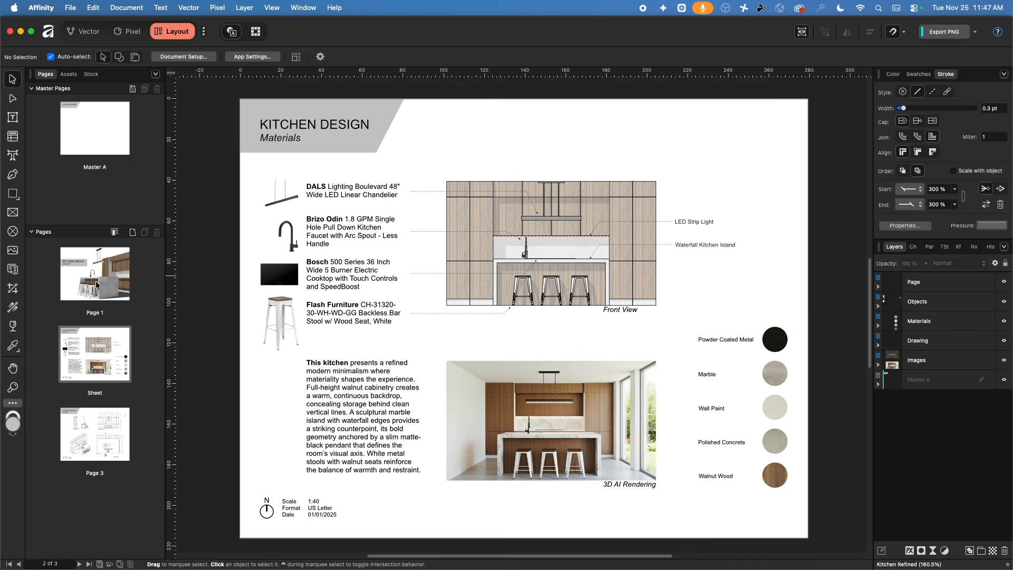
# - Review the cover, Materials and Drawings pages of the kitchen design presentation
pyautogui.click(97, 281)
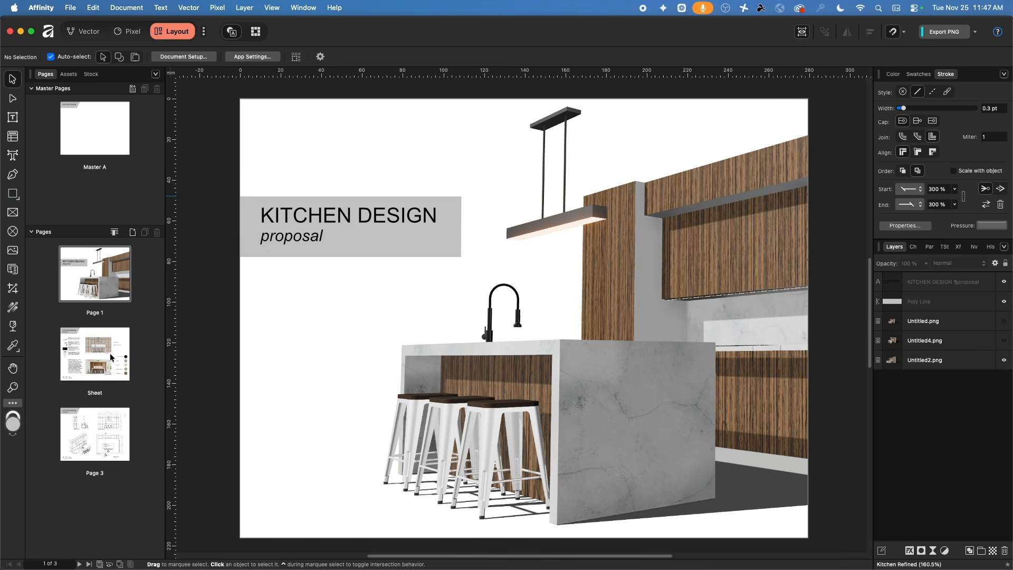
pyautogui.click(109, 353)
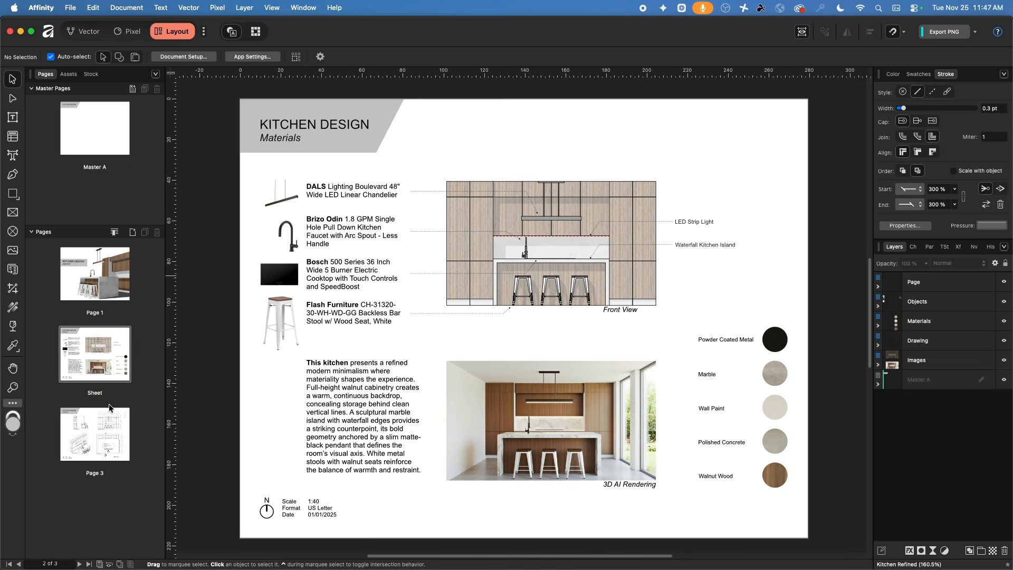
pyautogui.click(107, 425)
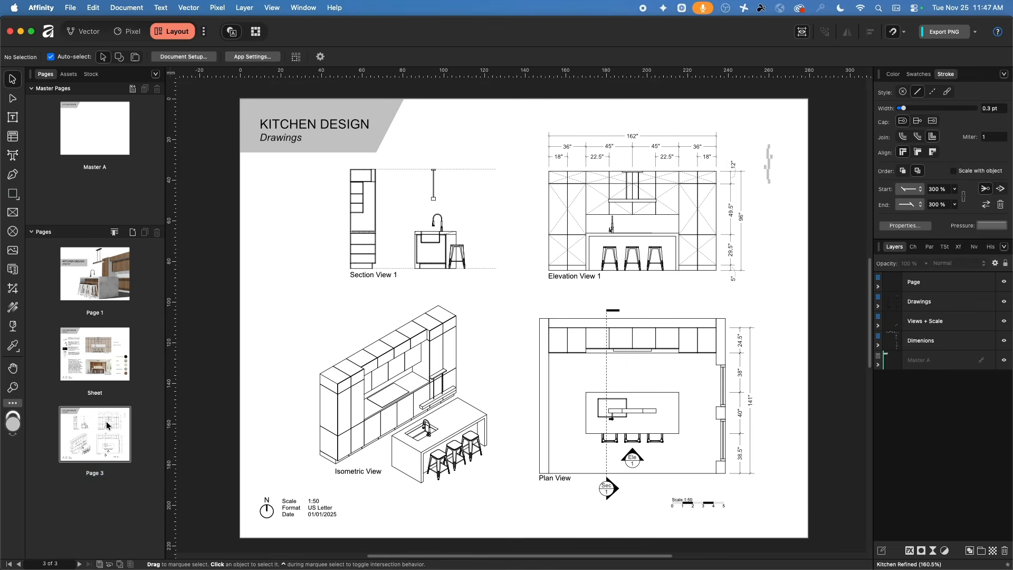
pyautogui.click(103, 358)
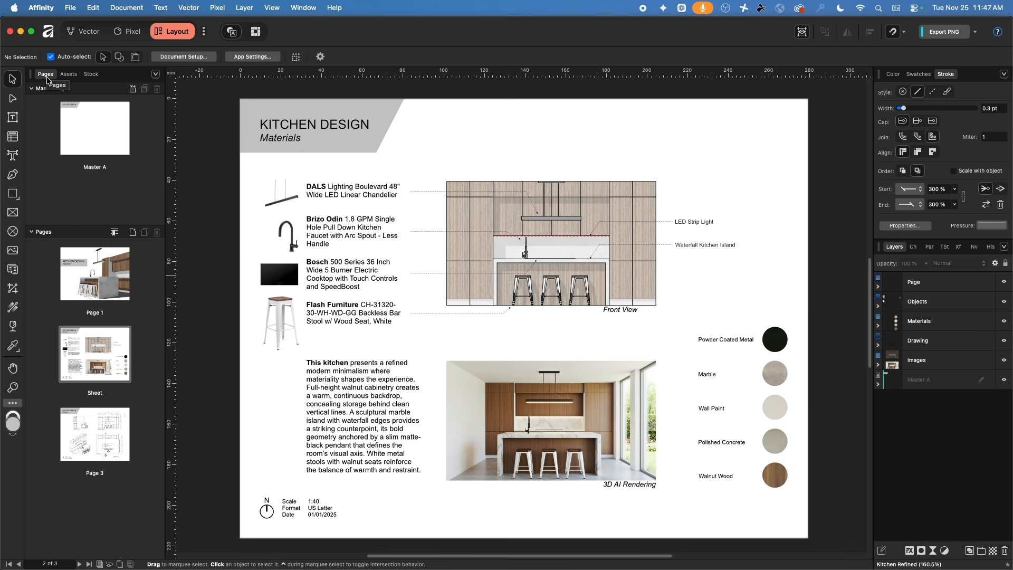
pyautogui.click(94, 443)
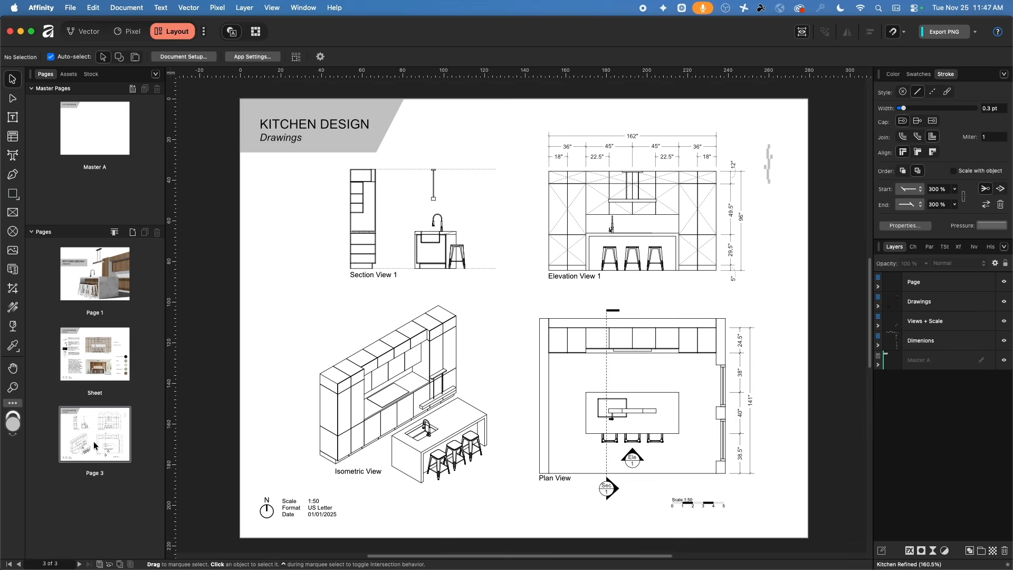
pyautogui.click(102, 358)
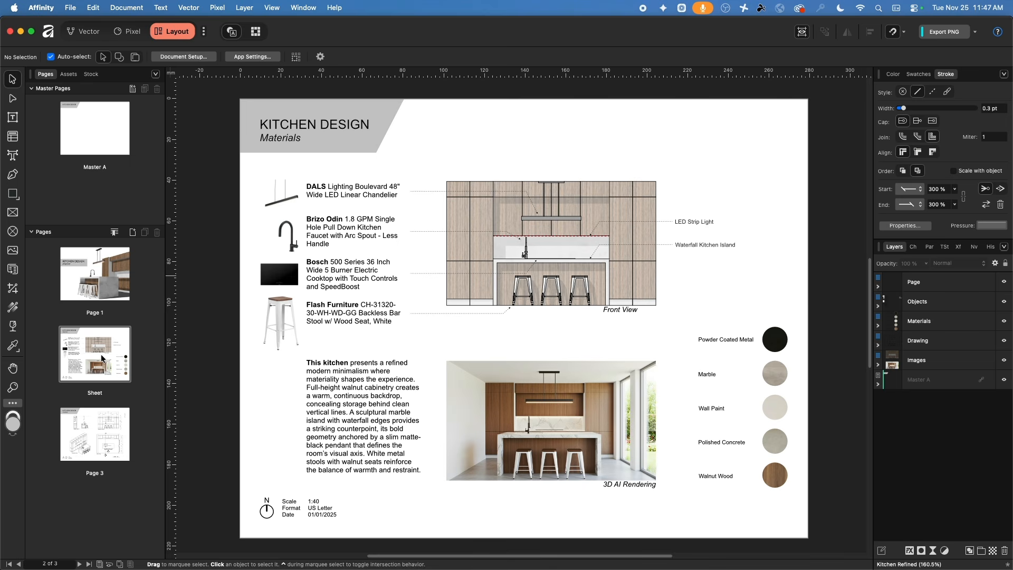
pyautogui.click(102, 433)
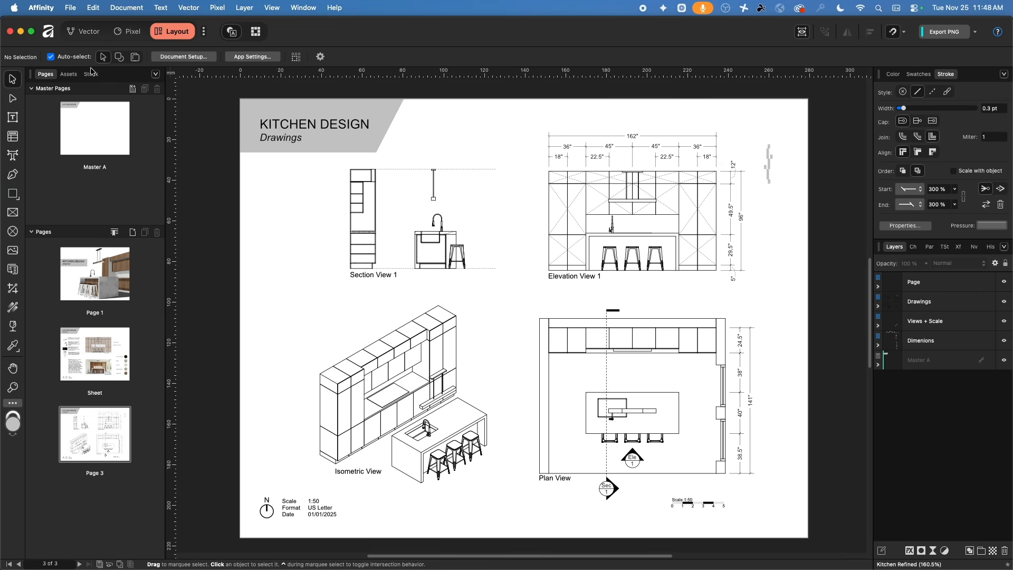
# - View the Drawings page in the Vector and Pixel workspaces, returning to the Layout workspace
pyautogui.click(85, 32)
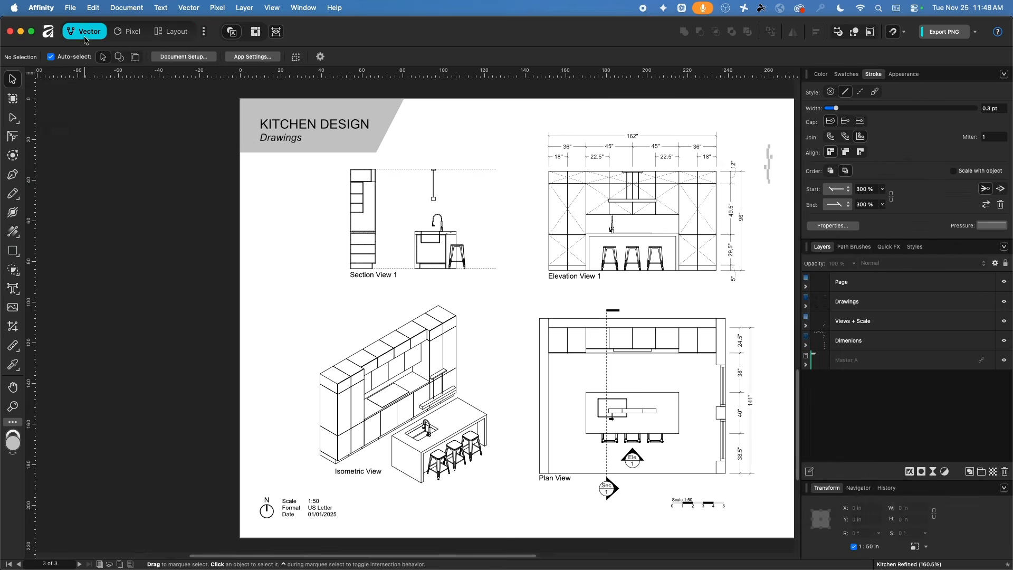
pyautogui.click(125, 35)
pyautogui.click(175, 37)
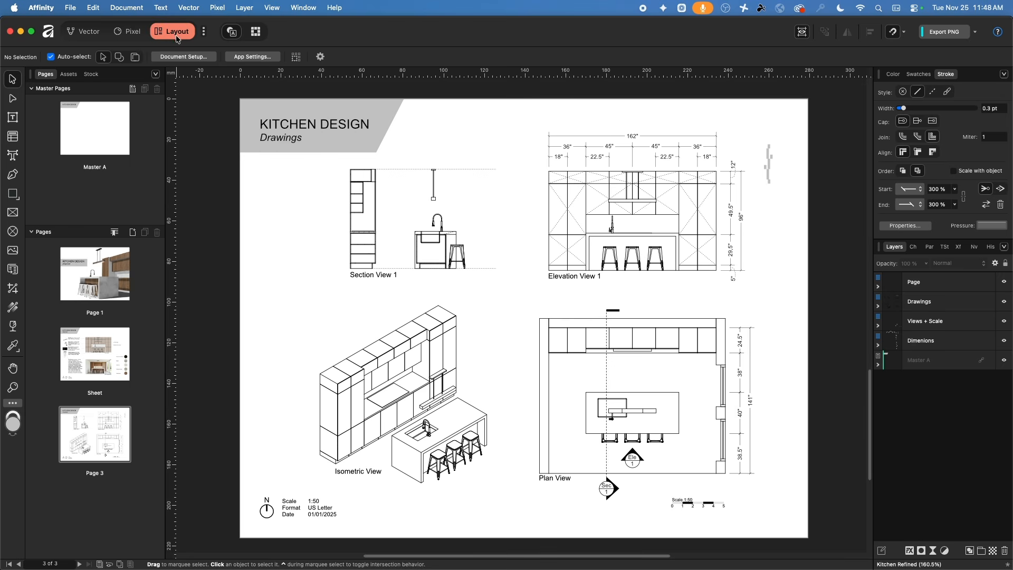
pyautogui.hscroll(3, 528, 304)
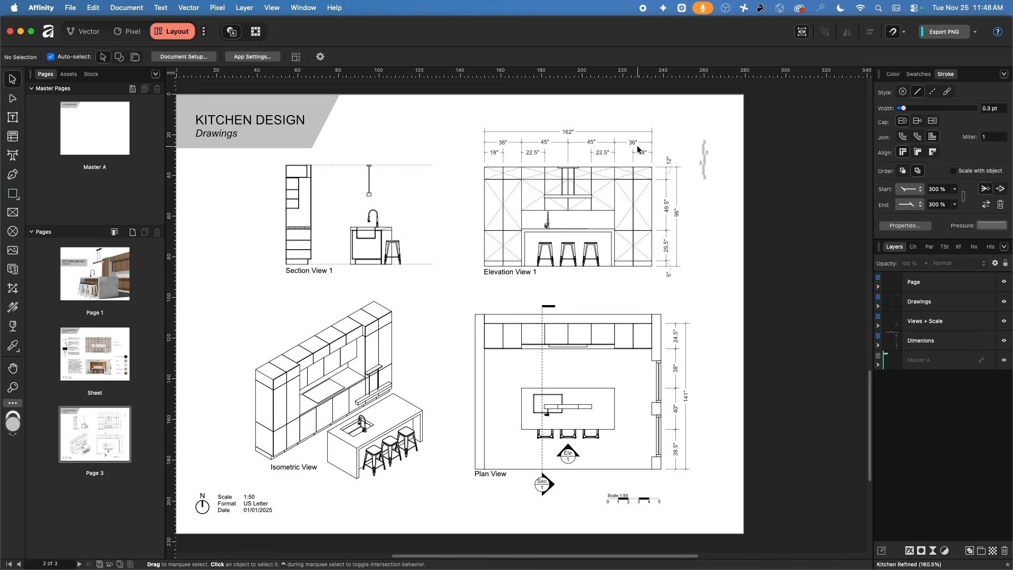
pyautogui.hscroll(-2, 429, 325)
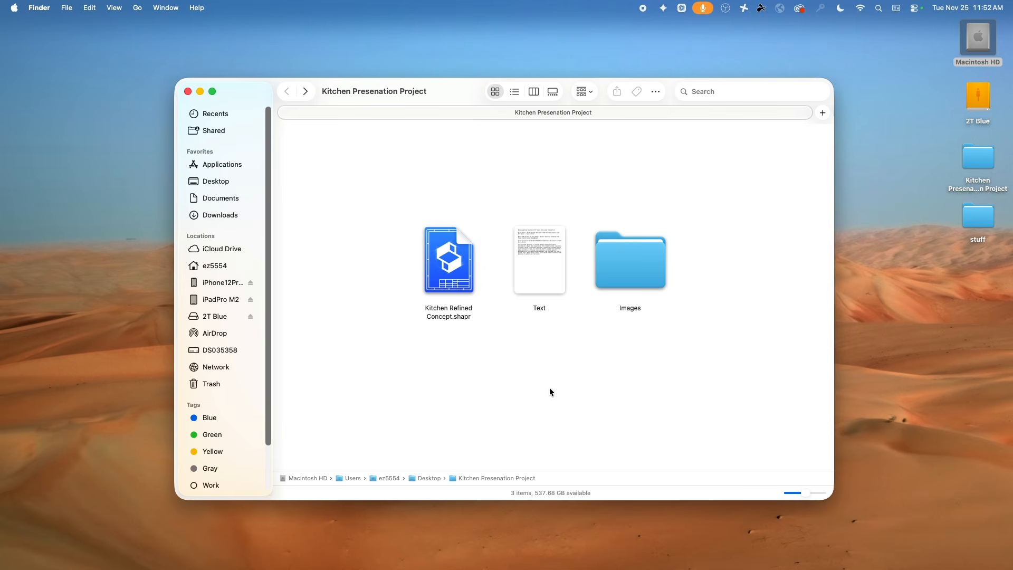
# - Switch to Finder and preview the Text file in the Kitchen Presenation Project folder
pyautogui.click(451, 269)
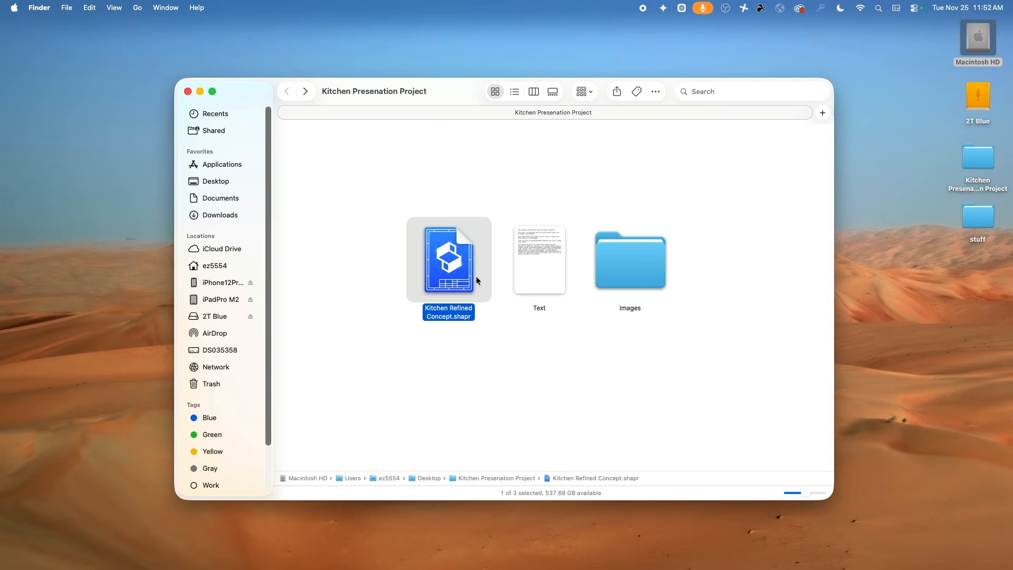
pyautogui.click(536, 264)
pyautogui.press('space')
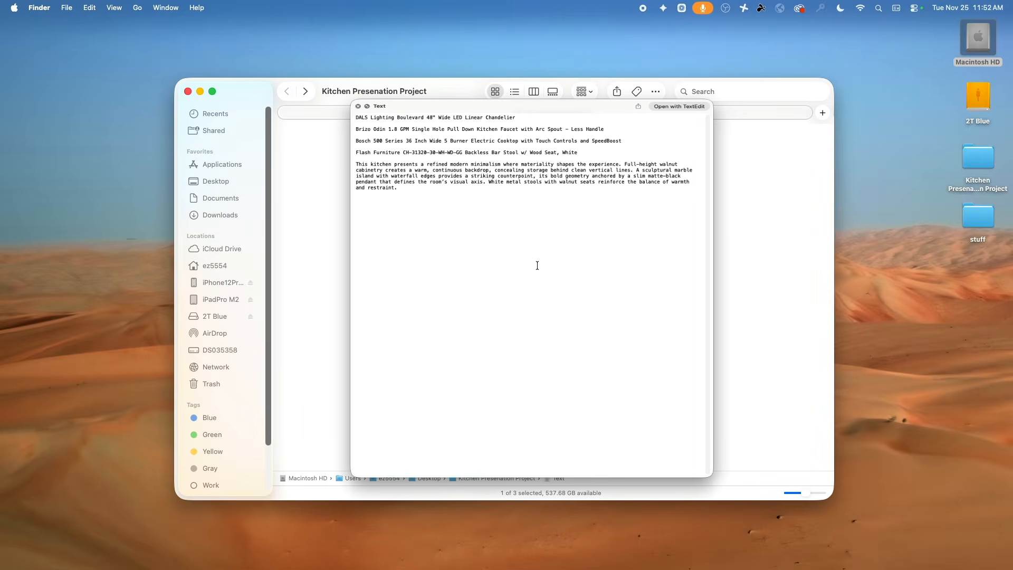
pyautogui.press('space')
# - Open the Images folder and look over the bar stool, faucet, chandelier and cooktop images
pyautogui.doubleClick(650, 259)
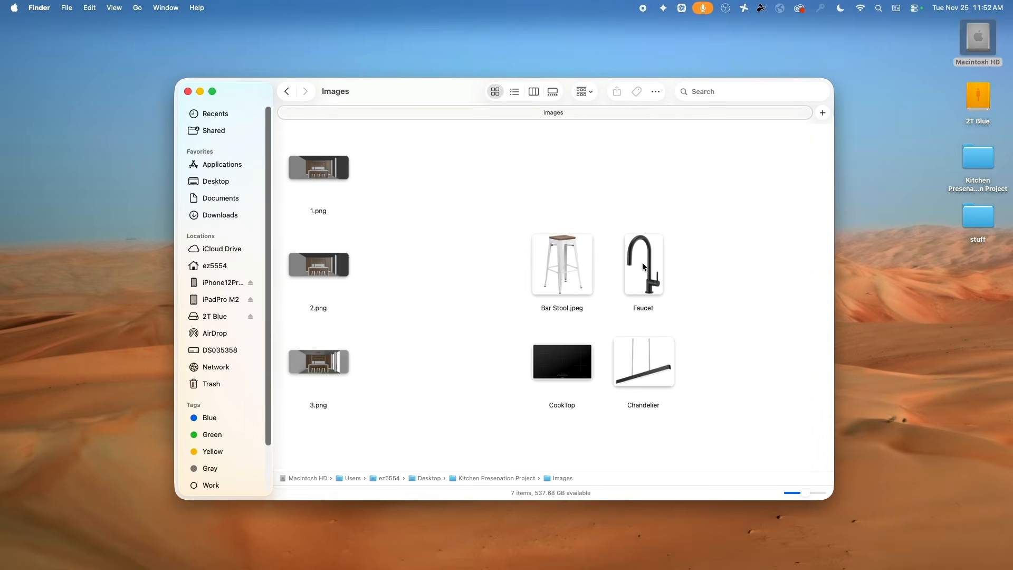
pyautogui.click(558, 267)
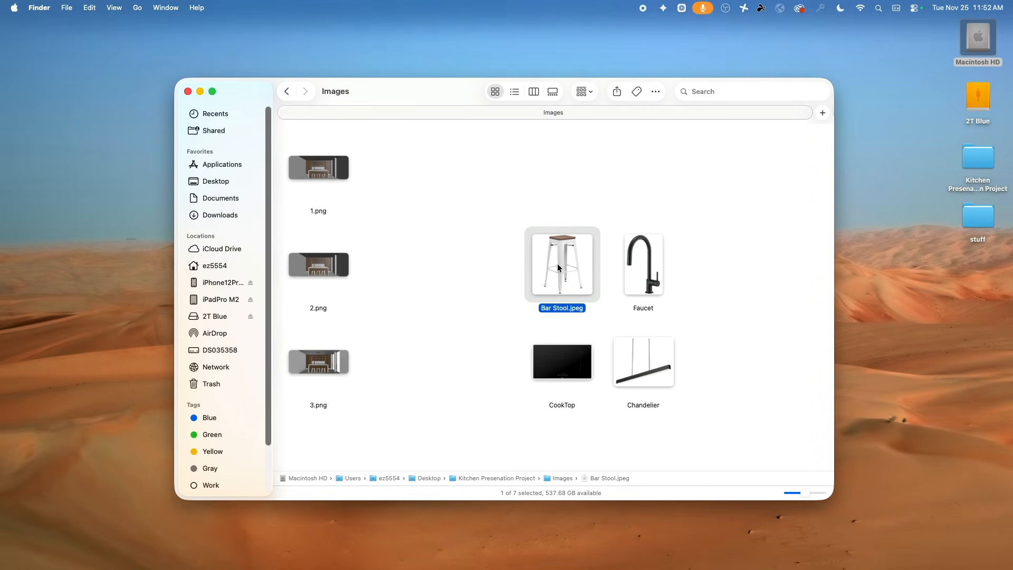
pyautogui.click(646, 261)
pyautogui.click(652, 368)
pyautogui.click(549, 375)
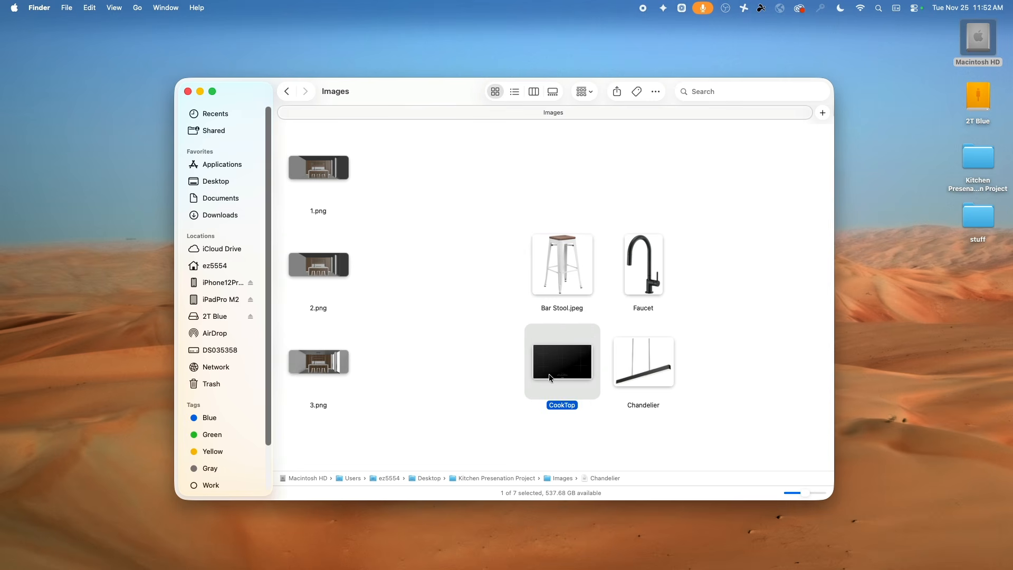
# - Preview the kitchen perspective images 1.png, 2.png and 3.png and compare their edges and materials
pyautogui.click(325, 179)
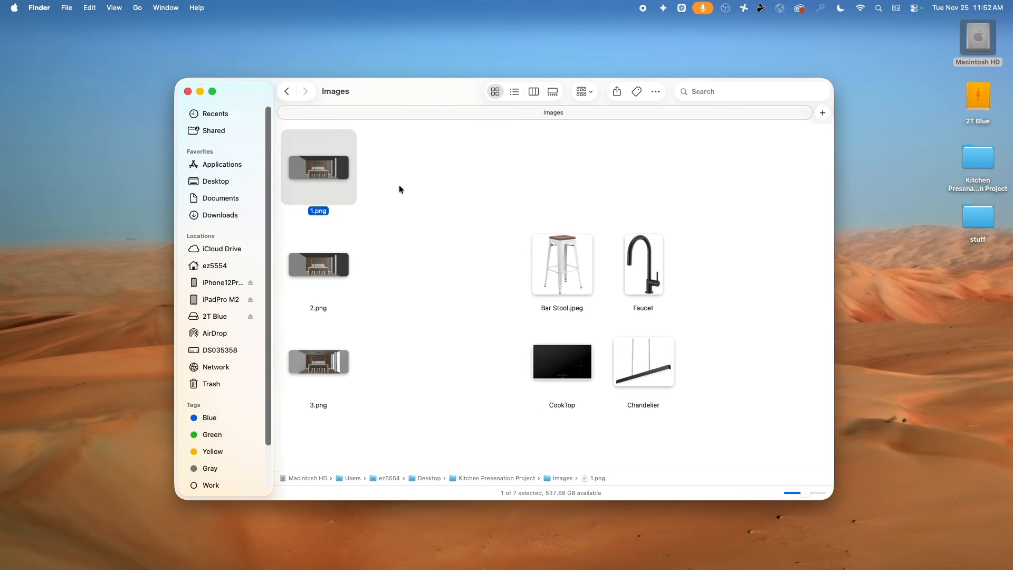
pyautogui.press('space')
pyautogui.press('Down')
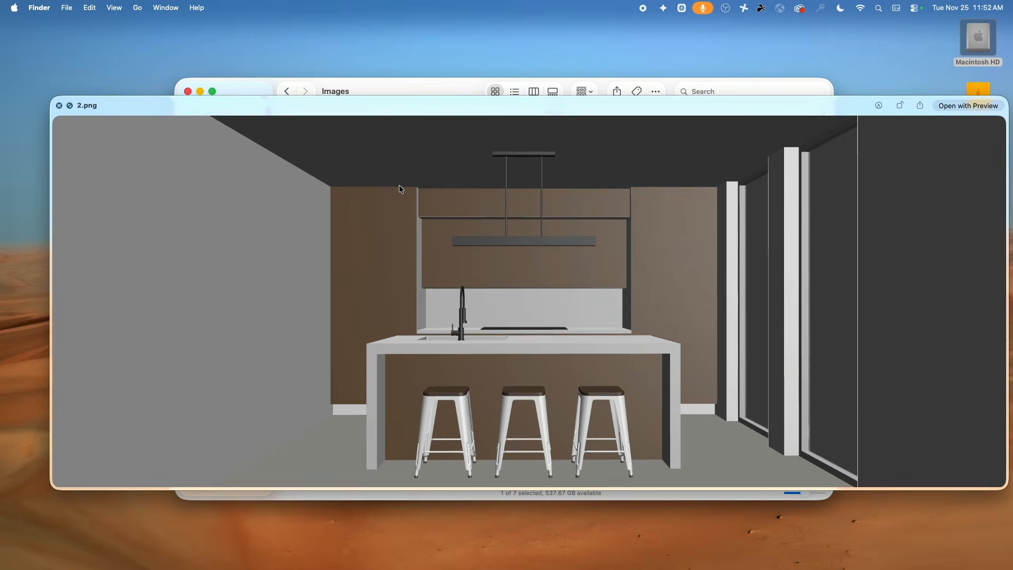
pyautogui.press('Right')
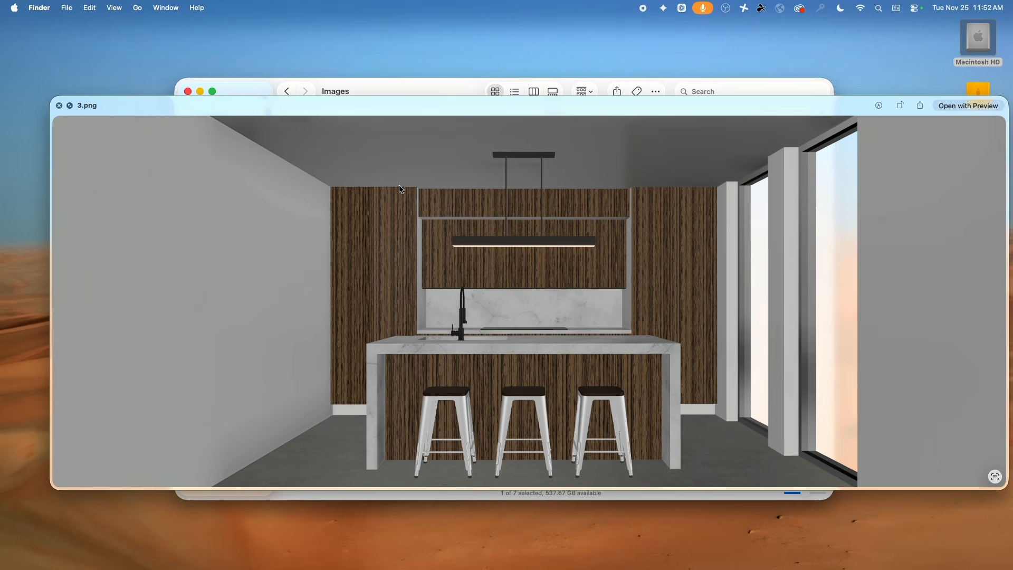
pyautogui.press('Left')
pyautogui.press('Left')
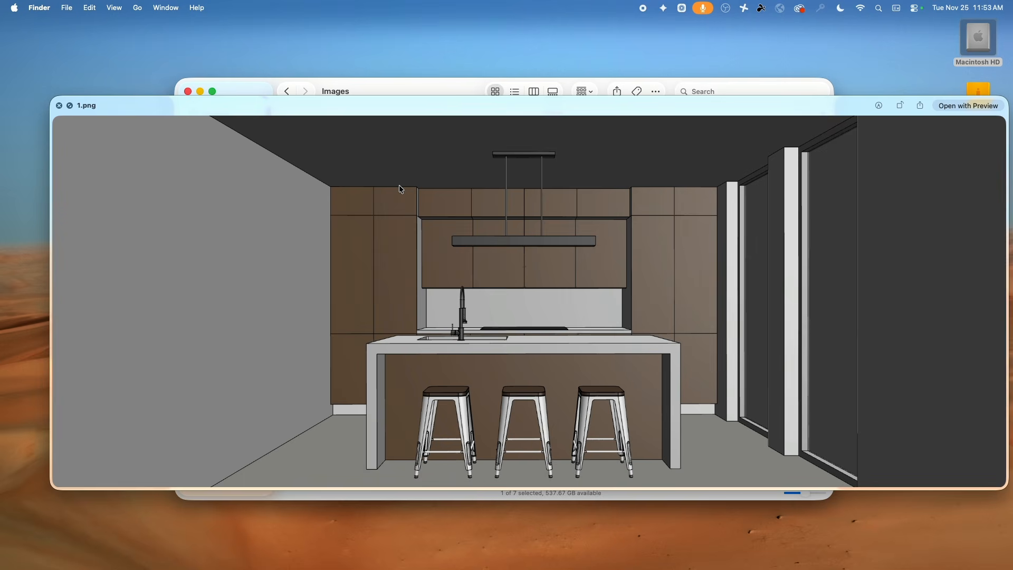
pyautogui.press('space')
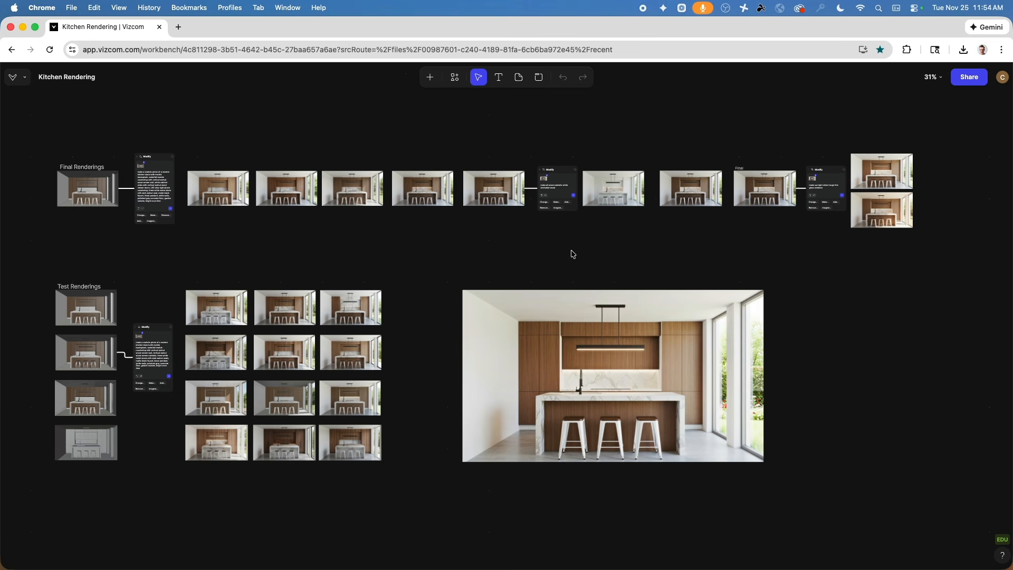
# - Switch to the Kitchen Rendering workbench in Vizcom and inspect the large kitchen rendering up close
pyautogui.click(678, 357)
pyautogui.scroll(5, 678, 357)
pyautogui.scroll(-2, 677, 357)
pyautogui.scroll(-3, 677, 342)
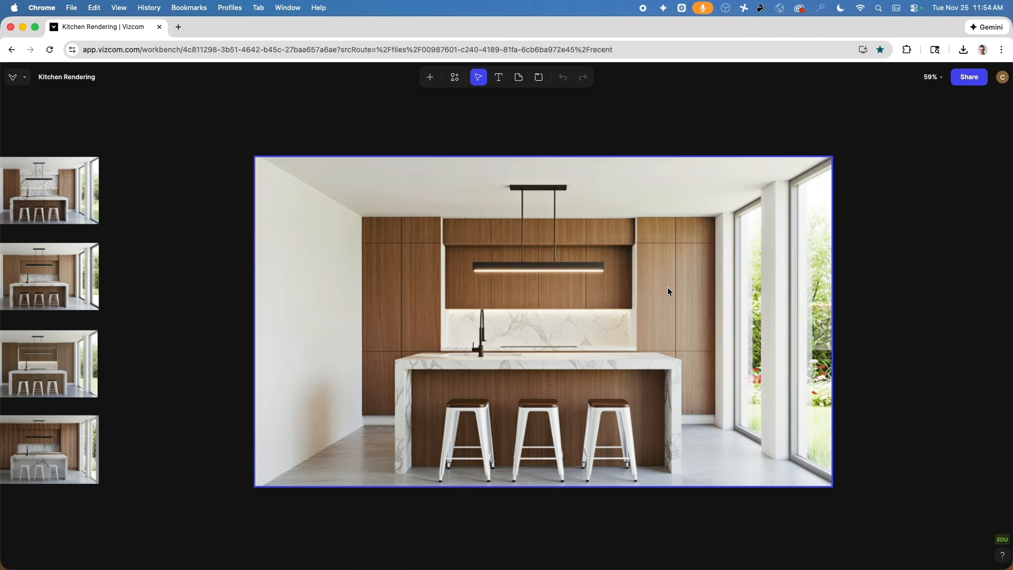
pyautogui.scroll(-5, 667, 287)
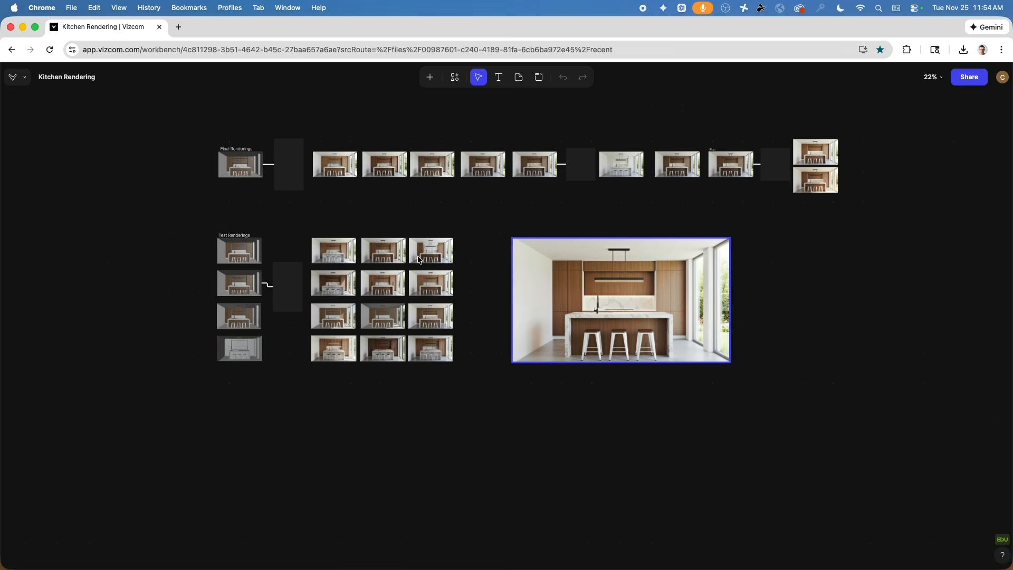
# - Examine the first three source images of the Test Renderings group, comparing their outlines and material detail
pyautogui.scroll(5, 191, 256)
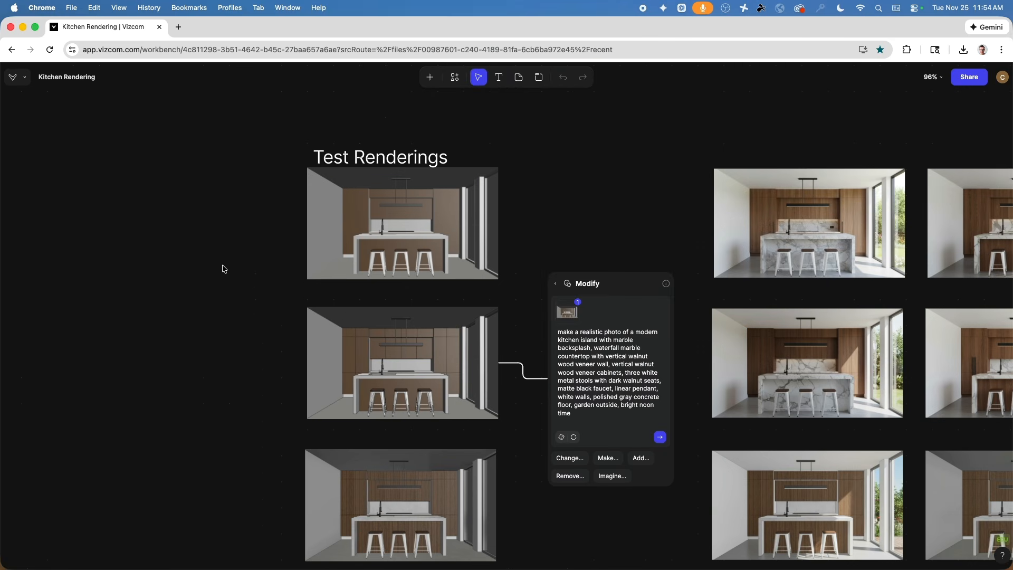
pyautogui.hscroll(2, 221, 267)
pyautogui.hscroll(3, 192, 256)
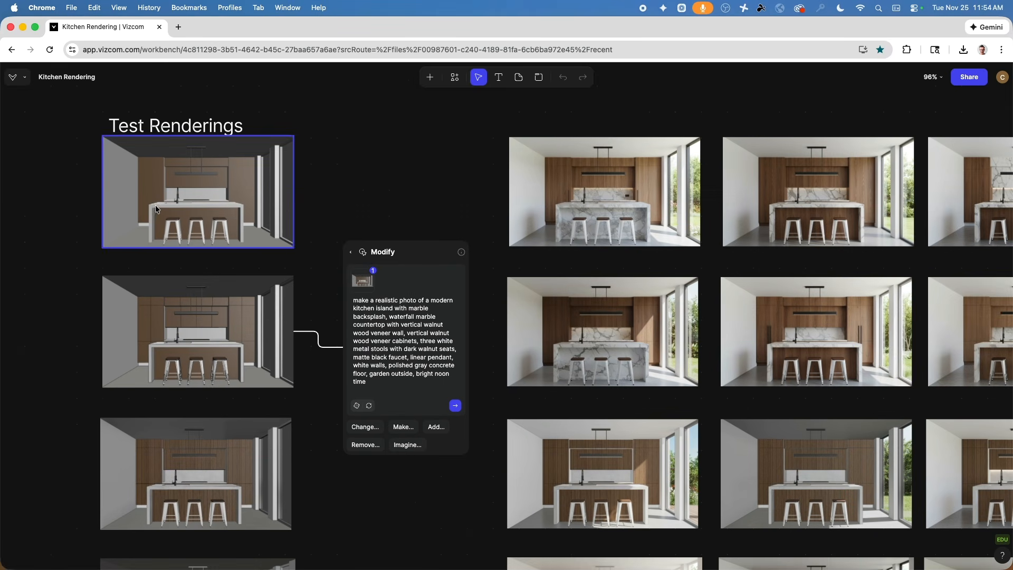
pyautogui.click(135, 171)
pyautogui.scroll(3, 134, 173)
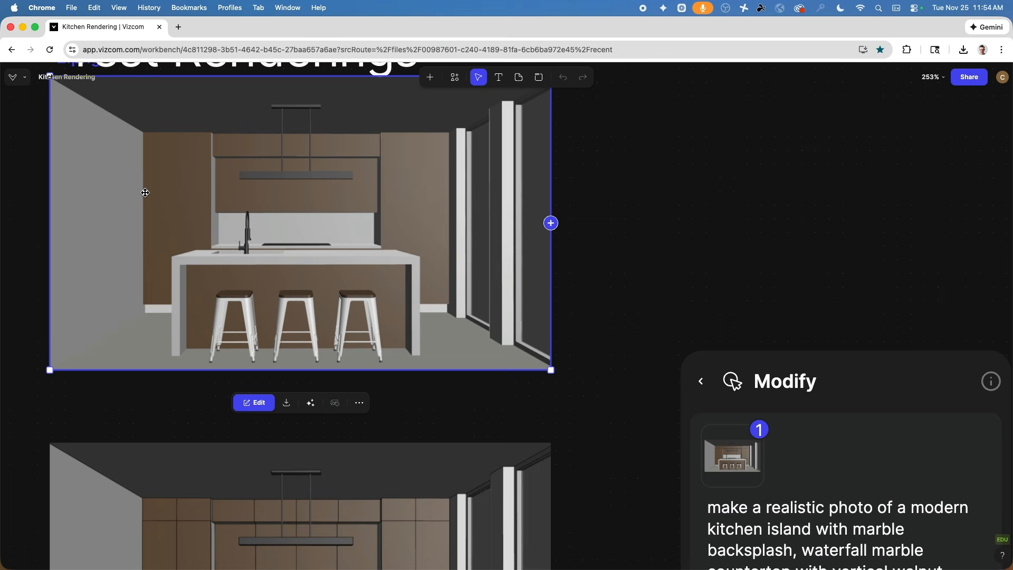
pyautogui.scroll(-3, 145, 193)
pyautogui.scroll(-3, 273, 299)
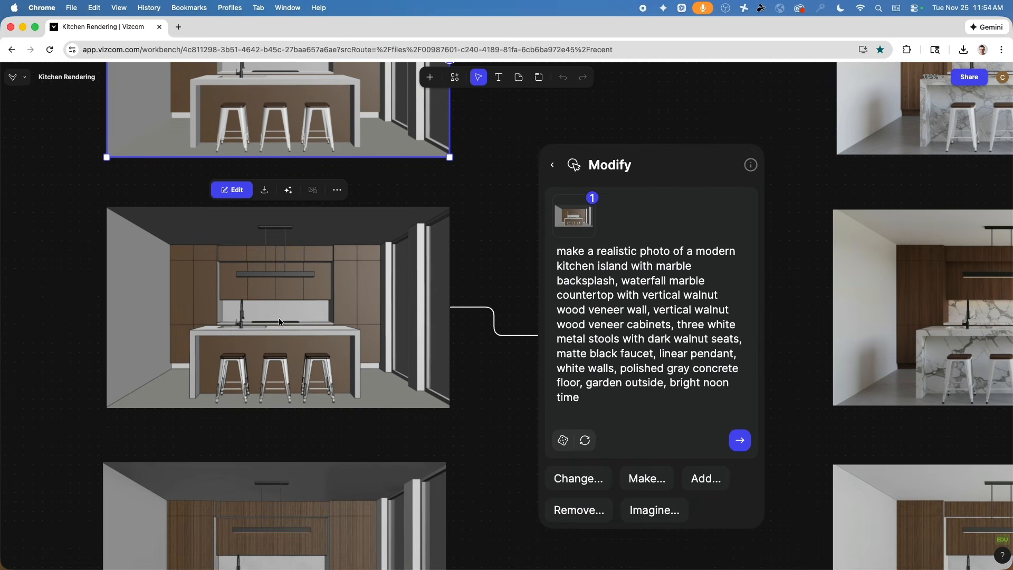
pyautogui.scroll(-5, 279, 317)
pyautogui.scroll(-2, 338, 264)
pyautogui.scroll(5, 336, 303)
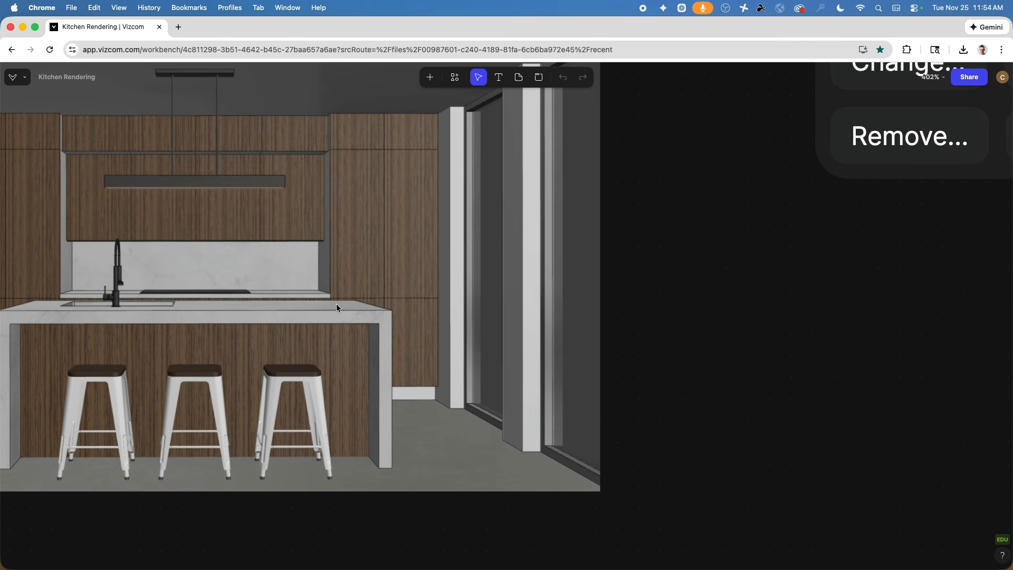
pyautogui.scroll(-10, 337, 303)
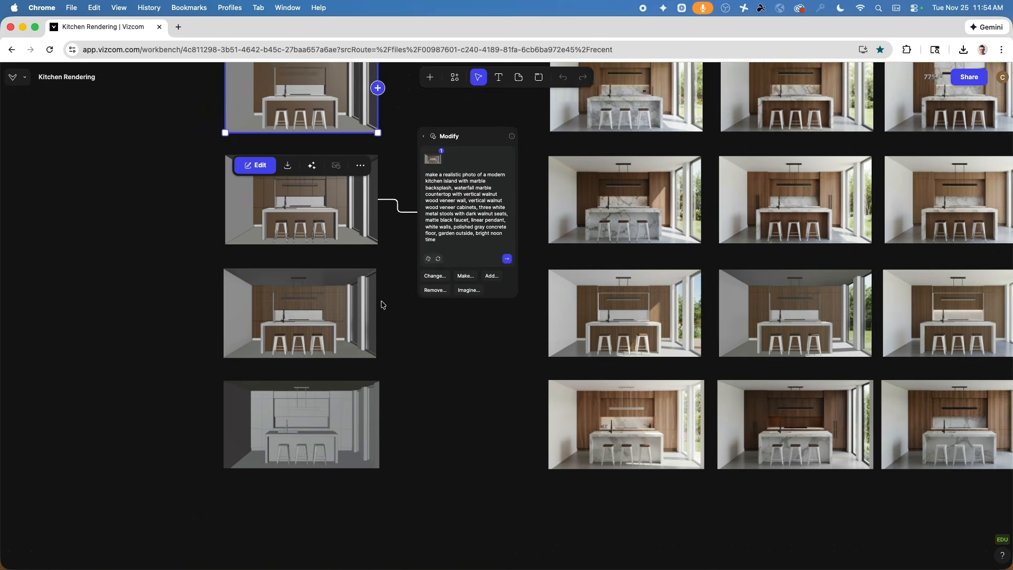
# - Survey the whole Test Renderings group and read the prompt in its Modify card
pyautogui.moveTo(383, 305); pyautogui.dragTo(358, 419)
pyautogui.click(379, 380)
pyautogui.moveTo(380, 380); pyautogui.dragTo(370, 395)
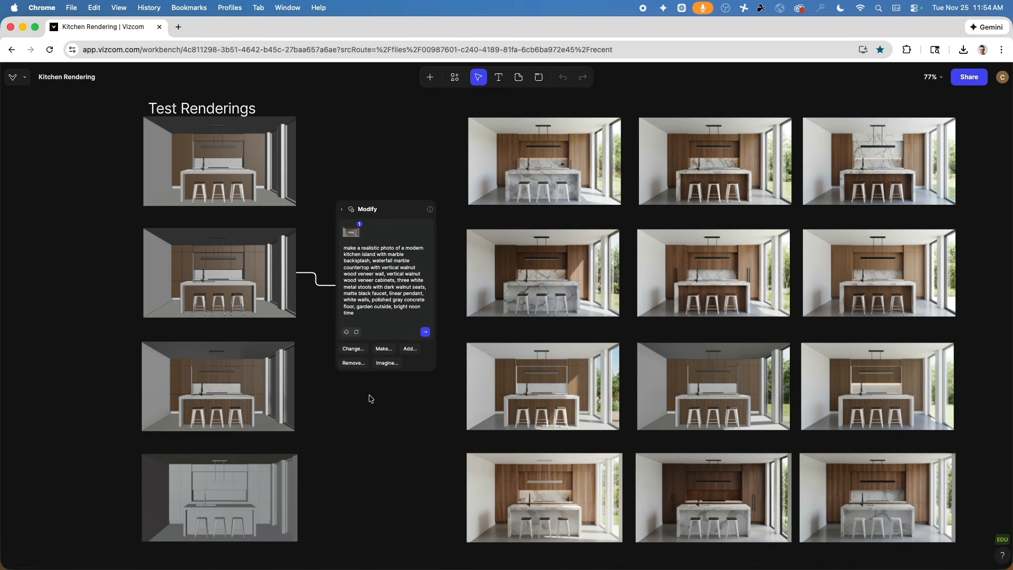
pyautogui.scroll(5, 375, 263)
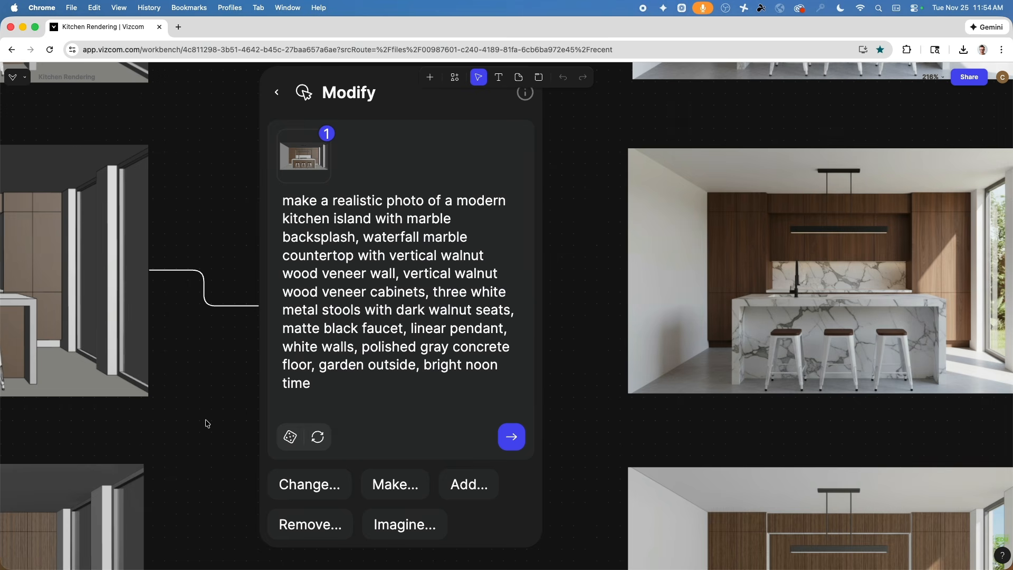
# - Inspect the plain gray source image in the last row of the Test Renderings group
pyautogui.scroll(-5, 206, 423)
pyautogui.scroll(3, 210, 412)
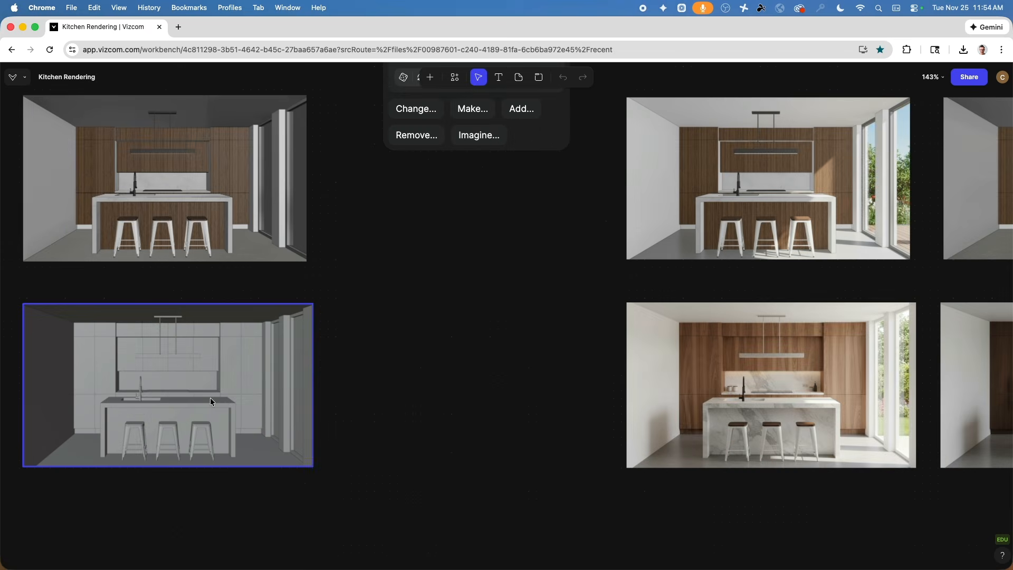
pyautogui.scroll(3, 160, 373)
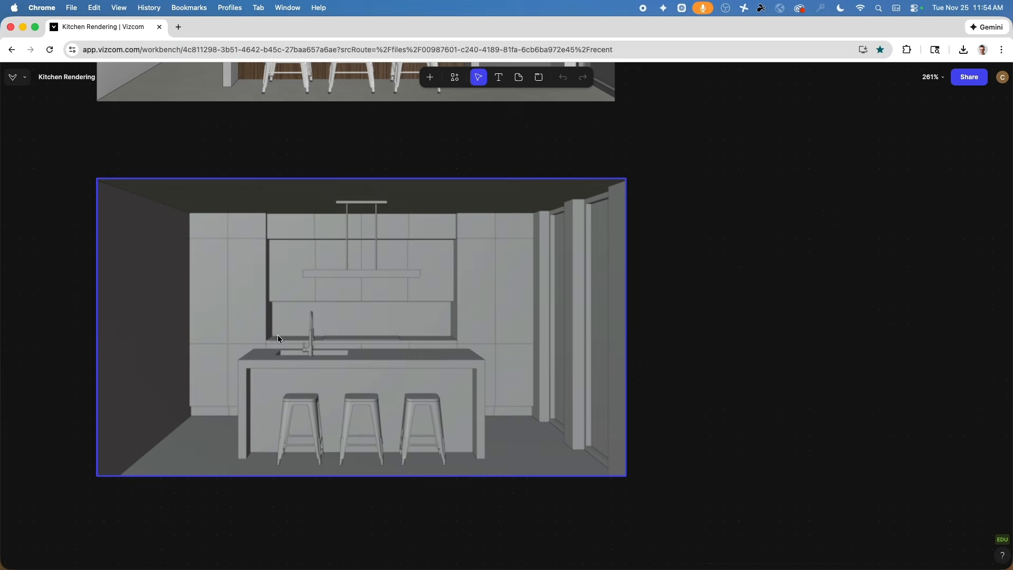
pyautogui.scroll(-5, 438, 344)
# - Inspect the first AI result in the top row of the Test Renderings group
pyautogui.scroll(5, 383, 276)
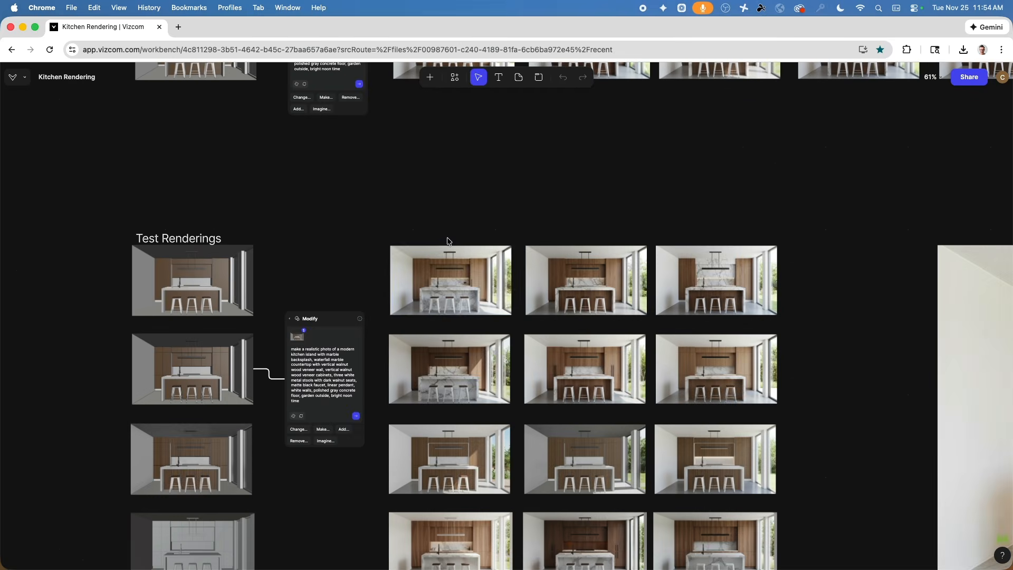
pyautogui.scroll(3, 384, 277)
pyautogui.moveTo(331, 264); pyautogui.dragTo(136, 256)
pyautogui.scroll(3, 300, 264)
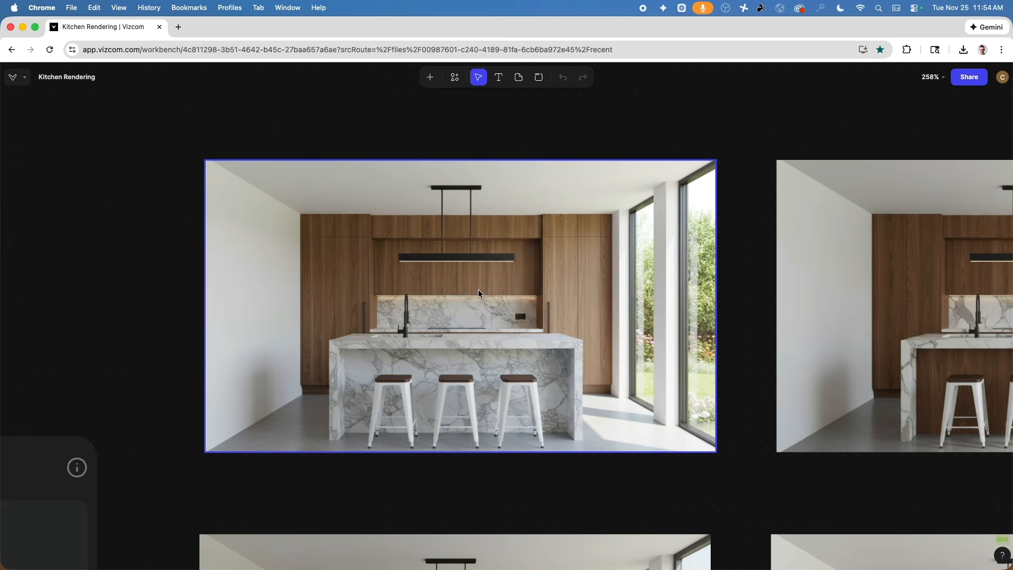
# - Compare the second AI result in the top row of the Test Renderings group with that row's source image without outlines
pyautogui.hscroll(10, 681, 292)
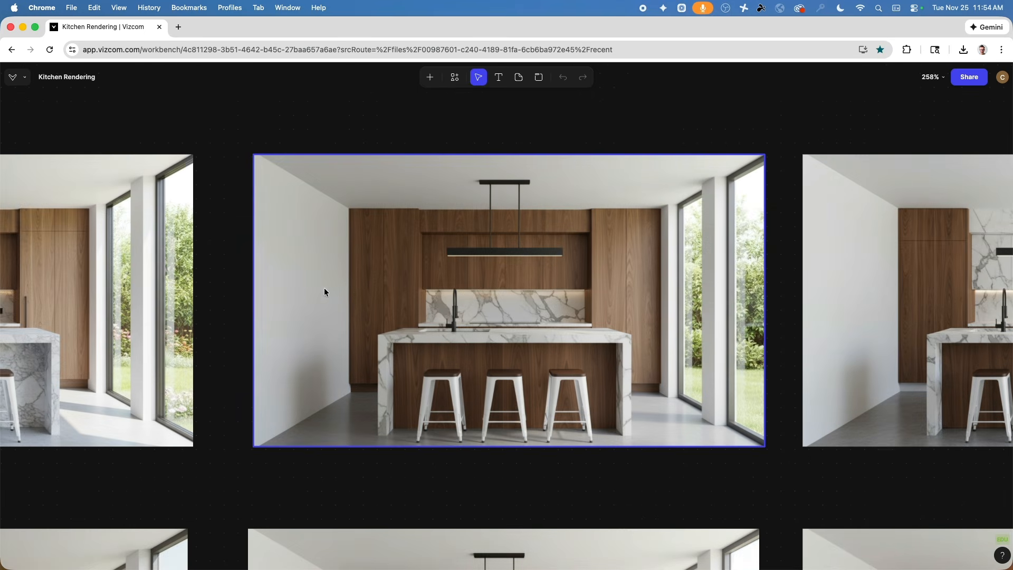
pyautogui.scroll(5, 590, 283)
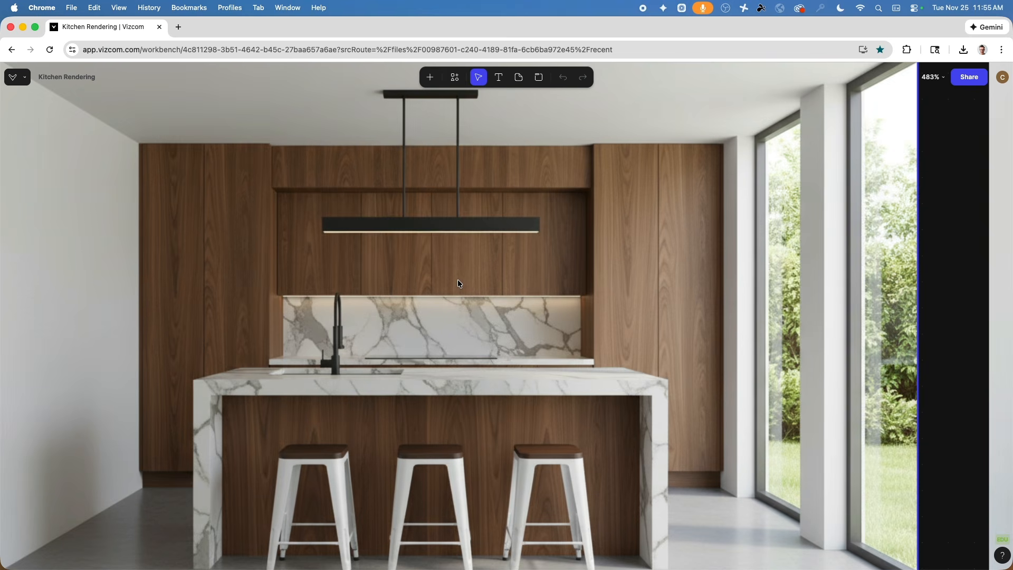
pyautogui.scroll(-10, 458, 283)
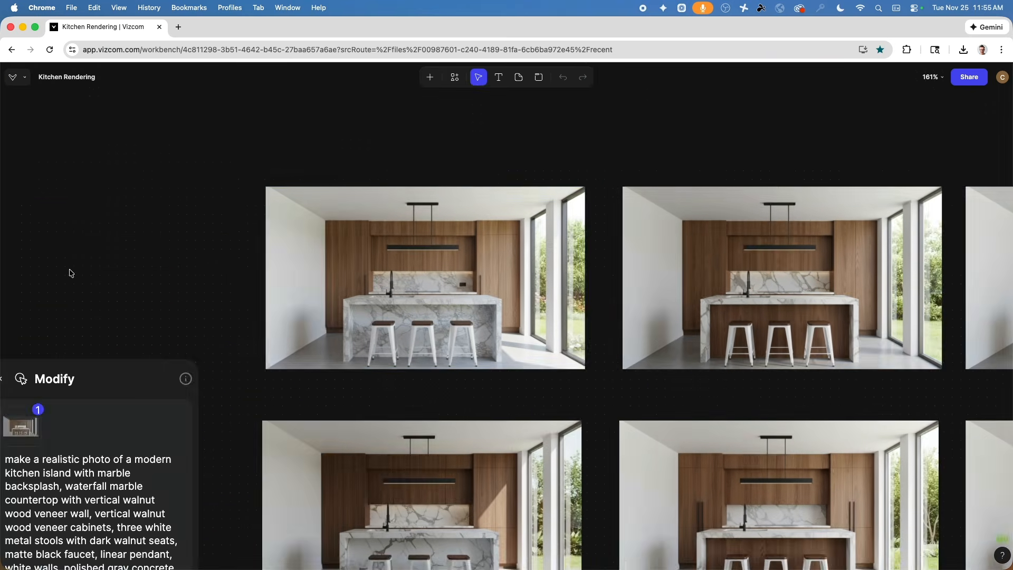
pyautogui.moveTo(69, 270); pyautogui.dragTo(636, 260)
pyautogui.scroll(8, 429, 251)
pyautogui.moveTo(429, 251); pyautogui.dragTo(518, 263)
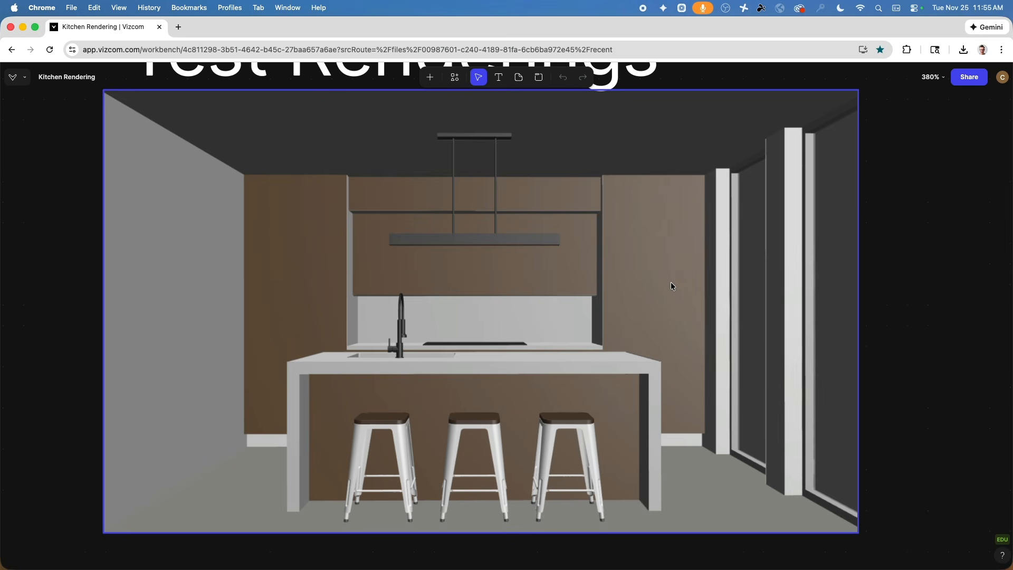
# - Inspect the outlined source image in the second row of the Test Renderings group, focusing on cabinet and stool edges
pyautogui.scroll(-5, 671, 285)
pyautogui.moveTo(682, 280); pyautogui.dragTo(631, 85)
pyautogui.moveTo(701, 285); pyautogui.dragTo(684, 161)
pyautogui.scroll(3, 711, 232)
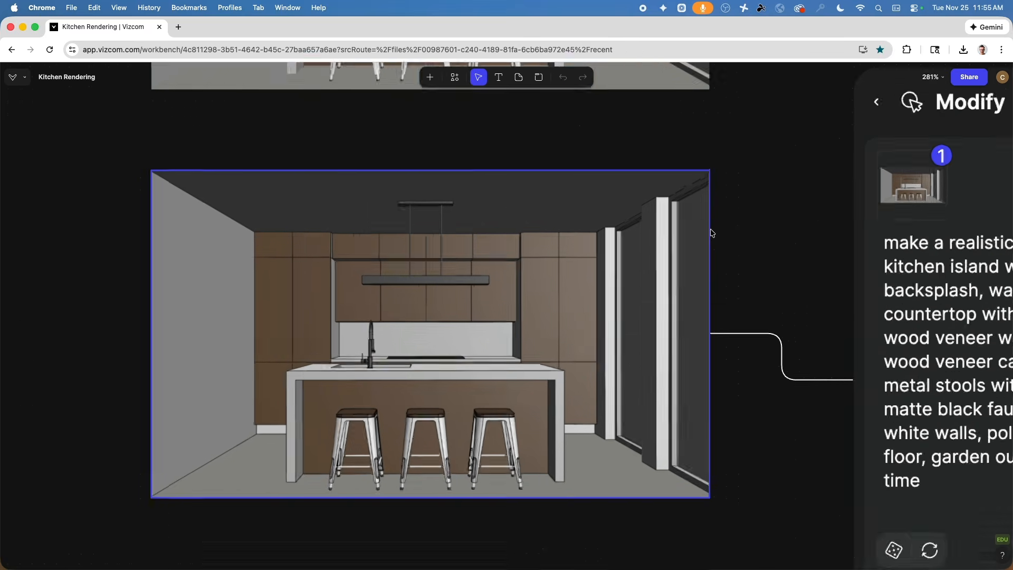
pyautogui.scroll(5, 838, 190)
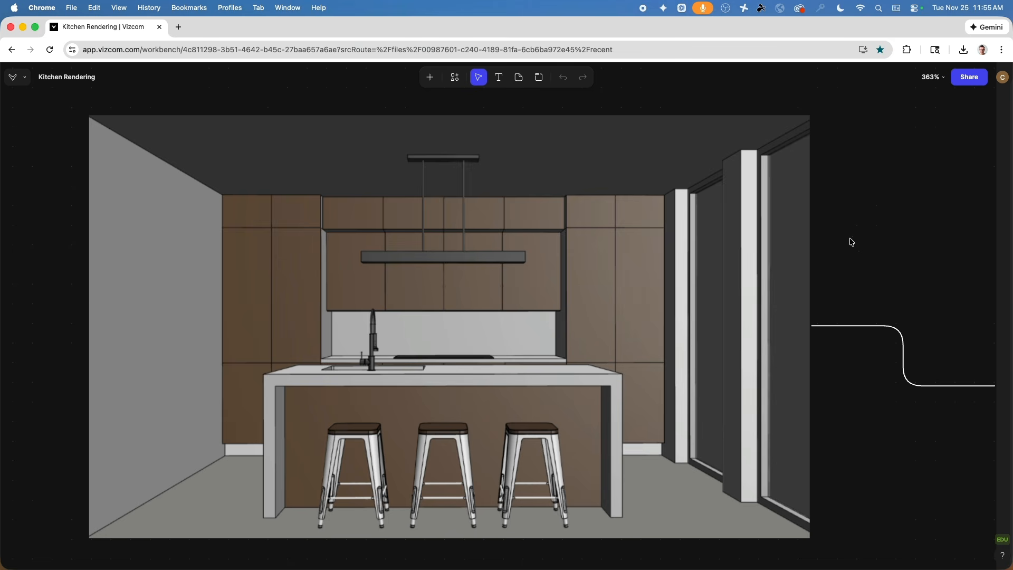
# - Survey the AI results in the second row of the Test Renderings group from first to third
pyautogui.scroll(-2, 851, 237)
pyautogui.hscroll(10, 581, 236)
pyautogui.hscroll(15, 774, 232)
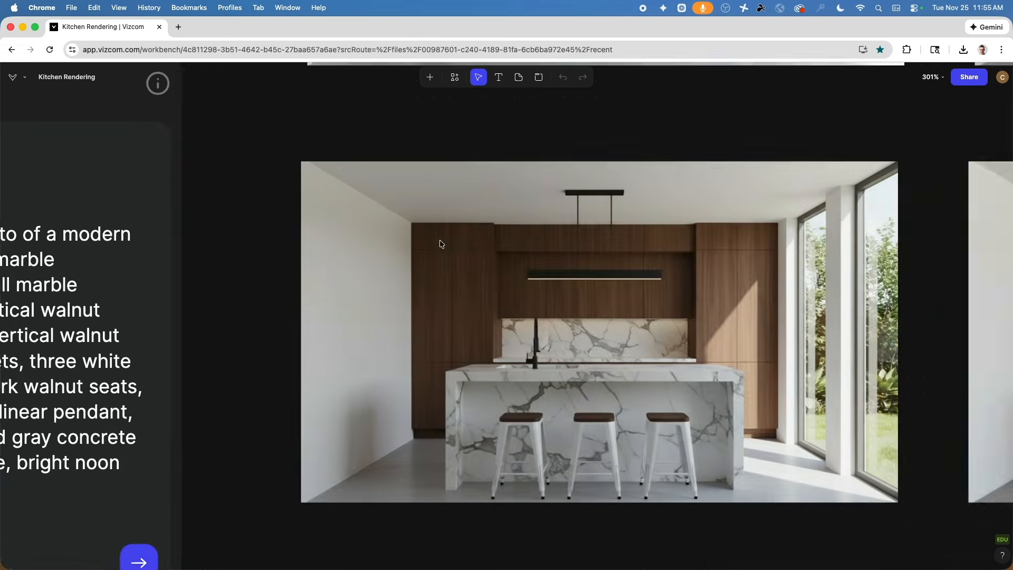
pyautogui.hscroll(8, 822, 232)
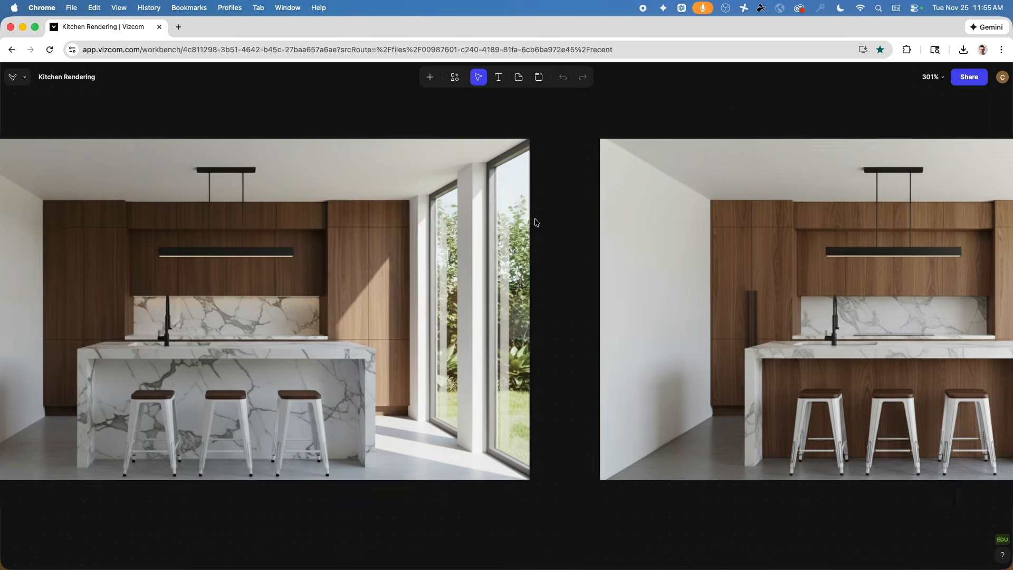
pyautogui.hscroll(10, 637, 226)
pyautogui.hscroll(3, 661, 221)
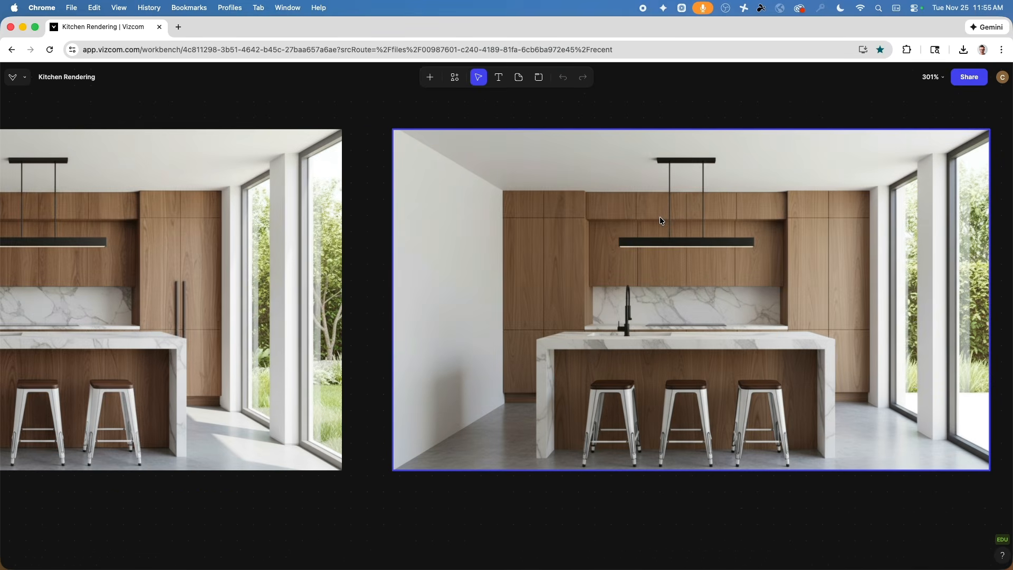
# - Examine the cabinet panels, island and stool legs closely in the third AI result of the second row
pyautogui.scroll(5, 670, 220)
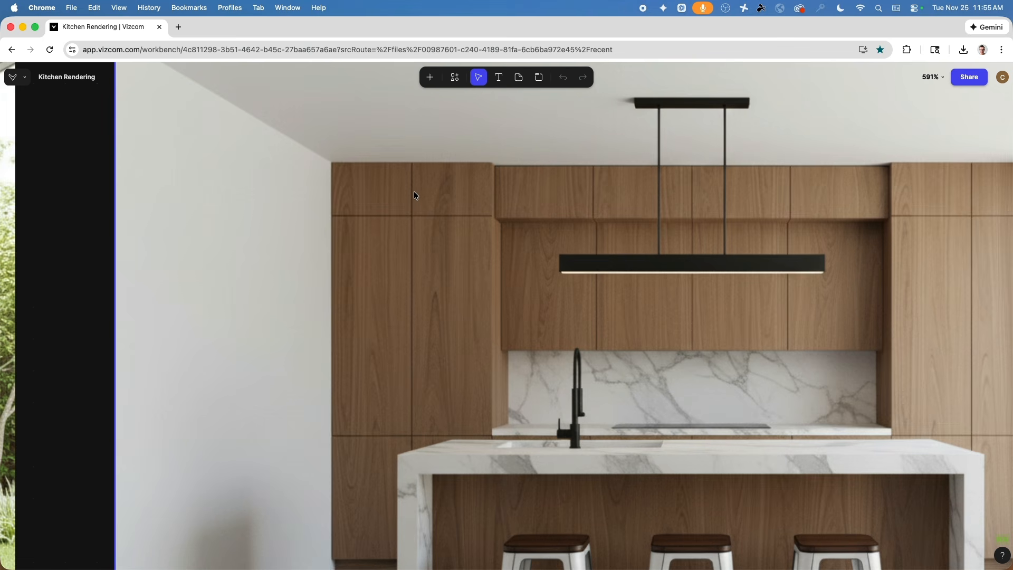
pyautogui.hscroll(20, 711, 320)
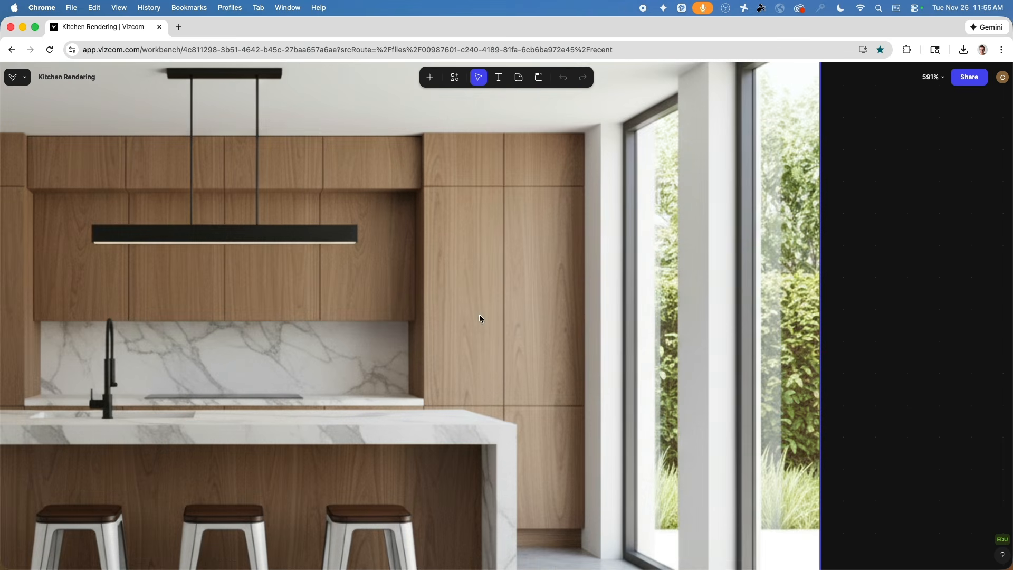
pyautogui.scroll(-14, 473, 179)
pyautogui.hscroll(-14, 473, 179)
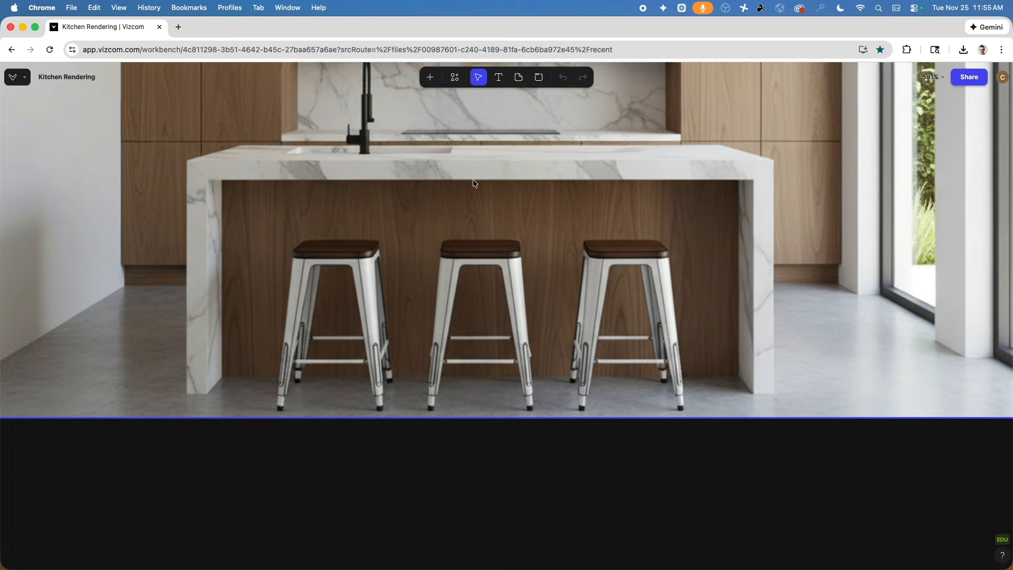
pyautogui.scroll(2, 456, 264)
pyautogui.scroll(2, 456, 268)
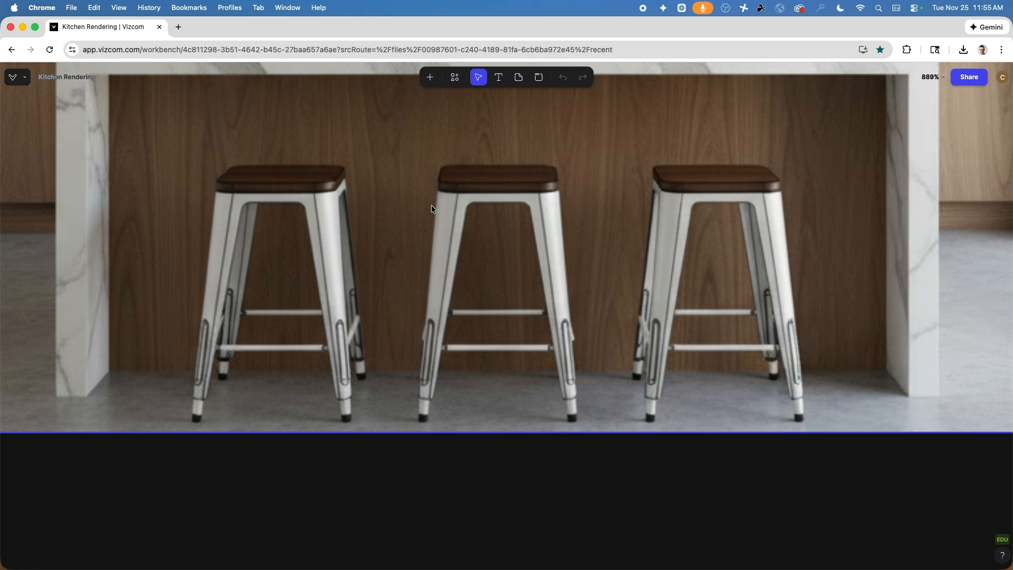
# - Inspect the outlines on the stool legs in the second row's source image
pyautogui.scroll(-10, 432, 209)
pyautogui.hscroll(-20, 166, 229)
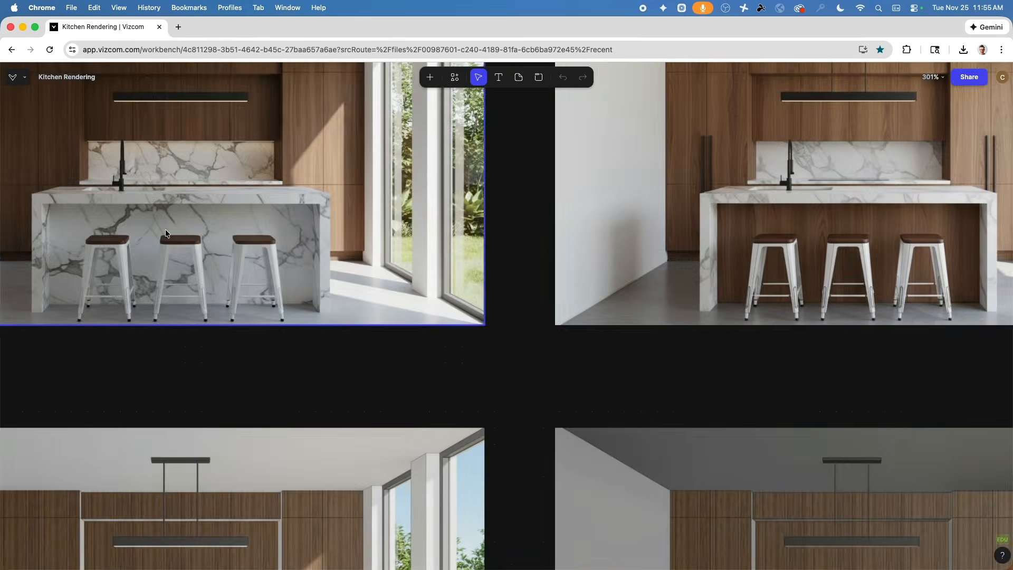
pyautogui.hscroll(-10, 412, 234)
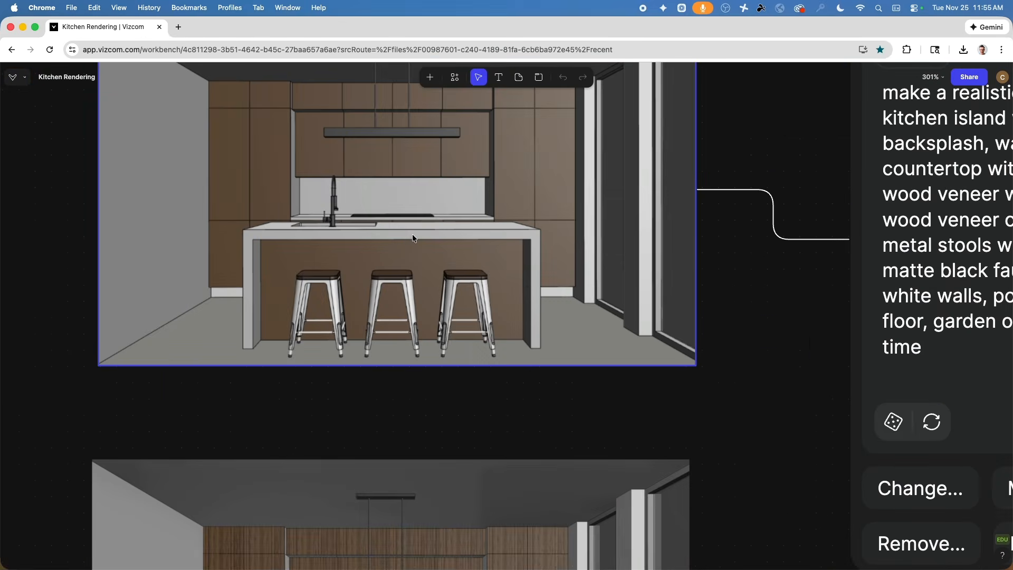
pyautogui.scroll(10, 313, 360)
pyautogui.scroll(5, 291, 316)
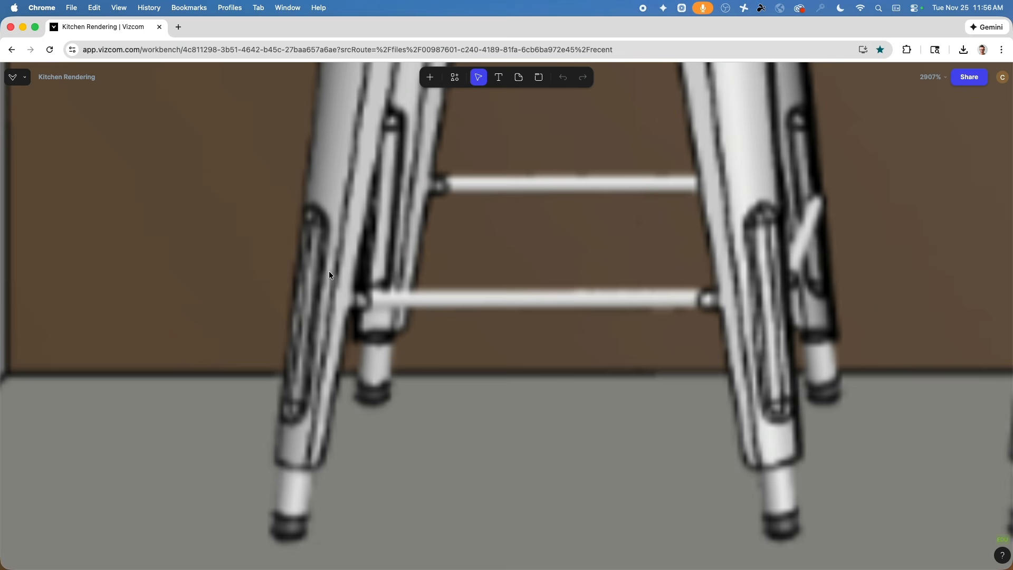
pyautogui.scroll(-10, 329, 273)
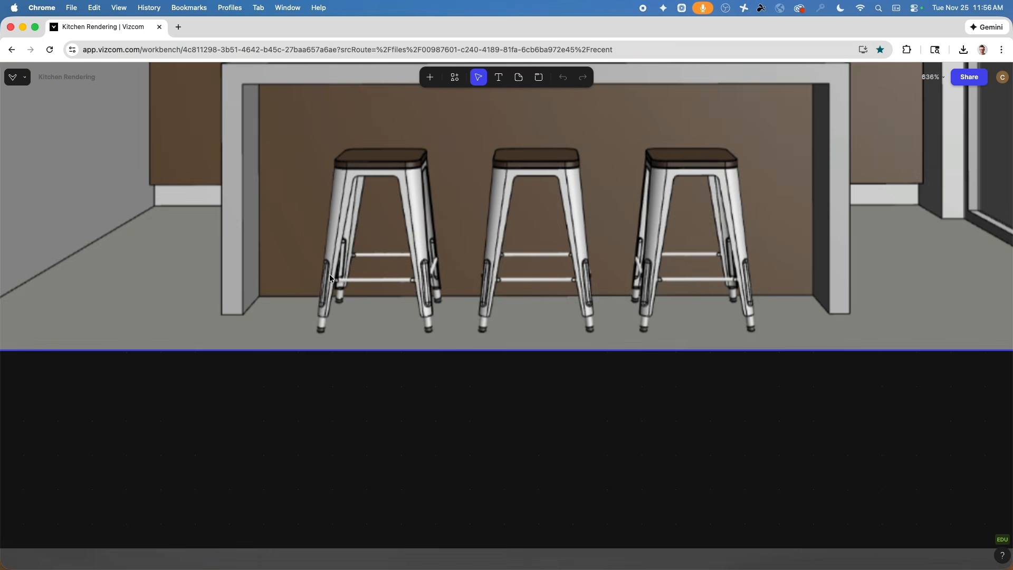
# - Compare the first two source images of the Test Renderings group, one without outlines and one with them
pyautogui.scroll(-8, 330, 274)
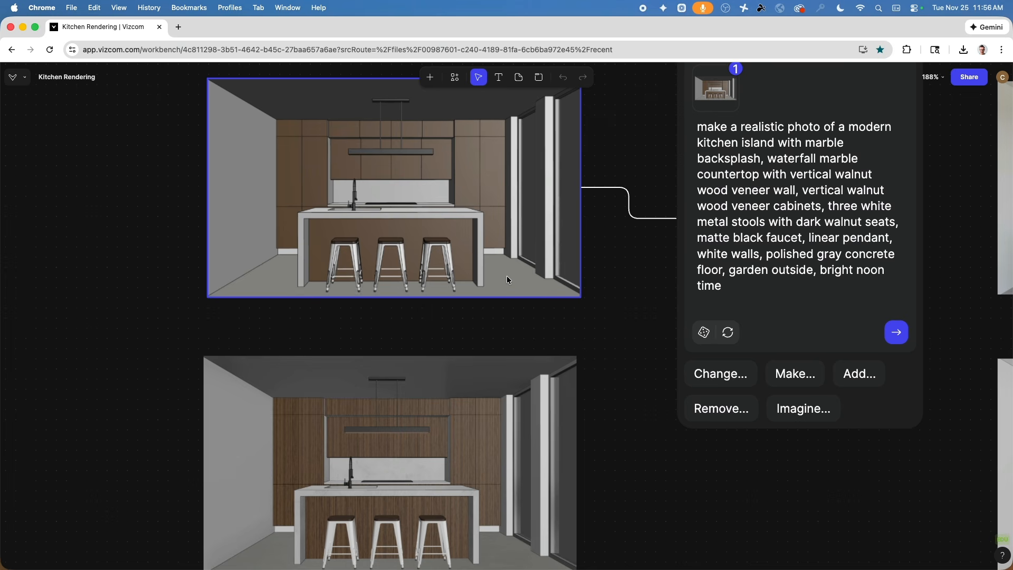
pyautogui.moveTo(615, 283); pyautogui.dragTo(570, 476)
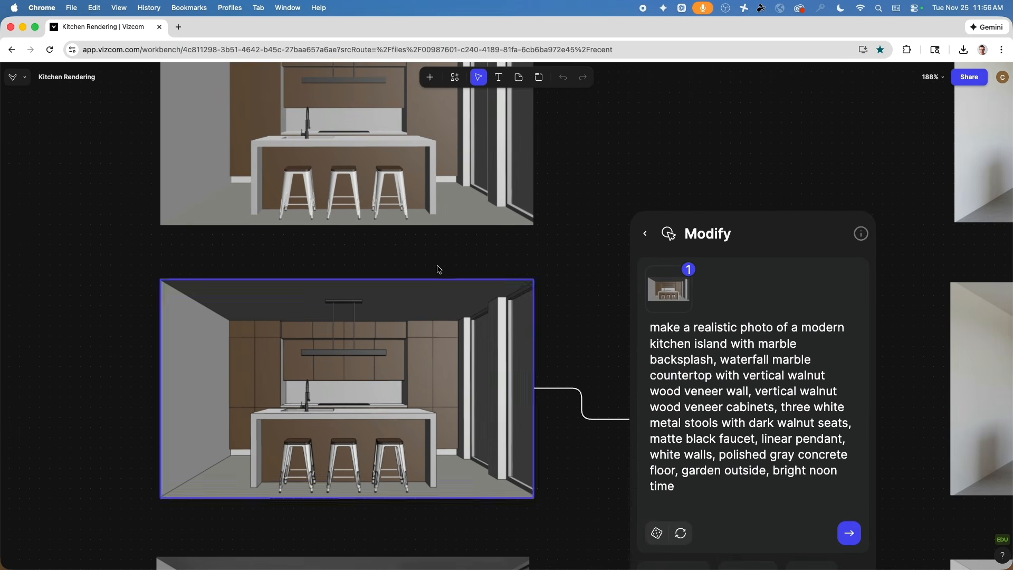
pyautogui.click(394, 179)
pyautogui.click(385, 362)
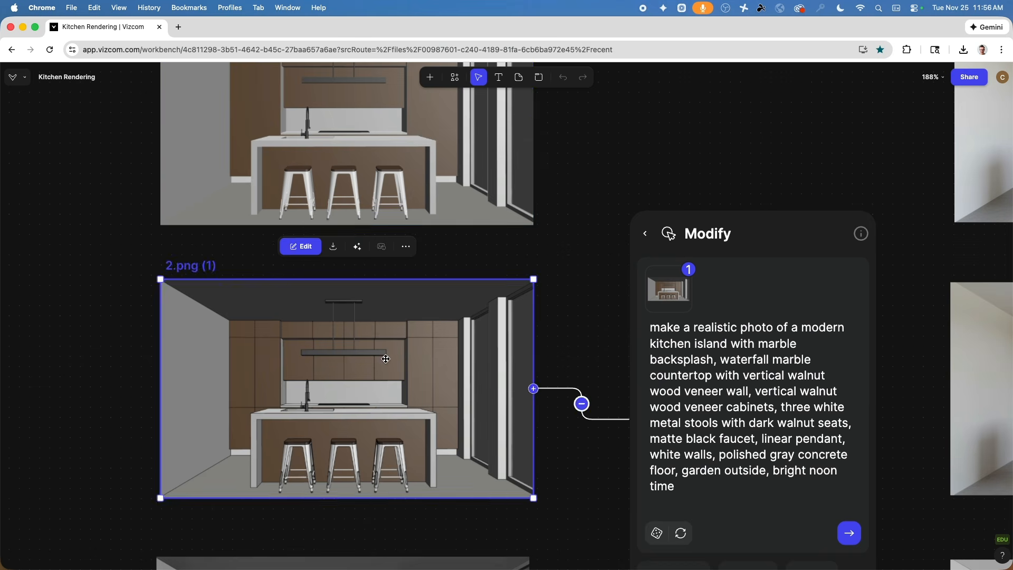
pyautogui.click(428, 180)
pyautogui.click(496, 282)
# - Inspect the Final Renderings source image, checking its outlined cabinets and its stools without outlines
pyautogui.scroll(6, 593, 455)
pyautogui.moveTo(383, 193); pyautogui.dragTo(395, 425)
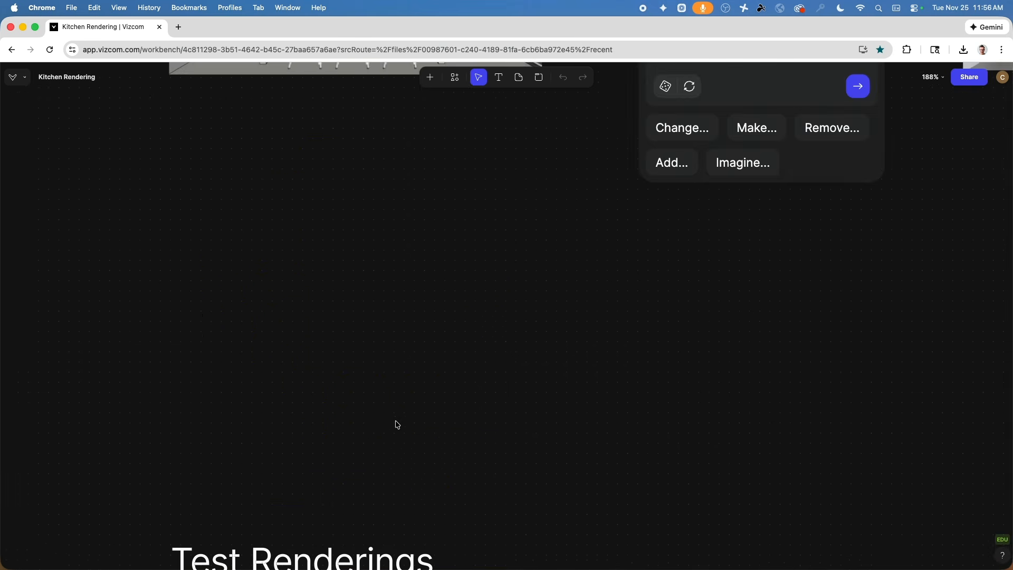
pyautogui.scroll(-5, 402, 295)
pyautogui.moveTo(401, 221); pyautogui.dragTo(404, 408)
pyautogui.scroll(10, 376, 303)
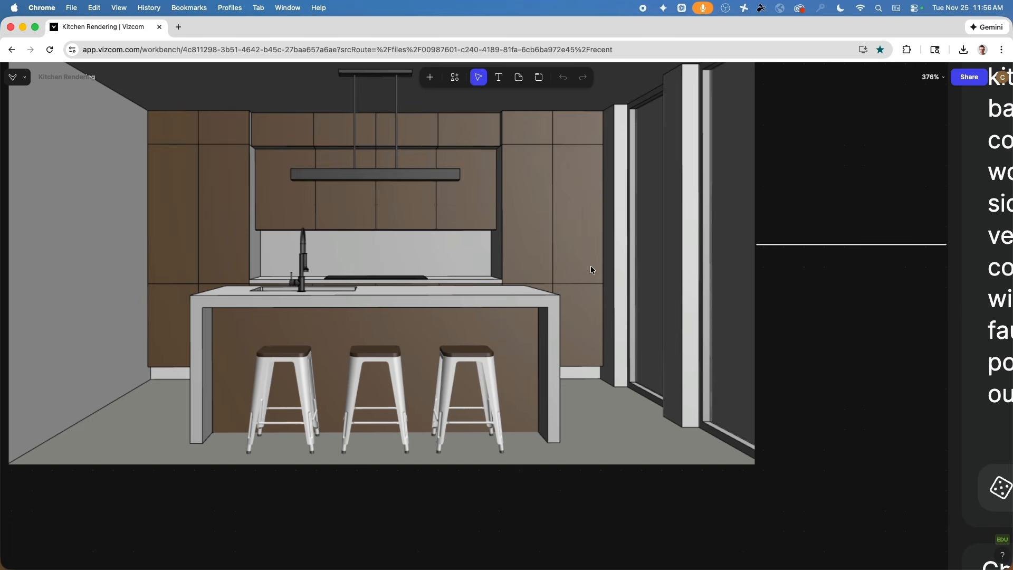
# - Examine the first AI result of the Final Renderings group, focusing on the cabinets and the stools
pyautogui.moveTo(756, 281); pyautogui.dragTo(8, 306)
pyautogui.scroll(-3, 659, 282)
pyautogui.moveTo(765, 266); pyautogui.dragTo(77, 254)
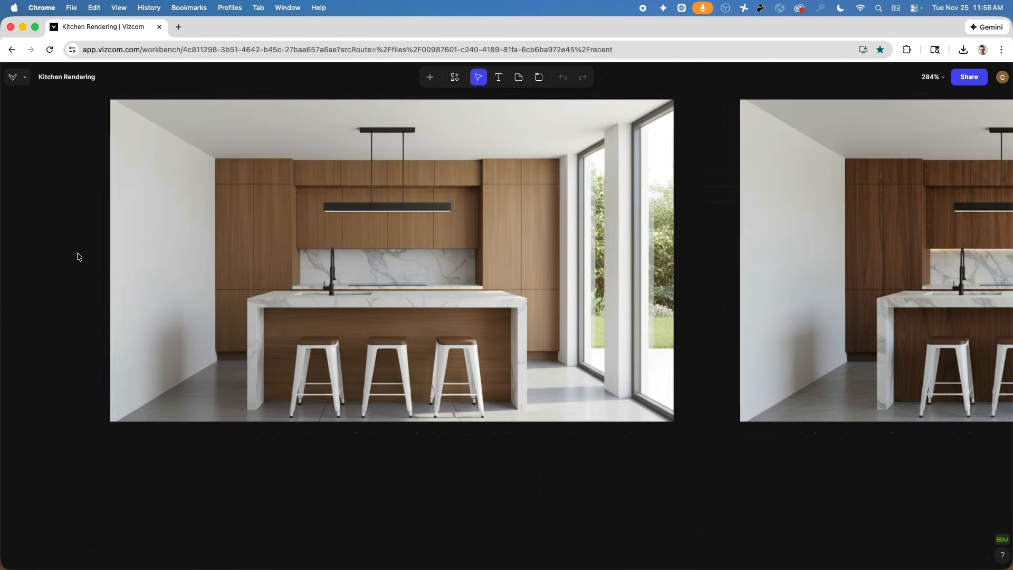
pyautogui.scroll(5, 426, 279)
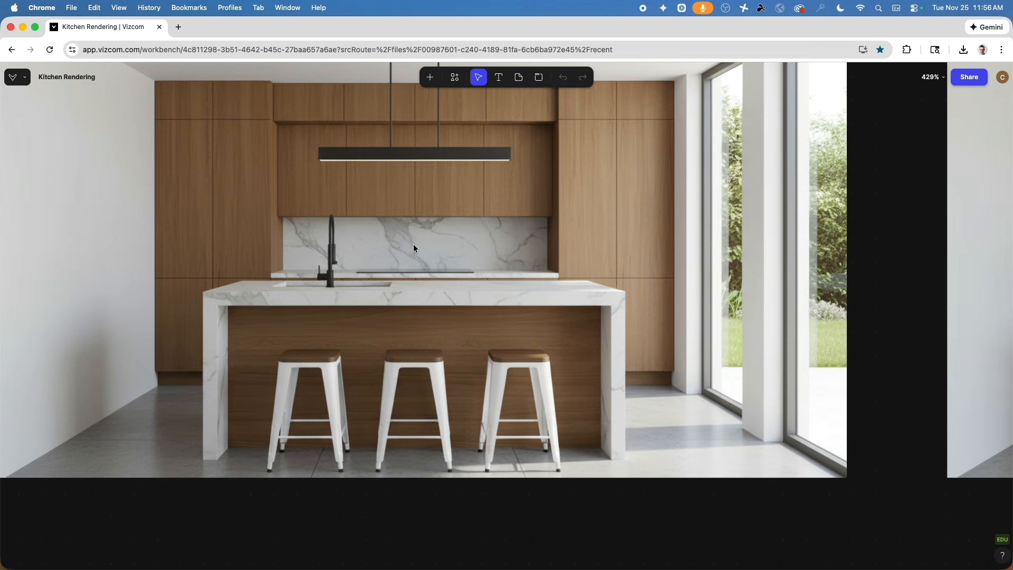
pyautogui.scroll(8, 436, 460)
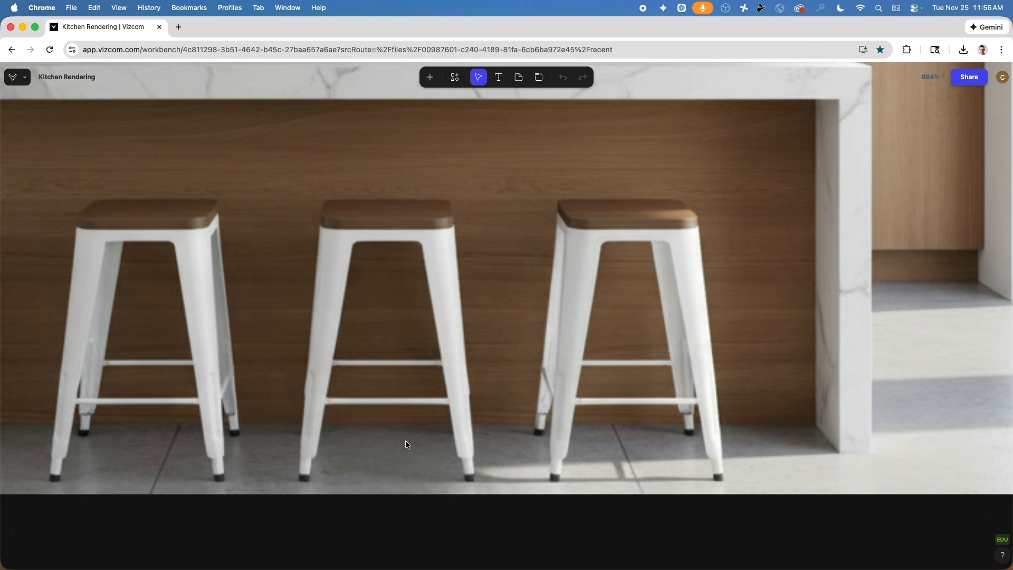
pyautogui.scroll(-15, 370, 433)
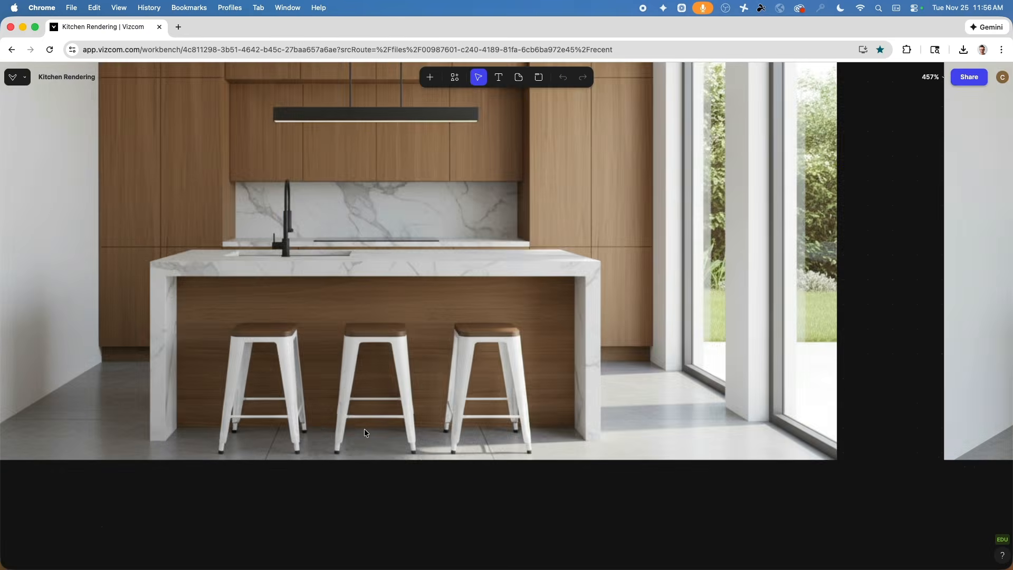
# - Survey the remaining AI results in the Final Renderings row and inspect the last one's island and stools closely
pyautogui.hscroll(10, 493, 315)
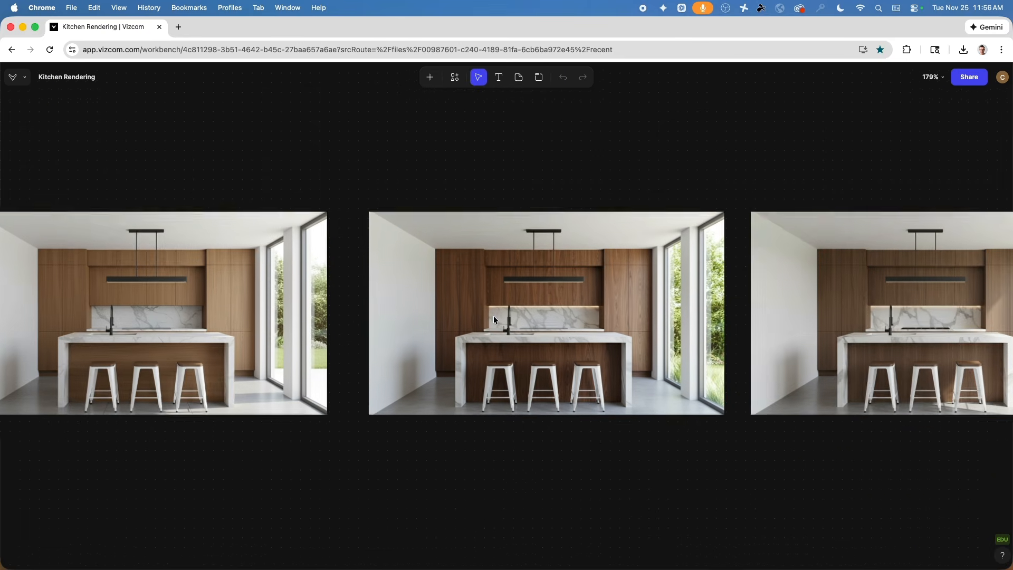
pyautogui.hscroll(10, 697, 302)
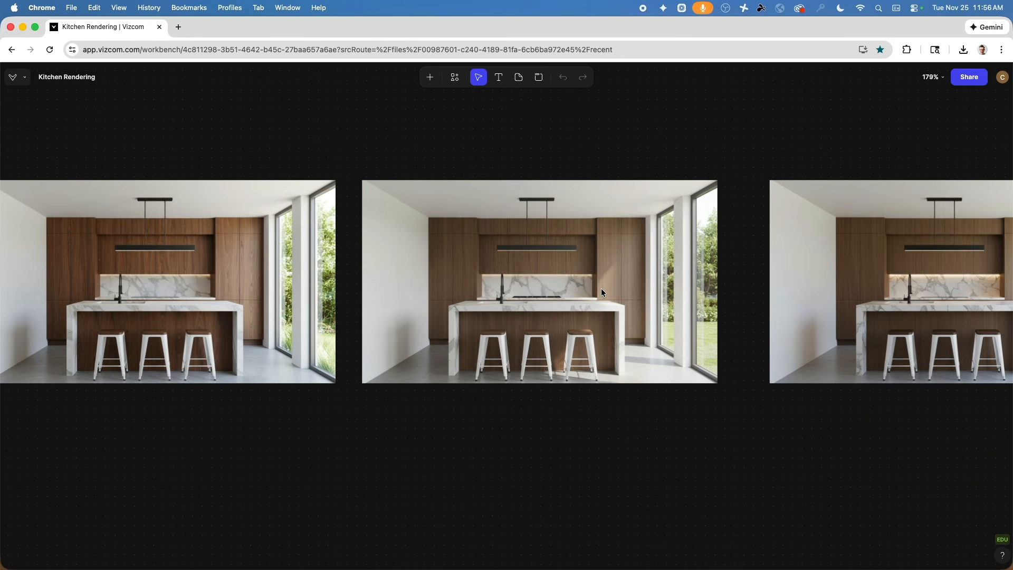
pyautogui.hscroll(15, 360, 289)
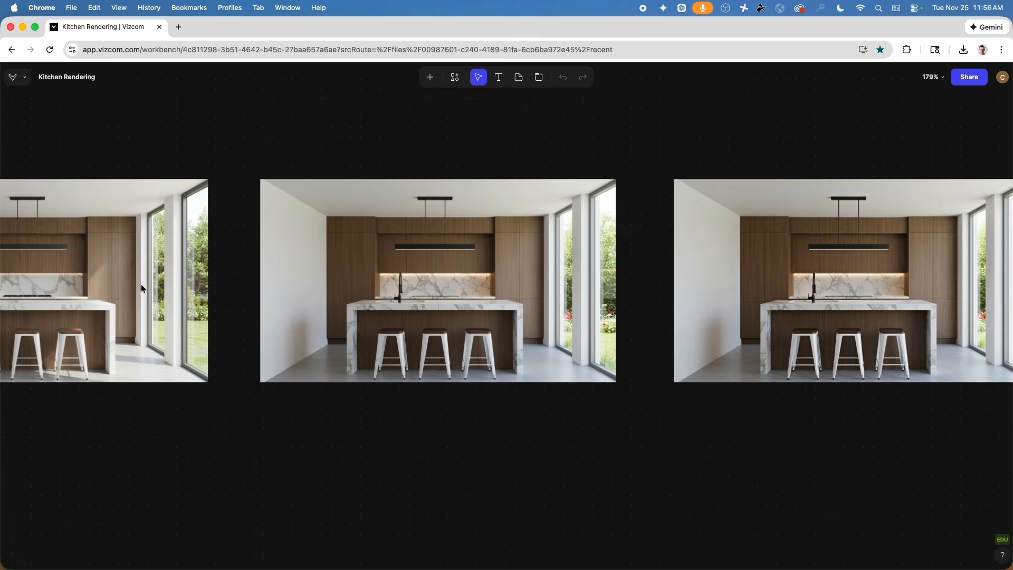
pyautogui.scroll(5, 339, 277)
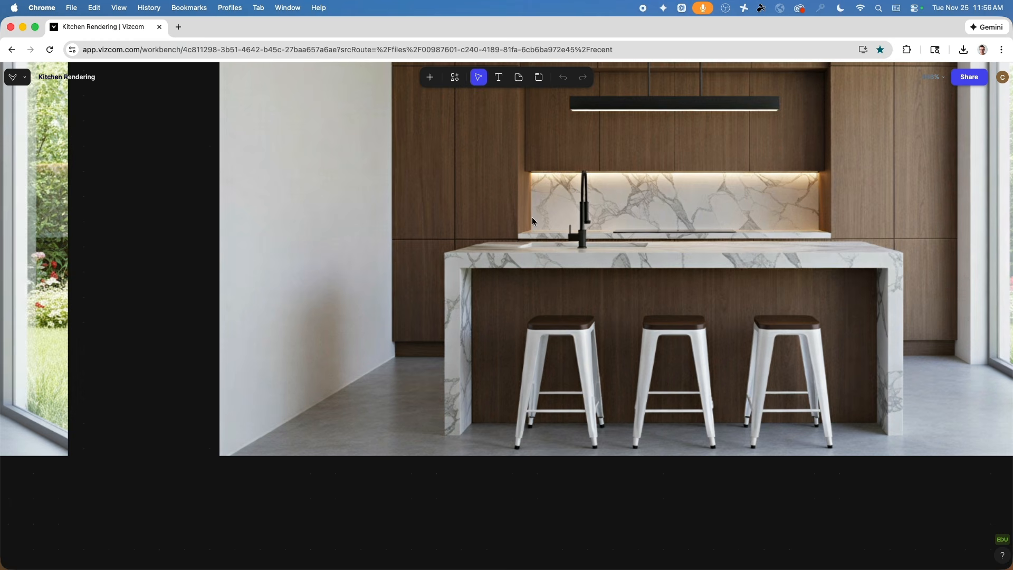
# - Review the Final Renderings source image's cabinet bases and its Modify prompt against the AI results
pyautogui.scroll(-10, 532, 217)
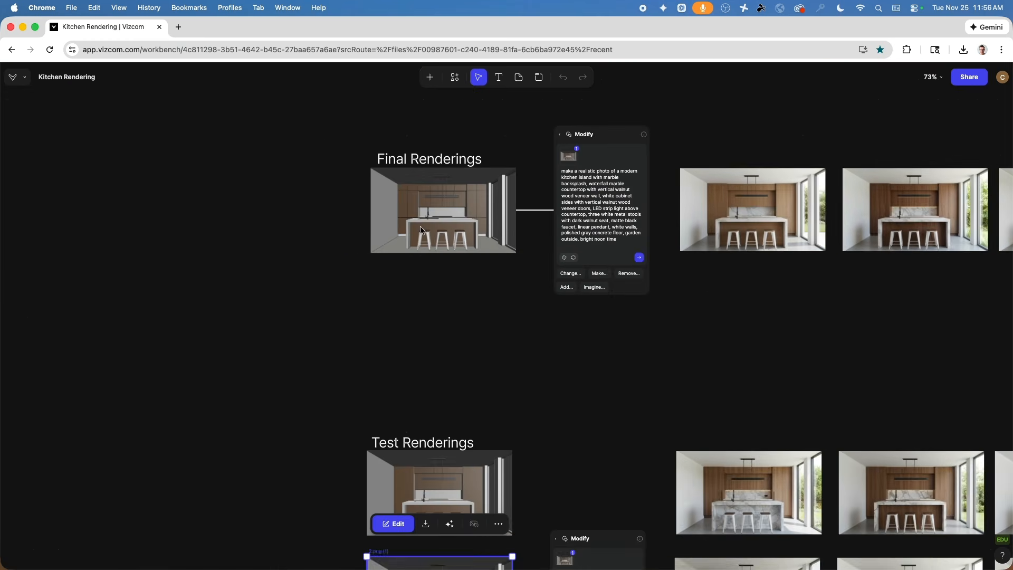
pyautogui.scroll(10, 420, 229)
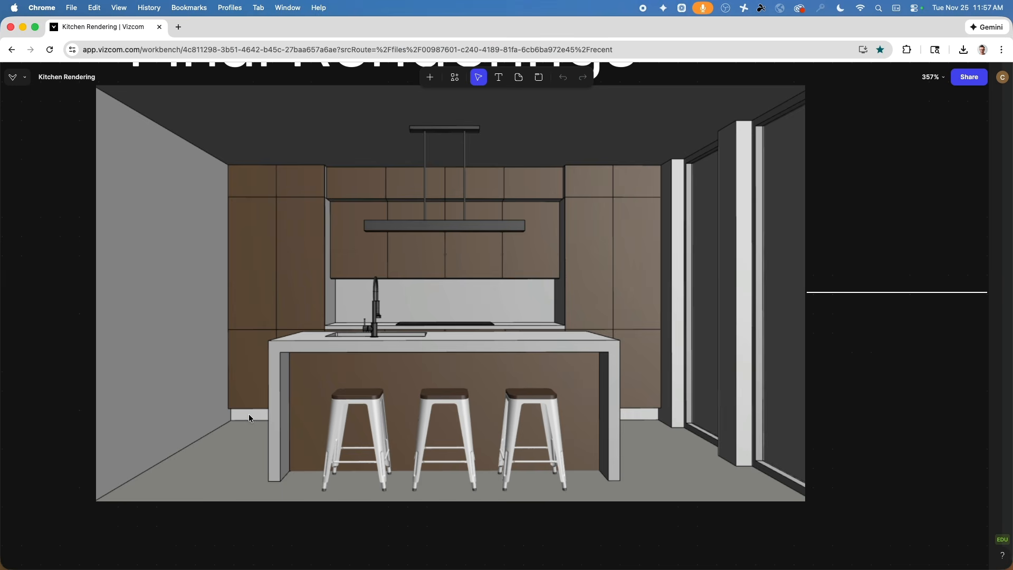
pyautogui.scroll(-4, 287, 412)
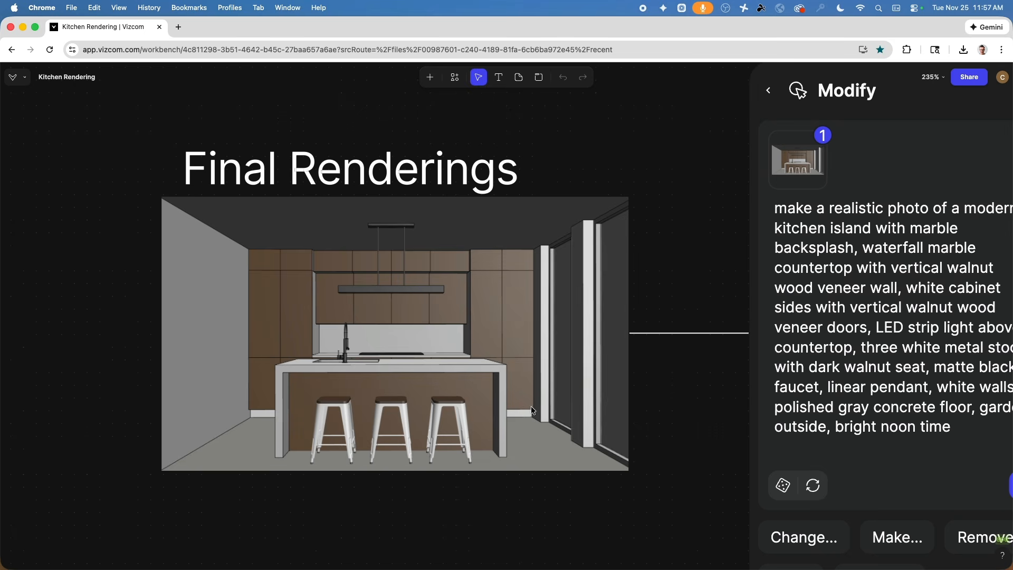
pyautogui.scroll(-2, 666, 409)
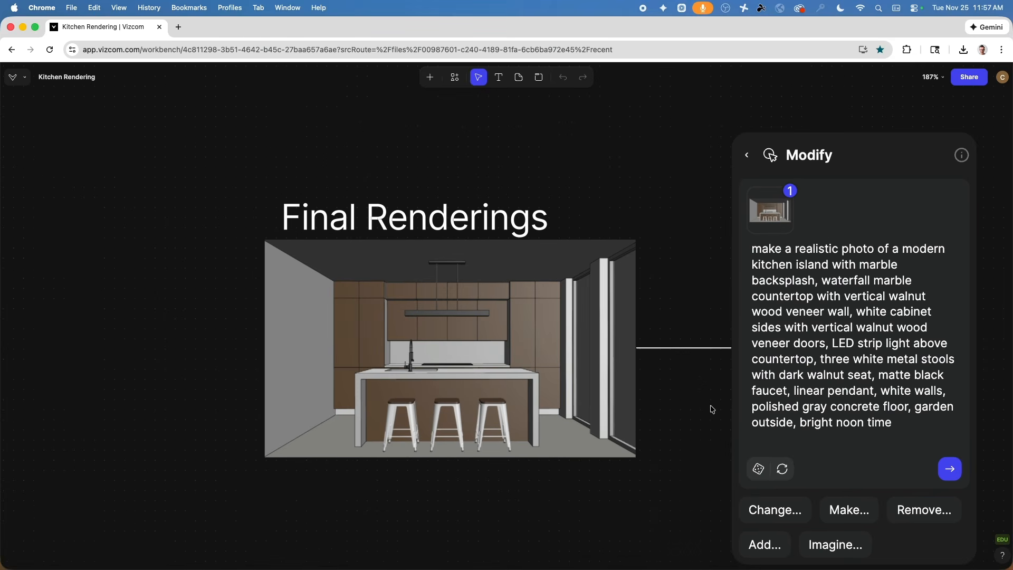
pyautogui.hscroll(15, 712, 410)
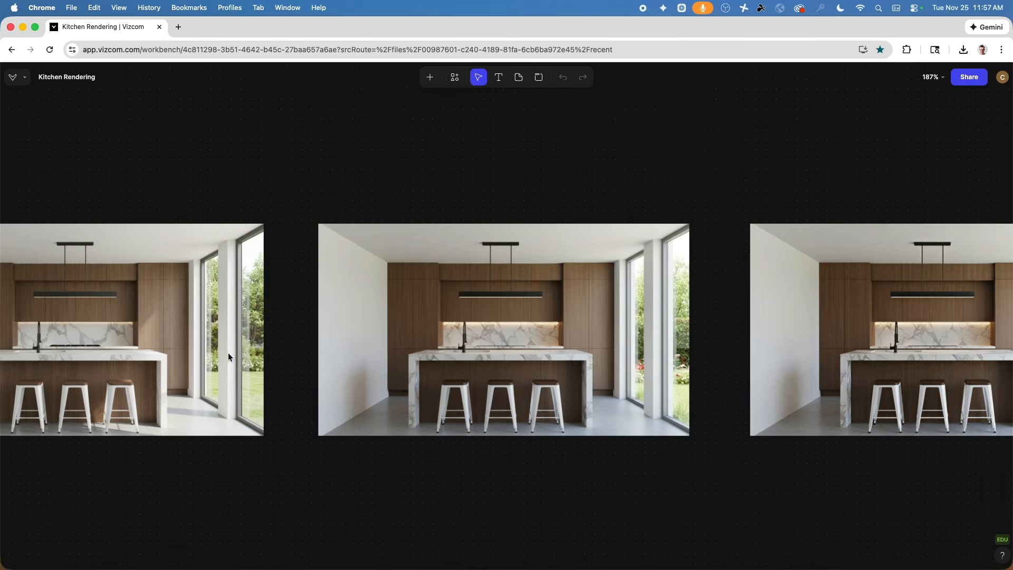
# - Review the Modify prompt "make all wood cabinets white laminated wood" alongside its source image and AI result
pyautogui.hscroll(-15, 228, 357)
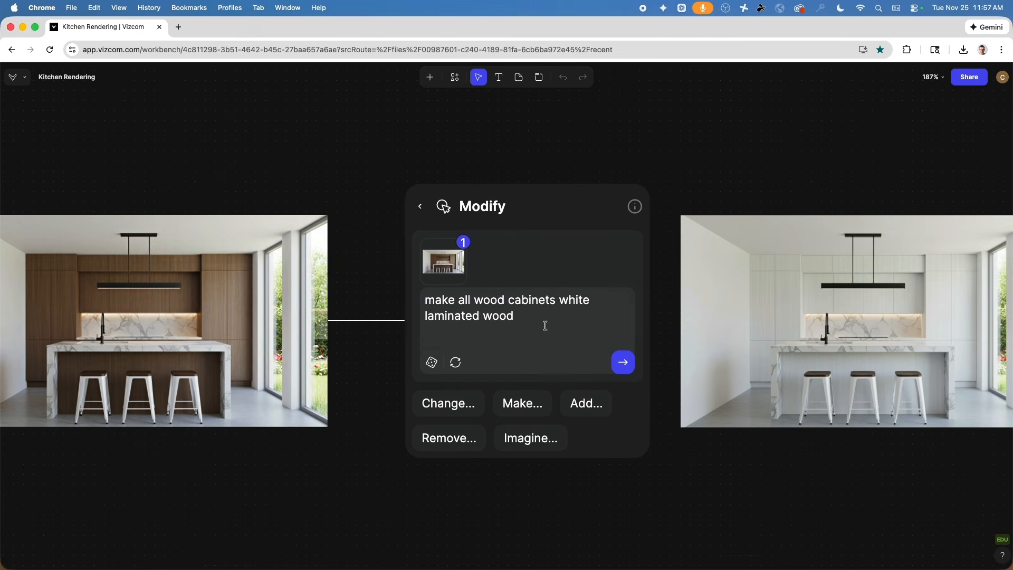
pyautogui.hscroll(8, 753, 317)
pyautogui.scroll(2, 403, 306)
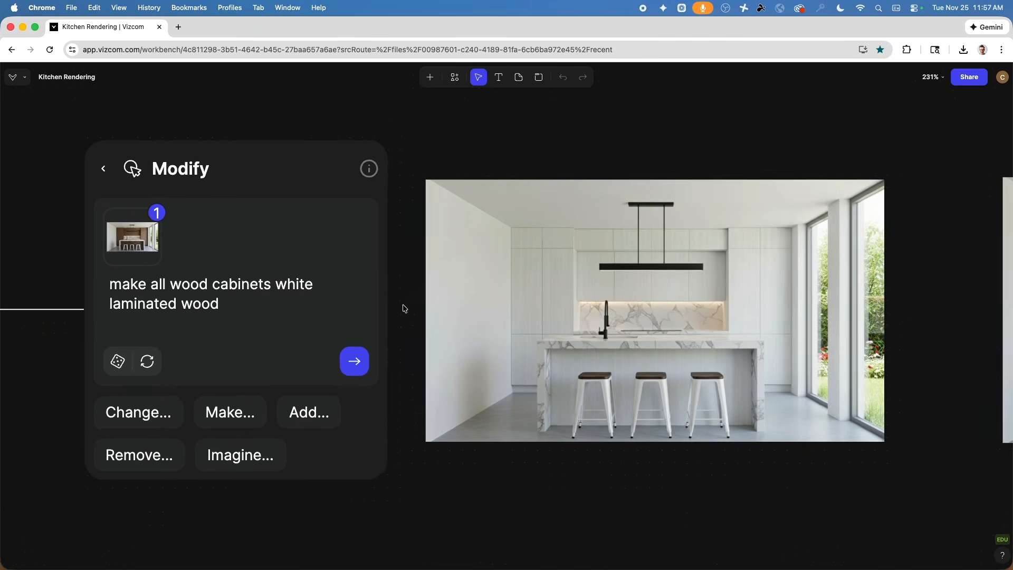
pyautogui.scroll(1, 406, 295)
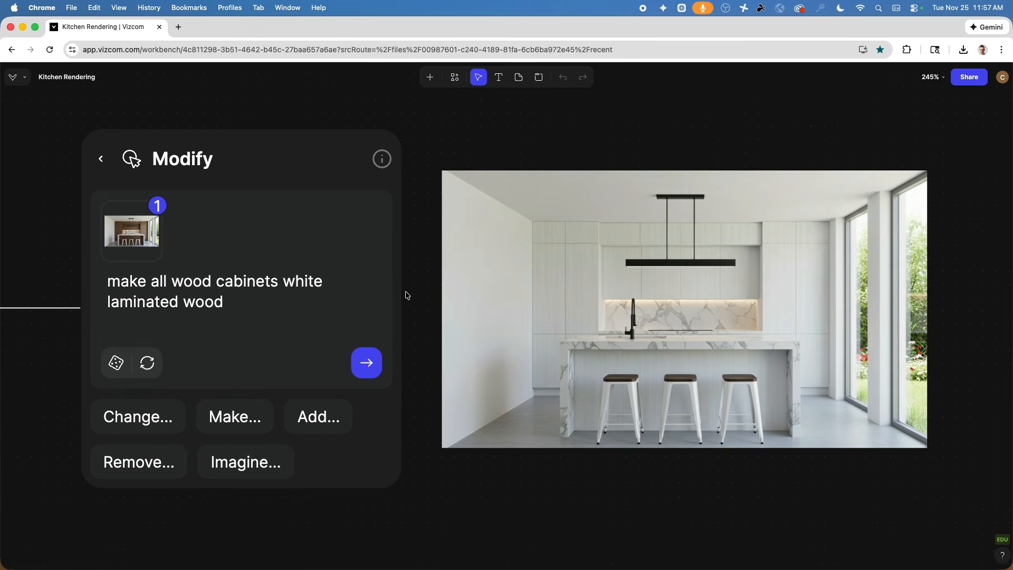
pyautogui.moveTo(235, 301); pyautogui.dragTo(84, 283)
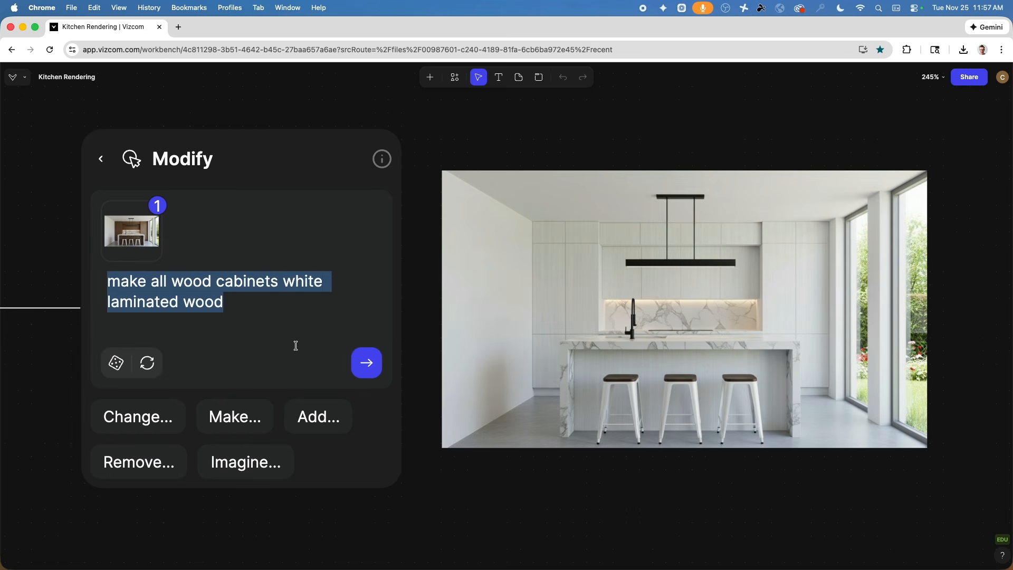
pyautogui.click(627, 511)
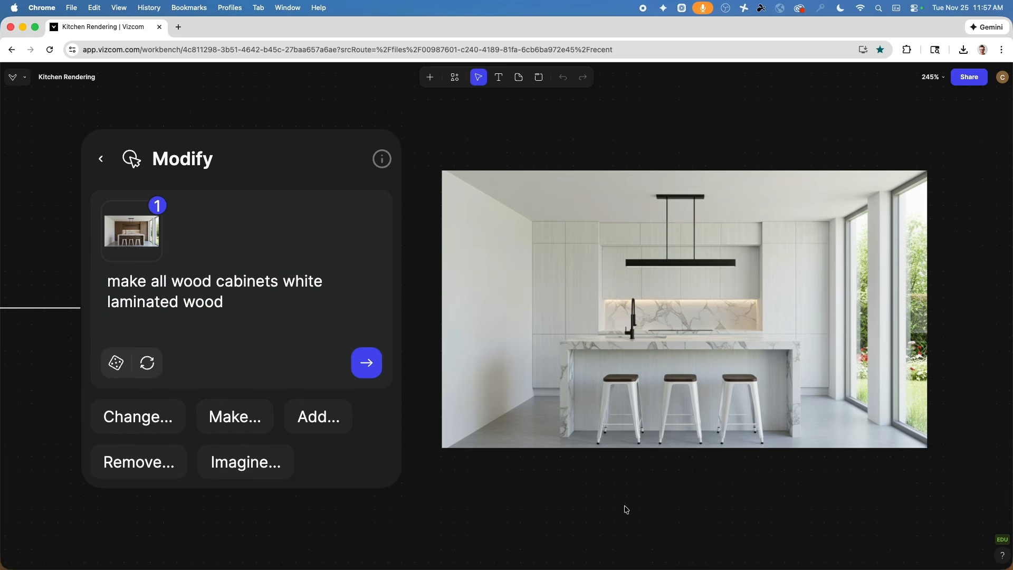
# - Inspect the white-cabinet rendering up close and compare it with the wood rendering it was generated from
pyautogui.hscroll(5, 844, 481)
pyautogui.scroll(5, 486, 350)
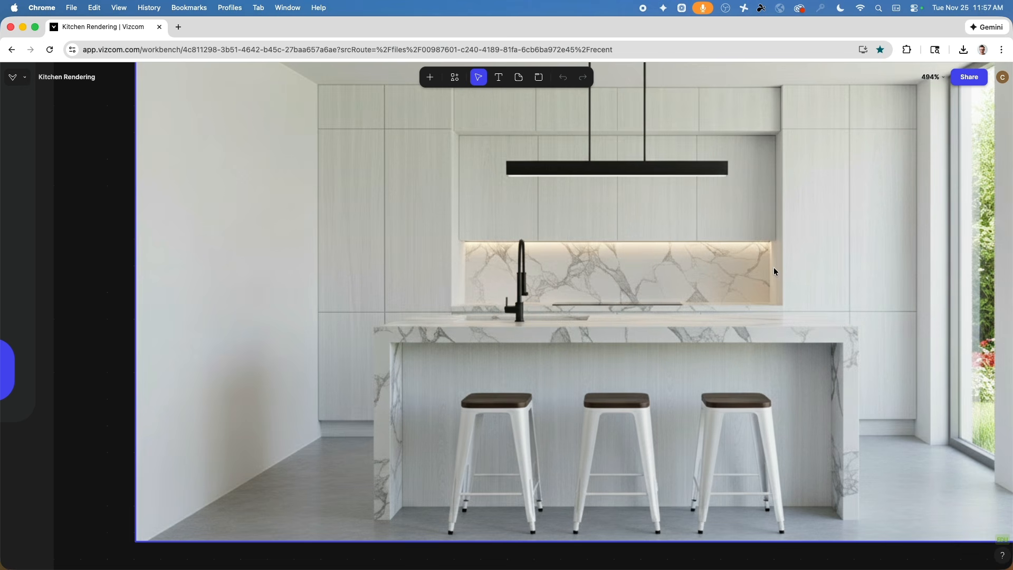
pyautogui.scroll(-5, 795, 324)
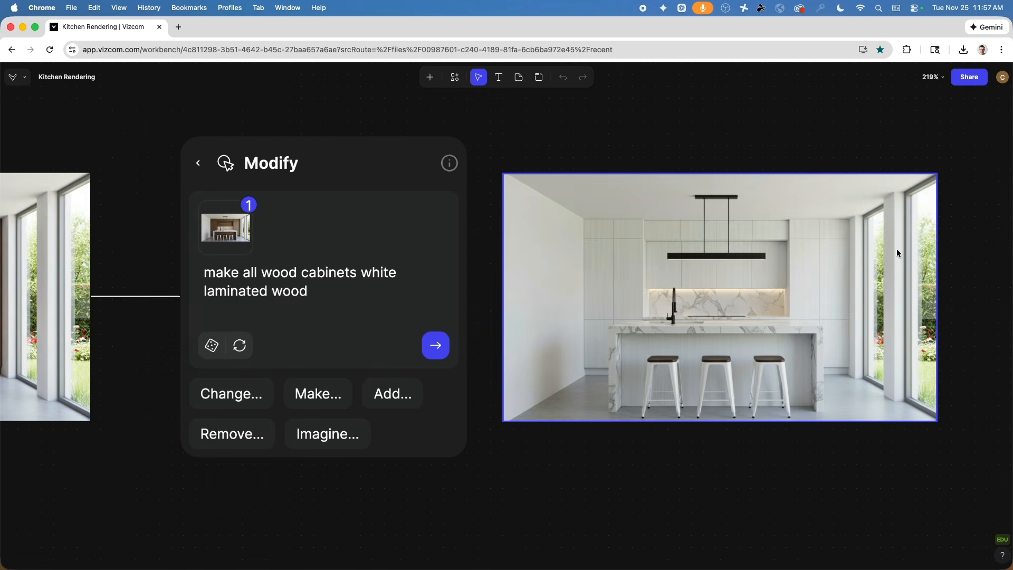
pyautogui.hscroll(-2, 765, 263)
pyautogui.scroll(-4, 629, 279)
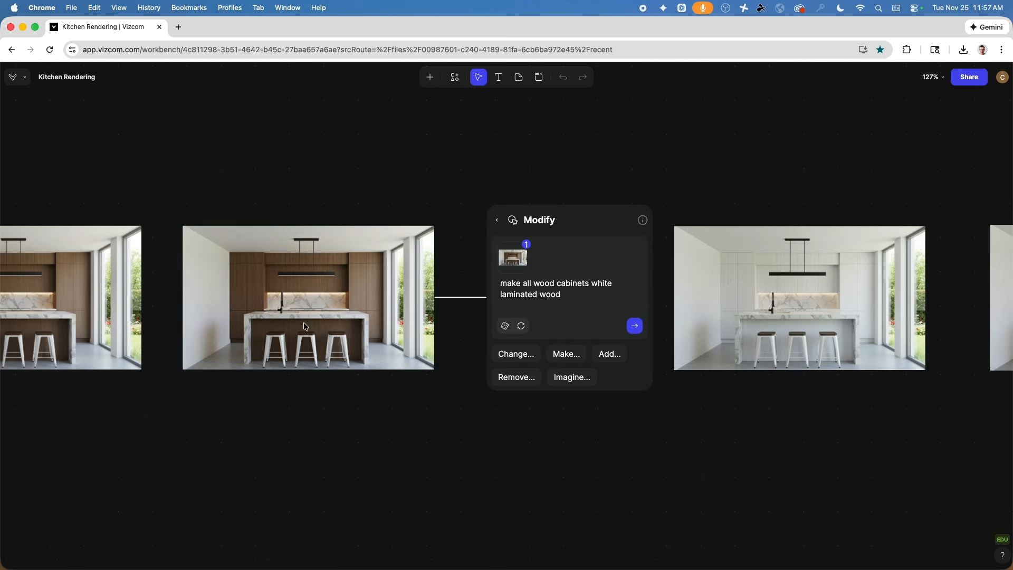
# - Examine the wood-cabinet rendering between the white version and the Final image, focusing on its side panels and cabinet bases
pyautogui.hscroll(8, 361, 391)
pyautogui.scroll(6, 436, 306)
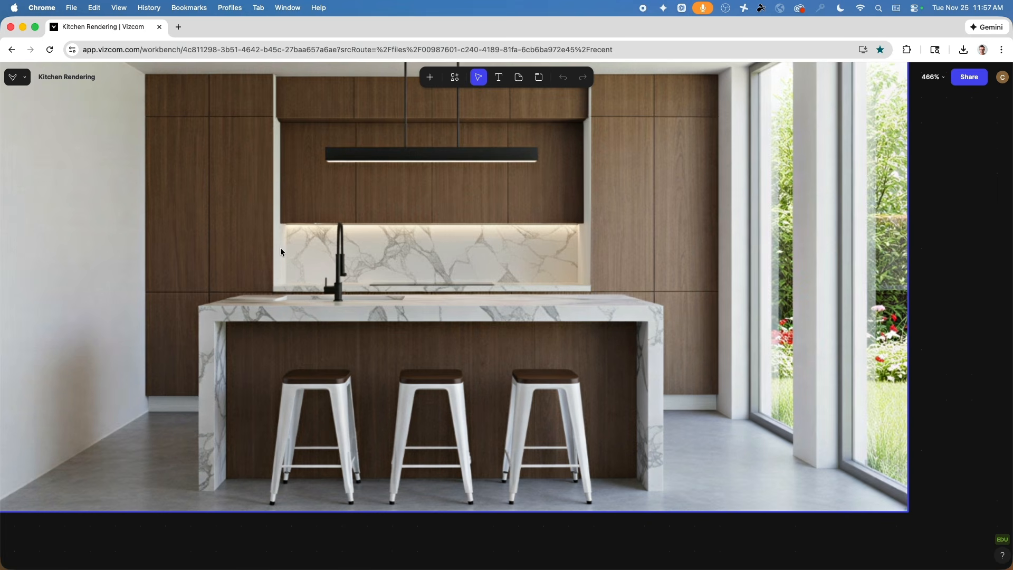
pyautogui.scroll(-4, 601, 294)
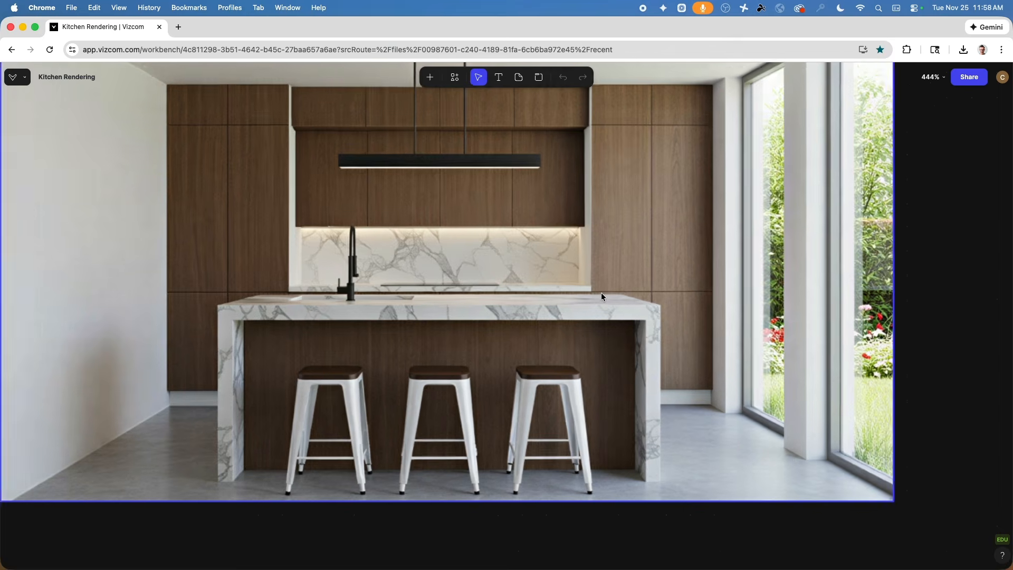
pyautogui.scroll(-5, 599, 289)
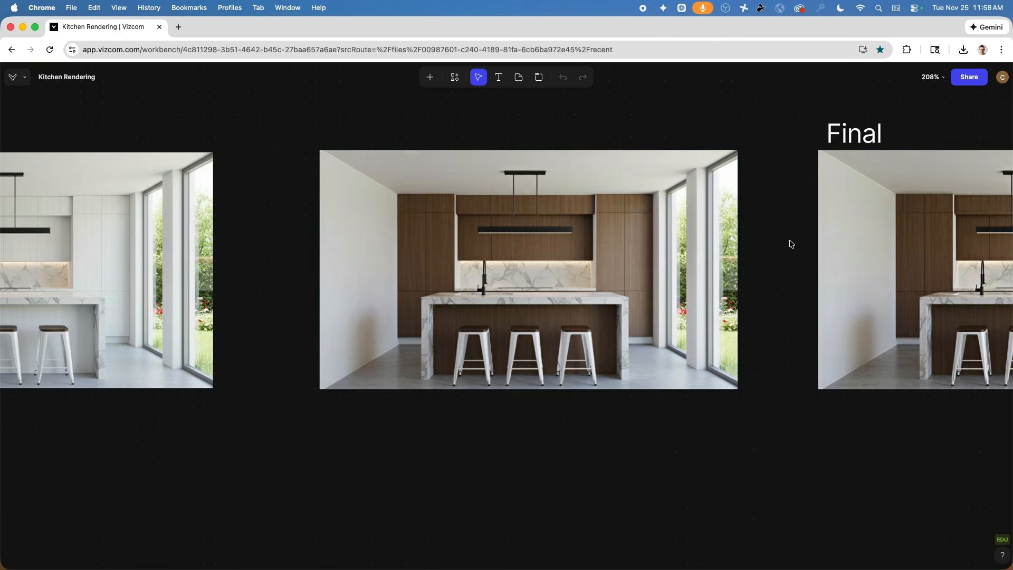
# - Inspect the Final rendering closely, especially the toe kick where the cabinet base meets the side wall and floor
pyautogui.moveTo(789, 240); pyautogui.dragTo(263, 257)
pyautogui.click(466, 293)
pyautogui.scroll(4, 465, 295)
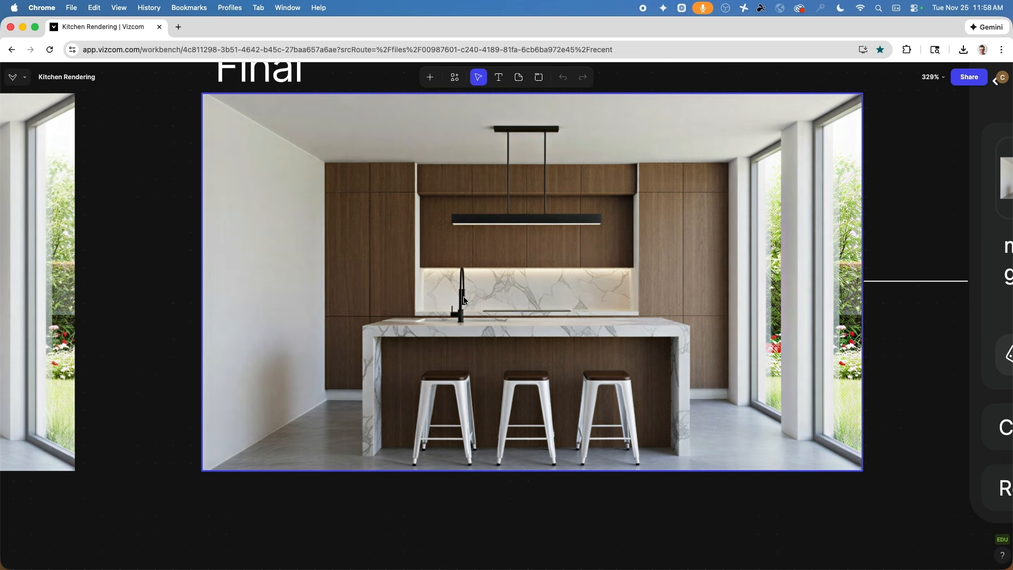
pyautogui.moveTo(464, 288); pyautogui.dragTo(461, 308)
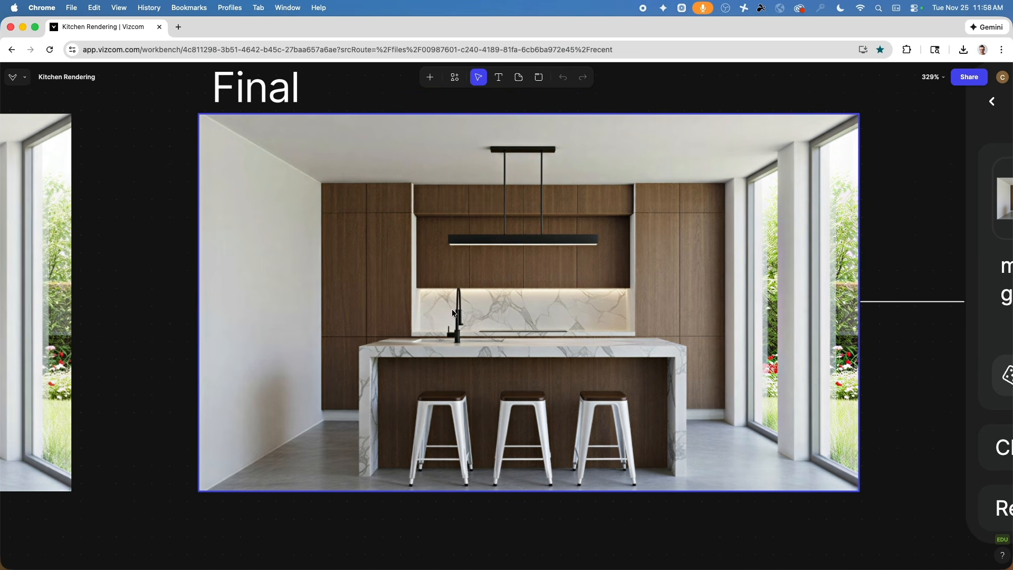
pyautogui.scroll(10, 304, 428)
pyautogui.moveTo(576, 246); pyautogui.dragTo(462, 358)
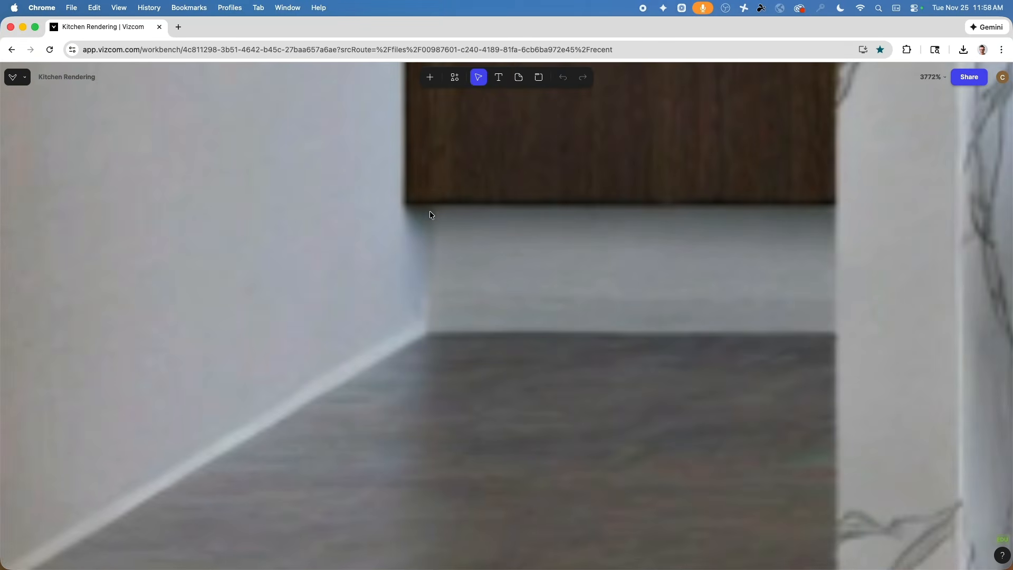
pyautogui.scroll(-10, 425, 314)
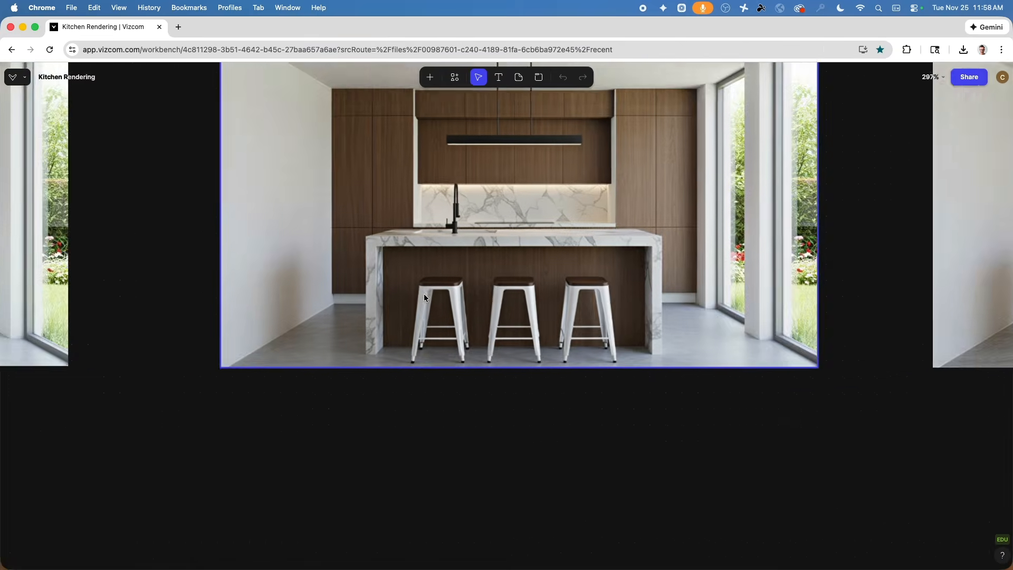
pyautogui.scroll(15, 424, 297)
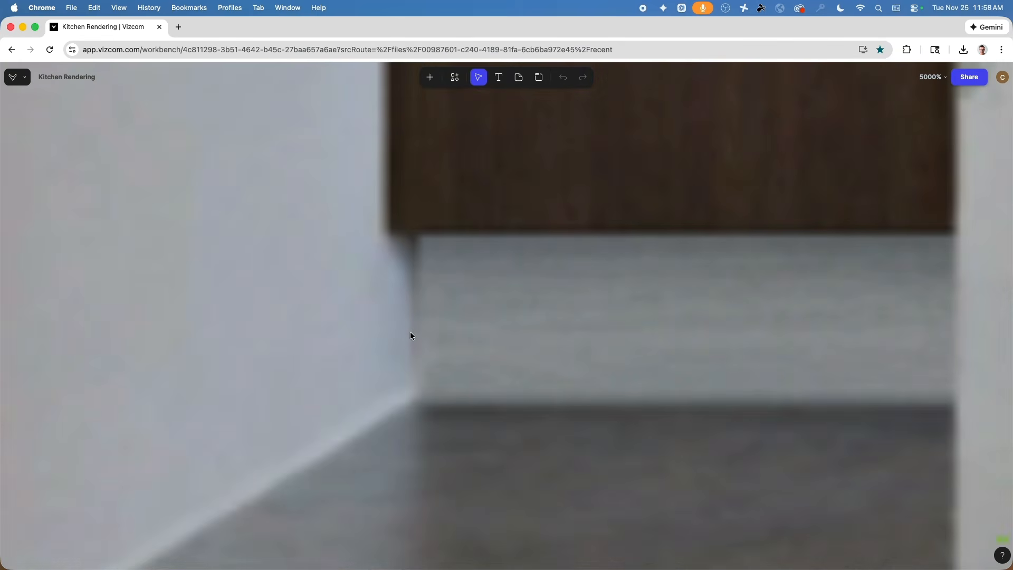
pyautogui.scroll(-10, 425, 322)
# - Review the Modify prompt about sun light shining through the glass windows and the two renderings beside it
pyautogui.hscroll(5, 562, 346)
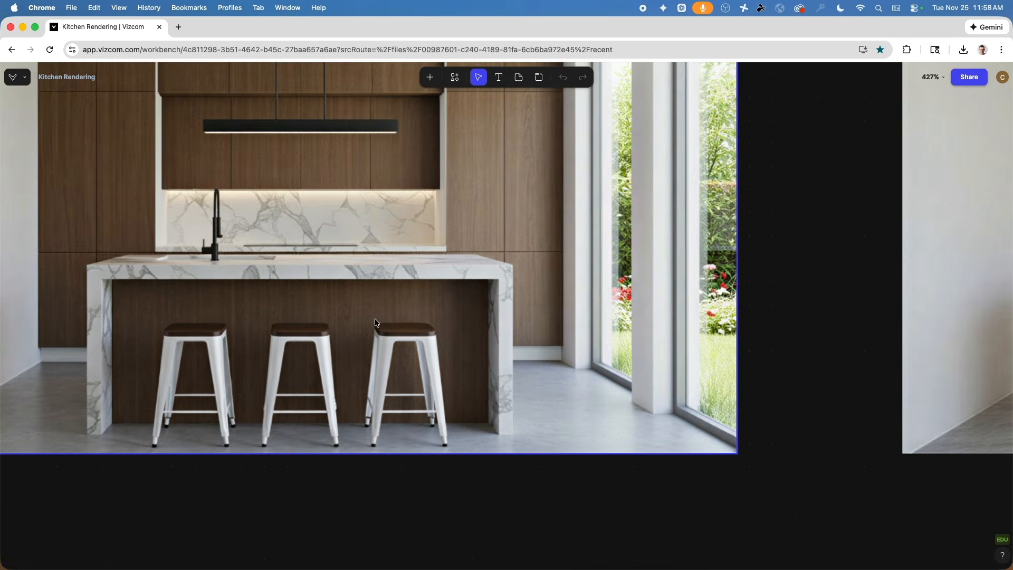
pyautogui.scroll(-2, 415, 320)
pyautogui.scroll(-2, 415, 321)
pyautogui.hscroll(6, 462, 313)
pyautogui.click(335, 293)
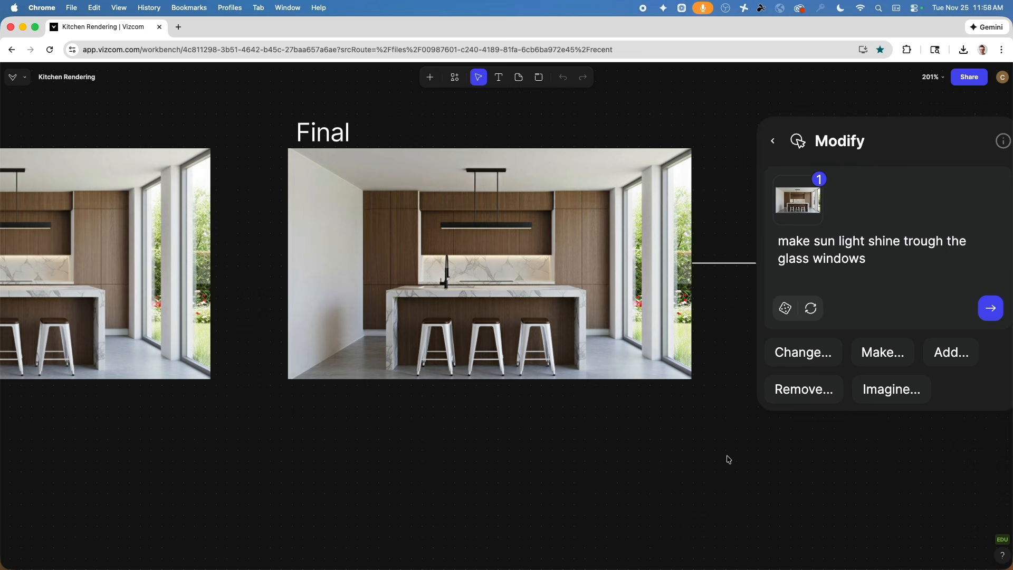
pyautogui.hscroll(8, 633, 448)
pyautogui.scroll(-2, 488, 445)
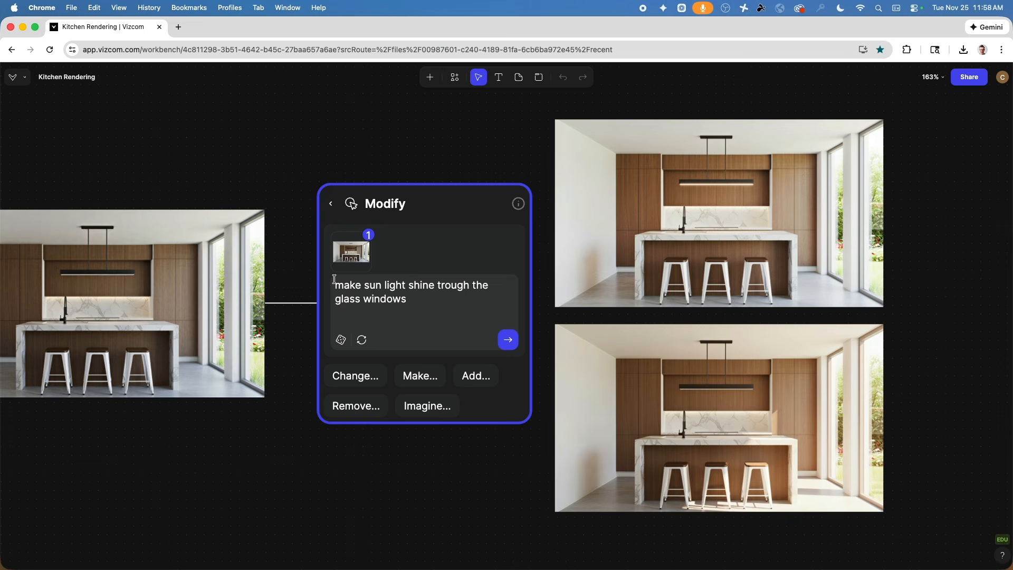
pyautogui.hscroll(4, 481, 302)
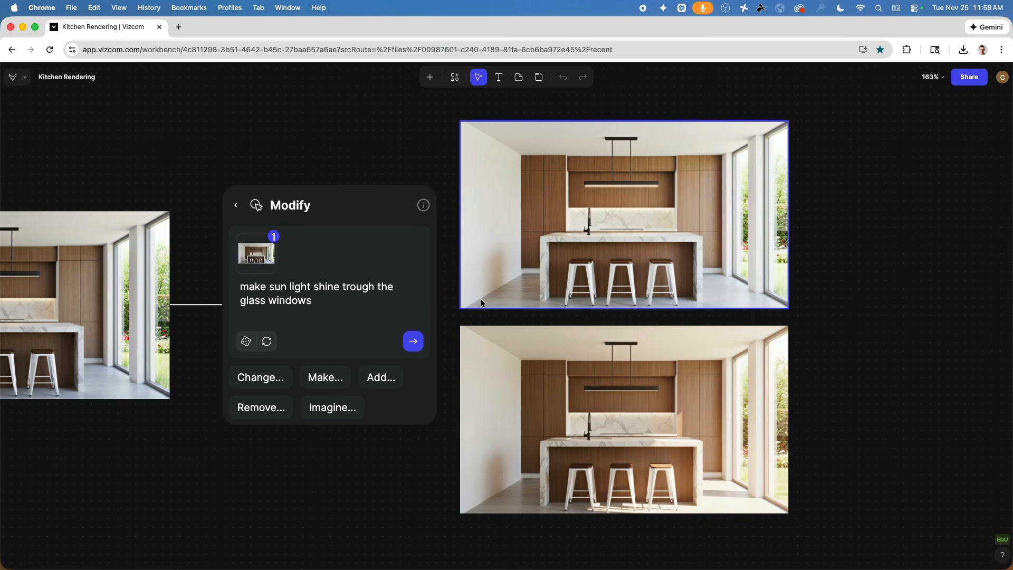
# - Survey the whole board with the Final Renderings and Test Renderings groups, checking the first two Test Renderings source images
pyautogui.scroll(-10, 217, 279)
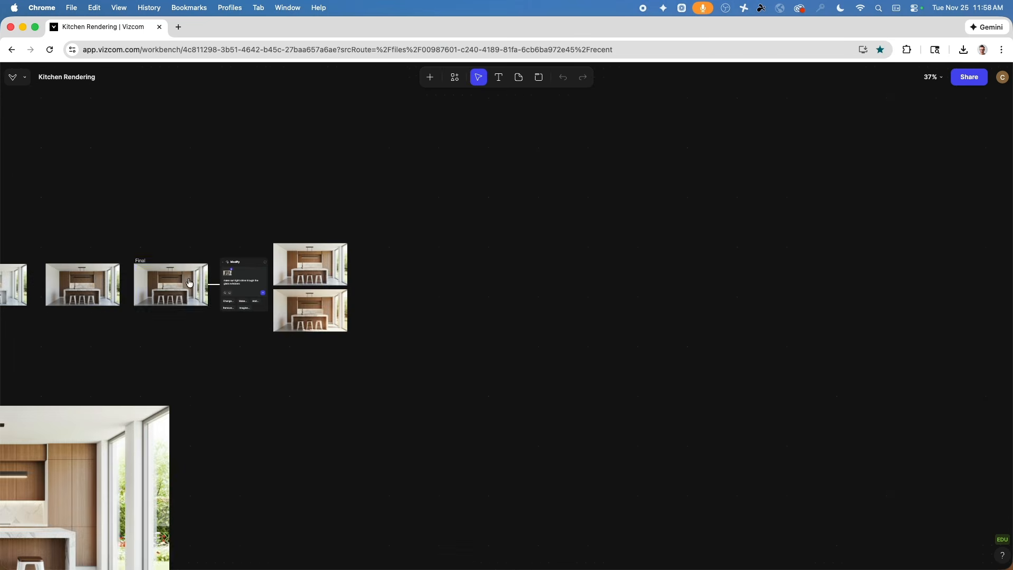
pyautogui.hscroll(-14, 193, 282)
pyautogui.scroll(-5, 619, 203)
pyautogui.hscroll(3, 588, 211)
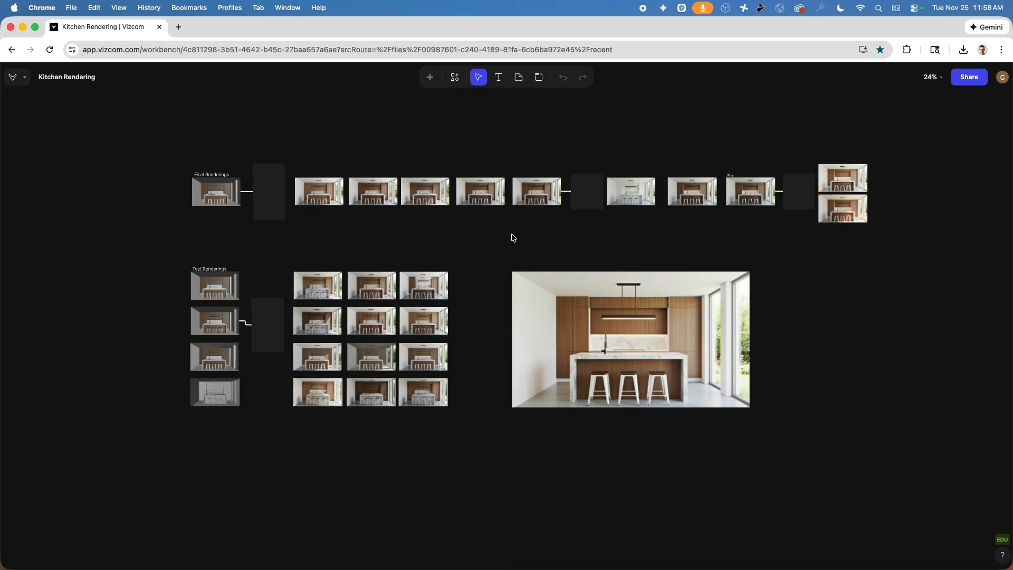
pyautogui.scroll(5, 511, 235)
pyautogui.hscroll(-2, 495, 249)
pyautogui.hscroll(1, 530, 234)
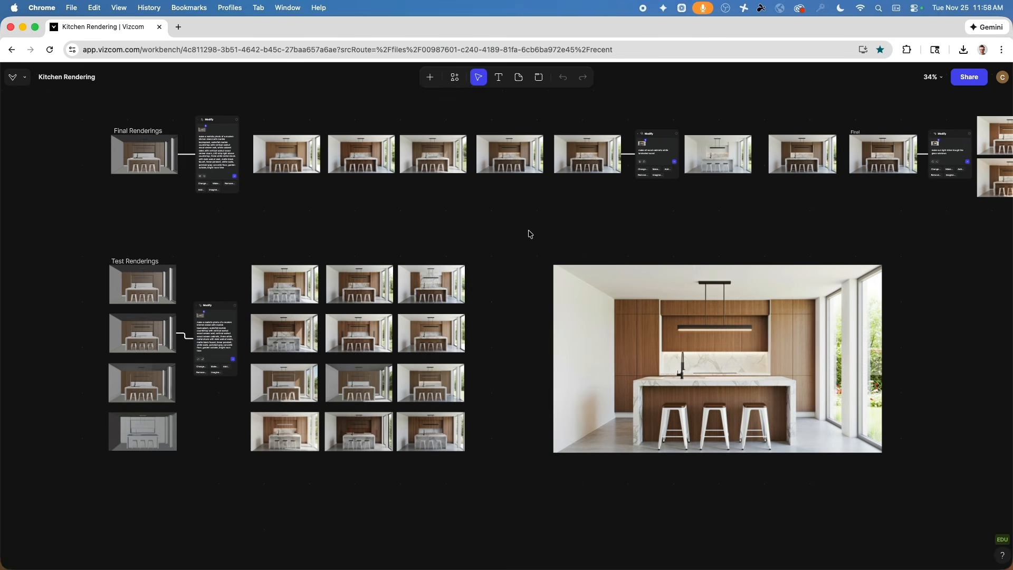
pyautogui.click(136, 289)
pyautogui.click(142, 332)
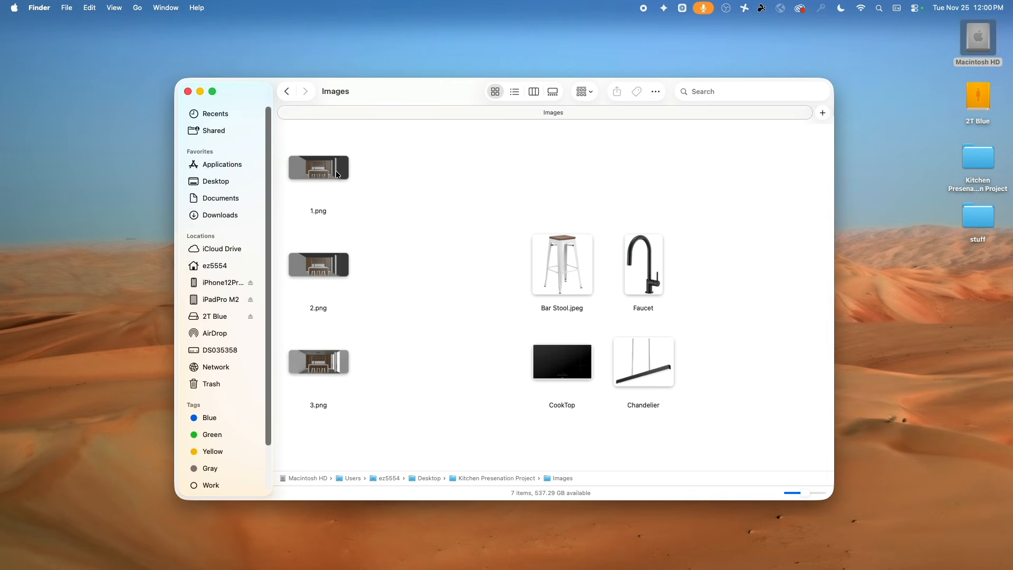
# - Preview 1.png and 2.png from the Images folder in Finder, comparing the versions with and without outlines
pyautogui.click(336, 170)
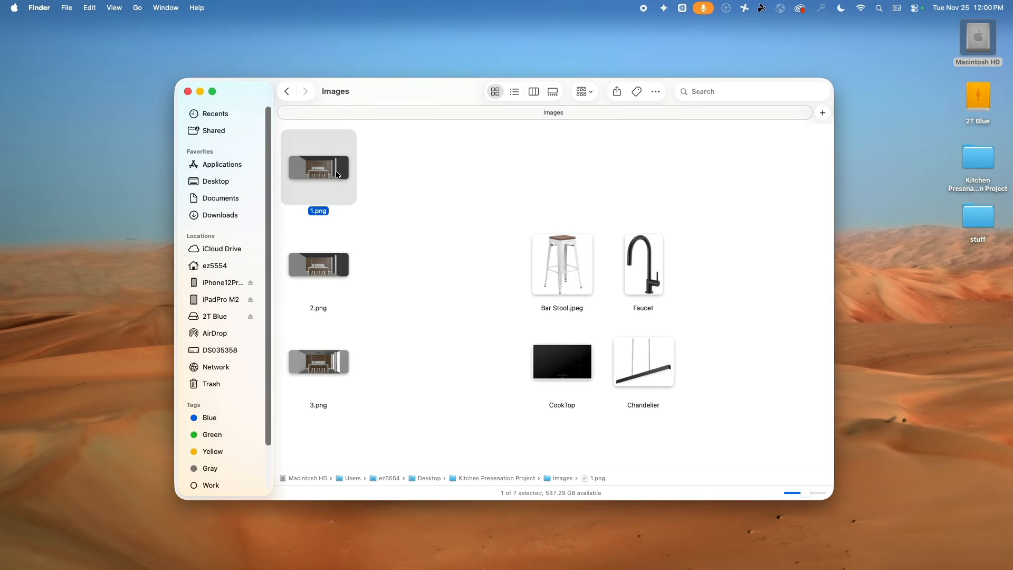
pyautogui.press('space')
pyautogui.press('Right')
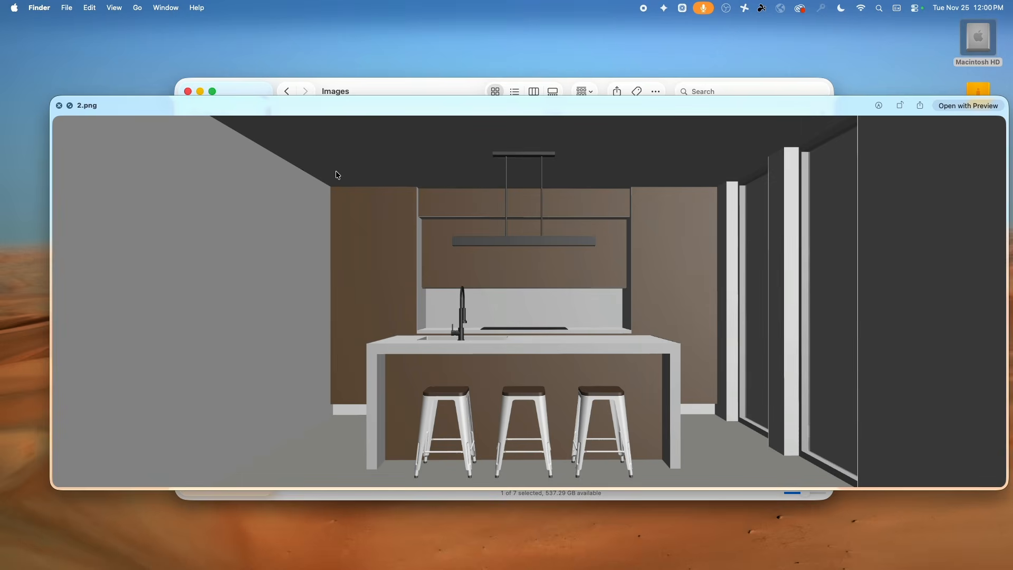
pyautogui.press('Left')
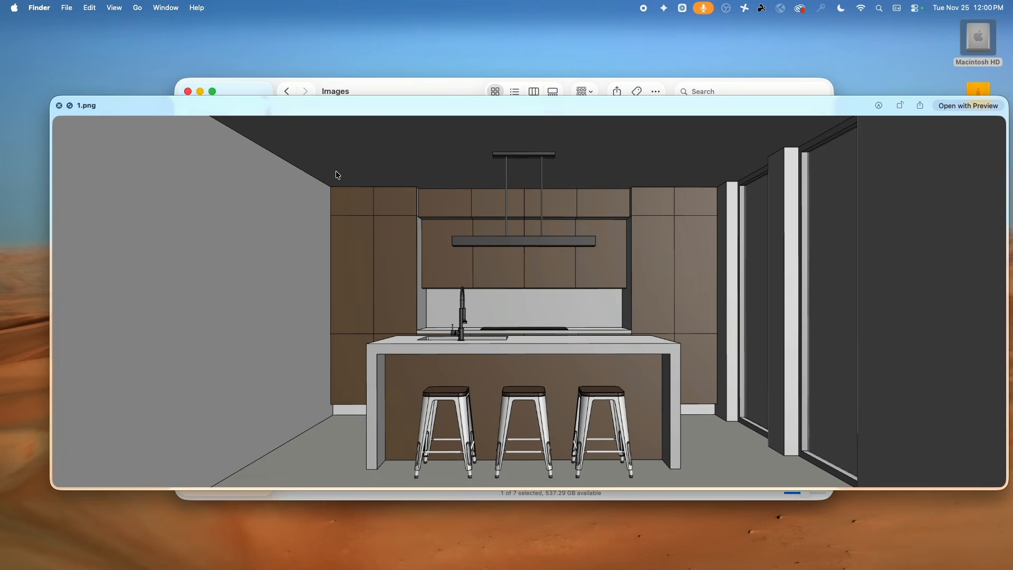
pyautogui.press('Right')
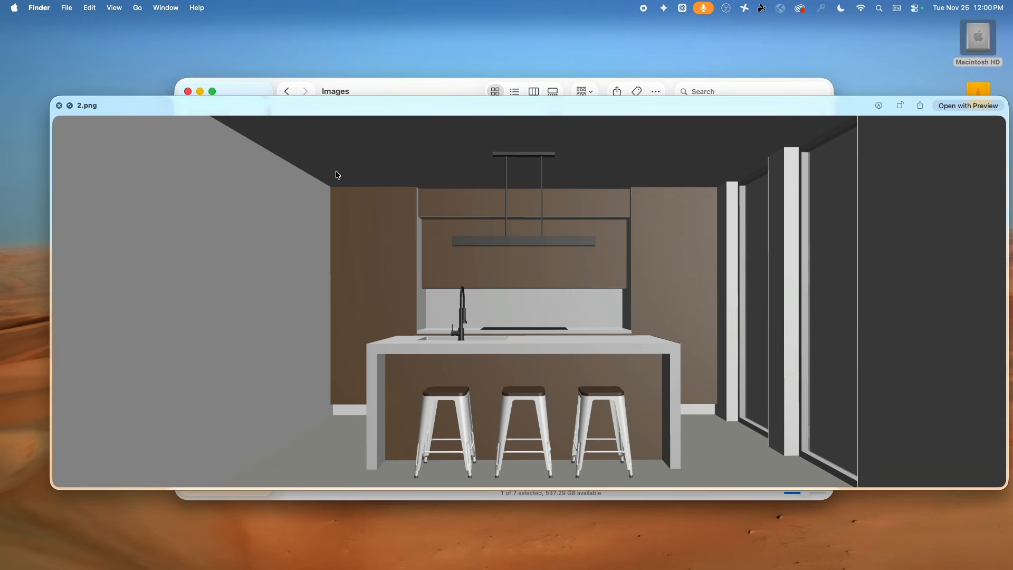
pyautogui.press('Left')
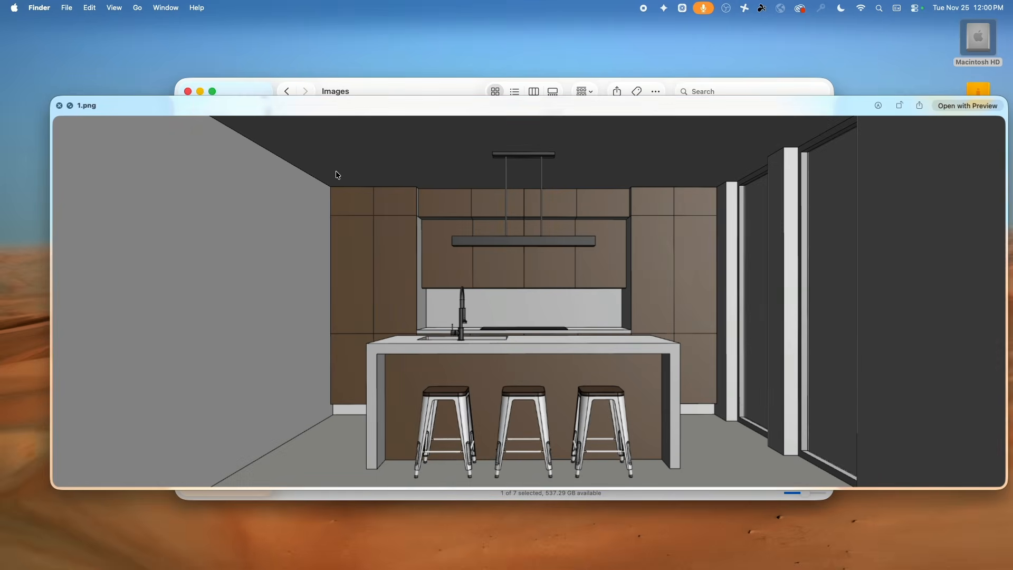
pyautogui.press('space')
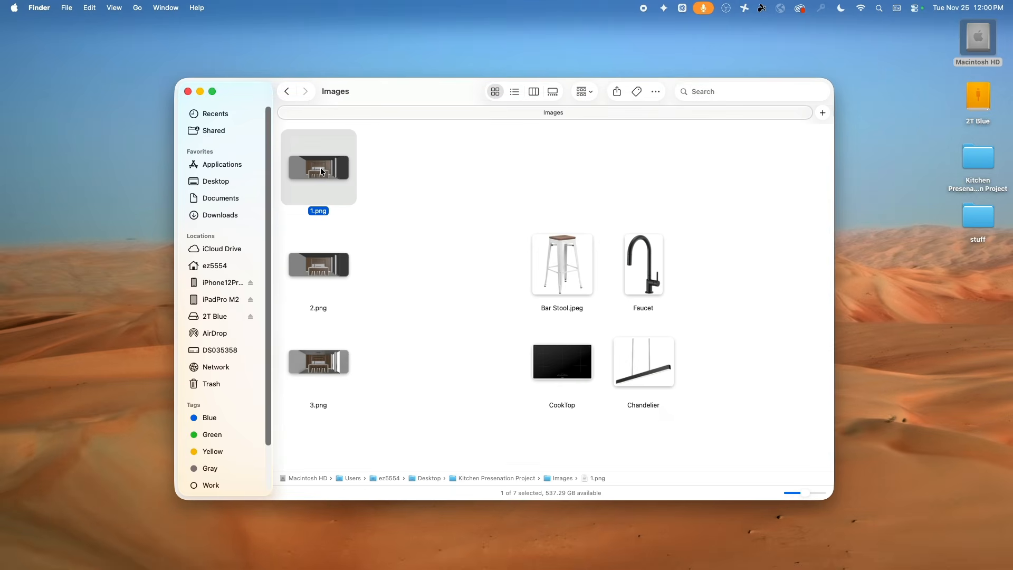
# - Switch to Affinity and open 1.png from the Images folder, previewing it to check that it is the outlined kitchen view
pyautogui.moveTo(599, 565)
pyautogui.moveTo(600, 565); pyautogui.dragTo(319, 159)
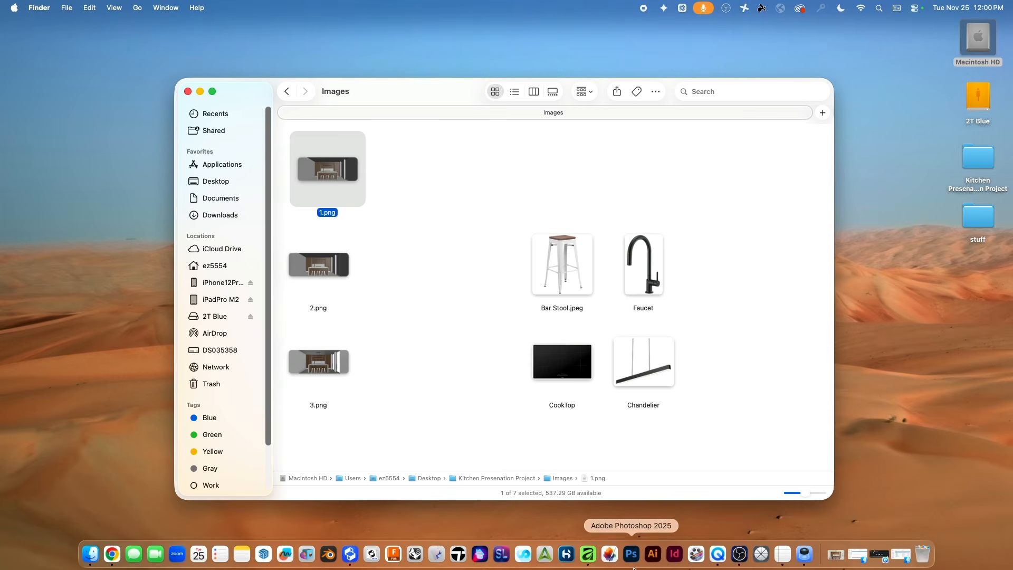
pyautogui.click(589, 554)
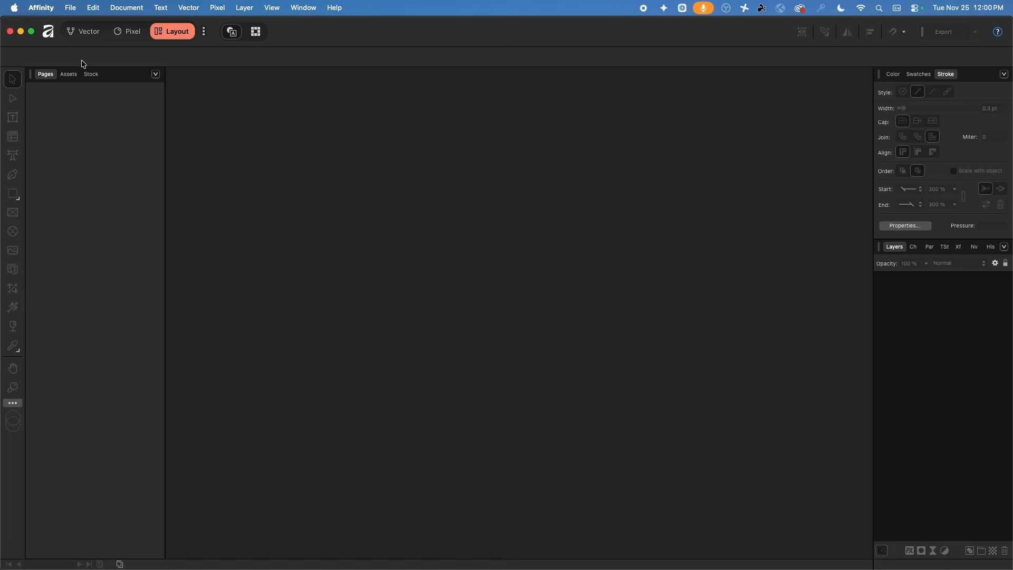
pyautogui.click(72, 6)
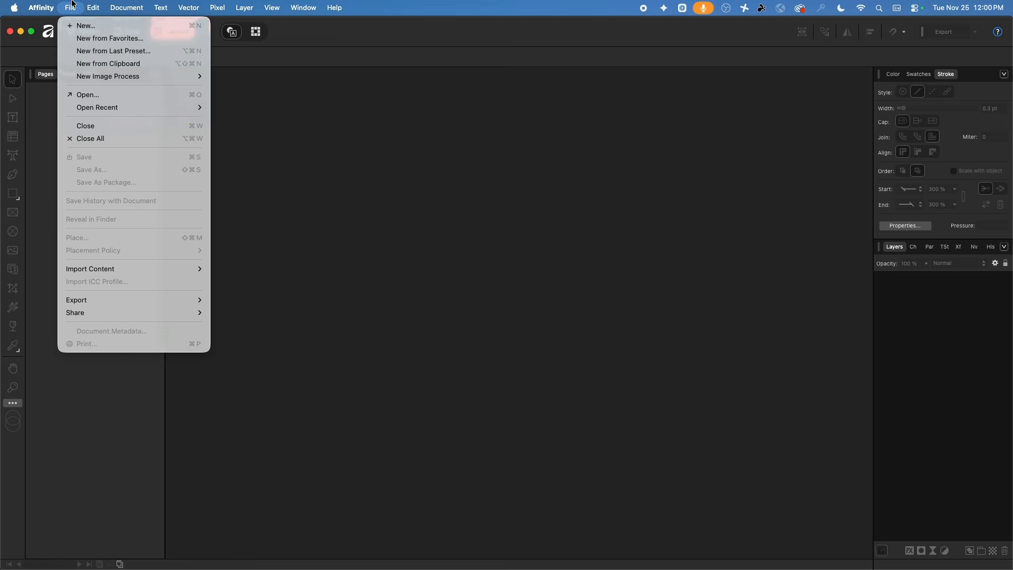
pyautogui.click(100, 95)
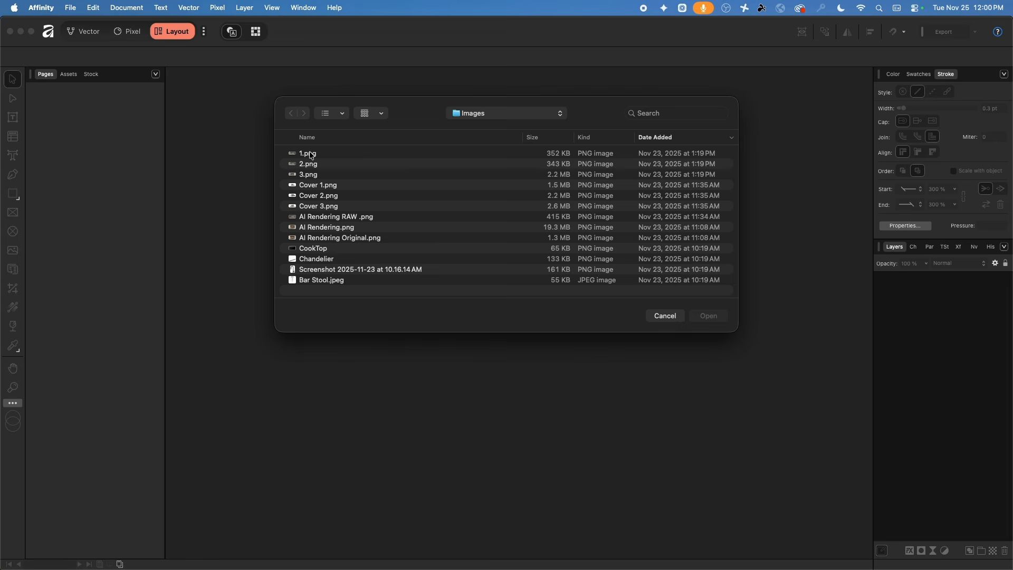
pyautogui.click(311, 156)
pyautogui.press('space')
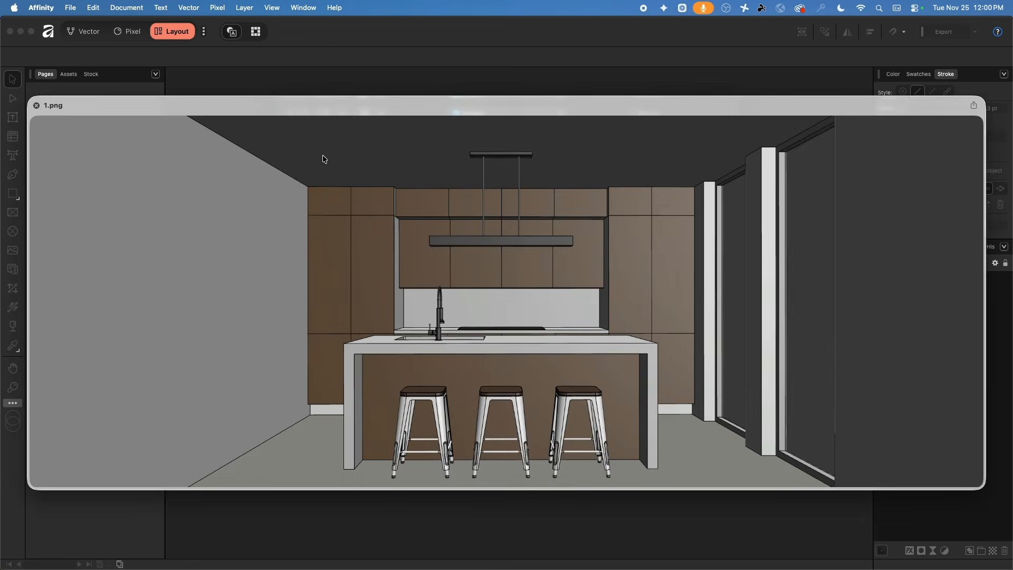
pyautogui.press('space')
pyautogui.click(709, 316)
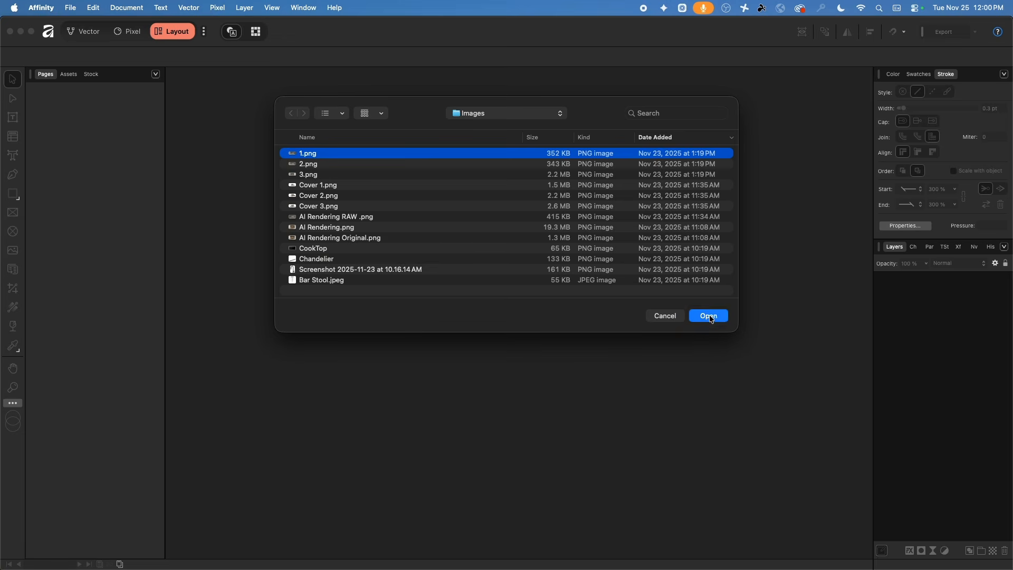
pyautogui.hscroll(5, 521, 287)
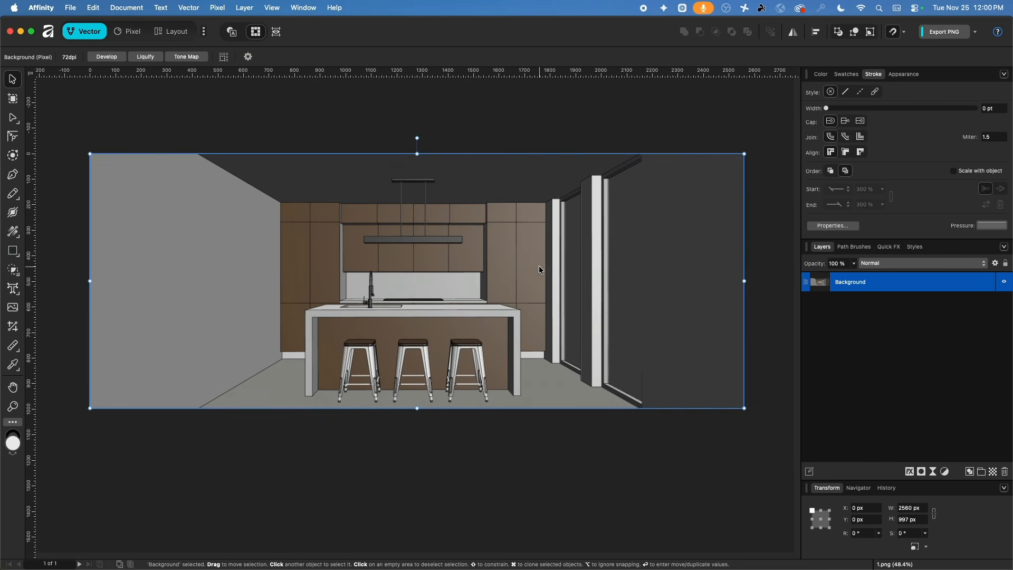
# - Place 2.png at its default size over the outlined kitchen image and move it roughly into line with the image underneath
pyautogui.click(71, 8)
pyautogui.click(104, 237)
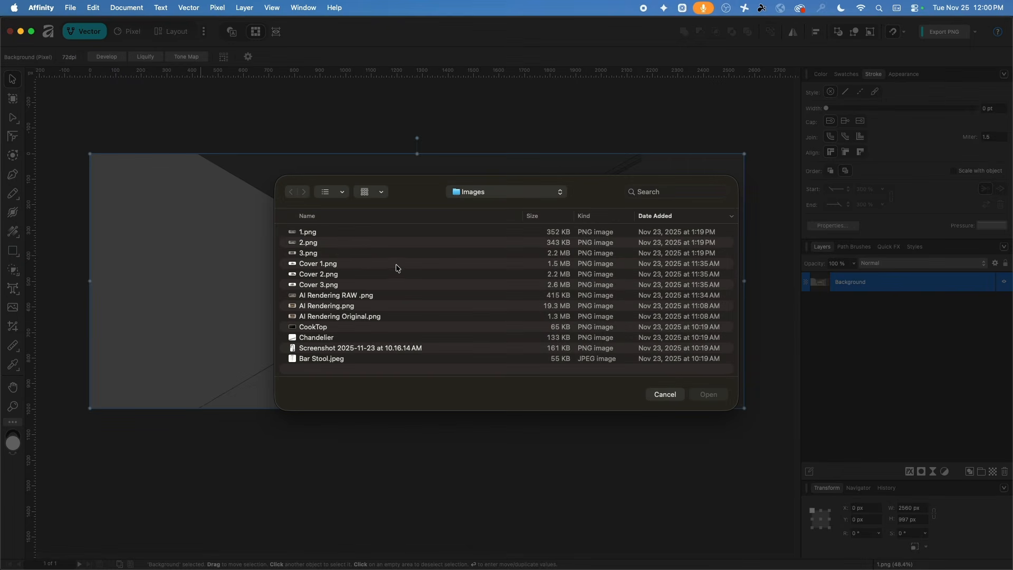
pyautogui.click(308, 243)
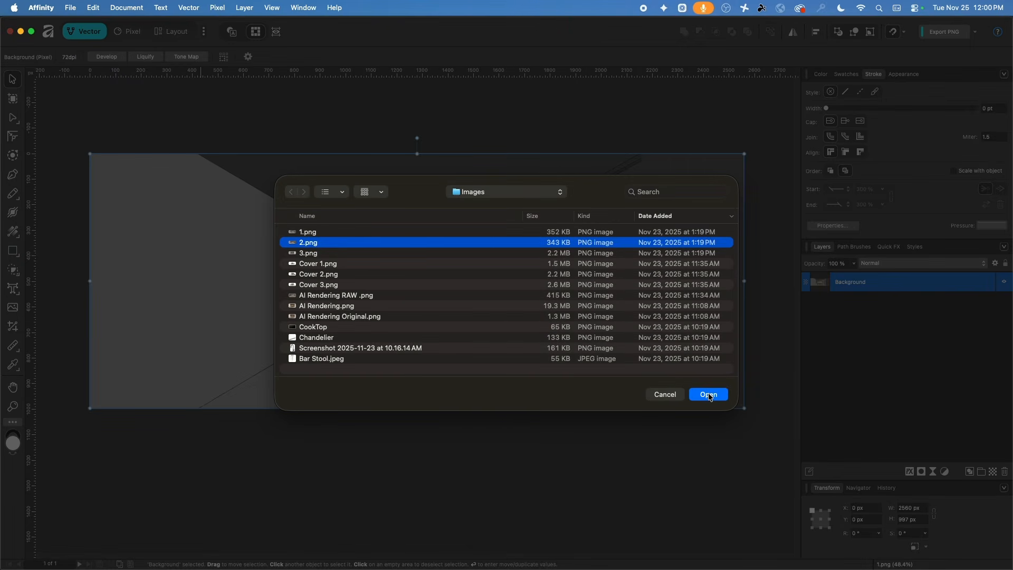
pyautogui.click(709, 395)
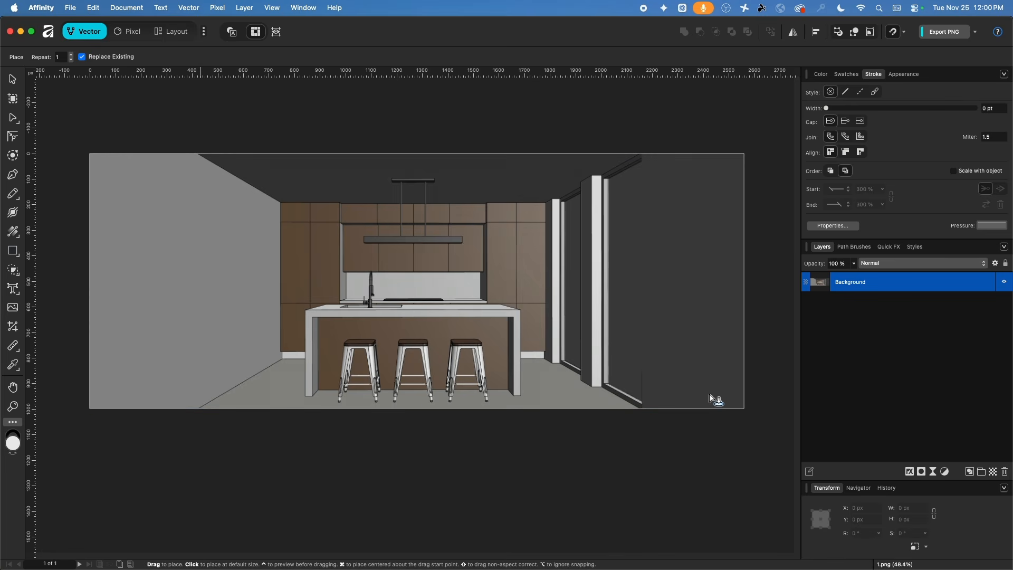
pyautogui.click(398, 277)
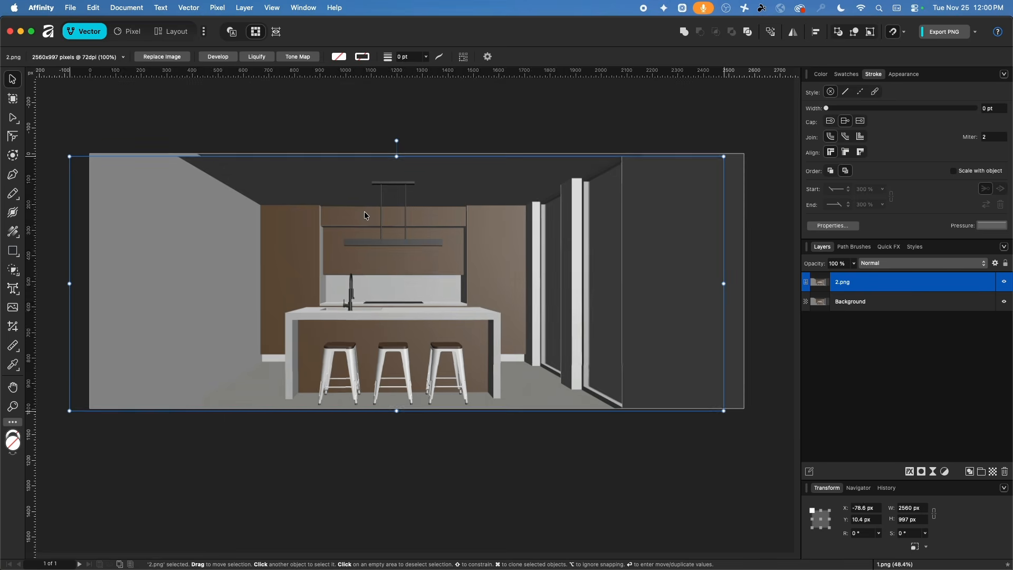
pyautogui.moveTo(364, 211); pyautogui.dragTo(377, 234)
pyautogui.moveTo(157, 166); pyautogui.dragTo(244, 213)
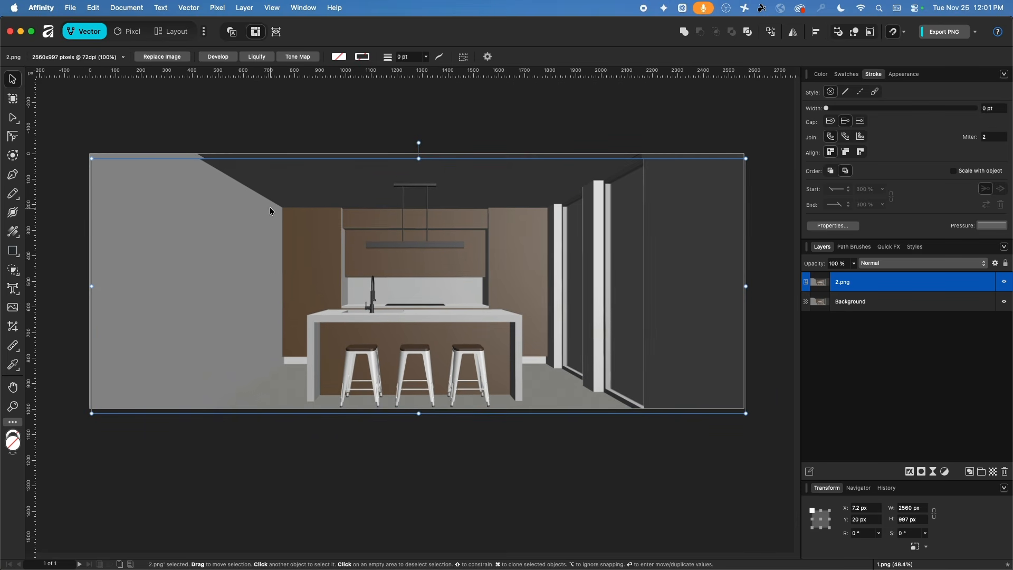
# - Set the snapping preset to Page layouts with objects, snap 2.png exactly onto the background image, and deselect it
pyautogui.click(906, 32)
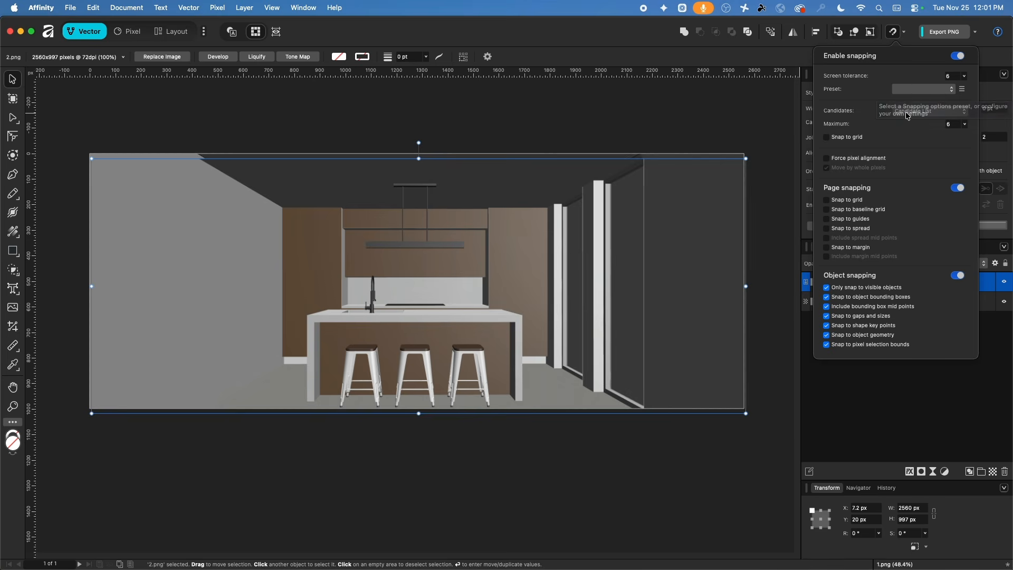
pyautogui.click(927, 91)
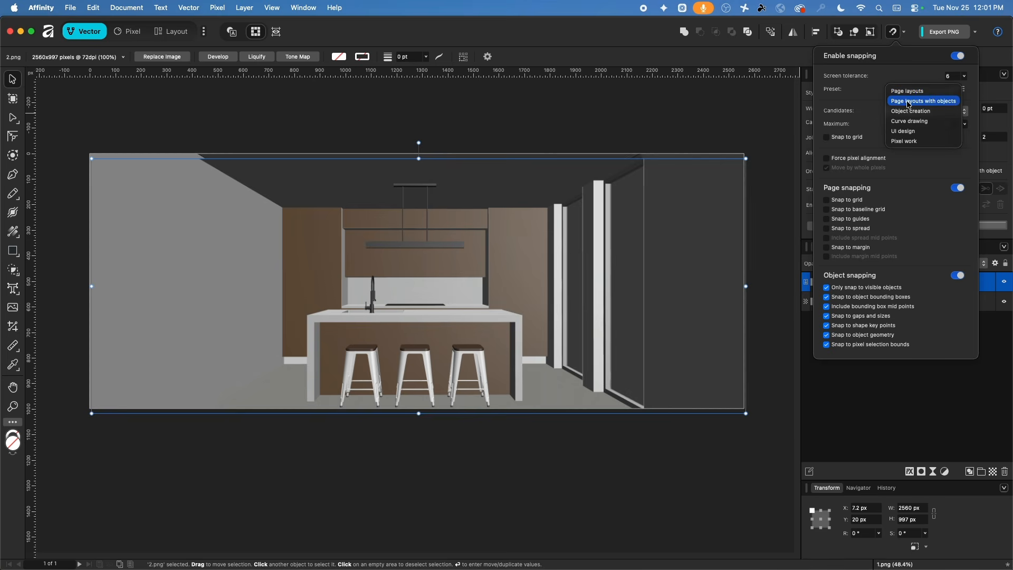
pyautogui.click(908, 102)
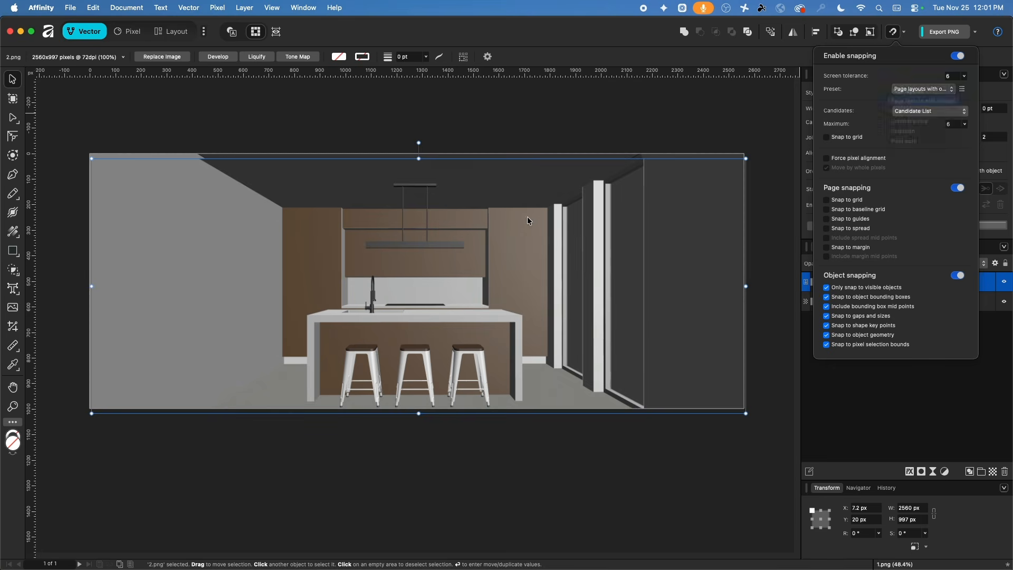
pyautogui.moveTo(431, 221)
pyautogui.mouseDown()
pyautogui.moveTo(475, 220)
pyautogui.moveTo(422, 223)
pyautogui.moveTo(428, 217)
pyautogui.mouseUp()
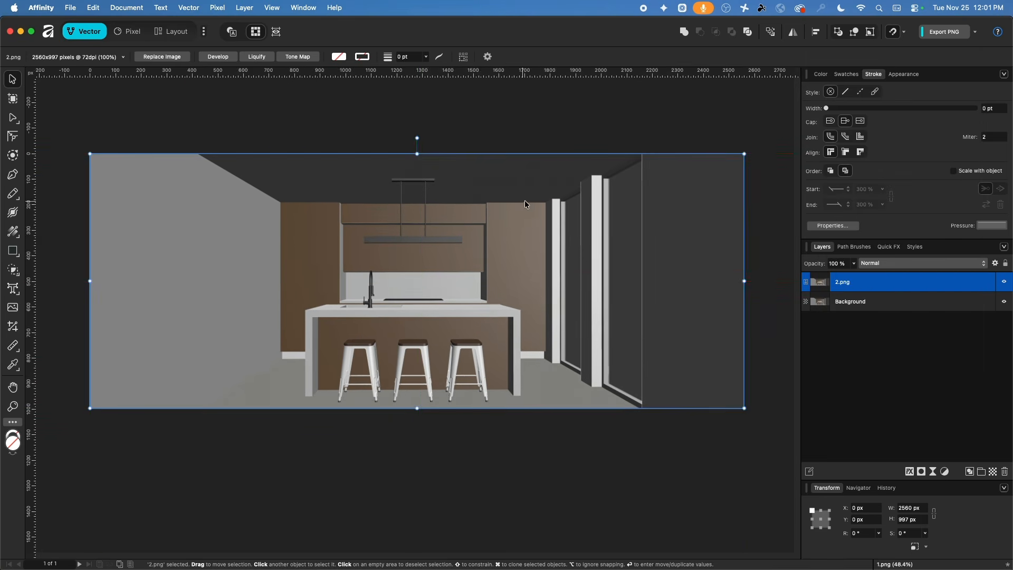
pyautogui.click(494, 120)
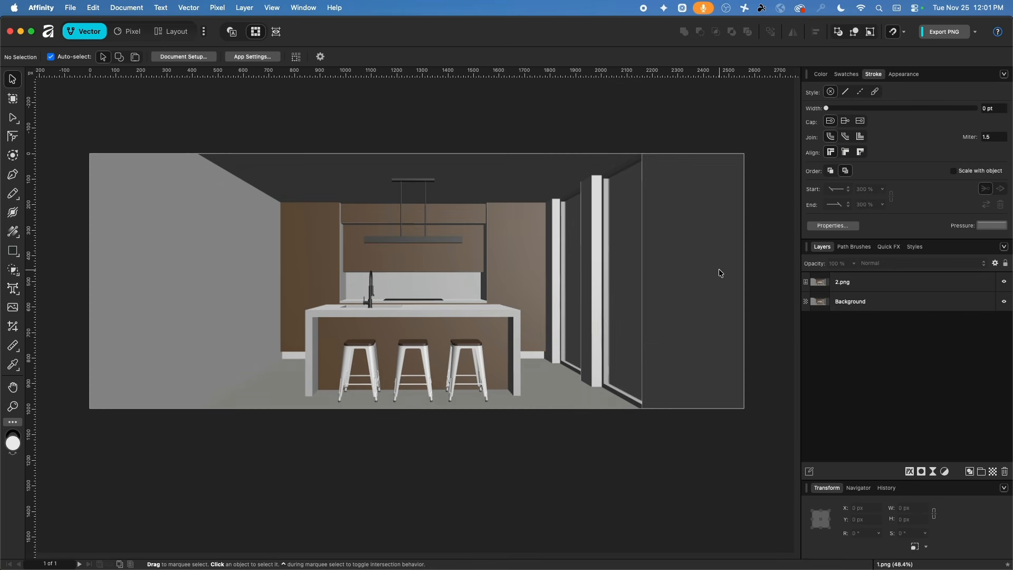
# - Set the document resolution to 300 DPI and the page width to 1700 px
pyautogui.click(197, 57)
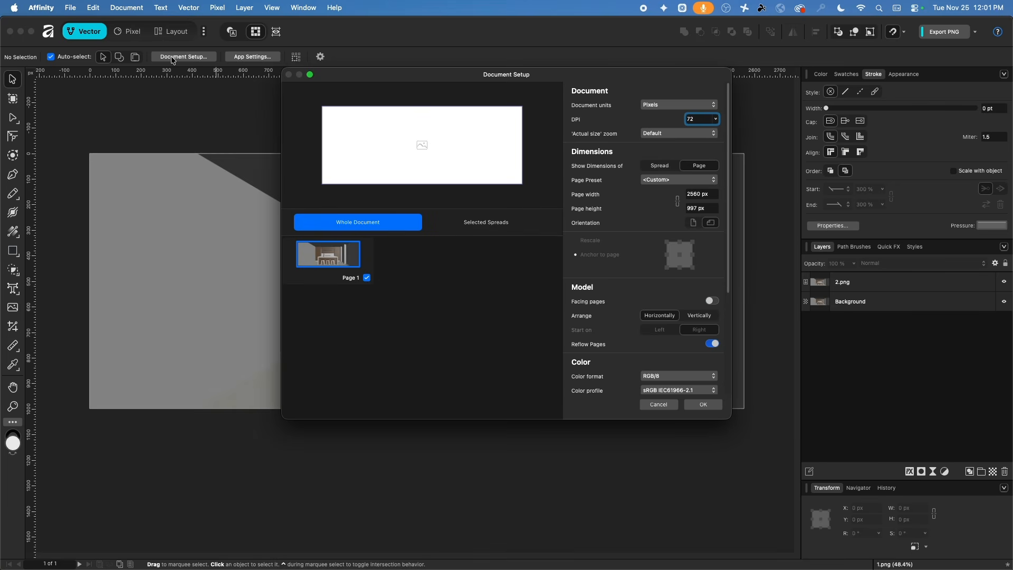
pyautogui.click(702, 118)
pyautogui.write('300')
pyautogui.click(709, 194)
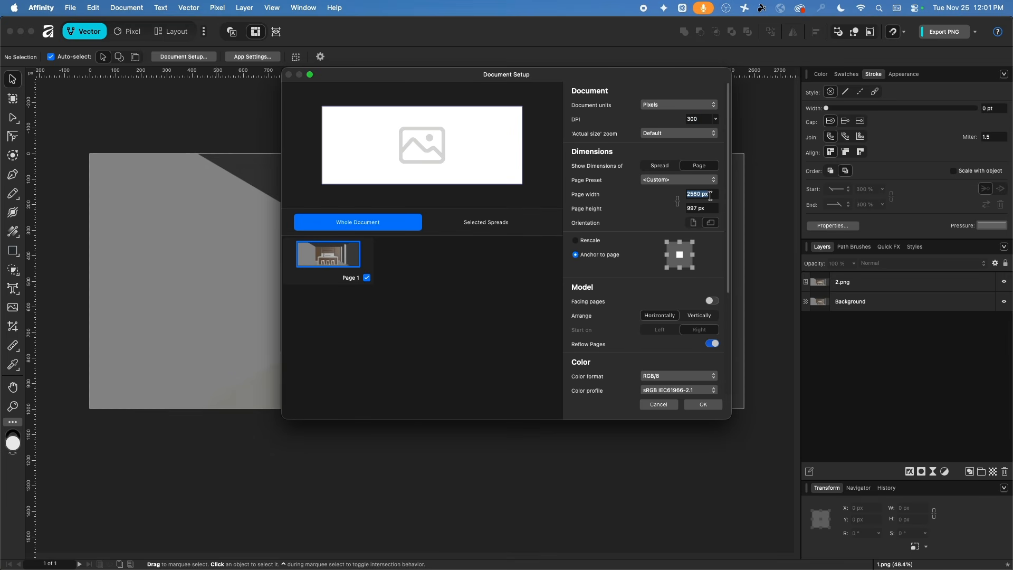
pyautogui.write('1700')
pyautogui.press('Return')
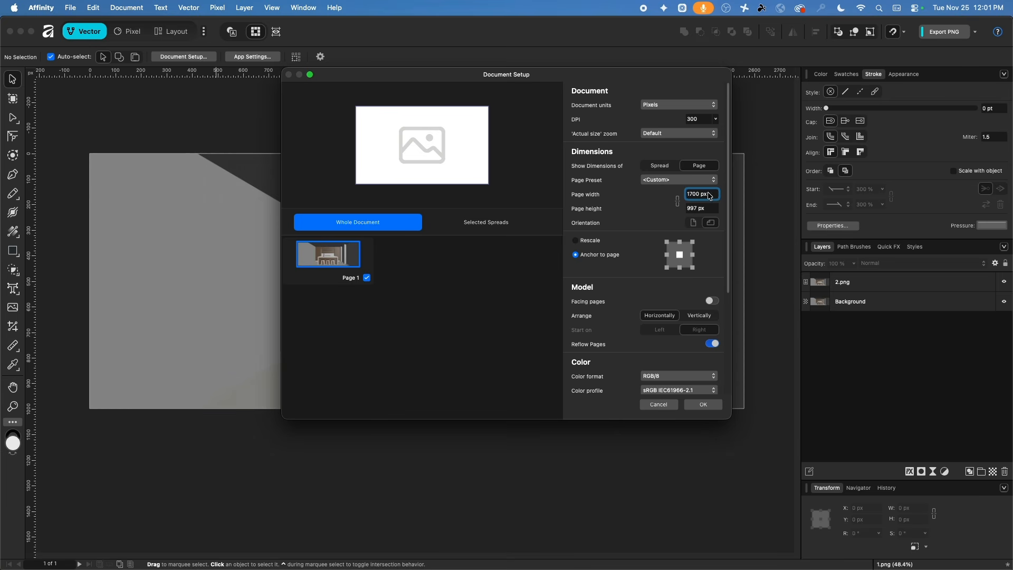
pyautogui.click(704, 404)
pyautogui.scroll(-2, 615, 365)
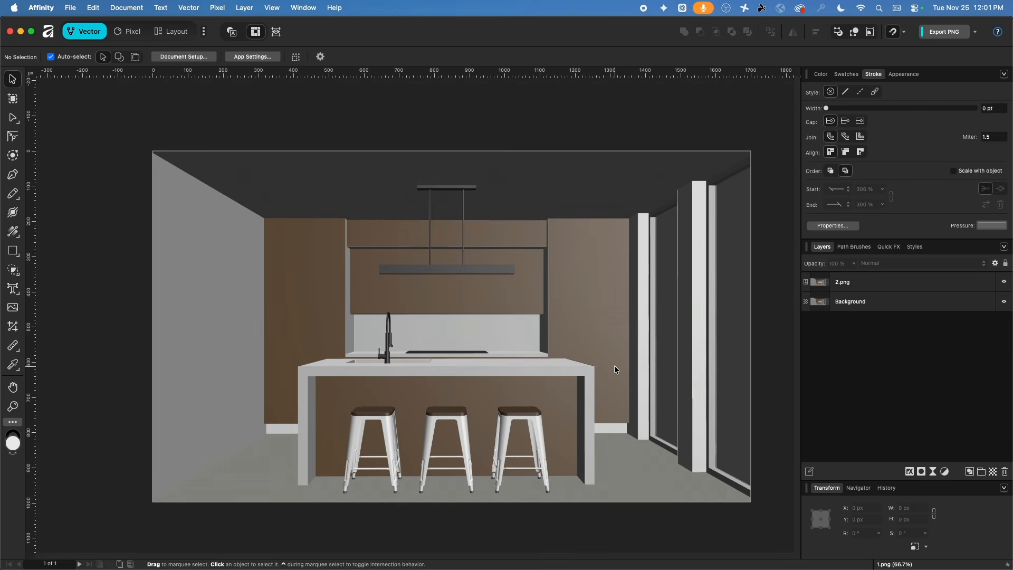
# - Shift 2.png sideways to check the image area beyond the page edges, undo the move, and deselect the image
pyautogui.moveTo(236, 245); pyautogui.dragTo(513, 281)
pyautogui.press('super+z')
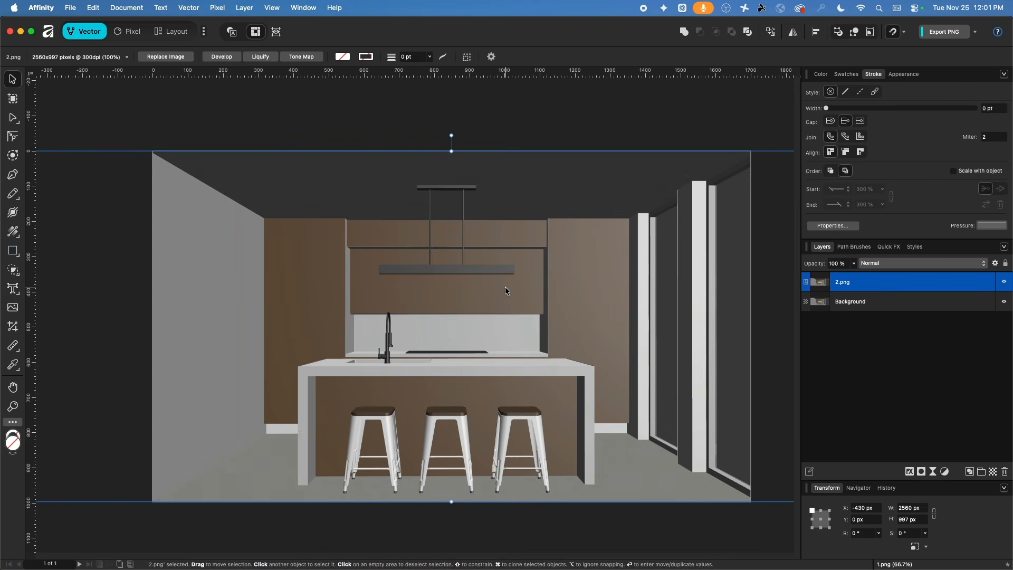
pyautogui.scroll(-3, 489, 203)
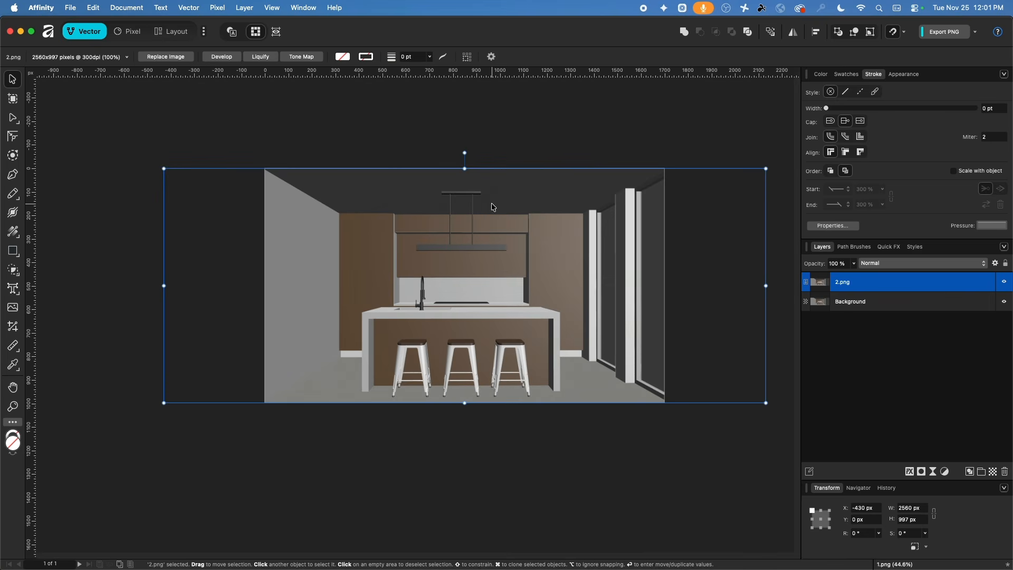
pyautogui.click(532, 109)
# - Recheck the DPI and page dimensions in the document setup without changing them
pyautogui.hscroll(3, 509, 140)
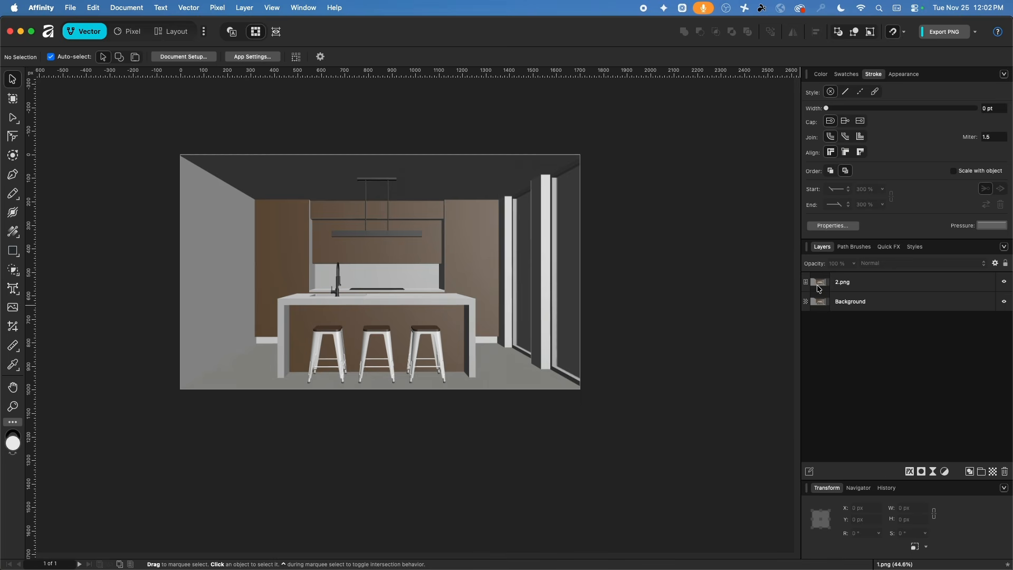
pyautogui.click(197, 57)
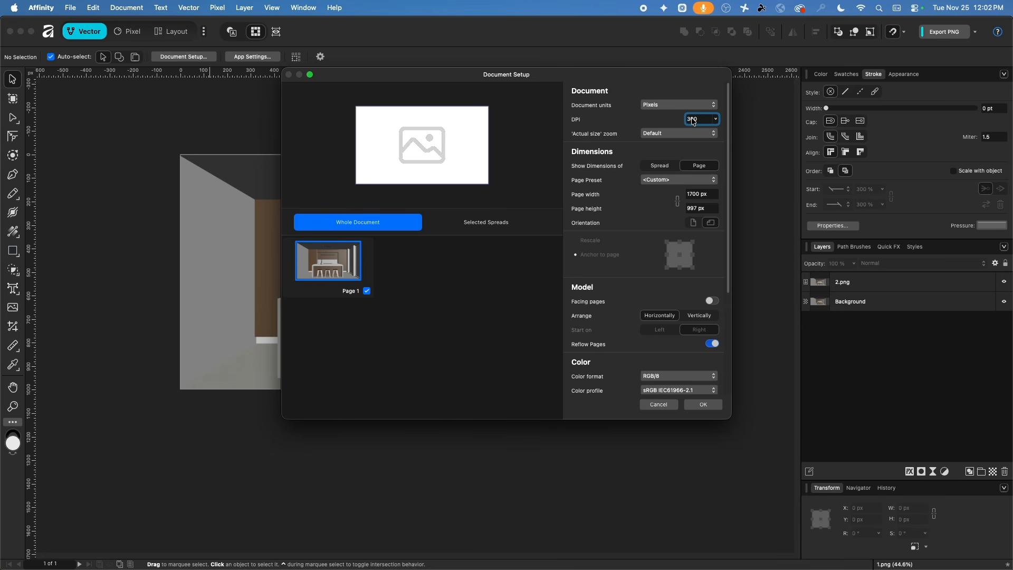
pyautogui.click(706, 405)
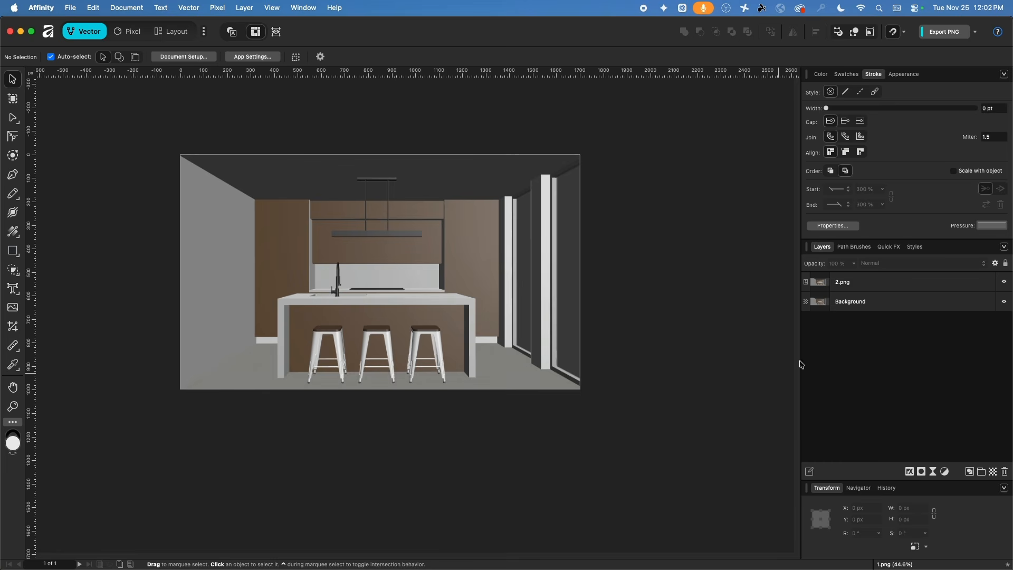
# - Rasterize the placed 2.png image into a pixel layer
pyautogui.click(845, 285)
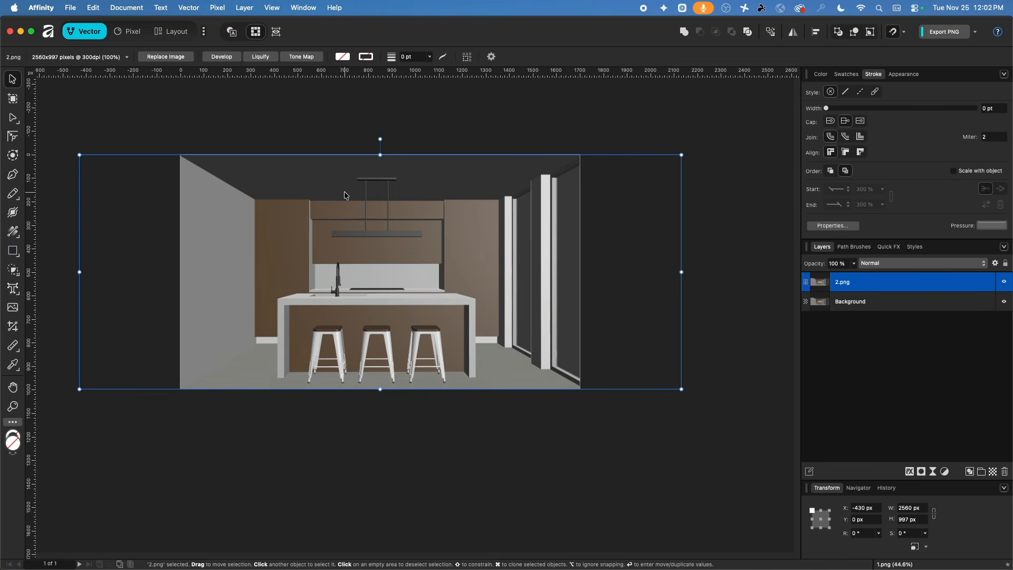
pyautogui.click(218, 8)
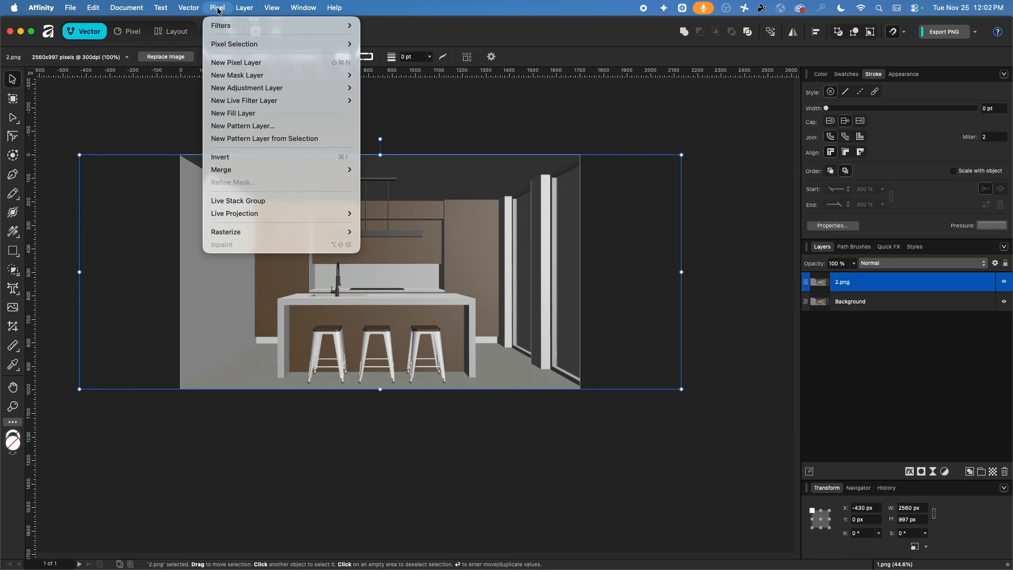
pyautogui.moveTo(248, 232)
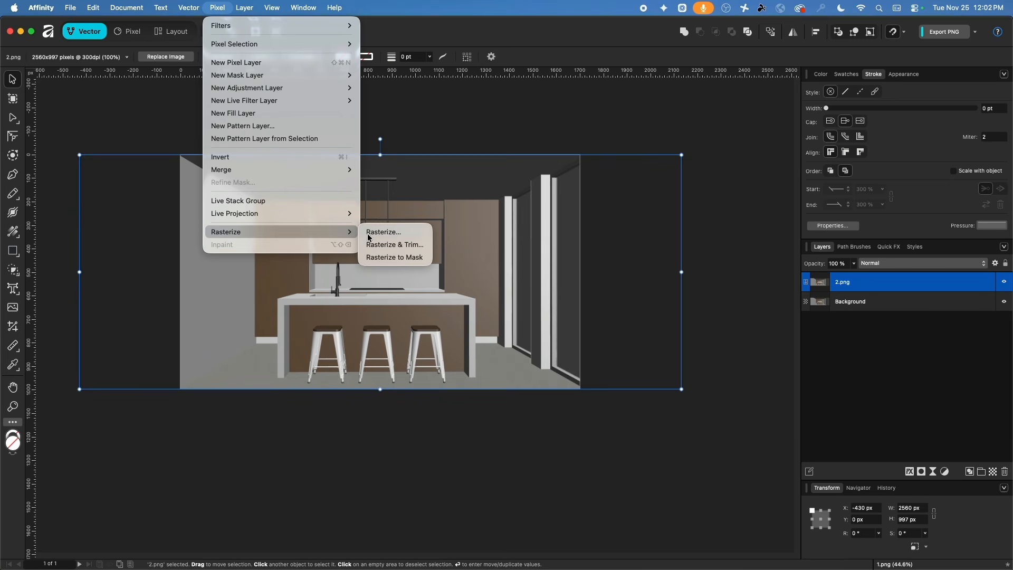
pyautogui.click(396, 234)
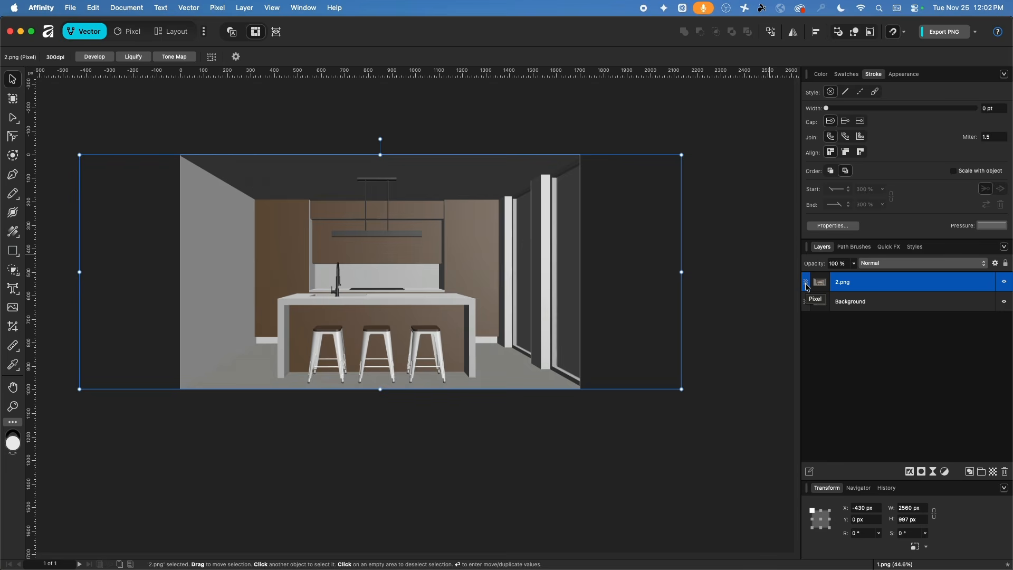
# - Move the outlined Background layer above the 2.png layer and add a mask to it
pyautogui.scroll(5, 346, 331)
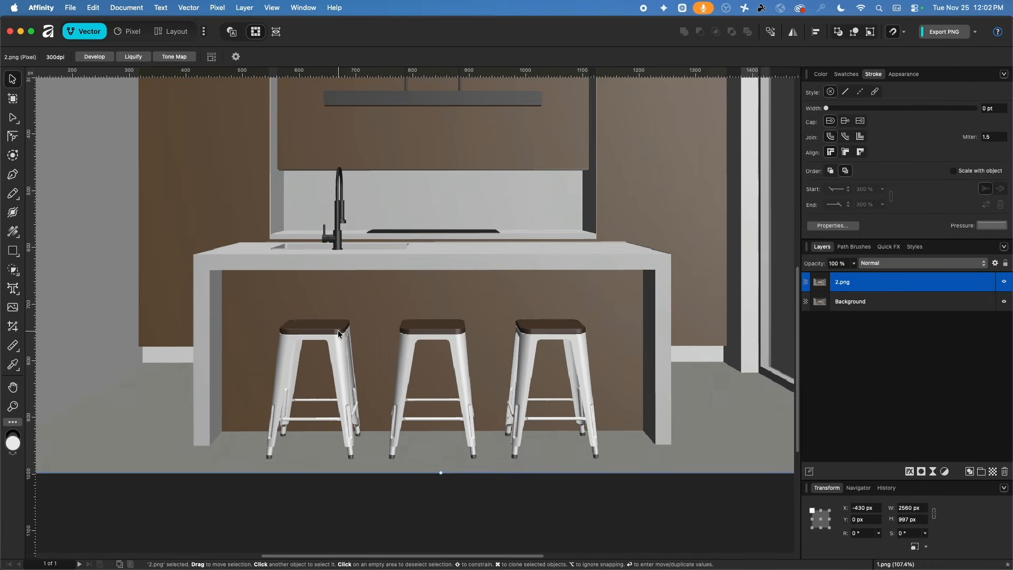
pyautogui.scroll(-3, 339, 333)
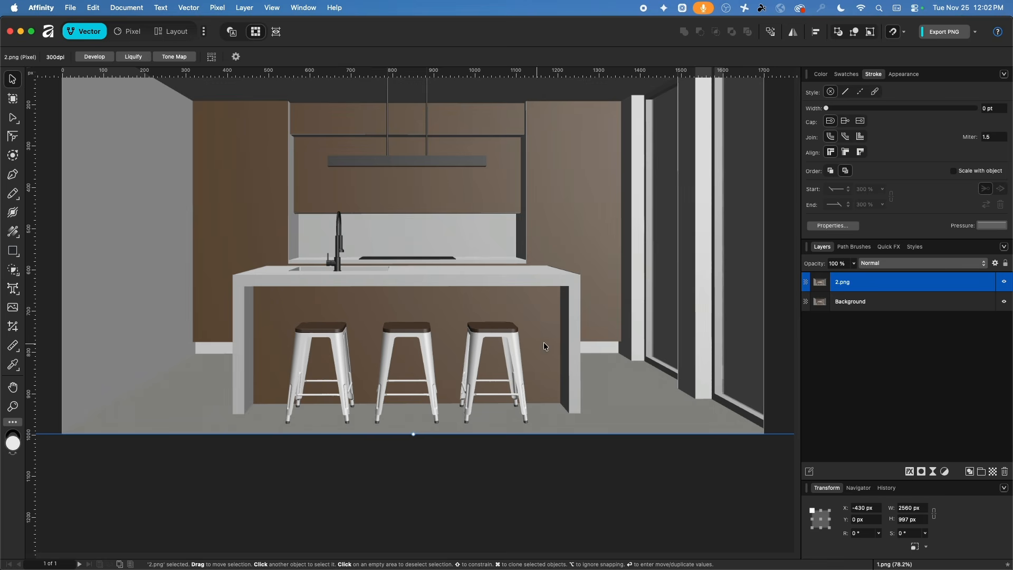
pyautogui.scroll(-1, 488, 224)
pyautogui.scroll(-3, 487, 225)
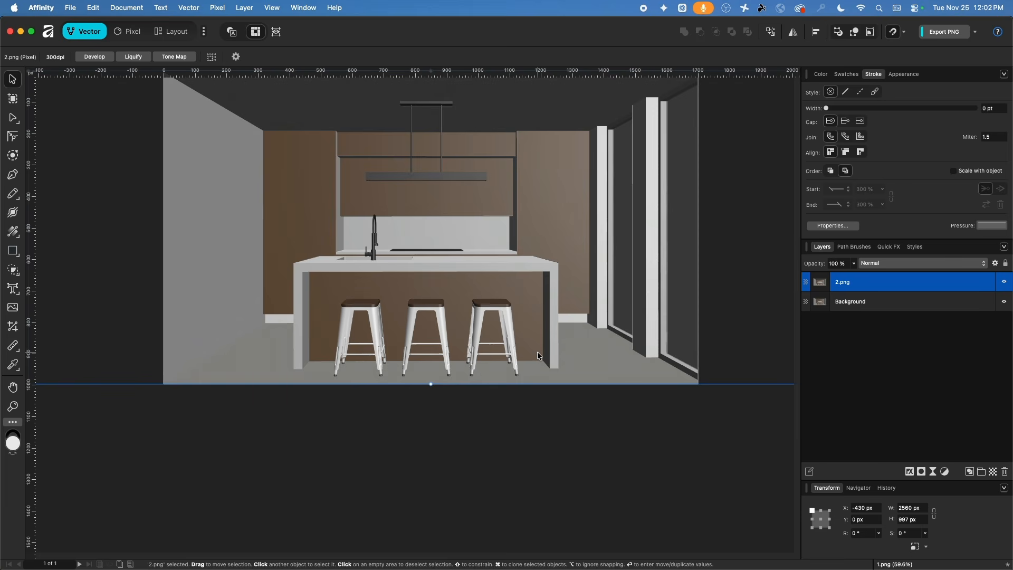
pyautogui.click(846, 305)
pyautogui.moveTo(827, 304); pyautogui.dragTo(845, 277)
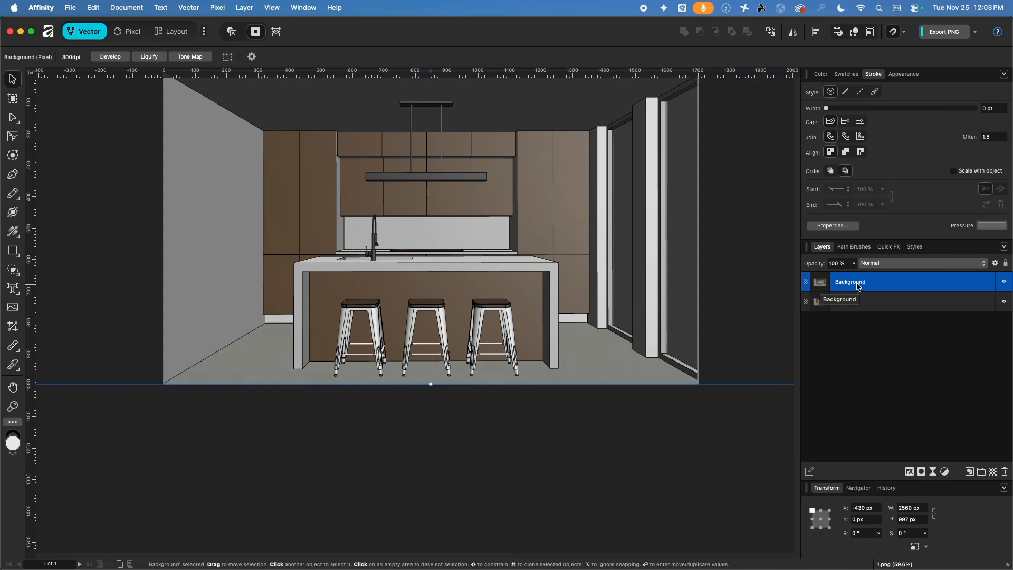
pyautogui.click(921, 471)
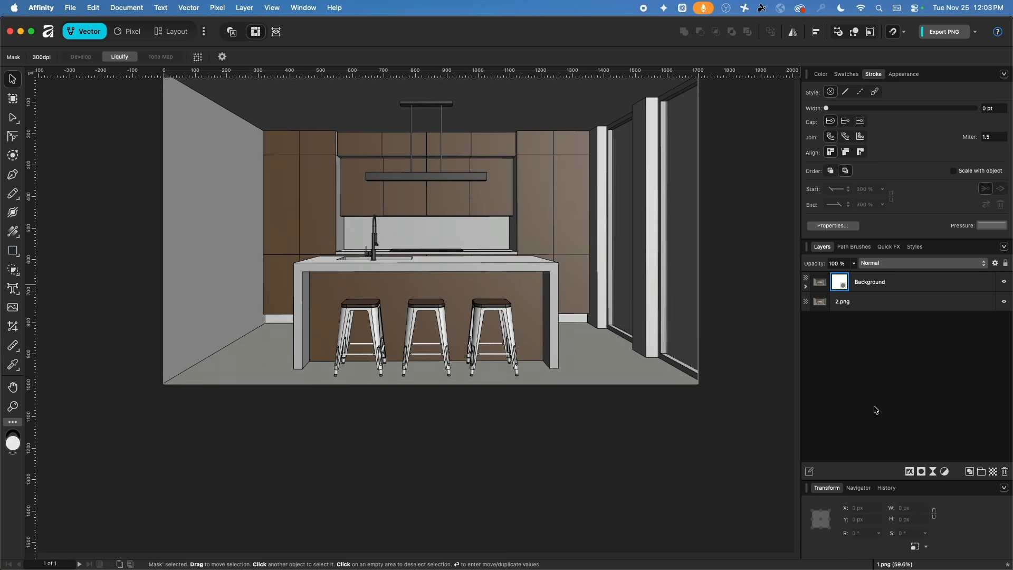
# - Expand the Background layer and select its mask for editing around the three bar stools
pyautogui.click(805, 286)
pyautogui.click(818, 284)
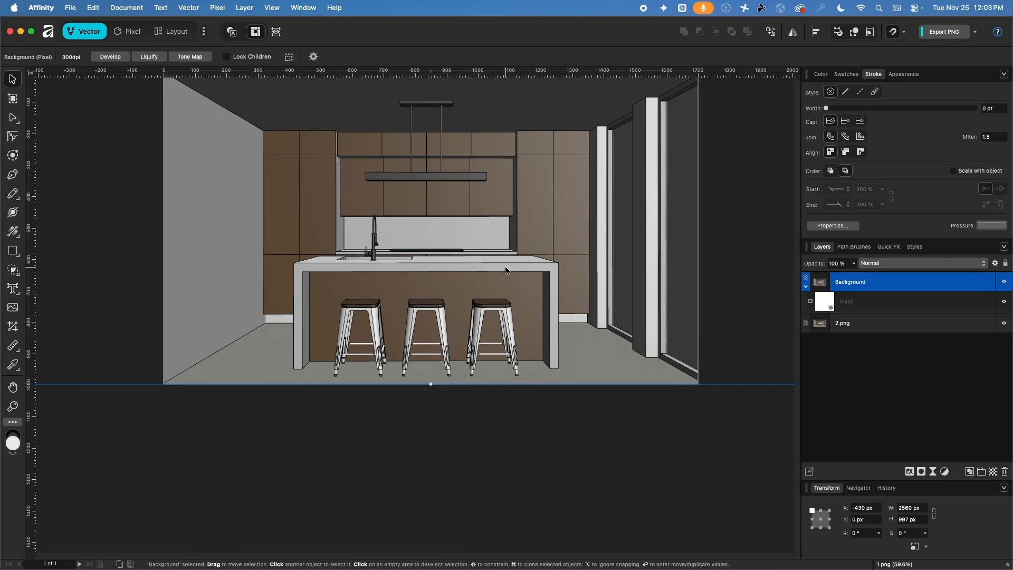
pyautogui.click(830, 305)
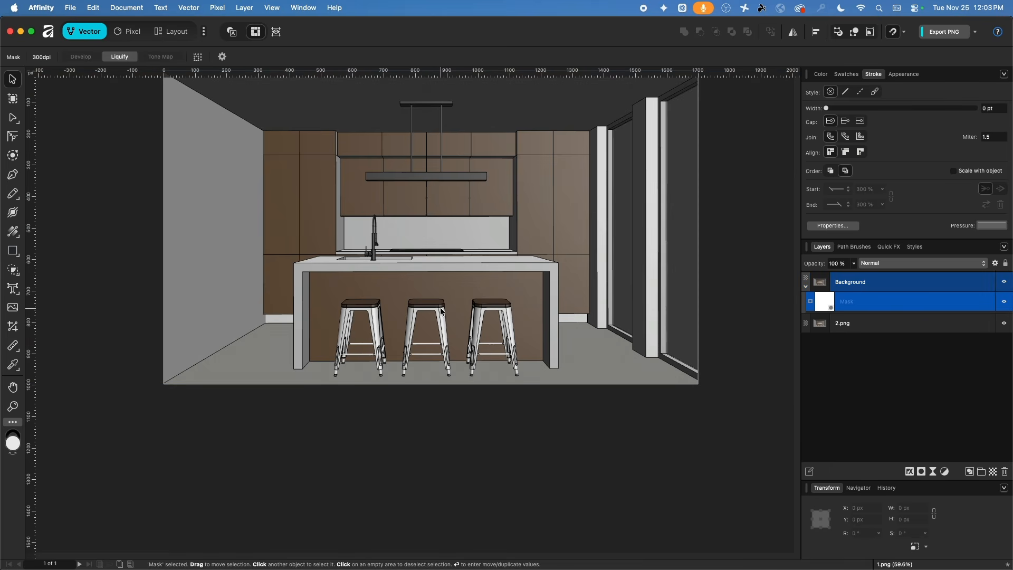
pyautogui.scroll(10, 371, 333)
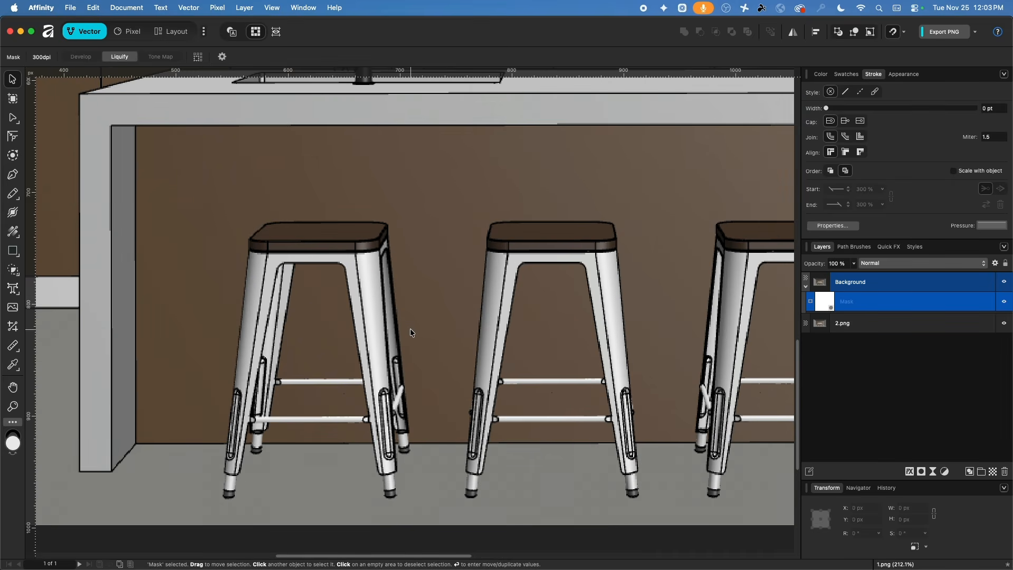
pyautogui.hscroll(5, 469, 343)
pyautogui.scroll(-3, 469, 343)
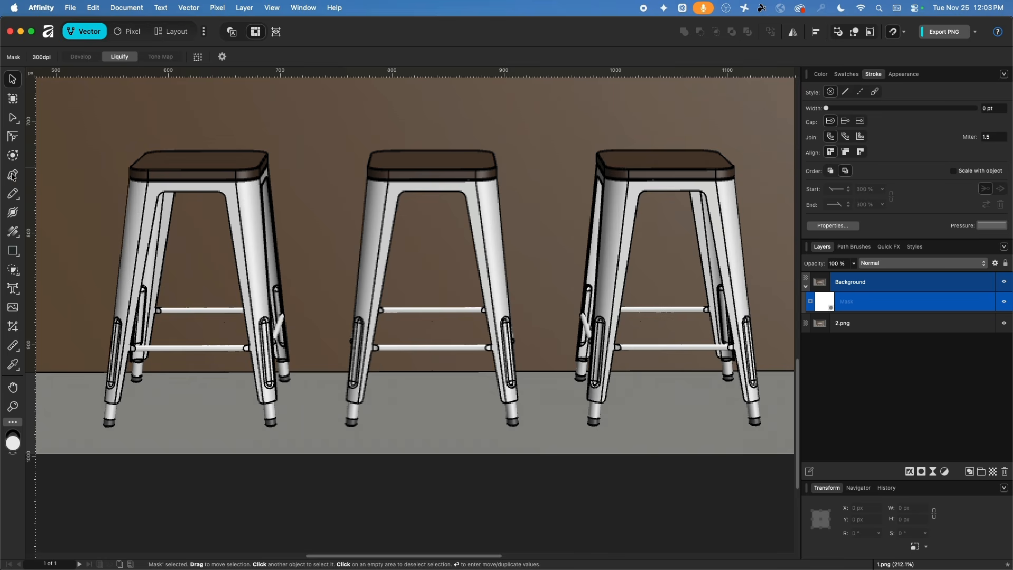
# - In the Pixel workspace, paint black on the mask with a 42 px Paint Brush over the first bar stool to hide its outlines
pyautogui.click(126, 32)
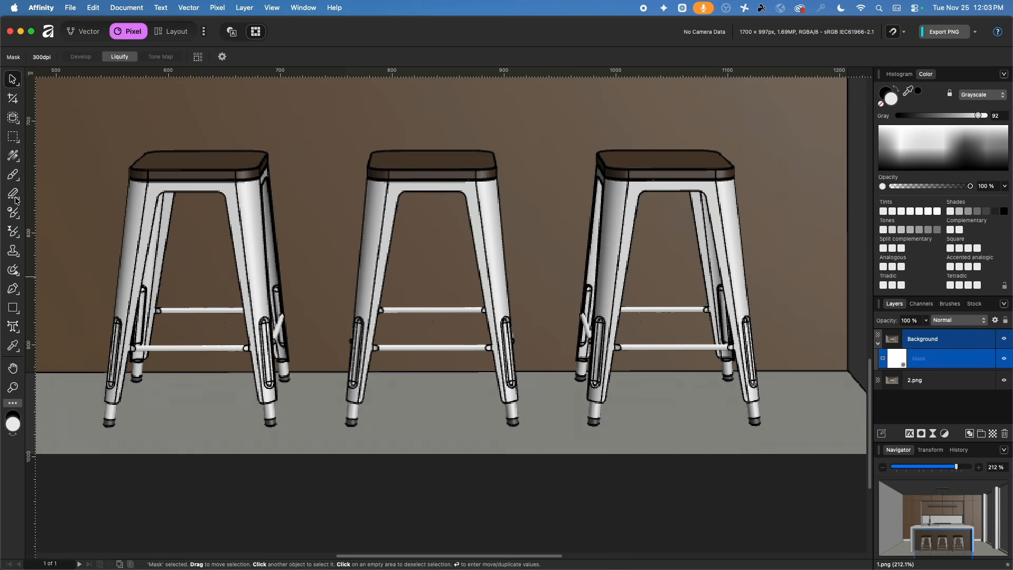
pyautogui.click(13, 175)
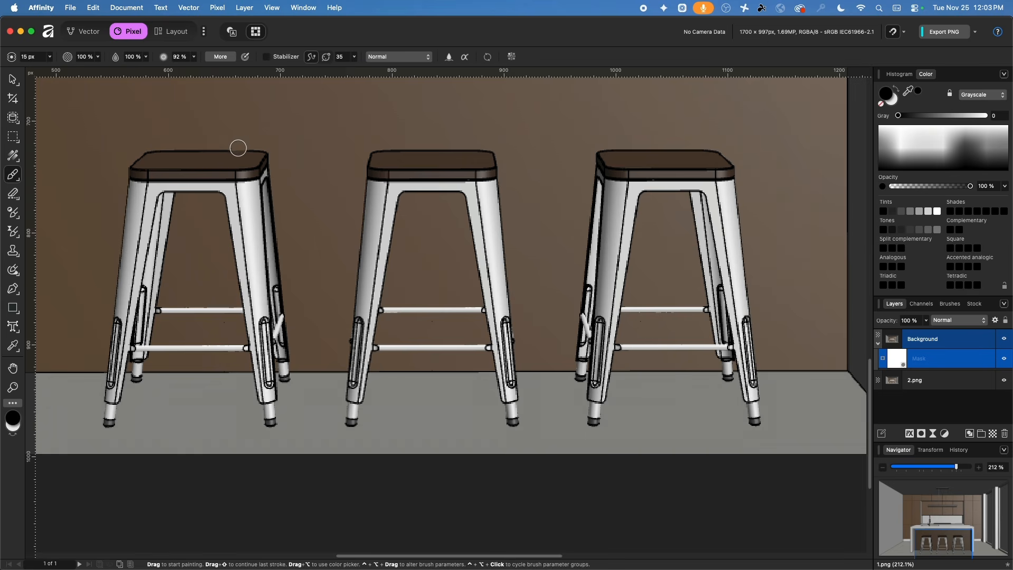
pyautogui.click(50, 59)
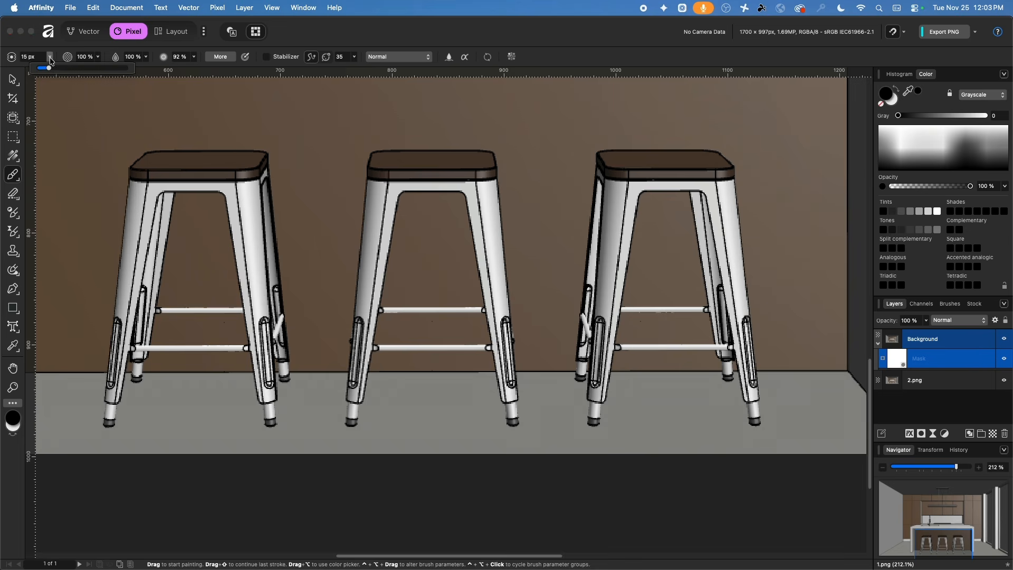
pyautogui.moveTo(50, 71); pyautogui.dragTo(70, 71)
pyautogui.moveTo(163, 211)
pyautogui.mouseDown()
pyautogui.moveTo(144, 182)
pyautogui.moveTo(232, 175)
pyautogui.moveTo(141, 165)
pyautogui.moveTo(162, 149)
pyautogui.moveTo(268, 160)
pyautogui.moveTo(236, 212)
pyautogui.moveTo(266, 418)
pyautogui.moveTo(277, 250)
pyautogui.moveTo(265, 163)
pyautogui.mouseUp()
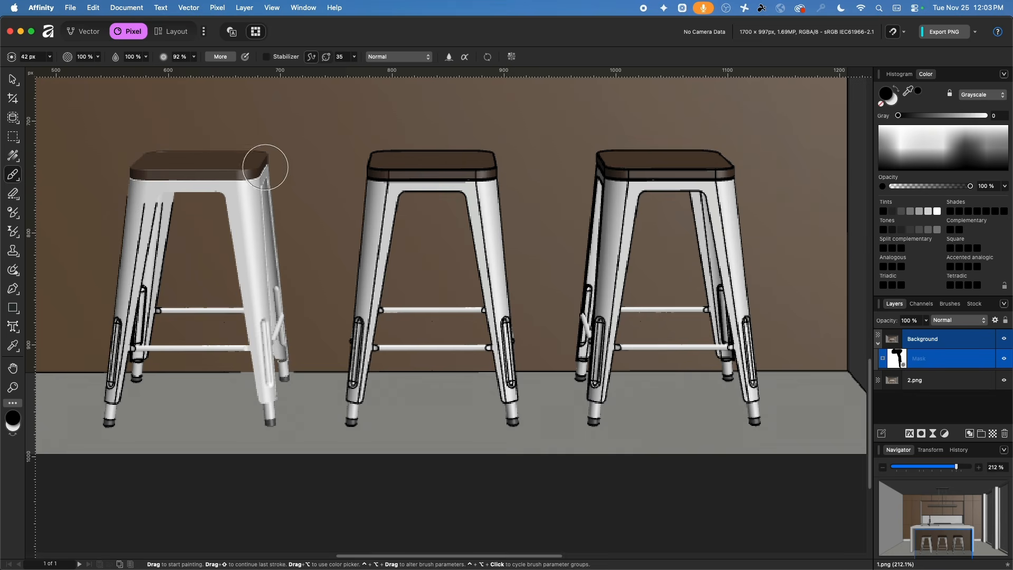
pyautogui.moveTo(183, 329)
pyautogui.mouseDown()
pyautogui.moveTo(136, 333)
pyautogui.moveTo(113, 396)
pyautogui.moveTo(144, 303)
pyautogui.moveTo(131, 291)
pyautogui.moveTo(155, 186)
pyautogui.moveTo(152, 234)
pyautogui.moveTo(114, 345)
pyautogui.moveTo(140, 250)
pyautogui.moveTo(118, 413)
pyautogui.mouseUp()
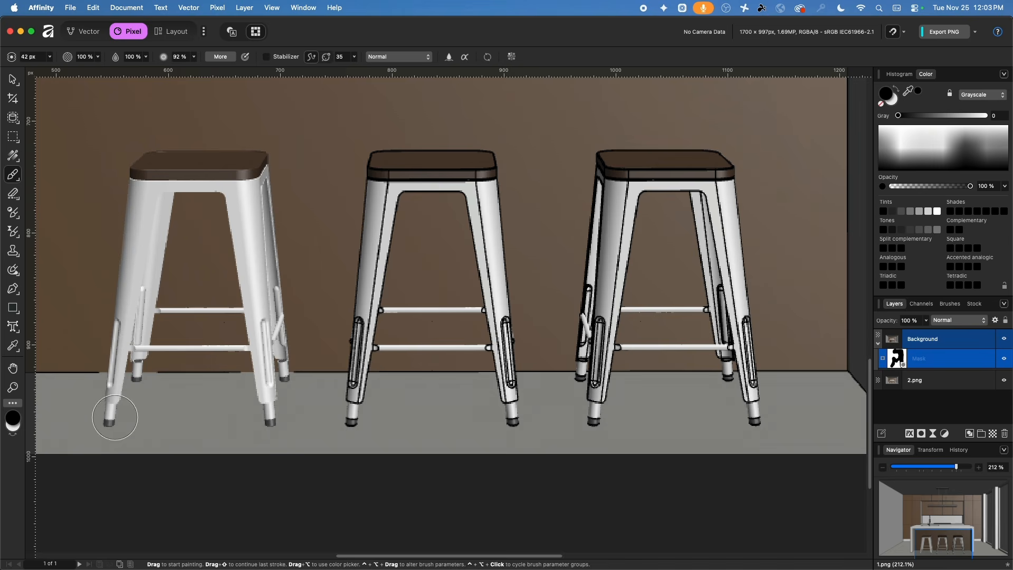
# - Hide 2.png to see the mask coverage, paint black over the middle and third bar stools, and show 2.png again
pyautogui.click(1005, 383)
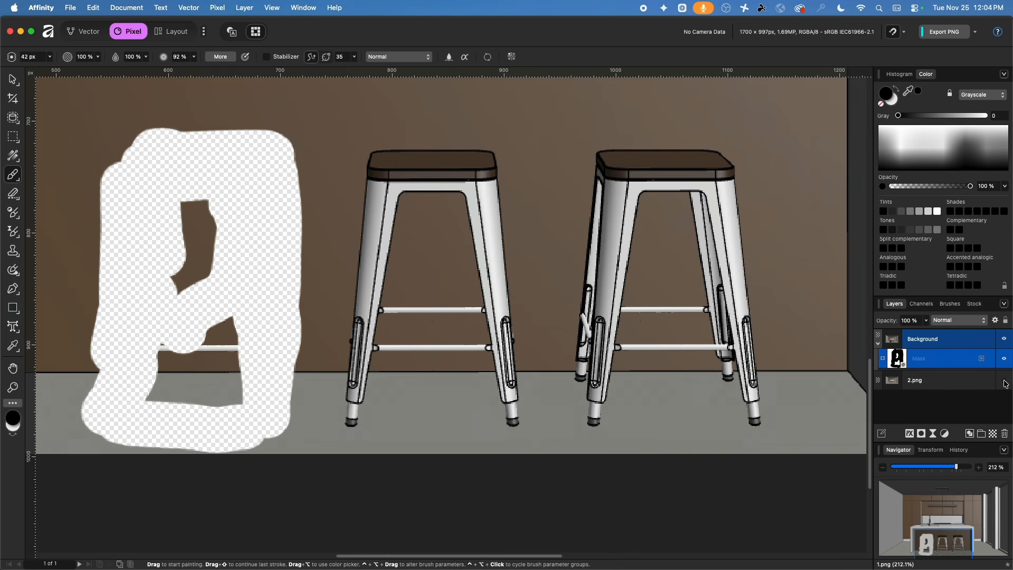
pyautogui.moveTo(364, 414)
pyautogui.mouseDown()
pyautogui.moveTo(377, 164)
pyautogui.moveTo(499, 159)
pyautogui.moveTo(480, 185)
pyautogui.moveTo(514, 406)
pyautogui.moveTo(473, 203)
pyautogui.moveTo(388, 197)
pyautogui.moveTo(543, 188)
pyautogui.moveTo(594, 167)
pyautogui.moveTo(684, 159)
pyautogui.moveTo(726, 165)
pyautogui.moveTo(727, 346)
pyautogui.moveTo(753, 421)
pyautogui.moveTo(746, 336)
pyautogui.moveTo(720, 306)
pyautogui.moveTo(720, 338)
pyautogui.moveTo(597, 343)
pyautogui.moveTo(593, 388)
pyautogui.moveTo(603, 240)
pyautogui.moveTo(635, 174)
pyautogui.moveTo(697, 187)
pyautogui.moveTo(701, 271)
pyautogui.moveTo(715, 189)
pyautogui.moveTo(737, 243)
pyautogui.moveTo(635, 236)
pyautogui.mouseUp()
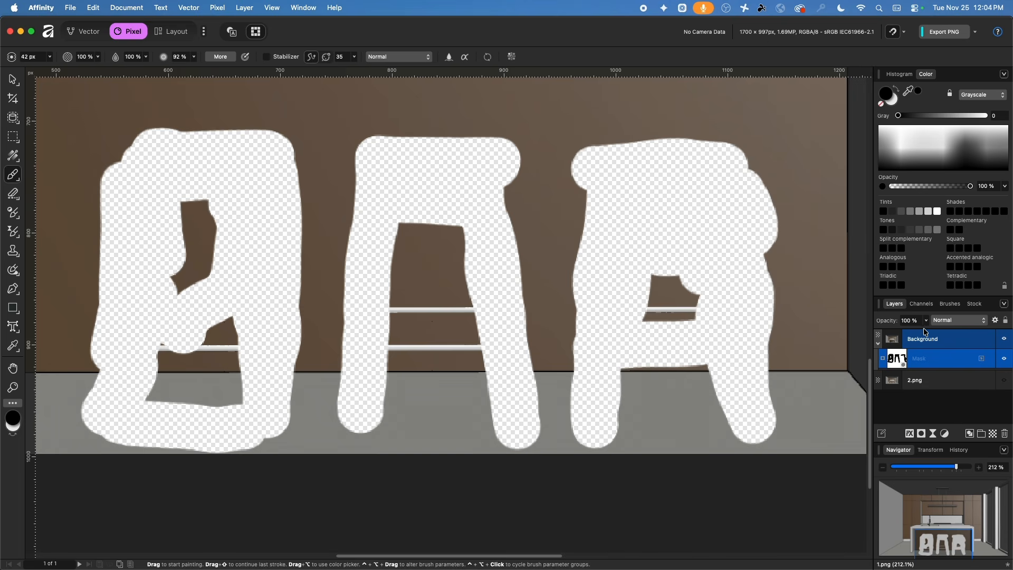
pyautogui.click(1005, 380)
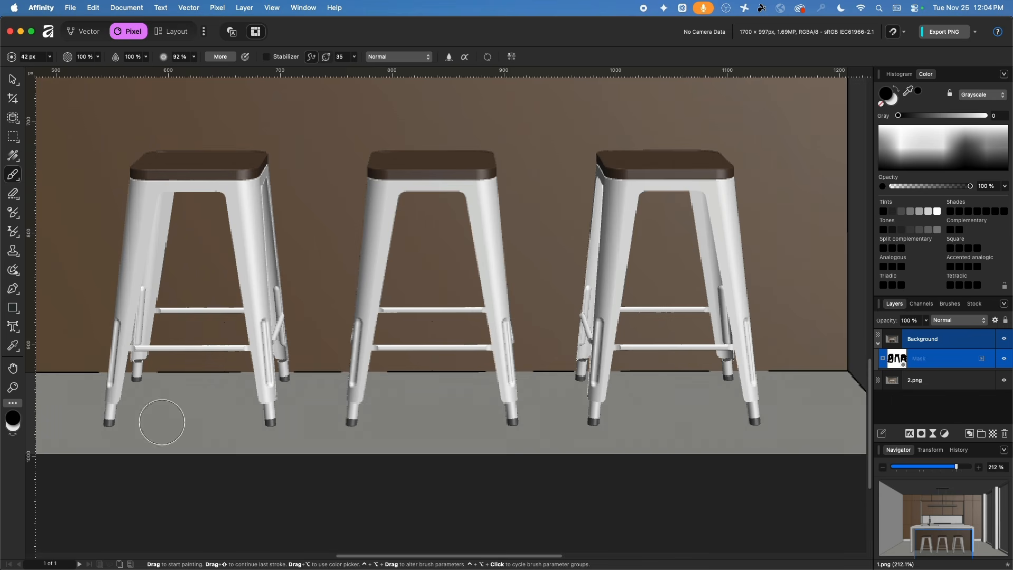
# - Swap the brush to white at 17 px and paint the mask to restore the floor line between the stools
pyautogui.click(15, 436)
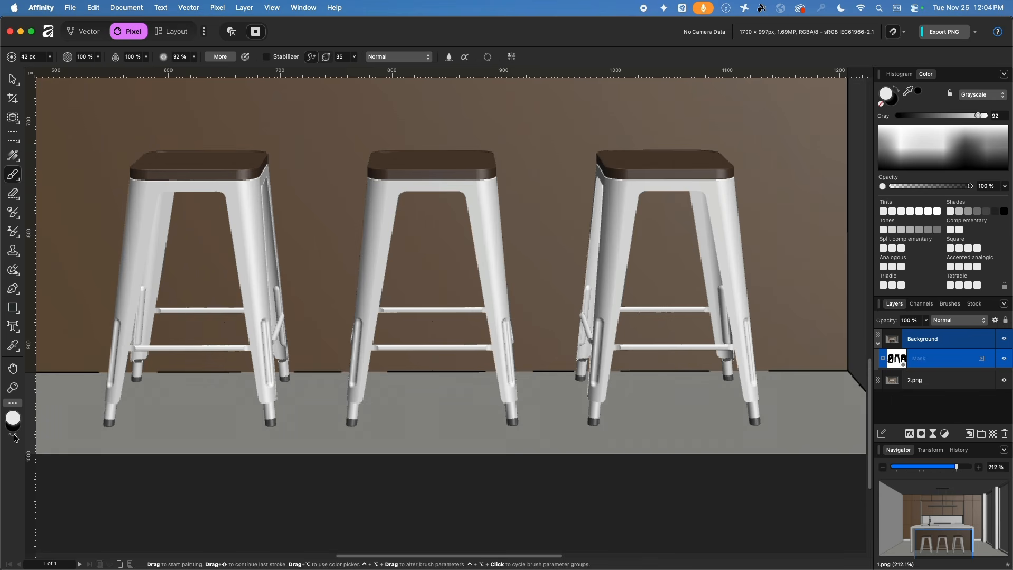
pyautogui.click(50, 57)
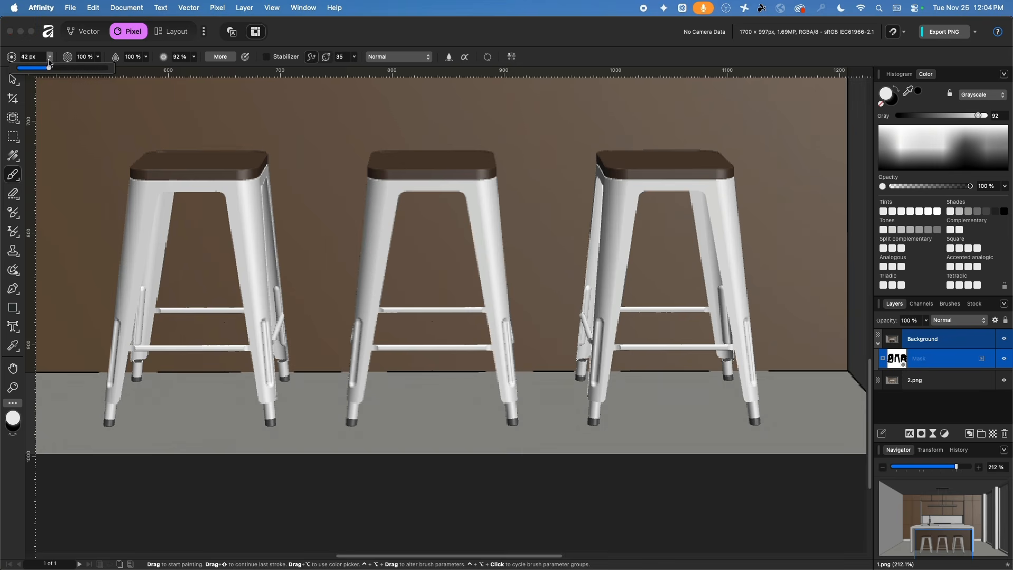
pyautogui.click(41, 69)
pyautogui.moveTo(41, 69); pyautogui.dragTo(30, 68)
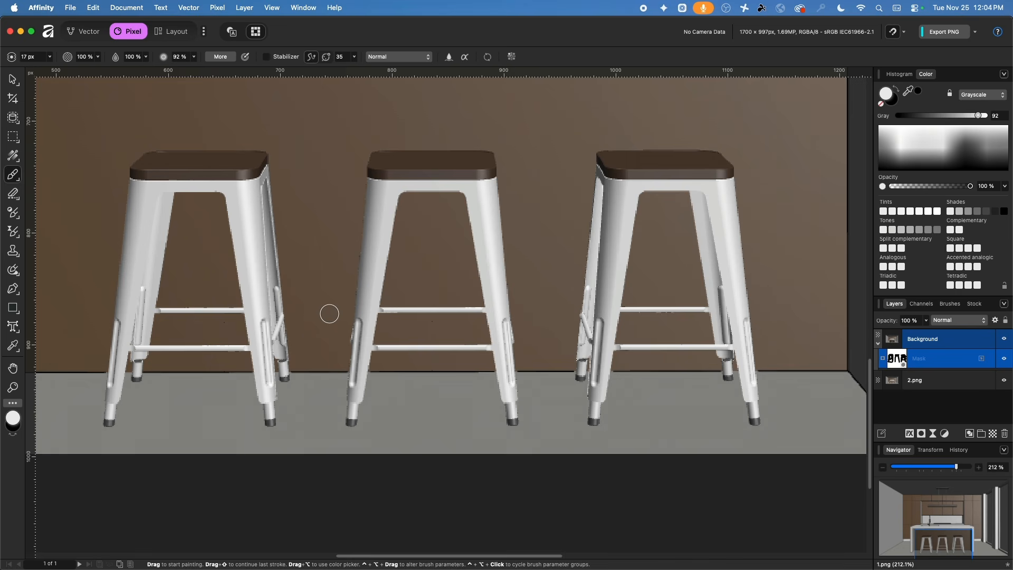
# - Examine the masked bar stools up close and then the whole kitchen image
pyautogui.scroll(-5, 328, 314)
pyautogui.scroll(5, 324, 325)
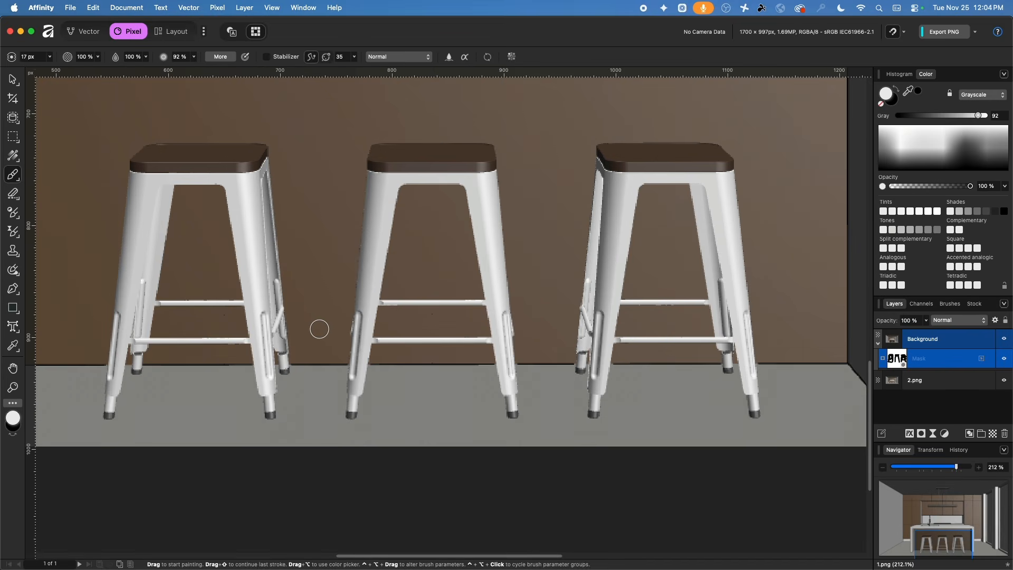
pyautogui.scroll(5, 320, 329)
pyautogui.scroll(-4, 320, 329)
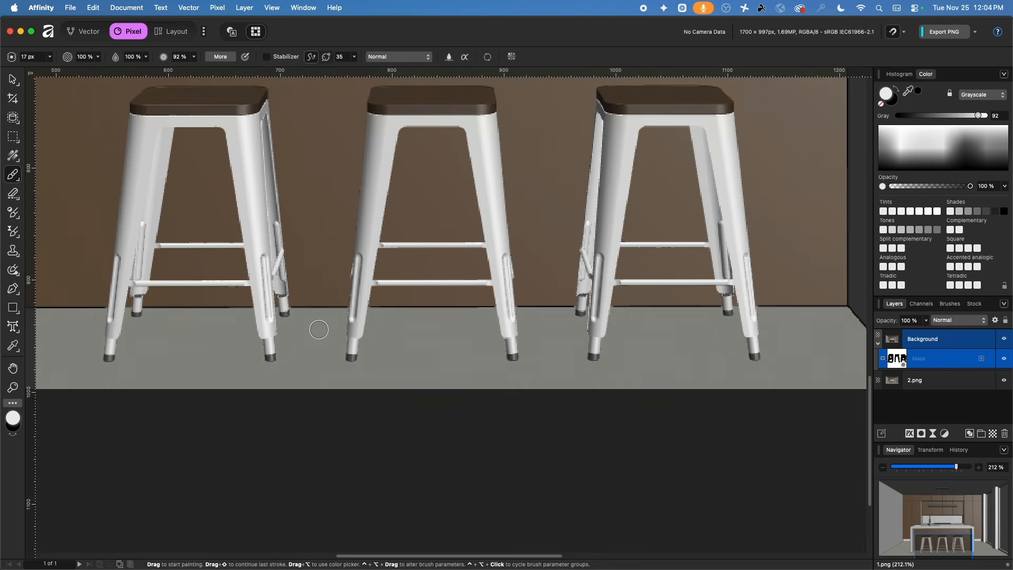
pyautogui.scroll(4, 319, 329)
pyautogui.scroll(-5, 318, 328)
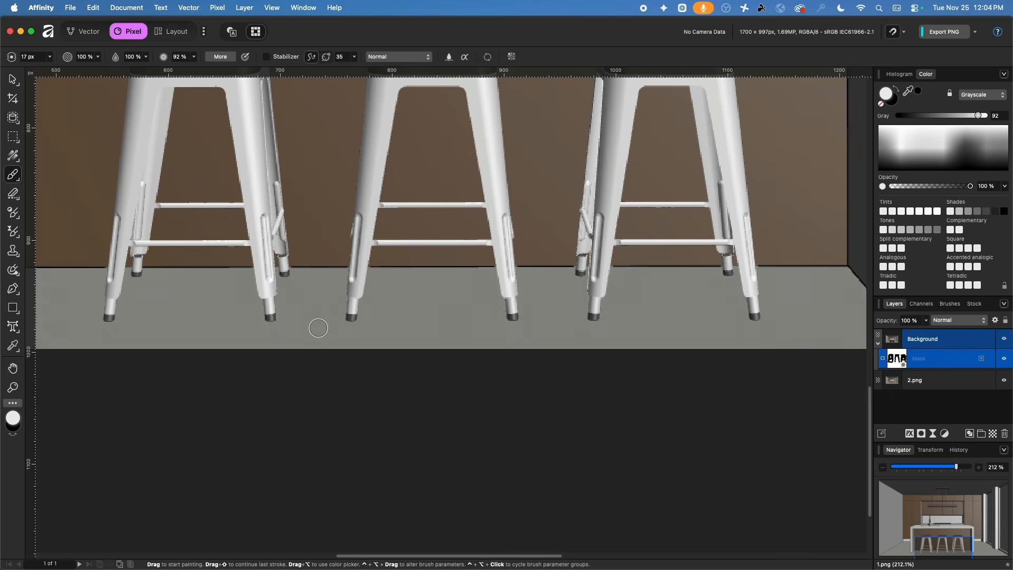
pyautogui.scroll(-3, 318, 328)
pyautogui.scroll(5, 318, 328)
pyautogui.scroll(-4, 318, 328)
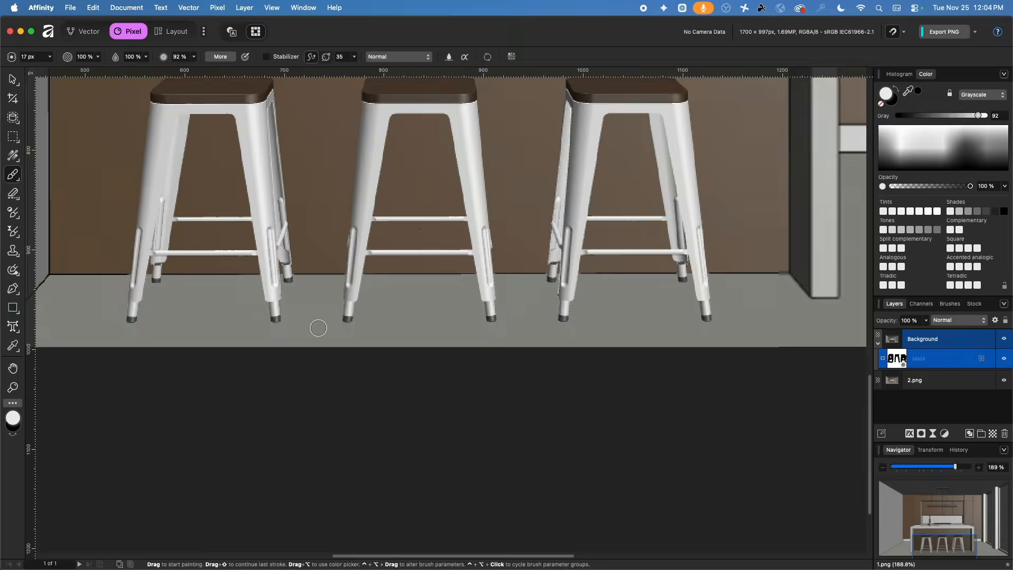
pyautogui.scroll(4, 319, 328)
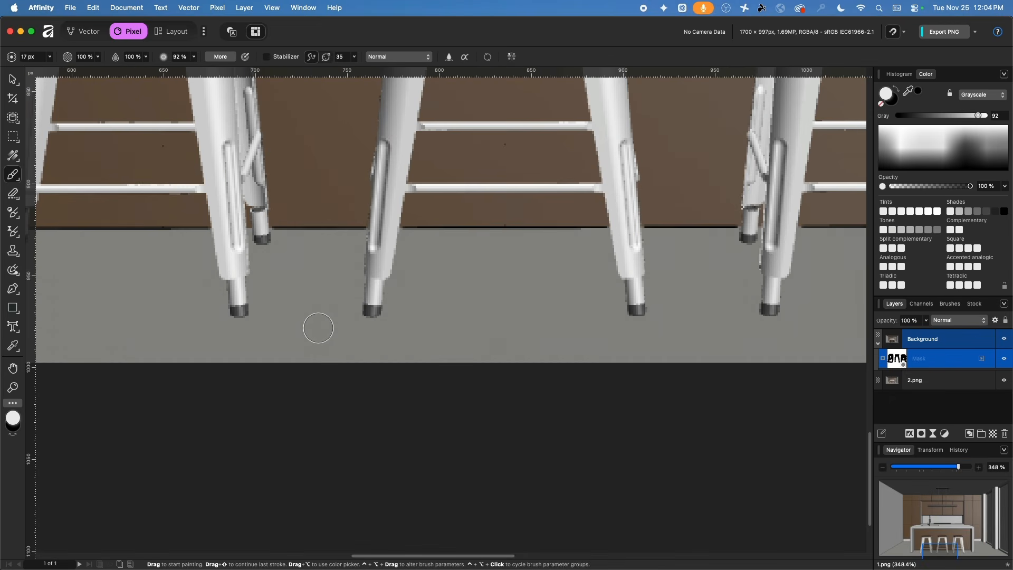
pyautogui.scroll(-5, 318, 328)
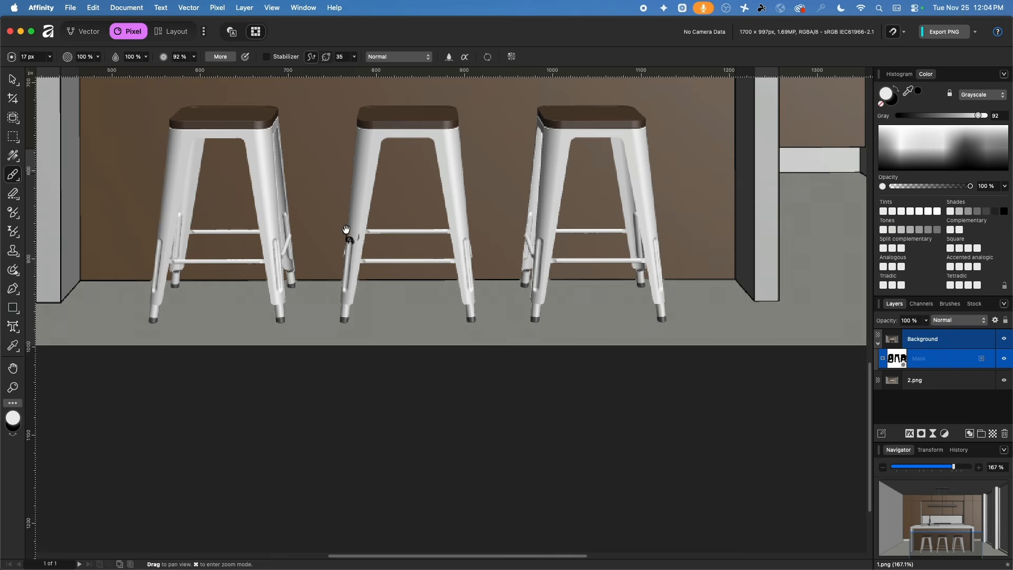
pyautogui.moveTo(319, 136); pyautogui.dragTo(310, 378)
pyautogui.scroll(-5, 313, 354)
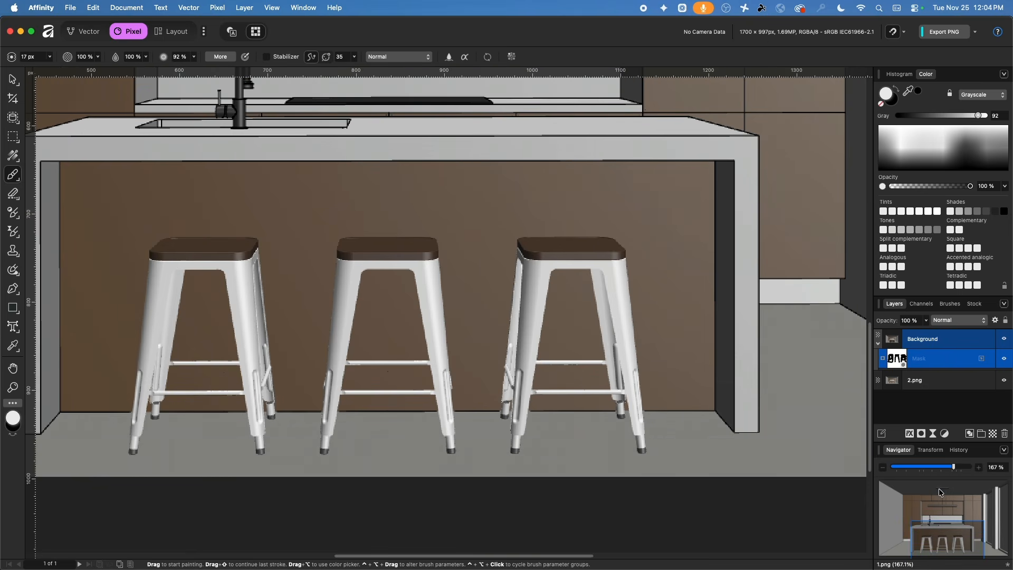
pyautogui.moveTo(936, 528)
pyautogui.mouseDown()
pyautogui.moveTo(929, 510)
pyautogui.moveTo(930, 534)
pyautogui.mouseUp()
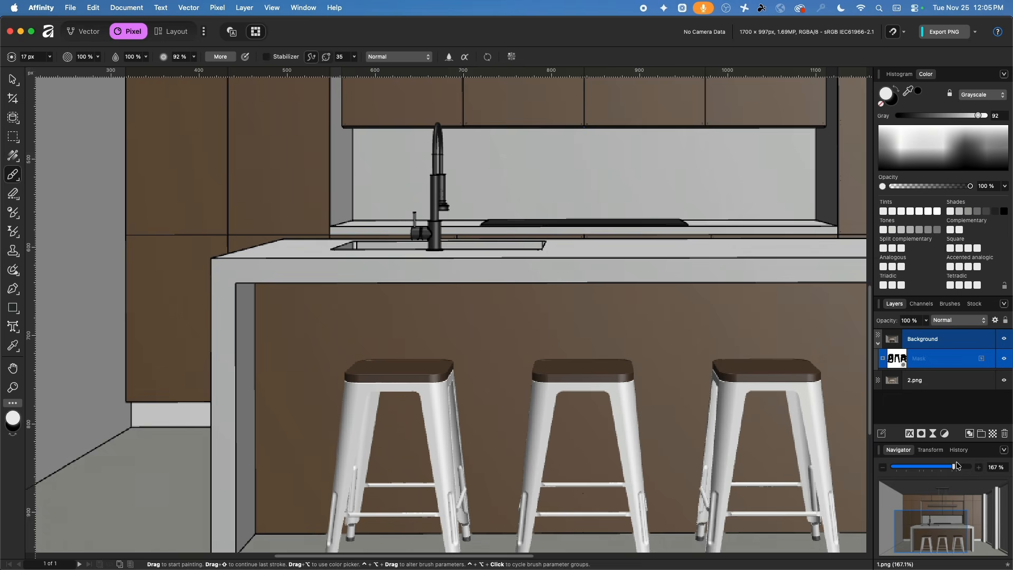
pyautogui.moveTo(953, 467)
pyautogui.mouseDown()
pyautogui.moveTo(937, 470)
pyautogui.moveTo(952, 469)
pyautogui.mouseUp()
pyautogui.scroll(-5, 450, 337)
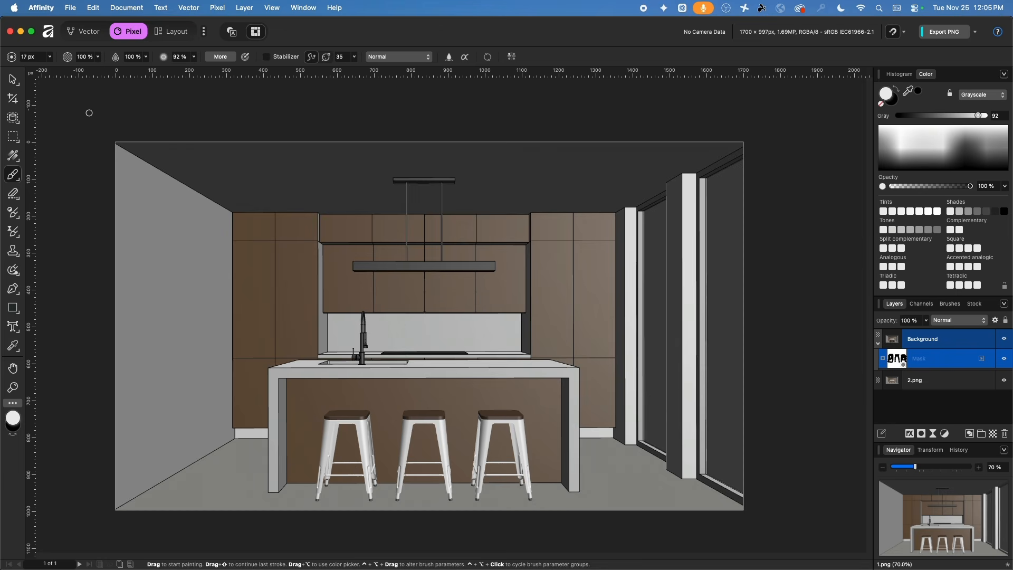
# - Start an export of the kitchen image and choose PNG as the format
pyautogui.click(70, 7)
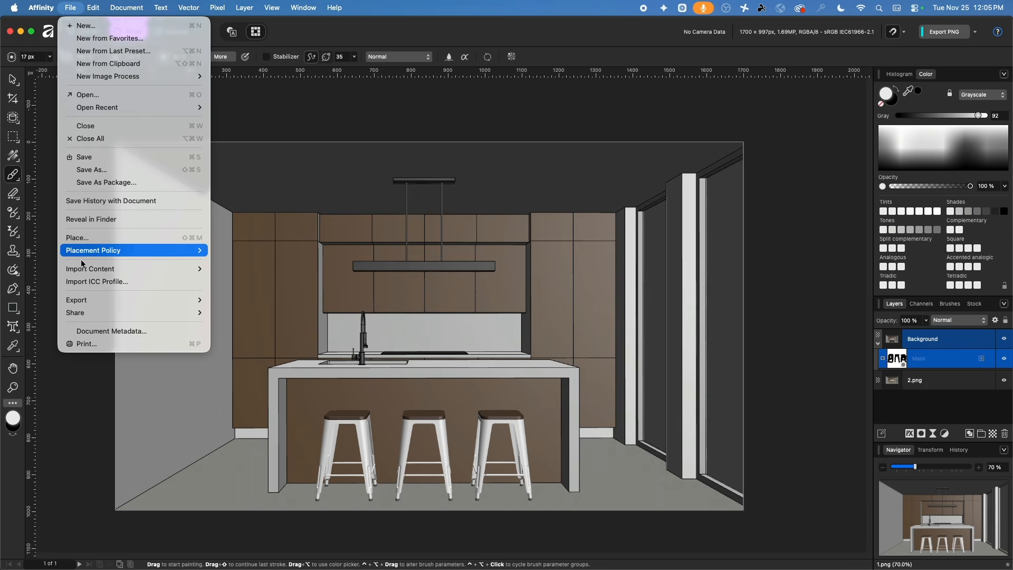
pyautogui.moveTo(83, 303)
pyautogui.click(248, 300)
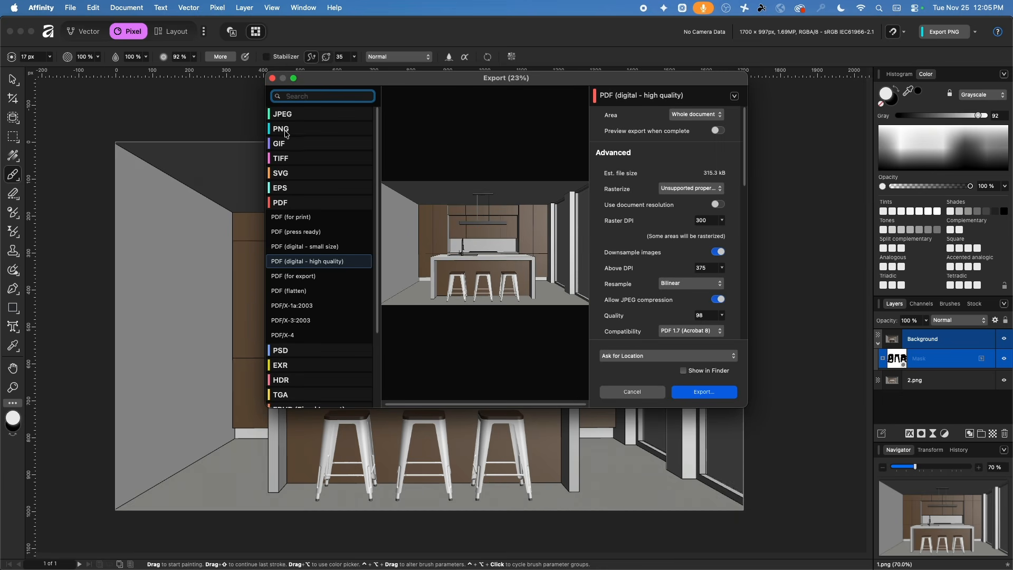
pyautogui.click(286, 132)
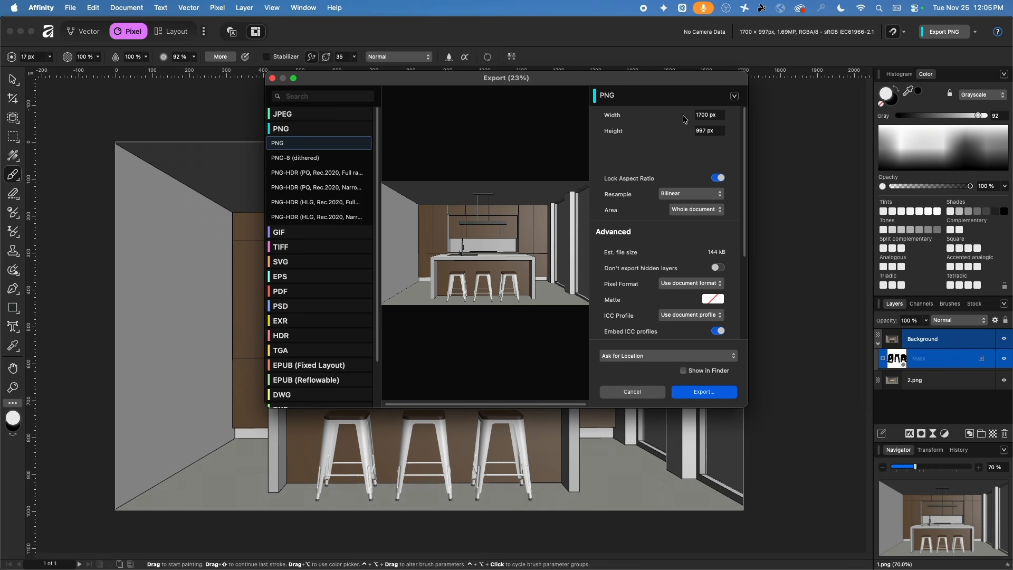
# - Export the PNG as "Pre AI Rendering" to the Images folder of the kitchen presentation project on the Desktop
pyautogui.click(706, 394)
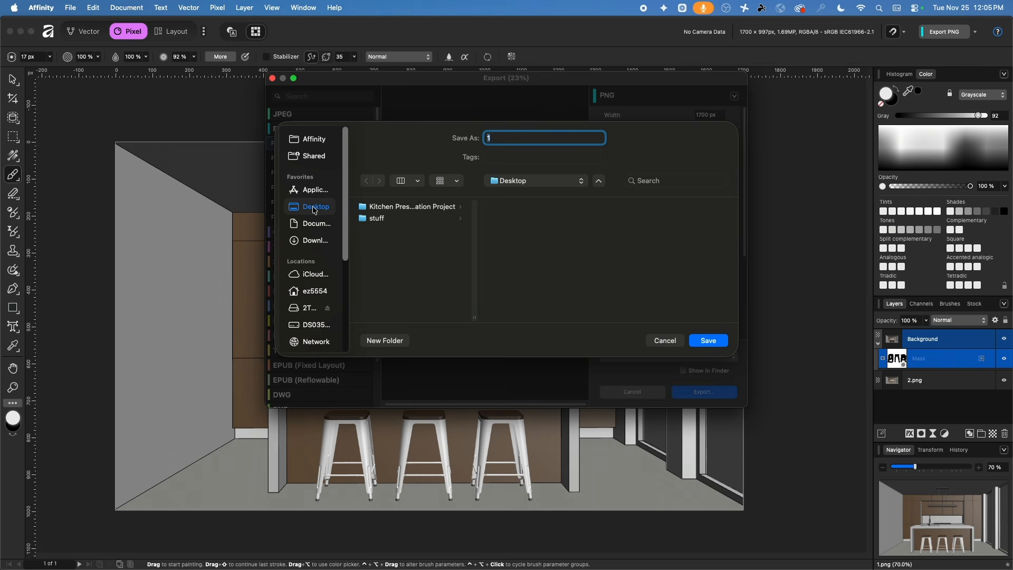
pyautogui.click(411, 209)
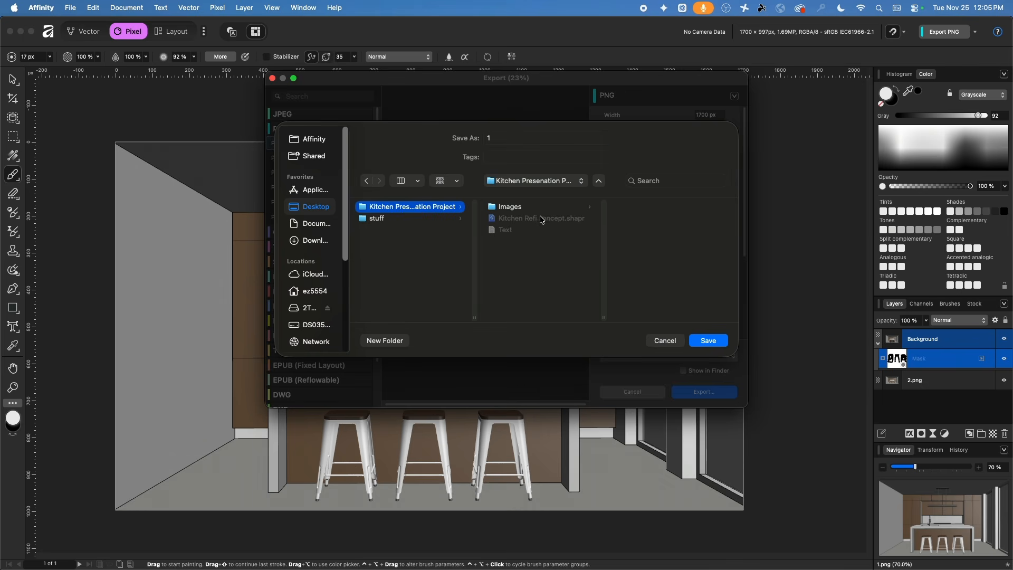
pyautogui.click(522, 209)
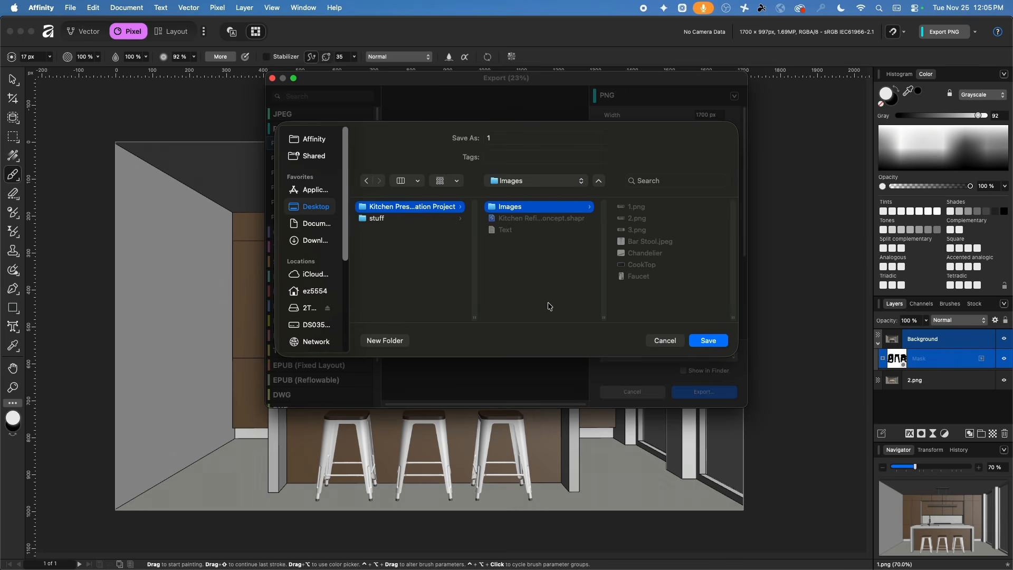
pyautogui.doubleClick(502, 139)
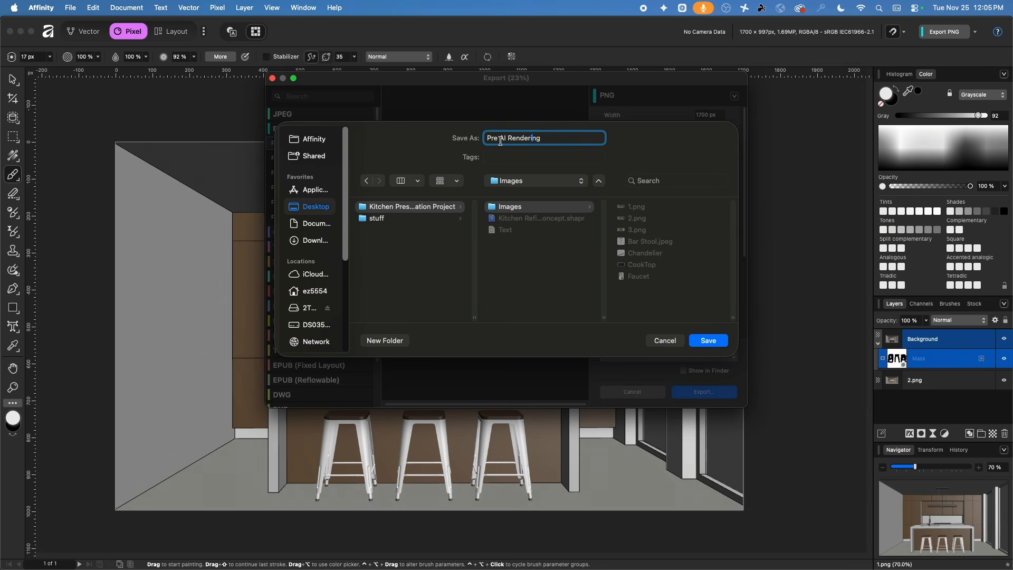
pyautogui.click(707, 340)
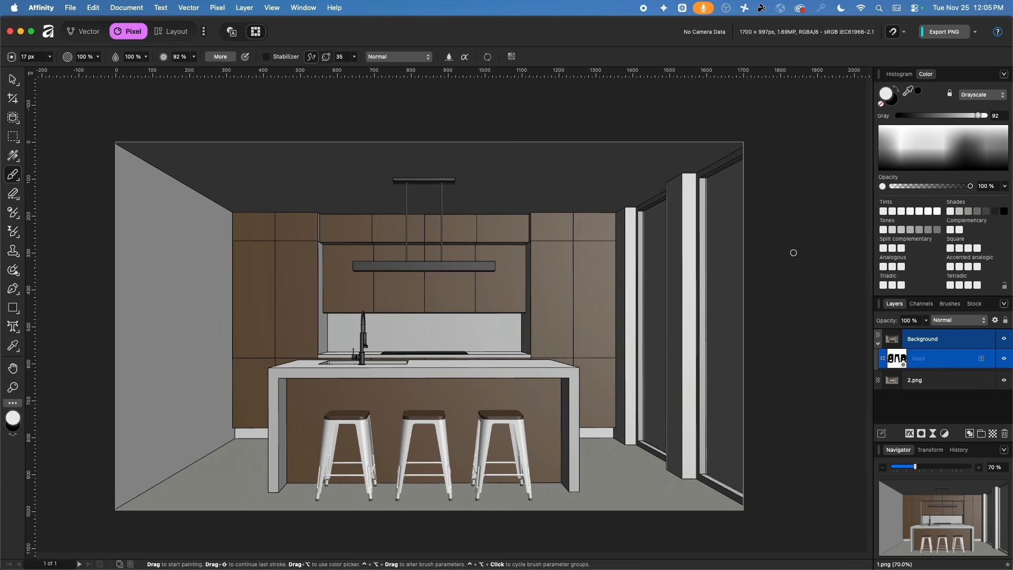
# - Switch to the Kitchen Rendering workbench in Vizcom, clear the image selection and view the test renderings
pyautogui.press('super+Tab')
pyautogui.click(413, 284)
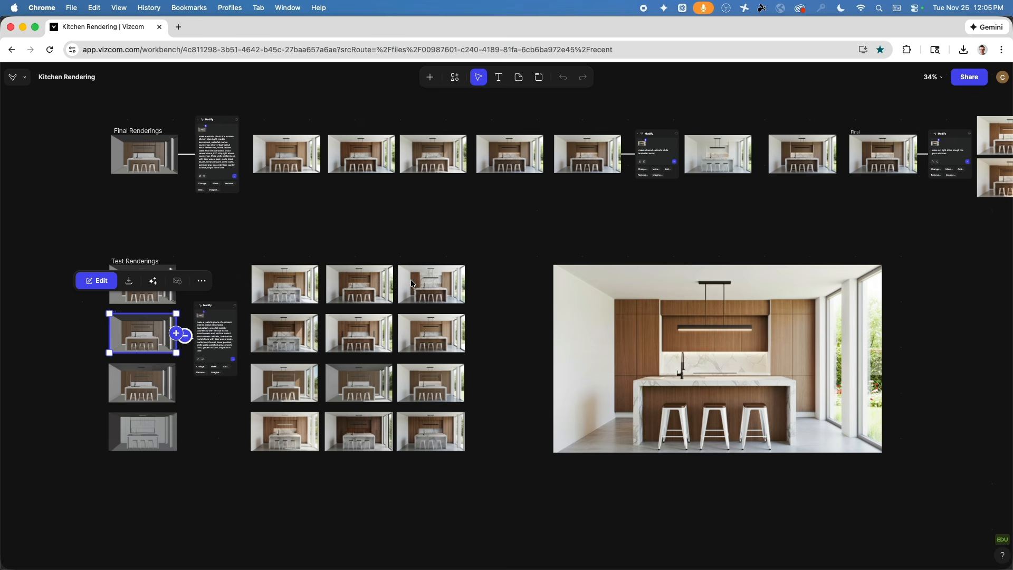
pyautogui.click(526, 245)
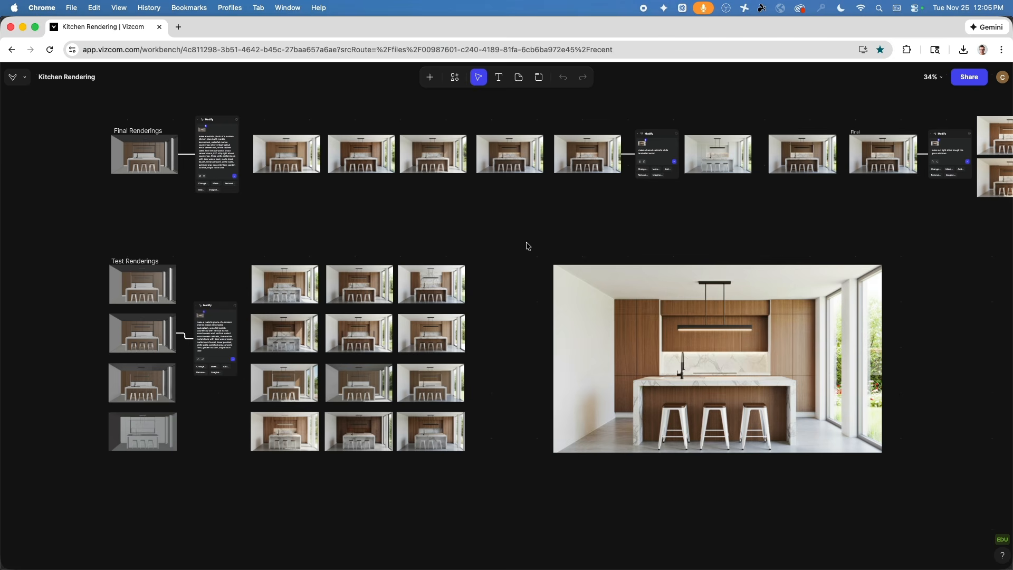
pyautogui.scroll(-5, 489, 400)
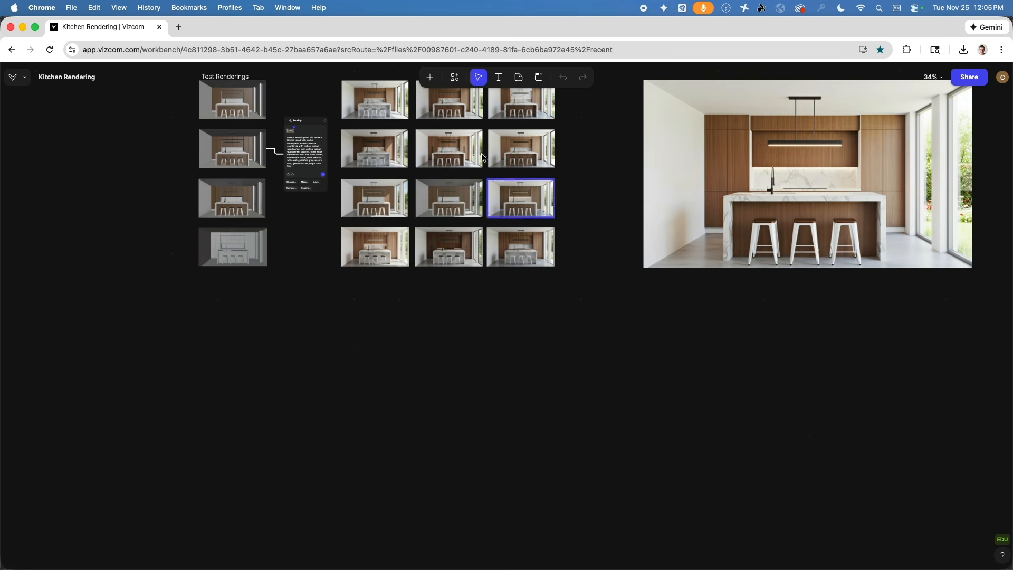
# - Upload Pre AI Rendering.png from the project's Images folder and place it in the empty area below the test renderings
pyautogui.click(430, 77)
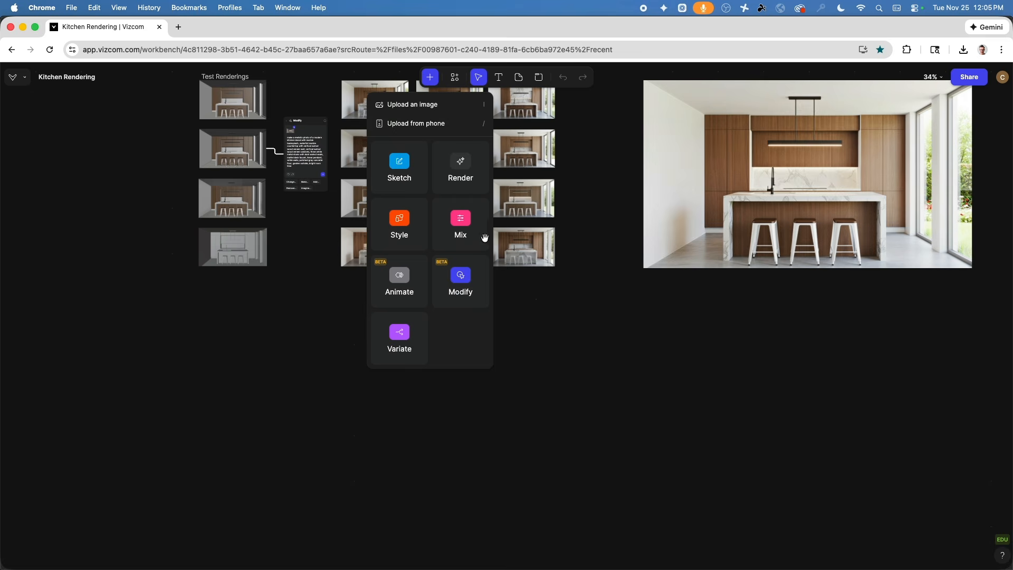
pyautogui.click(397, 105)
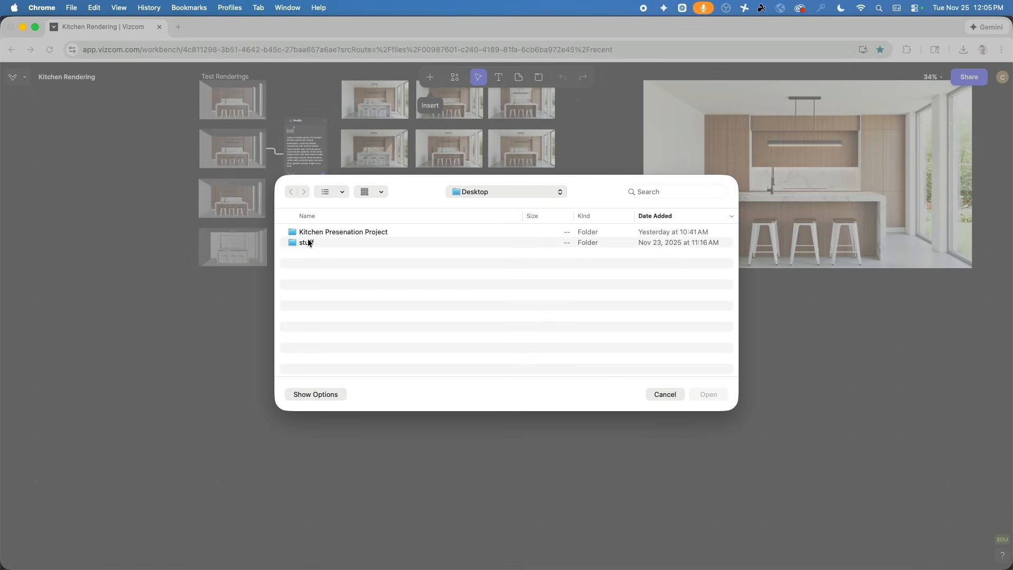
pyautogui.doubleClick(335, 231)
pyautogui.doubleClick(322, 243)
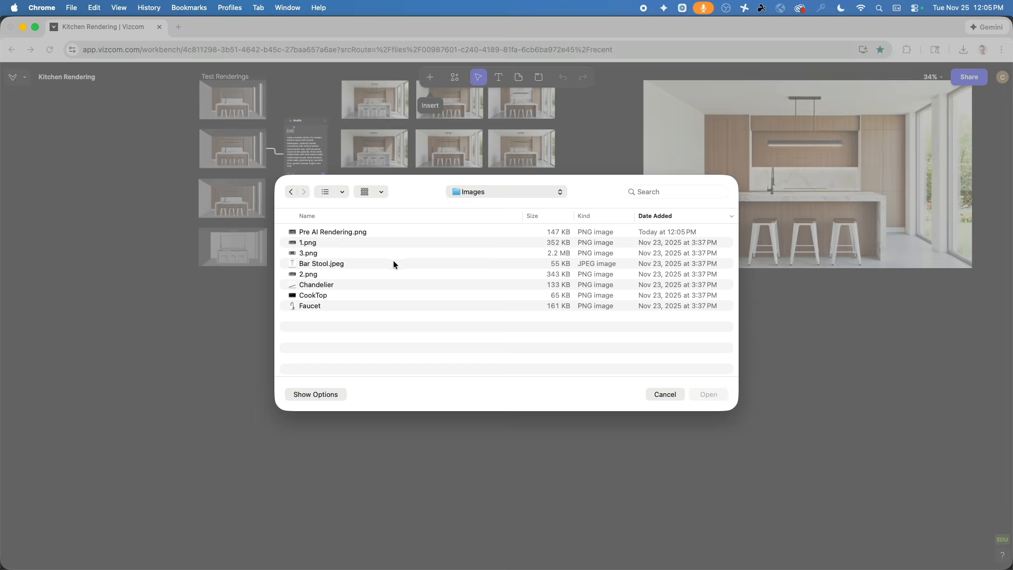
pyautogui.click(350, 233)
pyautogui.click(706, 394)
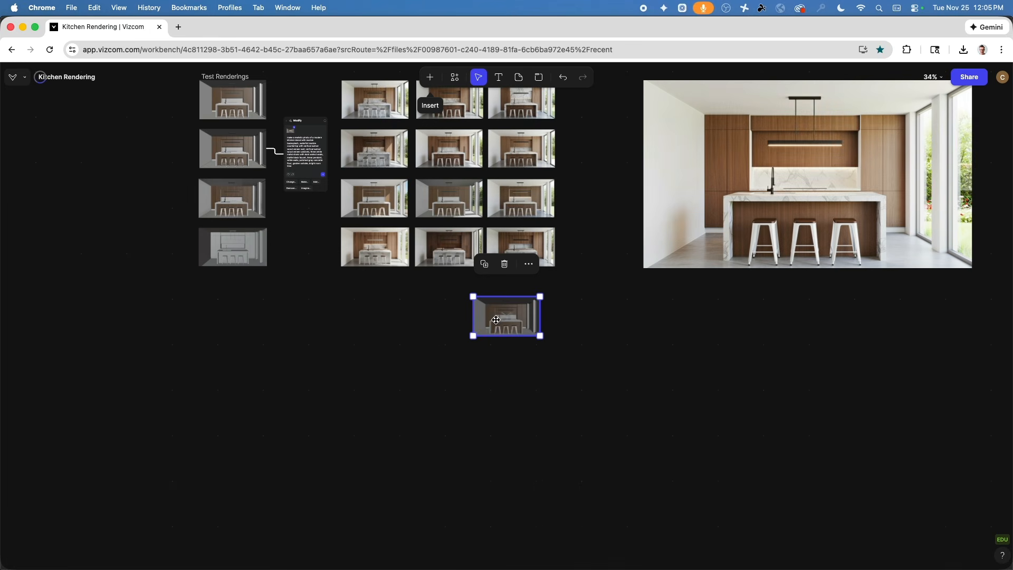
pyautogui.moveTo(496, 320); pyautogui.dragTo(234, 466)
# - Copy the full realistic-photo prompt from the existing Modify node among the test renderings
pyautogui.scroll(10, 293, 165)
pyautogui.scroll(3, 313, 195)
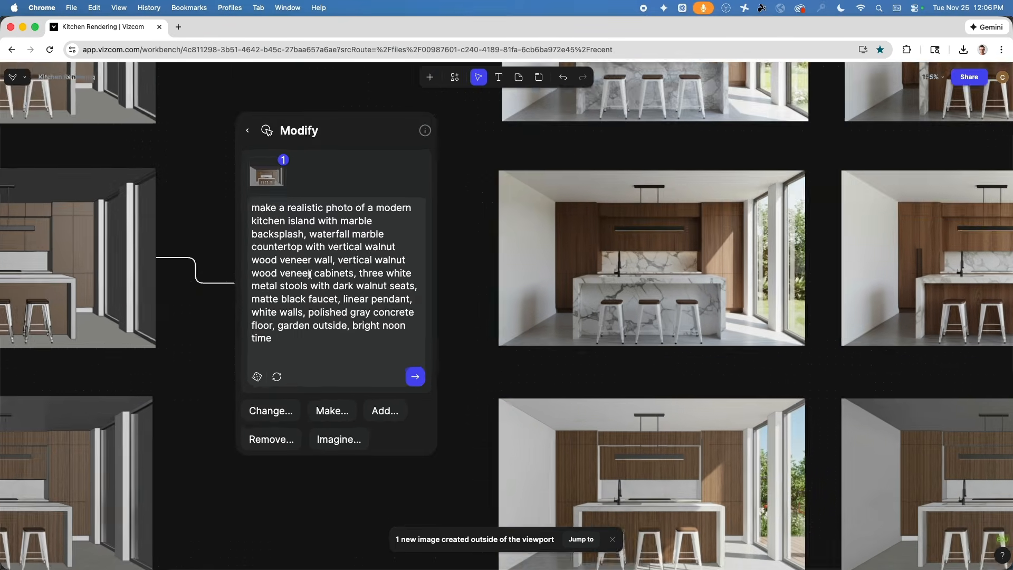
pyautogui.scroll(5, 310, 273)
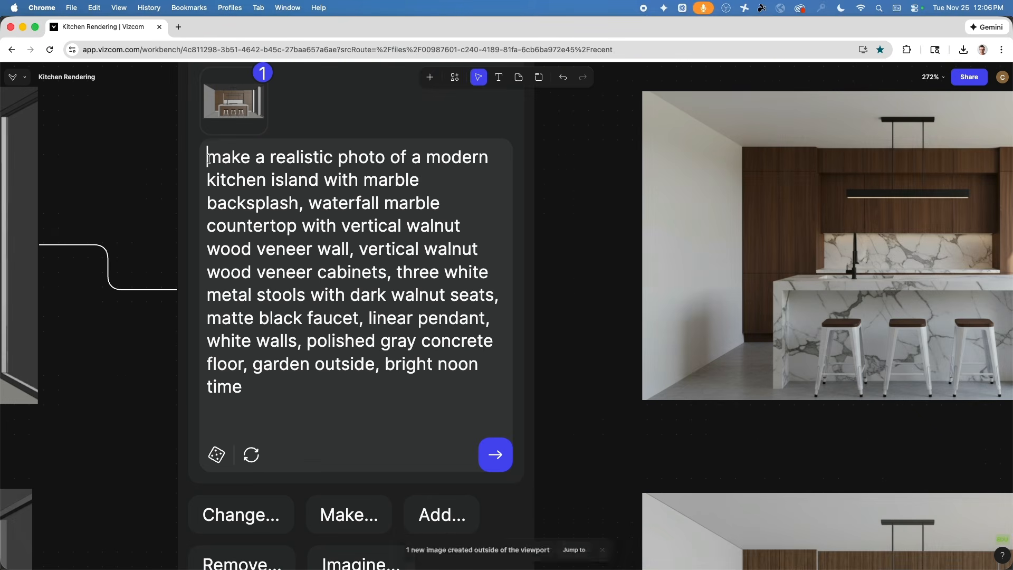
pyautogui.moveTo(208, 158); pyautogui.dragTo(377, 161)
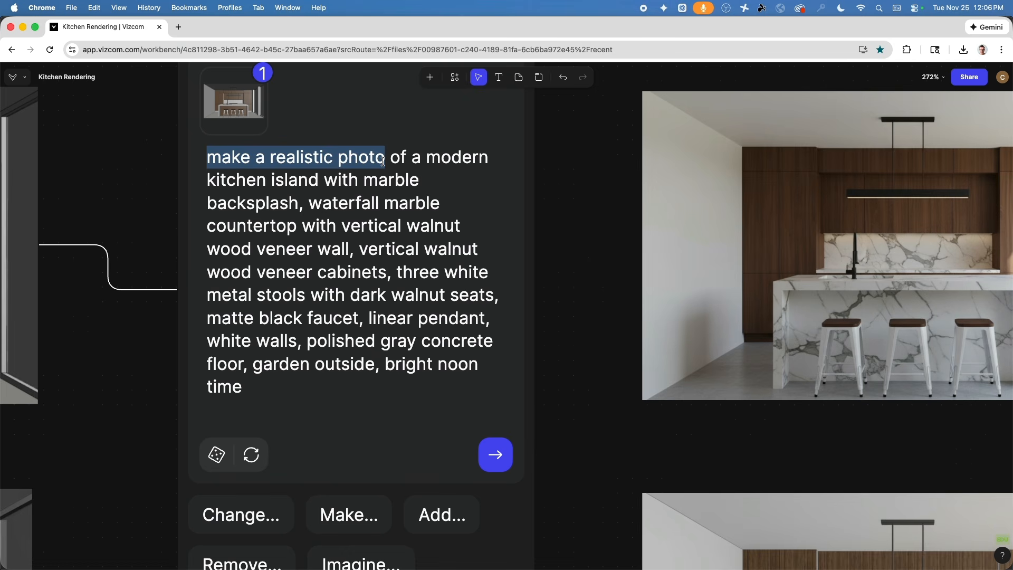
pyautogui.click(386, 161)
pyautogui.moveTo(390, 157); pyautogui.dragTo(245, 368)
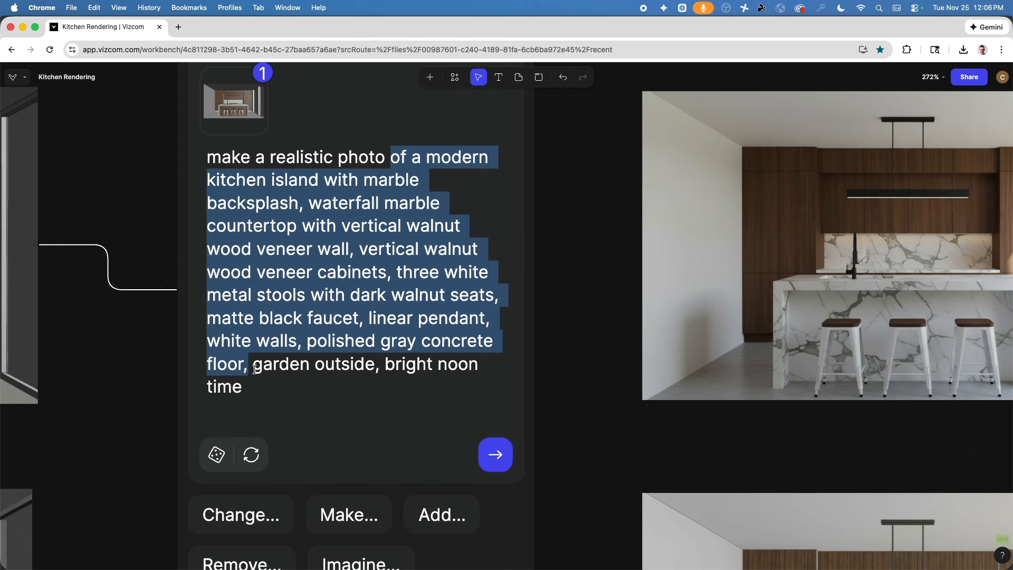
pyautogui.moveTo(255, 369); pyautogui.dragTo(410, 403)
pyautogui.moveTo(250, 393); pyautogui.dragTo(201, 137)
pyautogui.press('super+c')
pyautogui.click(176, 209)
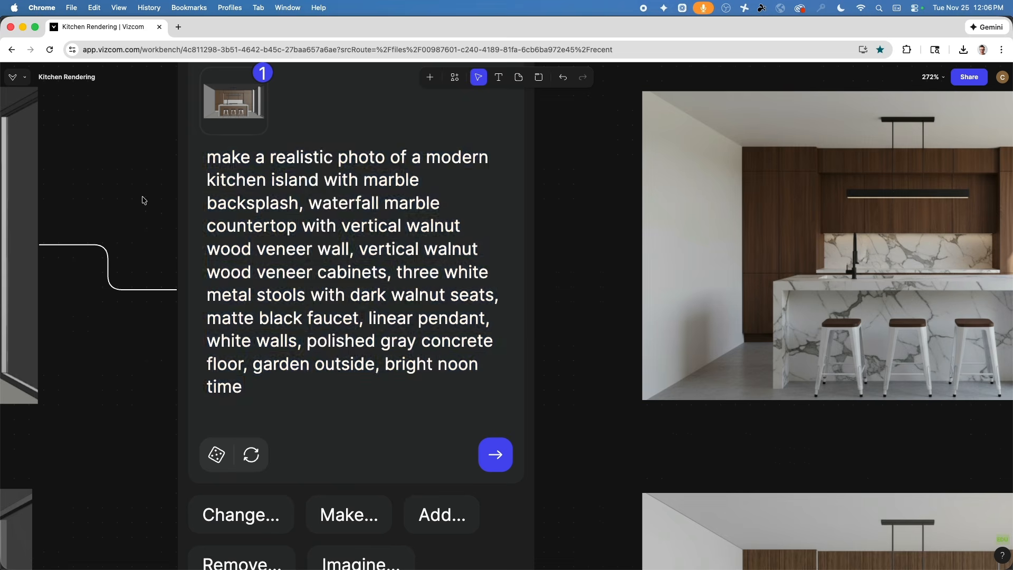
# - Add a Modify node beside the uploaded Pre AI Rendering image and connect the image to it
pyautogui.scroll(-10, 176, 209)
pyautogui.scroll(10, 253, 262)
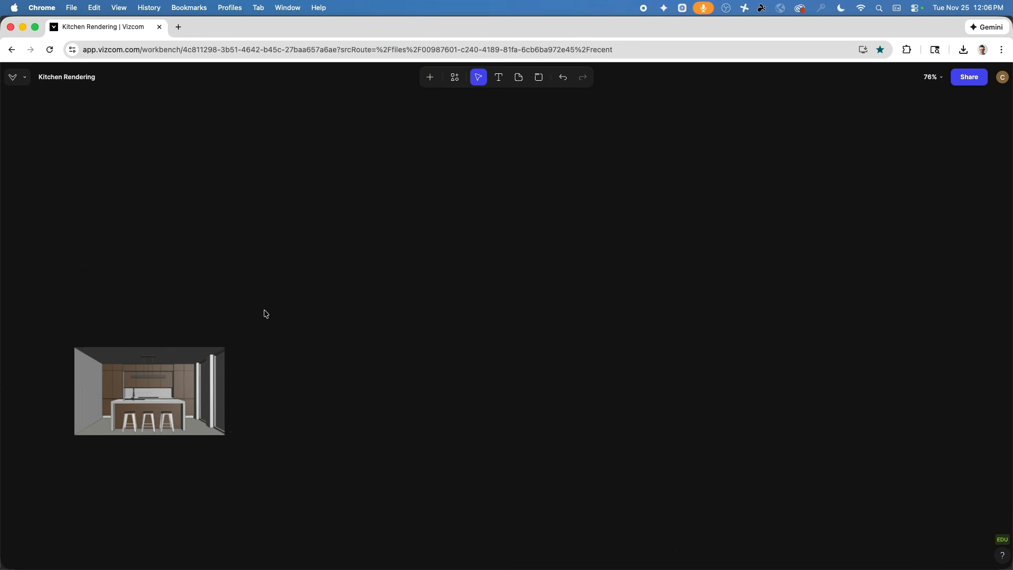
pyautogui.click(432, 78)
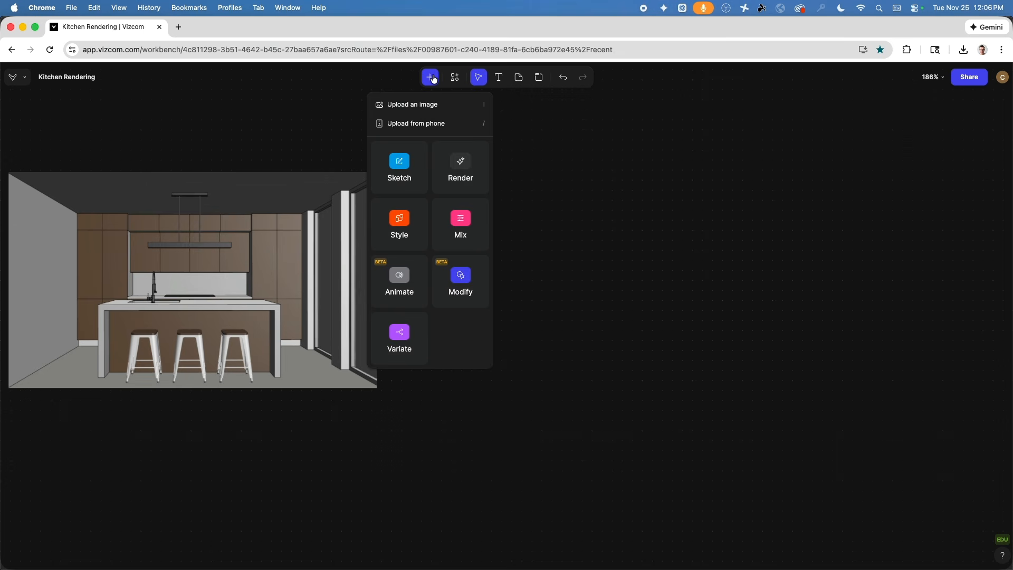
pyautogui.click(461, 295)
pyautogui.click(649, 183)
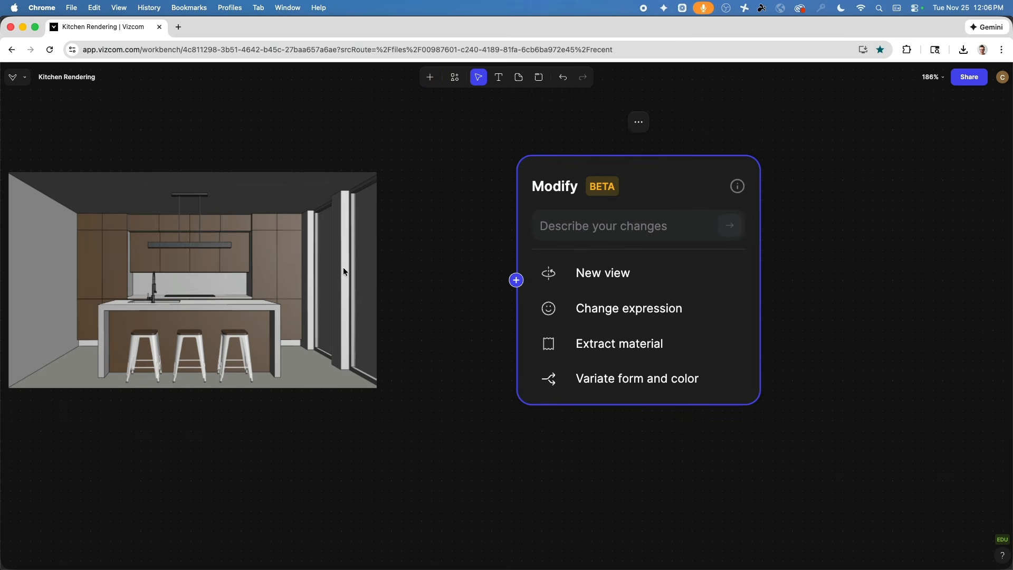
pyautogui.click(343, 271)
pyautogui.moveTo(377, 280); pyautogui.dragTo(573, 233)
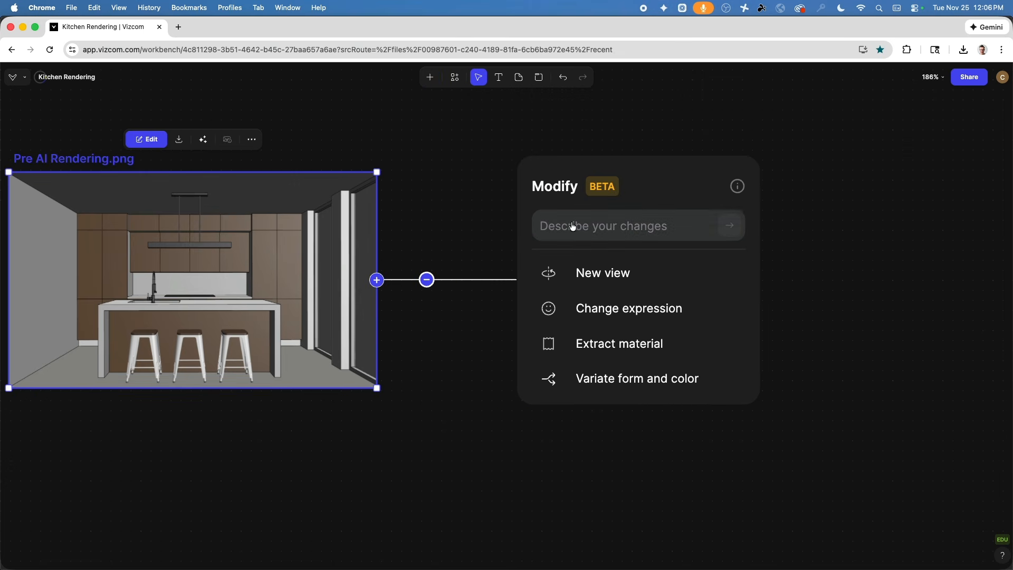
# - Paste the copied realistic kitchen prompt into the new Modify node and generate four renderings from it
pyautogui.click(572, 233)
pyautogui.press('super+v')
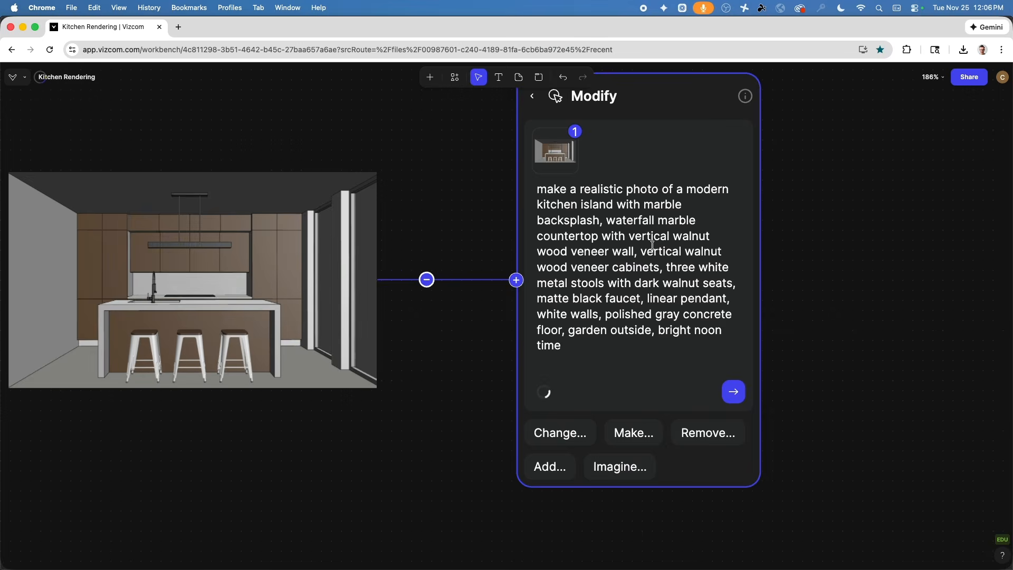
pyautogui.scroll(-3, 619, 289)
pyautogui.hscroll(5, 553, 358)
pyautogui.click(524, 364)
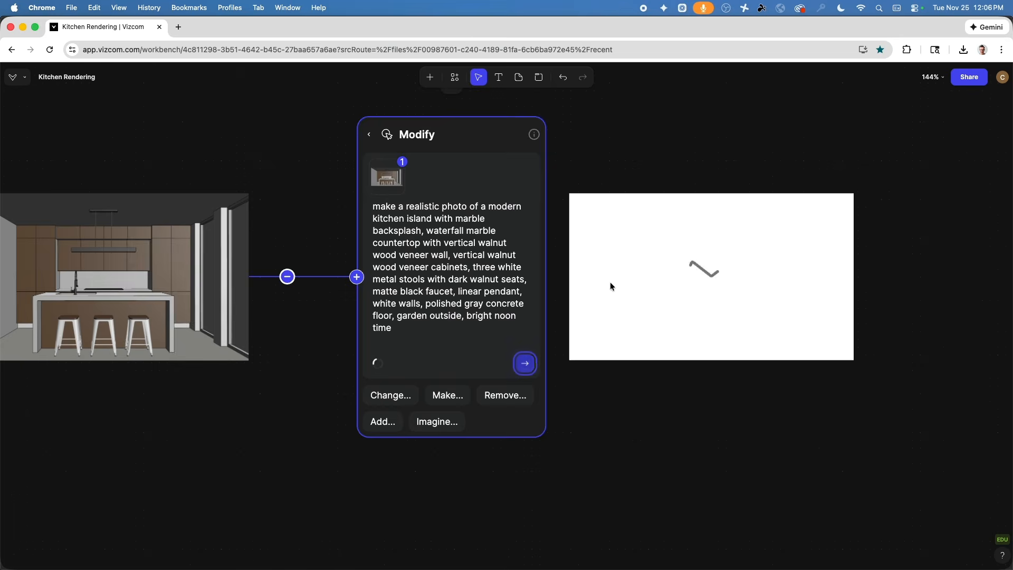
pyautogui.scroll(-3, 622, 269)
pyautogui.hscroll(5, 636, 267)
pyautogui.click(388, 341)
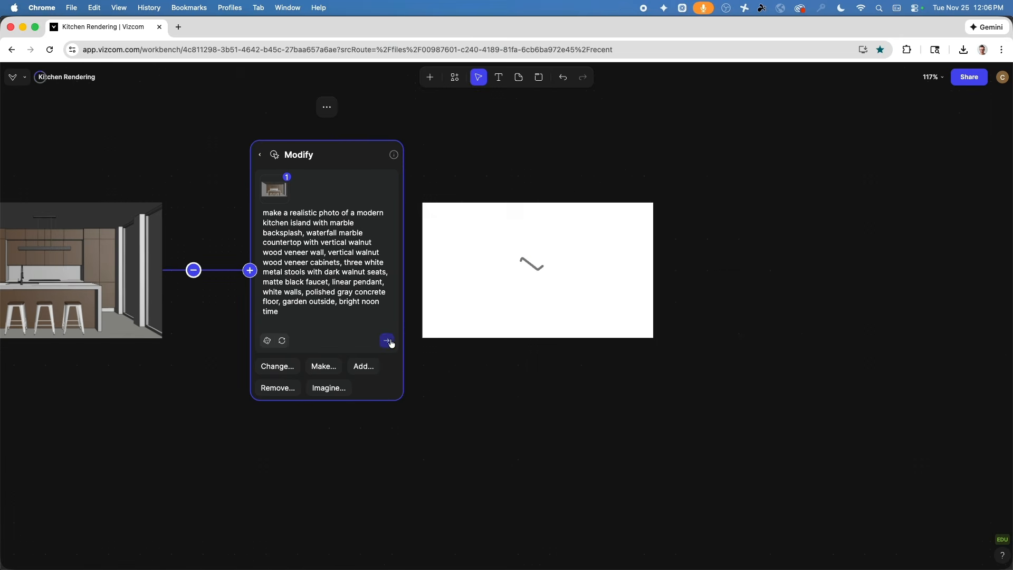
pyautogui.click(389, 343)
pyautogui.click(389, 343)
# - Review the generated renderings and delete the square one that shows the kitchen island from an angle
pyautogui.hscroll(2, 535, 384)
pyautogui.scroll(-3, 534, 383)
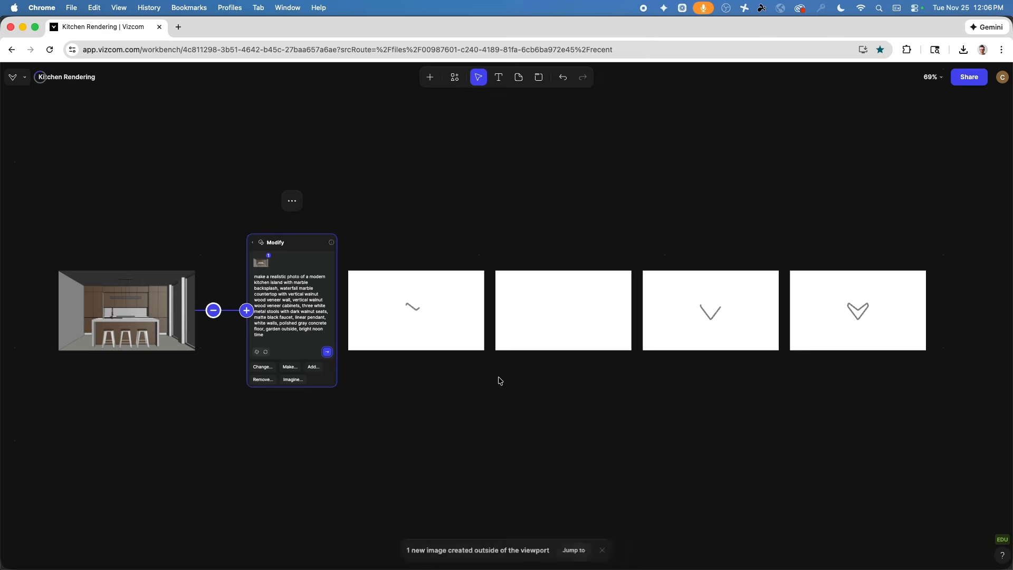
pyautogui.hscroll(3, 470, 366)
pyautogui.hscroll(-2, 491, 362)
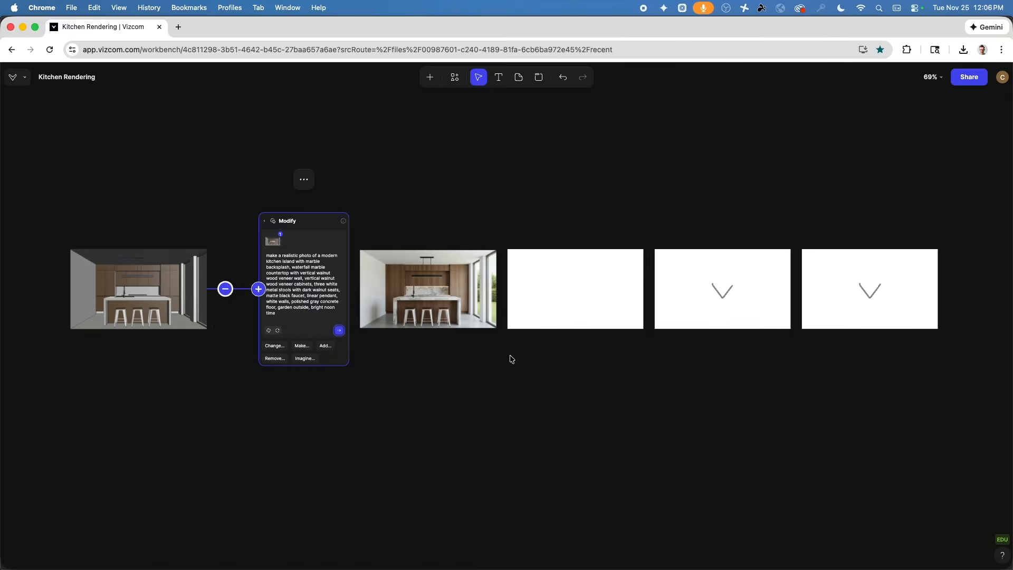
pyautogui.scroll(4, 458, 263)
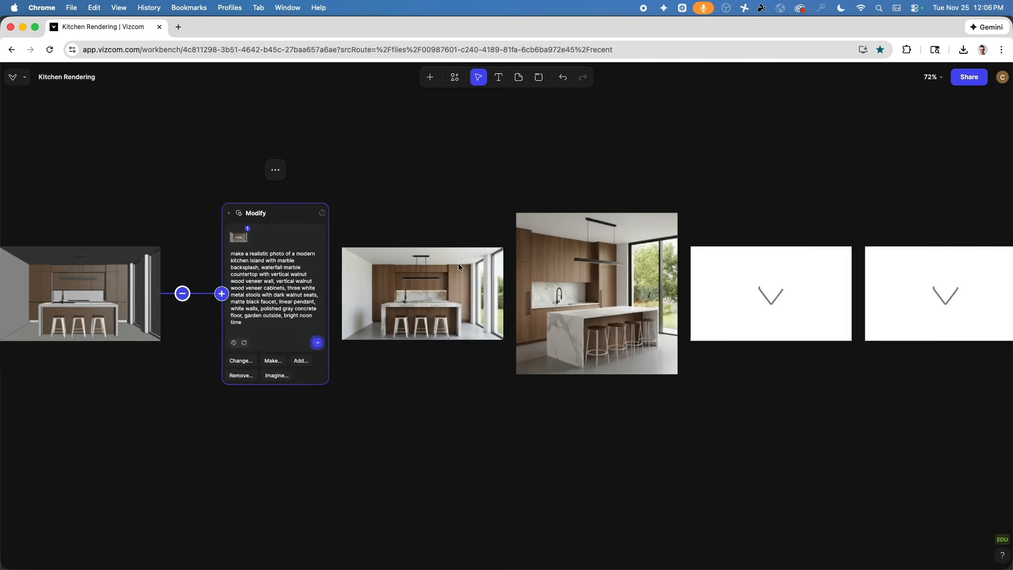
pyautogui.click(659, 306)
pyautogui.scroll(5, 688, 332)
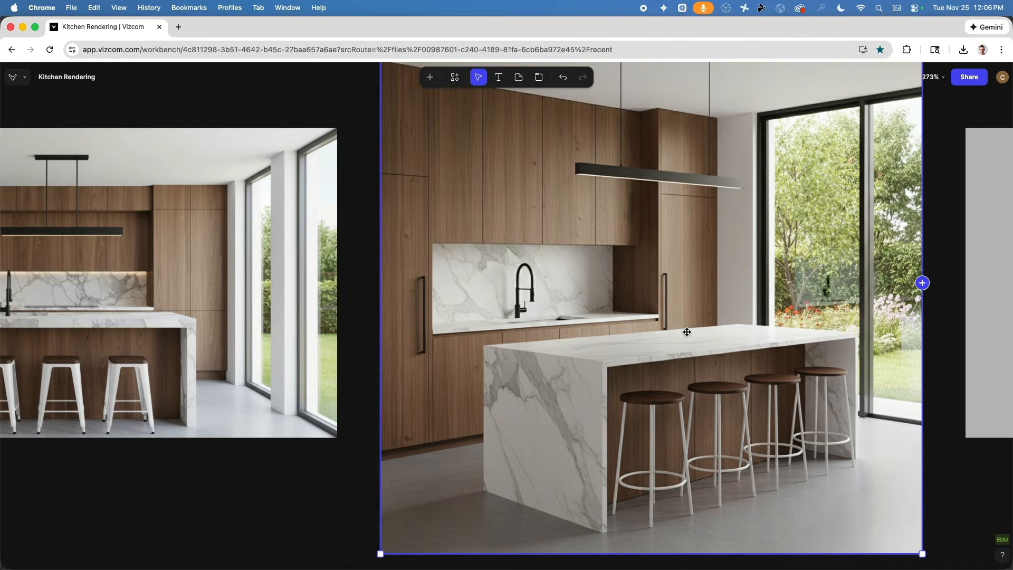
pyautogui.scroll(-3, 629, 332)
pyautogui.press('BackSpace')
pyautogui.click(536, 338)
# - Close the gaps in the row by moving the dark walnut and marble-front island renderings closer to the first one
pyautogui.scroll(-3, 560, 337)
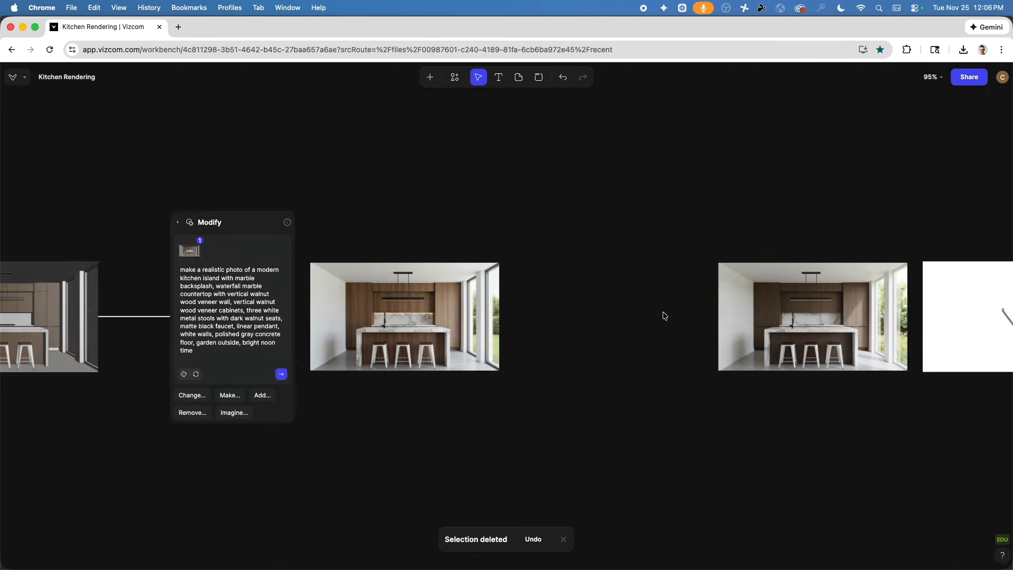
pyautogui.hscroll(5, 607, 311)
pyautogui.moveTo(545, 307); pyautogui.dragTo(335, 307)
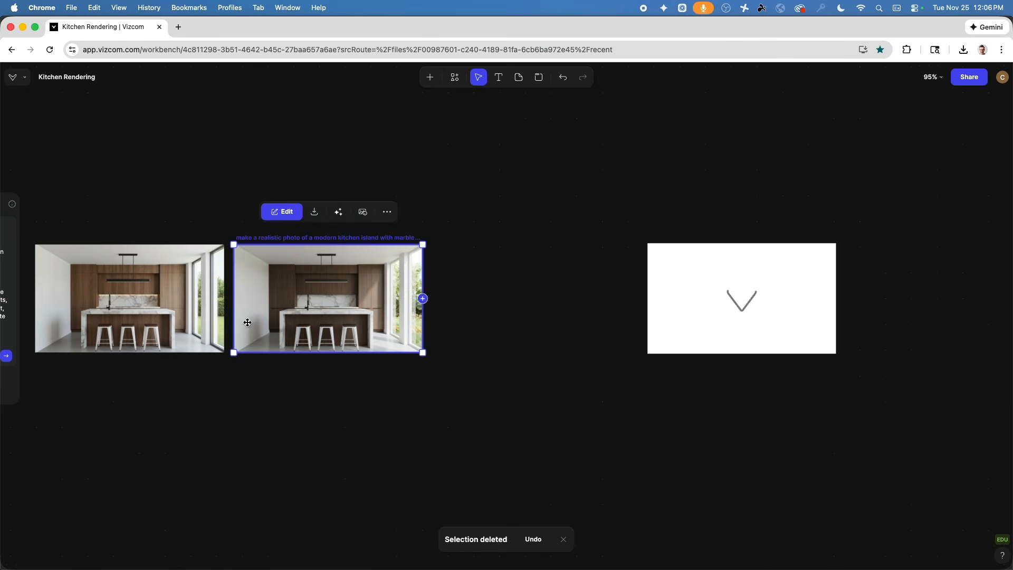
pyautogui.scroll(5, 107, 293)
pyautogui.hscroll(5, 627, 287)
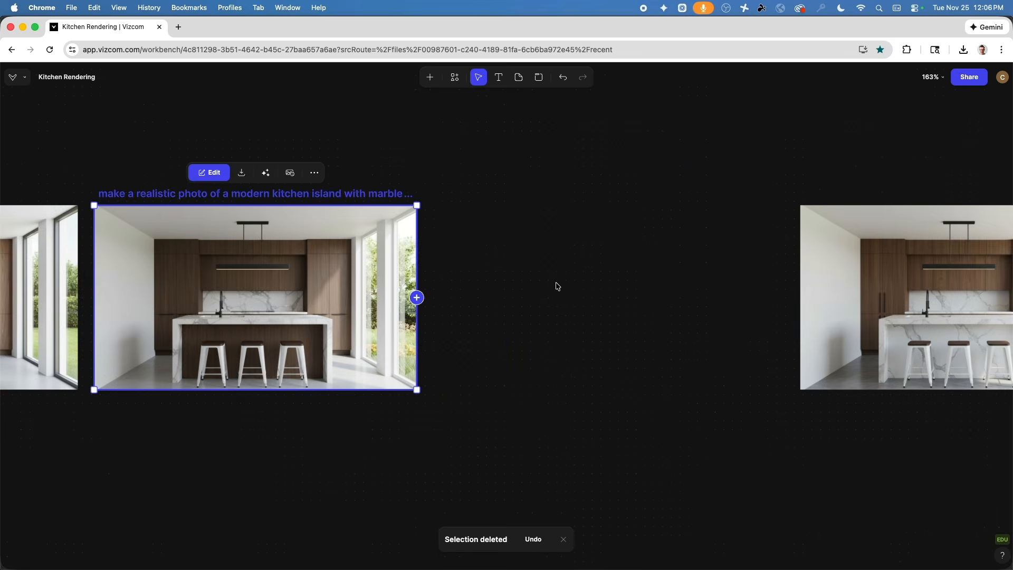
pyautogui.moveTo(857, 293); pyautogui.dragTo(541, 326)
pyautogui.scroll(5, 541, 326)
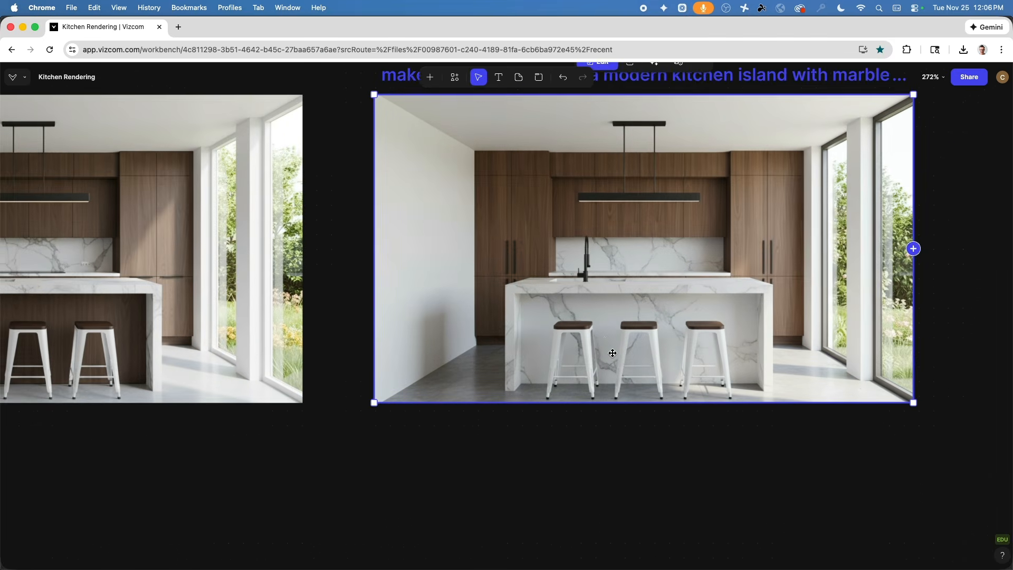
# - Compare the three remaining renderings and delete the one with the marble-front island
pyautogui.scroll(-4, 606, 316)
pyautogui.moveTo(274, 334); pyautogui.dragTo(786, 311)
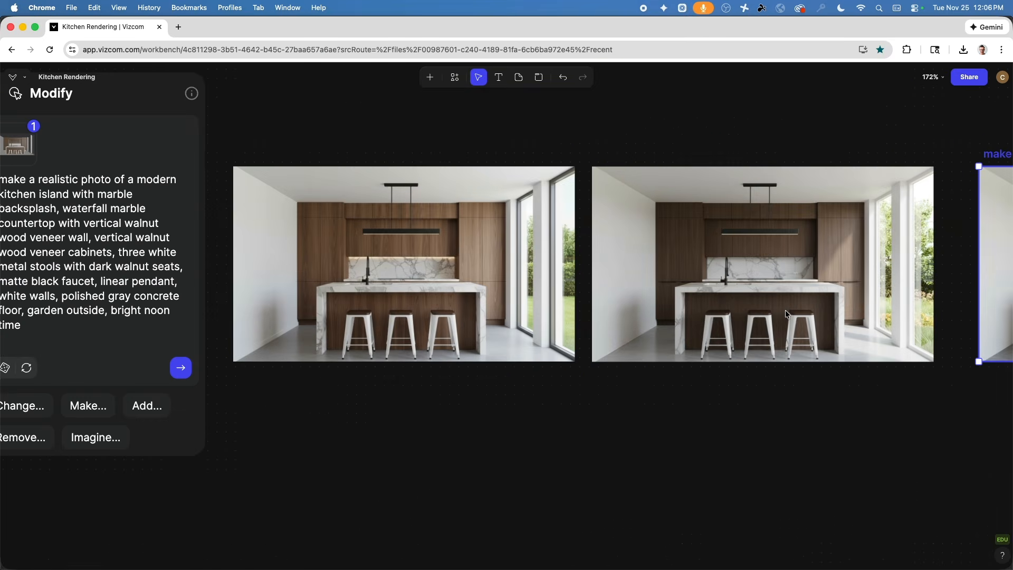
pyautogui.scroll(5, 430, 310)
pyautogui.scroll(-5, 439, 346)
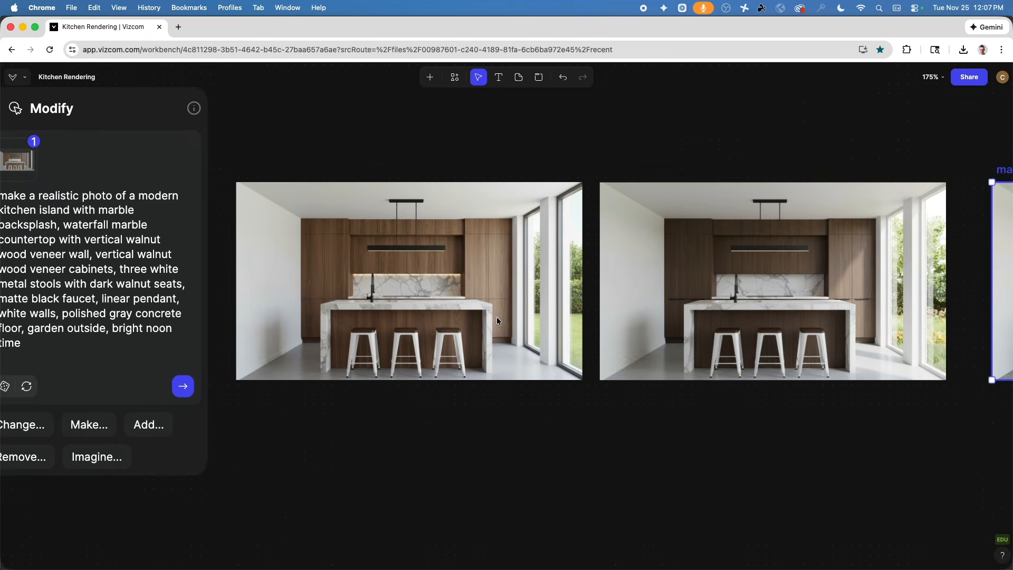
pyautogui.moveTo(673, 278); pyautogui.dragTo(571, 287)
pyautogui.scroll(5, 600, 285)
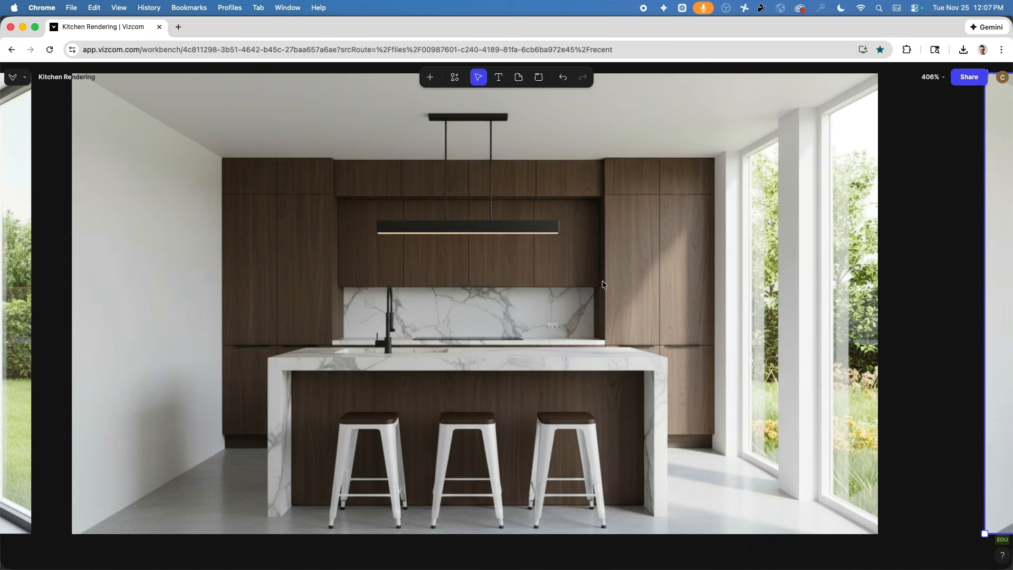
pyautogui.scroll(-5, 606, 422)
pyautogui.hscroll(5, 617, 402)
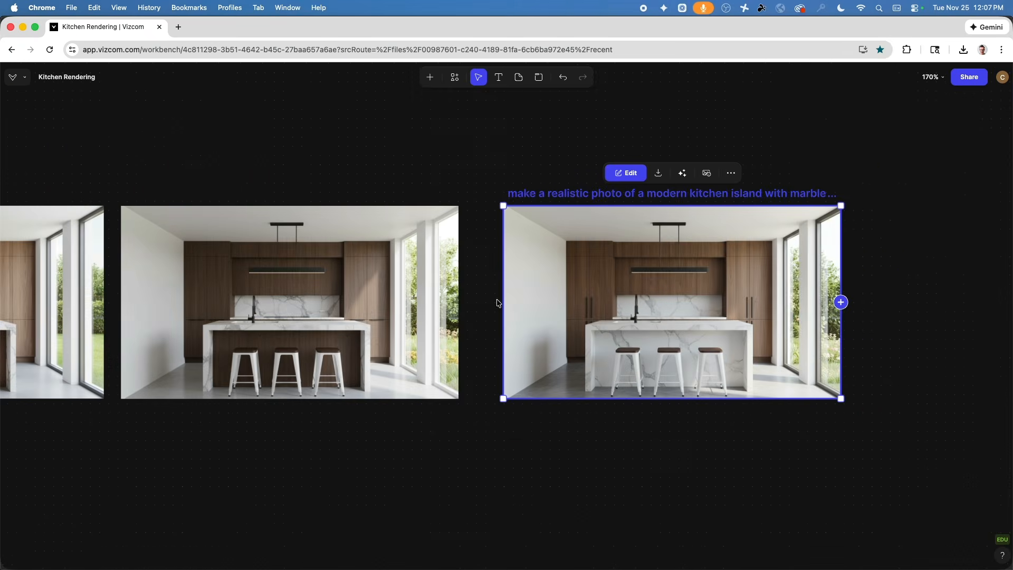
pyautogui.press('Delete')
pyautogui.click(571, 341)
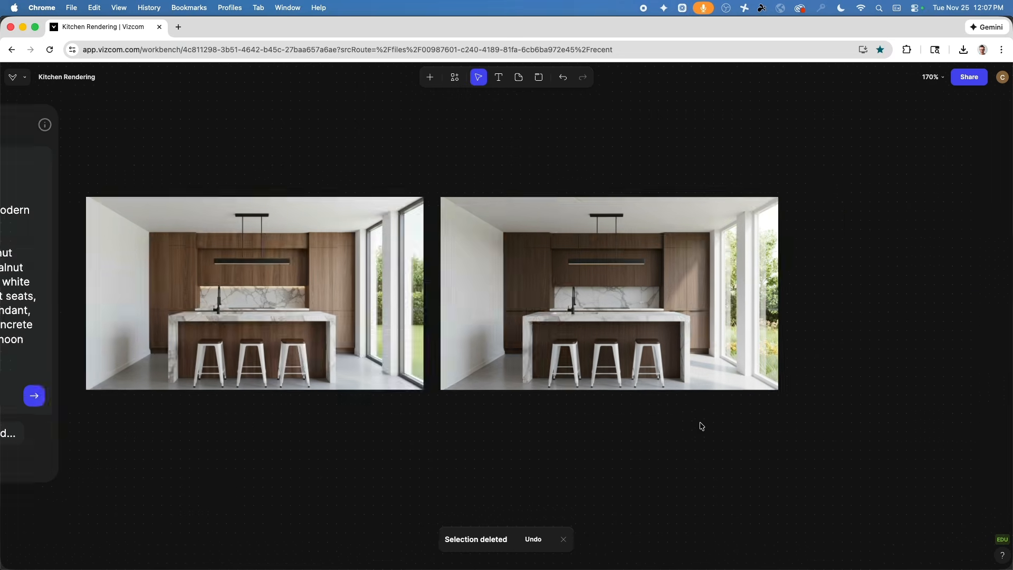
# - Move the rendering with the lit backsplash past the darker walnut rendering and delete the darker one
pyautogui.hscroll(-5, 642, 411)
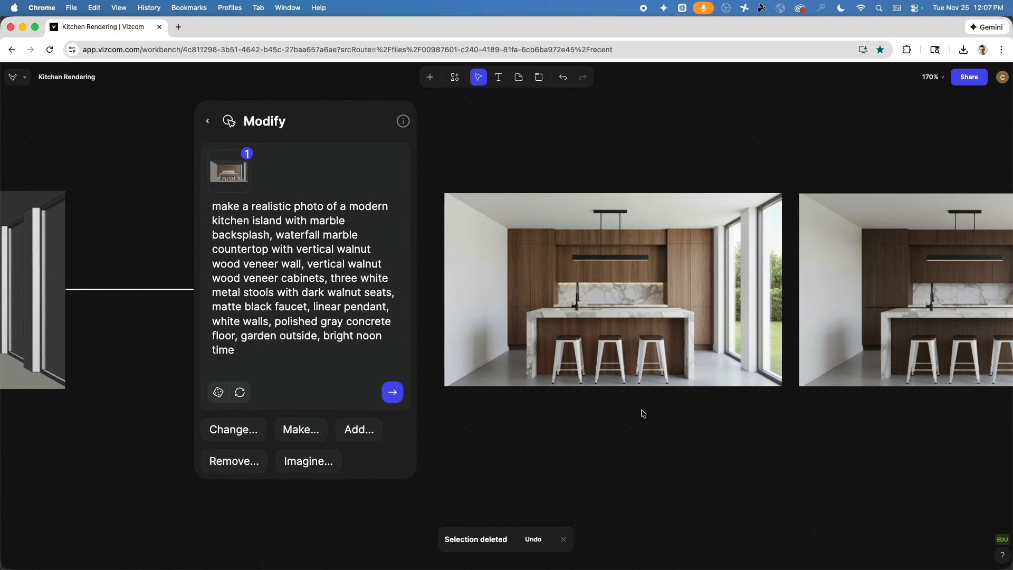
pyautogui.hscroll(-6, 561, 418)
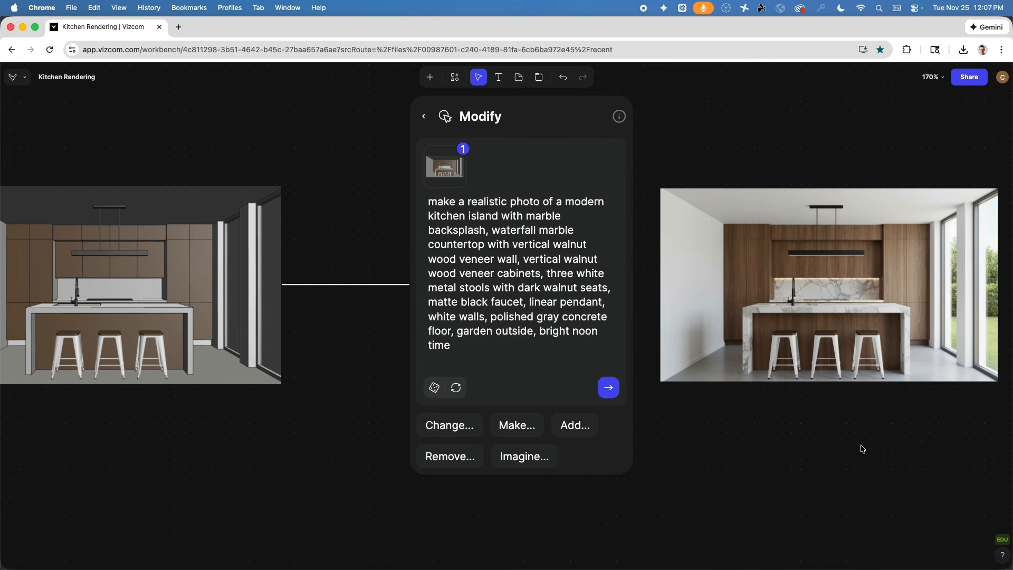
pyautogui.moveTo(903, 452); pyautogui.dragTo(367, 439)
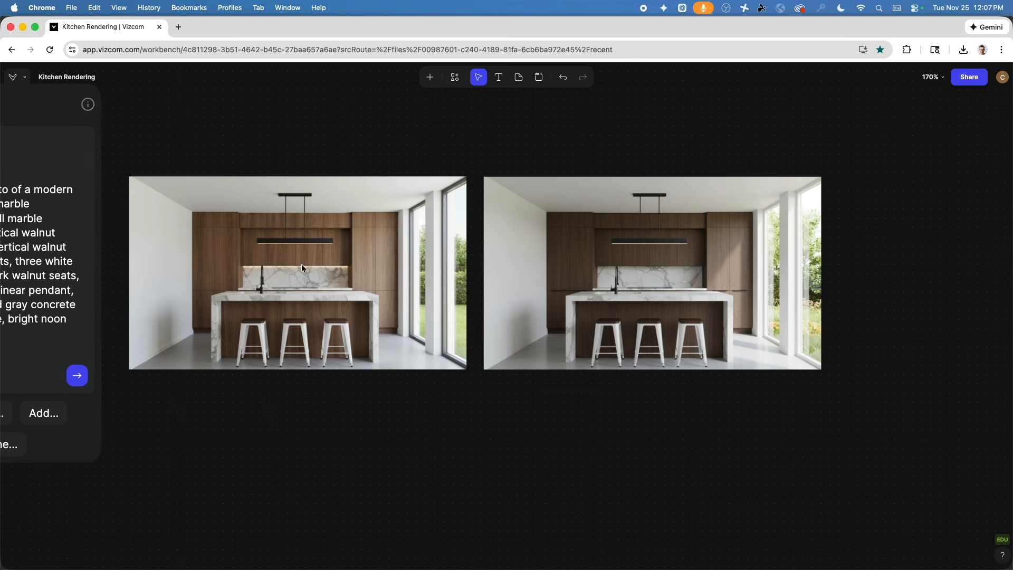
pyautogui.moveTo(294, 264); pyautogui.dragTo(996, 263)
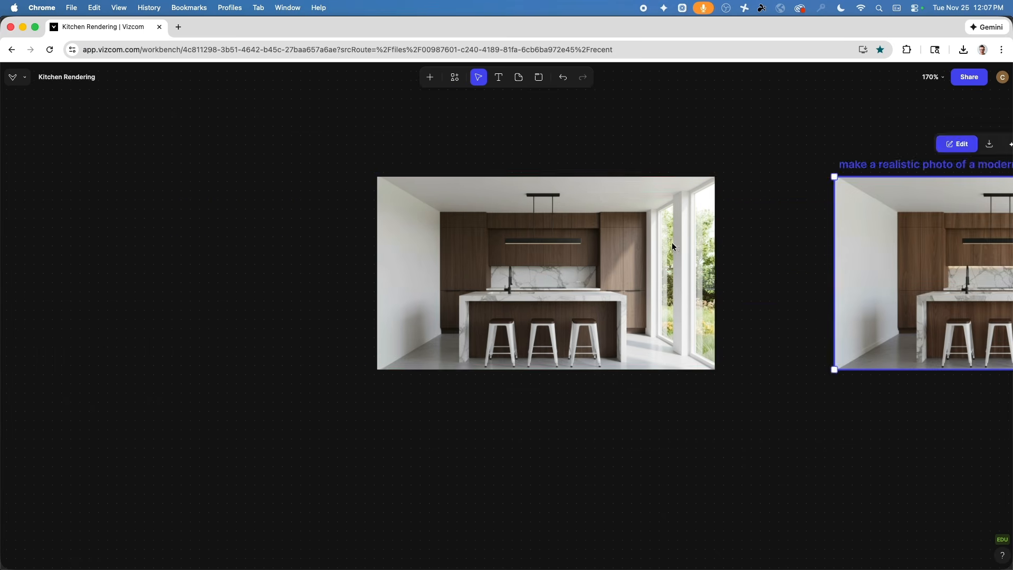
pyautogui.click(672, 245)
pyautogui.scroll(-5, 654, 336)
pyautogui.press('BackSpace')
# - Move the remaining lit-backsplash rendering next to the new Modify node and zoom in on it
pyautogui.click(559, 342)
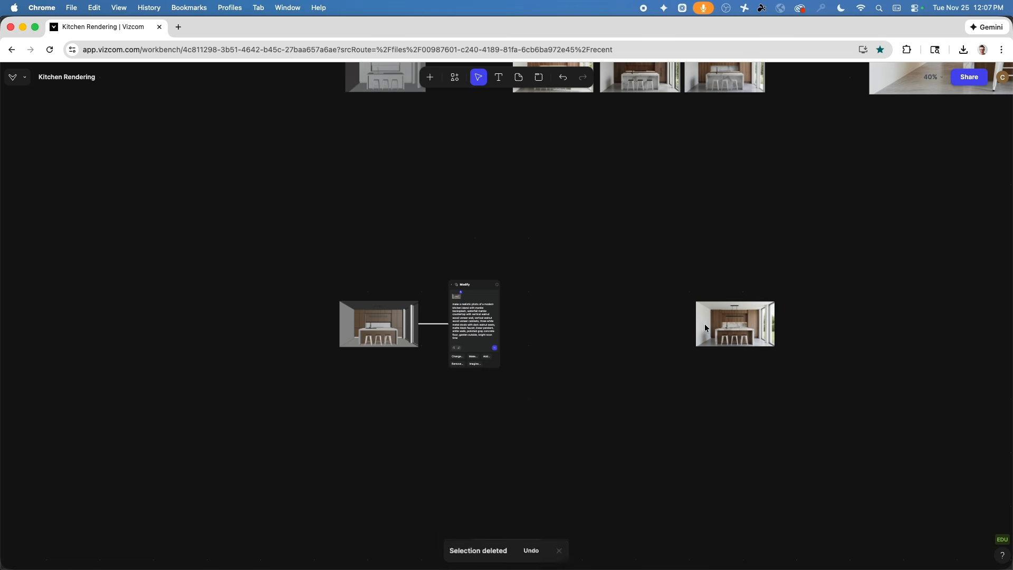
pyautogui.moveTo(704, 327); pyautogui.dragTo(533, 326)
pyautogui.hotkey('shift', '2')
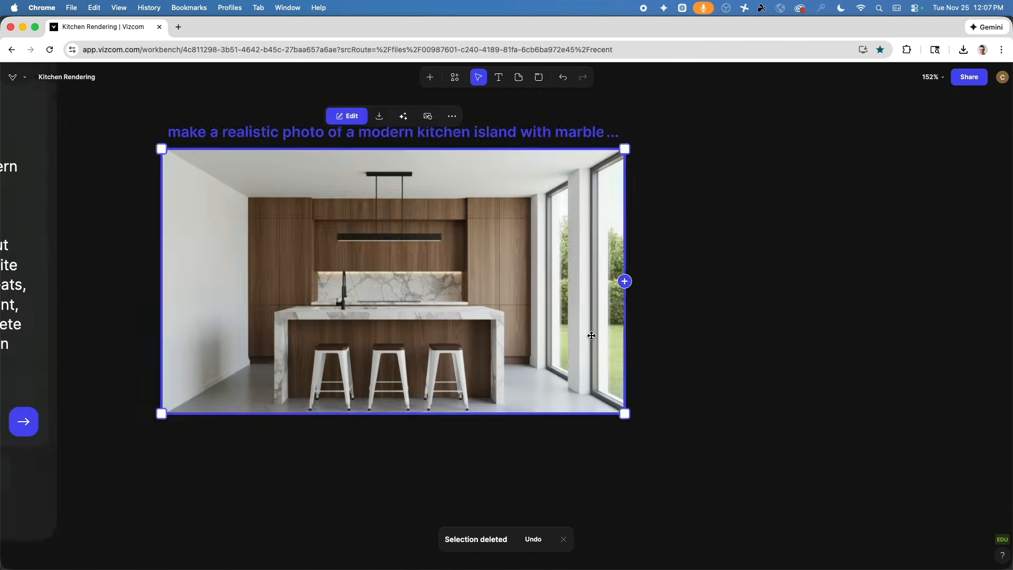
# - Add a new Modify node beside the walnut kitchen rendering and link the rendering to it
pyautogui.scroll(5, 591, 335)
pyautogui.hscroll(-5, 495, 245)
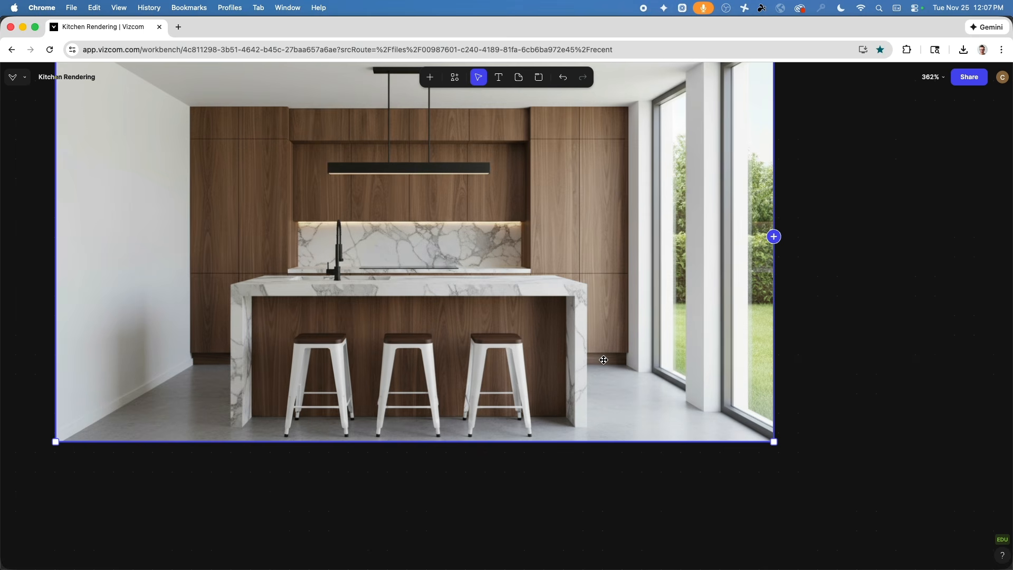
pyautogui.scroll(-10, 530, 232)
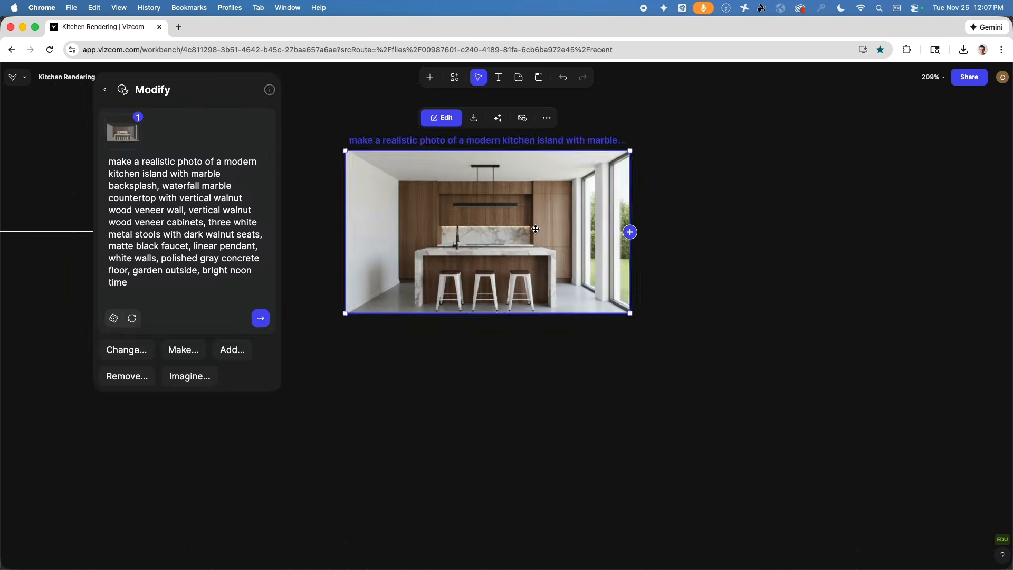
pyautogui.click(432, 78)
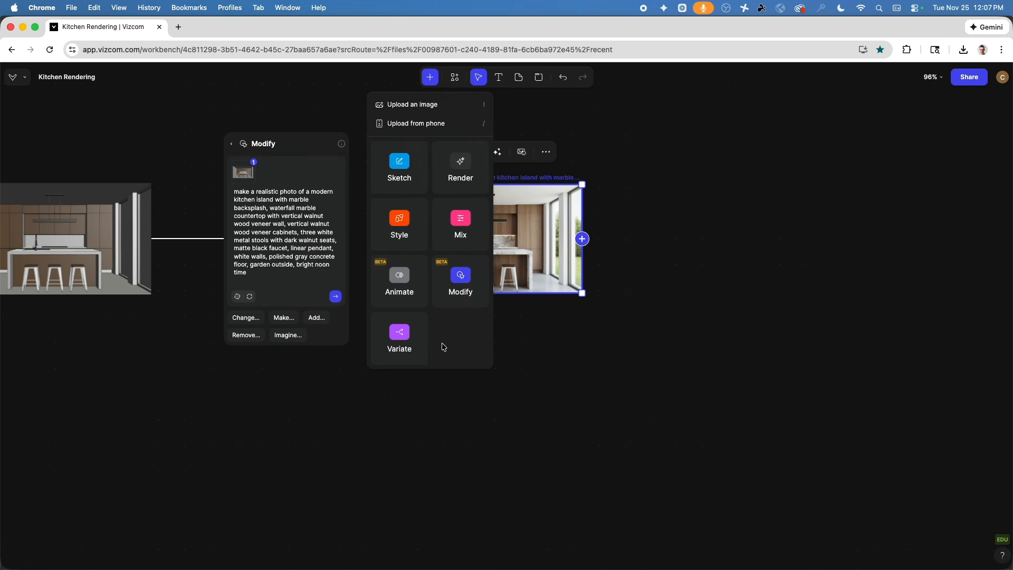
pyautogui.click(469, 275)
pyautogui.moveTo(511, 264); pyautogui.dragTo(679, 186)
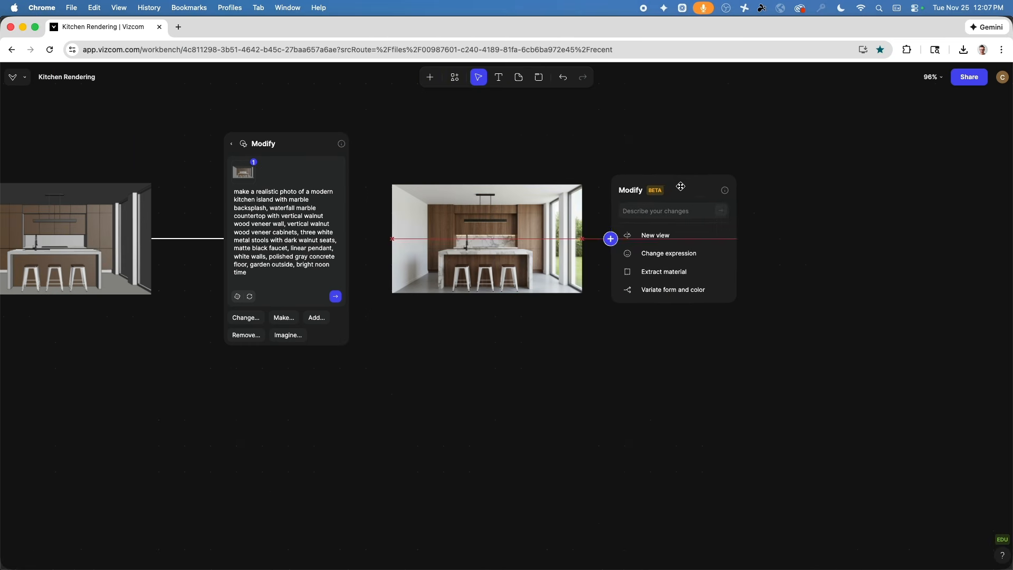
pyautogui.scroll(5, 604, 229)
pyautogui.click(535, 251)
pyautogui.moveTo(561, 248); pyautogui.dragTo(695, 208)
# - Generate a variation from the new Modify node with the prompt "change the cabinets to be white"
pyautogui.click(700, 247)
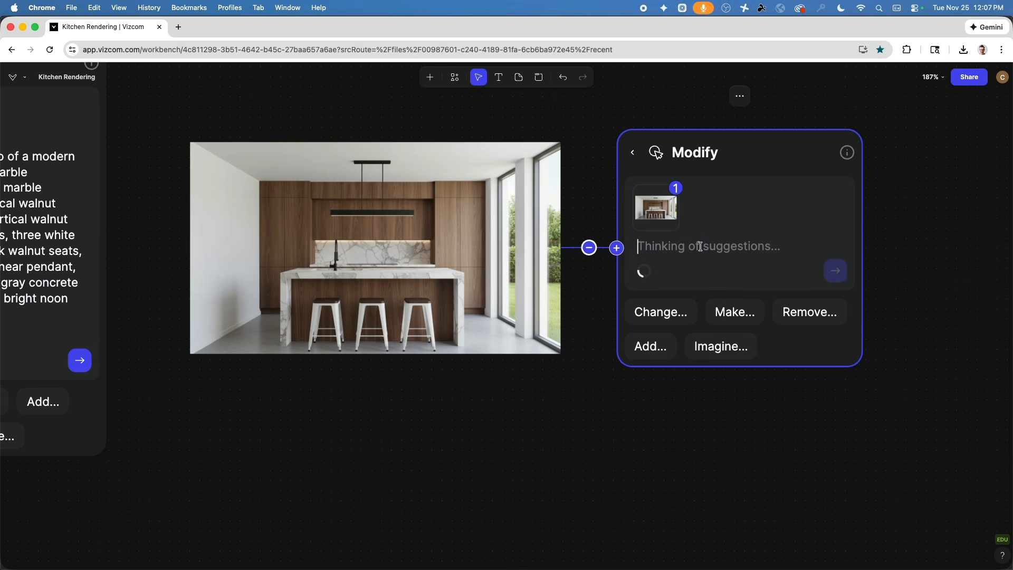
pyautogui.write('chang')
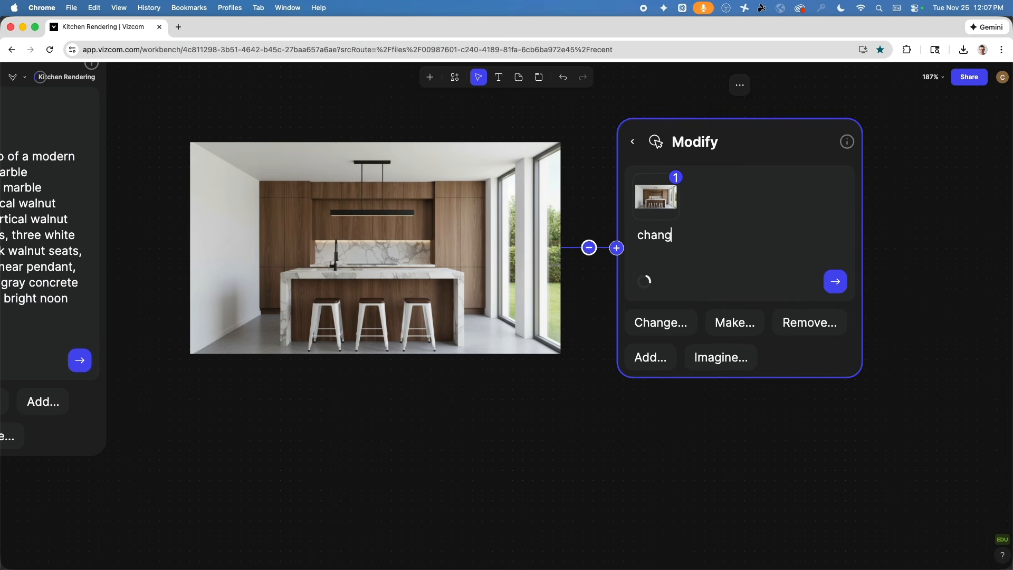
pyautogui.write('e the cabinets to be white')
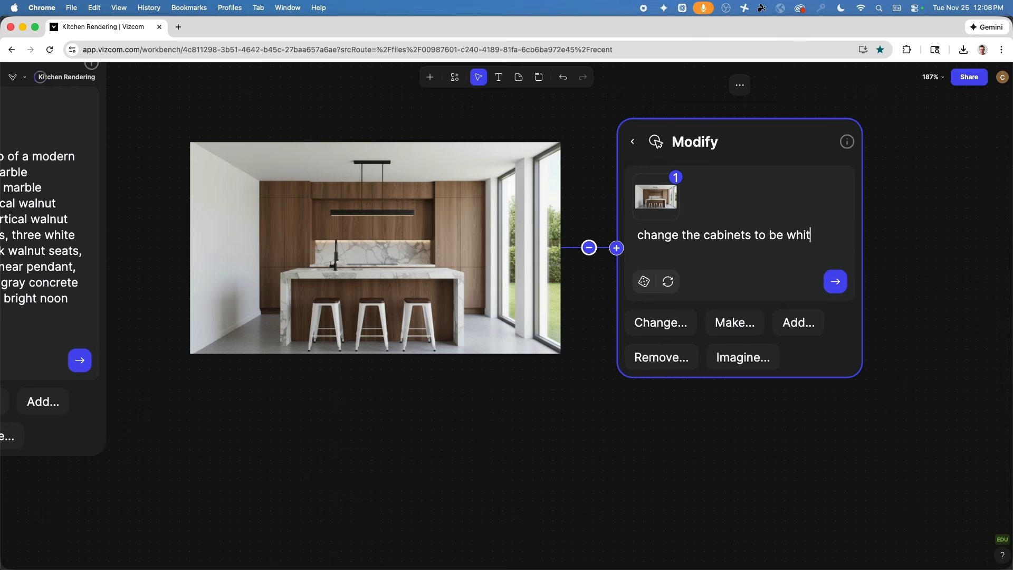
pyautogui.click(836, 284)
# - Examine the generated white-cabinet rendering up close and compare it with the walnut rendering
pyautogui.scroll(-5, 836, 286)
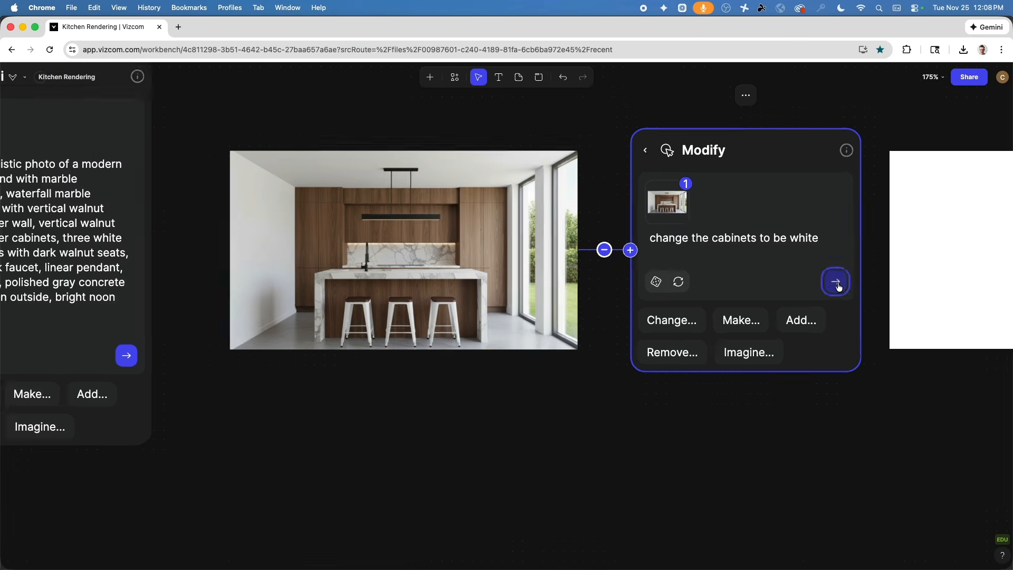
pyautogui.hscroll(6, 836, 286)
pyautogui.scroll(4, 602, 296)
pyautogui.hscroll(-2, 460, 352)
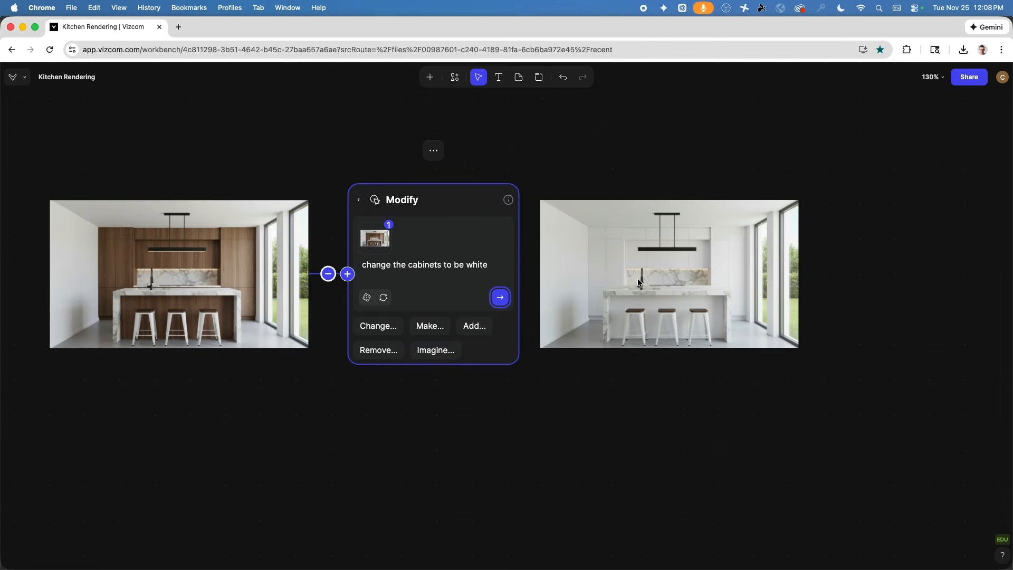
pyautogui.scroll(10, 701, 287)
pyautogui.scroll(-12, 701, 287)
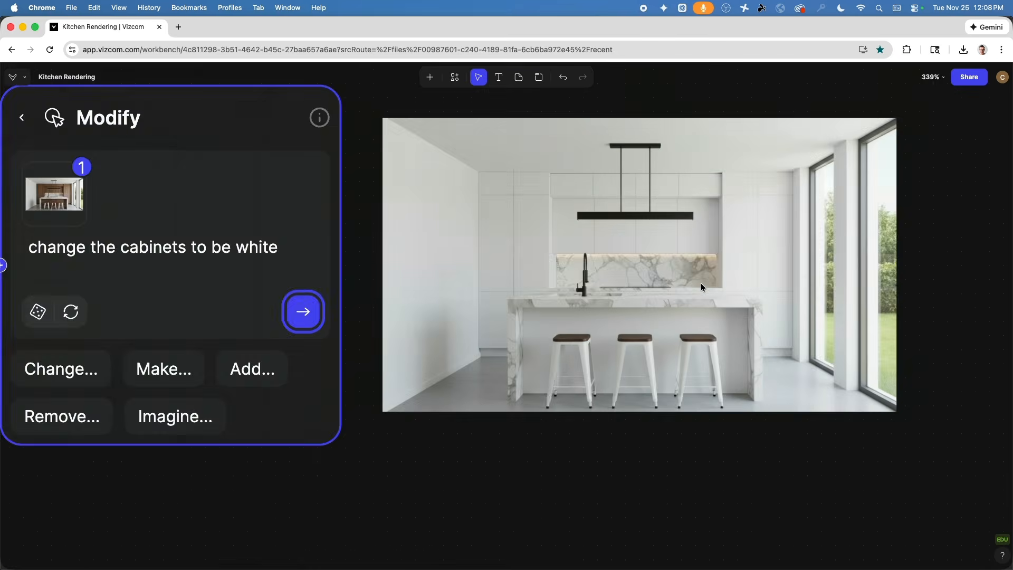
pyautogui.scroll(10, 803, 266)
pyautogui.scroll(-5, 803, 266)
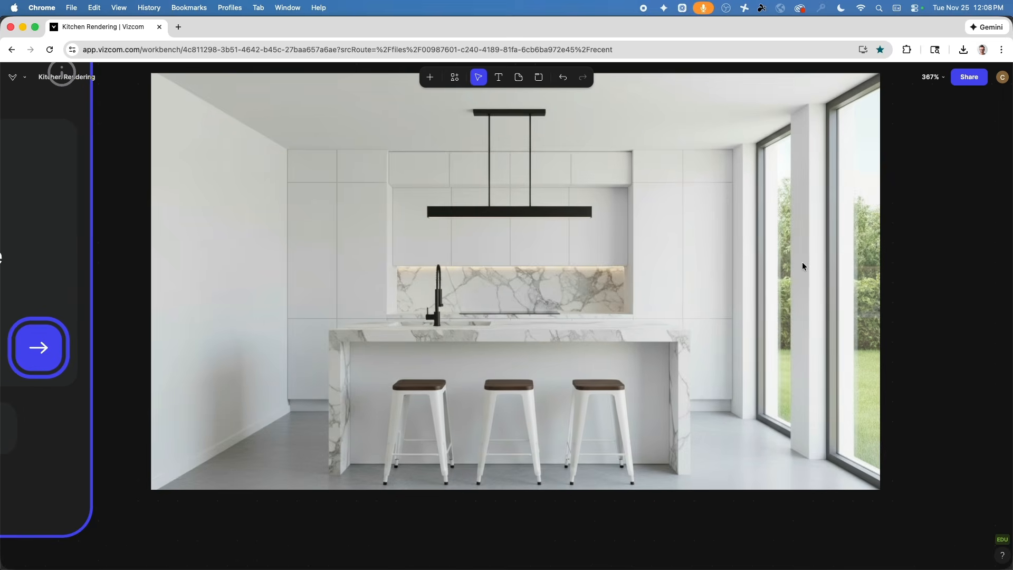
pyautogui.scroll(-1, 802, 266)
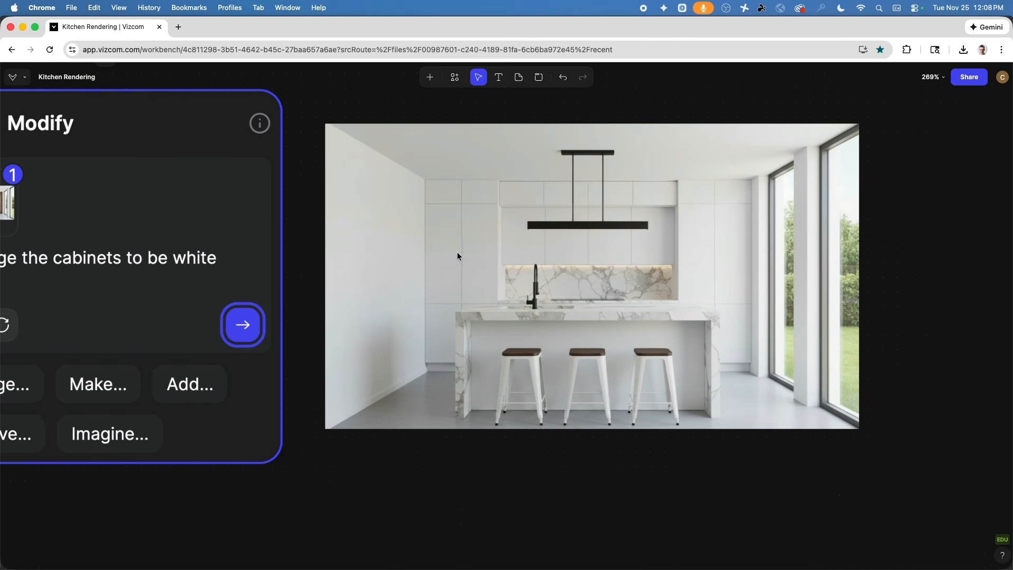
pyautogui.scroll(-7, 584, 261)
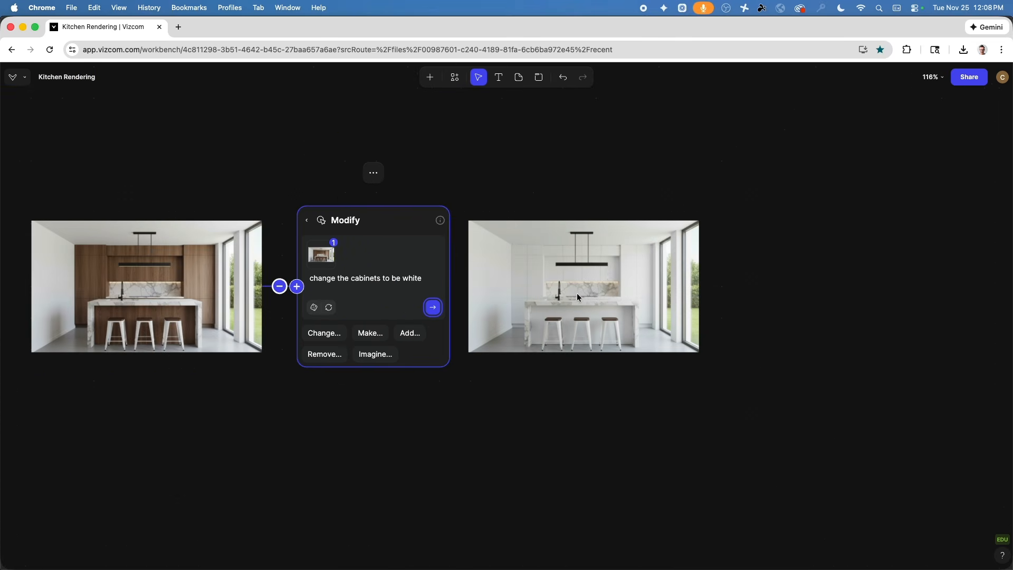
pyautogui.moveTo(608, 271)
pyautogui.mouseDown()
pyautogui.moveTo(429, 264)
pyautogui.moveTo(617, 255)
pyautogui.mouseUp()
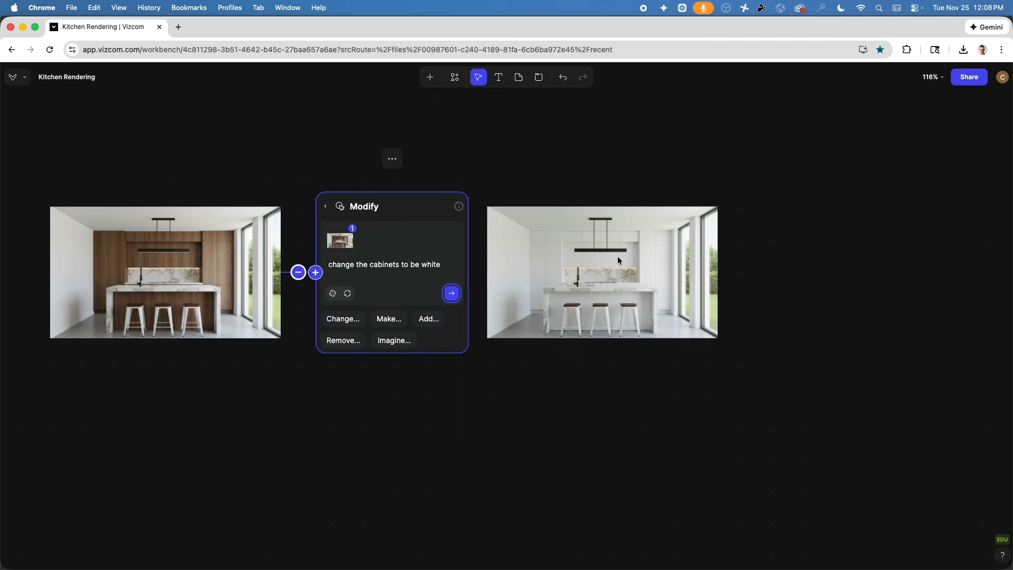
# - Download the white-cabinet rendering and the walnut rendering it was made from
pyautogui.click(617, 255)
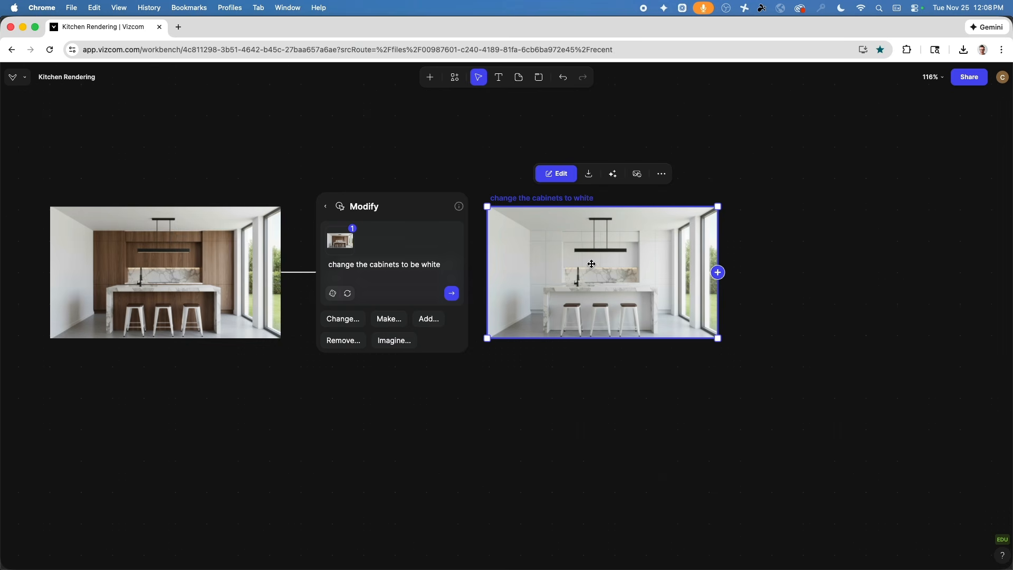
pyautogui.scroll(10, 591, 264)
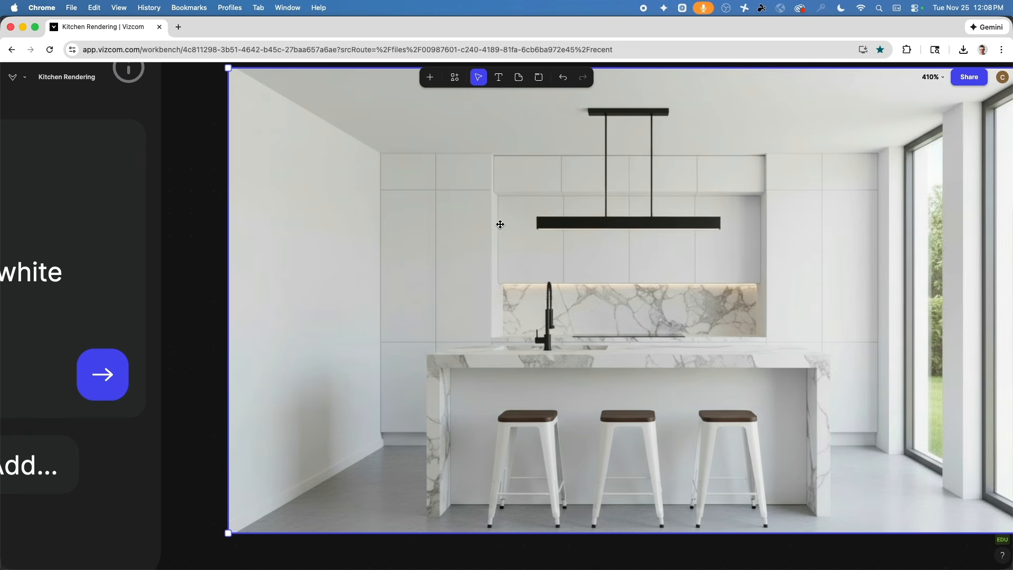
pyautogui.scroll(-10, 554, 216)
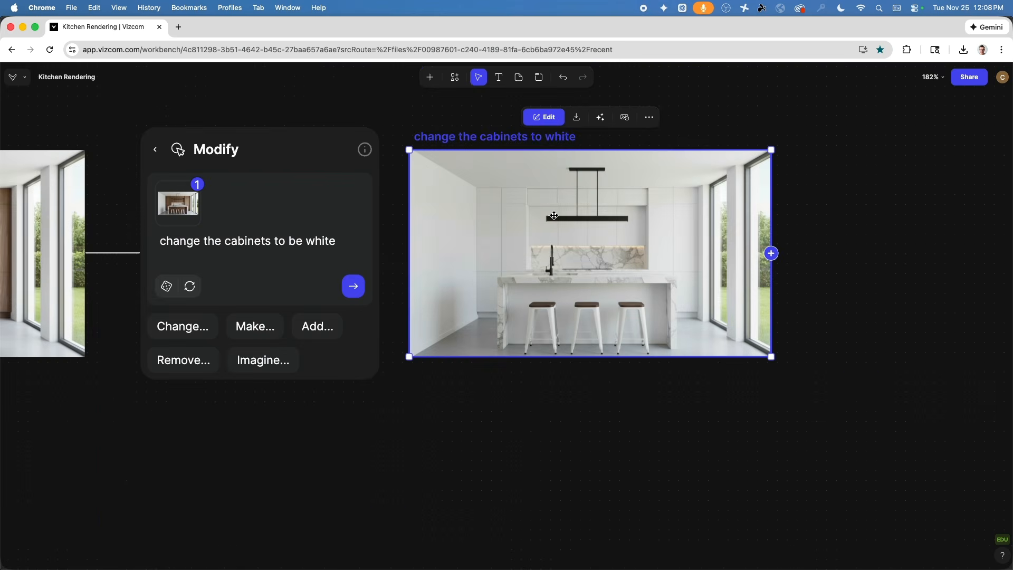
pyautogui.hscroll(-5, 661, 211)
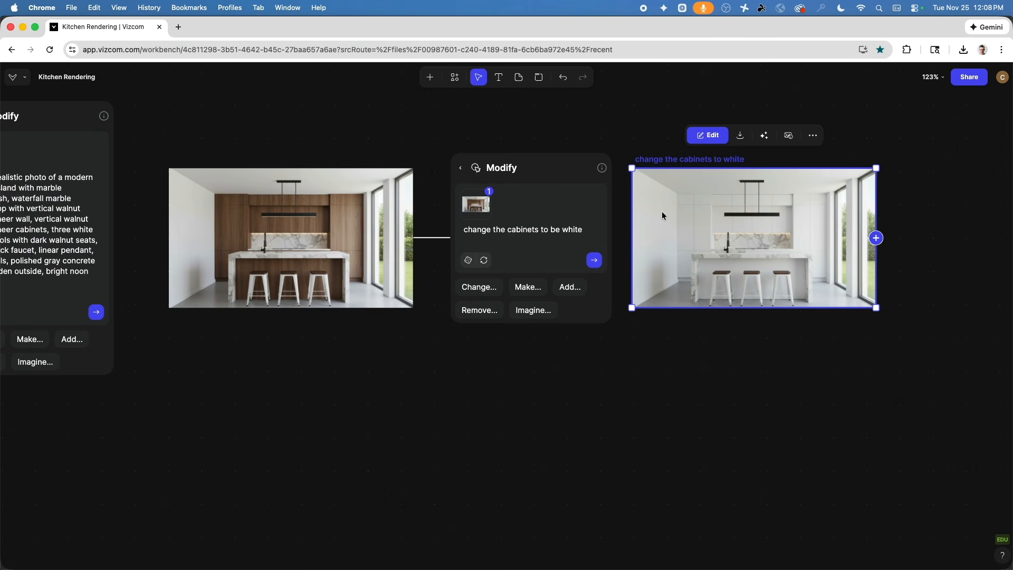
pyautogui.click(741, 136)
pyautogui.click(368, 221)
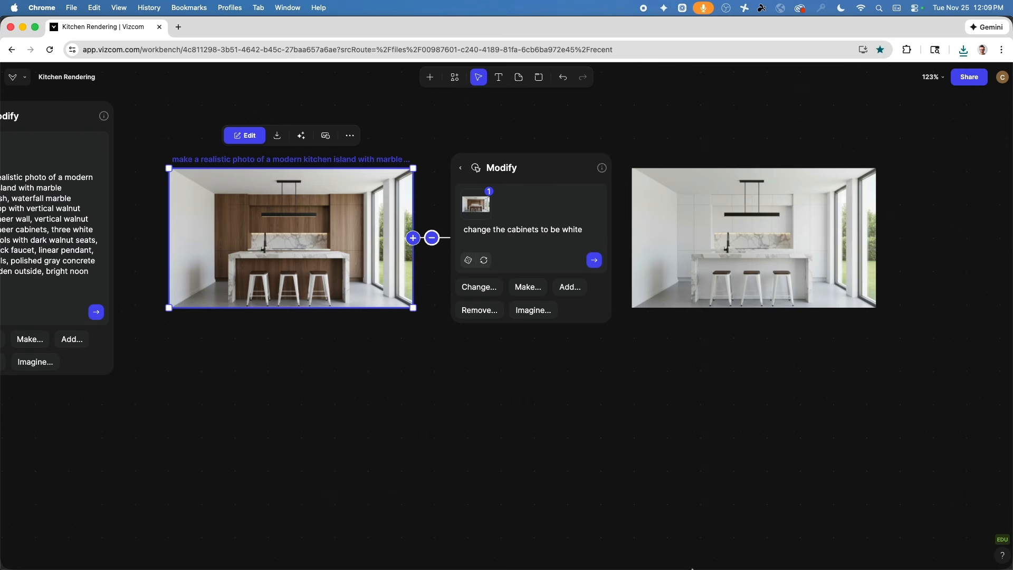
# - Switch to Affinity and close the 1.png document without saving it
pyautogui.click(588, 553)
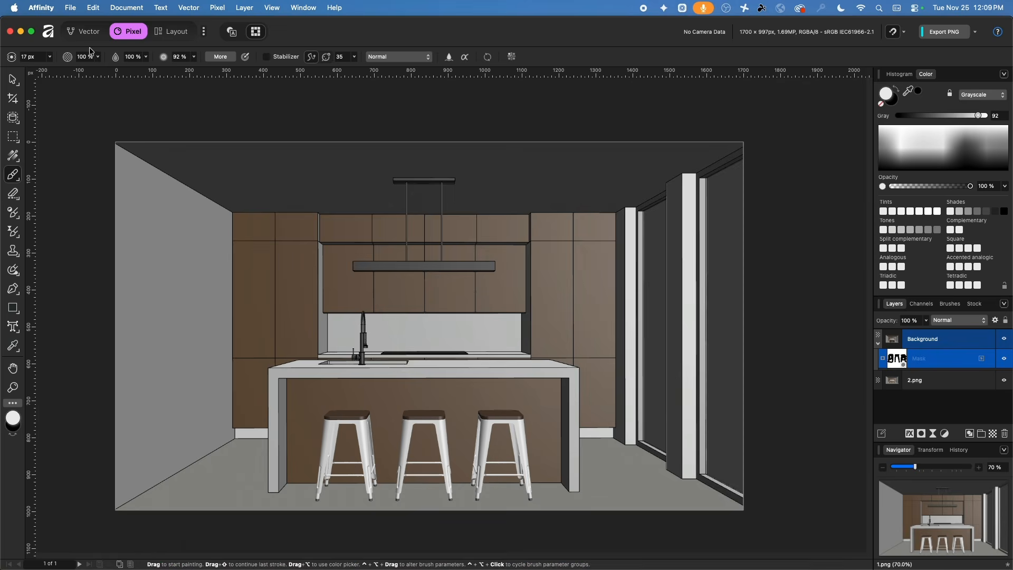
pyautogui.press('super+w')
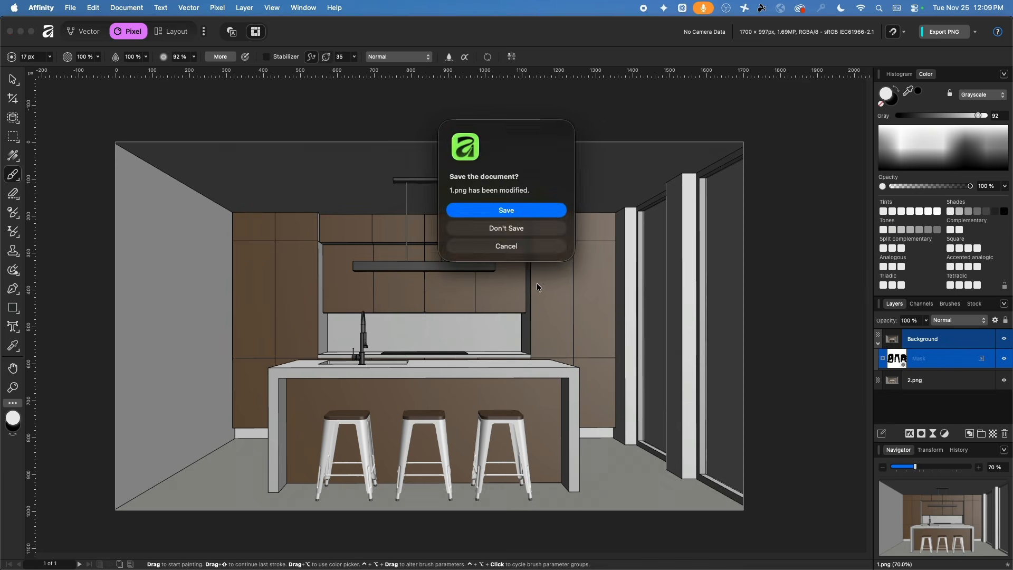
pyautogui.click(501, 229)
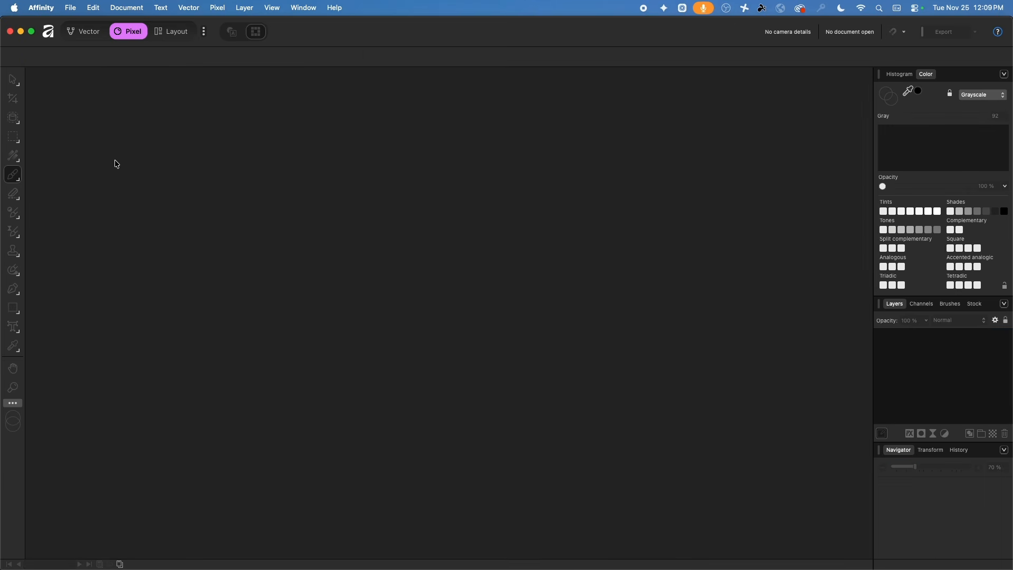
# - Start opening a file from the Downloads folder and preview the downloaded walnut kitchen rendering
pyautogui.click(70, 8)
pyautogui.click(97, 96)
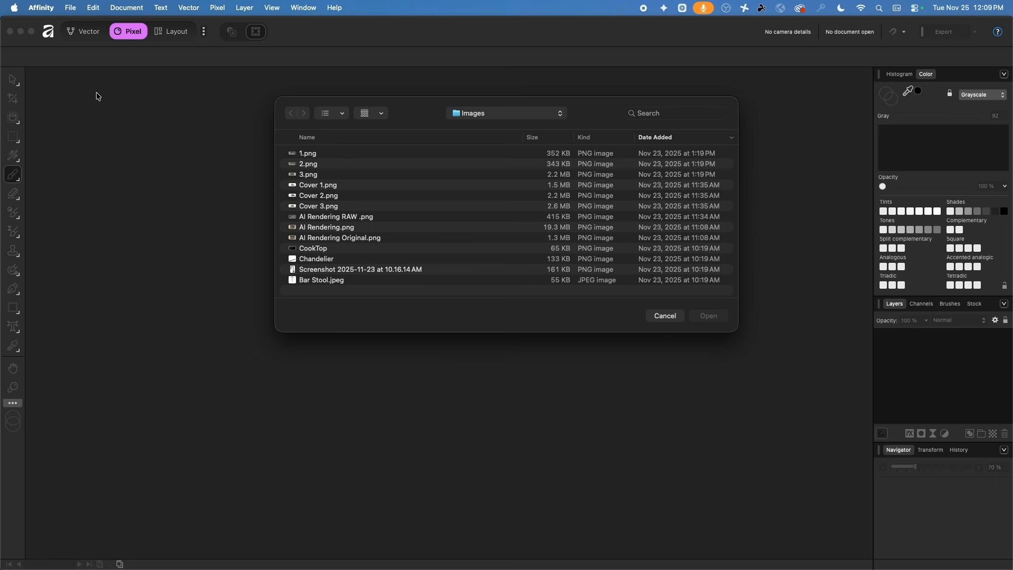
pyautogui.click(510, 121)
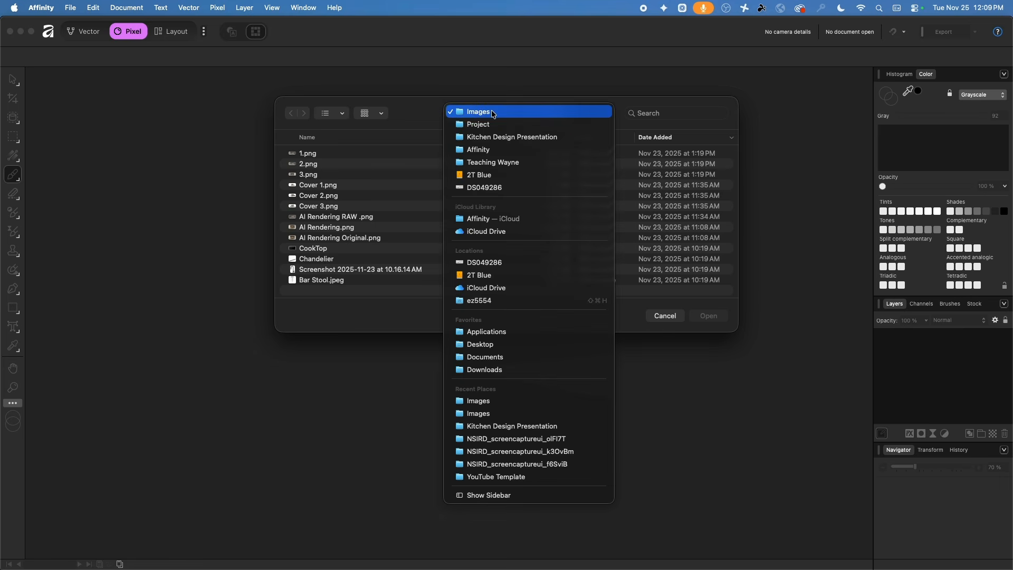
pyautogui.click(518, 368)
pyautogui.click(350, 154)
pyautogui.press('space')
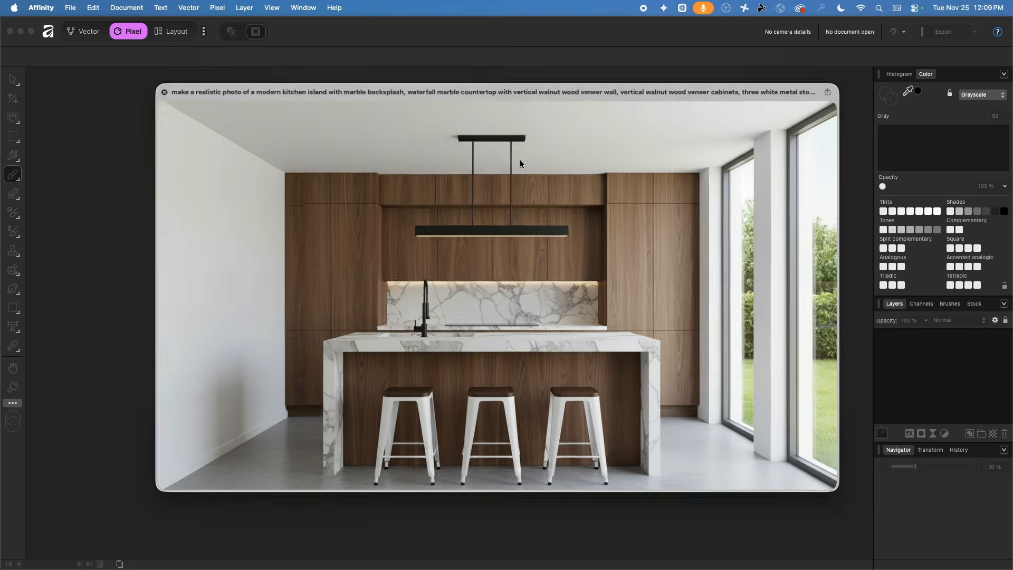
# - Compare the previews of the downloaded renderings and open the "make a realistic photo…" walnut kitchen PNG
pyautogui.press('Down')
pyautogui.press('Up')
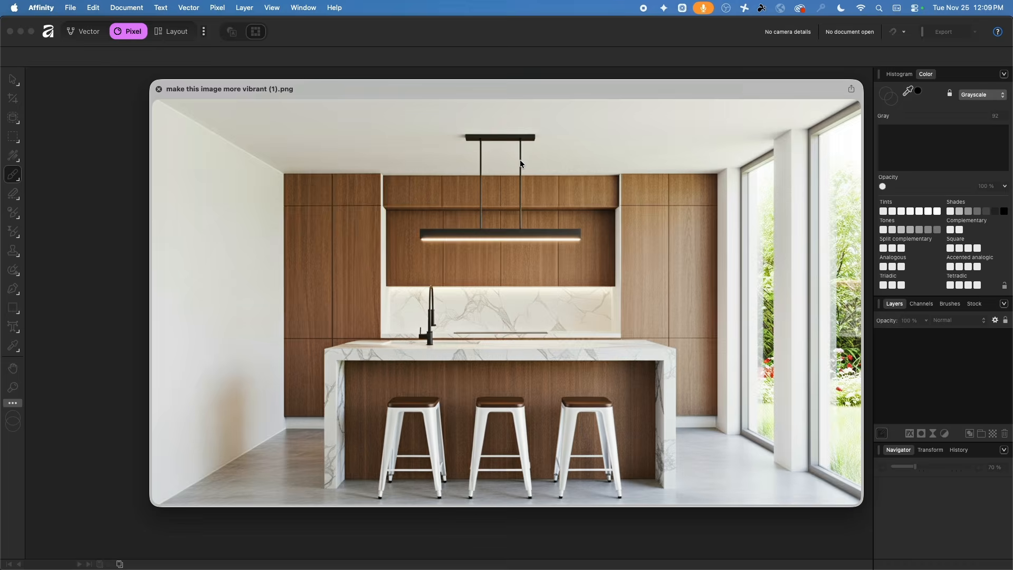
pyautogui.press('Down')
pyautogui.press('Up')
pyautogui.press('Down')
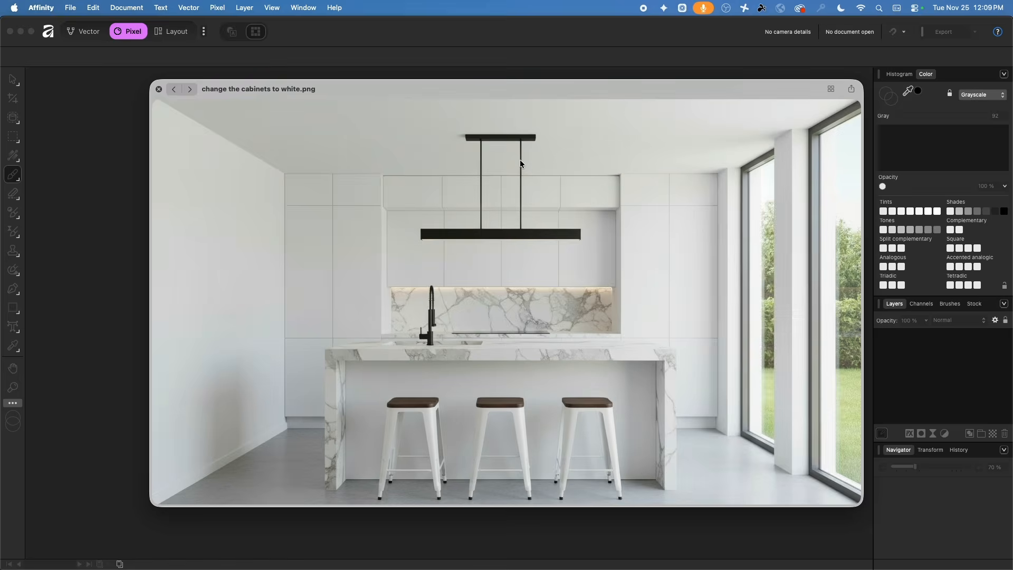
pyautogui.press('Up')
pyautogui.press('space')
pyautogui.press('Return')
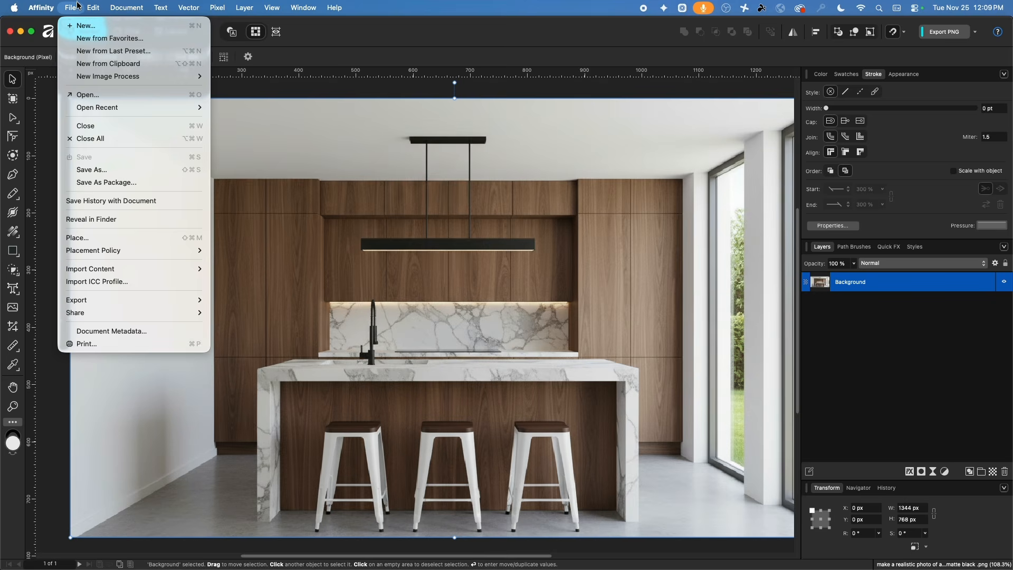
# - Place "change the cabinets to white.png" in the document and align it exactly over the walnut rendering
pyautogui.click(100, 238)
pyautogui.click(352, 243)
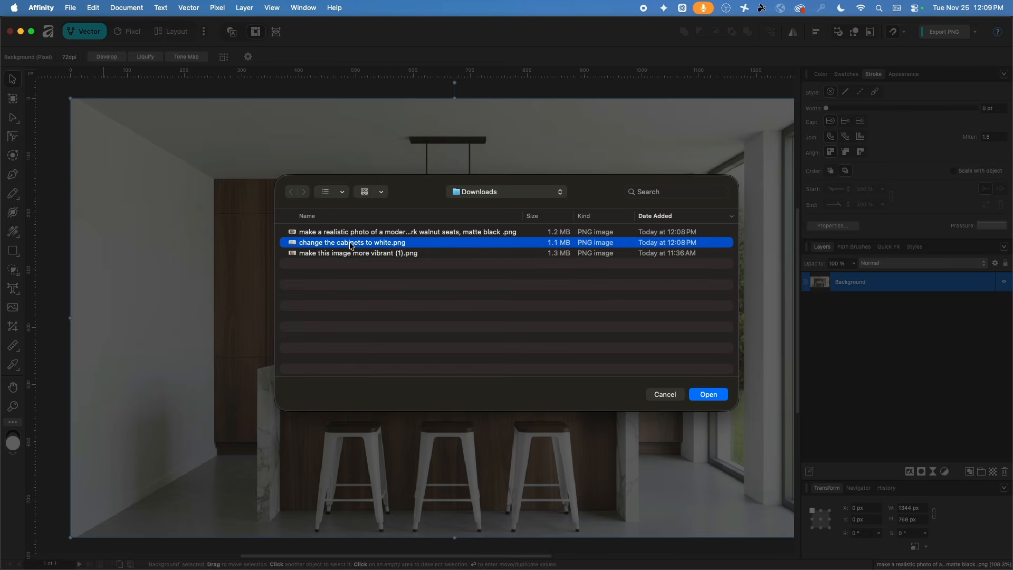
pyautogui.doubleClick(350, 243)
pyautogui.click(345, 258)
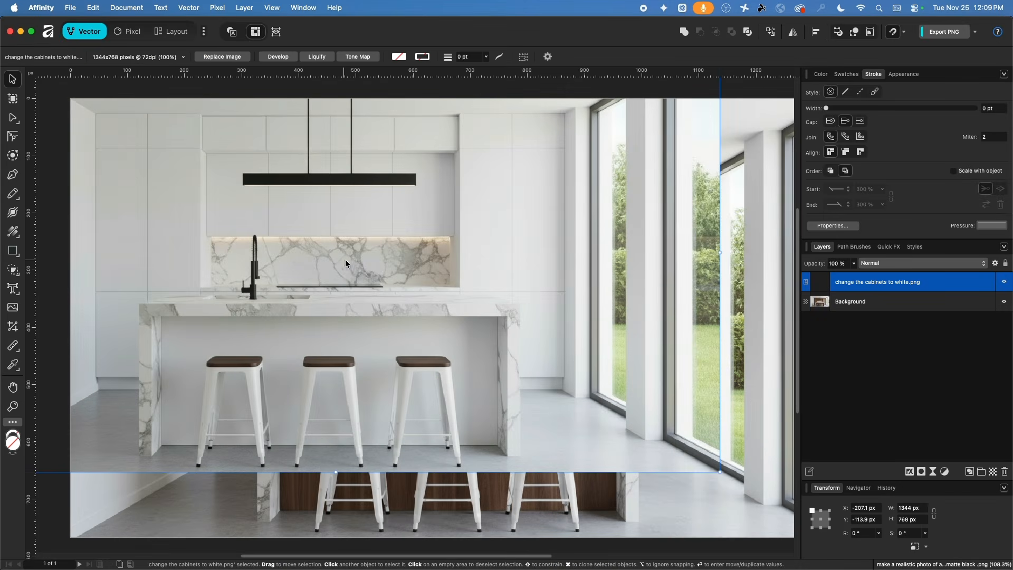
pyautogui.moveTo(302, 157); pyautogui.dragTo(356, 149)
# - Set the document resolution to 300 DPI in Document Setup
pyautogui.click(249, 97)
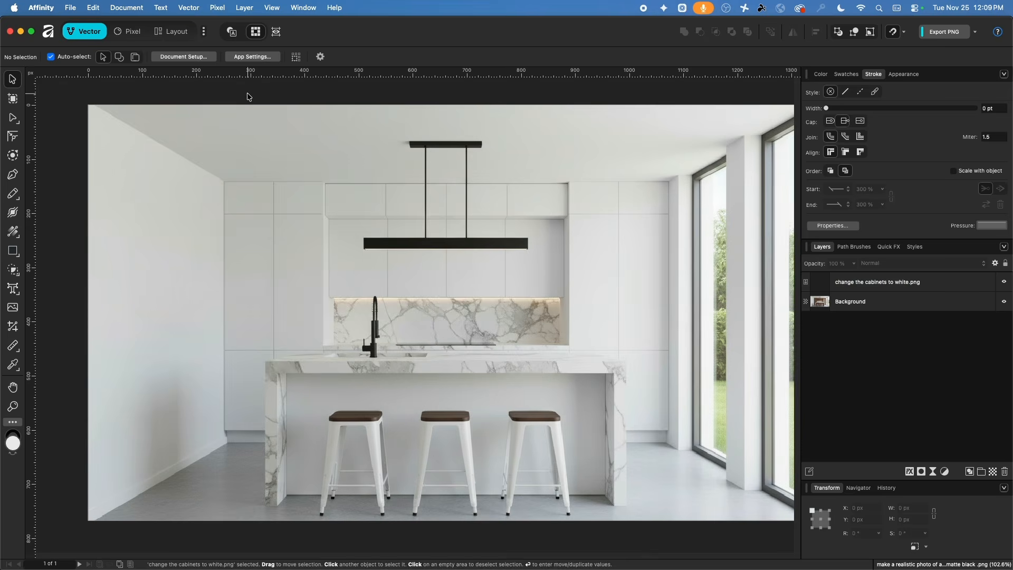
pyautogui.click(180, 57)
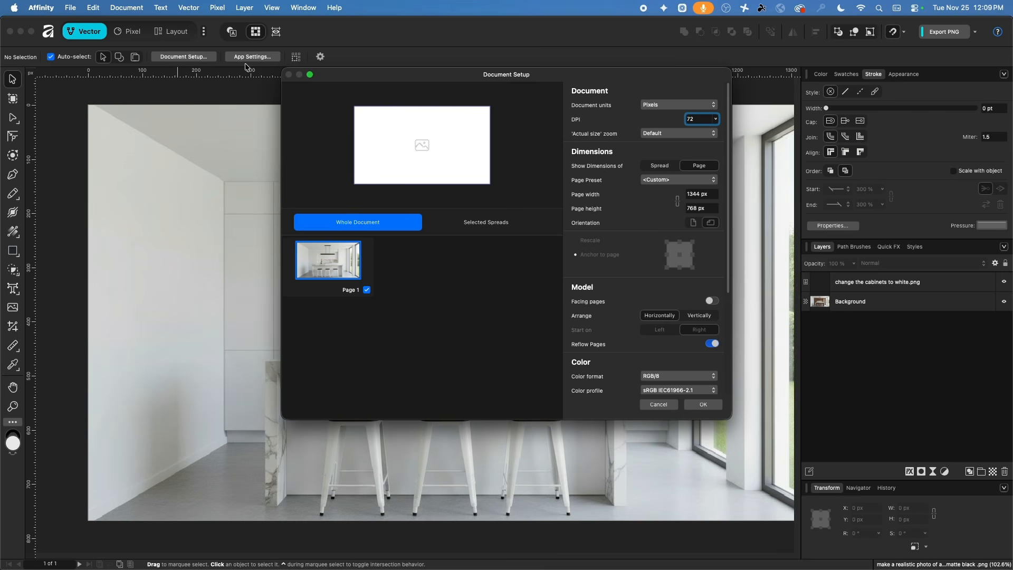
pyautogui.doubleClick(698, 118)
pyautogui.press('Return')
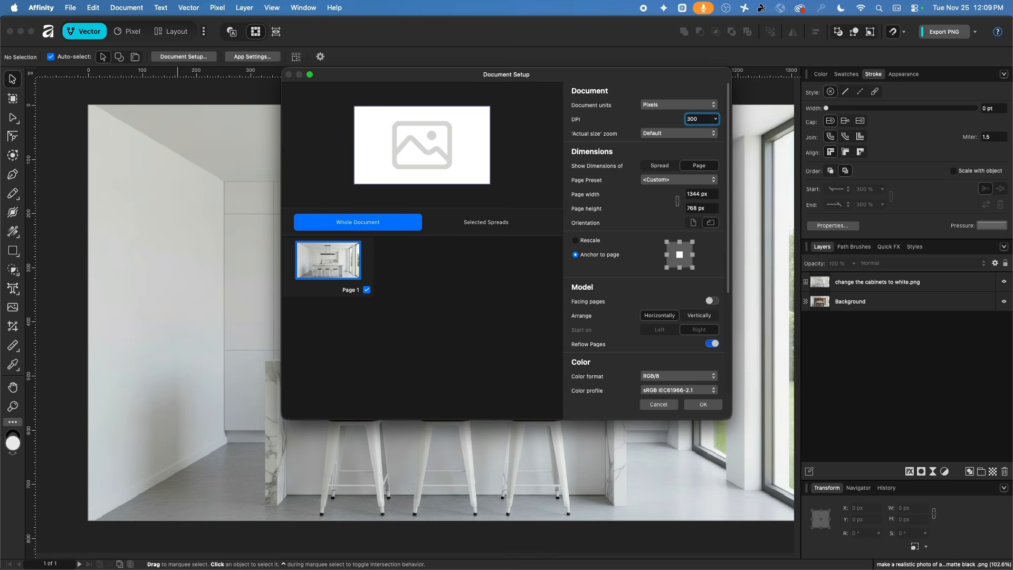
pyautogui.click(704, 404)
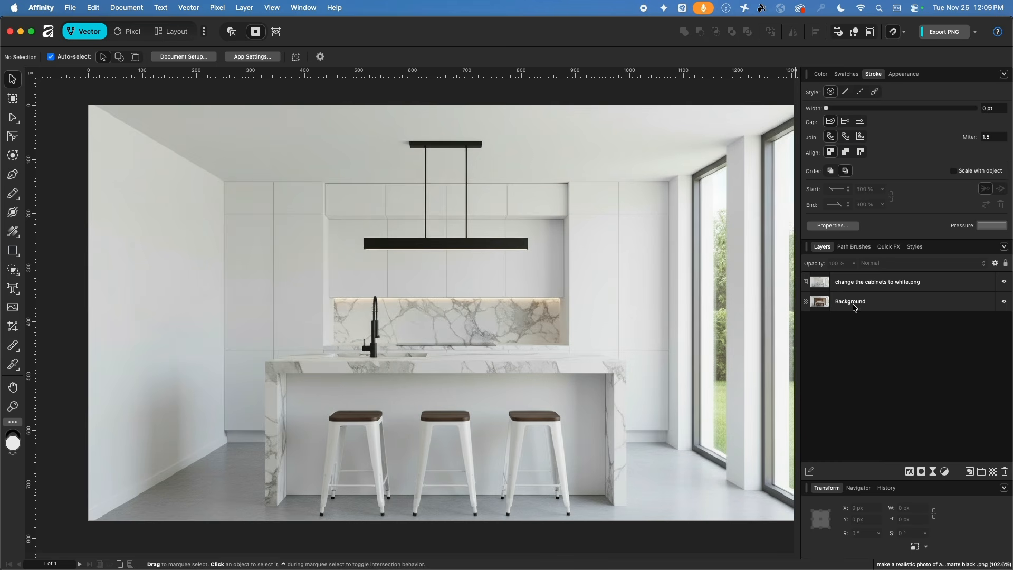
# - Move the walnut Background layer above the white-cabinet image layer
pyautogui.moveTo(848, 303); pyautogui.dragTo(893, 280)
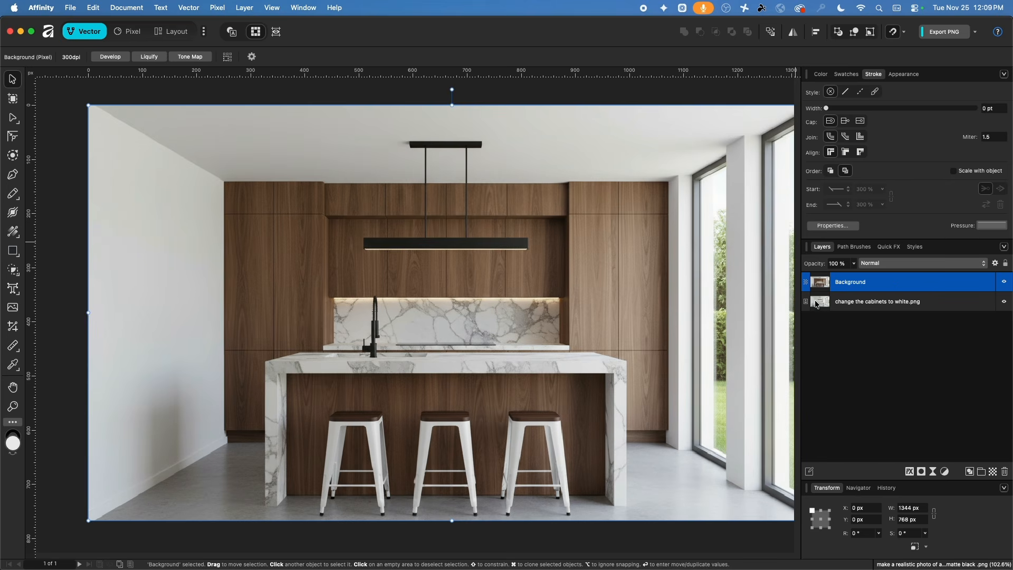
# - Add a mask to the walnut Background layer and mask out the toe kick right of the island with the Rectangular Marquee tool
pyautogui.click(921, 471)
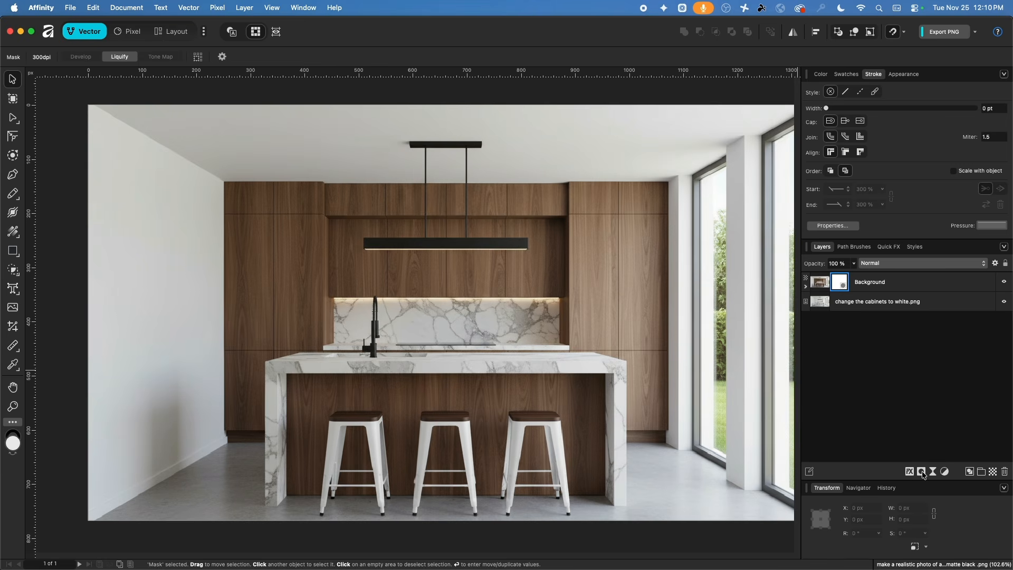
pyautogui.scroll(10, 688, 455)
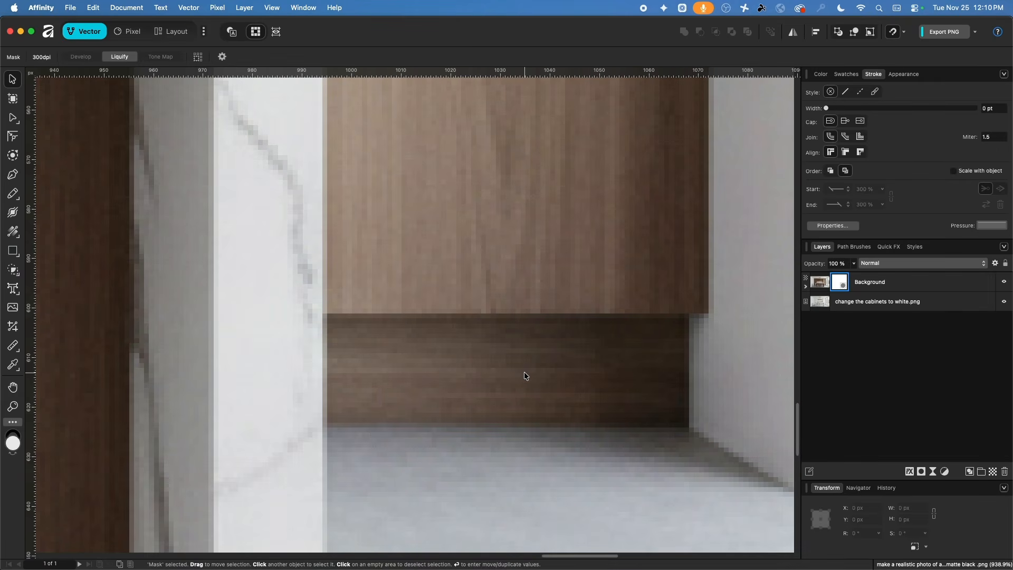
pyautogui.moveTo(524, 372); pyautogui.dragTo(357, 278)
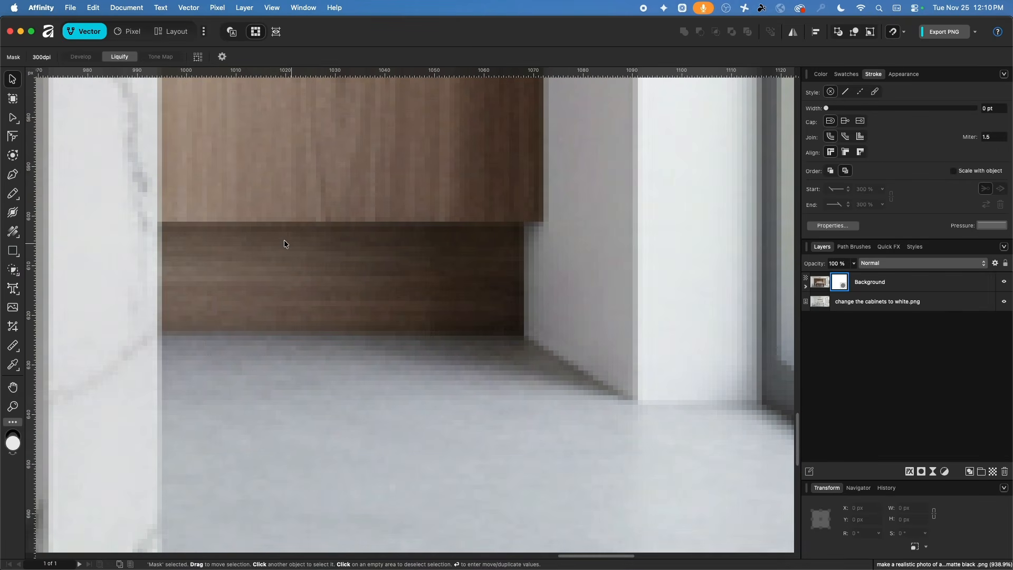
pyautogui.click(129, 32)
pyautogui.click(13, 137)
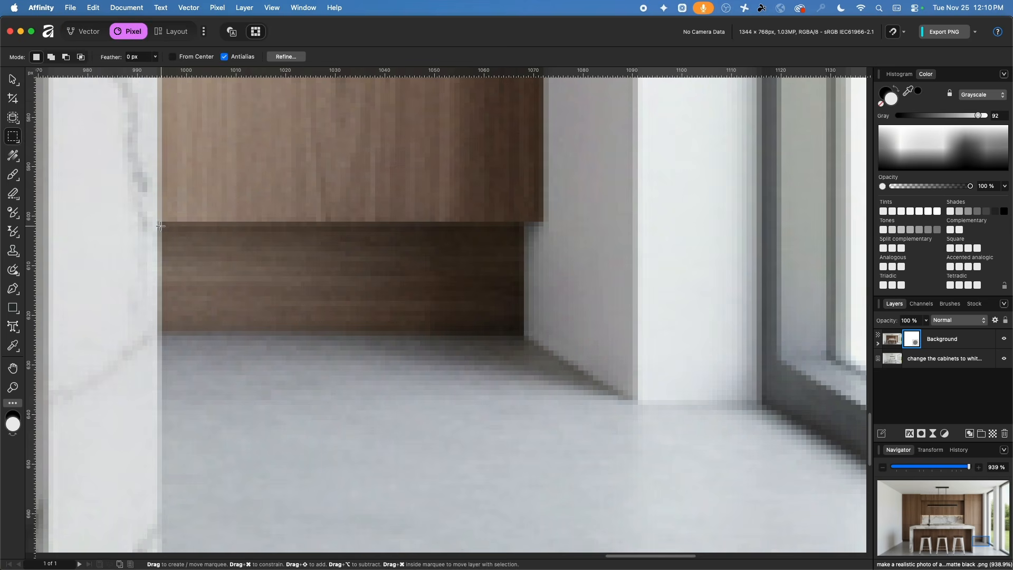
pyautogui.moveTo(157, 223); pyautogui.dragTo(521, 332)
pyautogui.hotkey('alt', 'BackSpace')
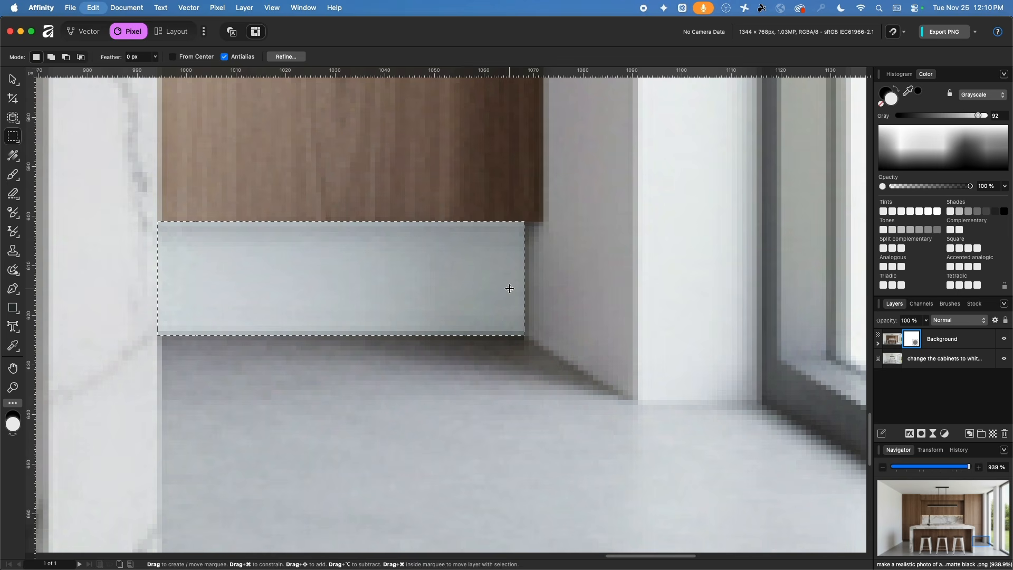
pyautogui.scroll(-6, 509, 288)
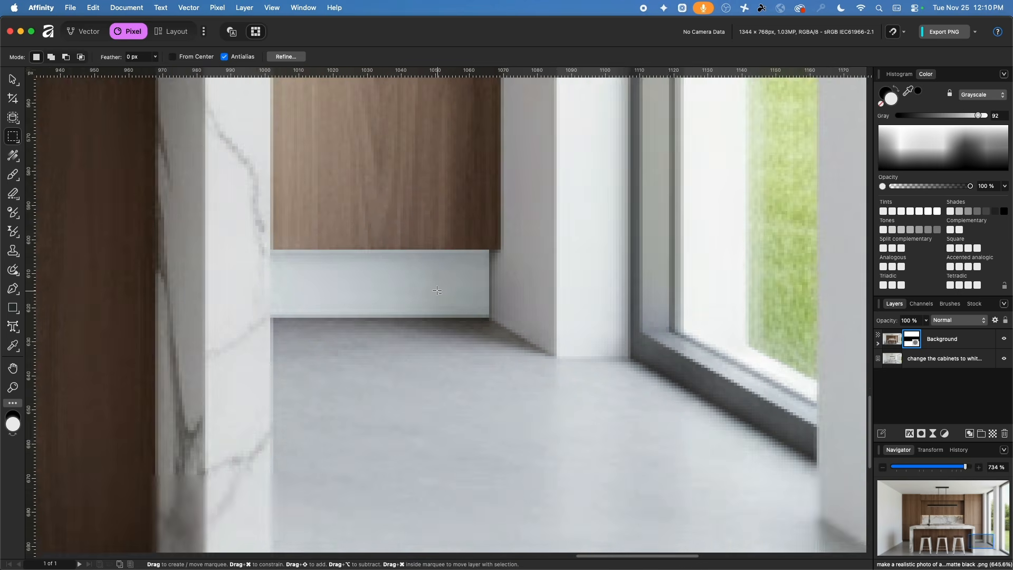
# - Mask out the toe kick left of the island, adding its small stepped notch beside the wall to the rectangular selection
pyautogui.scroll(-6, 437, 289)
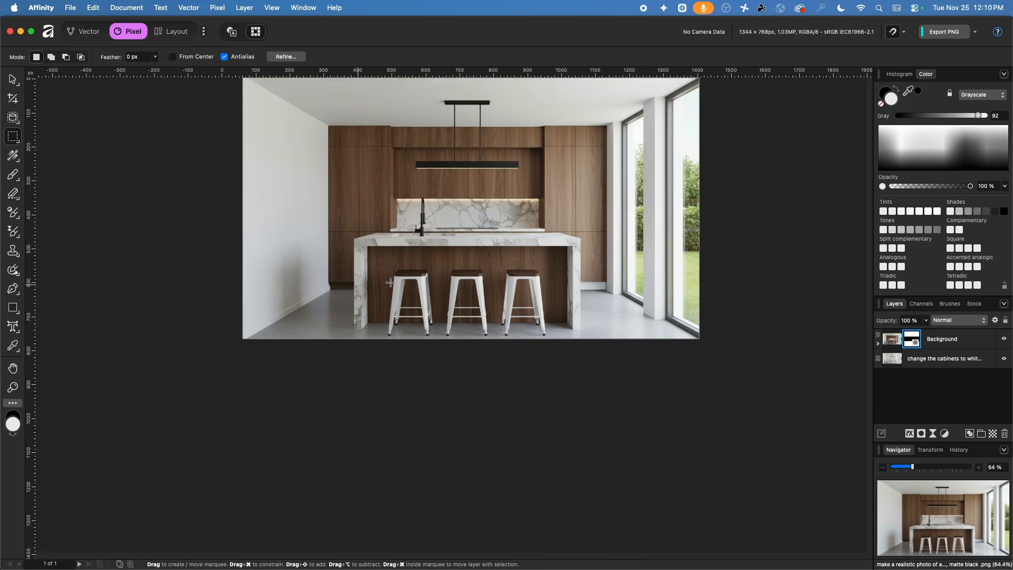
pyautogui.scroll(5, 415, 290)
pyautogui.scroll(6, 416, 290)
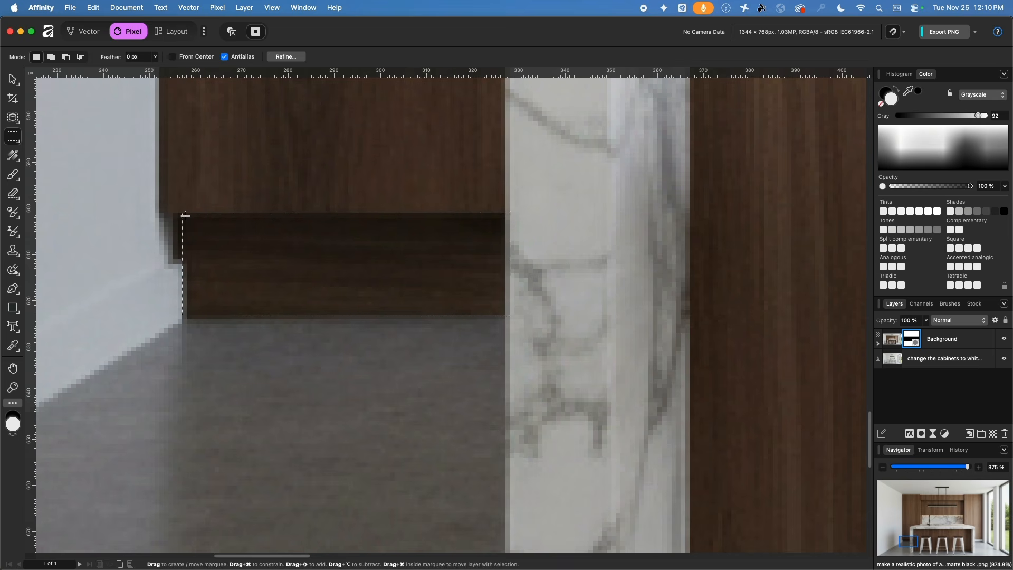
pyautogui.click(51, 57)
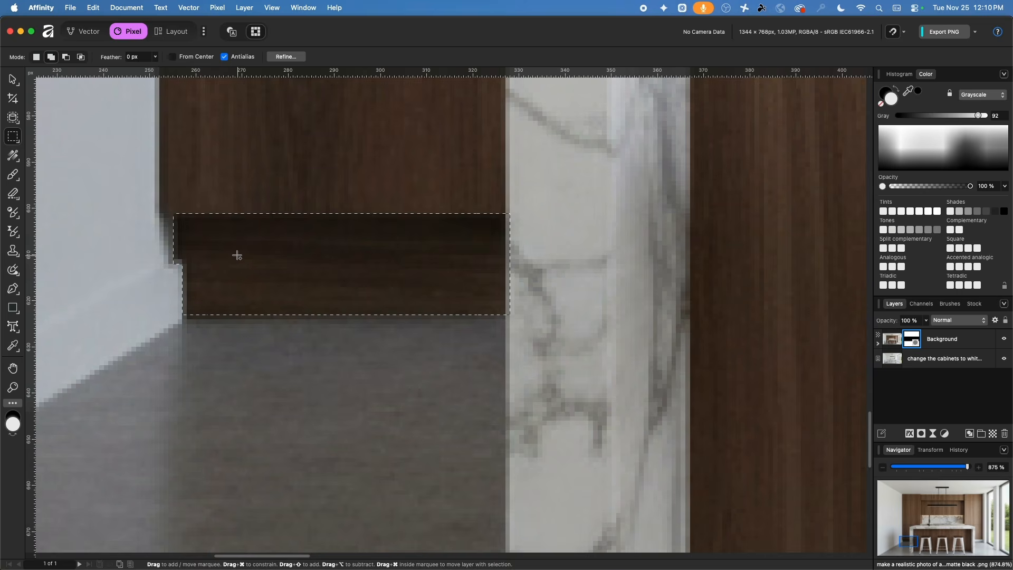
pyautogui.scroll(-10, 261, 336)
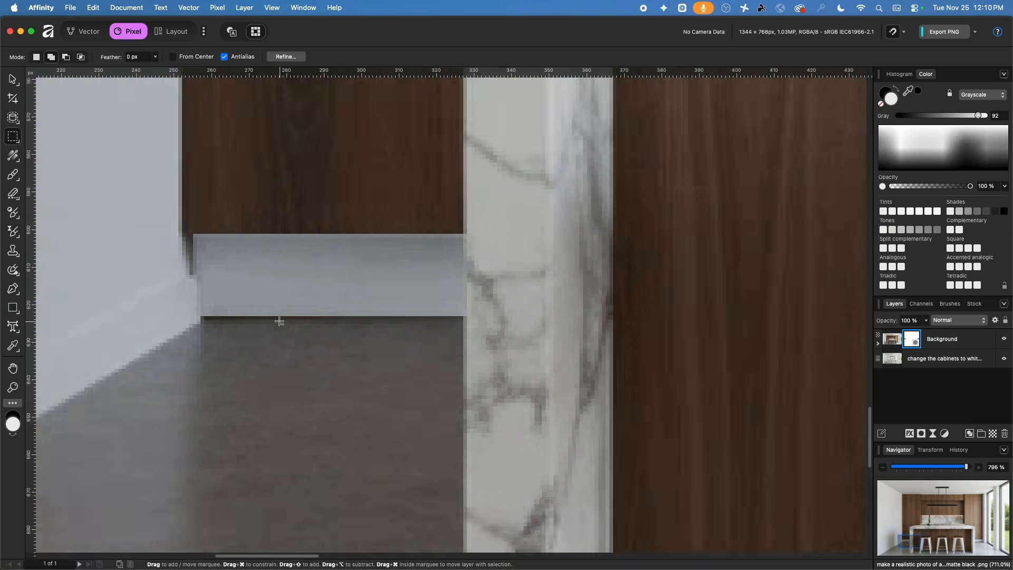
# - Mask out the thin dark strip along the lower edge of the left toe kick and clear the selection
pyautogui.scroll(12, 313, 331)
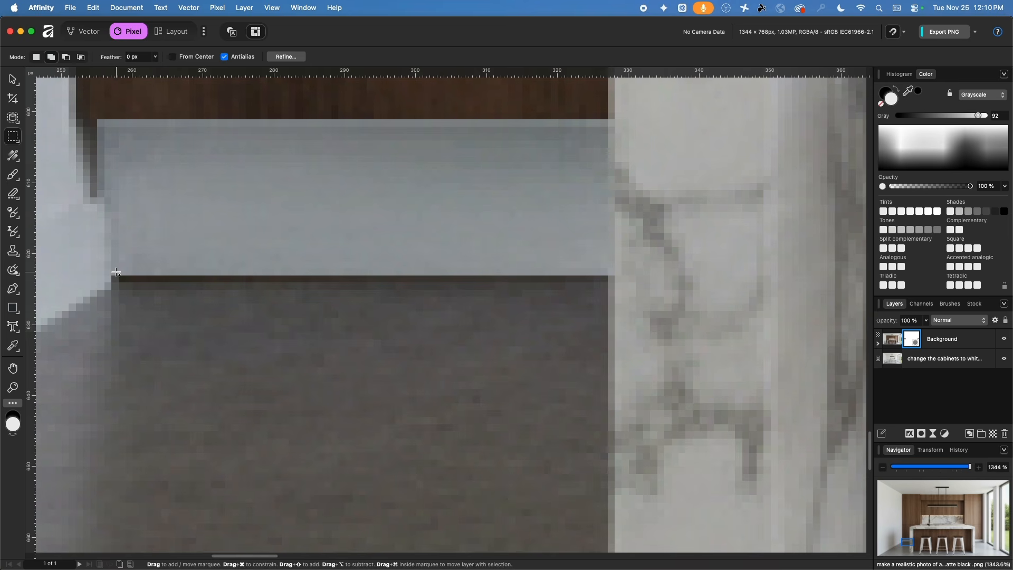
pyautogui.moveTo(519, 269); pyautogui.dragTo(608, 278)
pyautogui.press('Delete')
pyautogui.press('super+d')
pyautogui.scroll(-13, 374, 259)
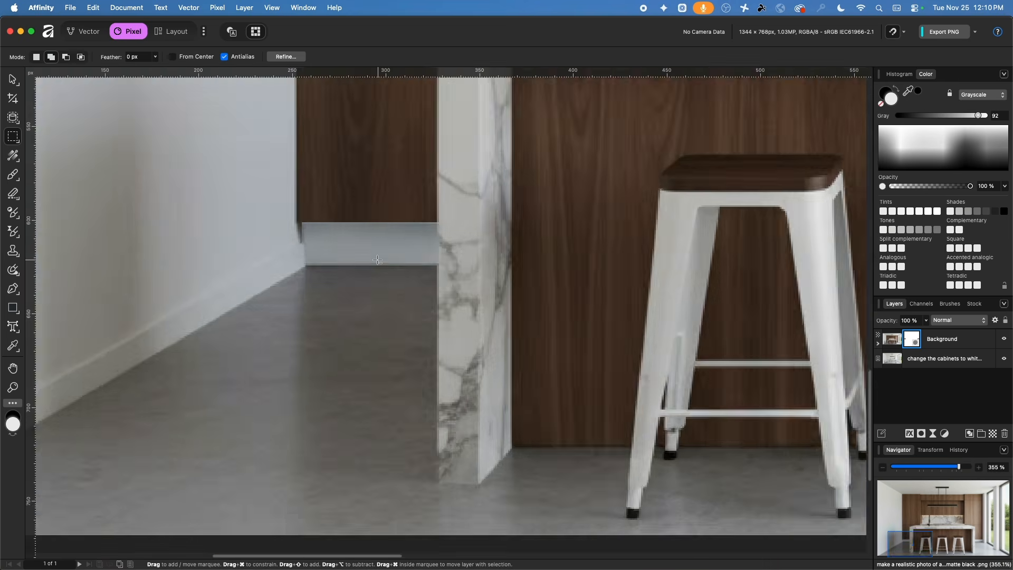
pyautogui.scroll(10, 452, 162)
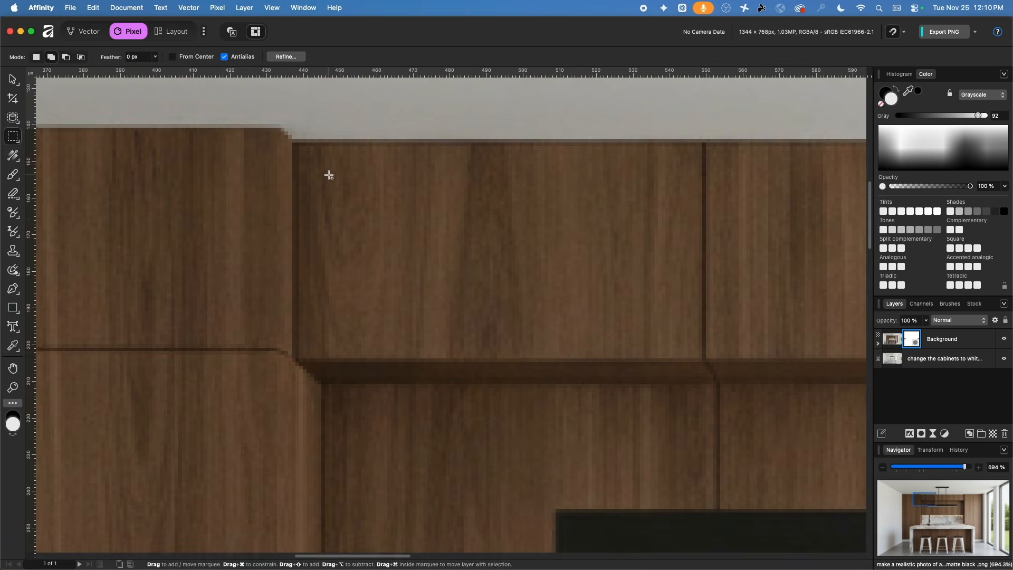
pyautogui.moveTo(329, 174); pyautogui.dragTo(333, 181)
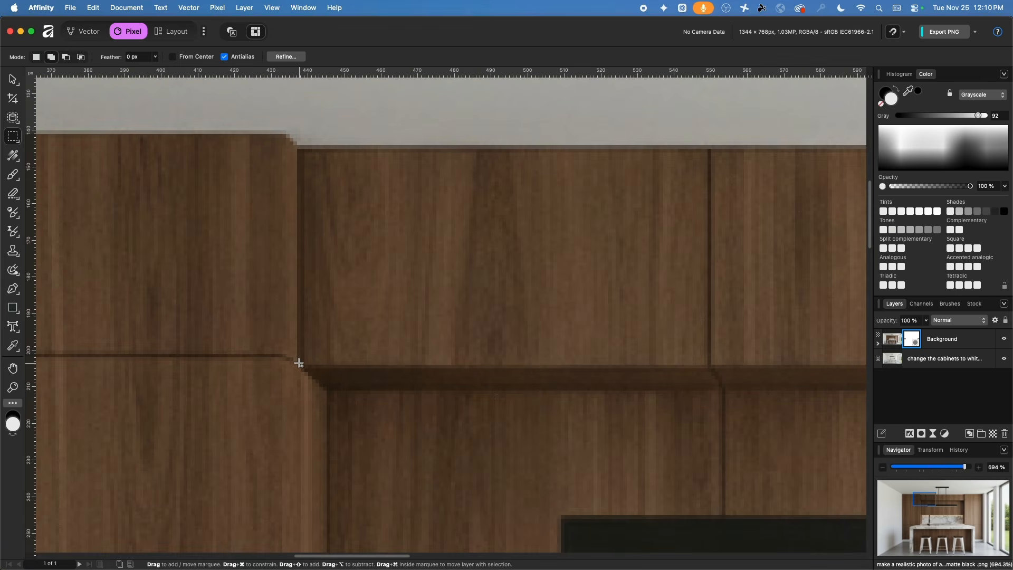
pyautogui.scroll(-4, 298, 217)
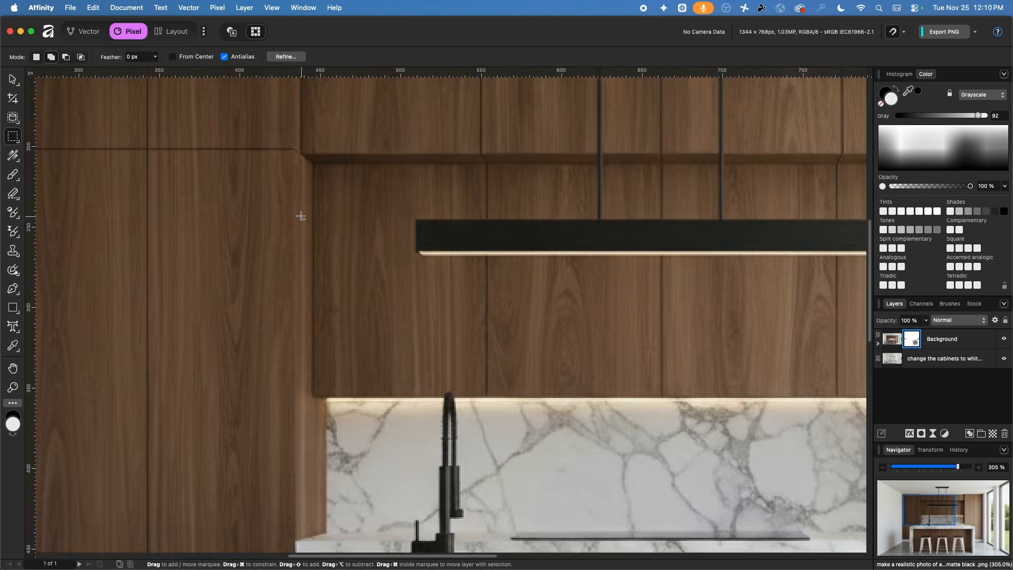
pyautogui.scroll(2, 228, 333)
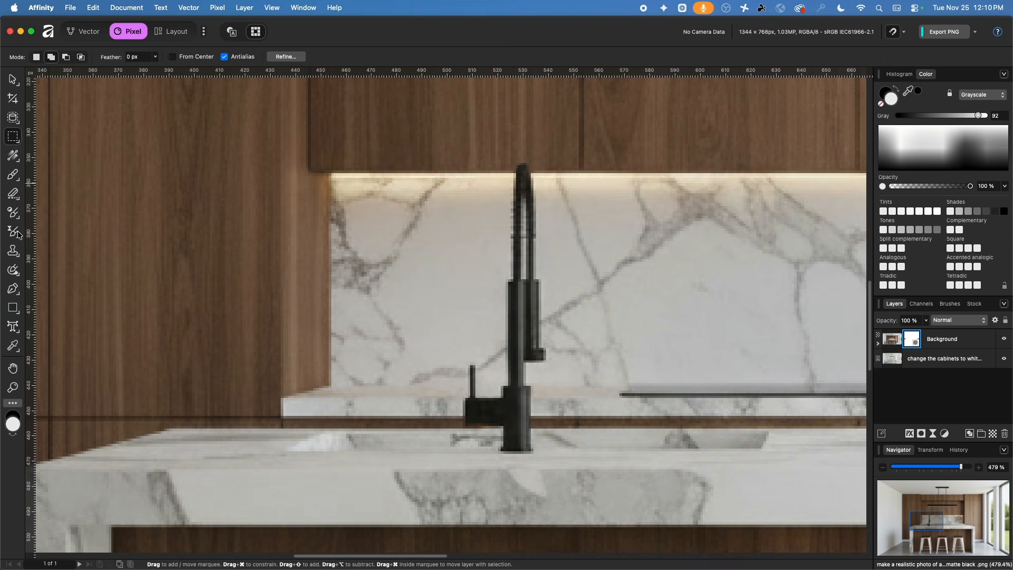
pyautogui.click(15, 198)
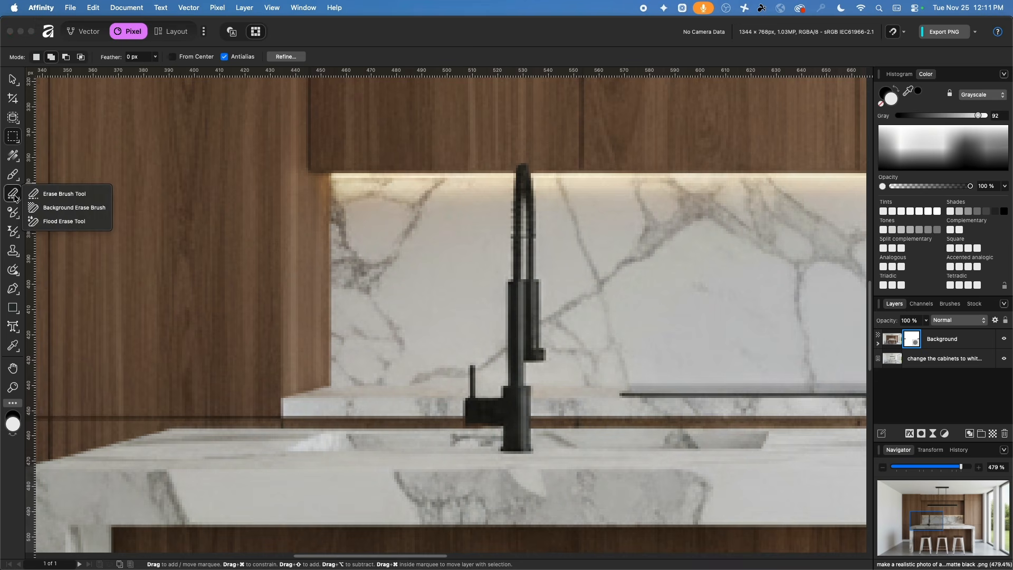
pyautogui.click(61, 194)
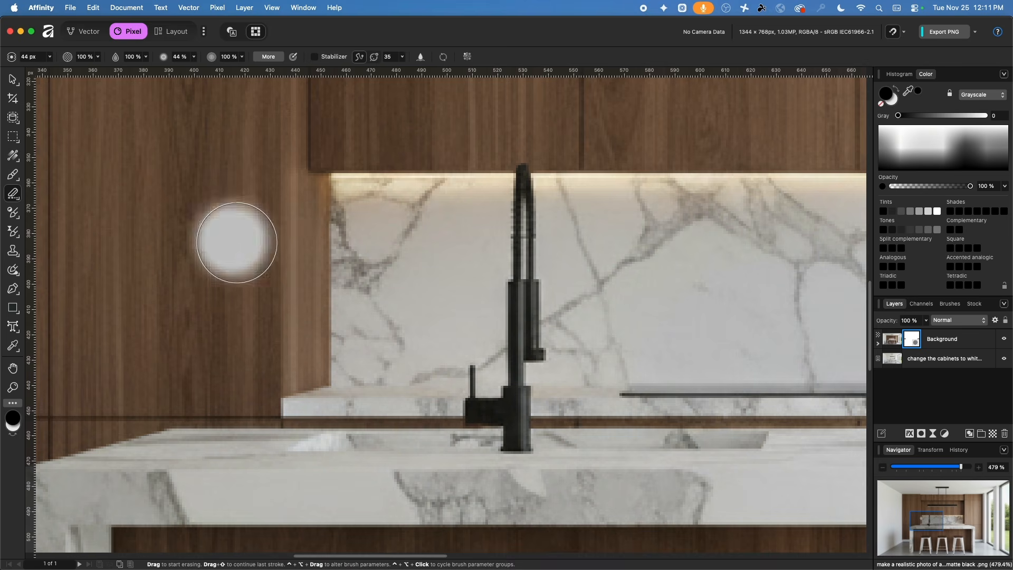
pyautogui.click(14, 178)
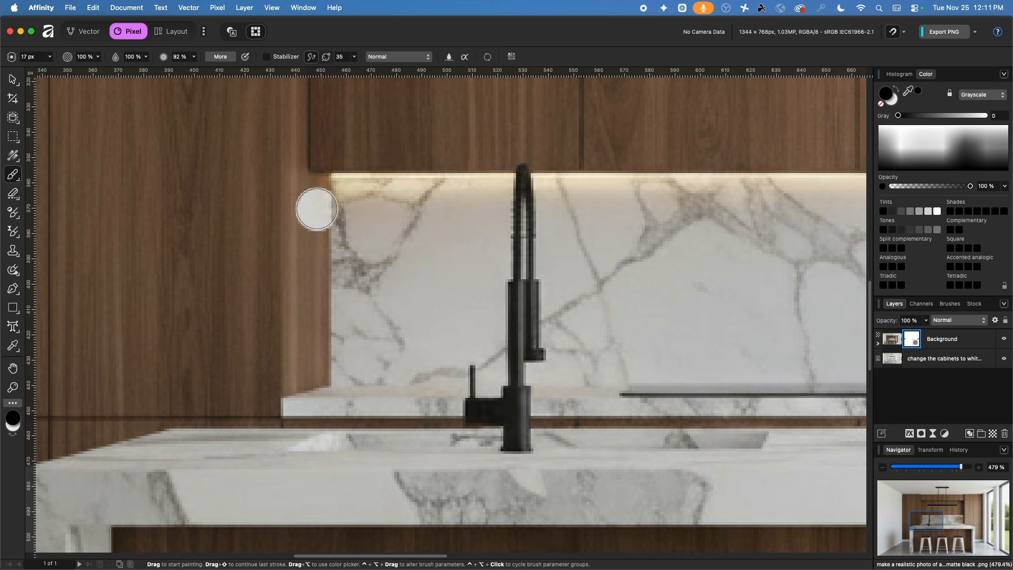
pyautogui.moveTo(319, 194); pyautogui.dragTo(320, 369)
pyautogui.press('super+z')
pyautogui.moveTo(322, 193)
pyautogui.mouseDown()
pyautogui.moveTo(317, 369)
pyautogui.moveTo(299, 373)
pyautogui.moveTo(305, 180)
pyautogui.moveTo(306, 219)
pyautogui.mouseUp()
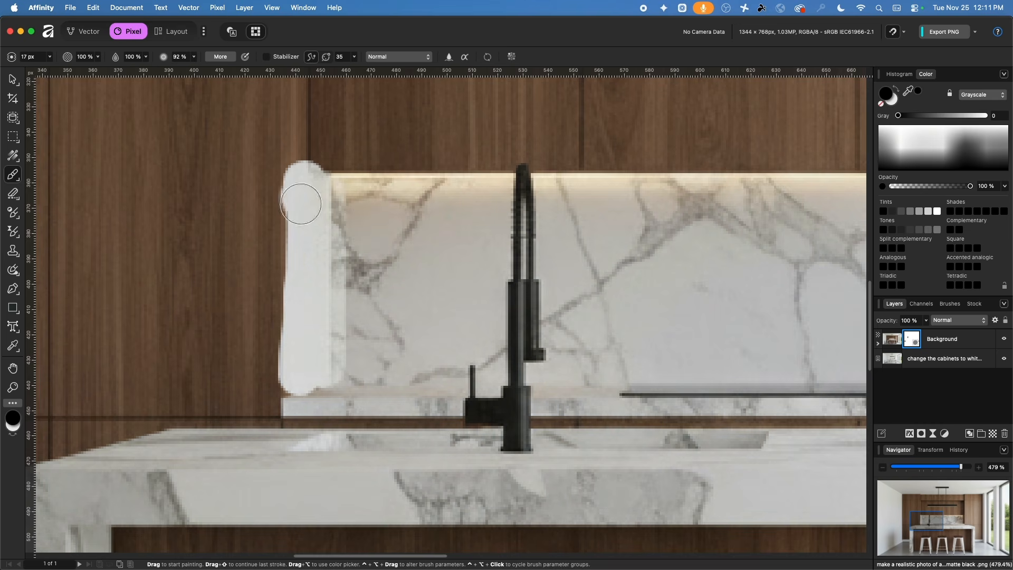
pyautogui.press('super+z')
pyautogui.press('super+z')
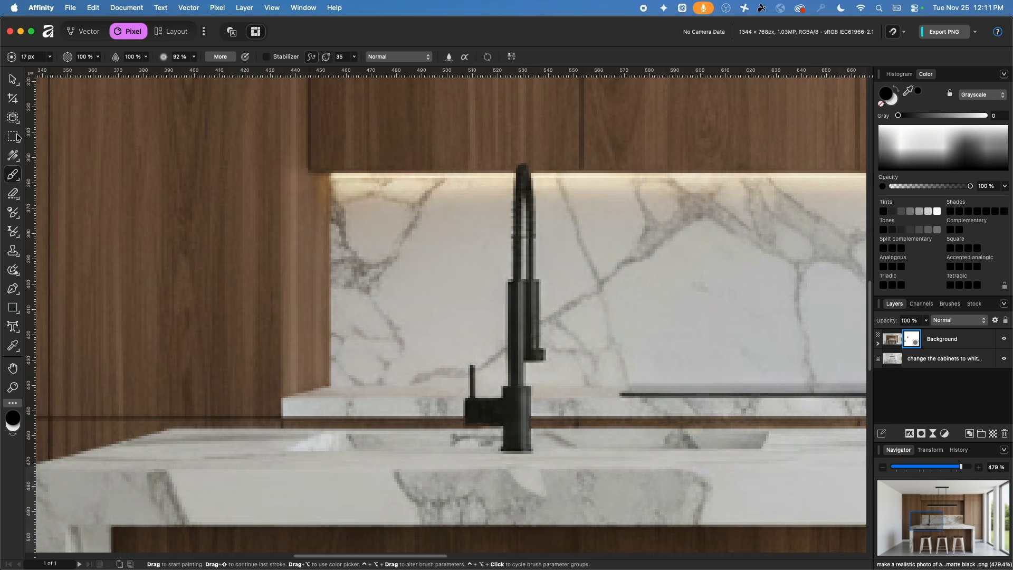
# - Select the tall cabinet's inner side panel left of the backsplash, from the ceiling to the countertop, with additive rectangular marquees
pyautogui.click(12, 138)
pyautogui.click(74, 137)
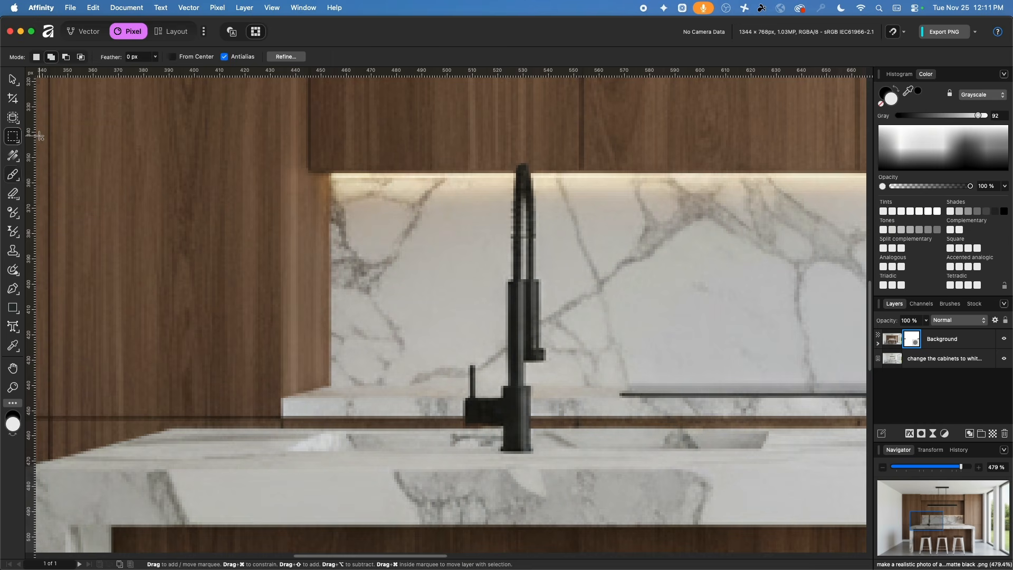
pyautogui.moveTo(331, 173); pyautogui.dragTo(283, 386)
pyautogui.scroll(10, 285, 316)
pyautogui.scroll(-10, 292, 298)
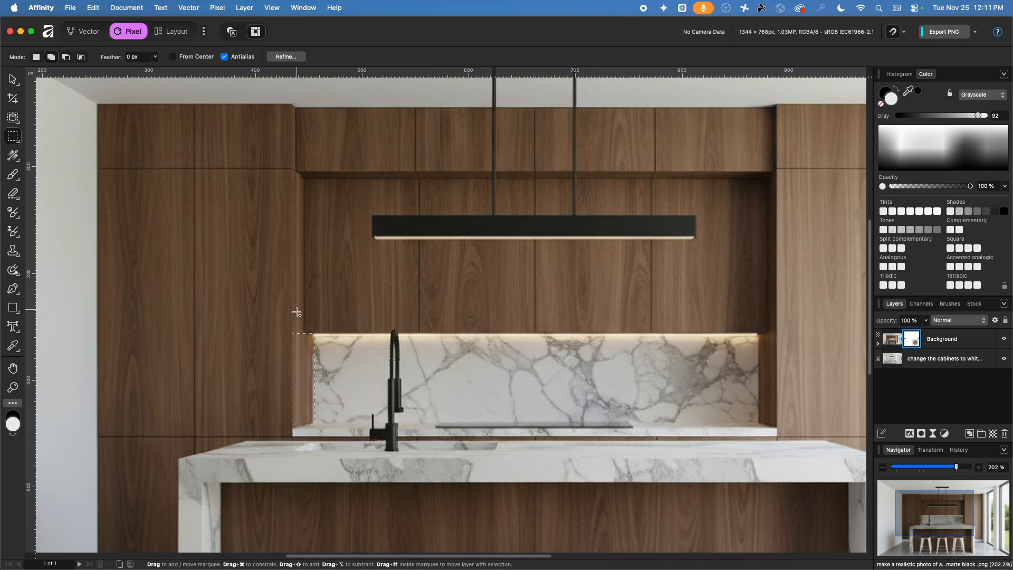
pyautogui.scroll(5, 291, 102)
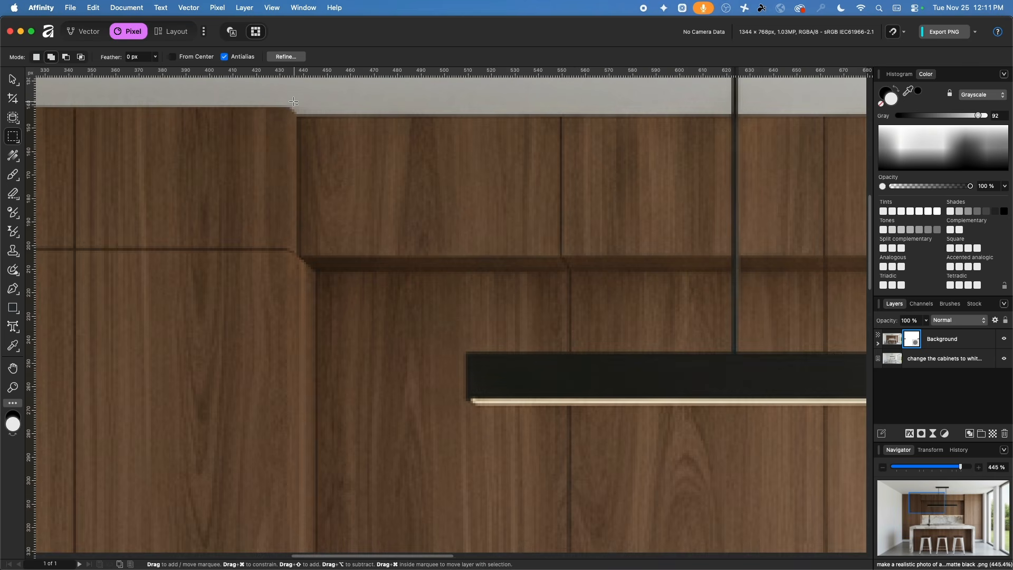
pyautogui.moveTo(317, 306)
pyautogui.mouseDown()
pyautogui.moveTo(315, 478)
pyautogui.moveTo(334, 563)
pyautogui.moveTo(333, 492)
pyautogui.moveTo(328, 564)
pyautogui.moveTo(343, 305)
pyautogui.moveTo(334, 301)
pyautogui.mouseUp()
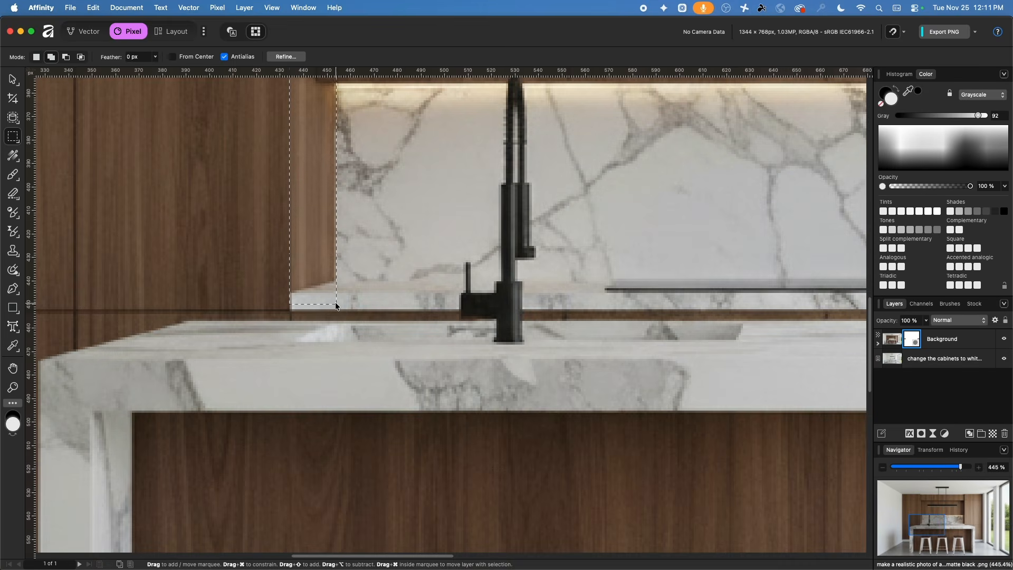
pyautogui.scroll(5, 338, 298)
pyautogui.scroll(5, 340, 300)
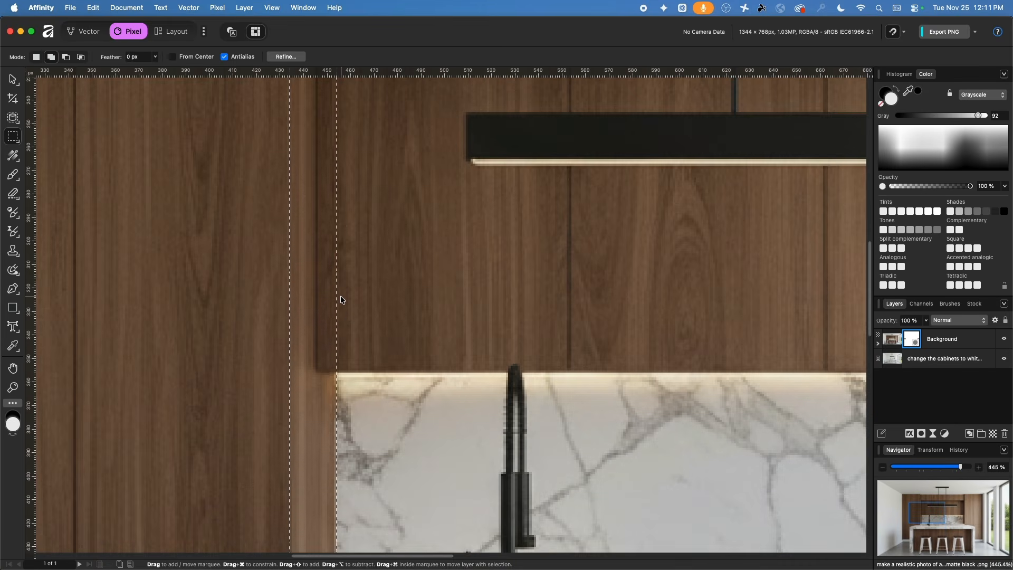
# - Subtract the upper cabinet fronts from the side panel selection with rectangular marquees so it follows the panel's edge
pyautogui.scroll(-2, 346, 337)
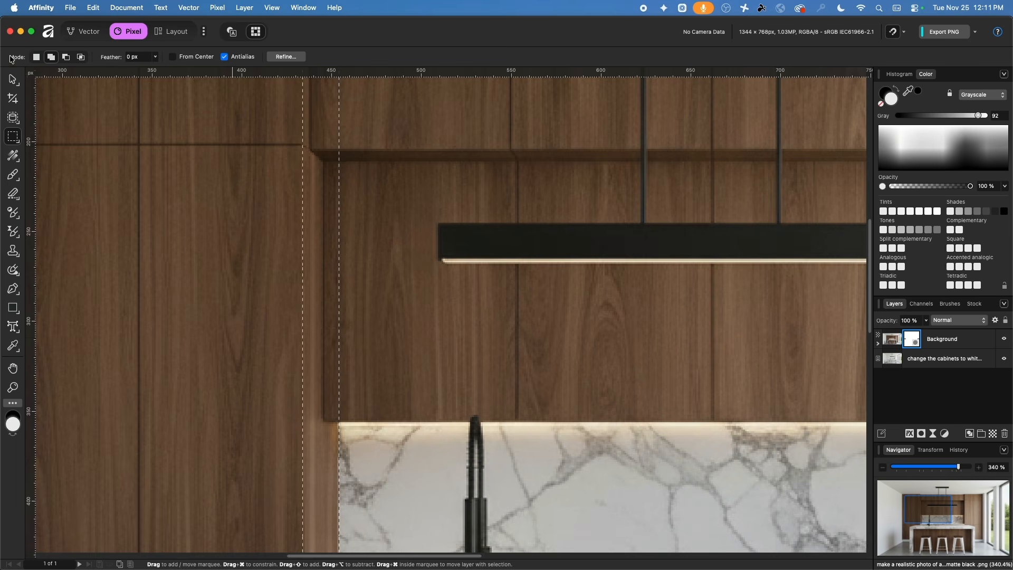
pyautogui.click(65, 56)
pyautogui.scroll(3, 343, 174)
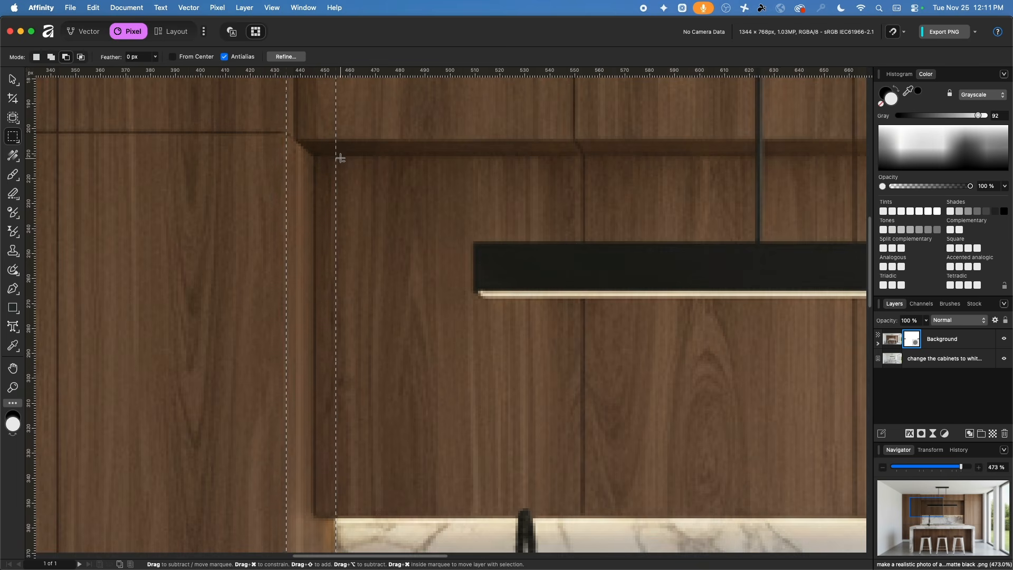
pyautogui.moveTo(336, 154); pyautogui.dragTo(315, 517)
pyautogui.scroll(5, 374, 283)
pyautogui.moveTo(362, 222); pyautogui.dragTo(318, 423)
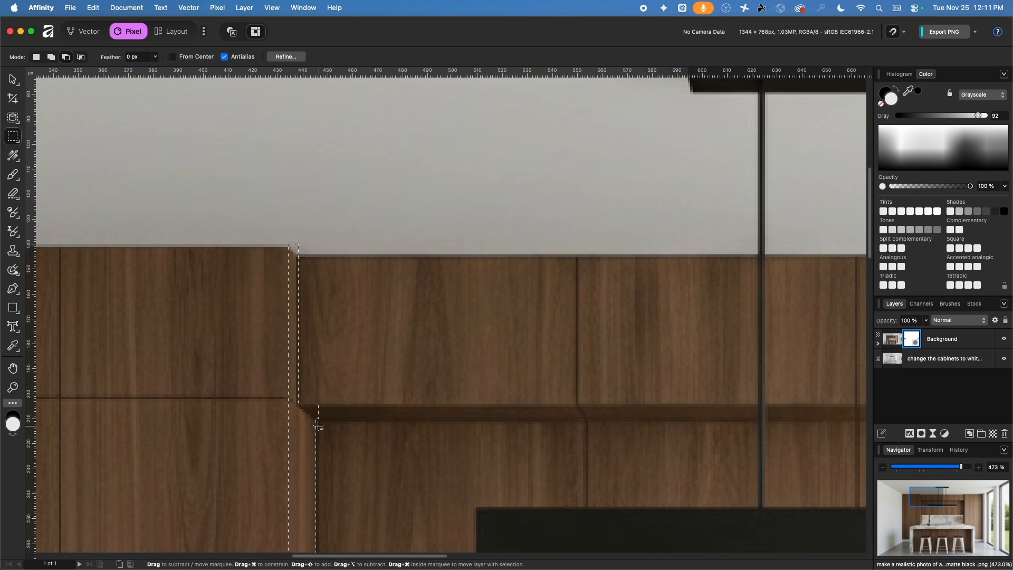
# - Subtract the dark diagonal corner where the upper cabinets step back from the side panel selection with the Freehand Selection tool
pyautogui.click(13, 136)
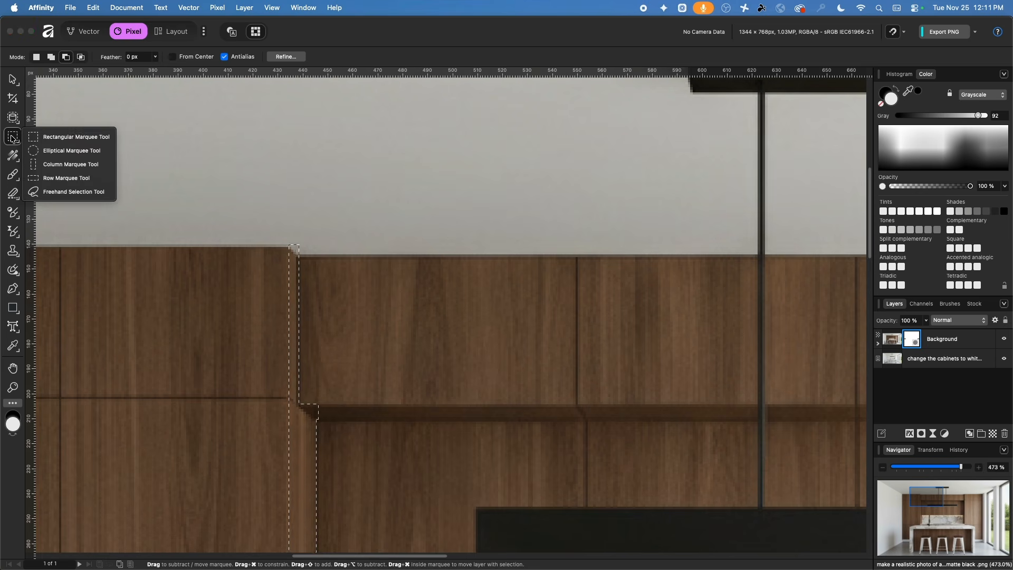
pyautogui.click(58, 191)
pyautogui.scroll(-2, 295, 379)
pyautogui.scroll(-2, 295, 378)
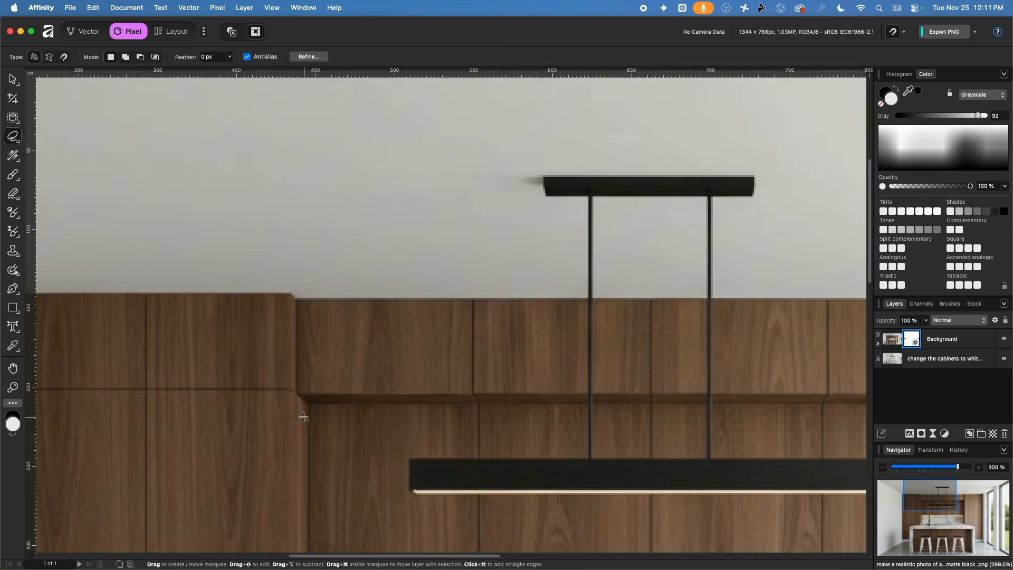
pyautogui.scroll(8, 306, 402)
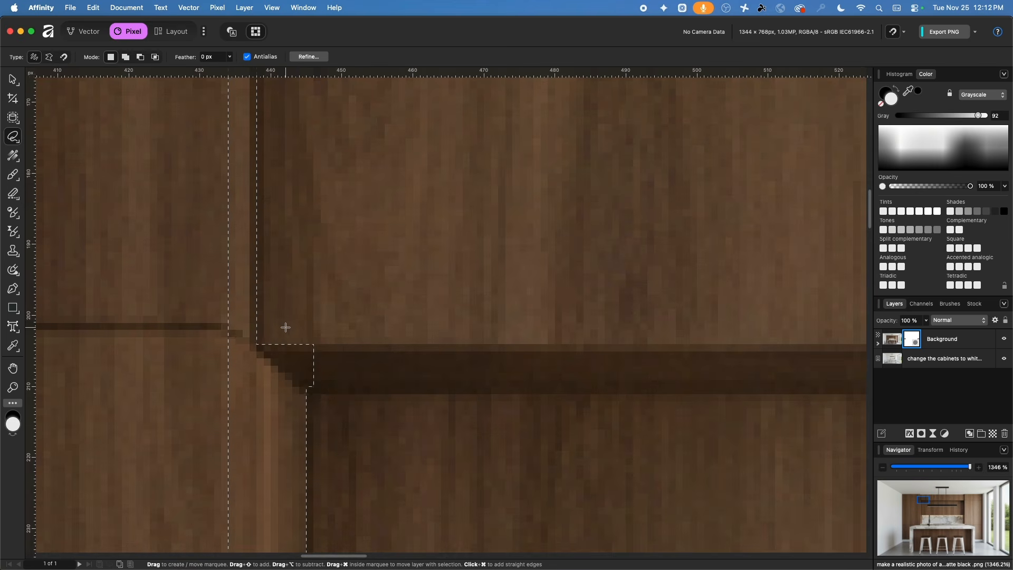
pyautogui.moveTo(306, 294); pyautogui.dragTo(260, 340)
pyautogui.scroll(-4, 382, 380)
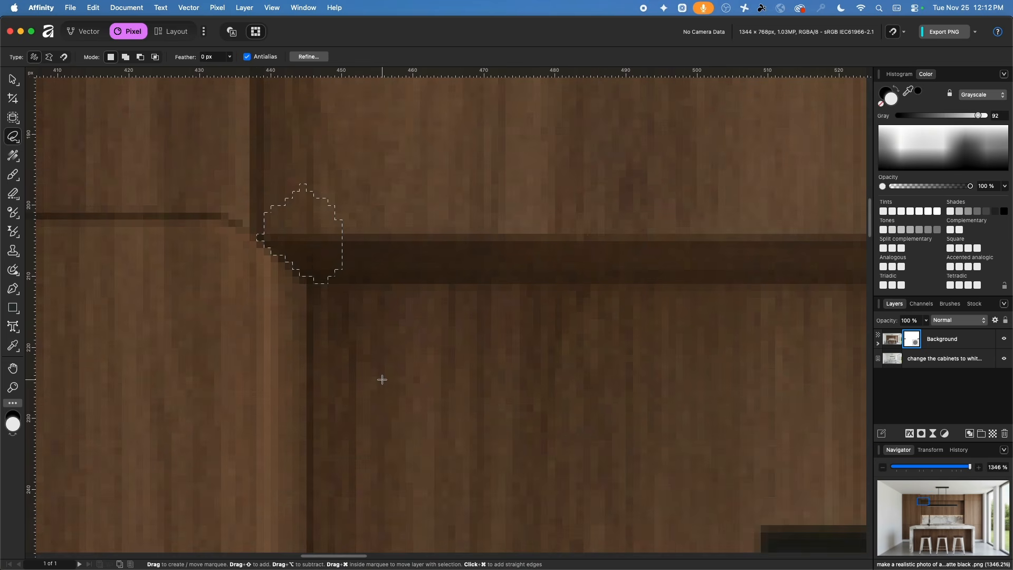
pyautogui.scroll(1, 380, 380)
pyautogui.press('super+z')
pyautogui.click(142, 57)
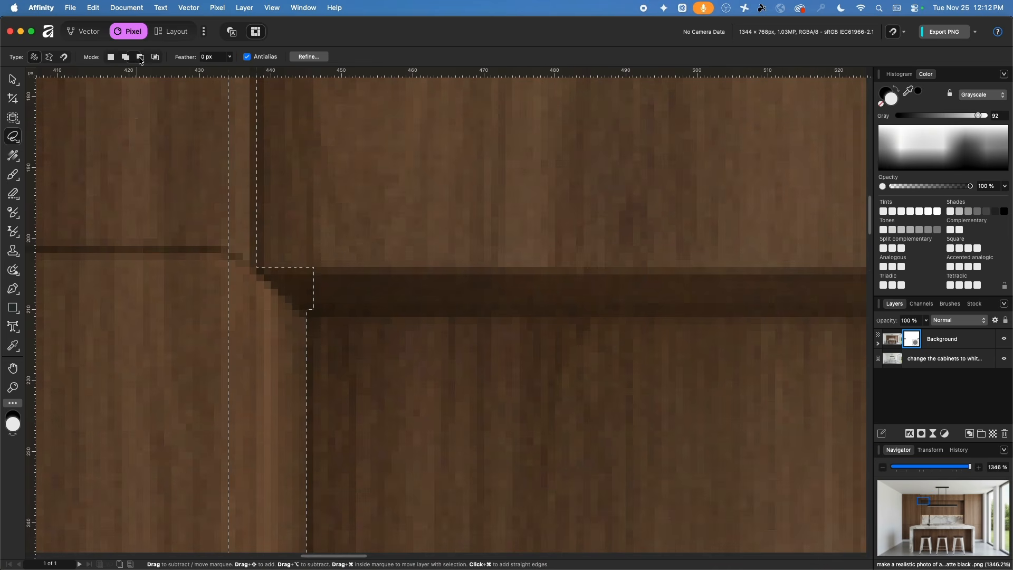
pyautogui.moveTo(271, 238)
pyautogui.mouseDown()
pyautogui.moveTo(259, 270)
pyautogui.moveTo(311, 317)
pyautogui.moveTo(288, 224)
pyautogui.moveTo(279, 235)
pyautogui.mouseUp()
pyautogui.scroll(-15, 369, 291)
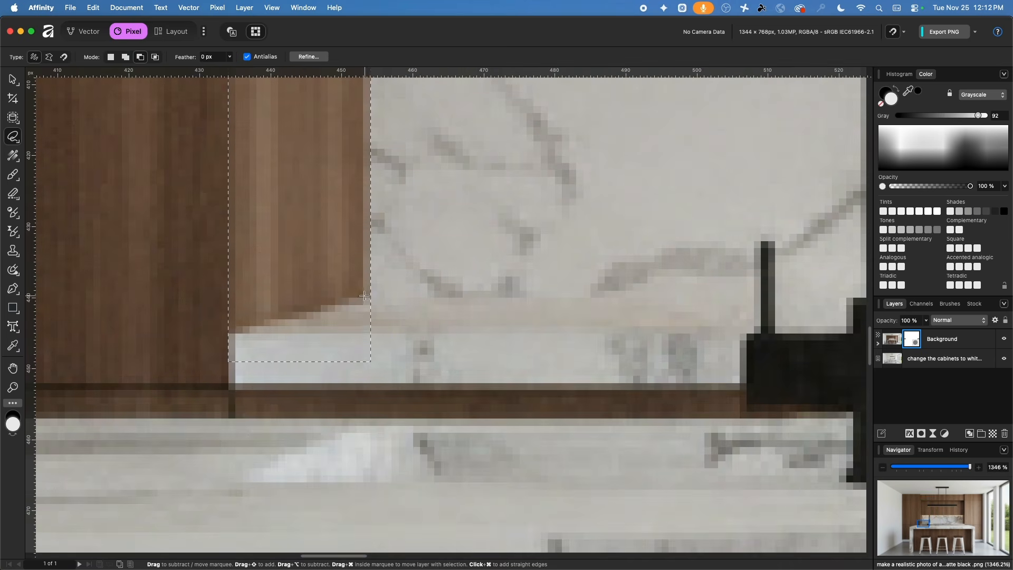
# - Subtract the slanted countertop wedge at the foot of the left inner side panel from the selection with the Freehand Selection tool
pyautogui.moveTo(278, 323)
pyautogui.mouseDown()
pyautogui.moveTo(179, 365)
pyautogui.moveTo(415, 385)
pyautogui.moveTo(434, 285)
pyautogui.moveTo(378, 290)
pyautogui.mouseUp()
pyautogui.scroll(-10, 378, 290)
pyautogui.scroll(3, 455, 223)
pyautogui.hscroll(2, 455, 224)
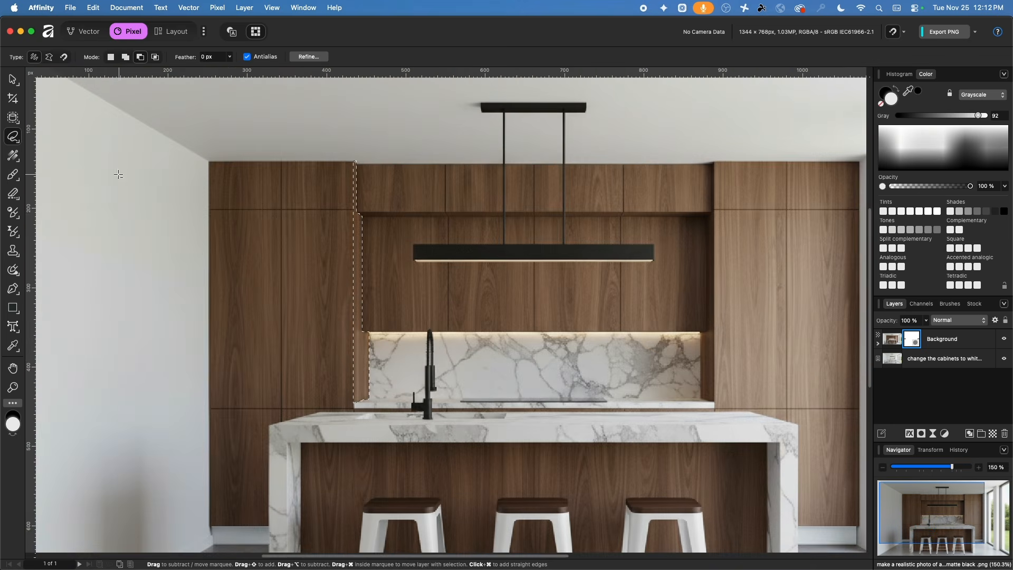
# - Paint the selected left side panel out of the walnut layer's mask in black and set the brush width to 37 px
pyautogui.click(13, 173)
pyautogui.press('x')
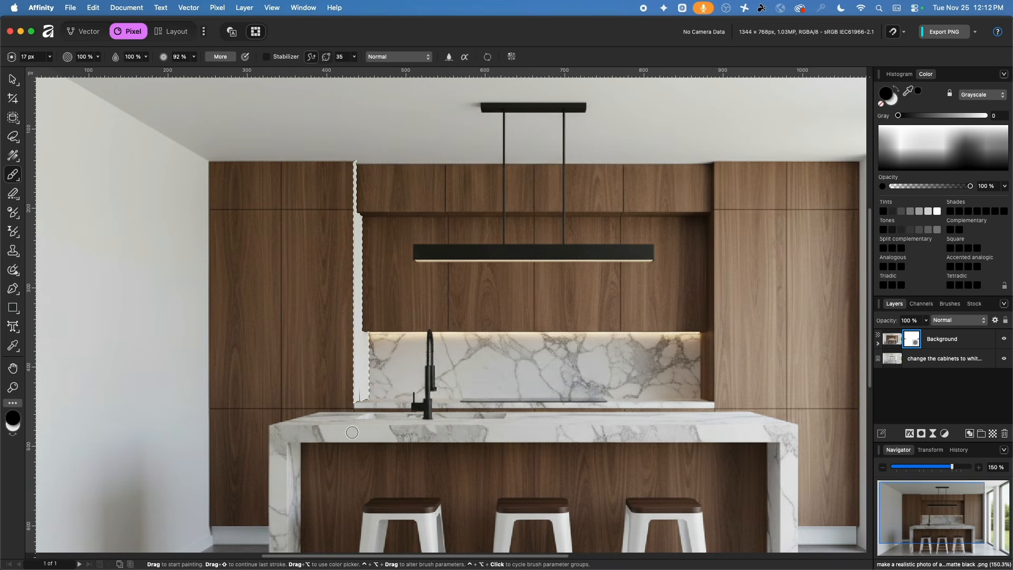
pyautogui.click(49, 57)
pyautogui.moveTo(52, 68); pyautogui.dragTo(62, 70)
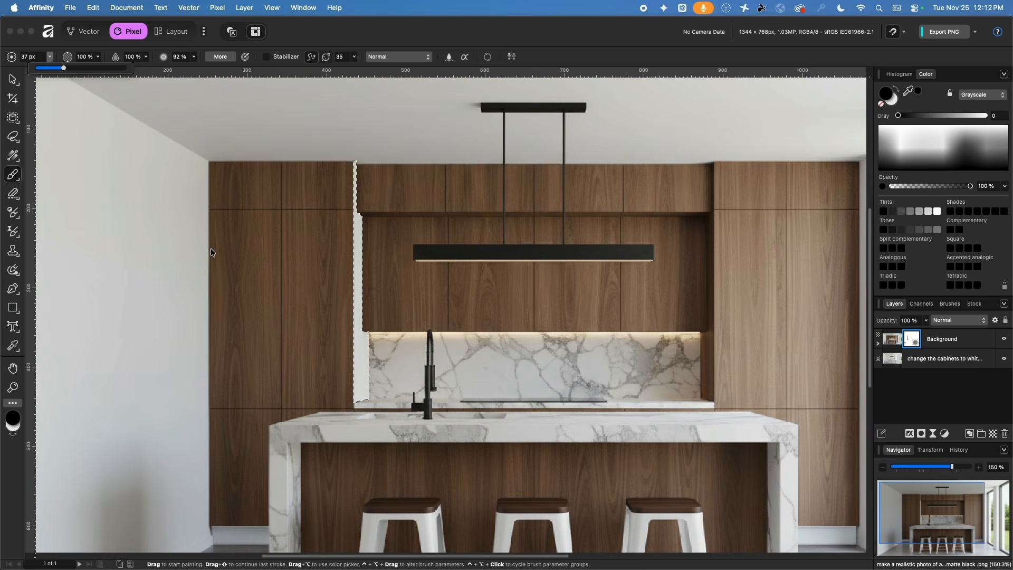
pyautogui.click(13, 79)
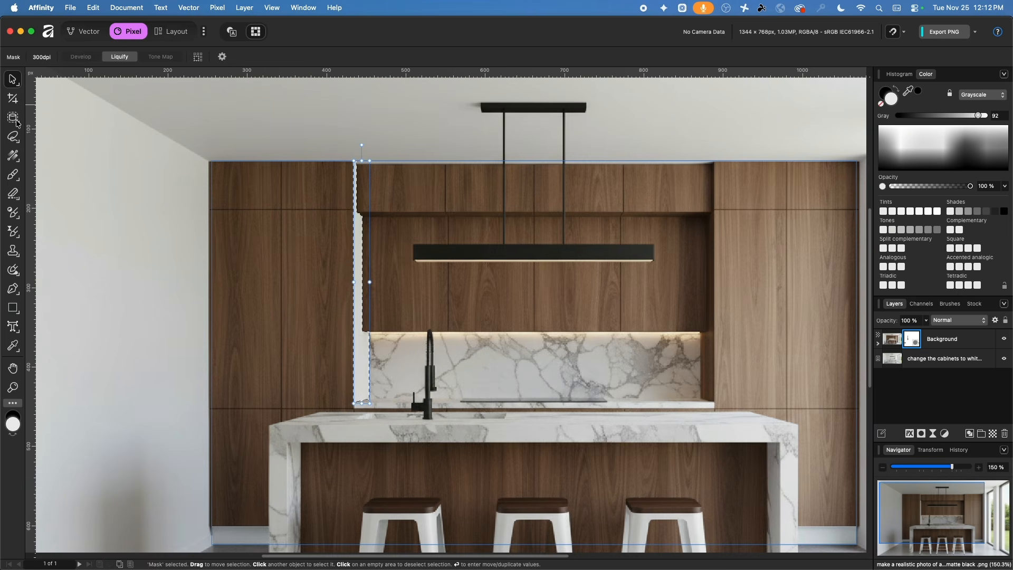
# - Select the tall cabinet's inner side panel right of the backsplash, from the ceiling to the countertop, with additive rectangular marquees
pyautogui.click(13, 137)
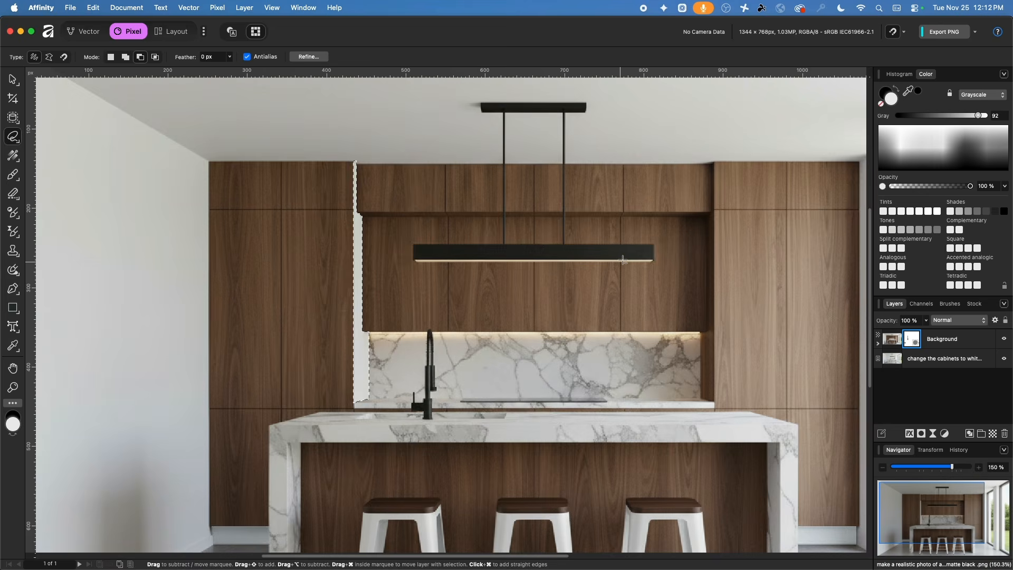
pyautogui.hscroll(10, 623, 260)
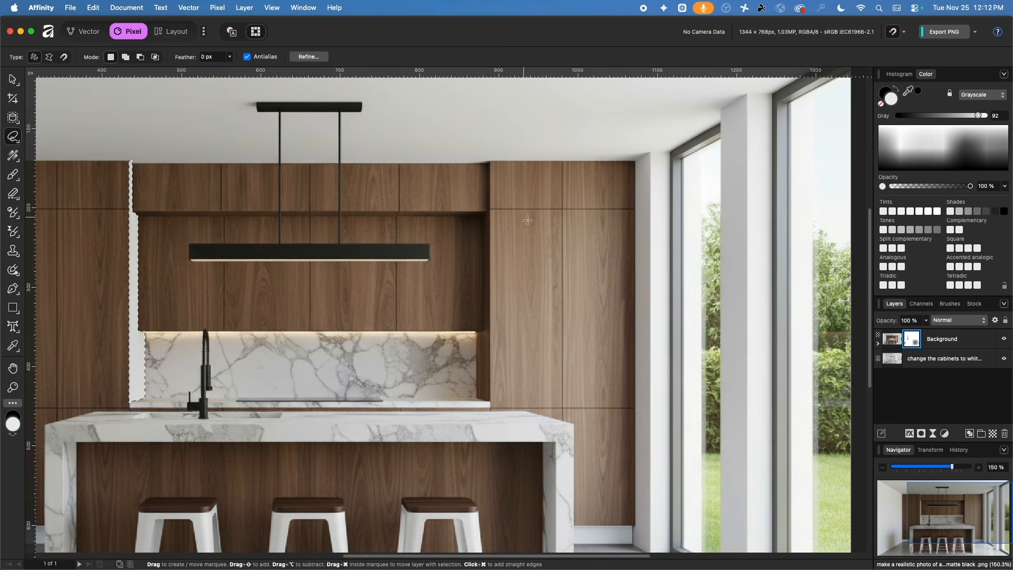
pyautogui.scroll(5, 471, 385)
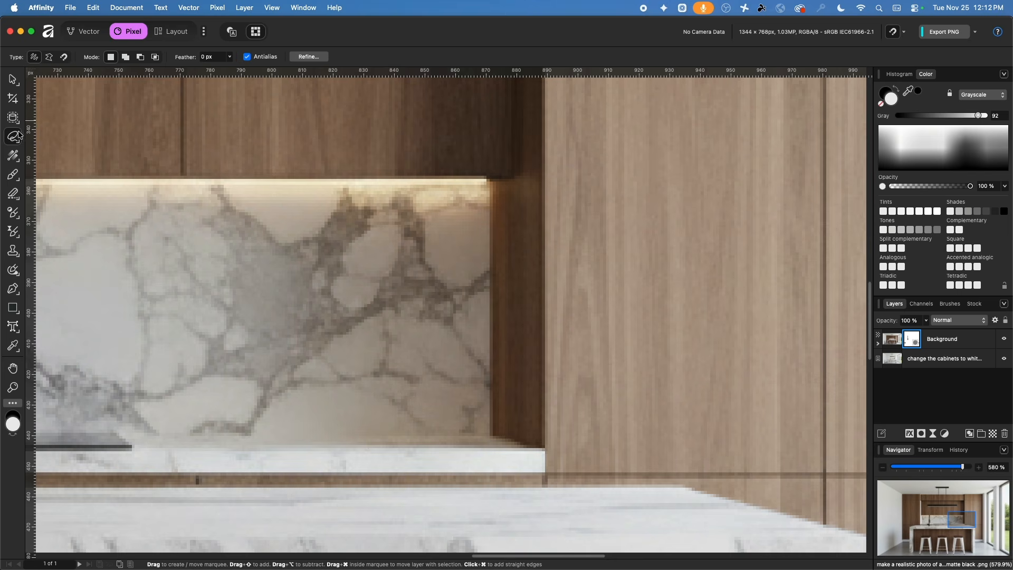
pyautogui.click(19, 136)
pyautogui.click(58, 133)
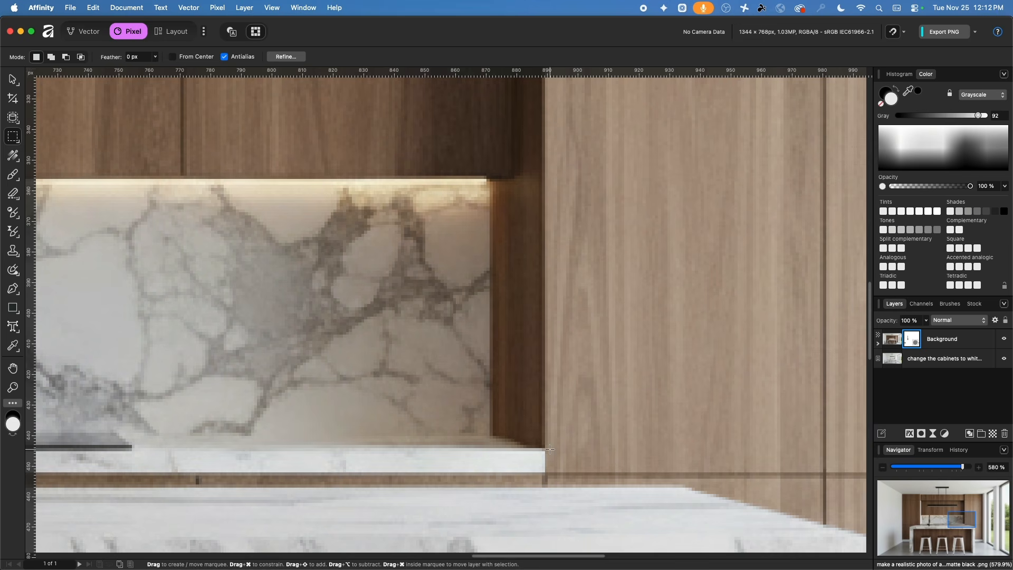
pyautogui.moveTo(486, 82); pyautogui.dragTo(496, 239)
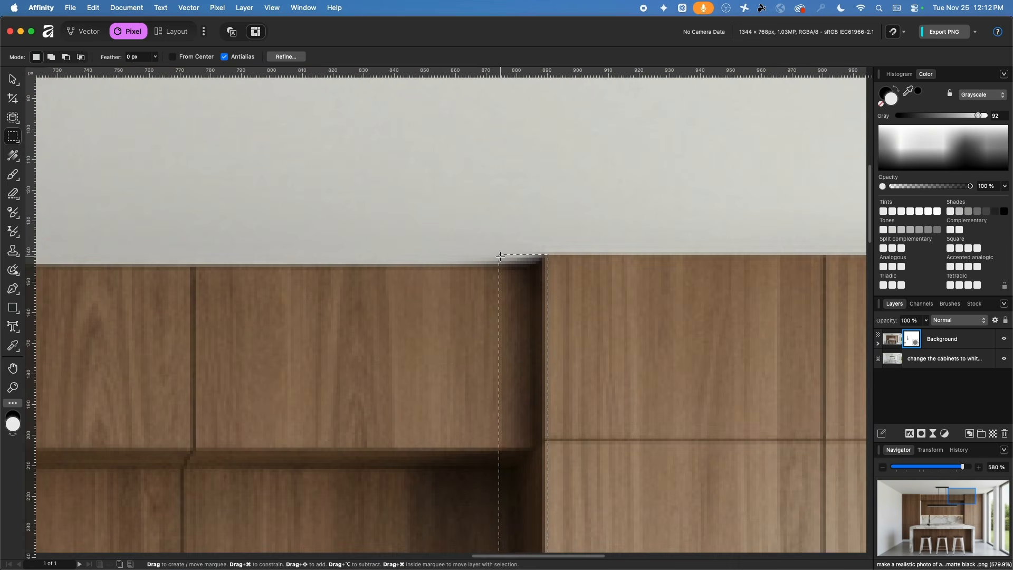
pyautogui.scroll(-15, 508, 255)
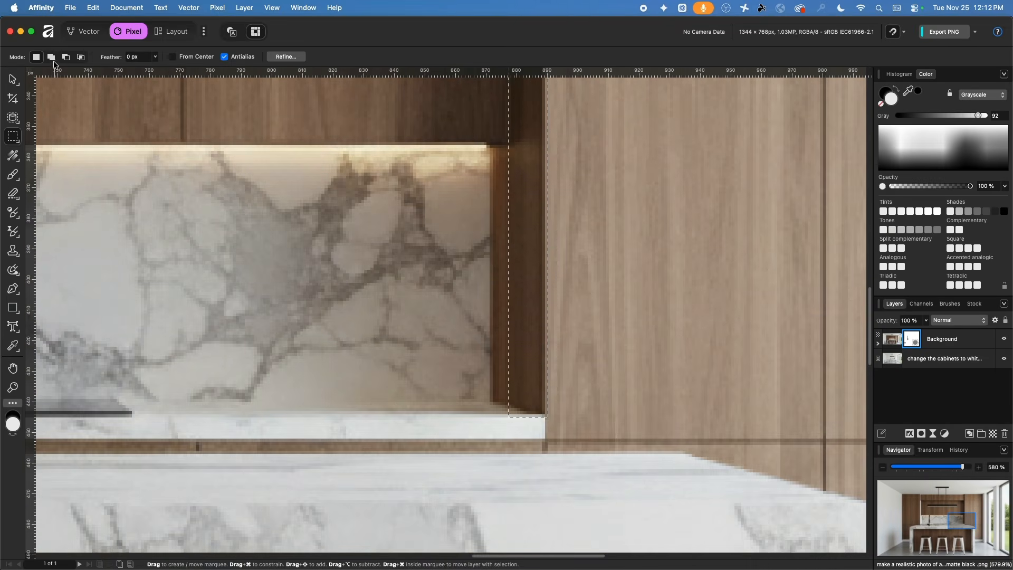
pyautogui.press('shift')
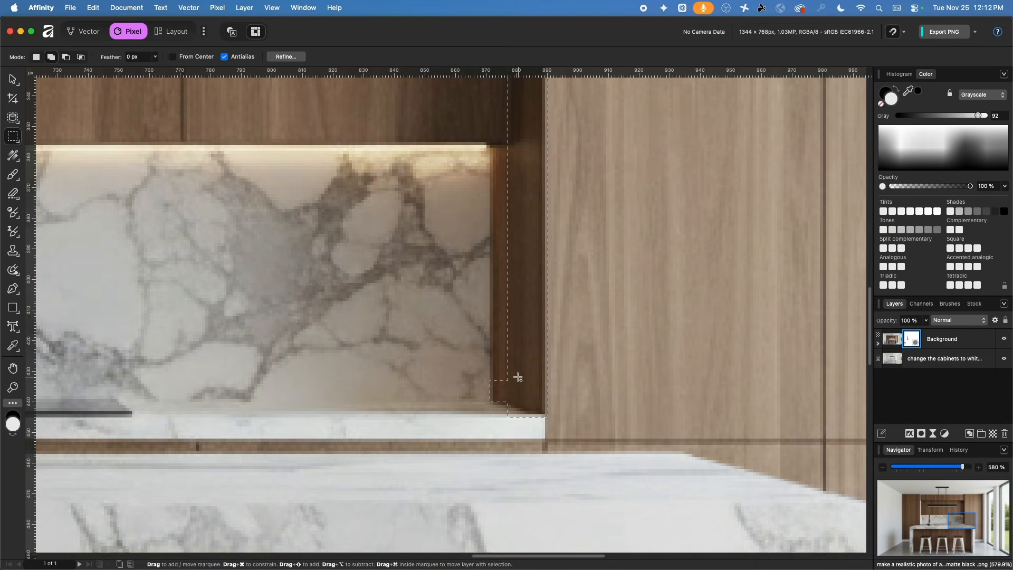
pyautogui.moveTo(523, 172)
pyautogui.mouseDown()
pyautogui.moveTo(522, 142)
pyautogui.moveTo(525, 154)
pyautogui.mouseUp()
# - Subtract the upper cabinet fronts from the right side panel selection with rectangular marquees so it follows the panel's edge
pyautogui.scroll(14, 480, 353)
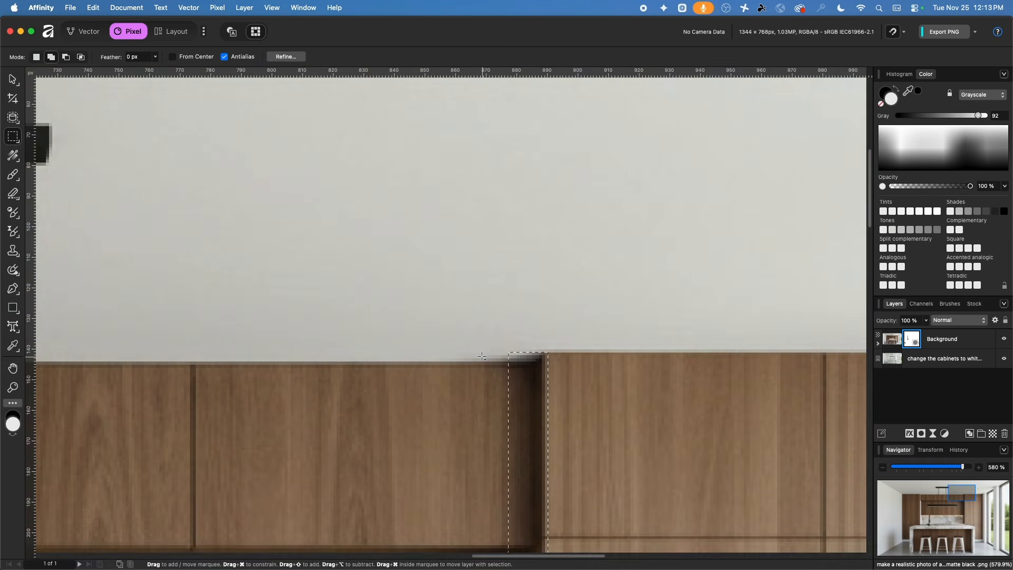
pyautogui.scroll(-1, 482, 356)
pyautogui.press('alt')
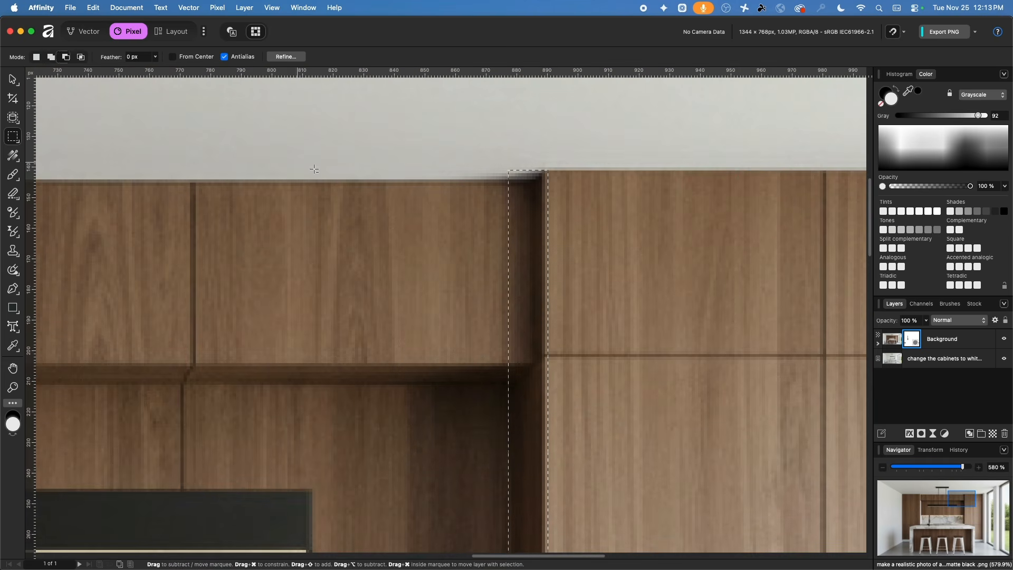
pyautogui.moveTo(455, 137); pyautogui.dragTo(528, 356)
pyautogui.scroll(-1, 529, 361)
pyautogui.scroll(-10, 529, 360)
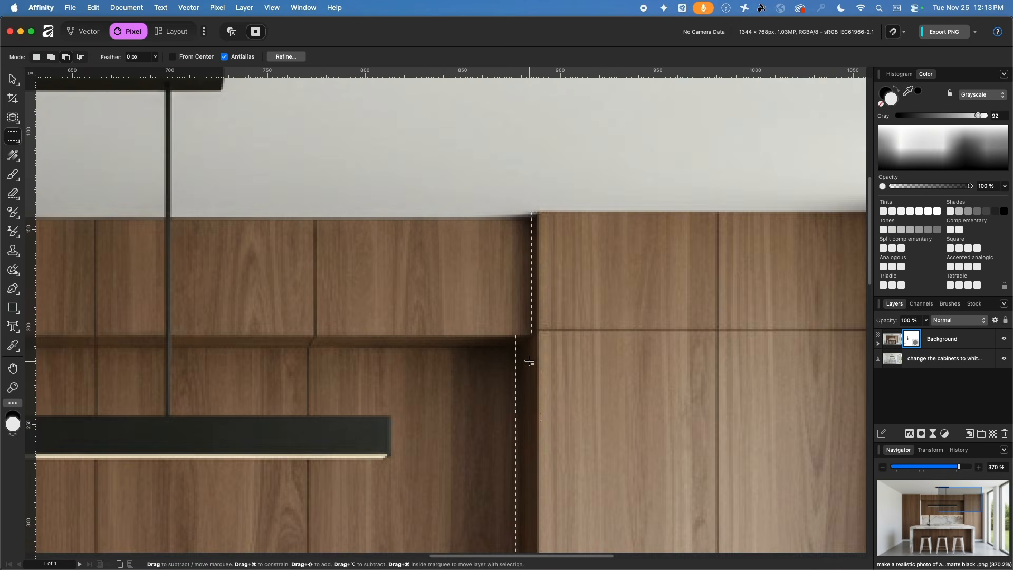
pyautogui.scroll(-4, 532, 361)
pyautogui.scroll(6, 457, 294)
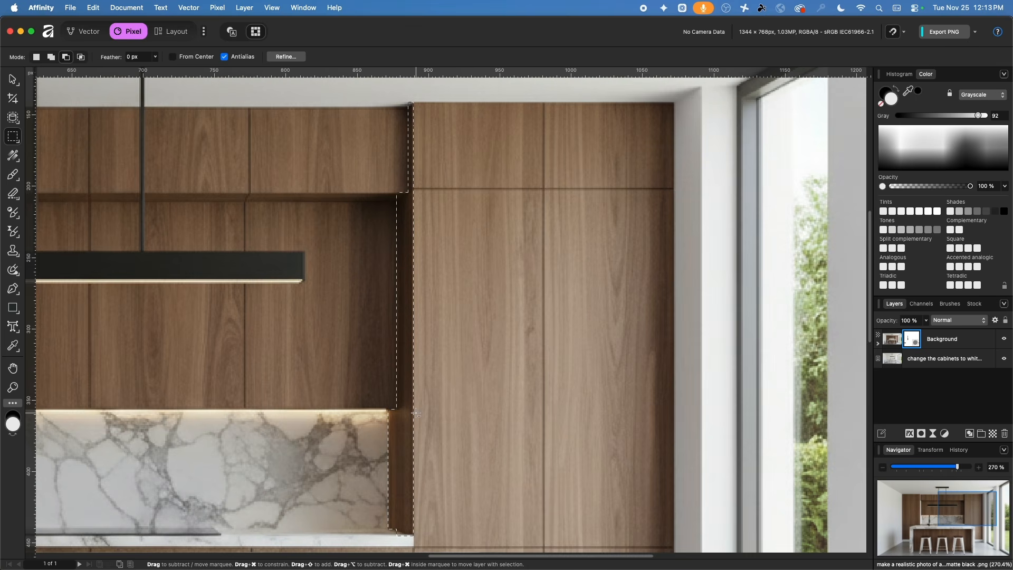
# - Subtract the slanted countertop wedge at the foot of the right side panel from the selection with a polygonal freehand outline
pyautogui.scroll(-5, 483, 281)
pyautogui.scroll(10, 483, 282)
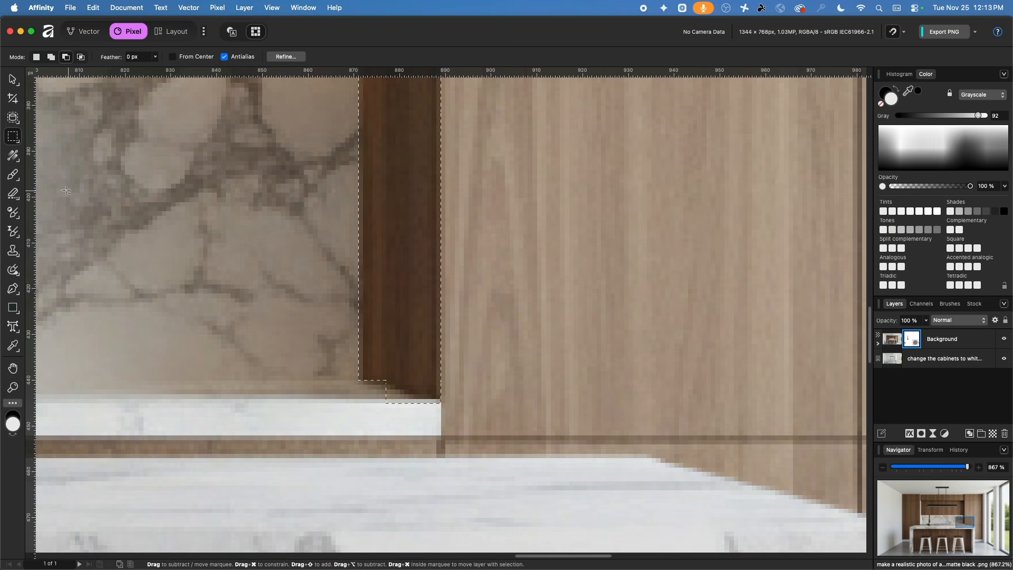
pyautogui.click(13, 138)
pyautogui.click(52, 191)
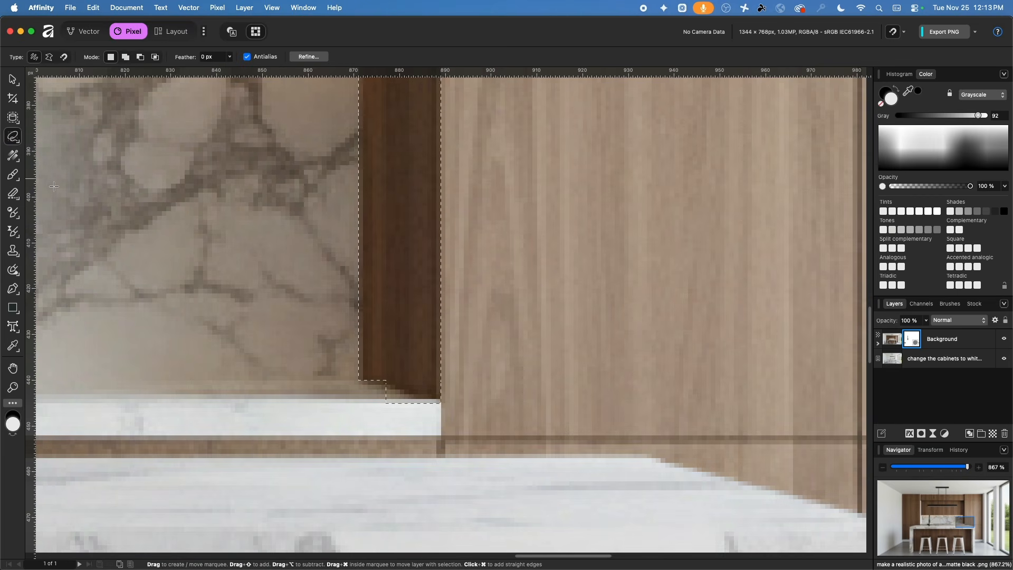
pyautogui.click(49, 58)
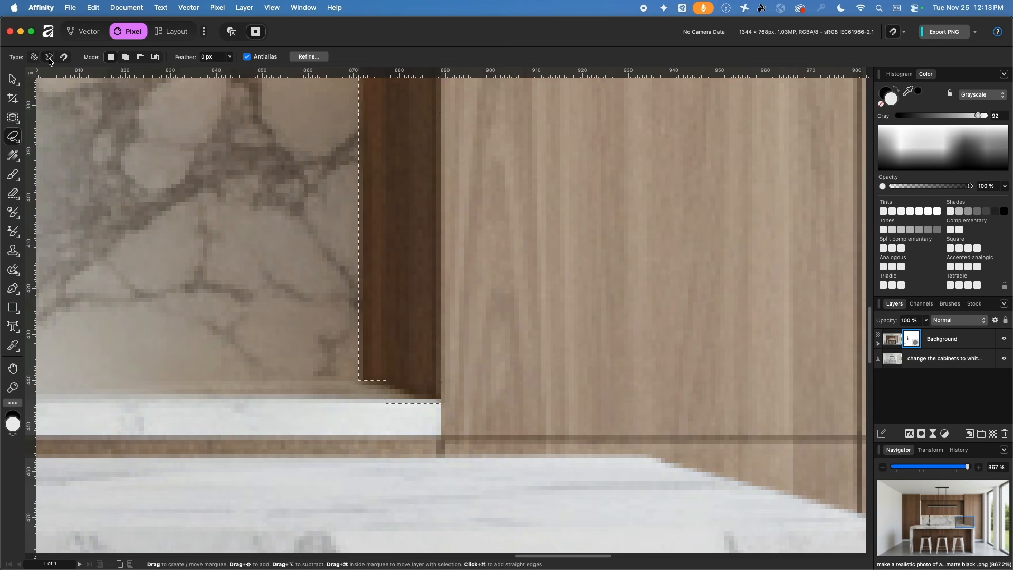
pyautogui.click(141, 59)
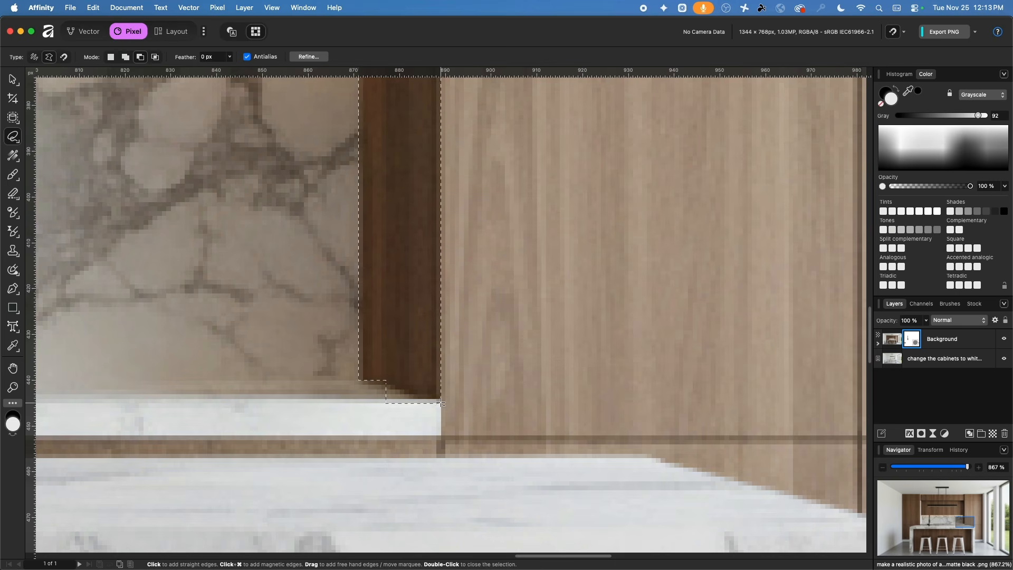
pyautogui.click(441, 403)
pyautogui.click(464, 439)
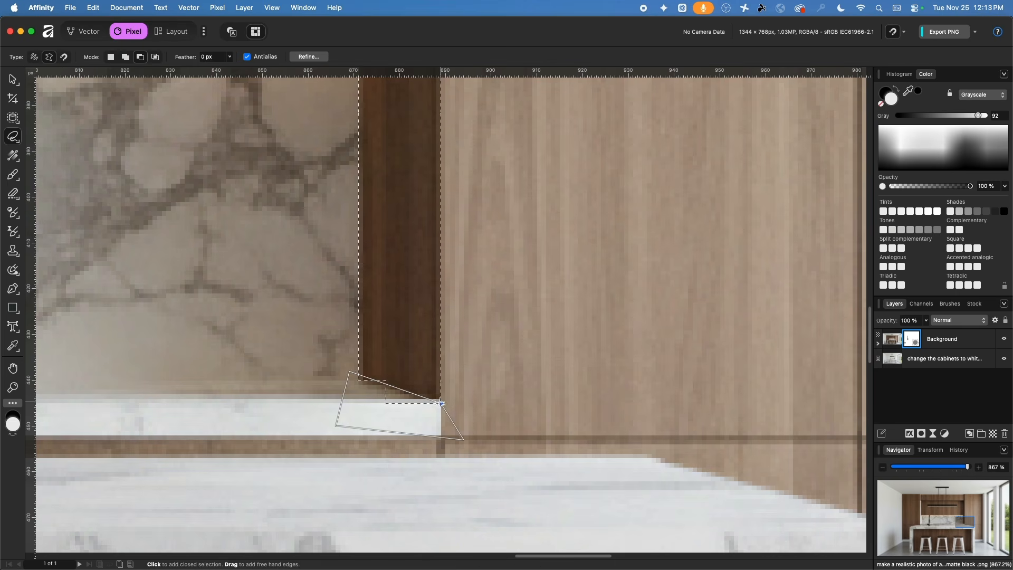
pyautogui.click(441, 403)
# - Subtract the diagonal corner below the top cabinets and the ceiling corner from the right side panel selection with polygonal outlines
pyautogui.scroll(15, 466, 320)
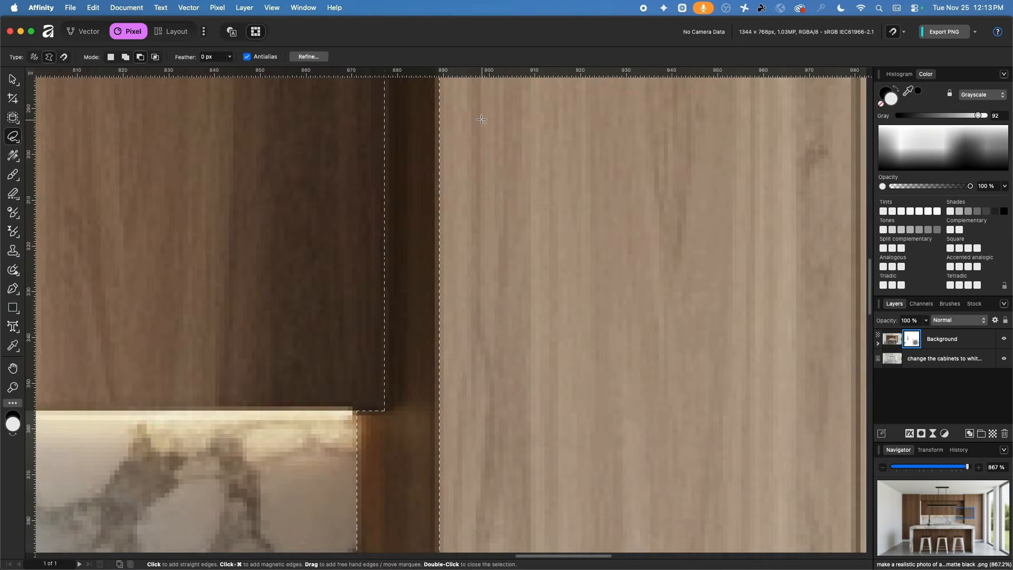
pyautogui.scroll(5, 466, 320)
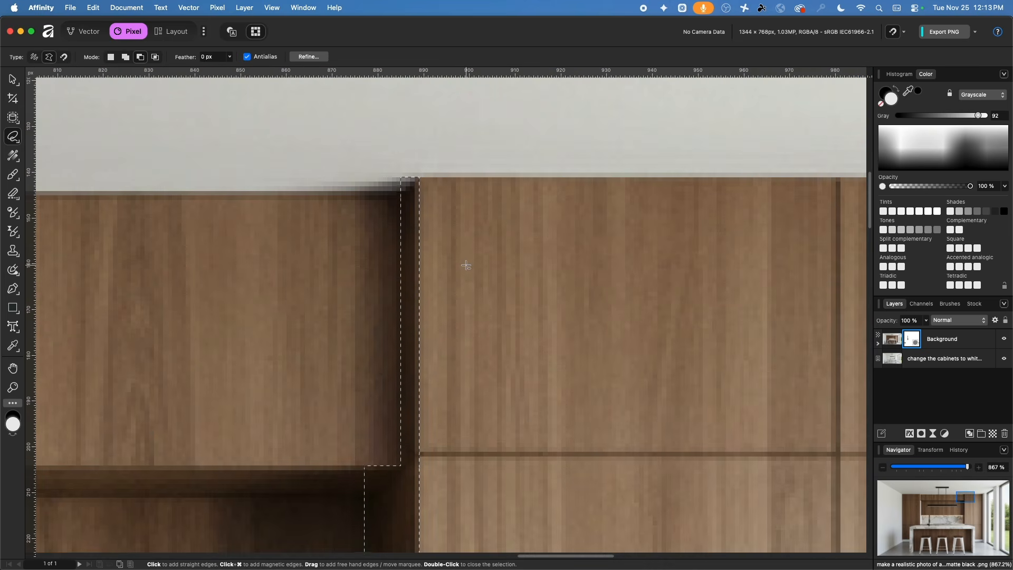
pyautogui.click(401, 469)
pyautogui.click(355, 505)
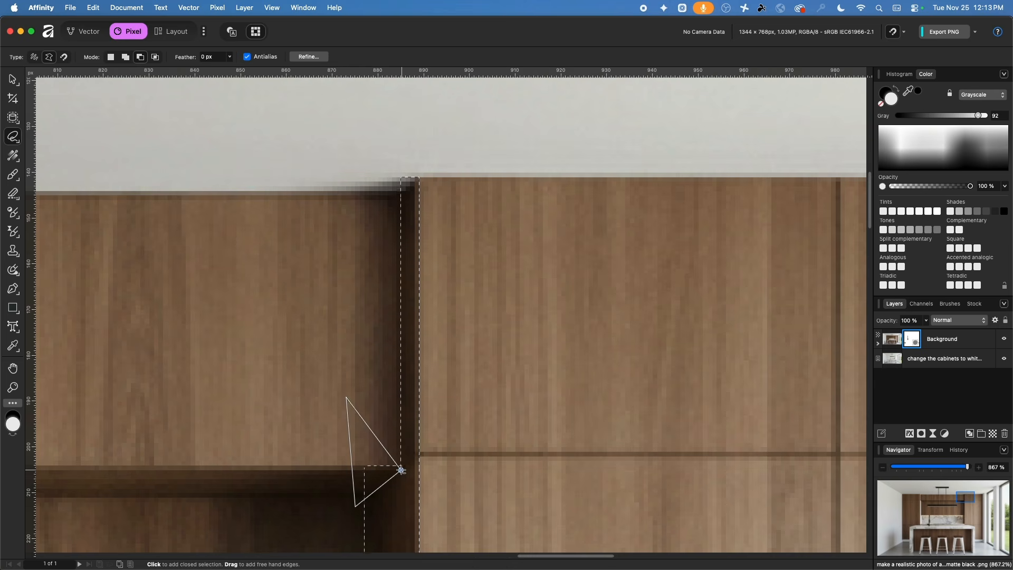
pyautogui.doubleClick(346, 400)
pyautogui.click(423, 173)
pyautogui.click(391, 204)
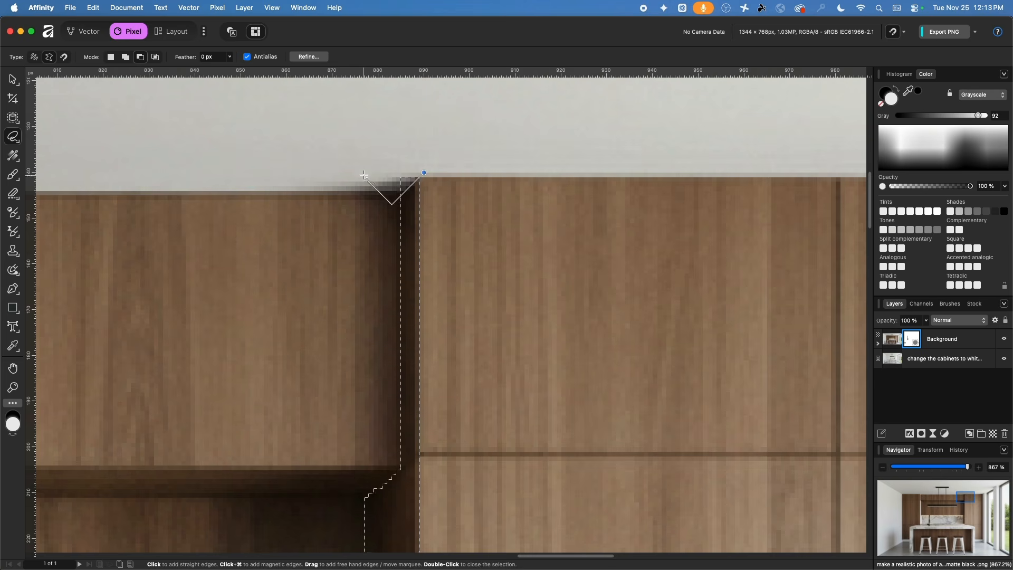
pyautogui.click(346, 144)
pyautogui.click(437, 136)
pyautogui.click(424, 172)
# - Paint the selected right side panel out of the walnut layer's mask in black and clear the selection
pyautogui.scroll(-3, 485, 183)
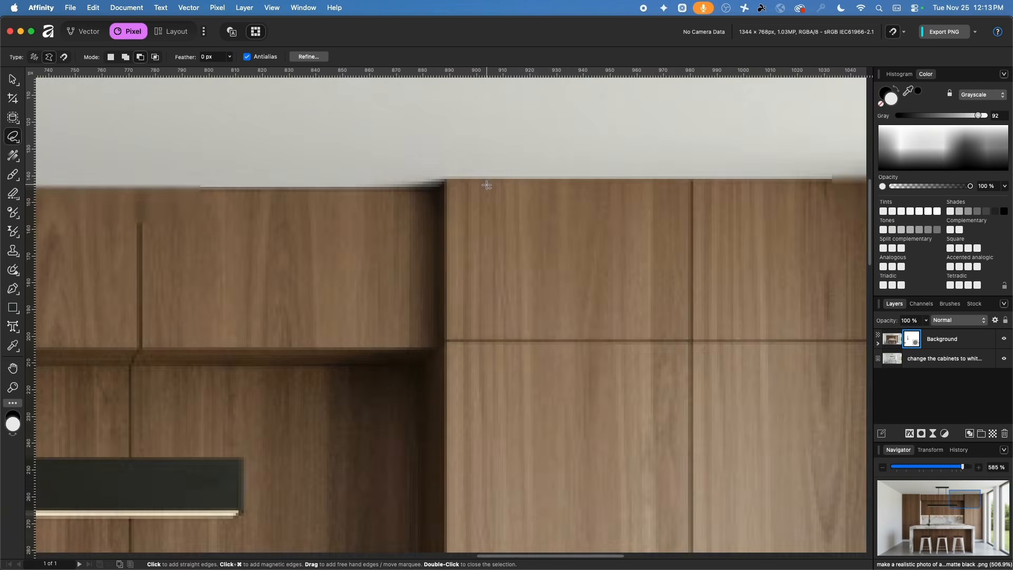
pyautogui.scroll(-5, 486, 265)
pyautogui.scroll(-2, 486, 266)
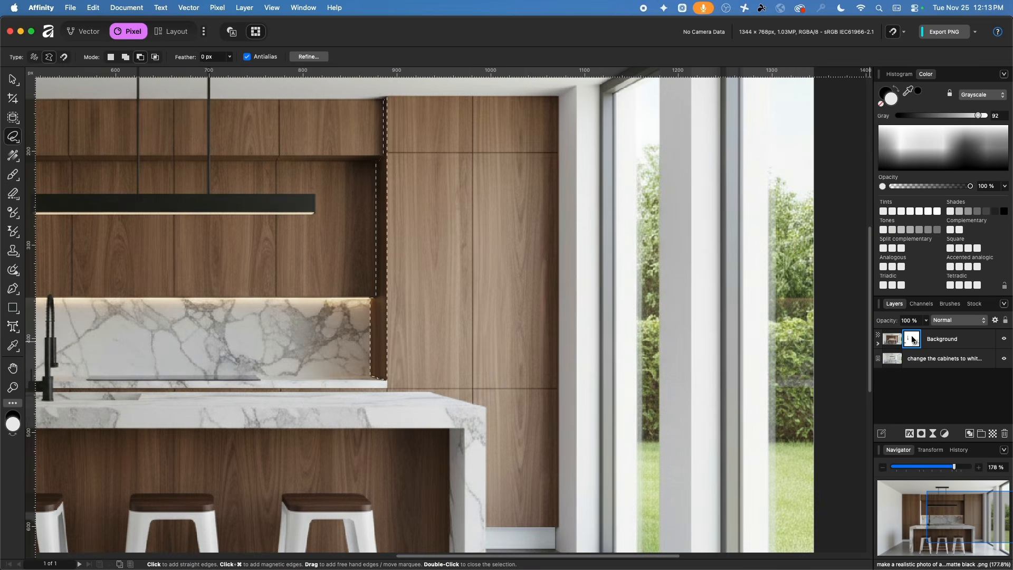
pyautogui.click(12, 174)
pyautogui.press('x')
pyautogui.scroll(2, 350, 169)
pyautogui.hscroll(1, 350, 169)
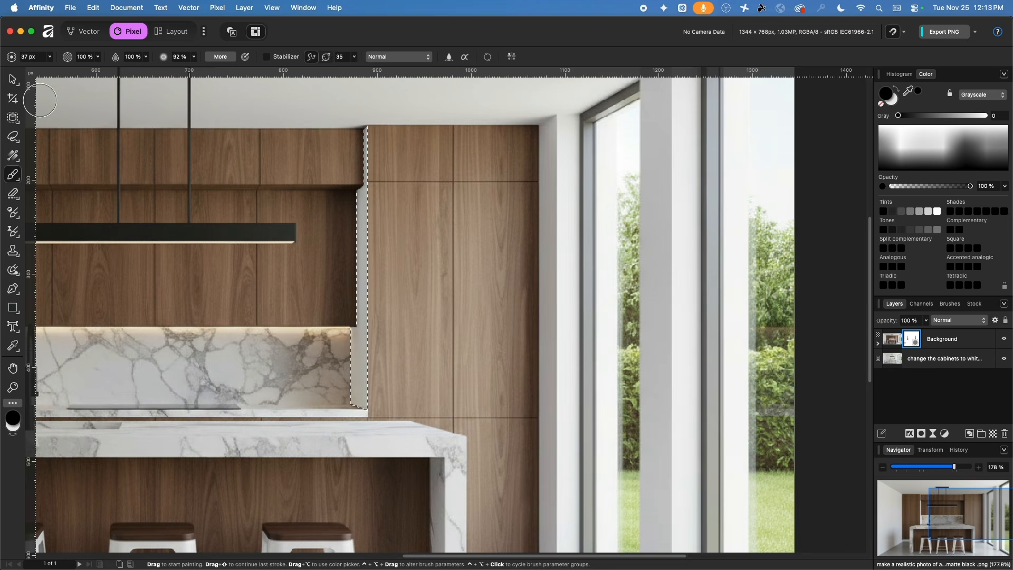
pyautogui.click(13, 117)
pyautogui.press('x')
pyautogui.click(12, 120)
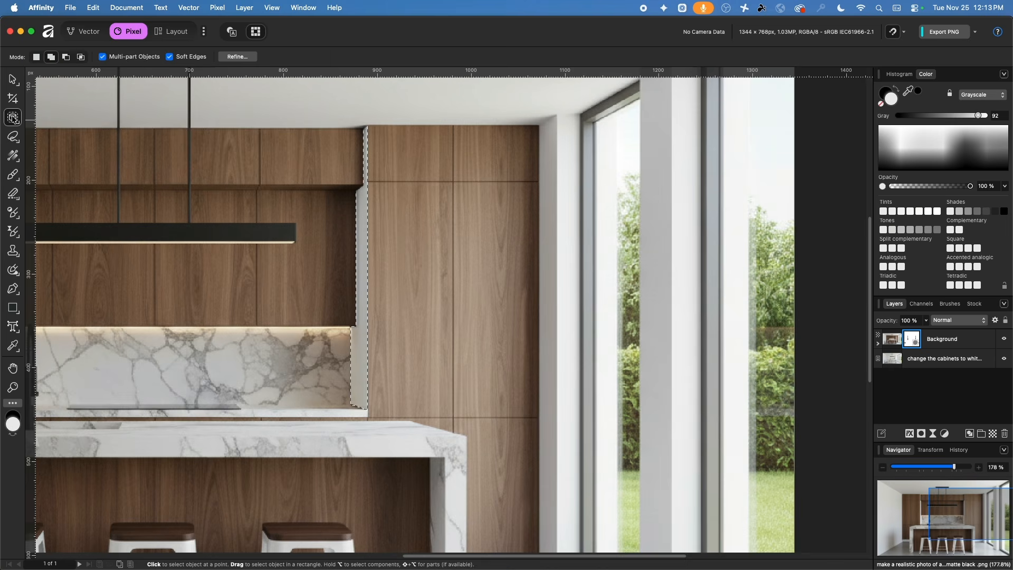
pyautogui.click(54, 117)
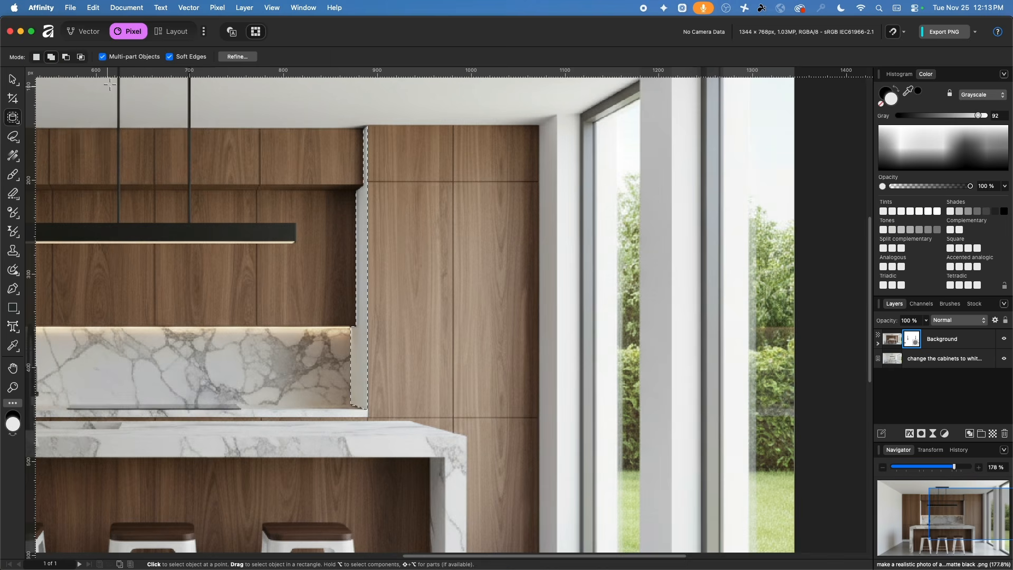
pyautogui.click(89, 8)
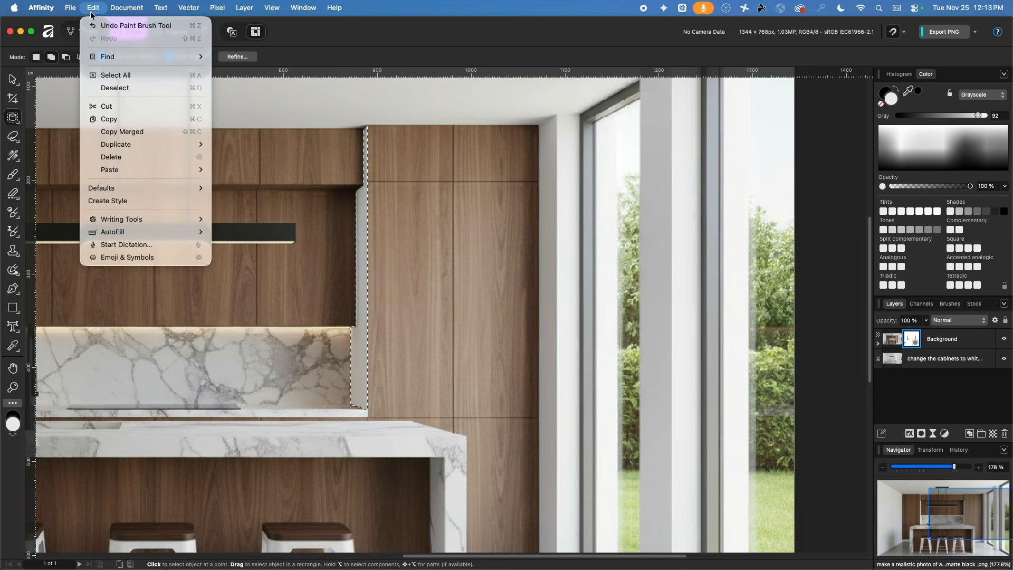
pyautogui.click(133, 88)
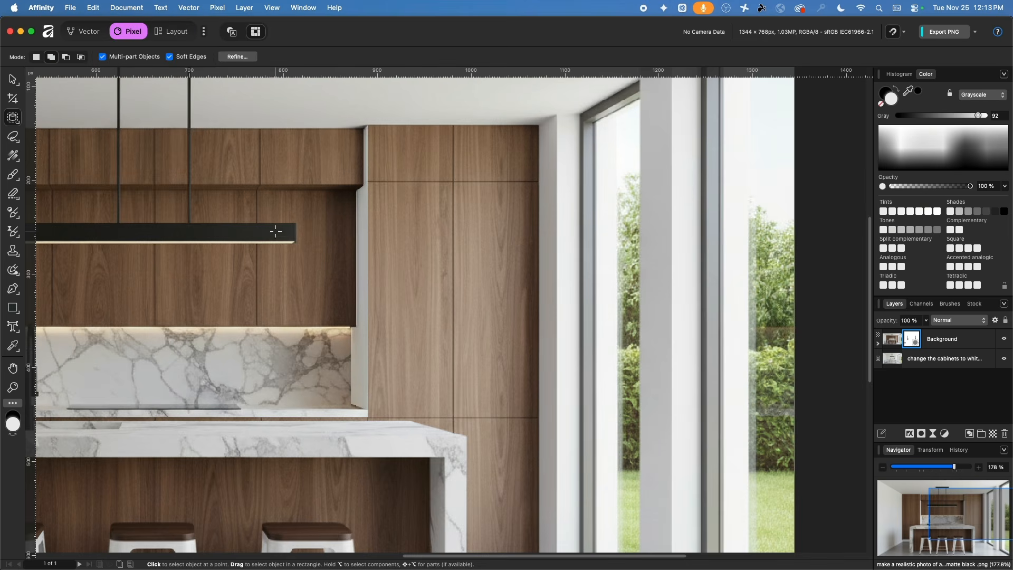
# - Check the masked side panels in the full image and inspect both toe kicks up close
pyautogui.press('super+0')
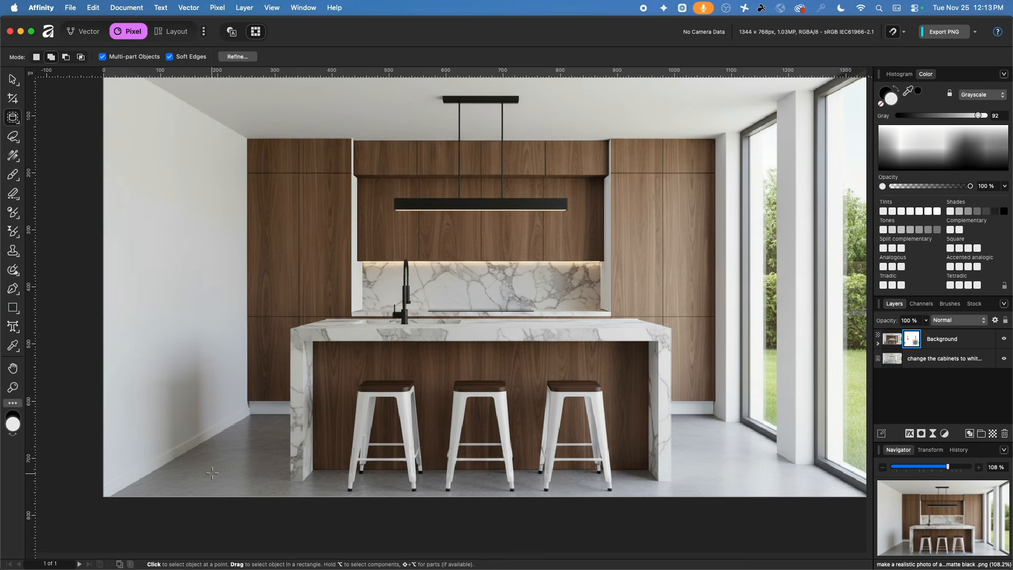
pyautogui.scroll(10, 212, 472)
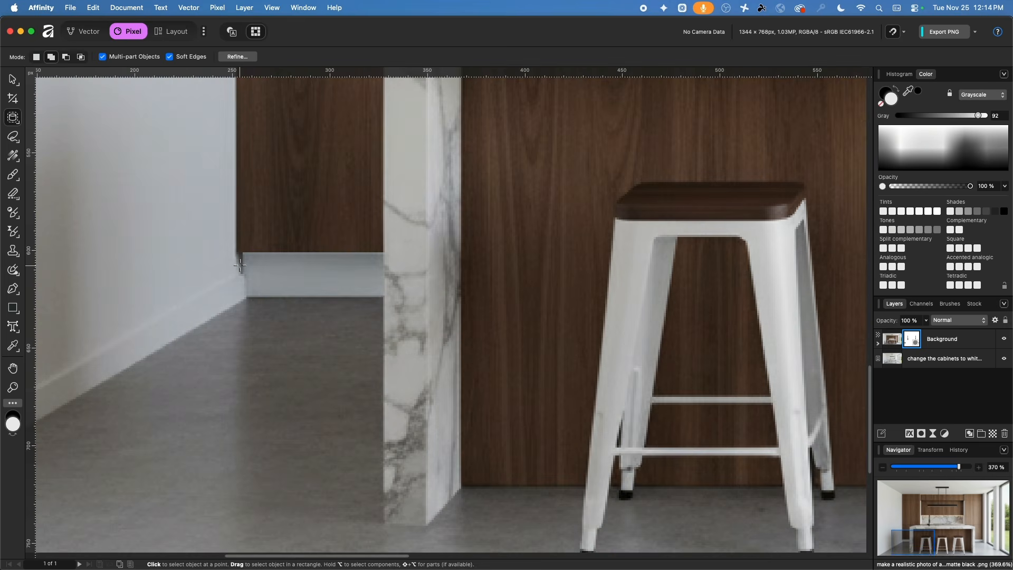
pyautogui.hscroll(15, 350, 230)
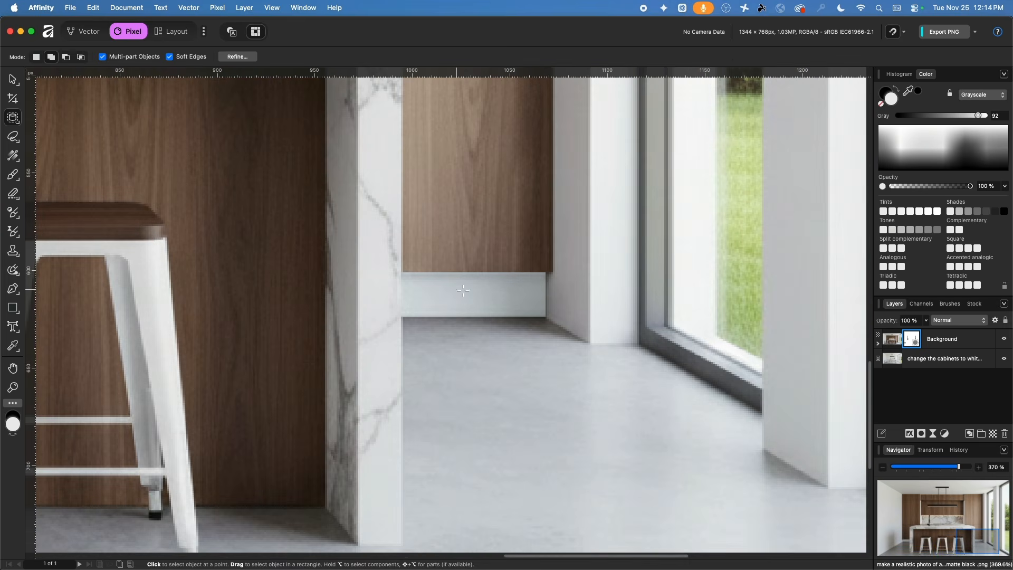
pyautogui.scroll(-5, 531, 307)
pyautogui.scroll(10, 506, 338)
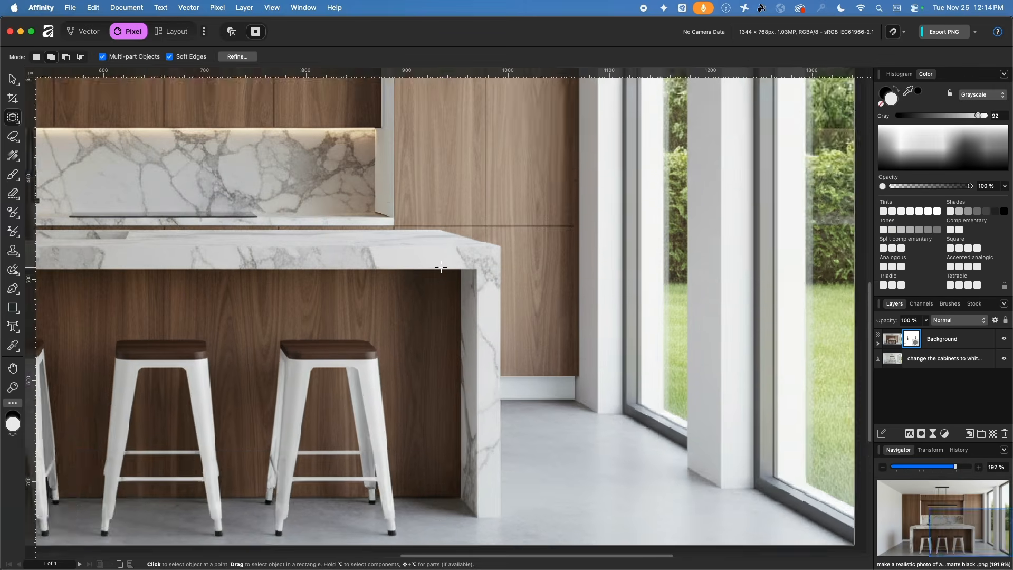
# - Set up a 10 px paint brush for retouching the walnut layer's mask at the left side panel's upper ceiling corner
pyautogui.scroll(10, 476, 401)
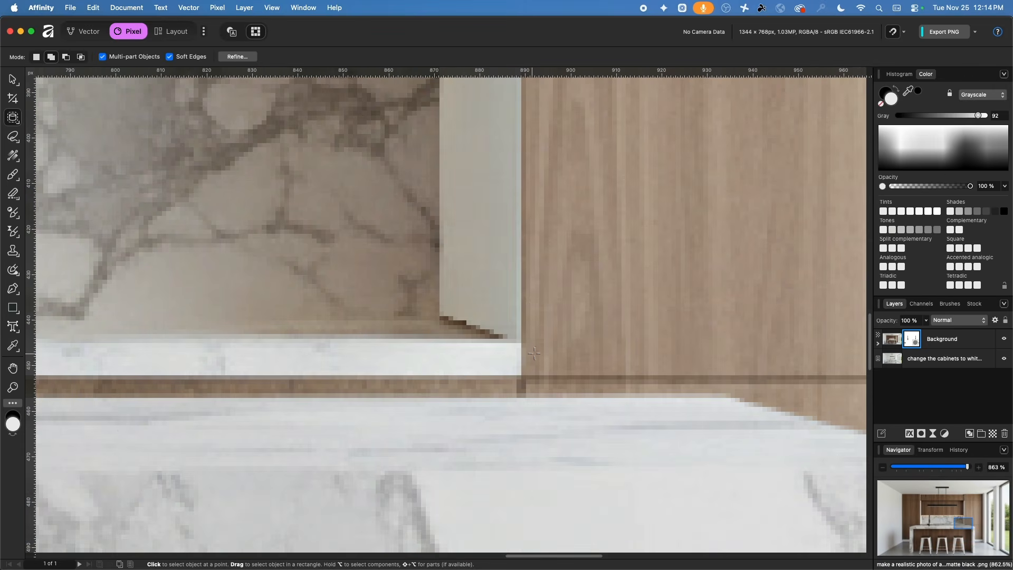
pyautogui.scroll(-10, 534, 352)
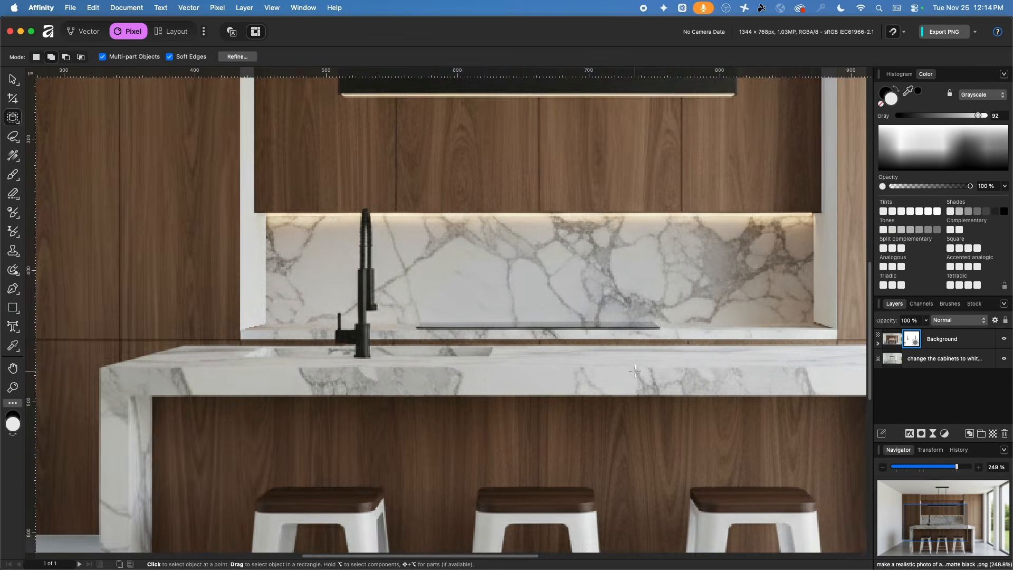
pyautogui.scroll(10, 635, 371)
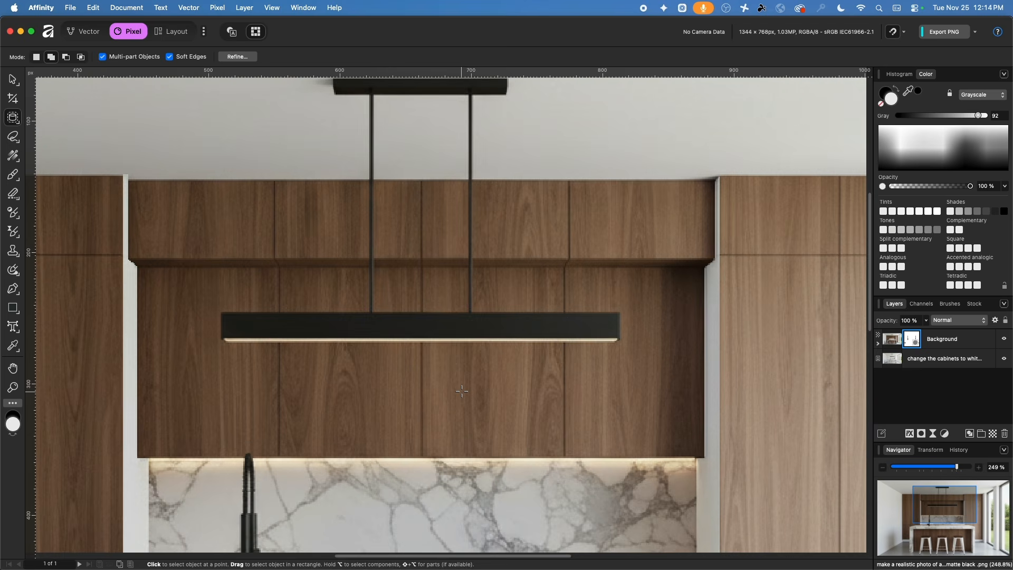
pyautogui.scroll(15, 182, 201)
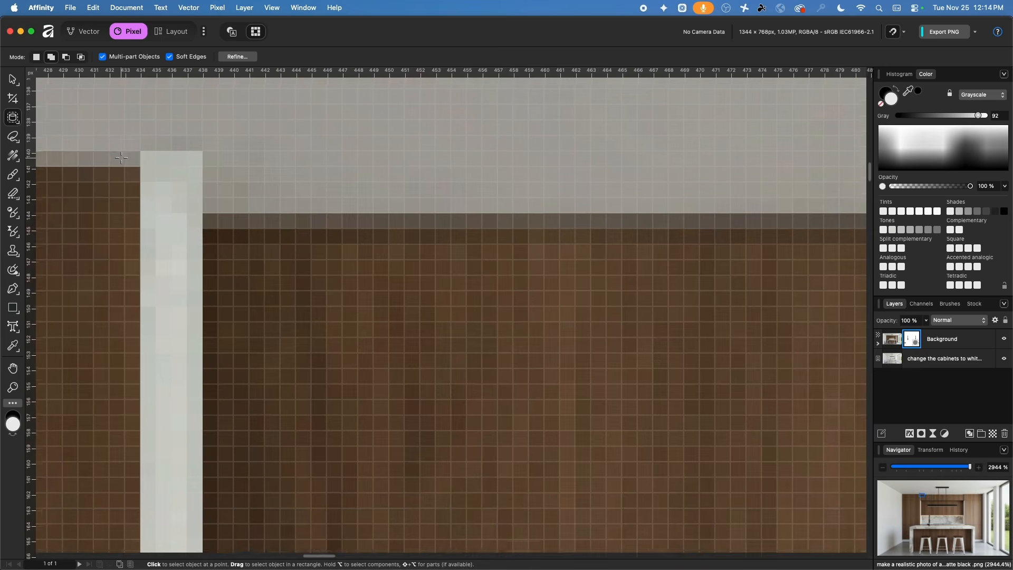
pyautogui.moveTo(122, 157); pyautogui.dragTo(186, 200)
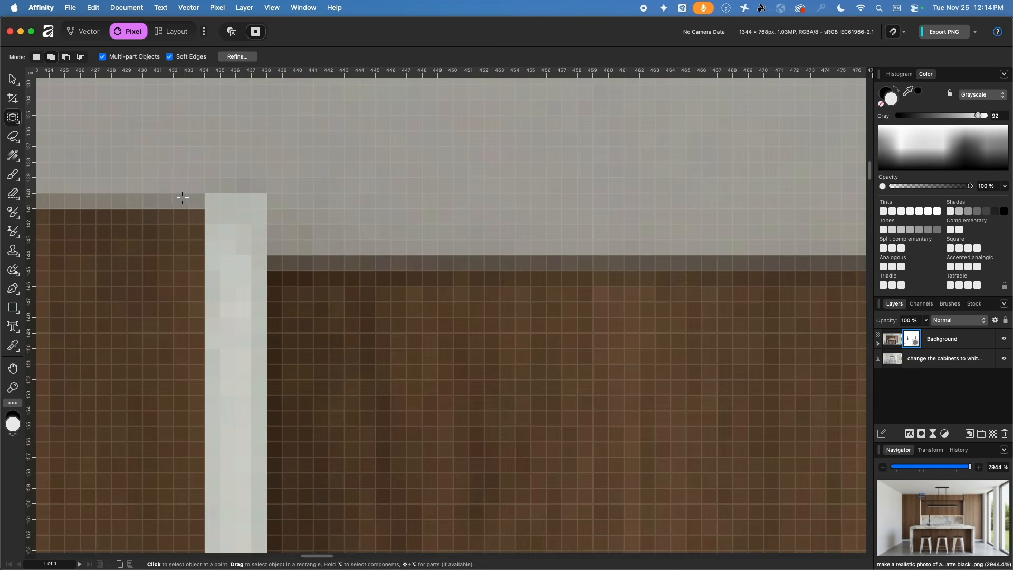
pyautogui.click(13, 174)
pyautogui.press('x')
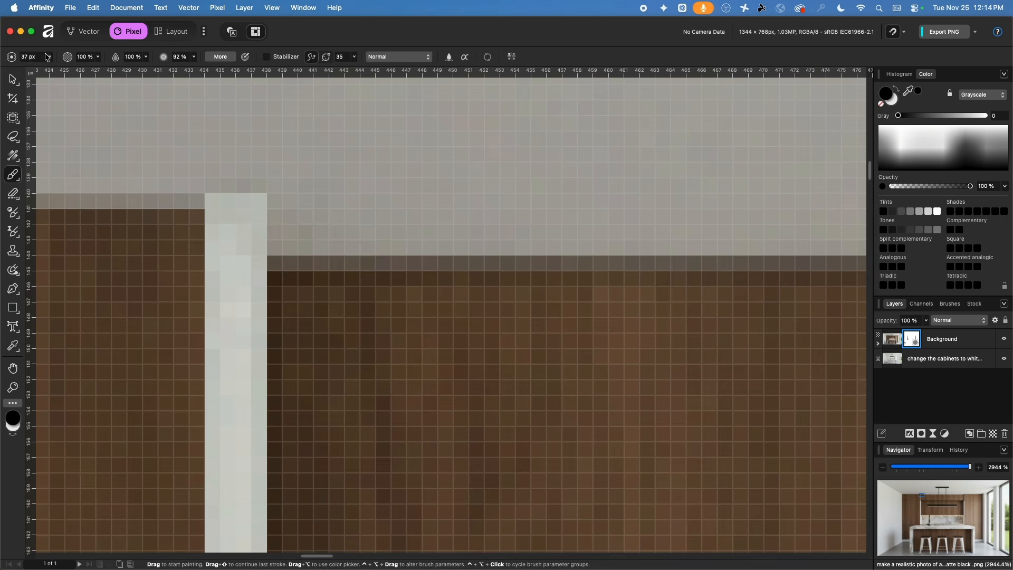
pyautogui.click(49, 57)
pyautogui.moveTo(47, 68); pyautogui.dragTo(29, 68)
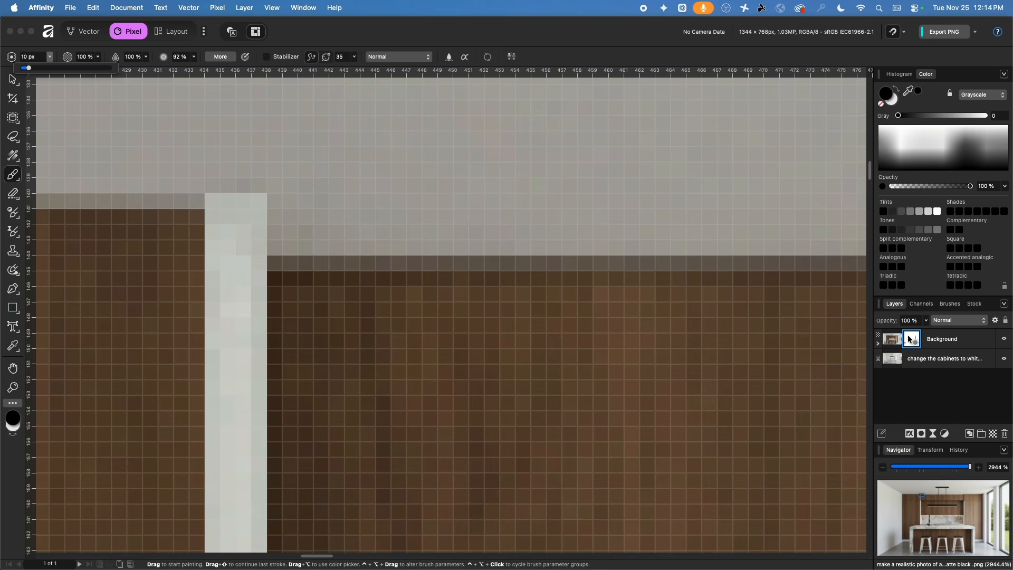
# - Paint white on the walnut layer's mask to restore the diagonal ceiling corner above the left side panel
pyautogui.moveTo(276, 166); pyautogui.dragTo(337, 216)
pyautogui.press('super+z')
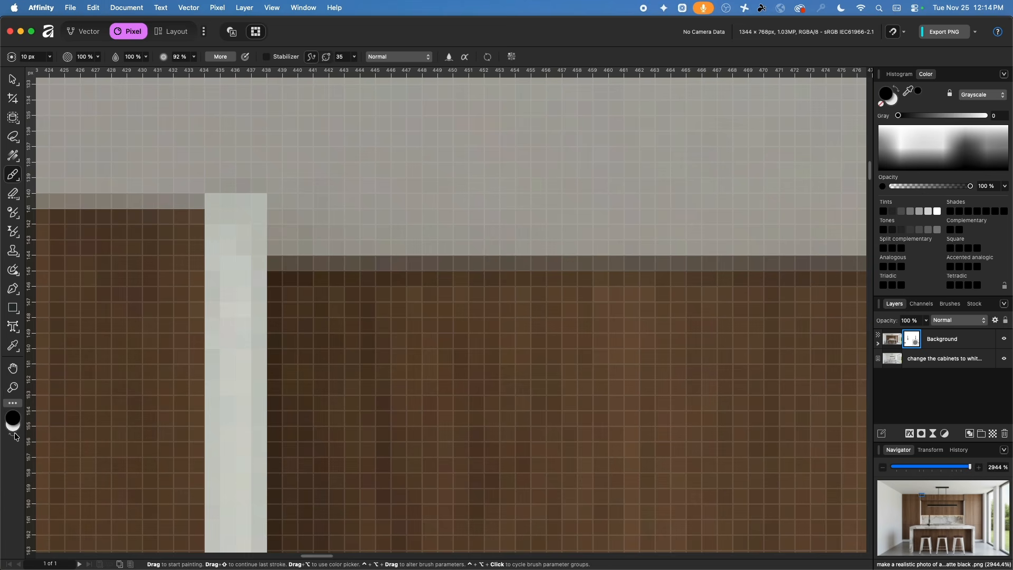
pyautogui.click(12, 436)
pyautogui.moveTo(302, 156)
pyautogui.mouseDown()
pyautogui.moveTo(285, 162)
pyautogui.moveTo(287, 173)
pyautogui.moveTo(275, 167)
pyautogui.mouseUp()
pyautogui.press('super+z')
pyautogui.scroll(-6, 524, 253)
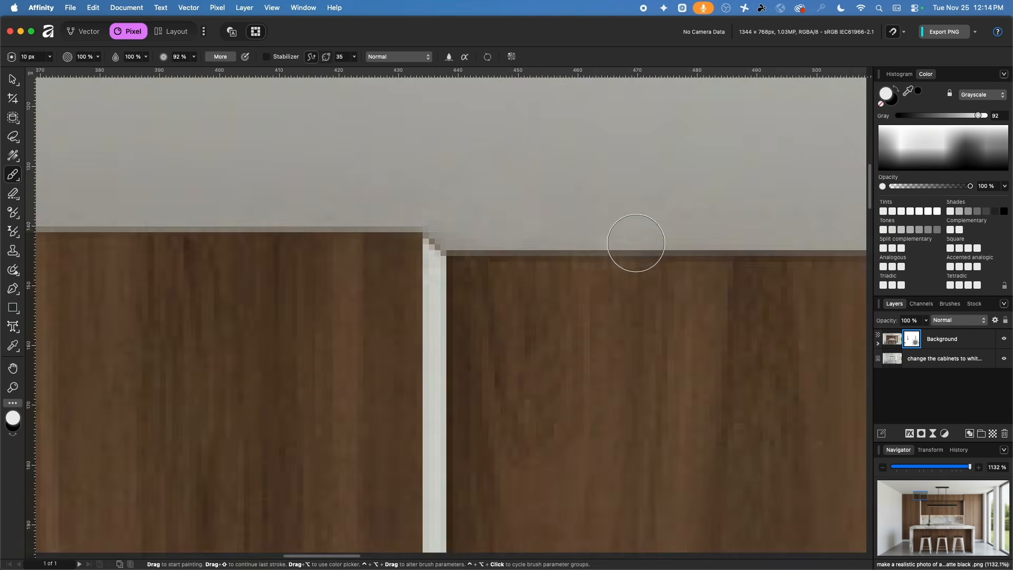
pyautogui.scroll(-3, 645, 243)
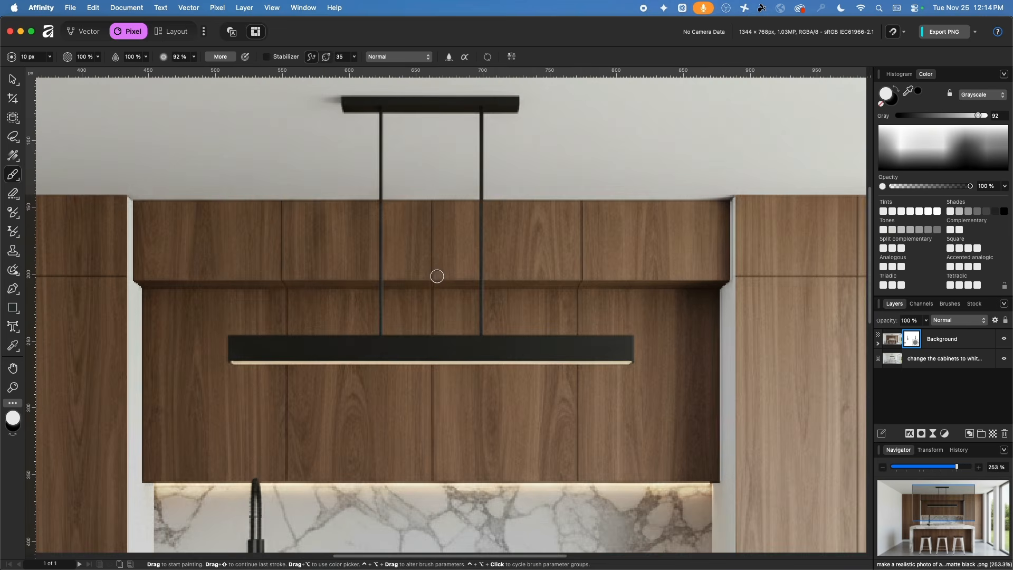
pyautogui.scroll(-2, 437, 276)
pyautogui.scroll(-5, 407, 237)
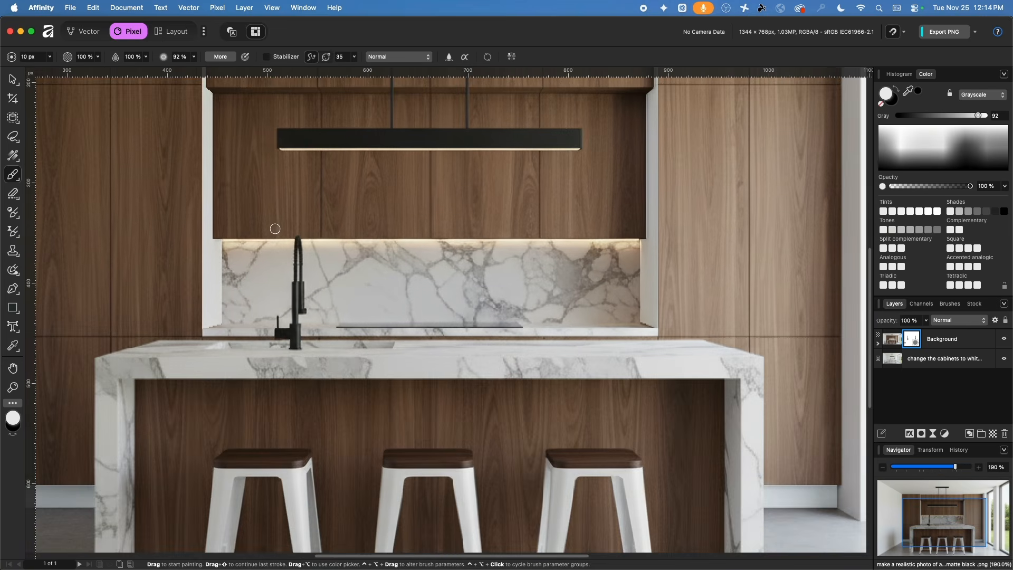
# - Export the composite as a PNG named "AI Rendering Composite" into the project's Images folder
pyautogui.click(78, 5)
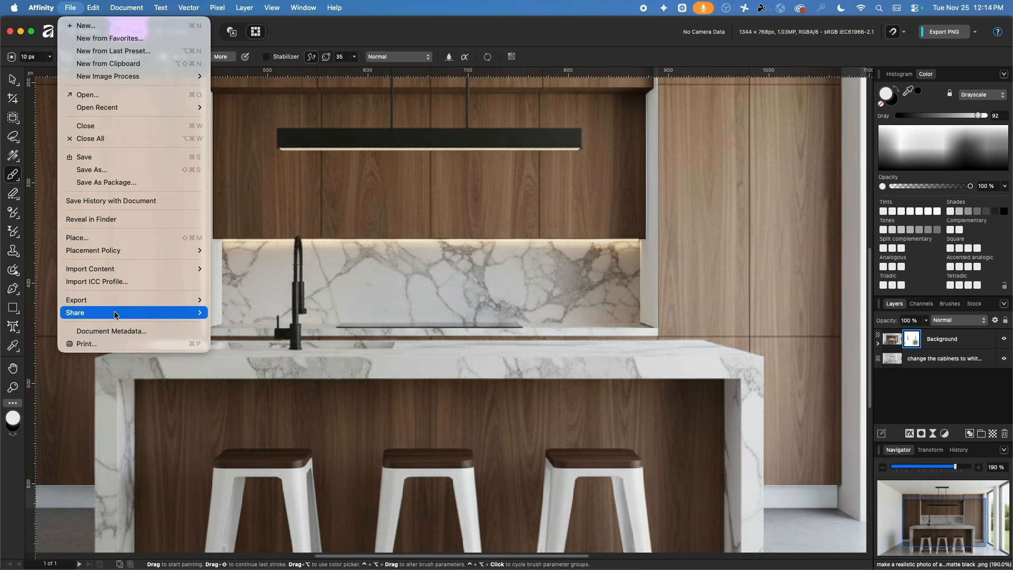
pyautogui.moveTo(119, 301)
pyautogui.click(228, 300)
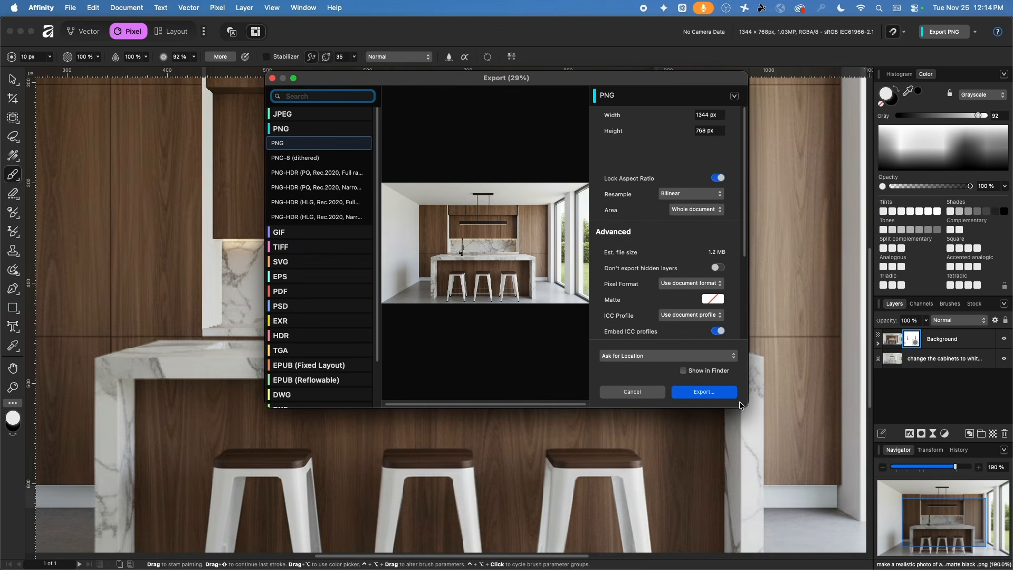
pyautogui.click(706, 392)
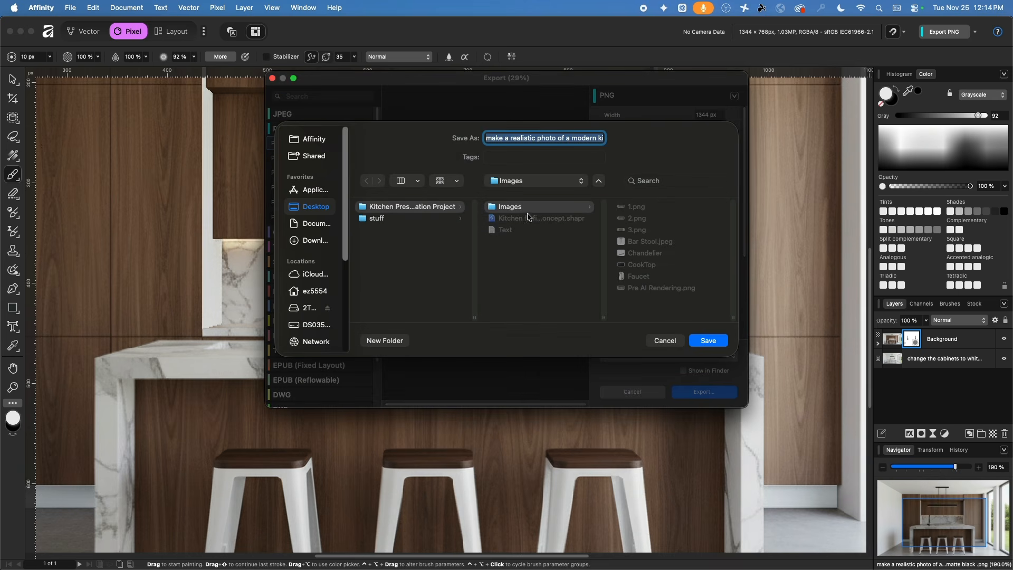
pyautogui.click(522, 207)
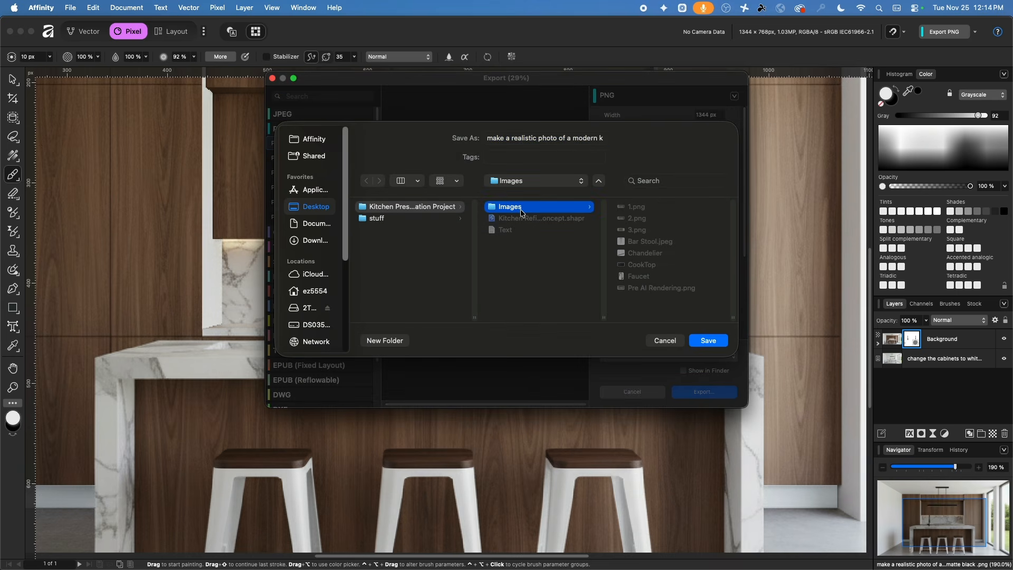
pyautogui.tripleClick(534, 139)
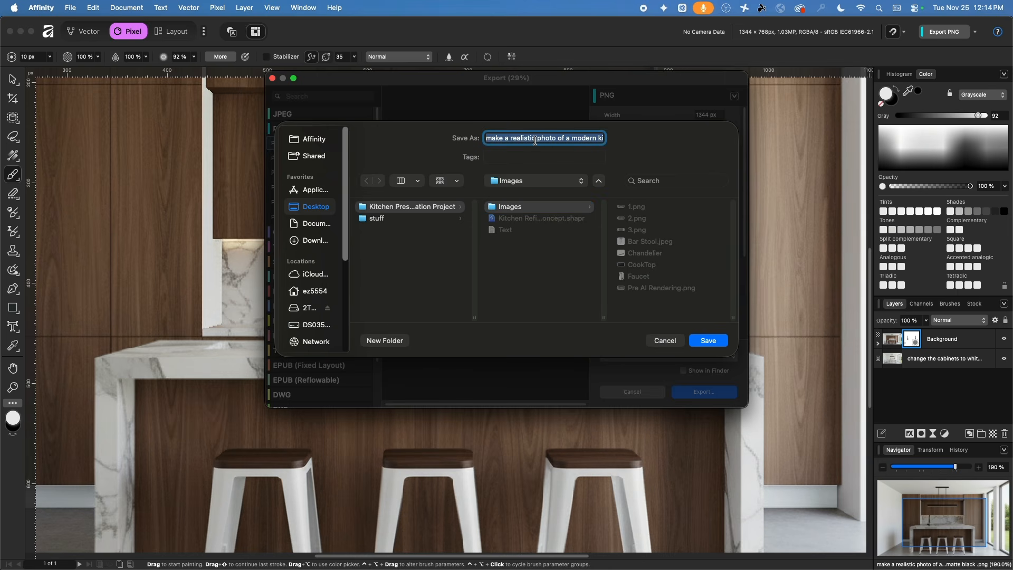
pyautogui.write('AI REndering')
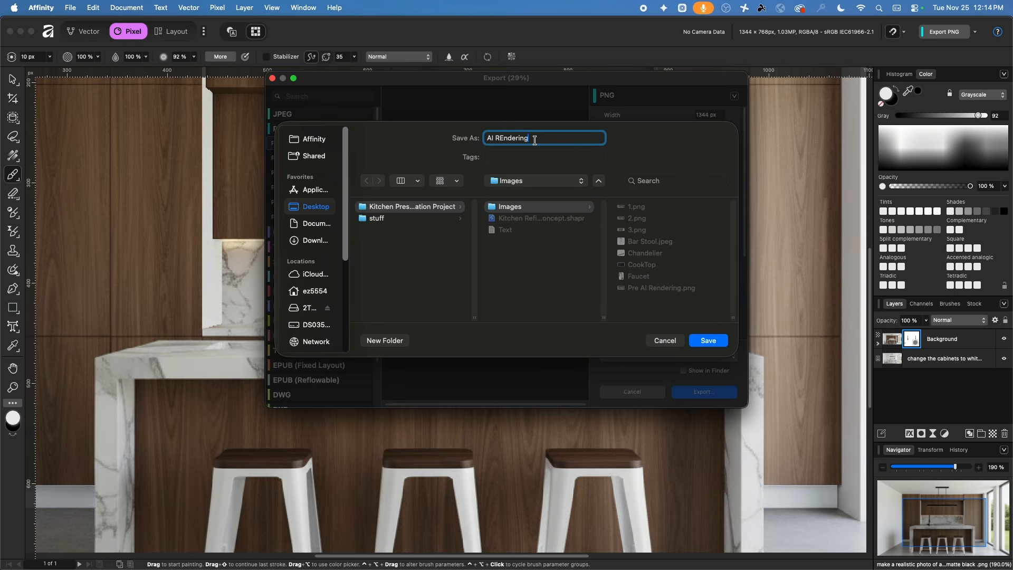
pyautogui.press('BackSpace')
pyautogui.write('e')
pyautogui.write(' Composite')
pyautogui.press('Return')
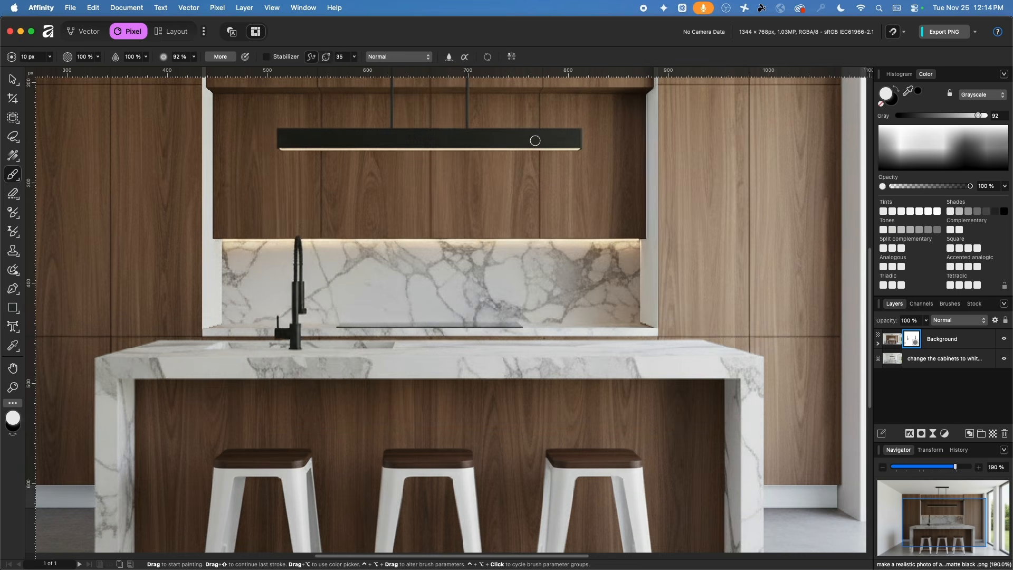
# - Switch to the Kitchen Rendering workbench of Vizcom in Chrome, deselect the walnut rendering and find free canvas beside the white-cabinet rendering
pyautogui.press('super+Tab')
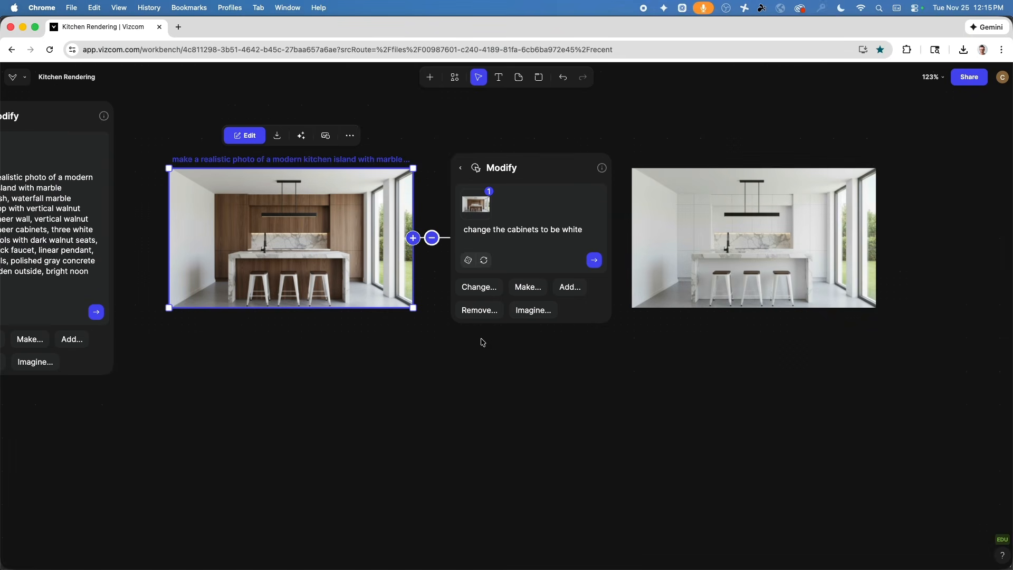
pyautogui.click(344, 339)
pyautogui.scroll(-1, 343, 339)
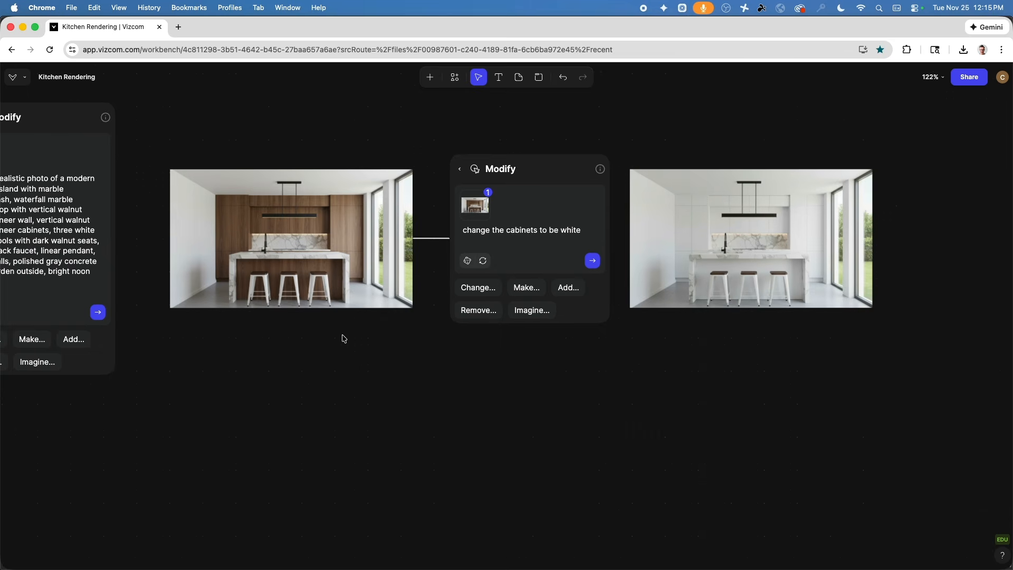
pyautogui.scroll(-1, 341, 338)
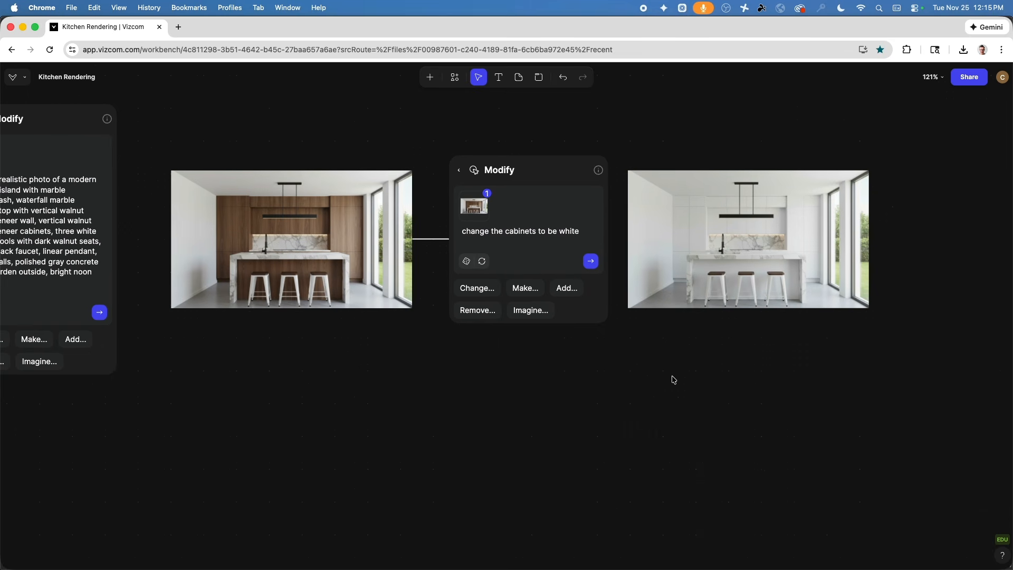
pyautogui.scroll(-10, 531, 373)
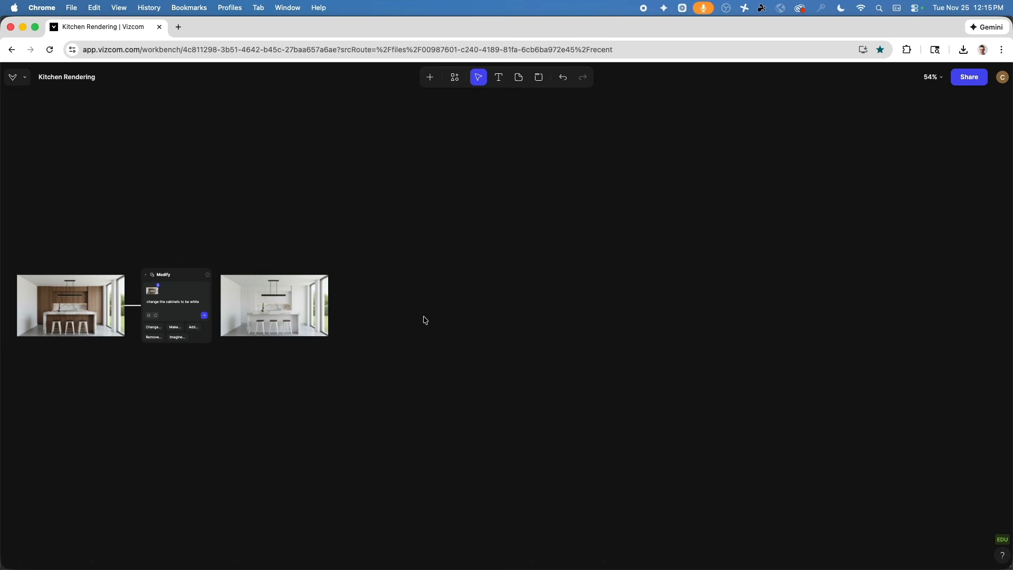
pyautogui.scroll(15, 423, 319)
pyautogui.hscroll(-5, 404, 291)
# - Upload AI Rendering Composite.png from the Images folder and place it beside the white-cabinet rendering
pyautogui.click(430, 77)
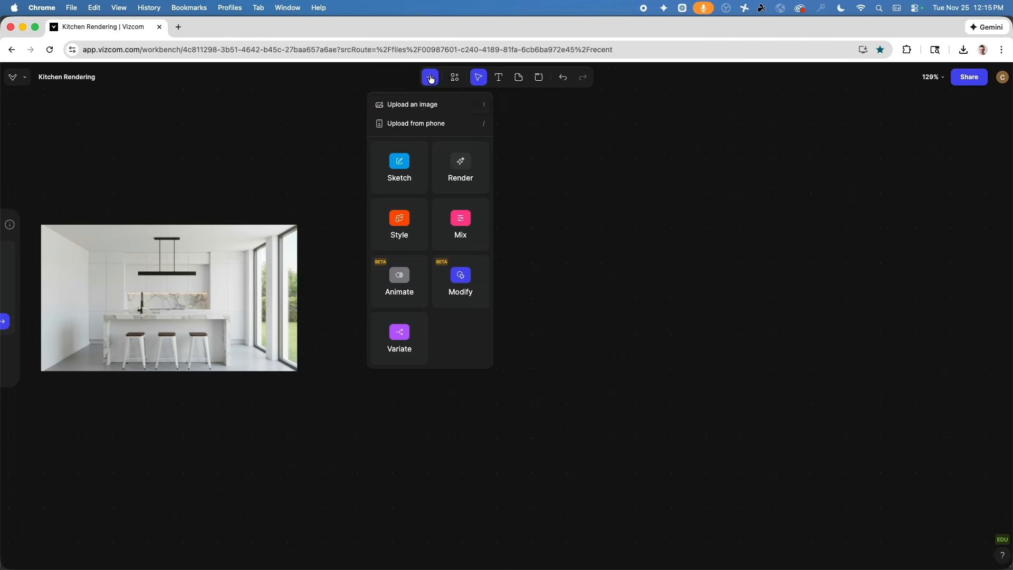
pyautogui.click(422, 109)
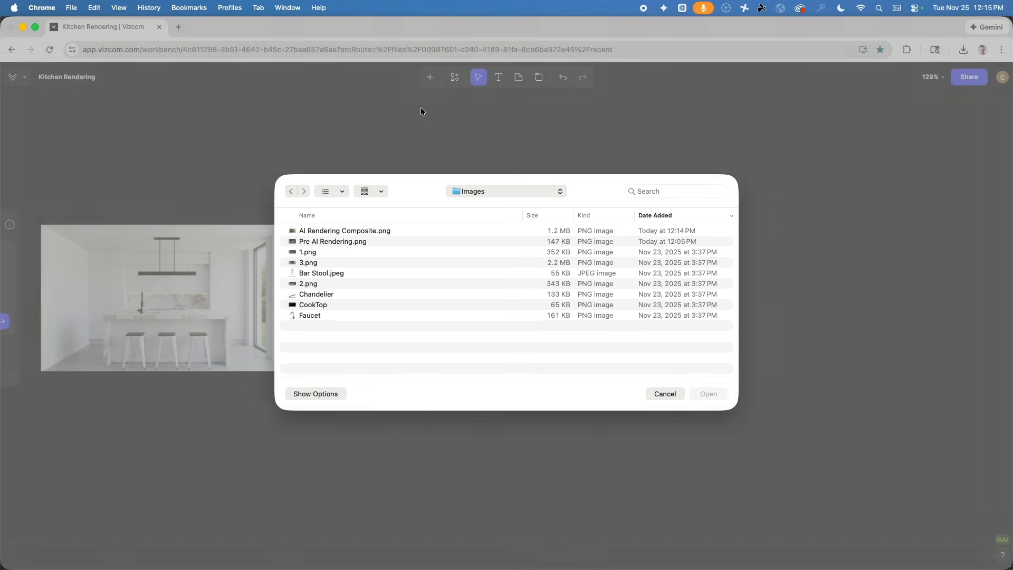
pyautogui.click(365, 232)
pyautogui.click(714, 392)
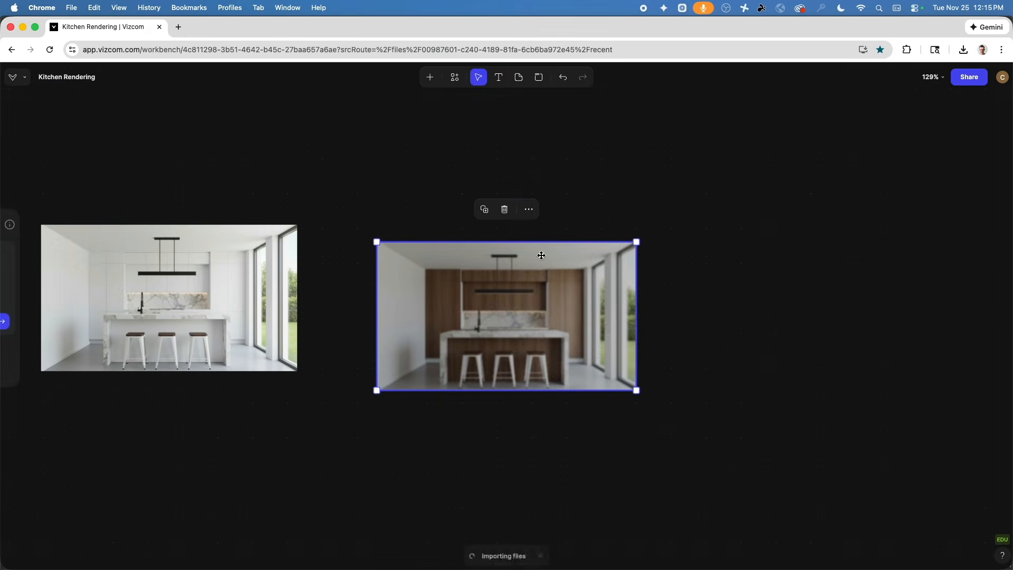
pyautogui.moveTo(502, 316); pyautogui.dragTo(473, 295)
pyautogui.scroll(1, 646, 302)
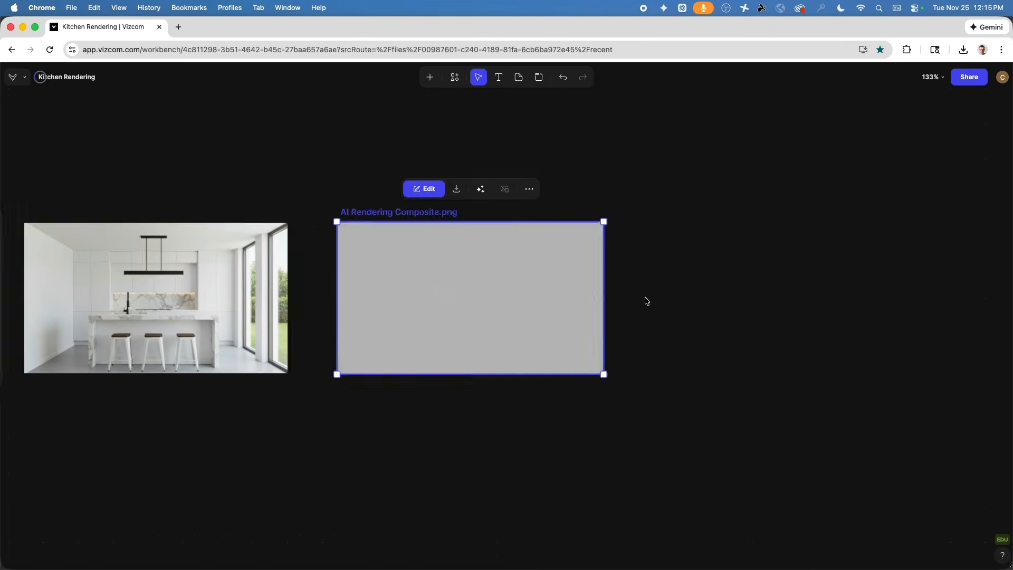
pyautogui.scroll(5, 647, 302)
# - Open the uploaded composite for editing and run Enhance on its image layer
pyautogui.doubleClick(479, 276)
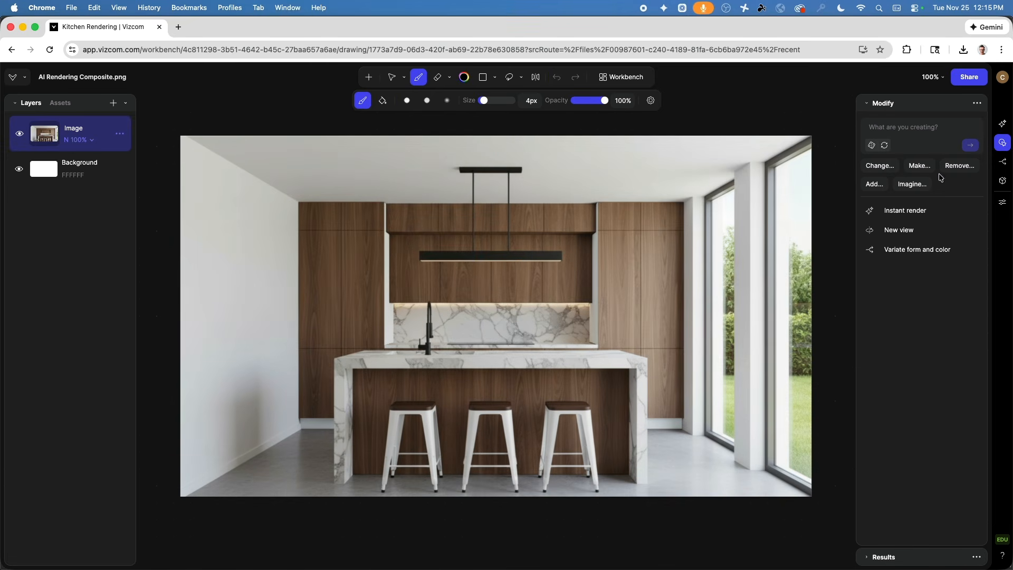
pyautogui.click(1002, 204)
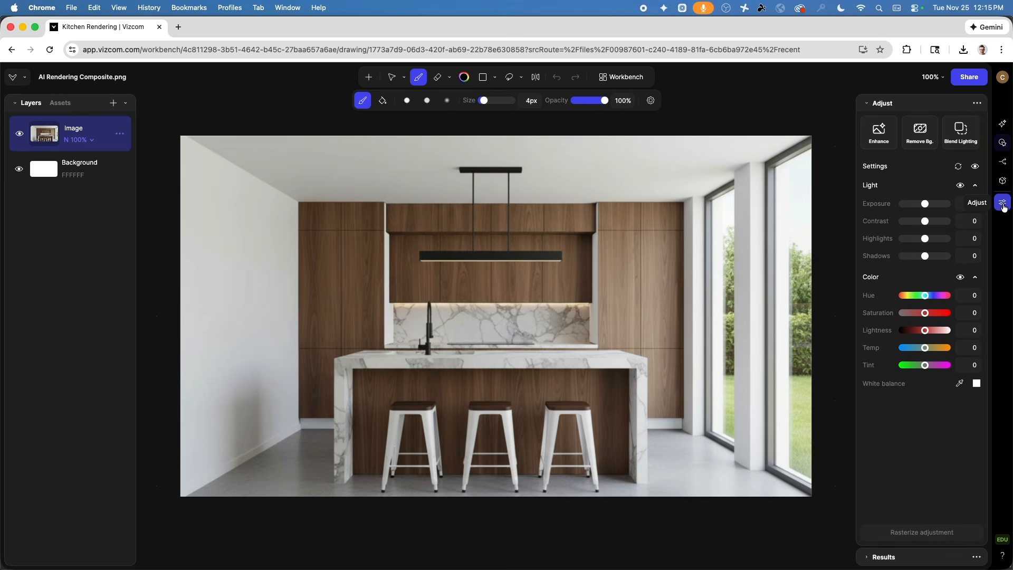
pyautogui.click(886, 135)
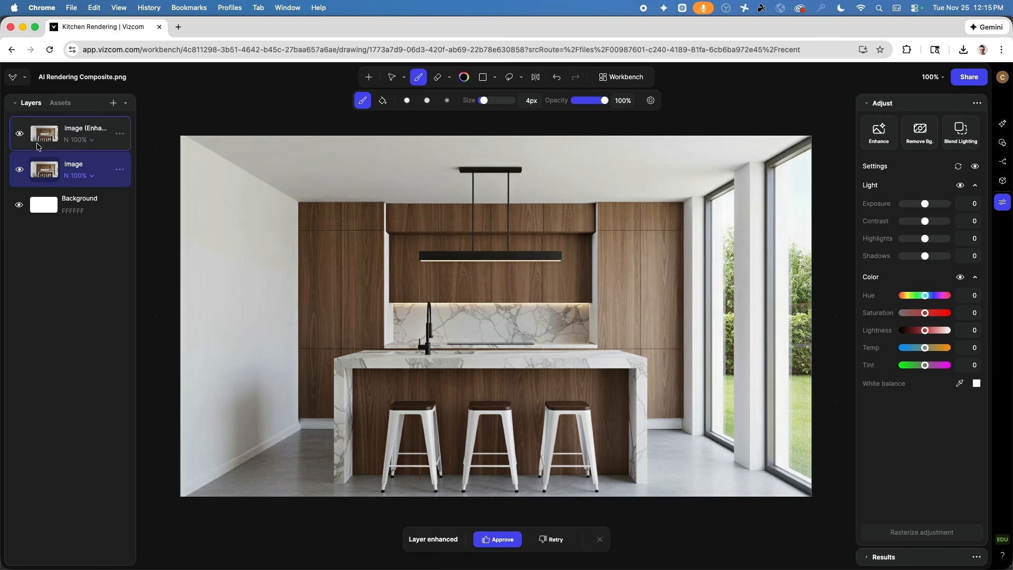
# - Compare the enhanced layer with the original around the upper and tall walnut cabinets by toggling the enhanced layer's visibility
pyautogui.scroll(5, 660, 214)
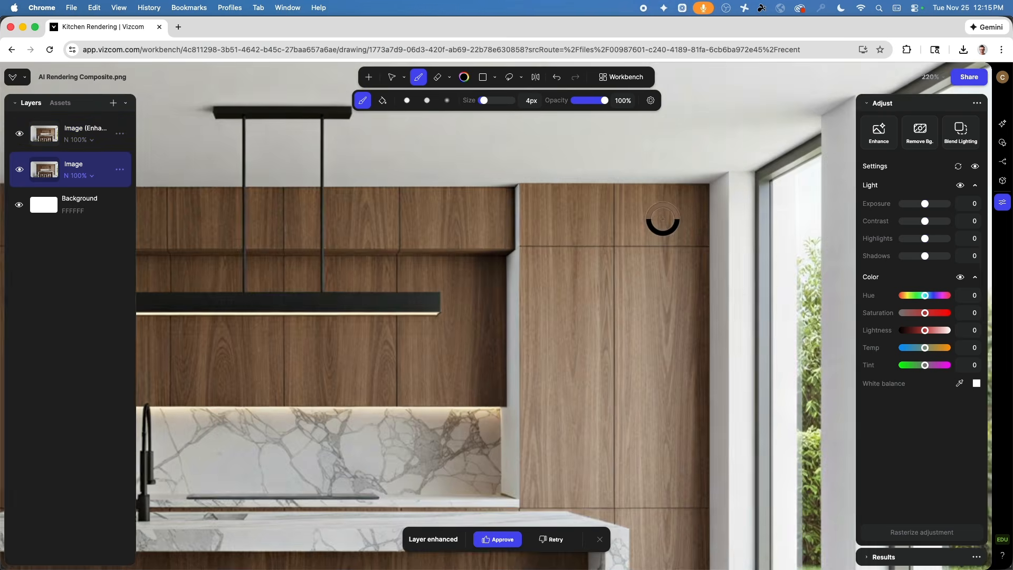
pyautogui.click(21, 135)
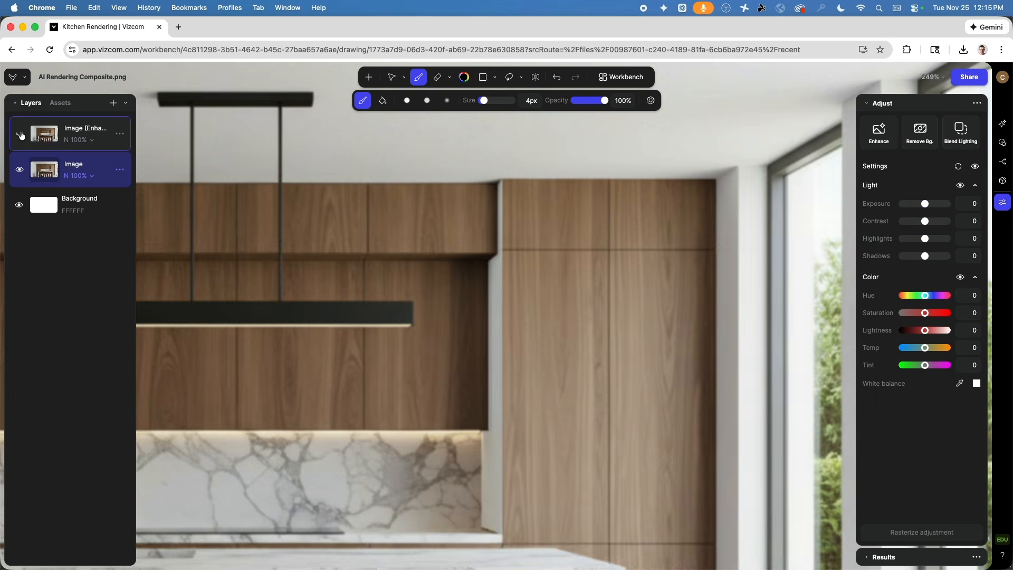
pyautogui.click(21, 135)
pyautogui.click(21, 136)
pyautogui.click(21, 135)
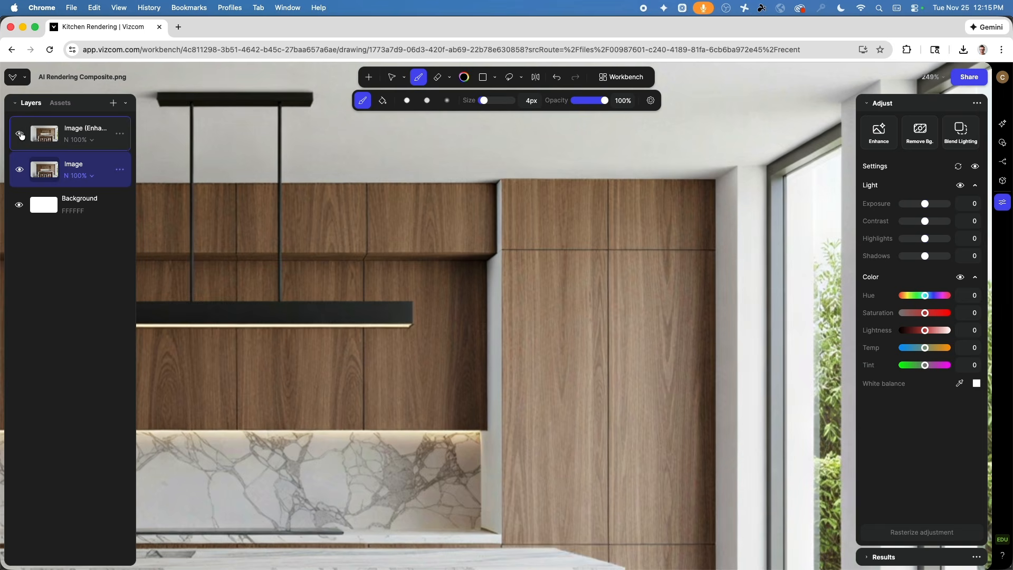
pyautogui.click(21, 136)
pyautogui.click(21, 135)
# - Compare the marble backsplash detail close up with the enhanced layer shown and hidden, ending with it shown
pyautogui.scroll(-5, 402, 494)
pyautogui.scroll(10, 402, 494)
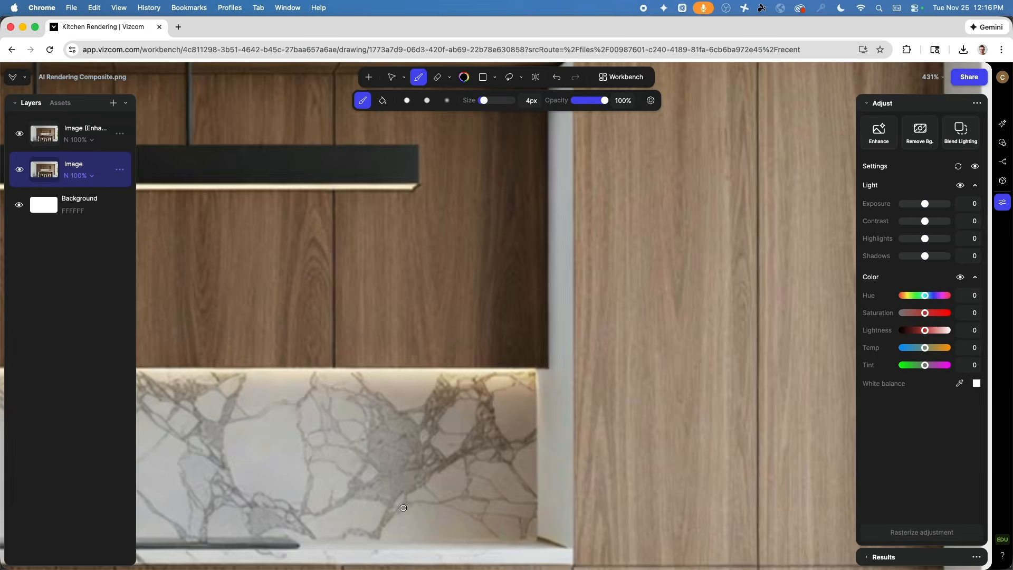
pyautogui.click(19, 135)
pyautogui.click(20, 134)
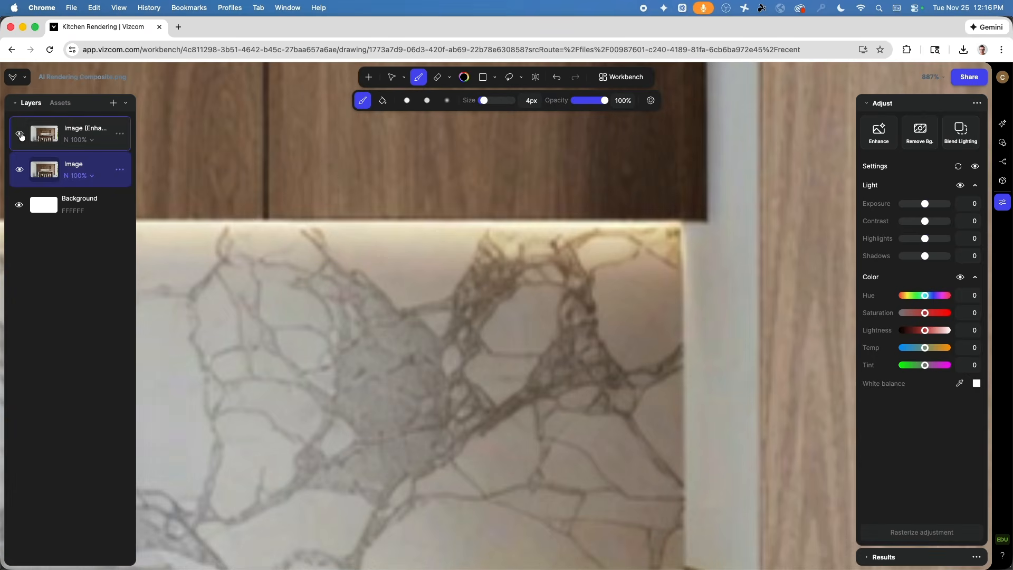
pyautogui.click(19, 135)
pyautogui.click(19, 134)
pyautogui.click(19, 134)
pyautogui.click(20, 134)
pyautogui.scroll(-10, 572, 407)
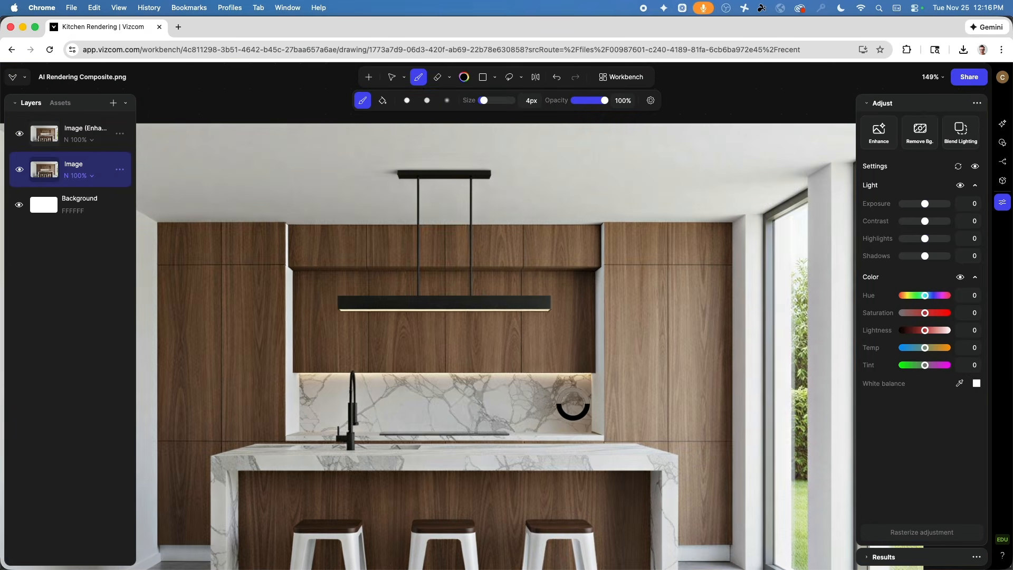
# - Compare the dark sliver at the marble backsplash's lower right corner with the enhanced layer shown and hidden, ending with it hidden
pyautogui.scroll(2, 257, 372)
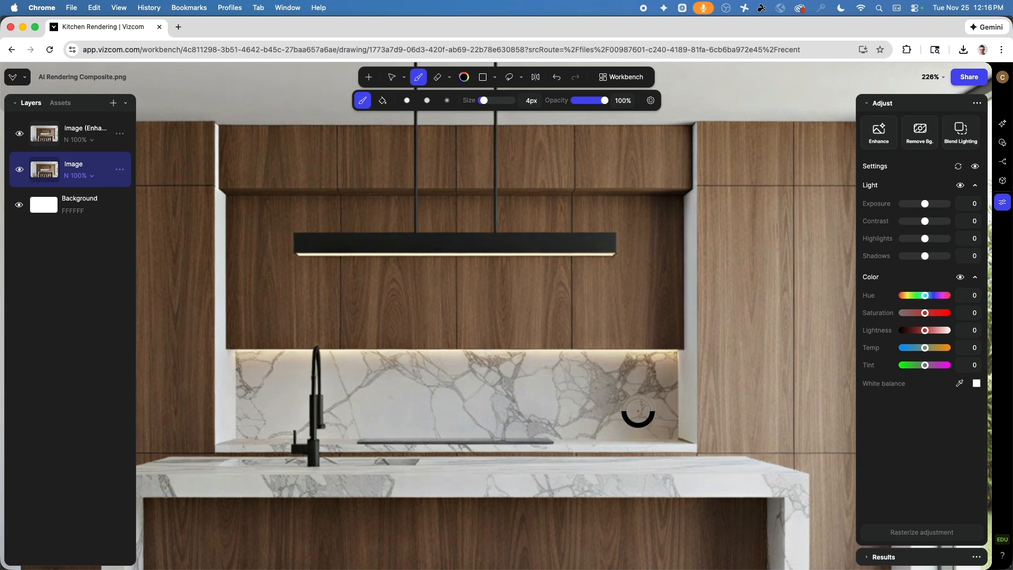
pyautogui.scroll(5, 764, 452)
pyautogui.scroll(2, 564, 415)
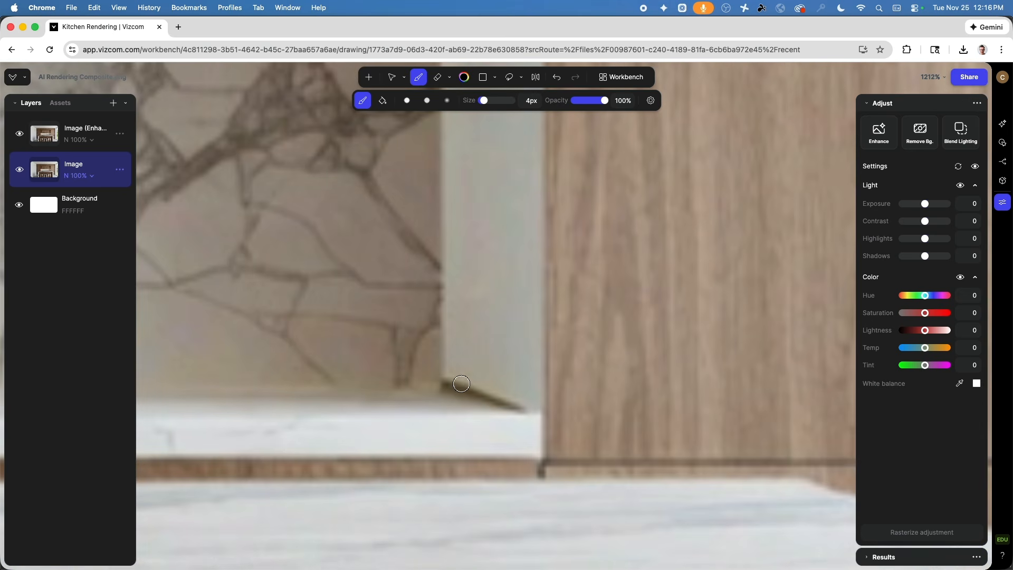
pyautogui.click(19, 135)
pyautogui.click(19, 135)
pyautogui.click(19, 135)
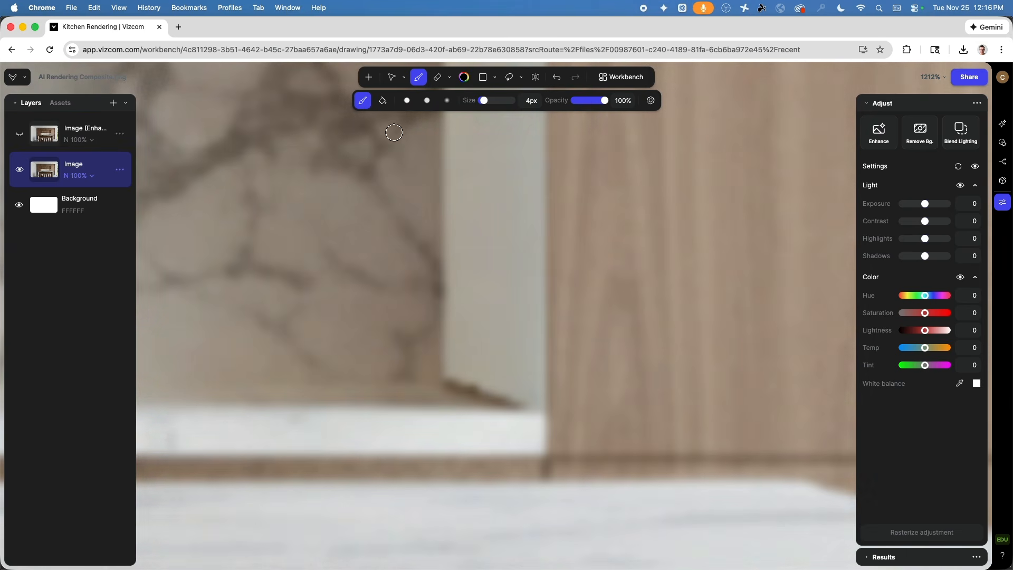
# - Sample the pale niche side panel's color and paint over the corner's dark sliver on a new layer directly above the original image
pyautogui.click(464, 78)
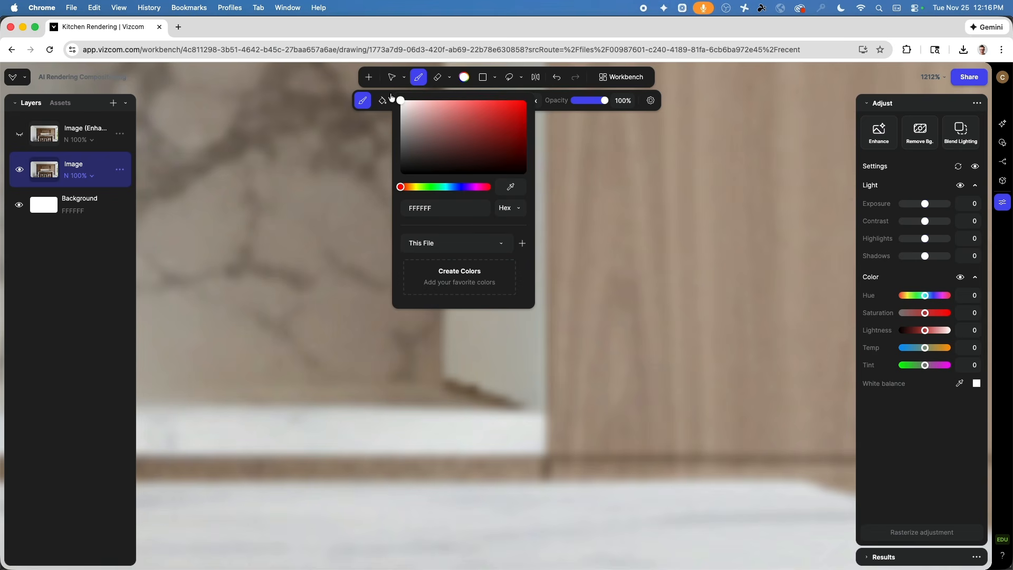
pyautogui.click(510, 187)
pyautogui.click(493, 384)
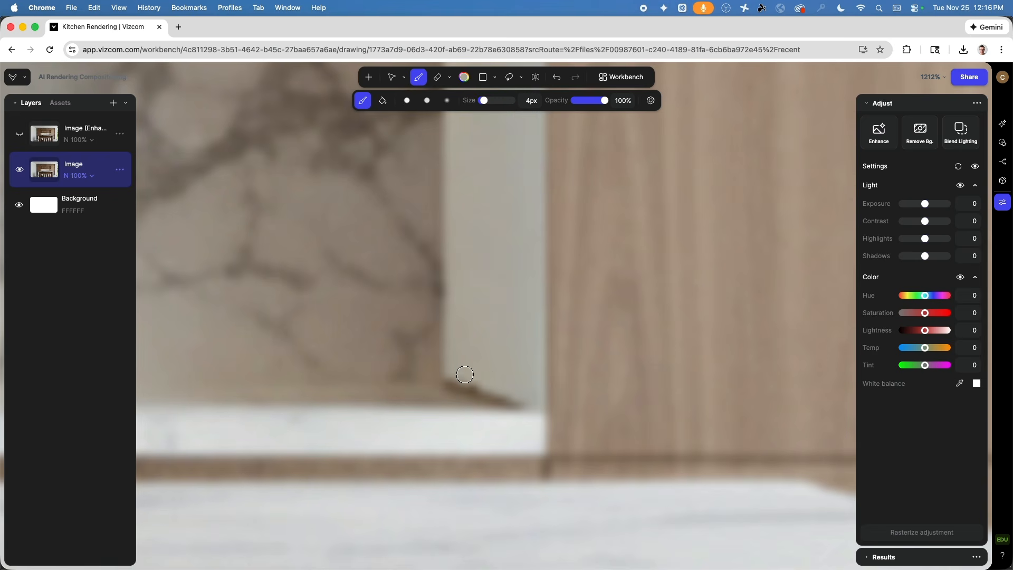
pyautogui.click(113, 102)
pyautogui.moveTo(441, 372); pyautogui.dragTo(507, 396)
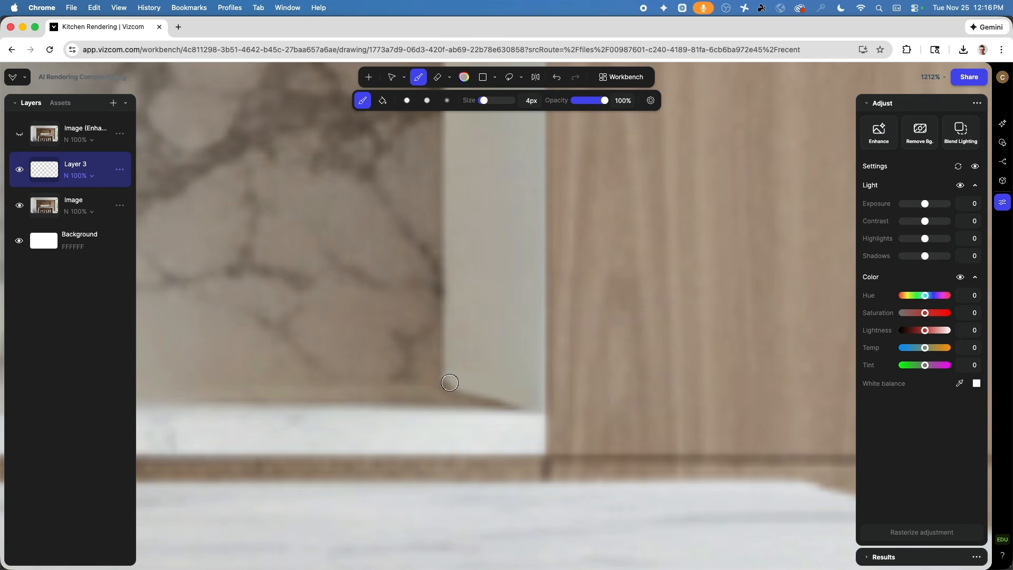
# - Show the enhanced image layer again over the whole kitchen composite
pyautogui.scroll(-10, 504, 319)
pyautogui.scroll(-5, 421, 314)
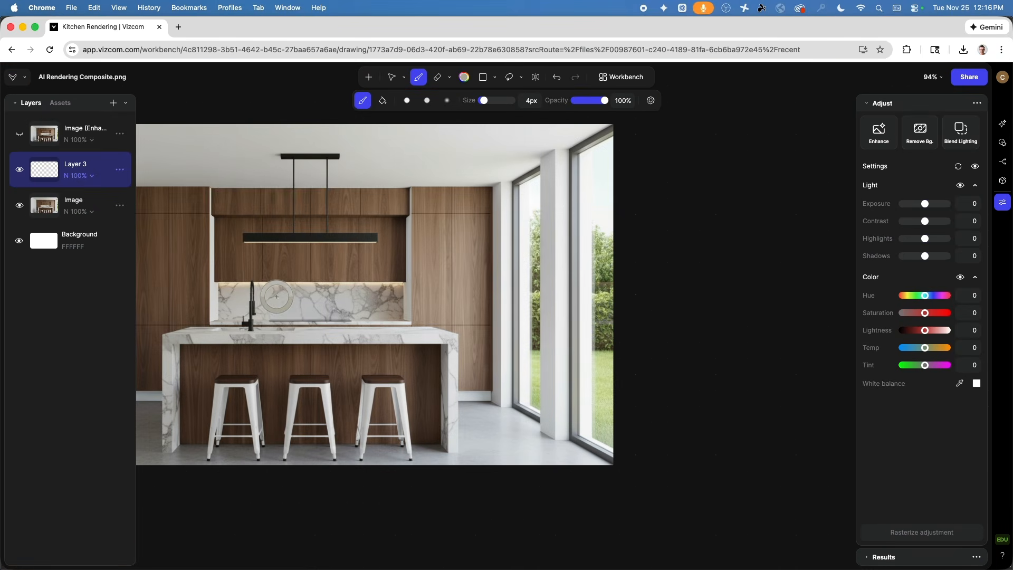
pyautogui.hscroll(-5, 274, 375)
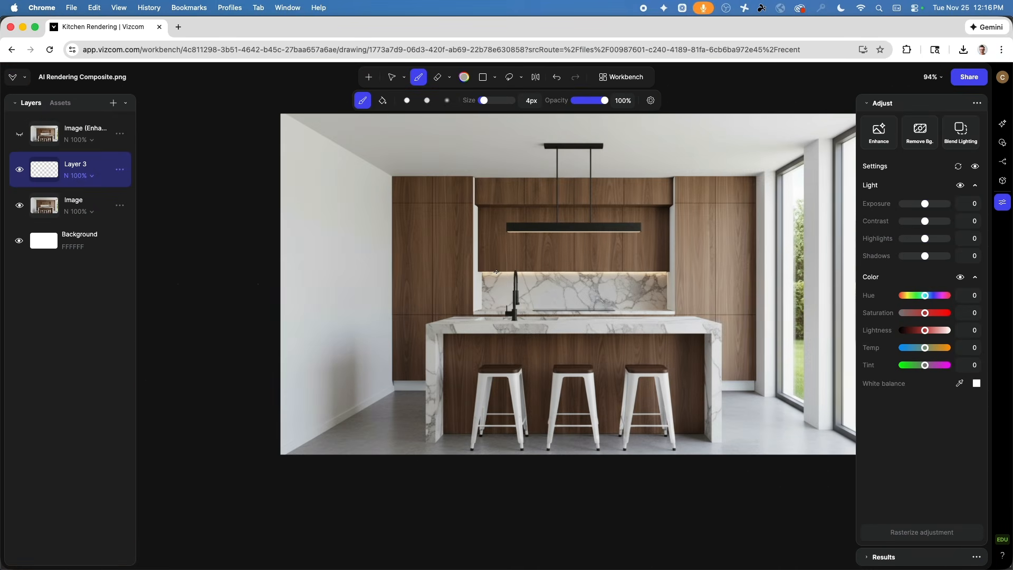
pyautogui.click(19, 134)
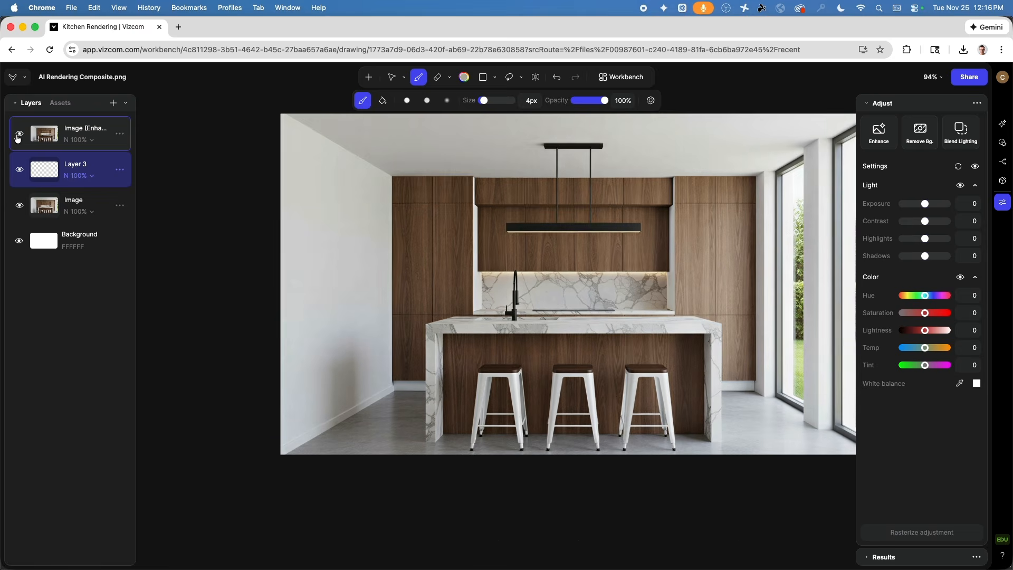
pyautogui.scroll(5, 412, 405)
pyautogui.scroll(-5, 412, 406)
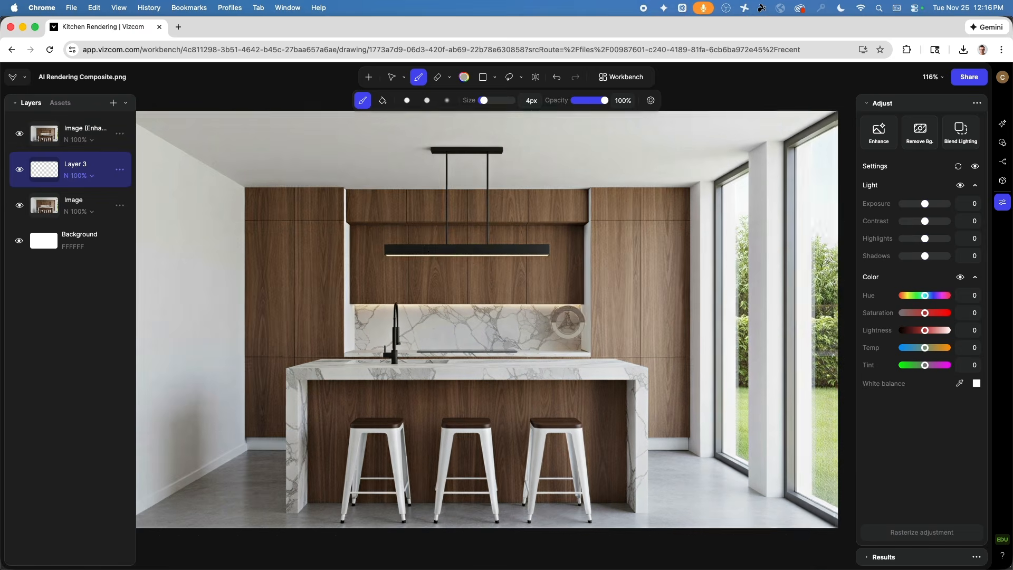
# - Add a new layer above the enhanced image and paint over the dark sliver at the backsplash's lower right corner
pyautogui.scroll(5, 572, 334)
pyautogui.scroll(2, 572, 334)
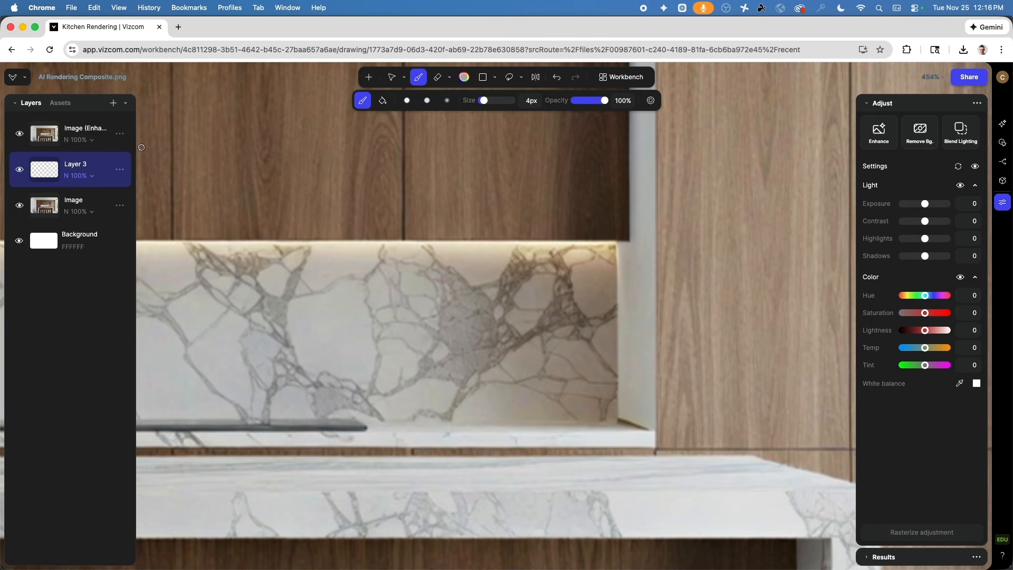
pyautogui.click(114, 103)
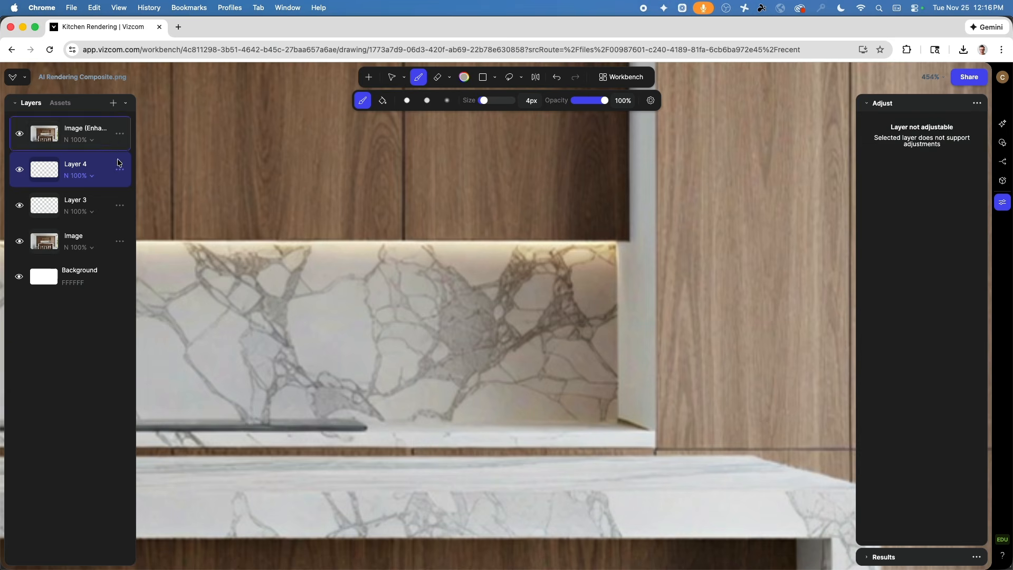
pyautogui.moveTo(117, 163); pyautogui.dragTo(122, 132)
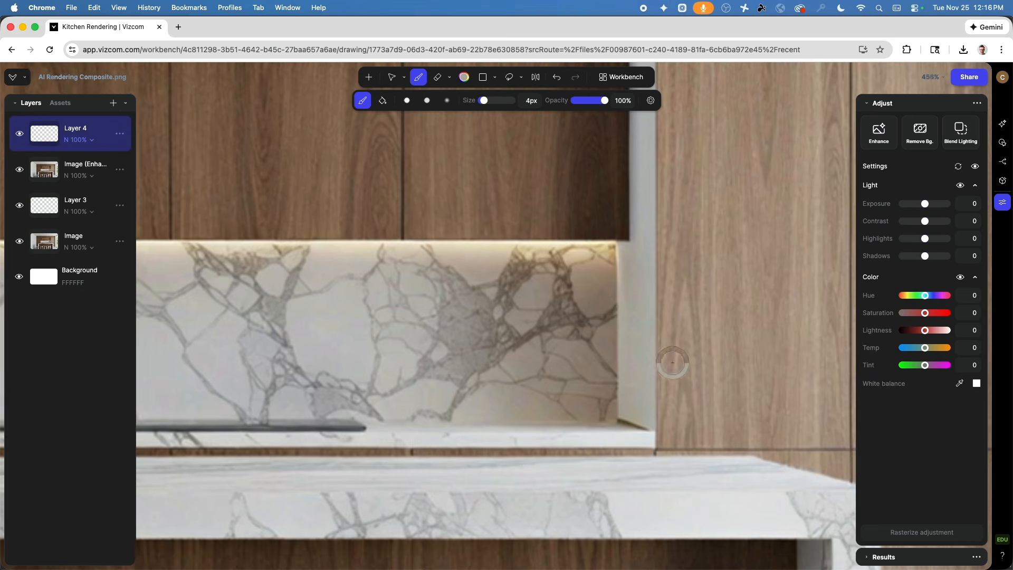
pyautogui.scroll(10, 660, 401)
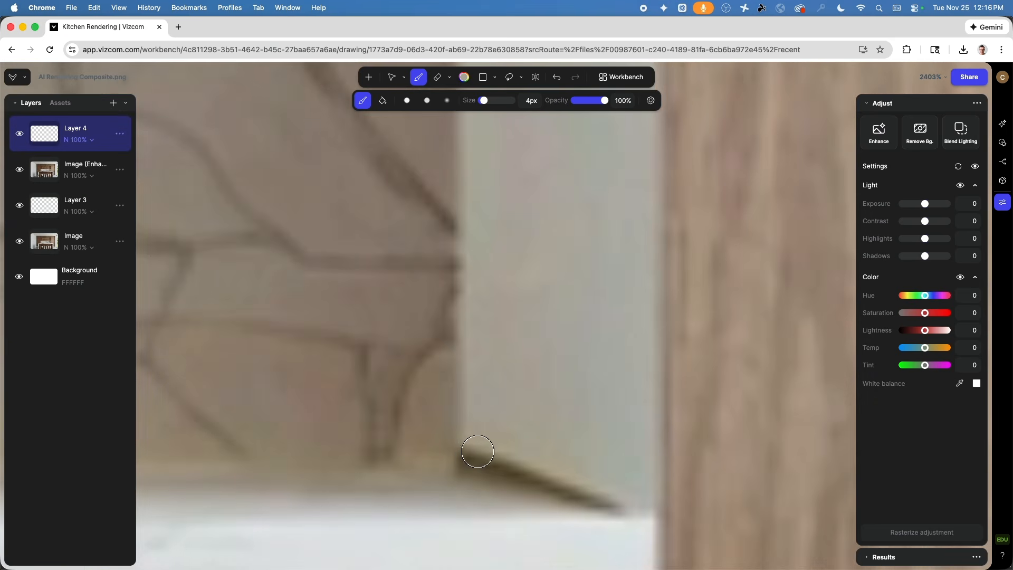
pyautogui.moveTo(459, 455)
pyautogui.mouseDown()
pyautogui.moveTo(599, 493)
pyautogui.moveTo(472, 462)
pyautogui.moveTo(621, 491)
pyautogui.mouseUp()
# - Review the retouched backsplash corner and the full kitchen composite, and open the sharing options
pyautogui.scroll(-10, 575, 464)
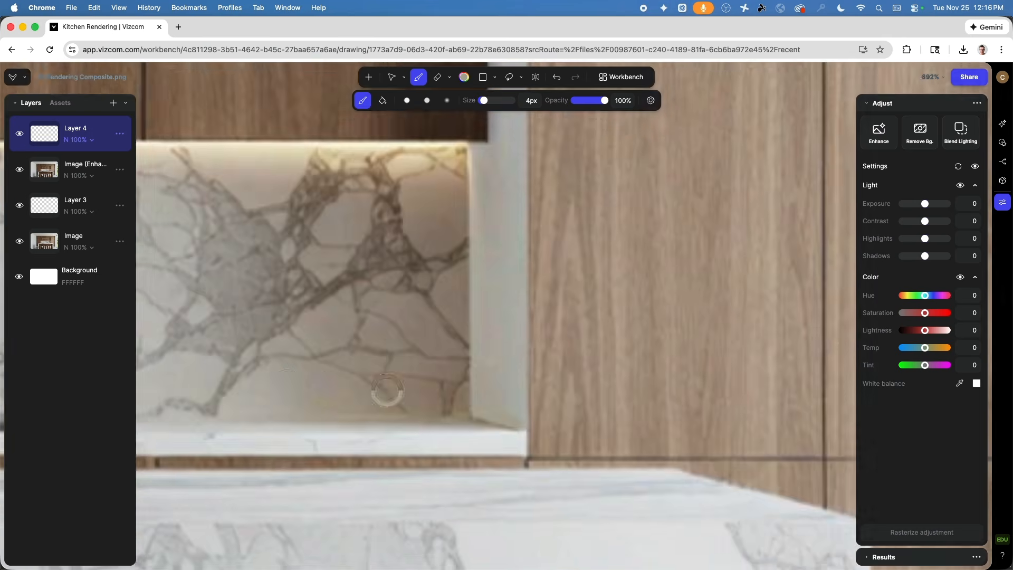
pyautogui.scroll(3, 287, 386)
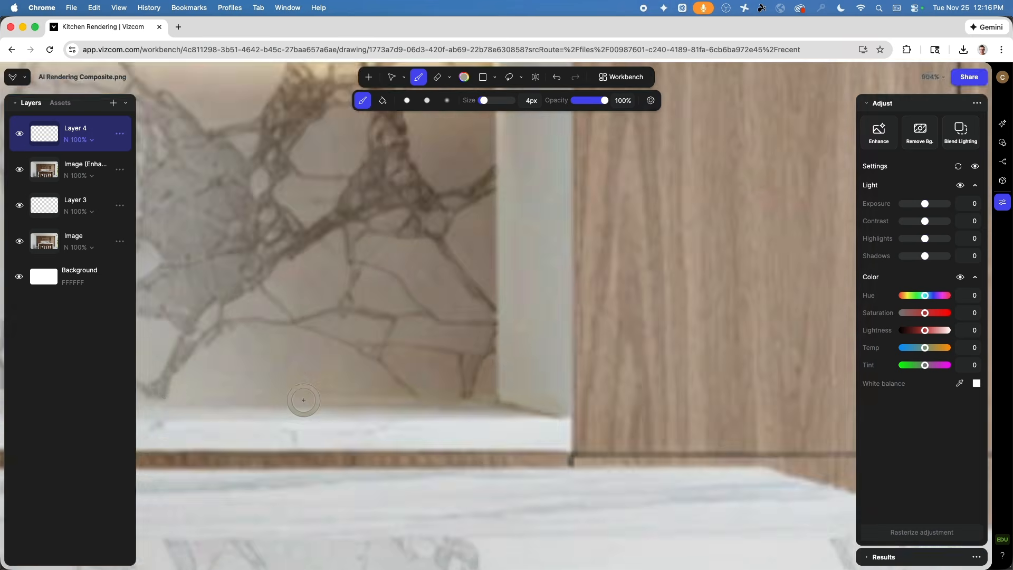
pyautogui.scroll(-8, 296, 393)
pyautogui.moveTo(302, 397); pyautogui.dragTo(527, 341)
pyautogui.scroll(-1, 533, 331)
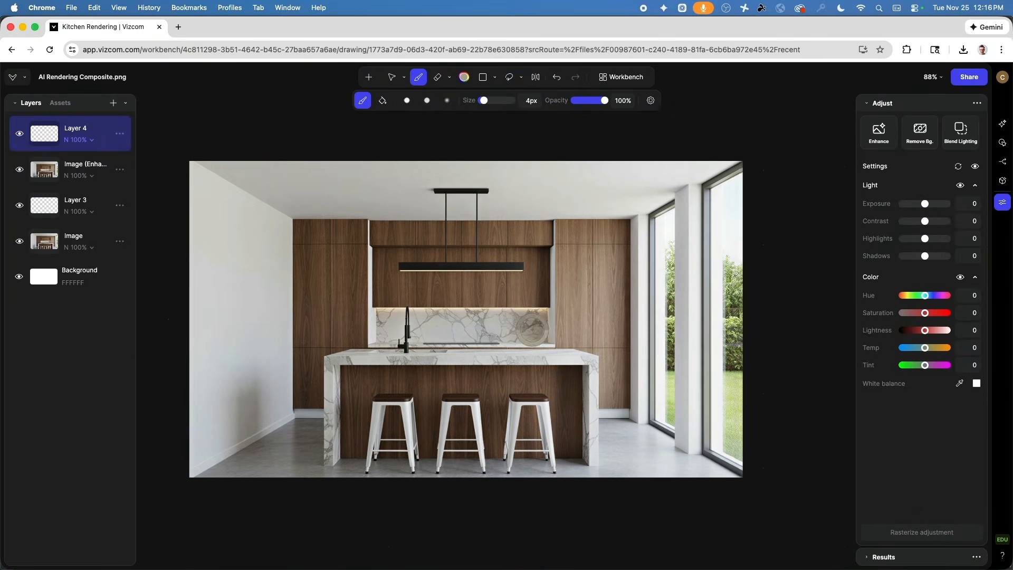
pyautogui.scroll(-5, 662, 347)
pyautogui.scroll(3, 758, 341)
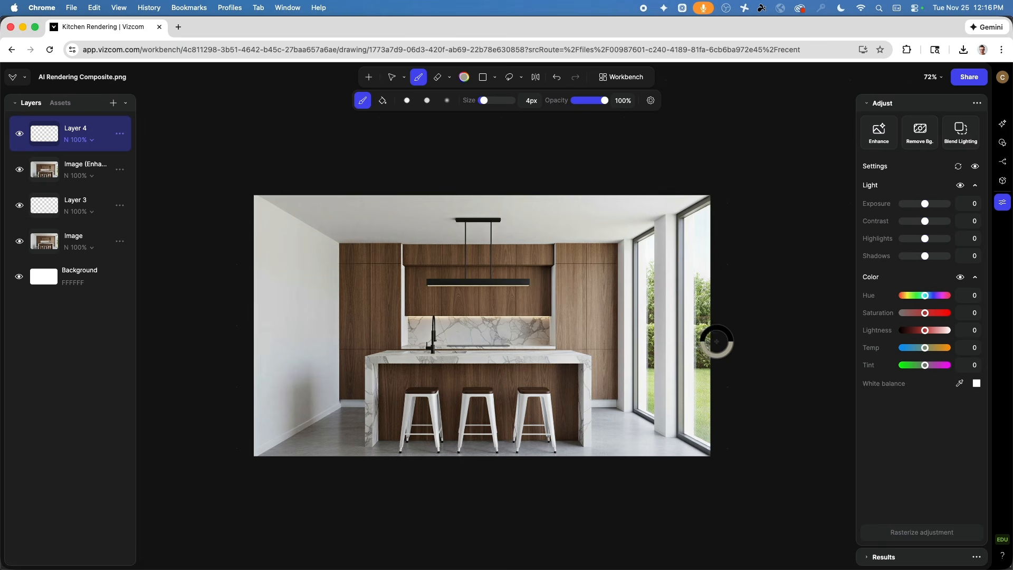
pyautogui.click(970, 78)
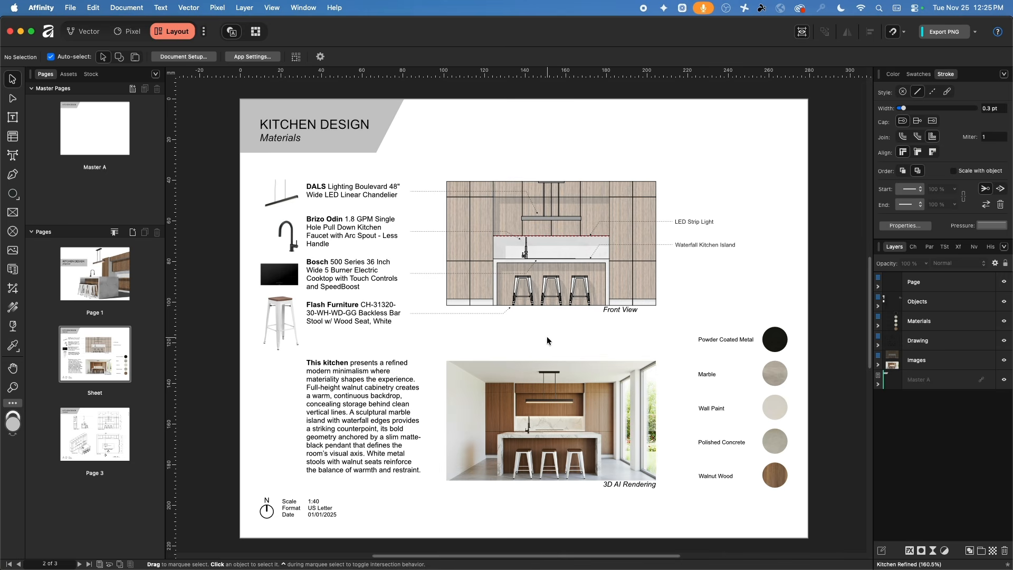
# - Switch to Affinity and examine the kitchen proposal's cover page and the Materials sheet's front view, AI rendering and material swatches
pyautogui.scroll(5, 782, 371)
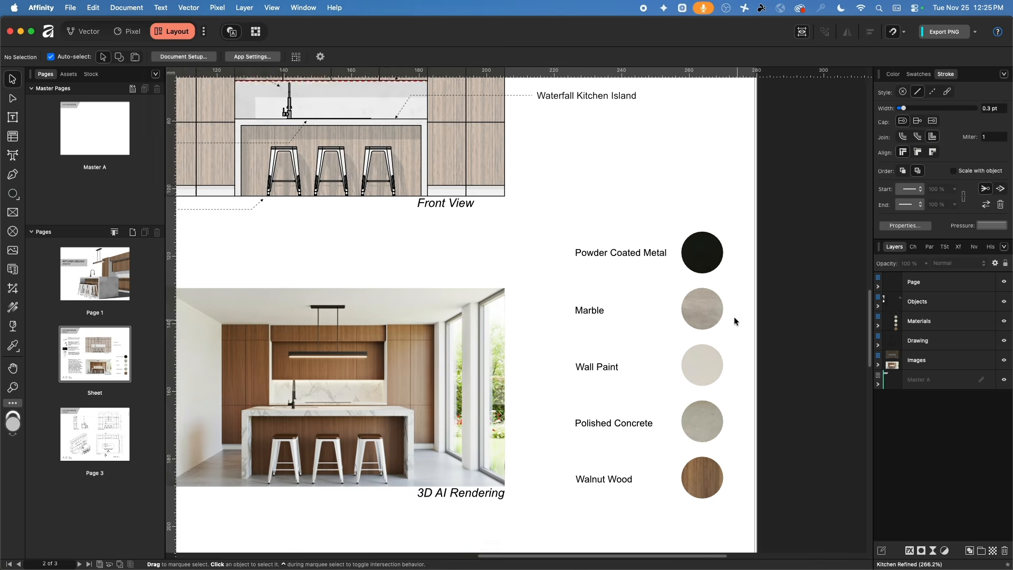
pyautogui.moveTo(734, 317); pyautogui.dragTo(709, 290)
pyautogui.moveTo(326, 211); pyautogui.dragTo(553, 412)
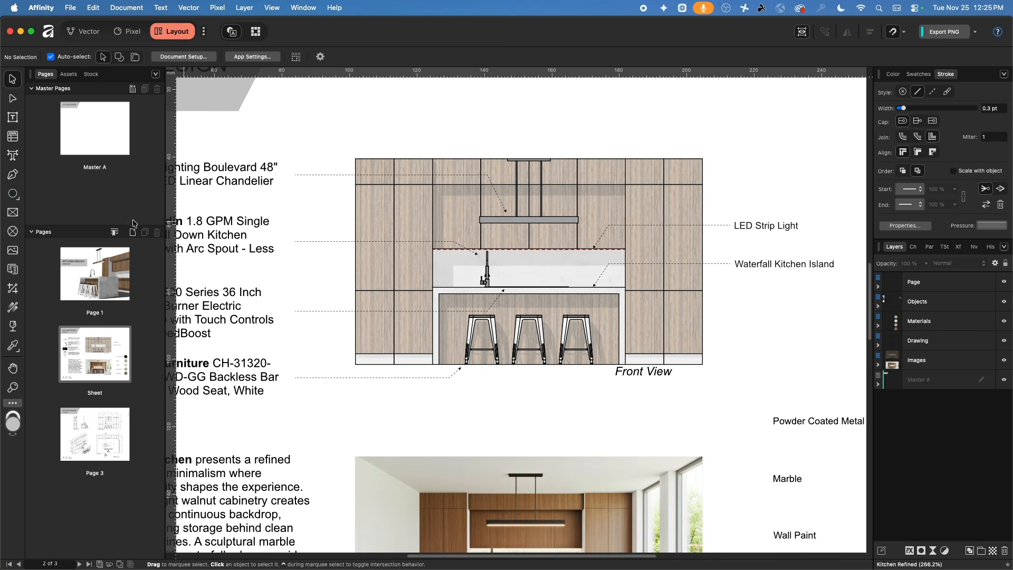
pyautogui.click(91, 268)
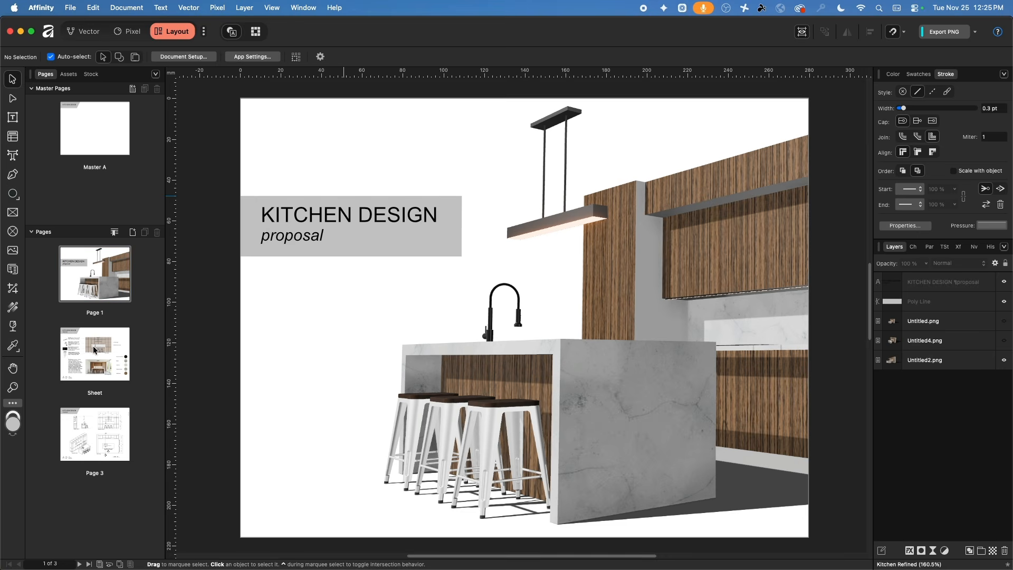
pyautogui.click(91, 363)
pyautogui.scroll(1, 736, 422)
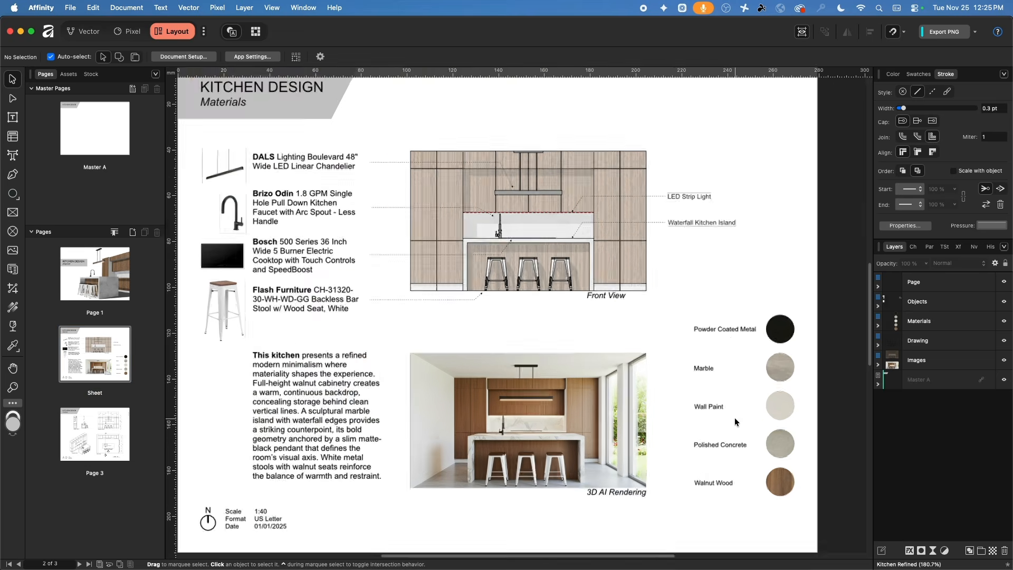
pyautogui.scroll(4, 579, 334)
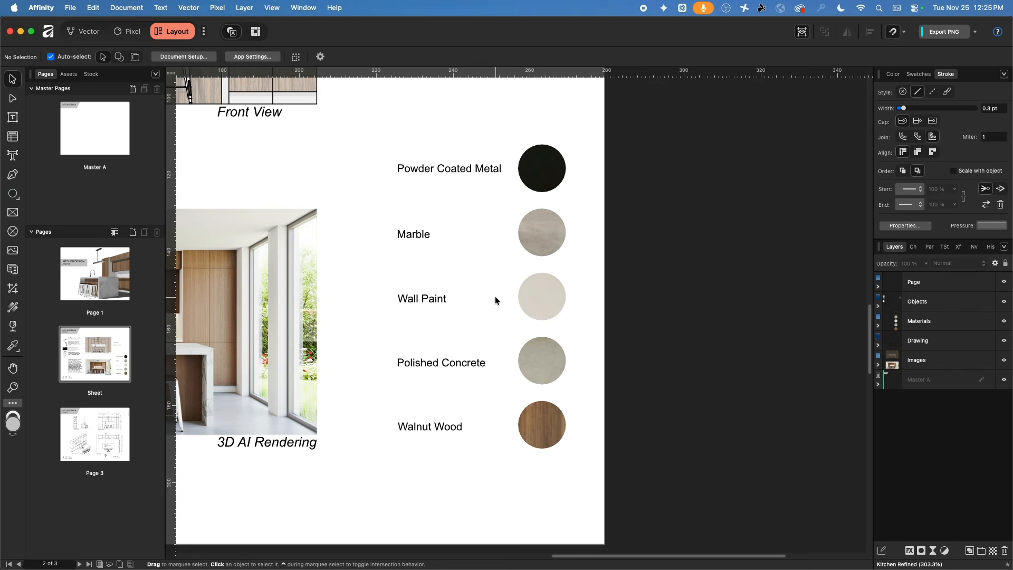
# - Leave the presentation sheet for the Images folder in Finder and open AI Rendering x2.png in Preview
pyautogui.hscroll(-5, 483, 245)
pyautogui.scroll(5, 488, 304)
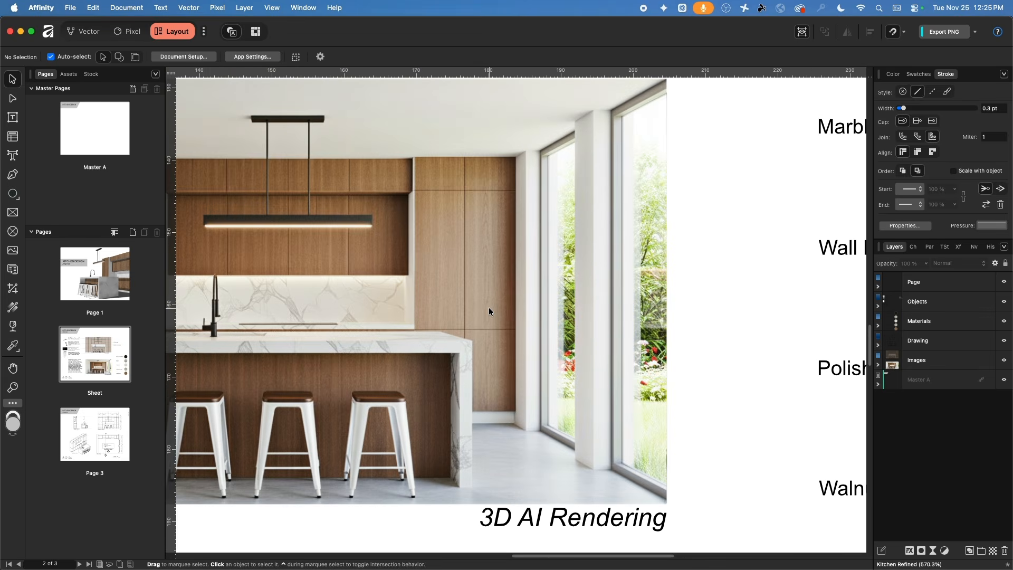
pyautogui.scroll(-5, 489, 307)
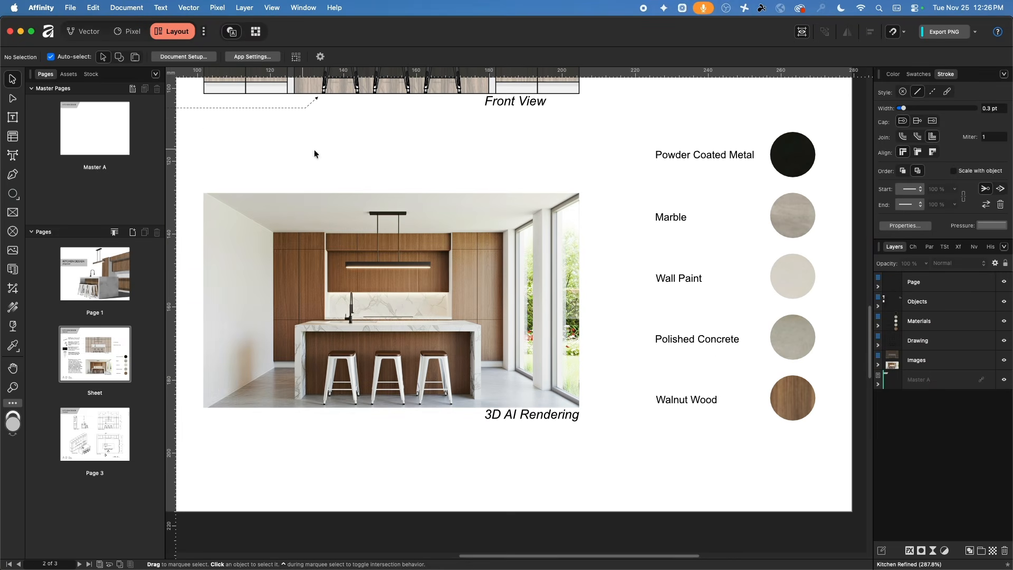
pyautogui.press('super+h')
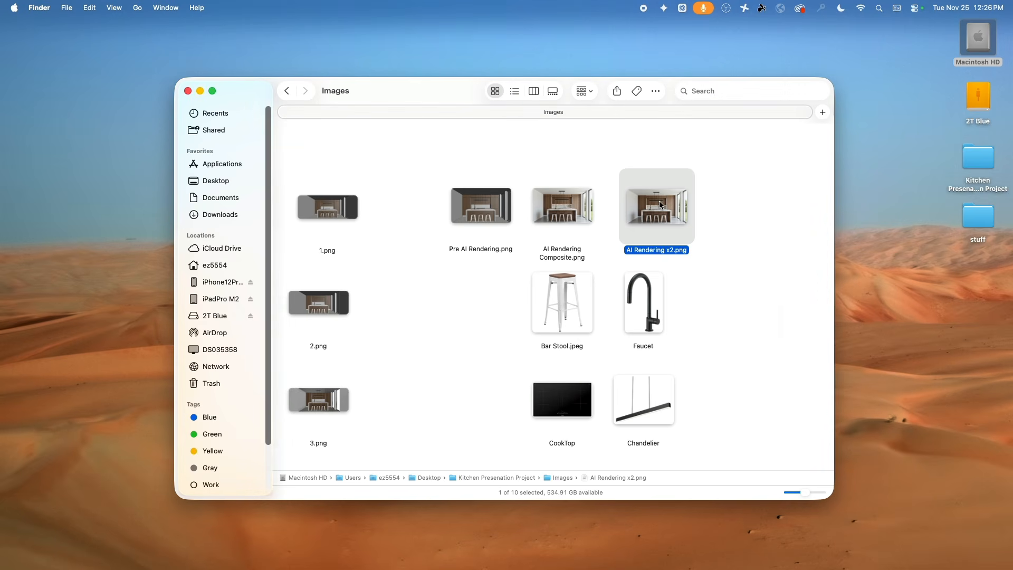
pyautogui.press('space')
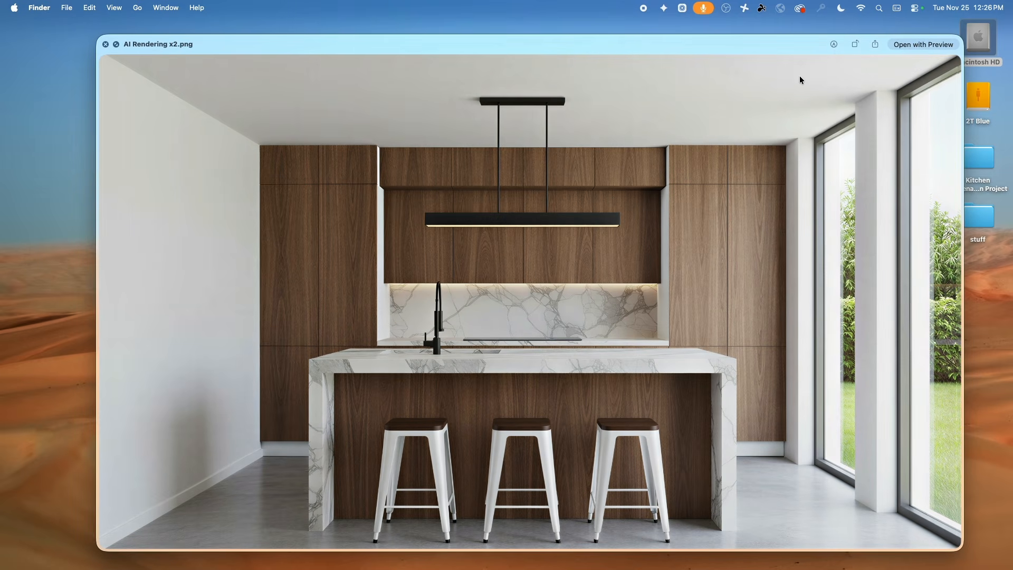
pyautogui.click(926, 44)
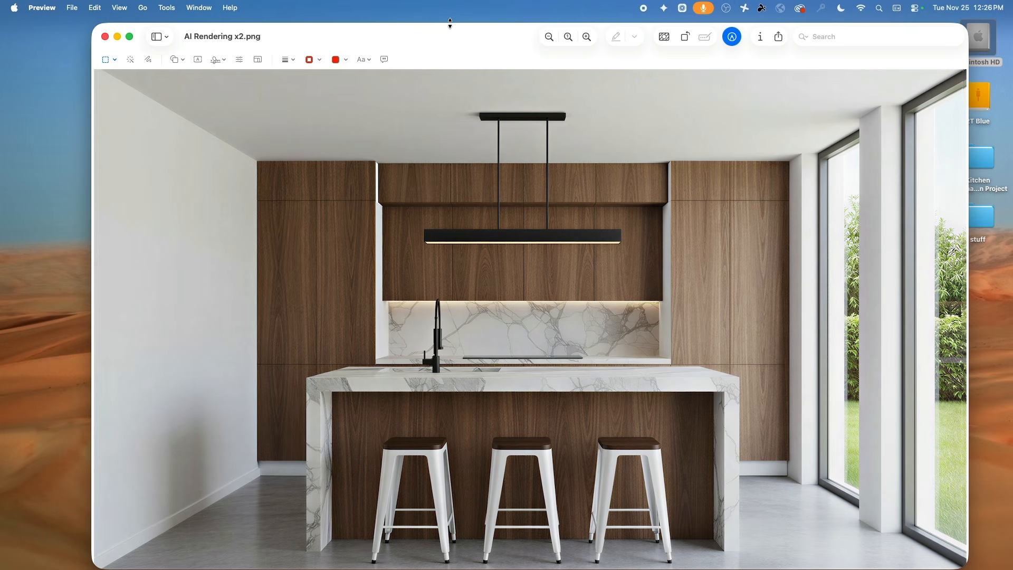
# - Enlarge the window slightly and display the kitchen rendering at actual size
pyautogui.moveTo(450, 17); pyautogui.dragTo(450, 11)
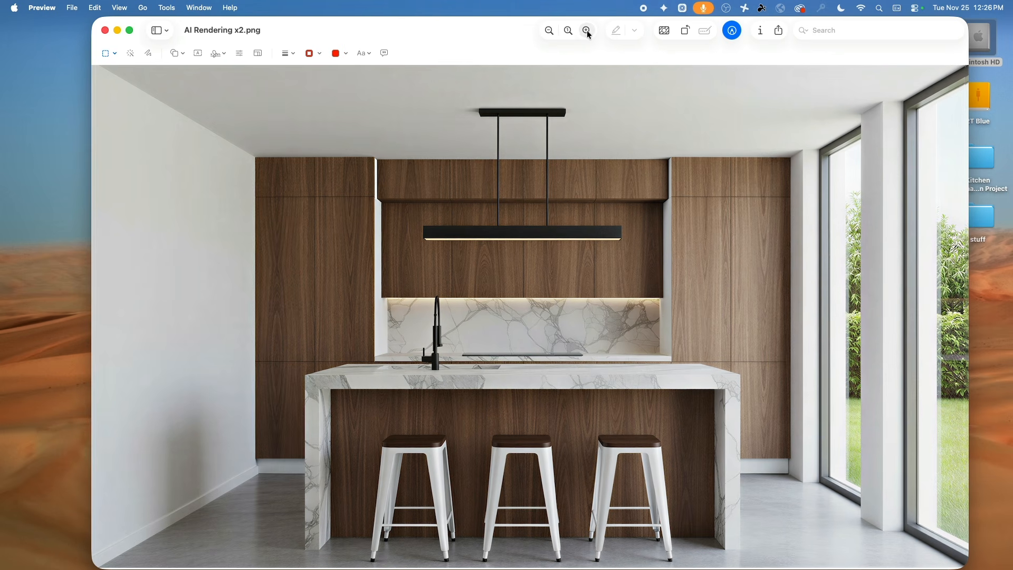
pyautogui.click(586, 30)
pyautogui.click(586, 30)
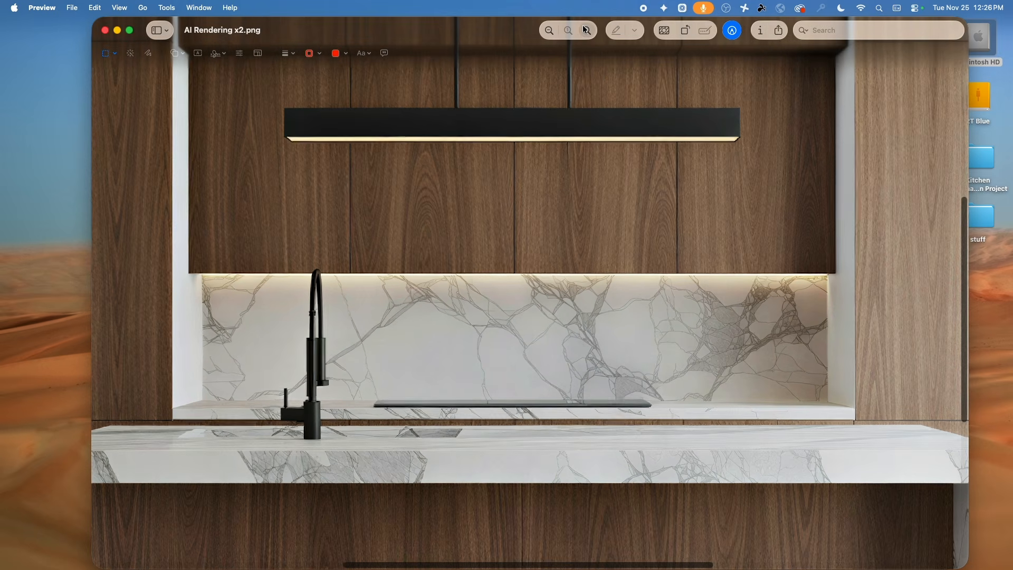
pyautogui.click(587, 31)
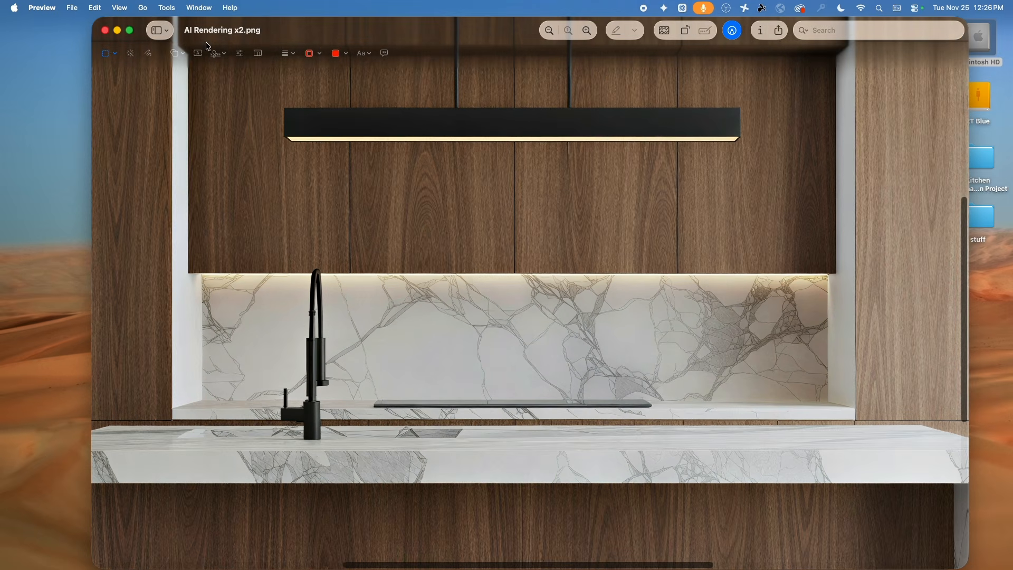
pyautogui.click(127, 8)
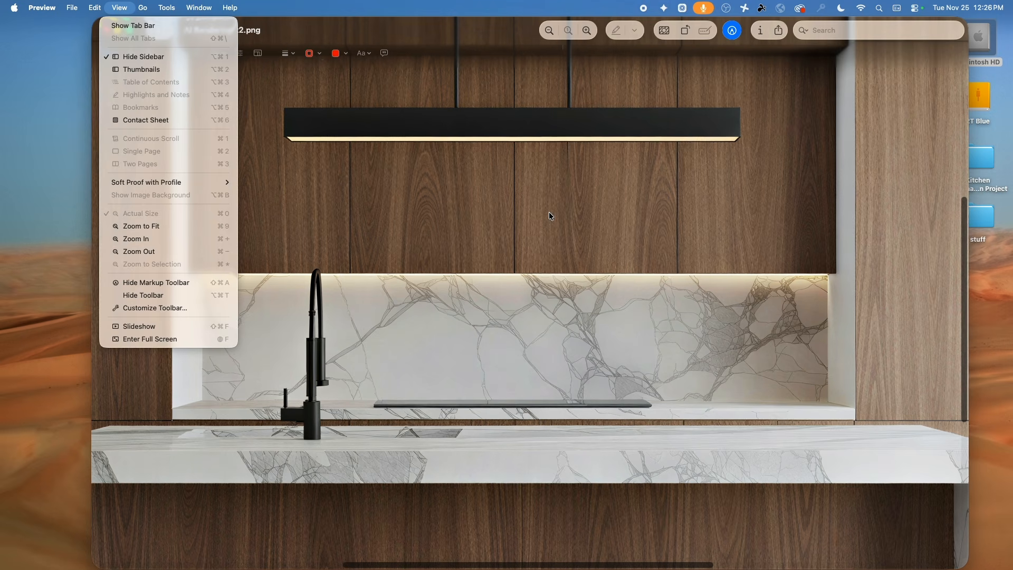
pyautogui.click(579, 344)
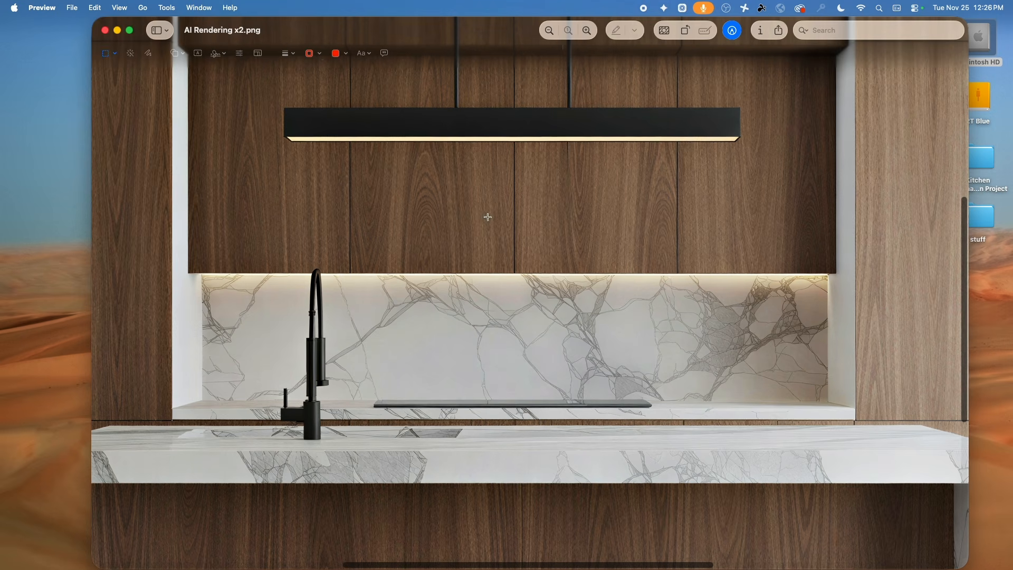
# - Capture a screenshot swatch of the grey concrete floor beside the kitchen island
pyautogui.moveTo(473, 564); pyautogui.dragTo(644, 548)
pyautogui.moveTo(965, 206); pyautogui.dragTo(977, 445)
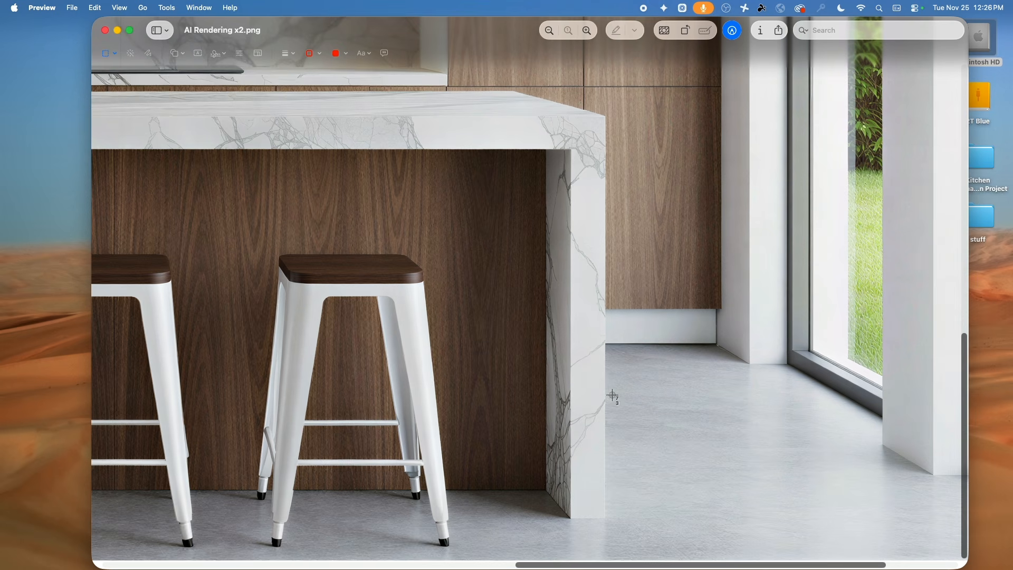
pyautogui.moveTo(610, 394); pyautogui.dragTo(743, 516)
# - Capture two screenshot swatches from different veined areas of the marble backsplash behind the cooktop
pyautogui.scroll(8, 343, 358)
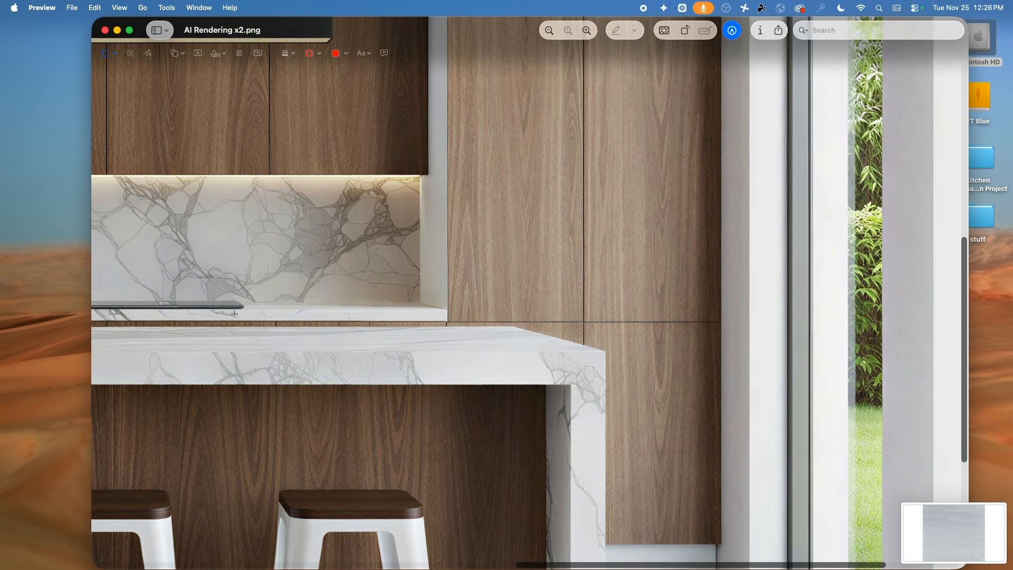
pyautogui.hscroll(-5, 553, 563)
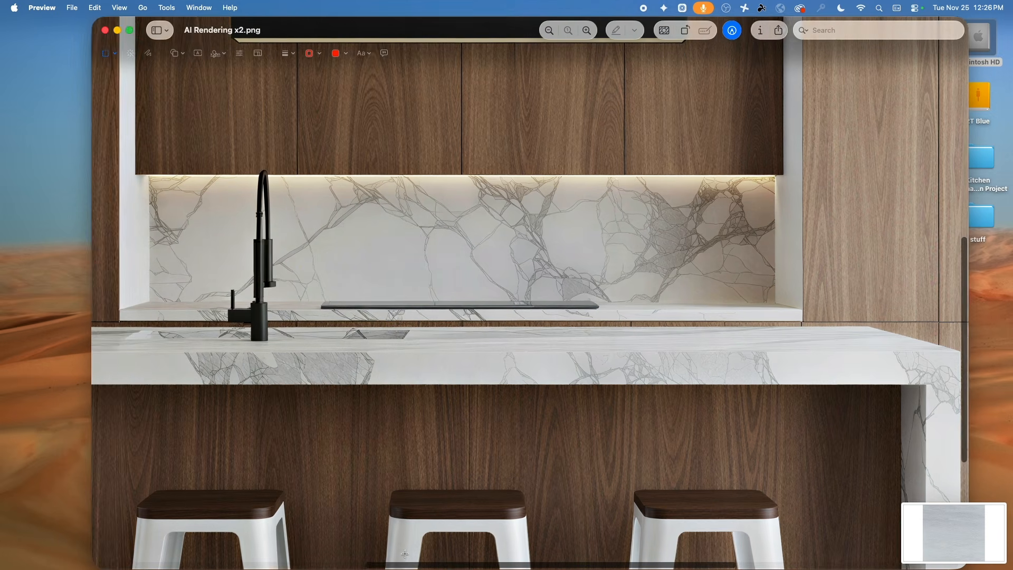
pyautogui.hscroll(2, 445, 551)
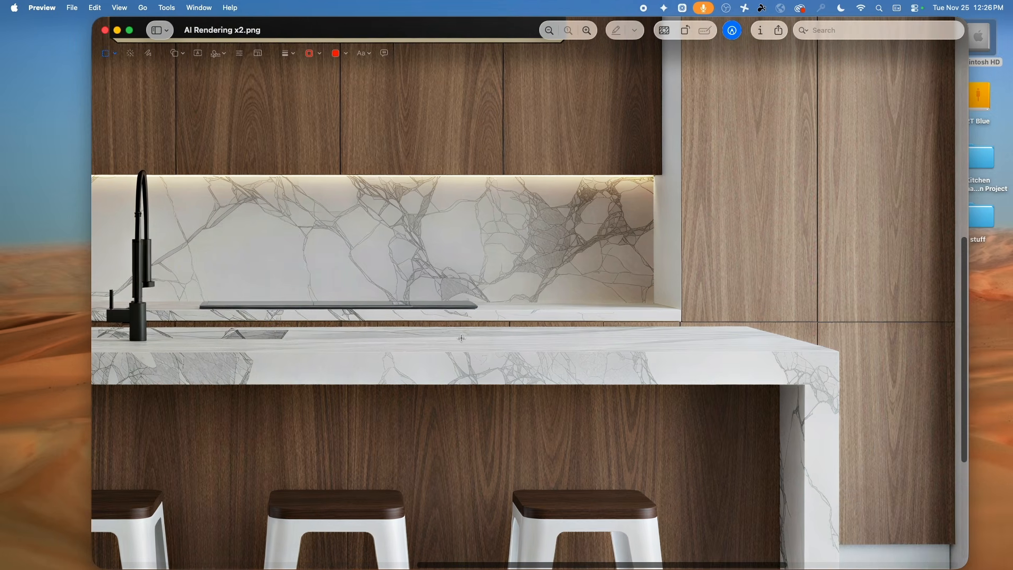
pyautogui.moveTo(362, 204); pyautogui.dragTo(472, 299)
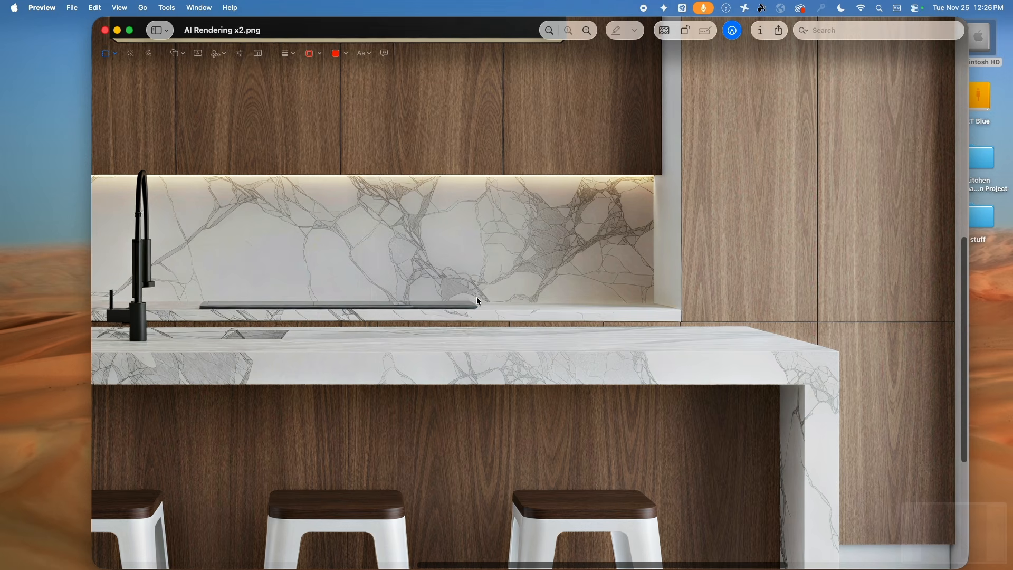
pyautogui.press('super+shift+4')
pyautogui.moveTo(506, 205); pyautogui.dragTo(616, 303)
# - Capture one wood swatch from the tall cabinet door beside the windows and another from the cabinets below the pendant light
pyautogui.scroll(10, 827, 258)
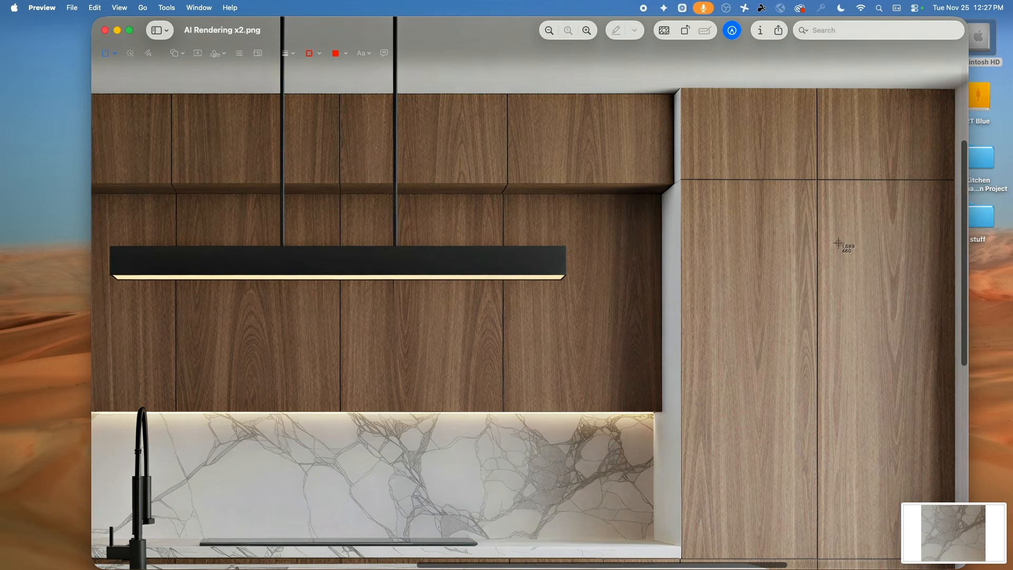
pyautogui.moveTo(834, 231); pyautogui.dragTo(931, 345)
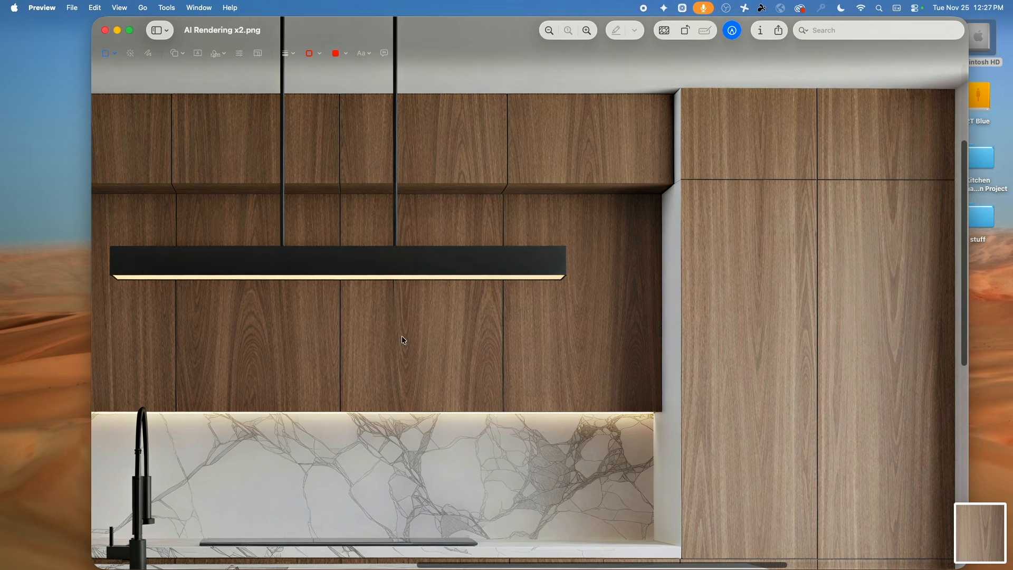
pyautogui.moveTo(353, 286); pyautogui.dragTo(497, 406)
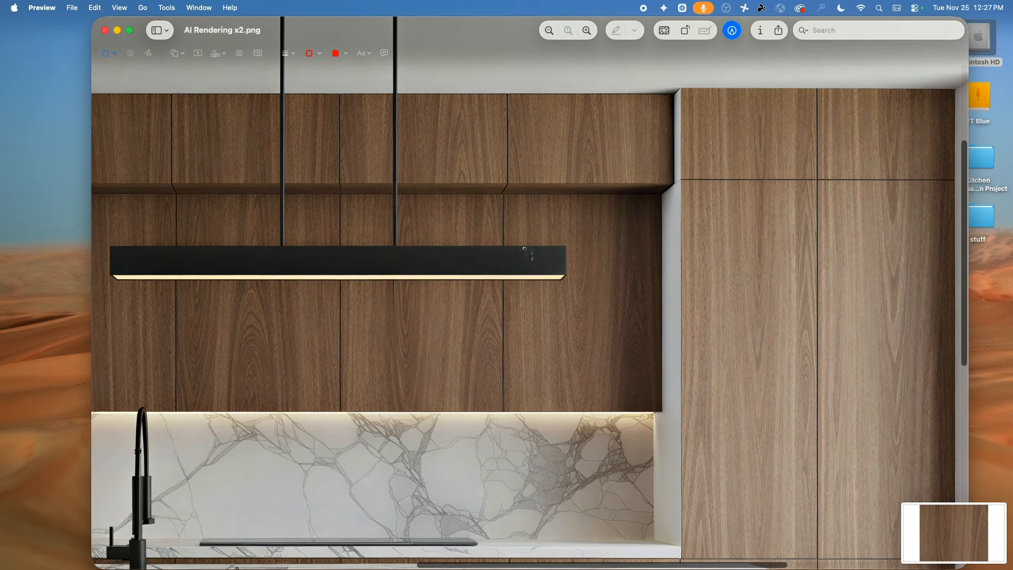
# - Capture swatches of the black pendant light housing and the plain white wall, and minimise the rendering
pyautogui.moveTo(522, 246); pyautogui.dragTo(551, 273)
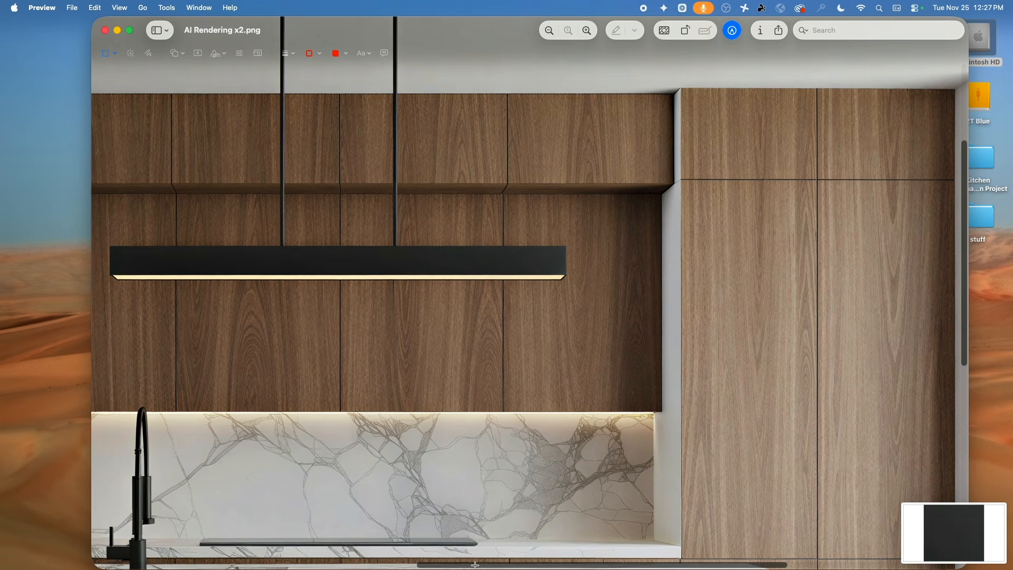
pyautogui.hscroll(-15, 475, 565)
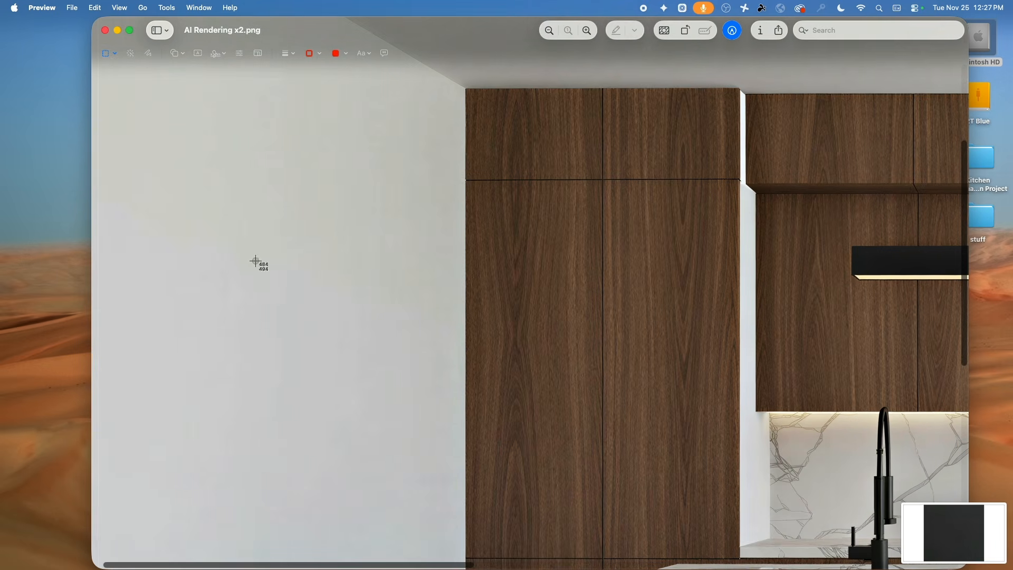
pyautogui.moveTo(217, 187); pyautogui.dragTo(414, 362)
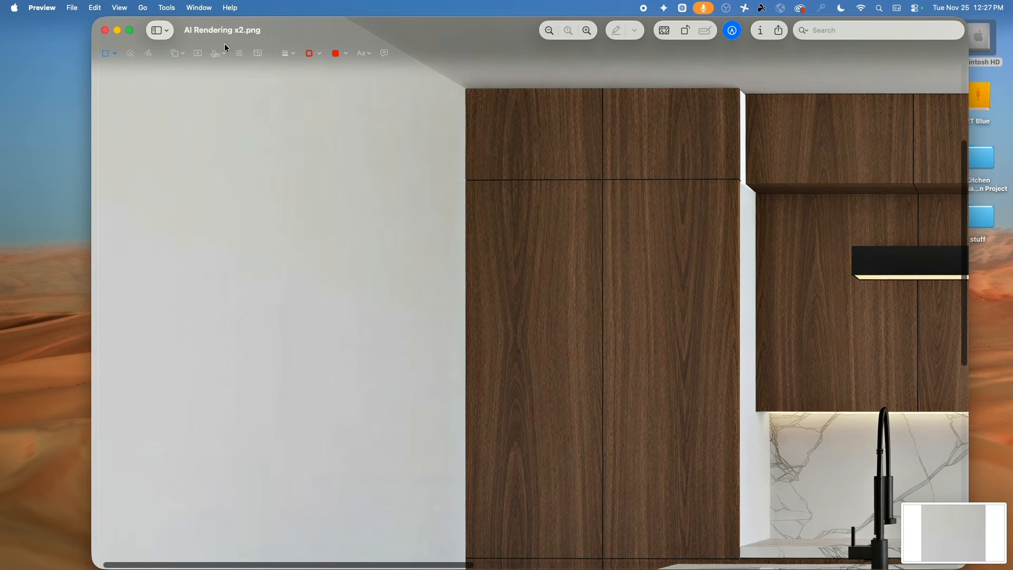
pyautogui.click(118, 31)
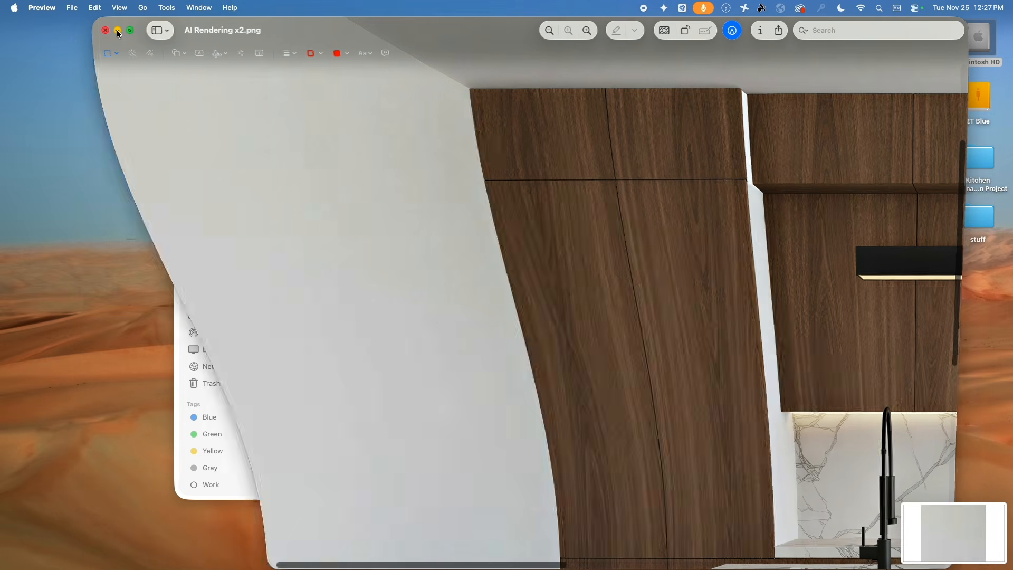
# - Look through the floor, marble, wood and wall swatch files in the Images folder
pyautogui.click(596, 147)
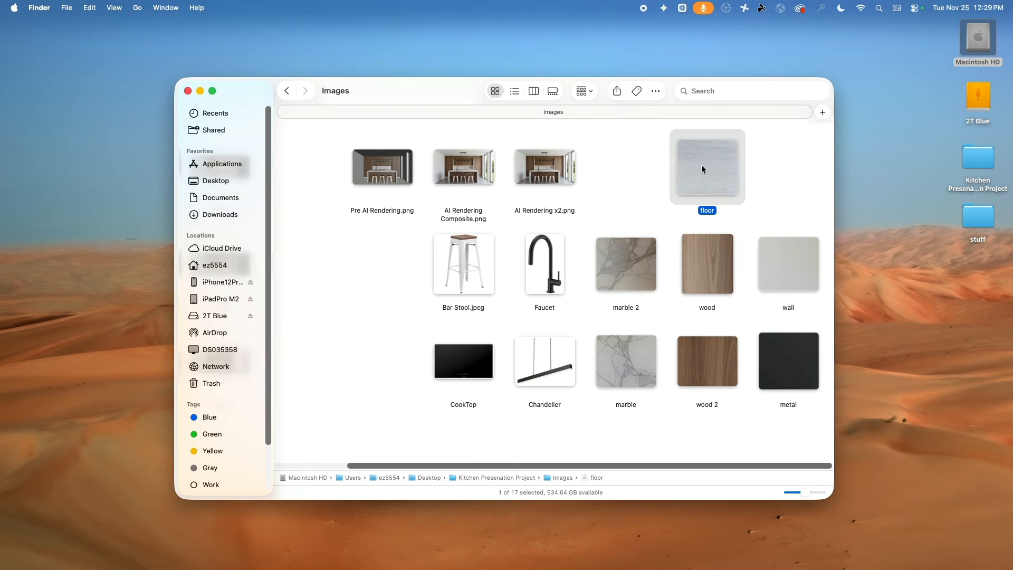
pyautogui.press('Down')
pyautogui.press('Down')
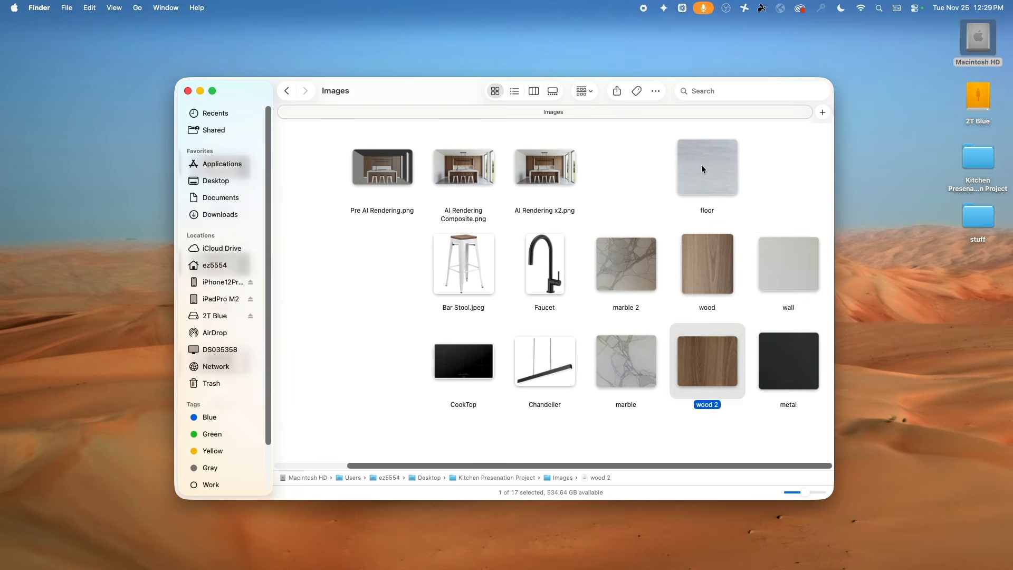
pyautogui.press('Left')
pyautogui.press('Up')
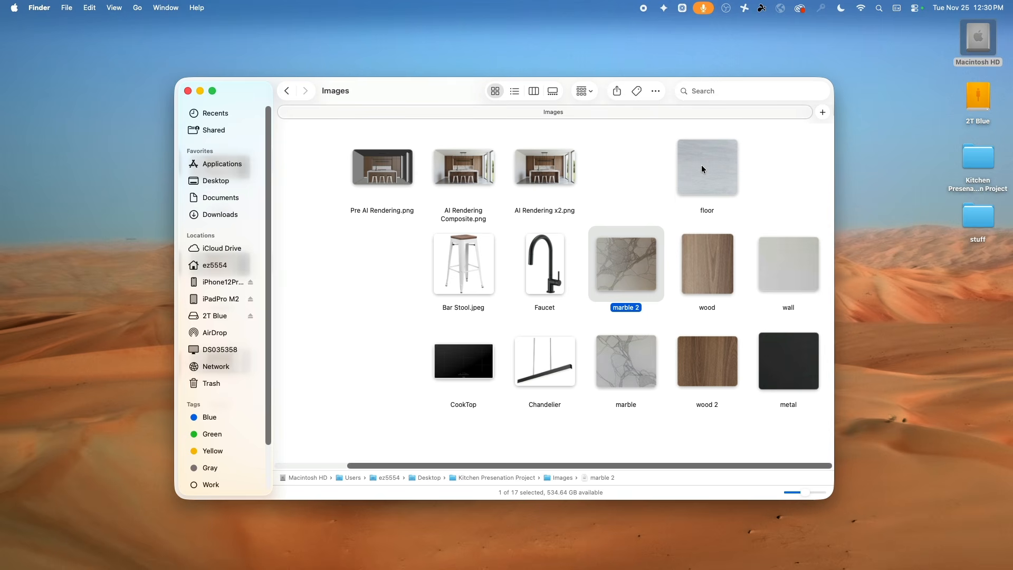
pyautogui.press('Down')
pyautogui.press('Right')
pyautogui.press('Up')
pyautogui.press('Right')
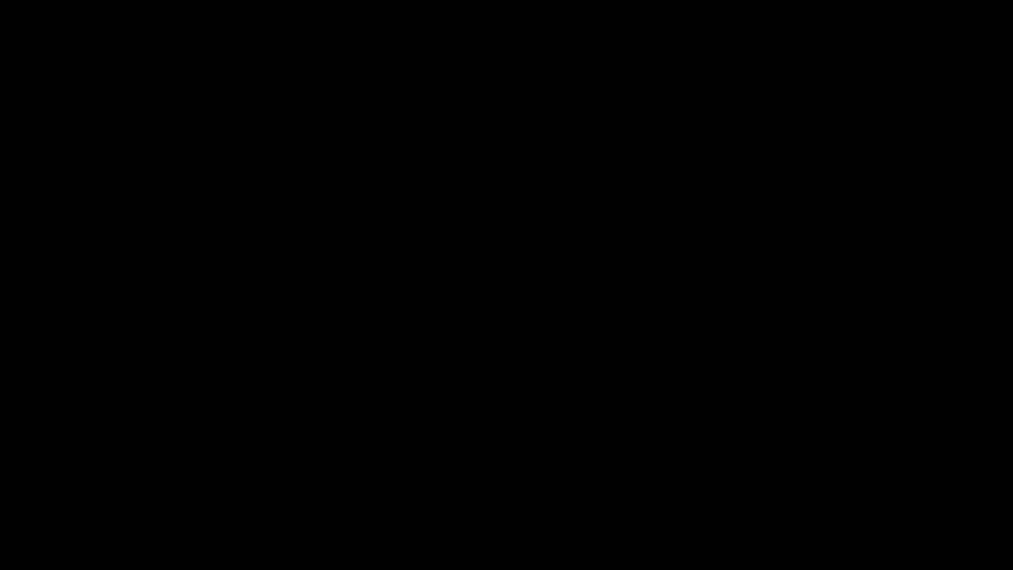
# - Open Elevation View Textured.png in Affinity and switch to the Pixel workspace for editing the shadow on the marble backsplash
pyautogui.click(486, 343)
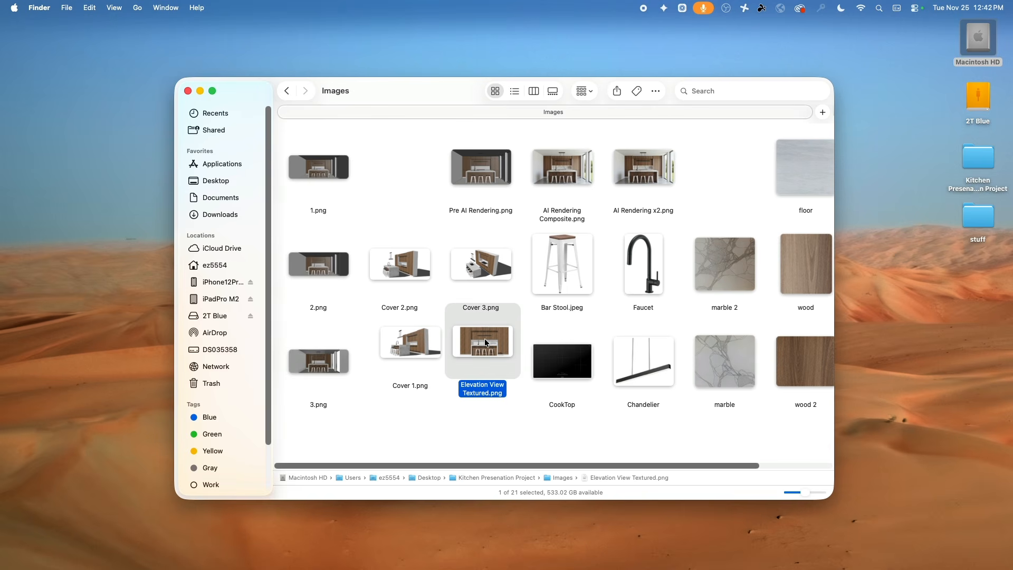
pyautogui.moveTo(486, 343); pyautogui.dragTo(565, 554)
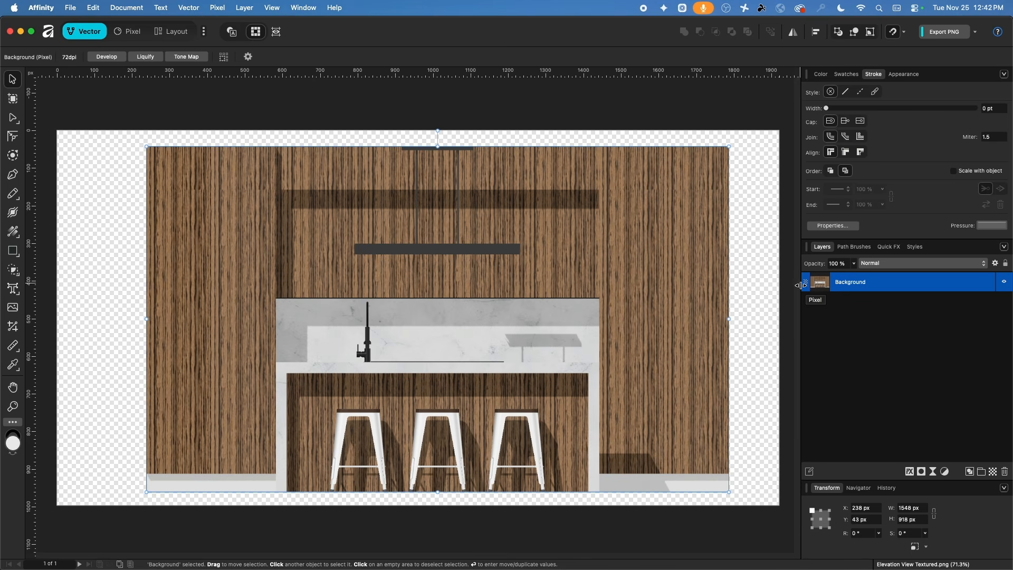
pyautogui.scroll(10, 590, 353)
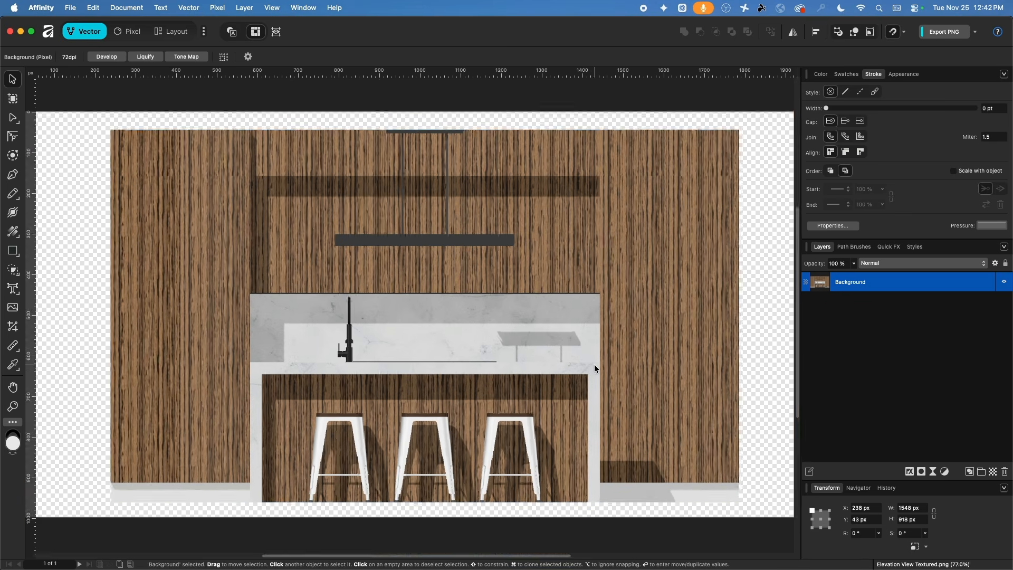
pyautogui.scroll(1, 517, 319)
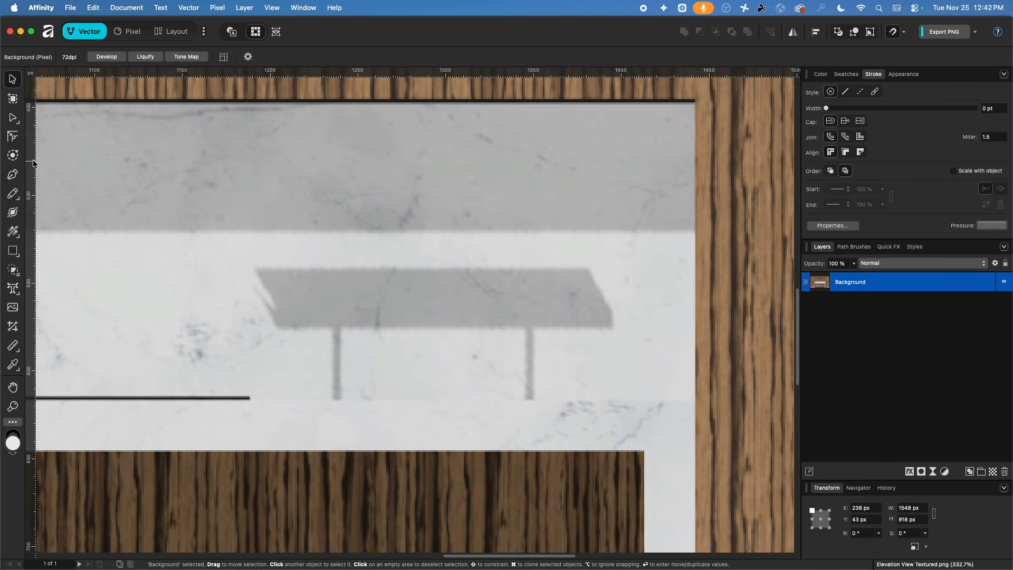
pyautogui.click(128, 32)
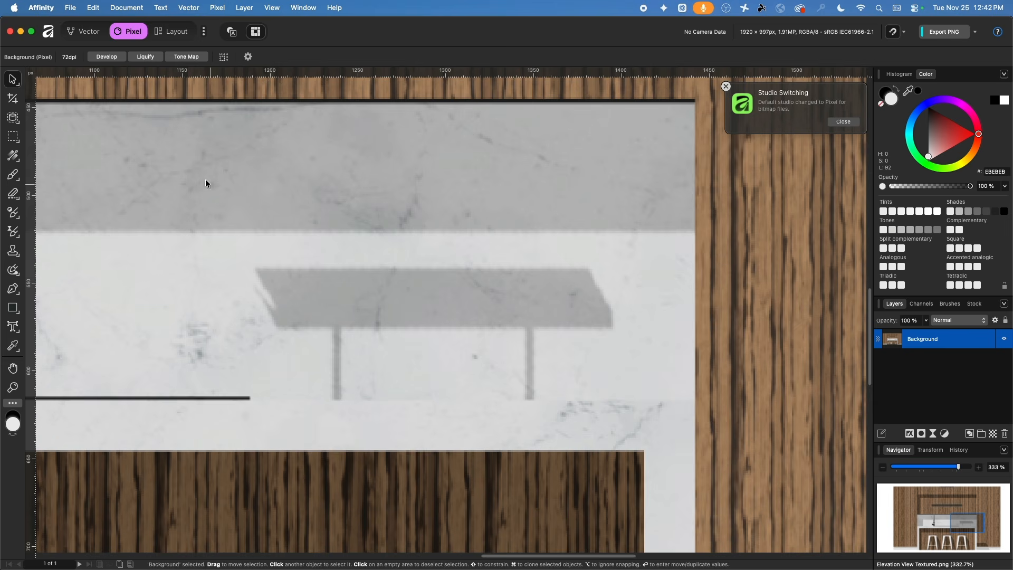
# - Select the table-shaped shadow on the marble with two rectangular marquees in add mode, one around its slab and one around its legs
pyautogui.click(13, 136)
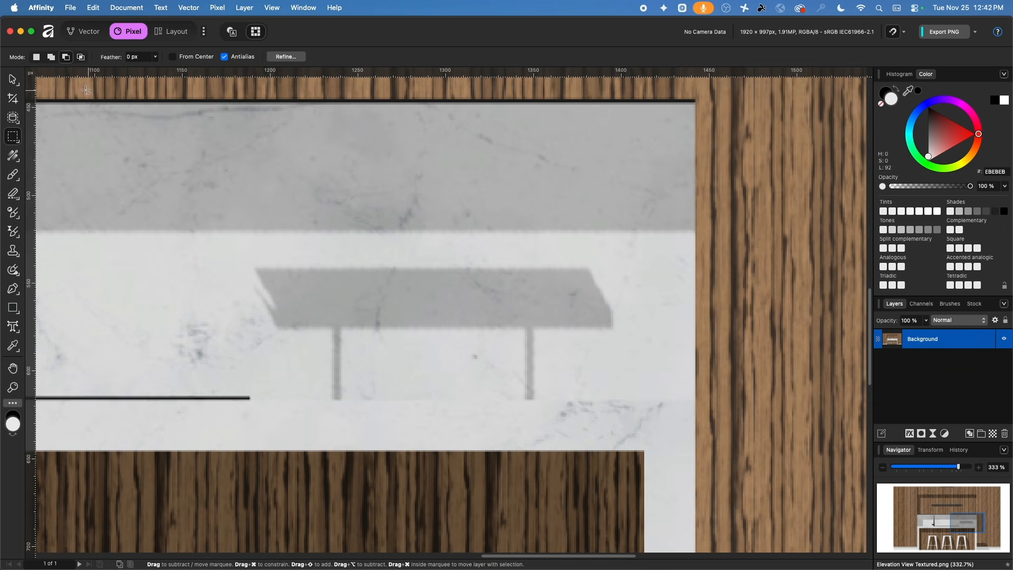
pyautogui.click(51, 56)
pyautogui.moveTo(237, 248); pyautogui.dragTo(633, 342)
pyautogui.moveTo(322, 339); pyautogui.dragTo(565, 399)
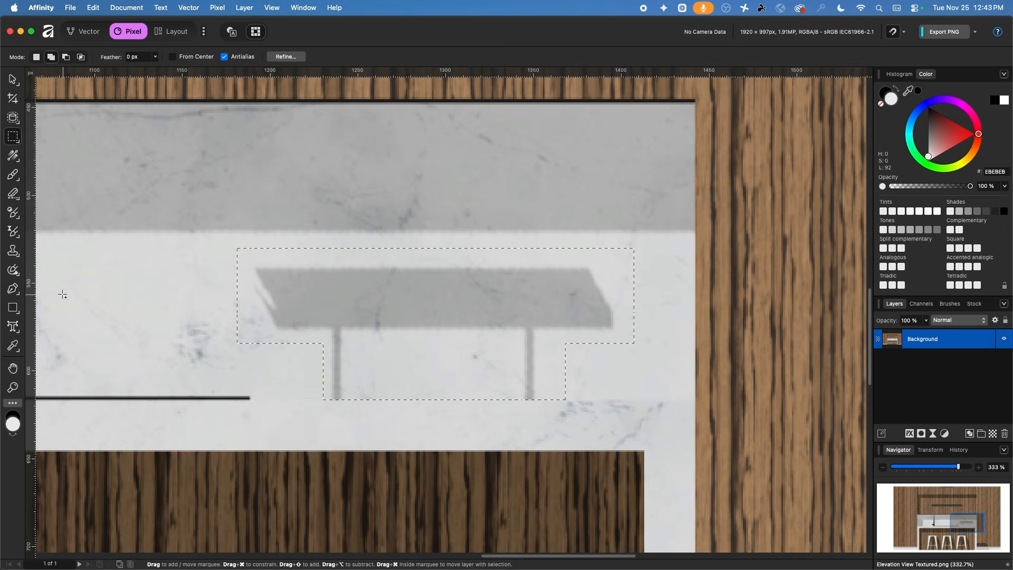
# - Remove the selected shadow from the marble with the Inpainting Brush and clear the selection
pyautogui.click(13, 270)
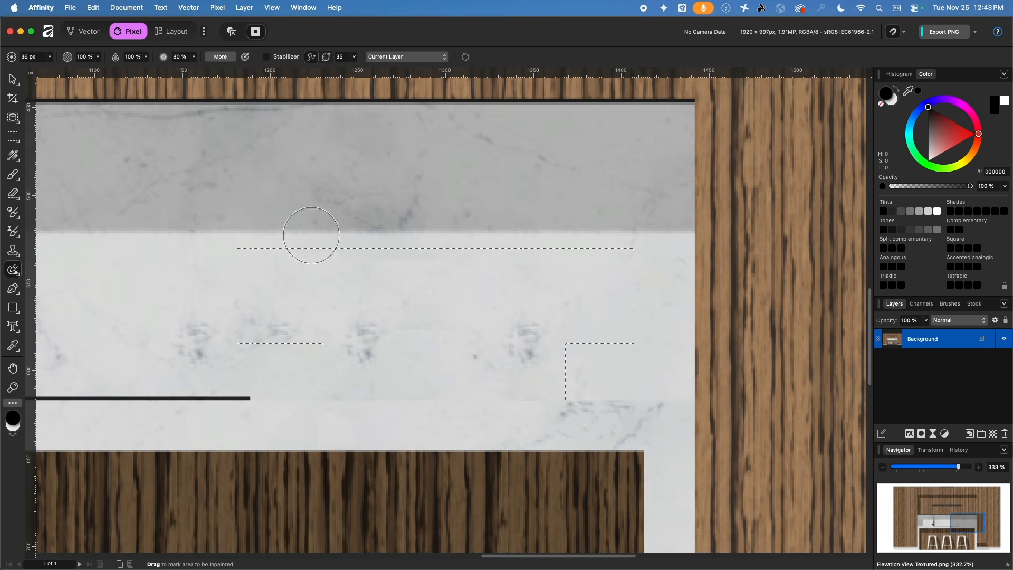
pyautogui.click(14, 138)
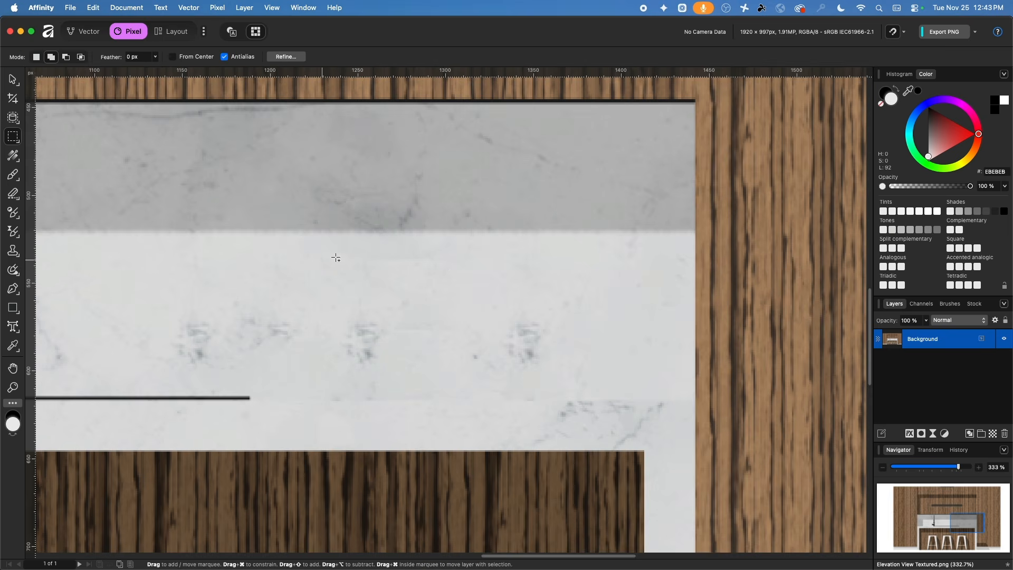
# - Try to remove the slanted shadow at the foot of the wood panel beside the marble leg by inpainting within a rectangular marquee
pyautogui.scroll(-8, 423, 274)
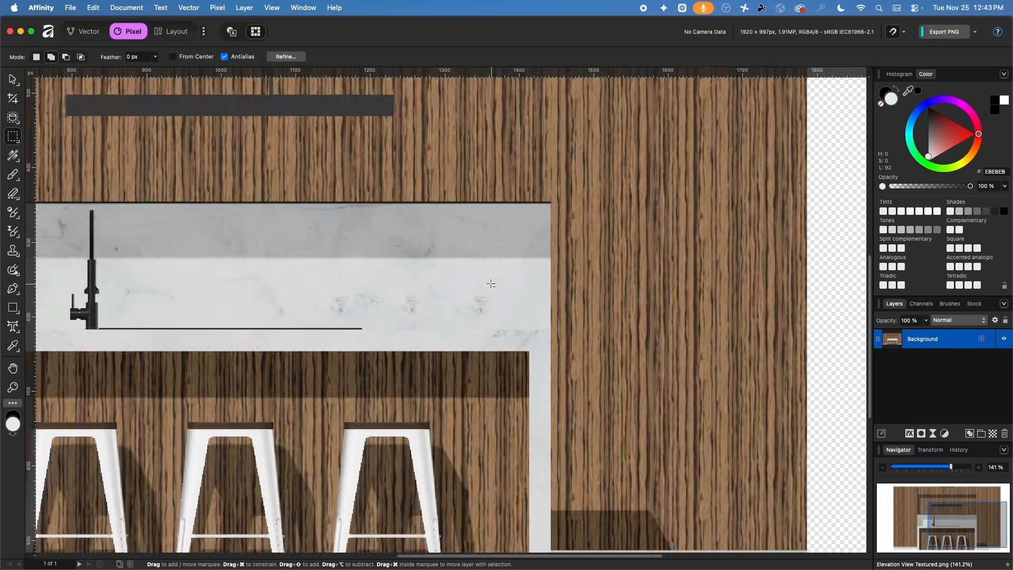
pyautogui.scroll(6, 654, 447)
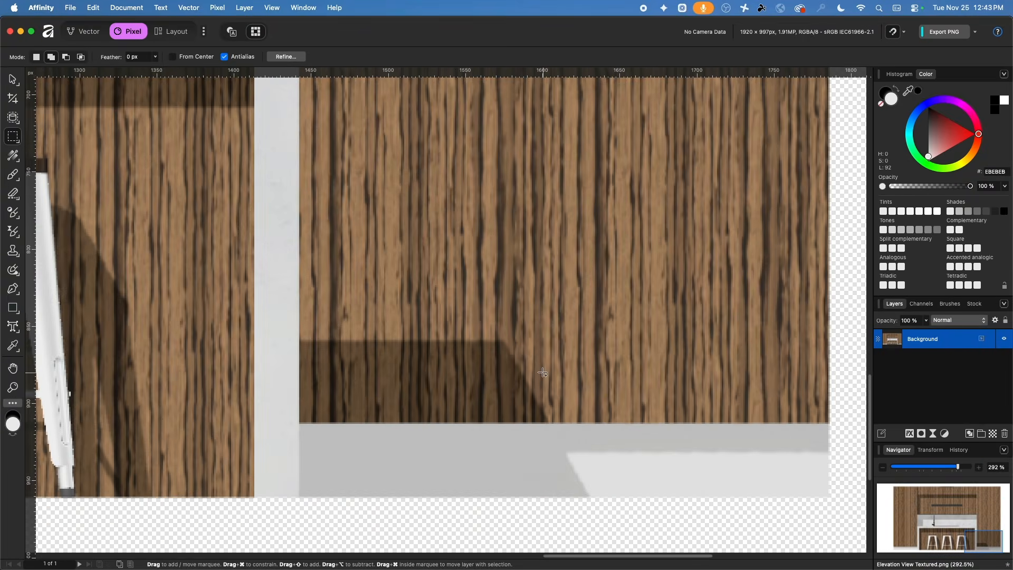
pyautogui.scroll(1, 599, 450)
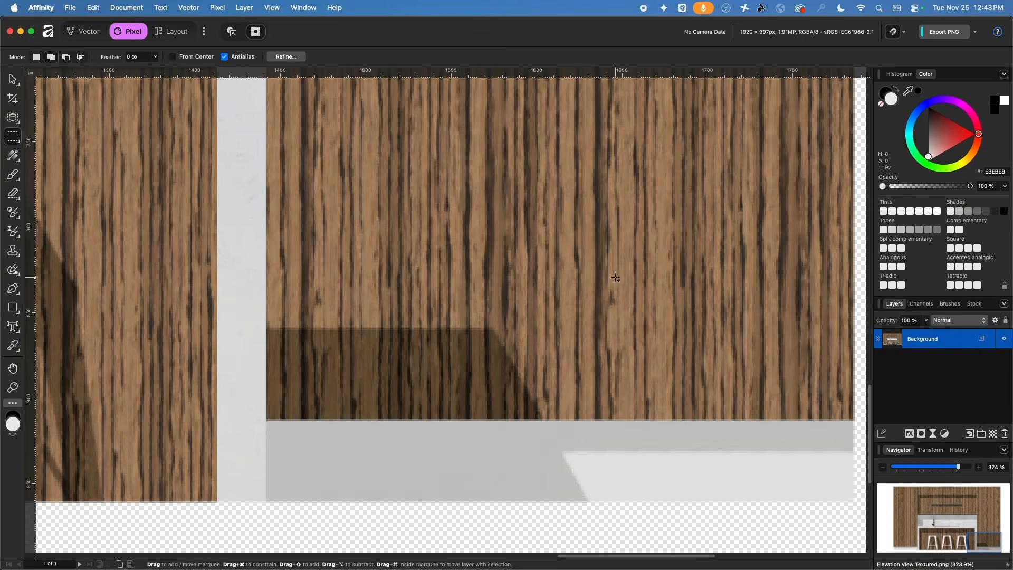
pyautogui.moveTo(535, 272); pyautogui.dragTo(267, 419)
pyautogui.click(13, 270)
pyautogui.moveTo(492, 341)
pyautogui.mouseDown()
pyautogui.moveTo(260, 335)
pyautogui.moveTo(439, 356)
pyautogui.moveTo(436, 389)
pyautogui.moveTo(533, 400)
pyautogui.moveTo(457, 362)
pyautogui.moveTo(470, 364)
pyautogui.mouseUp()
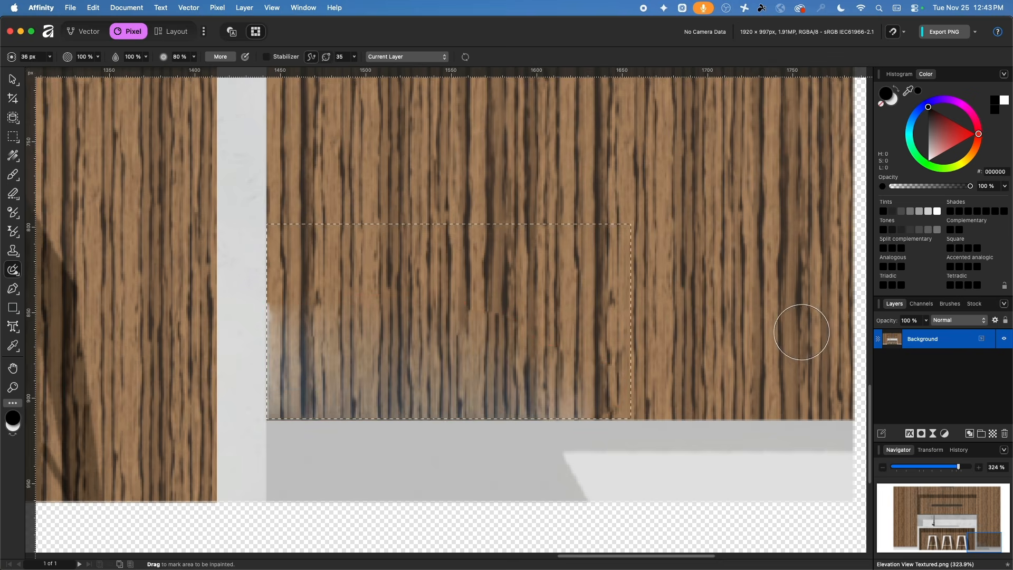
pyautogui.scroll(-5, 659, 309)
pyautogui.scroll(6, 649, 312)
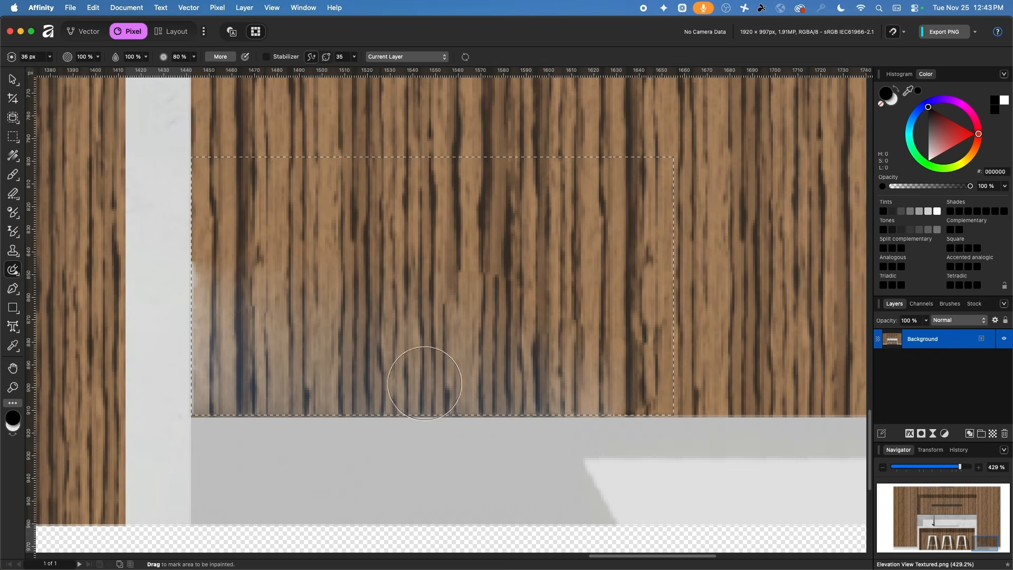
pyautogui.press('super+z')
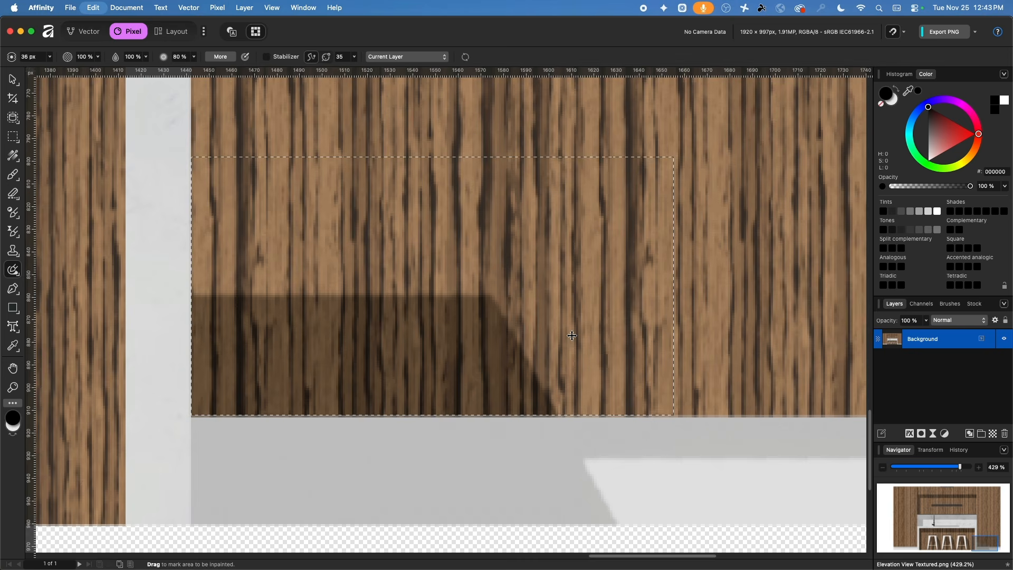
# - Select the wood panel's slanted shadow with a marquee kept slightly inside the panel's edges and inpaint it
pyautogui.click(13, 137)
pyautogui.moveTo(678, 116); pyautogui.dragTo(199, 408)
pyautogui.press('j')
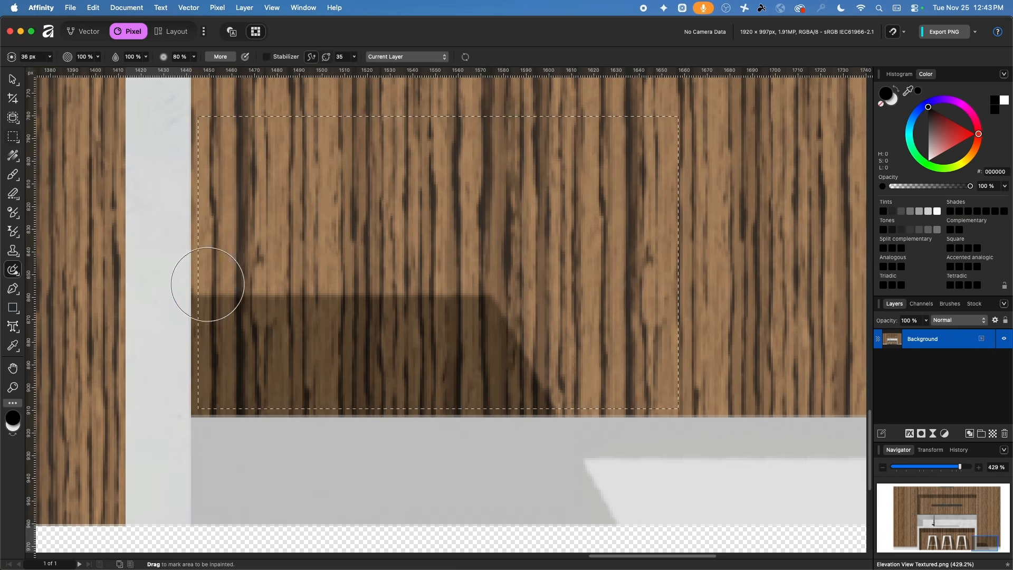
pyautogui.moveTo(236, 302)
pyautogui.mouseDown()
pyautogui.moveTo(374, 302)
pyautogui.moveTo(465, 331)
pyautogui.moveTo(538, 387)
pyautogui.moveTo(211, 368)
pyautogui.mouseUp()
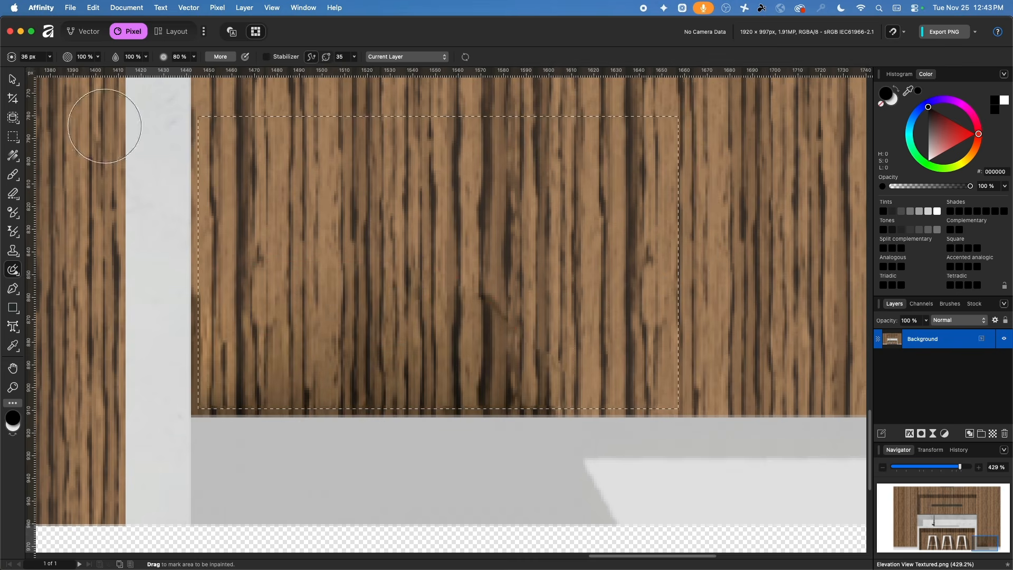
# - Replace the selection with a rectangular marquee around the leftover dark patch, running to the wood panel's side and lower edges
pyautogui.click(22, 134)
pyautogui.scroll(-5, 711, 223)
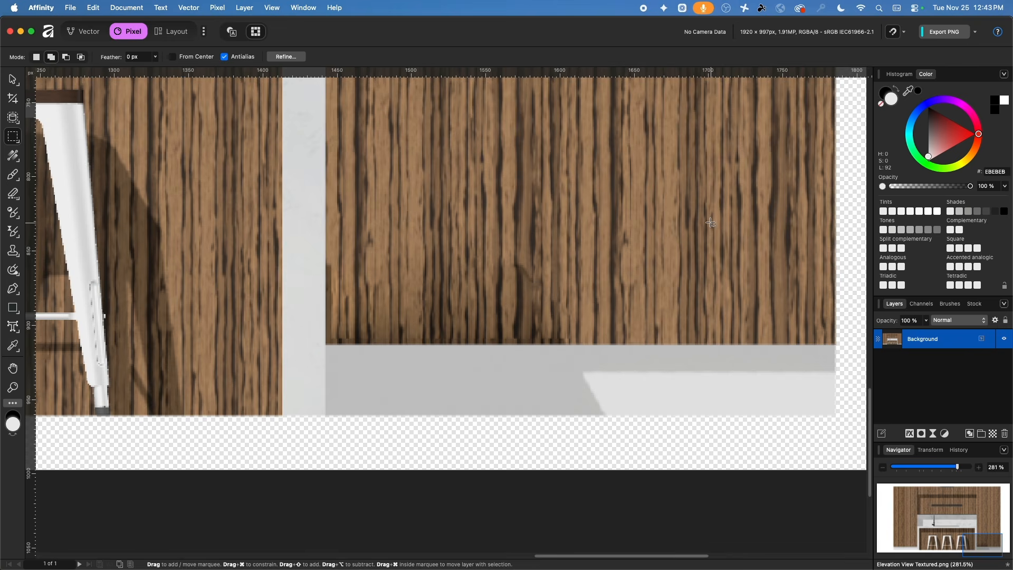
pyautogui.scroll(-4, 711, 223)
pyautogui.scroll(9, 697, 226)
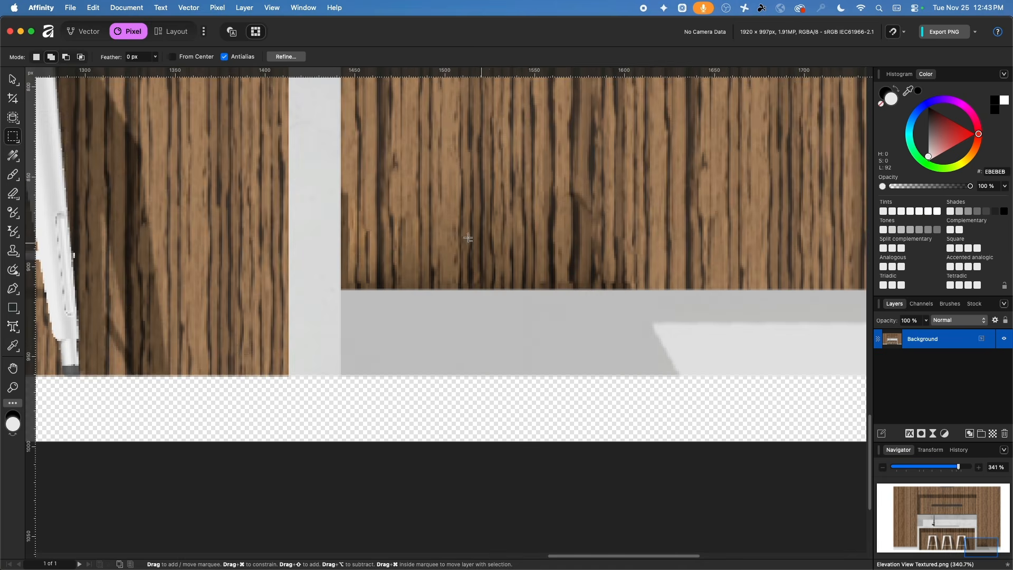
pyautogui.hscroll(2, 410, 223)
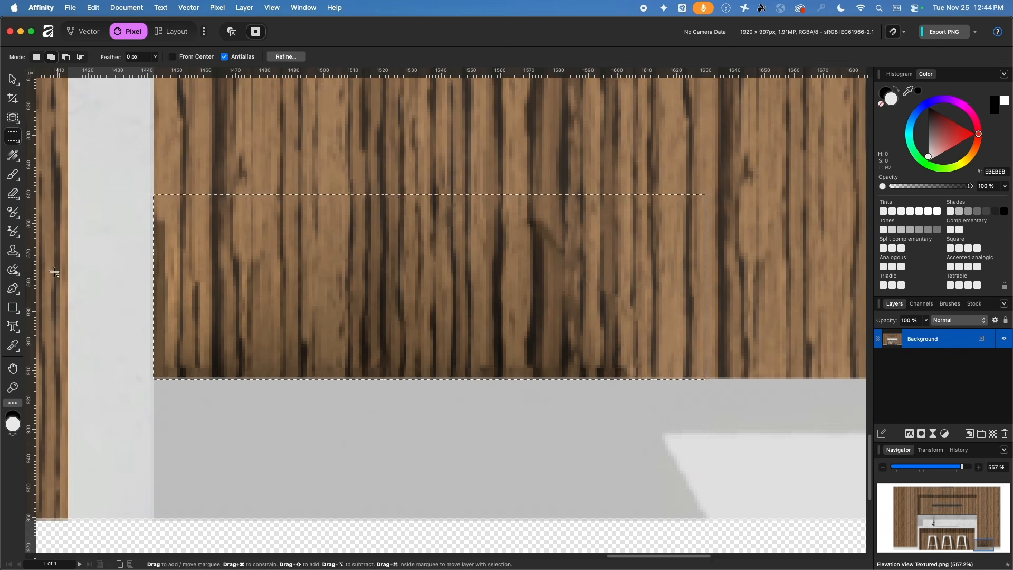
# - Clone clean wood grain from beside the leftover dark patch over it with the Clone Brush, undoing the last stroke
pyautogui.click(12, 256)
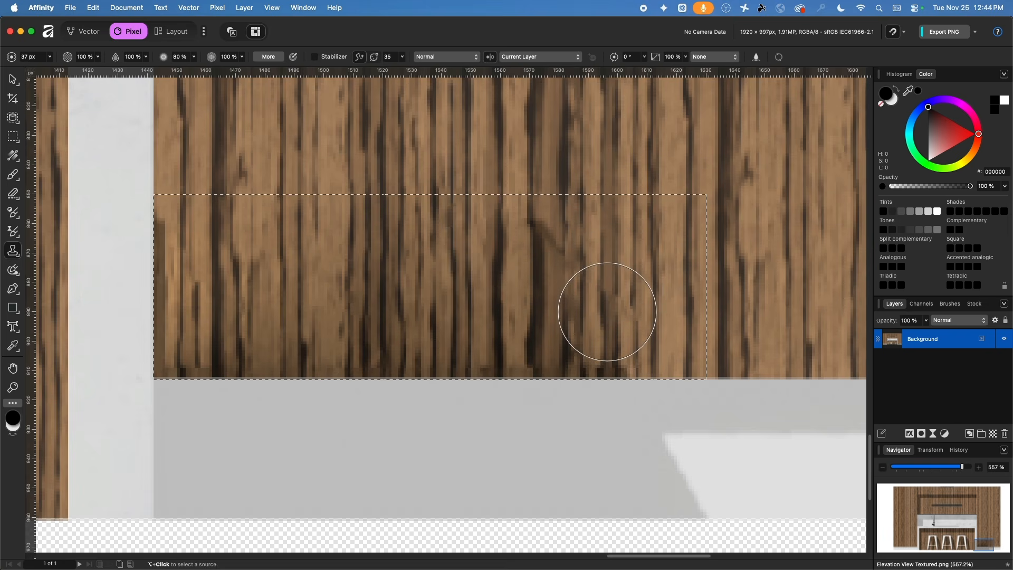
pyautogui.keyDown('alt'); pyautogui.click(608, 311); pyautogui.keyUp('alt')
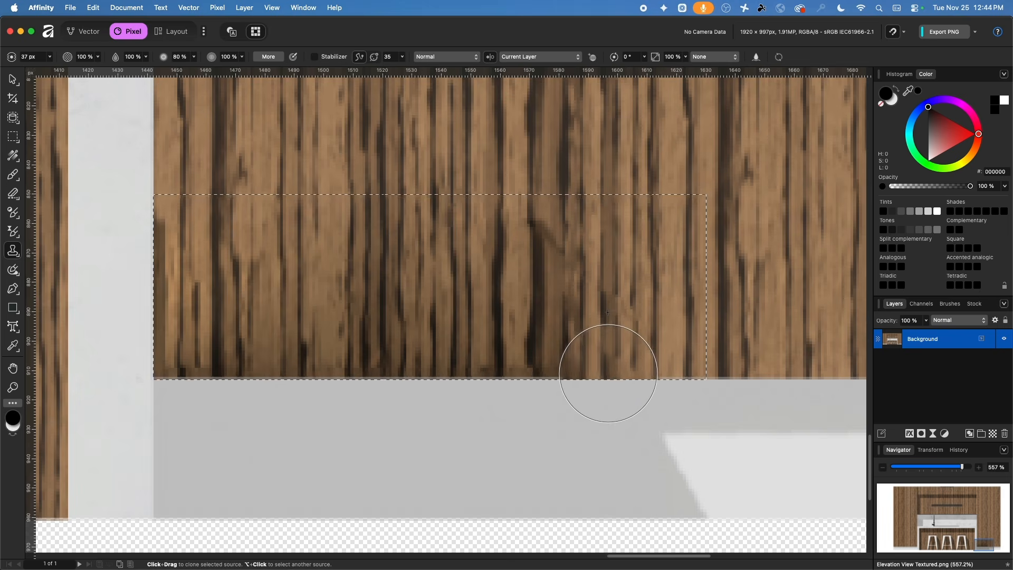
pyautogui.moveTo(608, 373)
pyautogui.mouseDown()
pyautogui.moveTo(183, 371)
pyautogui.moveTo(179, 321)
pyautogui.mouseUp()
pyautogui.moveTo(171, 259)
pyautogui.mouseDown()
pyautogui.moveTo(167, 305)
pyautogui.moveTo(234, 340)
pyautogui.moveTo(167, 247)
pyautogui.mouseUp()
pyautogui.press('super+d')
pyautogui.scroll(-1, 480, 430)
pyautogui.scroll(-5, 481, 430)
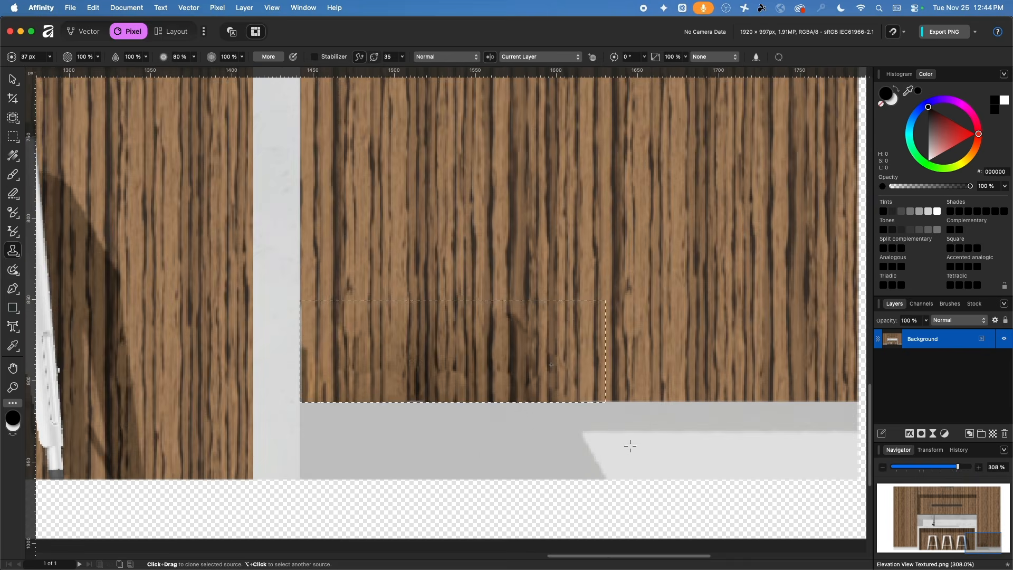
pyautogui.scroll(3, 548, 431)
pyautogui.press('super+z')
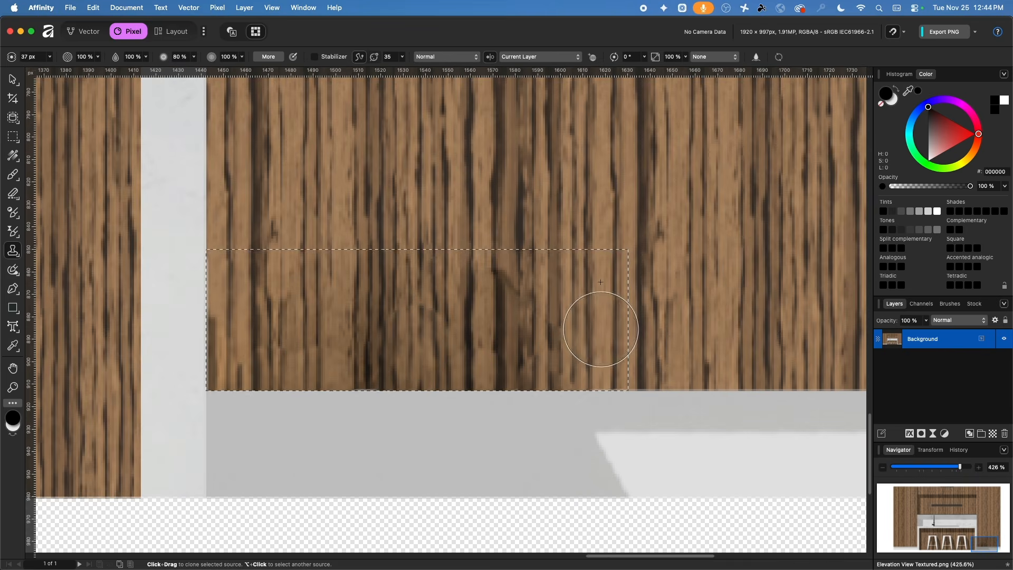
# - Set the Clone Brush hardness to 58%, undo and redo the cloning over the dark patch, and clear the selection
pyautogui.click(193, 56)
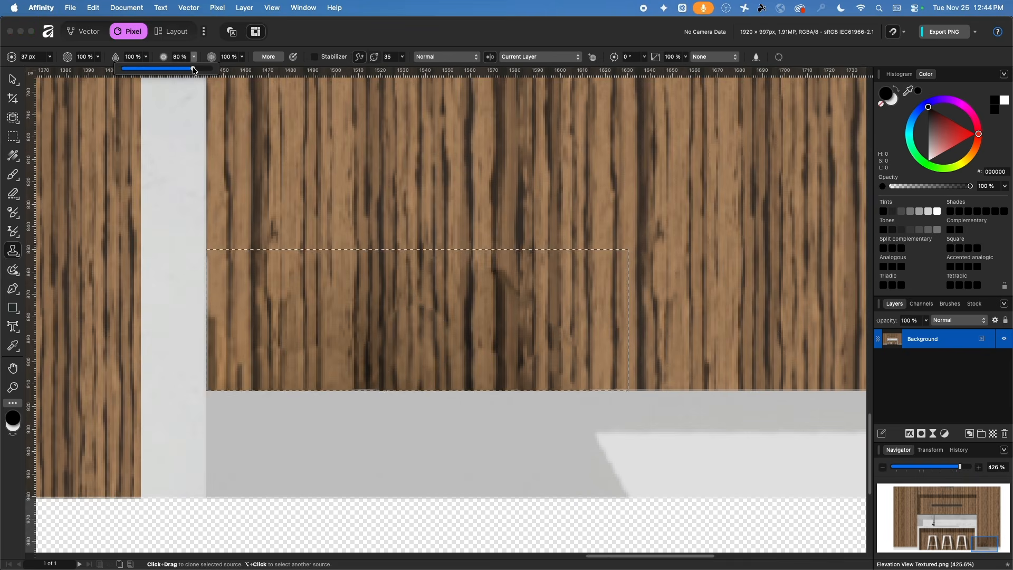
pyautogui.moveTo(194, 69); pyautogui.dragTo(174, 69)
pyautogui.click(291, 234)
pyautogui.press('super+z')
pyautogui.press('super+z')
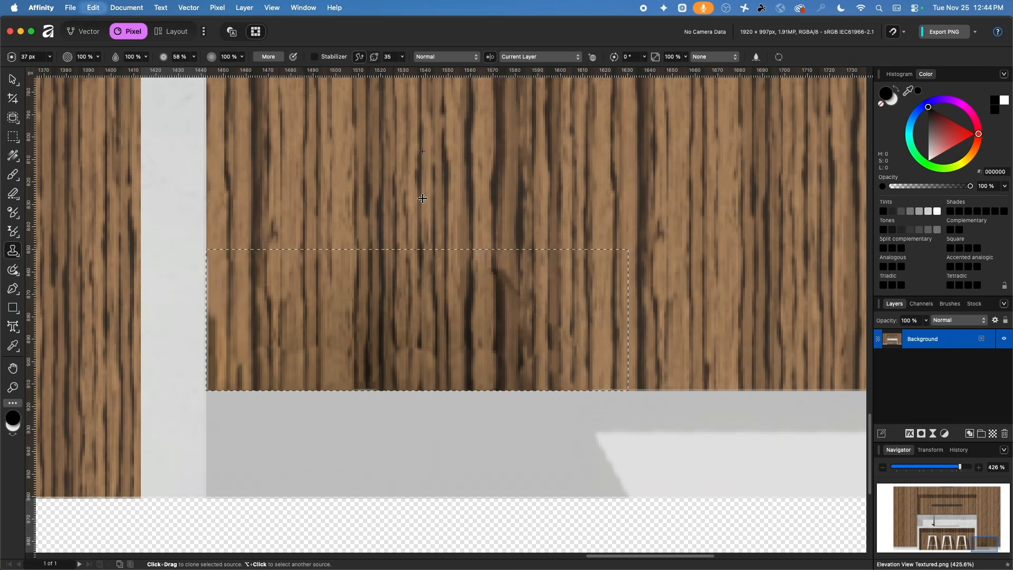
pyautogui.press('super+z')
pyautogui.press('super+z')
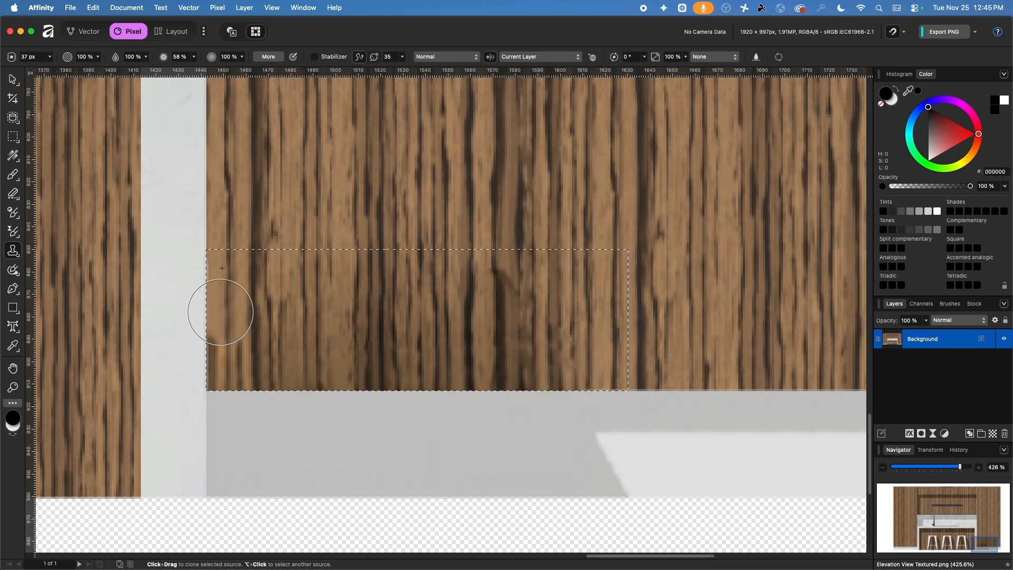
pyautogui.scroll(-6, 300, 388)
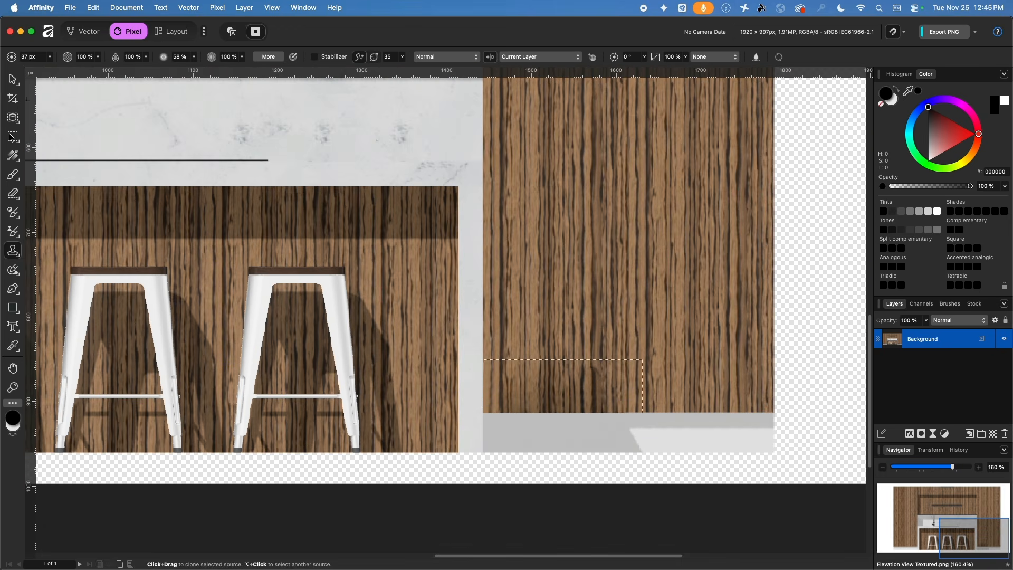
pyautogui.click(13, 137)
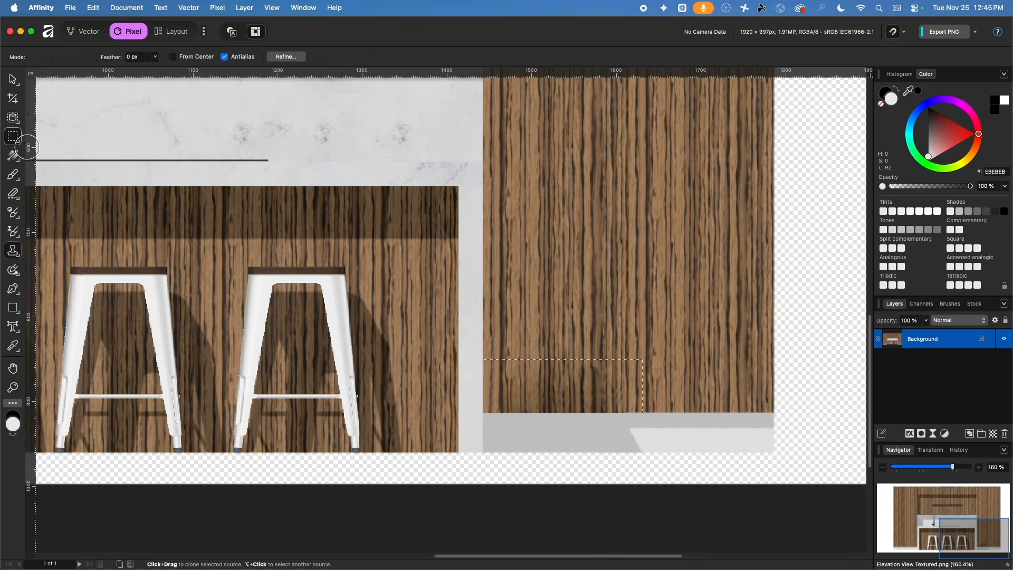
pyautogui.press('super+d')
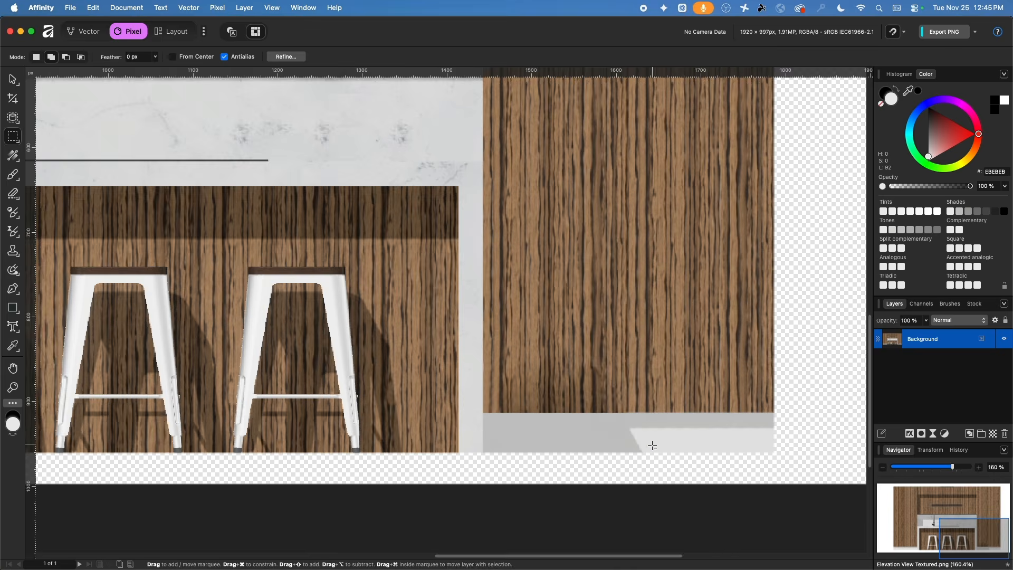
# - Select the lit section of the base strip below the wood panel with a rectangular marquee and paste a copy as a new layer
pyautogui.scroll(10, 651, 445)
pyautogui.scroll(-2, 623, 430)
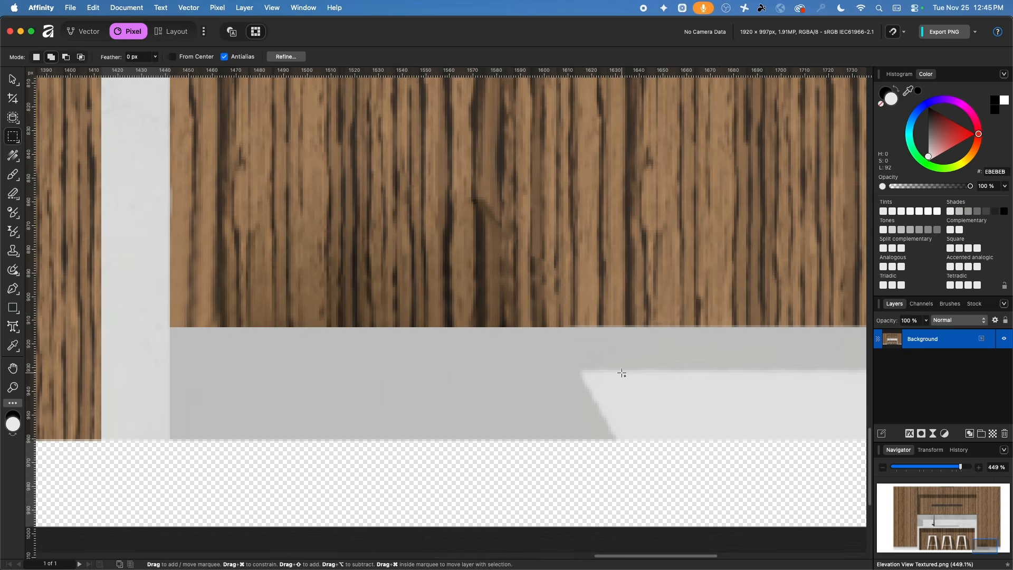
pyautogui.hscroll(5, 486, 362)
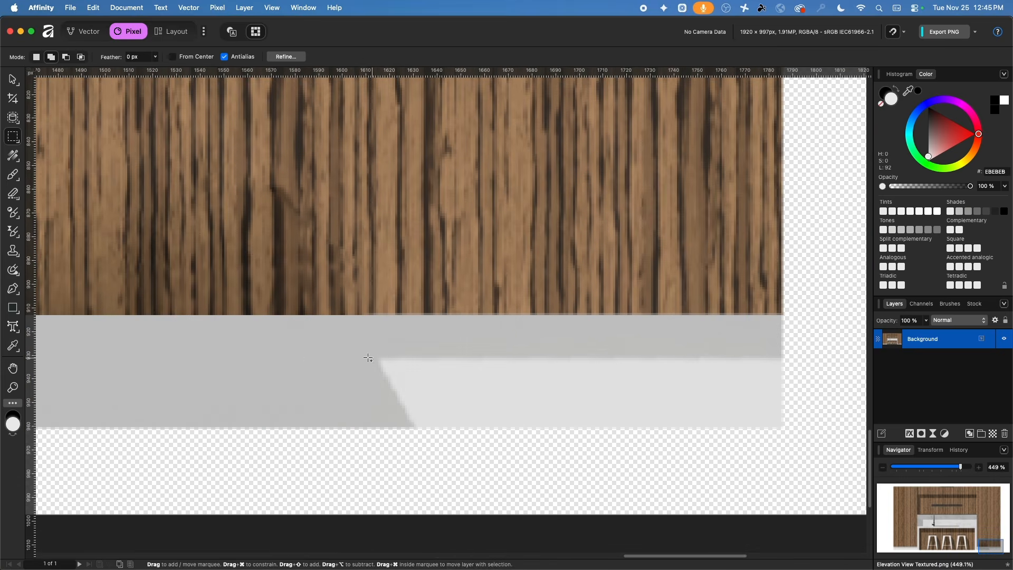
pyautogui.hscroll(-6, 525, 362)
pyautogui.hscroll(10, 530, 376)
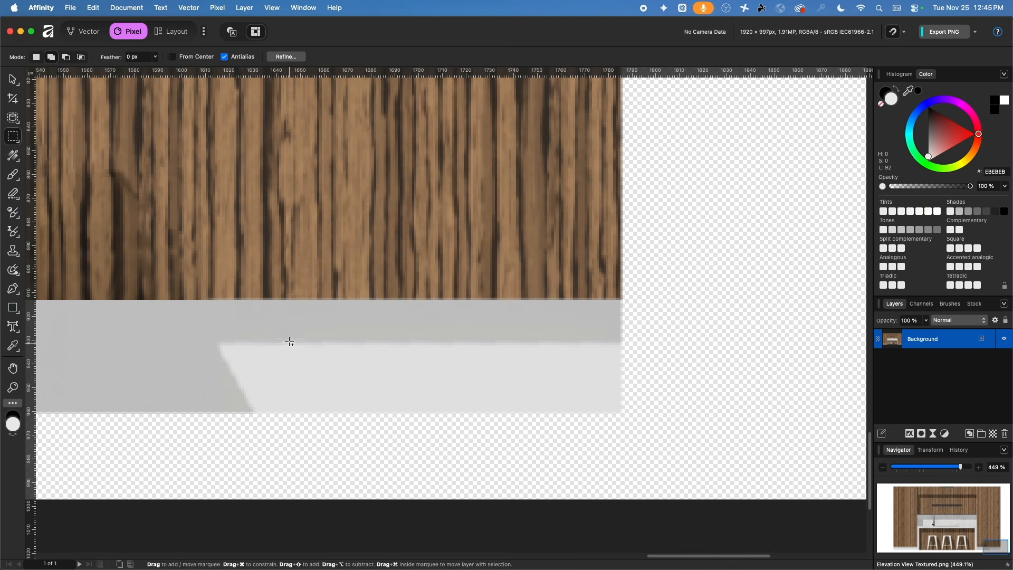
pyautogui.moveTo(279, 321); pyautogui.dragTo(623, 419)
pyautogui.hscroll(-3, 499, 409)
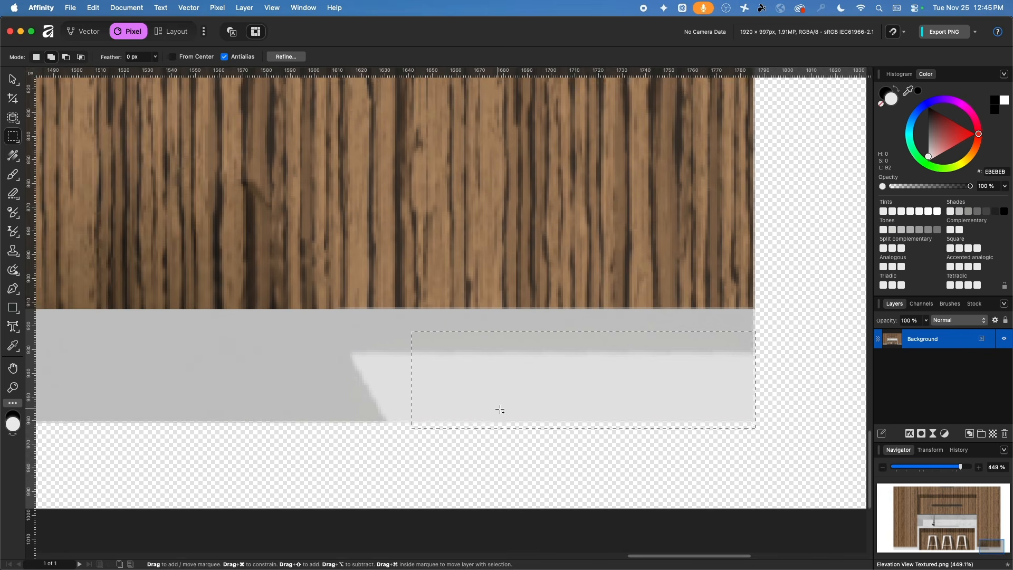
pyautogui.press('super+c')
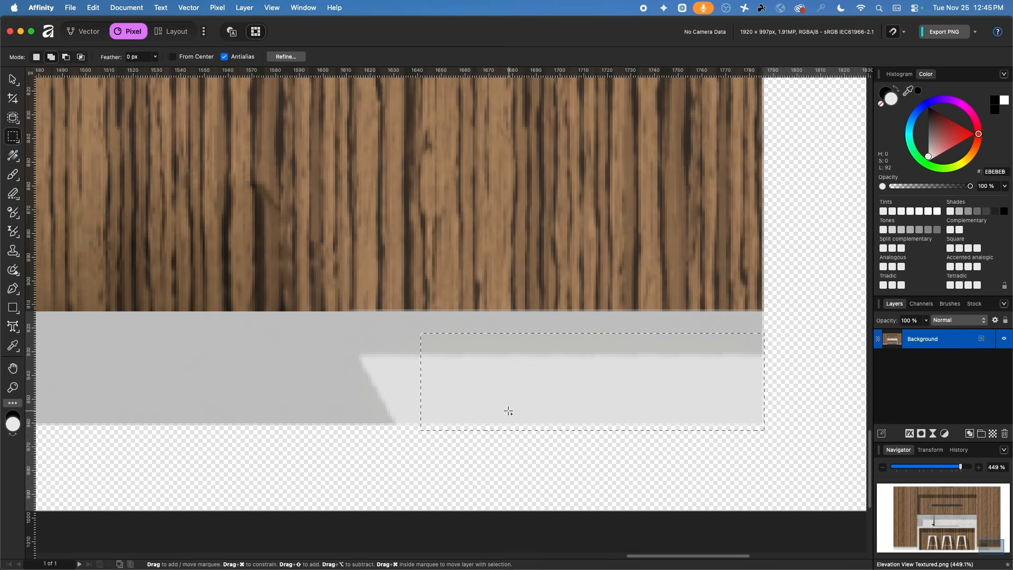
pyautogui.press('super+v')
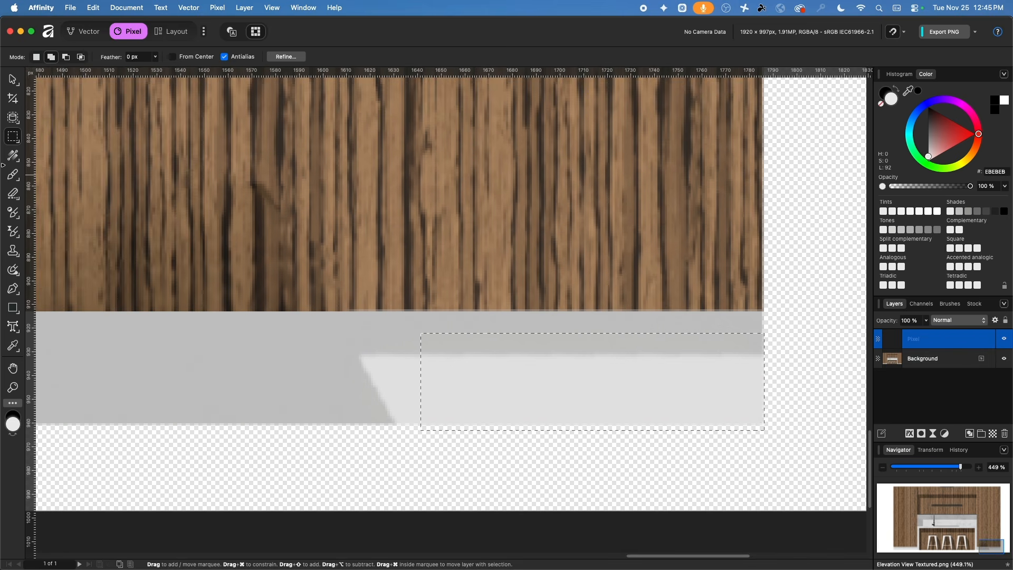
# - Stretch the pasted strip across the shadowed base up to the marble leg, then deselect the layer and clear the marquee
pyautogui.click(13, 79)
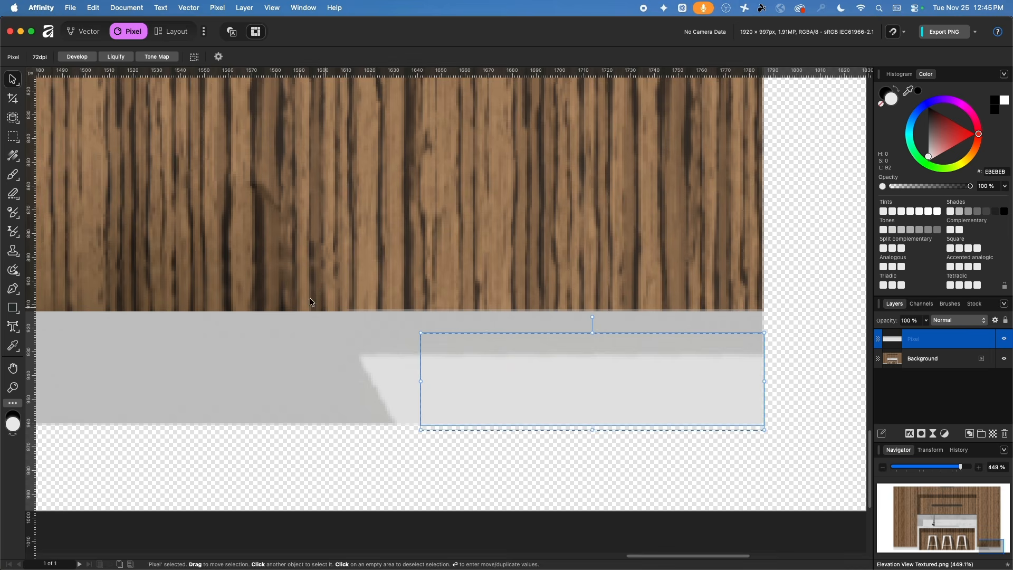
pyautogui.hscroll(-5, 296, 303)
pyautogui.scroll(-4, 555, 355)
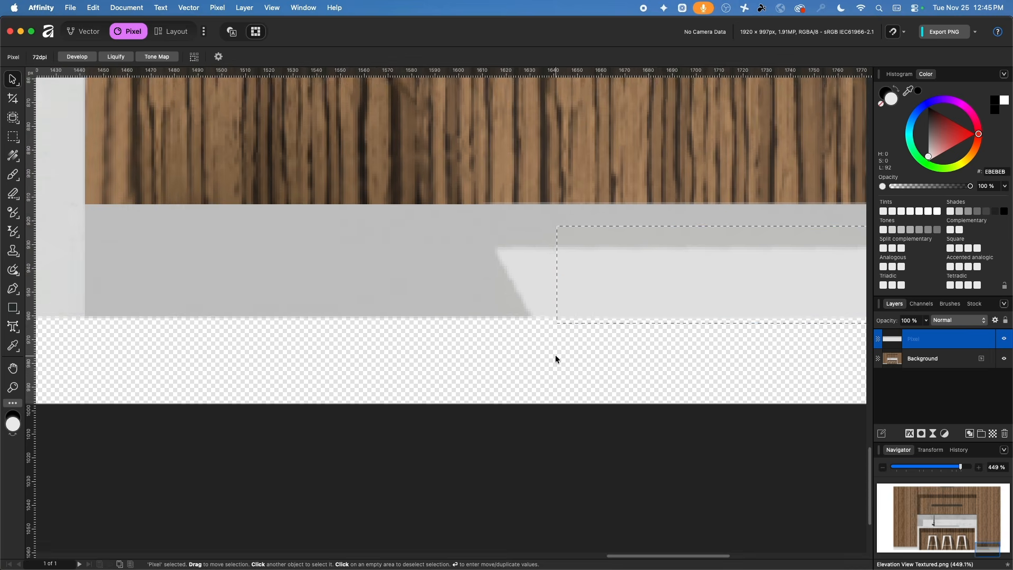
pyautogui.scroll(3, 507, 350)
pyautogui.scroll(-1, 507, 350)
pyautogui.moveTo(545, 341); pyautogui.dragTo(522, 342)
pyautogui.moveTo(528, 339); pyautogui.dragTo(141, 353)
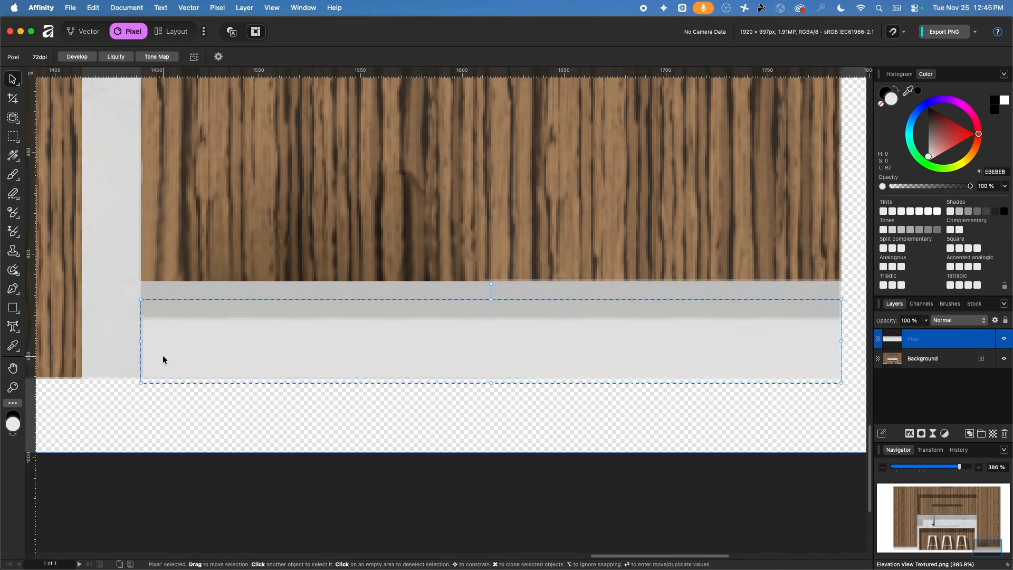
pyautogui.click(211, 209)
pyautogui.click(163, 400)
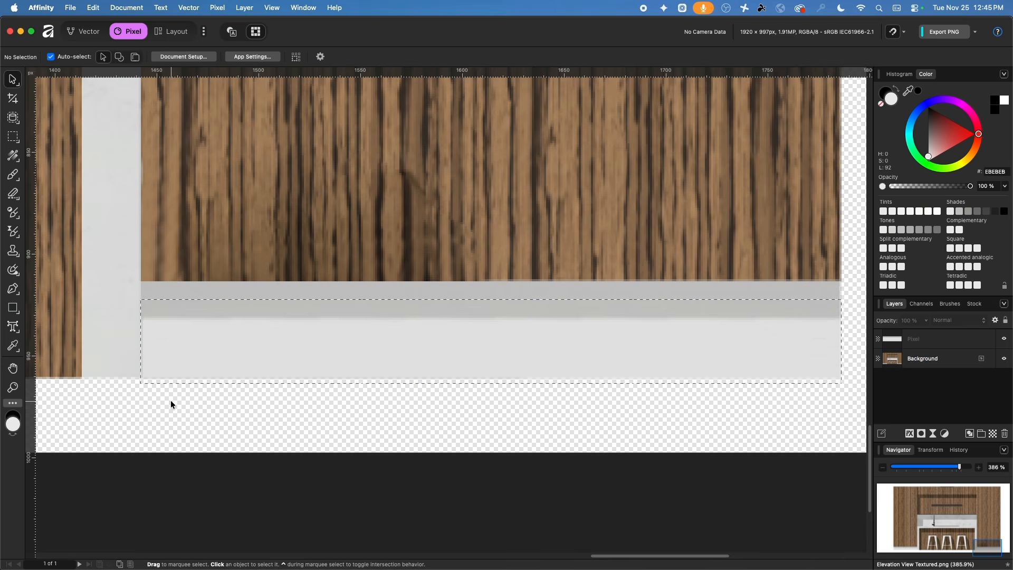
pyautogui.click(93, 8)
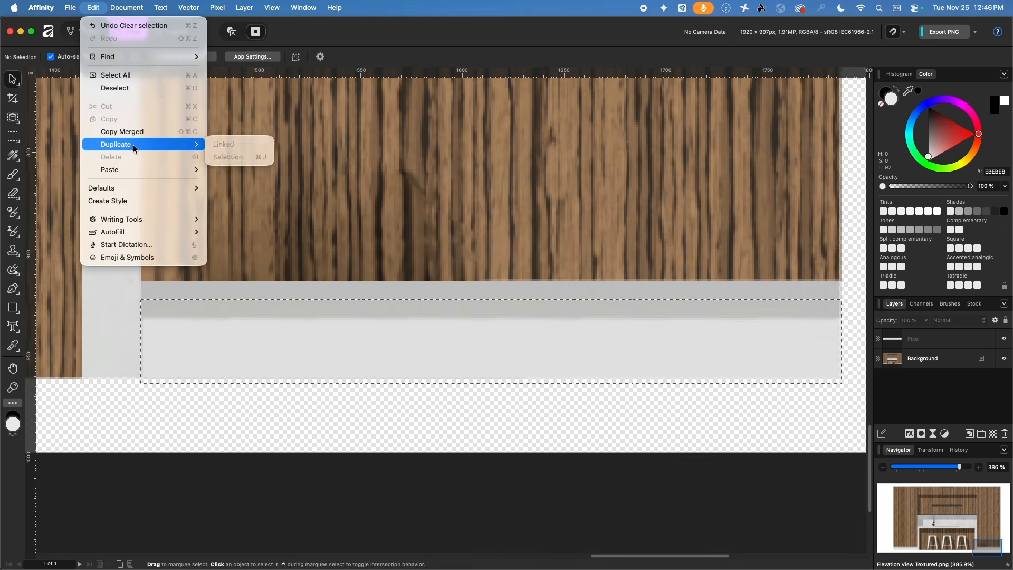
pyautogui.click(144, 87)
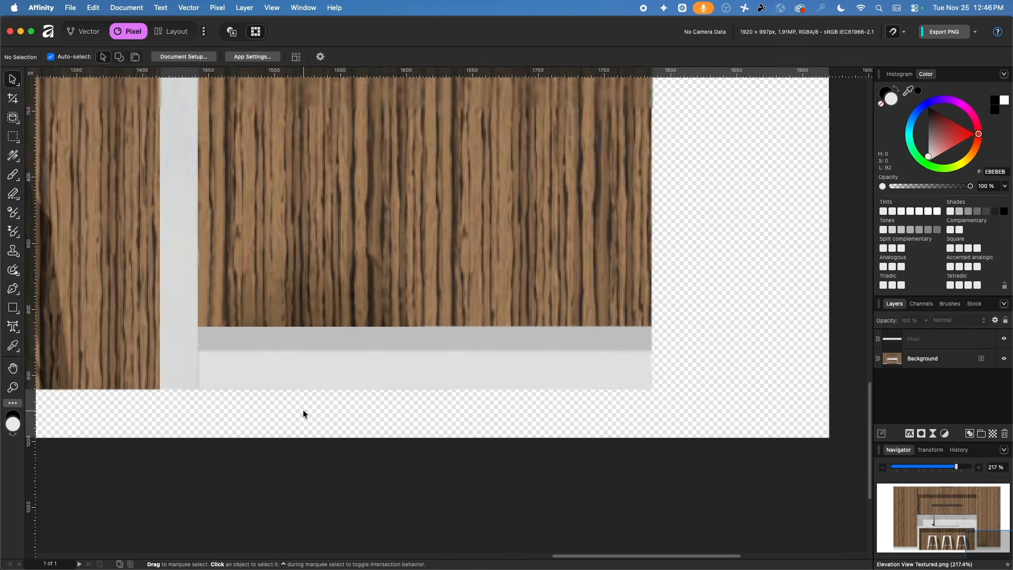
# - Toggle the pasted strip layer's visibility to compare the base below the wood panel with and without the patch
pyautogui.scroll(-5, 303, 409)
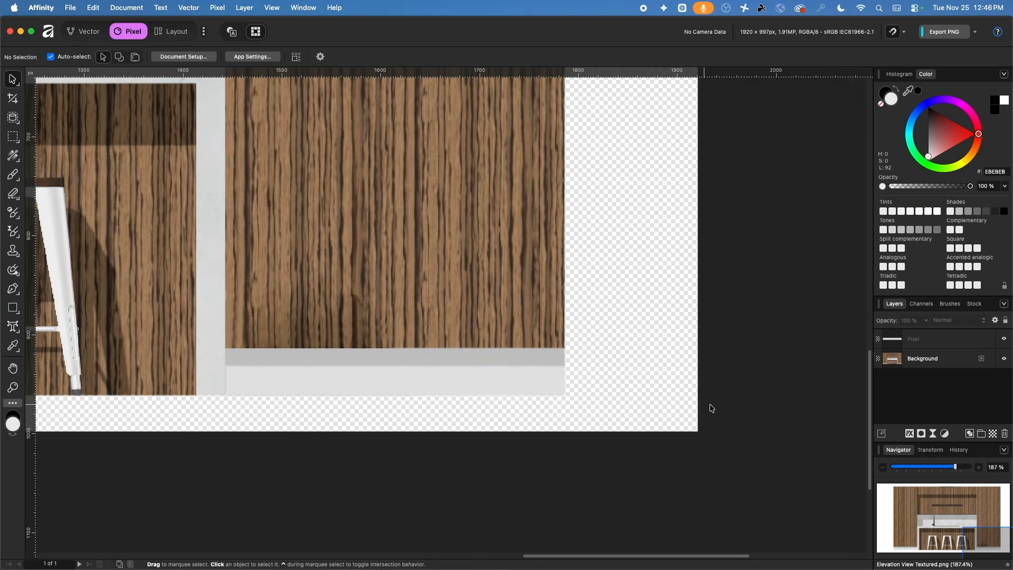
pyautogui.click(1004, 339)
pyautogui.click(1005, 340)
pyautogui.click(1005, 340)
pyautogui.click(1004, 340)
pyautogui.click(1004, 340)
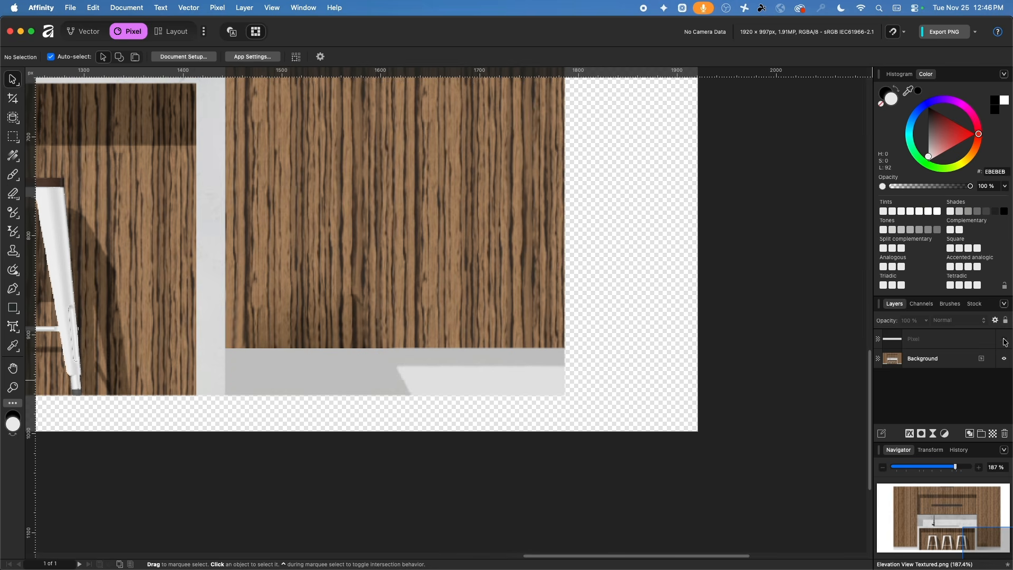
# - Show the pasted strip layer again and merge it with the Background layer into a single layer
pyautogui.click(1004, 340)
pyautogui.scroll(-5, 215, 372)
pyautogui.scroll(-2, 454, 363)
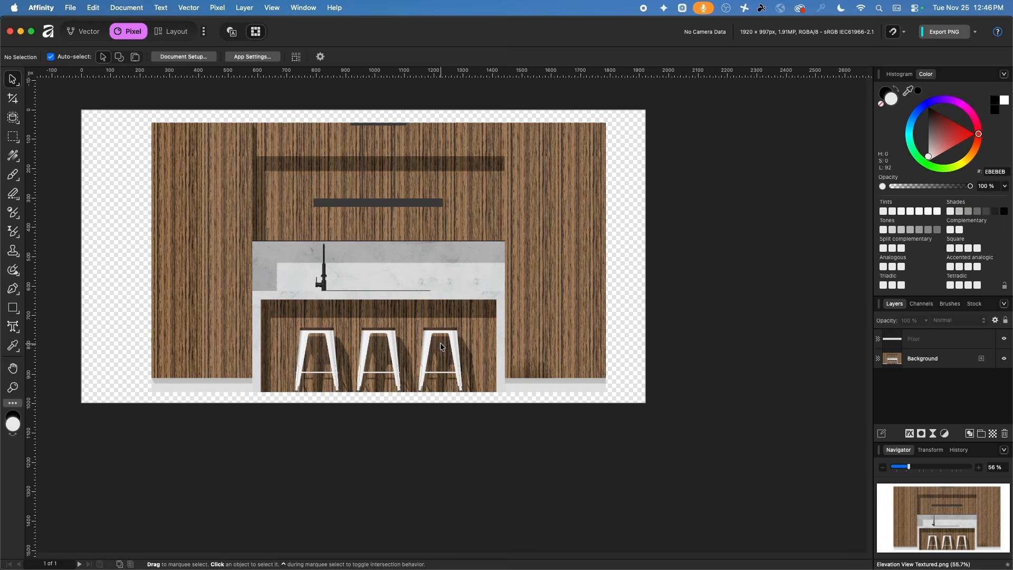
pyautogui.click(899, 339)
pyautogui.keyDown('shift'); pyautogui.click(917, 361); pyautogui.keyUp('shift')
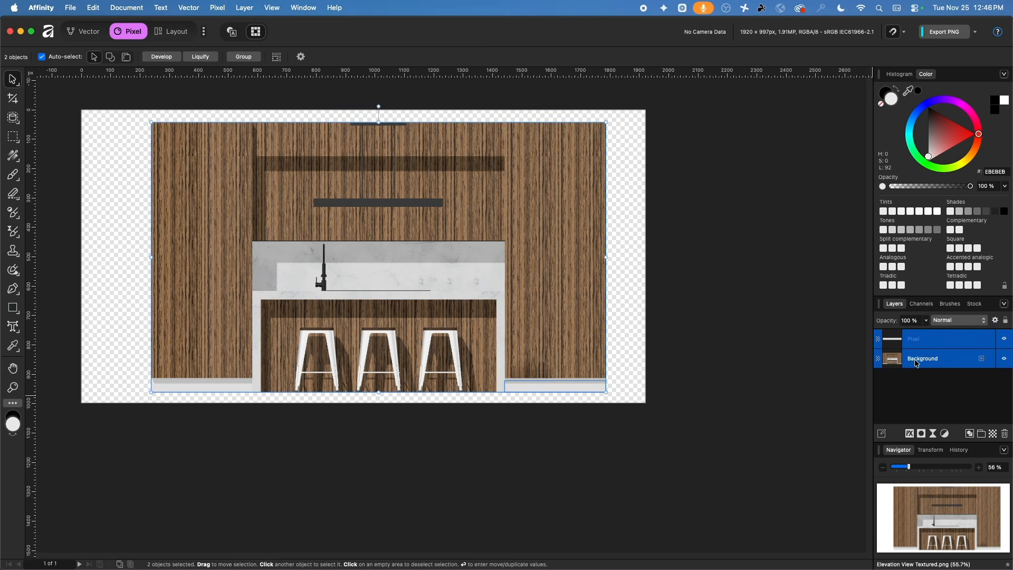
pyautogui.rightClick(916, 363)
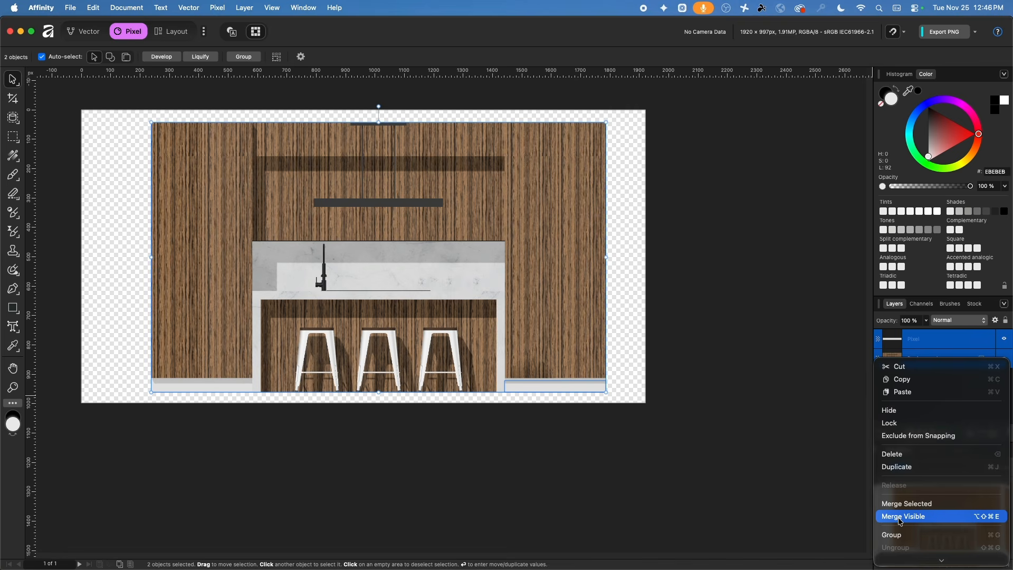
pyautogui.click(902, 503)
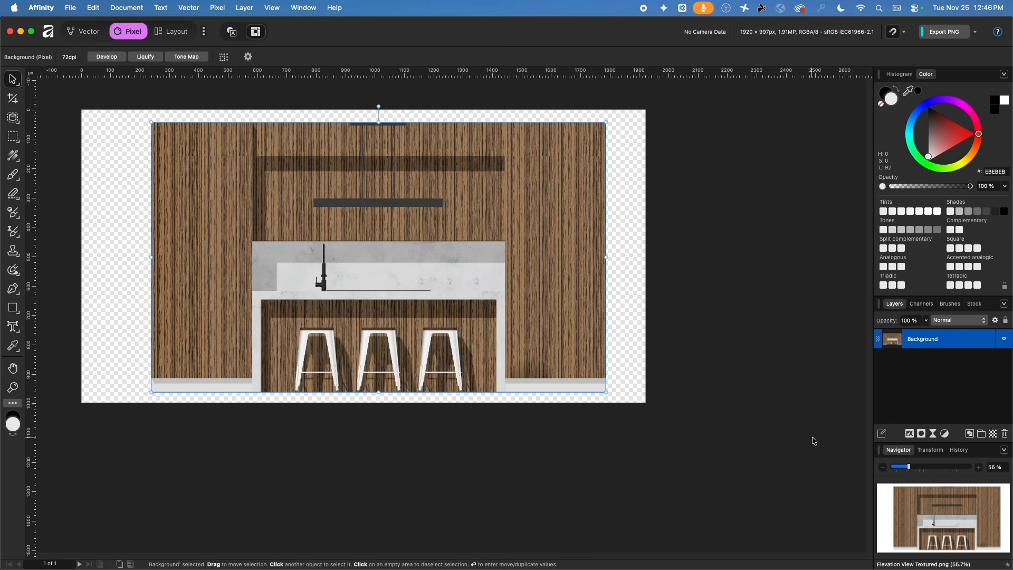
# - Check the image layer's dimensions and resize the page to 1548 px wide by 918 px high, anchored at the centre
pyautogui.click(928, 452)
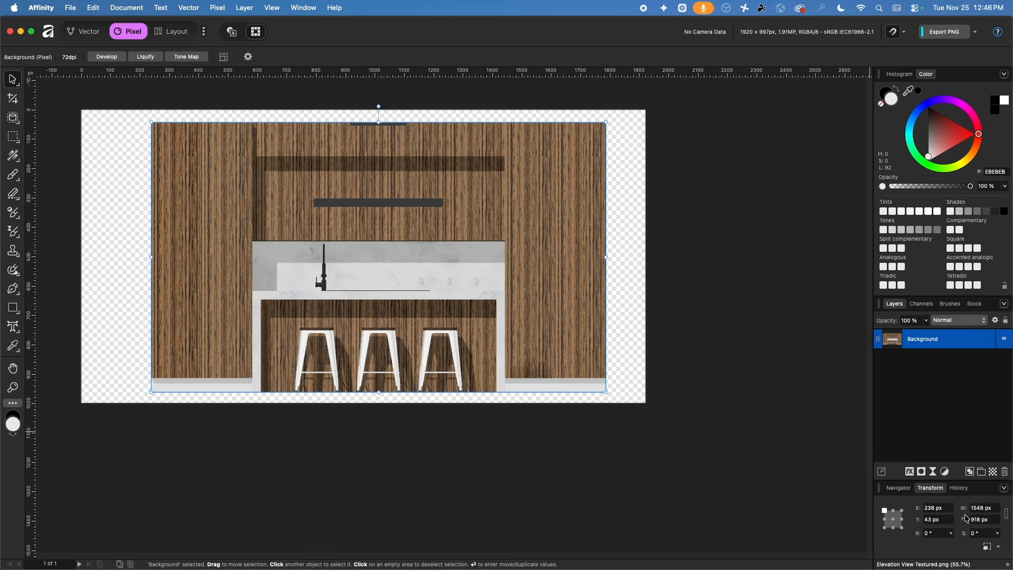
pyautogui.click(980, 508)
pyautogui.click(94, 98)
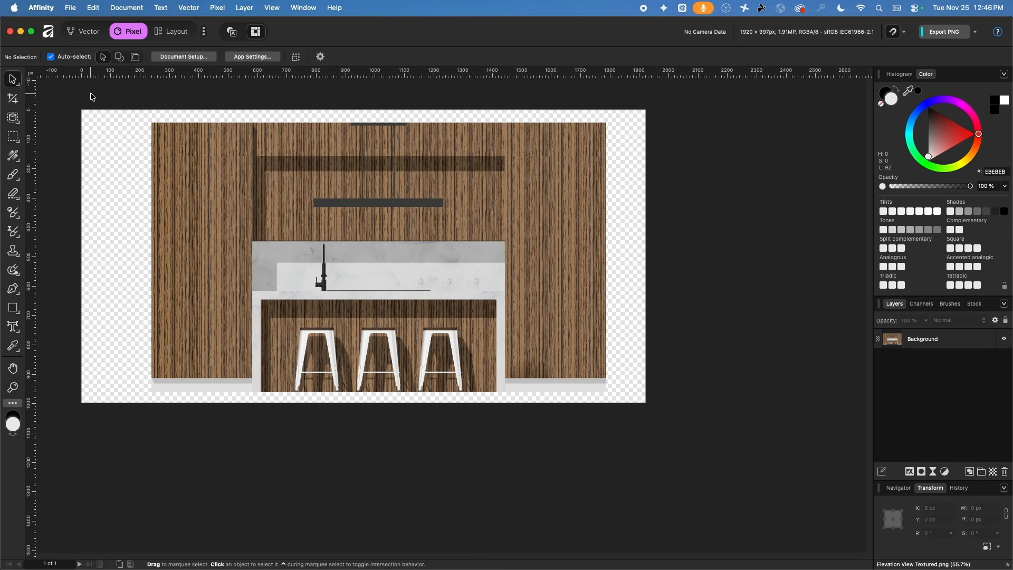
pyautogui.click(185, 57)
pyautogui.click(712, 195)
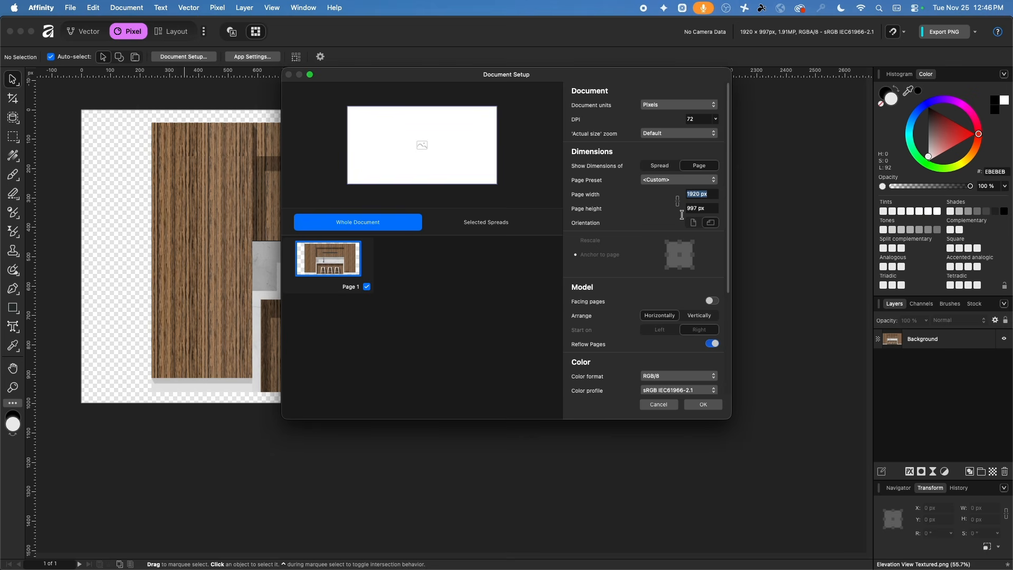
pyautogui.write('1548')
pyautogui.press('Tab')
pyautogui.write('9')
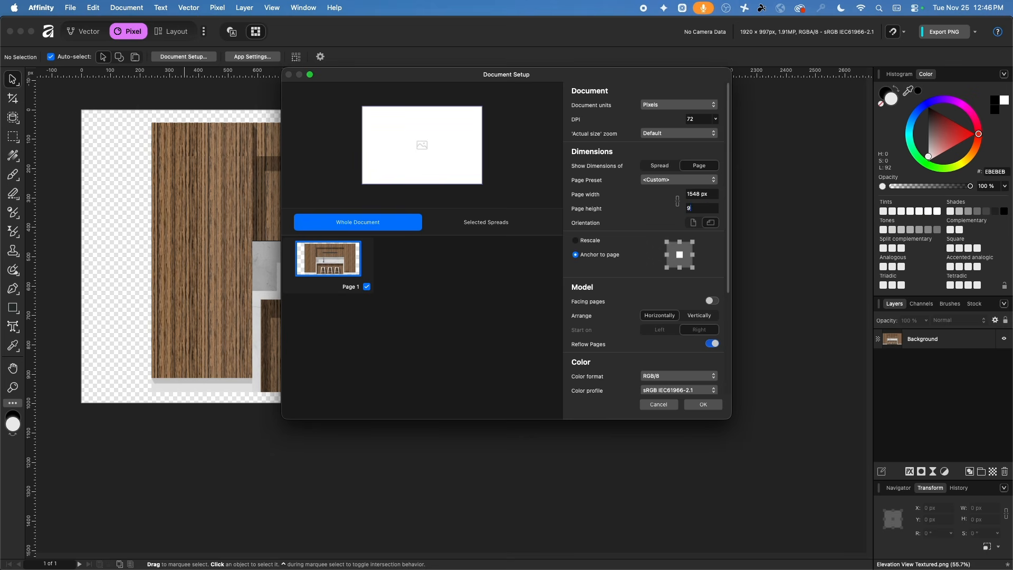
pyautogui.write('18')
pyautogui.click(700, 119)
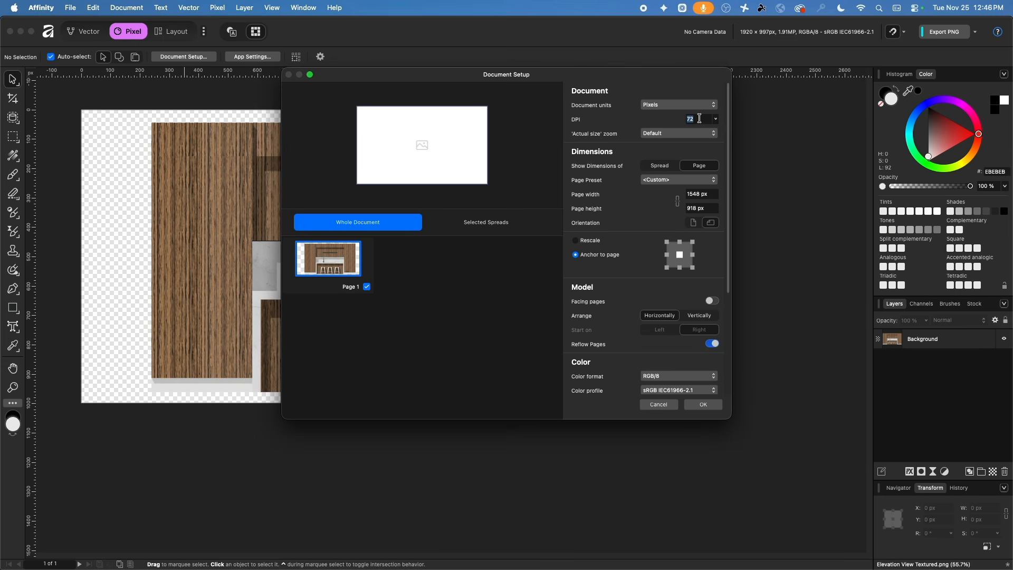
pyautogui.click(713, 404)
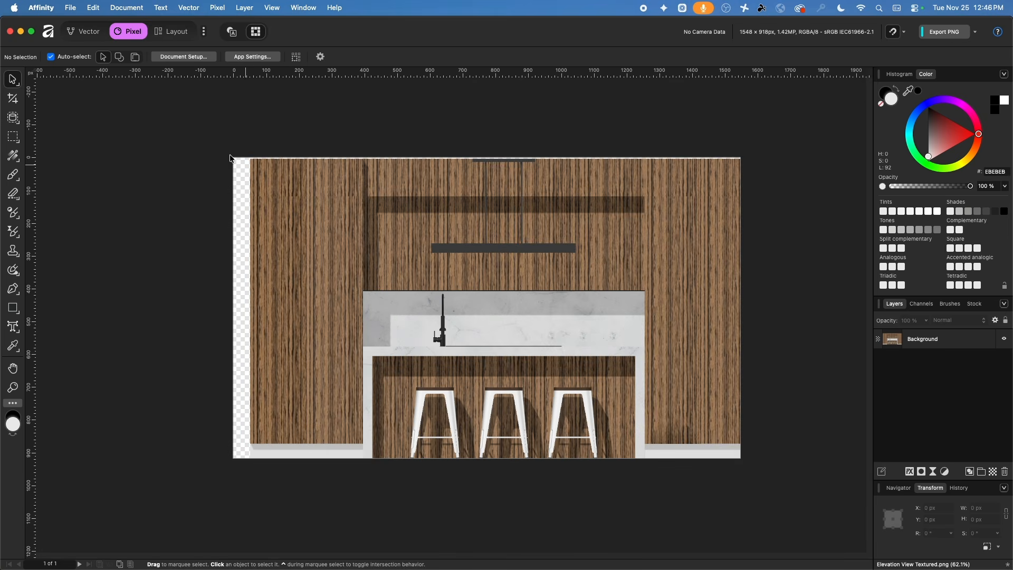
# - Move the elevation image to align with the page edges, keep the Page layouts with objects snapping preset, and deselect it
pyautogui.click(428, 244)
pyautogui.moveTo(486, 241); pyautogui.dragTo(467, 240)
pyautogui.click(904, 33)
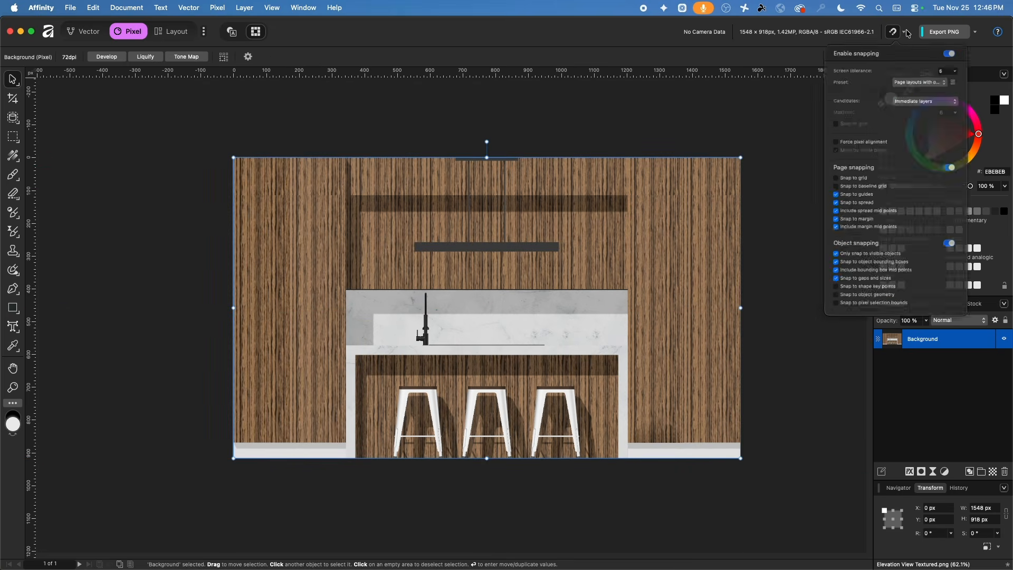
pyautogui.click(935, 93)
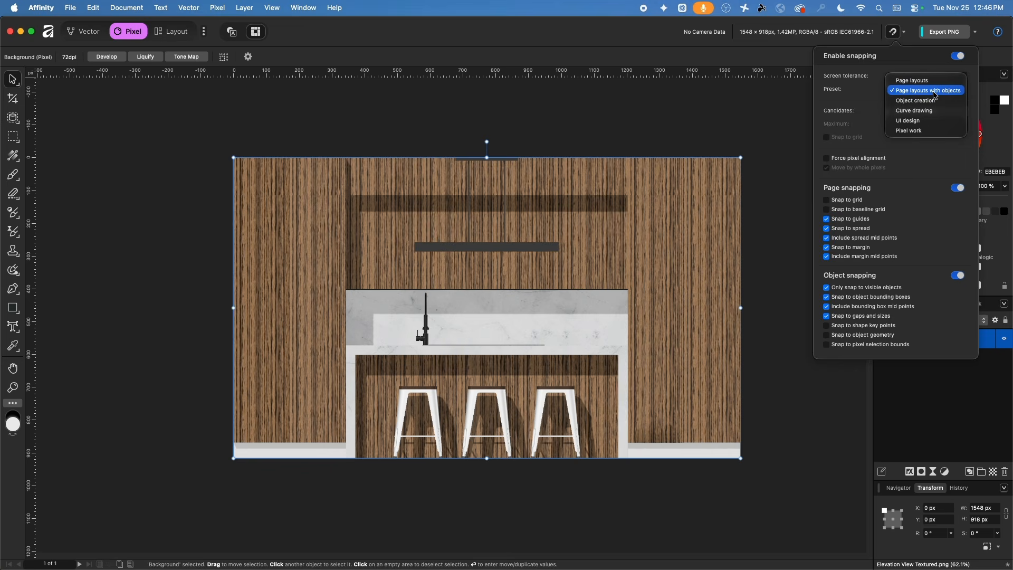
pyautogui.click(935, 94)
pyautogui.moveTo(557, 217)
pyautogui.mouseDown()
pyautogui.moveTo(732, 275)
pyautogui.moveTo(555, 211)
pyautogui.mouseUp()
pyautogui.click(552, 152)
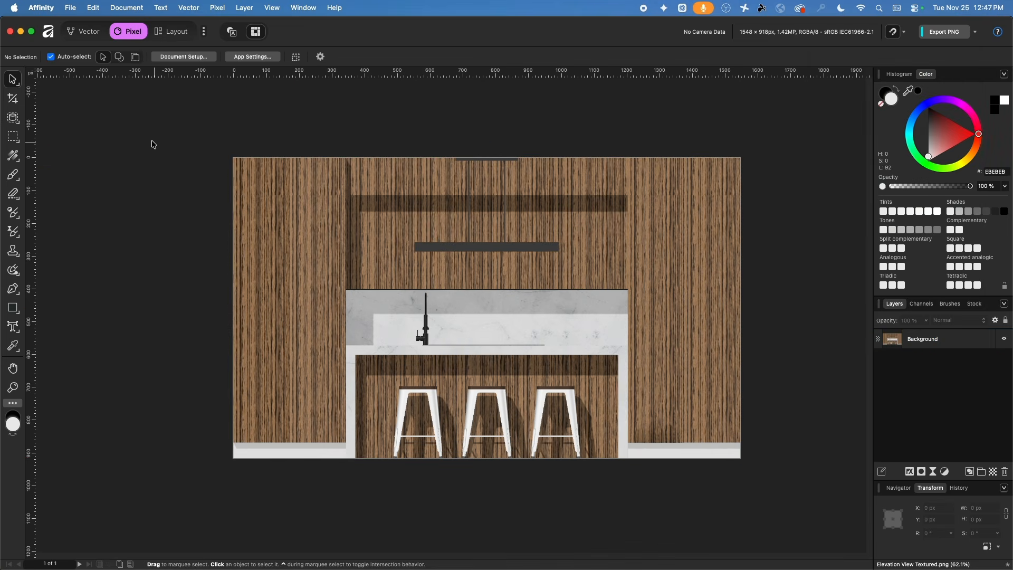
# - Export the elevation as a PNG named "Elevation View Textured Final" in the Images folder
pyautogui.click(70, 7)
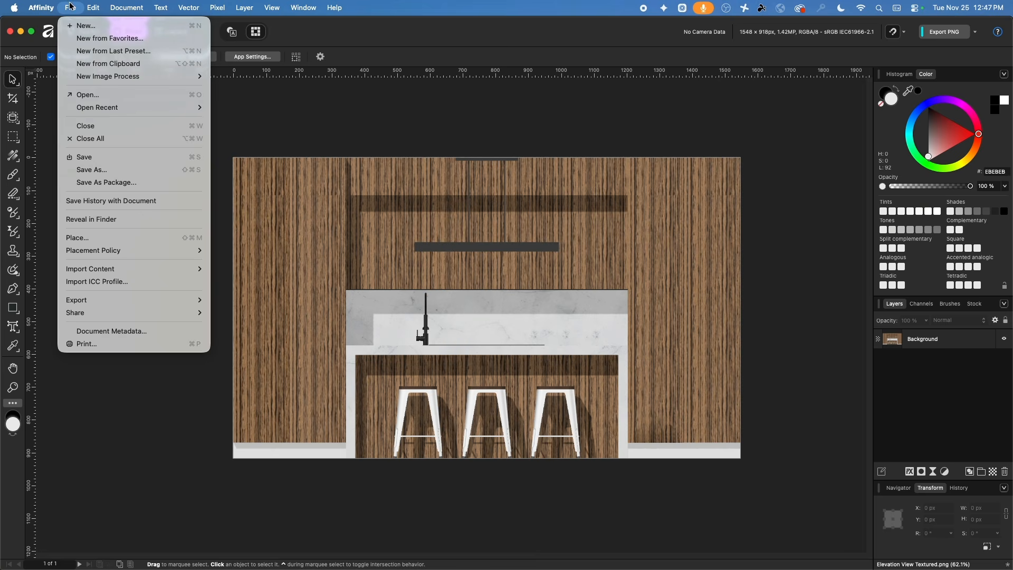
pyautogui.moveTo(108, 299)
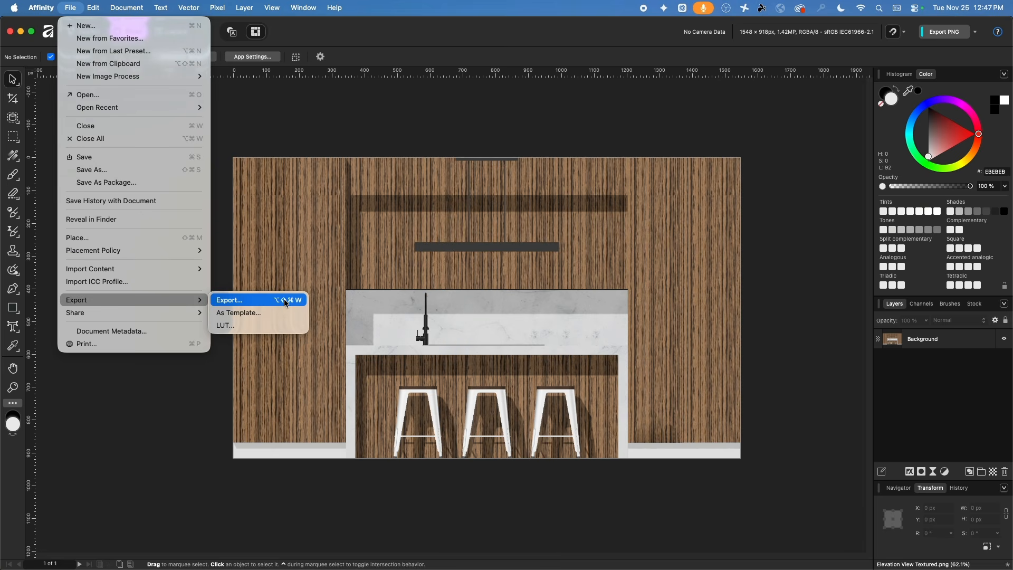
pyautogui.click(286, 301)
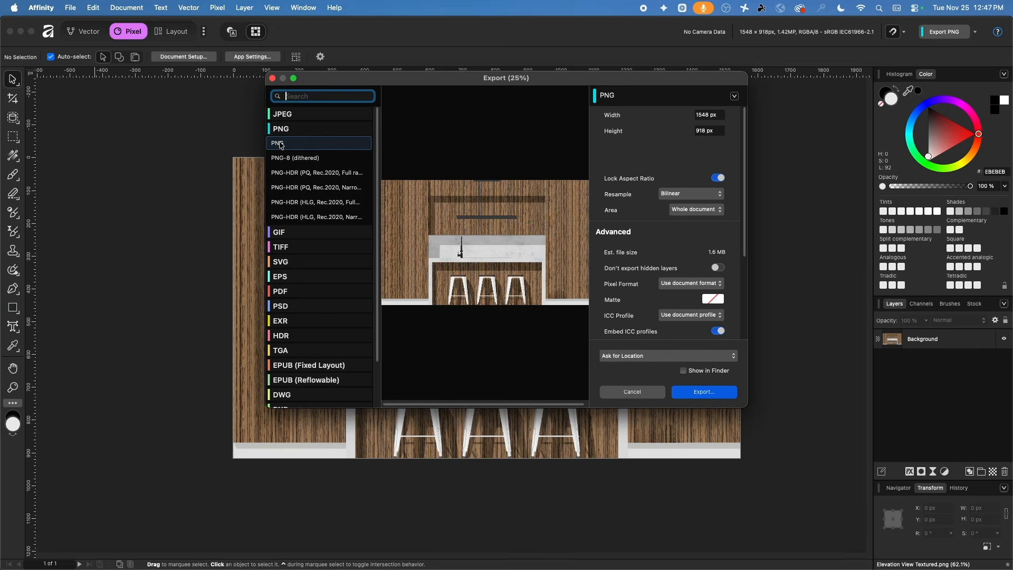
pyautogui.click(696, 391)
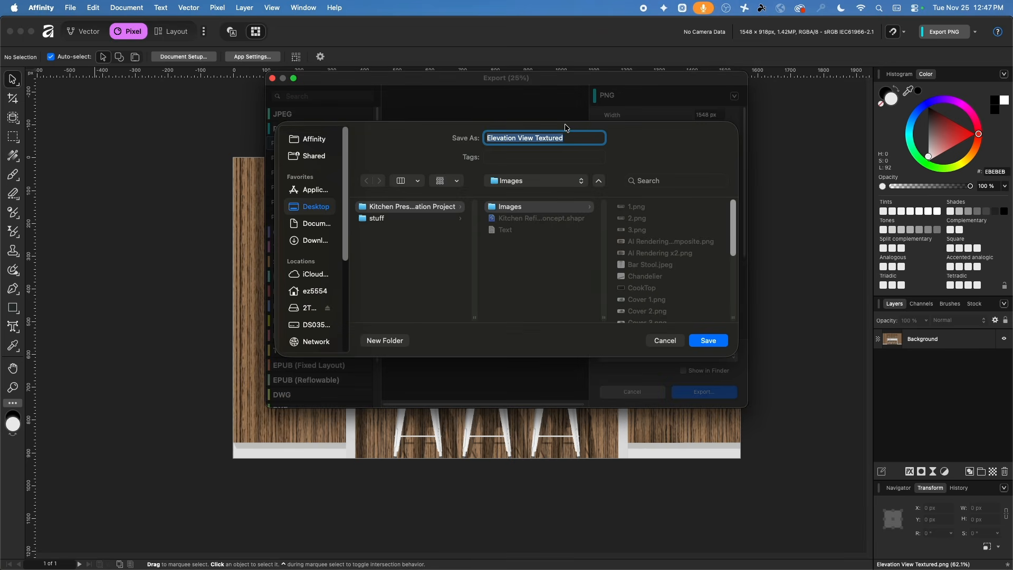
pyautogui.press('Right')
pyautogui.write('Fina')
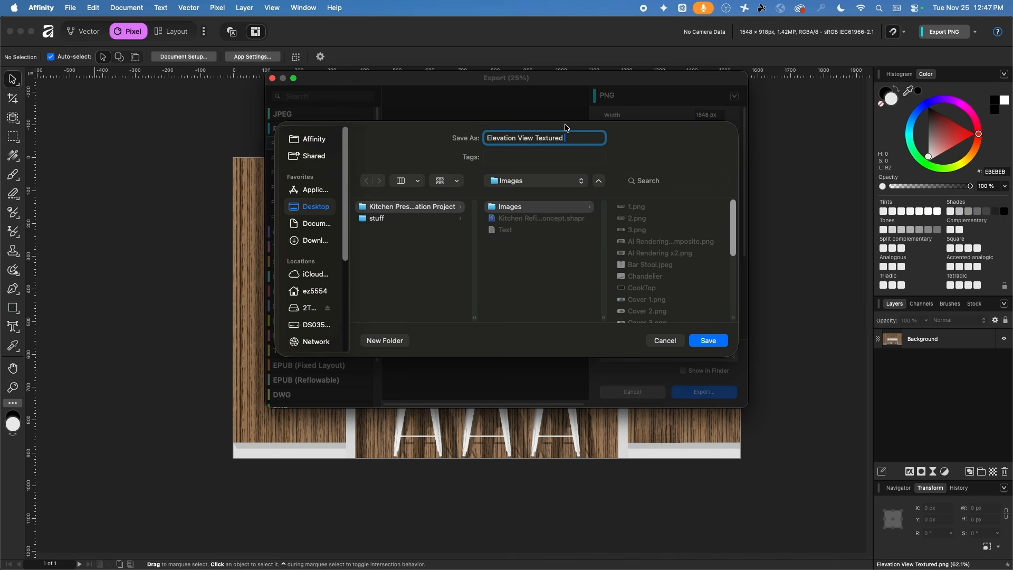
pyautogui.write('l')
pyautogui.press('Return')
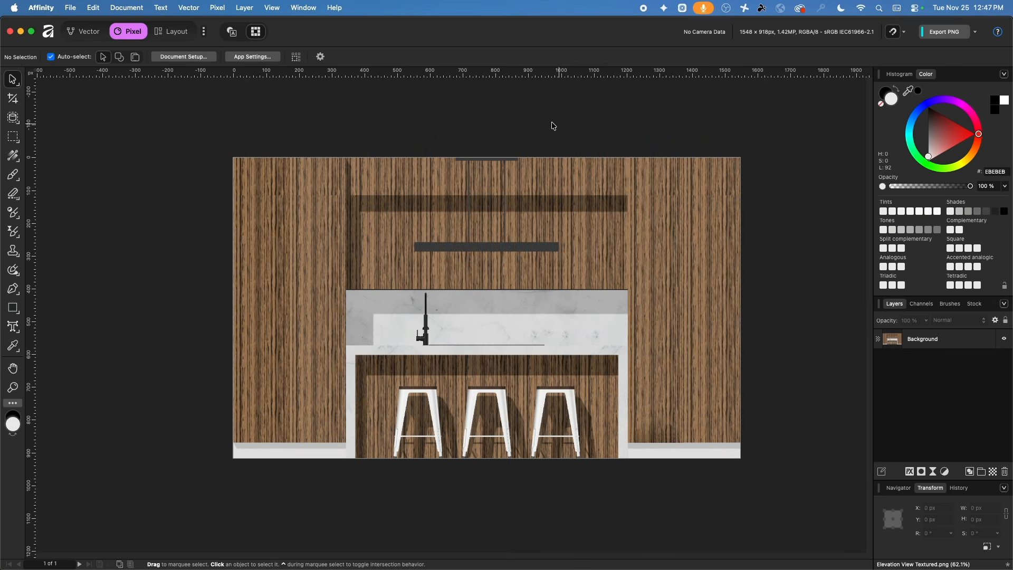
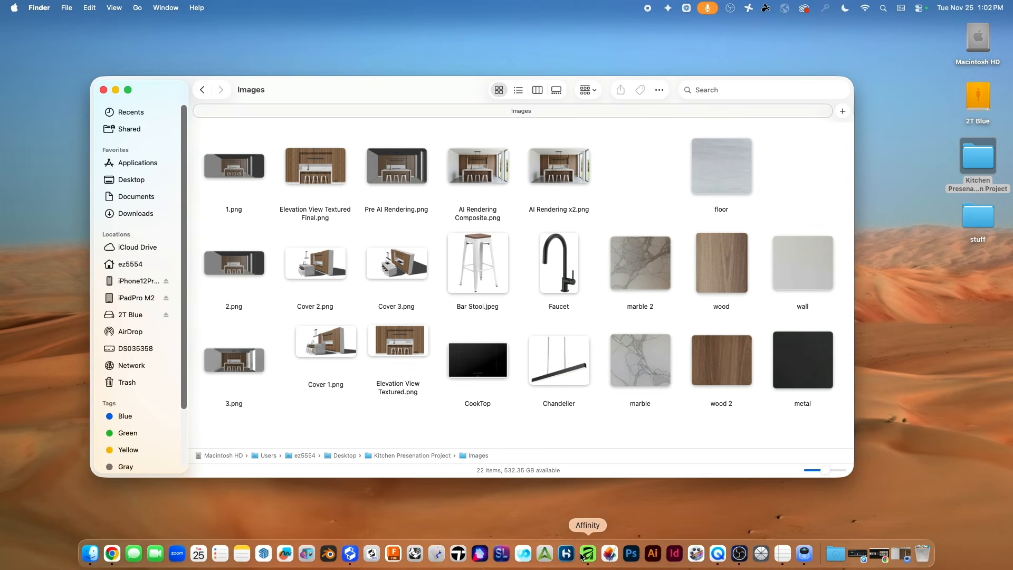
# - Switch to Affinity, create a landscape Letter (ANSI A) document at 11 × 8.5 in and 300 DPI, and enter the Layout workspace
pyautogui.click(589, 558)
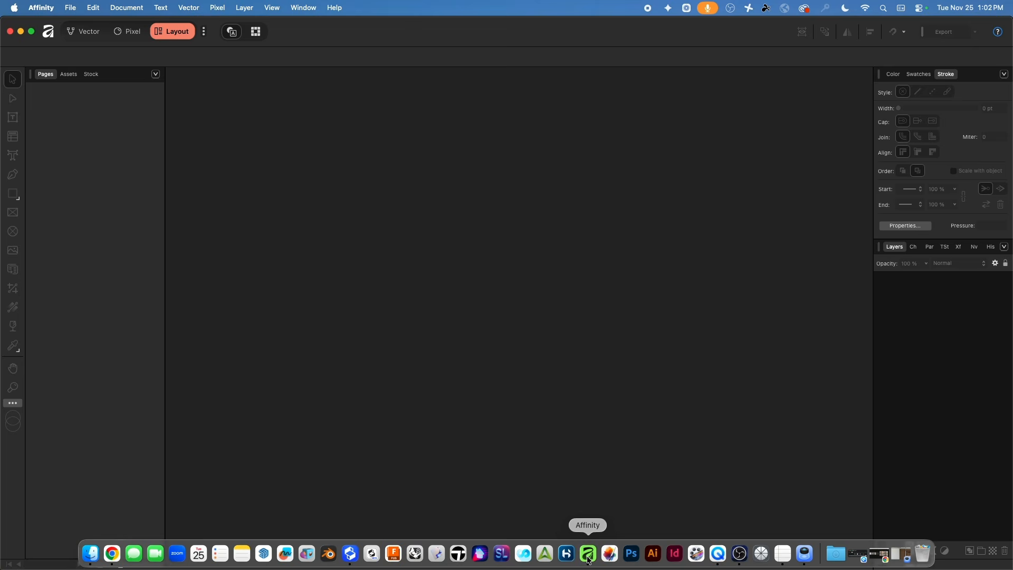
pyautogui.click(70, 7)
pyautogui.click(78, 27)
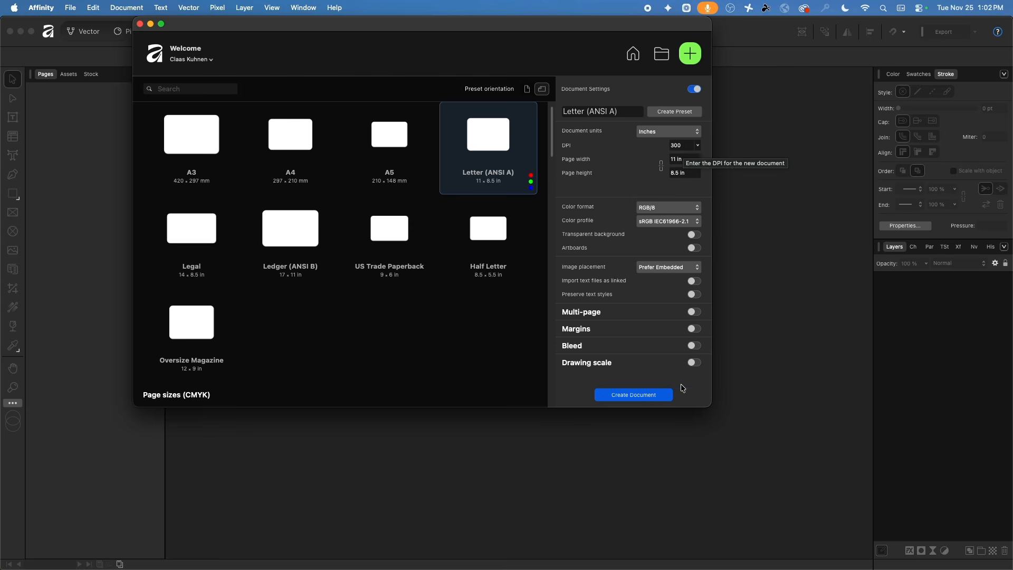
pyautogui.click(633, 395)
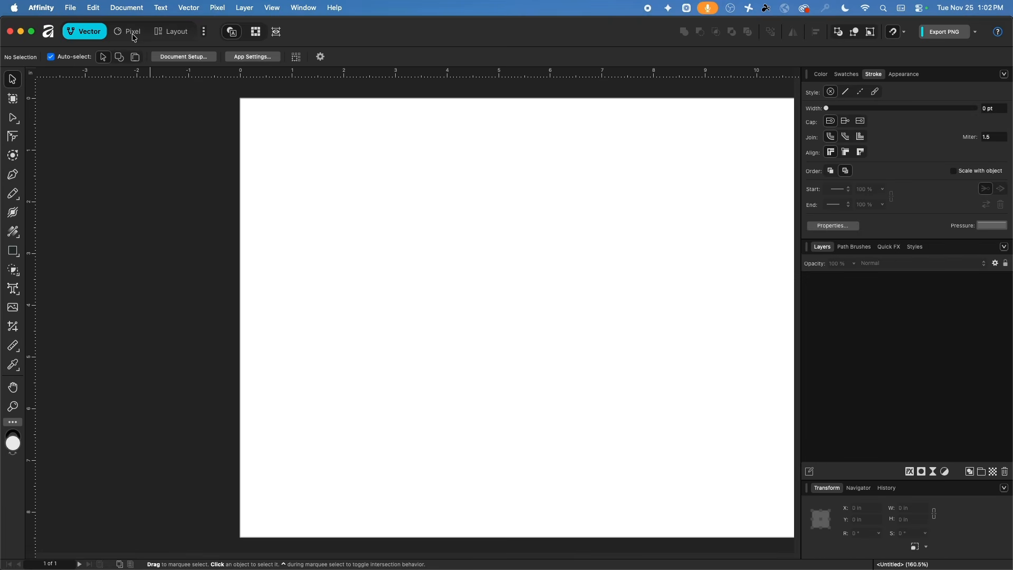
pyautogui.click(179, 36)
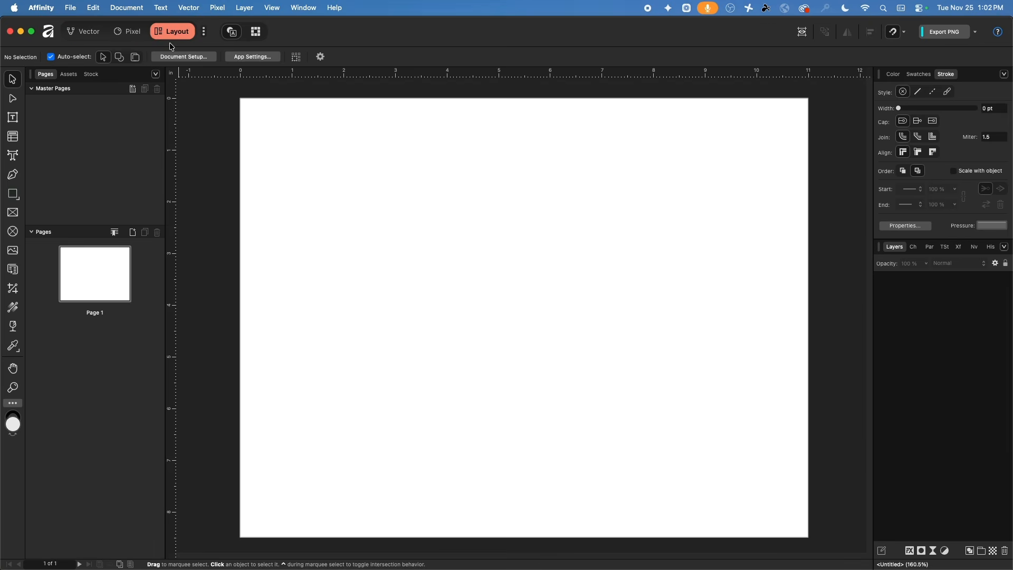
# - Add two pages after page 1 with no master page and return to page 1
pyautogui.click(132, 233)
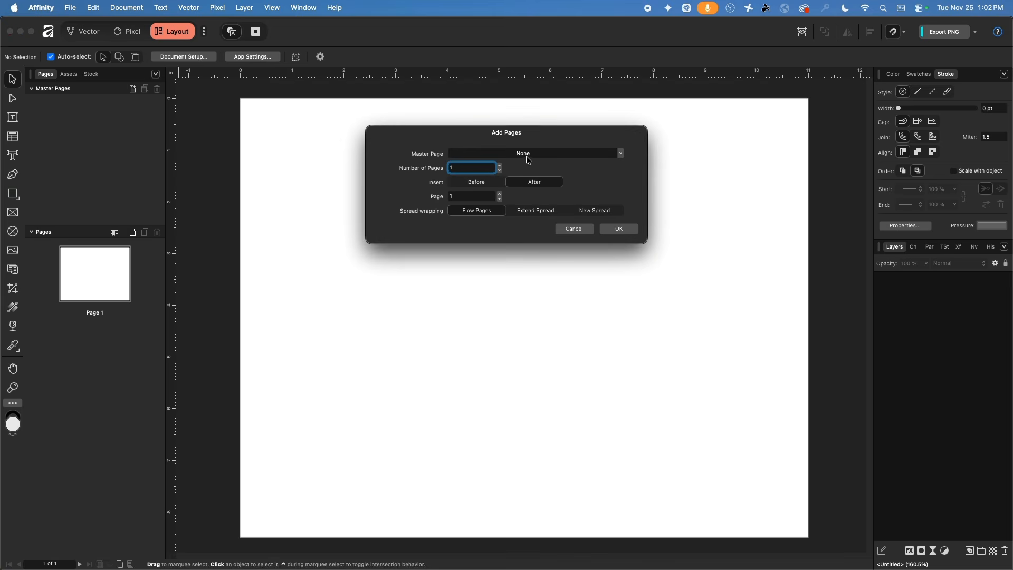
pyautogui.click(500, 166)
pyautogui.click(620, 229)
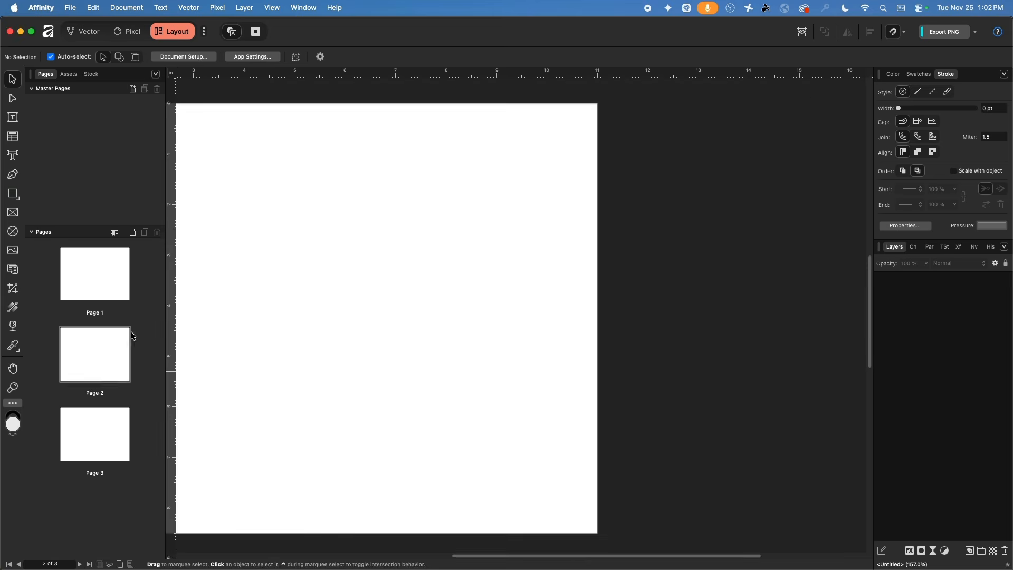
pyautogui.click(99, 275)
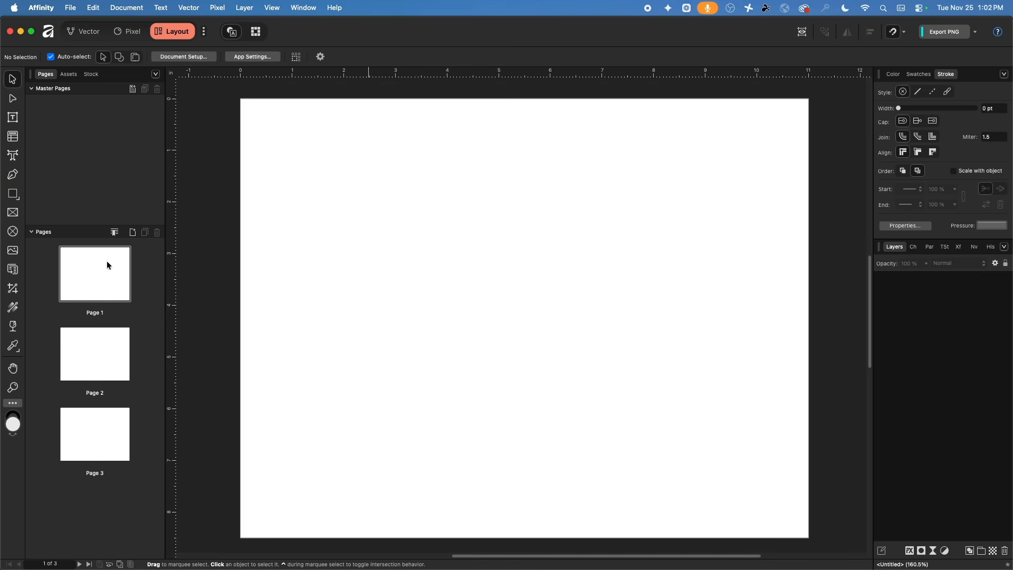
# - Start placing an image on page 1 and browse to the Images folder inside Kitchen Presenation Project on the Desktop
pyautogui.click(70, 7)
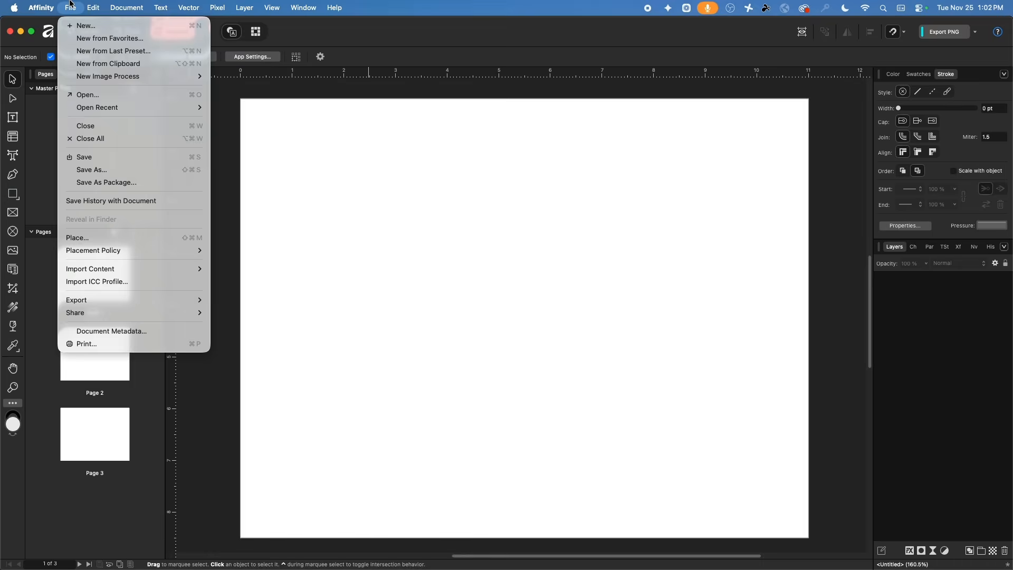
pyautogui.click(123, 237)
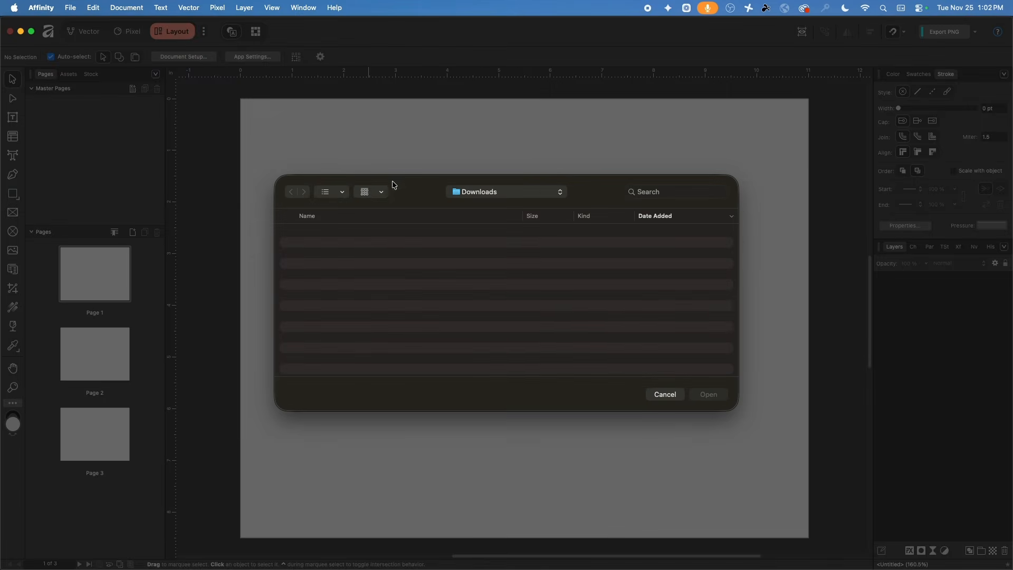
pyautogui.click(477, 191)
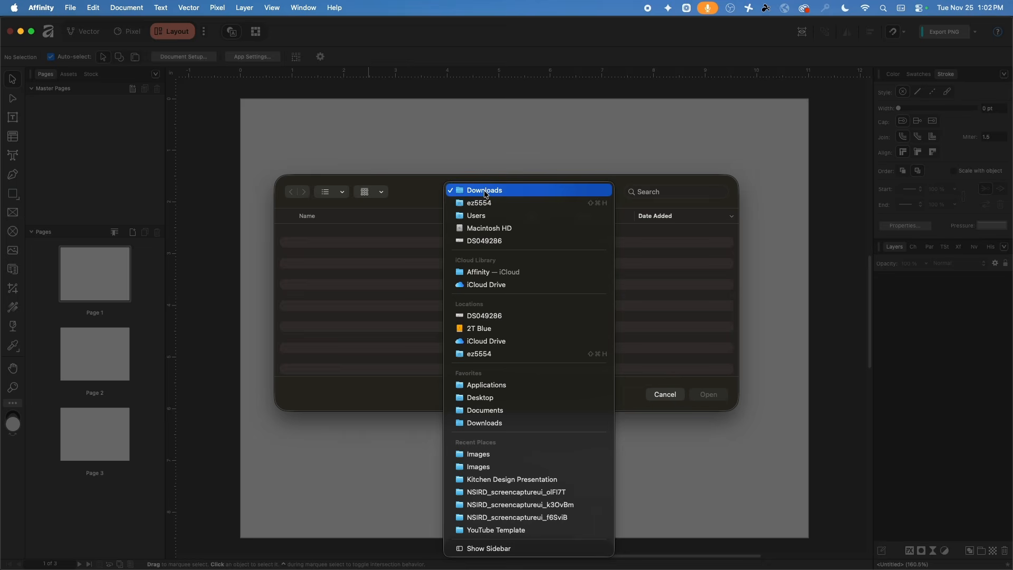
pyautogui.click(514, 398)
pyautogui.doubleClick(358, 233)
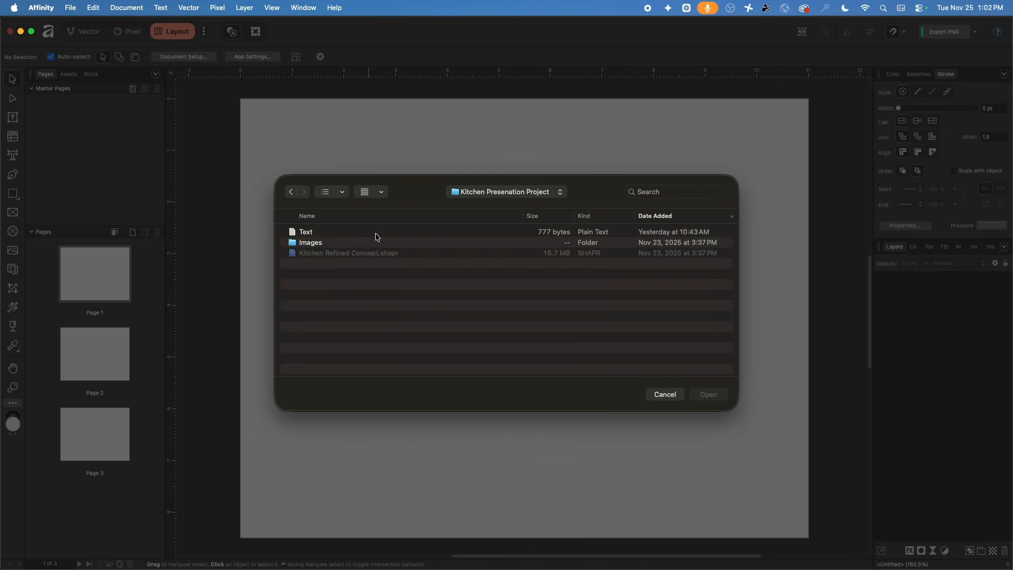
pyautogui.doubleClick(326, 242)
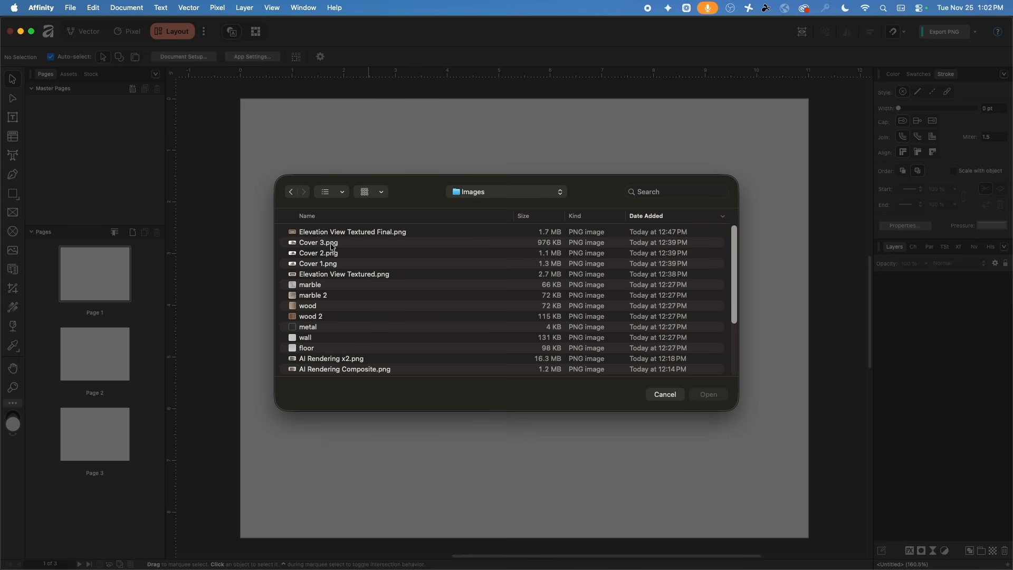
# - Preview the three cover renderings and place Cover 2.png on page 1
pyautogui.click(332, 244)
pyautogui.press('space')
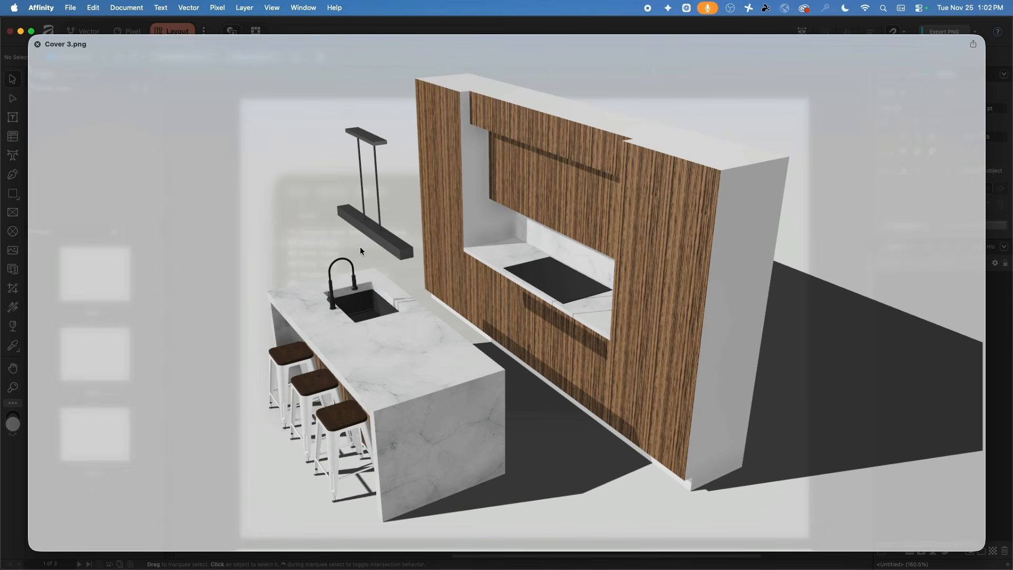
pyautogui.press('Up')
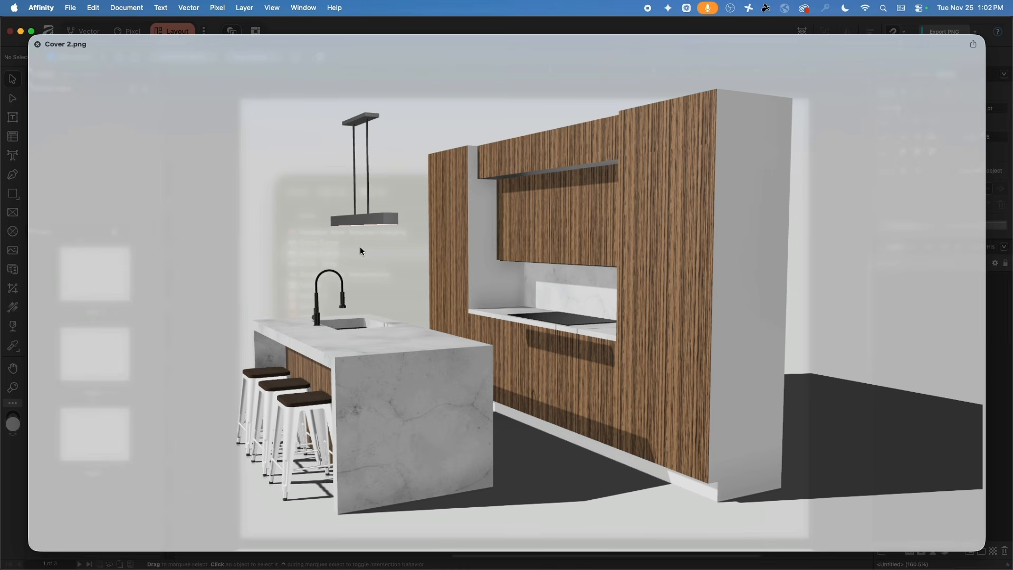
pyautogui.press('Up')
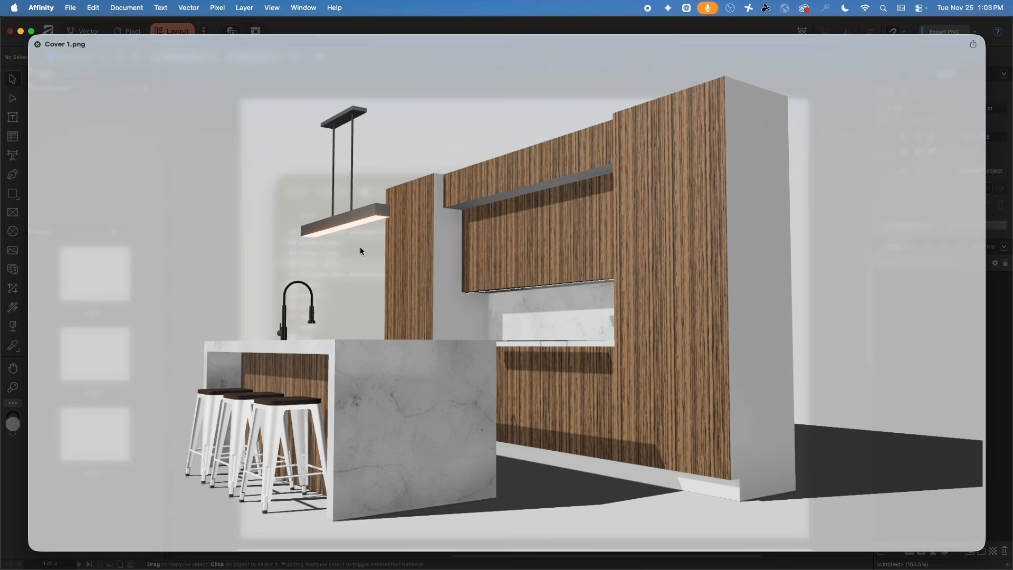
pyautogui.press('Down')
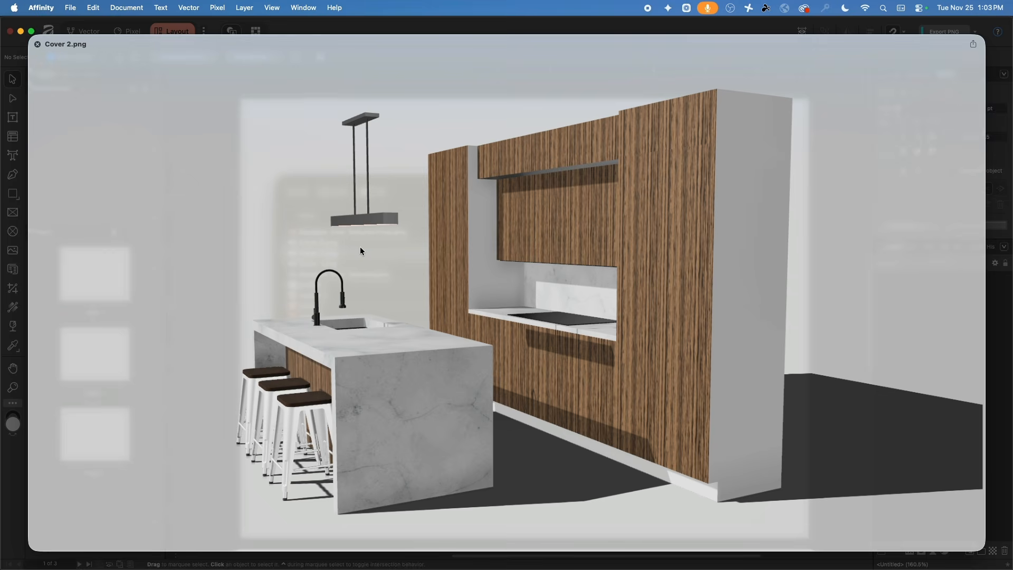
pyautogui.press('space')
pyautogui.press('Return')
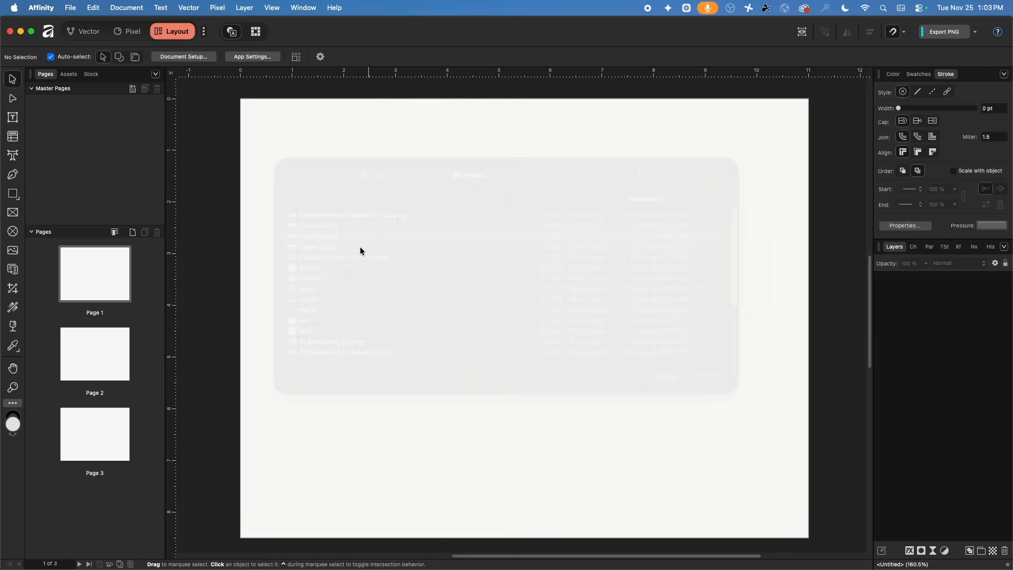
pyautogui.click(457, 246)
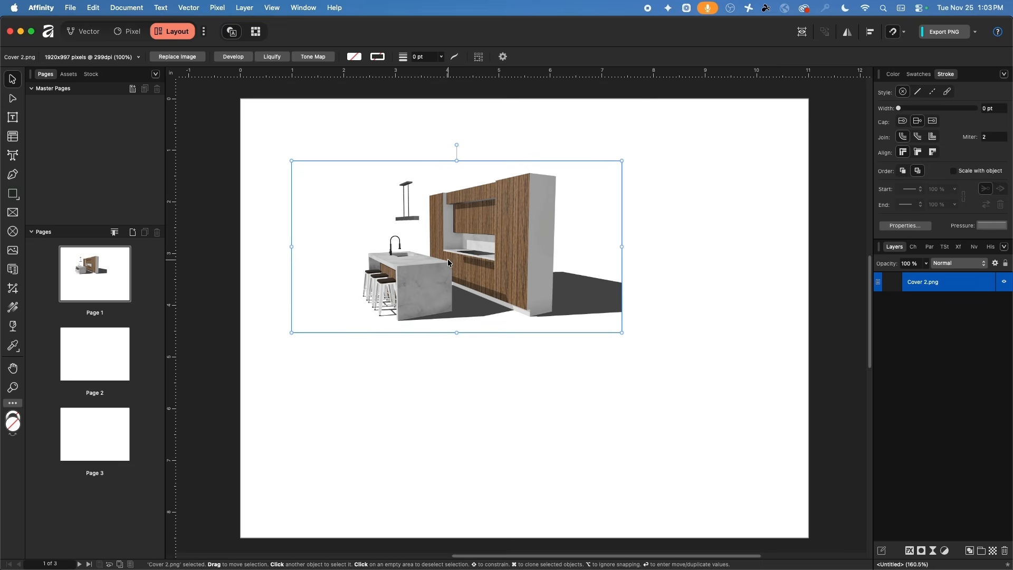
# - Enlarge Cover 2.png to about 291% and shift it so the island and cabinets fill the right side of page 1
pyautogui.scroll(-3, 447, 259)
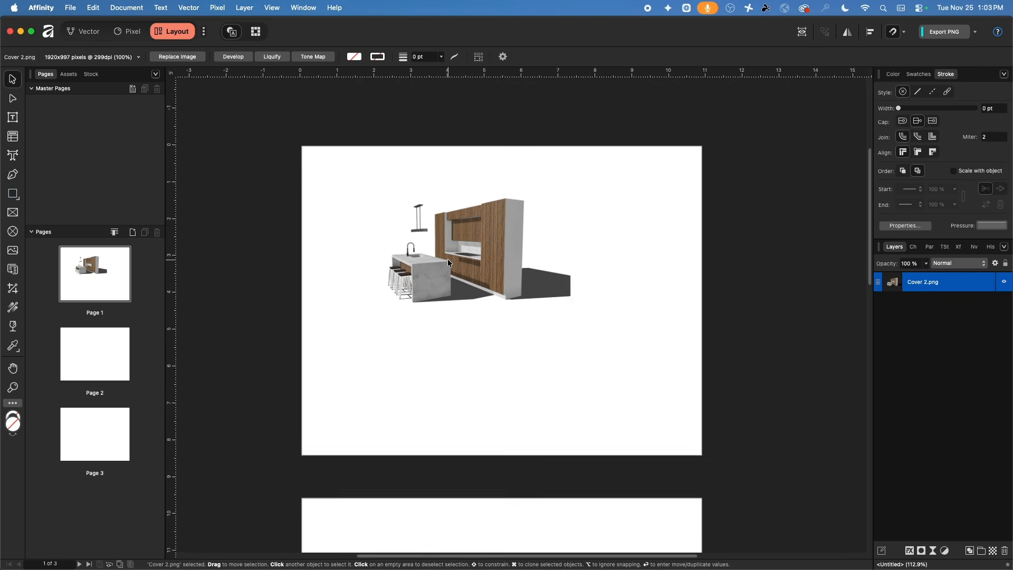
pyautogui.scroll(-2, 448, 259)
pyautogui.moveTo(453, 203); pyautogui.dragTo(453, 167)
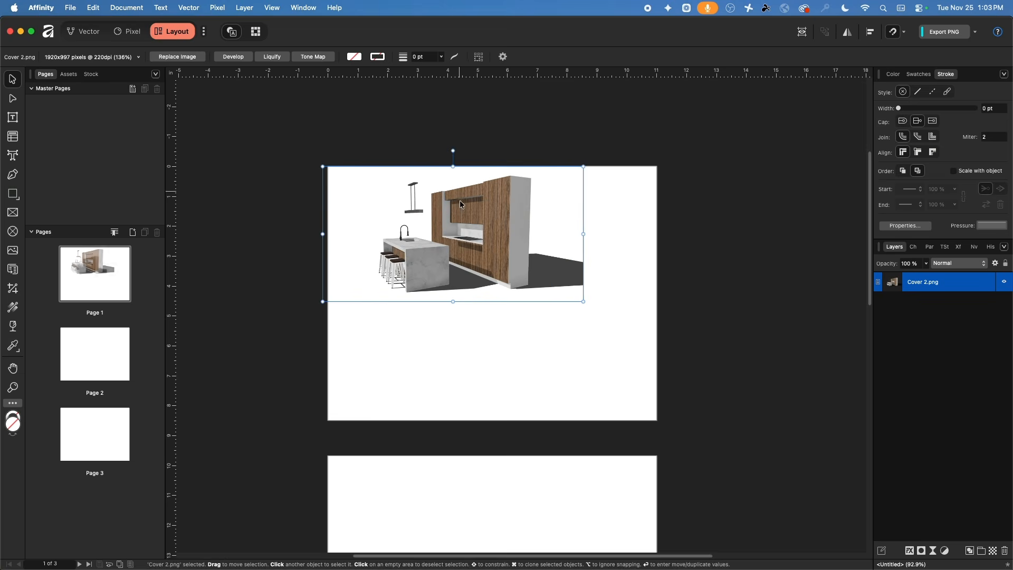
pyautogui.moveTo(453, 302); pyautogui.dragTo(452, 420)
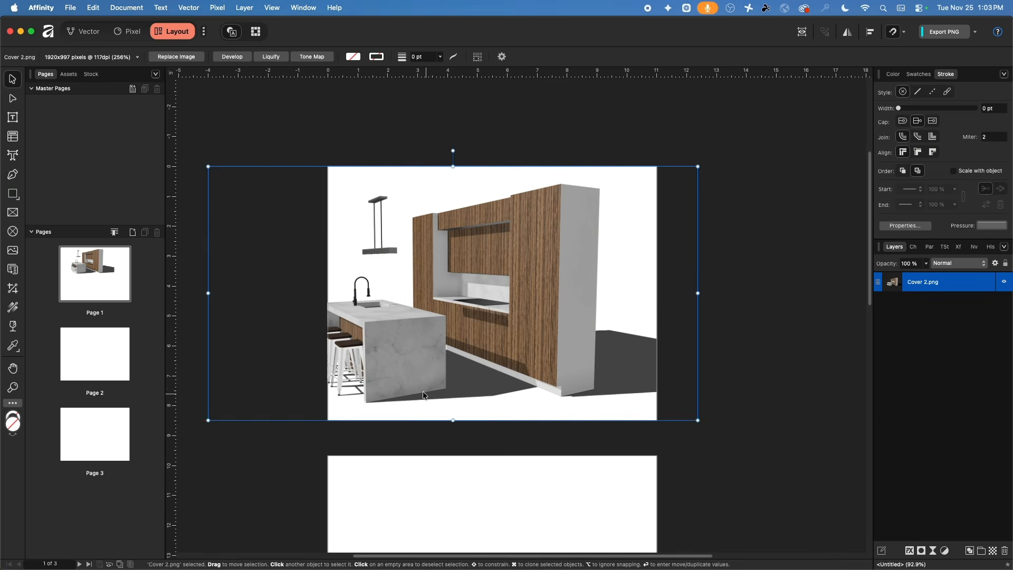
pyautogui.moveTo(401, 369); pyautogui.dragTo(552, 370)
pyautogui.moveTo(608, 165); pyautogui.dragTo(609, 141)
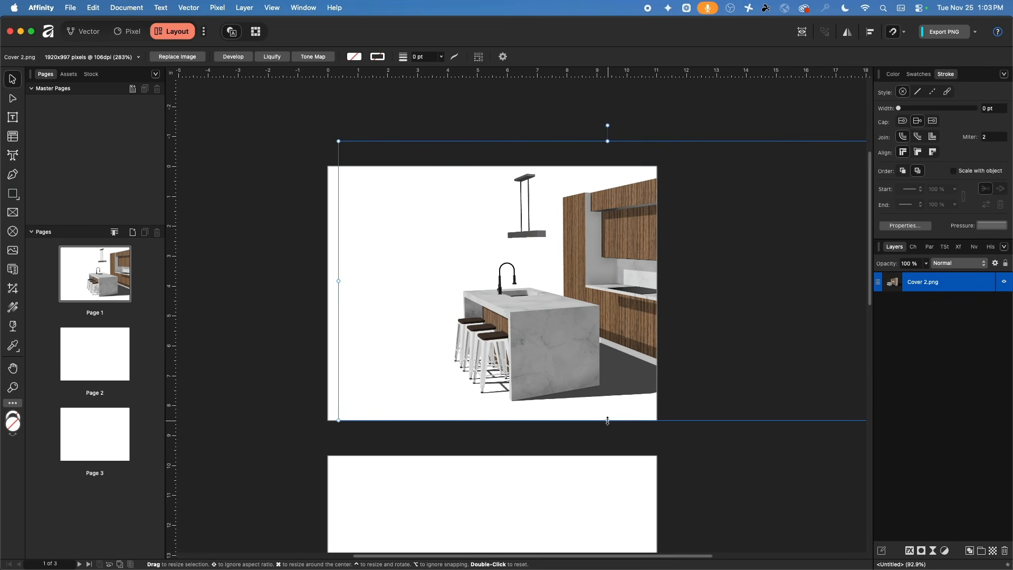
pyautogui.moveTo(607, 421); pyautogui.dragTo(608, 428)
pyautogui.moveTo(537, 338); pyautogui.dragTo(504, 342)
pyautogui.click(271, 152)
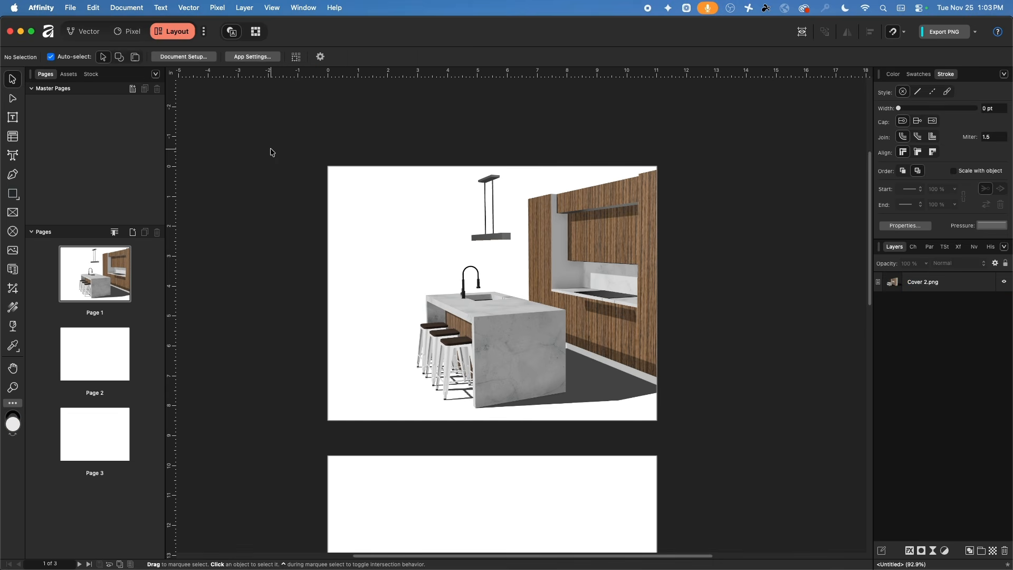
# - Preview the cover renderings again and place Cover 1.png on page 1 as an alternative
pyautogui.click(69, 7)
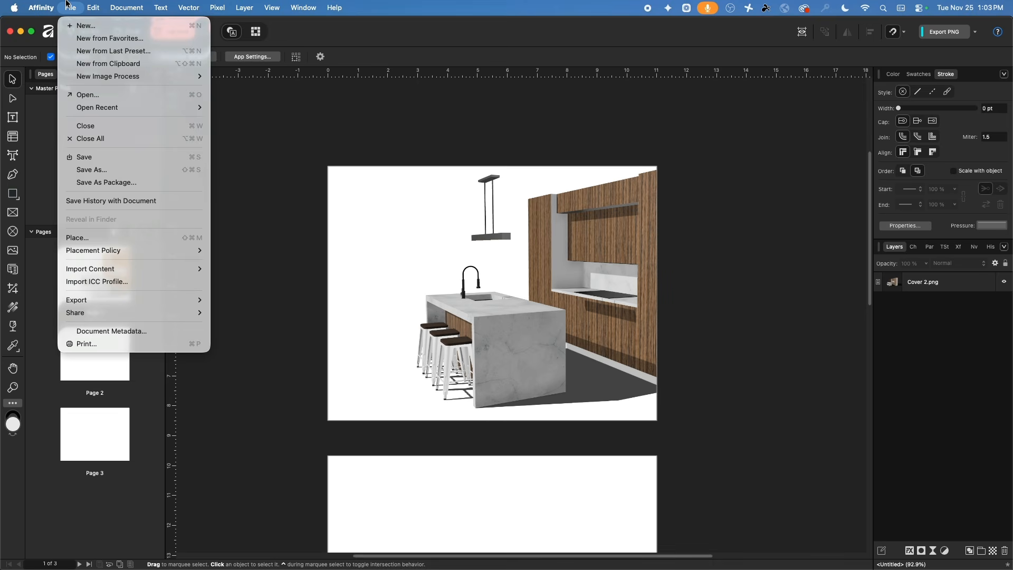
pyautogui.click(91, 236)
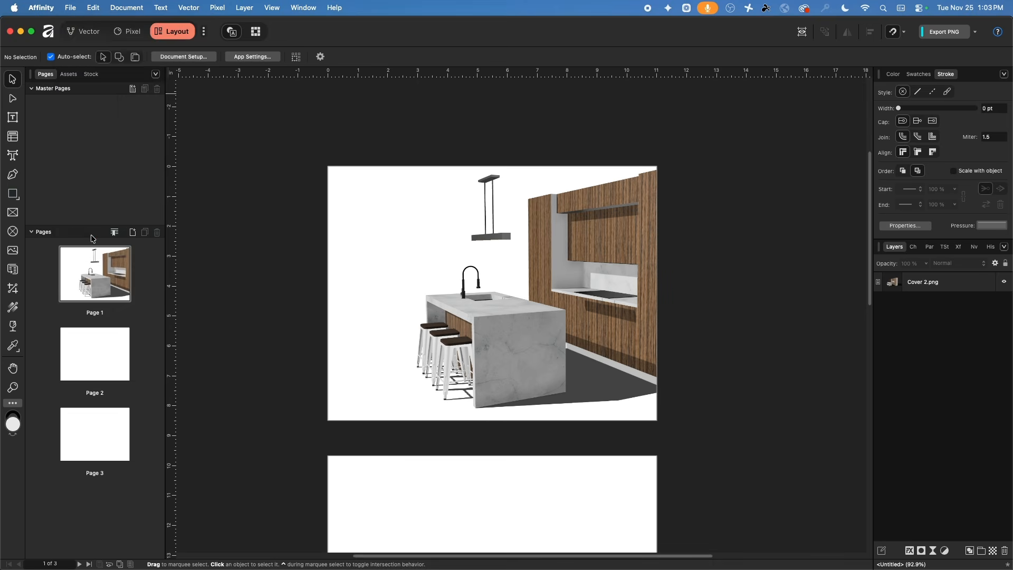
pyautogui.click(341, 244)
pyautogui.press('space')
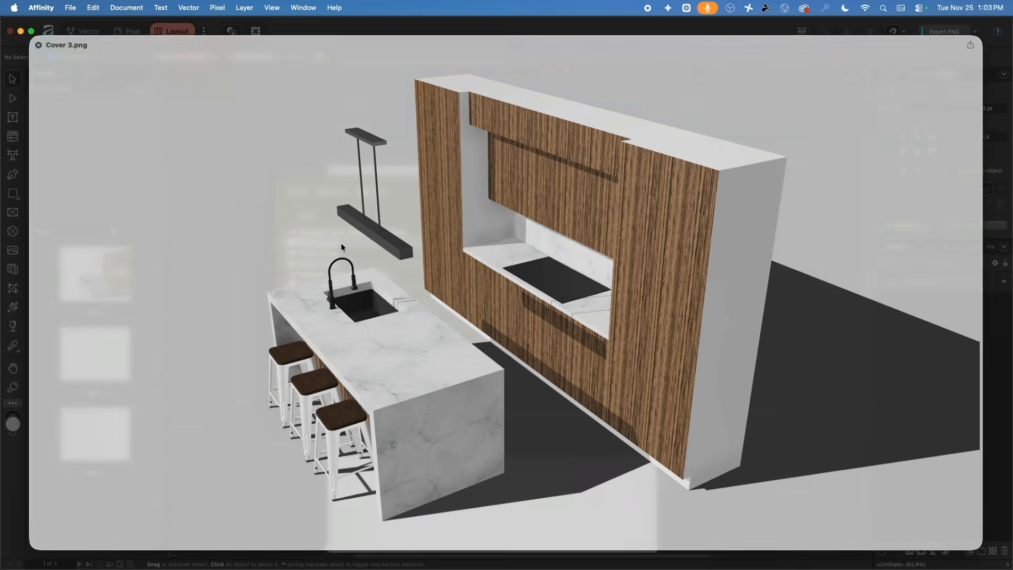
pyautogui.press('Down')
pyautogui.press('Down')
pyautogui.press('space')
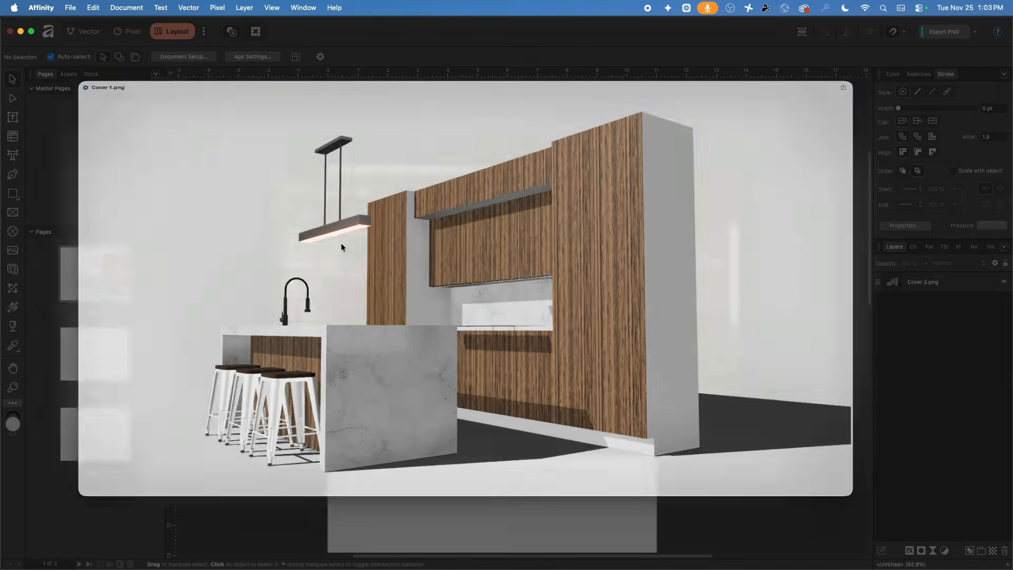
pyautogui.press('Return')
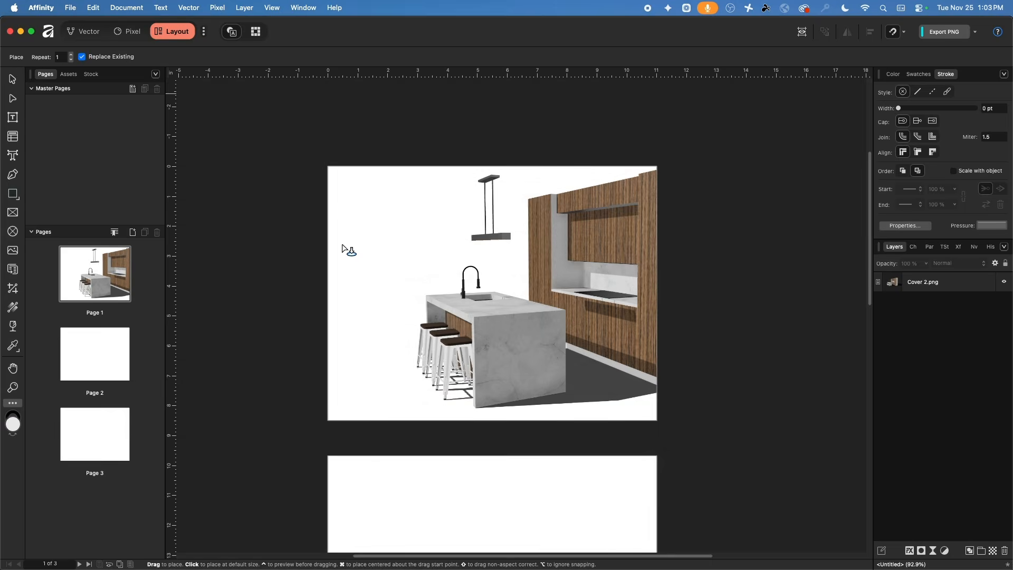
pyautogui.click(379, 258)
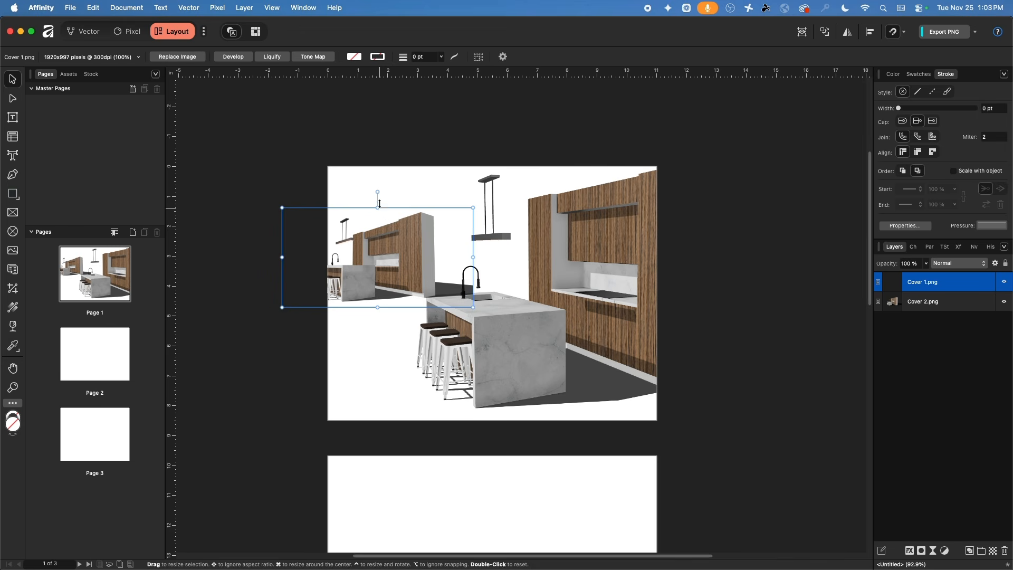
# - Enlarge Cover 1.png to about 291%, hide Cover 2.png, and align the visible image's left edge with the page edge
pyautogui.moveTo(378, 208); pyautogui.dragTo(377, 166)
pyautogui.moveTo(378, 307); pyautogui.dragTo(378, 421)
pyautogui.moveTo(371, 315); pyautogui.dragTo(584, 308)
pyautogui.moveTo(584, 420); pyautogui.dragTo(584, 428)
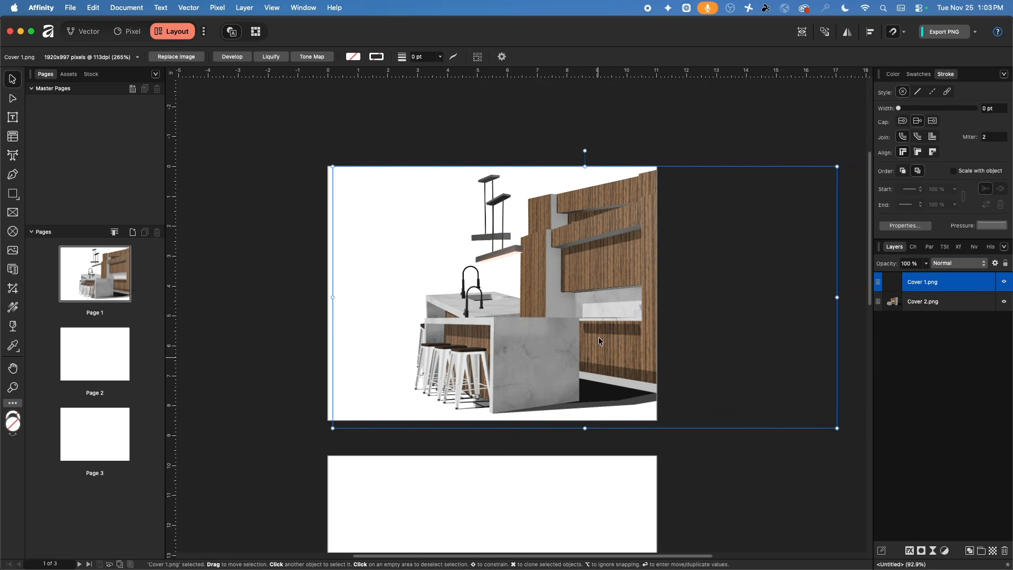
pyautogui.moveTo(584, 165); pyautogui.dragTo(585, 141)
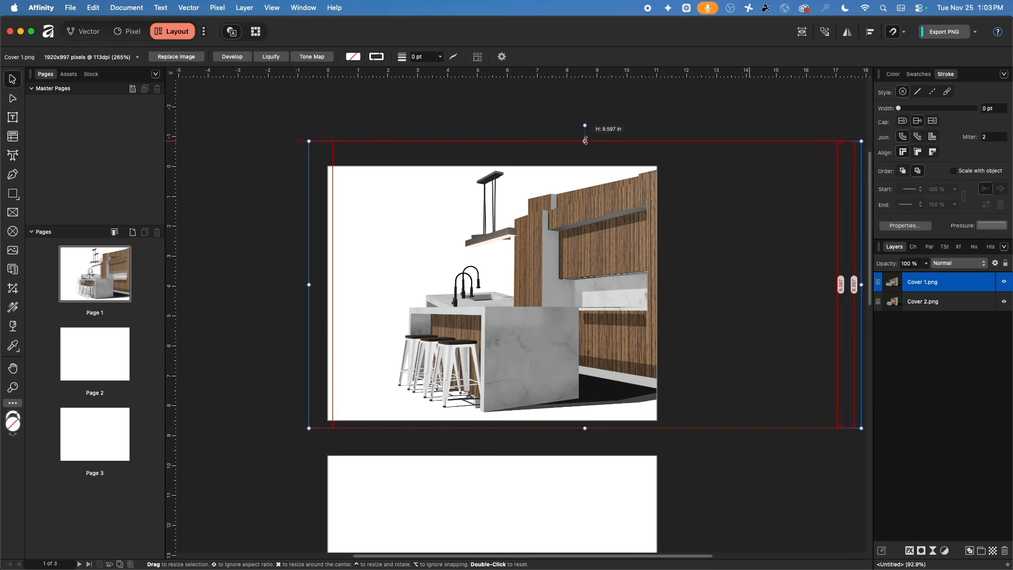
pyautogui.click(1004, 302)
pyautogui.click(968, 371)
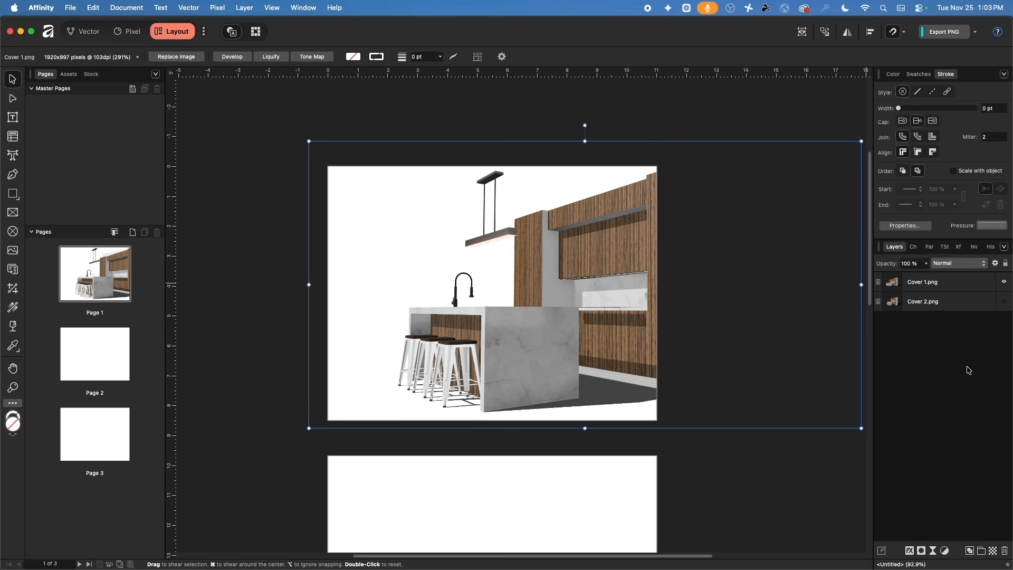
pyautogui.click(549, 300)
pyautogui.moveTo(553, 302); pyautogui.dragTo(562, 303)
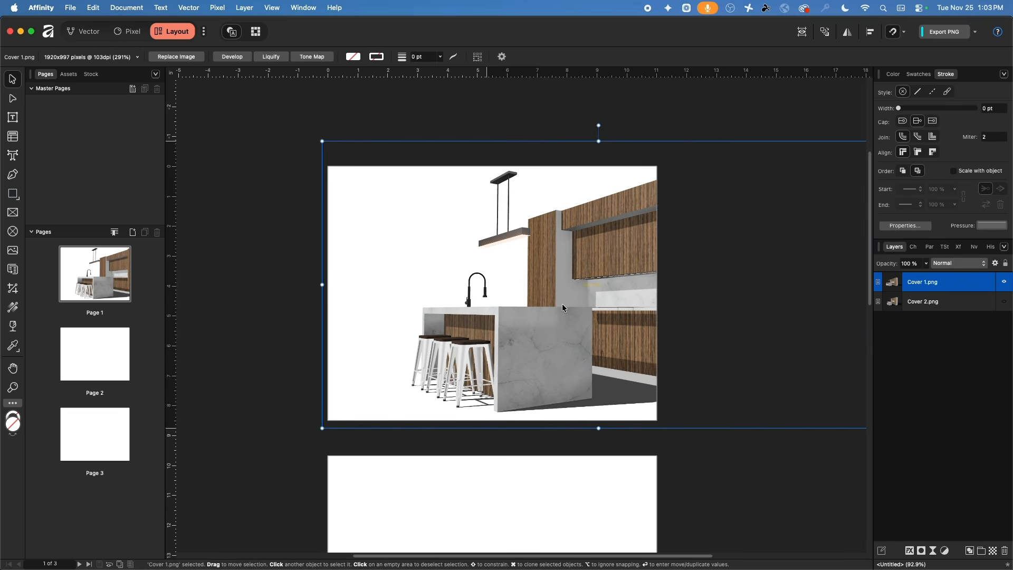
# - Compare the two cover images by alternating their visibility, and keep only Cover 2.png by deleting Cover 1.png
pyautogui.click(1005, 283)
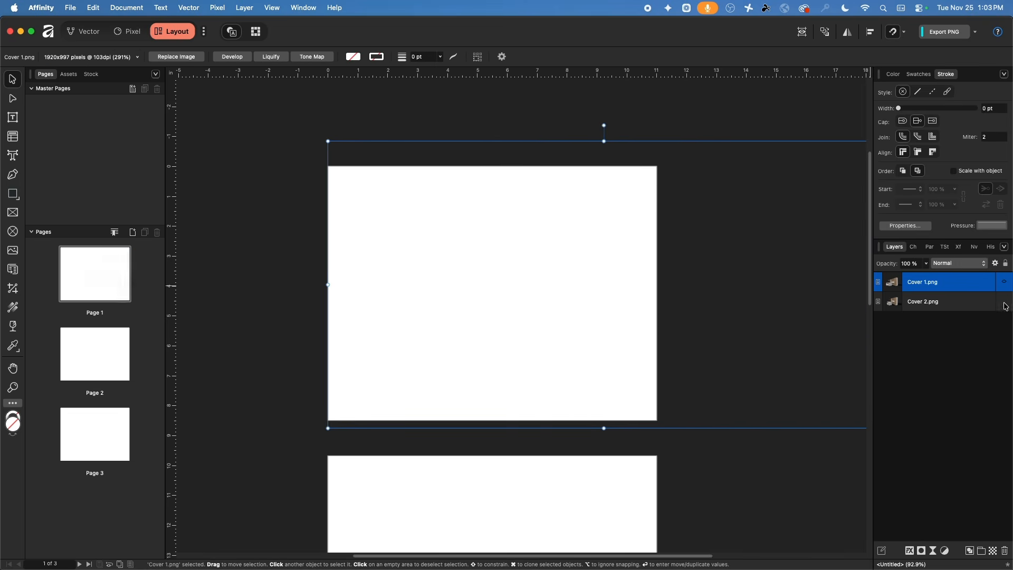
pyautogui.click(1004, 302)
pyautogui.click(1004, 302)
pyautogui.click(1005, 282)
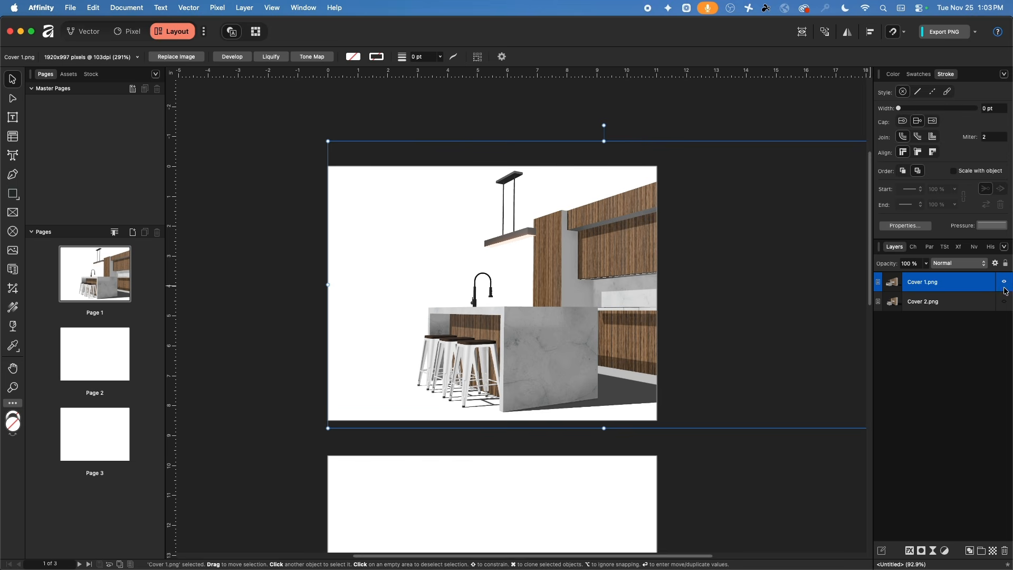
pyautogui.click(1004, 282)
pyautogui.click(1005, 302)
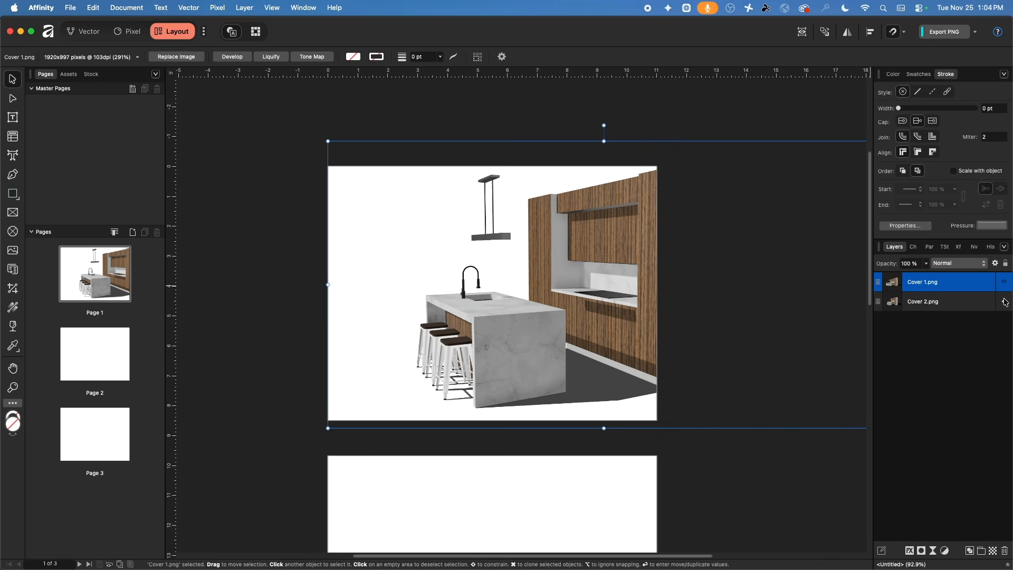
pyautogui.click(1004, 302)
pyautogui.click(1005, 283)
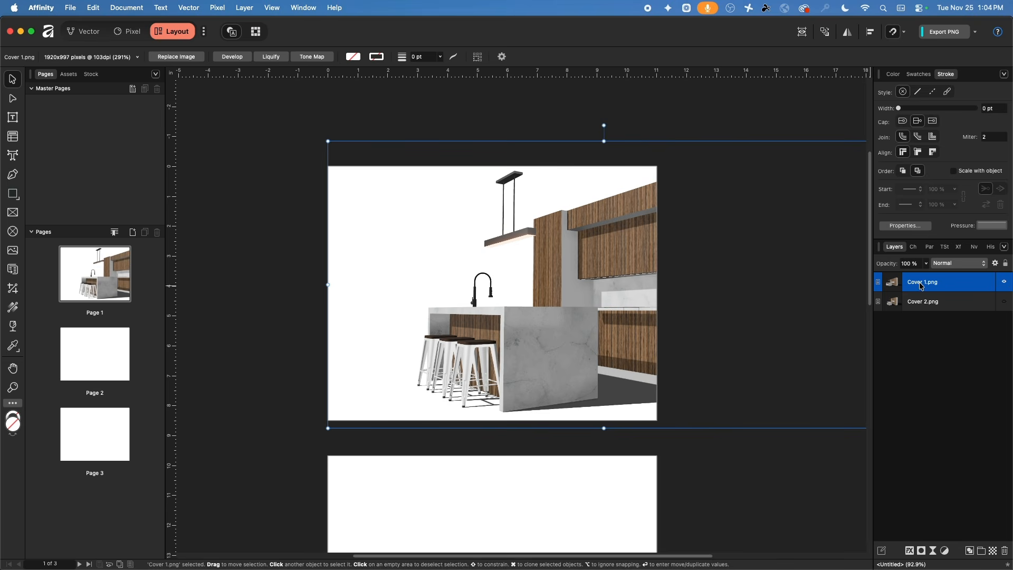
pyautogui.press('Delete')
pyautogui.click(1004, 282)
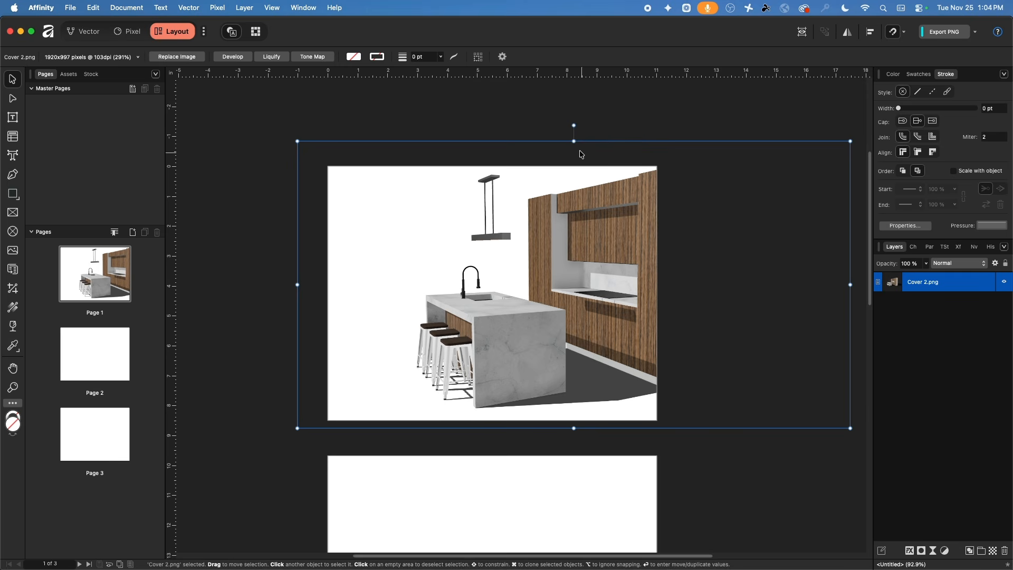
# - Enlarge Cover 2.png to about 319% so the pendant light's mount runs off the page top, and shift the image slightly right
pyautogui.moveTo(574, 141); pyautogui.dragTo(574, 136)
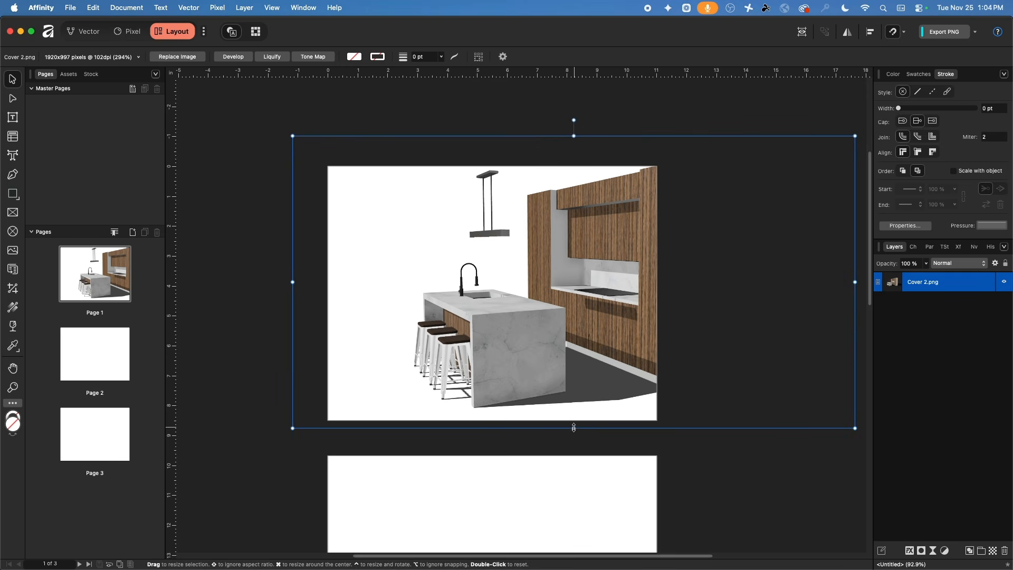
pyautogui.moveTo(574, 427); pyautogui.dragTo(574, 436)
pyautogui.moveTo(529, 342)
pyautogui.mouseDown()
pyautogui.moveTo(556, 340)
pyautogui.moveTo(539, 343)
pyautogui.mouseUp()
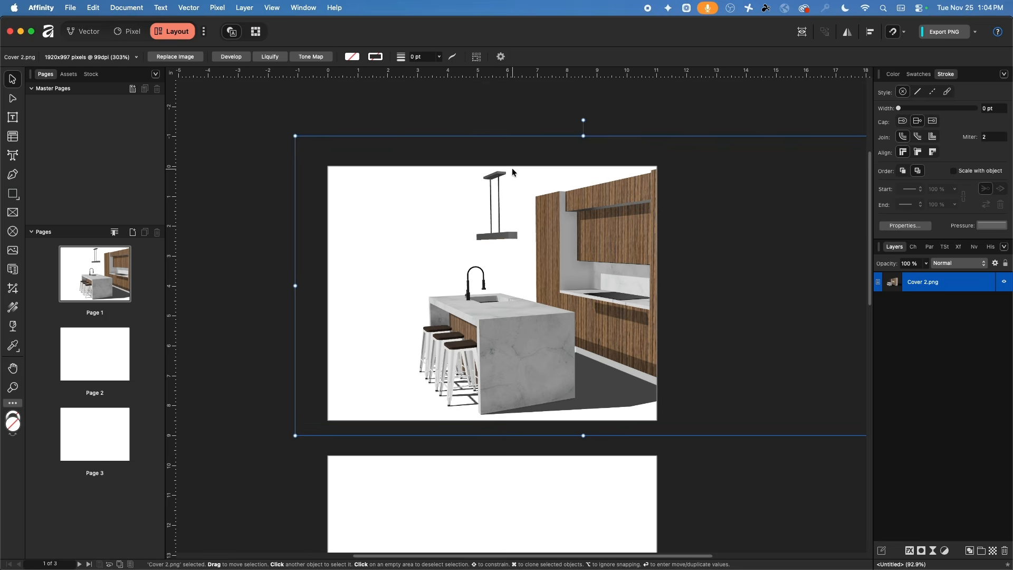
pyautogui.scroll(5, 512, 168)
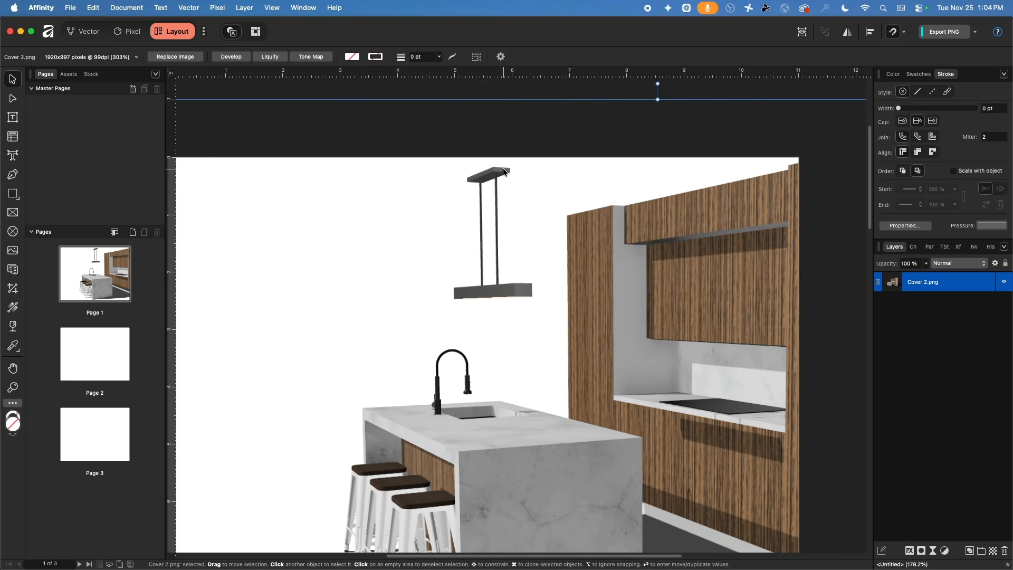
pyautogui.scroll(-3, 459, 185)
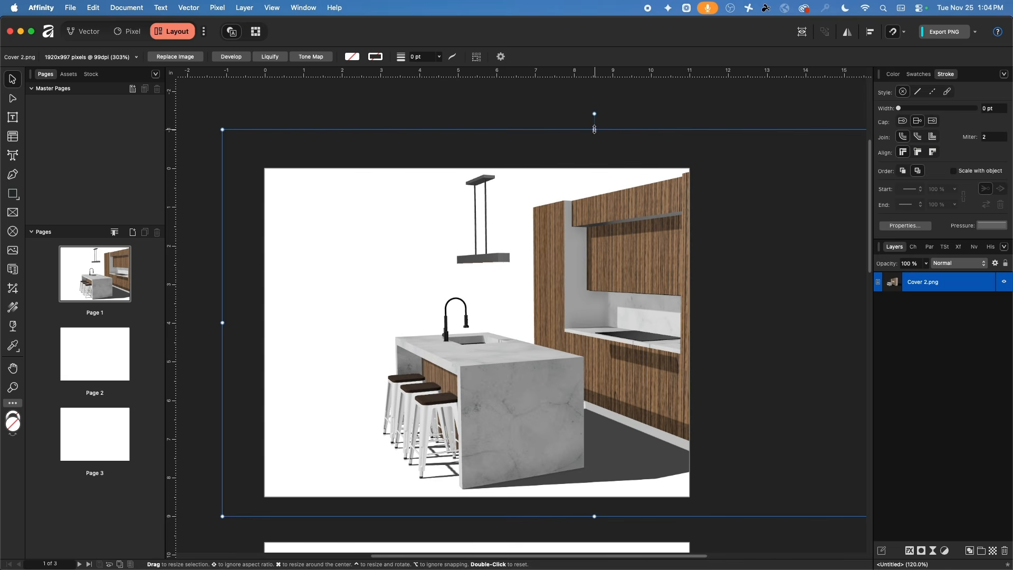
pyautogui.moveTo(593, 123); pyautogui.dragTo(594, 107)
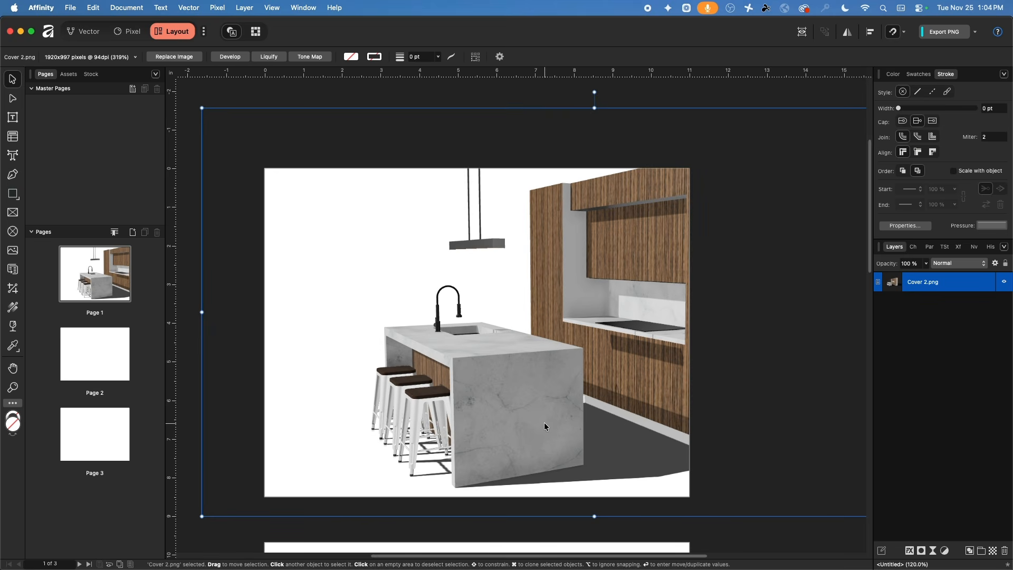
pyautogui.moveTo(543, 422); pyautogui.dragTo(561, 421)
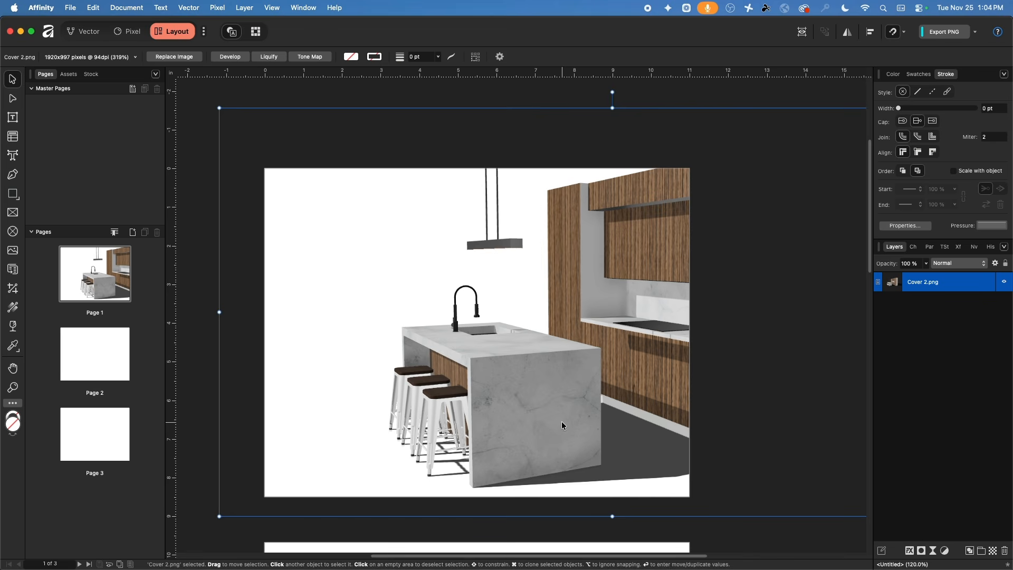
# - Crop Cover 2.png to the page's top, bottom and right edges, and to about 3 in from the page's left edge
pyautogui.click(13, 290)
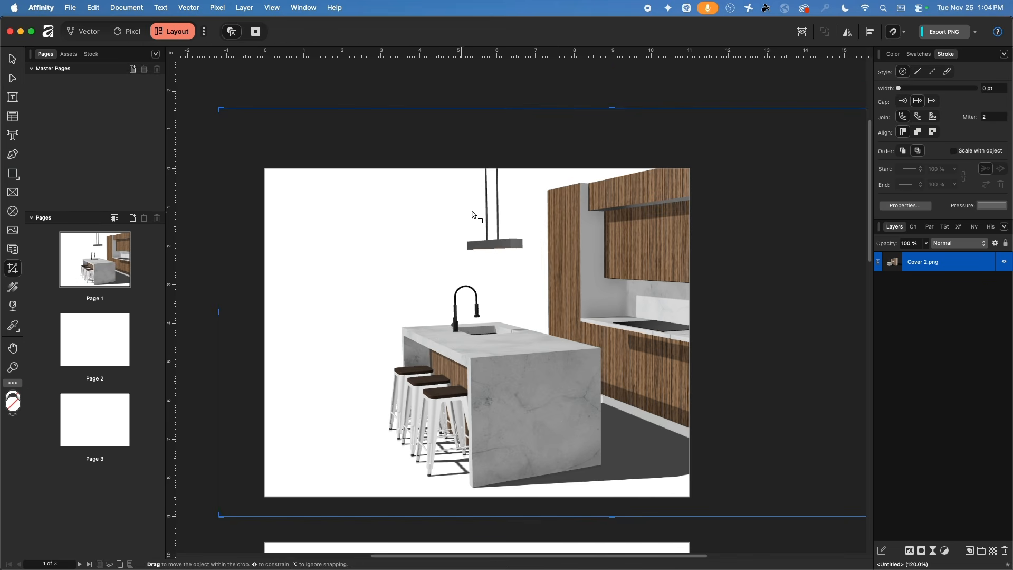
pyautogui.moveTo(612, 108); pyautogui.dragTo(609, 168)
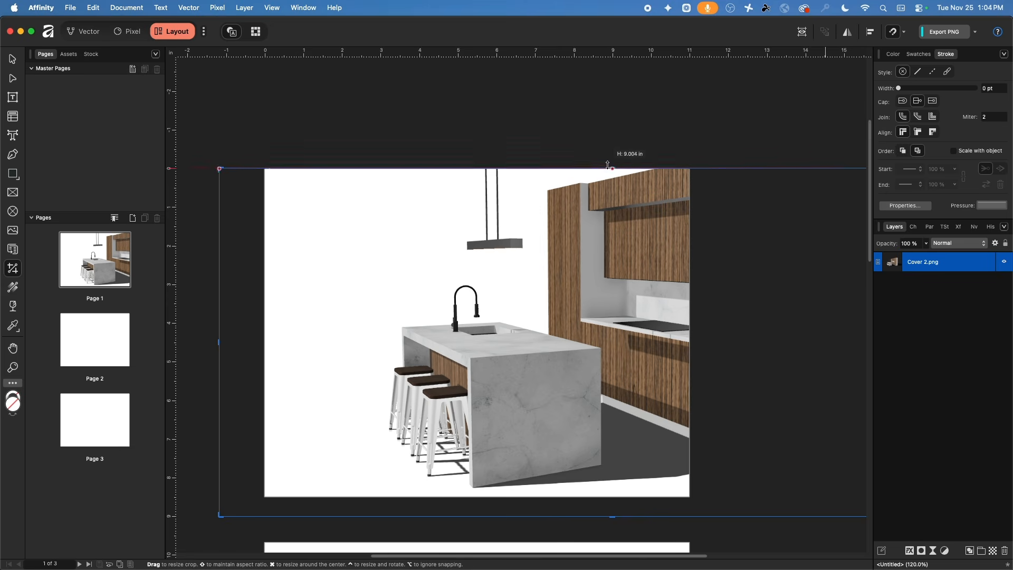
pyautogui.moveTo(610, 516); pyautogui.dragTo(611, 496)
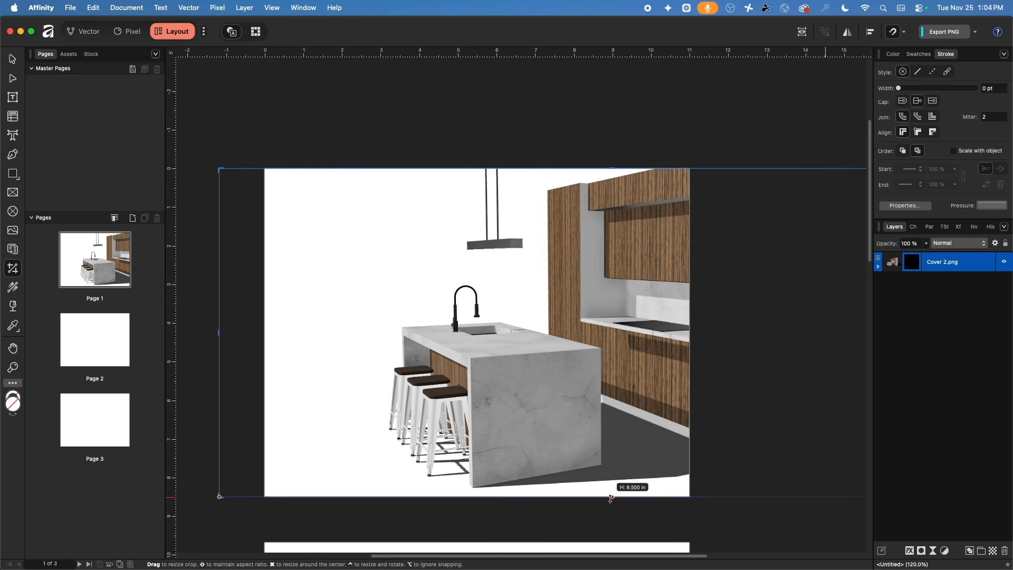
pyautogui.moveTo(221, 332); pyautogui.dragTo(380, 331)
pyautogui.hscroll(5, 635, 292)
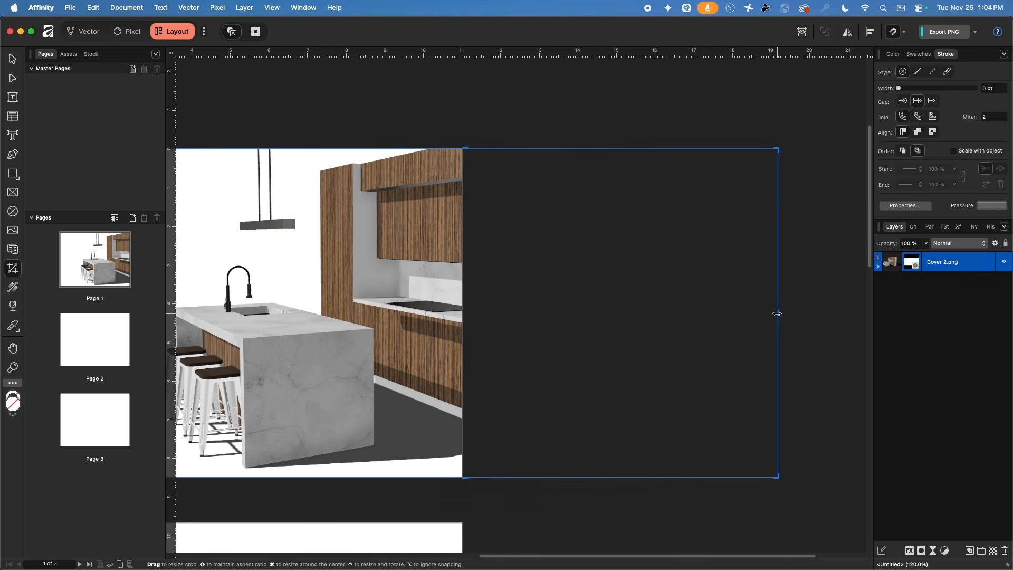
pyautogui.moveTo(780, 312); pyautogui.dragTo(462, 312)
pyautogui.hscroll(-6, 346, 288)
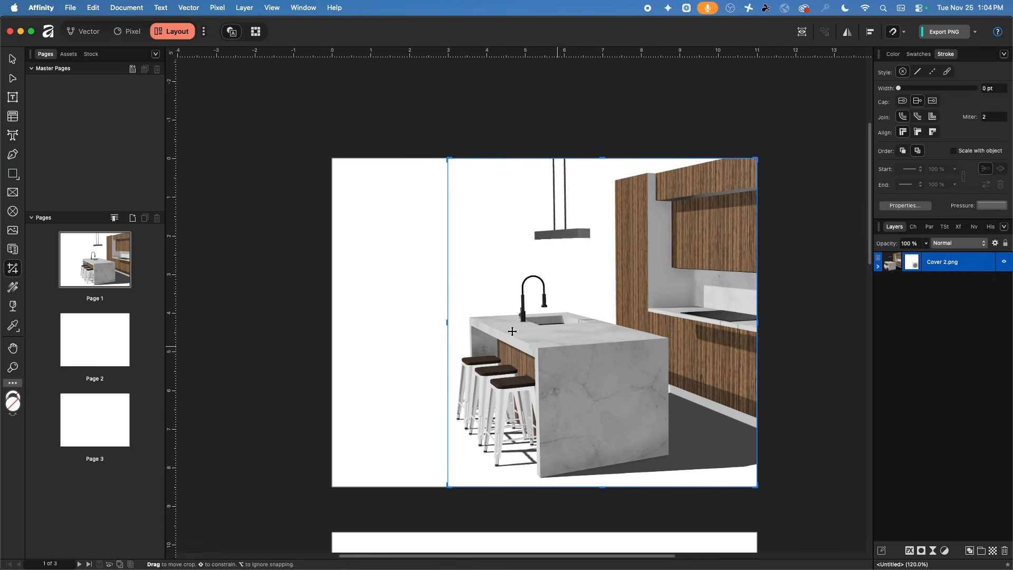
pyautogui.click(11, 61)
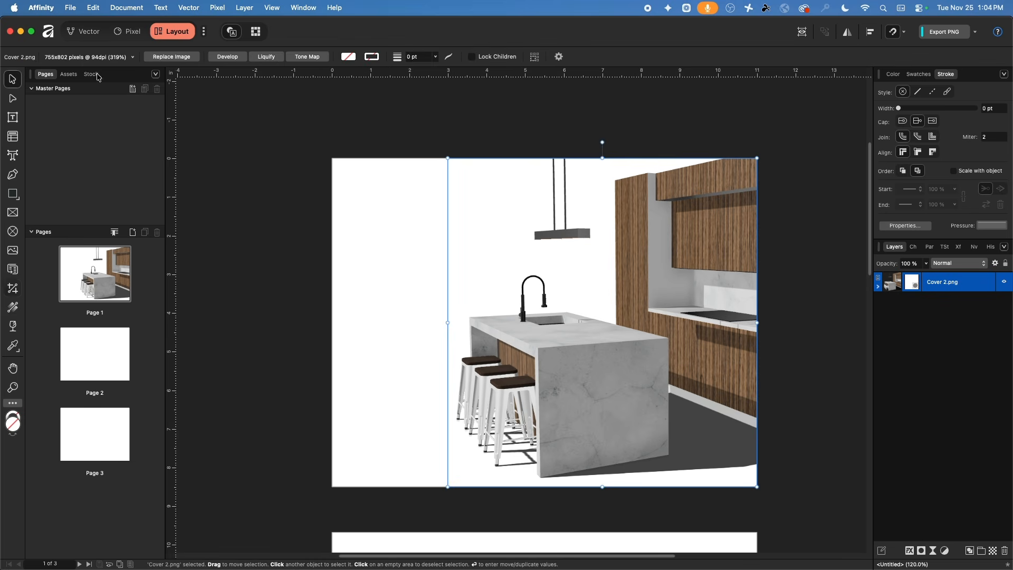
pyautogui.click(410, 127)
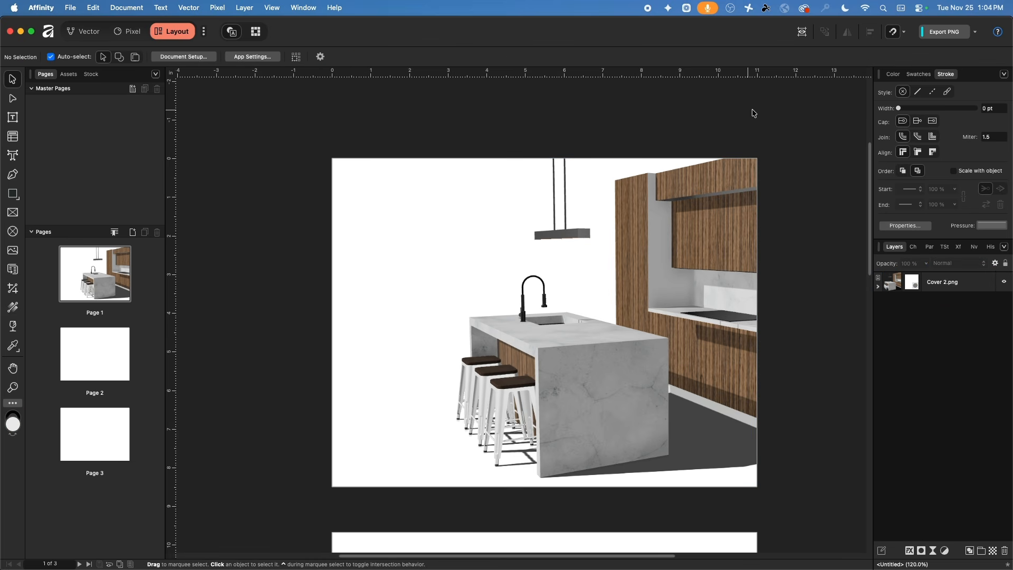
# - Check the snapping settings and keep the preset Page layouts with objects
pyautogui.click(904, 33)
pyautogui.click(936, 90)
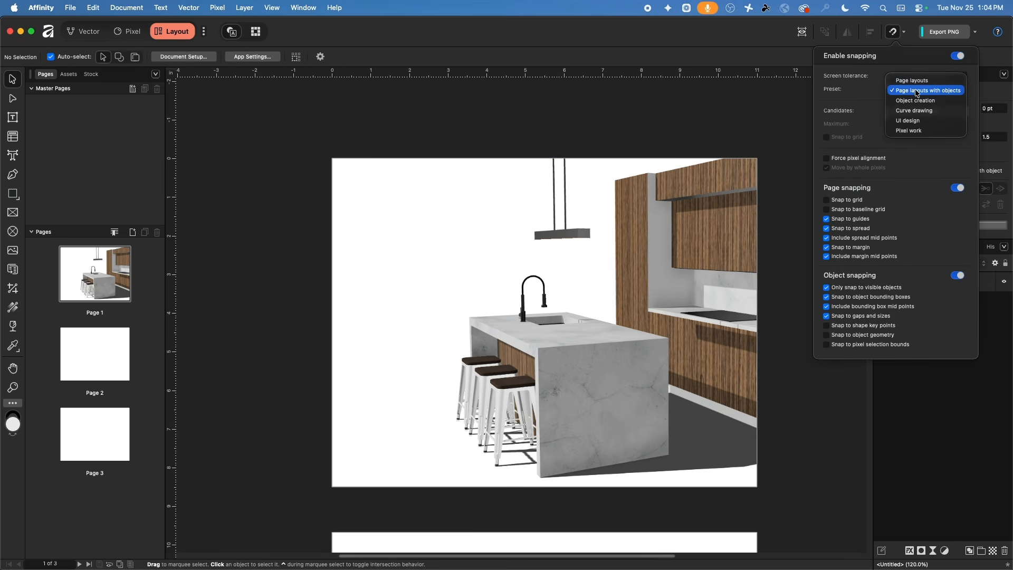
pyautogui.click(913, 92)
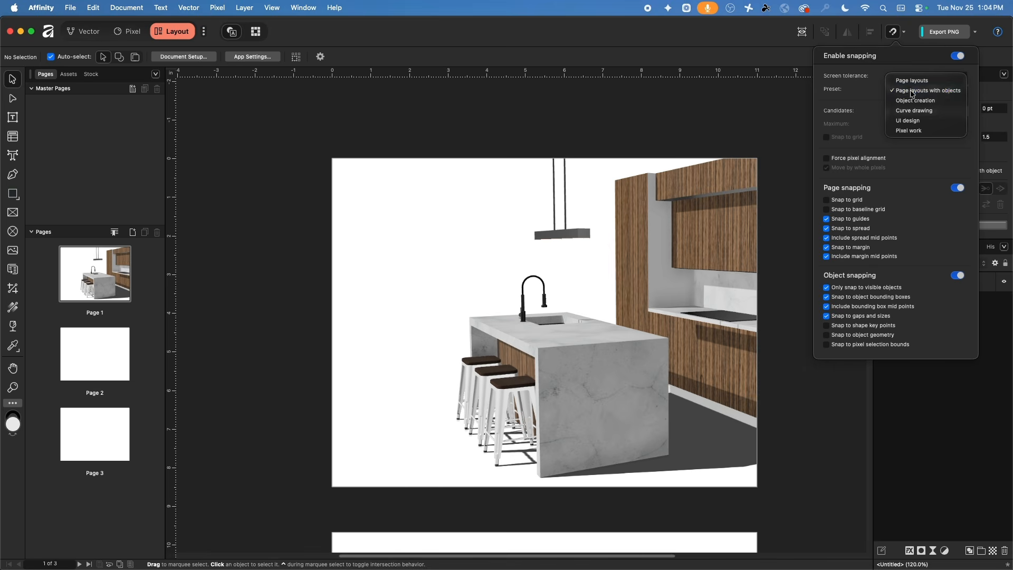
pyautogui.click(505, 111)
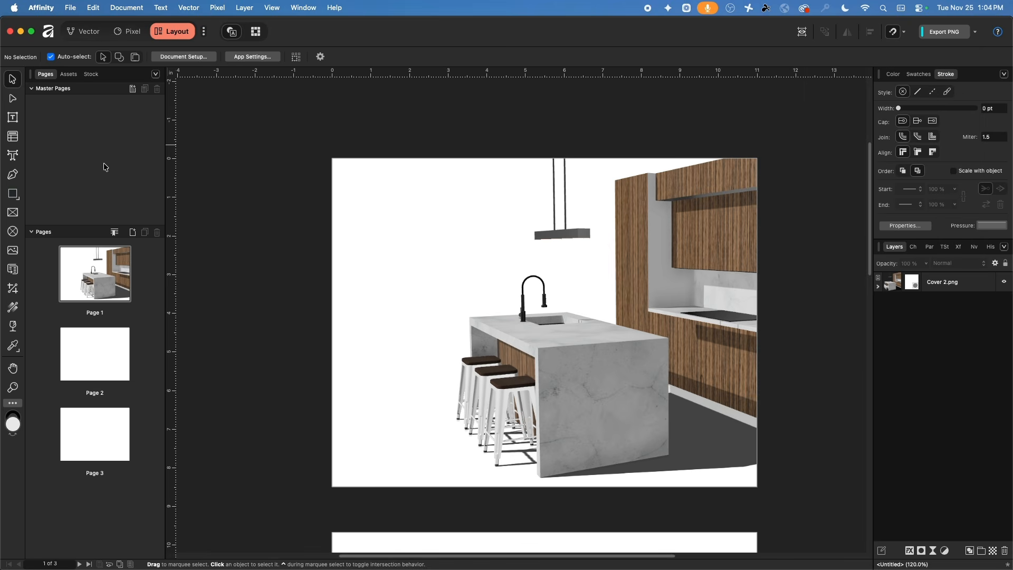
# - Create a text frame in the cover's blank upper-left area containing "Kitchen Design" with "proposal" on a second line
pyautogui.click(12, 118)
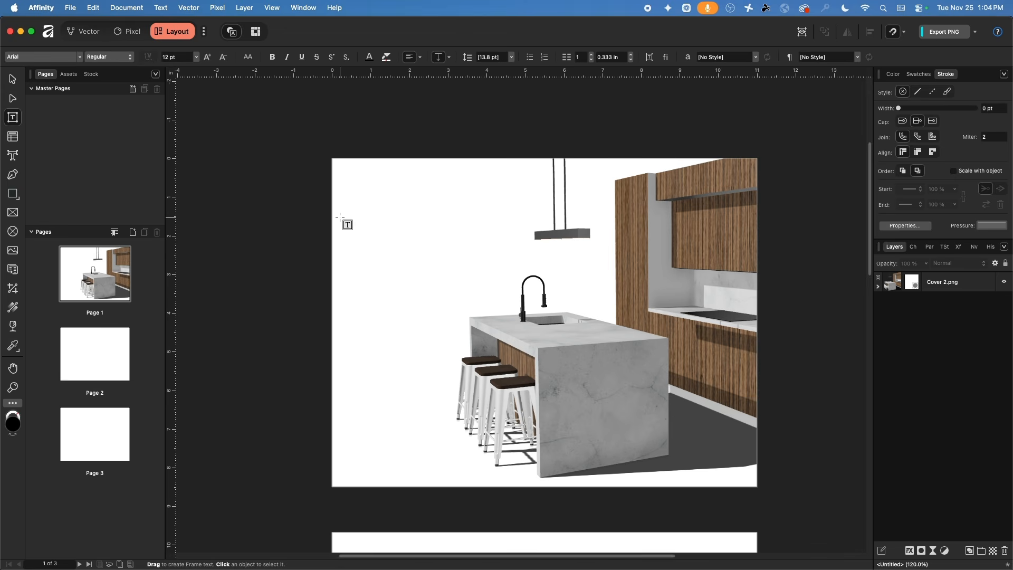
pyautogui.moveTo(378, 216); pyautogui.dragTo(486, 268)
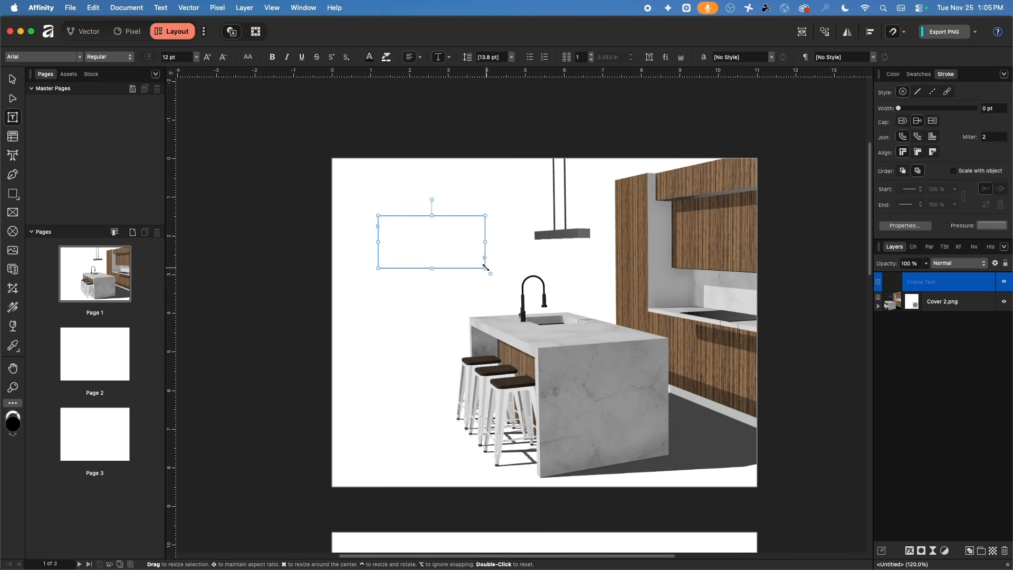
pyautogui.write('Kitchen DE')
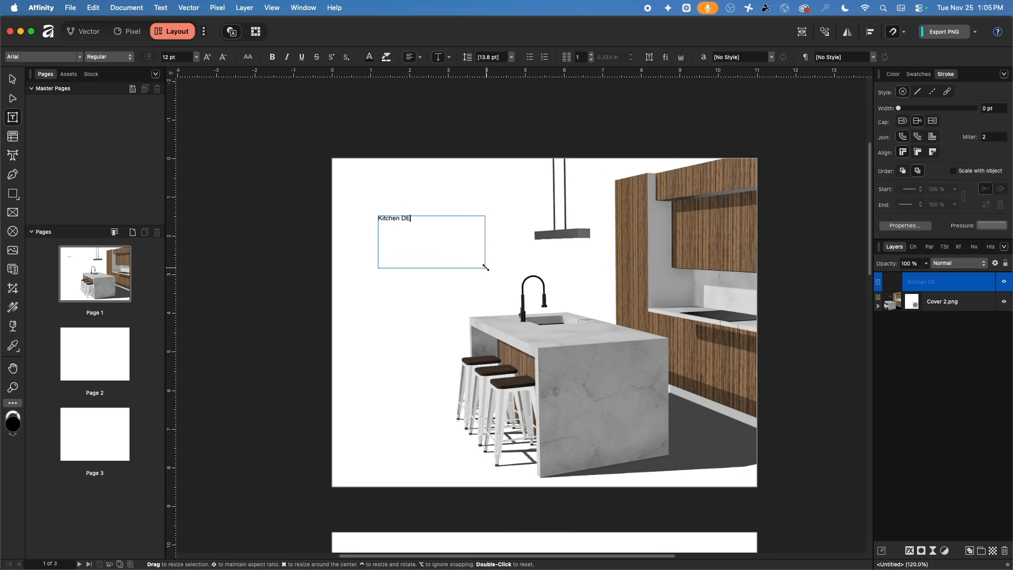
pyautogui.press('BackSpace')
pyautogui.press('BackSpace')
pyautogui.write('esign proposa')
pyautogui.press('Return')
# - Set the "Kitchen Design" line to 24 pt
pyautogui.scroll(2, 458, 259)
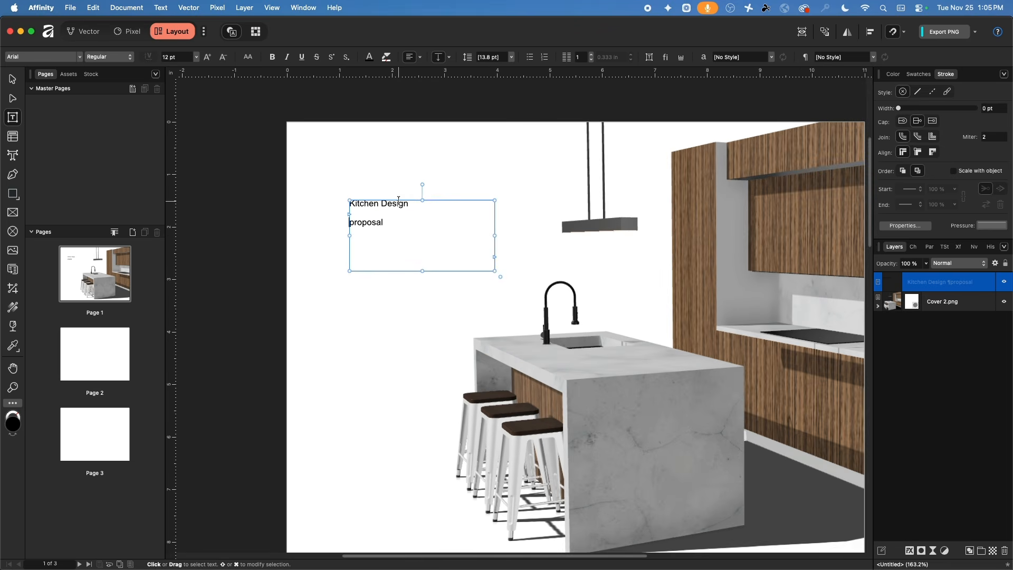
pyautogui.moveTo(412, 204); pyautogui.dragTo(348, 203)
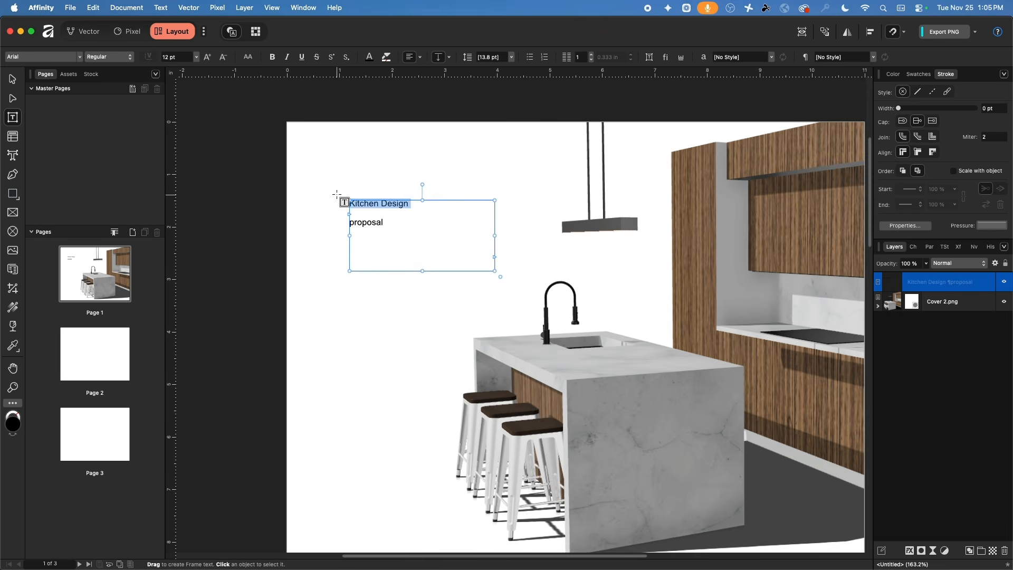
pyautogui.click(198, 59)
pyautogui.click(190, 229)
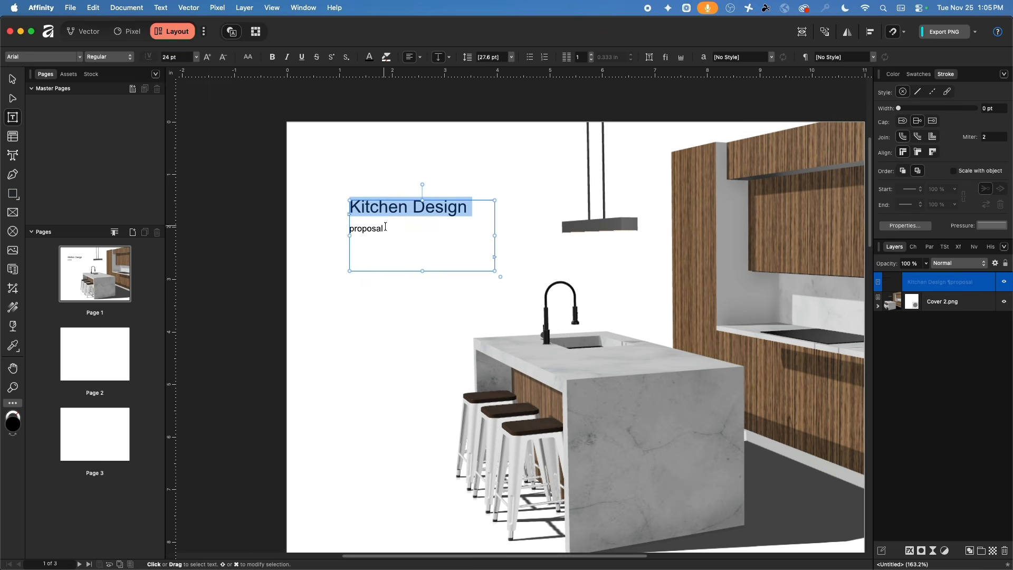
# - Set the word "proposal" to 18 pt italic
pyautogui.moveTo(385, 228); pyautogui.dragTo(339, 227)
pyautogui.click(198, 58)
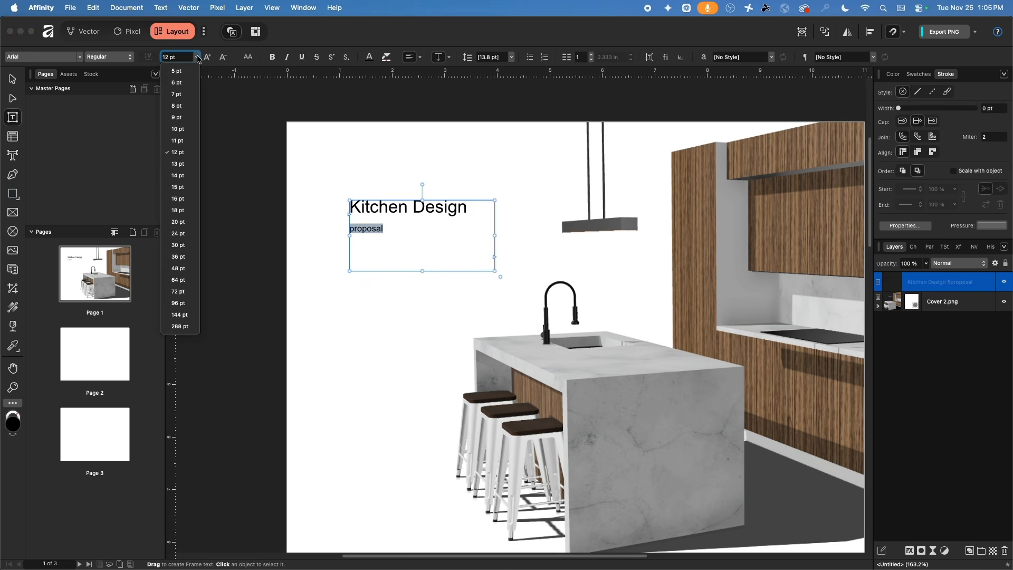
pyautogui.click(185, 209)
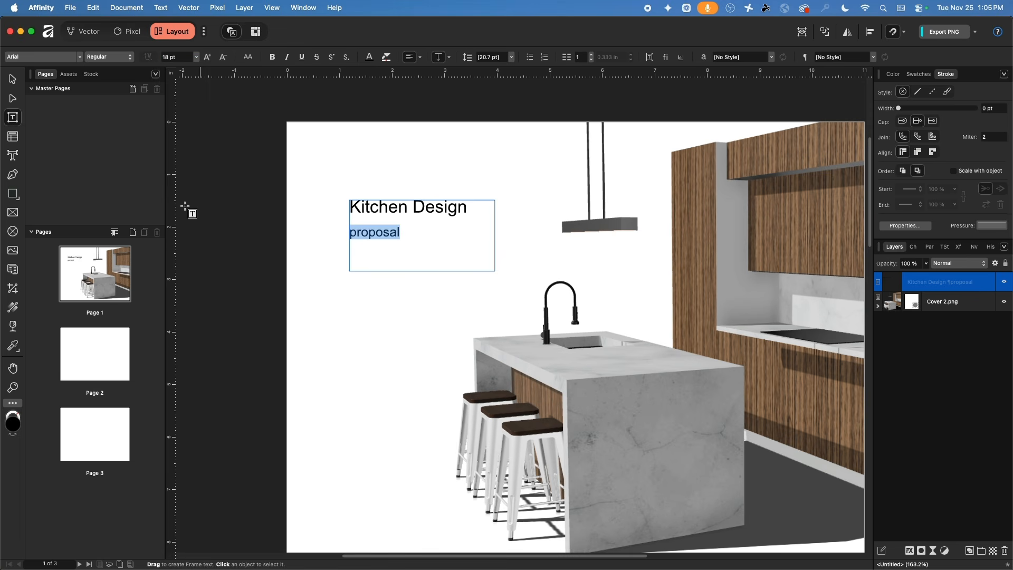
pyautogui.click(288, 58)
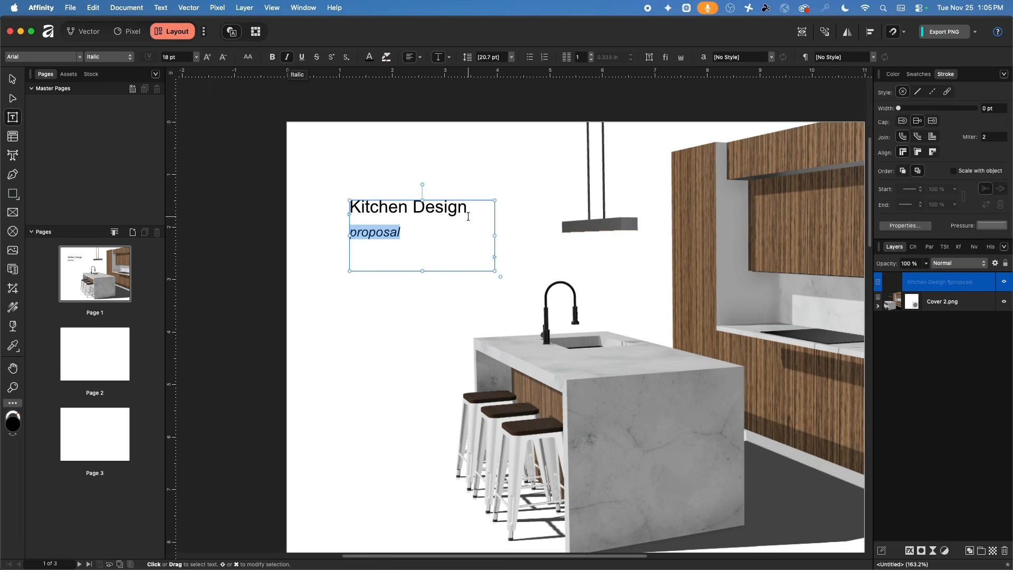
# - Convert the "Kitchen Design" line to all caps and resize the text frame so the title fits on one line without spare height
pyautogui.moveTo(467, 208); pyautogui.dragTo(328, 208)
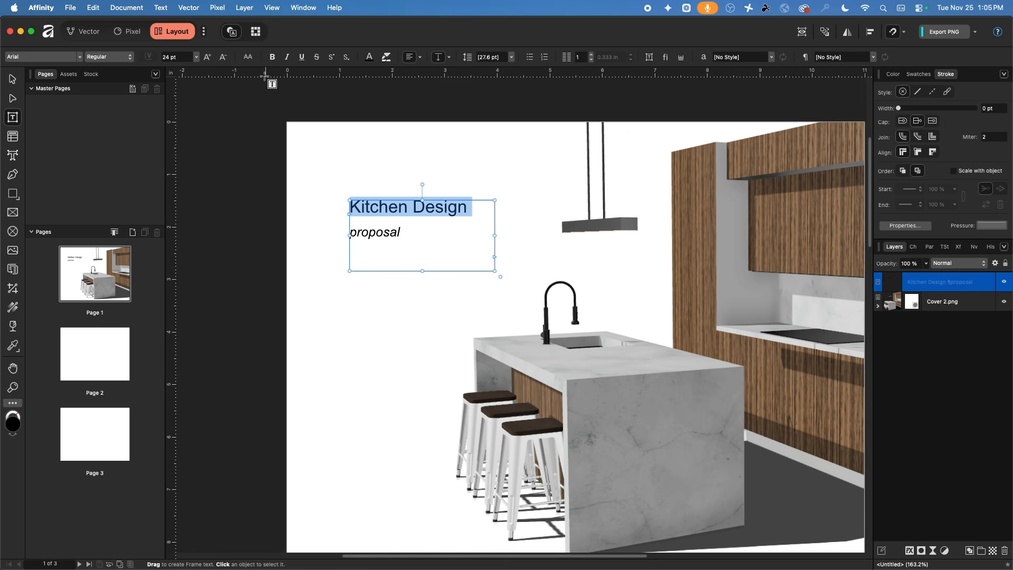
pyautogui.click(247, 57)
pyautogui.click(267, 69)
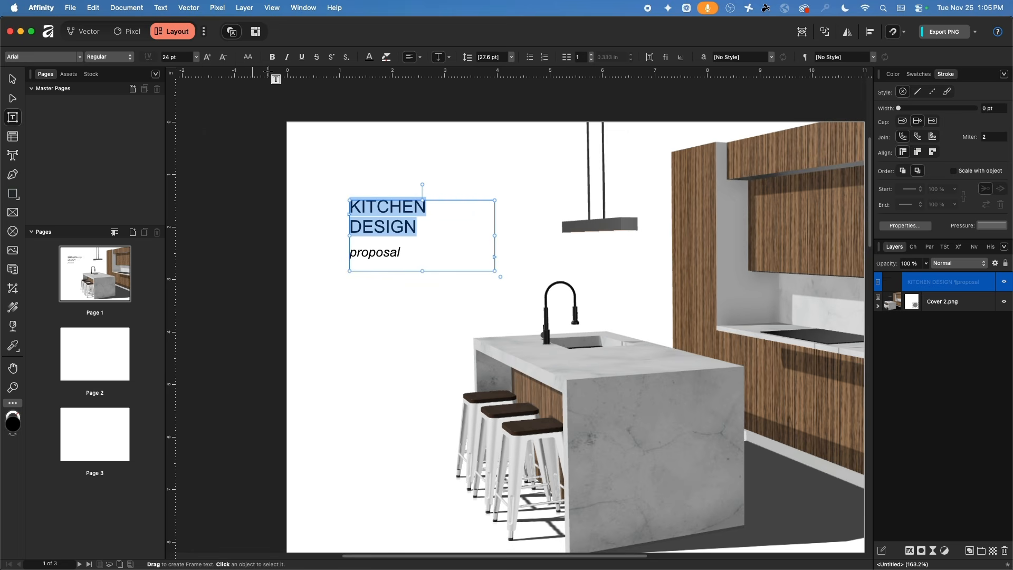
pyautogui.moveTo(494, 235); pyautogui.dragTo(519, 235)
pyautogui.click(433, 252)
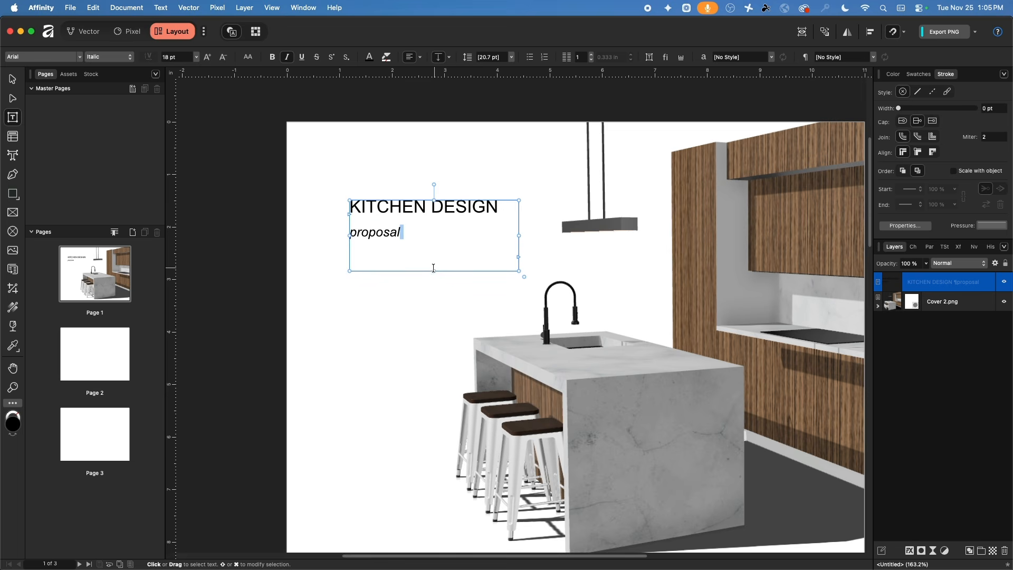
pyautogui.moveTo(434, 272); pyautogui.dragTo(433, 243)
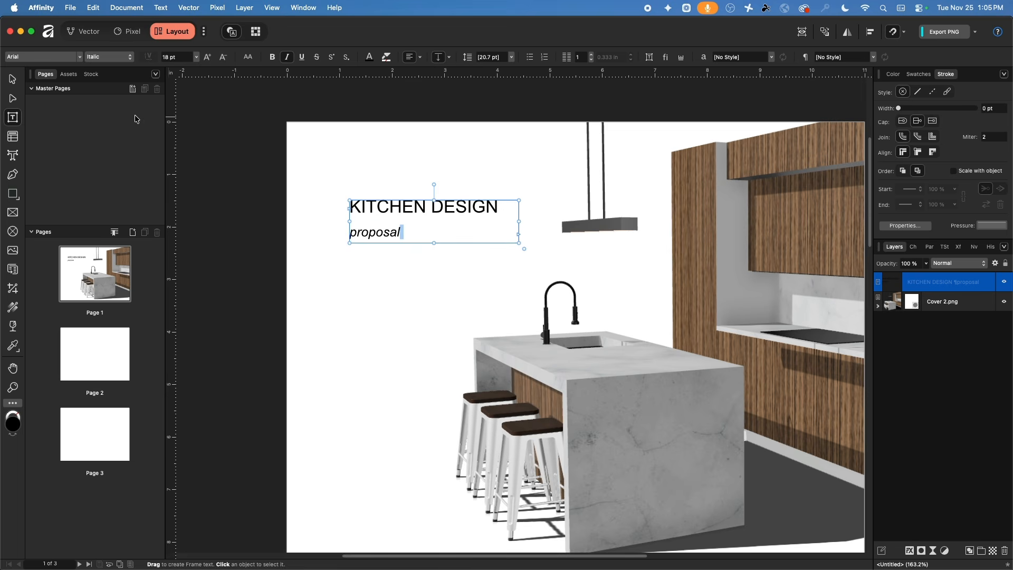
pyautogui.press('Escape')
pyautogui.press('Escape')
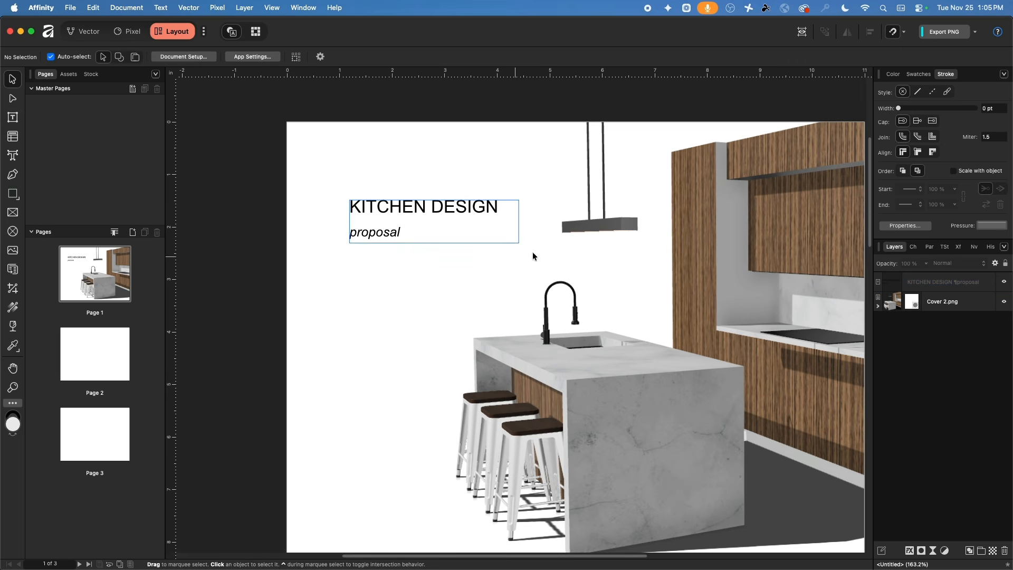
# - Add a horizontal guide at about 1.9 in, near the pendant lamp's top, and align the title frame's top to it, about 1 in from the page's left edge
pyautogui.moveTo(410, 204); pyautogui.dragTo(404, 222)
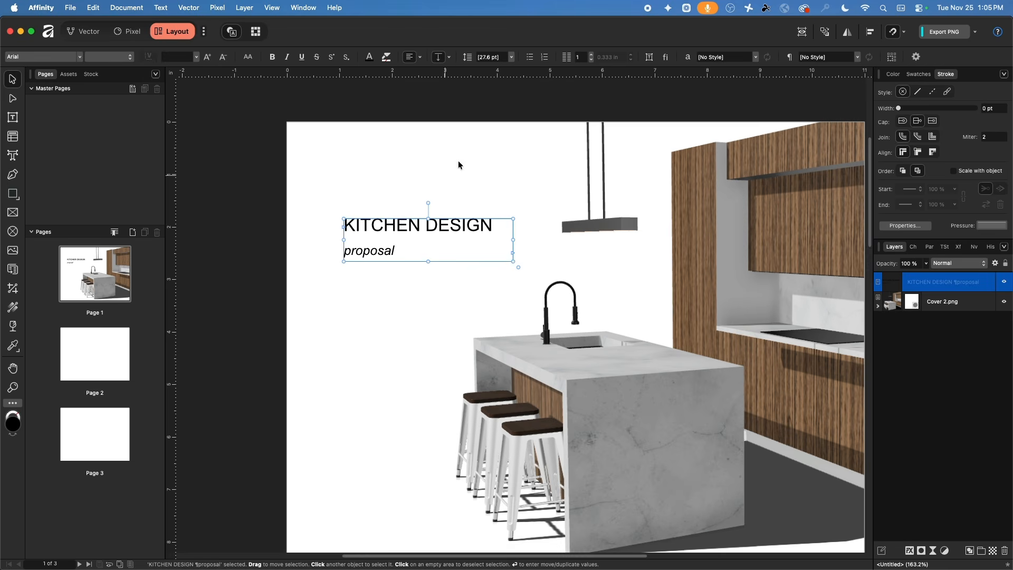
pyautogui.moveTo(553, 76); pyautogui.dragTo(549, 127)
pyautogui.moveTo(460, 225); pyautogui.dragTo(457, 266)
pyautogui.moveTo(525, 126); pyautogui.dragTo(563, 221)
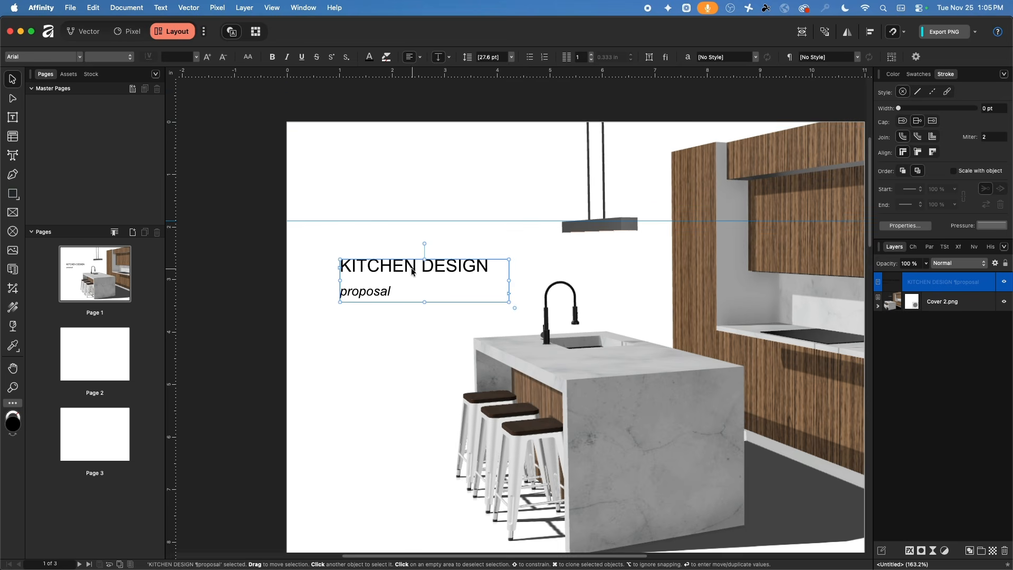
pyautogui.moveTo(391, 264); pyautogui.dragTo(392, 226)
# - Deselect the title and turn on Preview Mode to view the cover without guides and frame outlines
pyautogui.click(385, 305)
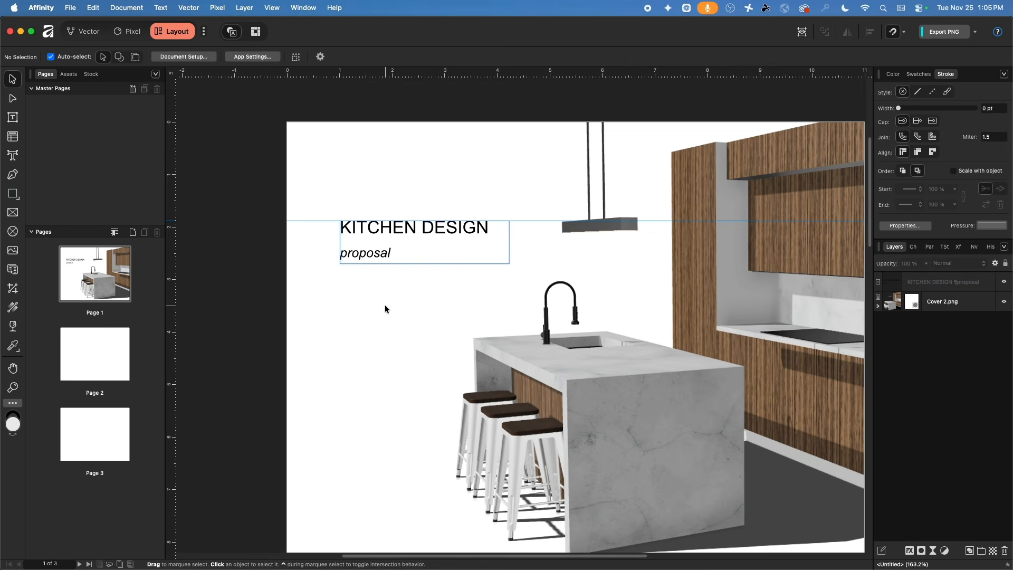
pyautogui.click(272, 7)
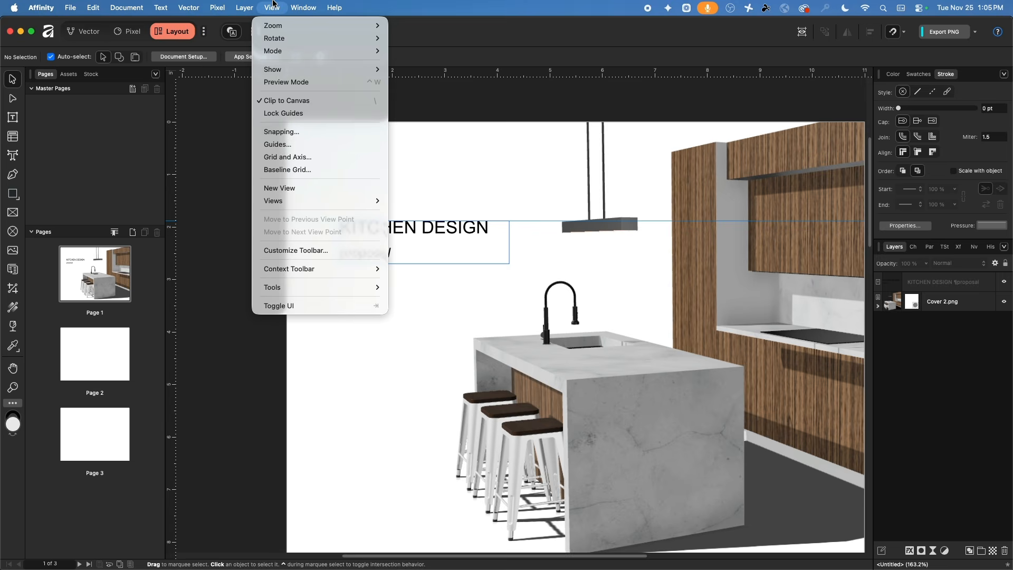
pyautogui.click(286, 82)
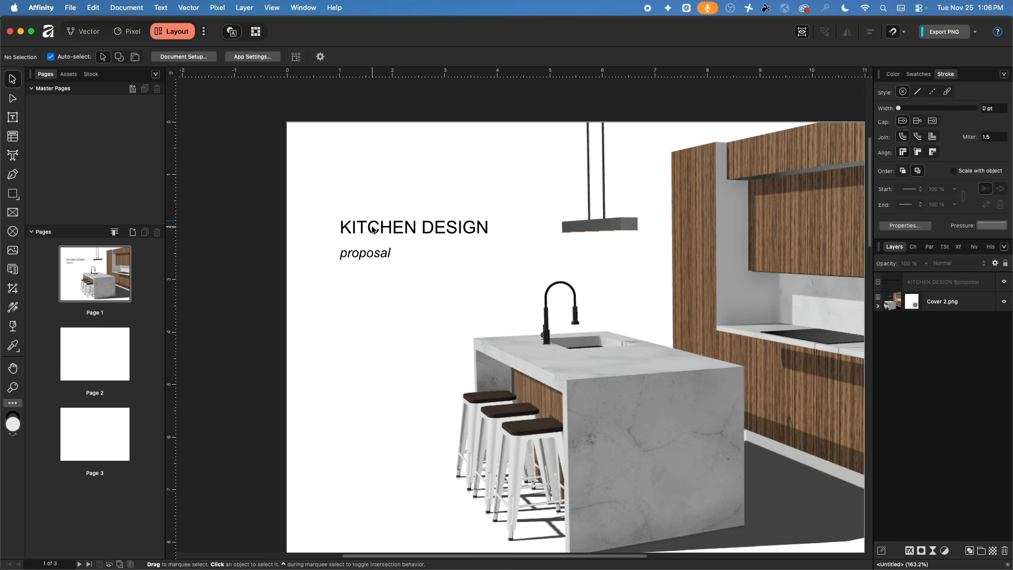
# - Enable margins for the whole document in Document Setup, with 0.5 in left, right and top, and 1 in bottom
pyautogui.click(195, 57)
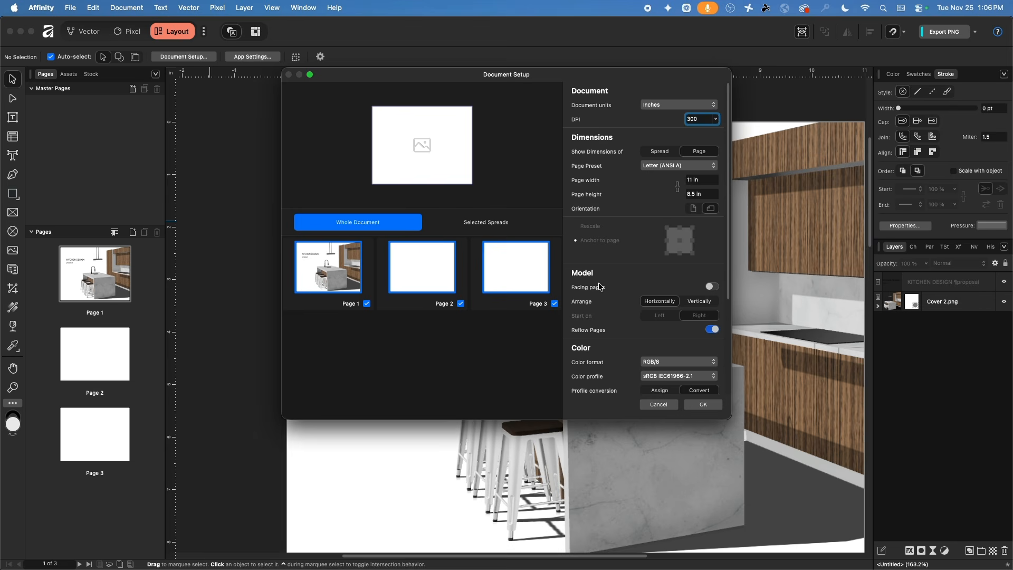
pyautogui.scroll(-5, 629, 291)
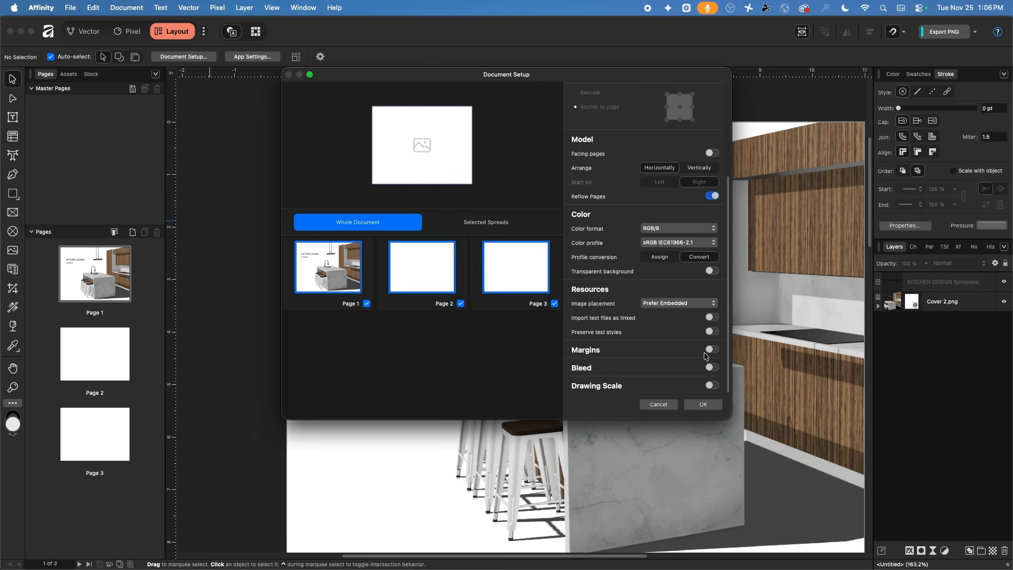
pyautogui.click(712, 349)
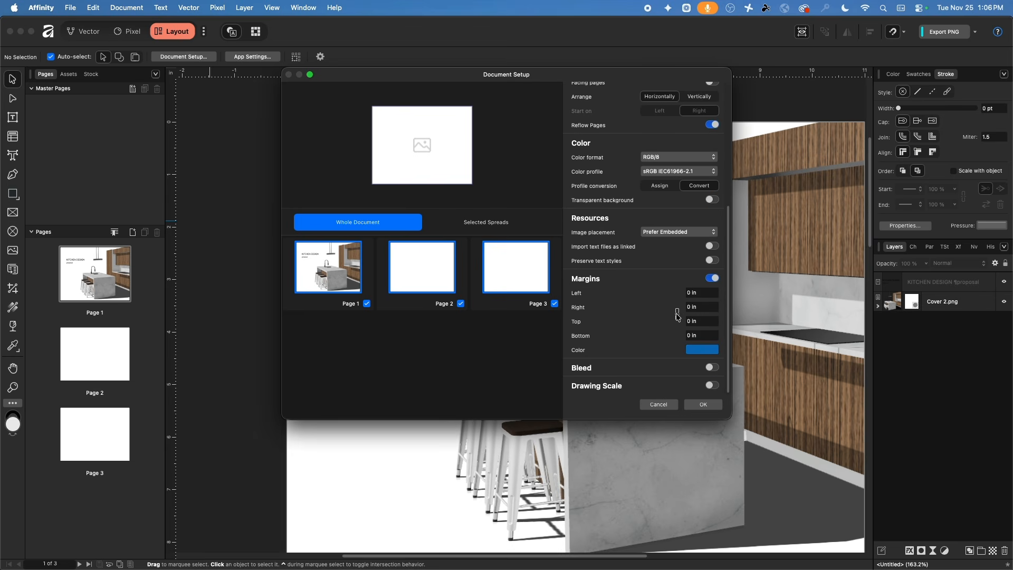
pyautogui.click(702, 293)
pyautogui.write('0')
pyautogui.write('0.5')
pyautogui.press('Tab')
pyautogui.write('0.5')
pyautogui.press('Tab')
pyautogui.write('0.5')
pyautogui.press('Tab')
pyautogui.write('1')
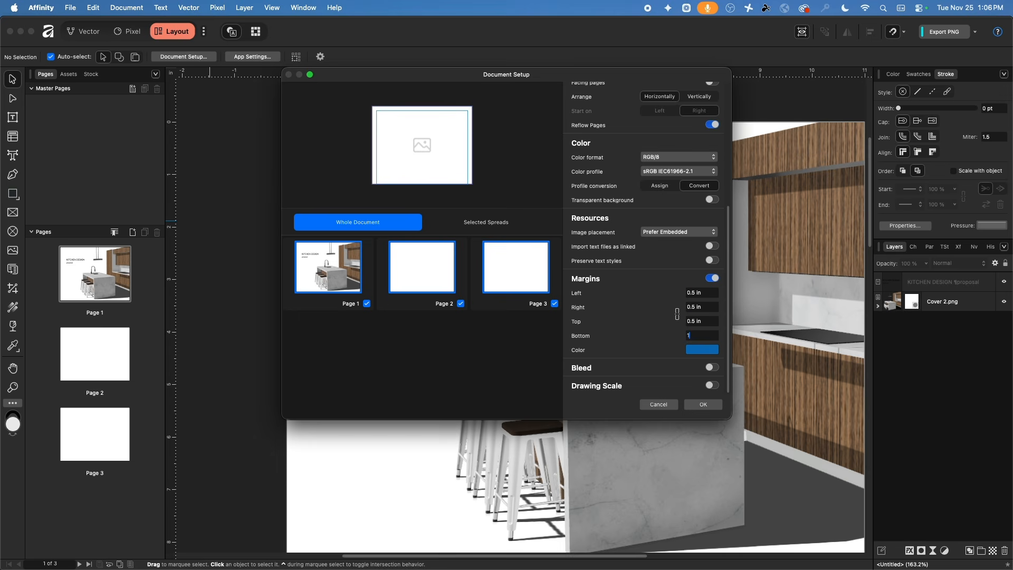
pyautogui.press('Return')
# - Keep Inches as the document units and apply the Document Setup changes
pyautogui.scroll(10, 672, 327)
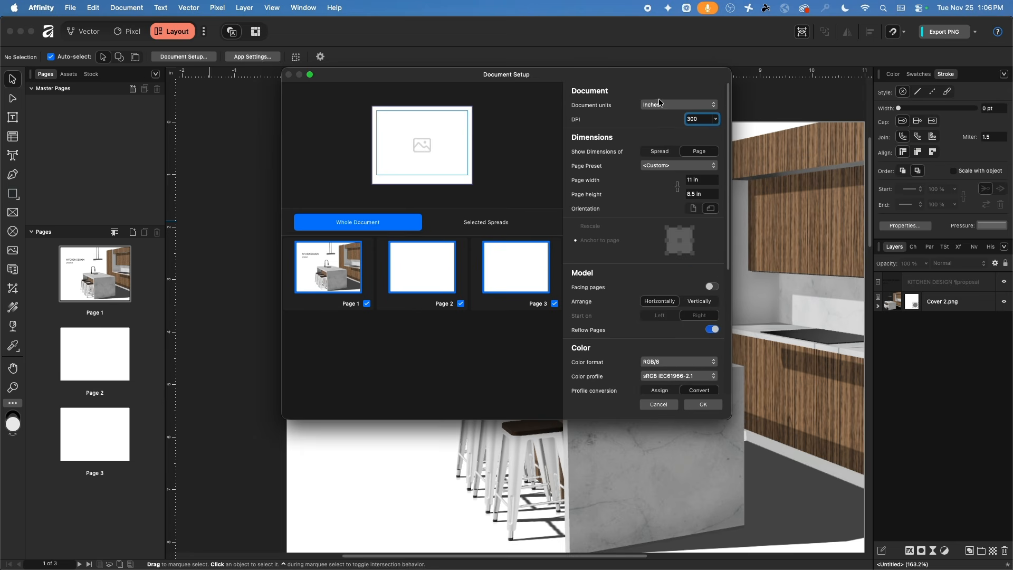
pyautogui.click(660, 103)
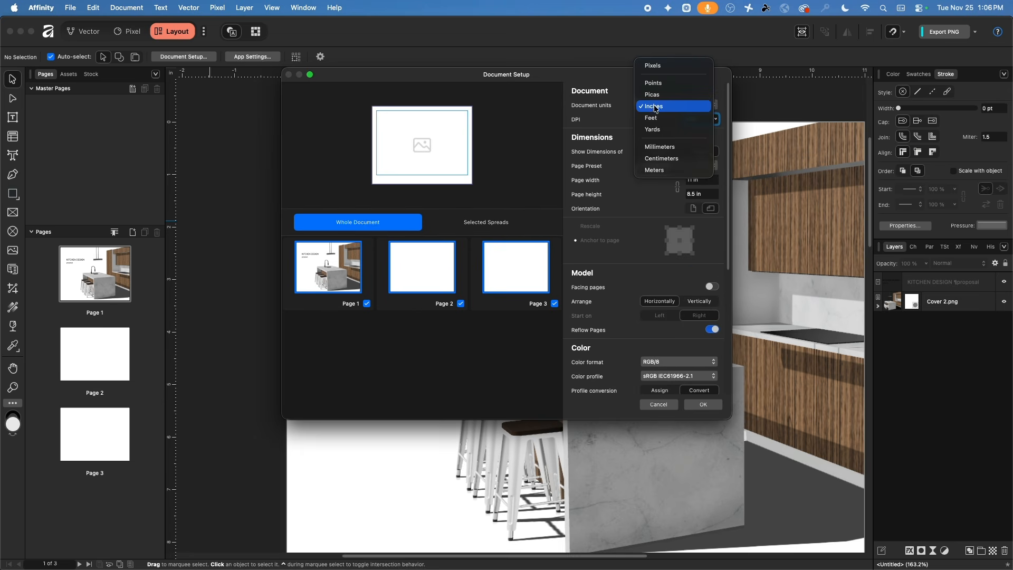
pyautogui.click(652, 107)
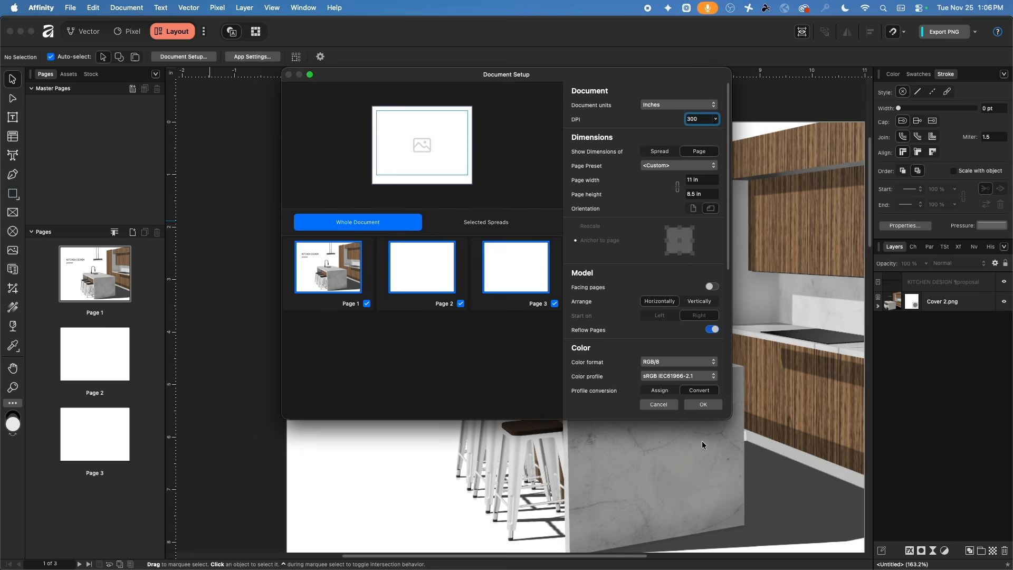
pyautogui.click(702, 404)
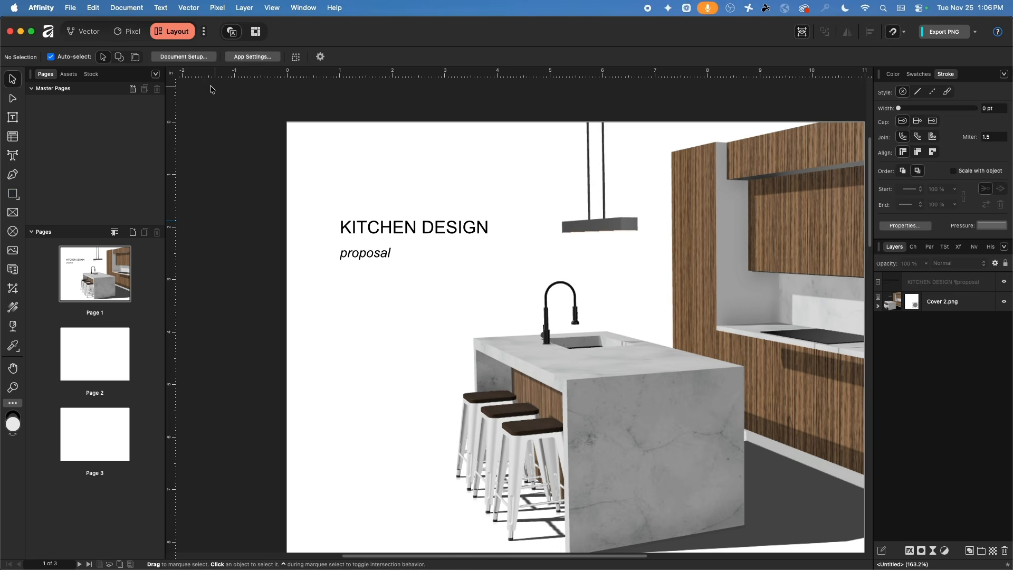
# - Turn off Preview Mode and move the title frame so its left edge snaps to the 0.5 in left margin
pyautogui.click(274, 10)
pyautogui.click(282, 83)
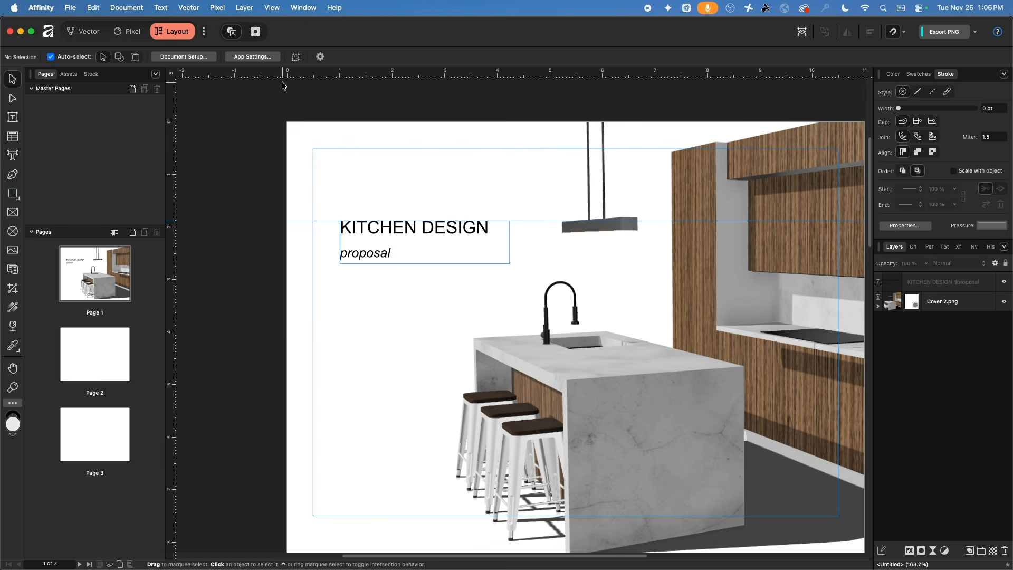
pyautogui.moveTo(364, 233); pyautogui.dragTo(337, 233)
pyautogui.click(222, 293)
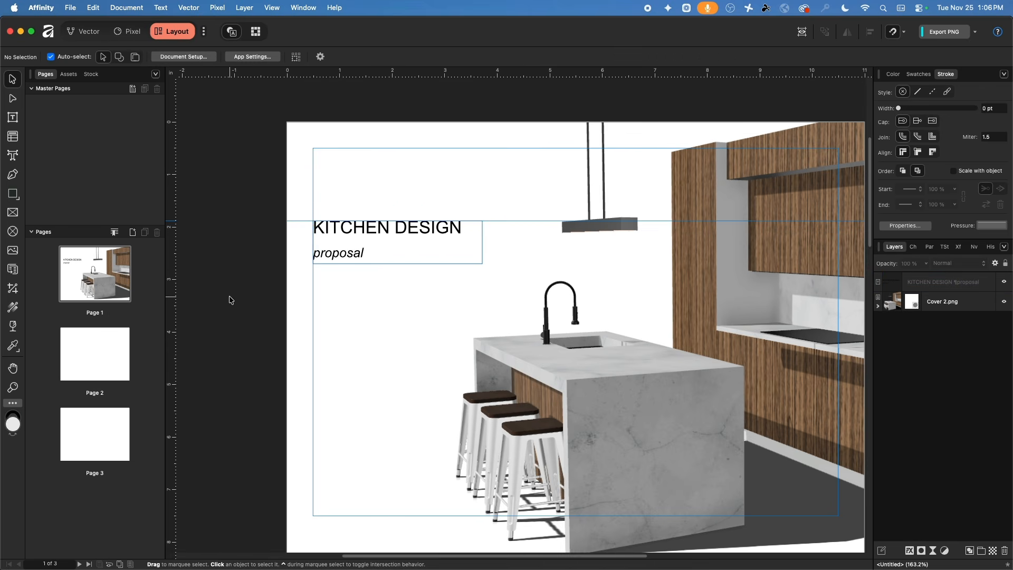
# - Draw a light gray rectangle about 3.8 in by 1.7 in around the title and reorder it below the title's text layer
pyautogui.click(13, 195)
pyautogui.moveTo(355, 264); pyautogui.dragTo(498, 284)
pyautogui.moveTo(928, 285); pyautogui.dragTo(916, 312)
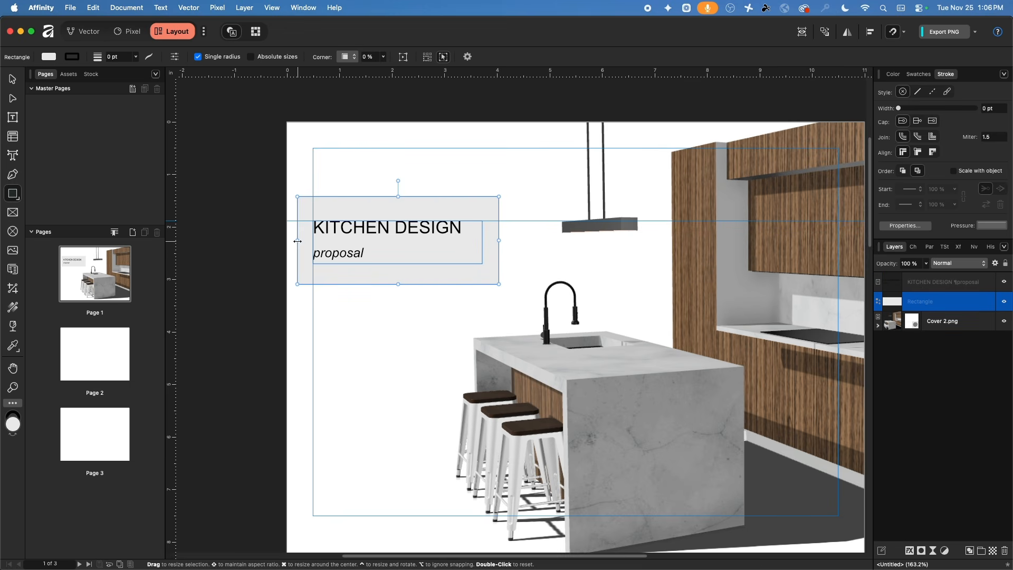
# - Resize the rectangle to start at the page's left edge, about 3.4 in wide, with its bottom aligned to the title frame's bottom
pyautogui.moveTo(298, 240); pyautogui.dragTo(313, 240)
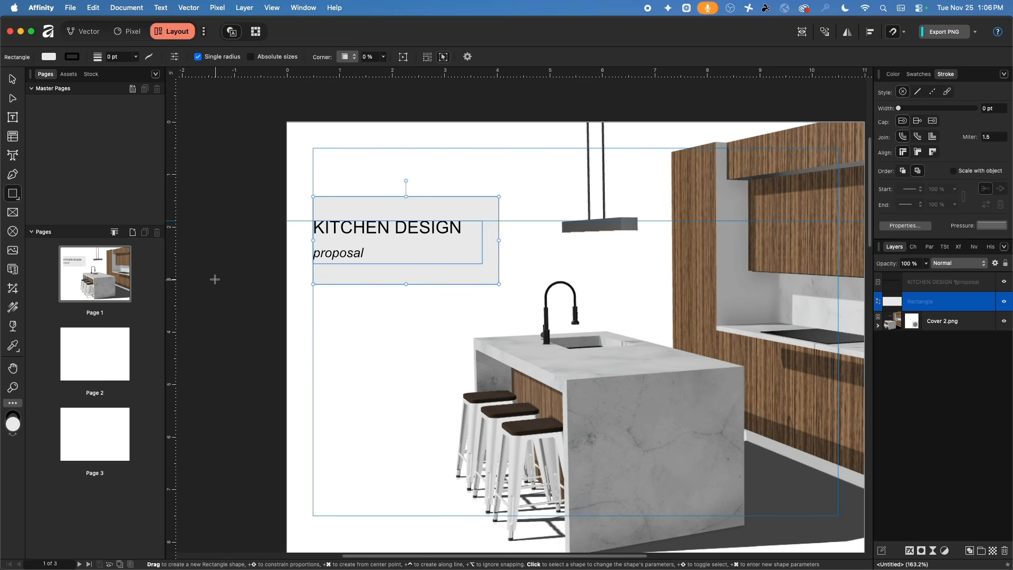
pyautogui.moveTo(313, 240); pyautogui.dragTo(287, 240)
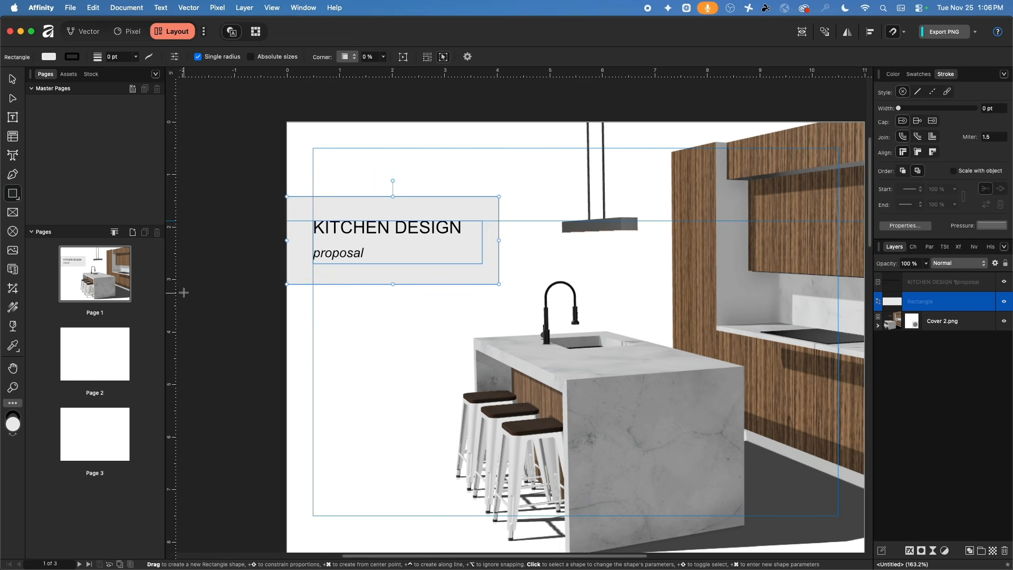
pyautogui.moveTo(392, 196); pyautogui.dragTo(392, 214)
pyautogui.moveTo(392, 284); pyautogui.dragTo(393, 268)
pyautogui.moveTo(499, 243); pyautogui.dragTo(465, 242)
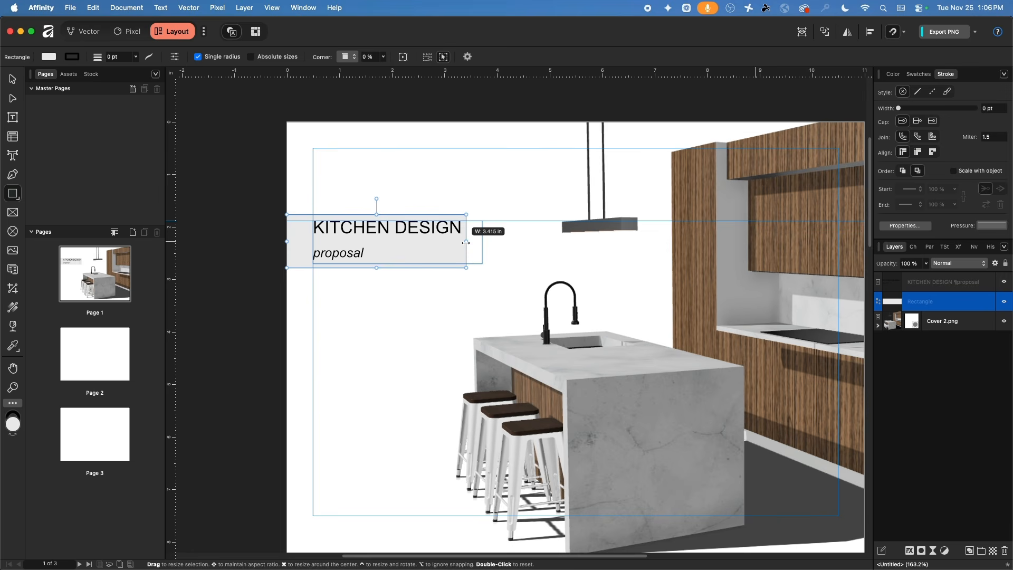
pyautogui.moveTo(376, 268); pyautogui.dragTo(377, 264)
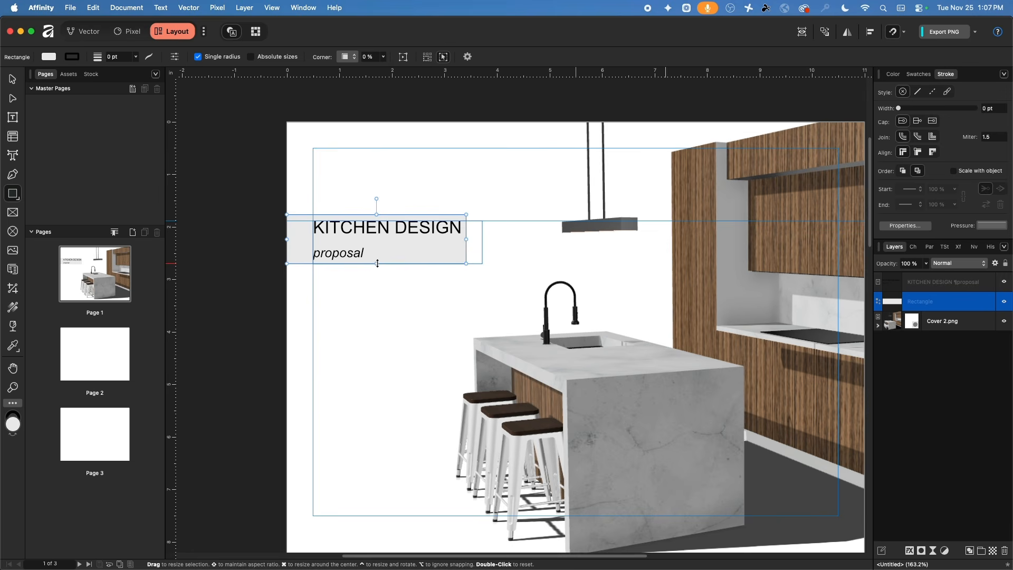
# - Turn on Preview Mode and deselect the rectangle to check the title band without guides or margins
pyautogui.click(272, 8)
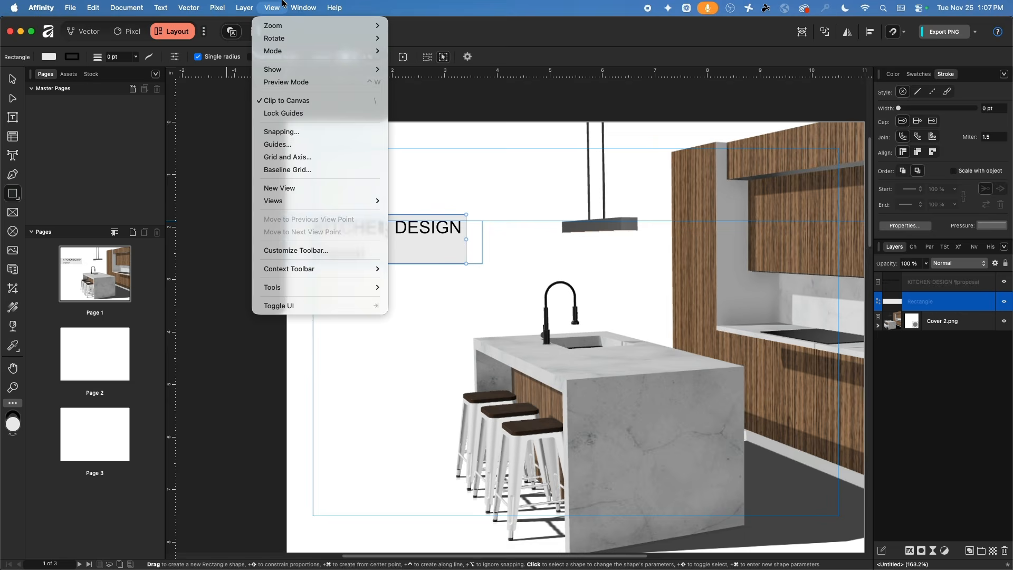
pyautogui.click(295, 83)
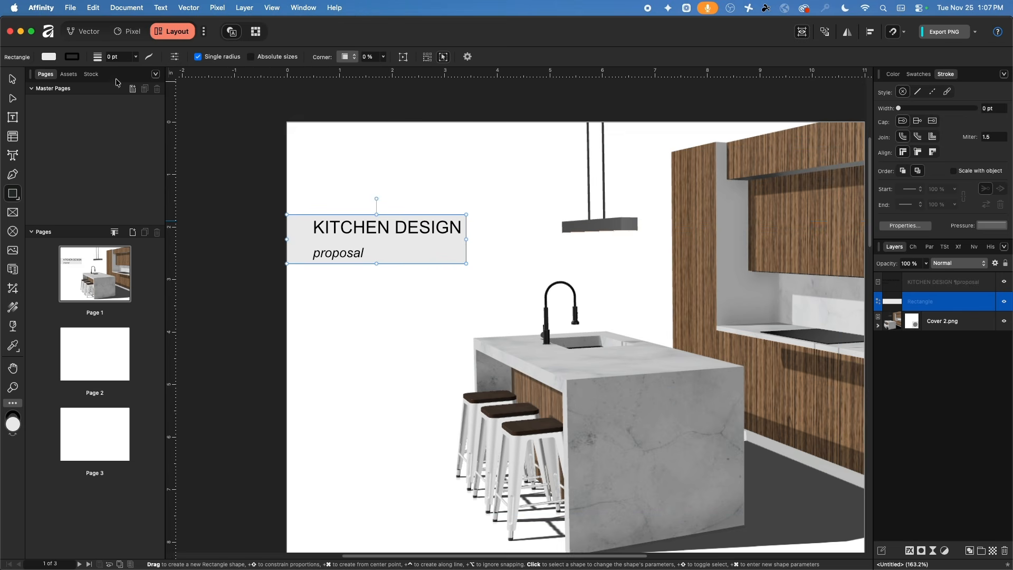
pyautogui.click(12, 79)
pyautogui.click(244, 153)
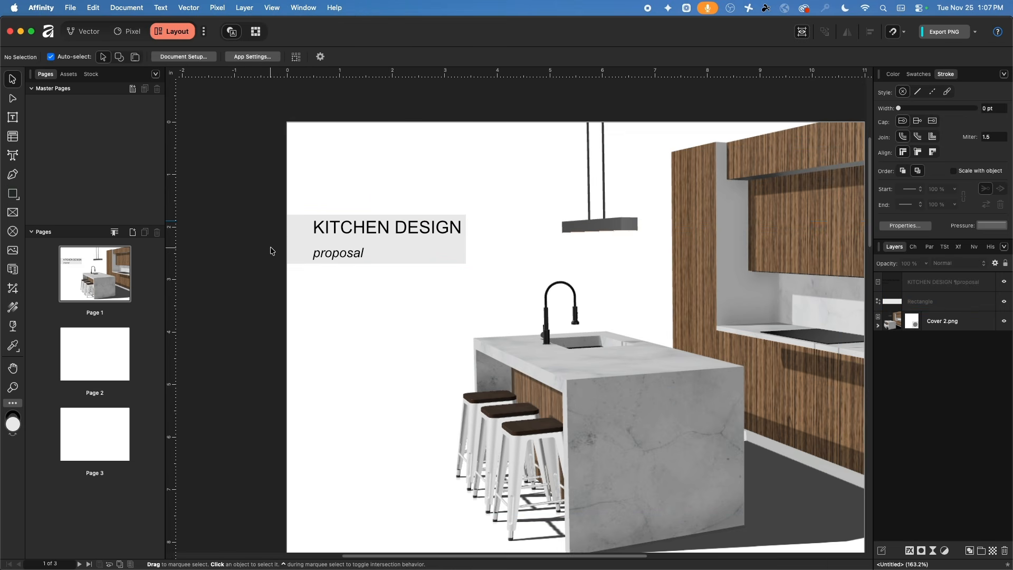
# - Remove the title rectangle's stroke and set its fill to the slightly darker gray E0E0E0
pyautogui.click(298, 239)
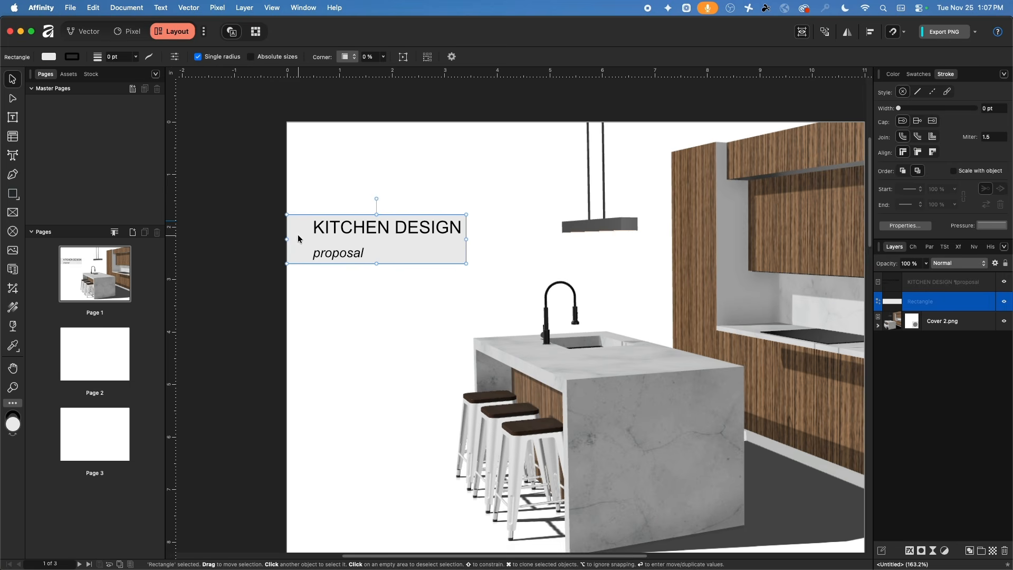
pyautogui.click(73, 56)
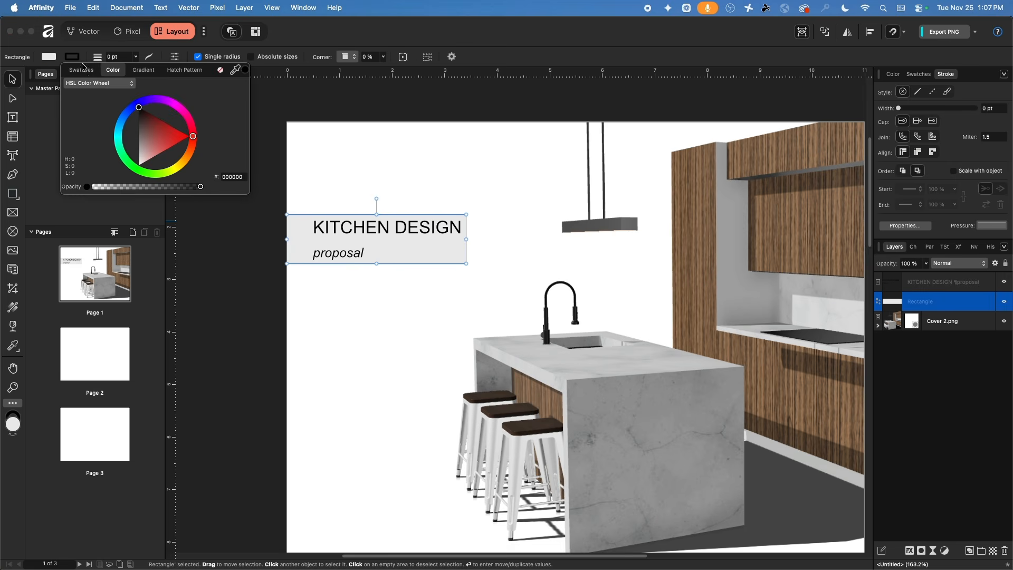
pyautogui.click(220, 71)
pyautogui.click(51, 57)
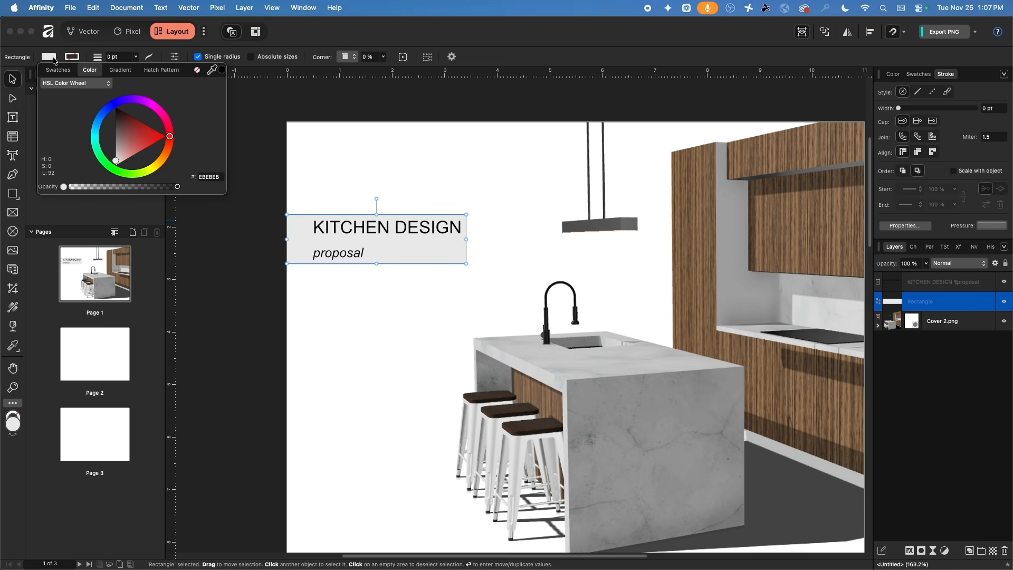
pyautogui.moveTo(116, 160); pyautogui.dragTo(114, 160)
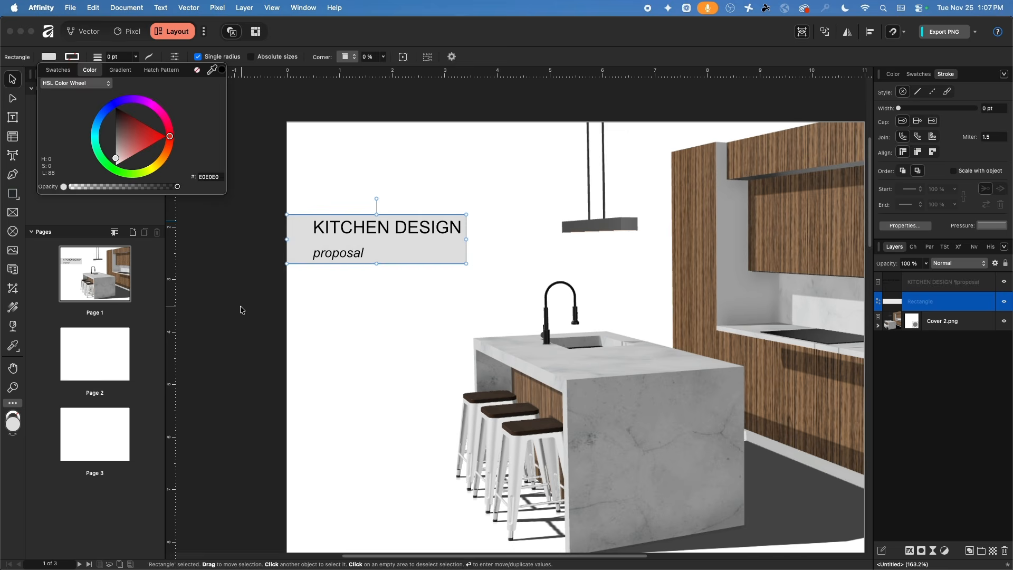
pyautogui.click(239, 311)
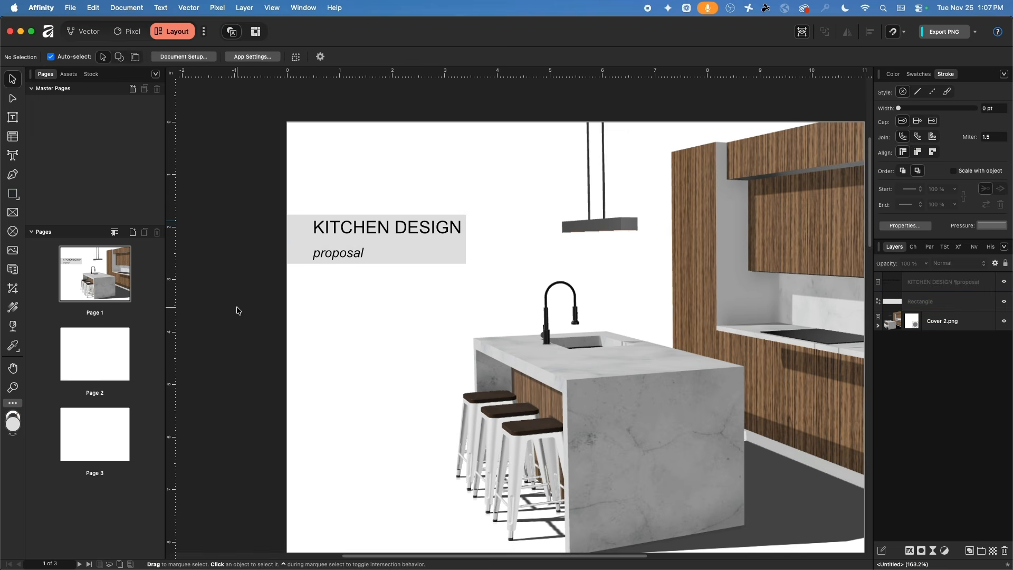
# - Examine the whole cover page with Preview Mode off and on to compare it with and without guides and margins
pyautogui.scroll(-5, 571, 176)
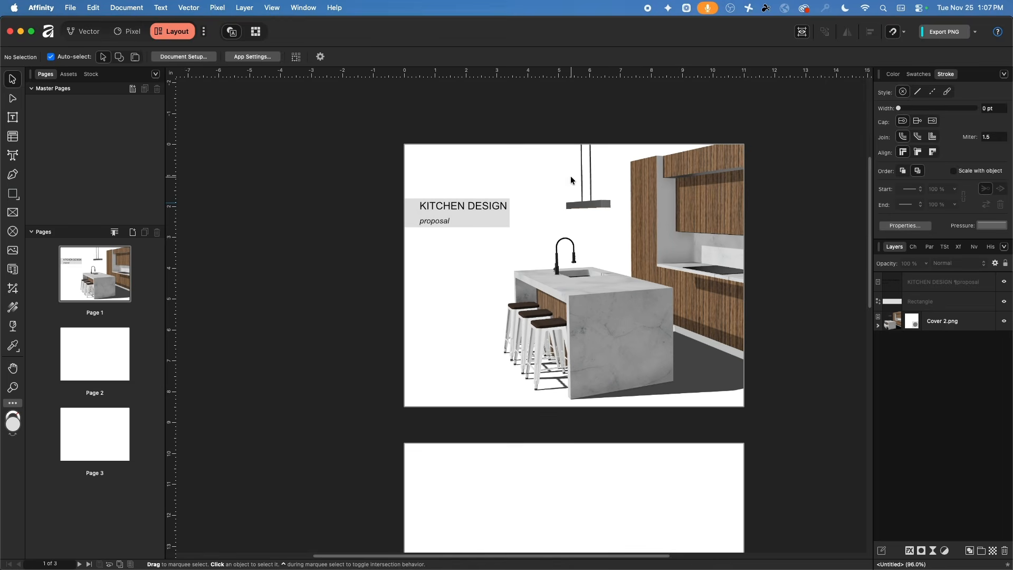
pyautogui.hscroll(3, 580, 227)
pyautogui.scroll(-2, 580, 226)
pyautogui.scroll(2, 526, 205)
pyautogui.hscroll(2, 526, 205)
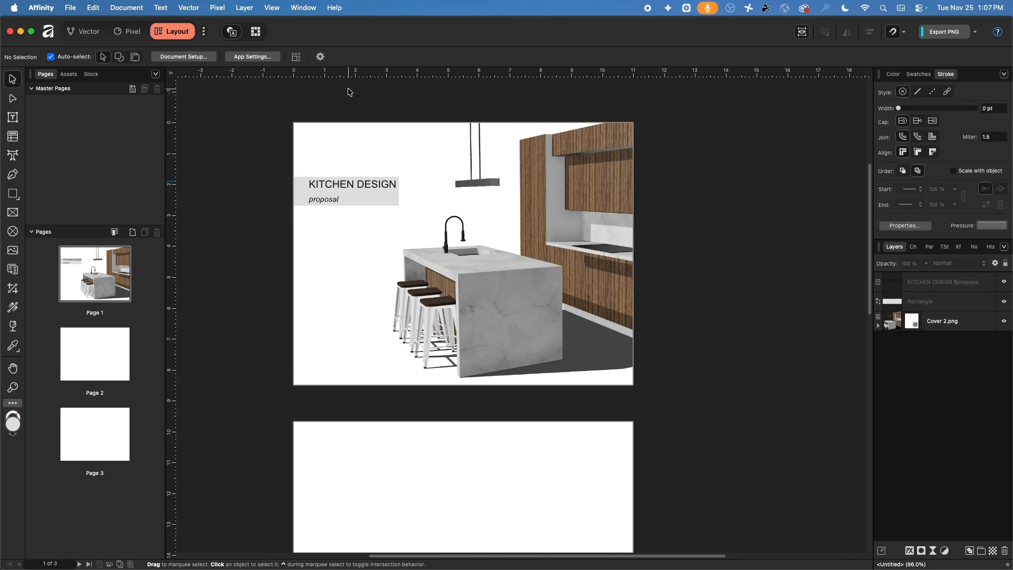
pyautogui.hotkey('ctrl', 'w')
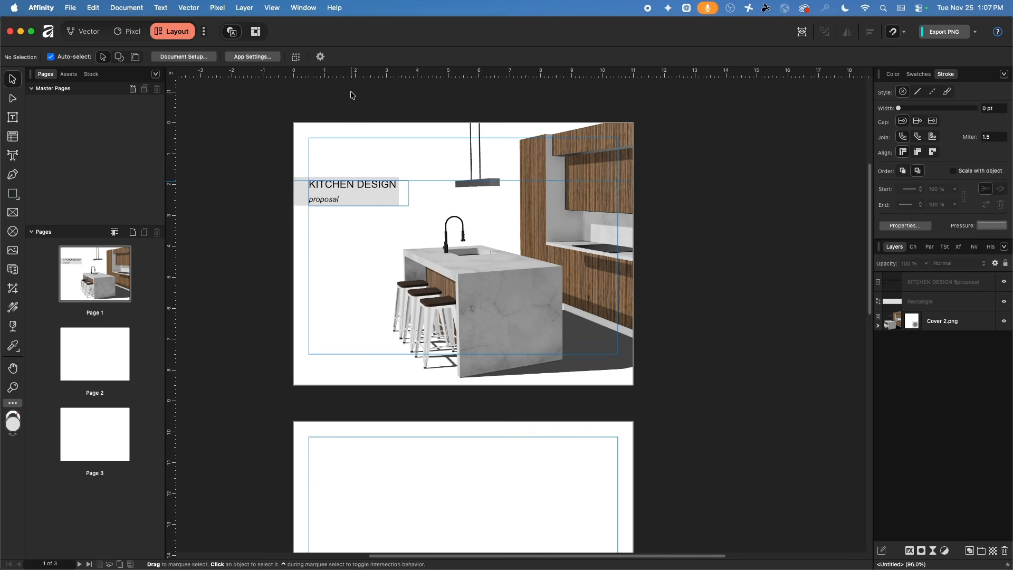
pyautogui.hotkey('ctrl', 'w')
# - Open page 2 and place Elevation View Textured.png on it from the Images folder in Finder
pyautogui.doubleClick(114, 353)
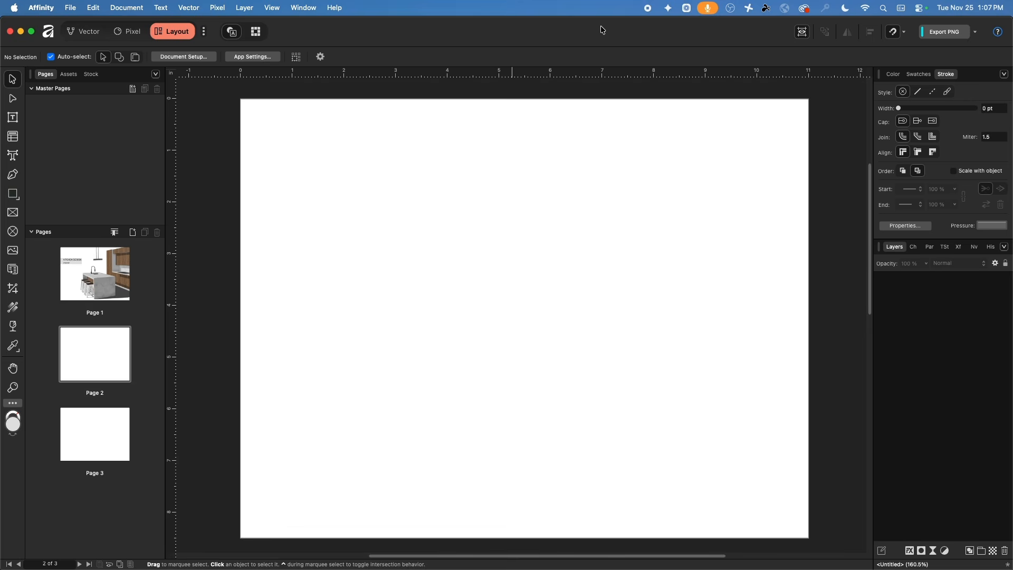
pyautogui.moveTo(601, 27); pyautogui.dragTo(801, 140)
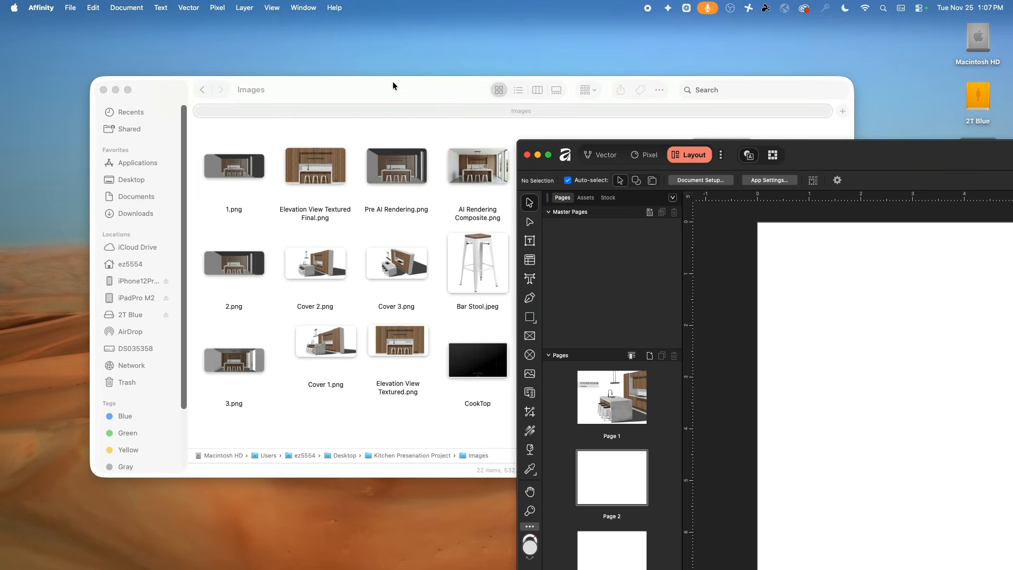
pyautogui.moveTo(393, 85); pyautogui.dragTo(238, 58)
pyautogui.moveTo(242, 314); pyautogui.dragTo(910, 318)
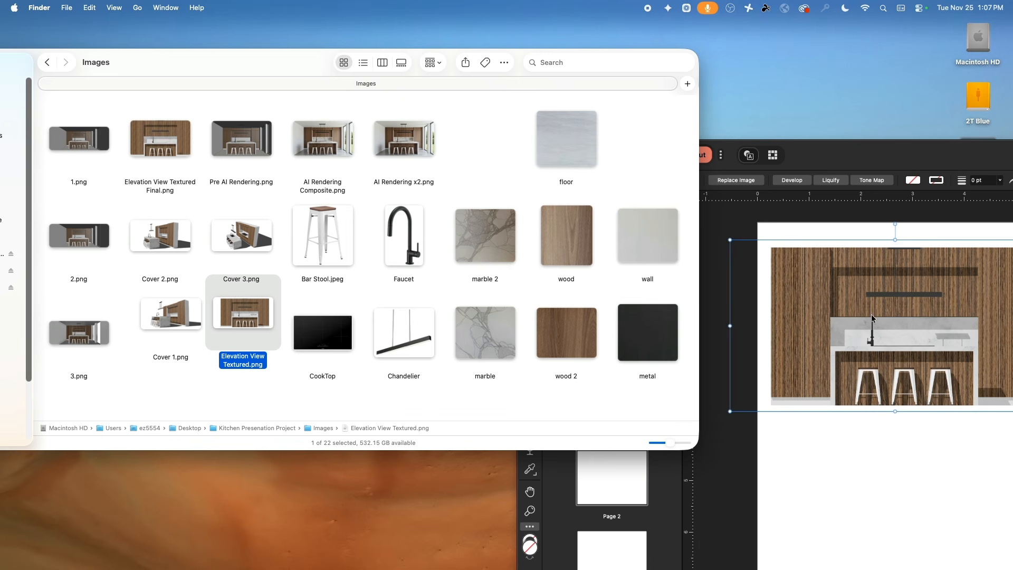
# - Preview AI Rendering x2.png in Finder and place it on page 2
pyautogui.click(404, 139)
pyautogui.press('space')
pyautogui.press('space')
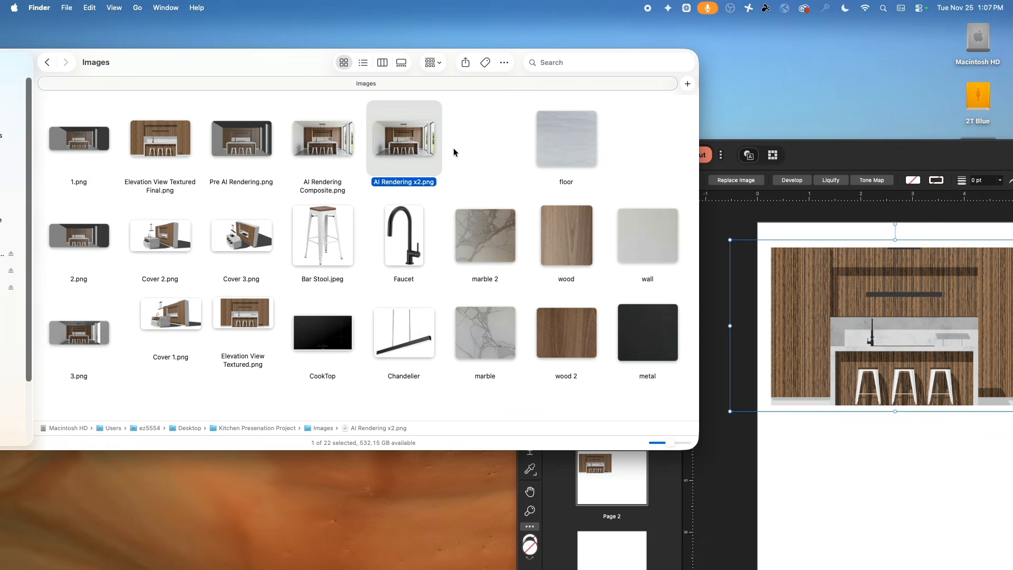
pyautogui.moveTo(428, 145); pyautogui.dragTo(847, 477)
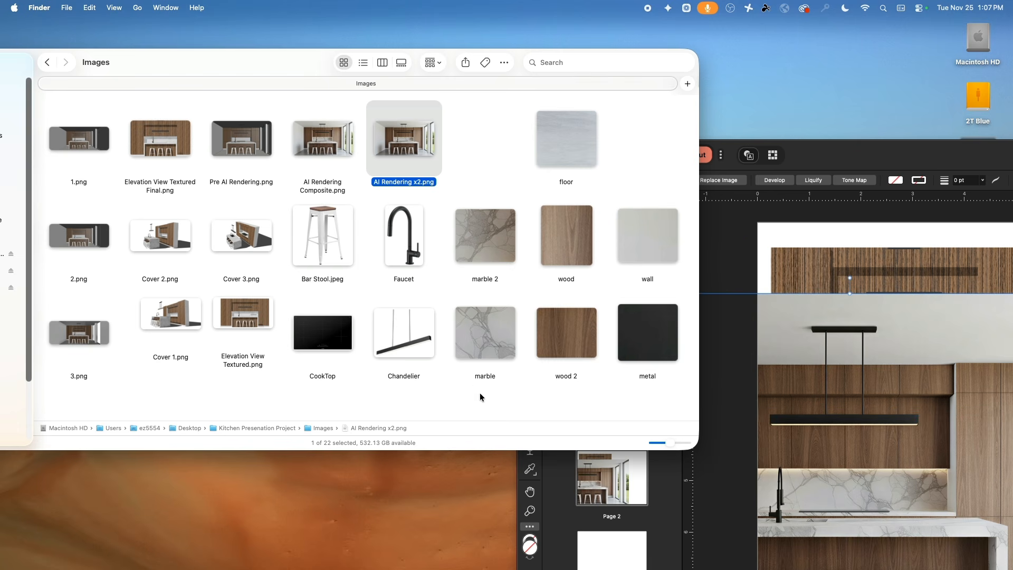
# - Place the seven material images, then the Bar Stool, Faucet, CookTop and Chandelier images, from Finder onto page 2
pyautogui.moveTo(480, 397); pyautogui.dragTo(640, 139)
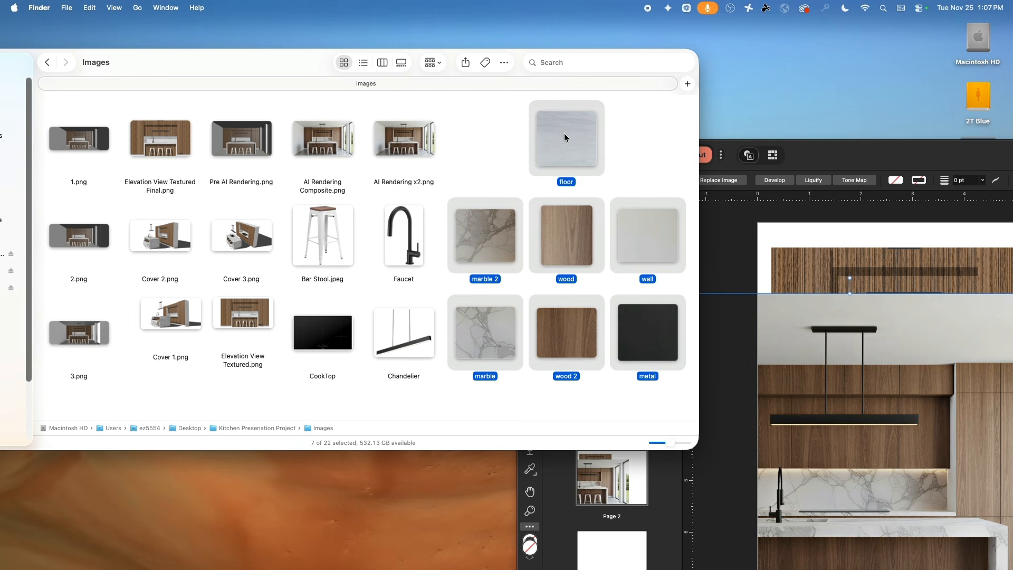
pyautogui.moveTo(564, 137); pyautogui.dragTo(836, 237)
pyautogui.moveTo(317, 403); pyautogui.dragTo(855, 285)
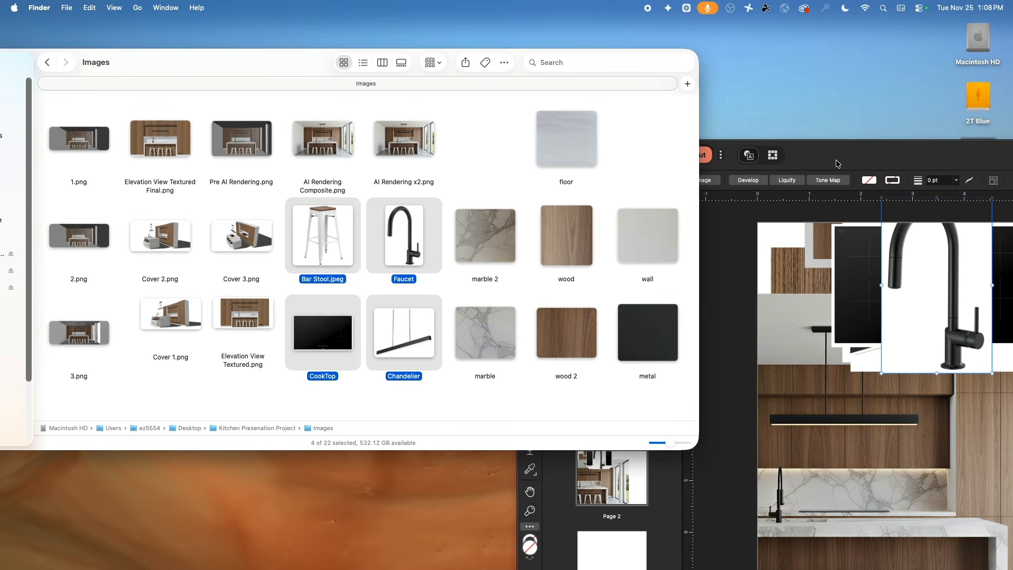
# - Open the Text file from the Kitchen Presenation Project folder and select all of its text
pyautogui.moveTo(233, 63); pyautogui.dragTo(352, 67)
pyautogui.click(168, 67)
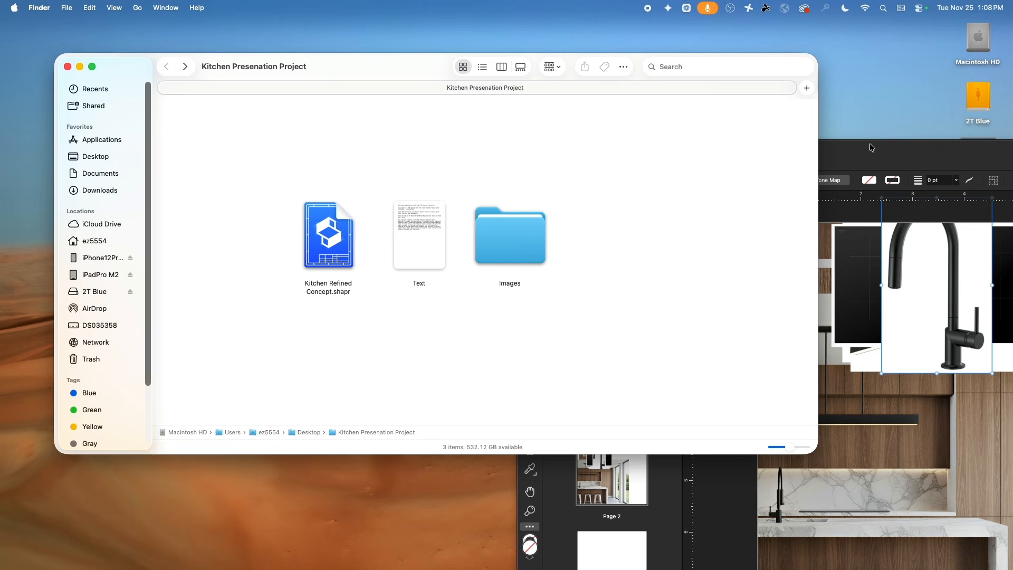
pyautogui.doubleClick(411, 230)
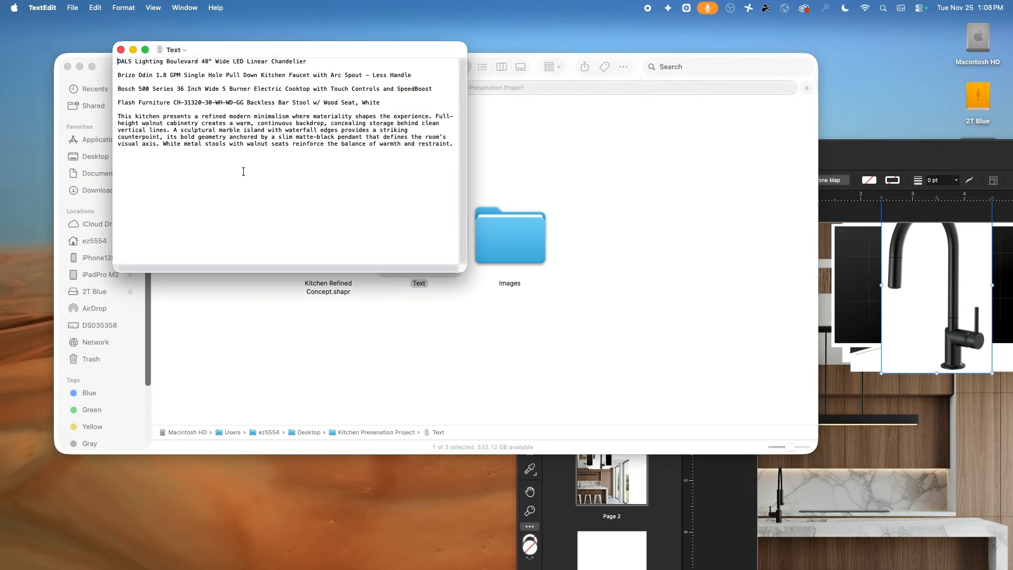
pyautogui.press('super+a')
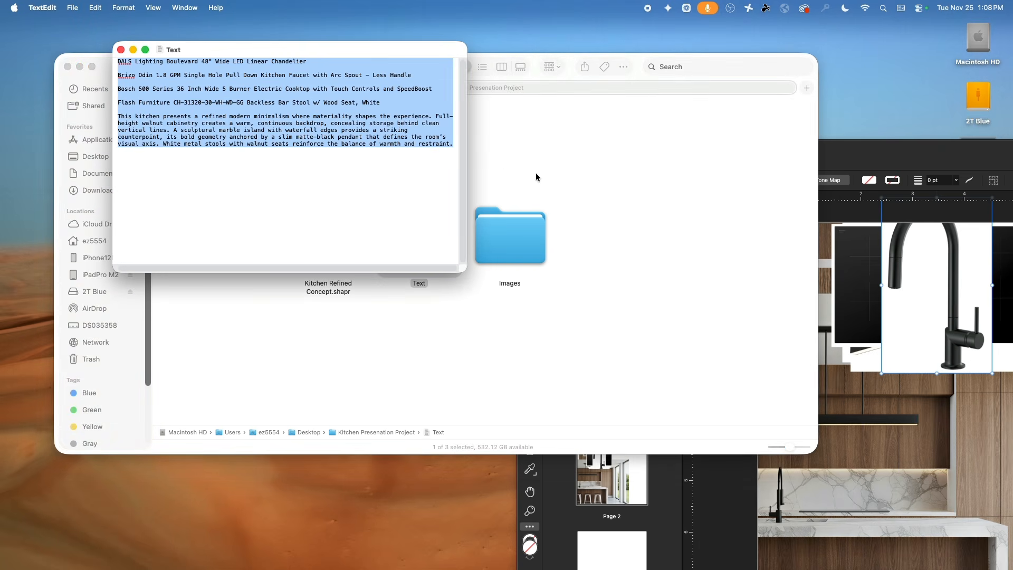
# - Return to the maximized Affinity window, select all 13 placed images on page 2 and scale them down together to about 4.6 in wide
pyautogui.doubleClick(821, 178)
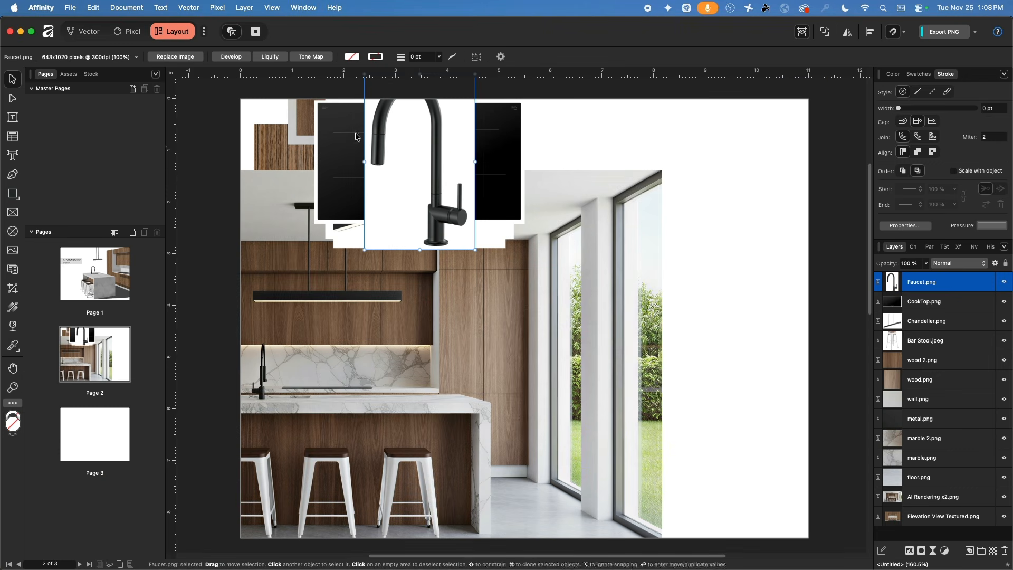
pyautogui.scroll(-6, 511, 274)
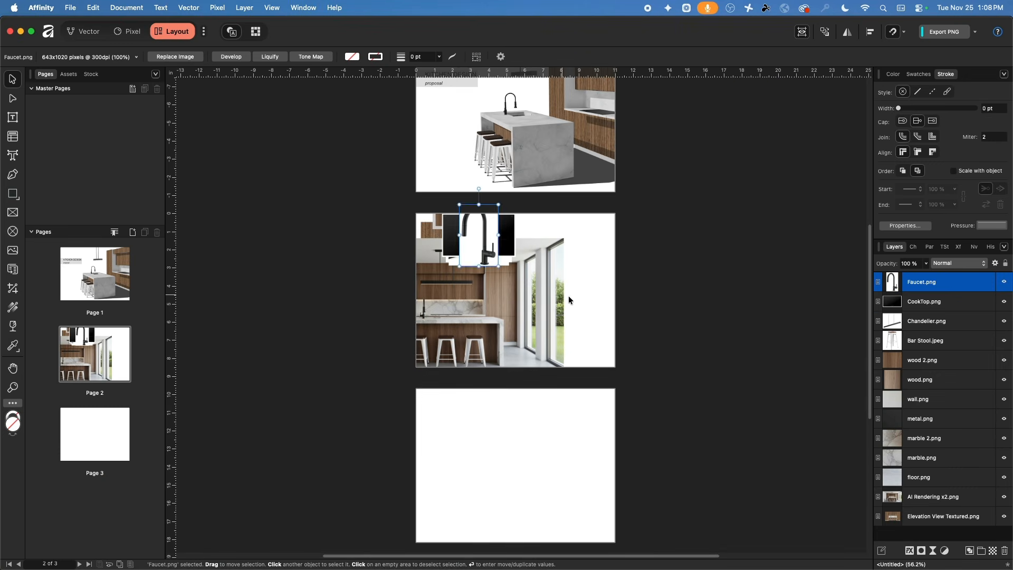
pyautogui.click(599, 344)
pyautogui.moveTo(618, 393); pyautogui.dragTo(495, 290)
pyautogui.scroll(5, 540, 347)
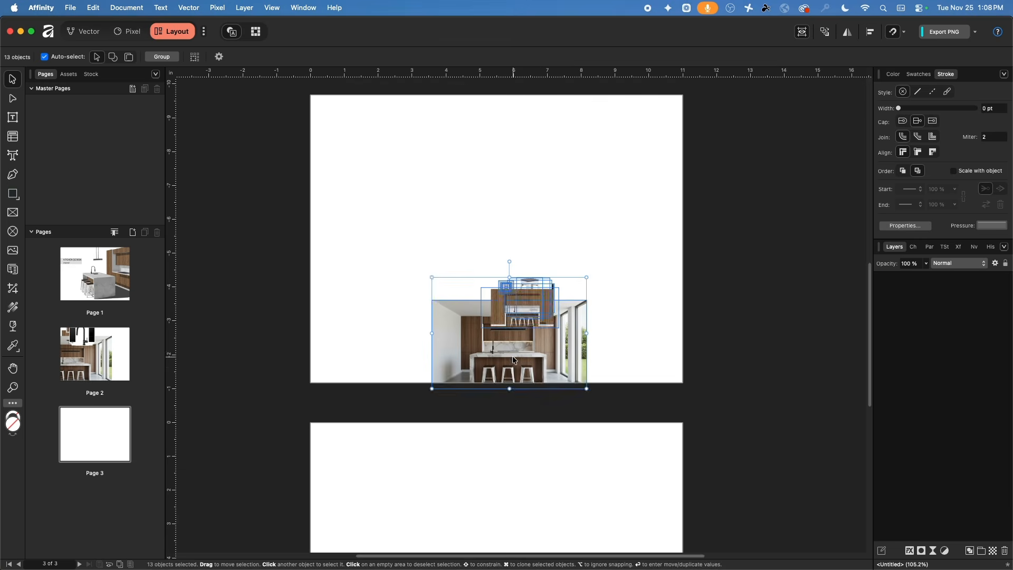
# - Move the images onto page 2 and spread them out: products on the page's left, renderings near the middle, material swatches on the right
pyautogui.moveTo(511, 356); pyautogui.dragTo(536, 283)
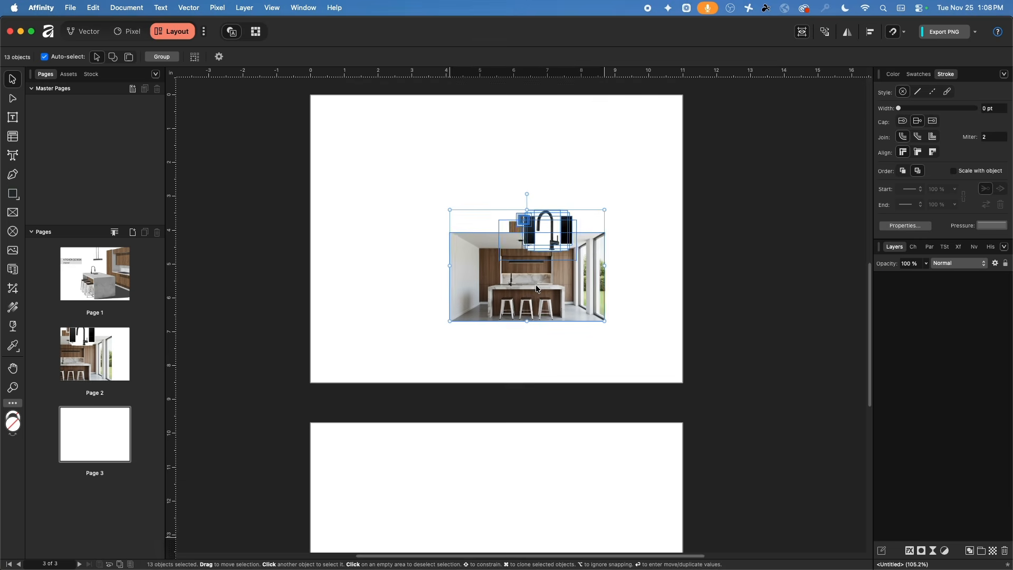
pyautogui.click(425, 364)
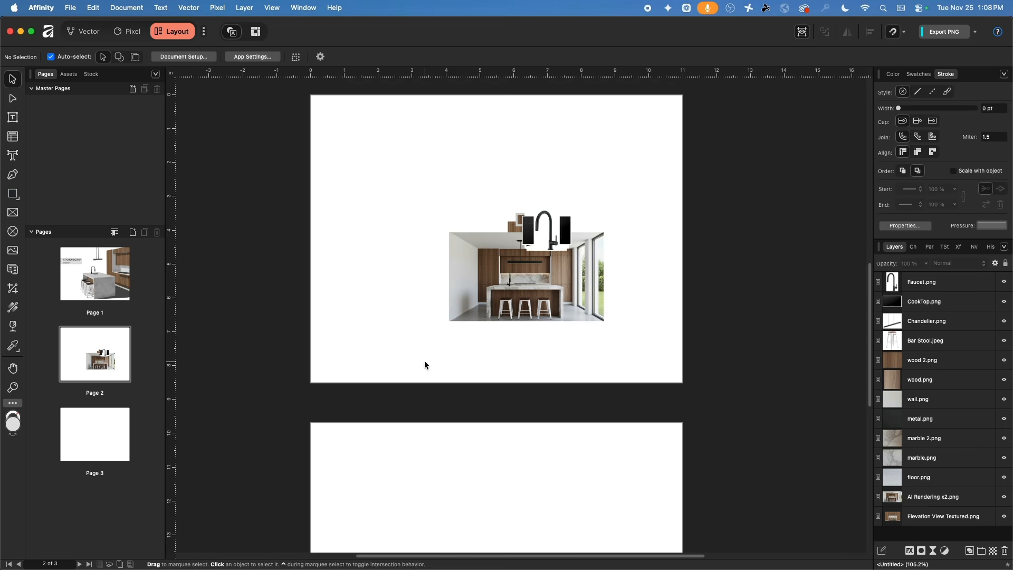
pyautogui.moveTo(513, 293); pyautogui.dragTo(528, 355)
pyautogui.moveTo(538, 235); pyautogui.dragTo(632, 181)
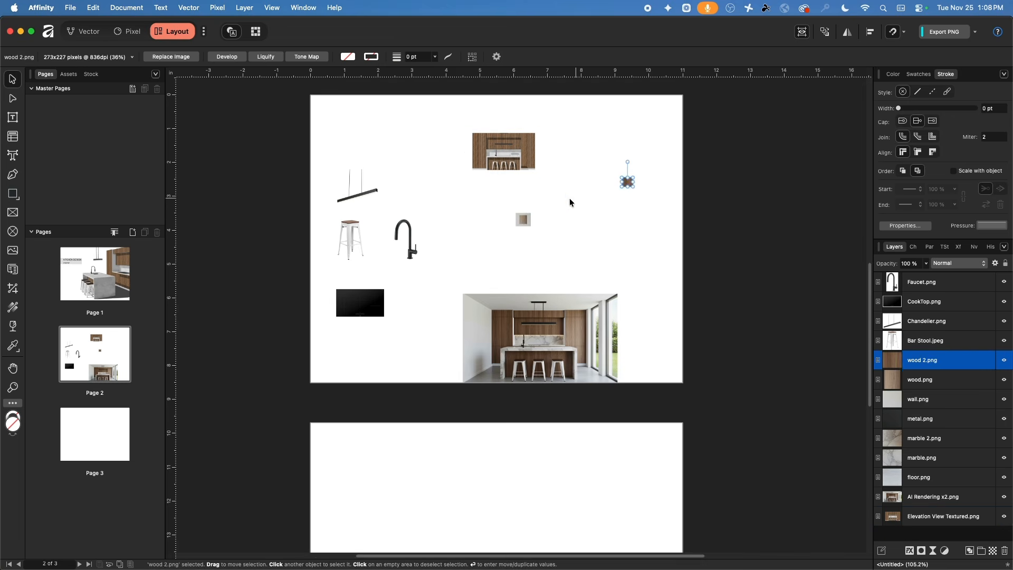
pyautogui.moveTo(523, 220); pyautogui.dragTo(648, 233)
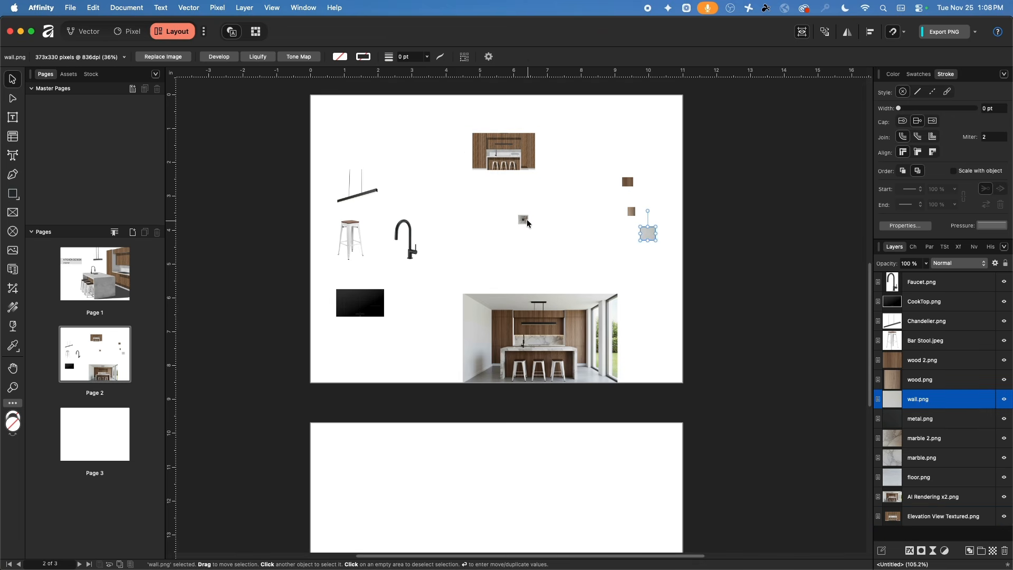
pyautogui.moveTo(526, 219); pyautogui.dragTo(652, 212)
pyautogui.scroll(2, 554, 277)
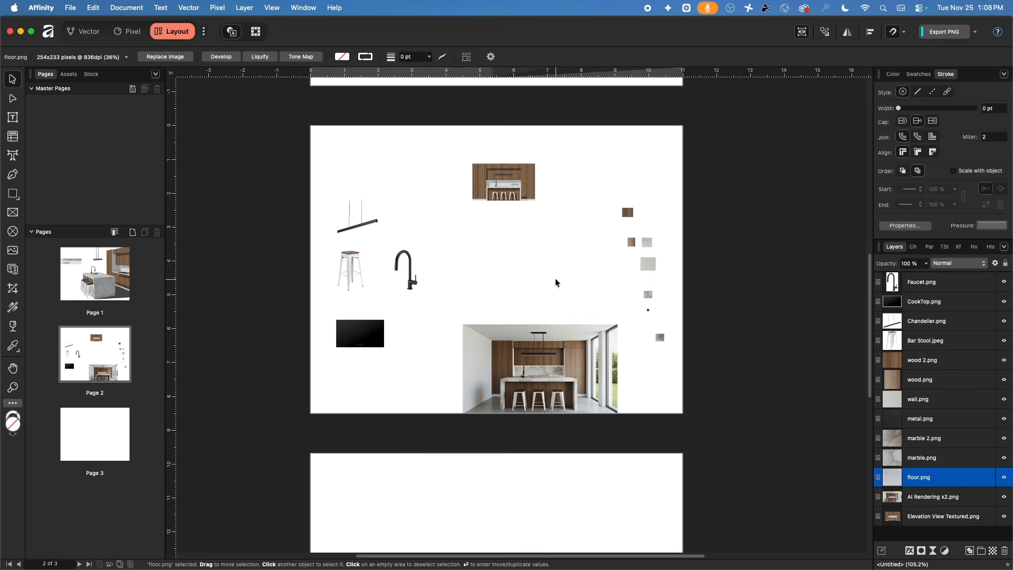
# - Move the AI rendering up page 2 and line up the elevation view above its left edge
pyautogui.scroll(2, 518, 294)
pyautogui.moveTo(496, 333); pyautogui.dragTo(494, 213)
pyautogui.scroll(3, 495, 212)
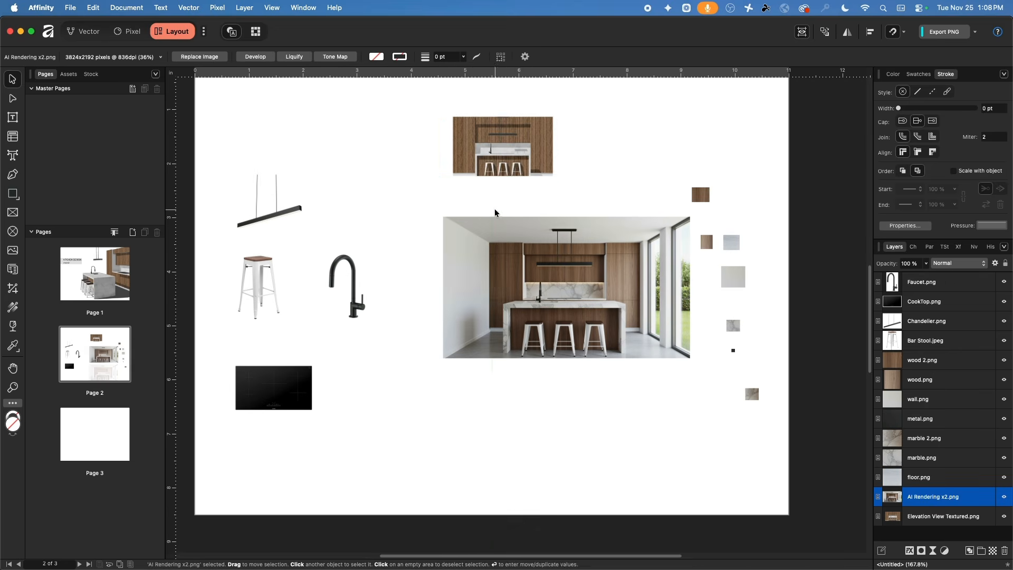
pyautogui.moveTo(501, 150); pyautogui.dragTo(492, 169)
pyautogui.click(537, 252)
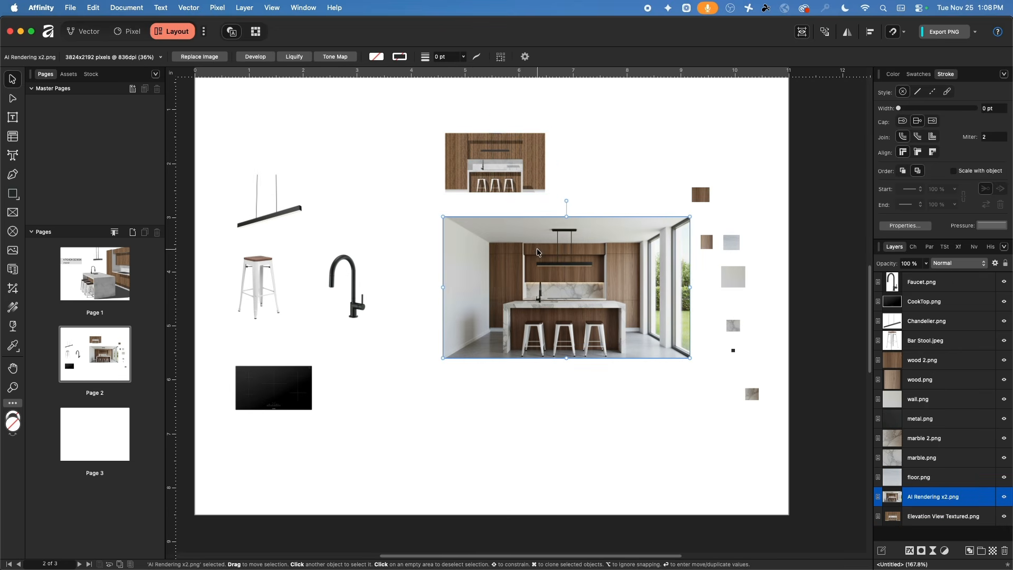
# - Enlarge the elevation view image proportionally to about 49% scale
pyautogui.scroll(3, 485, 161)
pyautogui.click(486, 169)
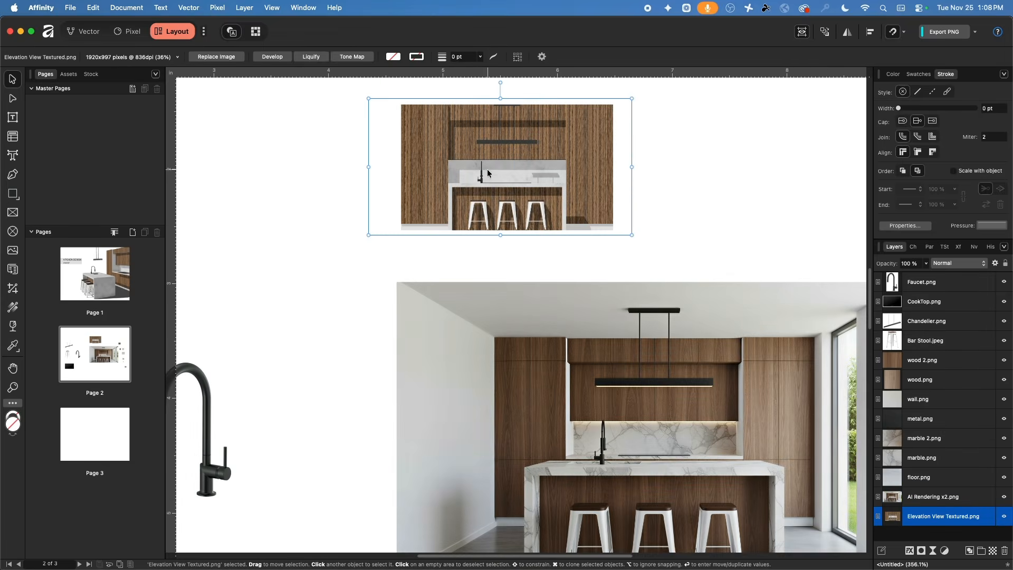
pyautogui.scroll(3, 488, 174)
pyautogui.scroll(5, 487, 174)
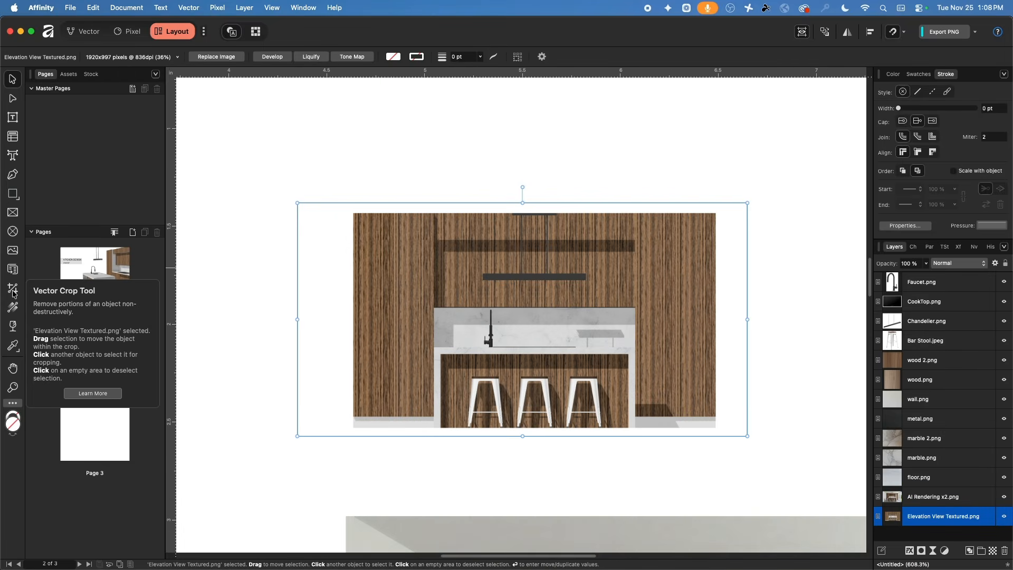
pyautogui.moveTo(522, 203); pyautogui.dragTo(522, 114)
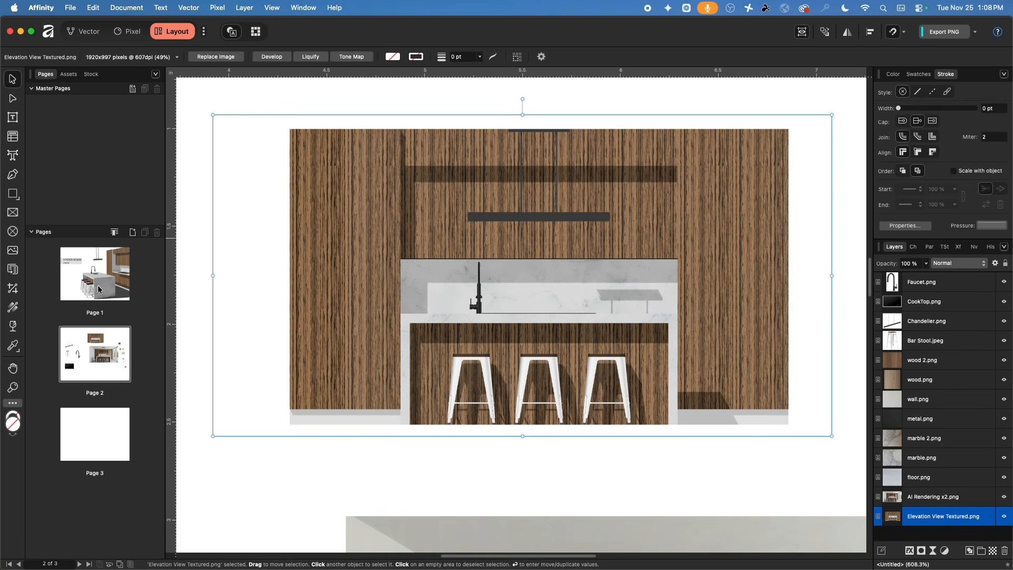
# - Crop the elevation view with the Vector Crop Tool to the kitchen's outer edges, removing the blank margins on all four sides
pyautogui.click(9, 293)
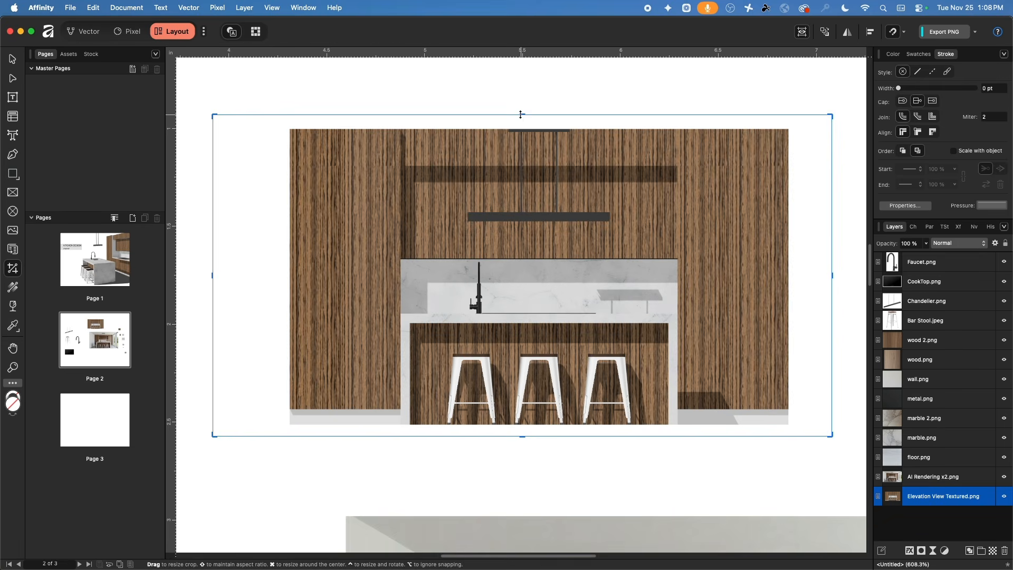
pyautogui.moveTo(523, 114); pyautogui.dragTo(521, 128)
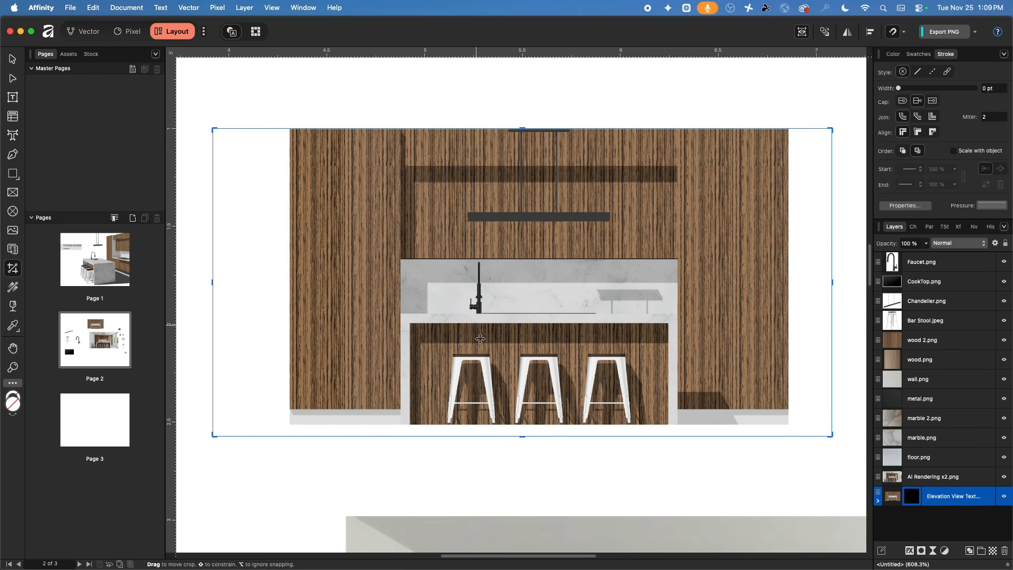
pyautogui.moveTo(524, 438); pyautogui.dragTo(527, 414)
pyautogui.moveTo(216, 276); pyautogui.dragTo(290, 288)
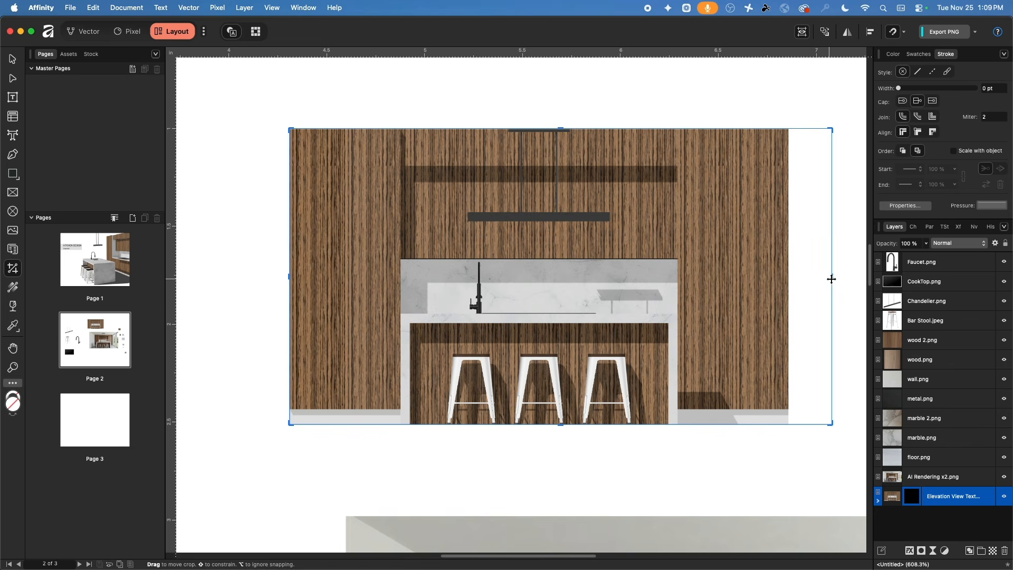
pyautogui.moveTo(831, 278); pyautogui.dragTo(788, 278)
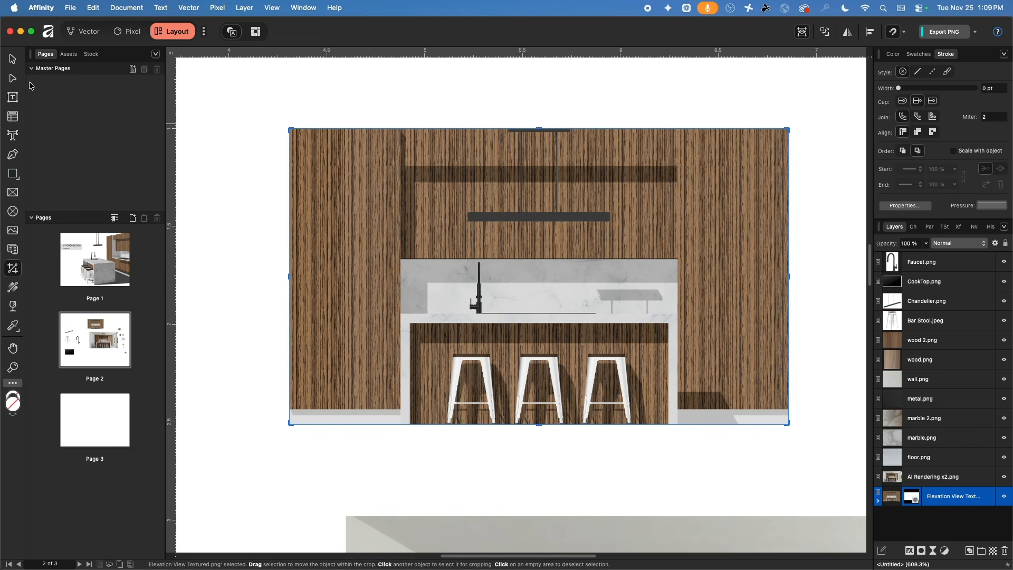
pyautogui.click(13, 59)
# - Position the cropped elevation directly above the AI rendering and enlarge it to the same width, about 4.6 in
pyautogui.scroll(-3, 562, 217)
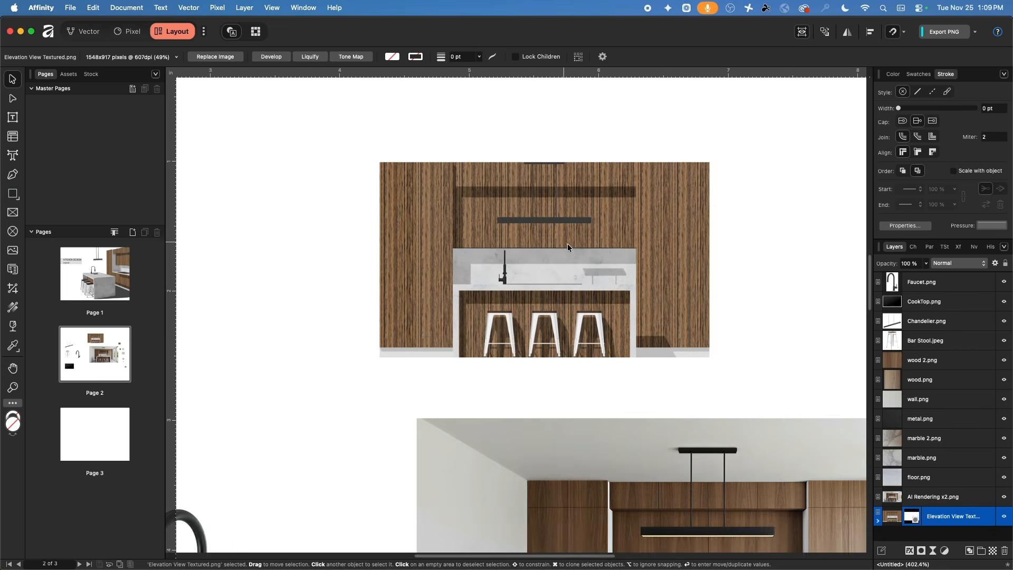
pyautogui.hscroll(3, 568, 243)
pyautogui.scroll(-1, 451, 217)
pyautogui.scroll(-3, 582, 201)
pyautogui.moveTo(398, 208); pyautogui.dragTo(618, 151)
pyautogui.hscroll(5, 607, 158)
pyautogui.scroll(2, 608, 159)
pyautogui.scroll(-5, 499, 275)
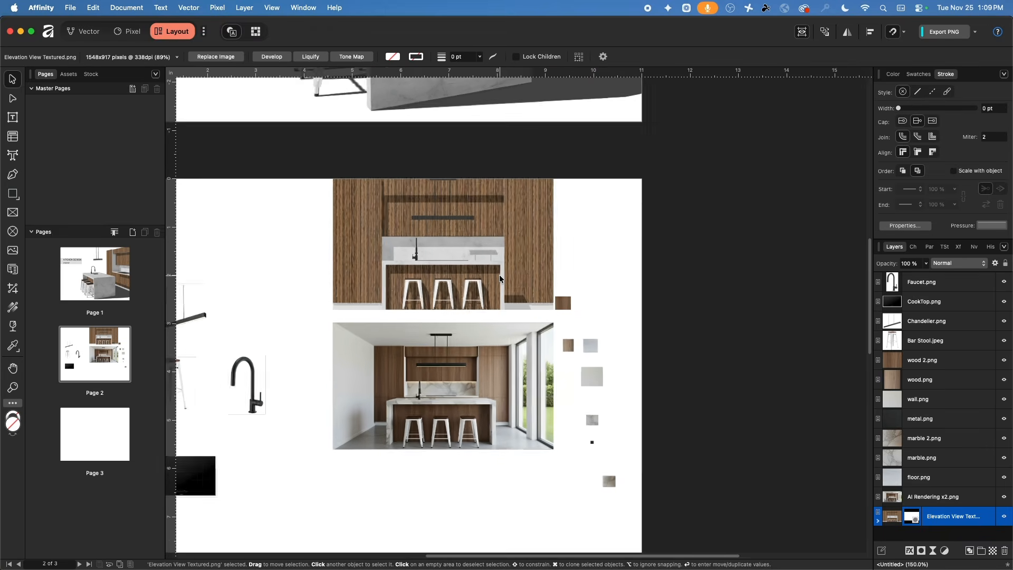
pyautogui.scroll(-1, 447, 341)
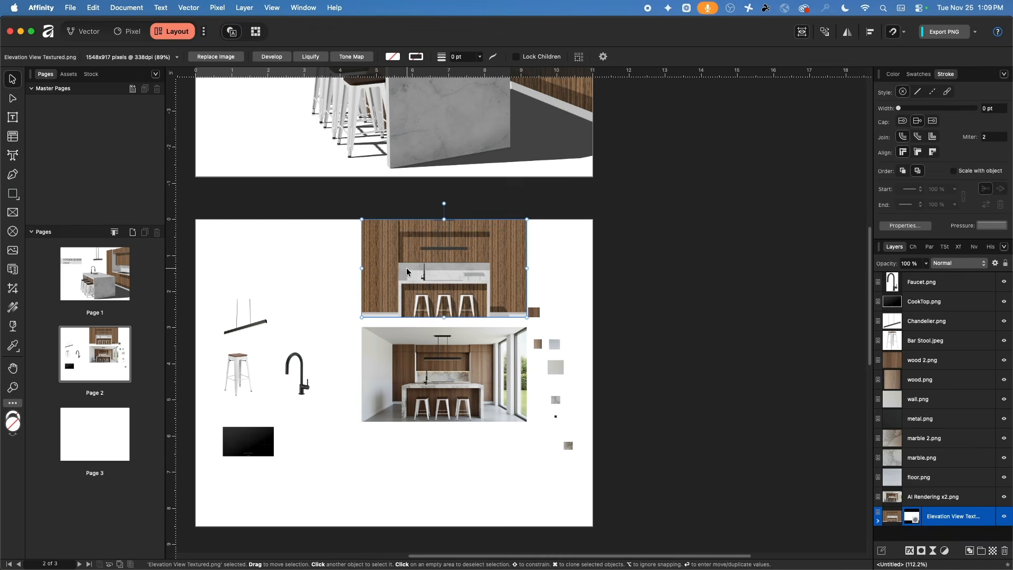
# - Move the elevation and AI rendering together toward the middle of page 2 and scale both down to about 4.1 in wide
pyautogui.keyDown('shift'); pyautogui.click(388, 359); pyautogui.keyUp('shift')
pyautogui.moveTo(429, 255); pyautogui.dragTo(406, 302)
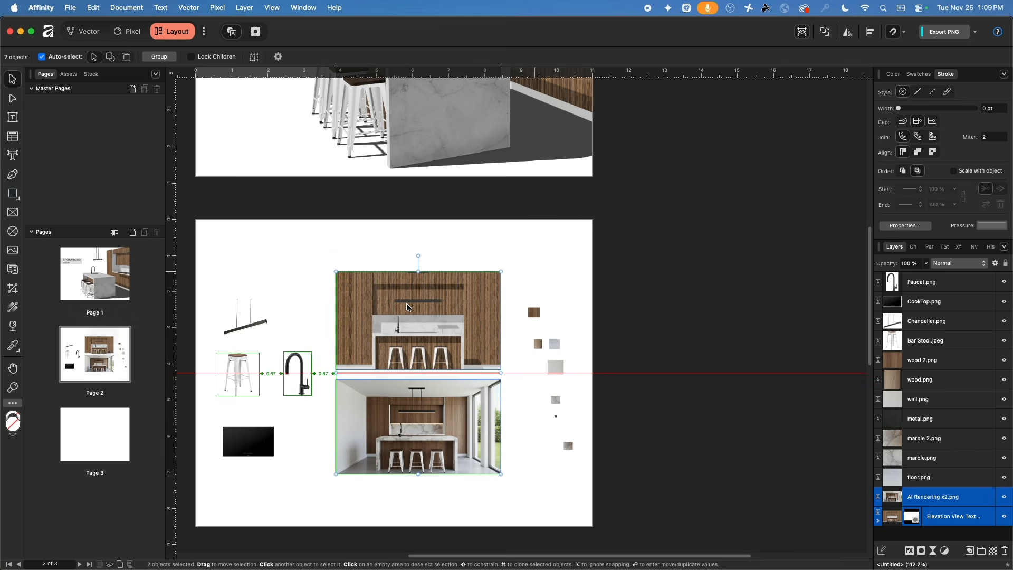
pyautogui.click(327, 260)
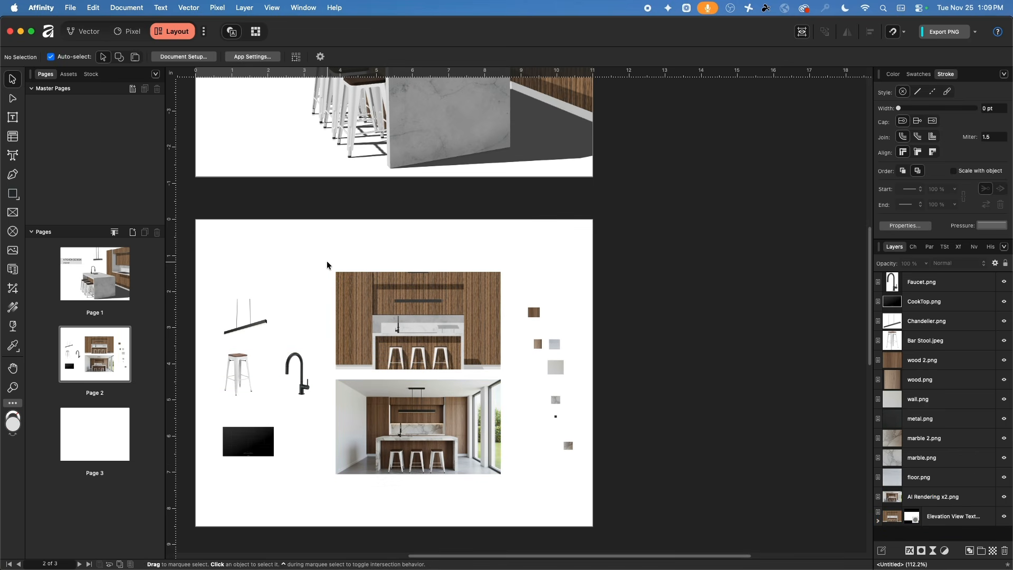
pyautogui.click(392, 312)
pyautogui.keyDown('shift'); pyautogui.click(339, 467); pyautogui.keyUp('shift')
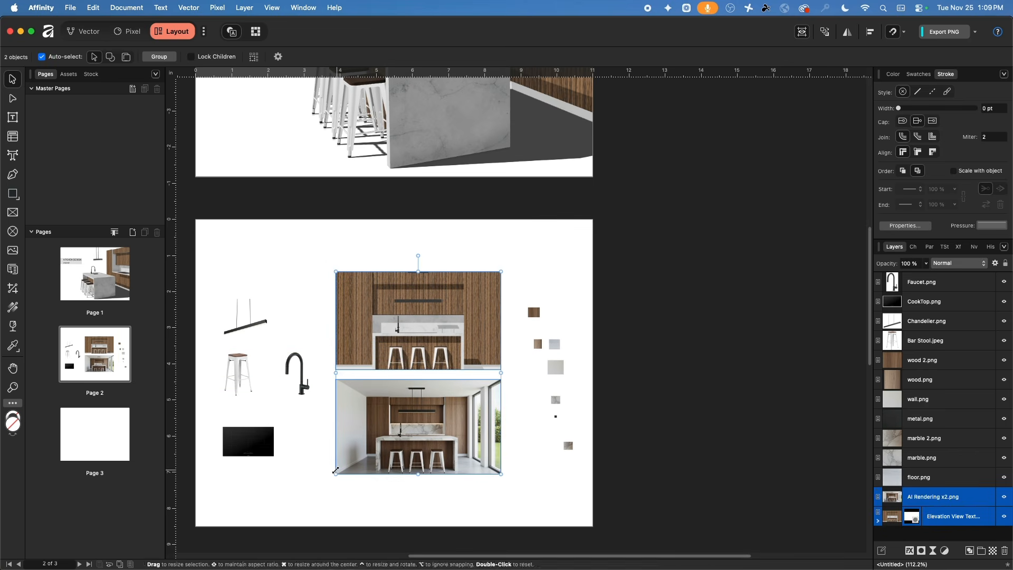
pyautogui.moveTo(334, 473); pyautogui.dragTo(353, 459)
pyautogui.click(321, 317)
# - Turn off Preview Mode to display the page margins
pyautogui.hscroll(-3, 337, 285)
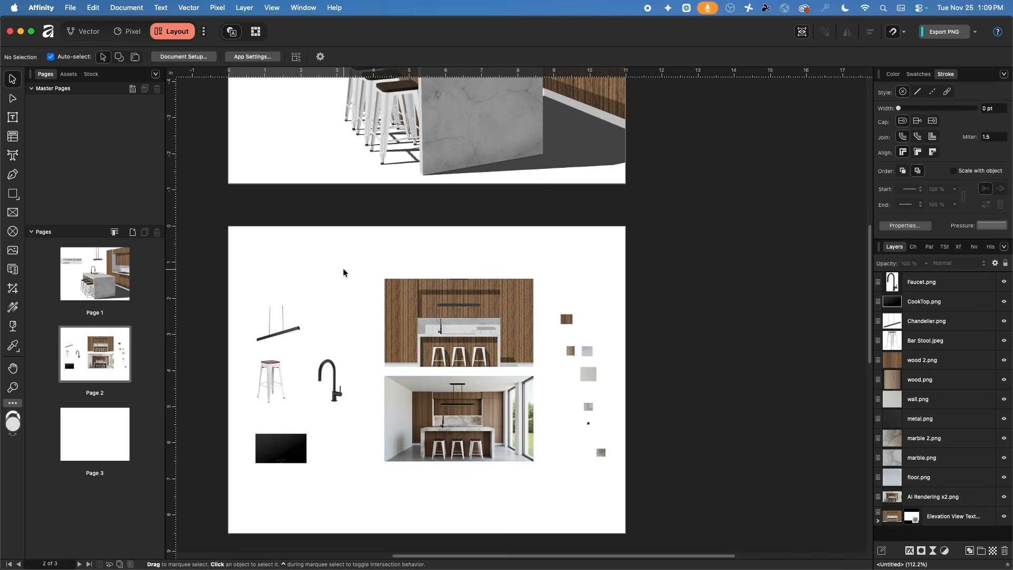
pyautogui.click(275, 7)
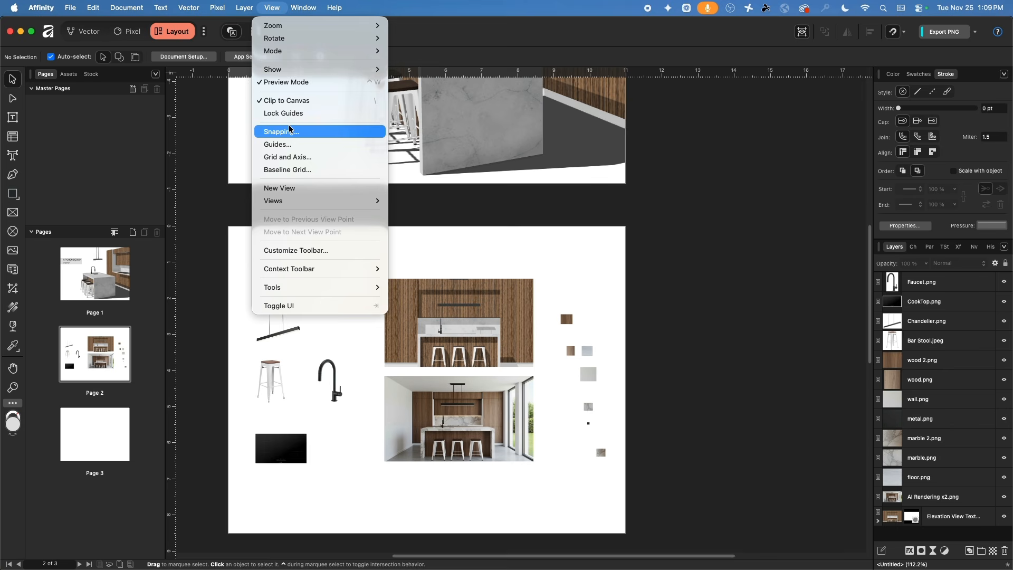
pyautogui.click(290, 87)
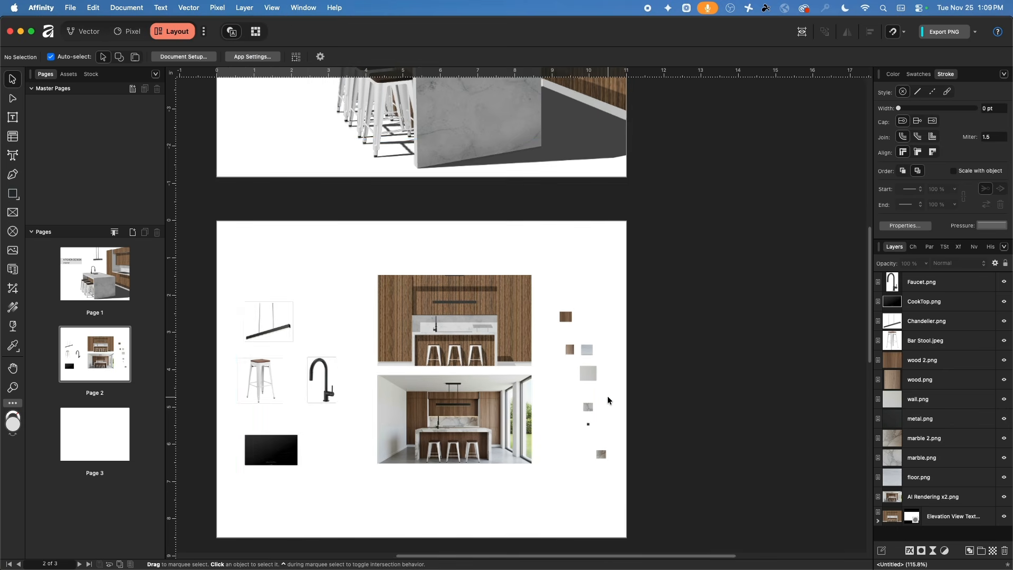
# - Stack the wall, floor and marble swatches at equal width in a column beside the AI rendering and delete the marble 2 swatch
pyautogui.scroll(2, 606, 395)
pyautogui.scroll(3, 588, 338)
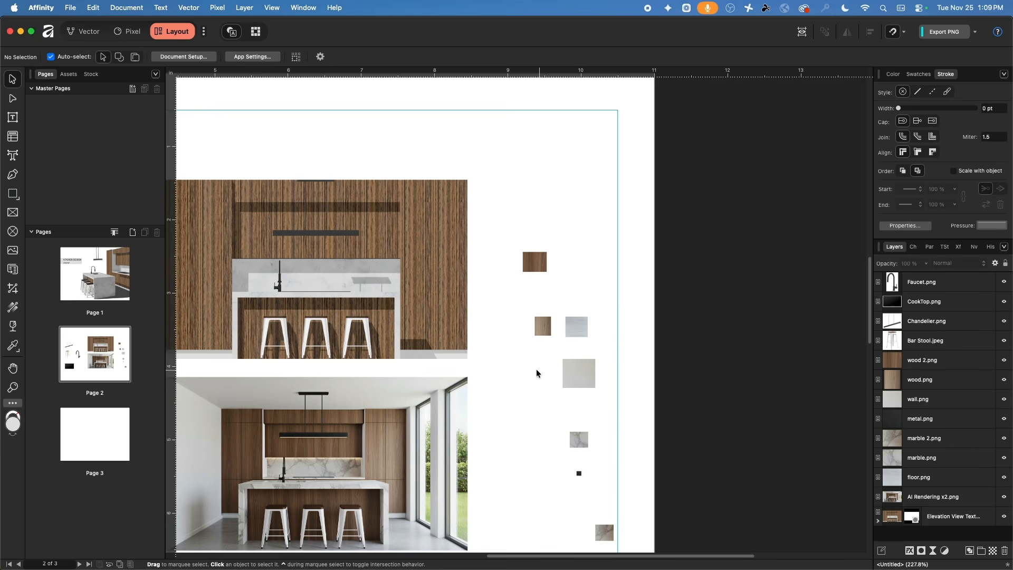
pyautogui.scroll(-3, 517, 300)
pyautogui.moveTo(533, 243); pyautogui.dragTo(472, 271)
pyautogui.moveTo(546, 199); pyautogui.dragTo(497, 322)
pyautogui.moveTo(540, 302); pyautogui.dragTo(496, 359)
pyautogui.moveTo(566, 397); pyautogui.dragTo(489, 389)
pyautogui.press('Delete')
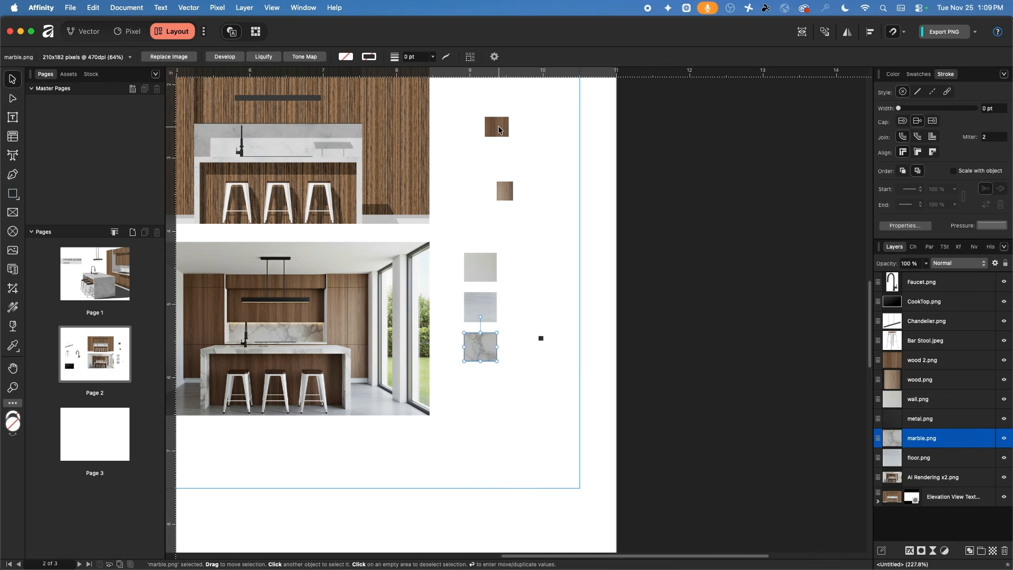
# - Place the wood 2 swatch at the bottom of the material column, enlarged to match, and delete the other wood swatch
pyautogui.moveTo(499, 130); pyautogui.dragTo(500, 400)
pyautogui.click(533, 344)
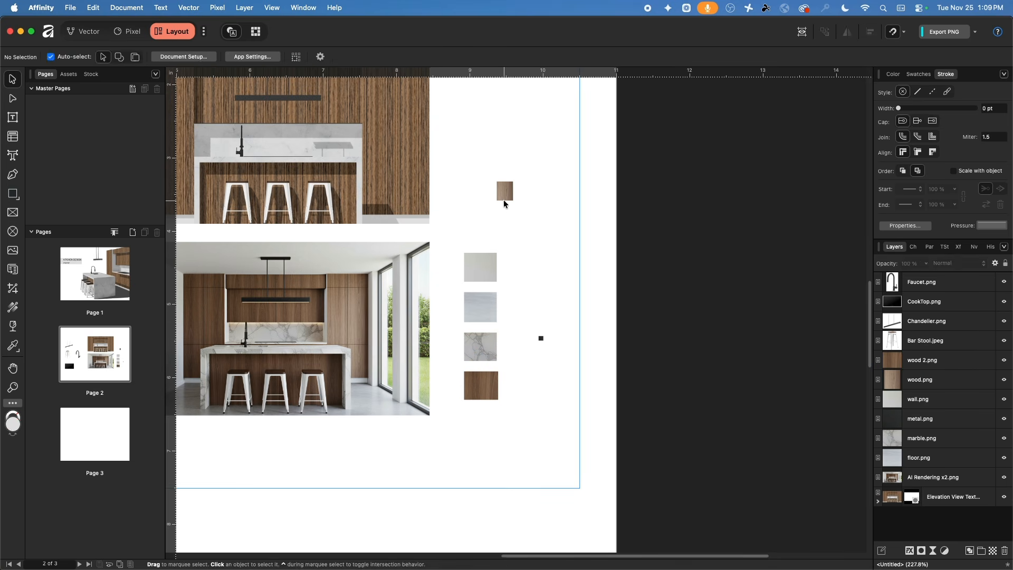
pyautogui.click(503, 202)
pyautogui.press('Delete')
# - Place the enlarged metal swatch atop the material column and move all five swatches beside the AI rendering, aligned with its top edge
pyautogui.moveTo(541, 338); pyautogui.dragTo(492, 222)
pyautogui.moveTo(499, 217); pyautogui.dragTo(497, 211)
pyautogui.click(522, 276)
pyautogui.moveTo(534, 452); pyautogui.dragTo(460, 262)
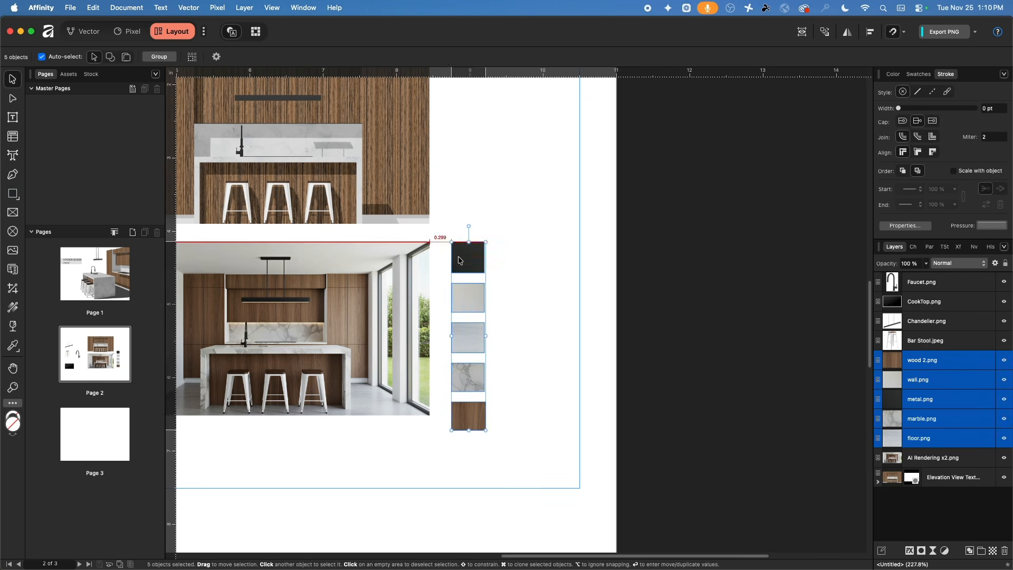
pyautogui.click(518, 395)
# - Scale the wood 2 swatch down slightly to match the width of the other swatches in the column
pyautogui.scroll(5, 468, 315)
pyautogui.scroll(-2, 468, 315)
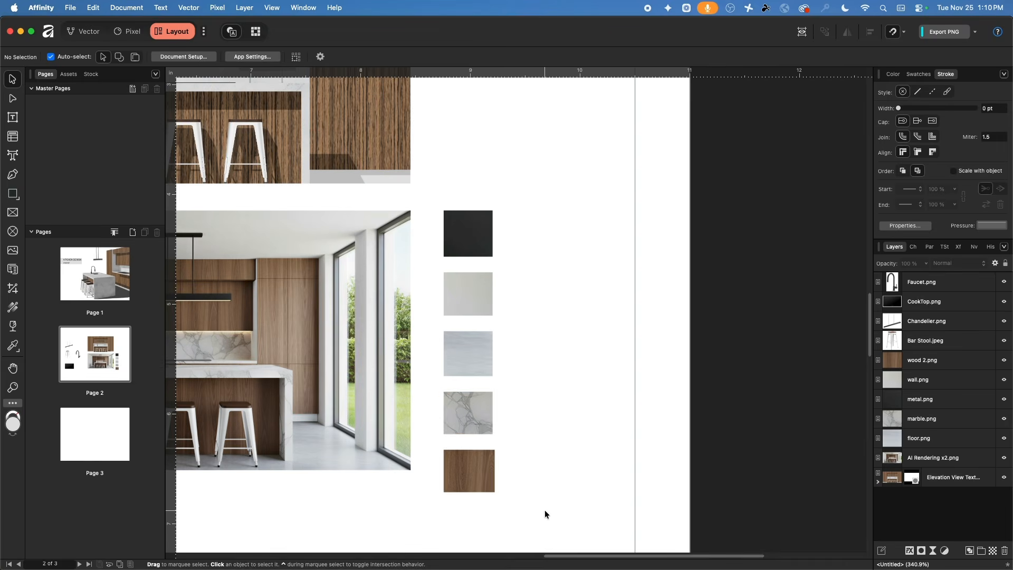
pyautogui.moveTo(545, 511); pyautogui.dragTo(450, 209)
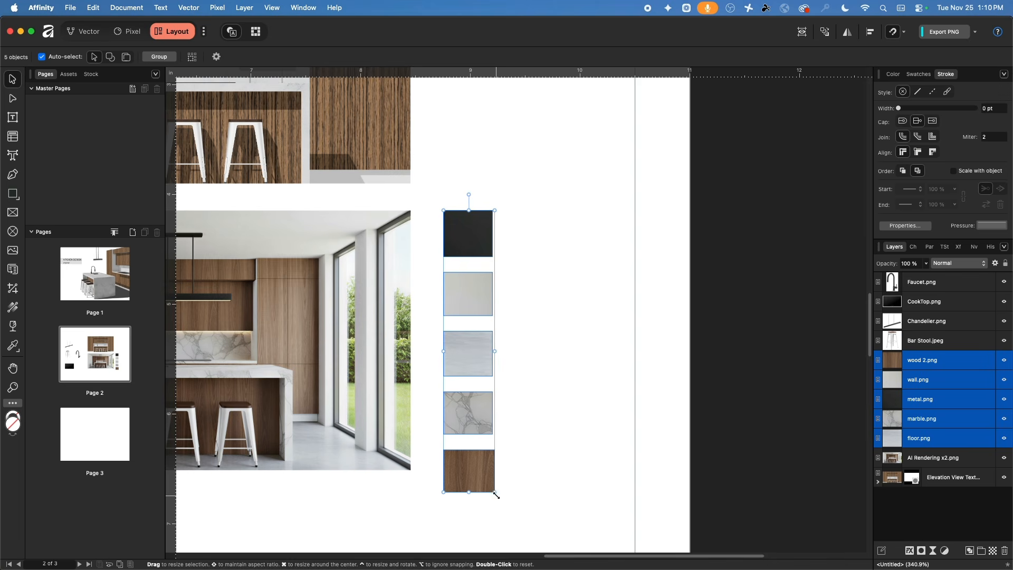
pyautogui.click(544, 247)
pyautogui.click(479, 468)
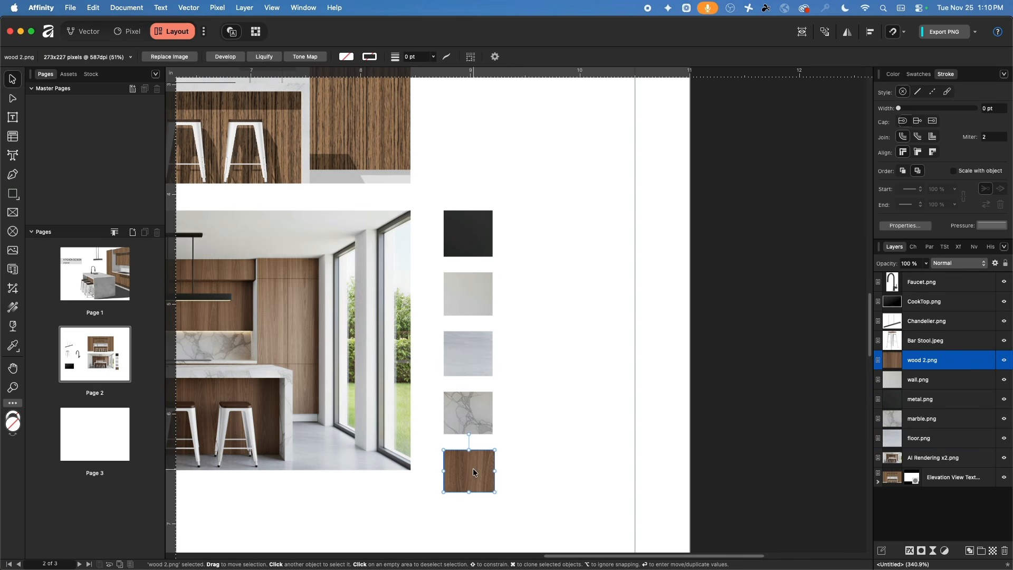
pyautogui.moveTo(493, 490); pyautogui.dragTo(491, 488)
pyautogui.click(543, 314)
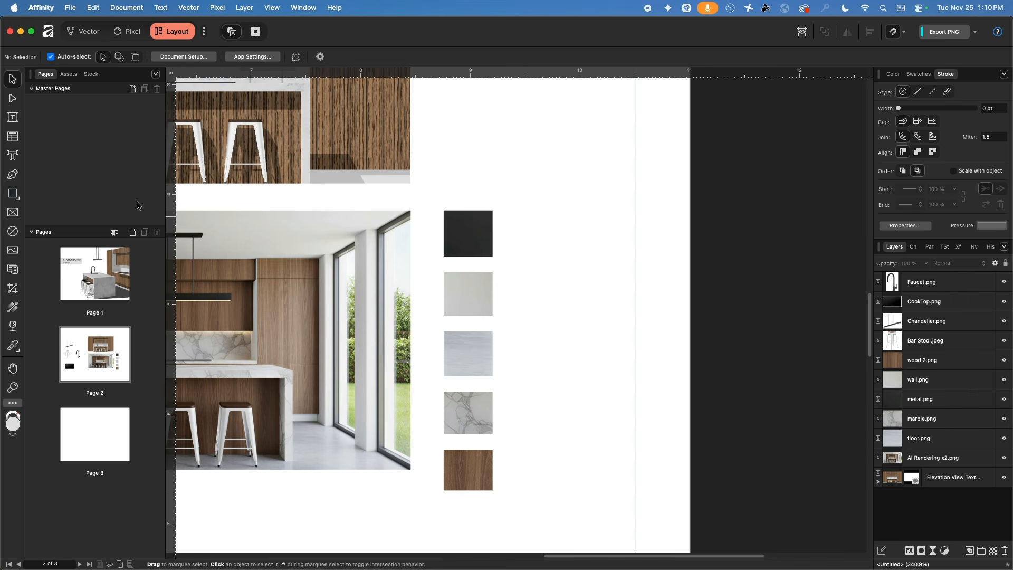
# - Draw a light grey circle about 0.35 in across beside the metal swatch and duplicate it beside the wall swatch
pyautogui.click(14, 201)
pyautogui.moveTo(16, 203); pyautogui.dragTo(52, 208)
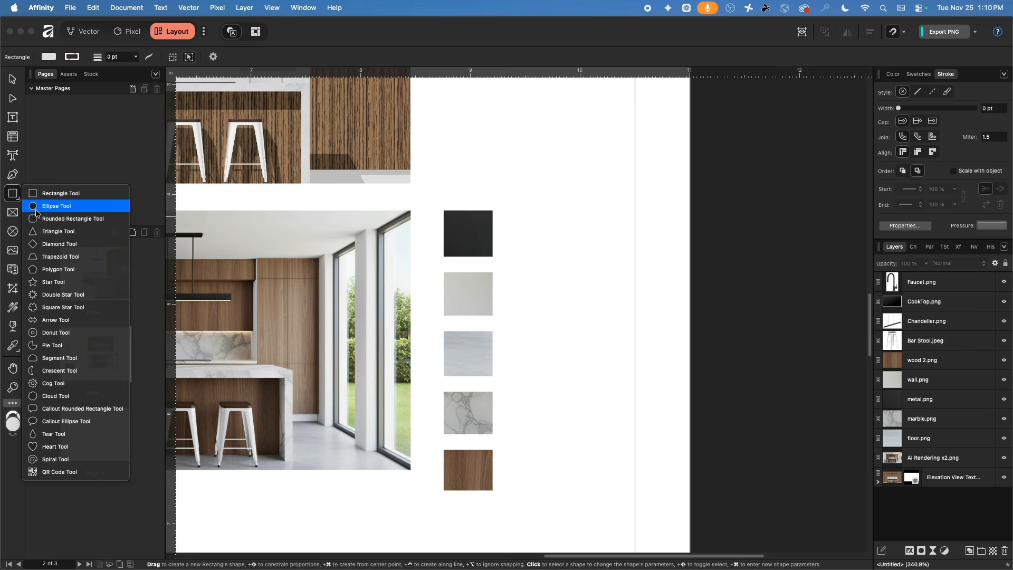
pyautogui.moveTo(524, 223); pyautogui.dragTo(530, 291)
pyautogui.click(13, 79)
pyautogui.press('super+j')
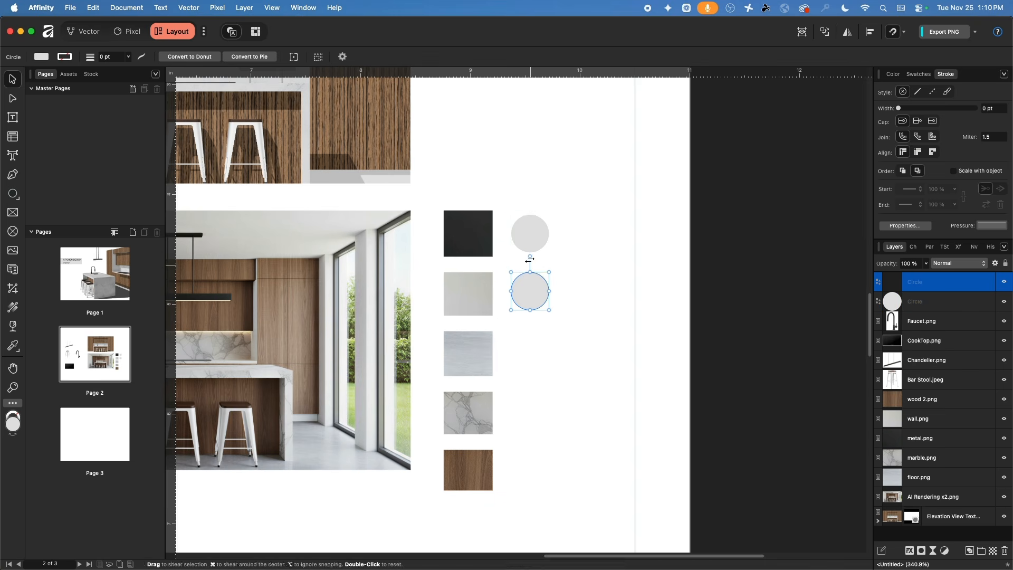
# - Duplicate the circles down the column so the floor, marble and wood swatches each have one beside them
pyautogui.keyDown('shift'); pyautogui.click(534, 247); pyautogui.keyUp('shift')
pyautogui.press('super+j')
pyautogui.moveTo(525, 238); pyautogui.dragTo(531, 355)
pyautogui.click(577, 445)
pyautogui.click(534, 416)
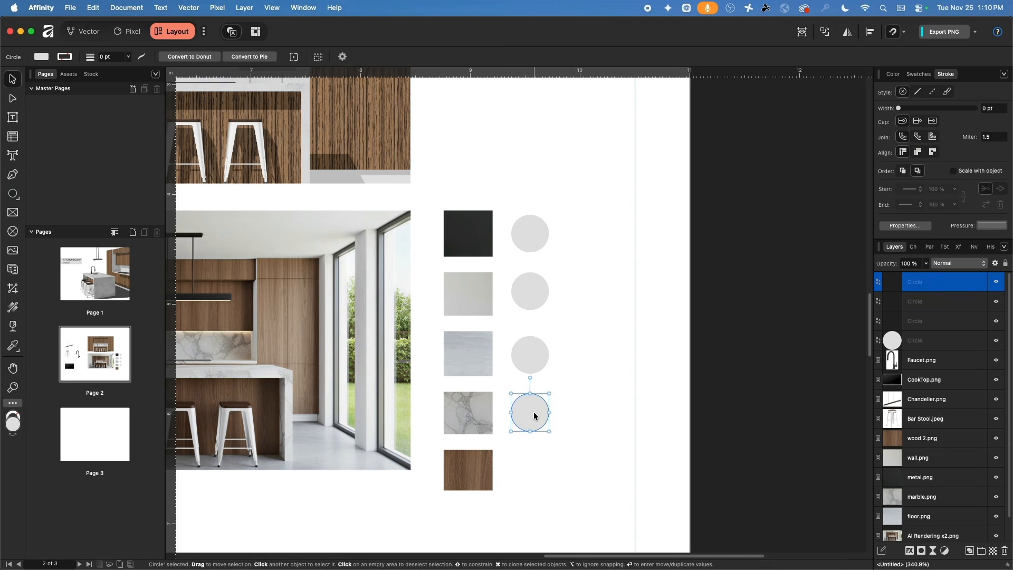
pyautogui.press('super+j')
pyautogui.moveTo(533, 416); pyautogui.dragTo(534, 475)
pyautogui.click(625, 324)
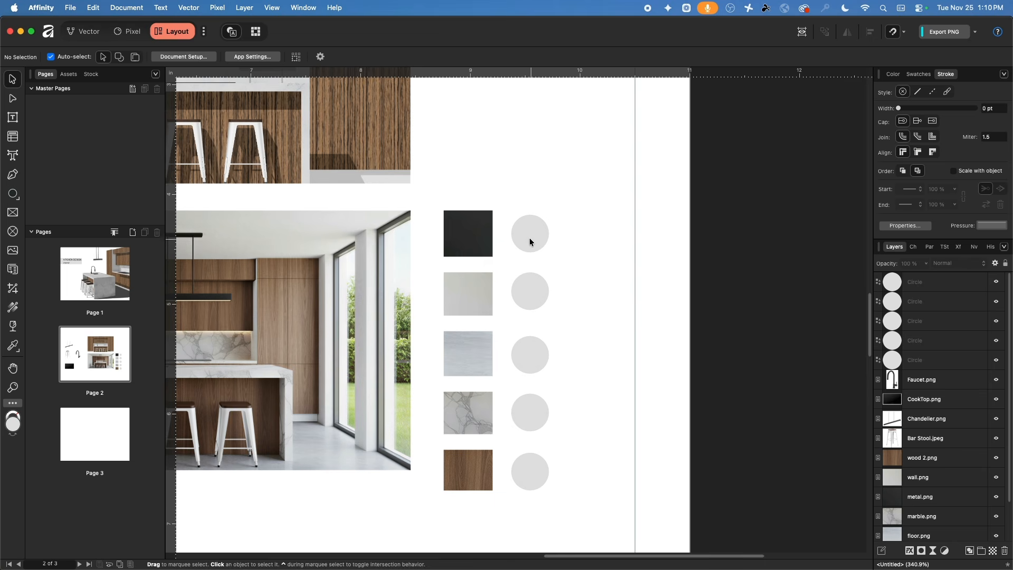
pyautogui.click(476, 232)
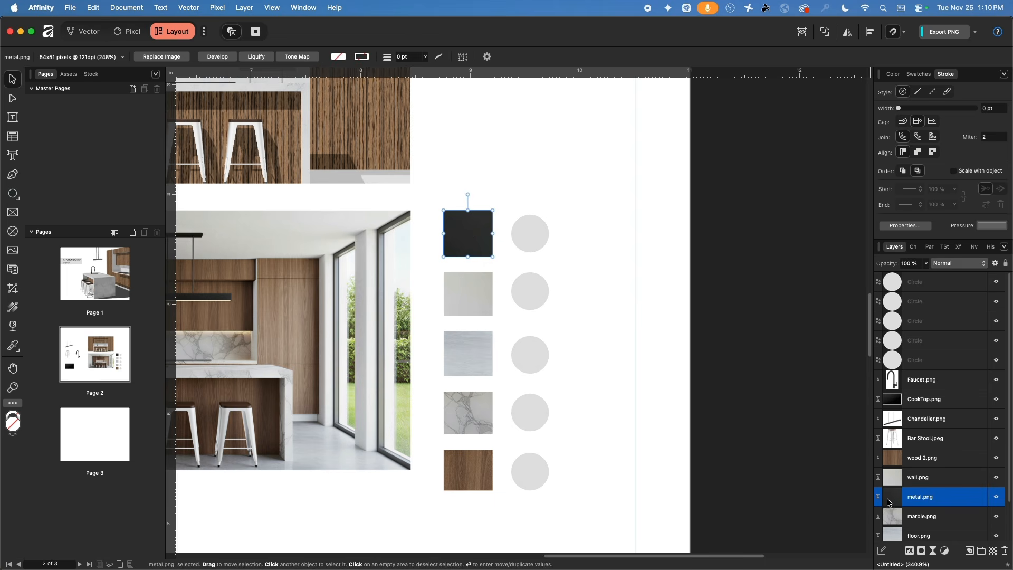
pyautogui.moveTo(889, 501); pyautogui.dragTo(930, 285)
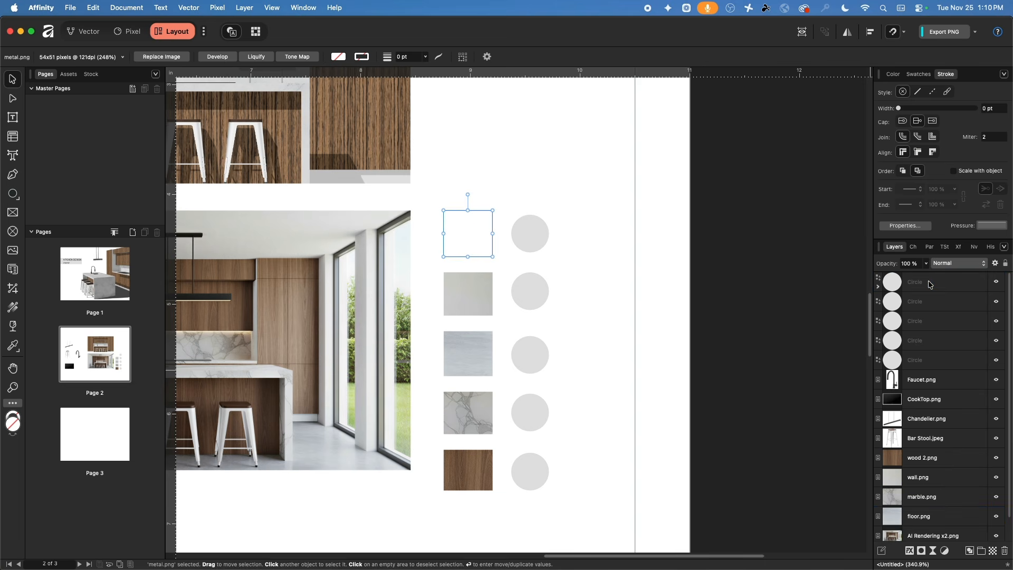
pyautogui.moveTo(460, 239); pyautogui.dragTo(529, 240)
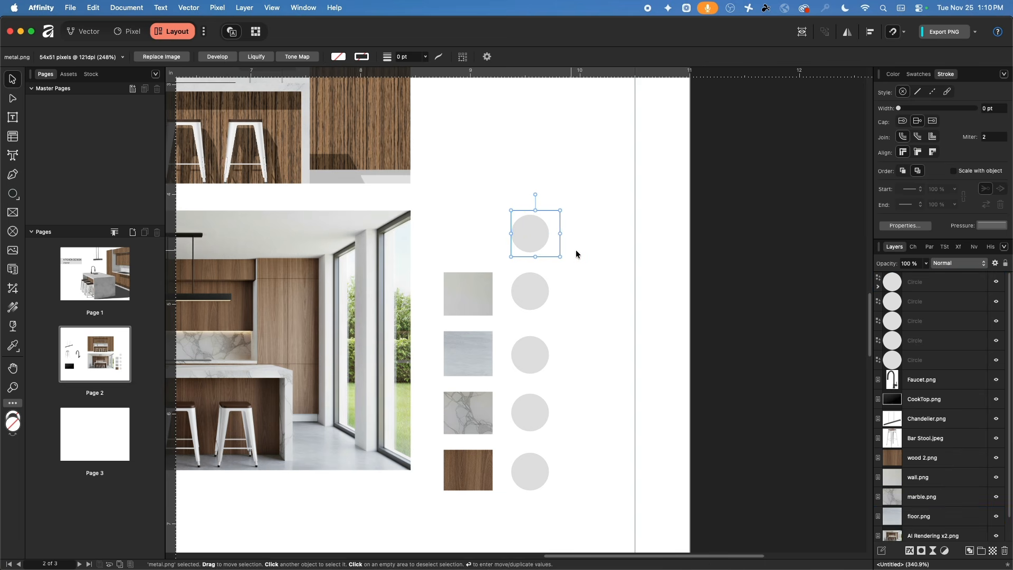
pyautogui.click(533, 231)
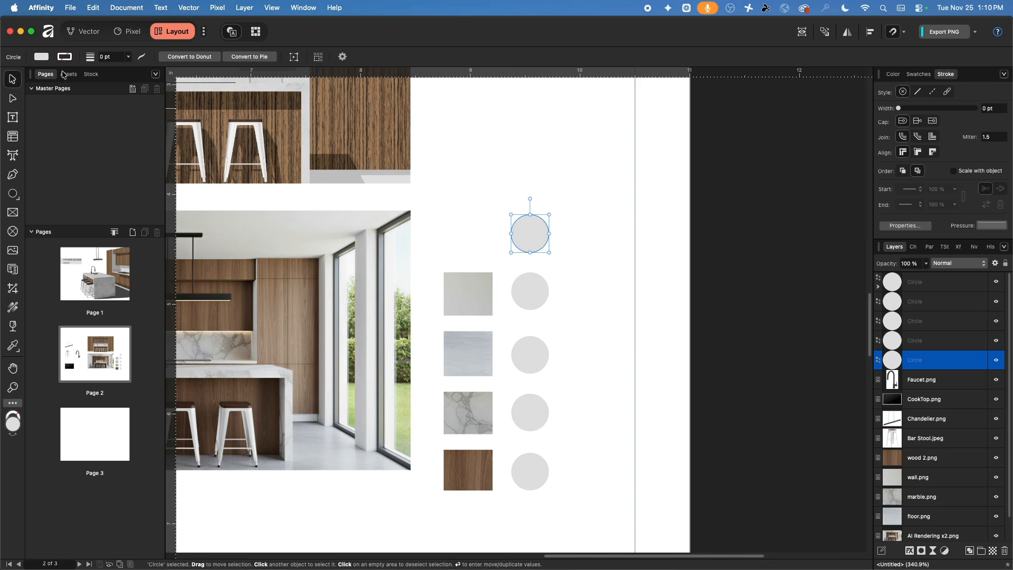
pyautogui.click(41, 57)
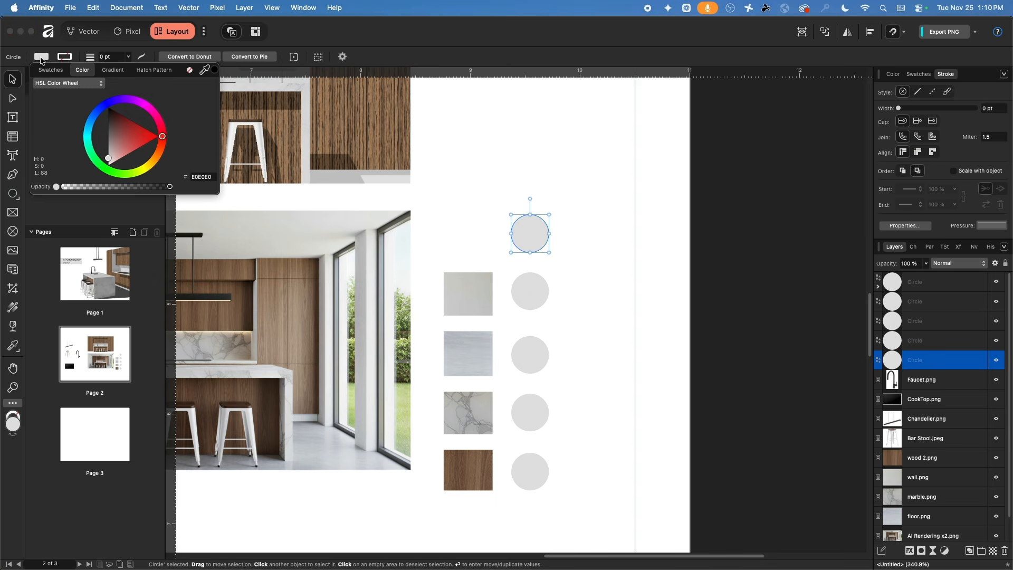
pyautogui.click(190, 71)
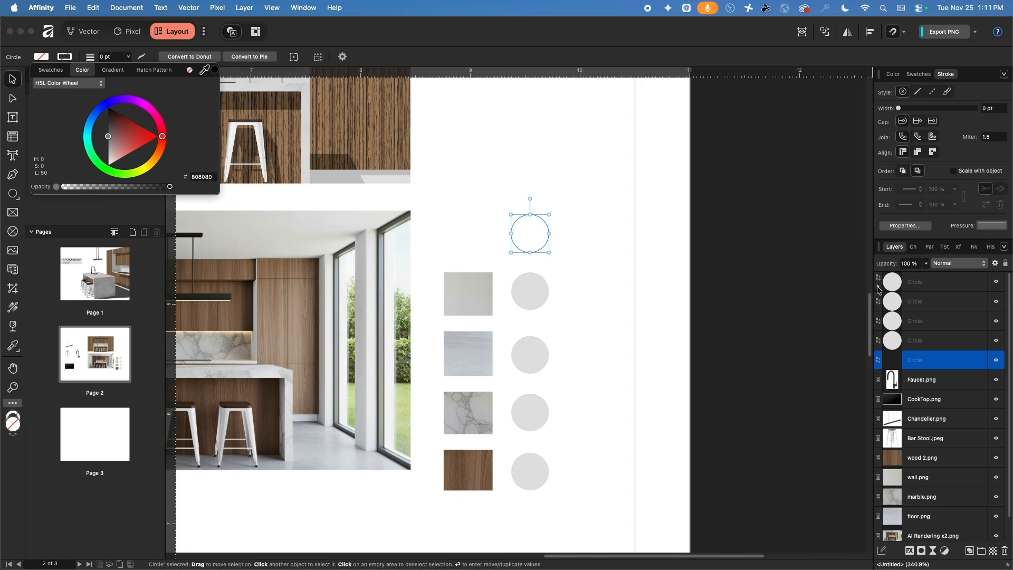
pyautogui.press('alt')
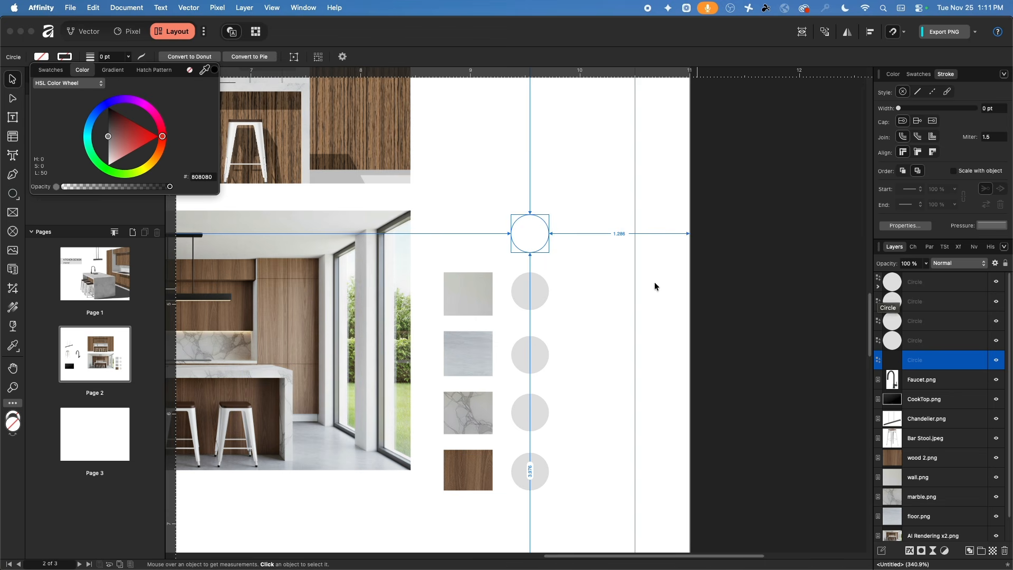
pyautogui.click(615, 280)
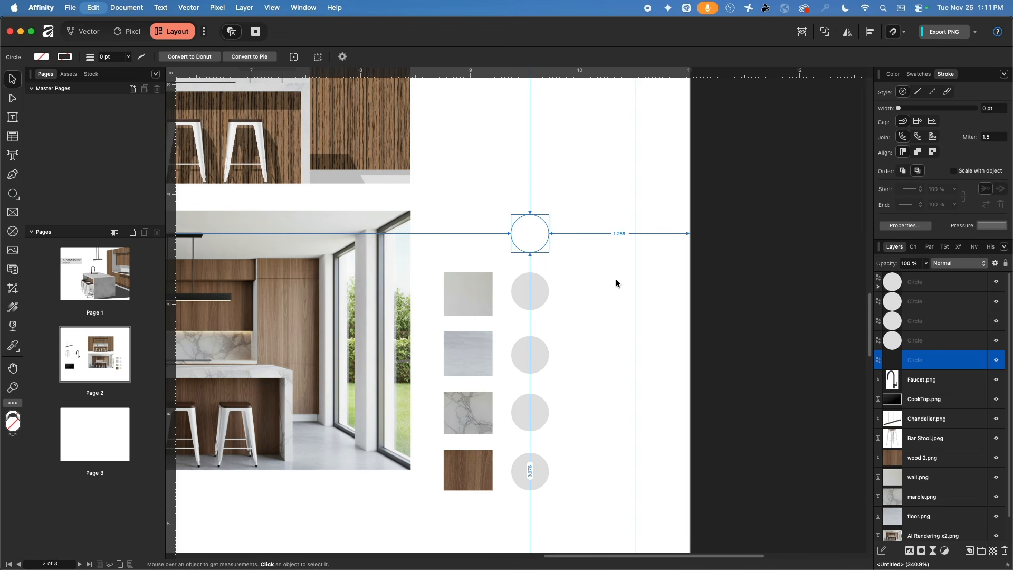
pyautogui.press('super+z')
pyautogui.press('super+z')
pyautogui.press('super+z')
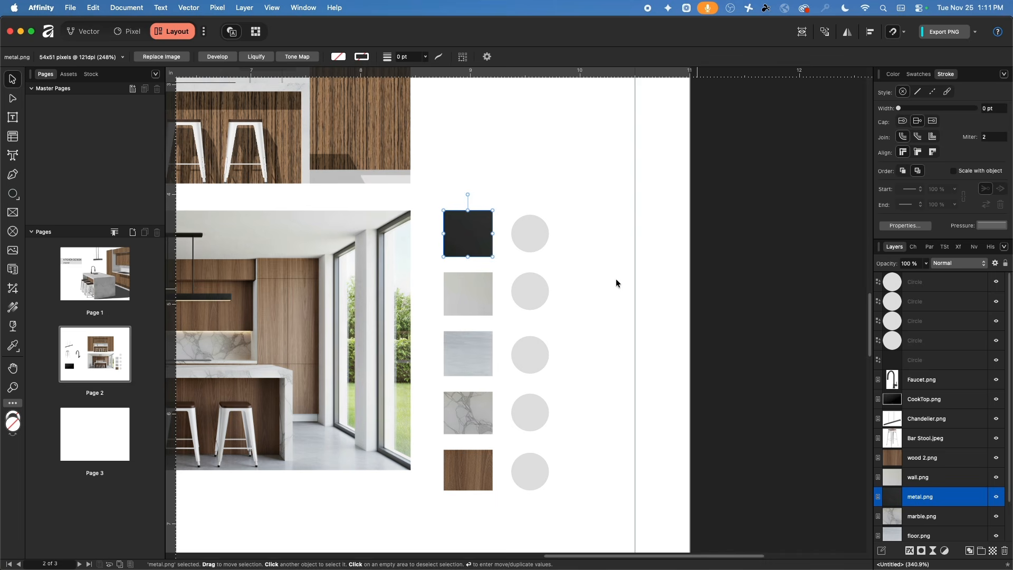
# - Select all five material swatches and move the column across so each one sits behind its grey circle
pyautogui.click(606, 290)
pyautogui.moveTo(467, 510); pyautogui.dragTo(463, 158)
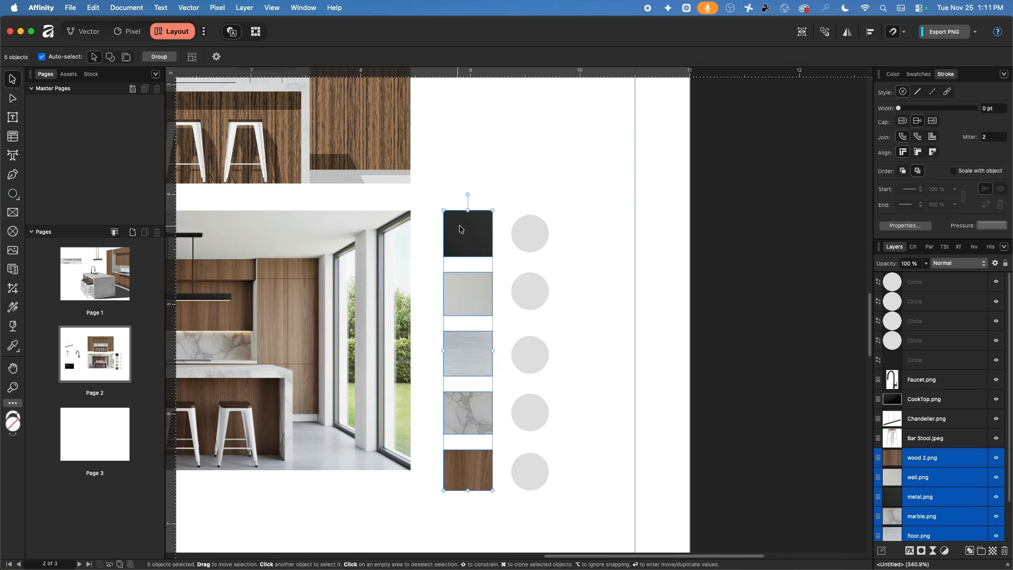
pyautogui.moveTo(461, 229); pyautogui.dragTo(520, 230)
pyautogui.click(623, 250)
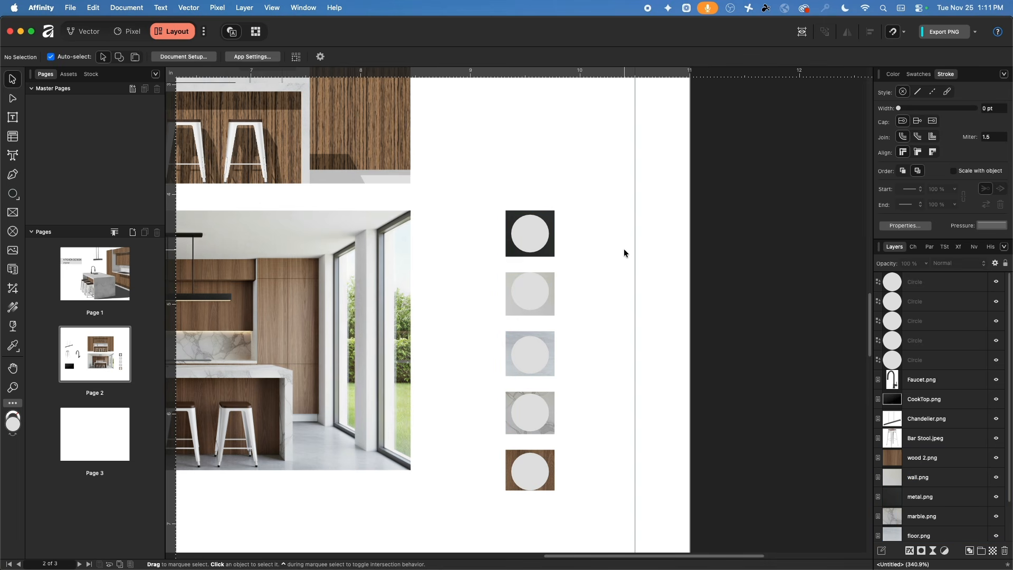
# - Clip the metal and wall swatch images inside the circles directly over them by nesting each image in its Circle layer
pyautogui.click(517, 231)
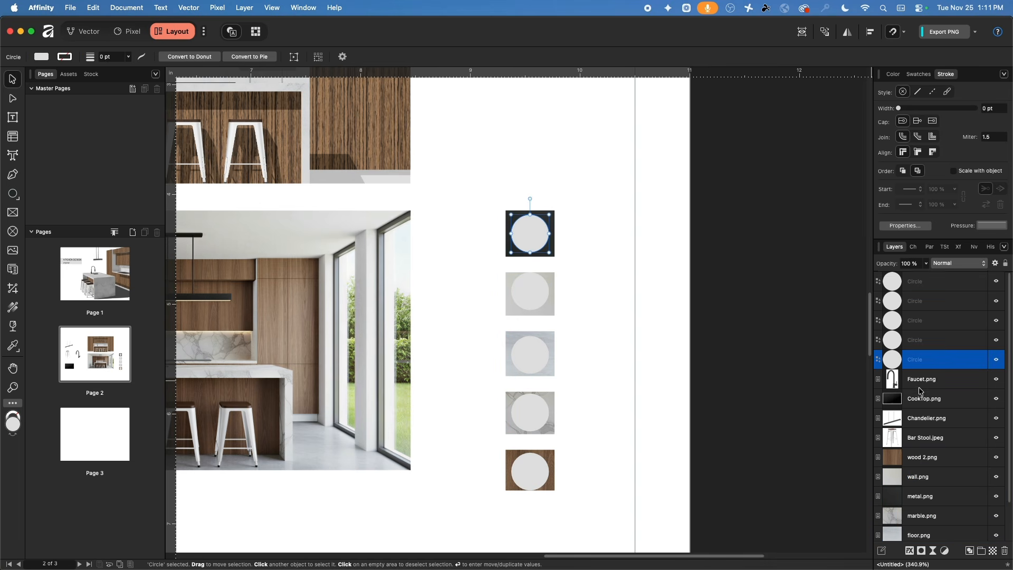
pyautogui.scroll(-2, 920, 390)
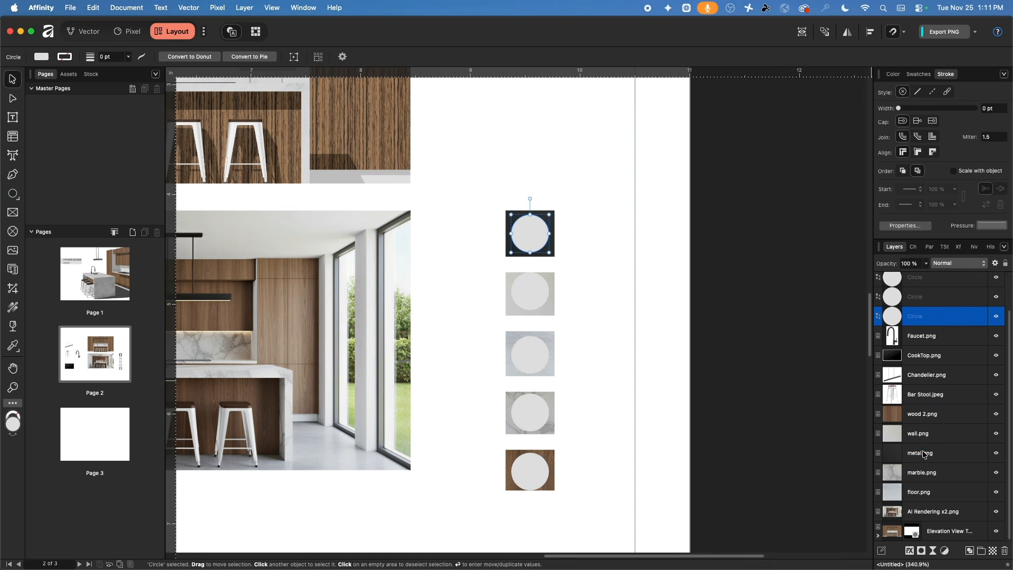
pyautogui.moveTo(924, 455); pyautogui.dragTo(951, 321)
pyautogui.click(530, 291)
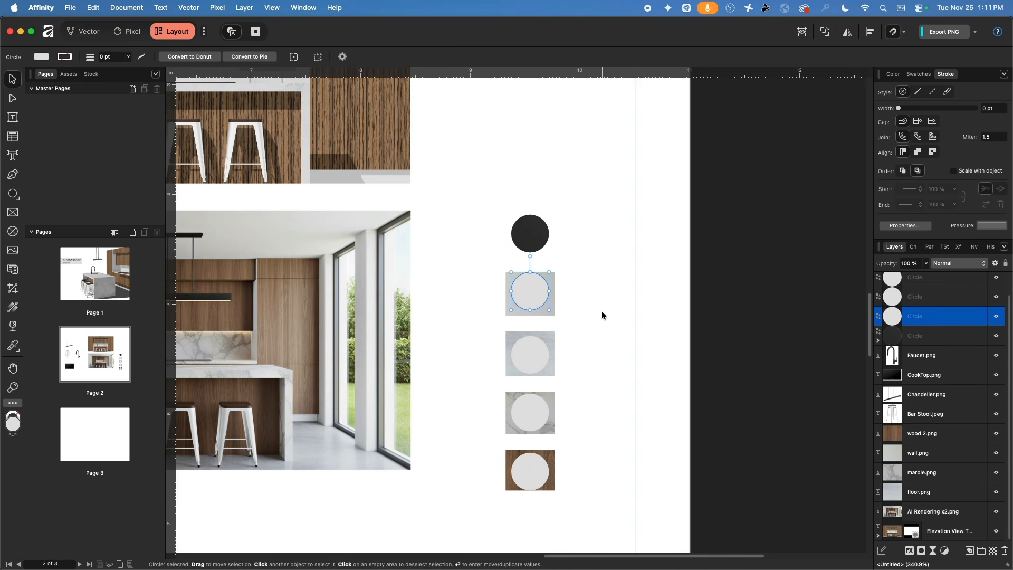
pyautogui.click(494, 317)
pyautogui.click(507, 315)
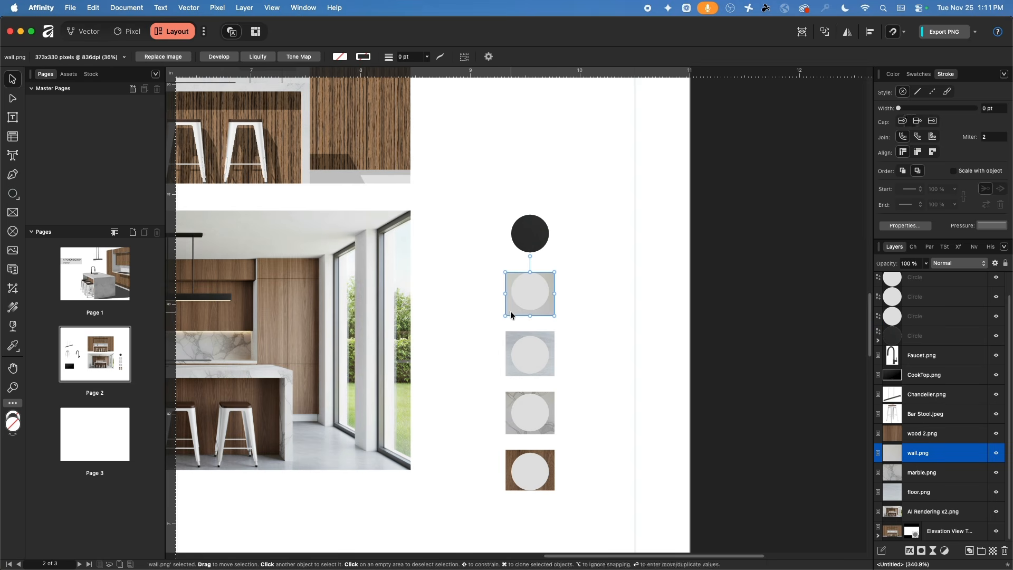
pyautogui.moveTo(886, 453); pyautogui.dragTo(913, 316)
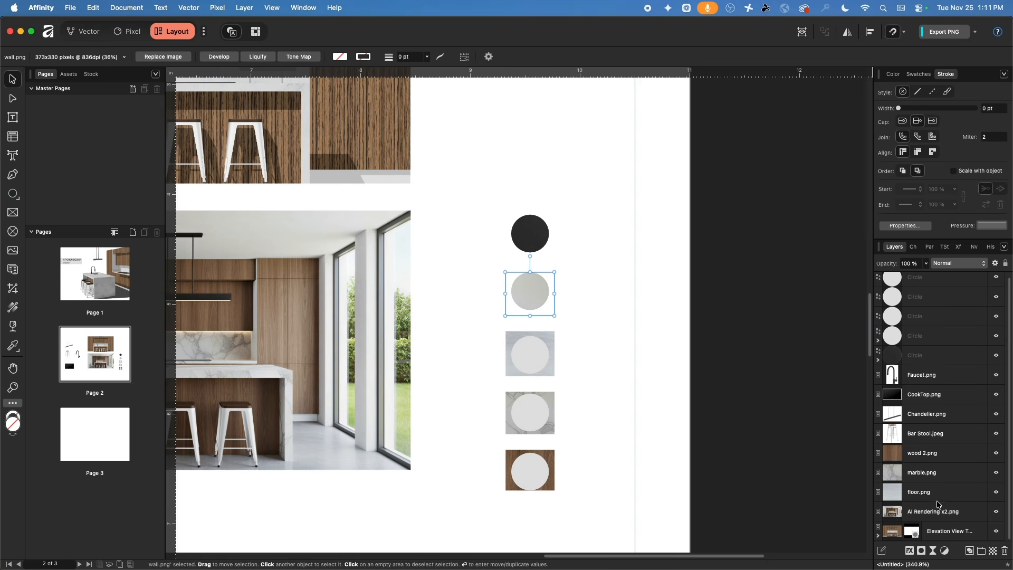
# - Clip the floor, marble and wood 2 swatch images inside their matching circles by nesting each in its Circle layer
pyautogui.click(921, 493)
pyautogui.moveTo(920, 493); pyautogui.dragTo(918, 320)
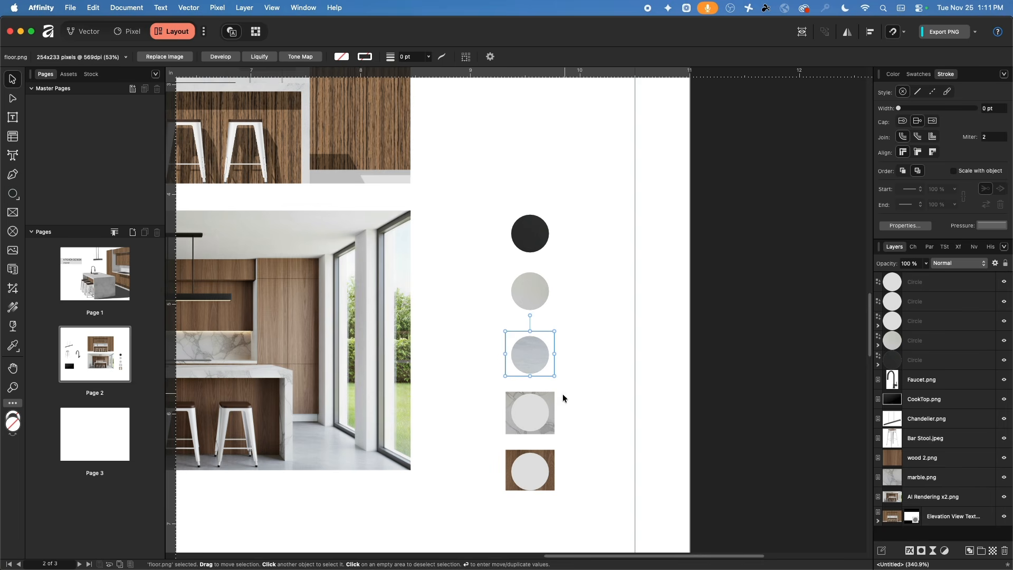
pyautogui.click(916, 481)
pyautogui.moveTo(916, 482); pyautogui.dragTo(919, 302)
pyautogui.click(923, 464)
pyautogui.moveTo(923, 464); pyautogui.dragTo(915, 285)
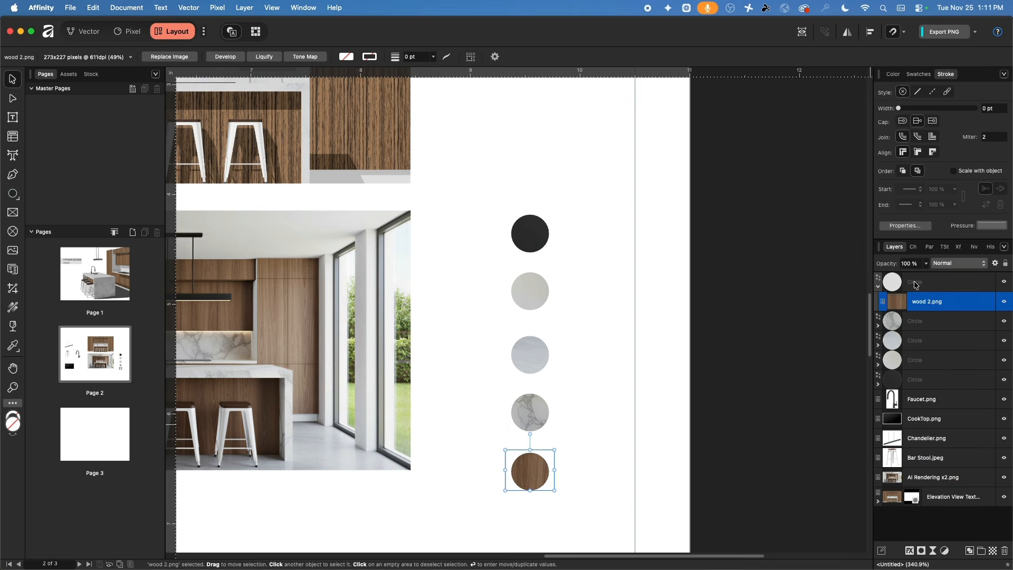
pyautogui.click(663, 341)
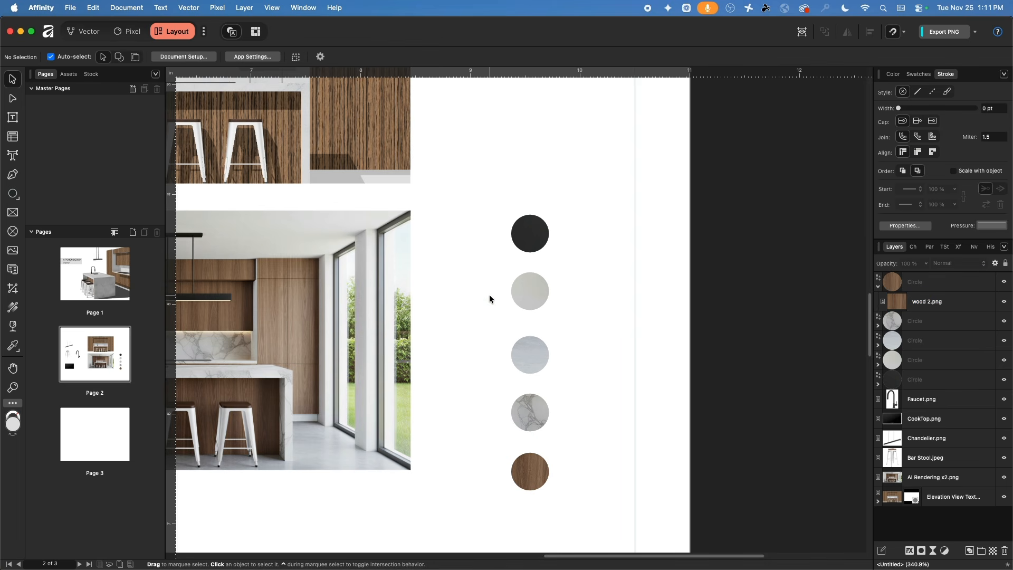
pyautogui.moveTo(931, 301)
pyautogui.mouseDown()
pyautogui.moveTo(925, 268)
pyautogui.moveTo(921, 298)
pyautogui.moveTo(931, 305)
pyautogui.mouseUp()
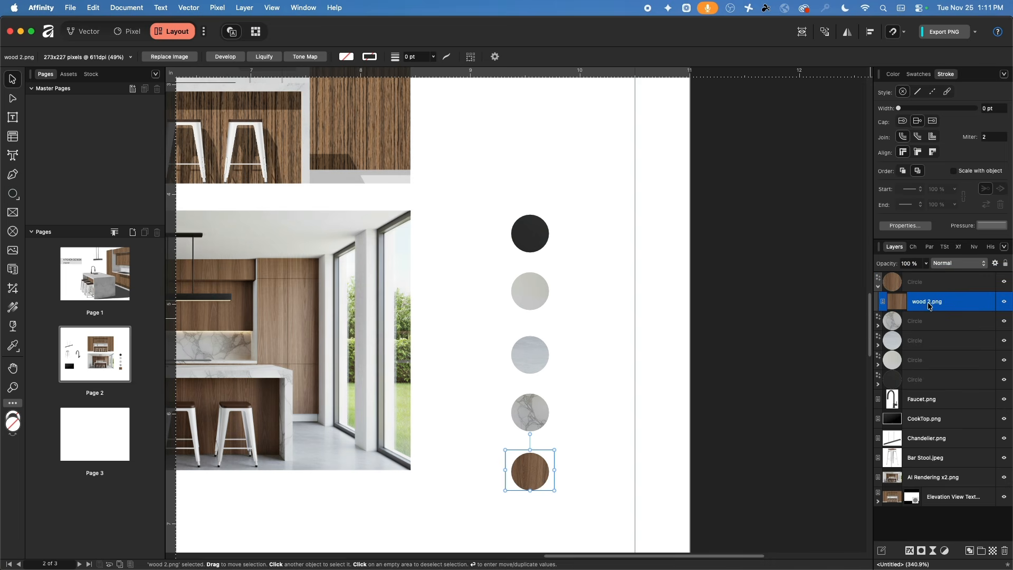
pyautogui.click(628, 405)
# - Move the five material circles toward the AI rendering, with metal at its top edge and wood at its bottom edge
pyautogui.moveTo(530, 236); pyautogui.dragTo(455, 233)
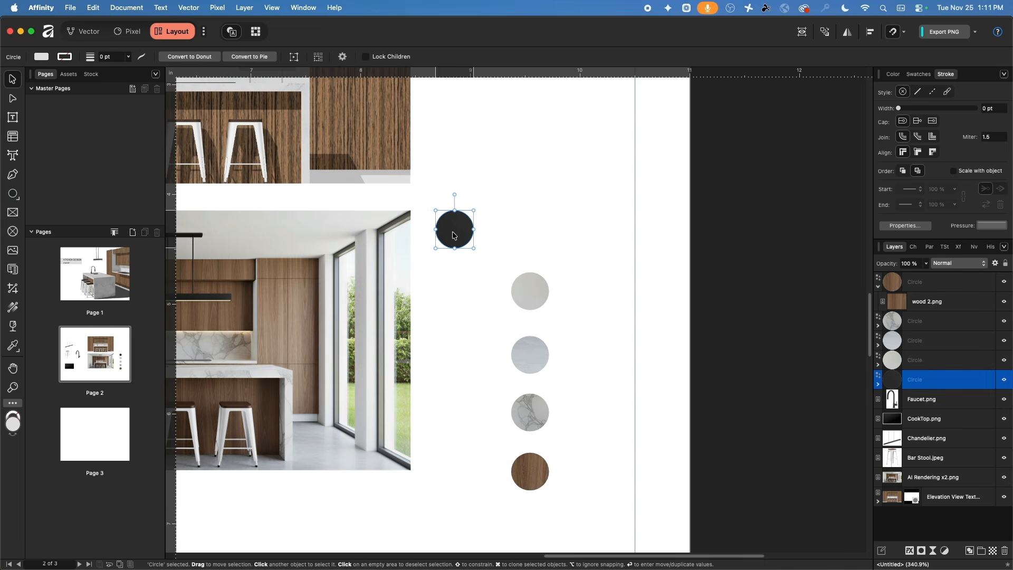
pyautogui.moveTo(528, 474); pyautogui.dragTo(454, 452)
pyautogui.moveTo(606, 441); pyautogui.dragTo(477, 283)
# - Left-align all five material circles with even vertical spacing and move the column farther right of the AI rendering
pyautogui.moveTo(587, 457); pyautogui.dragTo(437, 214)
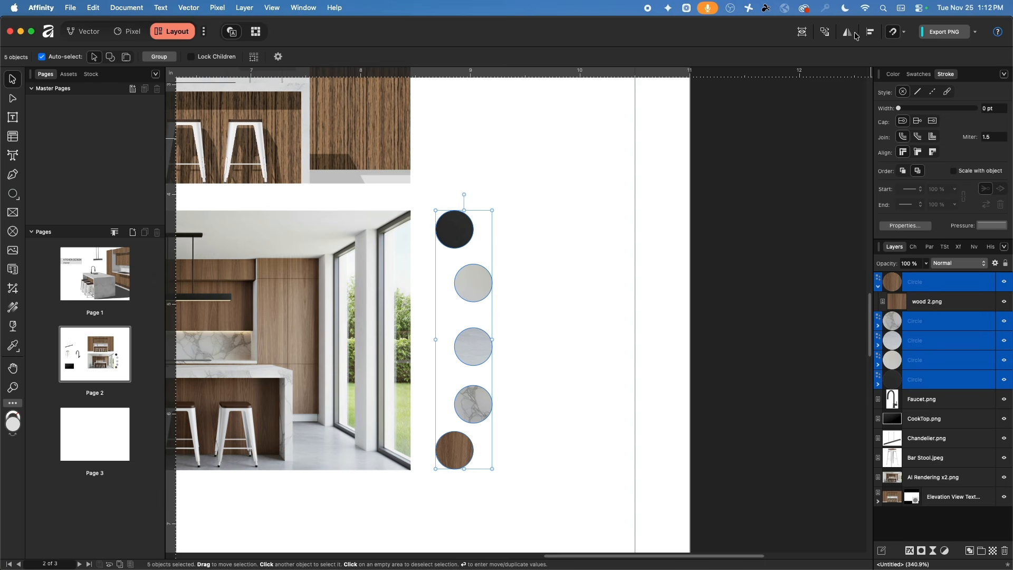
pyautogui.click(870, 33)
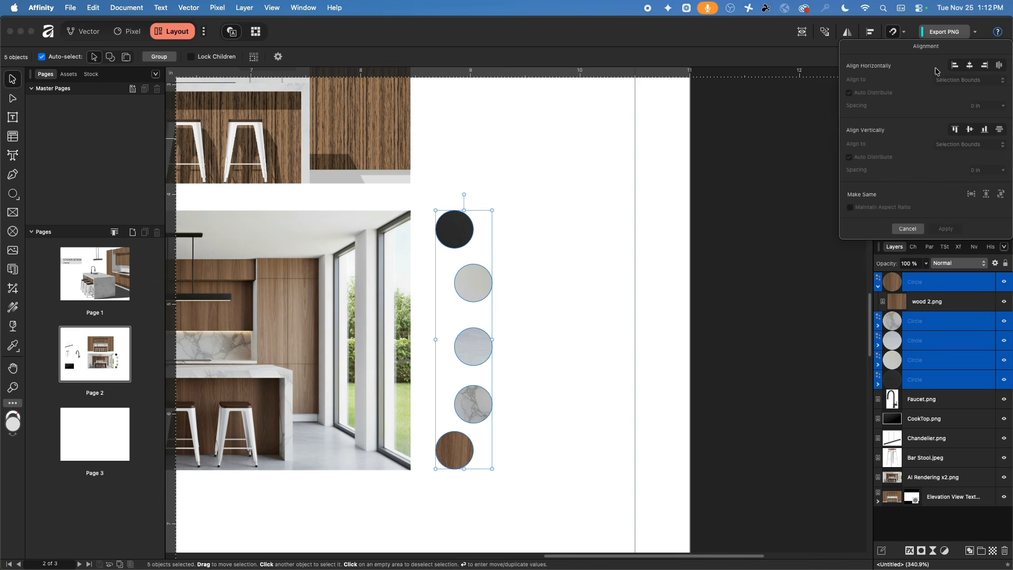
pyautogui.click(956, 66)
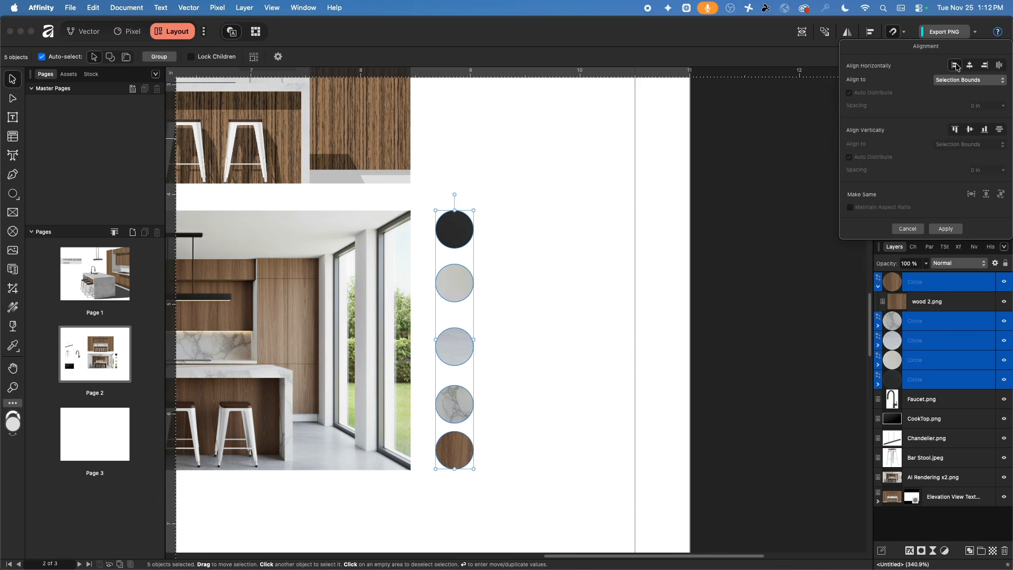
pyautogui.click(998, 130)
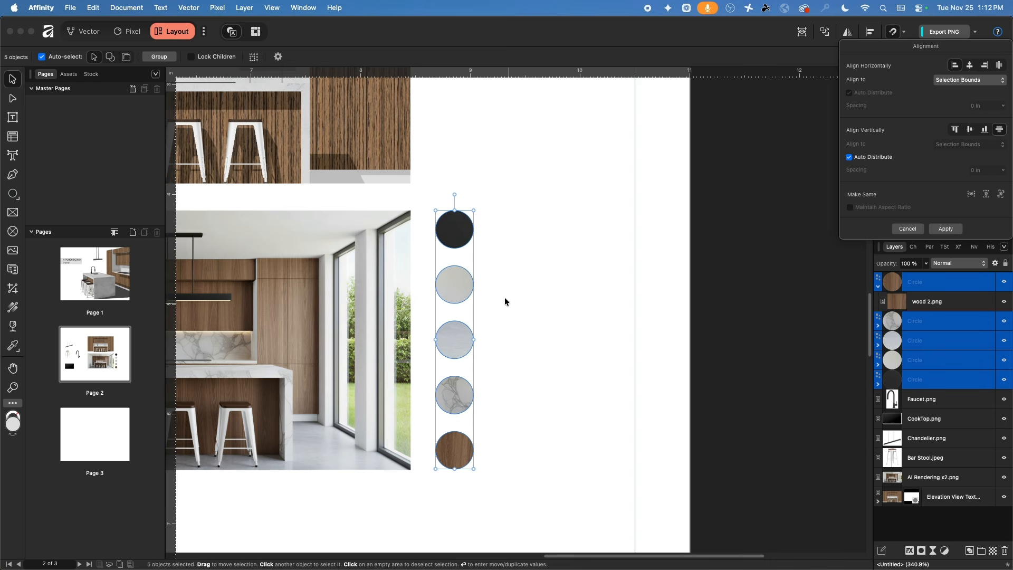
pyautogui.moveTo(449, 230); pyautogui.dragTo(550, 229)
pyautogui.click(483, 319)
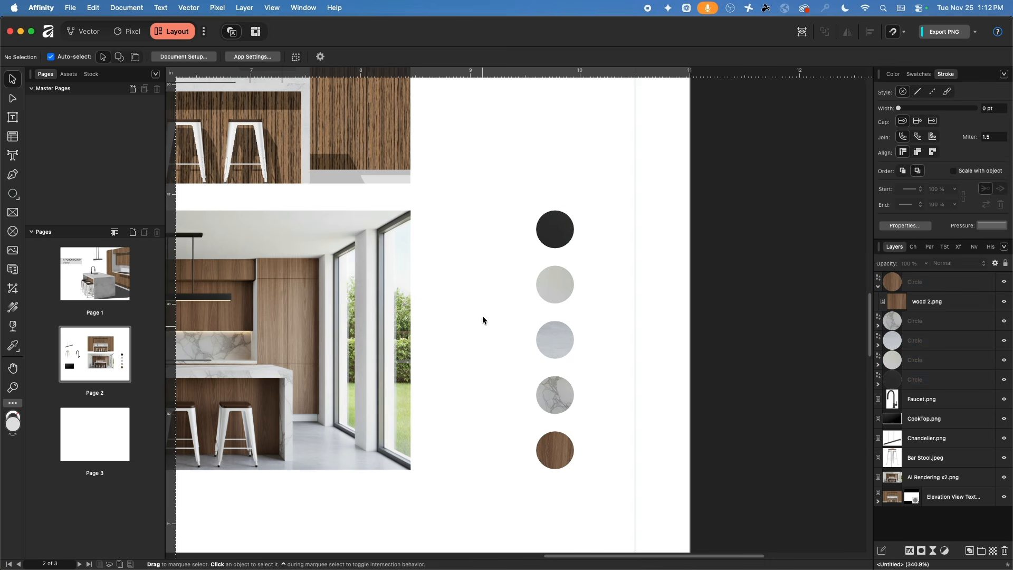
# - Add a horizontal guide along the AI rendering's bottom edge and snap the wood circle's lower edge to it
pyautogui.moveTo(422, 80); pyautogui.dragTo(452, 173)
pyautogui.moveTo(445, 74); pyautogui.dragTo(430, 470)
pyautogui.click(539, 457)
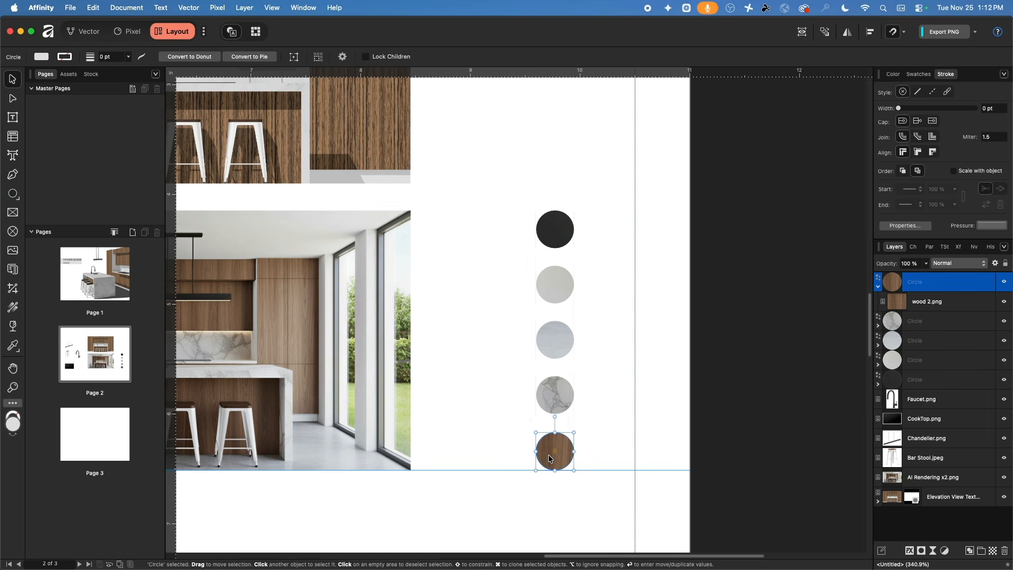
# - Distribute the five material circles evenly in the vertical direction between the metal and wood circles
pyautogui.moveTo(494, 172); pyautogui.dragTo(638, 411)
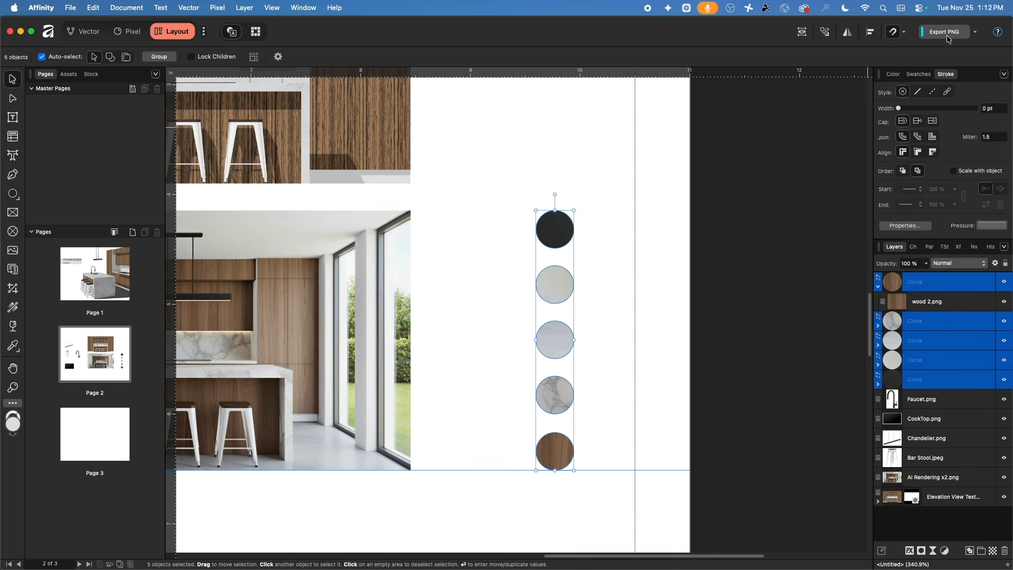
pyautogui.click(903, 34)
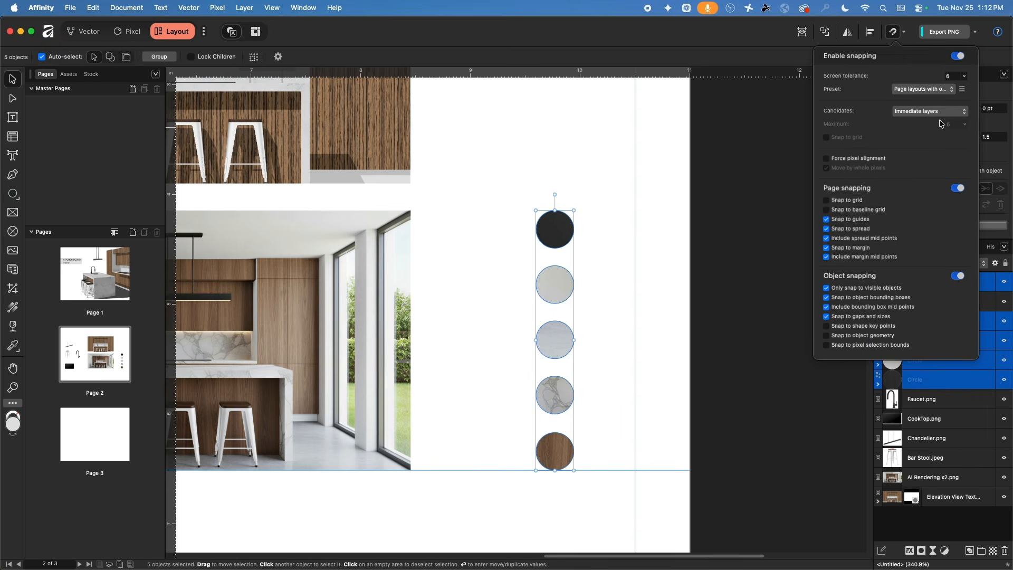
pyautogui.click(873, 33)
pyautogui.click(1000, 131)
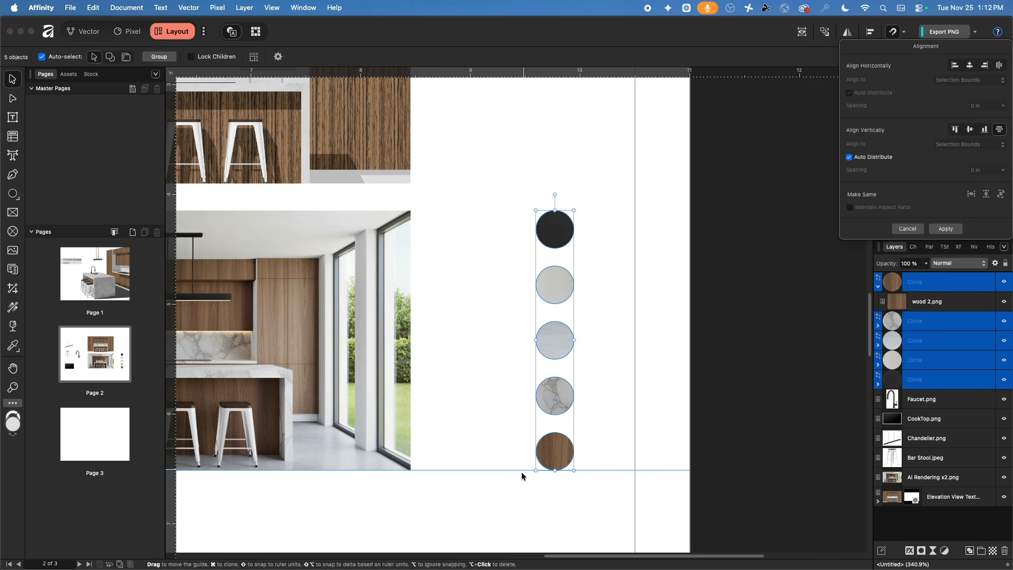
# - Clear the horizontal guide along the AI rendering's bottom edge
pyautogui.click(522, 469)
pyautogui.rightClick(497, 469)
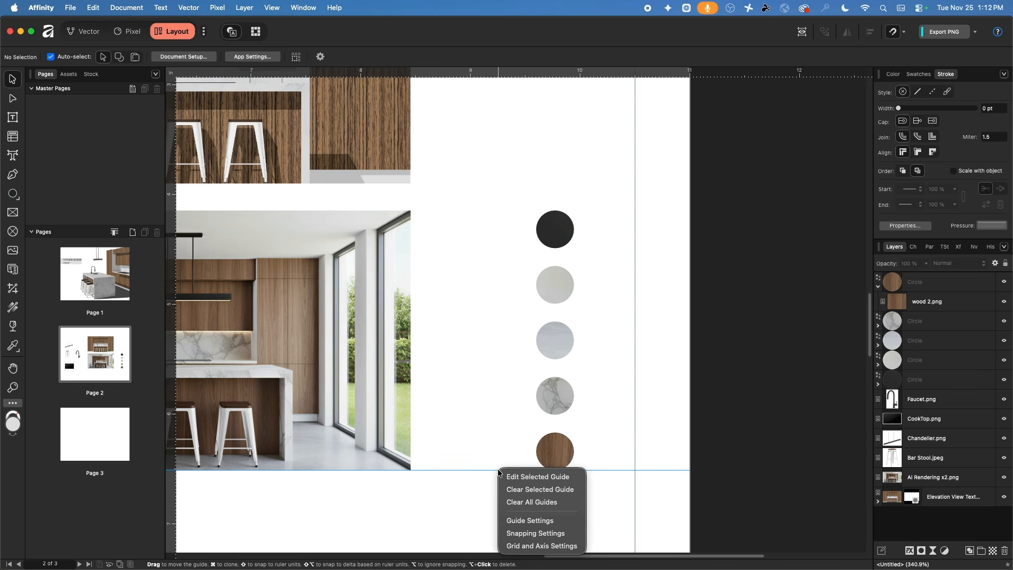
pyautogui.click(517, 489)
# - Move the chandelier up level with the elevation view's top edge and the faucet up and left, just above the bar stool's right side
pyautogui.press('super+0')
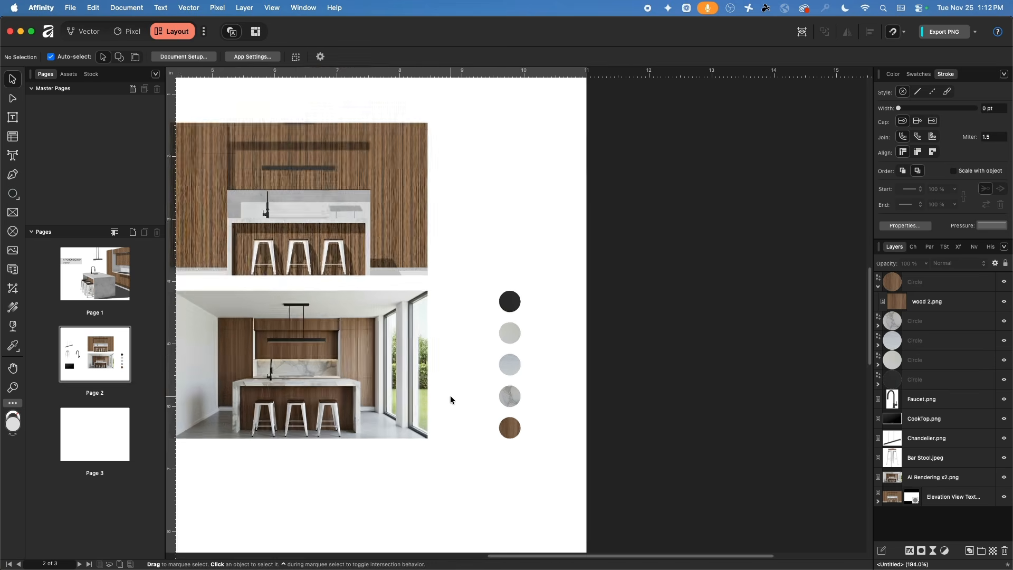
pyautogui.moveTo(631, 460); pyautogui.dragTo(403, 333)
pyautogui.click(267, 413)
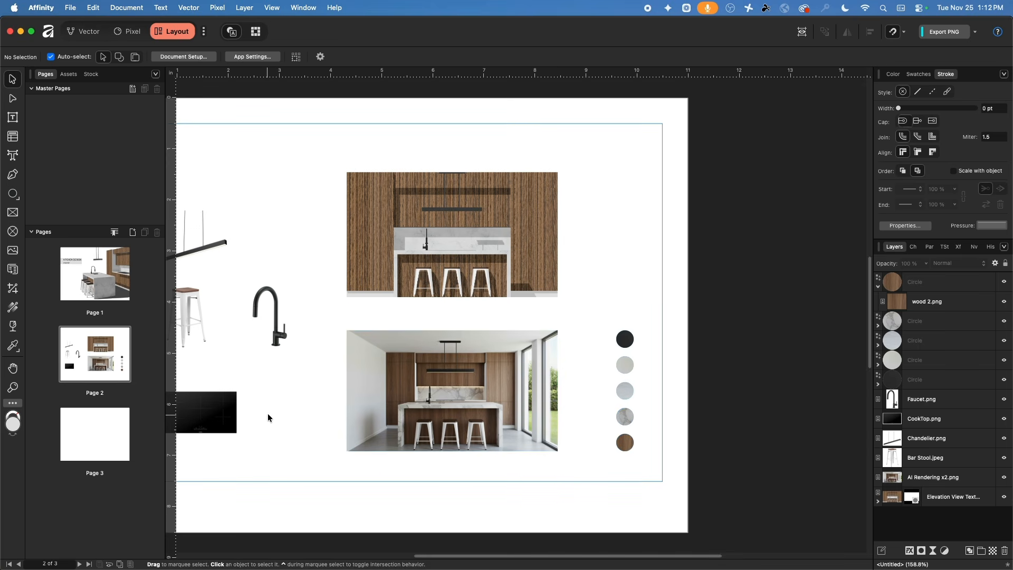
pyautogui.hscroll(-5, 346, 426)
pyautogui.hscroll(-2, 406, 414)
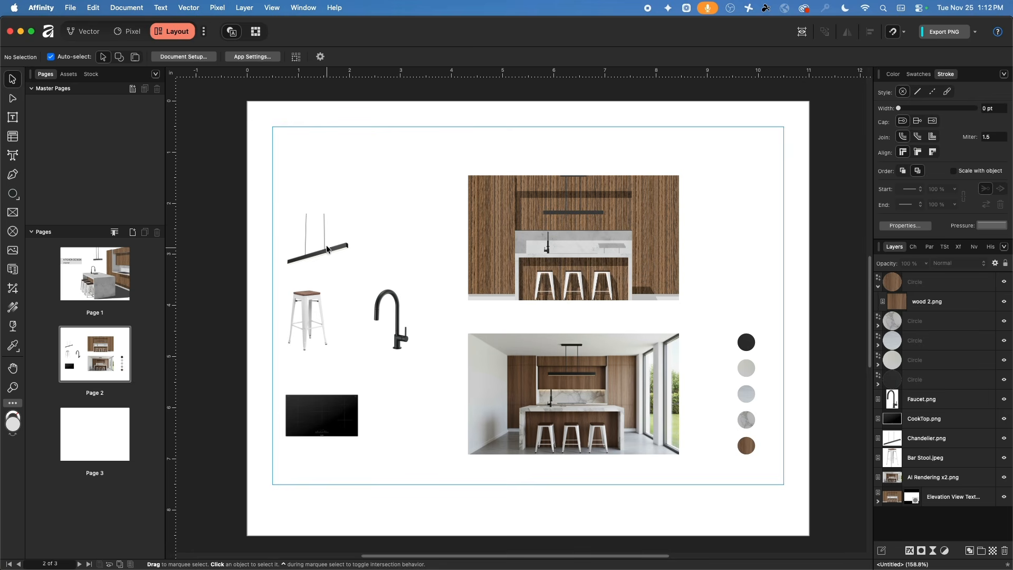
pyautogui.moveTo(327, 249); pyautogui.dragTo(330, 203)
pyautogui.click(391, 345)
pyautogui.moveTo(391, 345); pyautogui.dragTo(366, 308)
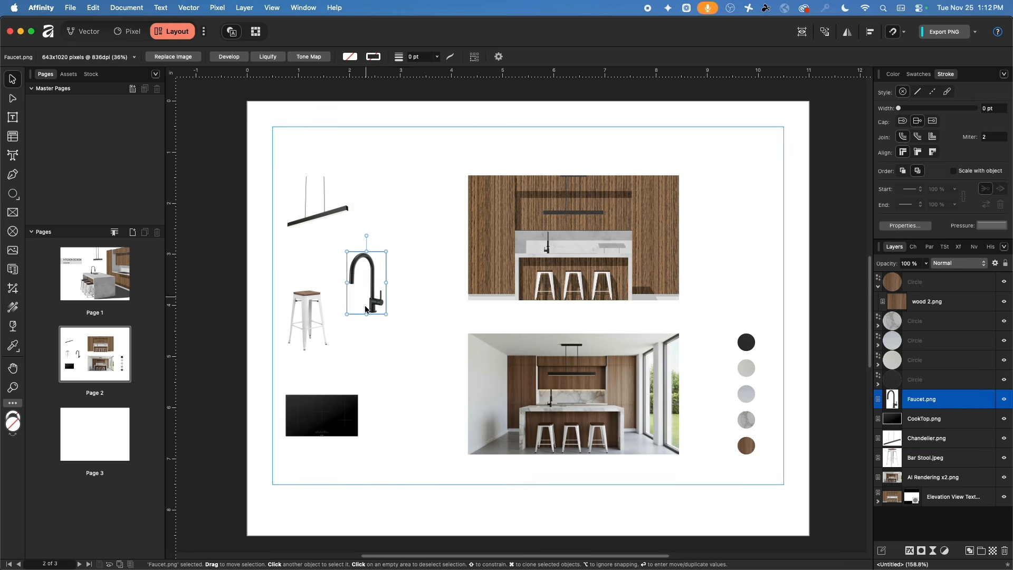
# - Scale the chandelier, faucet, bar stool and cooktop images together down to about 1.1 by 2.7 in, keeping their upper-left corner fixed
pyautogui.moveTo(393, 462); pyautogui.dragTo(278, 177)
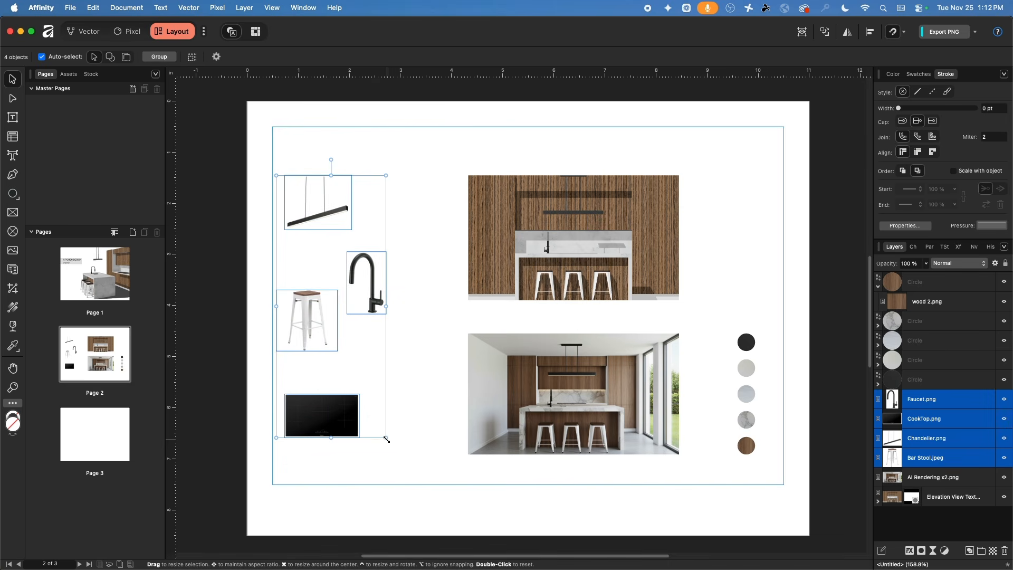
pyautogui.moveTo(387, 438); pyautogui.dragTo(329, 319)
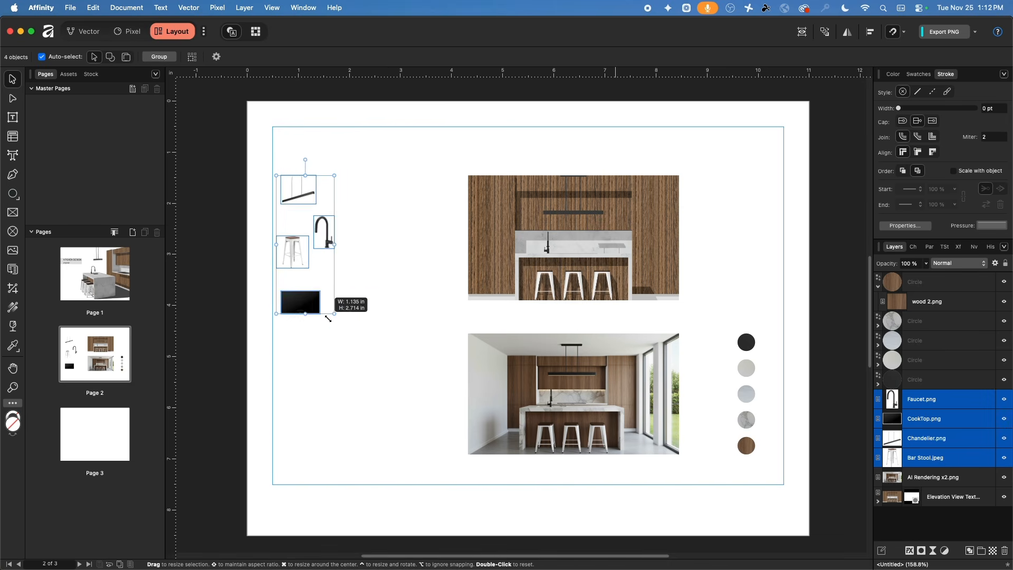
pyautogui.click(335, 361)
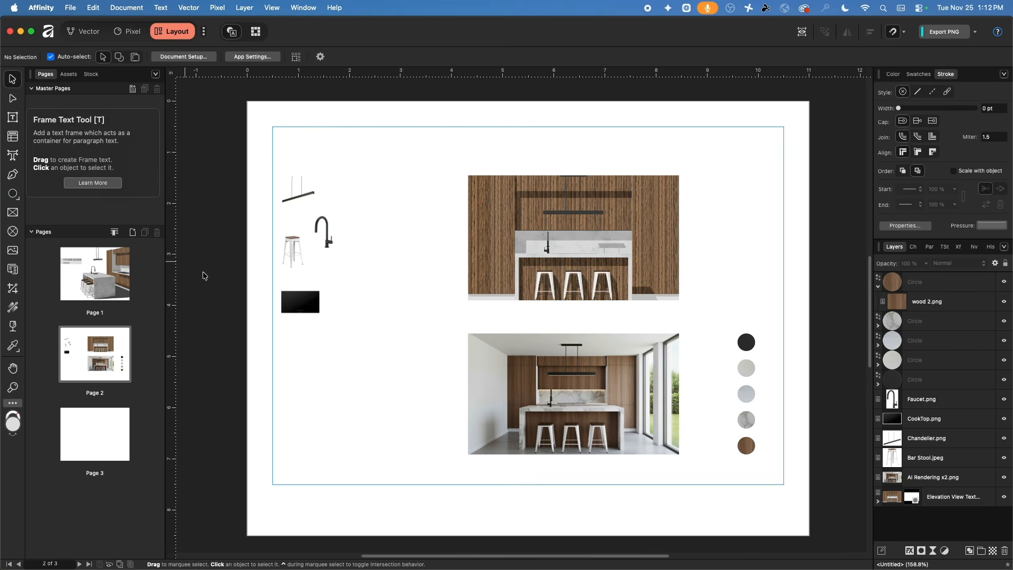
# - Draw a text frame below the product images and paste in all the text copied from the Text file opened through Finder
pyautogui.click(13, 118)
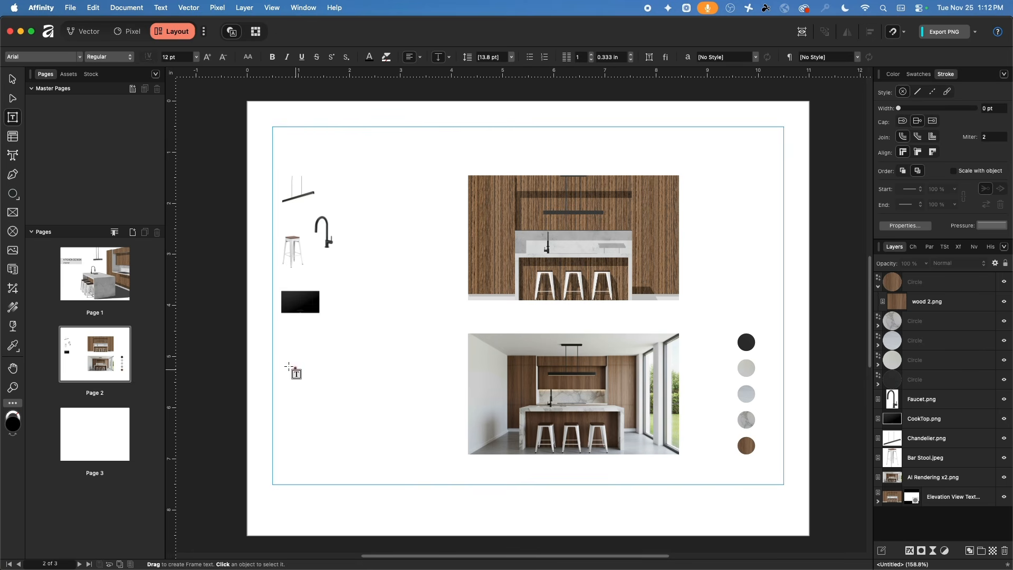
pyautogui.moveTo(259, 351); pyautogui.dragTo(414, 458)
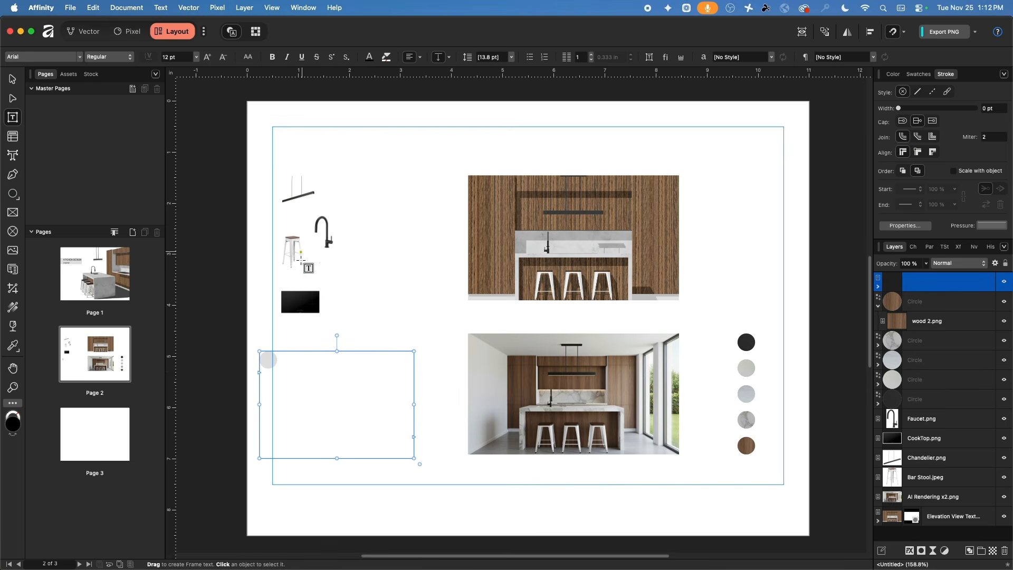
pyautogui.press('super+Tab')
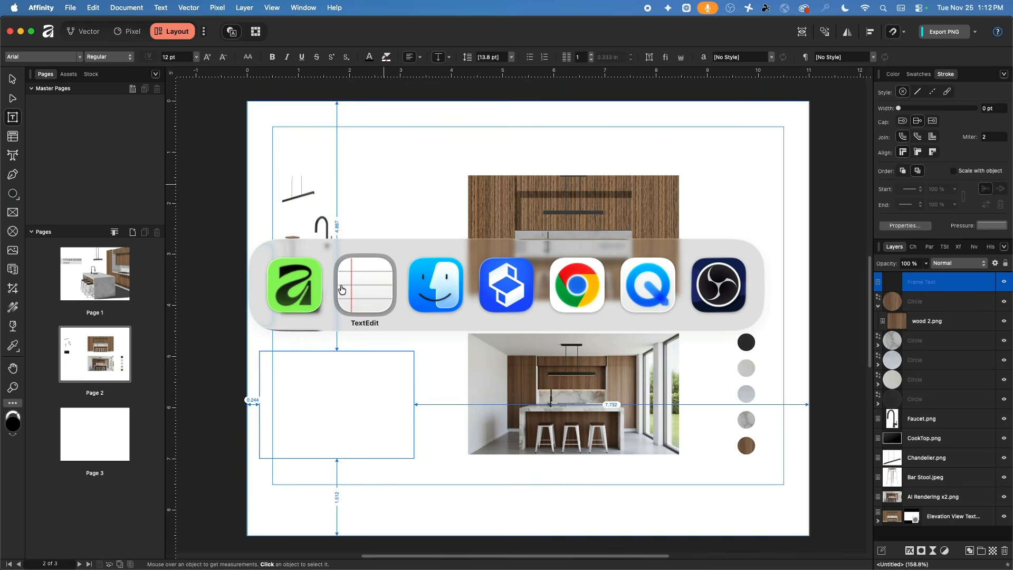
pyautogui.click(443, 285)
pyautogui.doubleClick(404, 220)
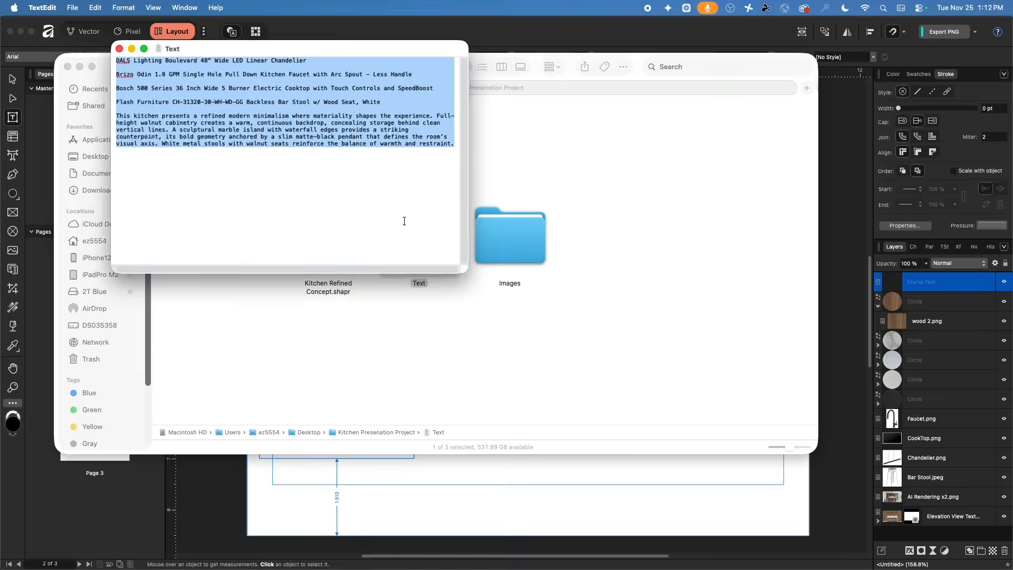
pyautogui.click(336, 460)
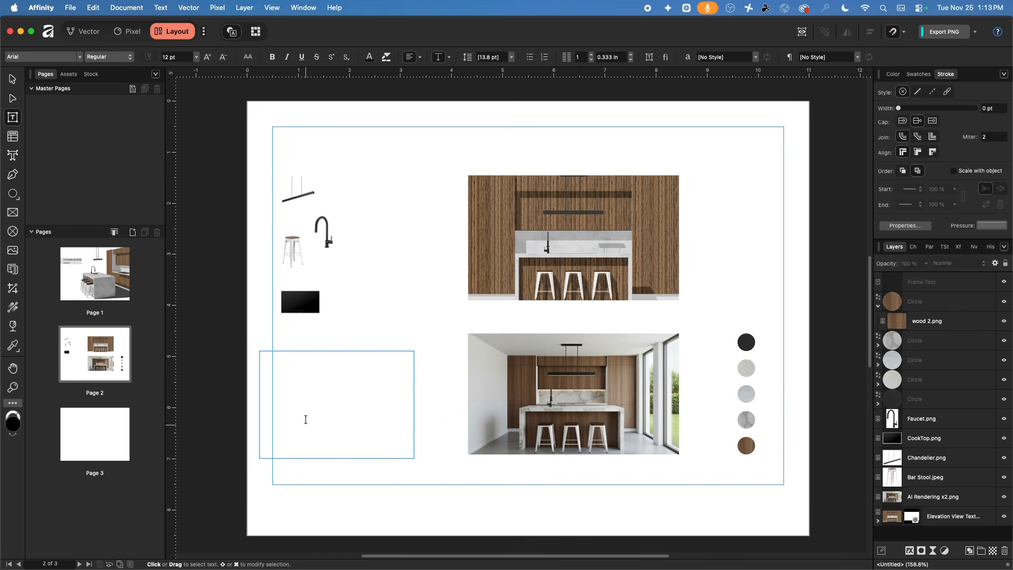
pyautogui.click(299, 387)
pyautogui.press('super+v')
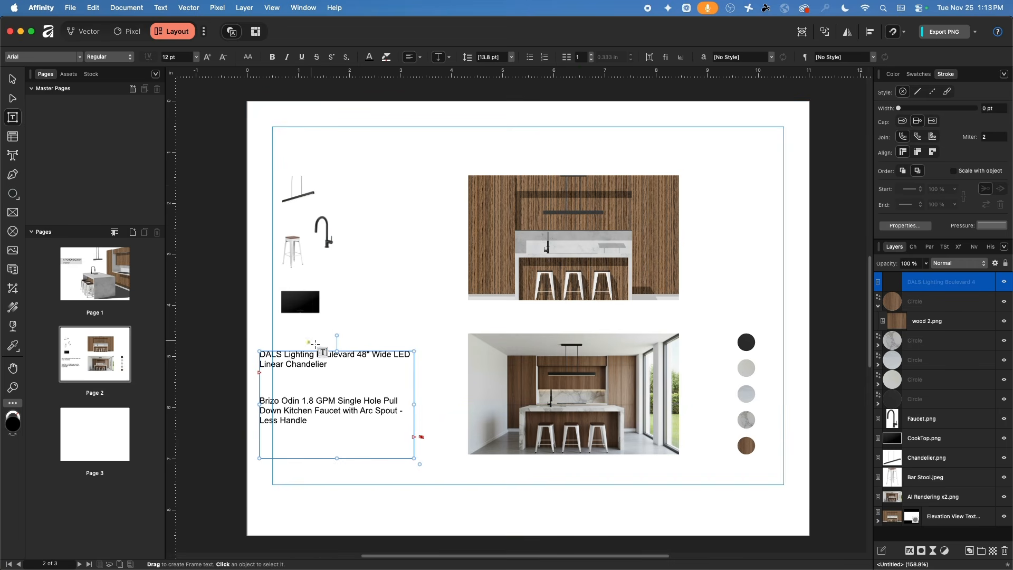
# - Try to move the DALS chandelier description into its own shorter, narrower text frame, and delete that frame
pyautogui.moveTo(329, 364); pyautogui.dragTo(258, 353)
pyautogui.press('super+c')
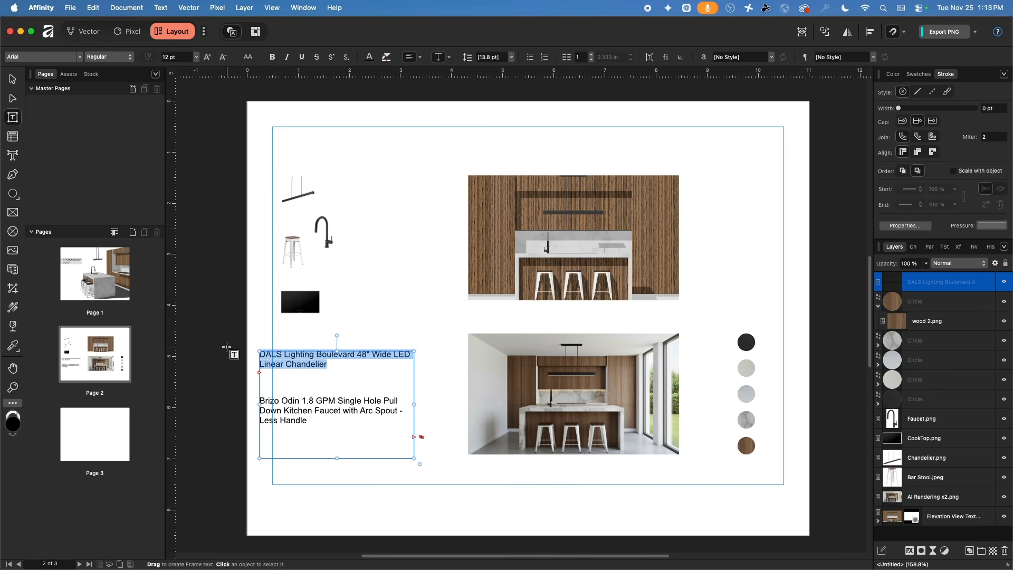
pyautogui.press('BackSpace')
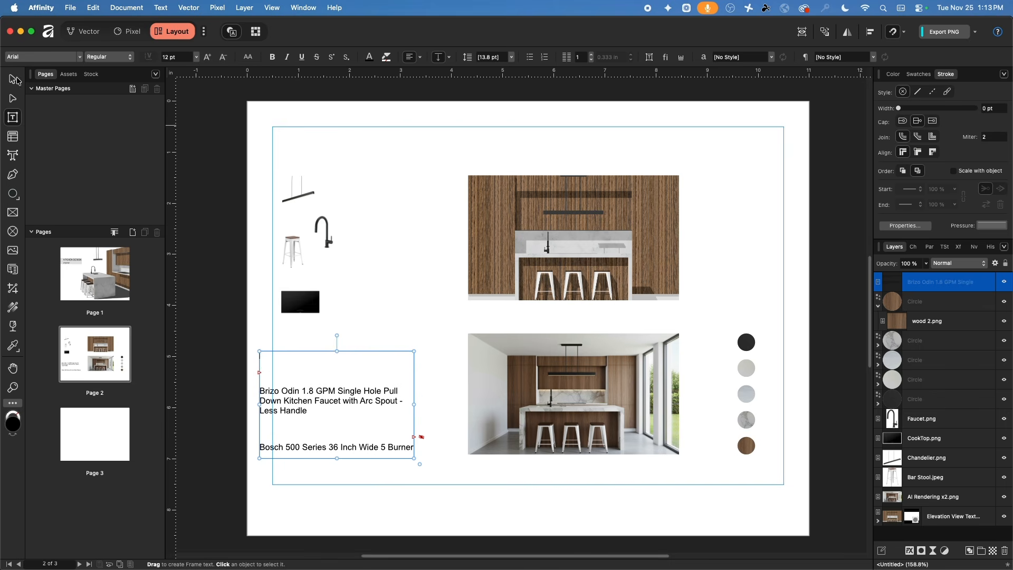
pyautogui.press('Escape')
pyautogui.press('super+v')
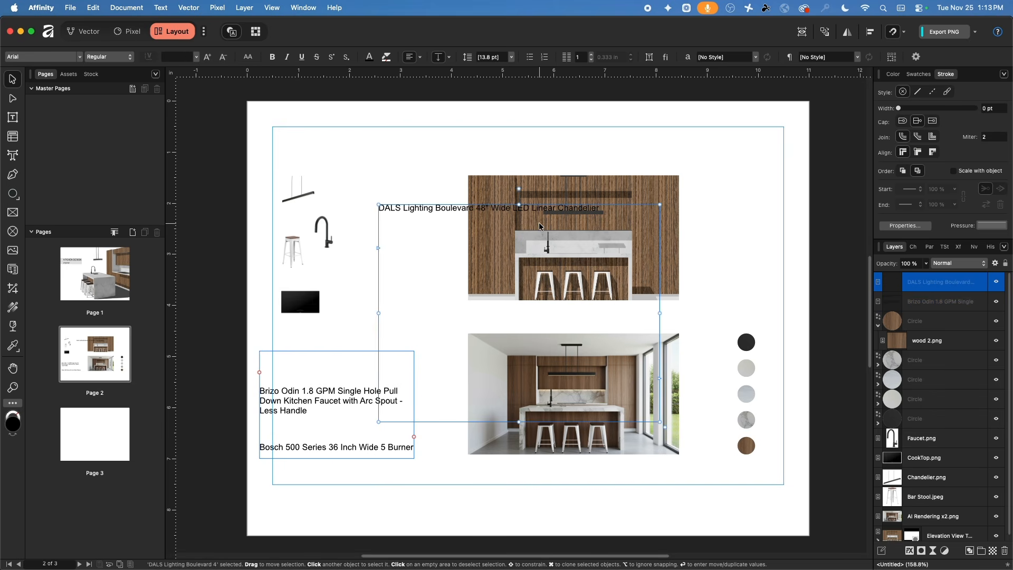
pyautogui.moveTo(517, 431); pyautogui.dragTo(480, 221)
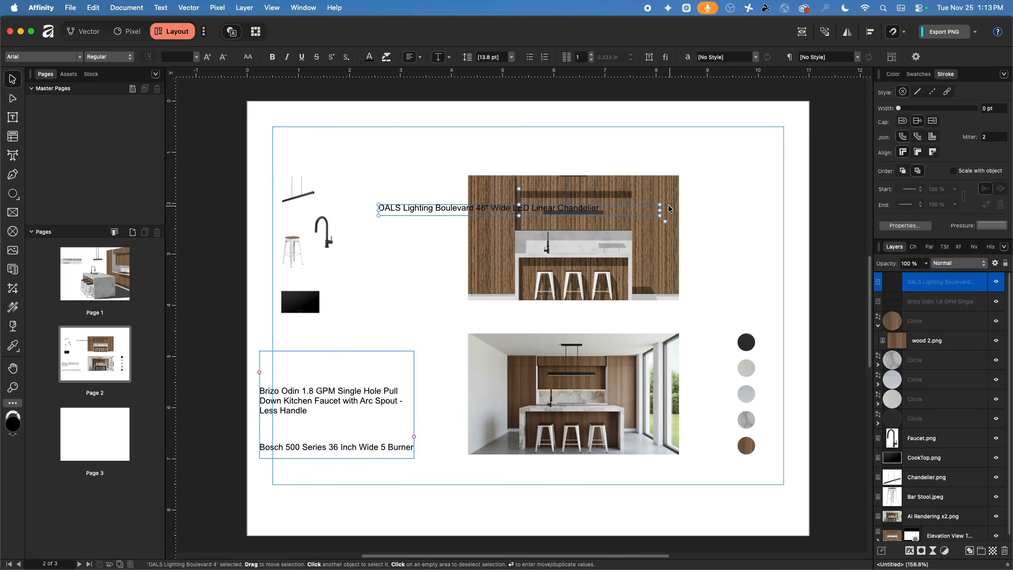
pyautogui.moveTo(660, 210); pyautogui.dragTo(452, 211)
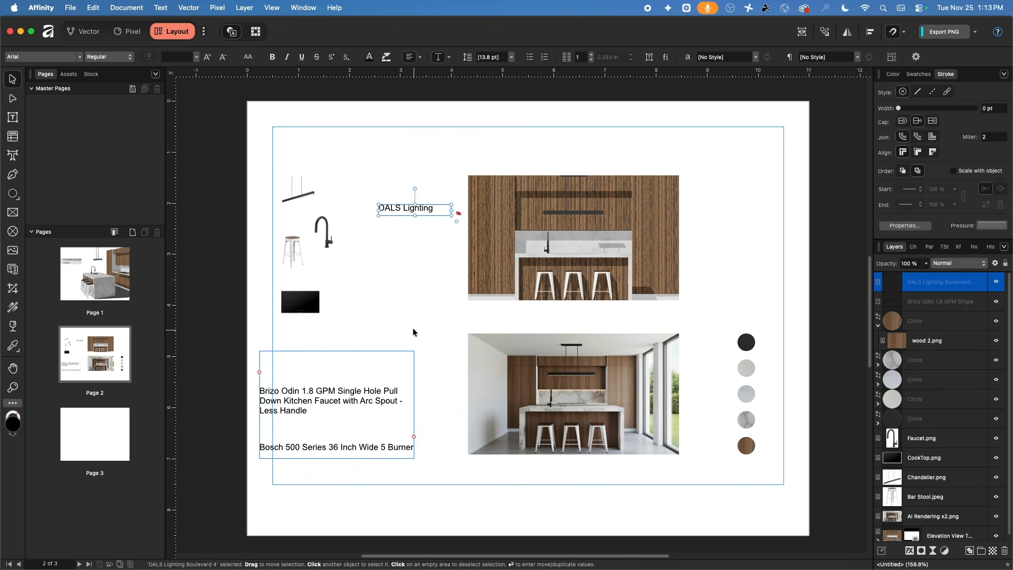
pyautogui.press('Delete')
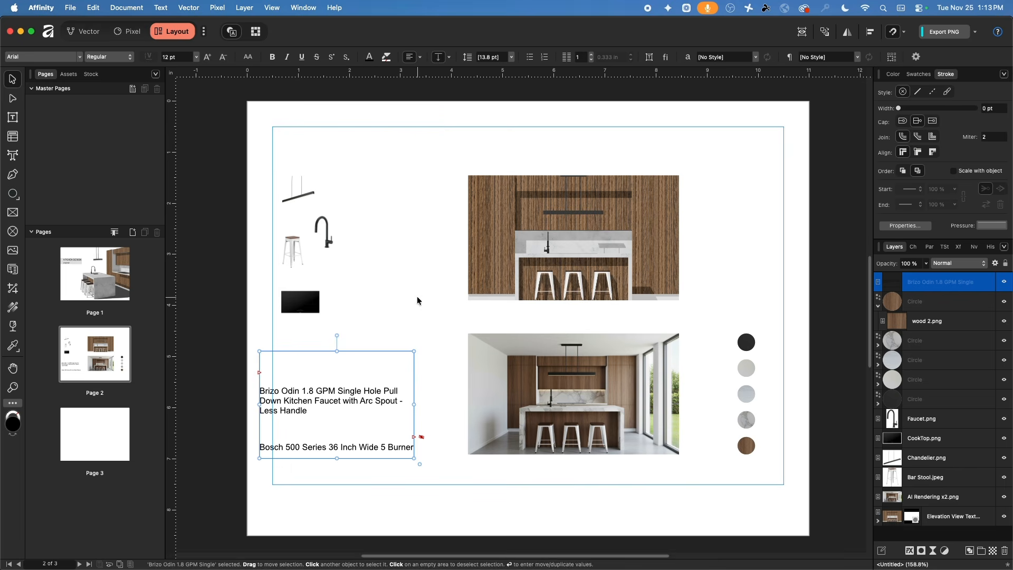
# - Undo the separation of the DALS chandelier description from the product text
pyautogui.press('super+z')
pyautogui.press('super+z')
pyautogui.press('super+z')
pyautogui.press('super+z')
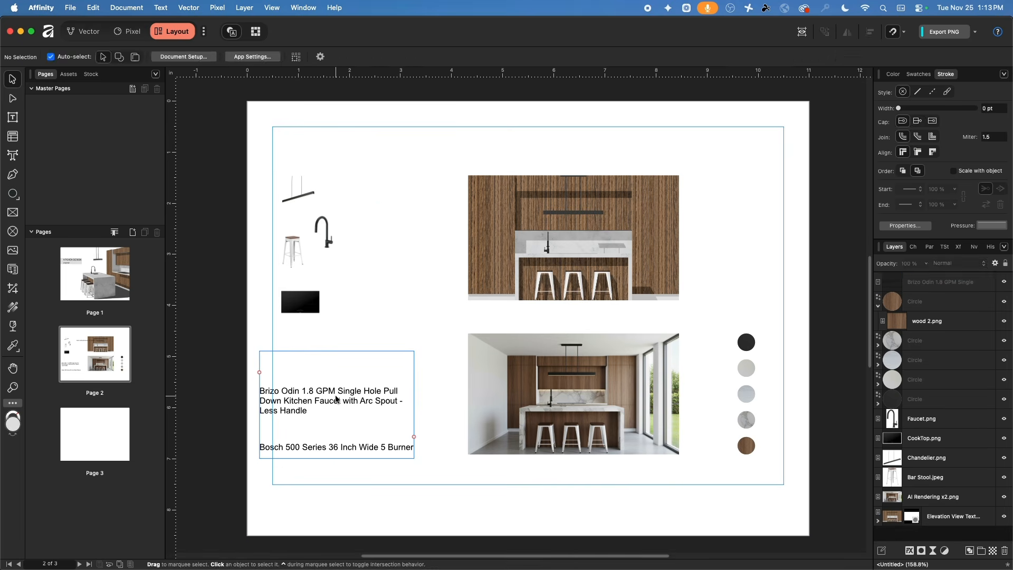
# - Move the product text frame beside the product images, level with the chandelier's top, and extend it down to near the page's lower edge
pyautogui.click(418, 306)
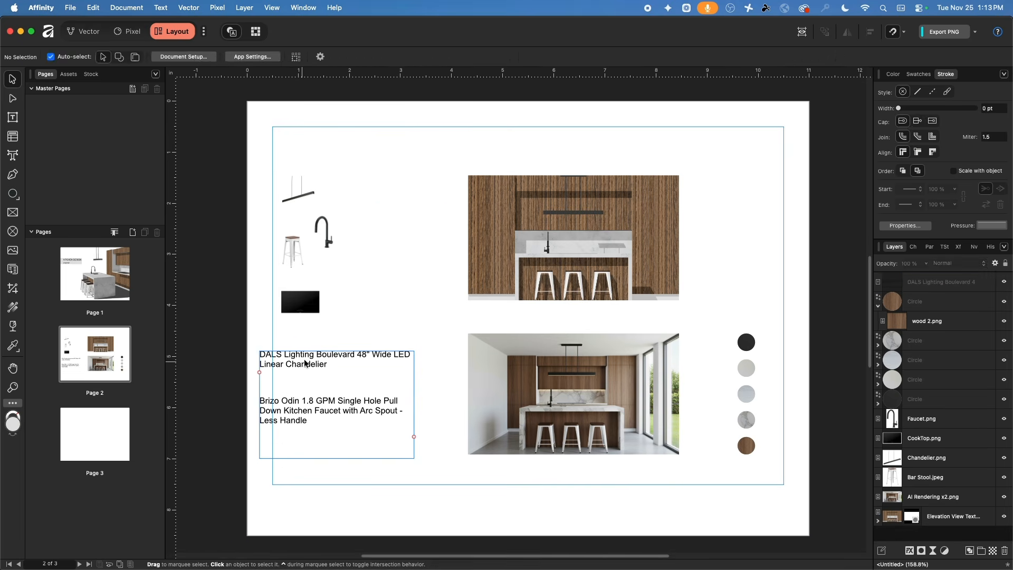
pyautogui.moveTo(307, 364); pyautogui.dragTo(385, 189)
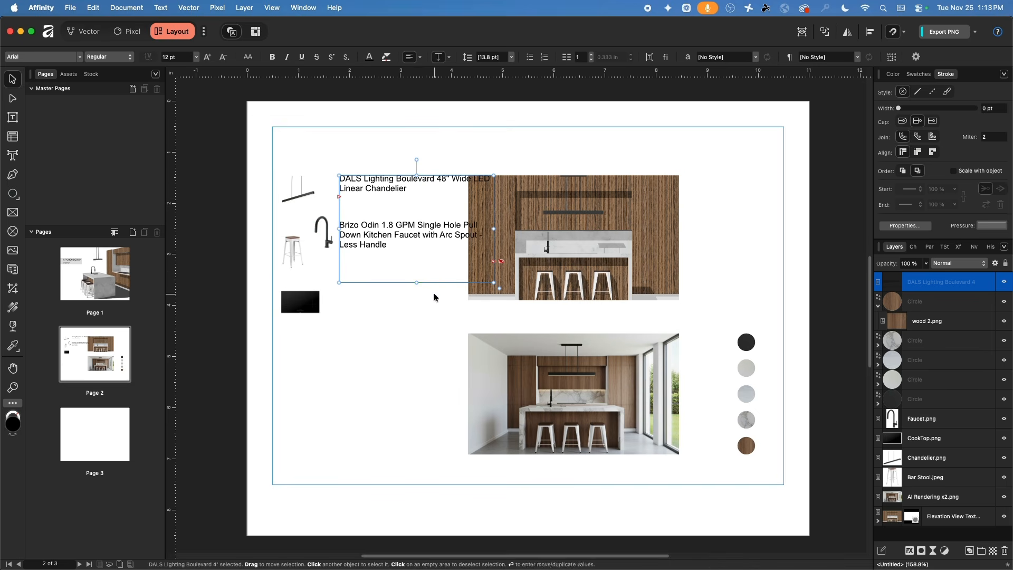
pyautogui.moveTo(416, 283); pyautogui.dragTo(417, 524)
# - Move the kitchen description paragraph from the product list into a new small text frame beyond the elevation view's upper right corner
pyautogui.doubleClick(476, 505)
pyautogui.moveTo(476, 505); pyautogui.dragTo(319, 394)
pyautogui.press('super+x')
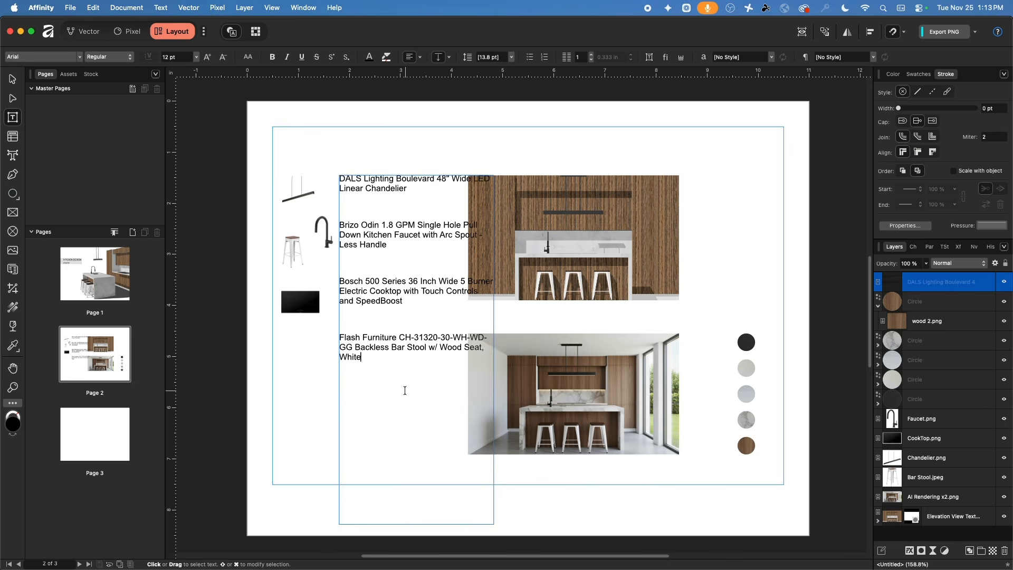
pyautogui.click(13, 80)
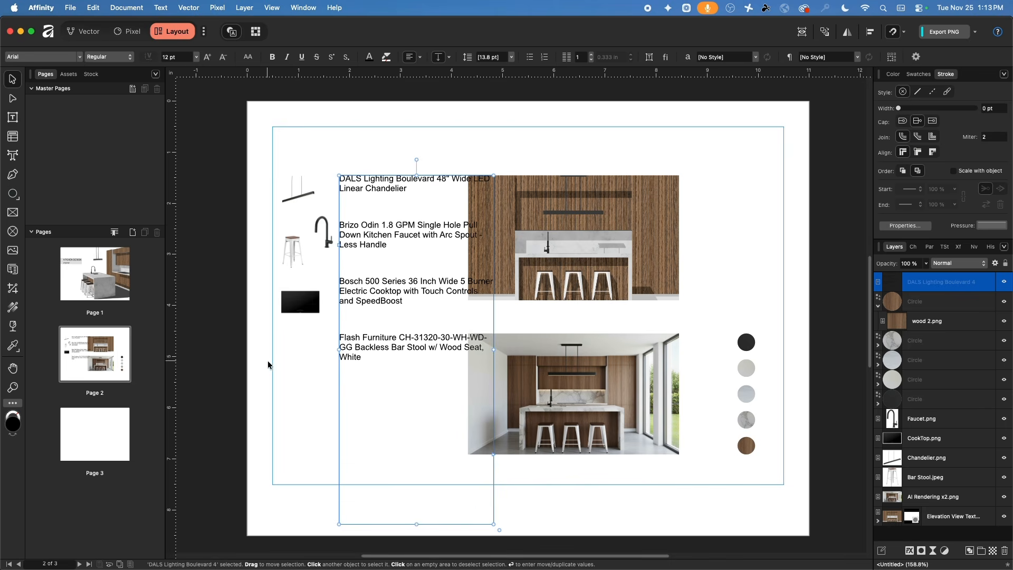
pyautogui.click(9, 105)
pyautogui.click(15, 118)
pyautogui.click(703, 171)
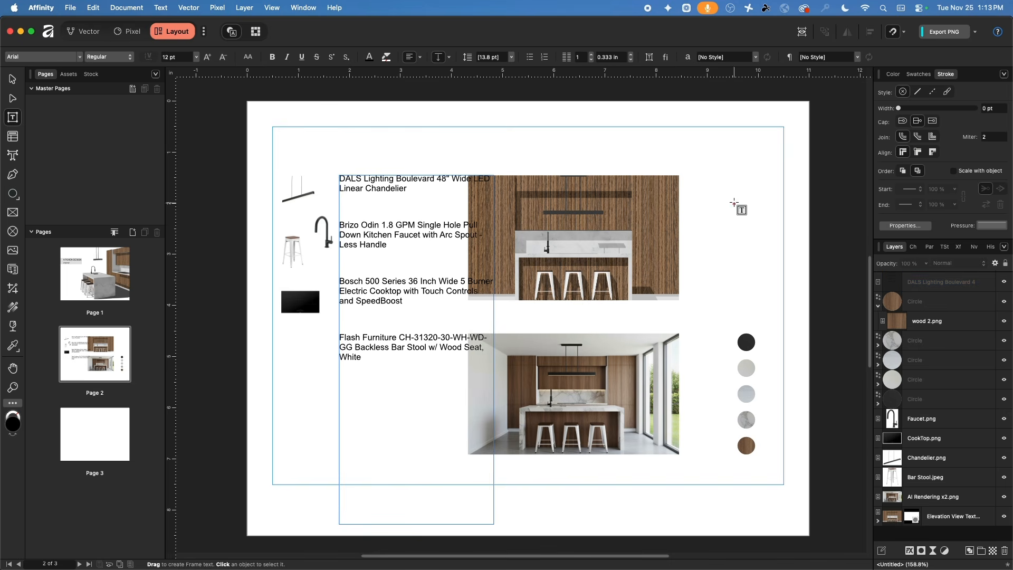
pyautogui.moveTo(733, 202); pyautogui.dragTo(701, 149)
pyautogui.press('super+v')
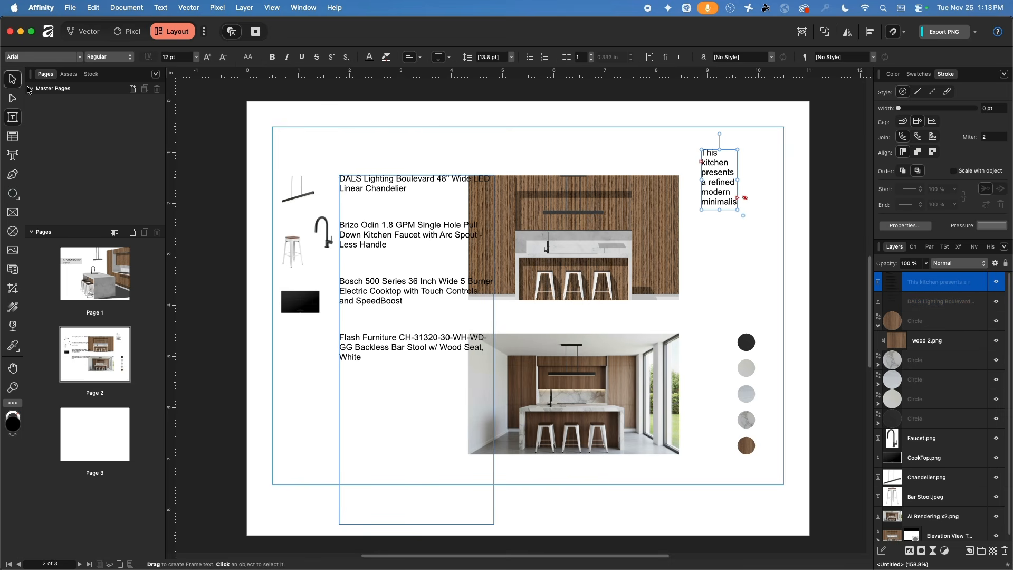
# - Set all the text in the product list frame to 10 pt
pyautogui.click(11, 79)
pyautogui.click(382, 193)
pyautogui.tripleClick(378, 191)
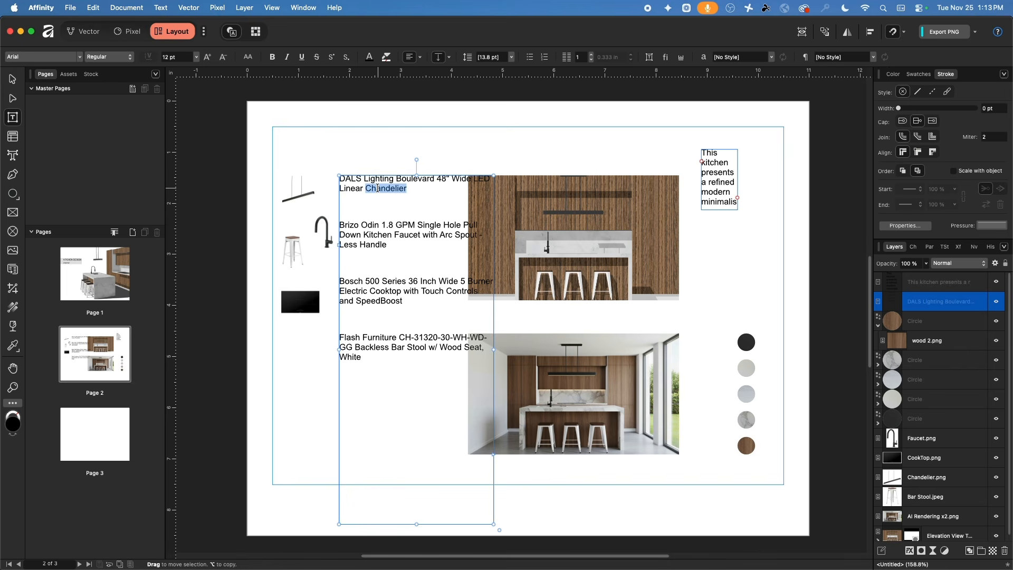
pyautogui.press('super+a')
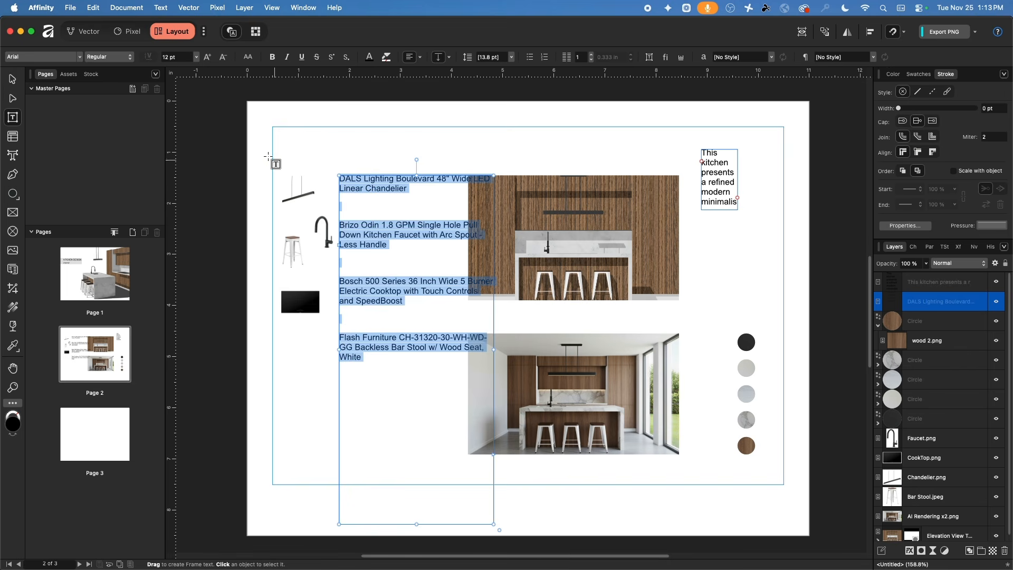
pyautogui.click(197, 57)
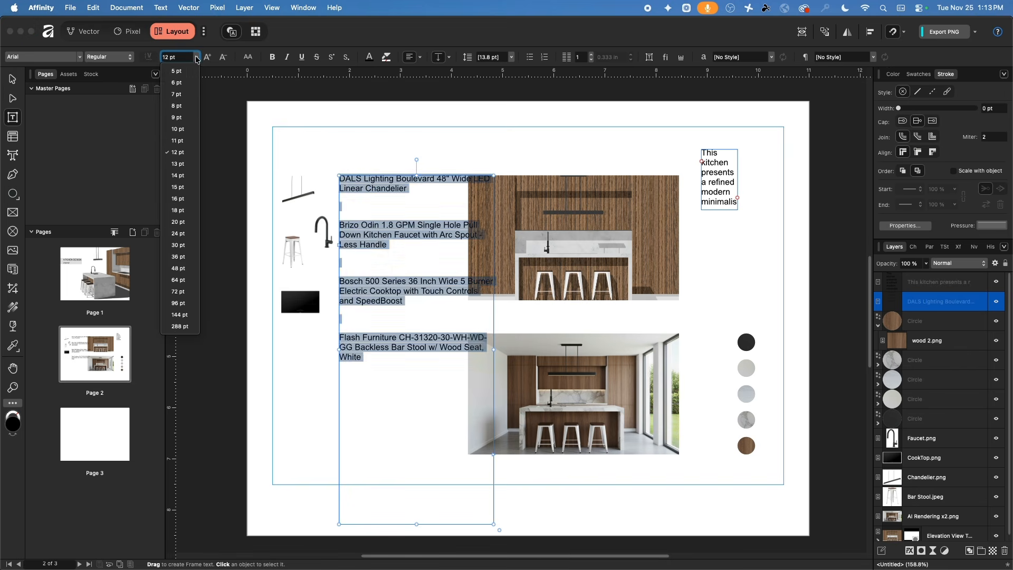
pyautogui.click(178, 129)
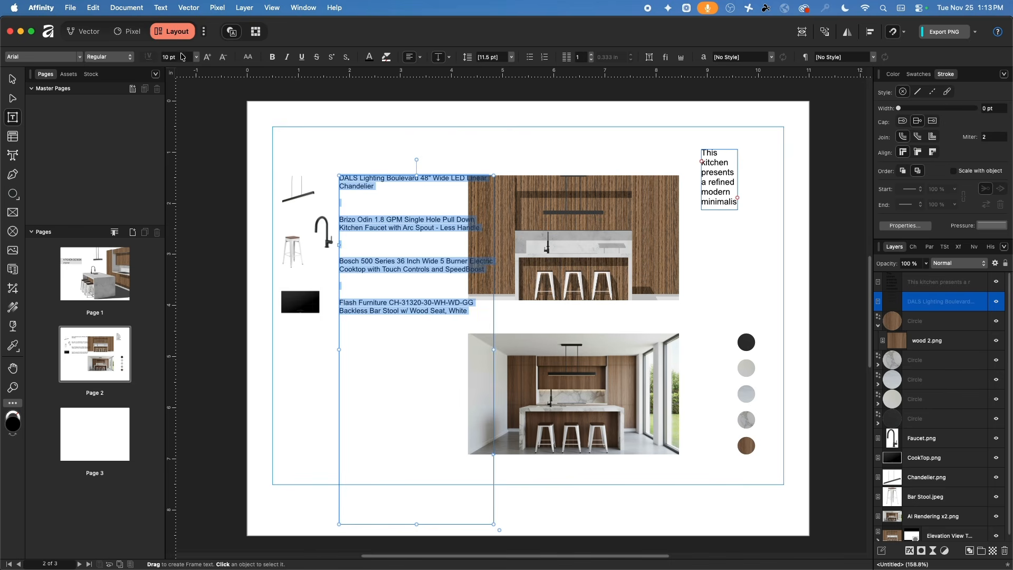
pyautogui.click(283, 109)
# - Make the names DALS and Brizo Odin bold in the product list
pyautogui.scroll(2, 384, 180)
pyautogui.scroll(2, 384, 179)
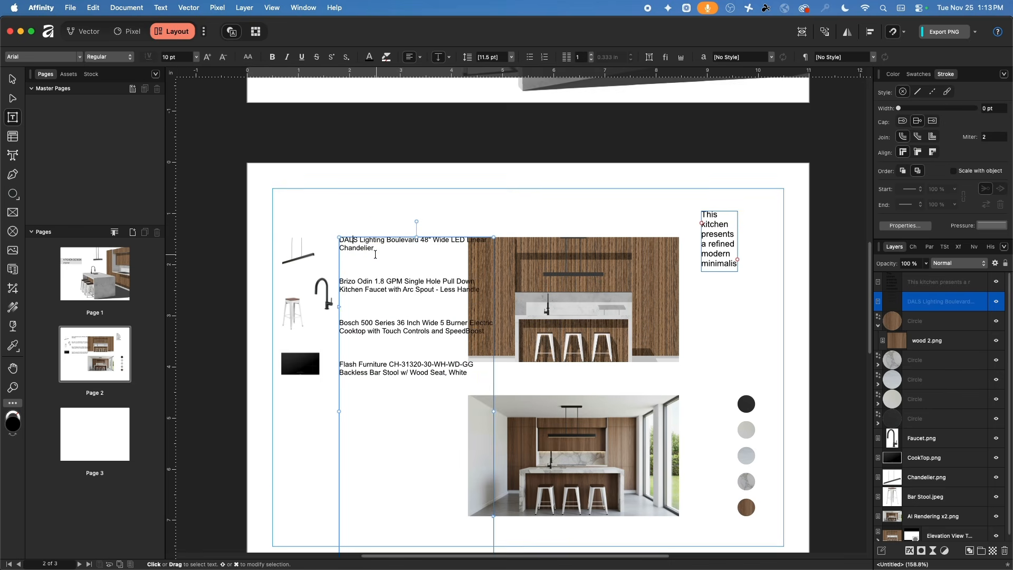
pyautogui.scroll(3, 375, 270)
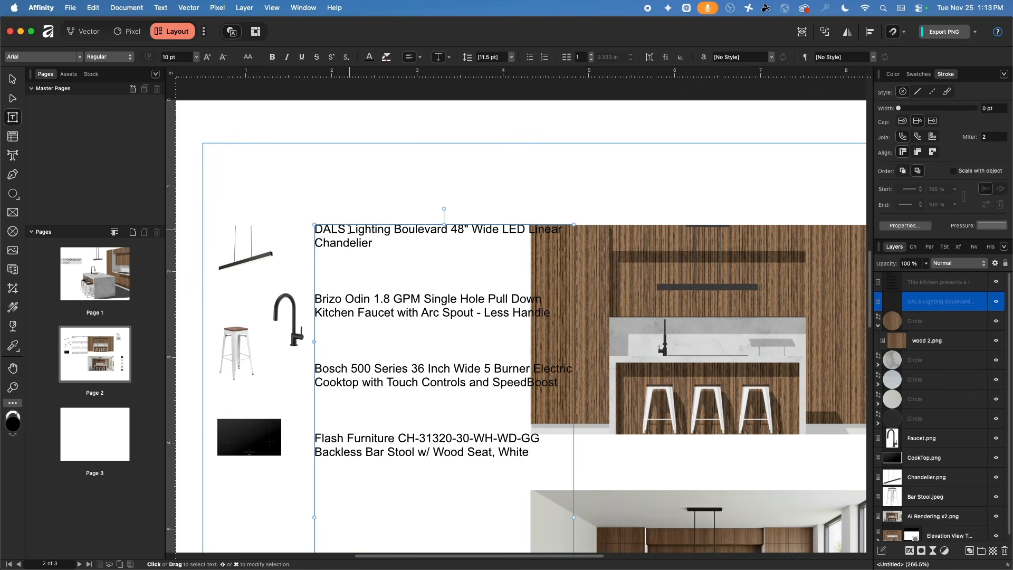
pyautogui.doubleClick(341, 230)
pyautogui.click(273, 57)
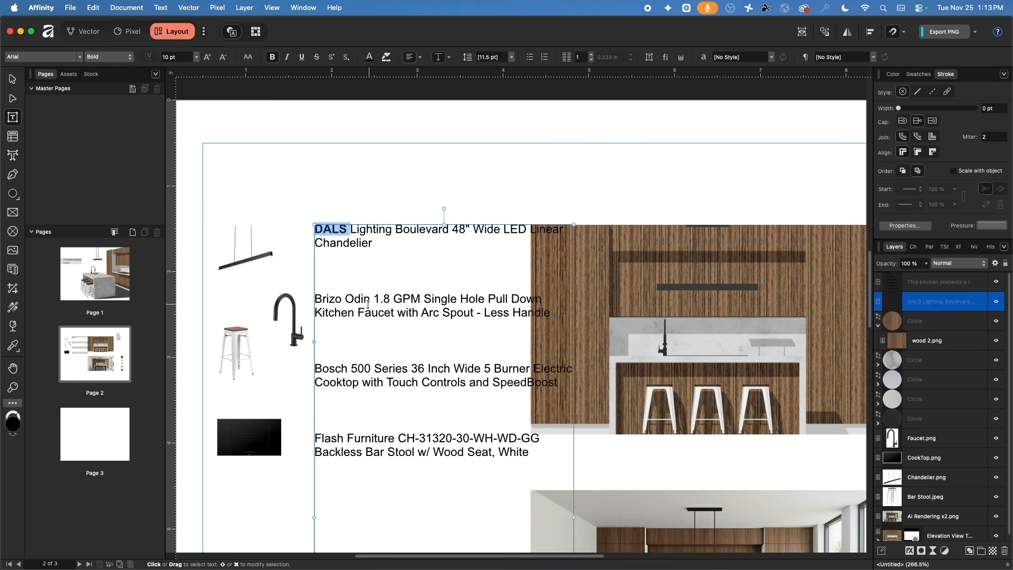
pyautogui.moveTo(371, 298); pyautogui.dragTo(315, 299)
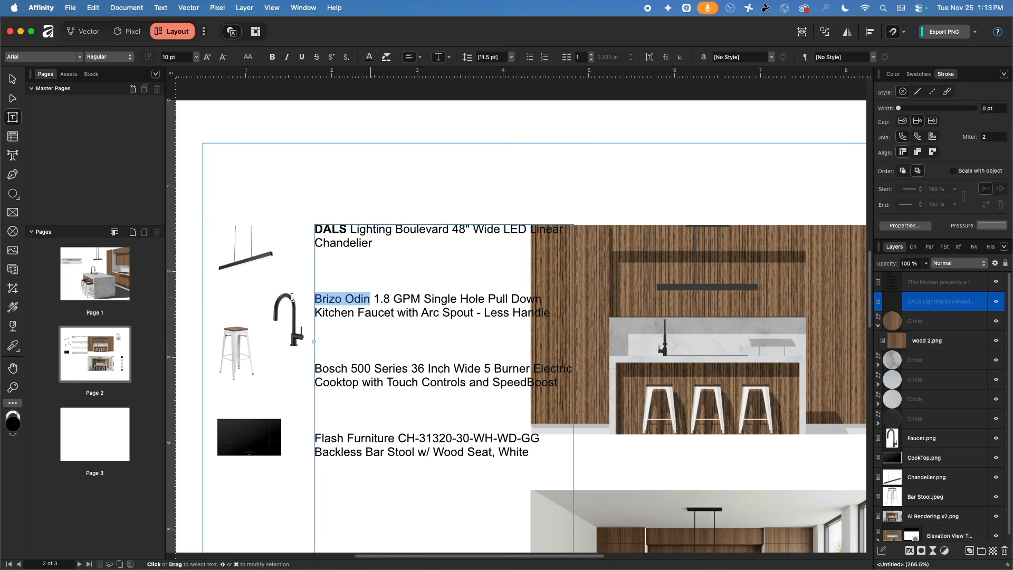
pyautogui.click(272, 57)
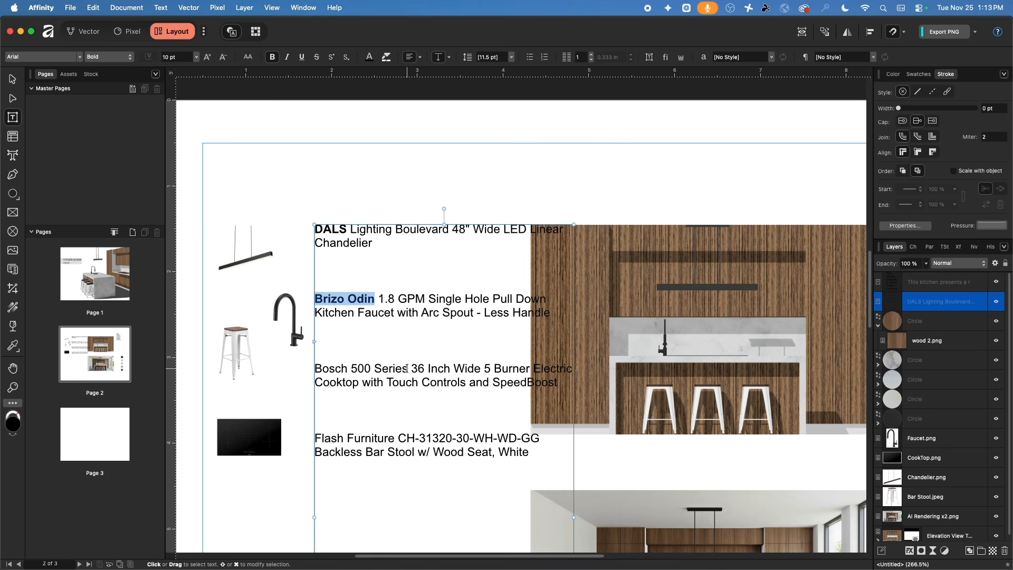
# - Make the names Bosch and Flash Furniture bold in the product list
pyautogui.moveTo(407, 368); pyautogui.dragTo(315, 368)
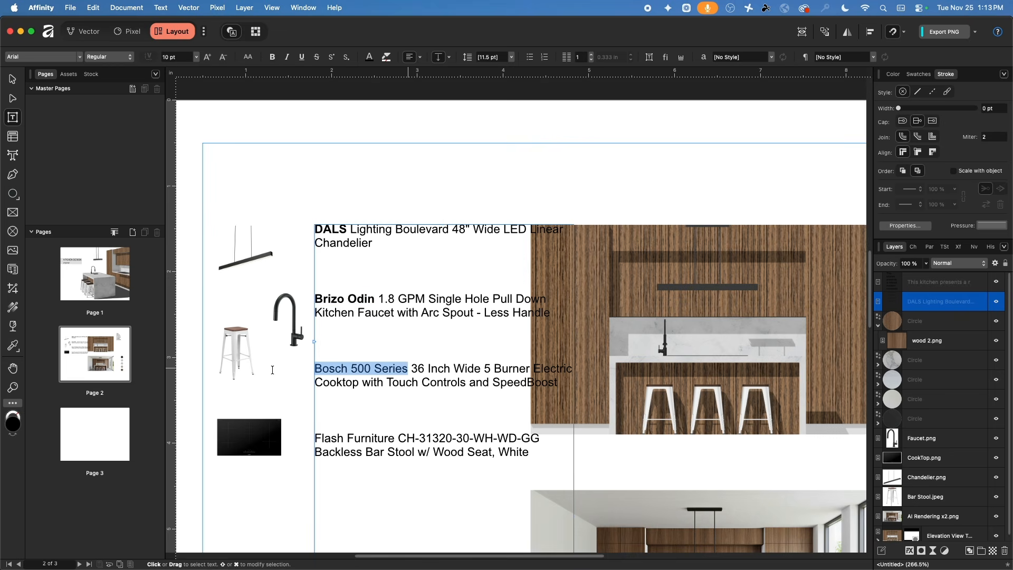
pyautogui.doubleClick(321, 372)
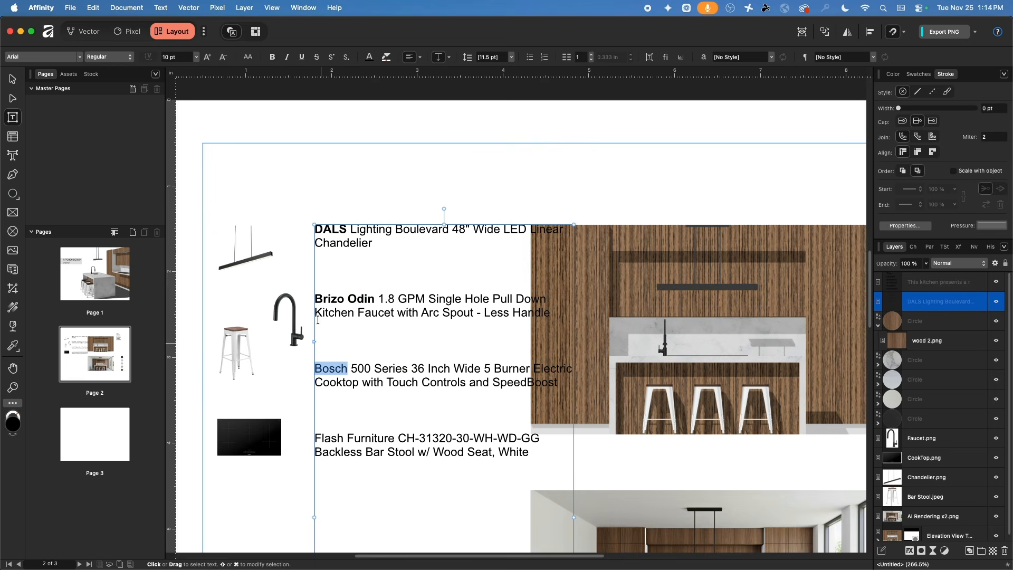
pyautogui.click(272, 57)
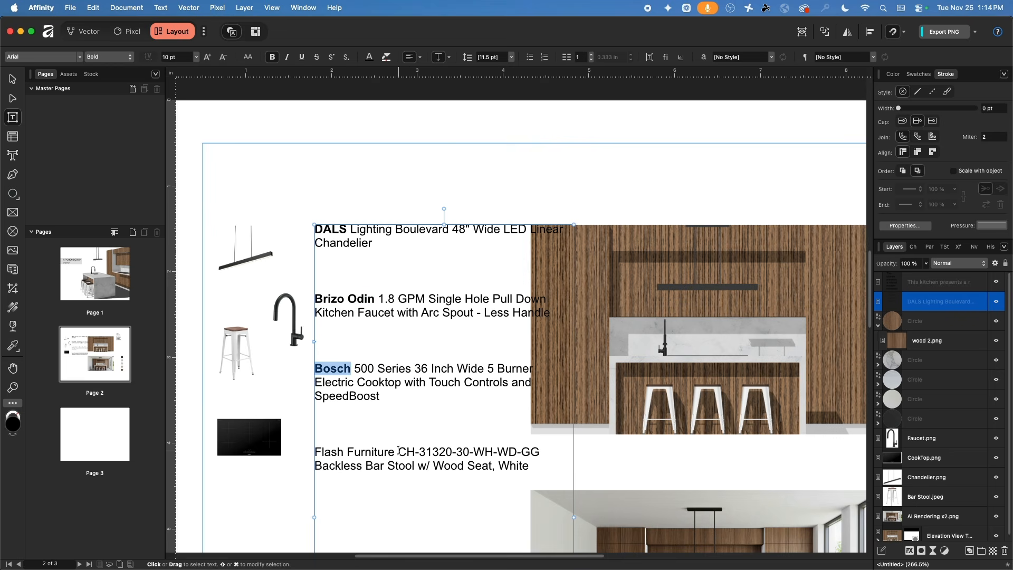
pyautogui.moveTo(396, 451); pyautogui.dragTo(307, 448)
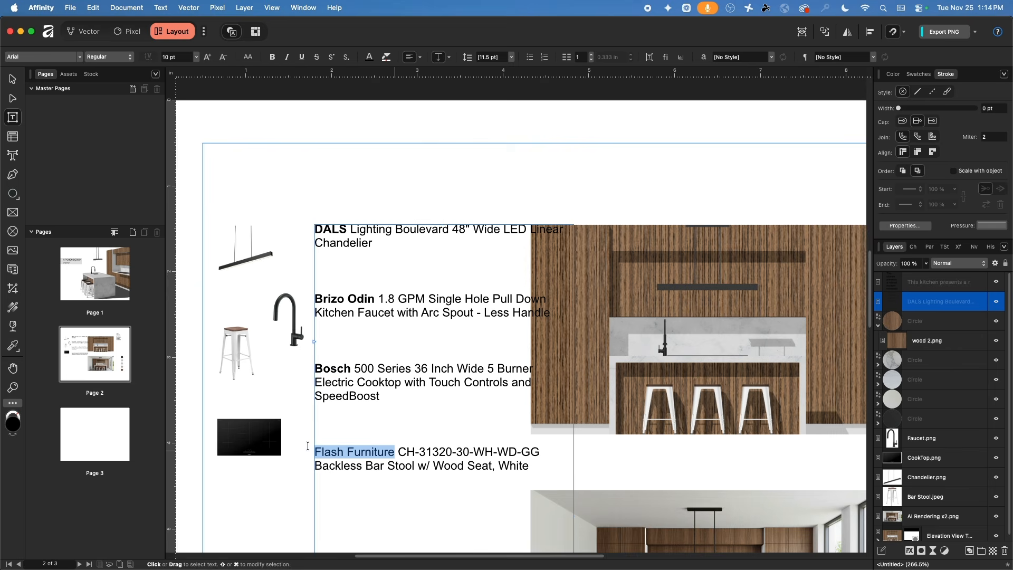
pyautogui.click(272, 57)
# - Narrow the product list frame to end just before the elevation view and shorten it to just below the last product entry
pyautogui.click(12, 80)
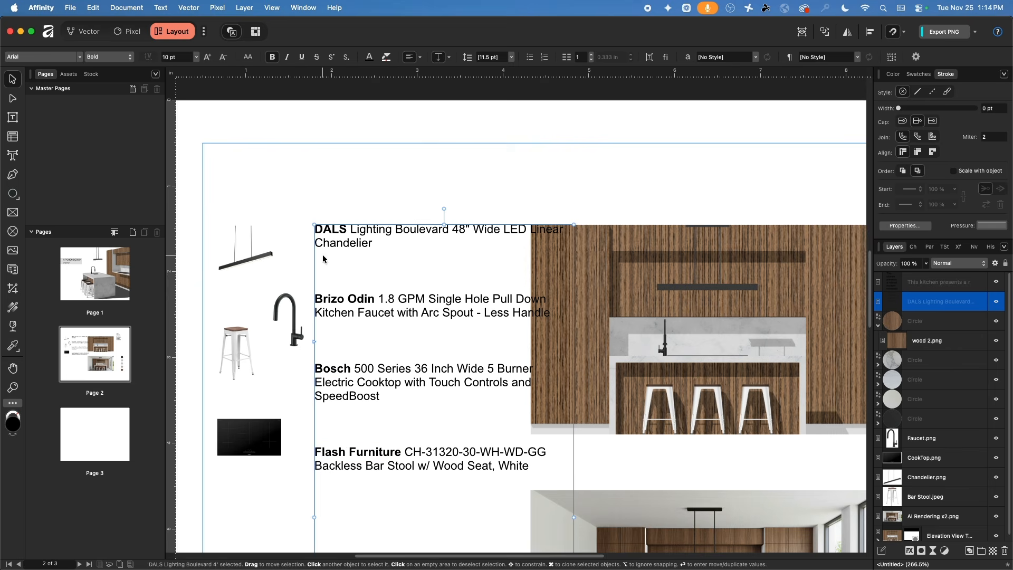
pyautogui.moveTo(574, 517); pyautogui.dragTo(513, 517)
pyautogui.scroll(-1, 536, 358)
pyautogui.scroll(-5, 536, 359)
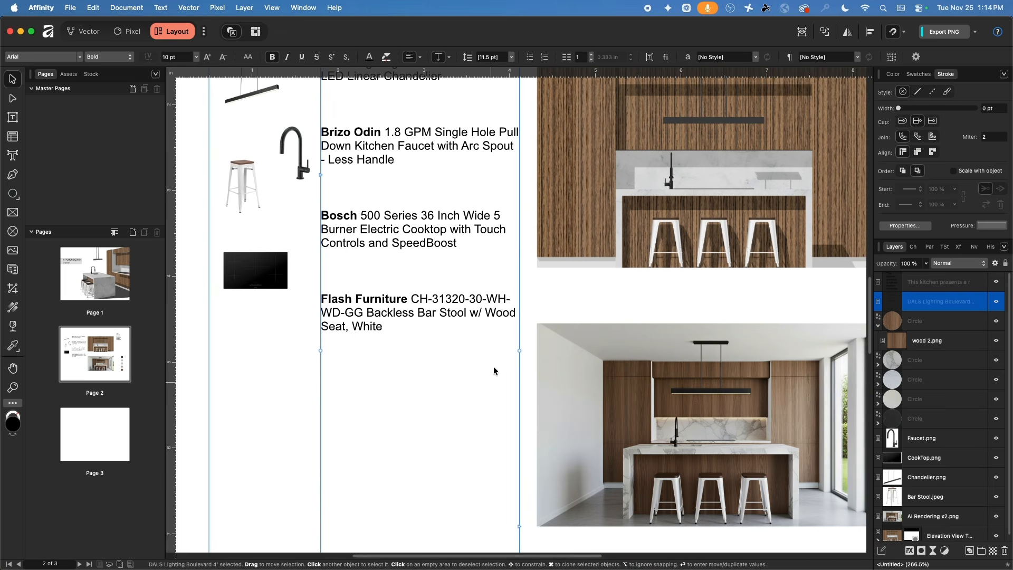
pyautogui.scroll(-2, 493, 366)
pyautogui.scroll(-3, 481, 378)
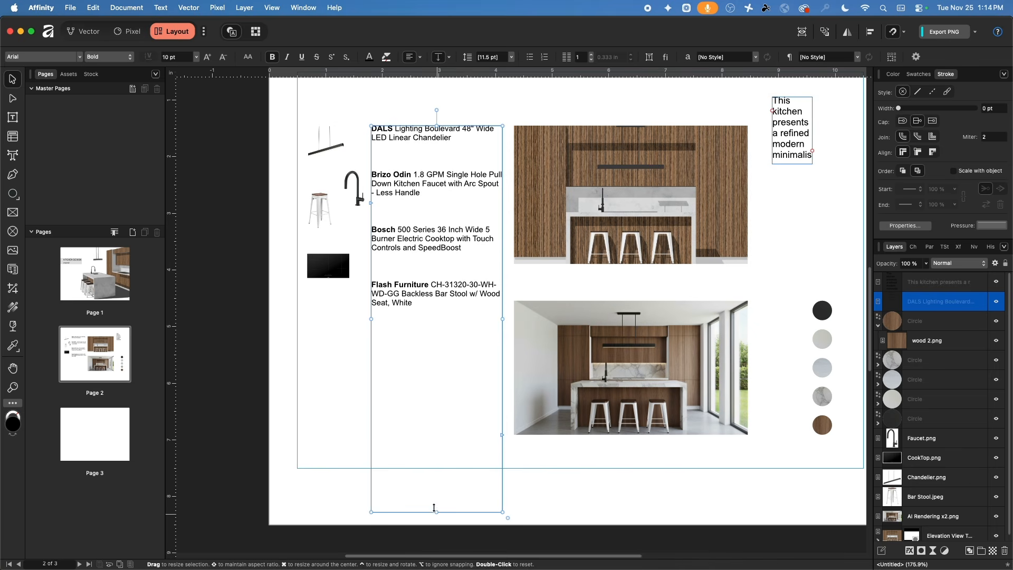
pyautogui.moveTo(437, 514); pyautogui.dragTo(436, 317)
# - Remove the extra blank lines in the product list, leaving one empty line between entries
pyautogui.doubleClick(390, 270)
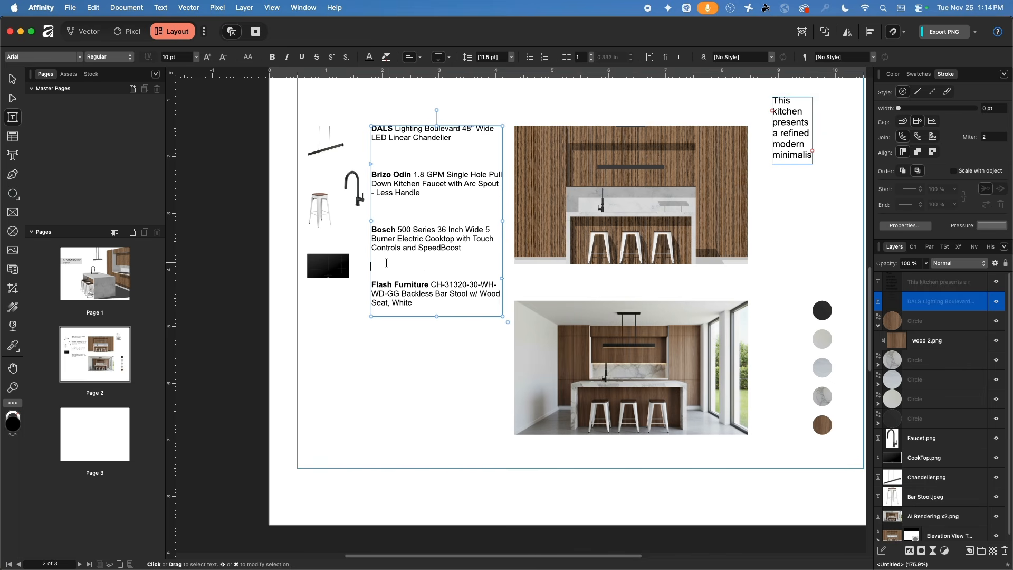
pyautogui.press('BackSpace')
pyautogui.press('BackSpace')
pyautogui.press('BackSpace')
pyautogui.press('BackSpace')
pyautogui.click(388, 157)
pyautogui.press('BackSpace')
pyautogui.press('BackSpace')
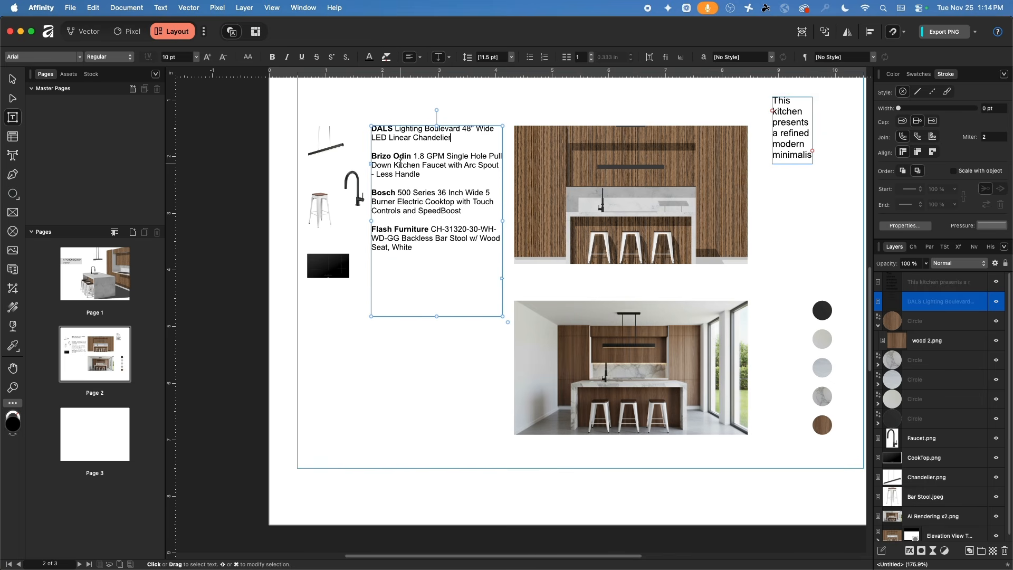
# - Shorten the product list frame so its lower edge aligns with the elevation view's lower edge
pyautogui.scroll(1, 338, 180)
pyautogui.scroll(3, 338, 179)
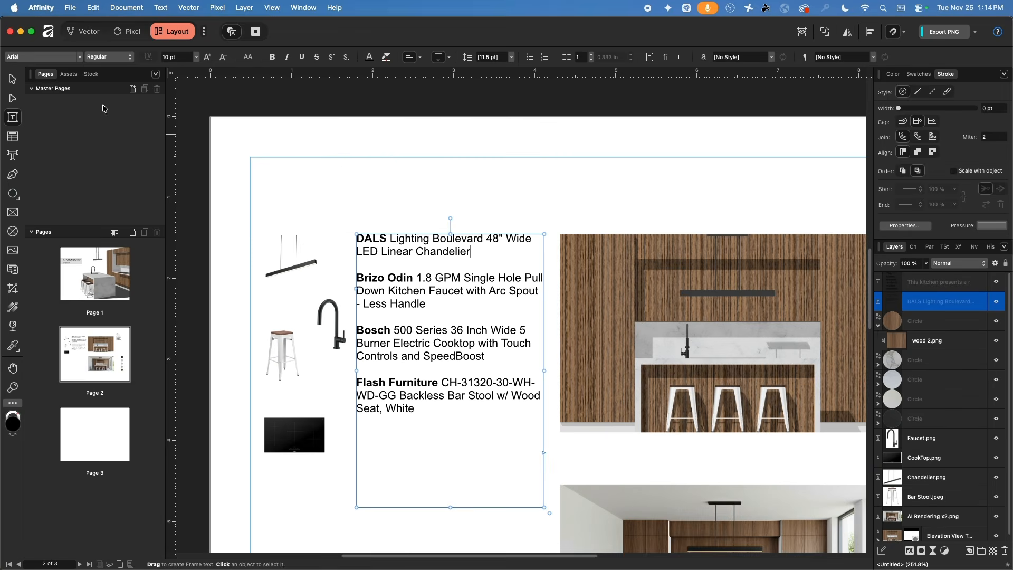
pyautogui.press('Escape')
pyautogui.moveTo(450, 507); pyautogui.dragTo(450, 433)
pyautogui.click(460, 478)
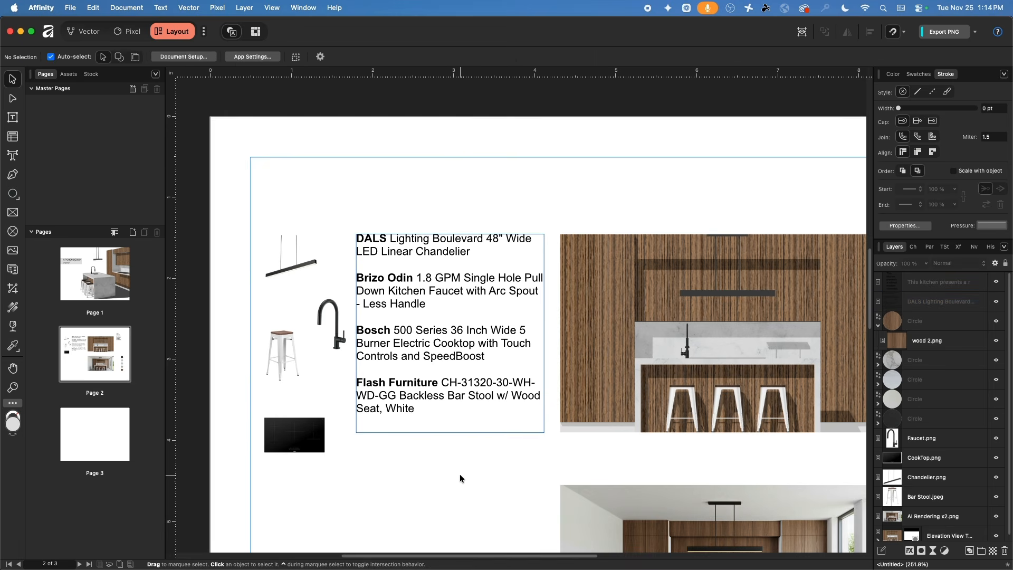
# - Arrange the product images in one column beside the list in the order chandelier, faucet, cooktop, bar stool
pyautogui.scroll(-1, 460, 476)
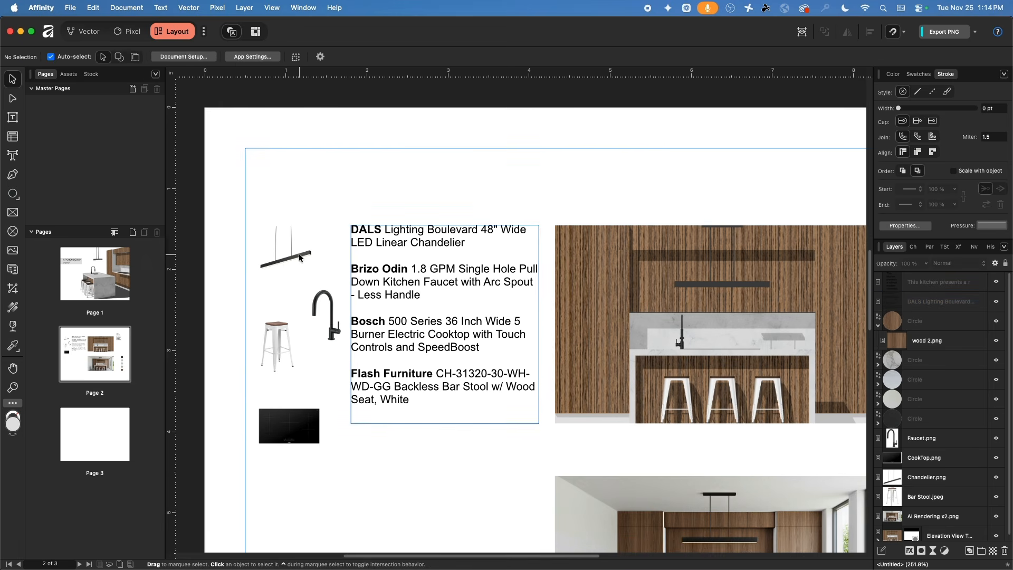
pyautogui.moveTo(298, 253); pyautogui.dragTo(290, 231)
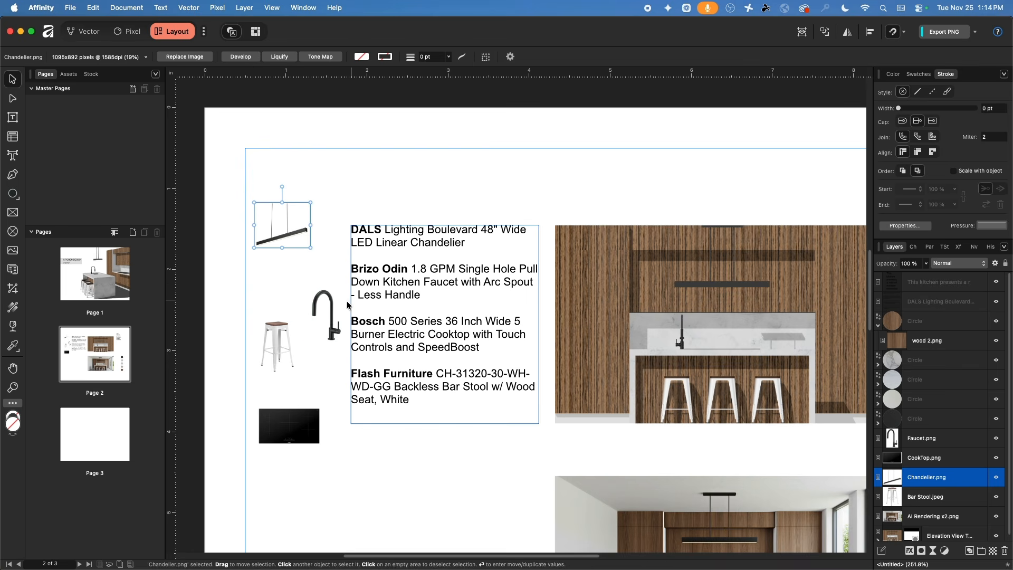
pyautogui.moveTo(327, 317); pyautogui.dragTo(291, 297)
pyautogui.moveTo(278, 341); pyautogui.dragTo(290, 511)
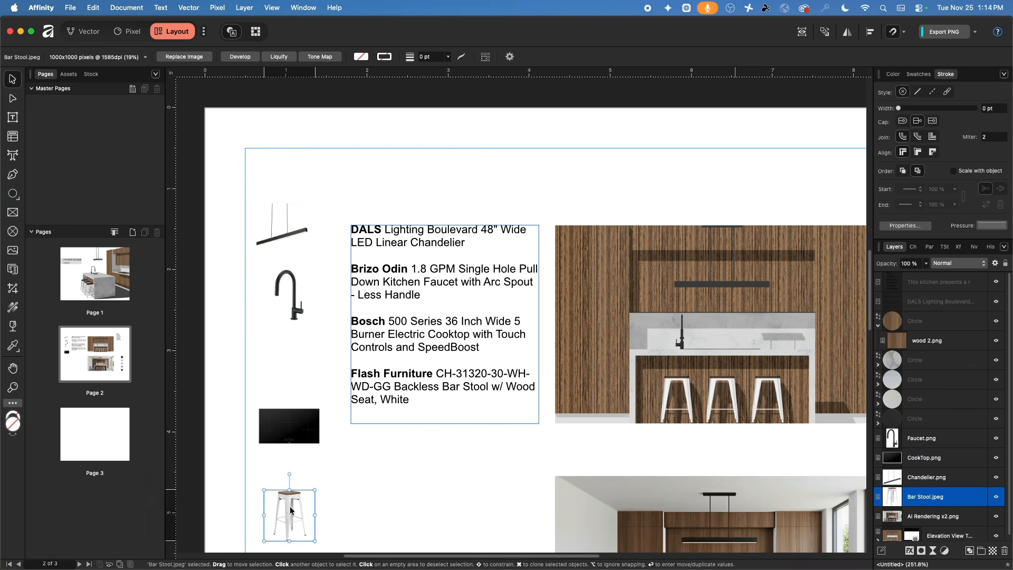
pyautogui.moveTo(289, 426); pyautogui.dragTo(289, 365)
pyautogui.moveTo(286, 512); pyautogui.dragTo(286, 430)
pyautogui.moveTo(283, 232); pyautogui.dragTo(292, 239)
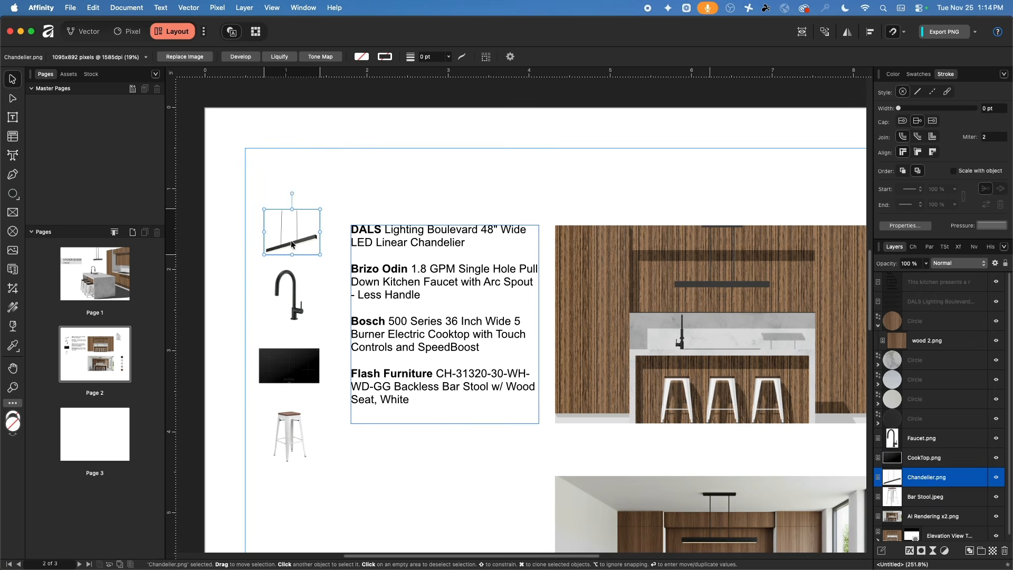
pyautogui.moveTo(296, 431); pyautogui.dragTo(296, 426)
pyautogui.click(298, 305)
pyautogui.click(299, 243)
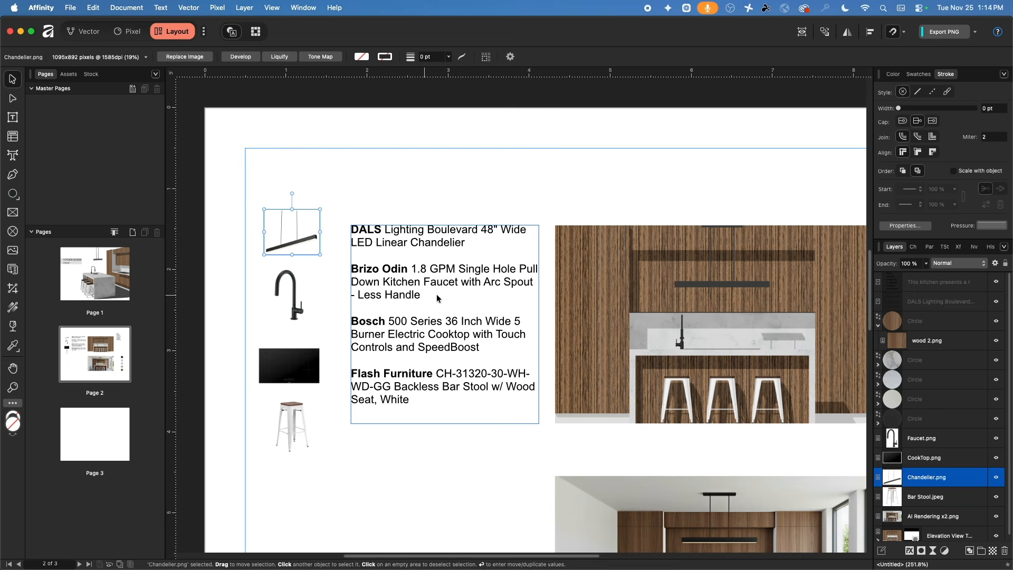
# - Move the kitchen description frame below the product list and enlarge it to the list's width and the lower rendering's height
pyautogui.click(460, 300)
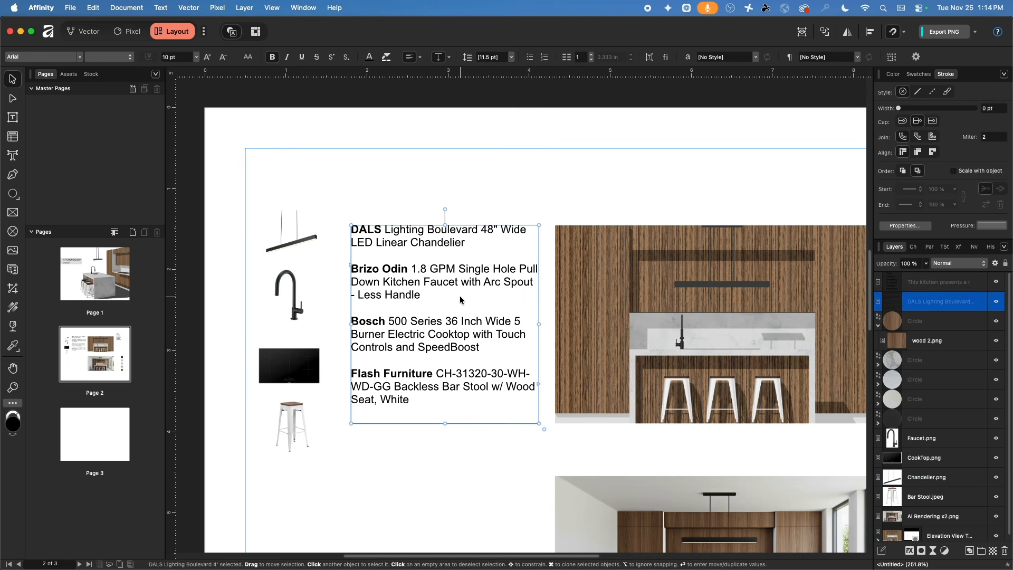
pyautogui.scroll(-3, 539, 336)
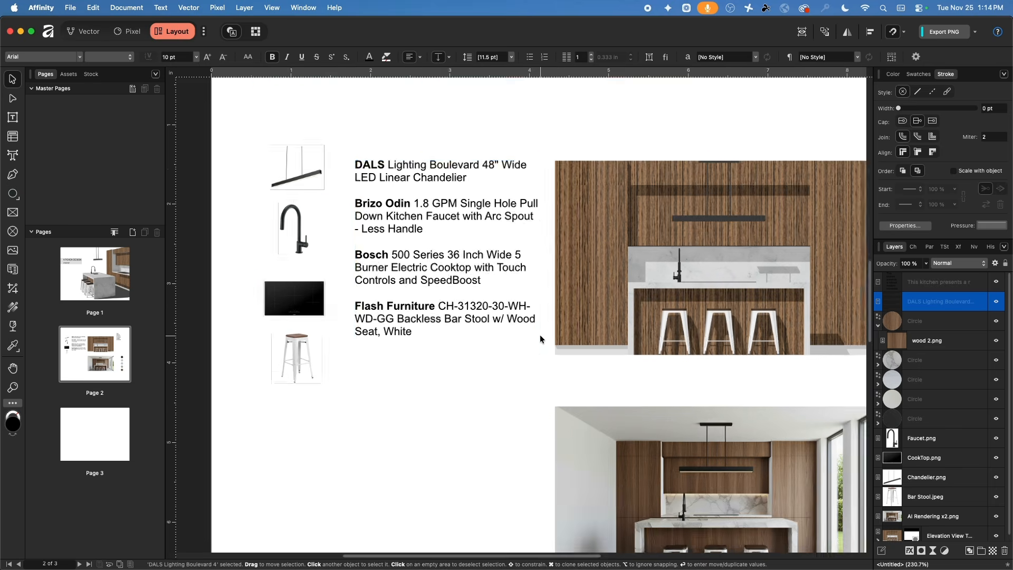
pyautogui.scroll(-3, 539, 334)
pyautogui.moveTo(739, 207); pyautogui.dragTo(327, 409)
pyautogui.scroll(-3, 337, 386)
pyautogui.moveTo(333, 367); pyautogui.dragTo(426, 435)
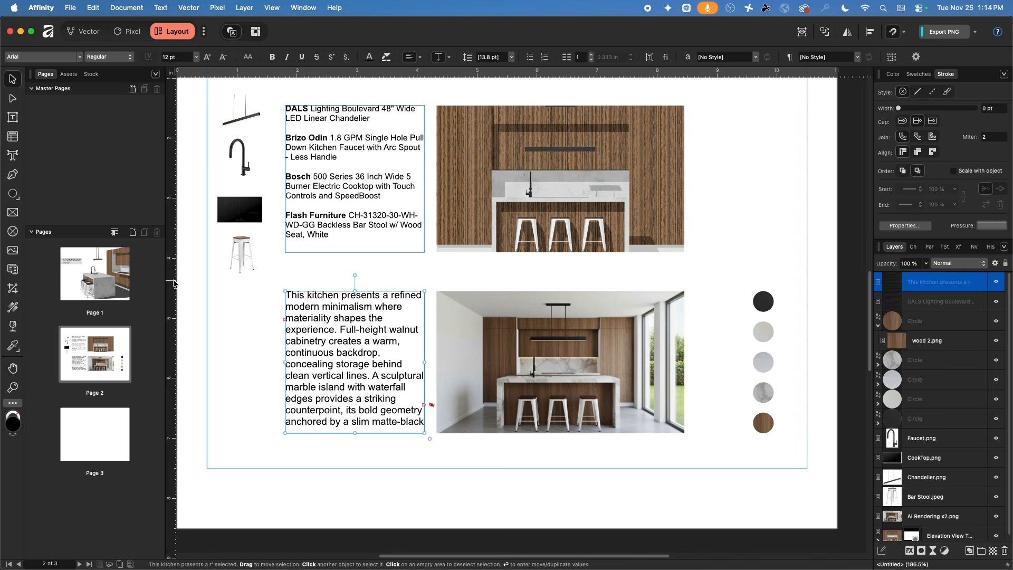
pyautogui.moveTo(174, 283); pyautogui.dragTo(188, 333)
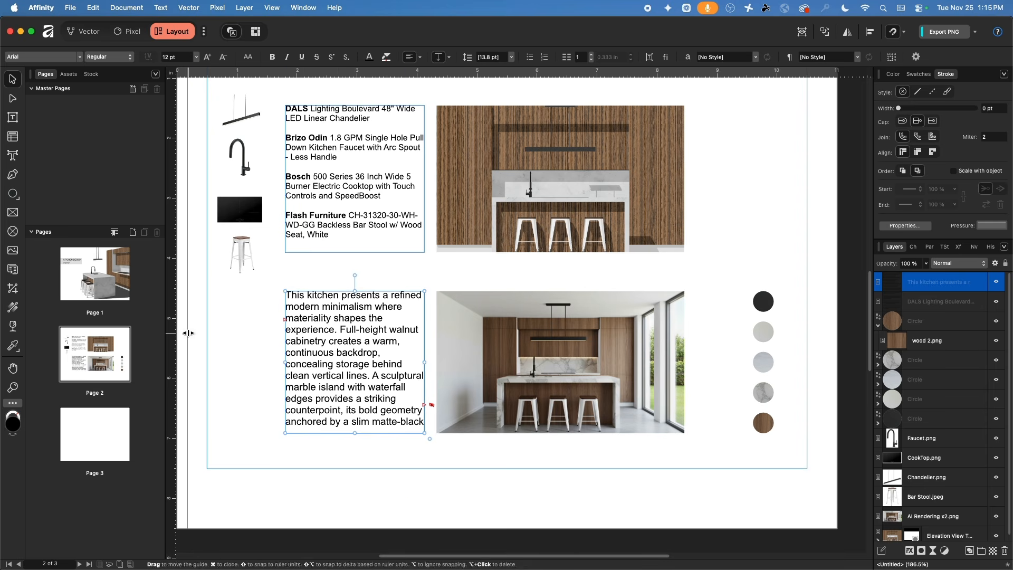
# - Set the whole kitchen description paragraph to 10 pt
pyautogui.doubleClick(345, 341)
pyautogui.doubleClick(345, 340)
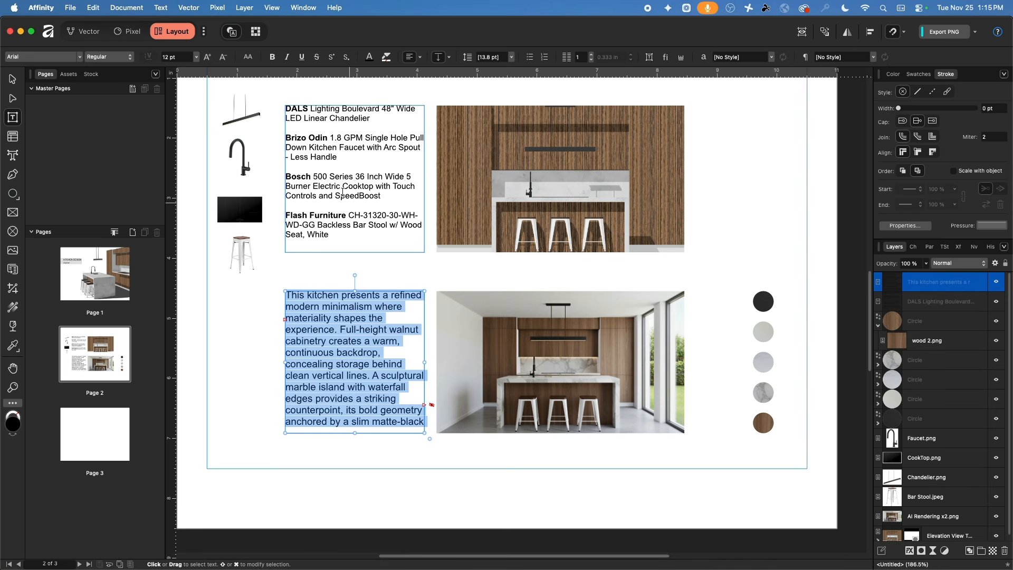
pyautogui.click(197, 57)
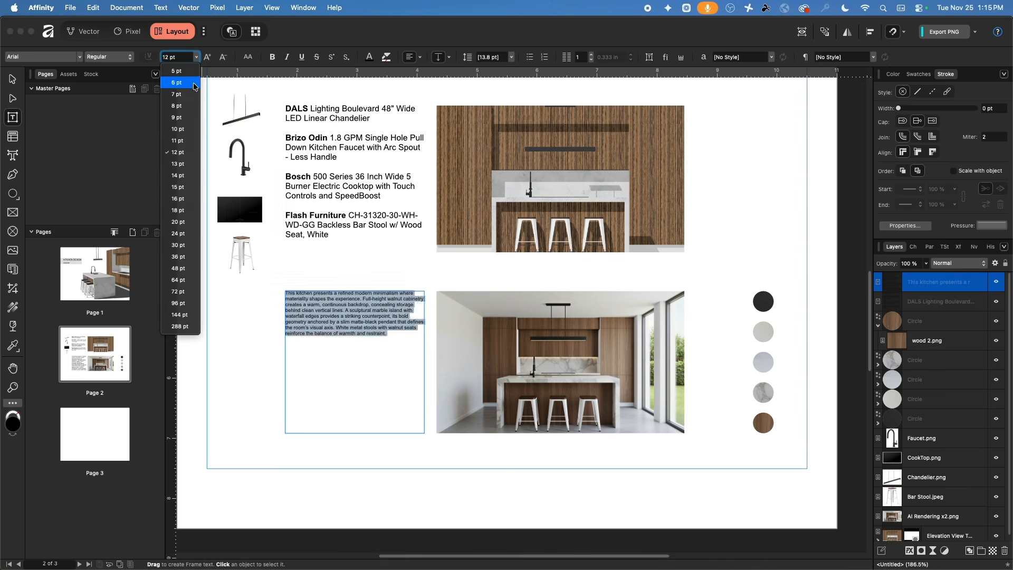
pyautogui.click(193, 130)
pyautogui.click(371, 424)
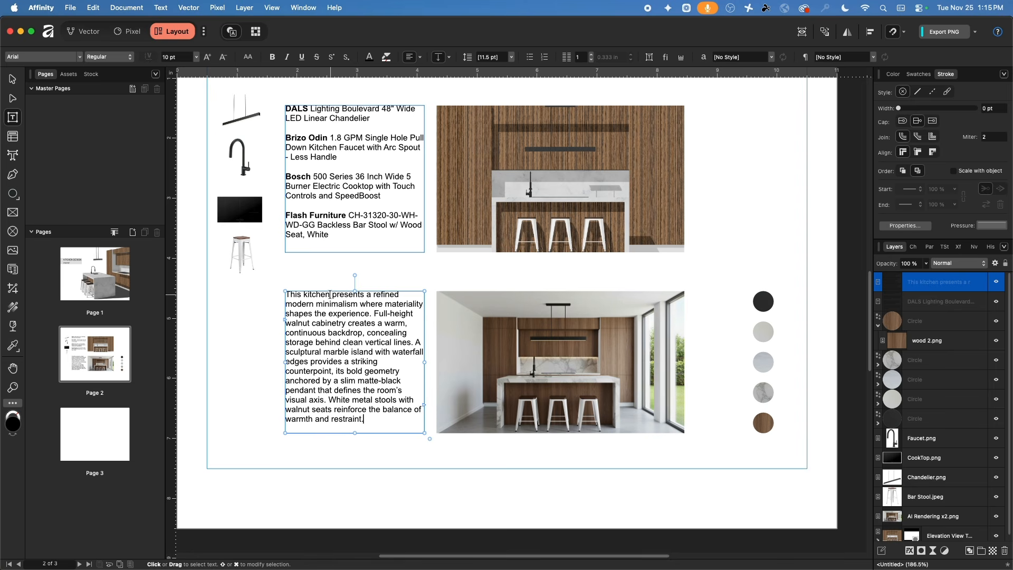
# - Make the opening words "This kitchen" bold in the description paragraph and deselect the frame
pyautogui.moveTo(330, 294); pyautogui.dragTo(283, 296)
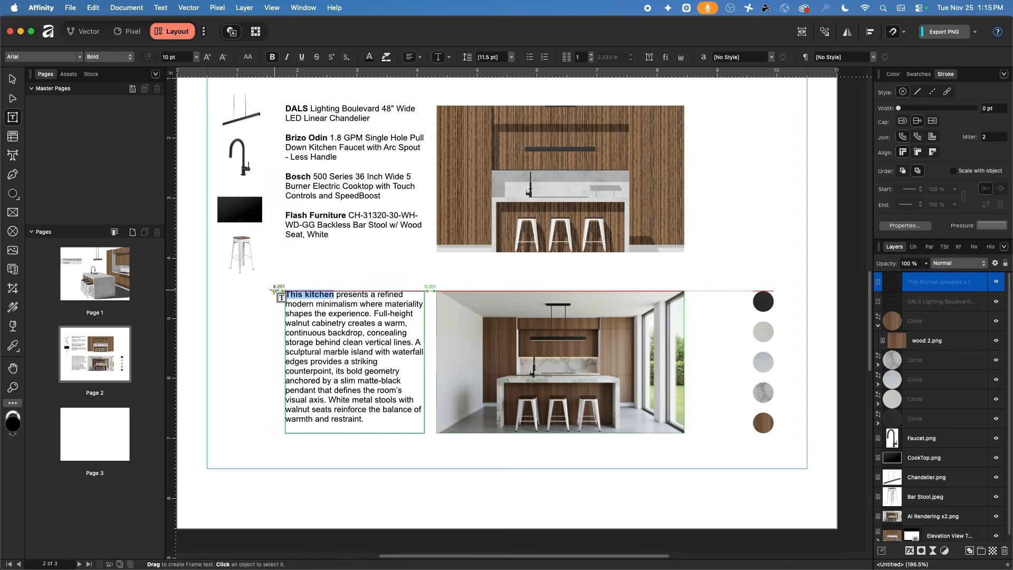
pyautogui.press('super+b')
pyautogui.click(14, 83)
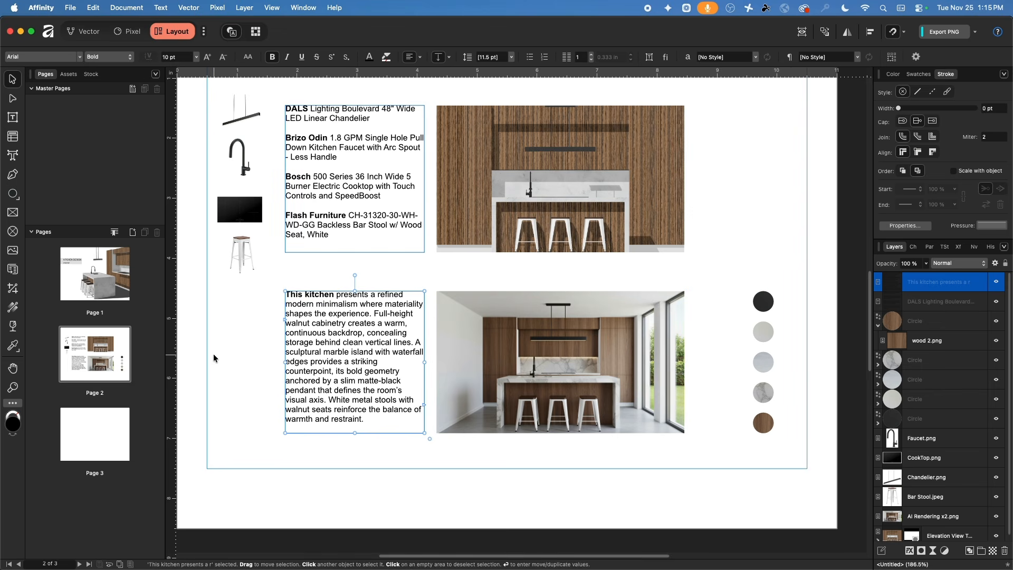
pyautogui.click(256, 364)
# - Turn on Preview Mode to hide the margin and frame outlines on the page
pyautogui.scroll(2, 256, 363)
pyautogui.click(197, 7)
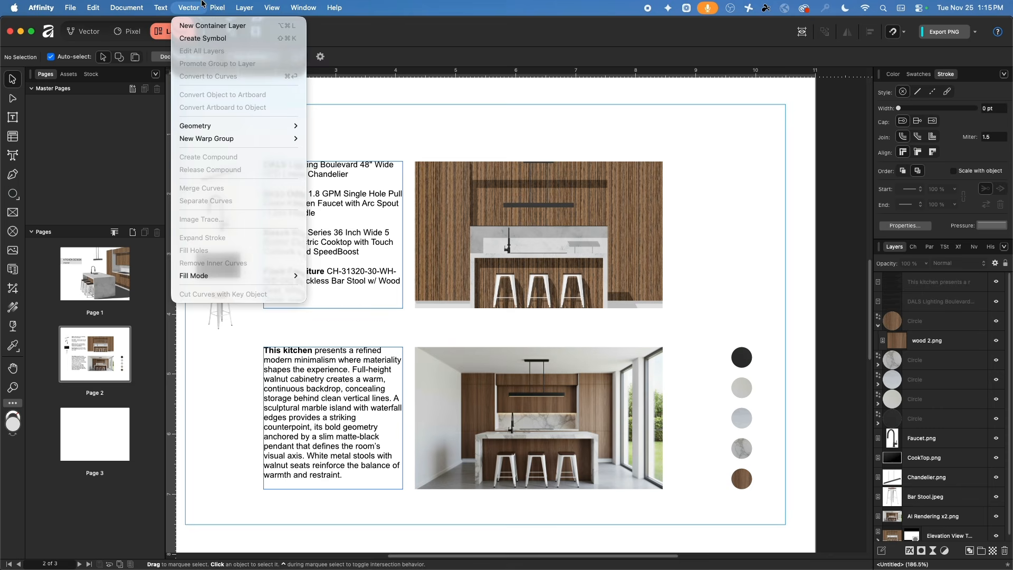
pyautogui.moveTo(276, 5)
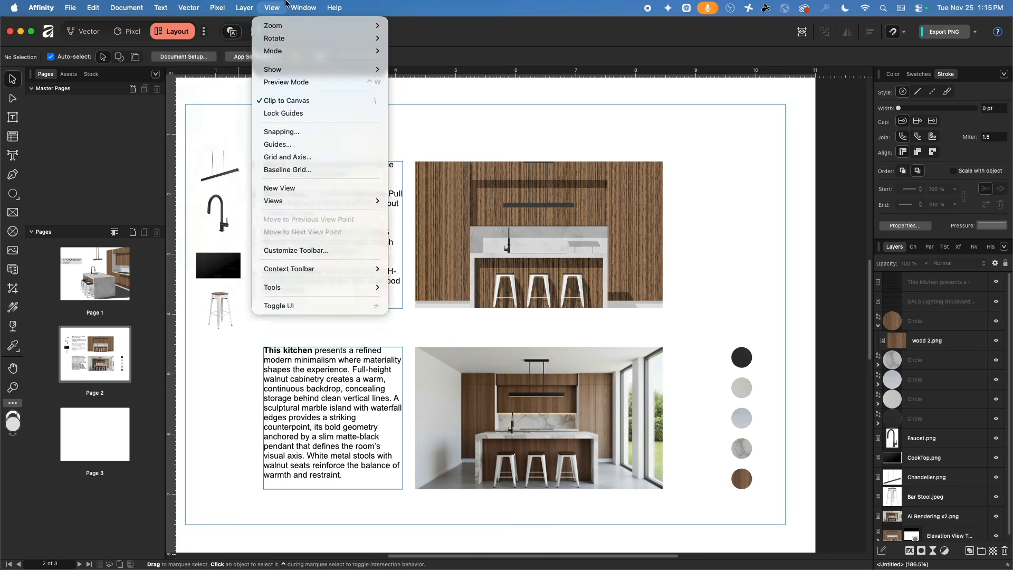
pyautogui.click(294, 81)
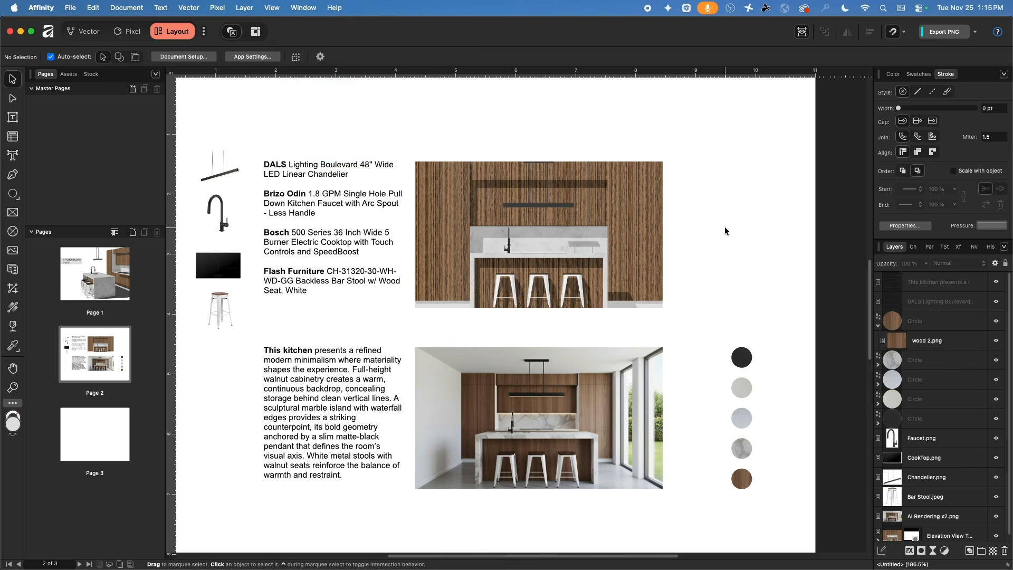
# - Draw a tall, narrow text frame between the lower rendering and the material swatches, spanning the column of circles
pyautogui.scroll(-1, 705, 276)
pyautogui.moveTo(546, 280); pyautogui.dragTo(590, 249)
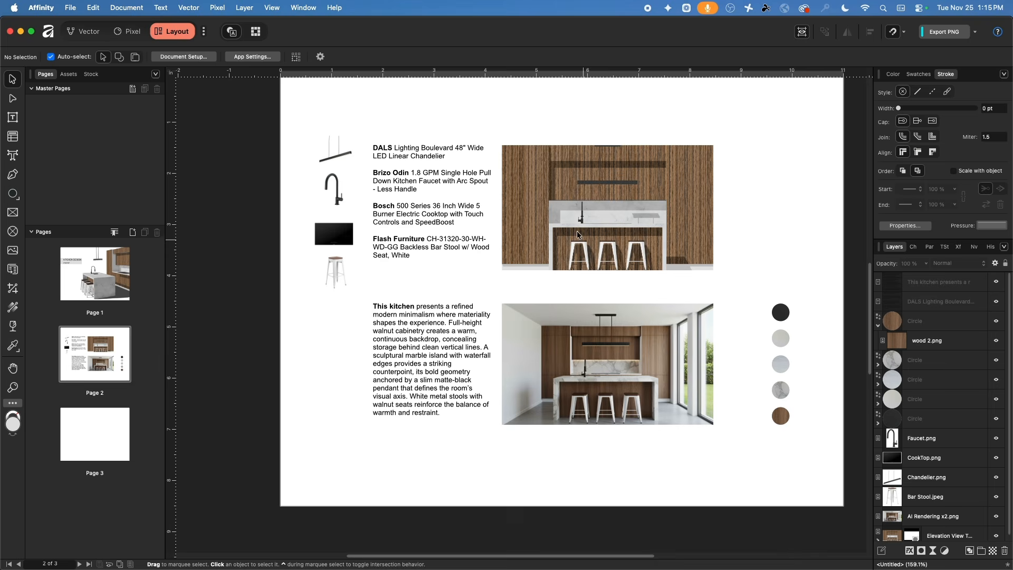
pyautogui.scroll(2, 758, 349)
pyautogui.moveTo(760, 348); pyautogui.dragTo(588, 303)
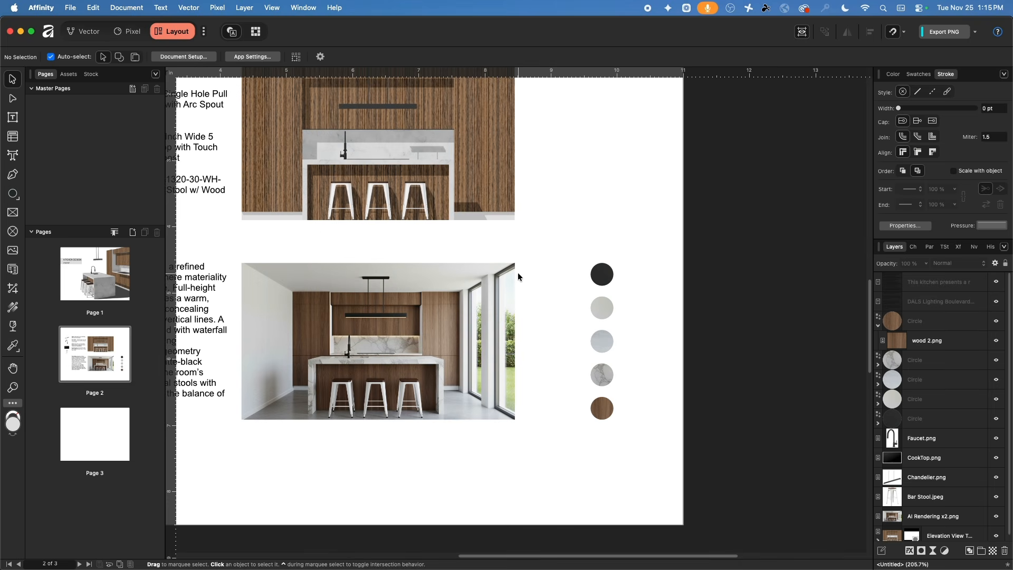
pyautogui.click(12, 119)
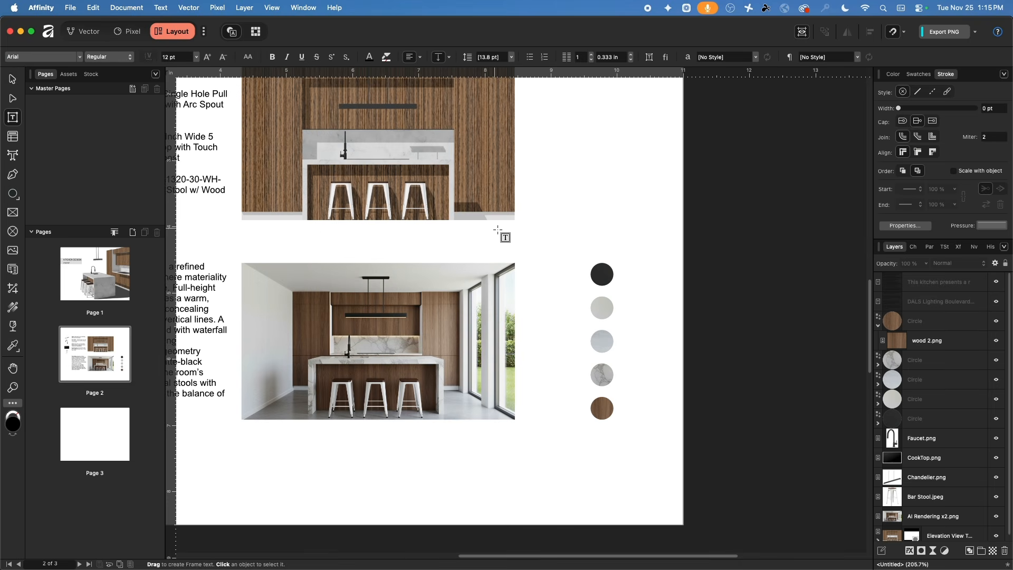
pyautogui.moveTo(528, 267); pyautogui.dragTo(577, 420)
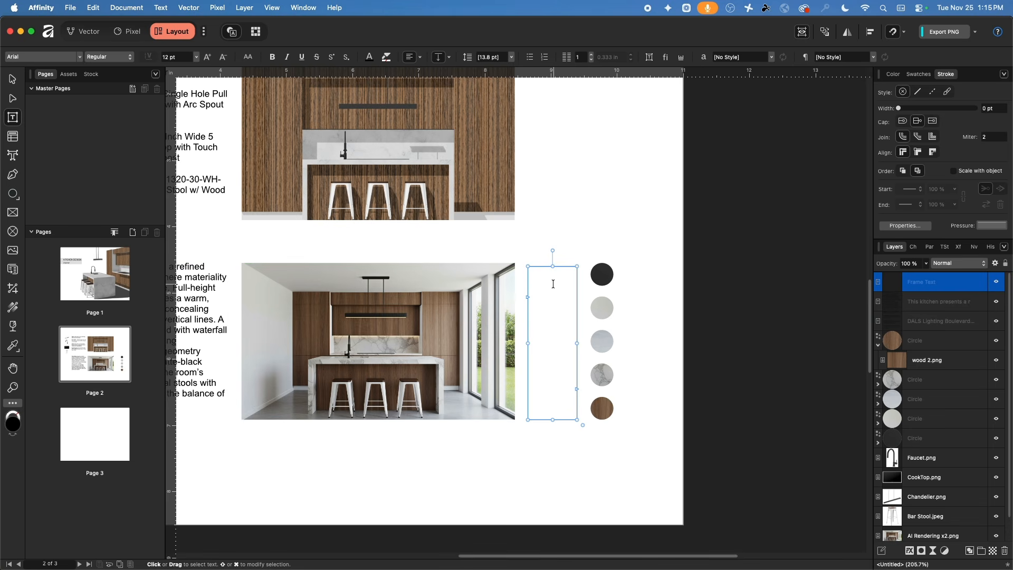
# - Enter the material names Black Metal, Wall Paint, Concrete Floor, Marble and Wood in the new frame, separated by blank lines
pyautogui.write('Black Metal')
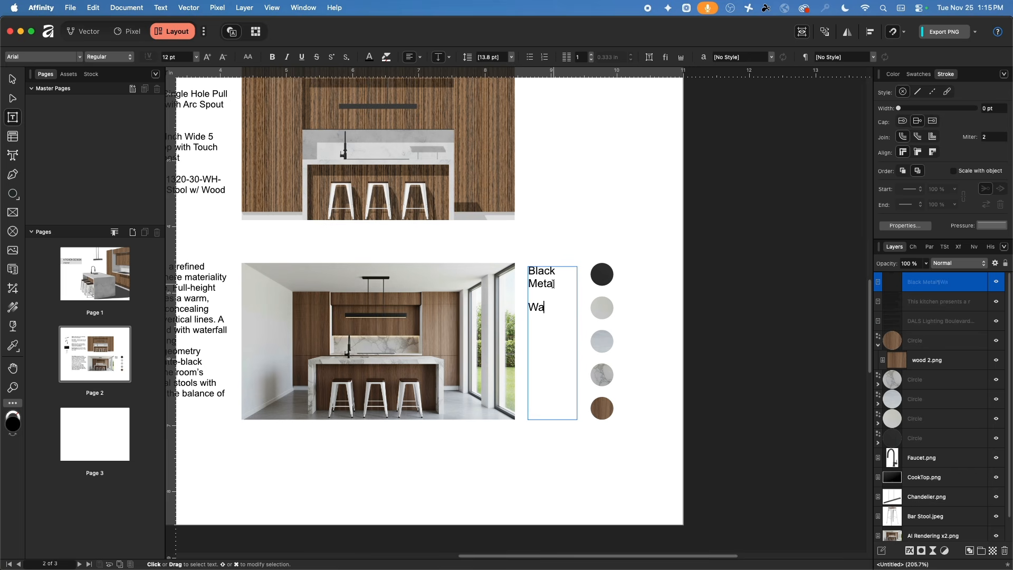
pyautogui.write('Wall Paint')
pyautogui.write('Concrete Floor')
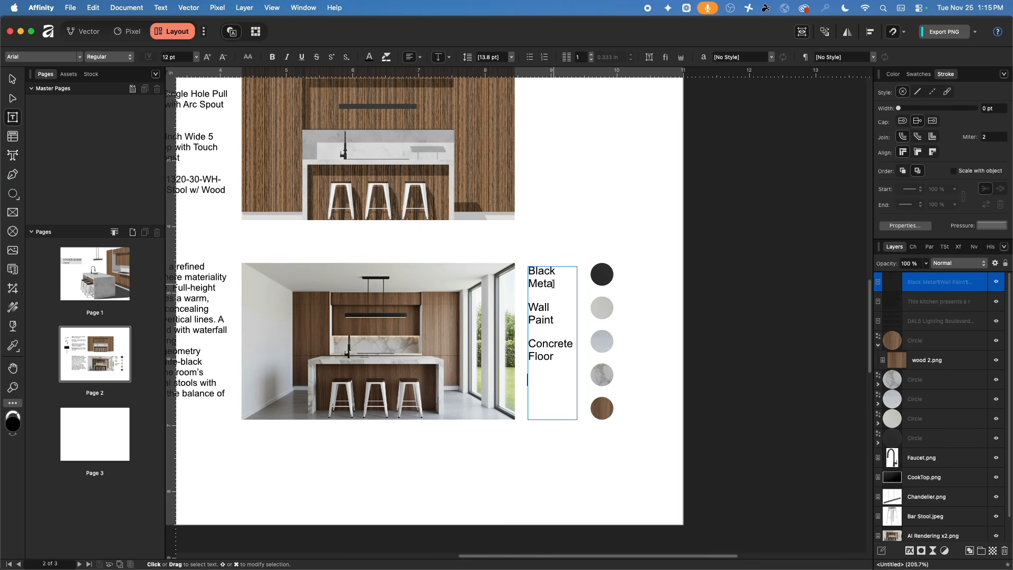
pyautogui.write('AMa')
pyautogui.press('BackSpace')
pyautogui.press('BackSpace')
pyautogui.press('BackSpace')
pyautogui.write('Mzrb')
pyautogui.press('super+z')
pyautogui.write('a')
pyautogui.press('Escape')
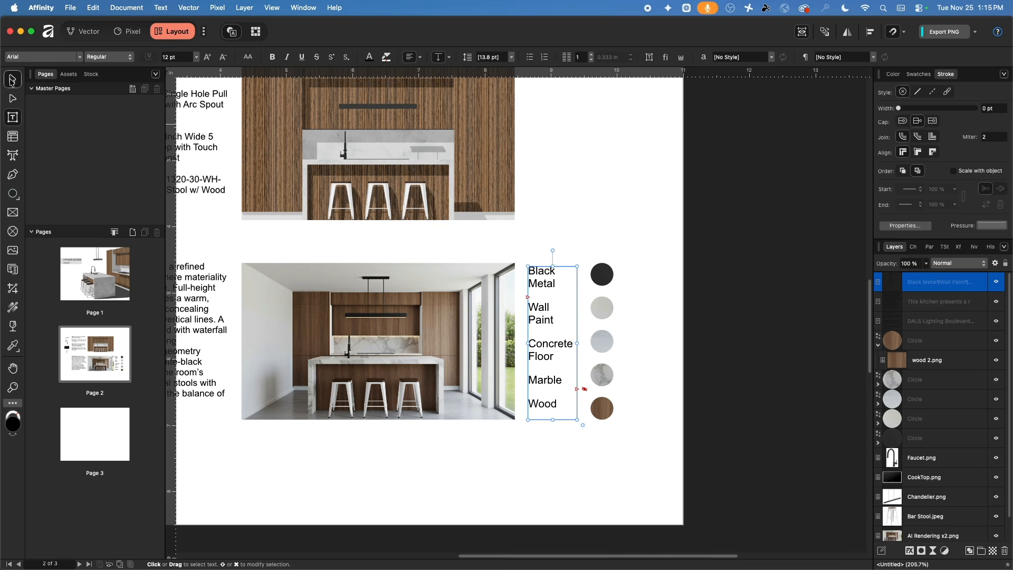
# - Set the material names to 10 pt and widen their text frame so each name fits on one line
pyautogui.doubleClick(551, 344)
pyautogui.press('super+a')
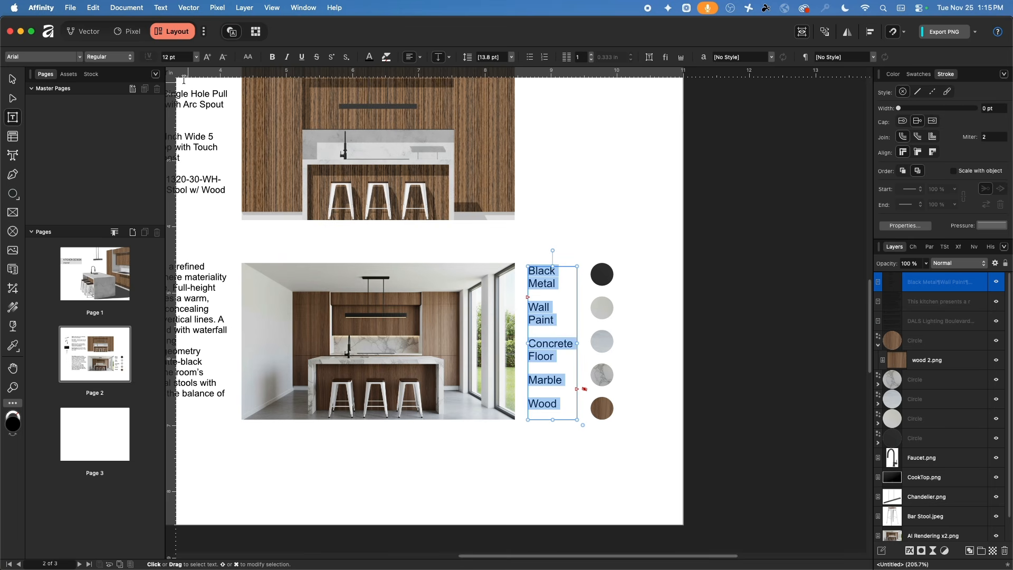
pyautogui.click(195, 57)
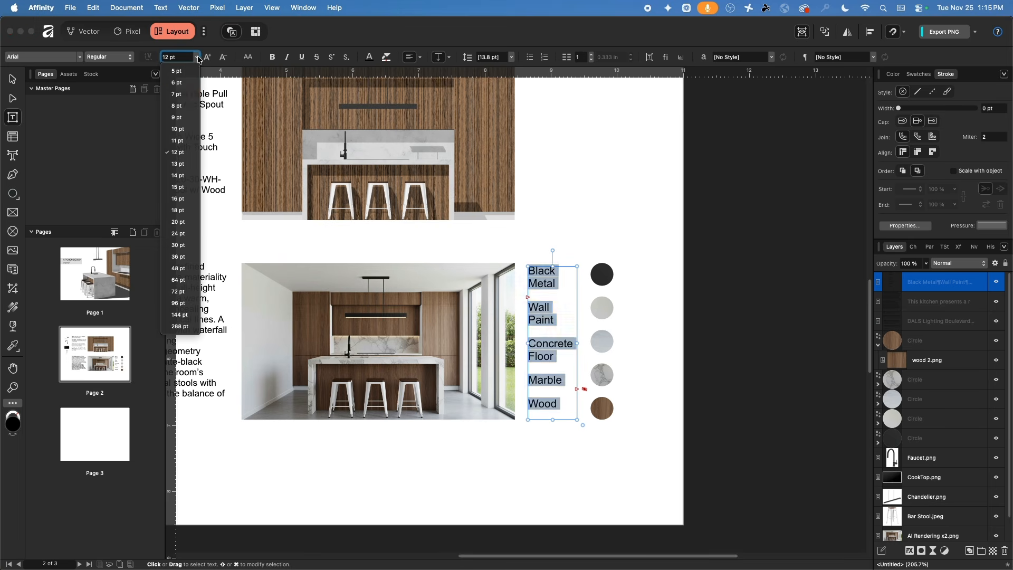
pyautogui.click(187, 129)
pyautogui.press('Escape')
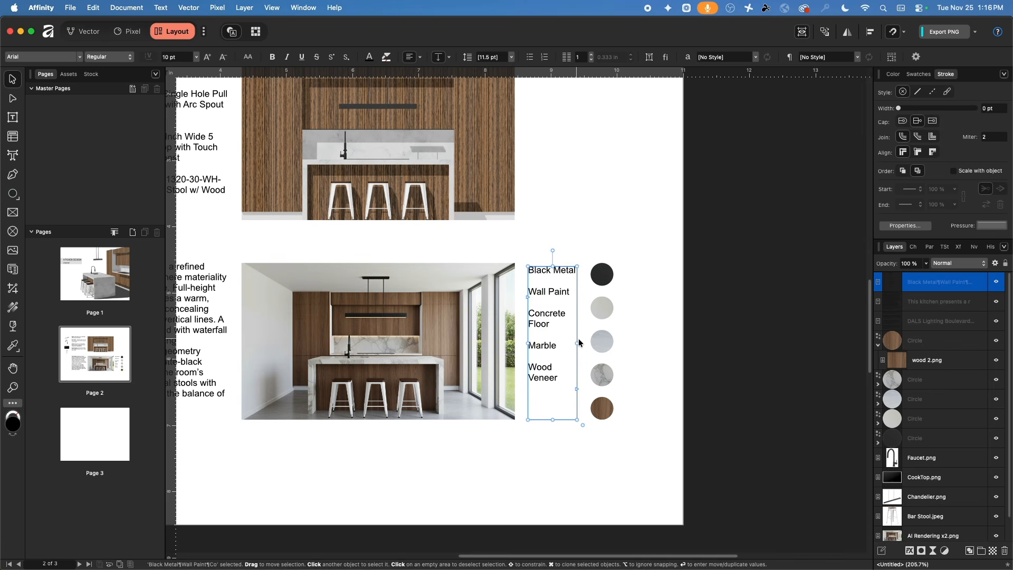
pyautogui.moveTo(578, 344); pyautogui.dragTo(602, 343)
pyautogui.click(635, 351)
# - Turn off Preview Mode to show the page margins and text frame outlines
pyautogui.scroll(-3, 512, 362)
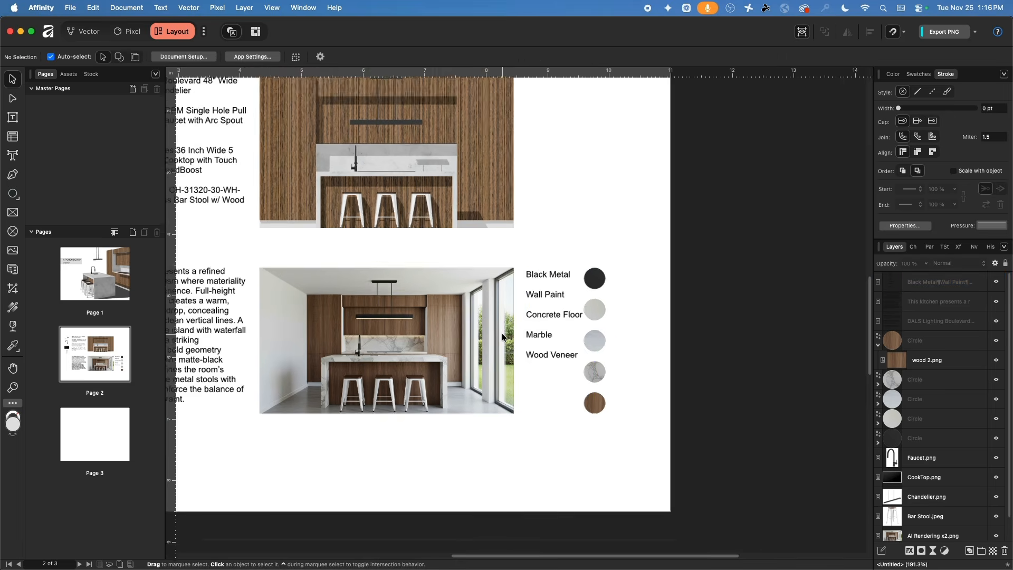
pyautogui.moveTo(390, 303); pyautogui.dragTo(568, 325)
pyautogui.hscroll(2, 567, 325)
pyautogui.click(272, 7)
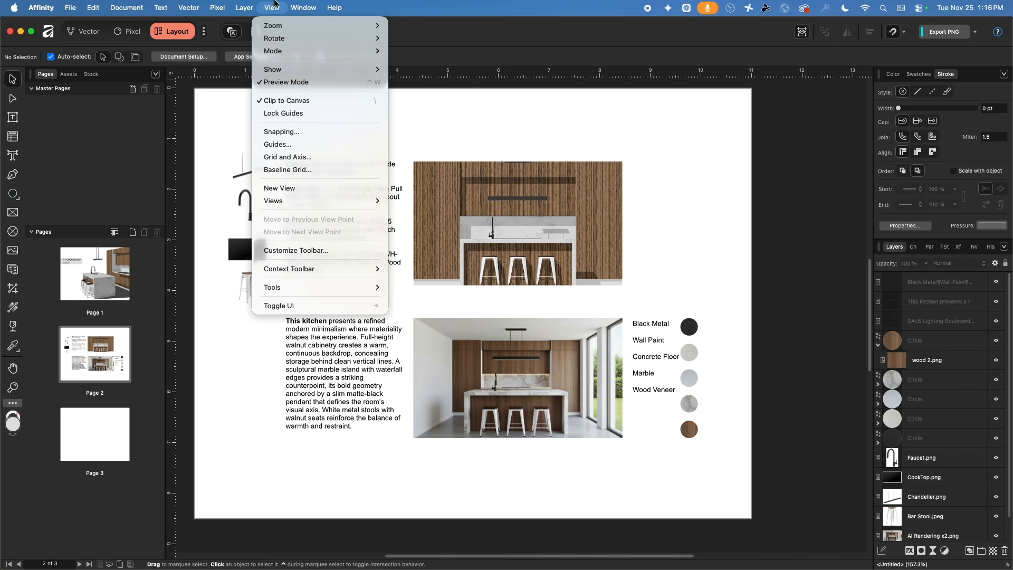
pyautogui.click(286, 83)
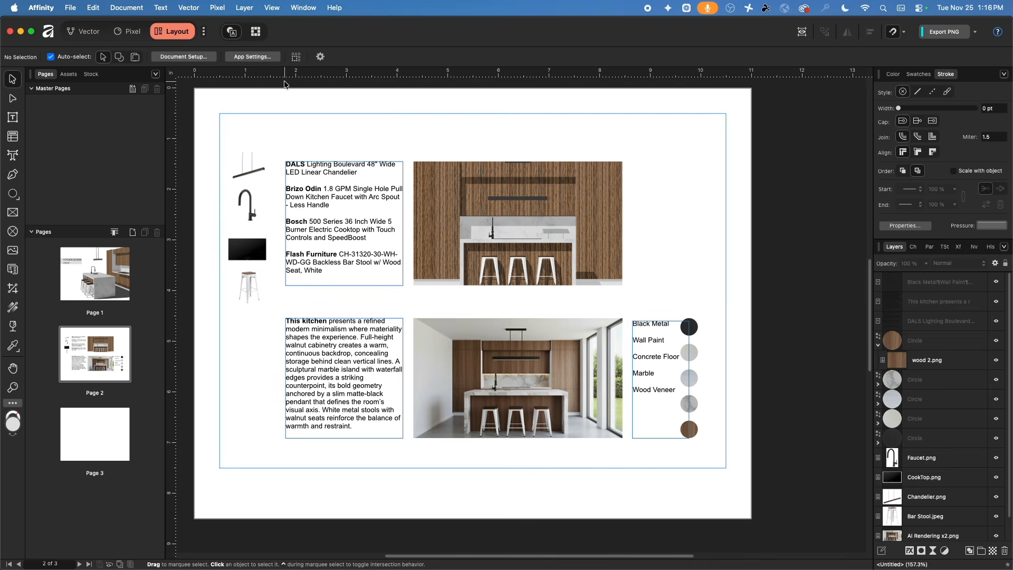
# - Copy the KITCHEN DESIGN title frame from page 1 to page 2 and place it at the margin's upper-left corner
pyautogui.click(83, 285)
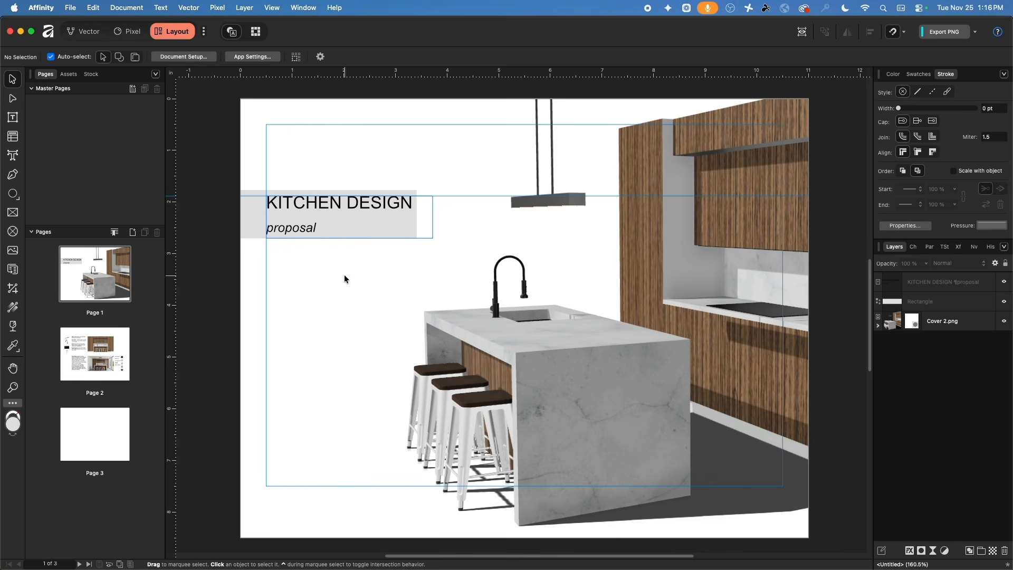
pyautogui.click(311, 206)
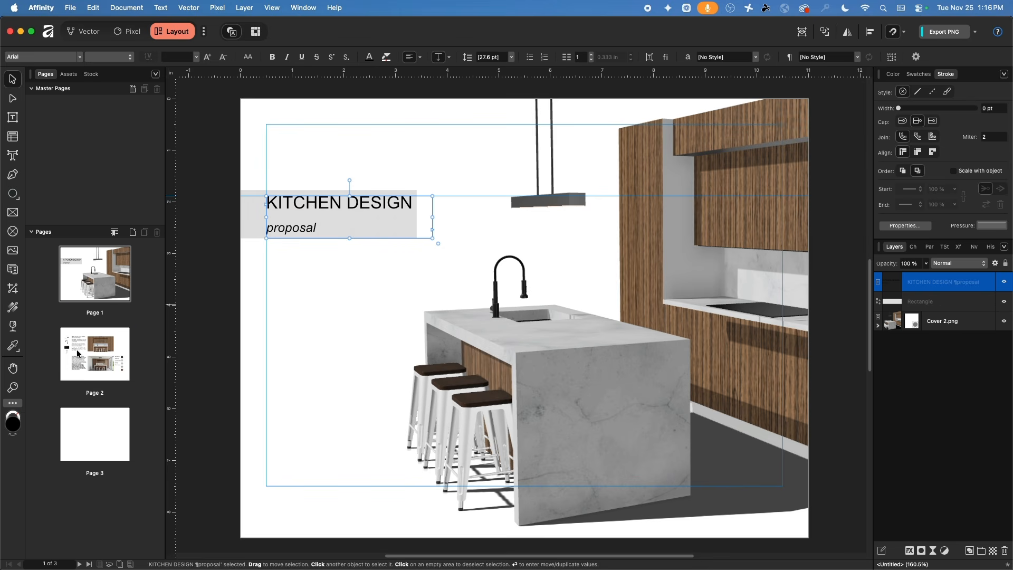
pyautogui.moveTo(77, 353); pyautogui.dragTo(320, 129)
pyautogui.click(302, 425)
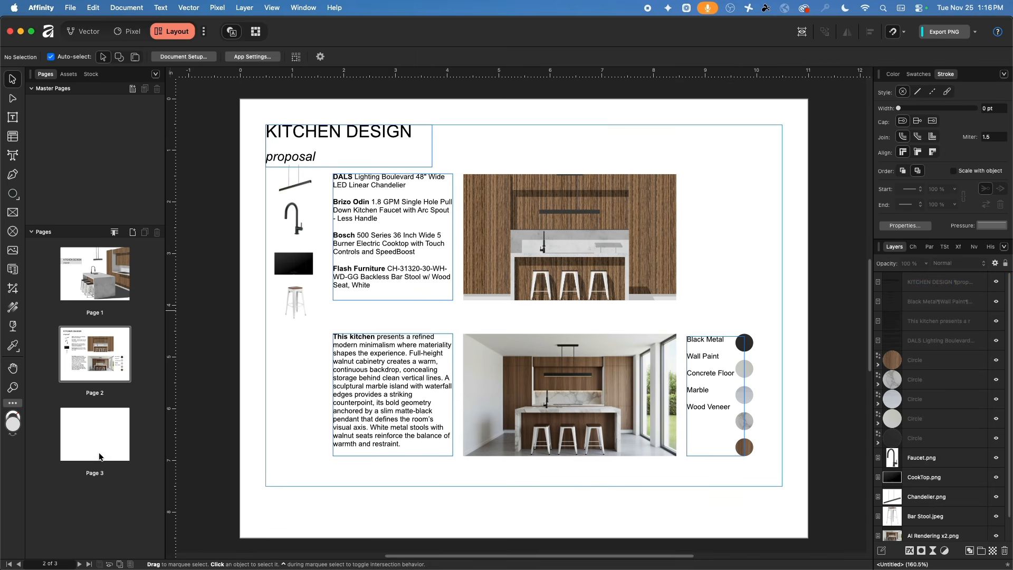
# - Paste the KITCHEN DESIGN title frame on page 3 and snap it to the margin's upper-left corner
pyautogui.click(93, 436)
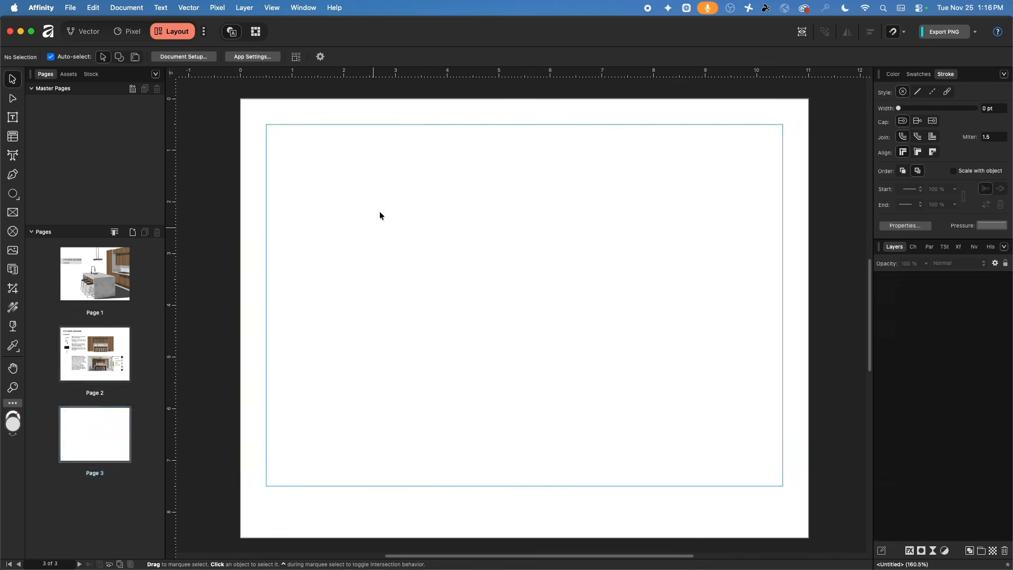
pyautogui.press('super+v')
pyautogui.moveTo(309, 208); pyautogui.dragTo(309, 138)
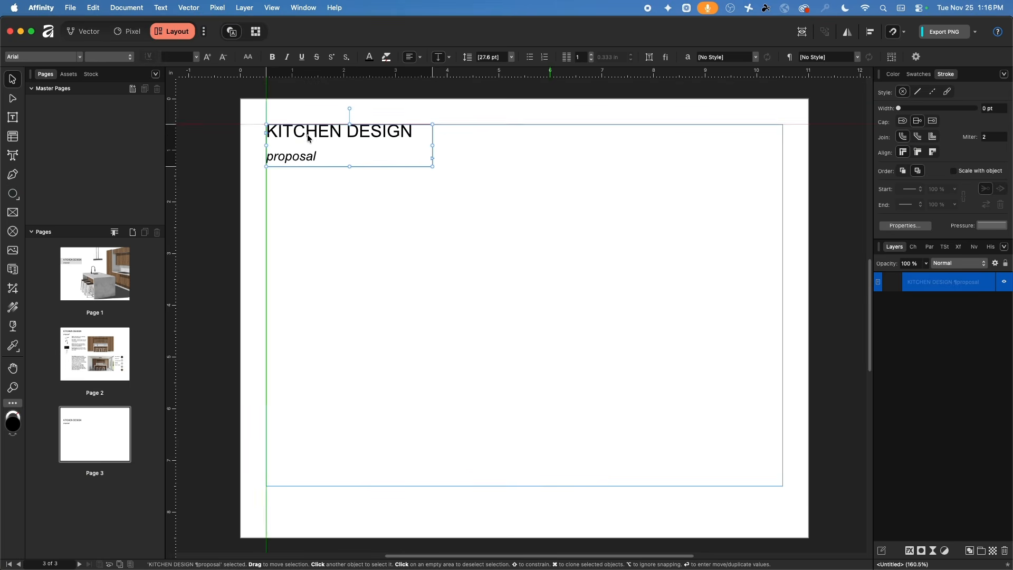
# - Replace the subtitle "proposal" on page 3 with "Tech Drawings"
pyautogui.doubleClick(291, 157)
pyautogui.doubleClick(291, 158)
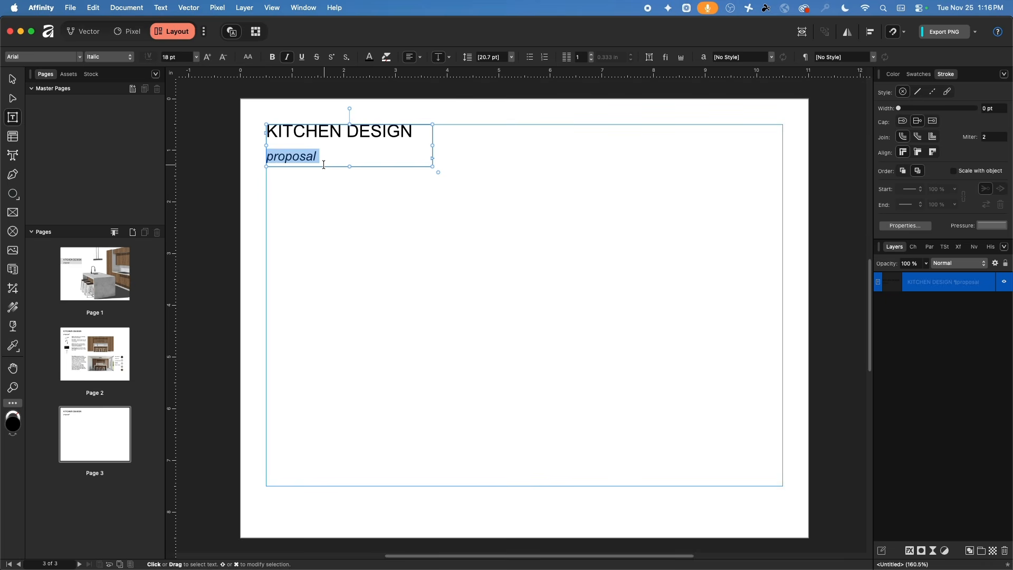
pyautogui.write('Tech')
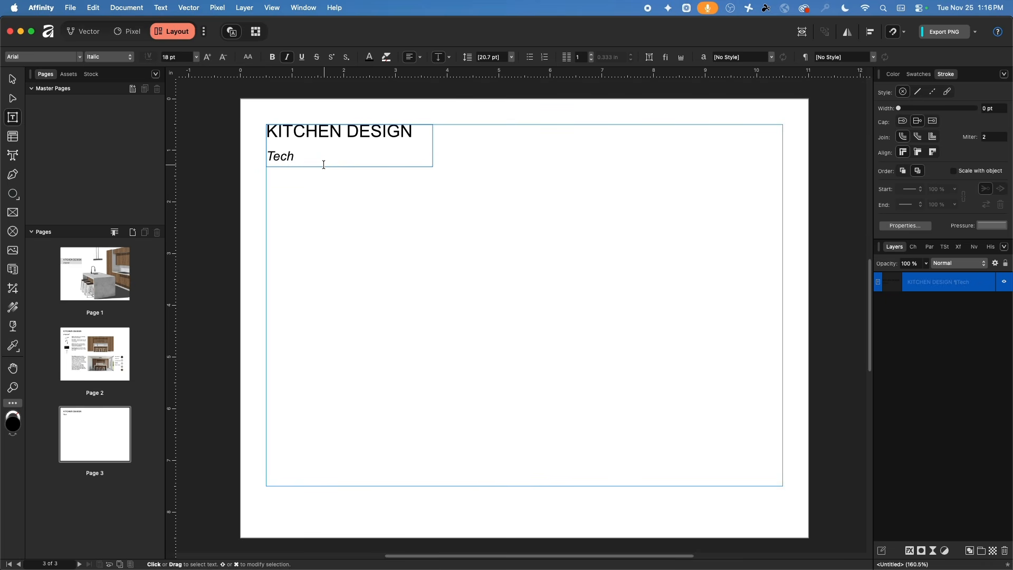
pyautogui.write('rawings')
pyautogui.press('Escape')
# - Replace the subtitle "proposal" on page 2 with "Materials"
pyautogui.click(85, 341)
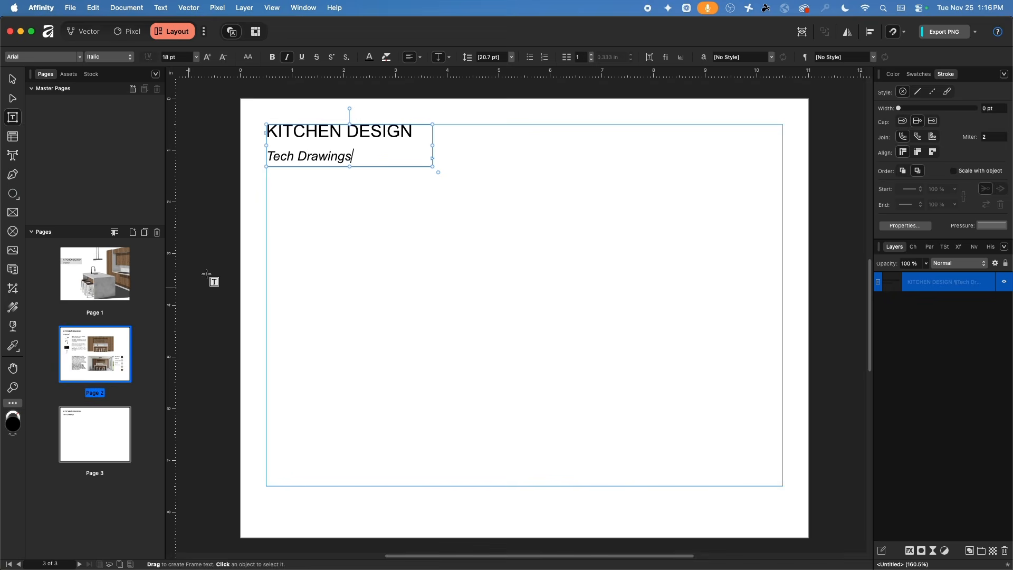
pyautogui.doubleClick(293, 158)
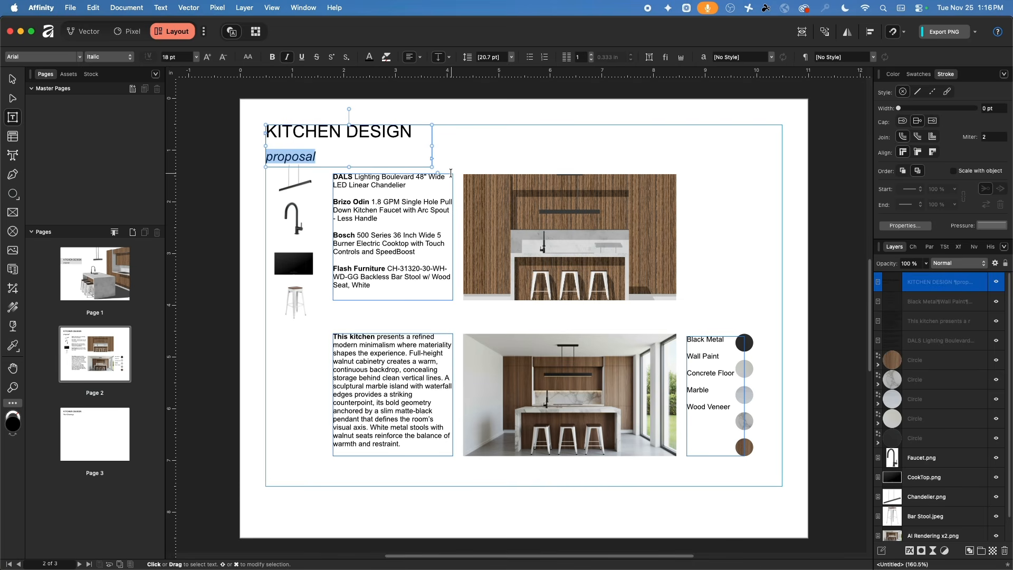
pyautogui.write('Materials')
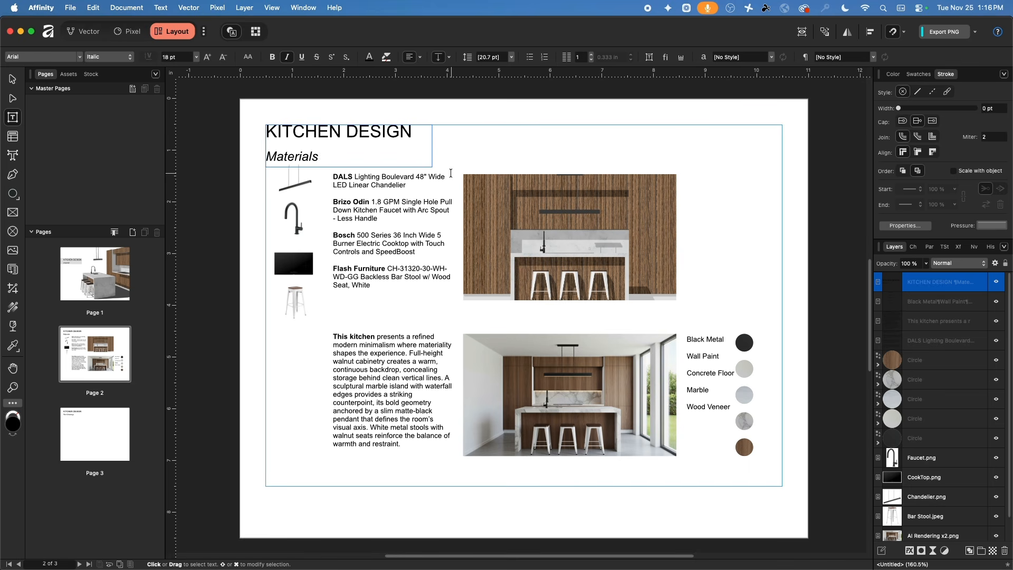
pyautogui.click(11, 80)
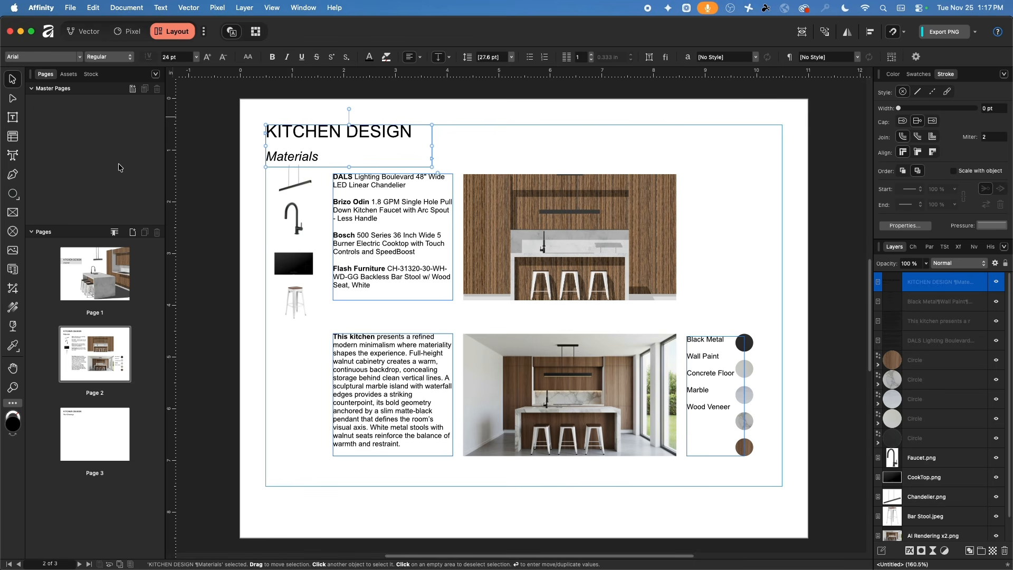
# - Add a landscape Letter master page and copy the gray rectangle and title frame from page 1 onto it
pyautogui.click(132, 89)
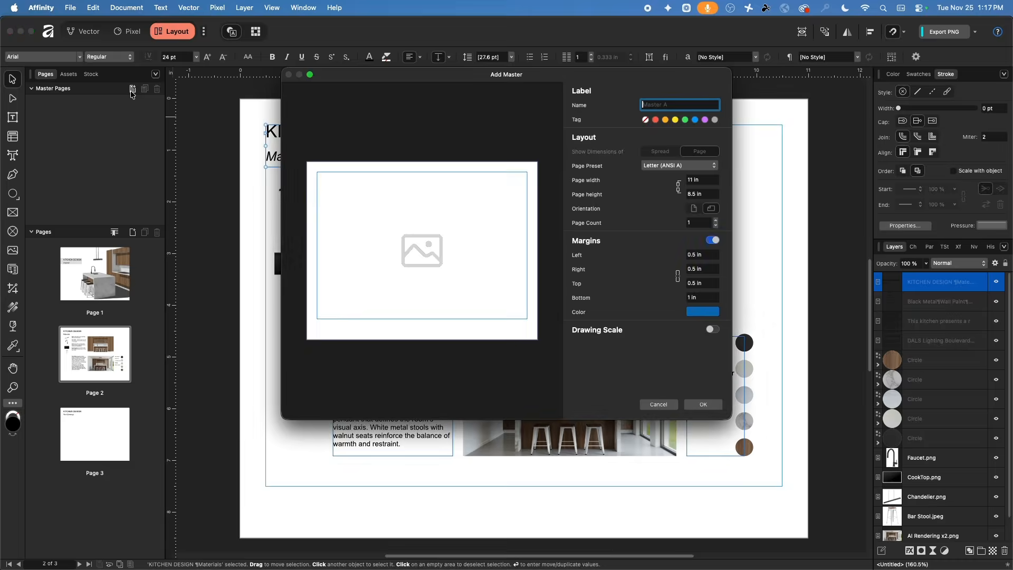
pyautogui.click(702, 405)
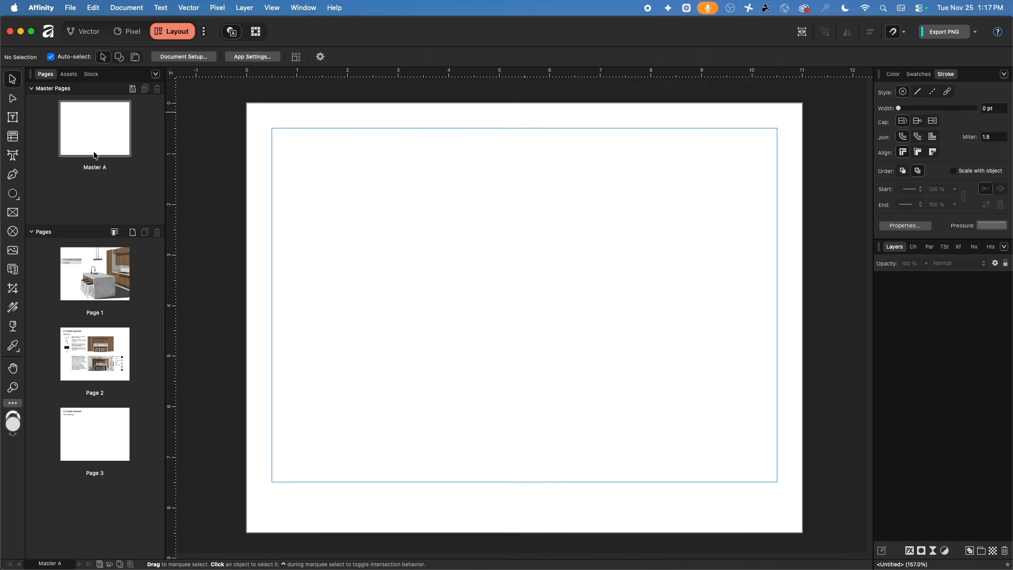
pyautogui.click(76, 271)
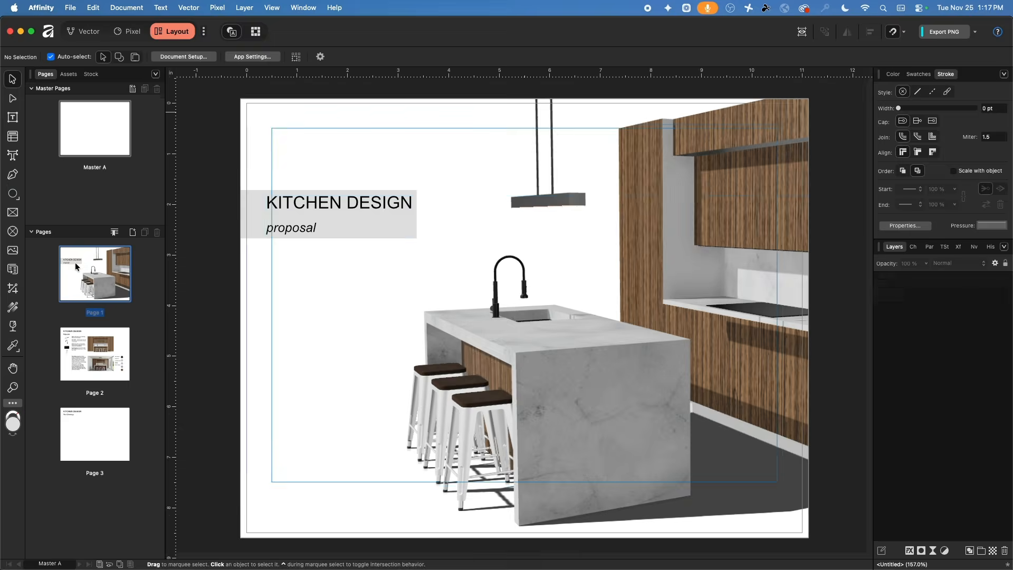
pyautogui.click(243, 217)
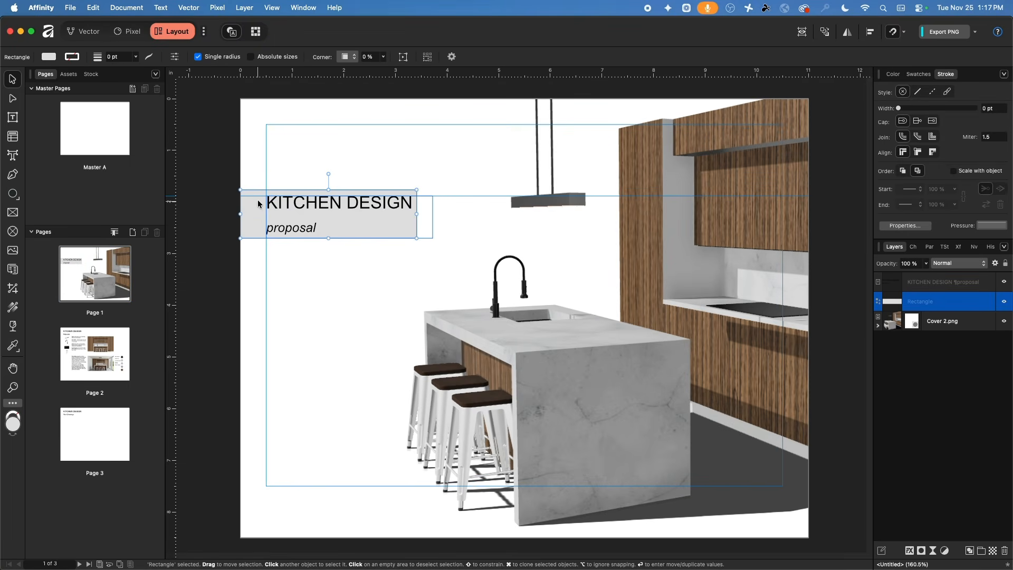
pyautogui.keyDown('shift'); pyautogui.click(283, 203); pyautogui.keyUp('shift')
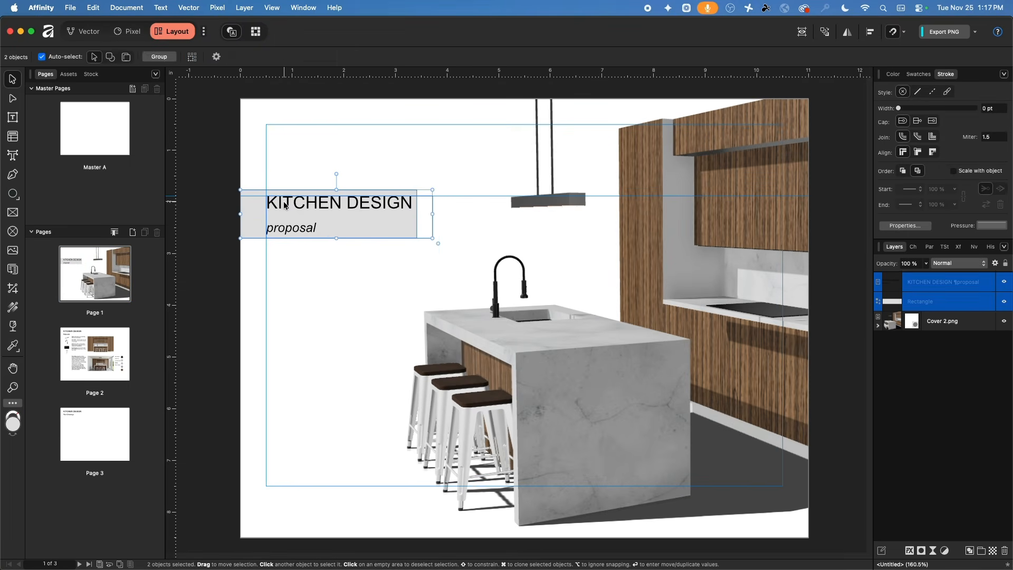
pyautogui.click(88, 127)
pyautogui.press('cmd+v')
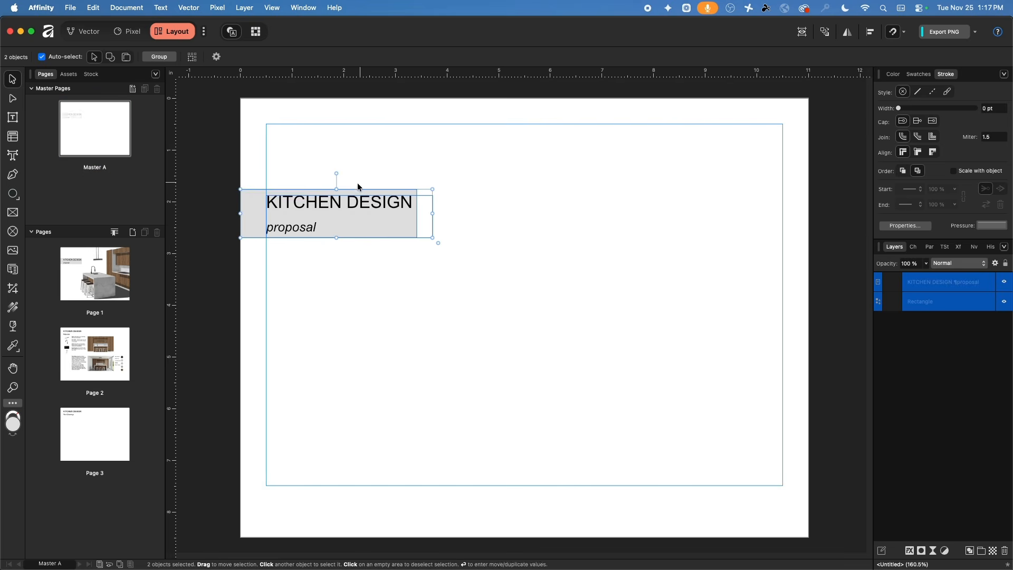
# - Move the rectangle and title up on the master page, placing the rectangle at the page's top edge and the title at the margin corner
pyautogui.moveTo(372, 220); pyautogui.dragTo(367, 131)
pyautogui.press('Escape')
pyautogui.moveTo(299, 110); pyautogui.dragTo(297, 133)
pyautogui.scroll(5, 297, 133)
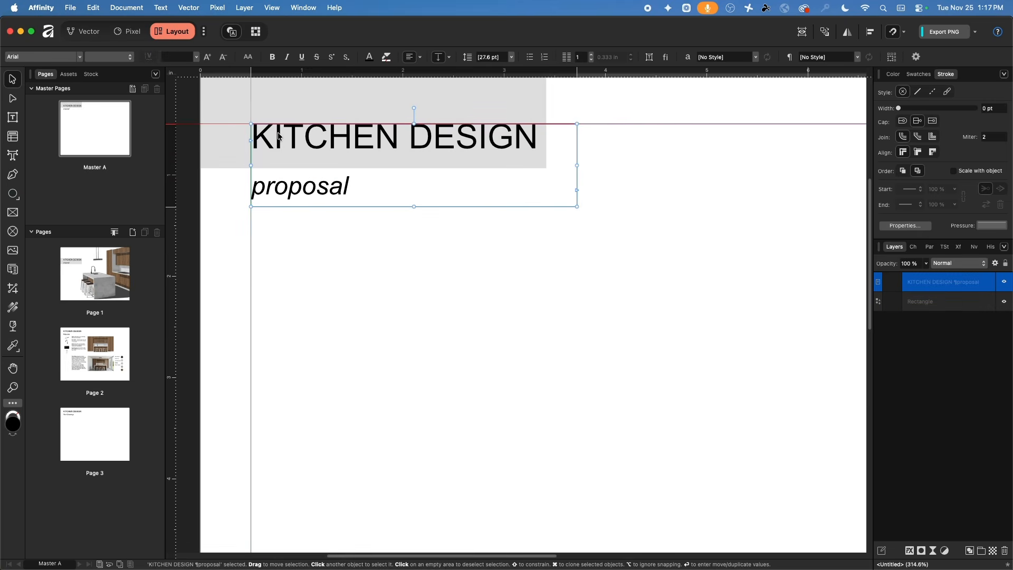
pyautogui.press('Escape')
pyautogui.scroll(-3, 351, 275)
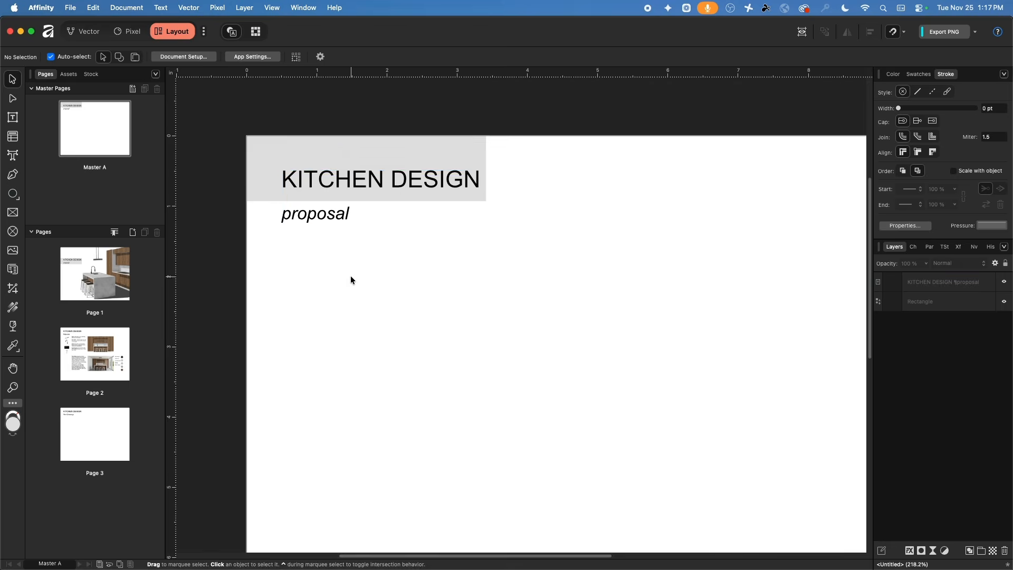
# - Stretch the master page's gray rectangle down to the title frame's lower edge so it backs both text lines
pyautogui.click(341, 147)
pyautogui.moveTo(485, 168)
pyautogui.mouseDown()
pyautogui.moveTo(508, 167)
pyautogui.moveTo(484, 166)
pyautogui.mouseUp()
pyautogui.moveTo(366, 201); pyautogui.dragTo(367, 228)
pyautogui.click(385, 291)
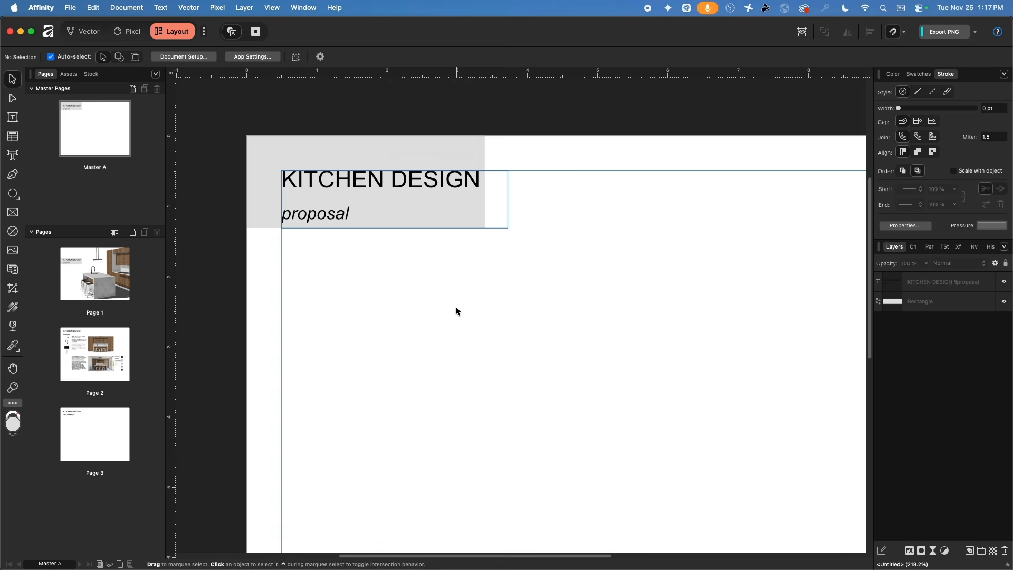
# - Hide the title text layer on the master page, leaving only the gray rectangle
pyautogui.click(358, 184)
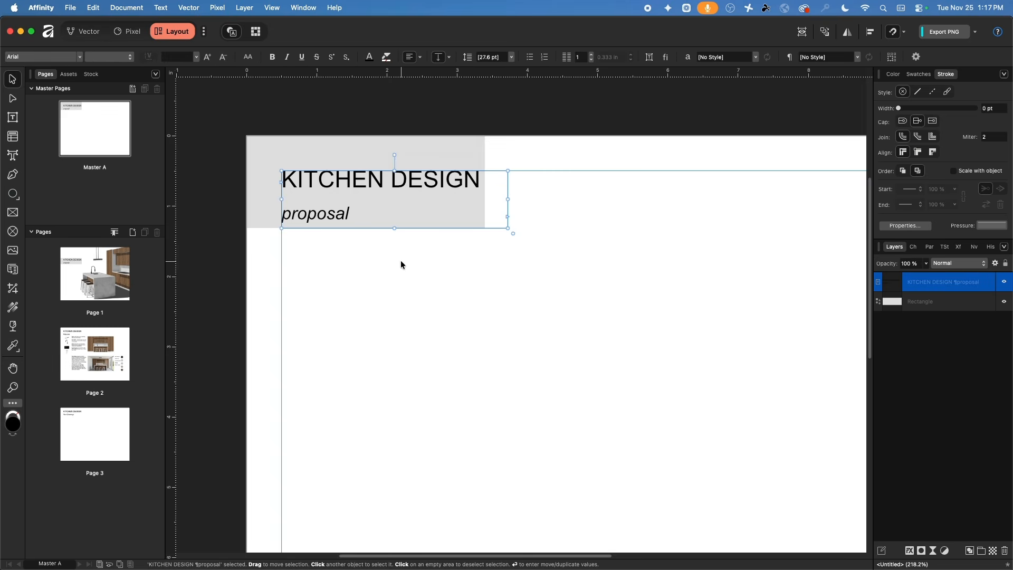
pyautogui.click(1004, 282)
pyautogui.click(460, 310)
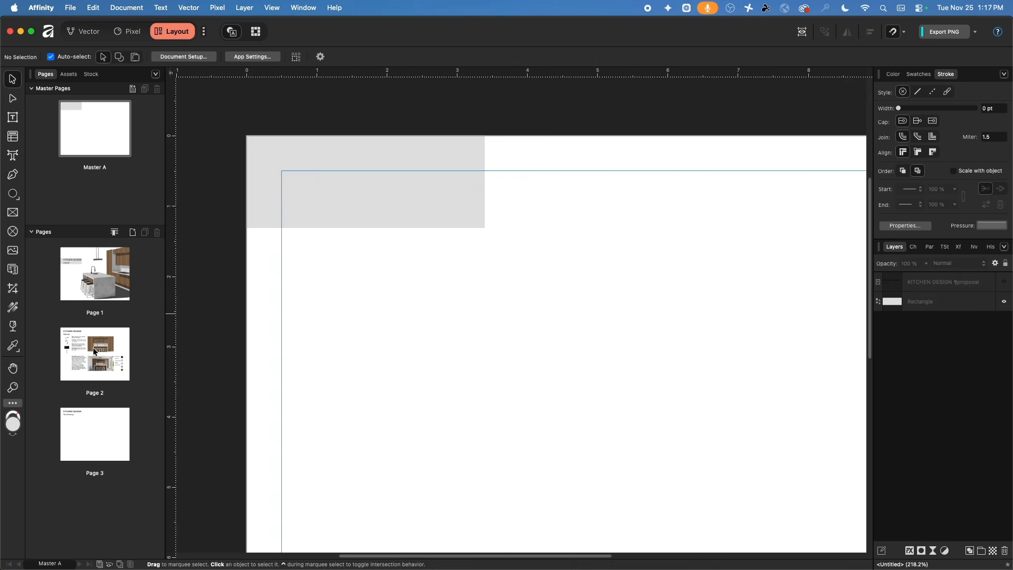
# - Apply Master A to pages 2 and 3 and open page 2
pyautogui.moveTo(77, 117); pyautogui.dragTo(85, 354)
pyautogui.moveTo(89, 118); pyautogui.dragTo(93, 433)
pyautogui.click(81, 352)
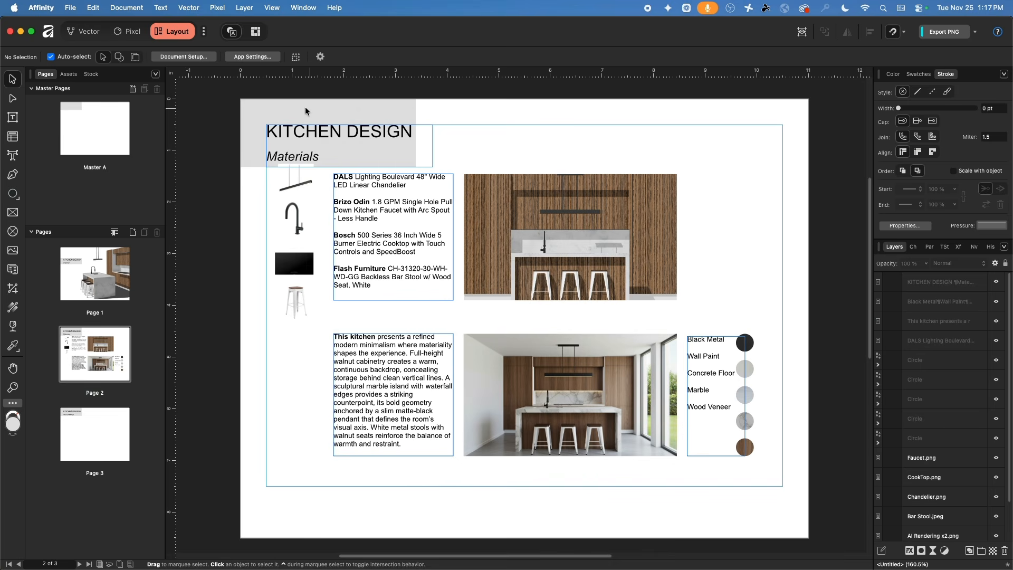
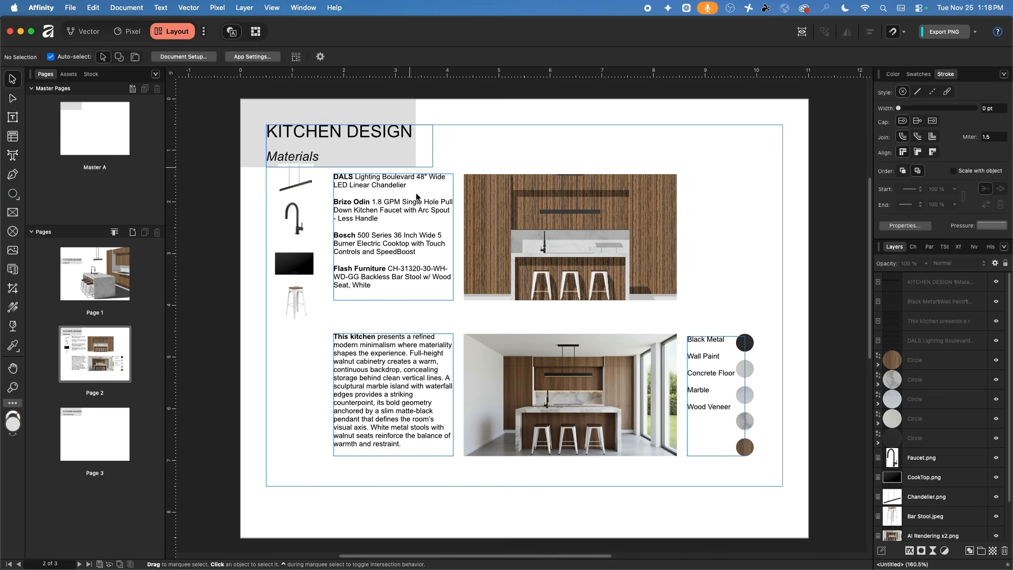
# - Move the concept paragraph, lower rendering, material names and swatches down together to the bottom margin
pyautogui.moveTo(331, 509); pyautogui.dragTo(776, 316)
pyautogui.moveTo(582, 362); pyautogui.dragTo(578, 386)
pyautogui.click(637, 323)
pyautogui.moveTo(637, 325); pyautogui.dragTo(246, 146)
pyautogui.moveTo(585, 204); pyautogui.dragTo(582, 227)
pyautogui.press('super+z')
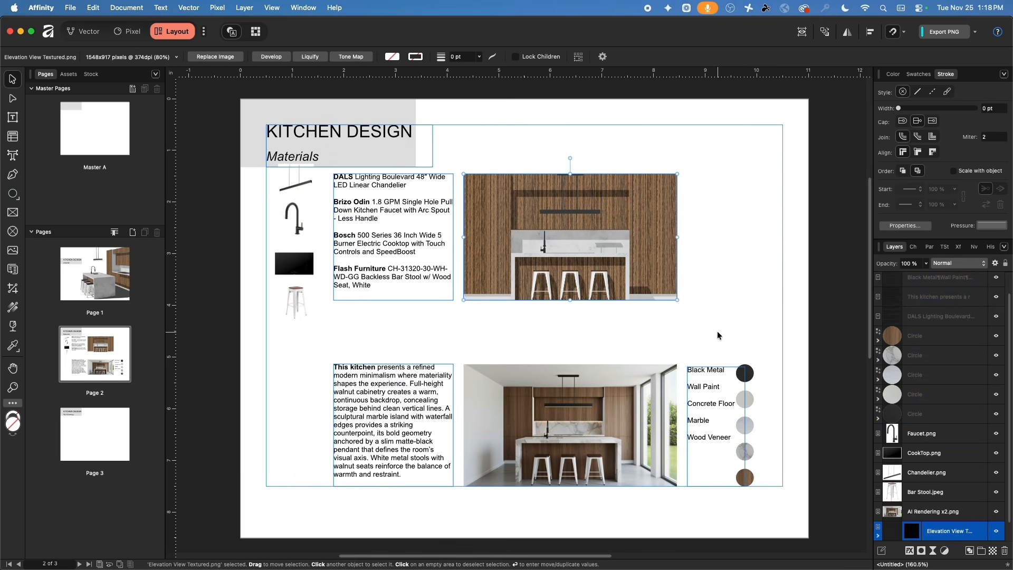
# - Move the four product images, their description text and the elevation image down together, closer to the lower row
pyautogui.moveTo(717, 332); pyautogui.dragTo(239, 160)
pyautogui.moveTo(521, 193); pyautogui.dragTo(526, 222)
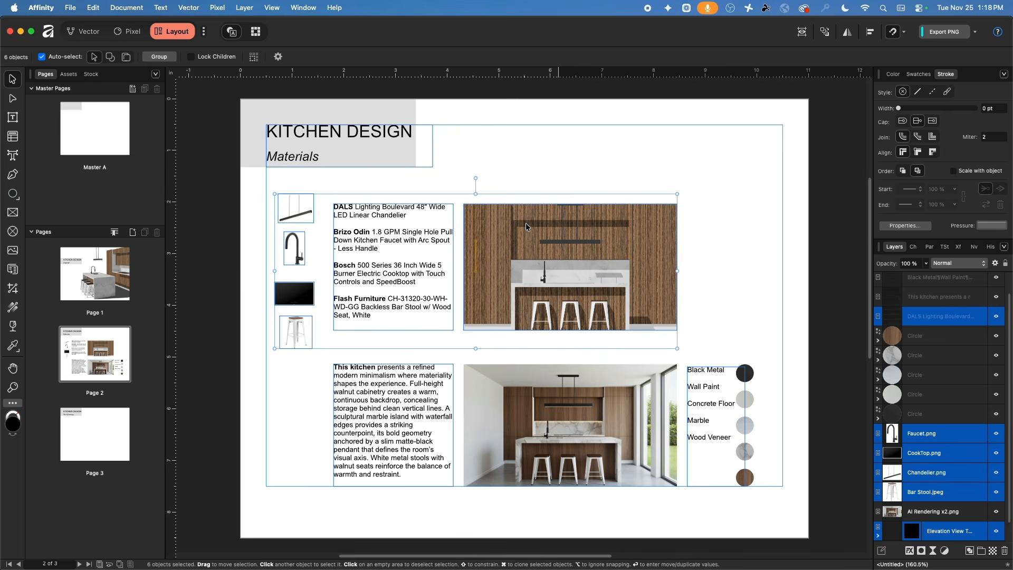
pyautogui.click(727, 181)
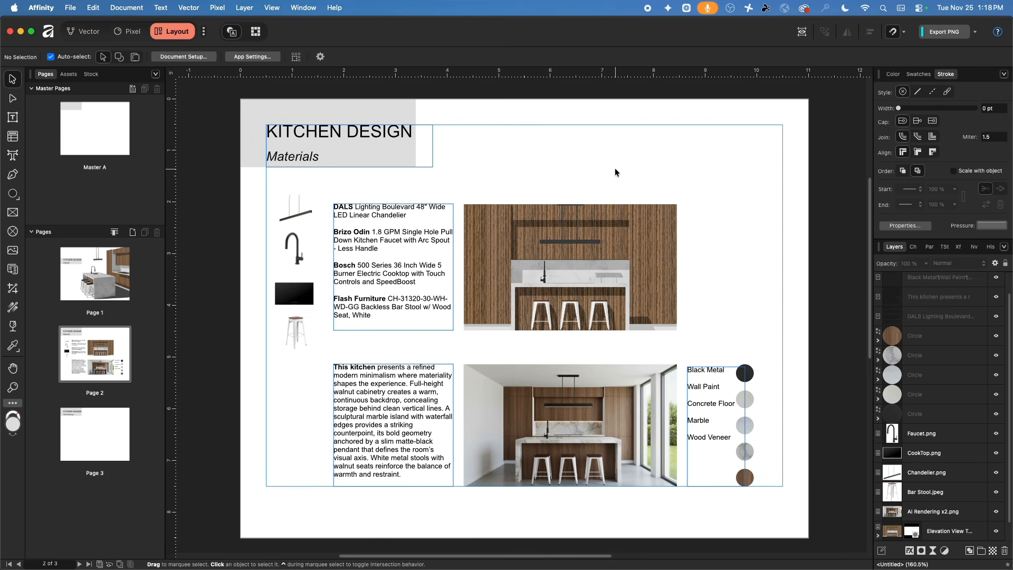
# - Add an art text caption "Front View" and place it just below the elevation image, aligned with its right edge
pyautogui.scroll(1, 712, 335)
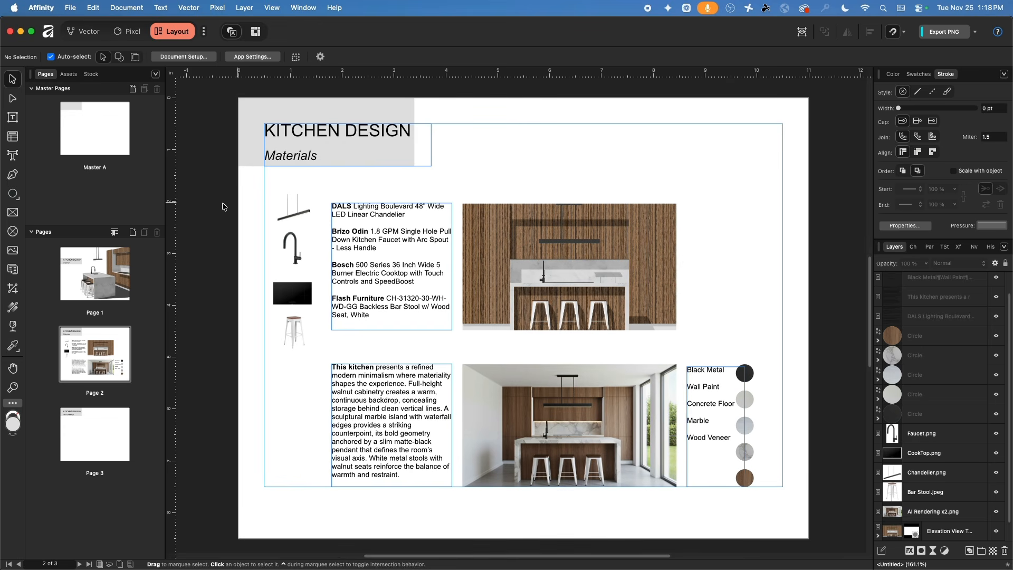
pyautogui.click(13, 156)
pyautogui.click(673, 329)
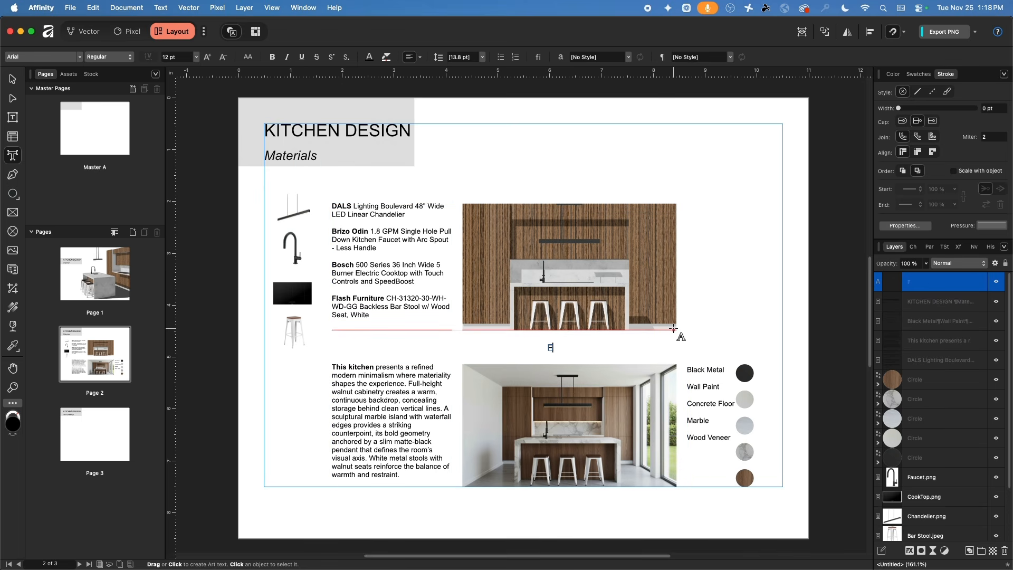
pyautogui.write('Front View')
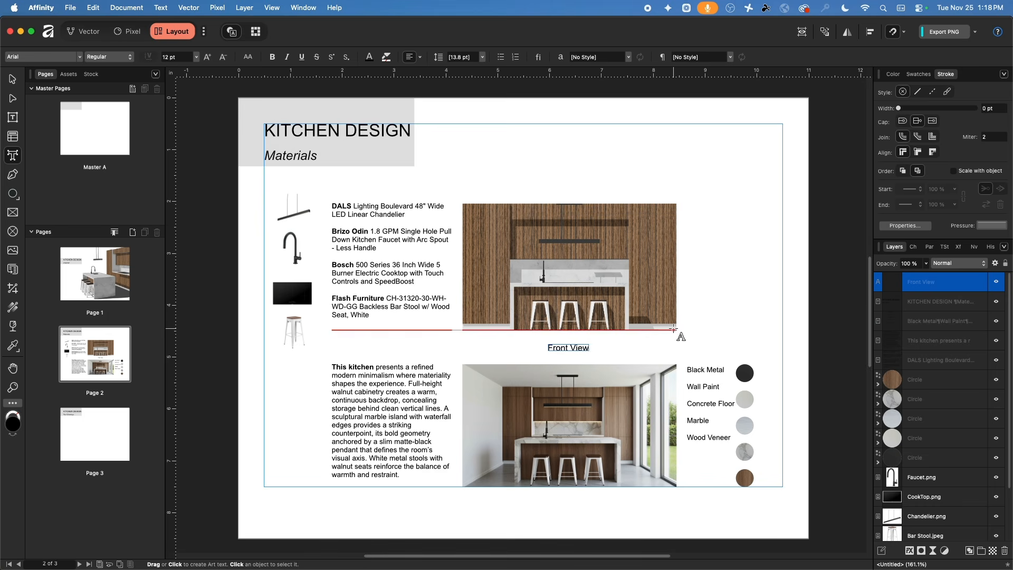
pyautogui.press('Escape')
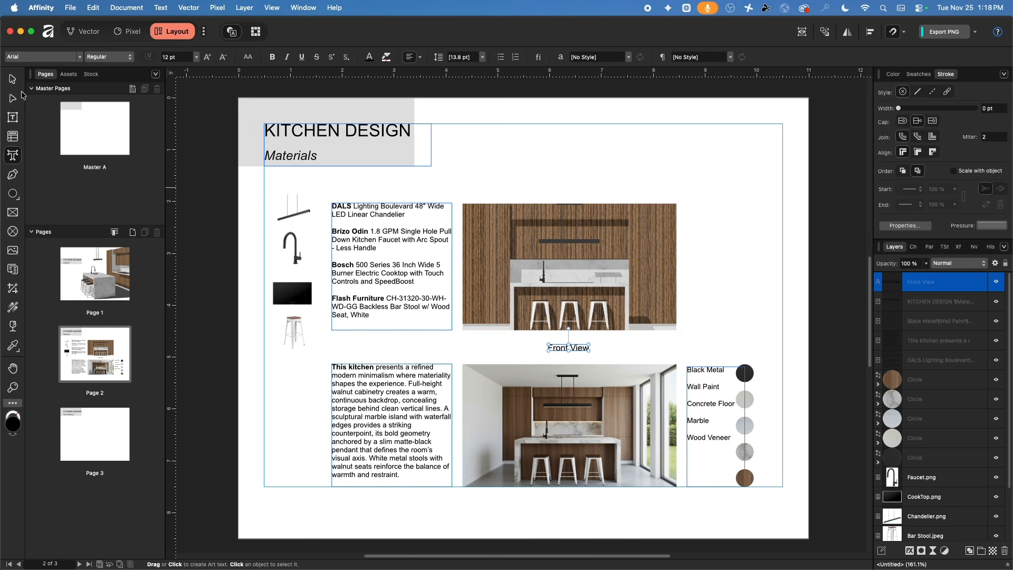
pyautogui.press('v')
pyautogui.click(637, 355)
pyautogui.moveTo(577, 349); pyautogui.dragTo(664, 337)
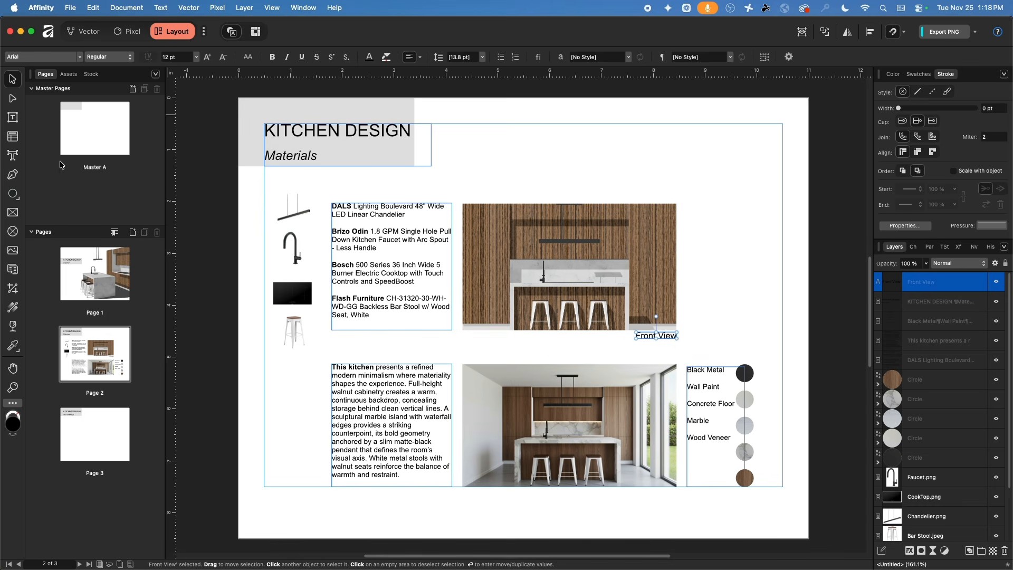
# - Add an art text caption "3D AI Rendering" and place it just below the rendering, aligned with its right edge
pyautogui.click(13, 155)
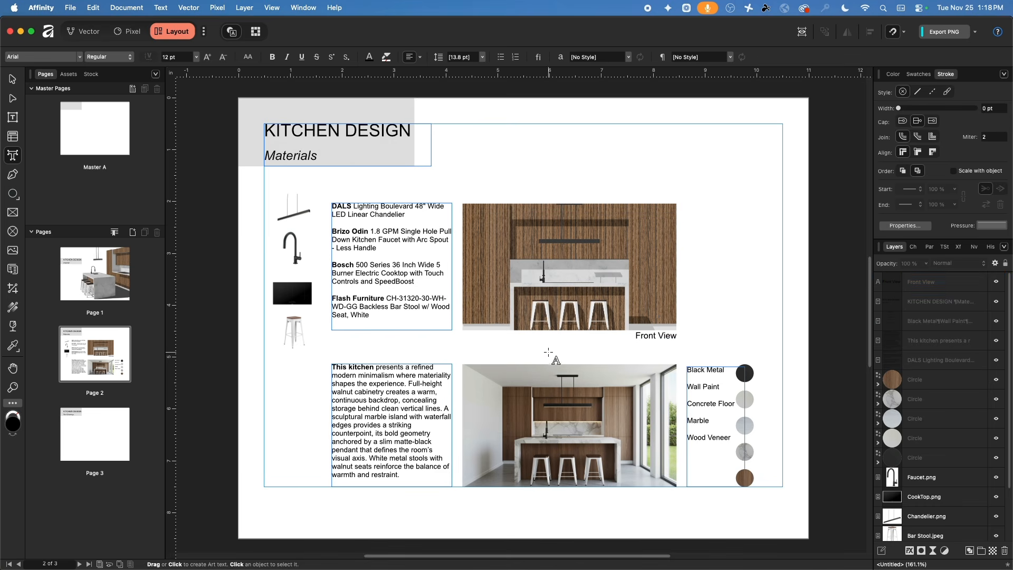
pyautogui.click(530, 348)
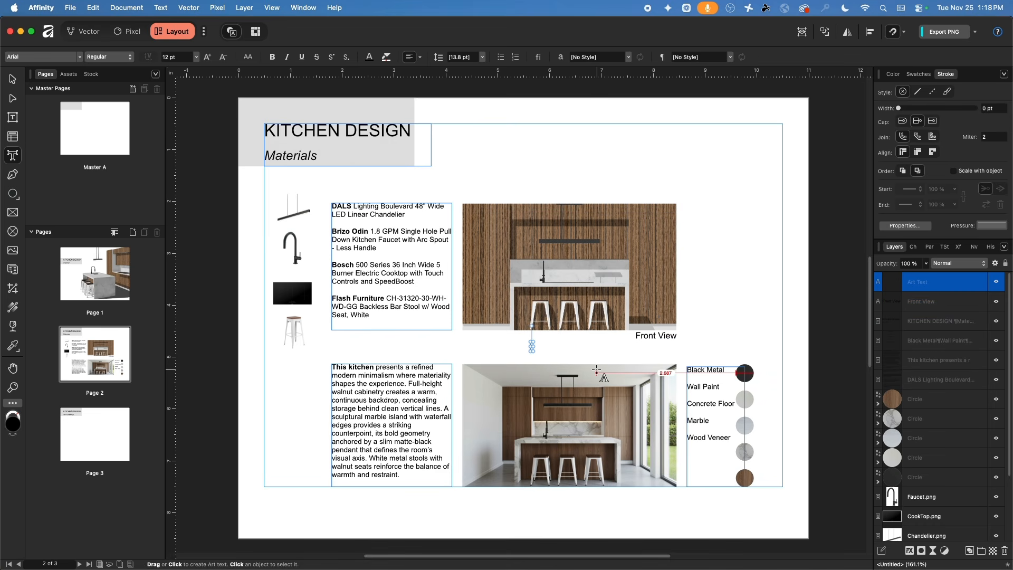
pyautogui.write('#D')
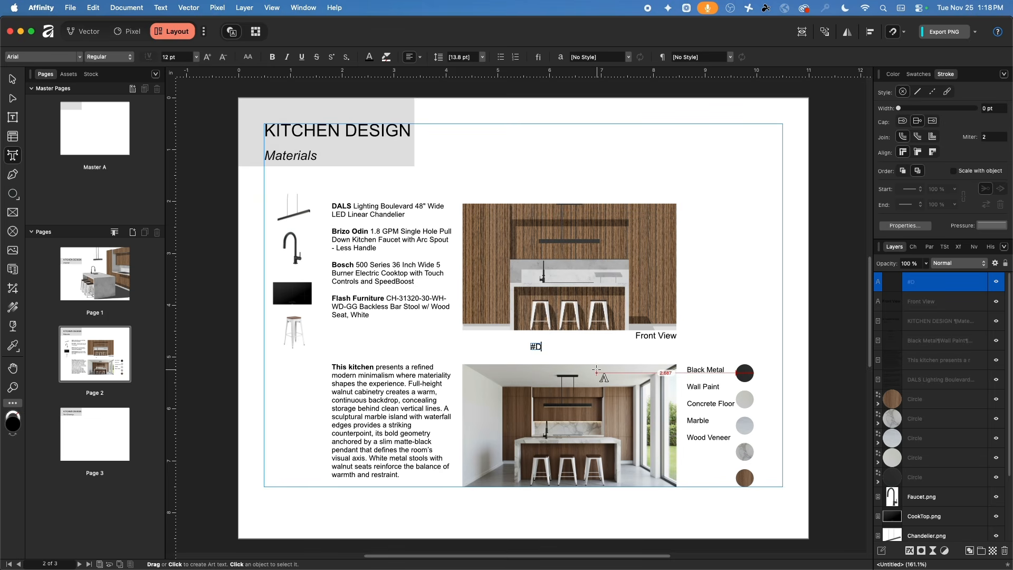
pyautogui.press('BackSpace')
pyautogui.press('BackSpace')
pyautogui.write('3D AI Rendering')
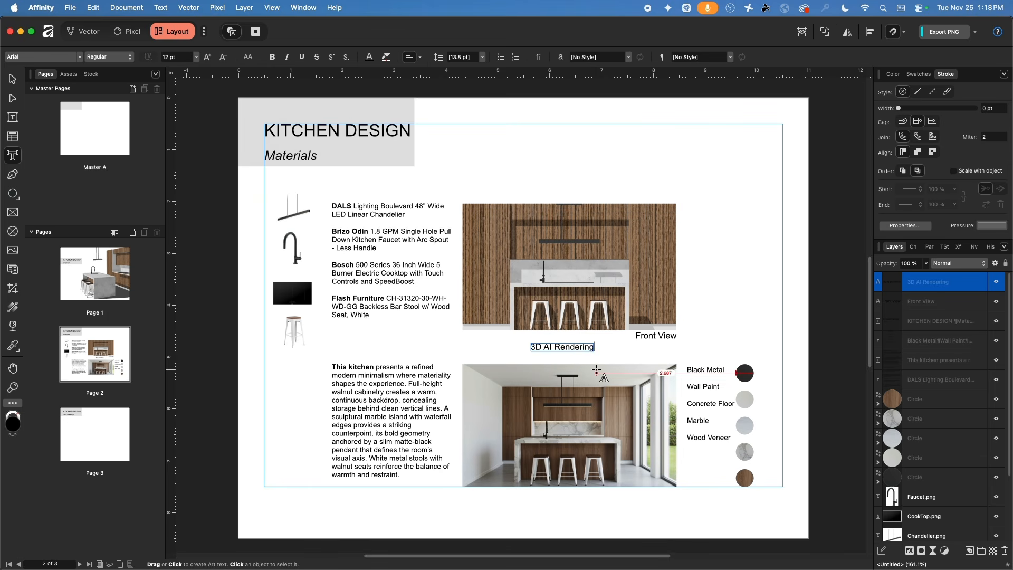
pyautogui.press('Escape')
pyautogui.click(12, 79)
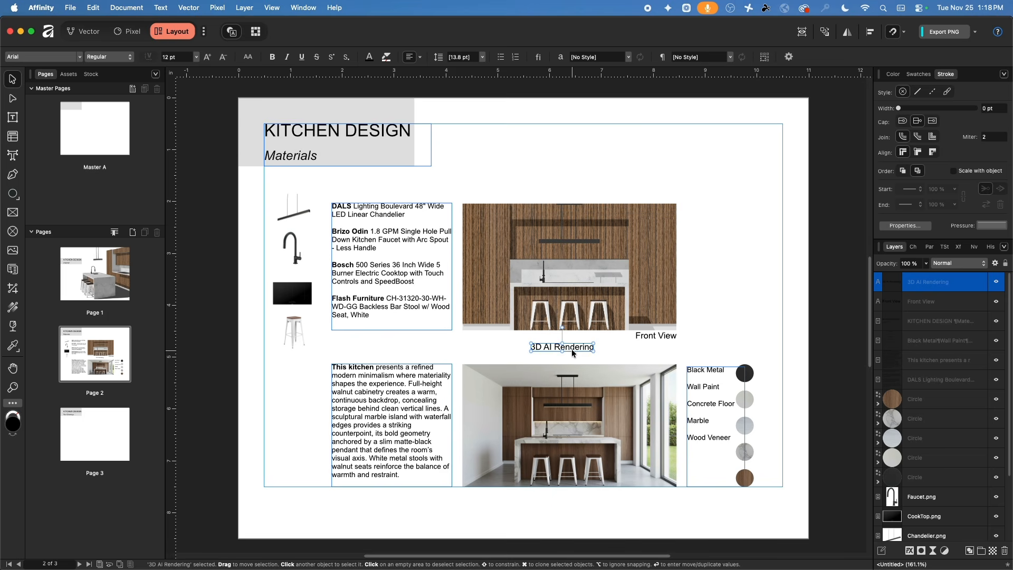
pyautogui.moveTo(575, 350); pyautogui.dragTo(658, 494)
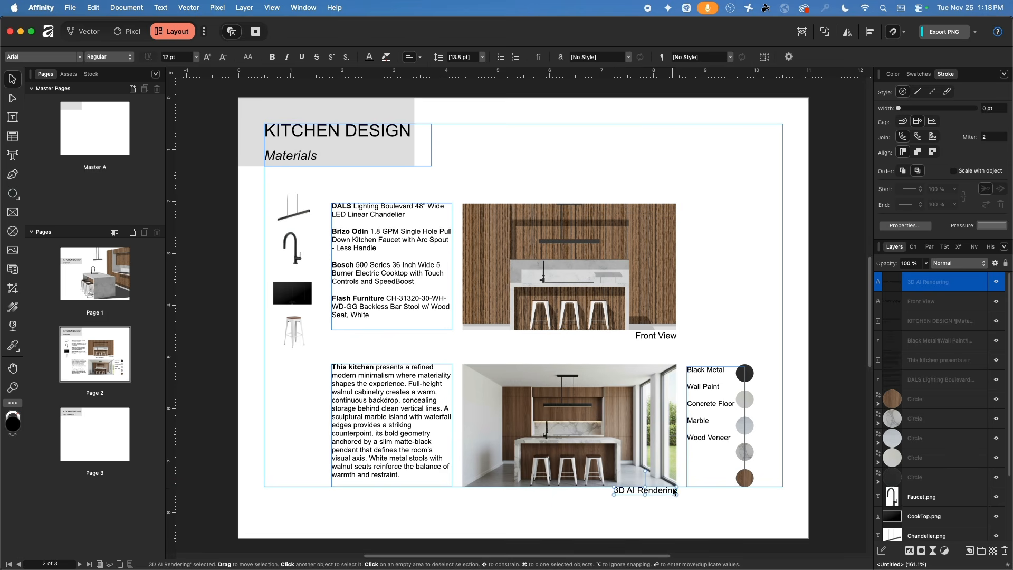
# - Move the "Front View" caption slightly up so it sits directly against the elevation image's lower edge
pyautogui.scroll(4, 689, 483)
pyautogui.hscroll(4, 690, 483)
pyautogui.keyDown('shift'); pyautogui.click(517, 224); pyautogui.keyUp('shift')
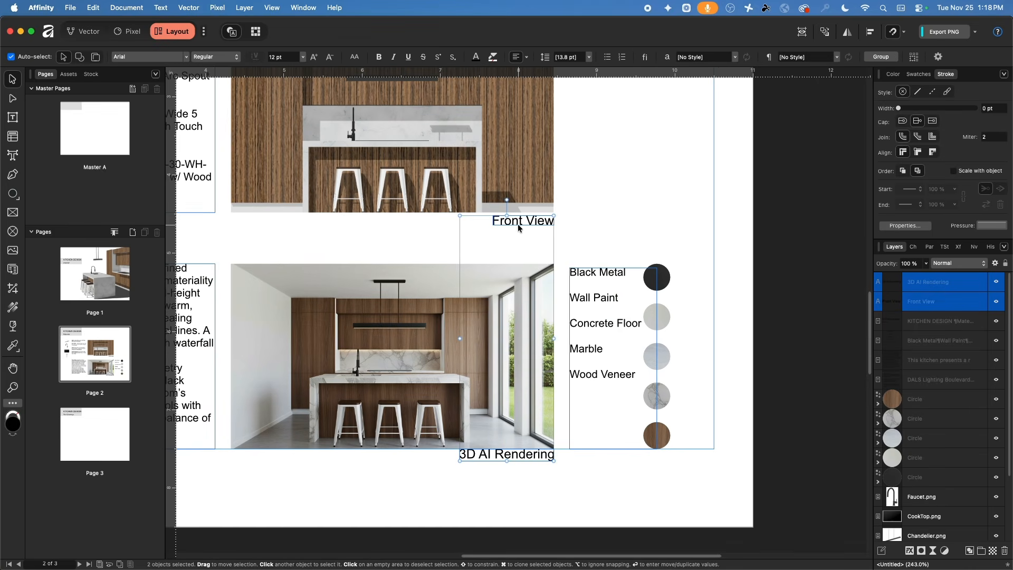
pyautogui.click(555, 221)
pyautogui.click(524, 222)
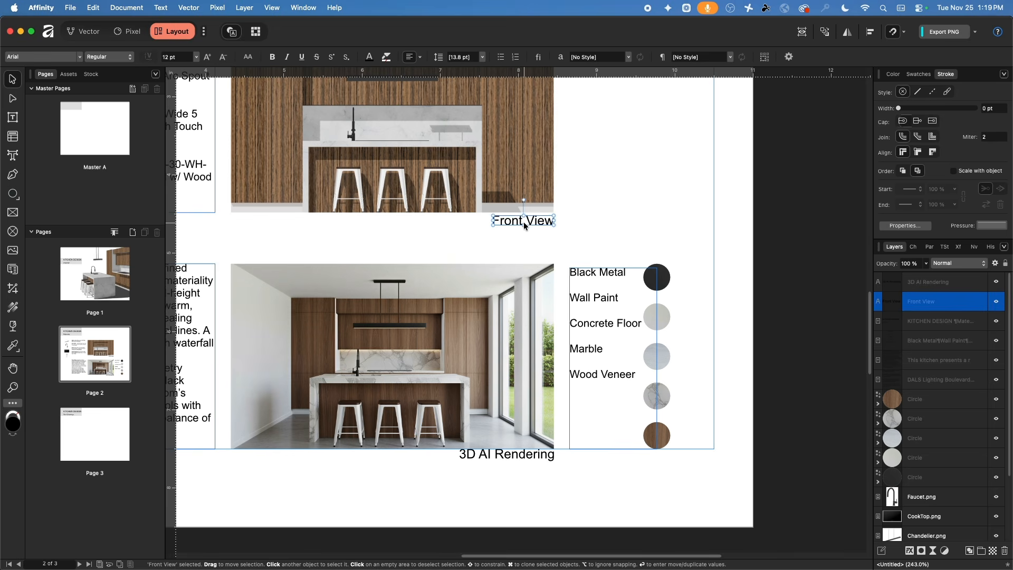
pyautogui.moveTo(523, 221); pyautogui.dragTo(523, 219)
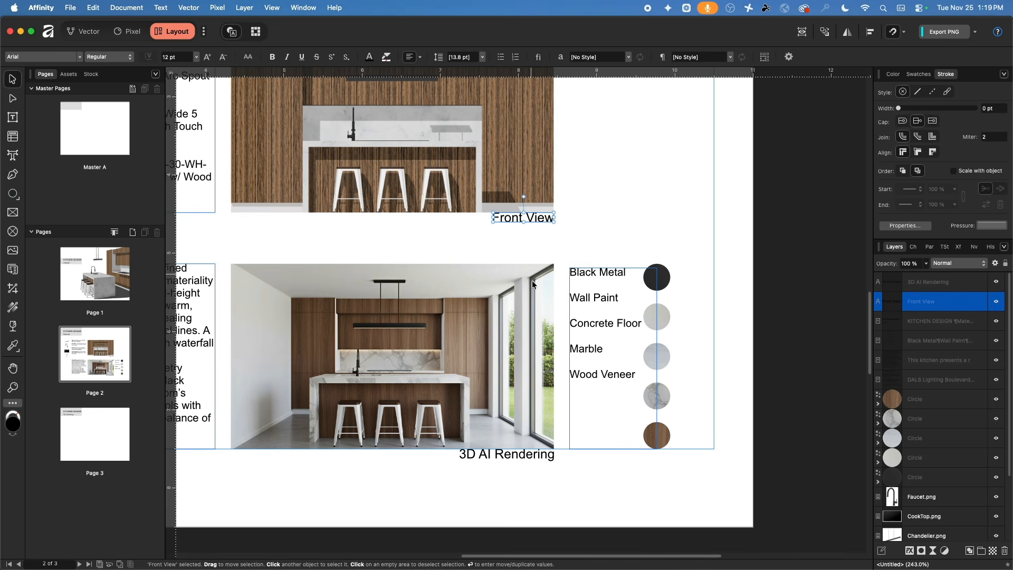
# - Set both the "Front View" and "3D AI Rendering" captions to 8 pt italic
pyautogui.keyDown('shift'); pyautogui.click(502, 453); pyautogui.keyUp('shift')
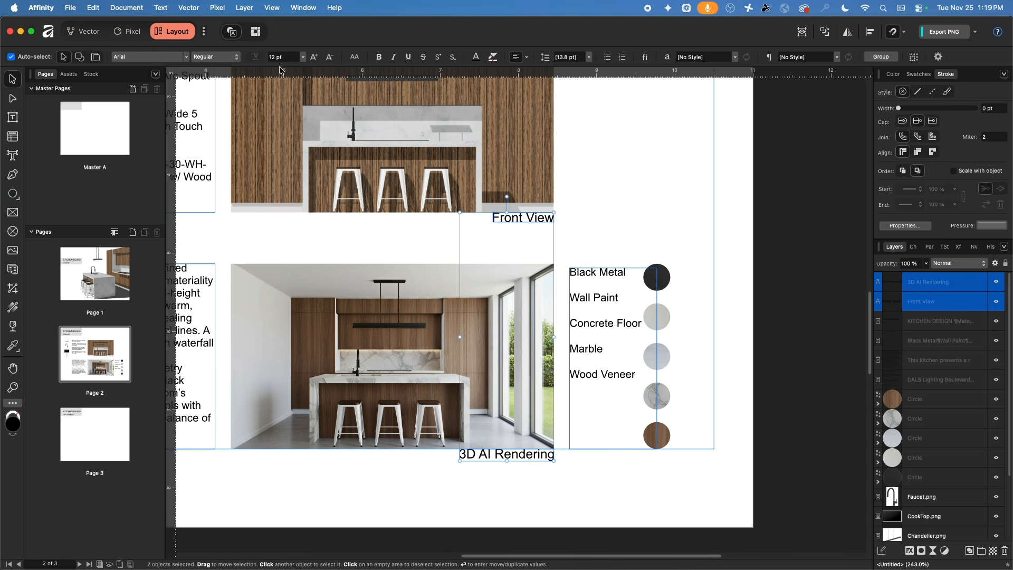
pyautogui.click(303, 57)
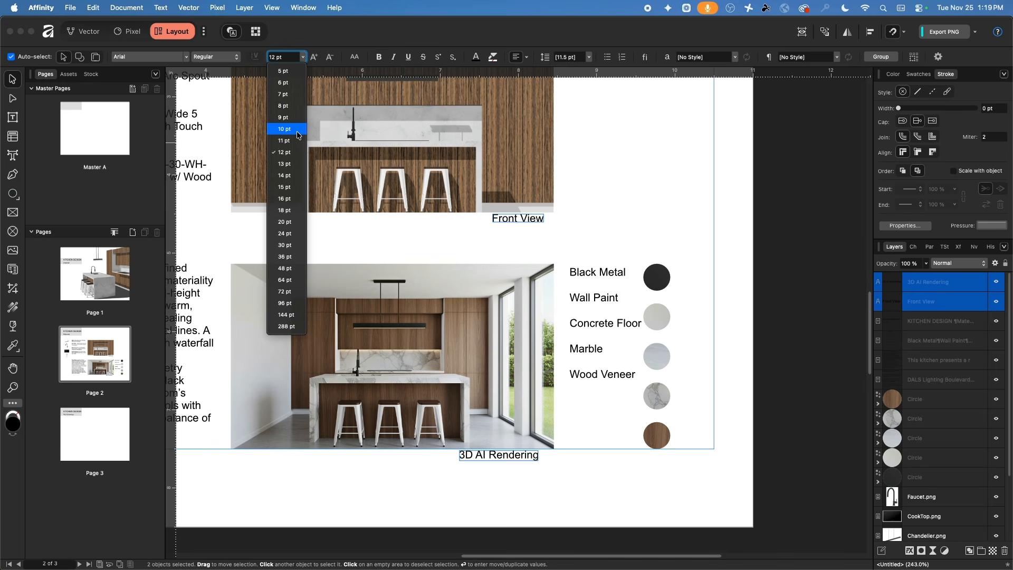
pyautogui.click(293, 103)
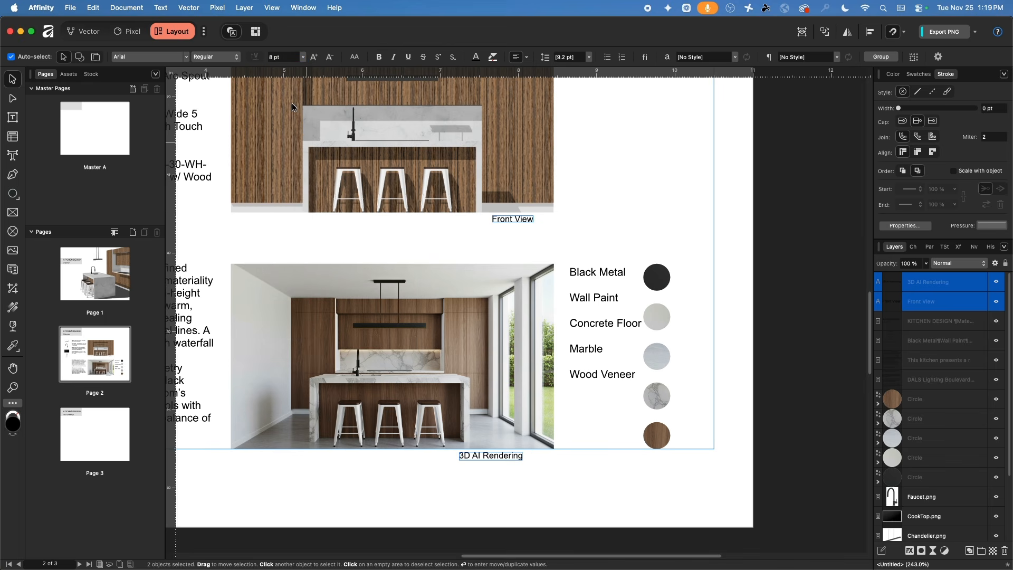
pyautogui.click(394, 56)
pyautogui.click(611, 236)
# - Realign both resized captions with the lower right corners of their images
pyautogui.moveTo(510, 223); pyautogui.dragTo(530, 221)
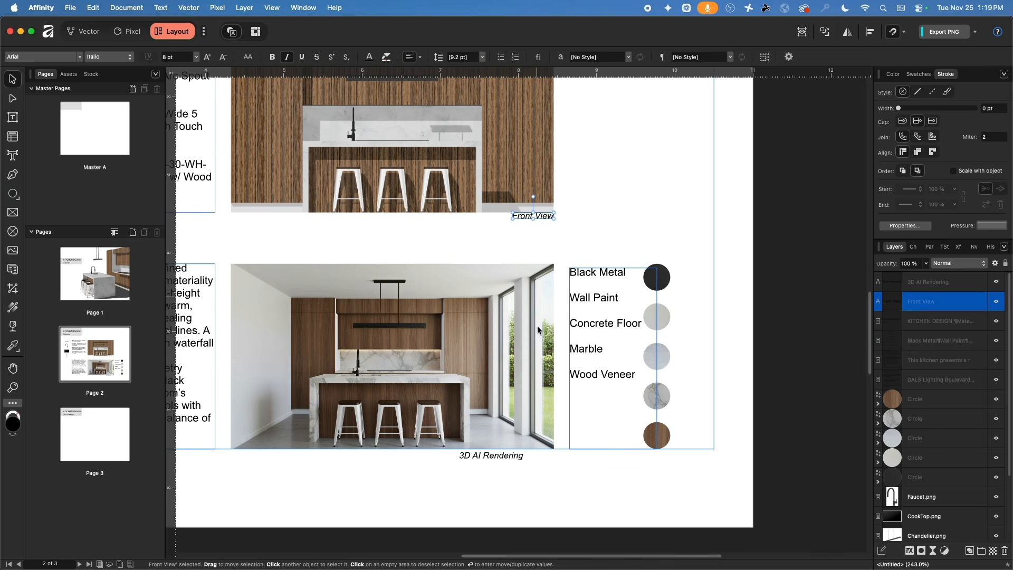
pyautogui.moveTo(515, 460); pyautogui.dragTo(541, 454)
pyautogui.click(439, 454)
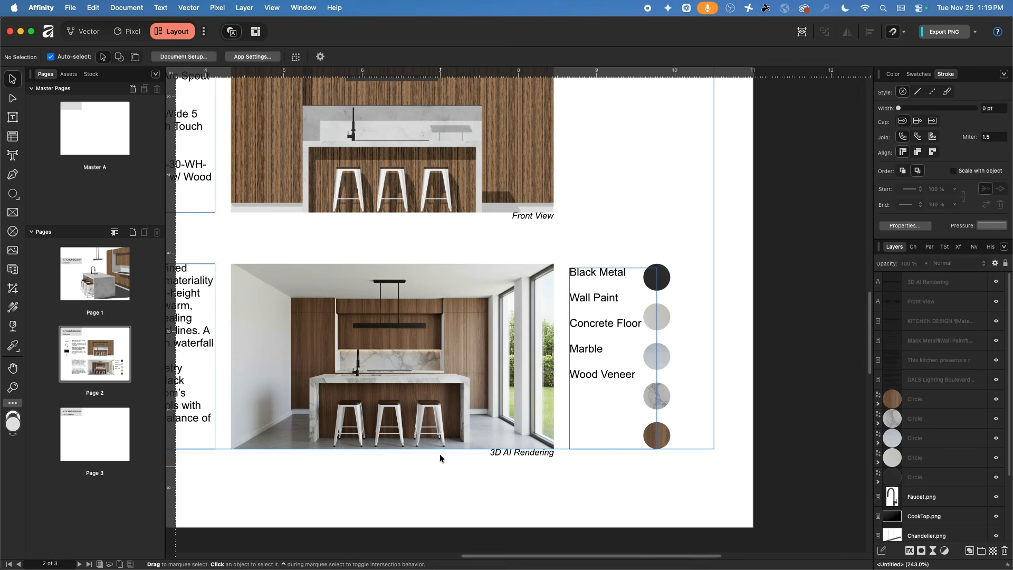
# - Set the leading of all text in the material names list to 24 pt
pyautogui.hscroll(-3, 455, 337)
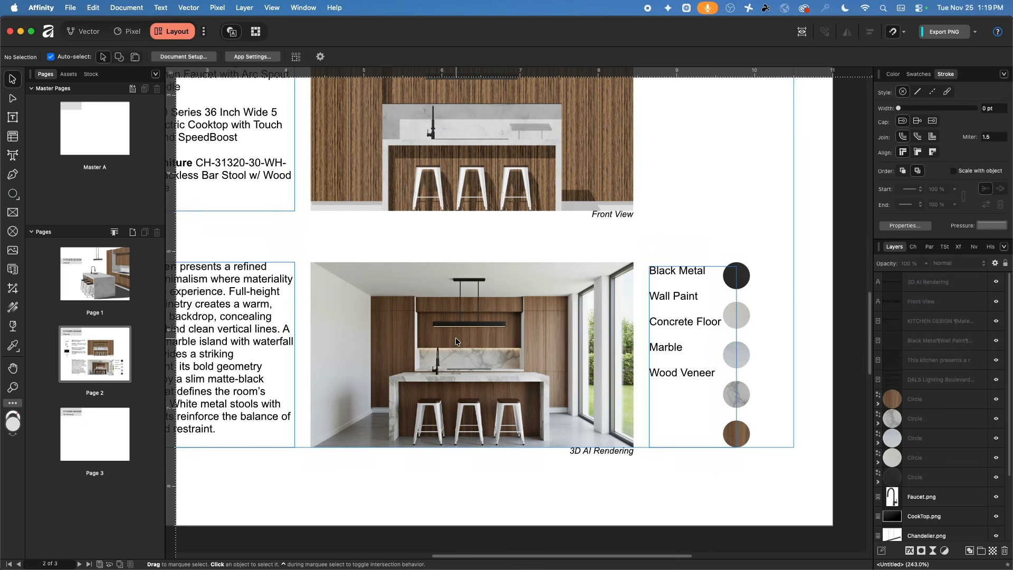
pyautogui.scroll(-3, 457, 326)
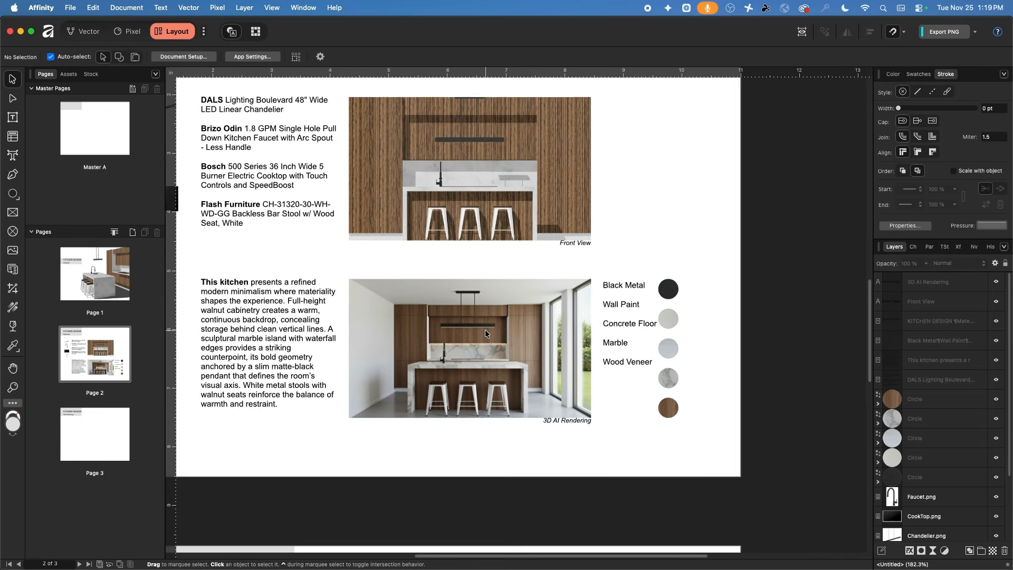
pyautogui.scroll(1, 485, 330)
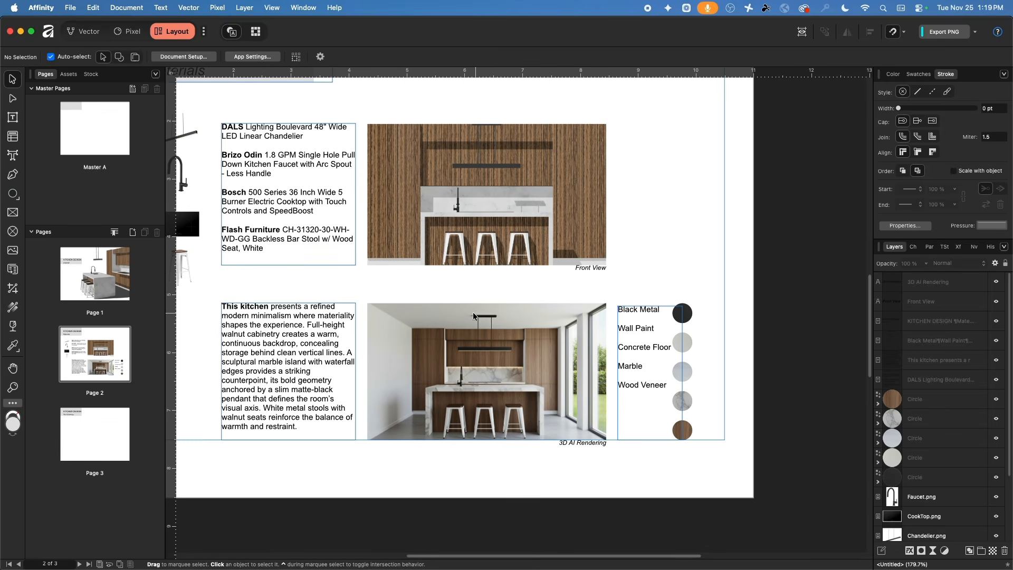
pyautogui.hscroll(-3, 472, 316)
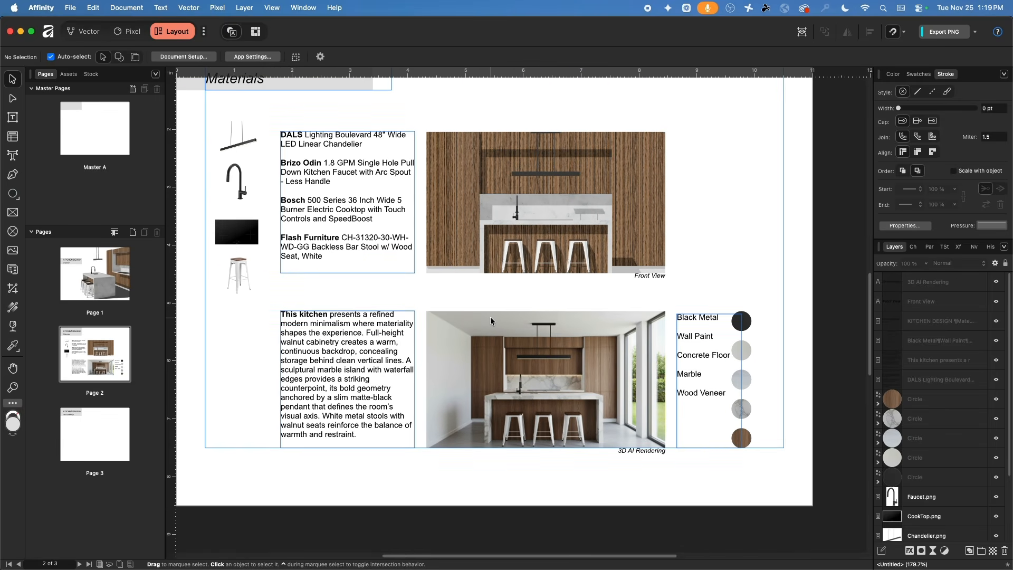
pyautogui.click(689, 338)
pyautogui.doubleClick(688, 338)
pyautogui.press('super+a')
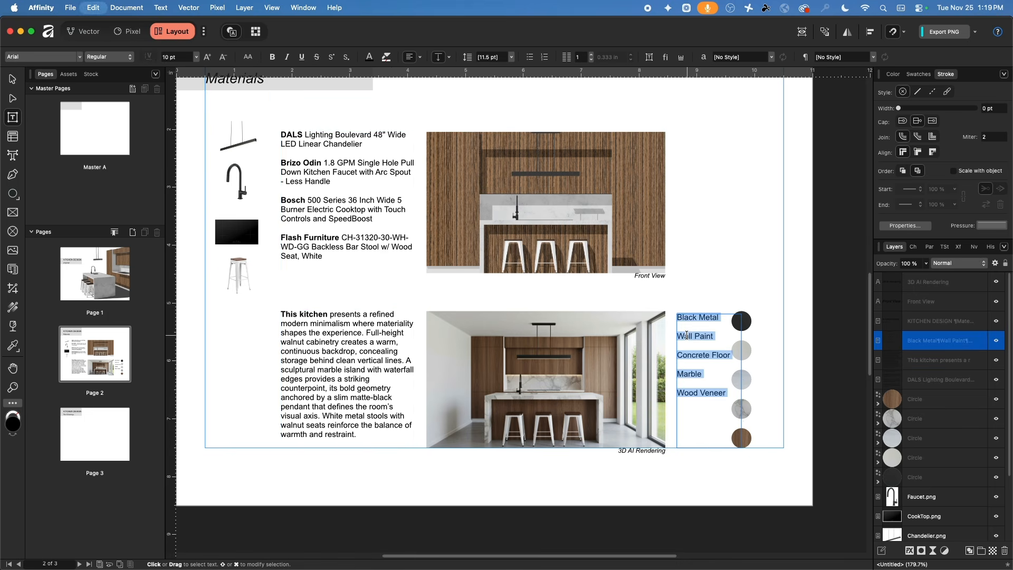
pyautogui.click(511, 58)
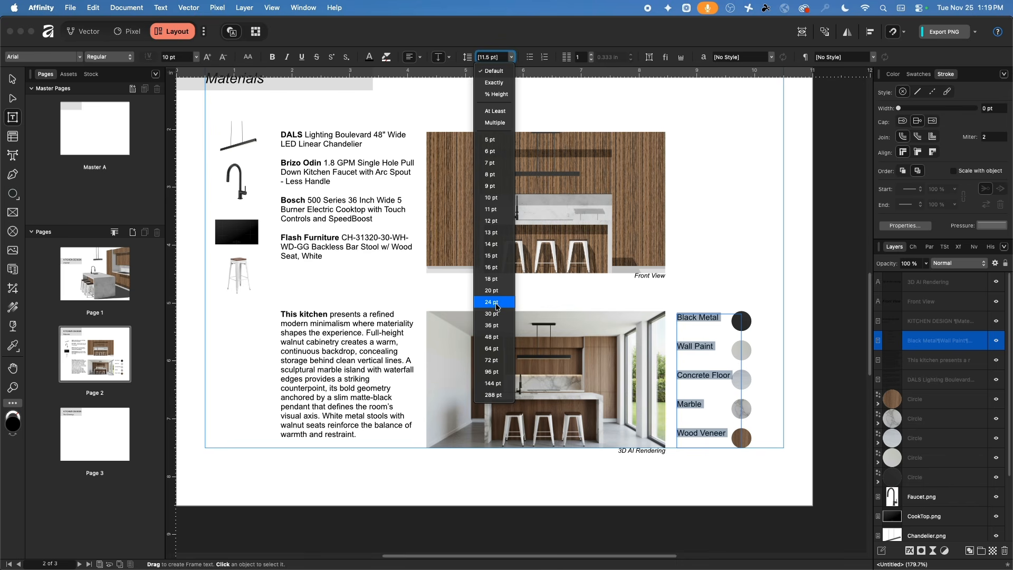
pyautogui.click(496, 301)
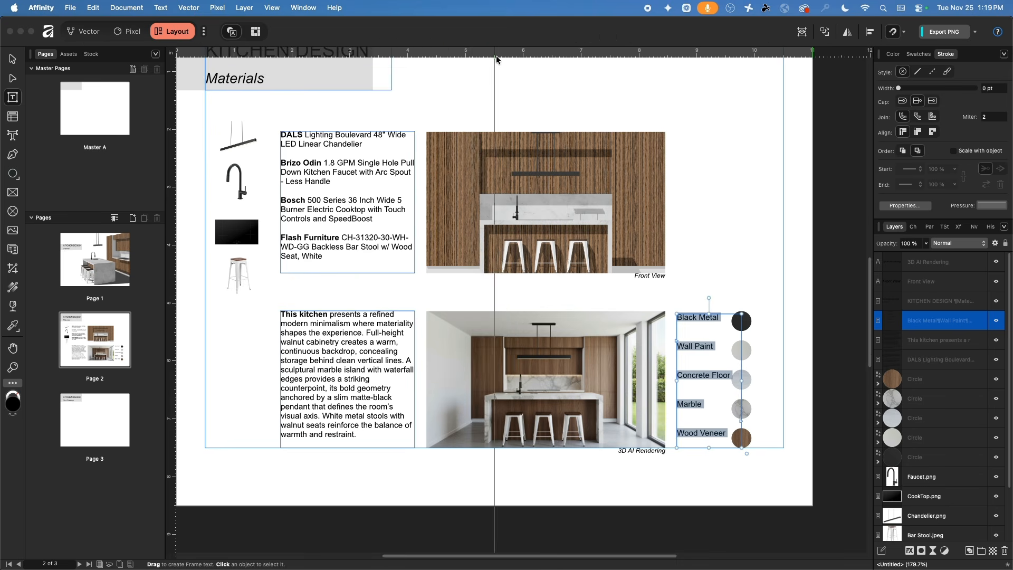
# - Dock the context toolbar back in the workspace
pyautogui.click(303, 7)
pyautogui.moveTo(264, 10)
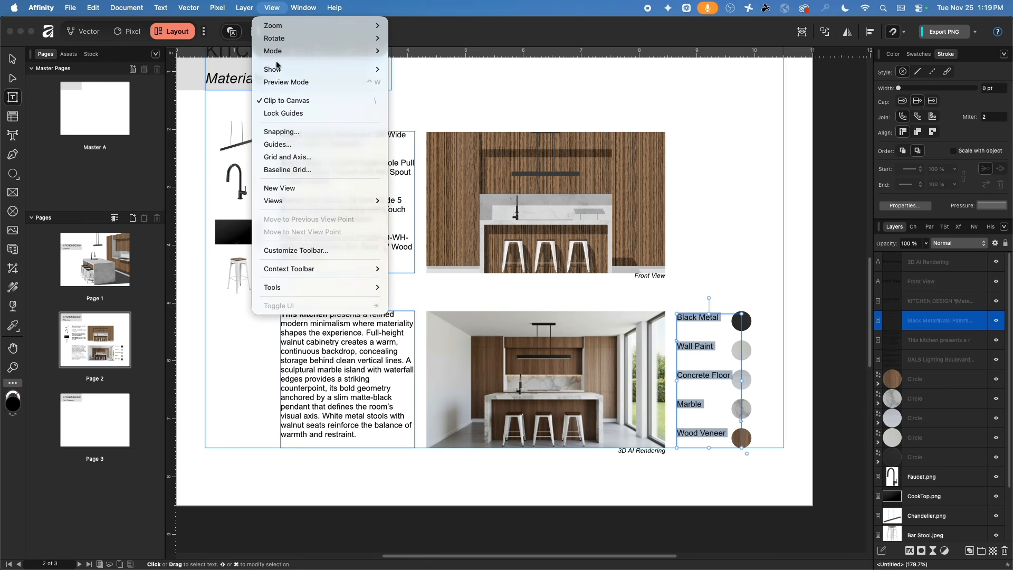
pyautogui.moveTo(307, 9)
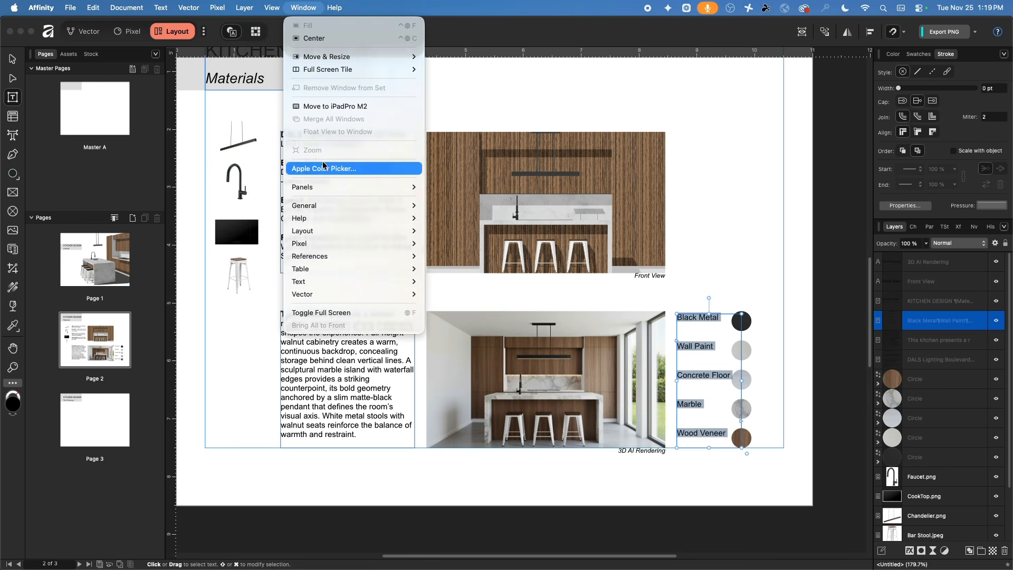
pyautogui.moveTo(302, 290)
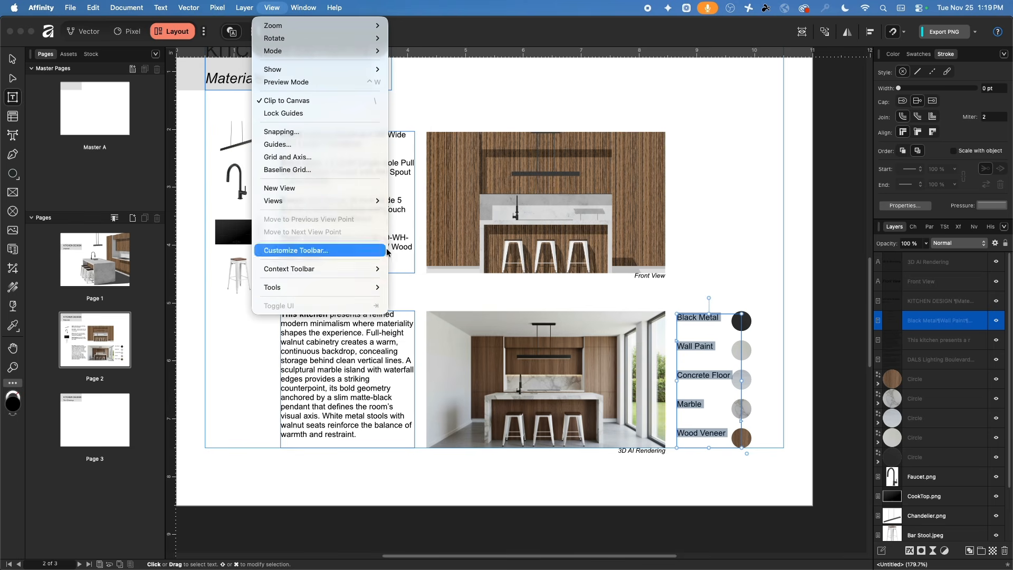
pyautogui.moveTo(341, 207)
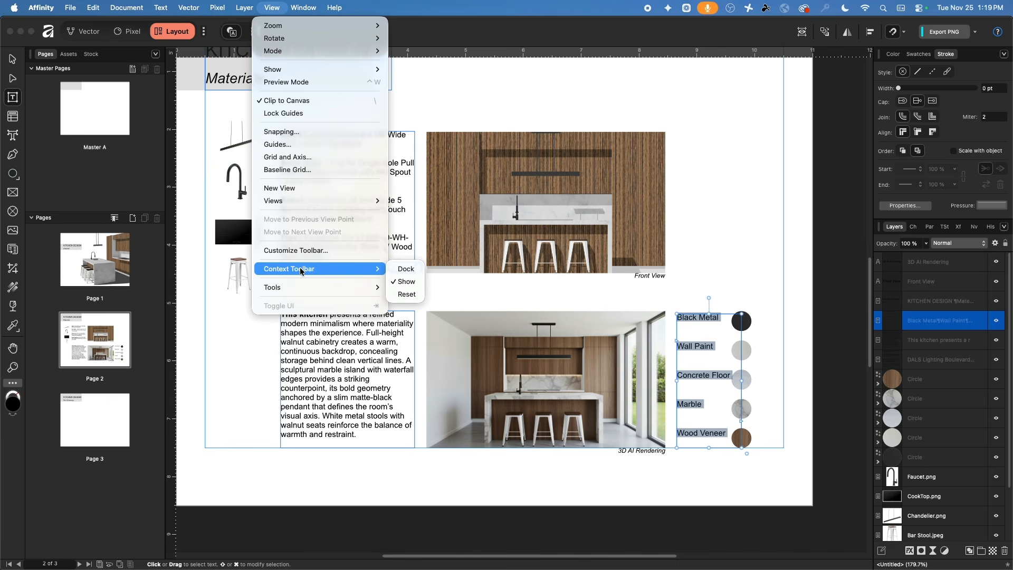
pyautogui.click(405, 269)
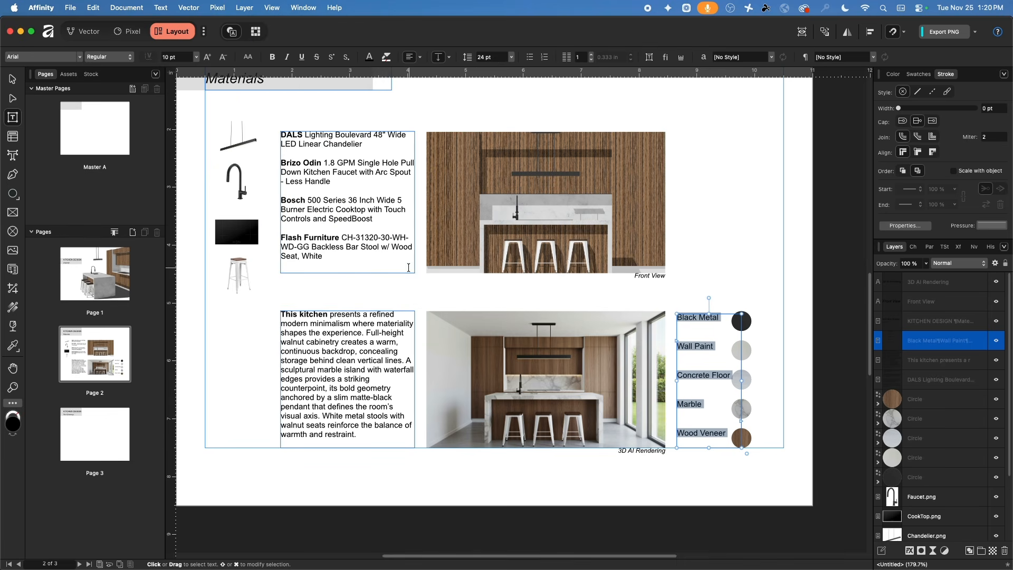
# - Set the leading of the material names list to 26 pt and finish editing the text
pyautogui.click(488, 57)
pyautogui.write('26')
pyautogui.press('Return')
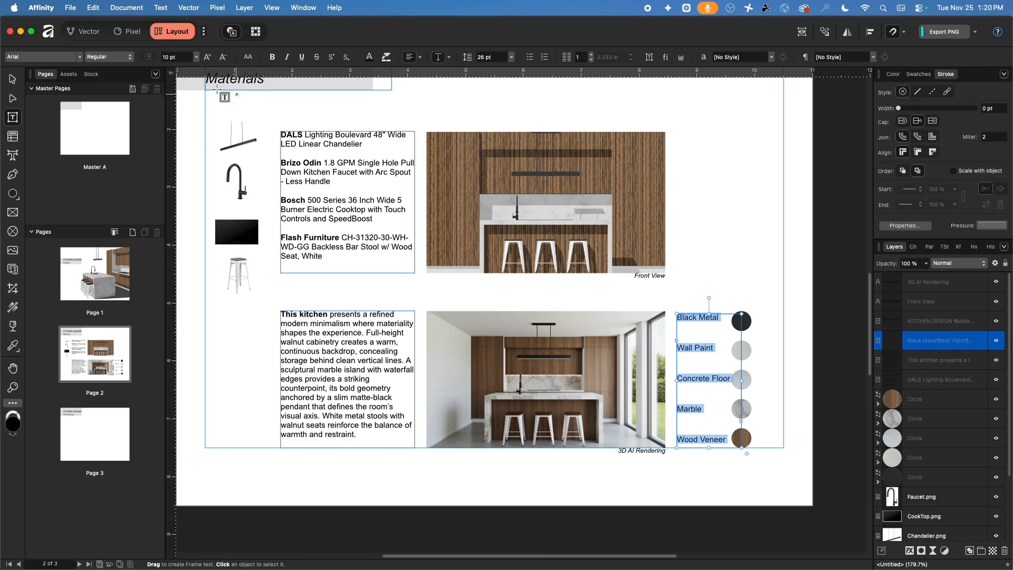
pyautogui.press('Escape')
pyautogui.scroll(5, 727, 451)
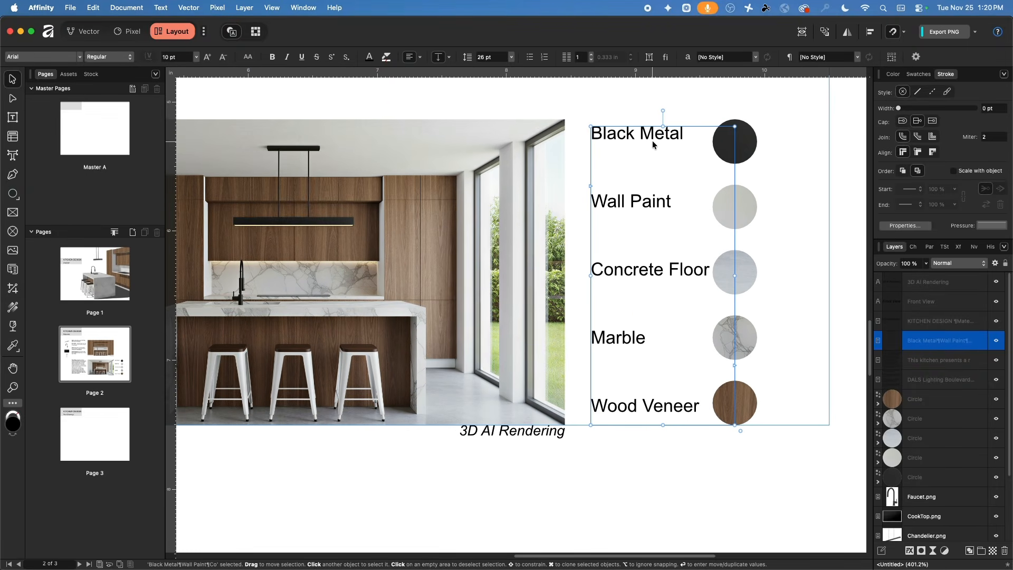
# - Align the material names list with the rendering's top edge and add a horizontal guide at the top of the Wood Veneer swatch
pyautogui.moveTo(636, 131); pyautogui.dragTo(634, 125)
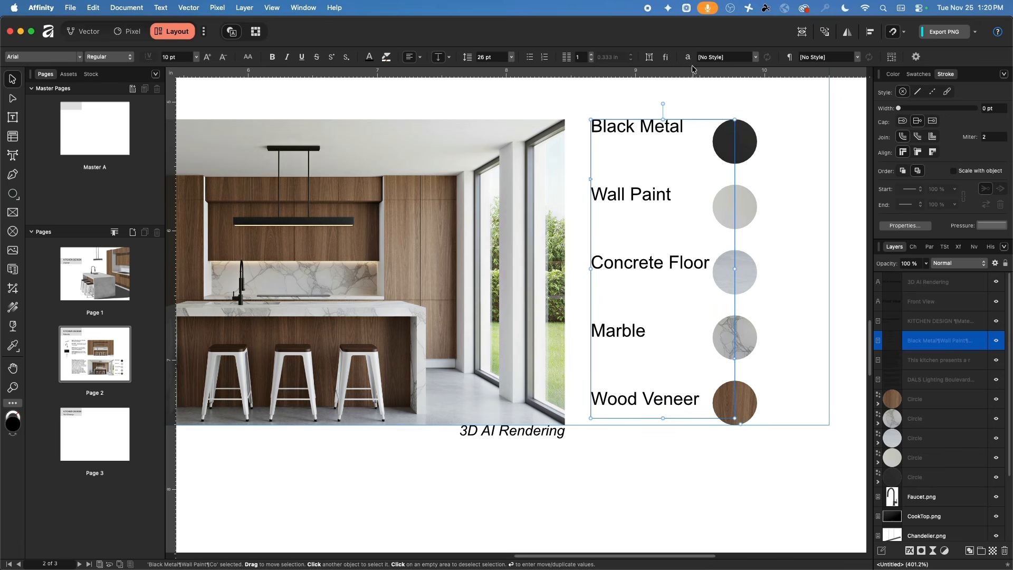
pyautogui.moveTo(688, 75); pyautogui.dragTo(751, 380)
# - Adjust the leading of the material names list, trying 25 pt and 24 pt before setting 24.5 pt
pyautogui.click(495, 56)
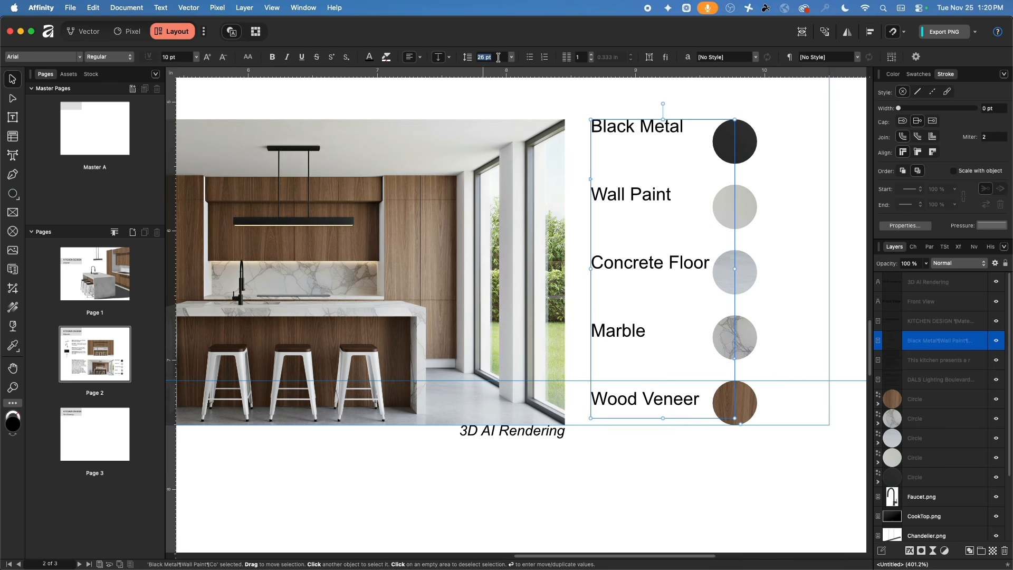
pyautogui.write('25')
pyautogui.press('Return')
pyautogui.click(496, 57)
pyautogui.write('2')
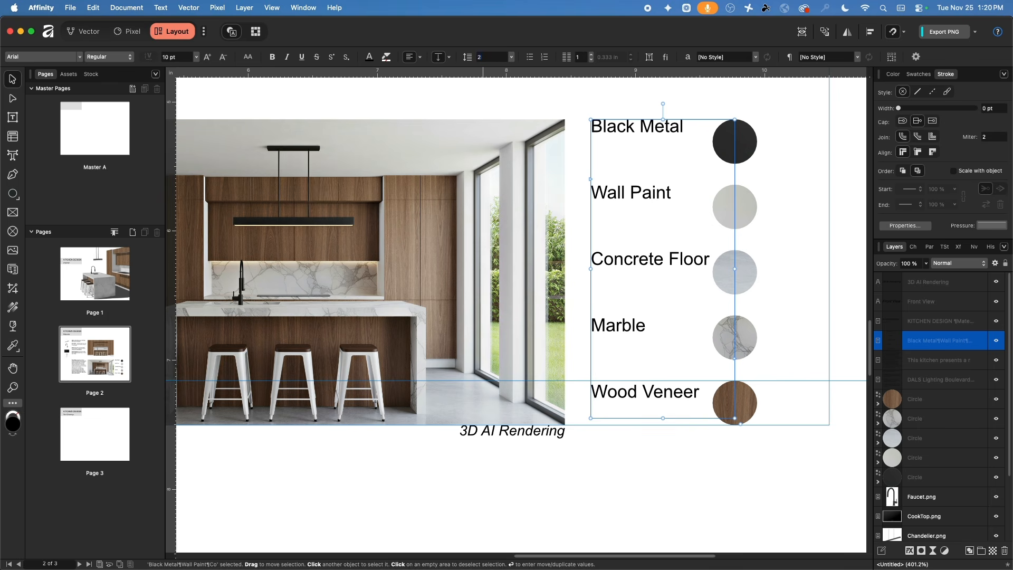
pyautogui.write('4')
pyautogui.press('Return')
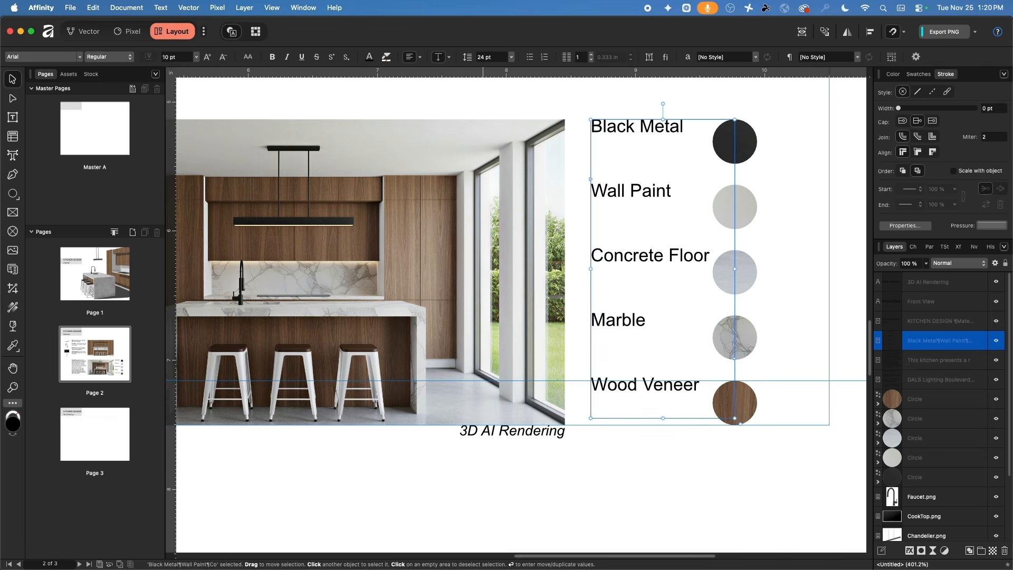
pyautogui.click(499, 59)
pyautogui.write('24.5')
pyautogui.press('Return')
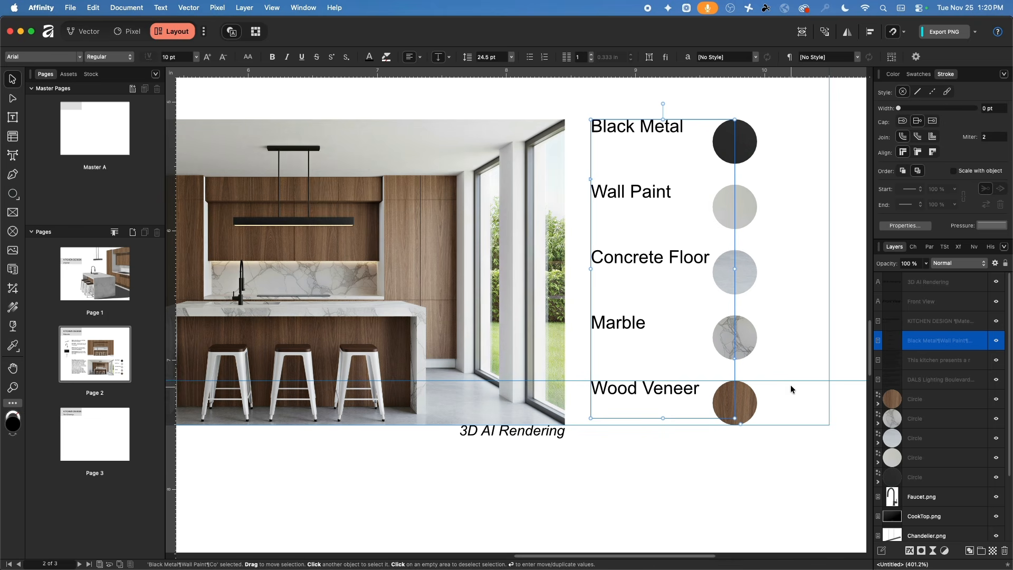
# - Move the material names list down to centre each name on its swatch, and remove the horizontal guide
pyautogui.moveTo(790, 382); pyautogui.dragTo(762, 405)
pyautogui.moveTo(623, 127); pyautogui.dragTo(623, 142)
pyautogui.click(808, 221)
pyautogui.moveTo(803, 402); pyautogui.dragTo(720, 80)
pyautogui.scroll(-1, 773, 153)
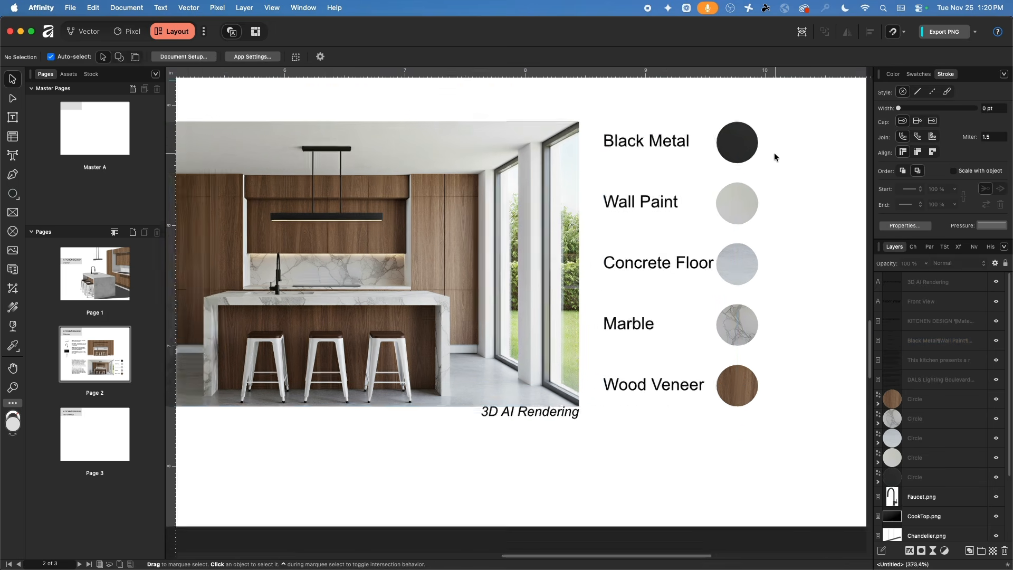
pyautogui.scroll(-3, 774, 153)
pyautogui.moveTo(773, 153); pyautogui.dragTo(737, 293)
pyautogui.moveTo(696, 232); pyautogui.dragTo(696, 226)
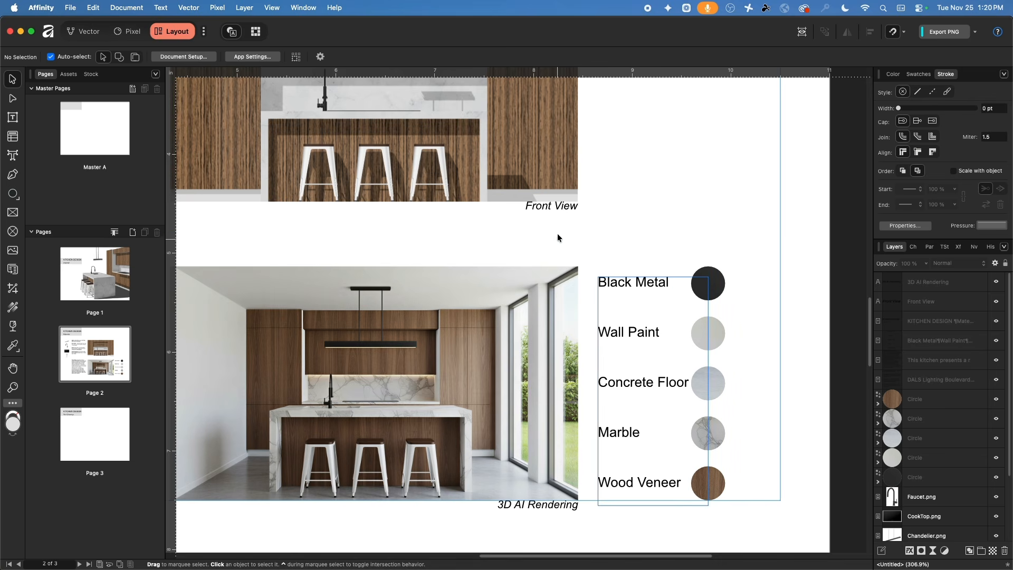
pyautogui.click(554, 206)
pyautogui.scroll(-7, 609, 337)
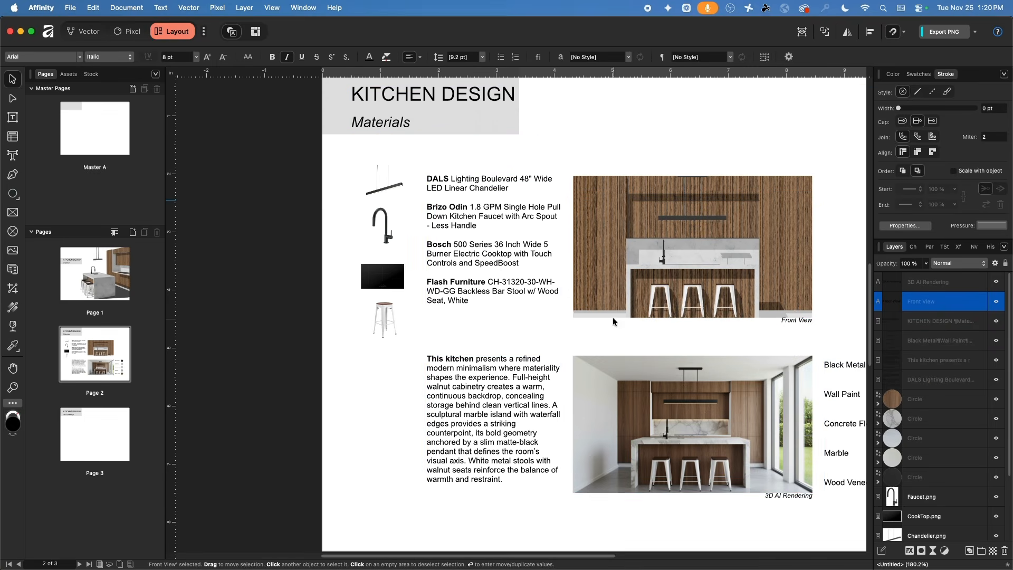
pyautogui.click(501, 269)
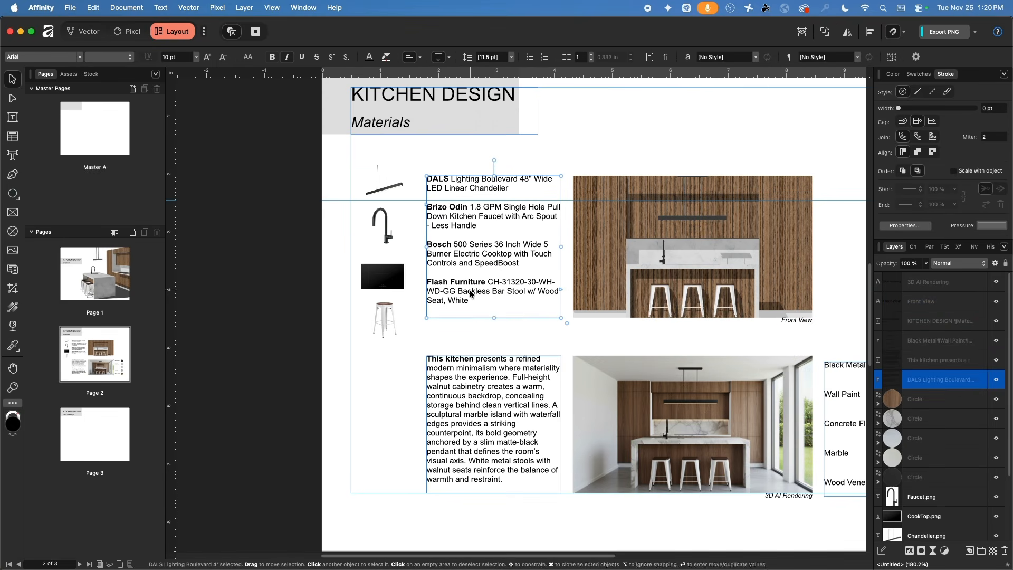
pyautogui.click(511, 57)
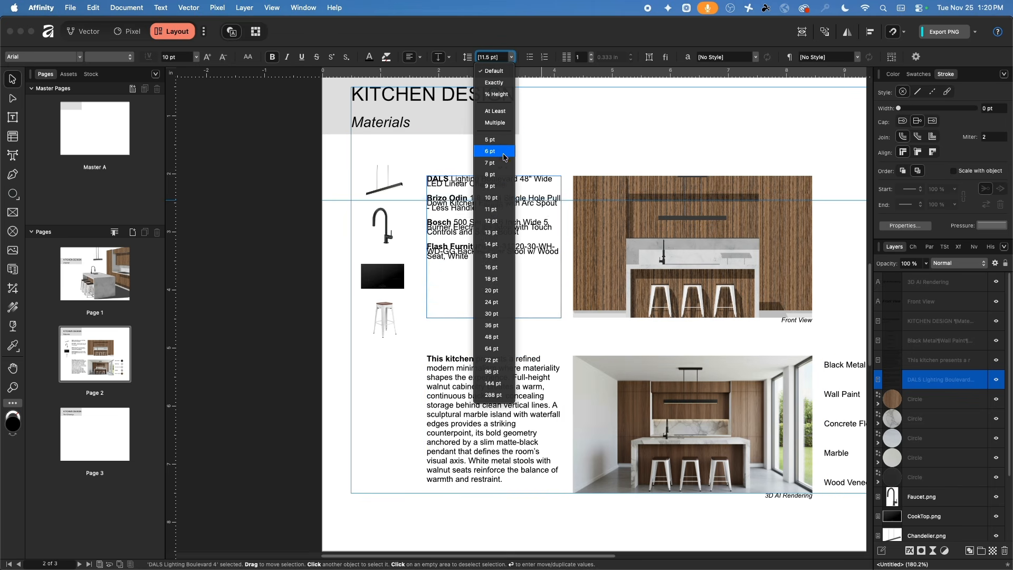
pyautogui.click(485, 161)
pyautogui.click(553, 110)
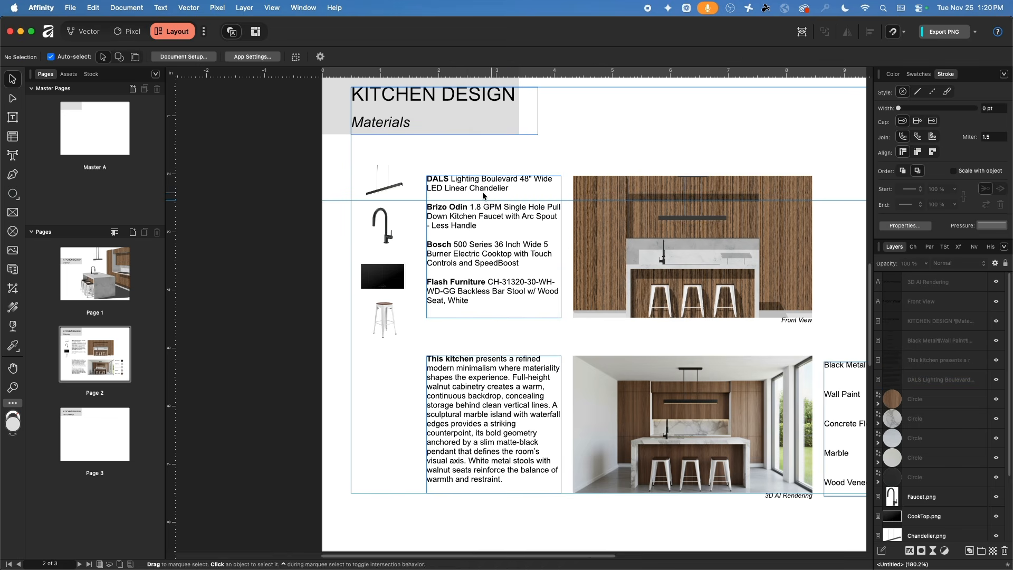
# - Try two extra line breaks before the Flash Furniture entry in the product list, and remove them again
pyautogui.doubleClick(443, 276)
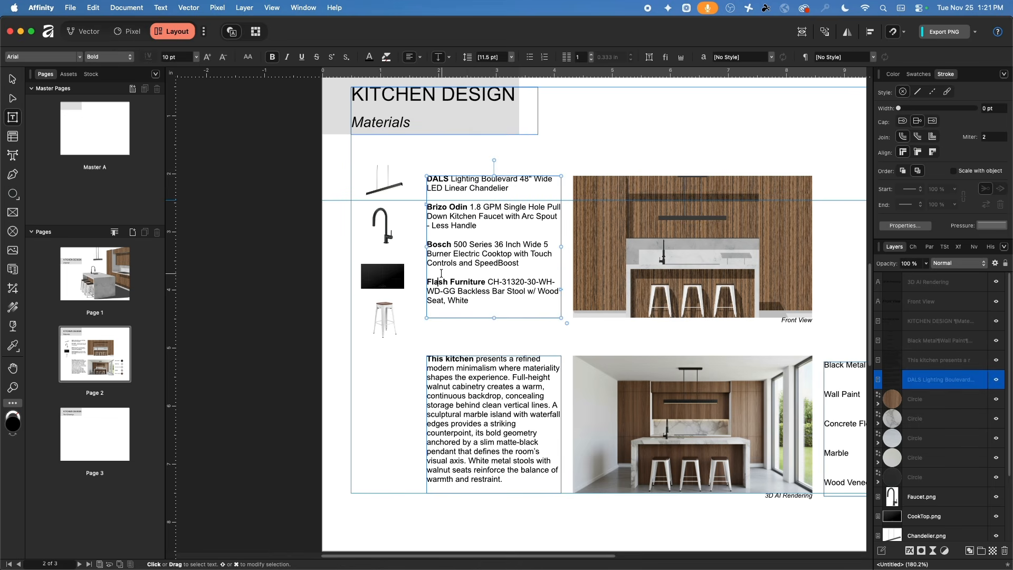
pyautogui.click(527, 264)
pyautogui.press('Return')
pyautogui.press('Return')
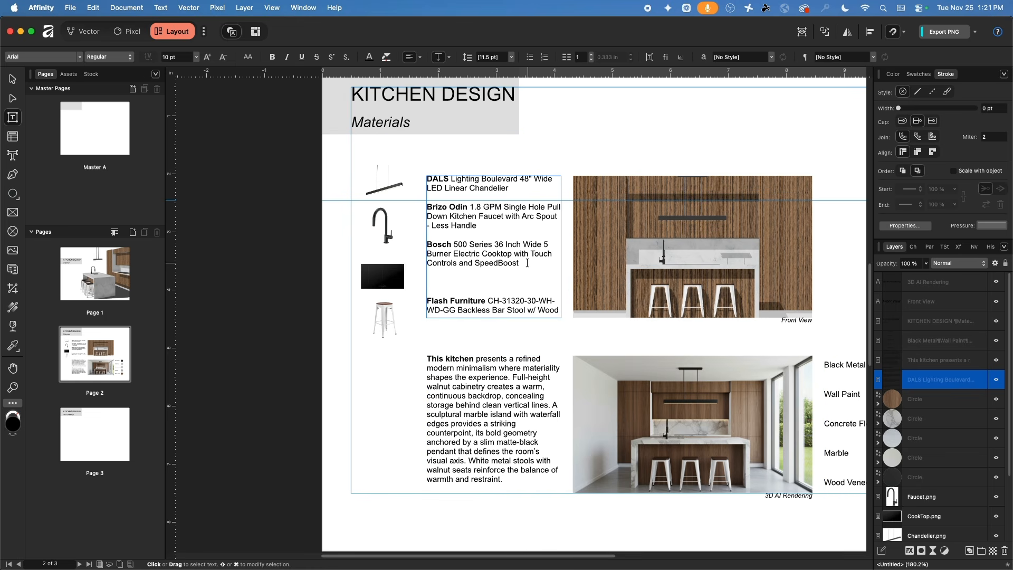
pyautogui.press('BackSpace')
pyautogui.press('BackSpace')
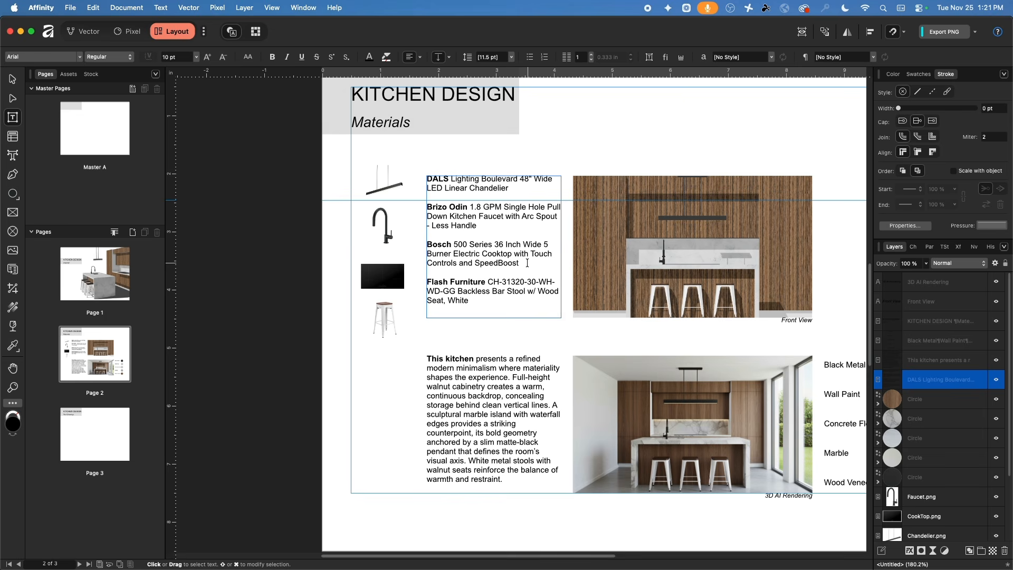
pyautogui.press('Escape')
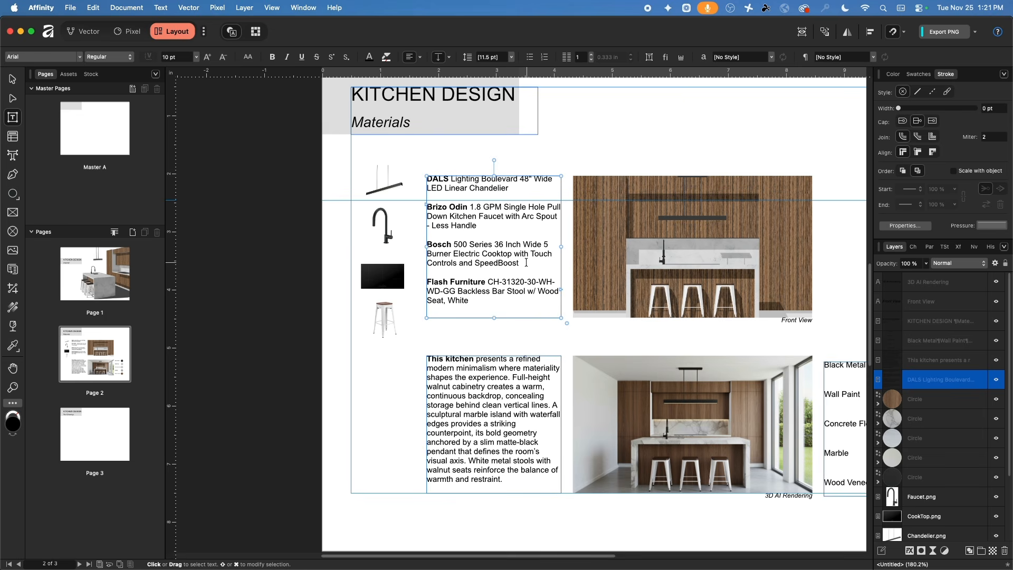
# - Deselect the product list and turn on Preview Mode to show the whole Materials page without guides and frames
pyautogui.click(12, 81)
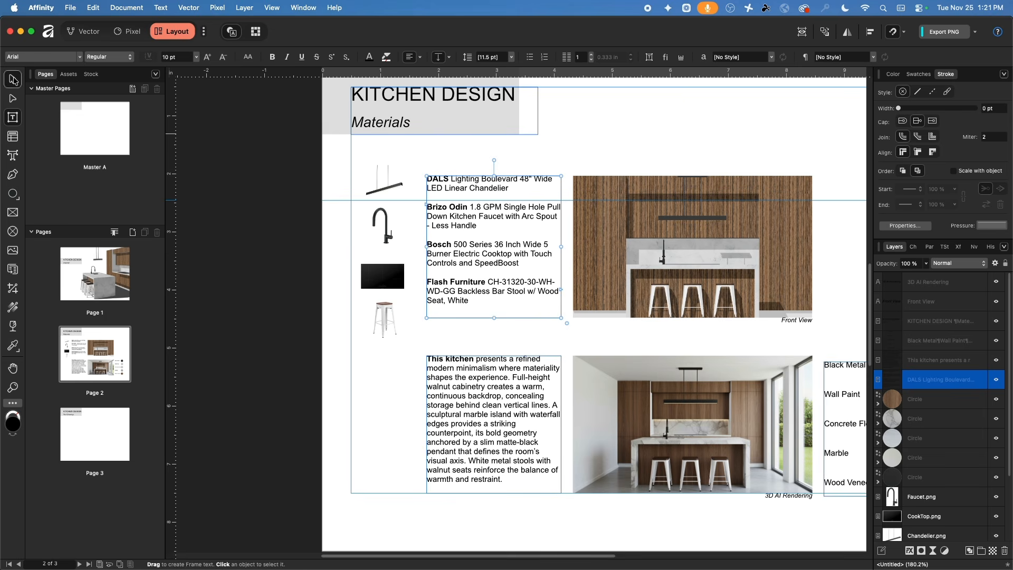
pyautogui.click(338, 190)
pyautogui.hscroll(-5, 438, 243)
pyautogui.scroll(-3, 529, 182)
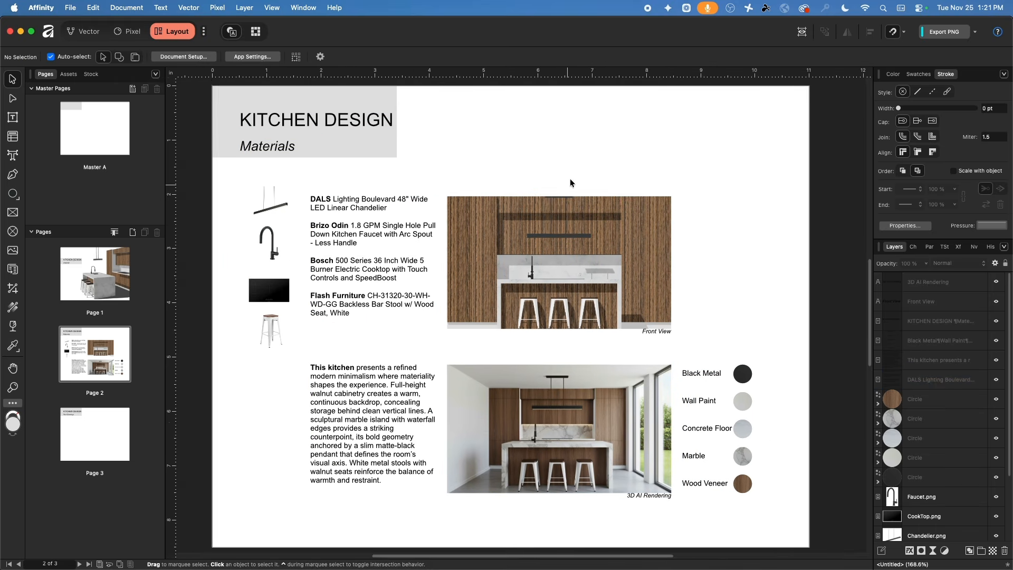
pyautogui.scroll(-1, 535, 185)
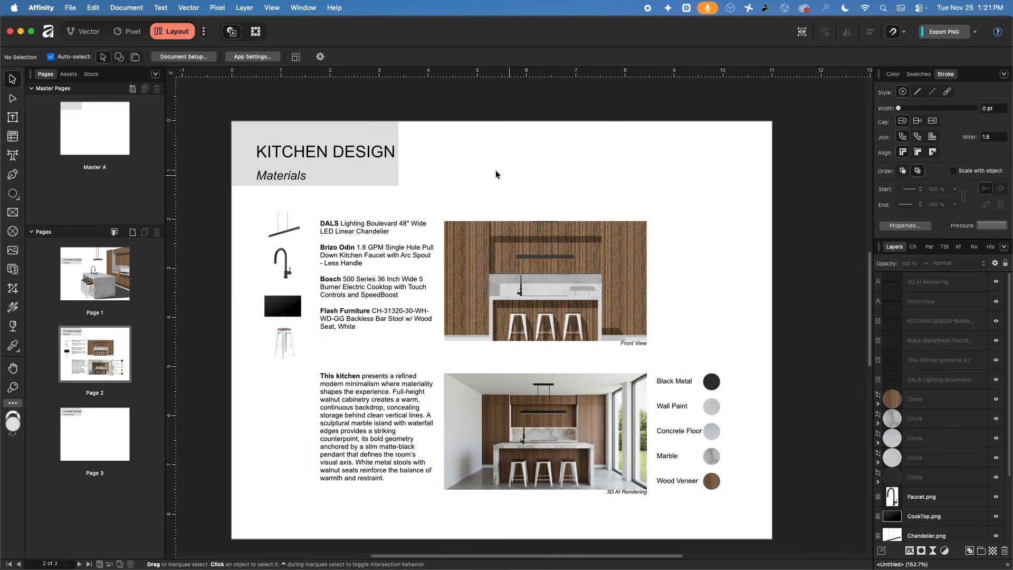
pyautogui.click(302, 8)
pyautogui.moveTo(276, 9)
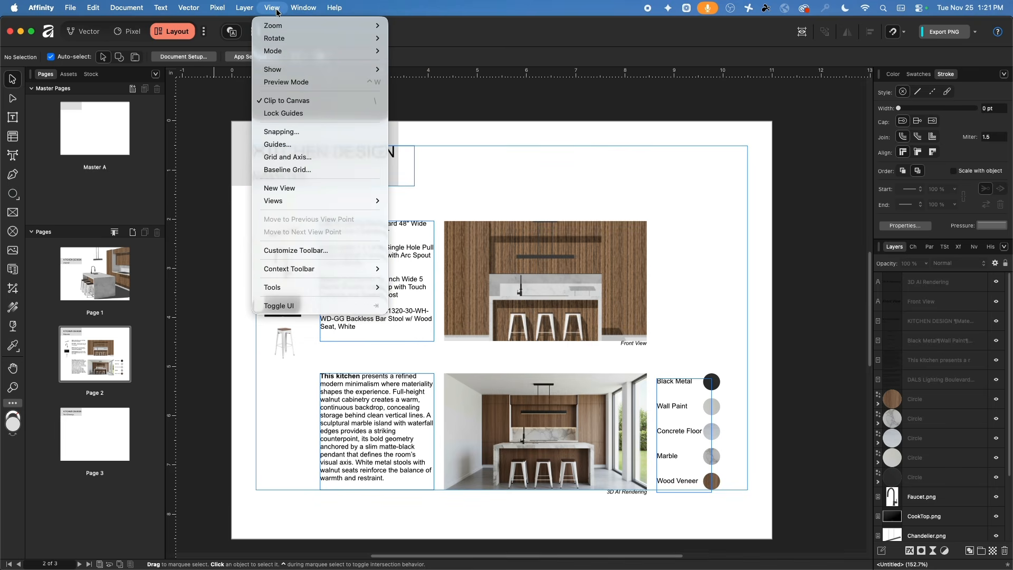
pyautogui.click(294, 85)
pyautogui.moveTo(575, 190); pyautogui.dragTo(557, 185)
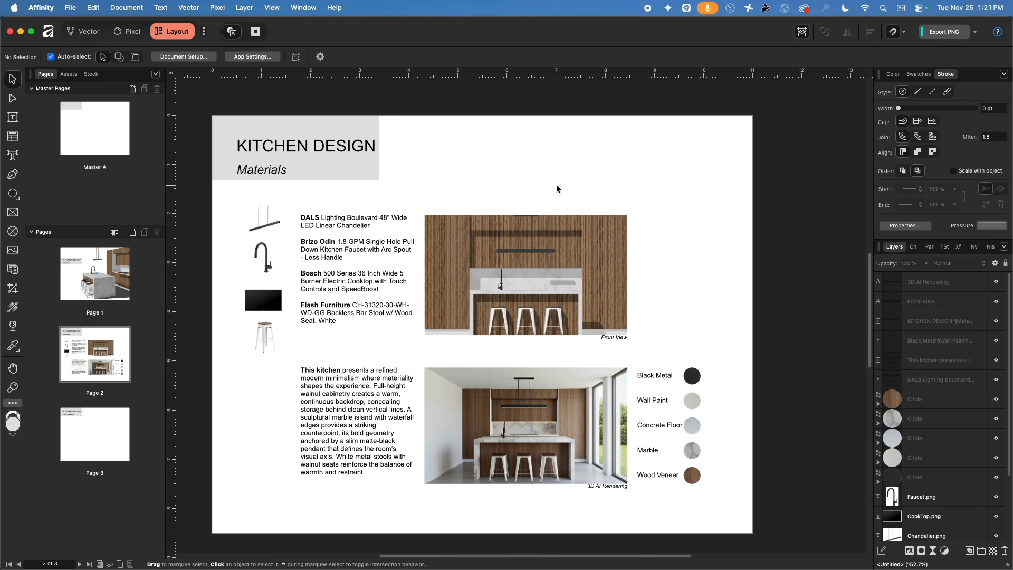
# - On Master A, shorten the grey header rectangle to end just below KITCHEN DESIGN, showing the title text only while resizing
pyautogui.doubleClick(85, 130)
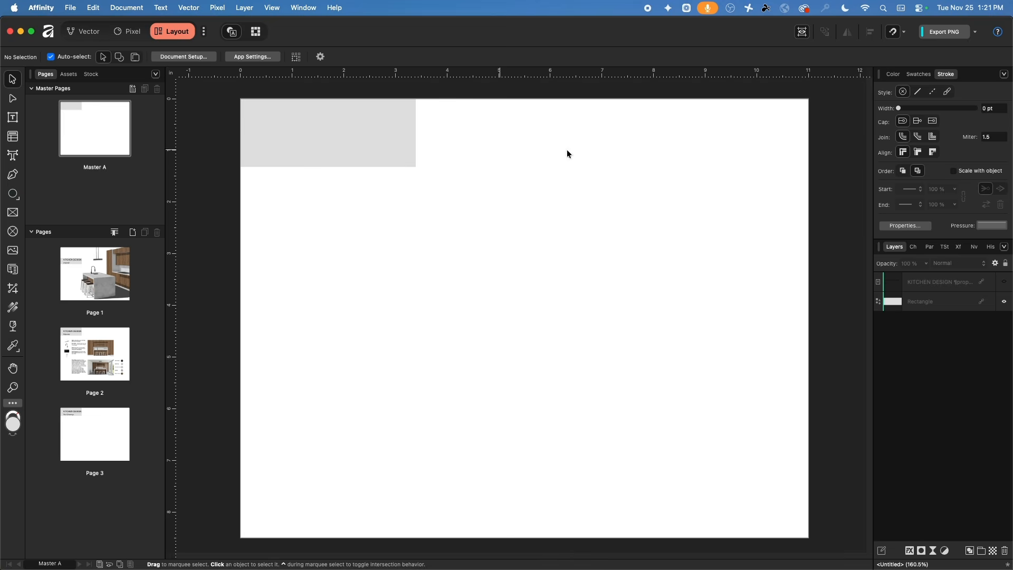
pyautogui.click(1004, 282)
pyautogui.click(349, 159)
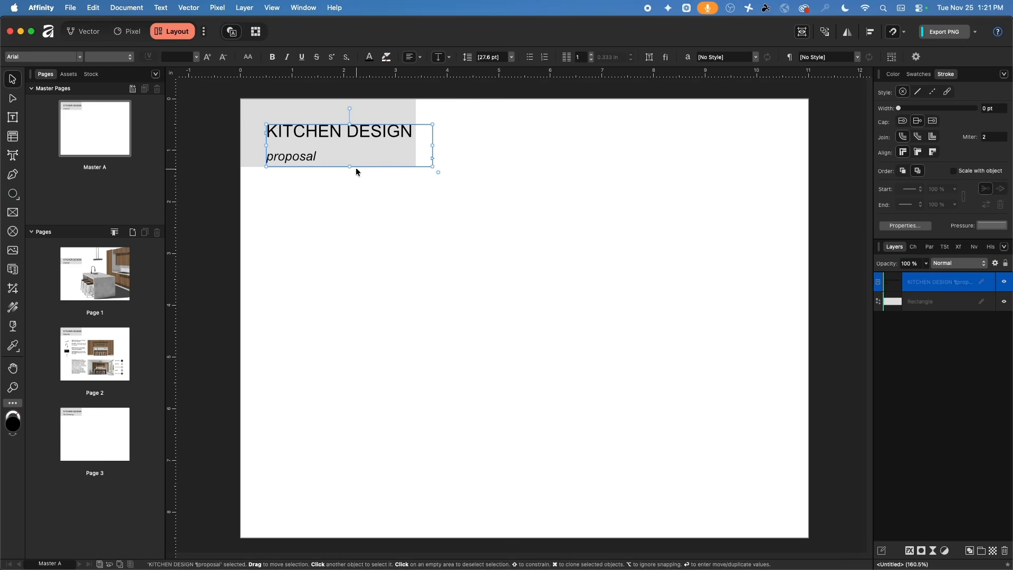
pyautogui.click(260, 118)
pyautogui.moveTo(329, 167); pyautogui.dragTo(329, 146)
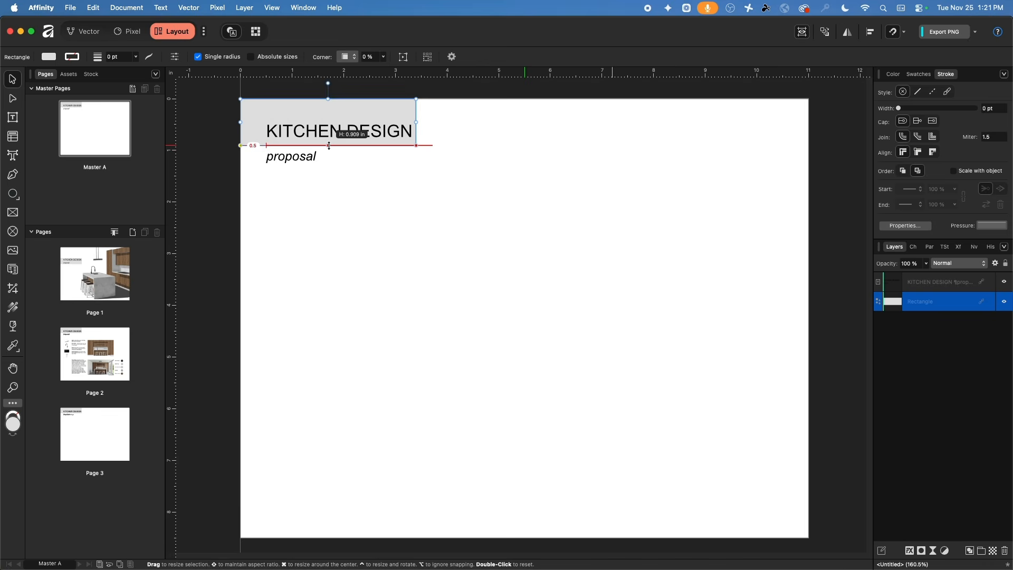
pyautogui.moveTo(329, 146); pyautogui.dragTo(329, 140)
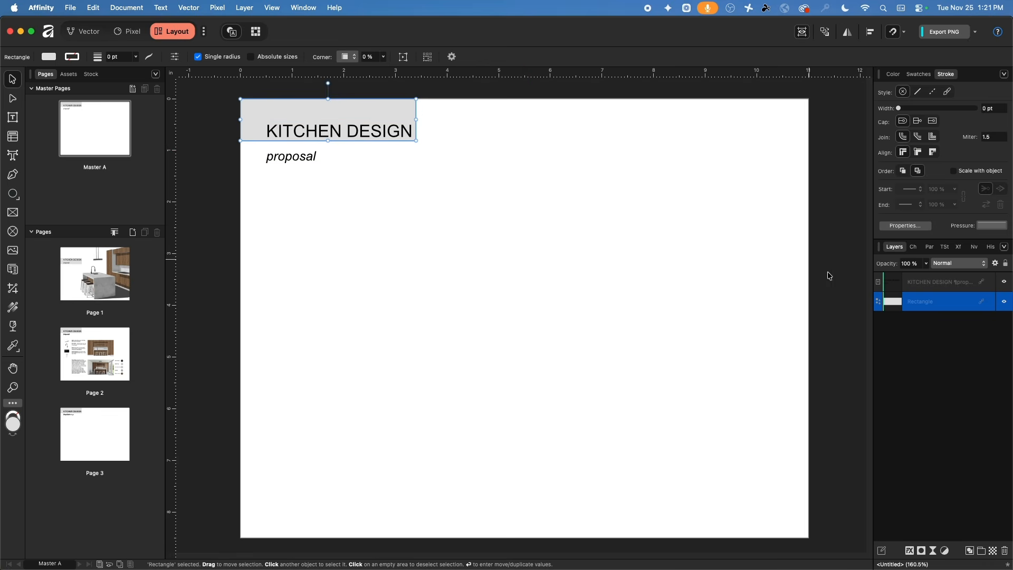
pyautogui.click(1003, 282)
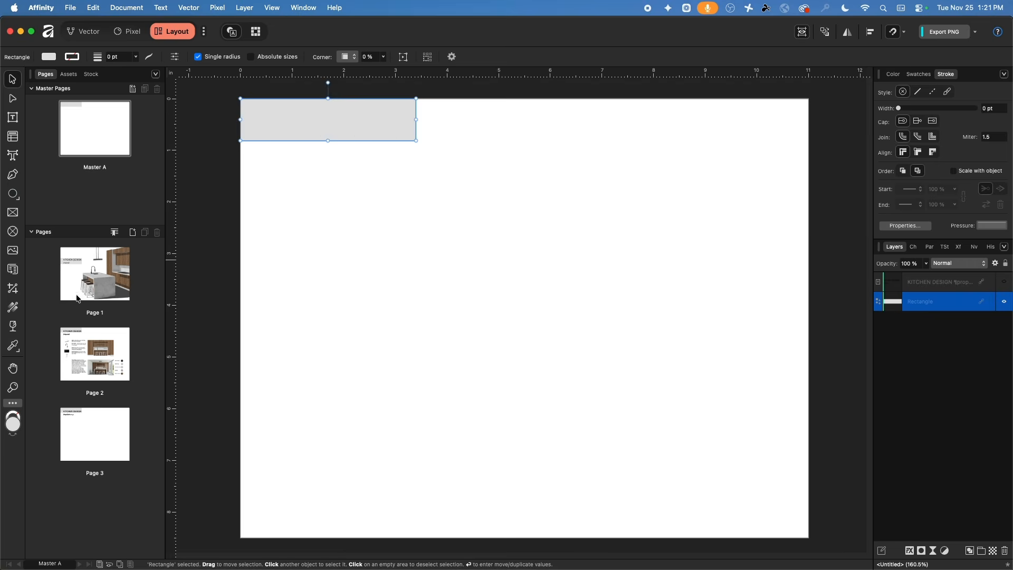
# - Check the shortened header on pages 2 and 3 and return to page 2
pyautogui.click(84, 353)
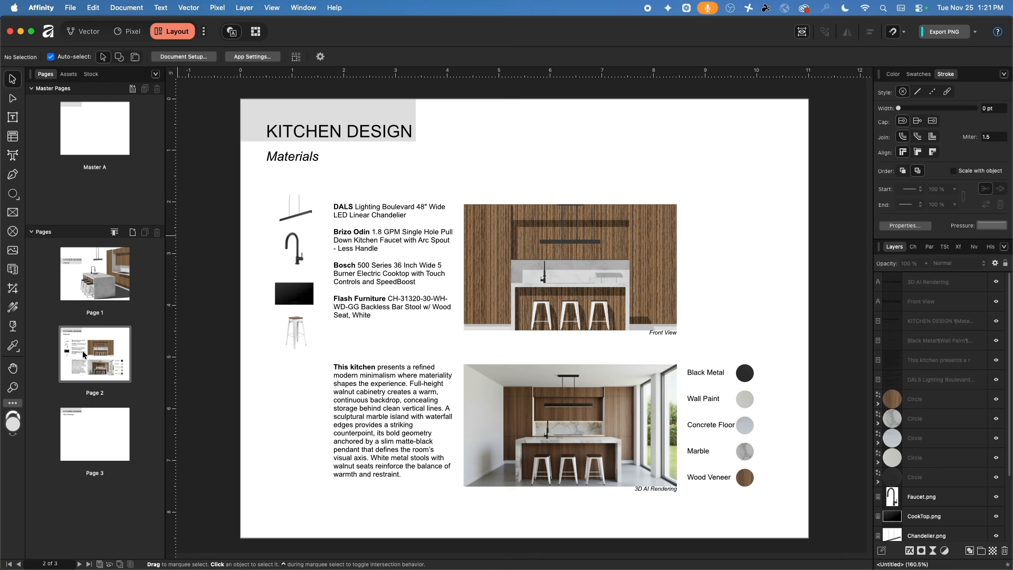
pyautogui.click(88, 429)
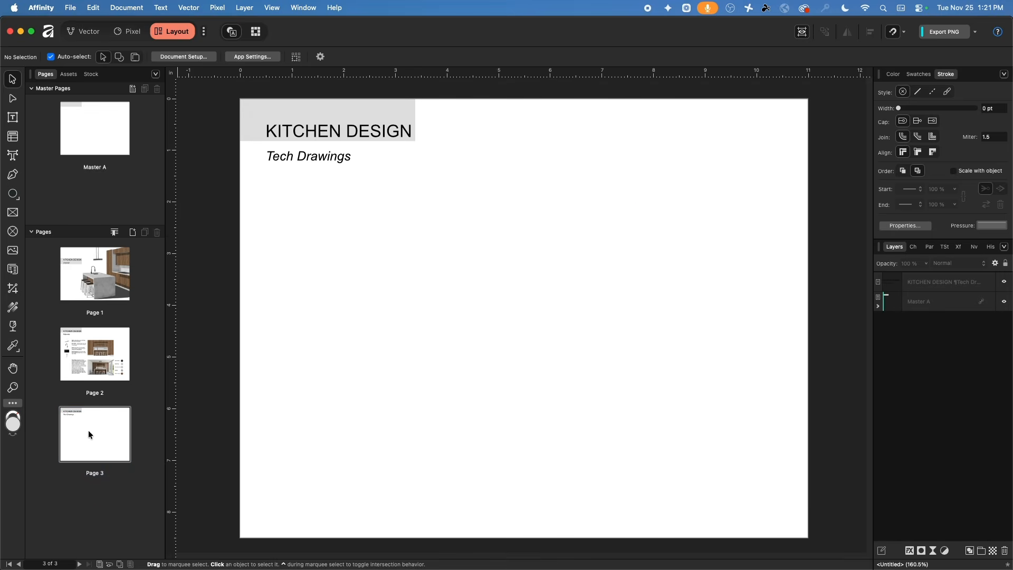
pyautogui.click(98, 353)
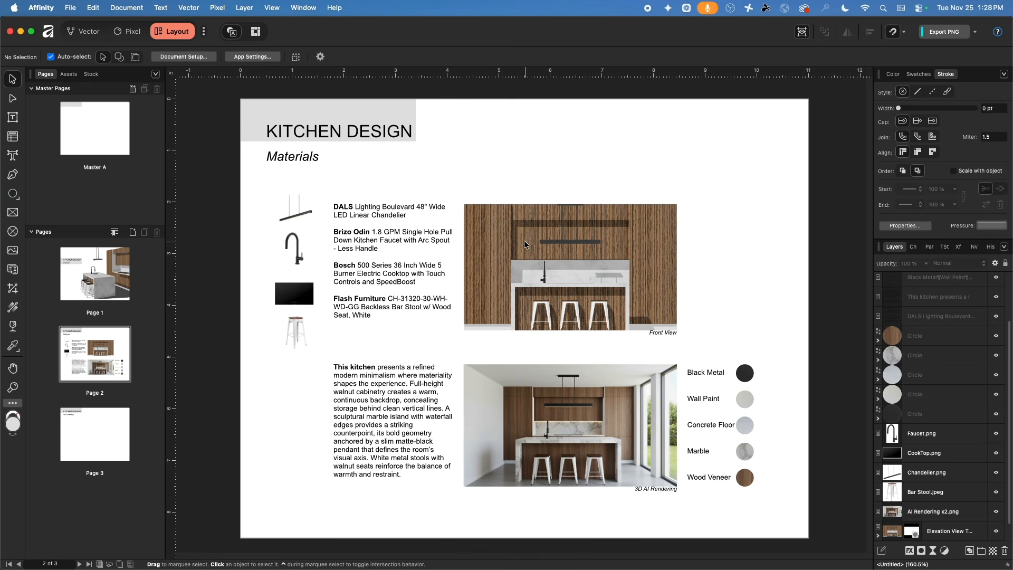
# - Replace the Front View elevation image with Elevation View Textured Final.png after previewing the file
pyautogui.click(590, 243)
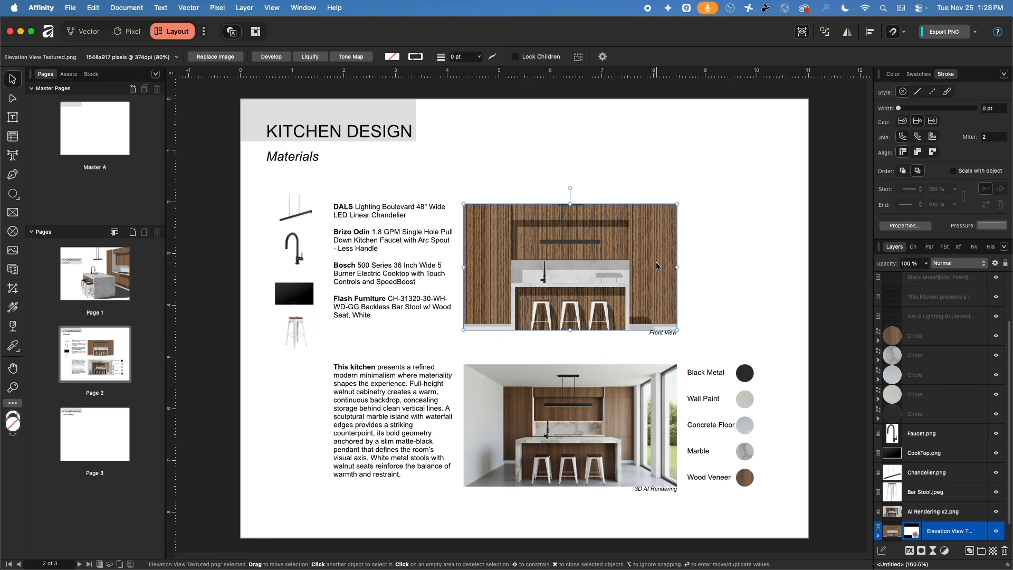
pyautogui.scroll(3, 654, 259)
pyautogui.scroll(3, 654, 271)
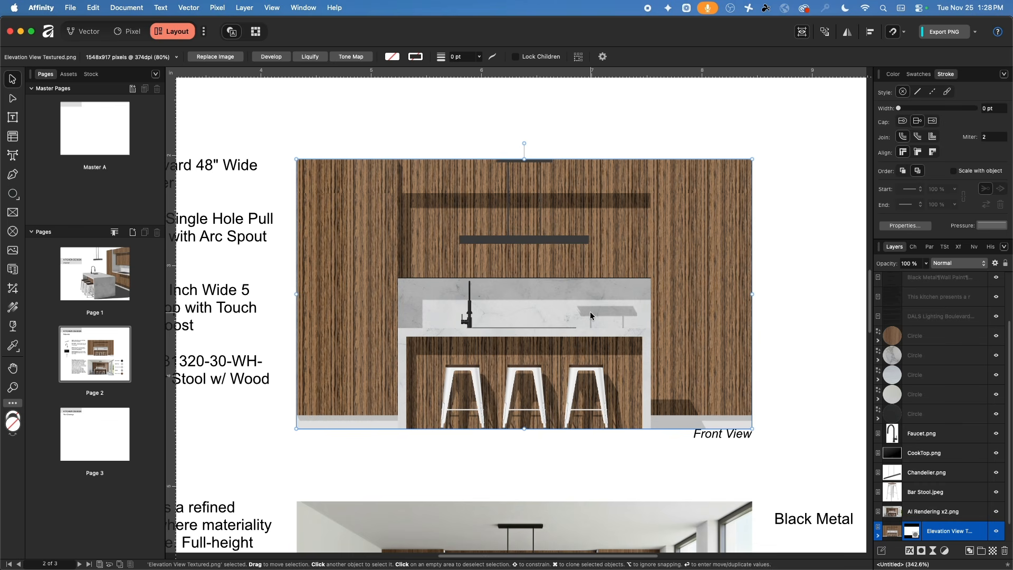
pyautogui.click(230, 58)
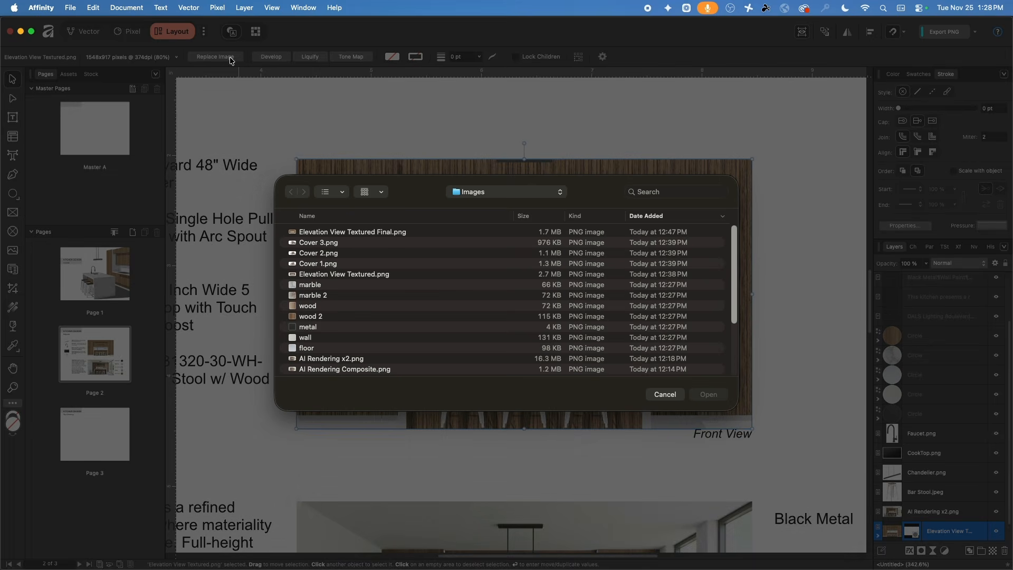
pyautogui.click(385, 235)
pyautogui.press('space')
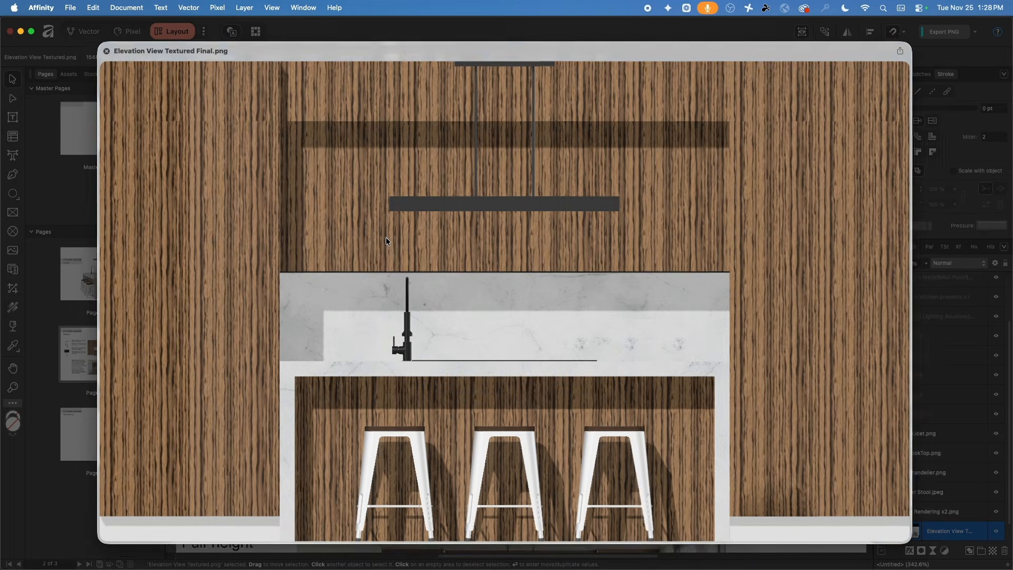
pyautogui.press('space')
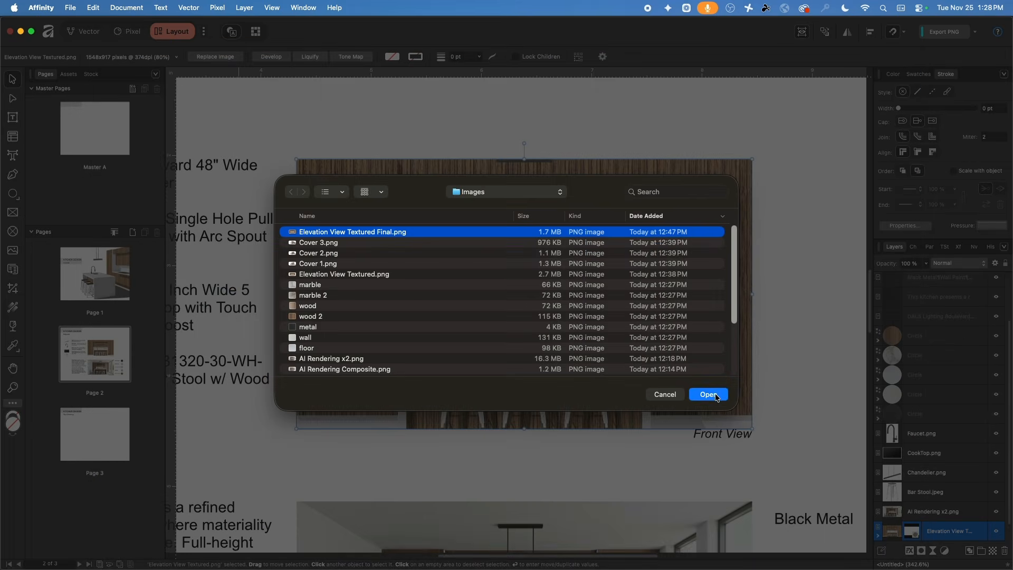
pyautogui.click(709, 394)
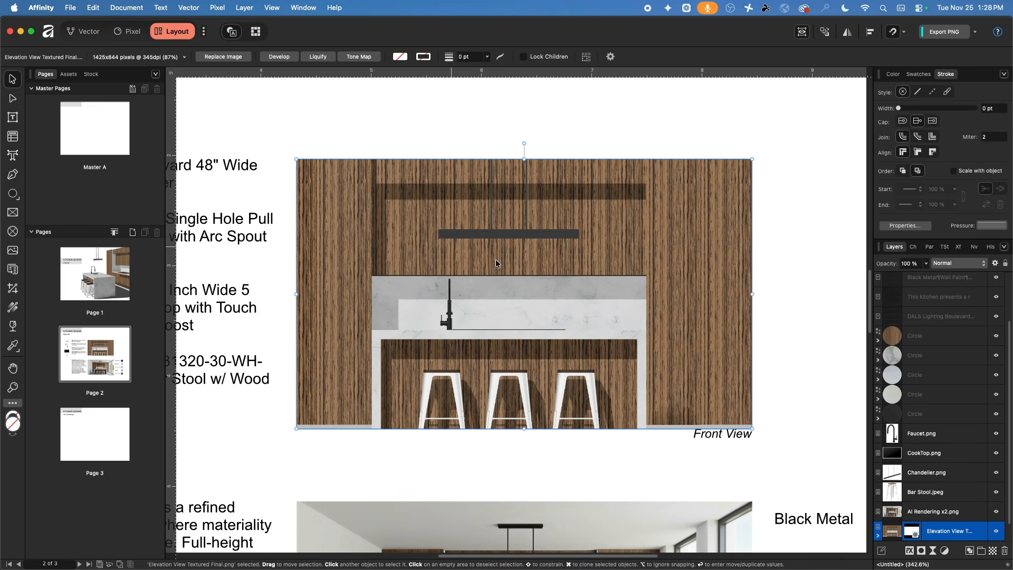
pyautogui.scroll(-1, 910, 443)
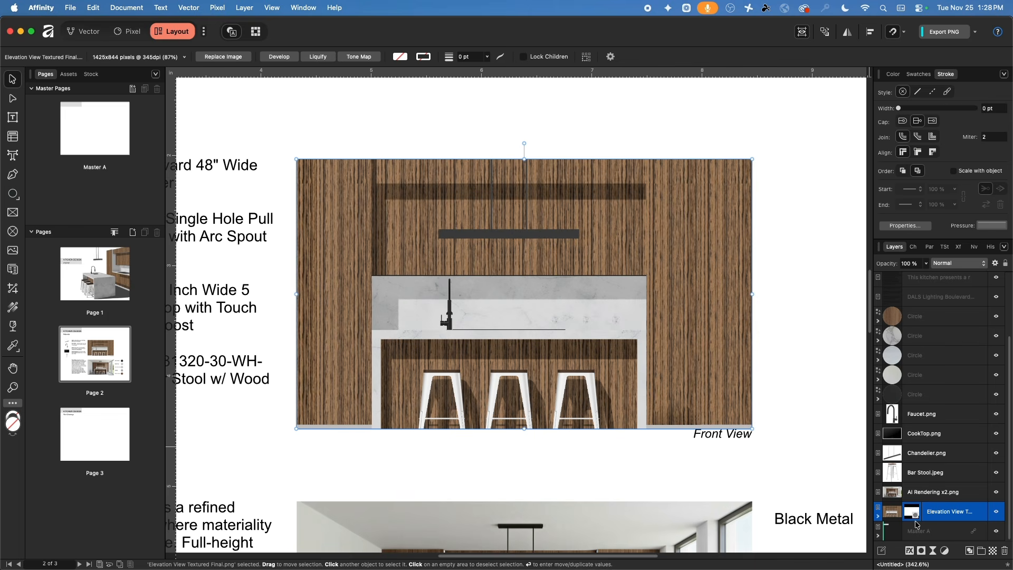
# - Expand the Elevation View Textured Final layer, select its clipping mask and hide the mask to uncover the whole image
pyautogui.click(878, 517)
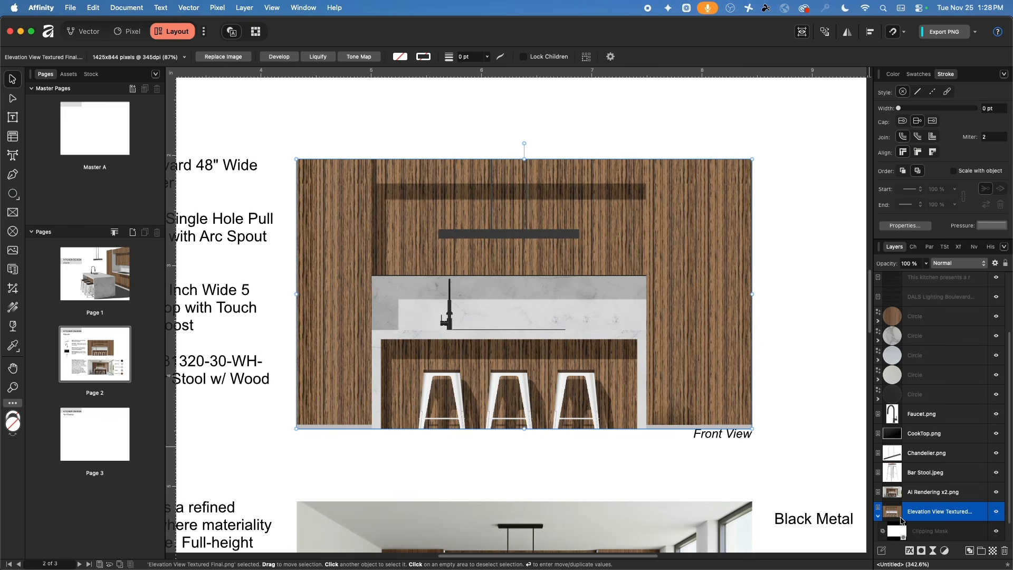
pyautogui.scroll(-1, 565, 292)
pyautogui.scroll(-6, 565, 292)
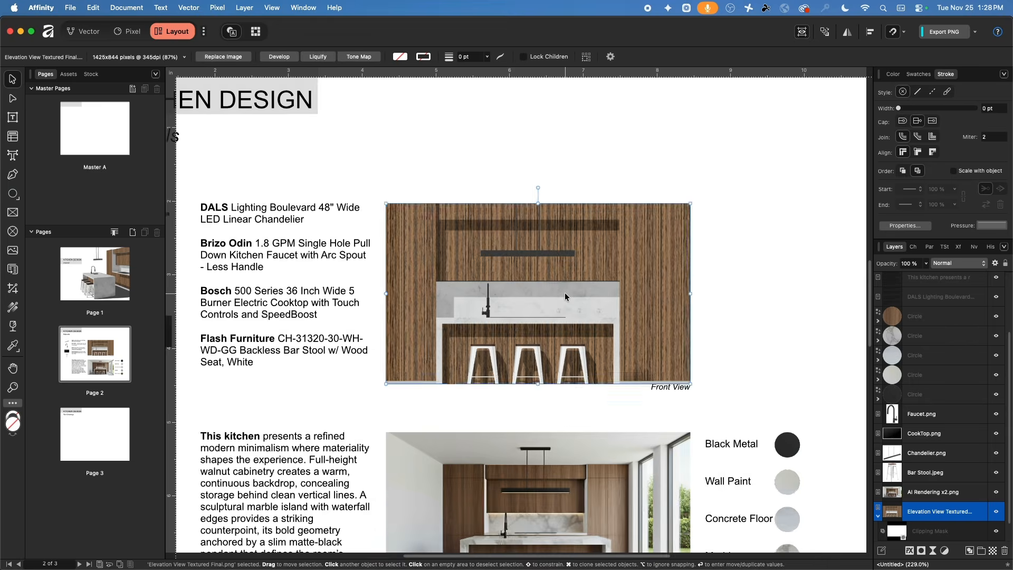
pyautogui.click(13, 99)
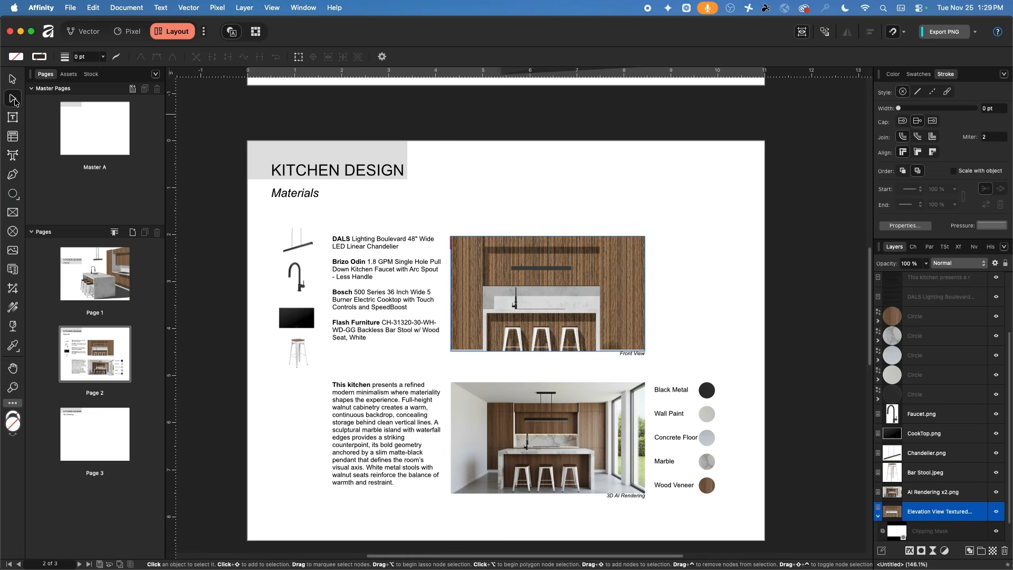
pyautogui.click(16, 80)
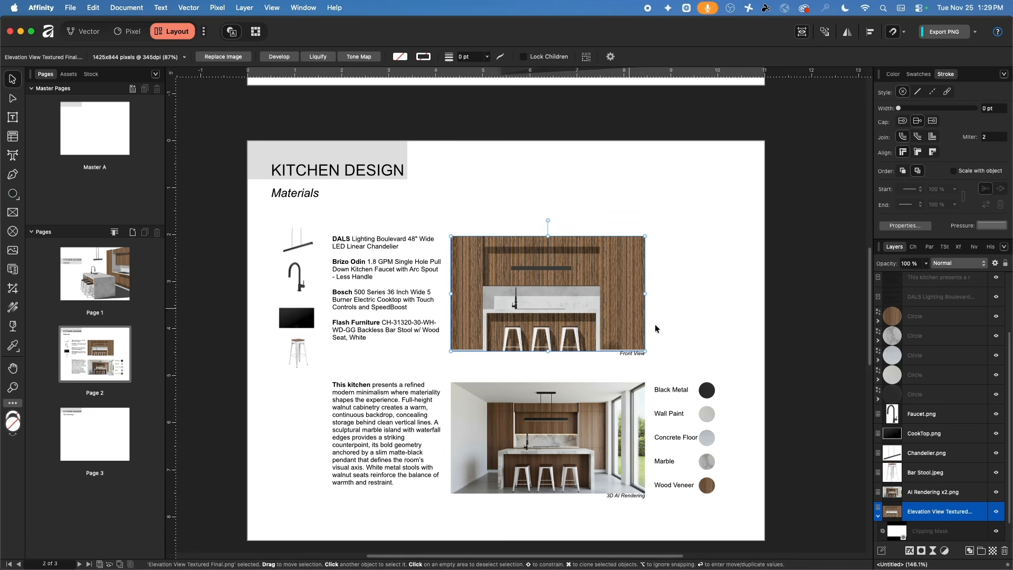
pyautogui.click(928, 530)
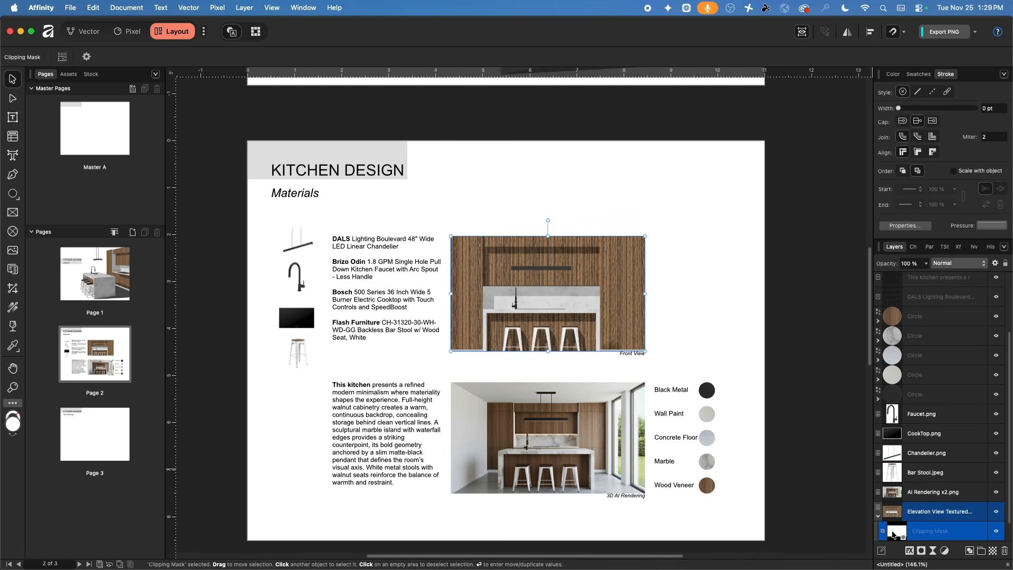
pyautogui.click(996, 531)
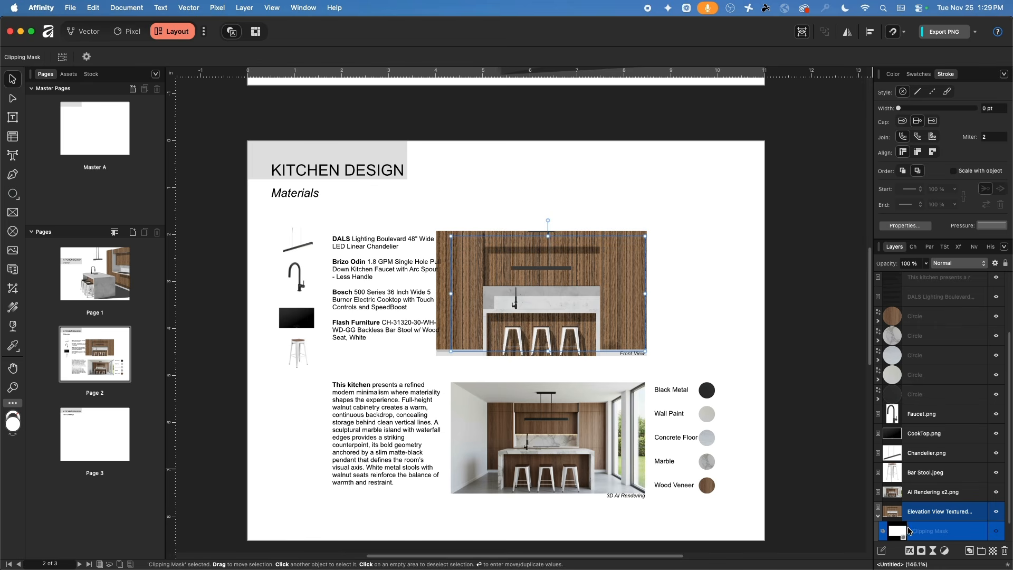
pyautogui.scroll(-1, 921, 530)
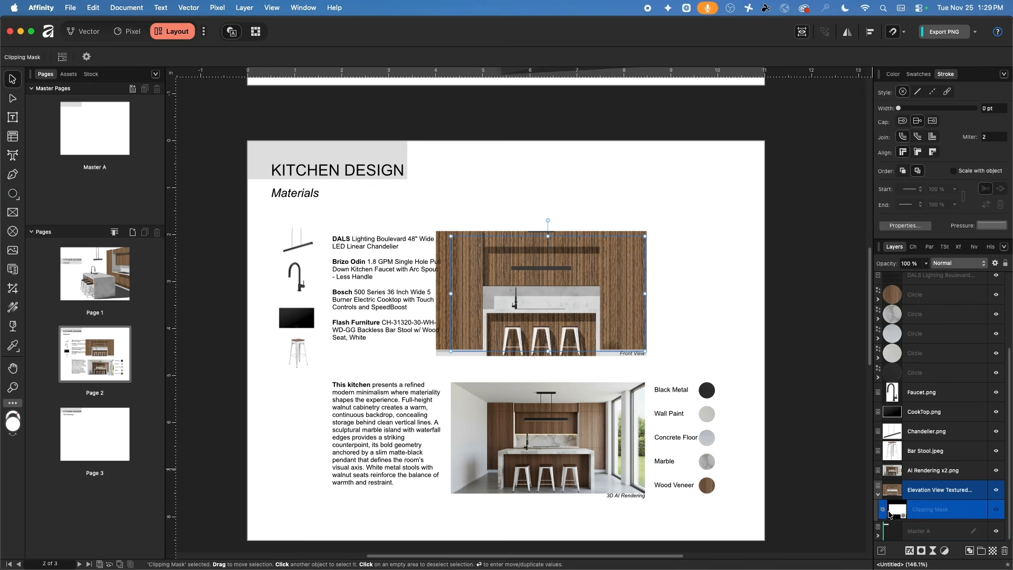
# - Extend the elevation image's crop on all four sides to the edges of the full image and leave the crop
pyautogui.click(13, 288)
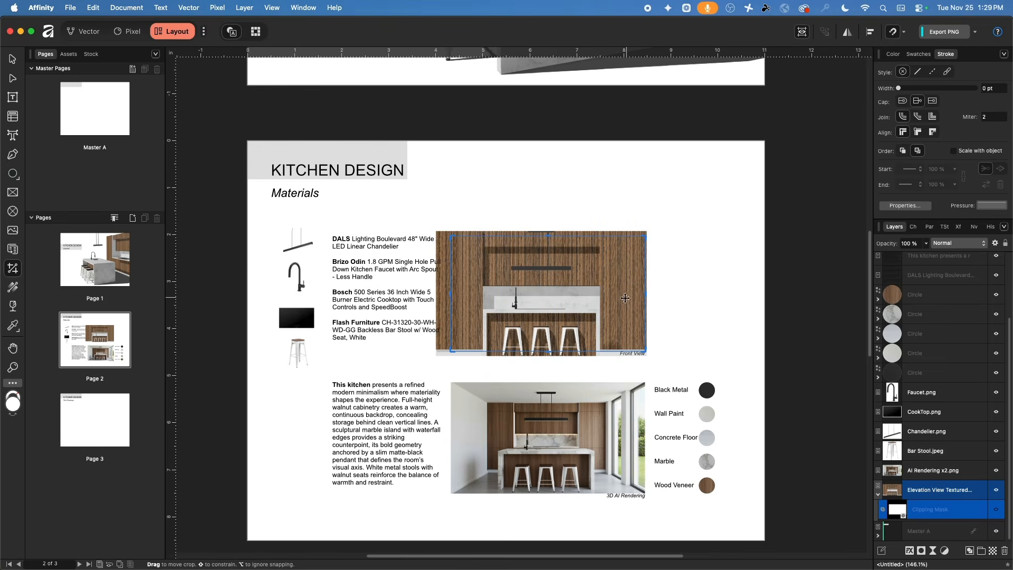
pyautogui.scroll(3, 625, 298)
pyautogui.moveTo(366, 287); pyautogui.dragTo(346, 287)
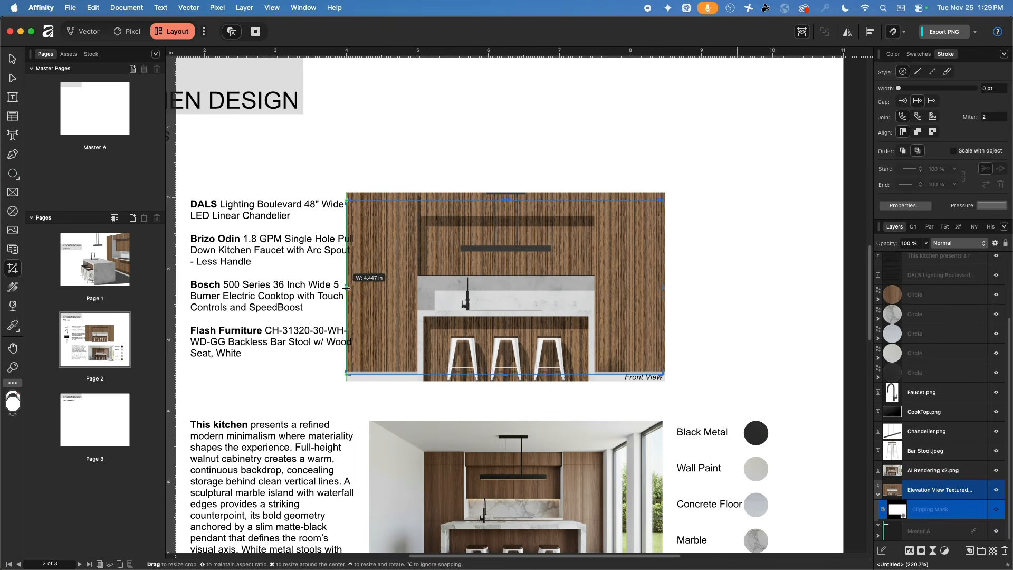
pyautogui.moveTo(504, 199); pyautogui.dragTo(504, 191)
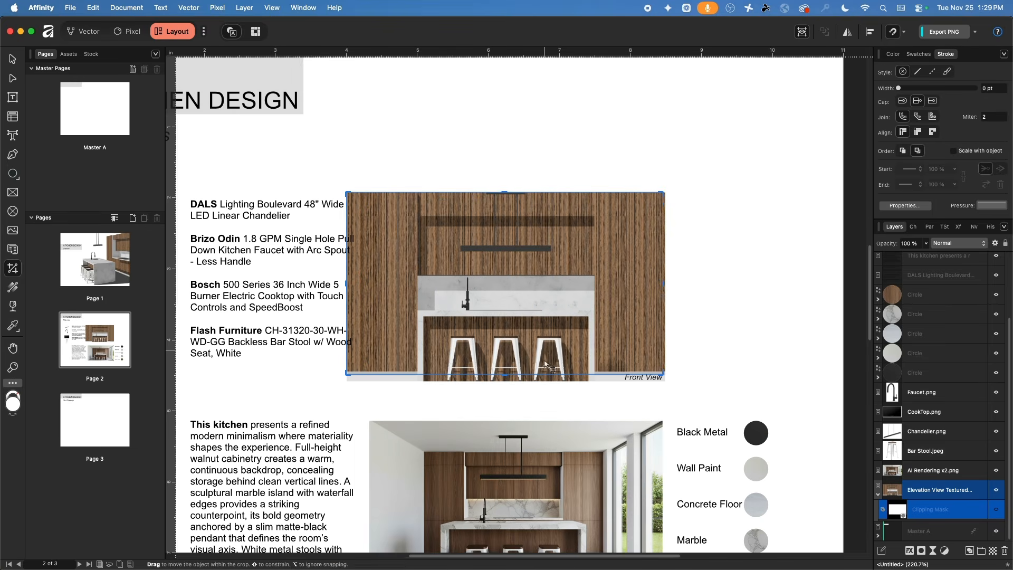
pyautogui.moveTo(505, 374); pyautogui.dragTo(505, 381)
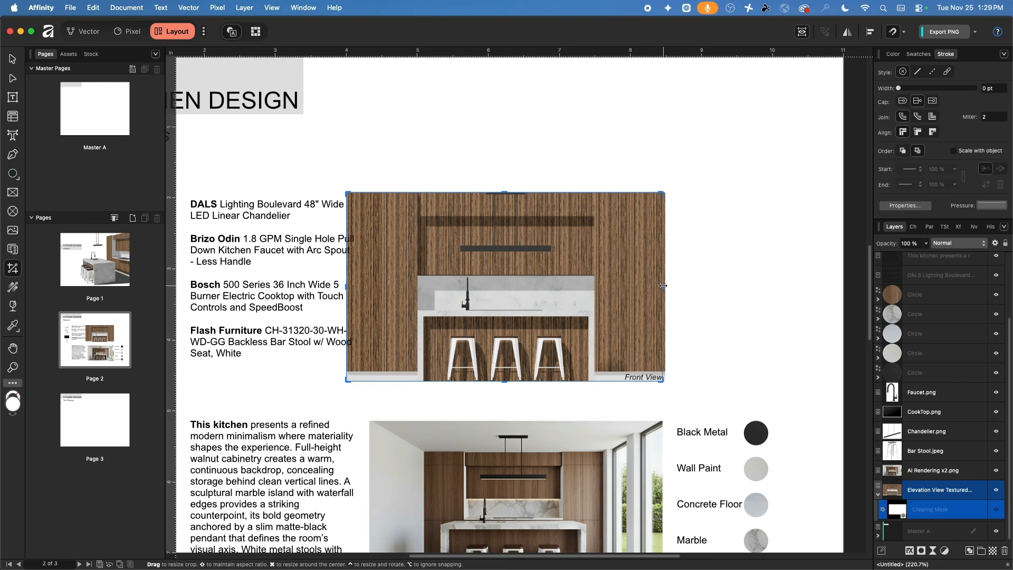
pyautogui.moveTo(664, 286); pyautogui.dragTo(667, 285)
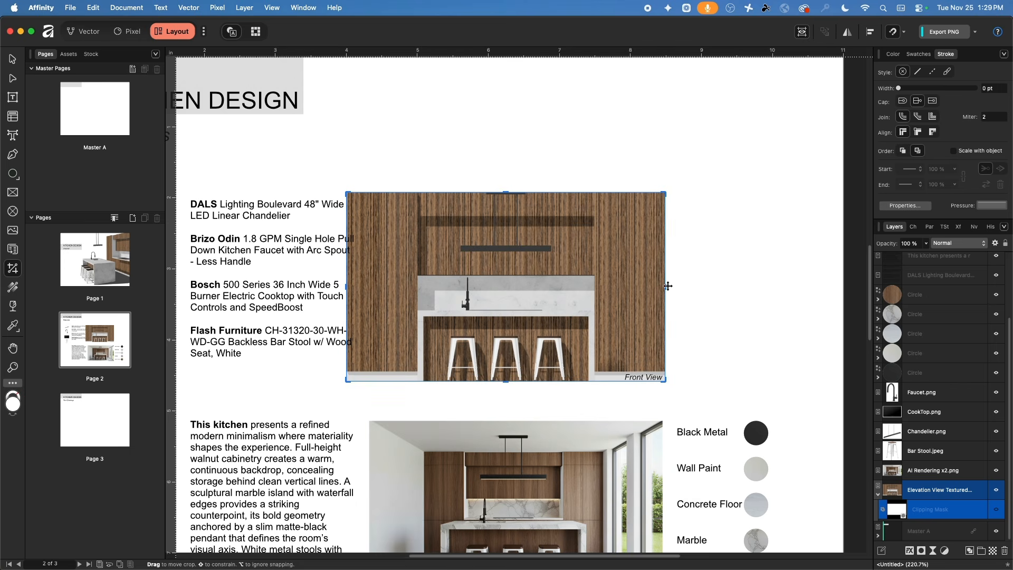
pyautogui.click(12, 59)
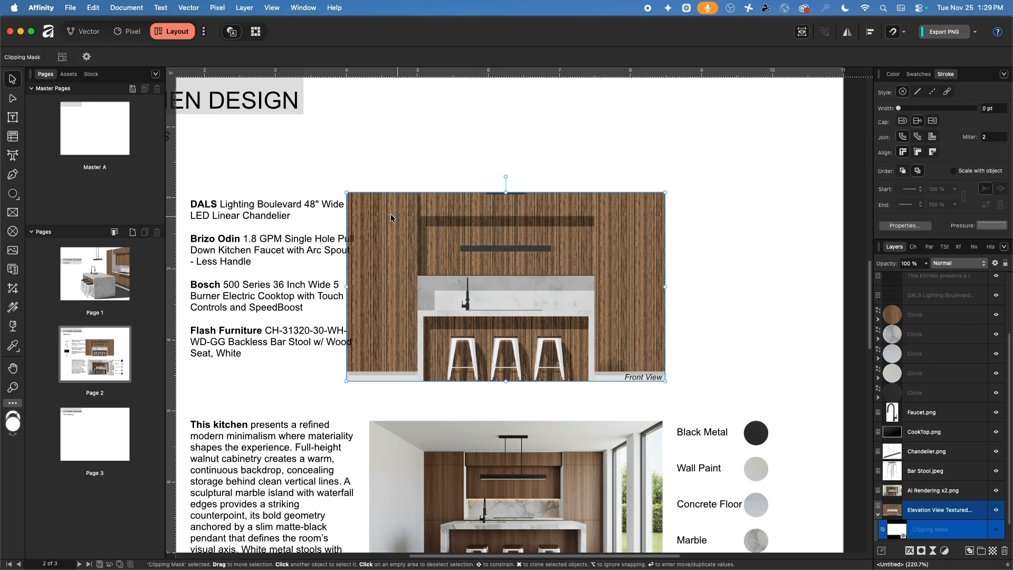
# - Scale the elevation image down and position it above the Front View caption, matching the width of the AI rendering below
pyautogui.moveTo(346, 192); pyautogui.dragTo(401, 216)
pyautogui.press('super+z')
pyautogui.click(932, 510)
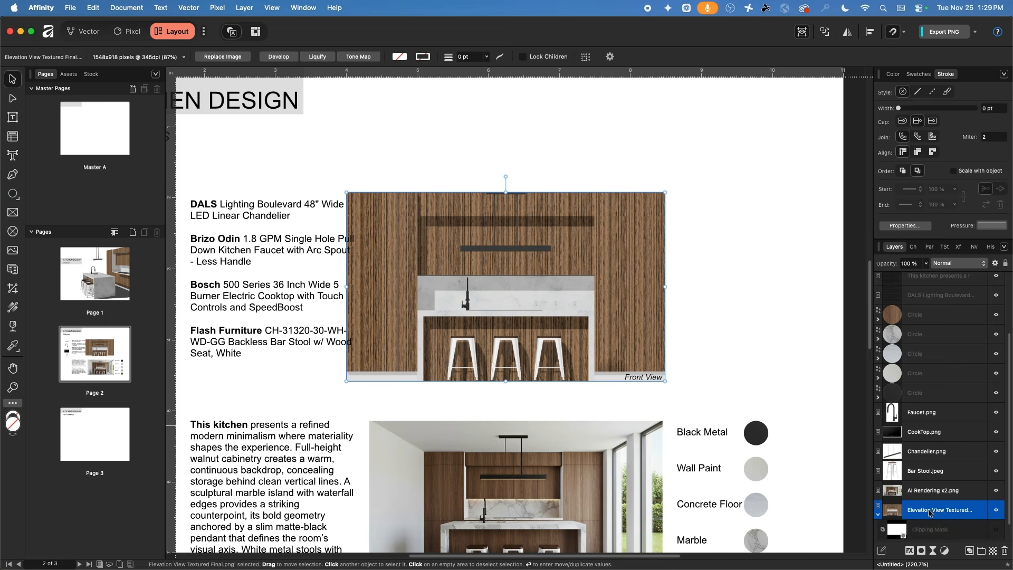
pyautogui.moveTo(346, 192); pyautogui.dragTo(368, 208)
pyautogui.moveTo(547, 272); pyautogui.dragTo(546, 257)
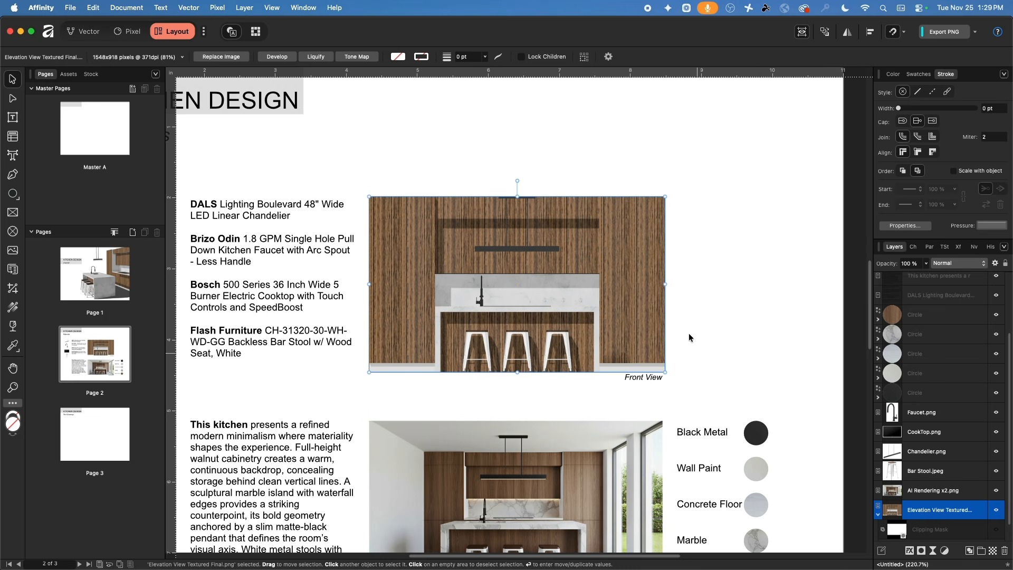
pyautogui.moveTo(665, 197); pyautogui.dragTo(663, 199)
pyautogui.click(732, 254)
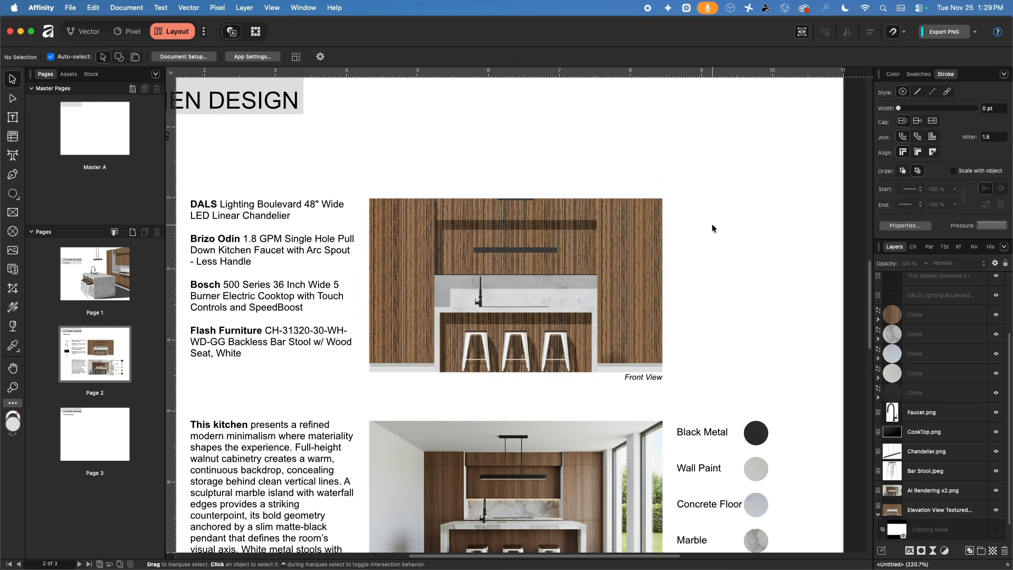
pyautogui.scroll(3, 534, 284)
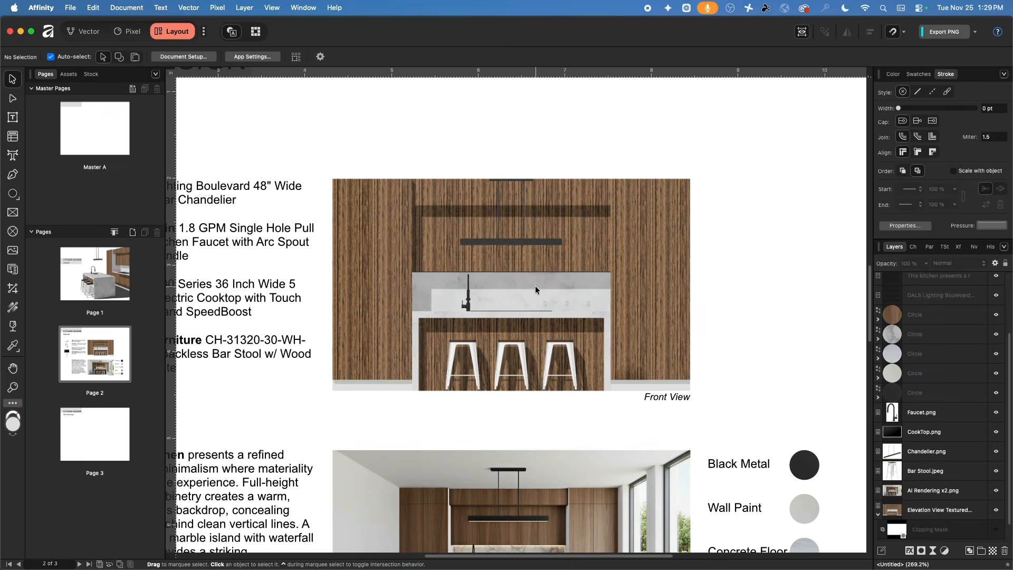
pyautogui.scroll(1, 533, 279)
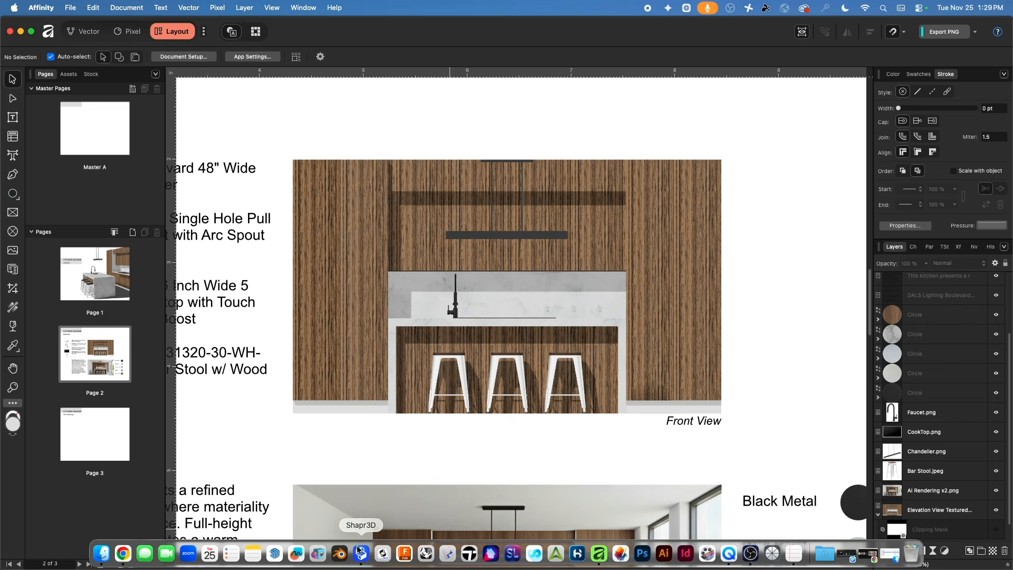
# - Switch to Shapr3D, return the Kitchen Refined Concept model to modeling and view it squarely from the Right
pyautogui.click(359, 552)
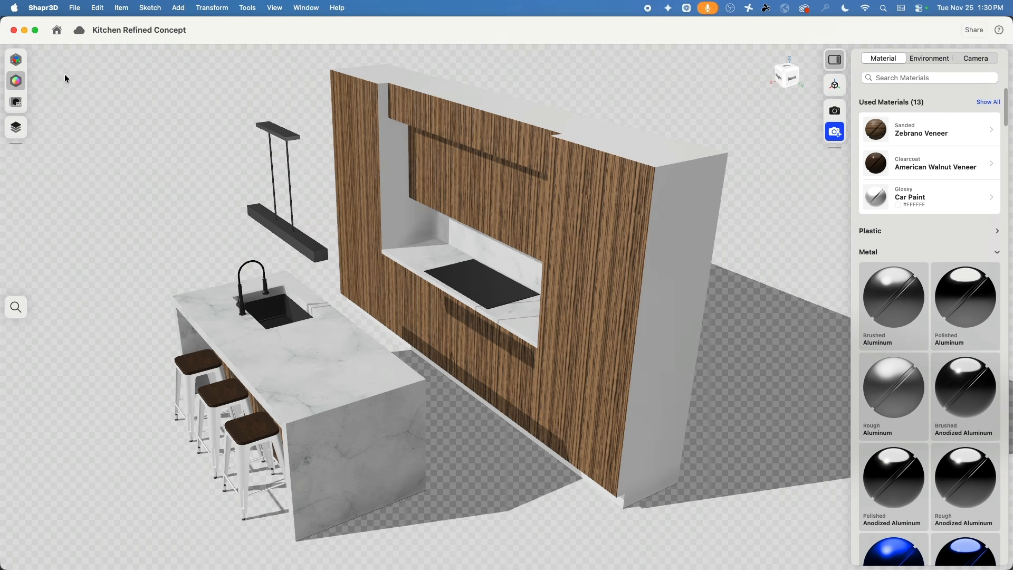
pyautogui.click(16, 59)
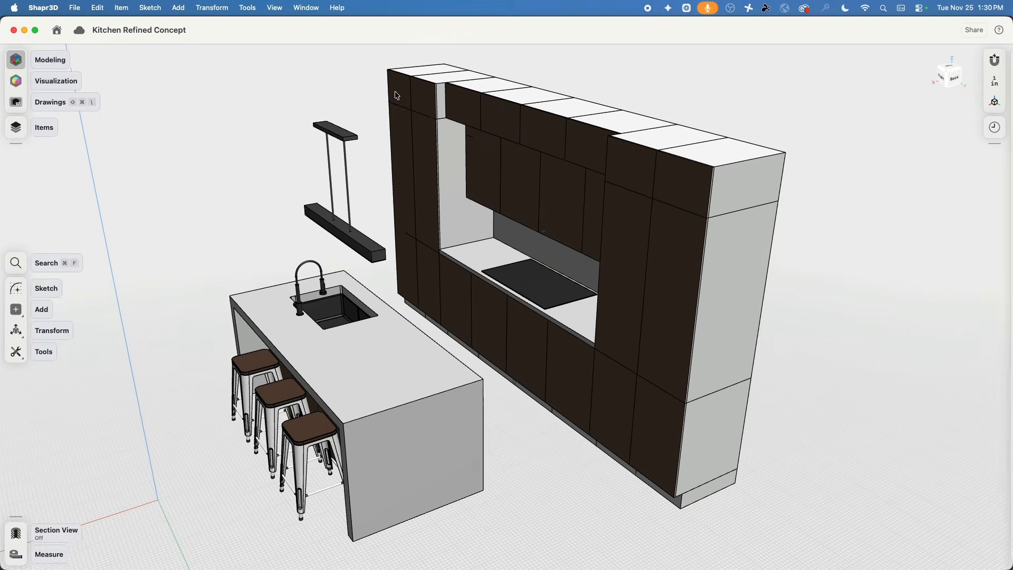
pyautogui.click(942, 79)
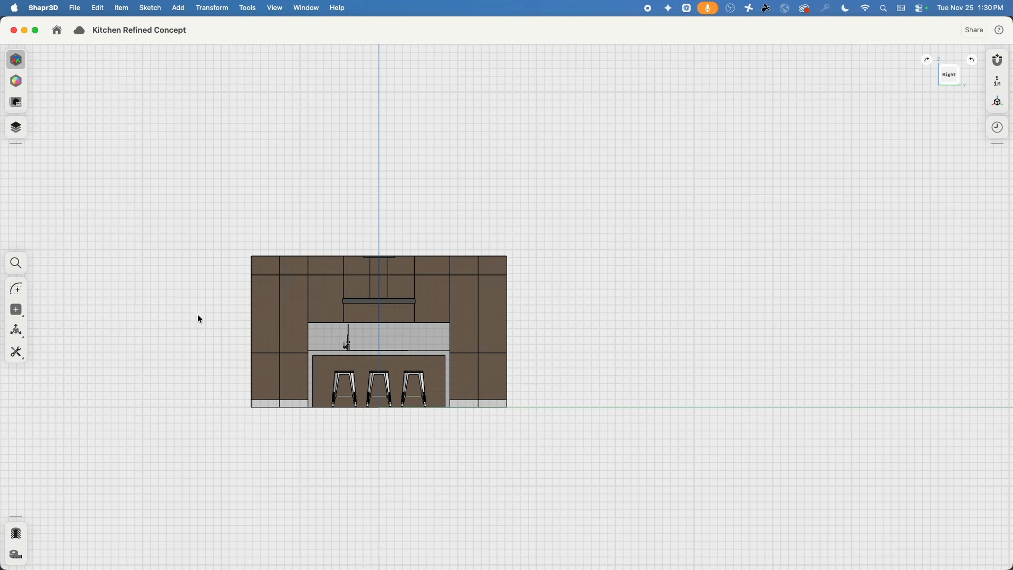
# - Start a new drawing of the kitchen and select all of its bodies
pyautogui.click(24, 101)
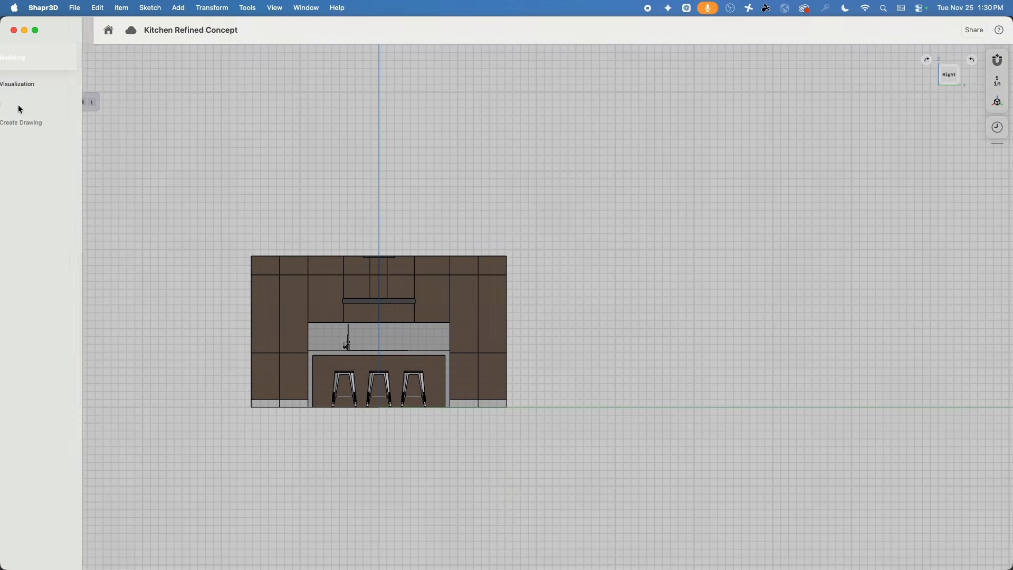
pyautogui.click(16, 126)
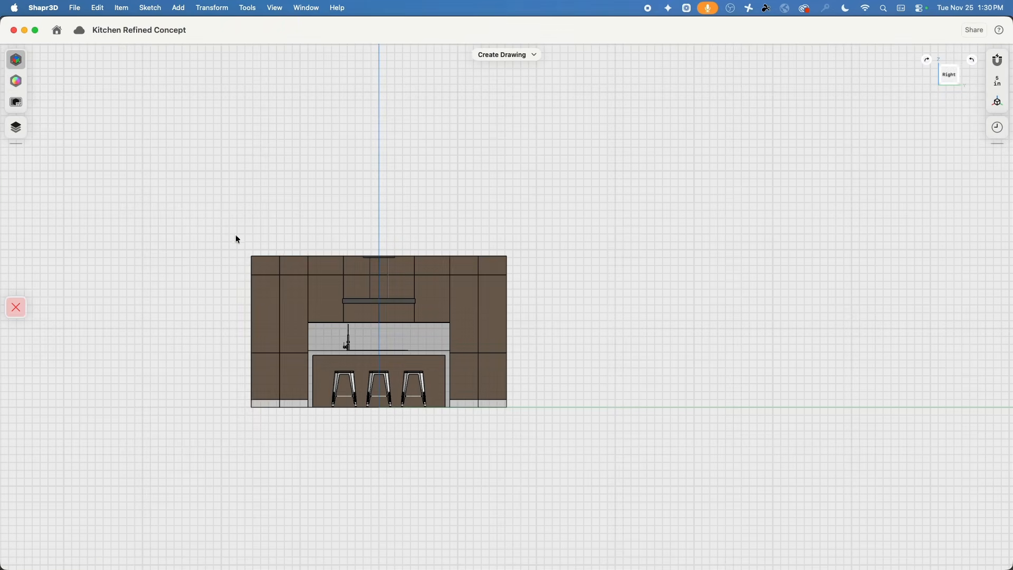
pyautogui.moveTo(188, 174); pyautogui.dragTo(644, 499)
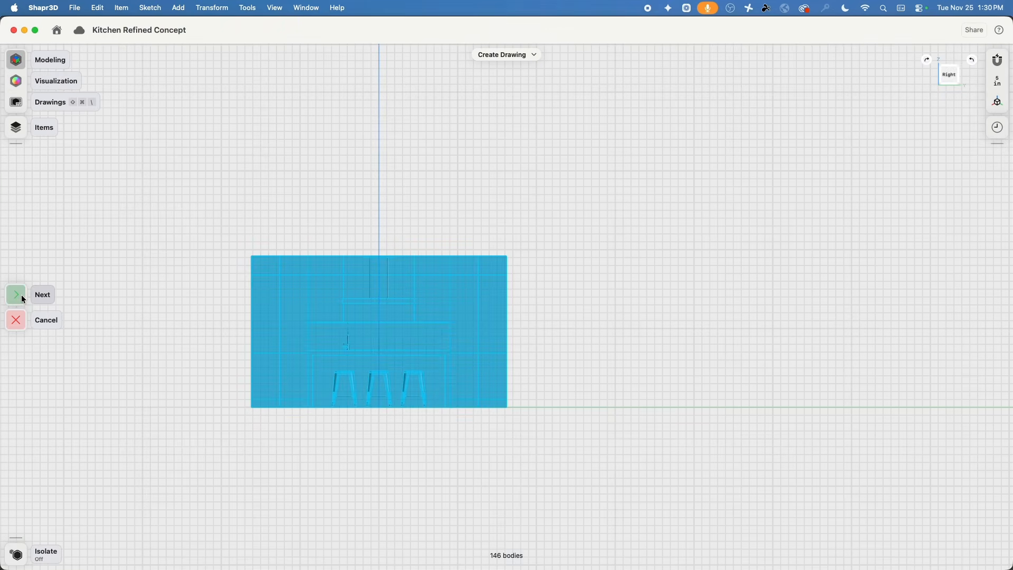
# - Create the drawing on a landscape ANSI A (11 × 8½ in) sheet with a 1:50 view-to-sheet scale
pyautogui.click(24, 294)
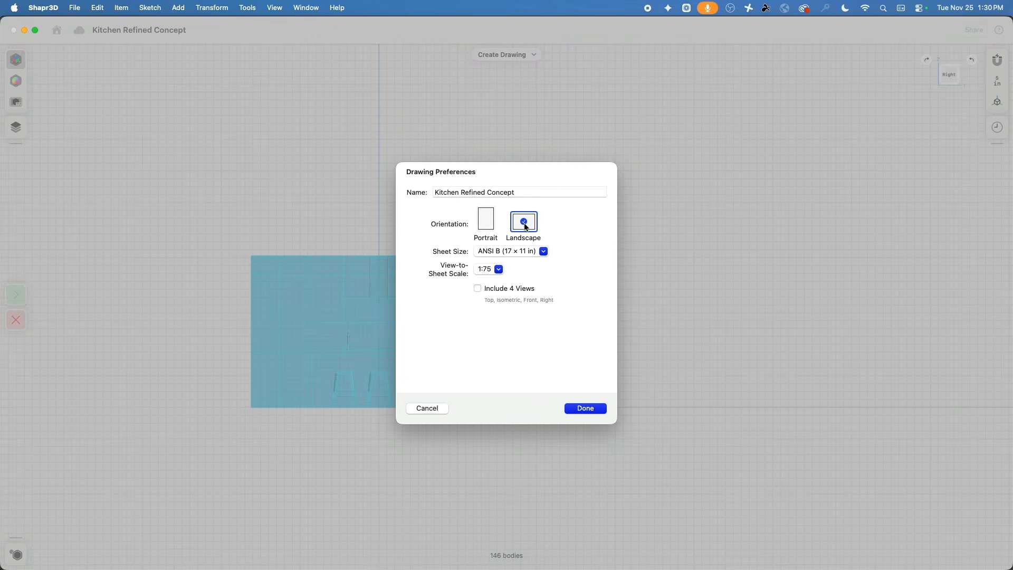
pyautogui.click(525, 251)
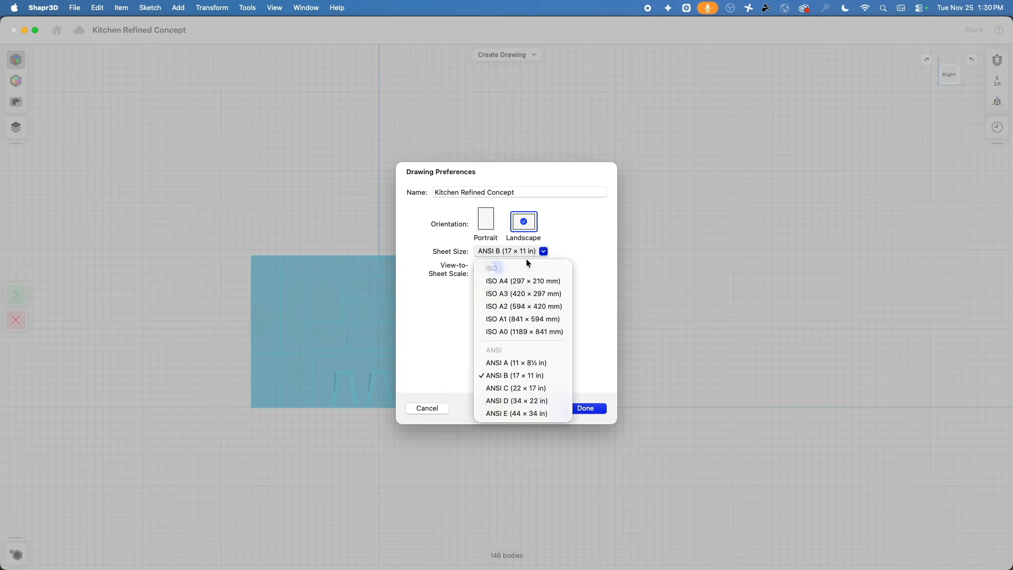
pyautogui.click(547, 363)
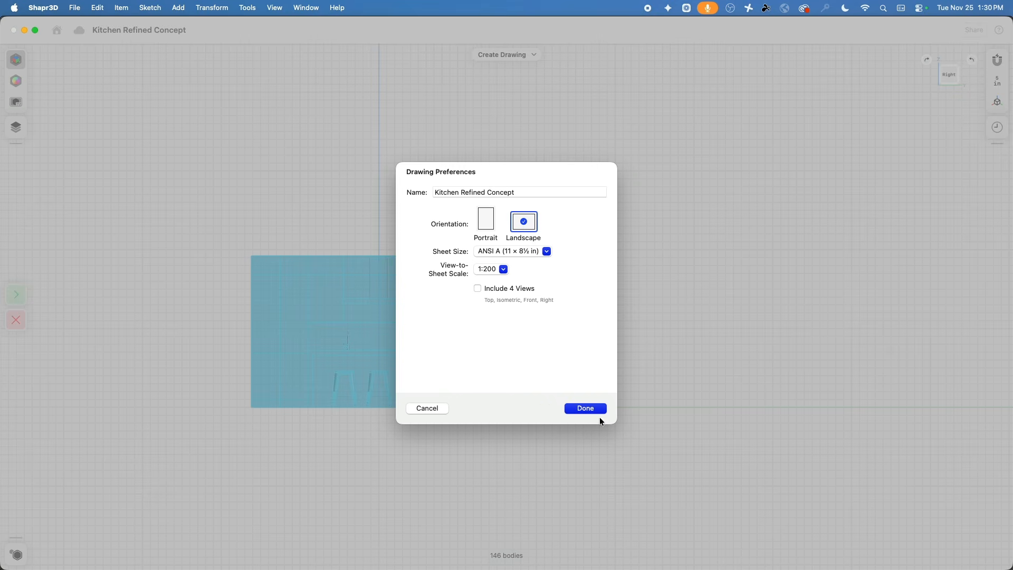
pyautogui.click(482, 269)
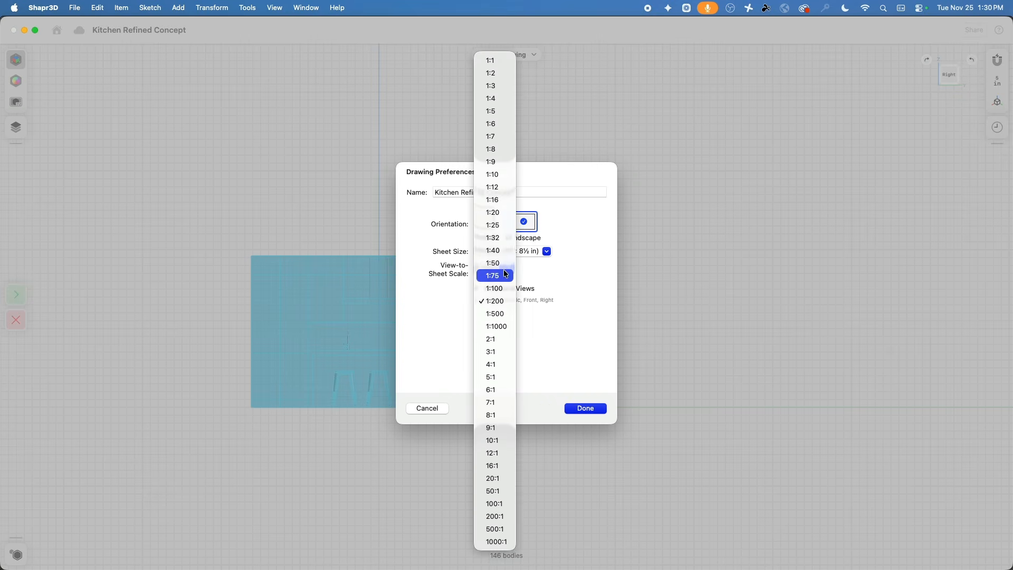
pyautogui.click(503, 263)
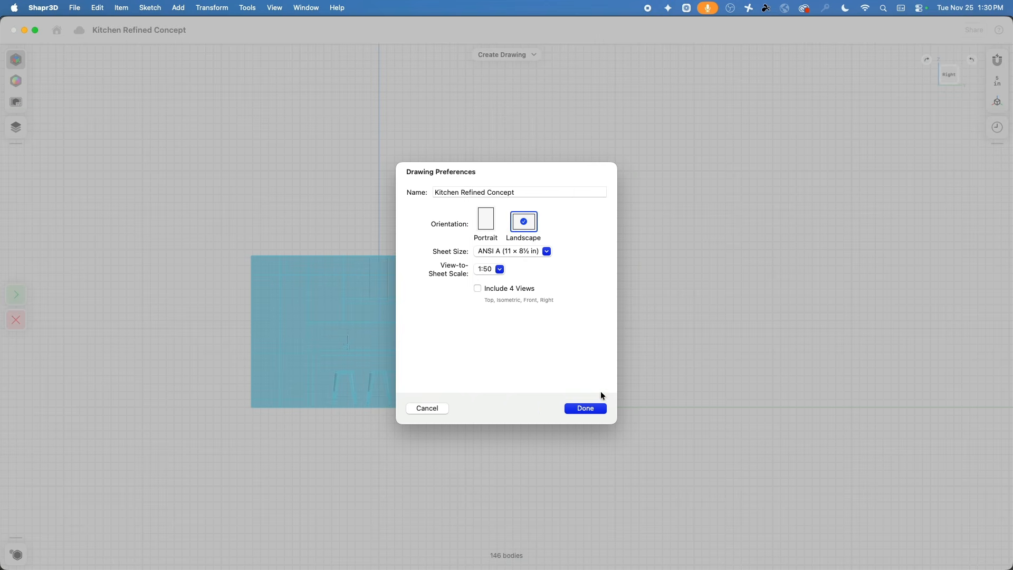
pyautogui.click(587, 410)
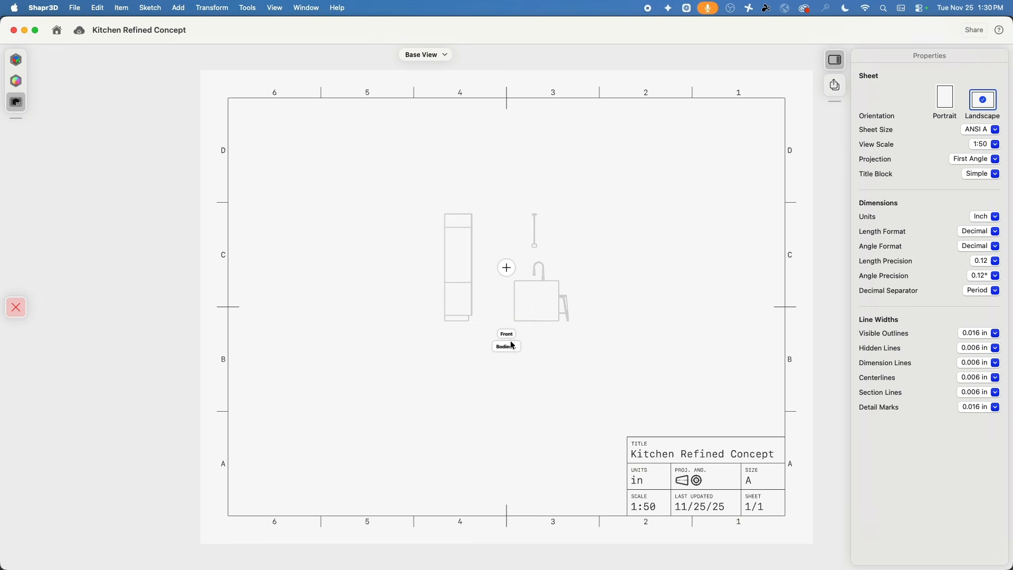
# - Place the Right base view at the middle of the sheet and set the title block to Empty Sheet
pyautogui.click(513, 336)
pyautogui.click(554, 333)
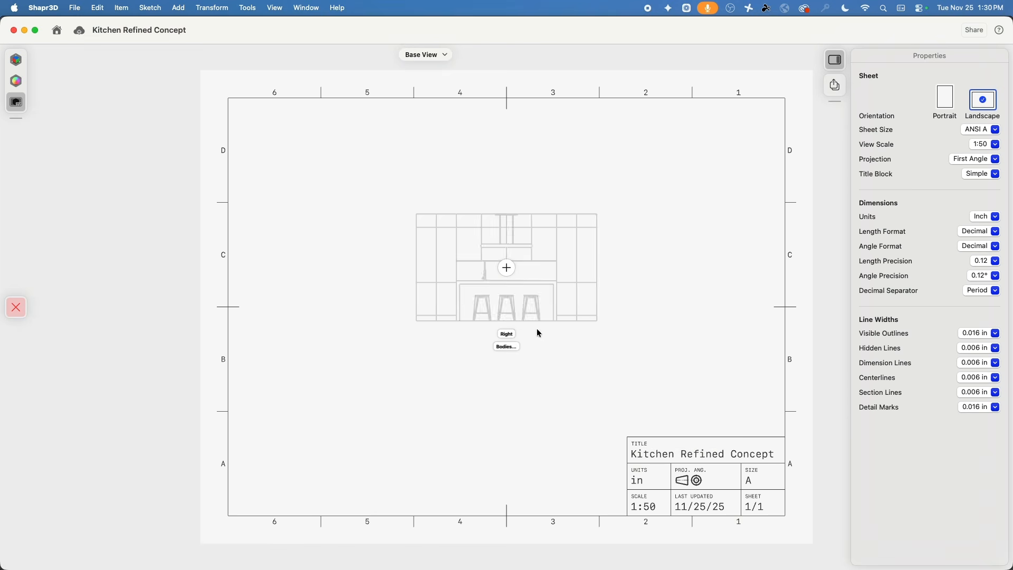
pyautogui.click(520, 252)
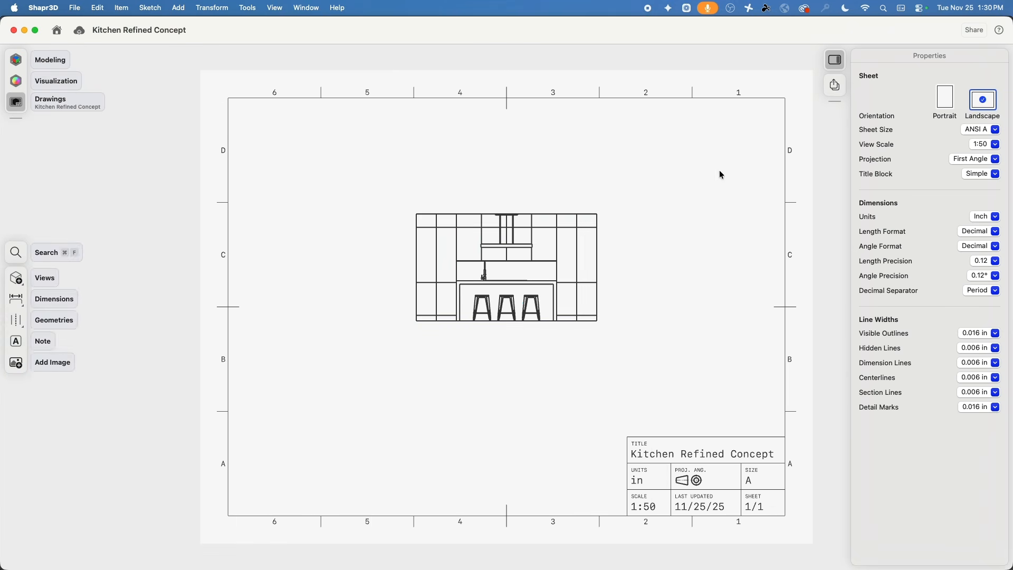
pyautogui.click(971, 175)
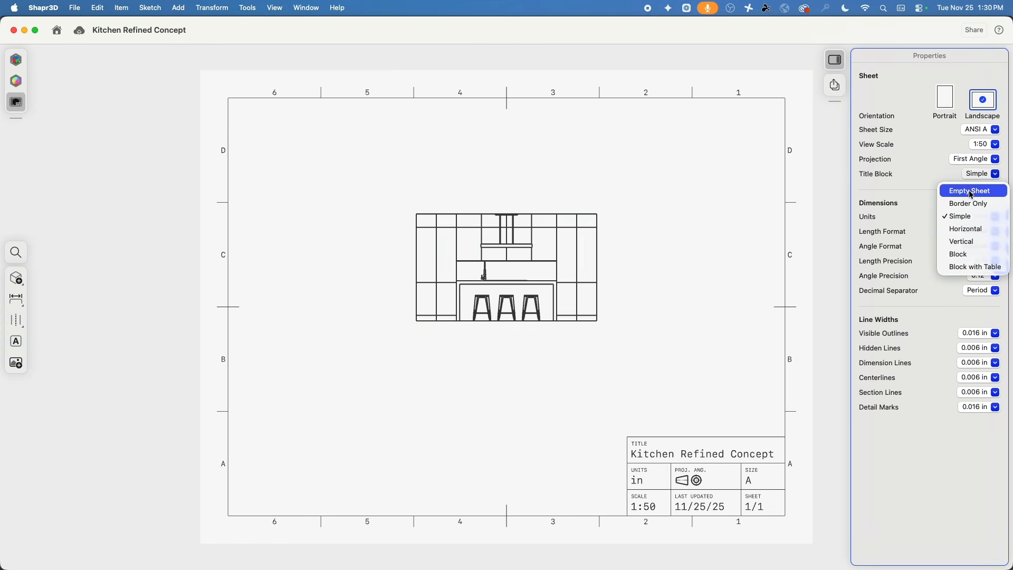
pyautogui.click(969, 191)
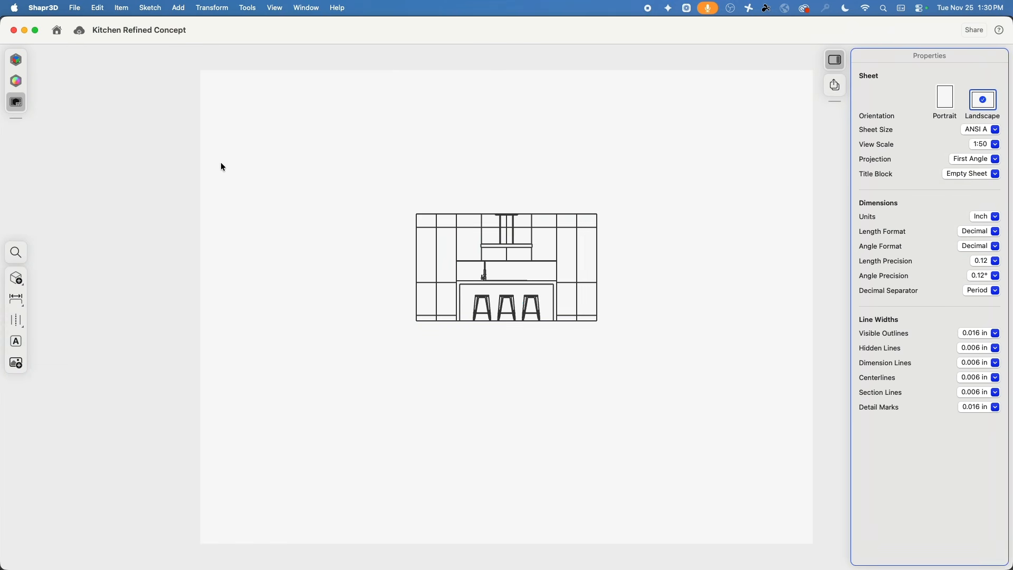
# - Export the kitchen drawing in the DWG from Drawing format
pyautogui.click(835, 87)
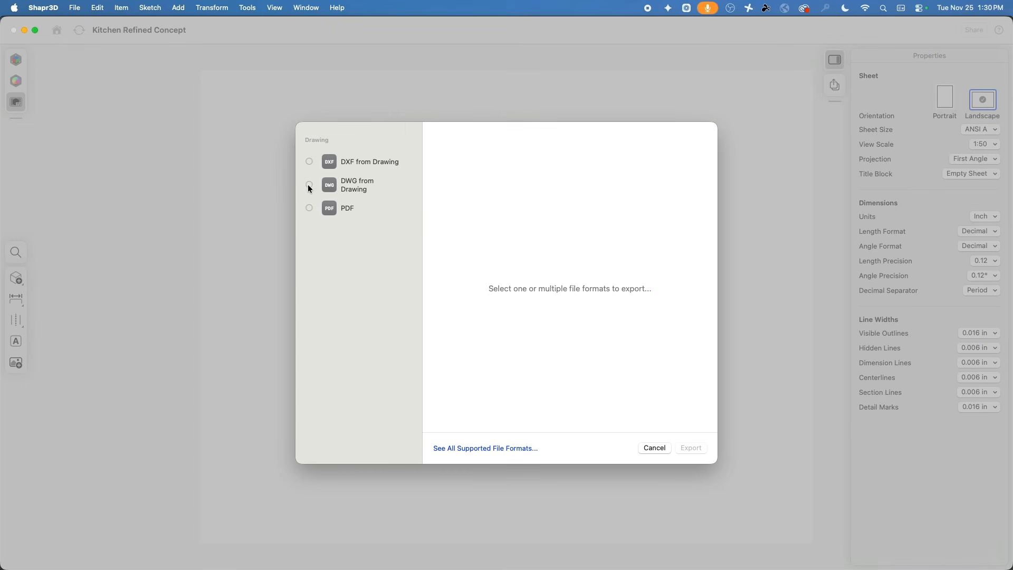
pyautogui.click(310, 187)
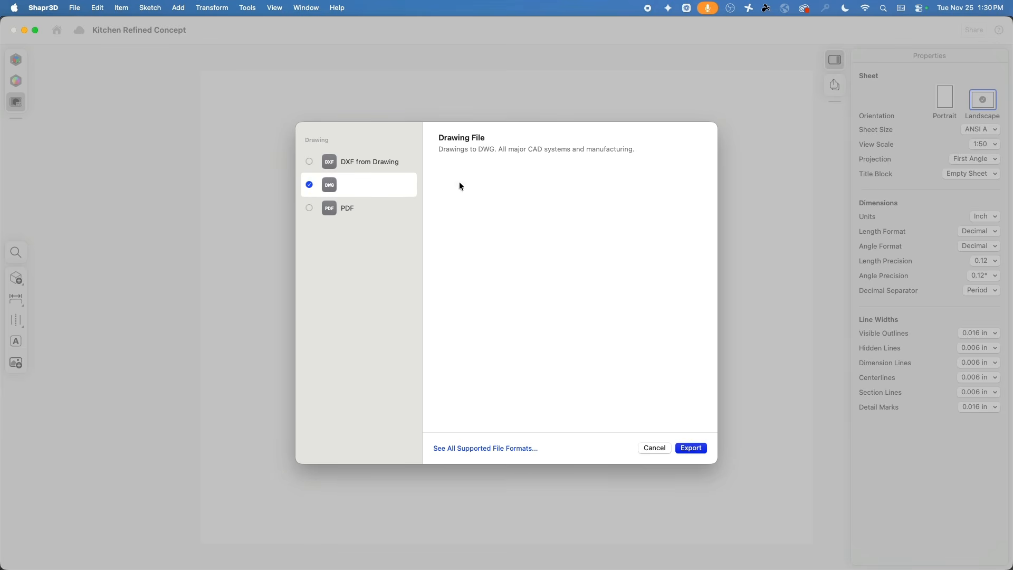
pyautogui.click(691, 448)
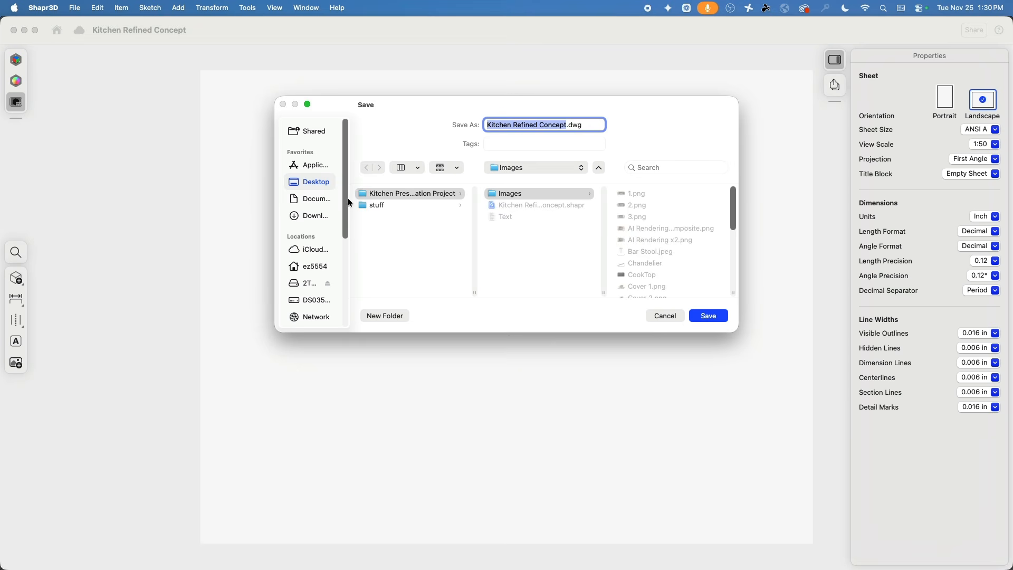
# - Create a folder named DWGs inside the Kitchen Presenation Project folder on the Desktop as the export location
pyautogui.click(317, 183)
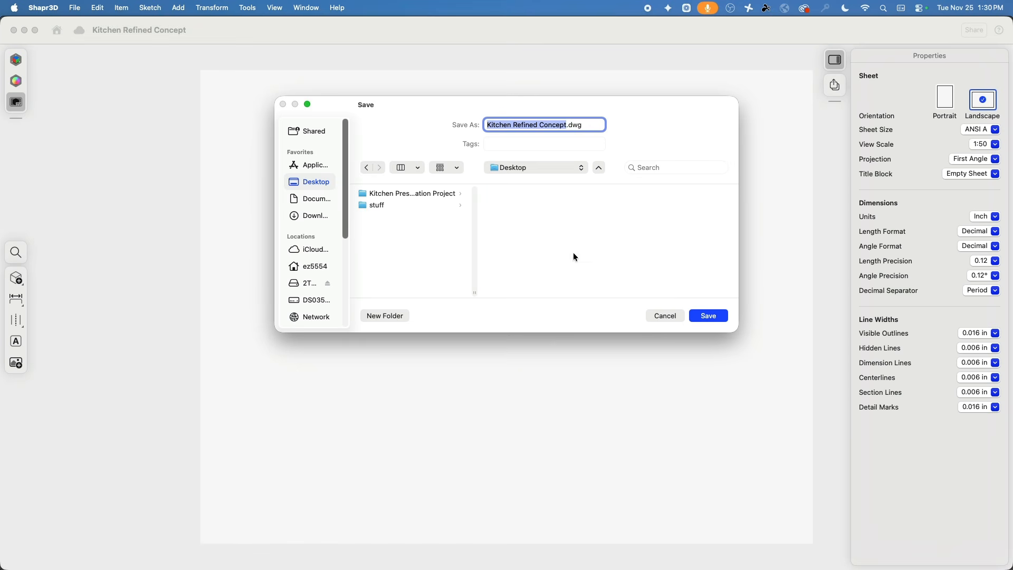
pyautogui.click(397, 194)
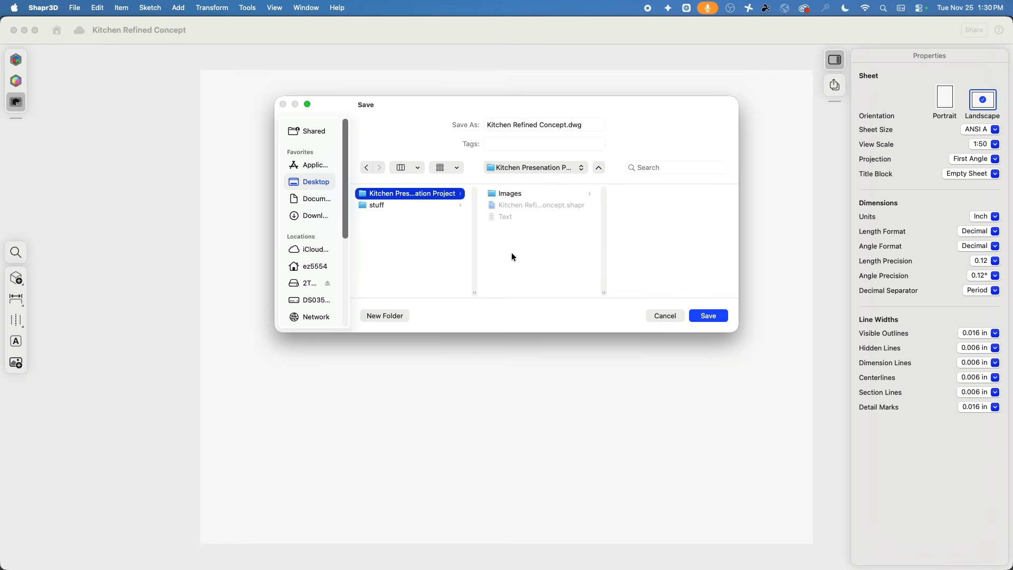
pyautogui.click(386, 316)
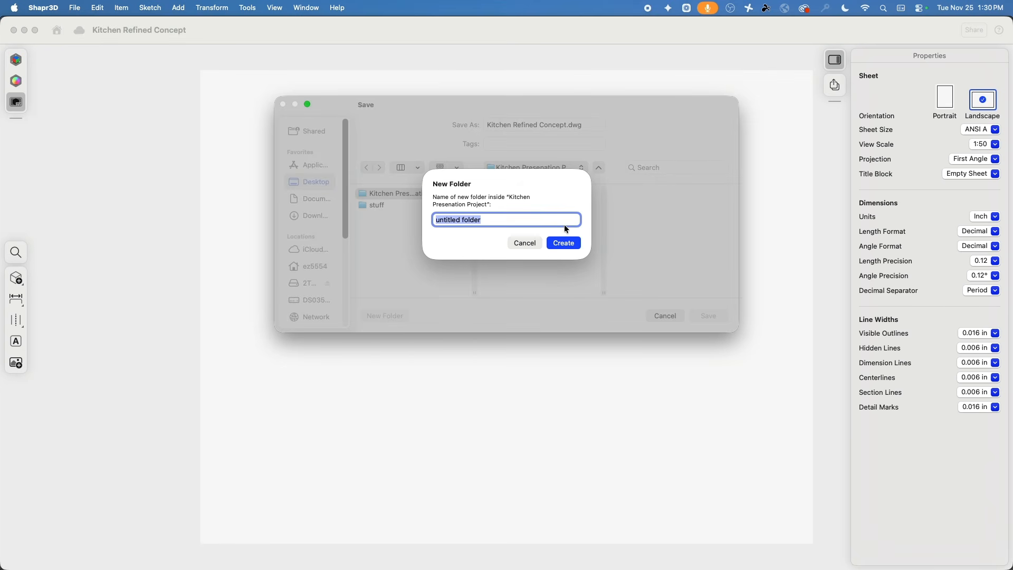
pyautogui.write('DWGs')
pyautogui.press('Return')
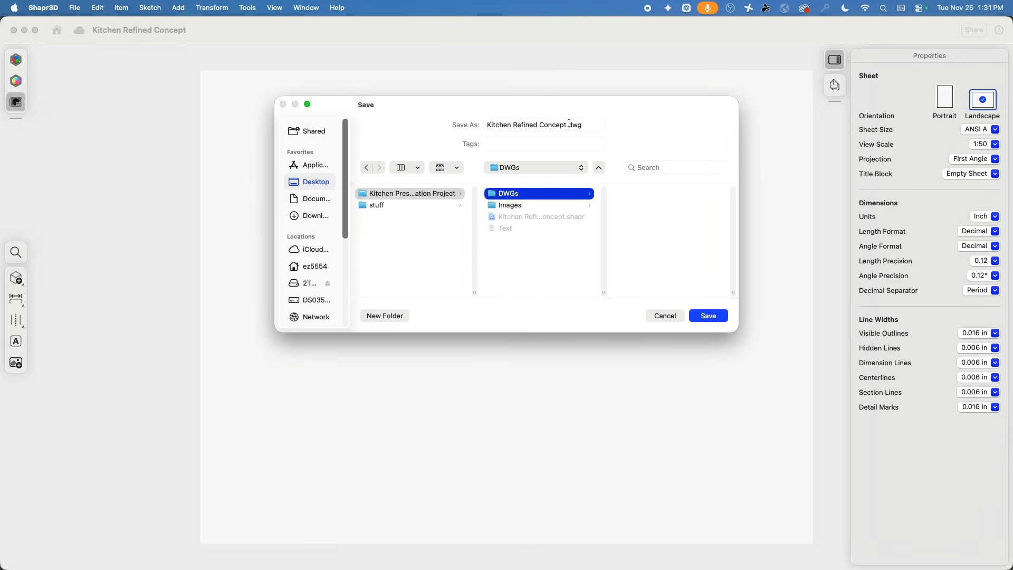
# - Name the exported file Elevation View Page 1 and save it in the DWGs folder
pyautogui.press('Tab')
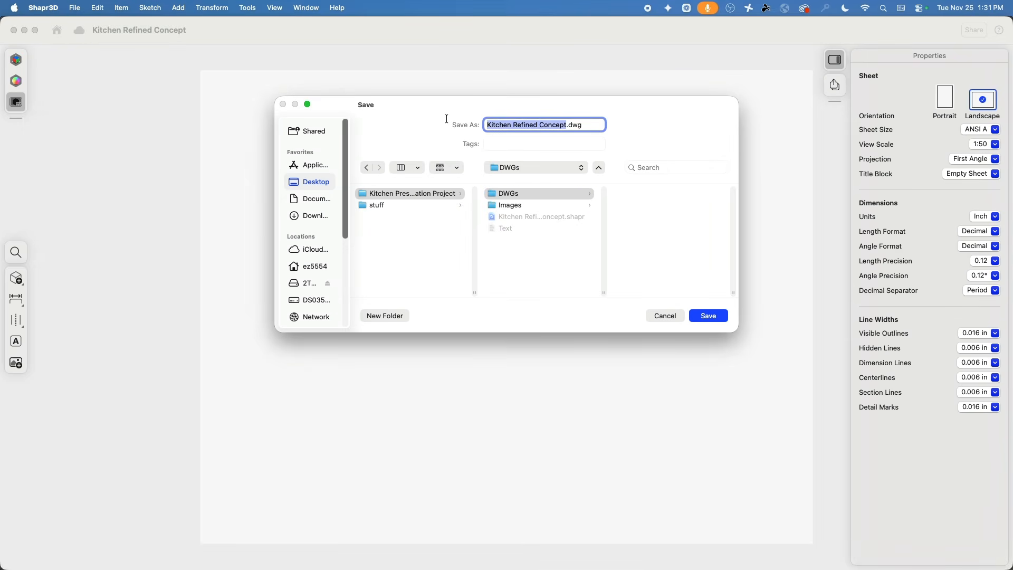
pyautogui.write('Elevation ')
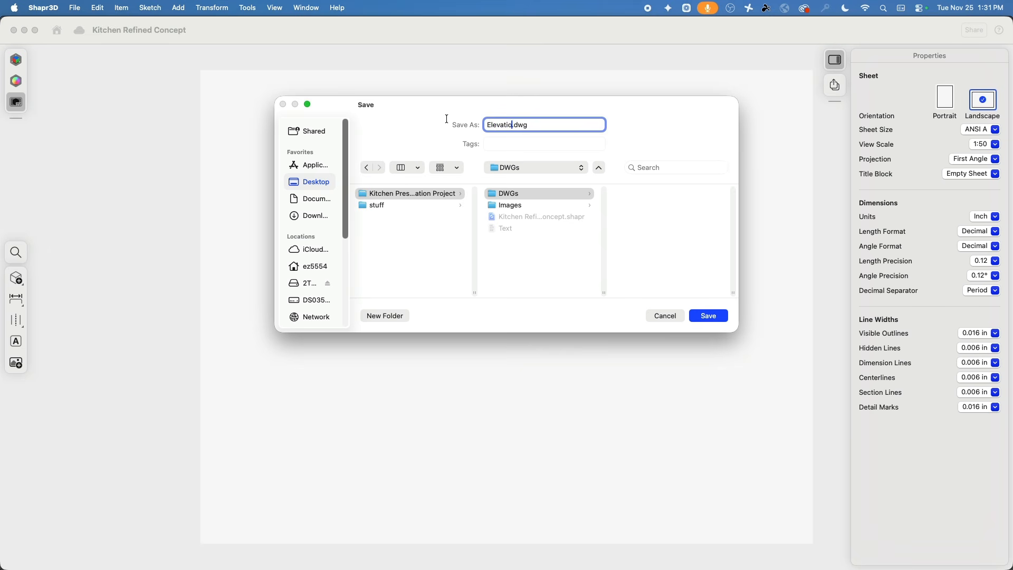
pyautogui.write('View Page 1')
pyautogui.click(715, 315)
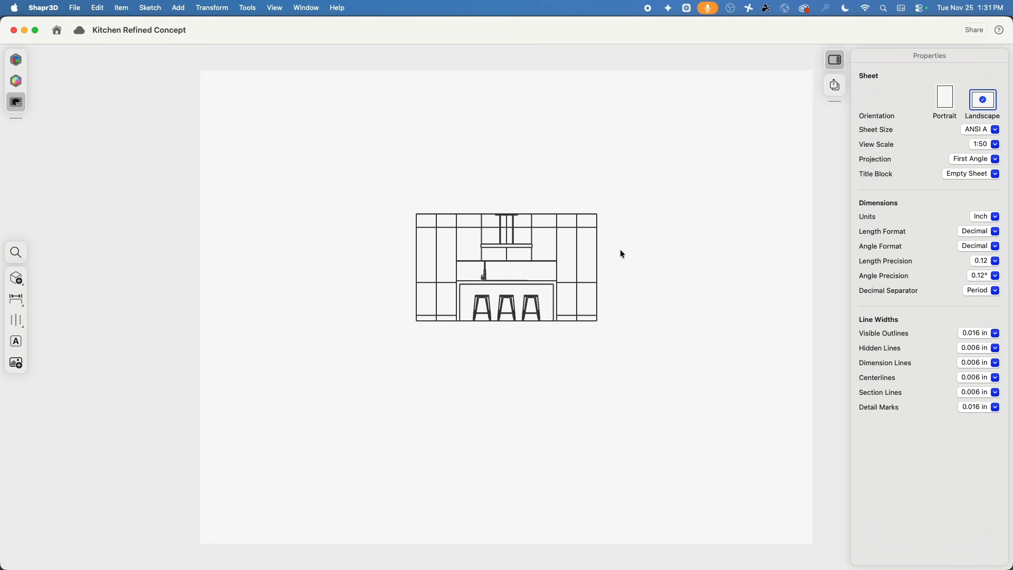
# - Switch to Affinity and open Elevation View Page 1.dwg from the project's DWGs folder, importing all pages at 72 DPI
pyautogui.press('super+Tab')
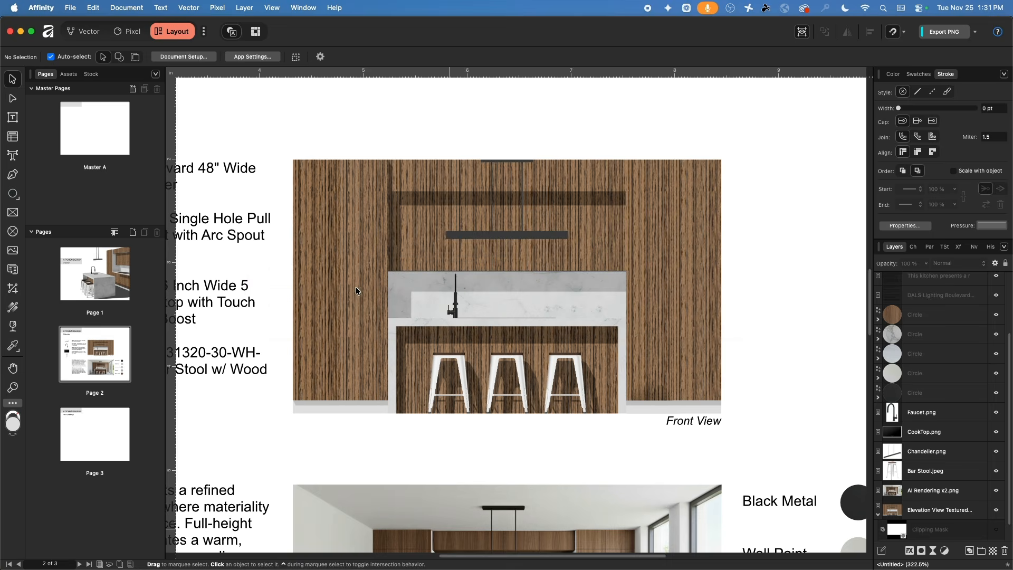
pyautogui.click(71, 8)
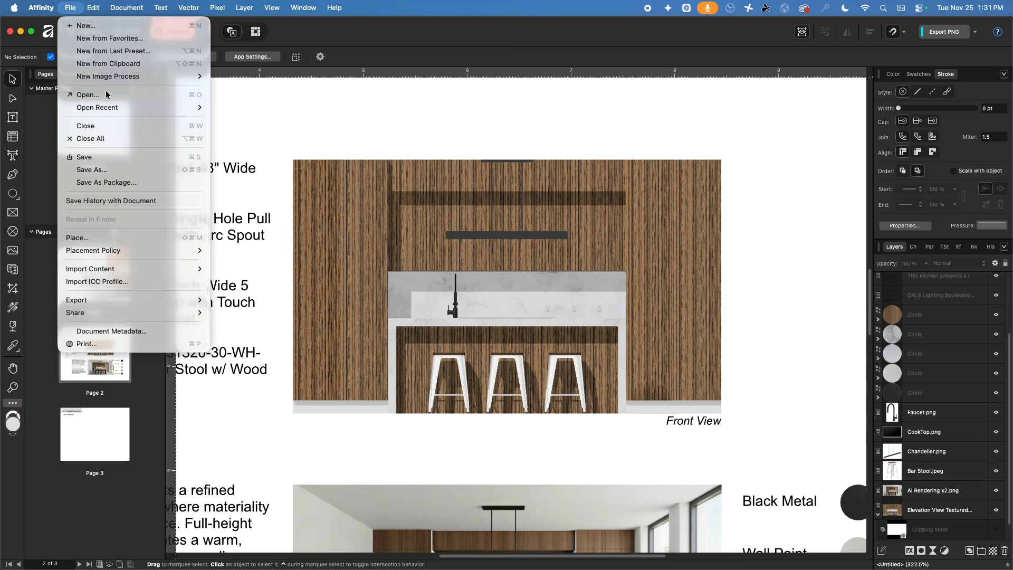
pyautogui.click(335, 112)
pyautogui.click(483, 113)
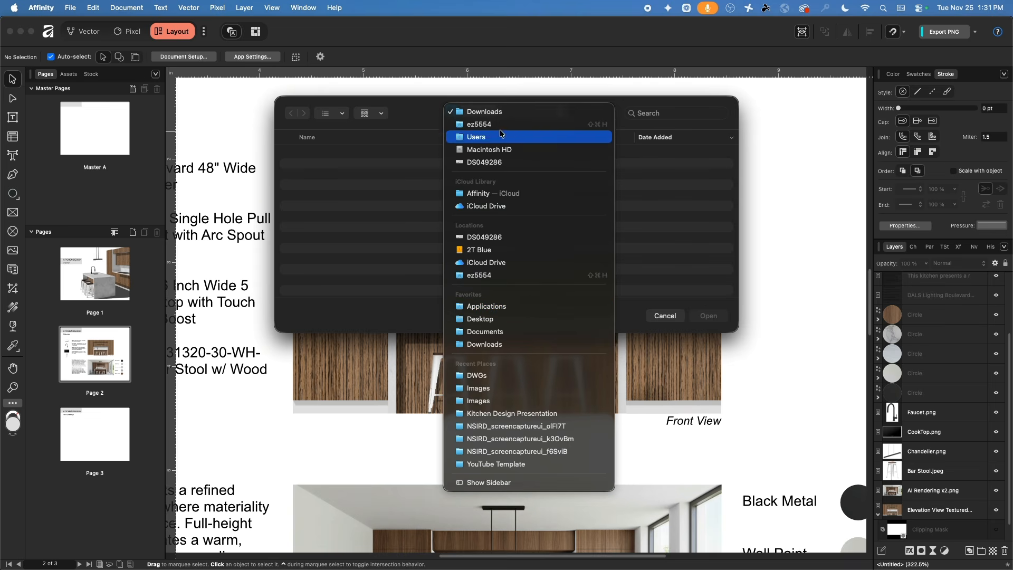
pyautogui.click(503, 318)
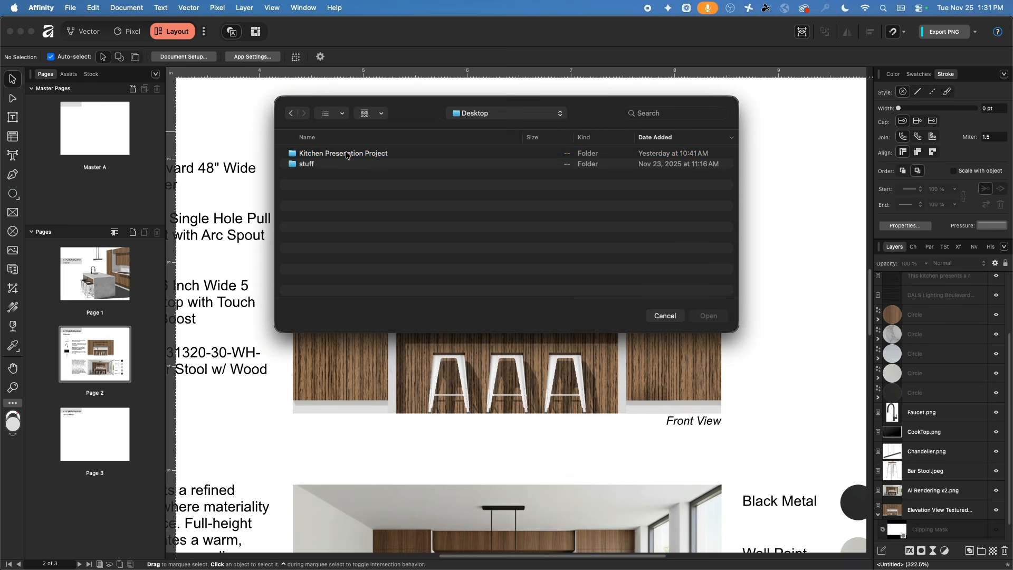
pyautogui.doubleClick(344, 154)
pyautogui.doubleClick(344, 154)
pyautogui.click(380, 154)
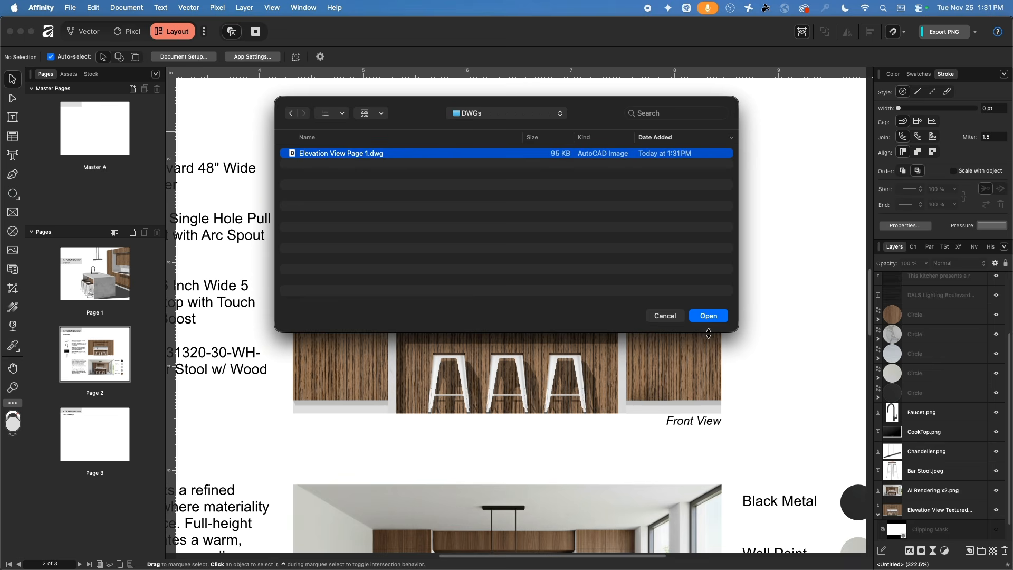
pyautogui.click(708, 317)
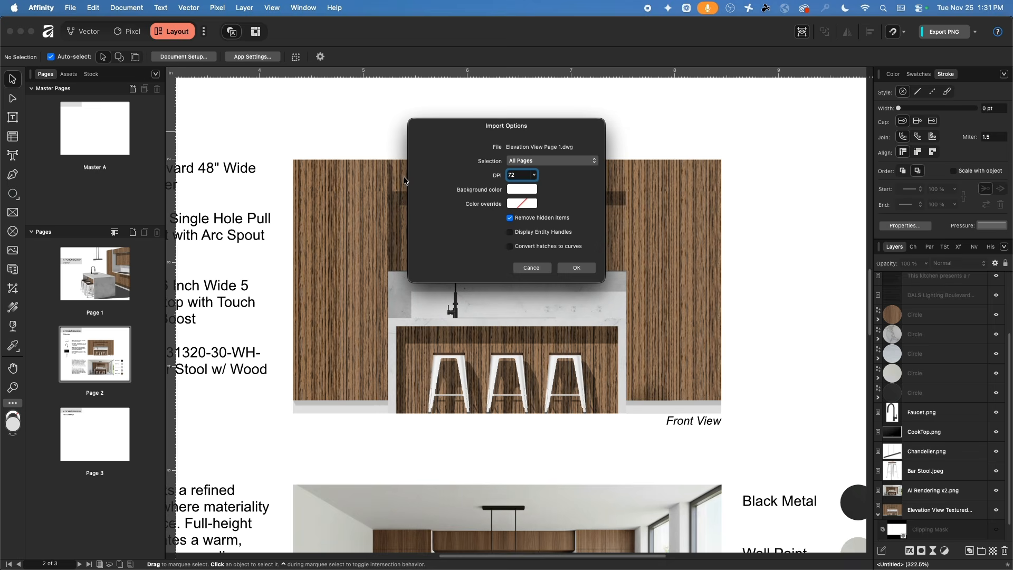
pyautogui.click(574, 268)
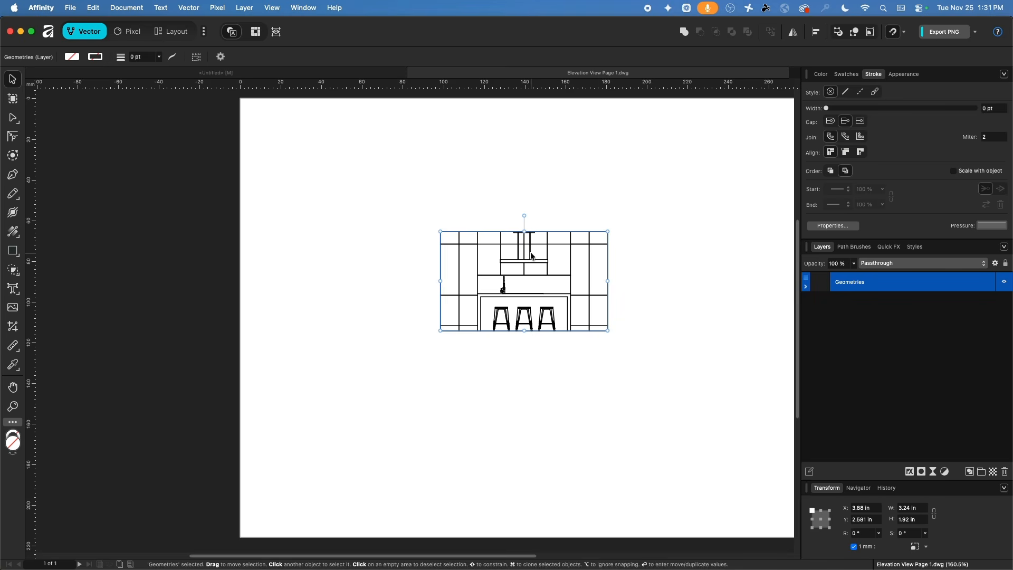
# - Copy the imported Geometries layer and paste it onto the Materials page of the presentation document
pyautogui.click(806, 286)
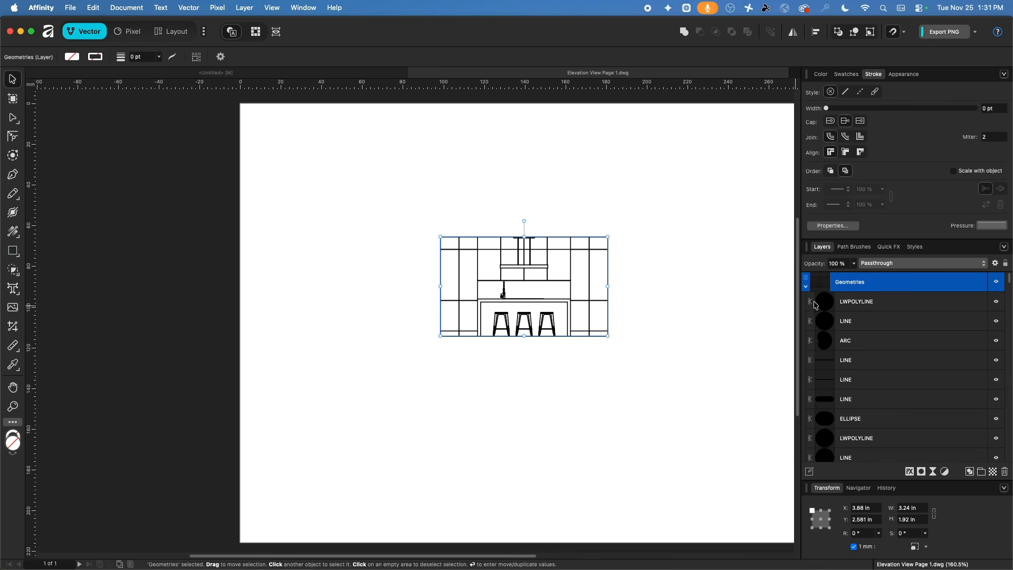
pyautogui.click(806, 288)
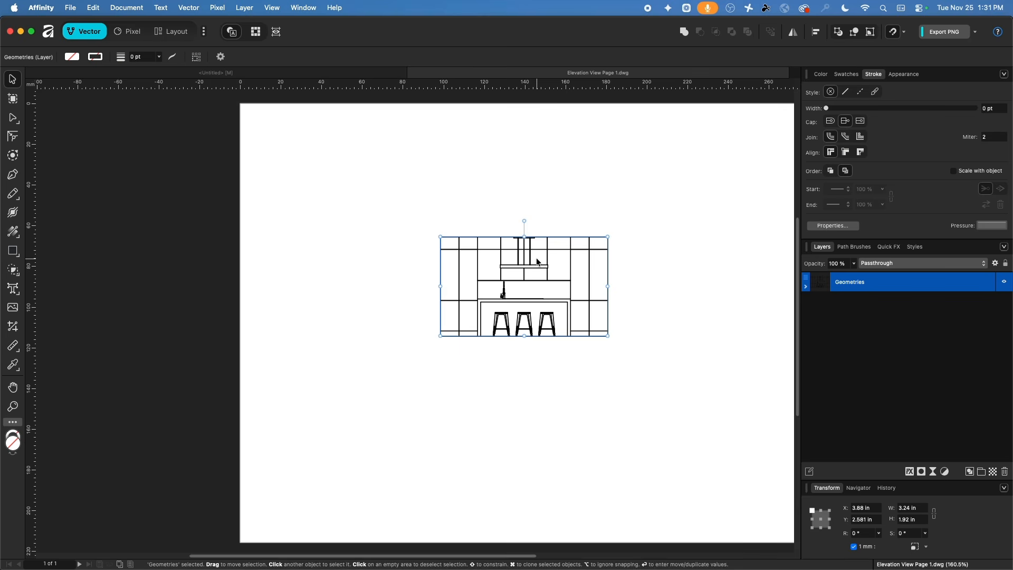
pyautogui.click(230, 75)
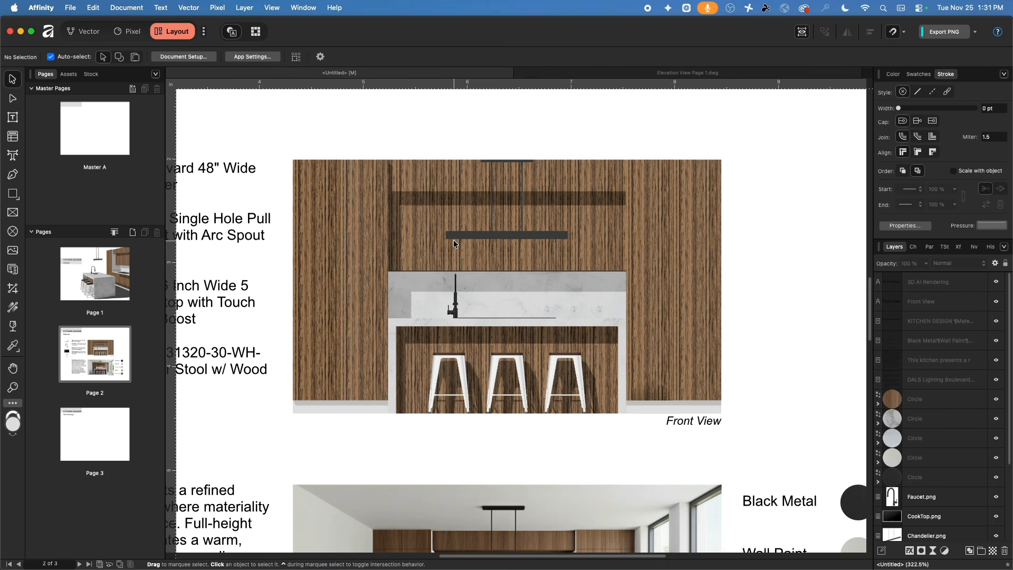
pyautogui.press('super+v')
# - Move the pasted line drawing over the Front View image so that their upper-left corners coincide
pyautogui.scroll(-5, 318, 217)
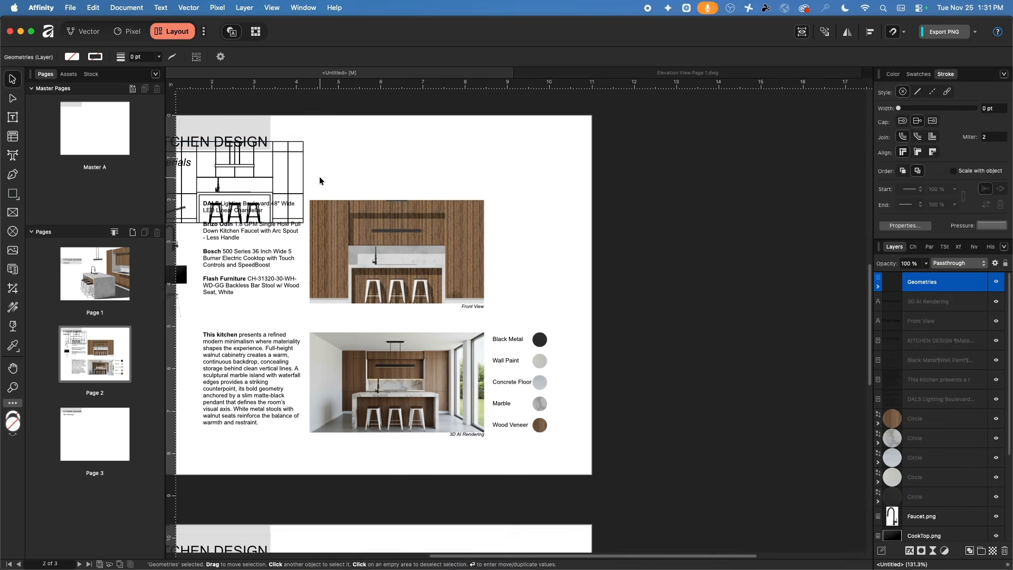
pyautogui.hscroll(-5, 319, 180)
pyautogui.scroll(2, 319, 181)
pyautogui.moveTo(357, 192)
pyautogui.mouseDown()
pyautogui.moveTo(419, 185)
pyautogui.moveTo(509, 245)
pyautogui.moveTo(498, 252)
pyautogui.mouseUp()
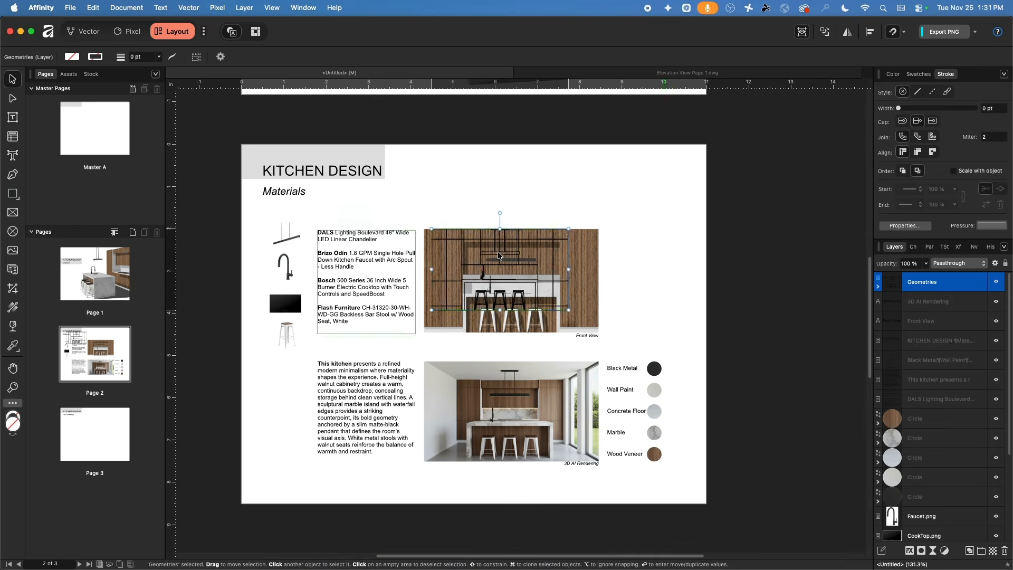
pyautogui.scroll(8, 425, 230)
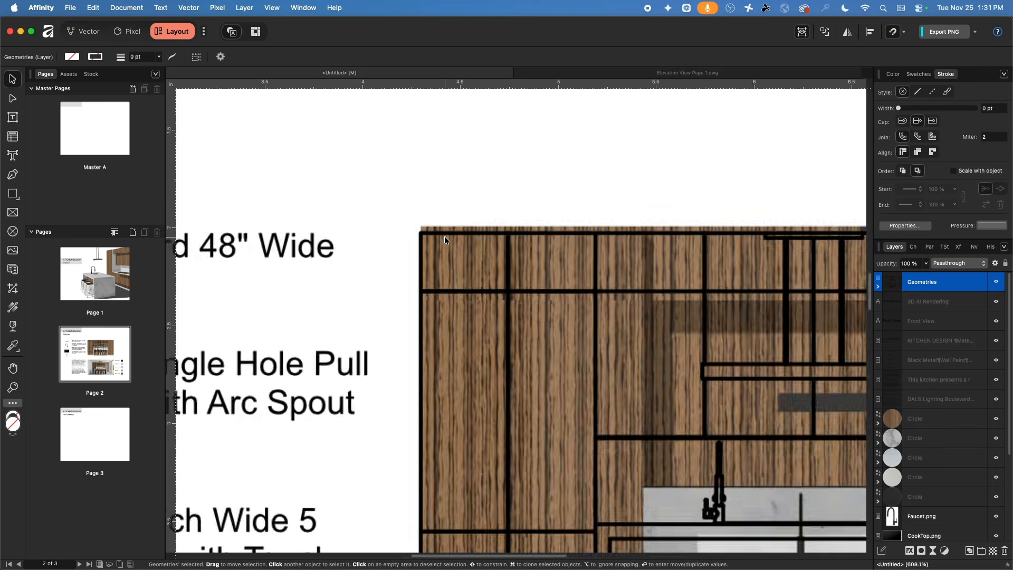
pyautogui.scroll(2, 444, 236)
pyautogui.scroll(-3, 439, 222)
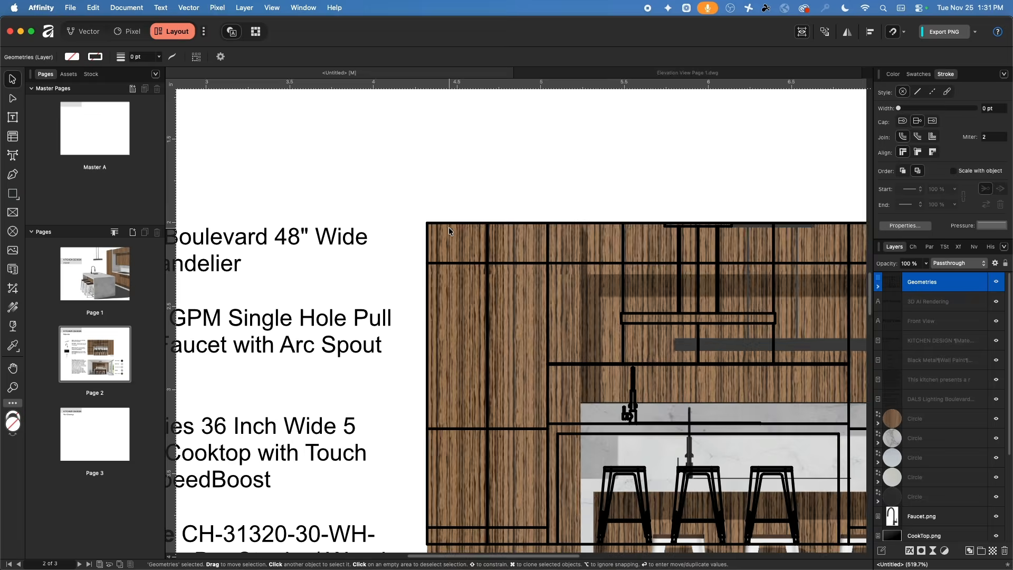
# - Scale the line drawing from its lower-right corner to match the full extent of the Front View image
pyautogui.scroll(-6, 450, 229)
pyautogui.scroll(8, 548, 242)
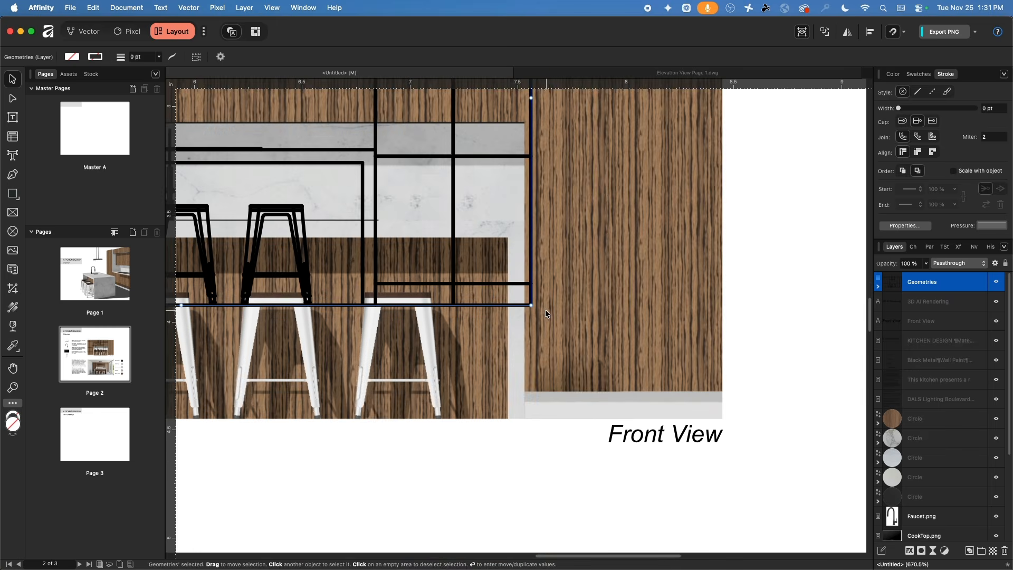
pyautogui.moveTo(531, 305); pyautogui.dragTo(724, 421)
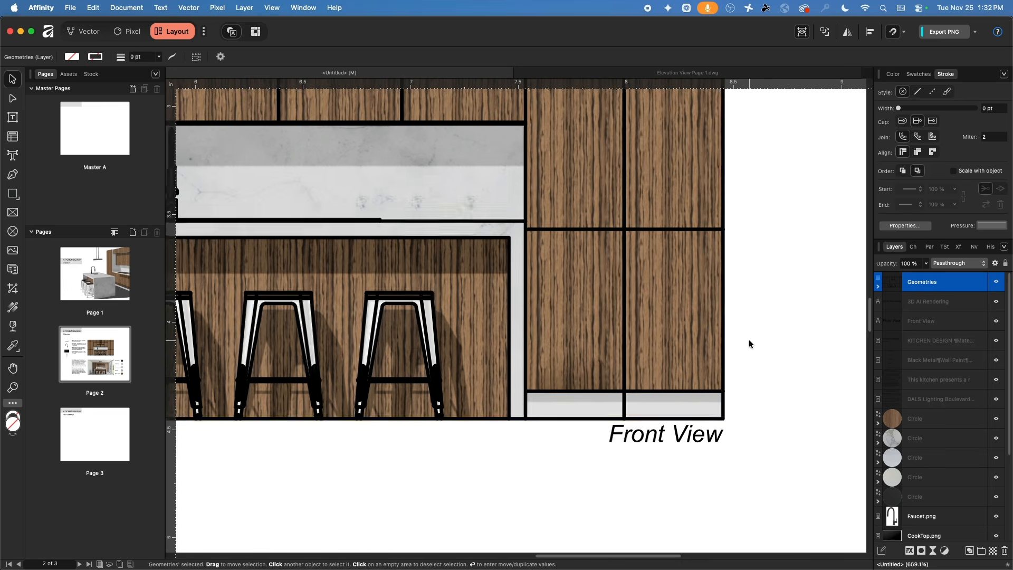
# - Set the stroke width of the elevation line drawing to 0.5 pt
pyautogui.scroll(-5, 748, 340)
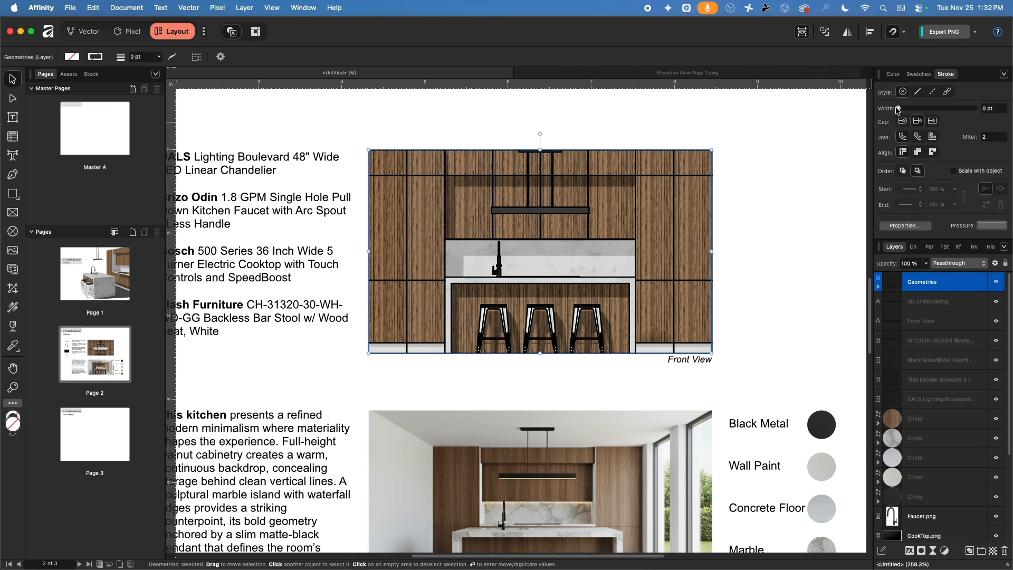
pyautogui.moveTo(898, 109)
pyautogui.mouseDown()
pyautogui.moveTo(931, 111)
pyautogui.moveTo(909, 113)
pyautogui.mouseUp()
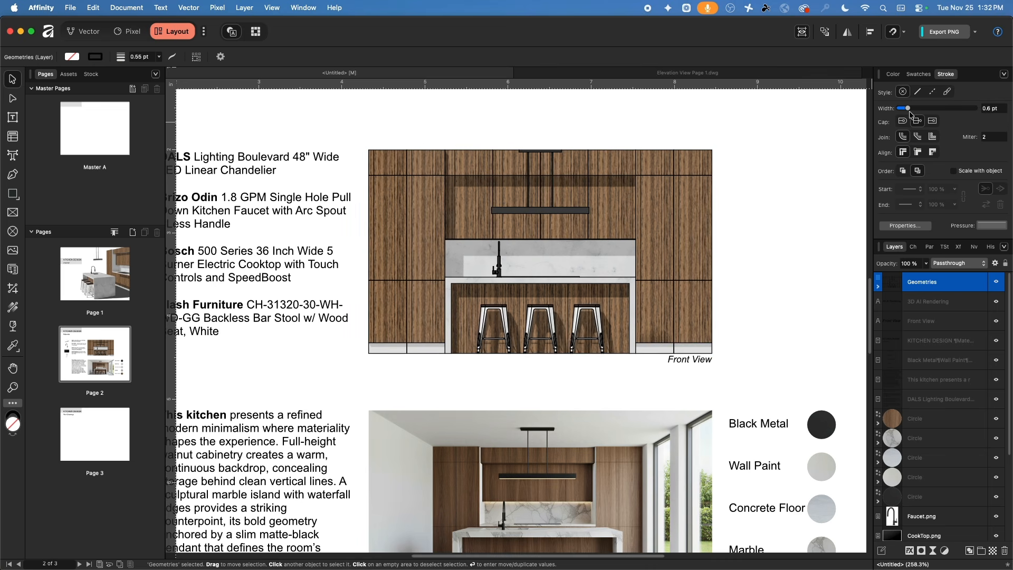
pyautogui.click(980, 109)
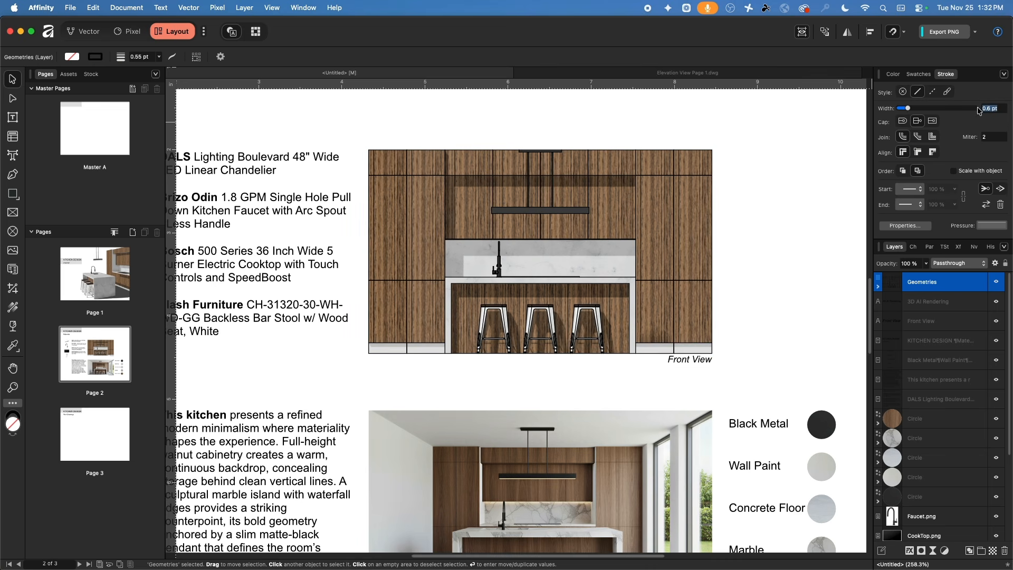
pyautogui.write('0.5')
pyautogui.press('Return')
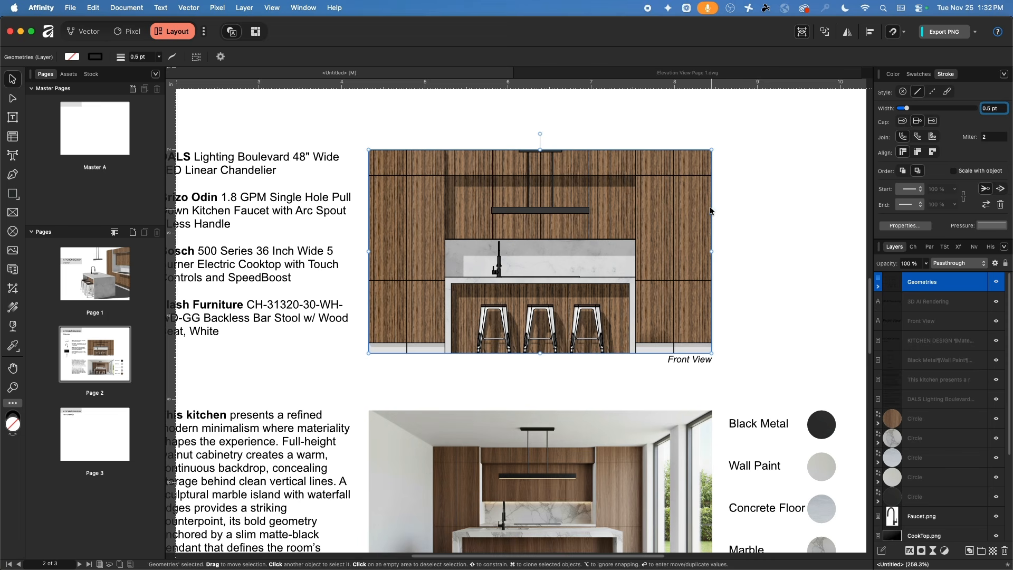
# - Hide the Geometries layer while setting the textured elevation image's opacity to 50%, and turn the line layer back on
pyautogui.click(996, 285)
pyautogui.click(660, 185)
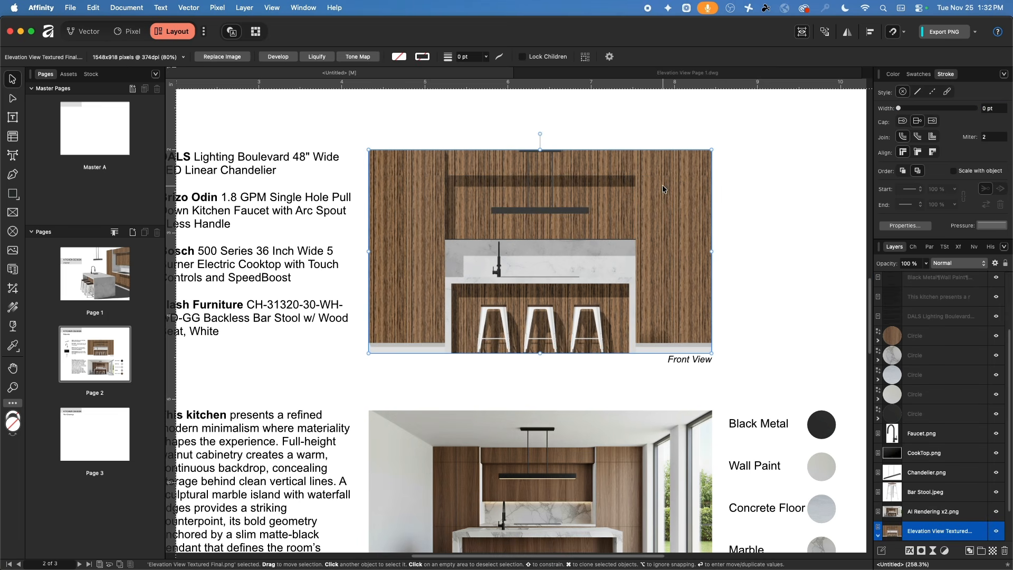
pyautogui.click(925, 264)
pyautogui.moveTo(927, 273); pyautogui.dragTo(883, 279)
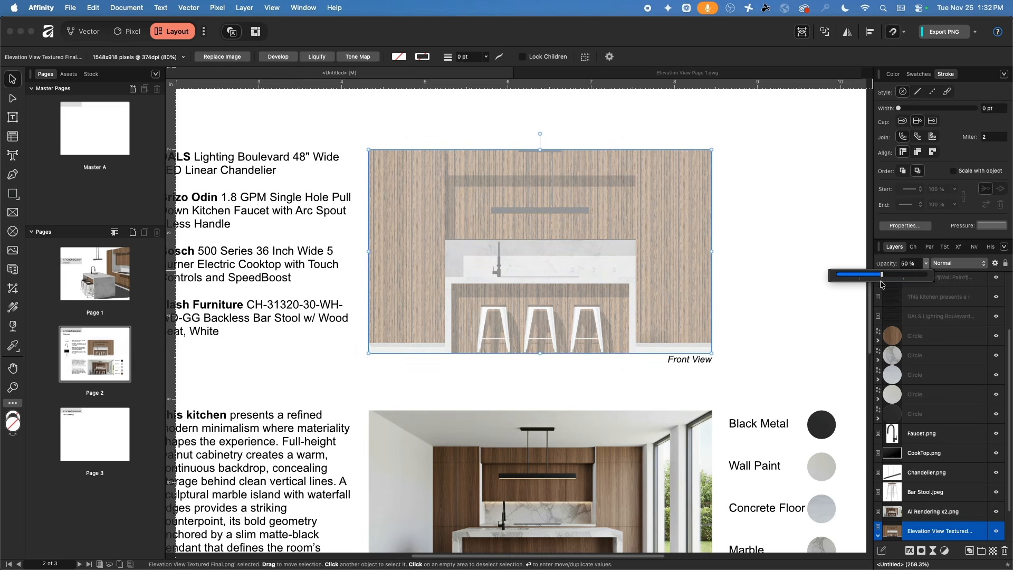
pyautogui.click(814, 207)
pyautogui.scroll(4, 960, 296)
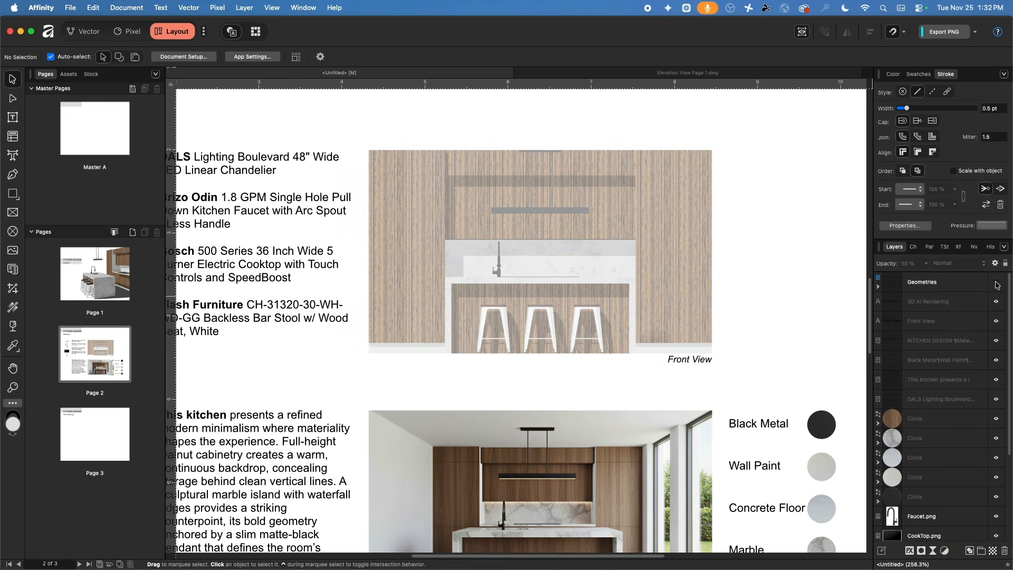
pyautogui.click(997, 283)
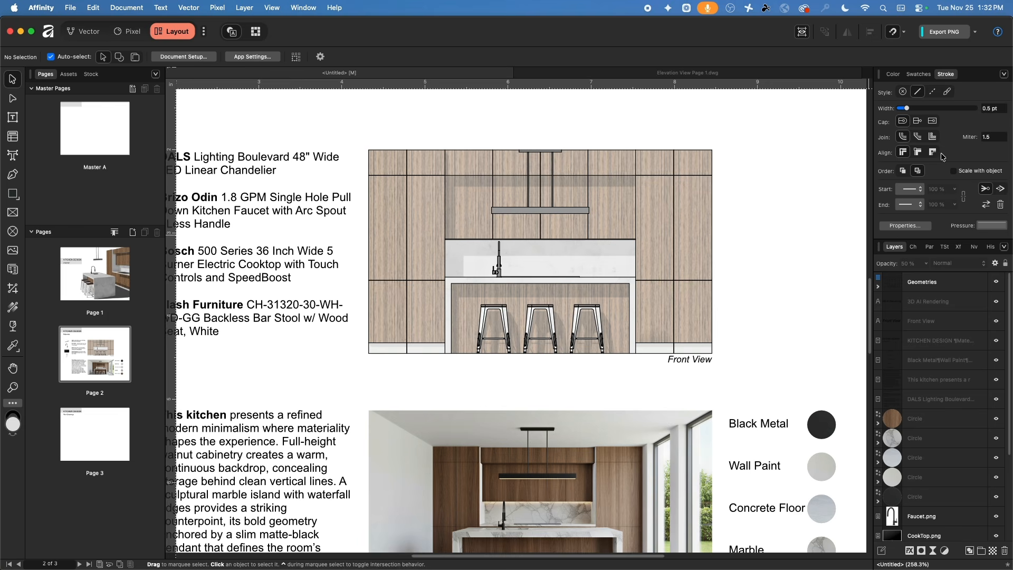
pyautogui.scroll(-5, 924, 303)
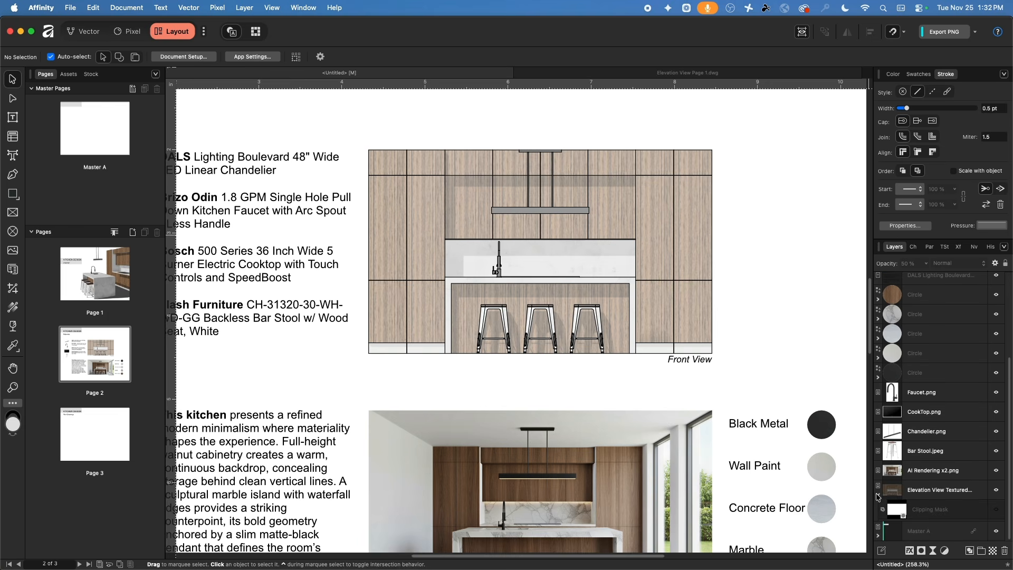
# - Rename the Geometries layer to Elevation Drawing
pyautogui.scroll(5, 900, 443)
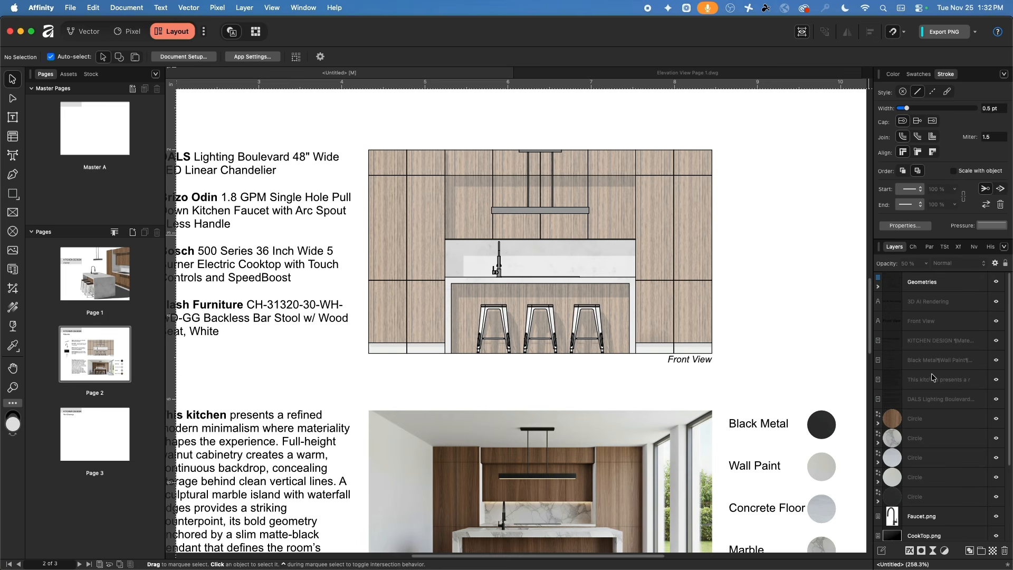
pyautogui.click(921, 284)
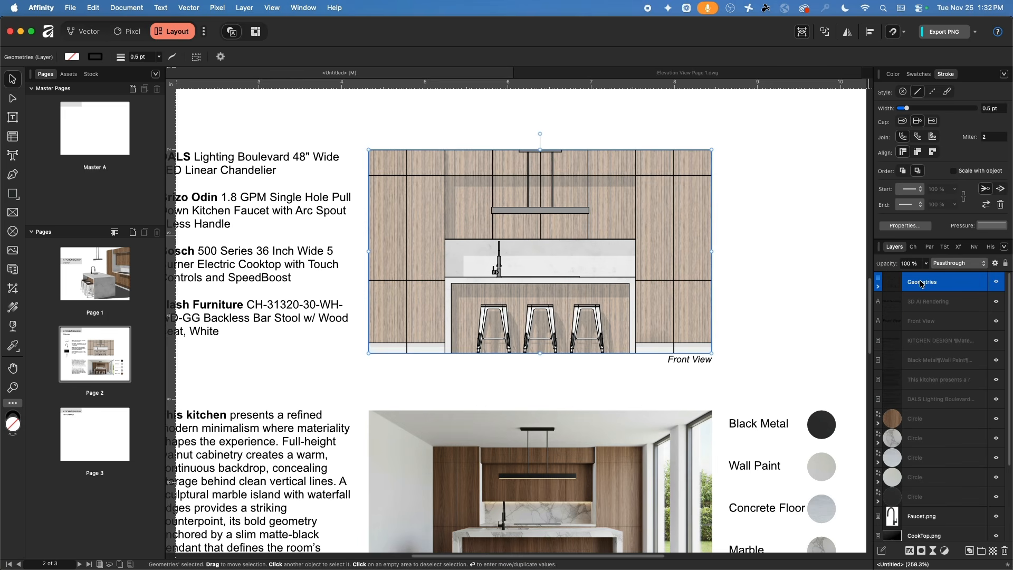
pyautogui.doubleClick(943, 283)
pyautogui.write('Elevation Drawing')
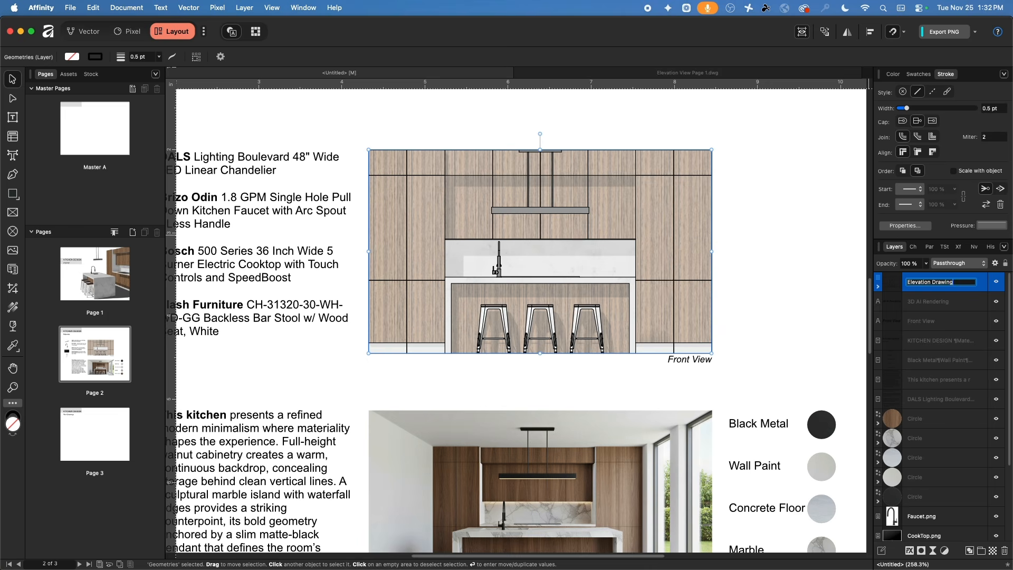
pyautogui.press('Return')
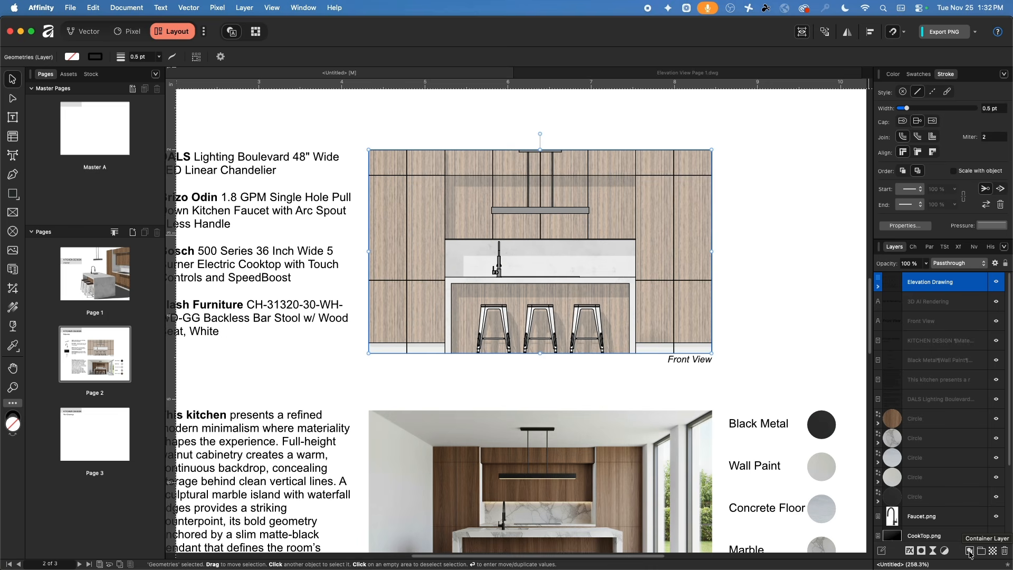
# - Examine the overlaid line work on the Front View elevation and the overall layout of the Materials page
pyautogui.click(755, 284)
pyautogui.hscroll(-5, 472, 270)
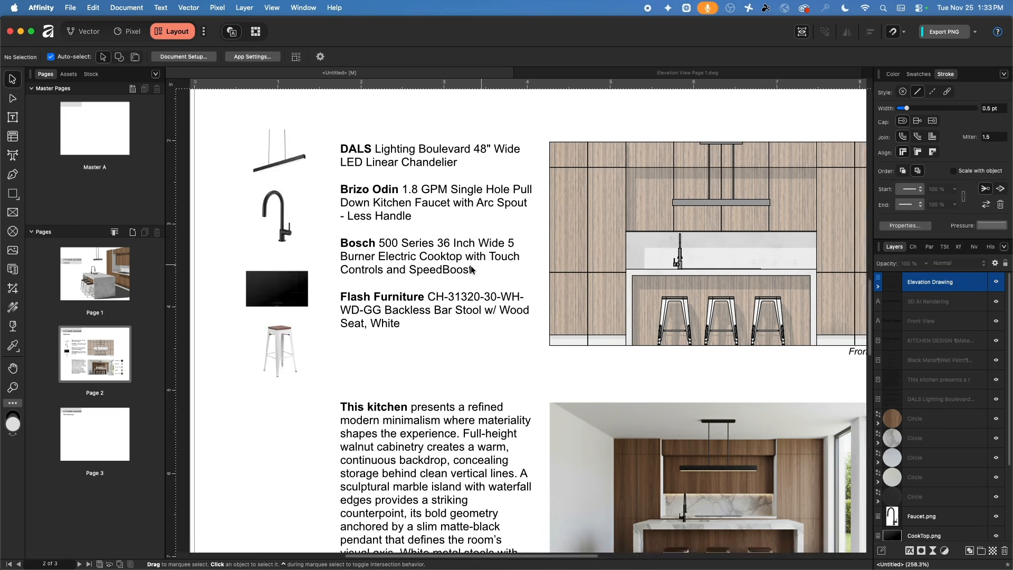
pyautogui.hscroll(5, 471, 269)
pyautogui.scroll(-2, 395, 290)
pyautogui.scroll(5, 482, 251)
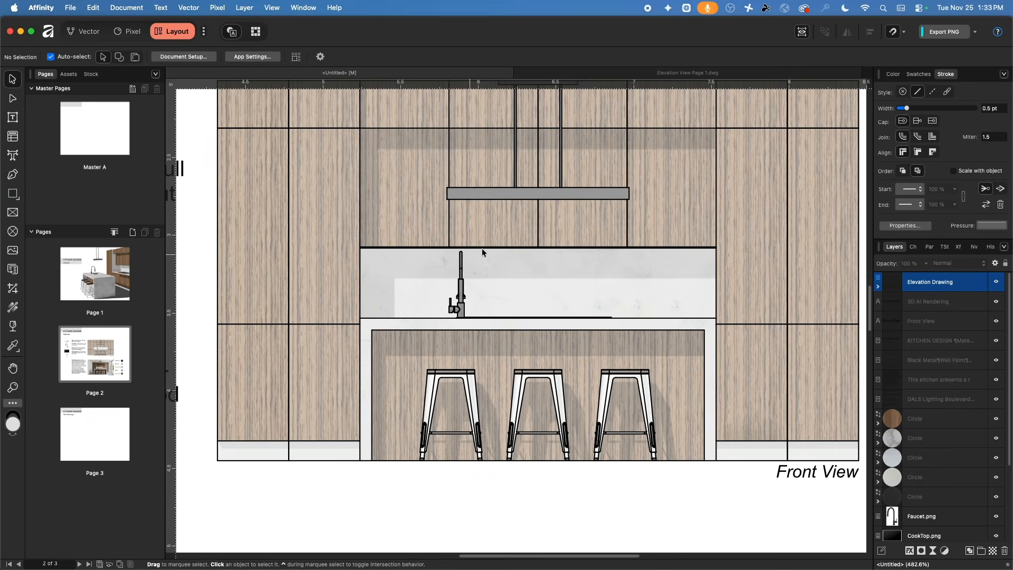
pyautogui.scroll(-3, 604, 260)
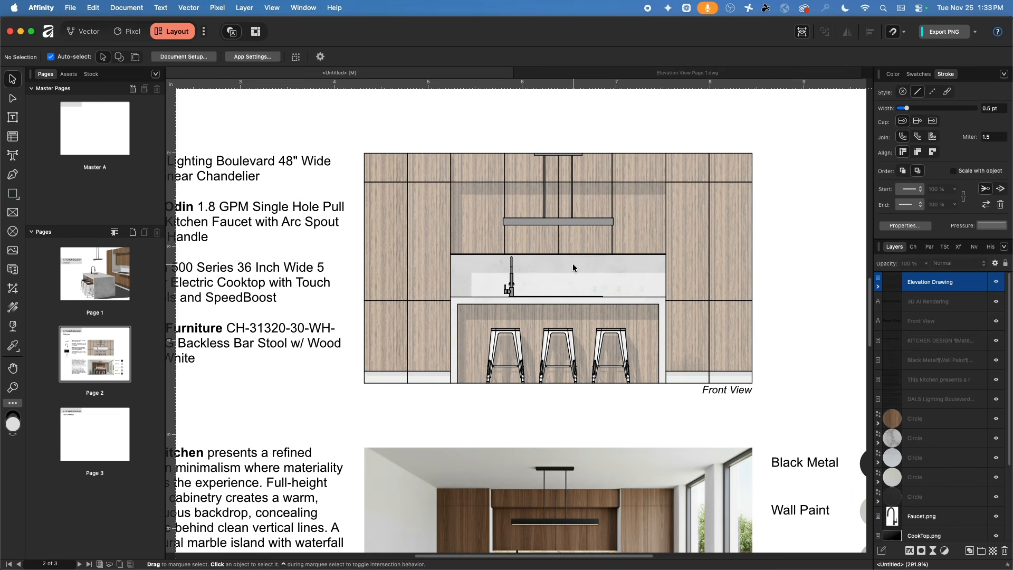
pyautogui.scroll(-1, 570, 262)
pyautogui.hscroll(3, 729, 237)
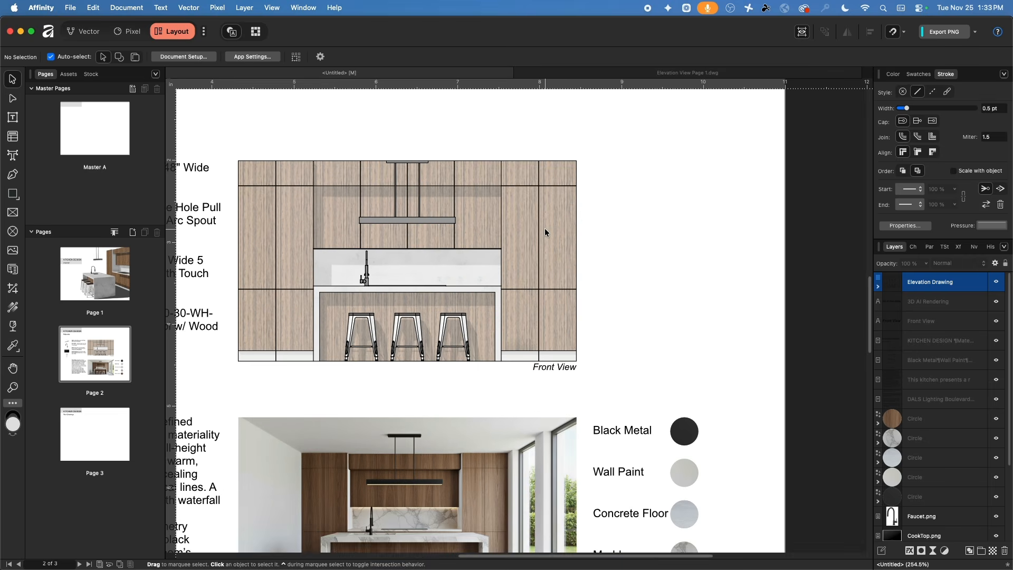
pyautogui.scroll(-2, 544, 232)
pyautogui.hscroll(-2, 548, 211)
pyautogui.scroll(-1, 545, 230)
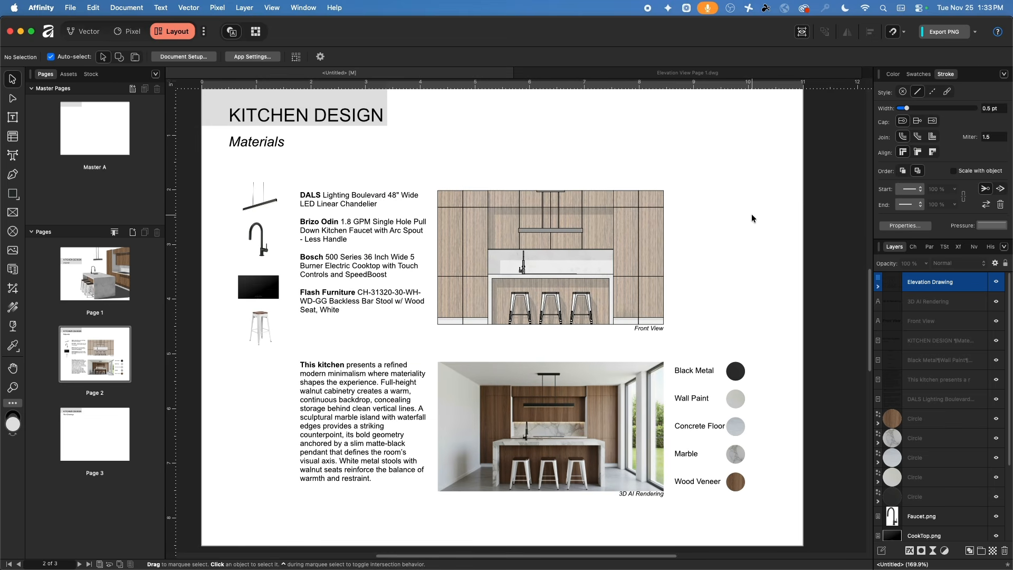
# - Add the art text label "LED Strip Light" in the empty space to the right of the Front View elevation
pyautogui.scroll(6, 733, 241)
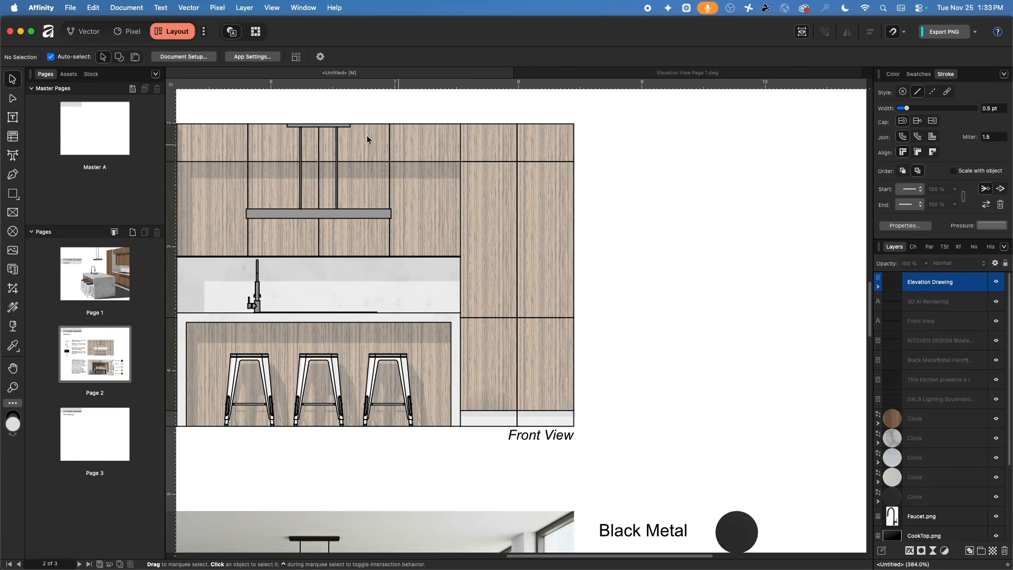
pyautogui.click(13, 155)
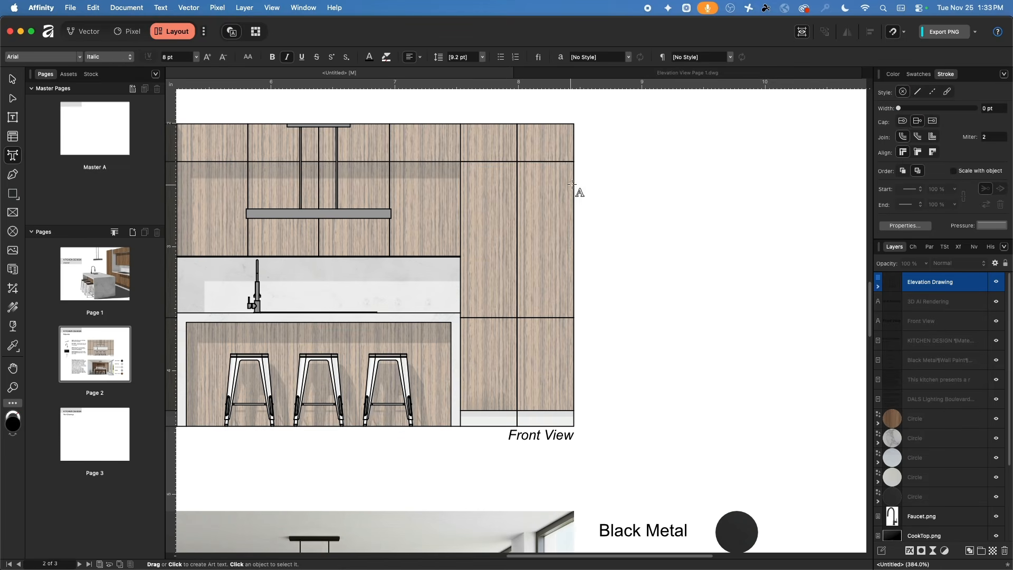
pyautogui.click(624, 204)
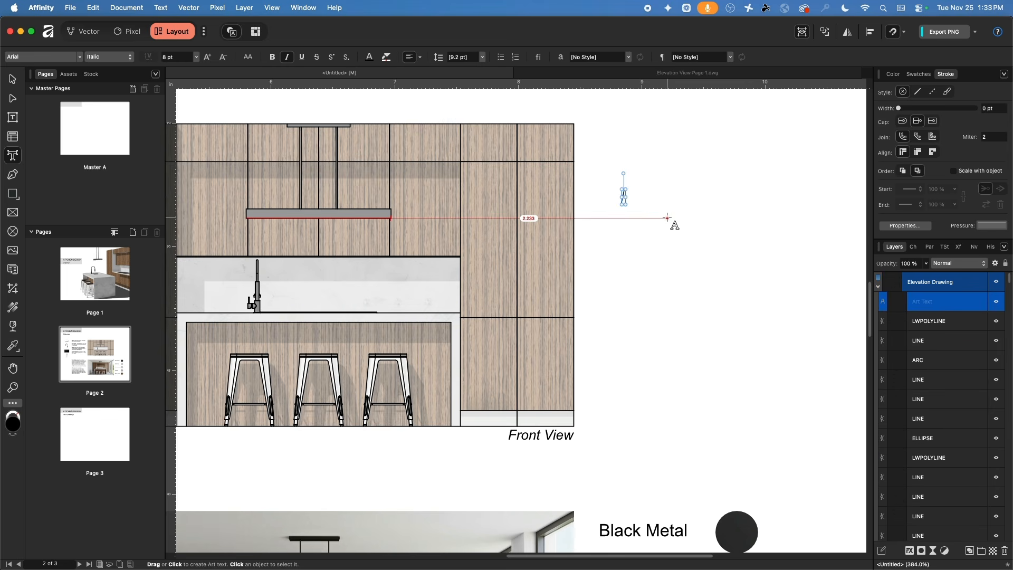
pyautogui.write('LED')
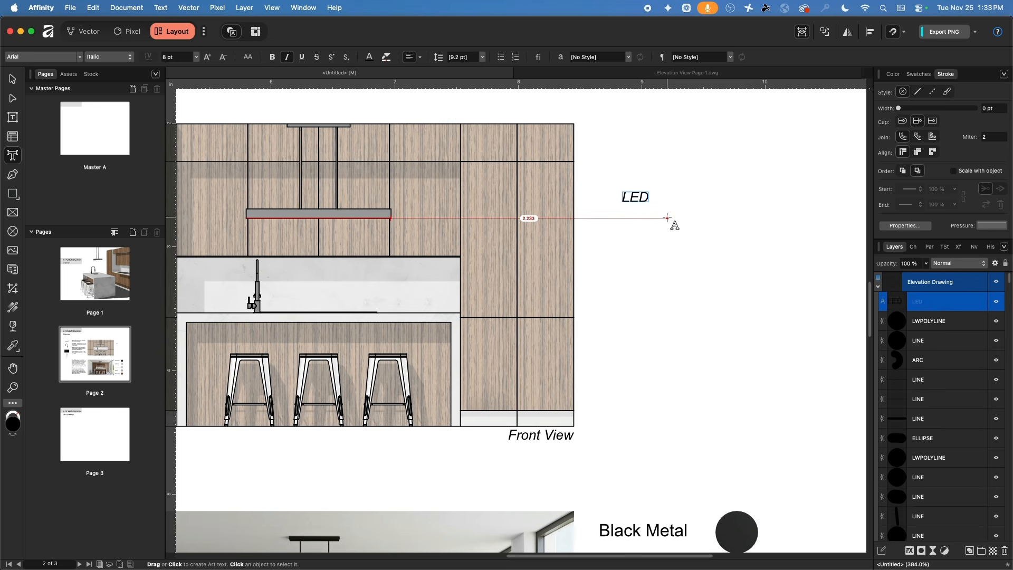
pyautogui.write(' Strip Light')
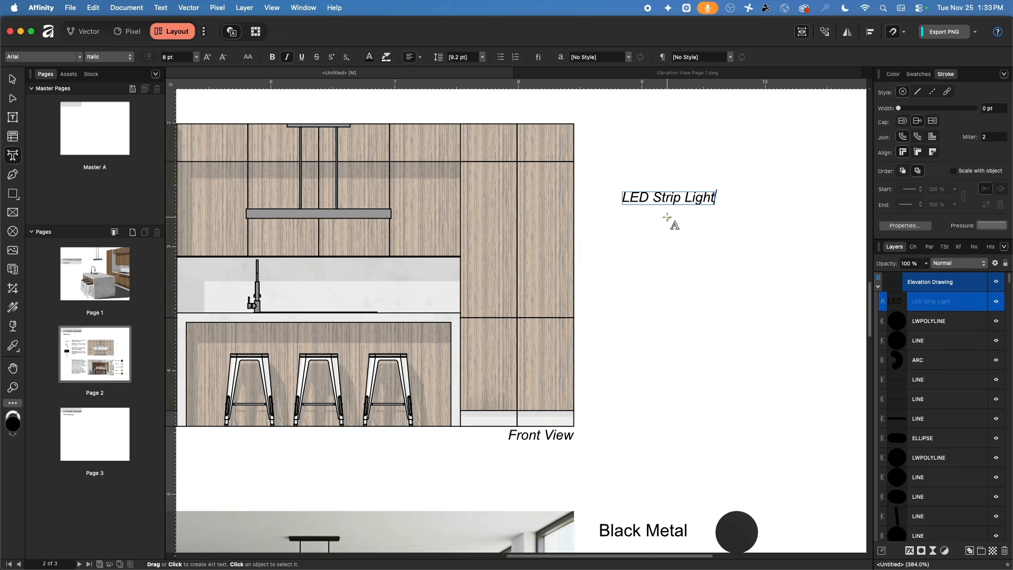
pyautogui.press('Escape')
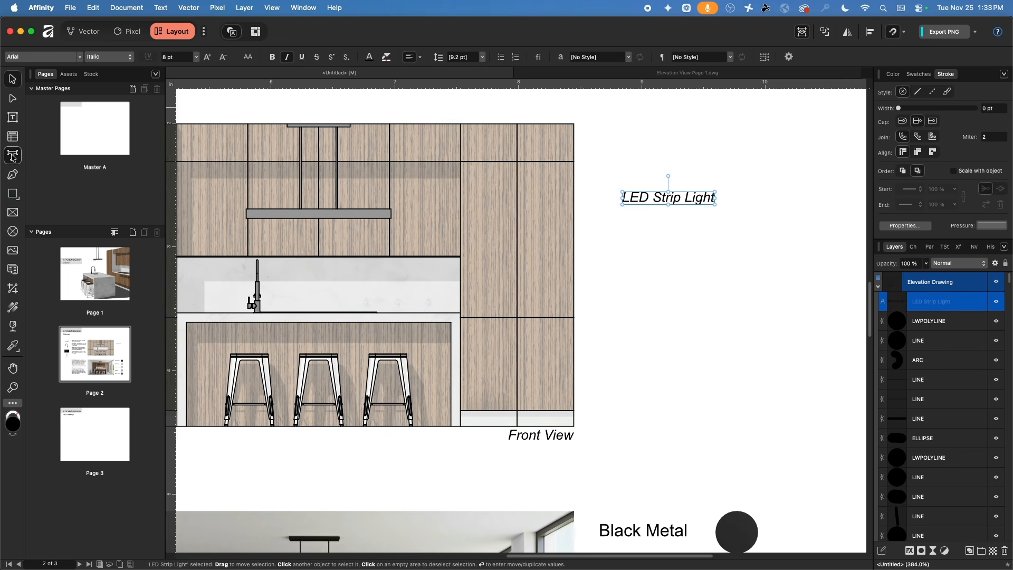
# - Add a second art text label, "Waterfall Kitchen Island", below the LED Strip Light label
pyautogui.click(12, 156)
pyautogui.click(613, 265)
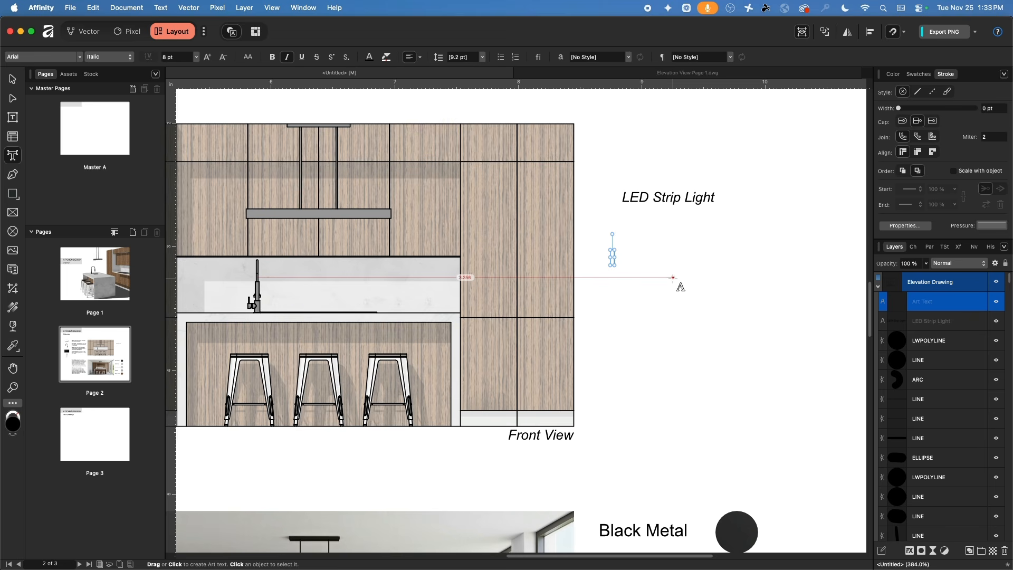
pyautogui.write('Water')
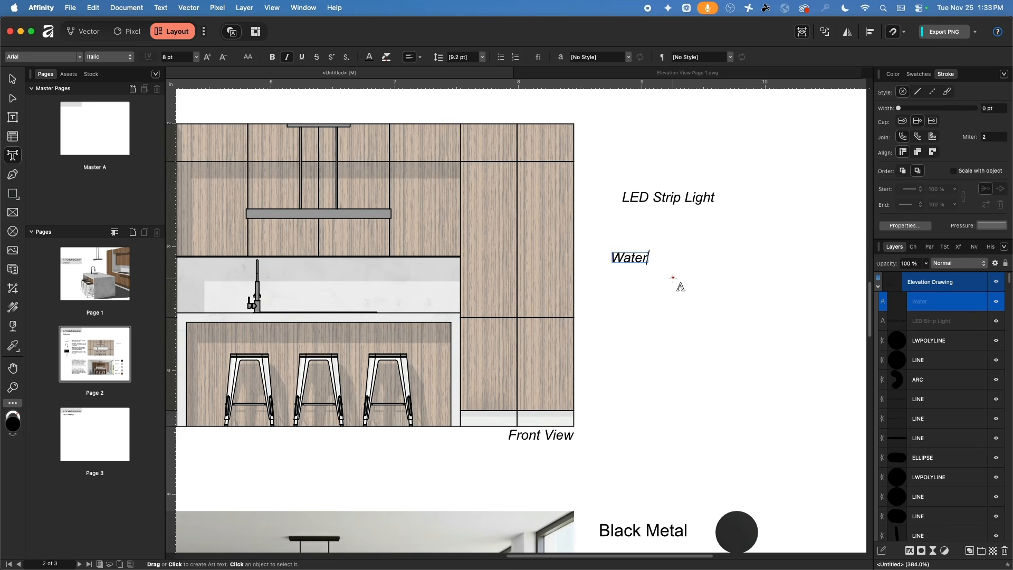
pyautogui.write('fall Kitchen Island')
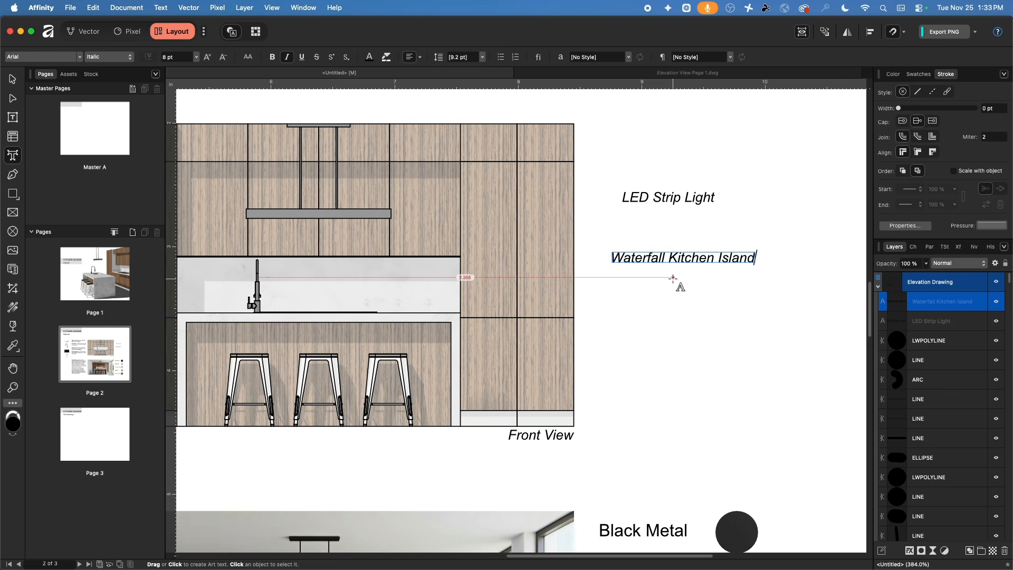
pyautogui.press('Escape')
pyautogui.click(13, 78)
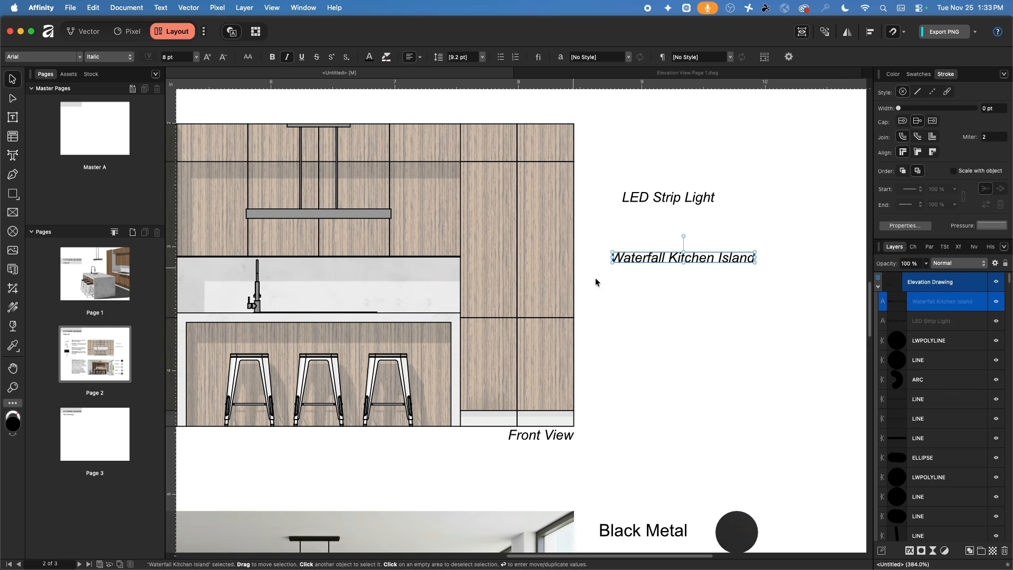
# - Check the product description's text format, and set both new annotation labels to 10 pt without italics
pyautogui.click(641, 311)
pyautogui.click(638, 257)
pyautogui.hscroll(-10, 653, 210)
pyautogui.click(343, 244)
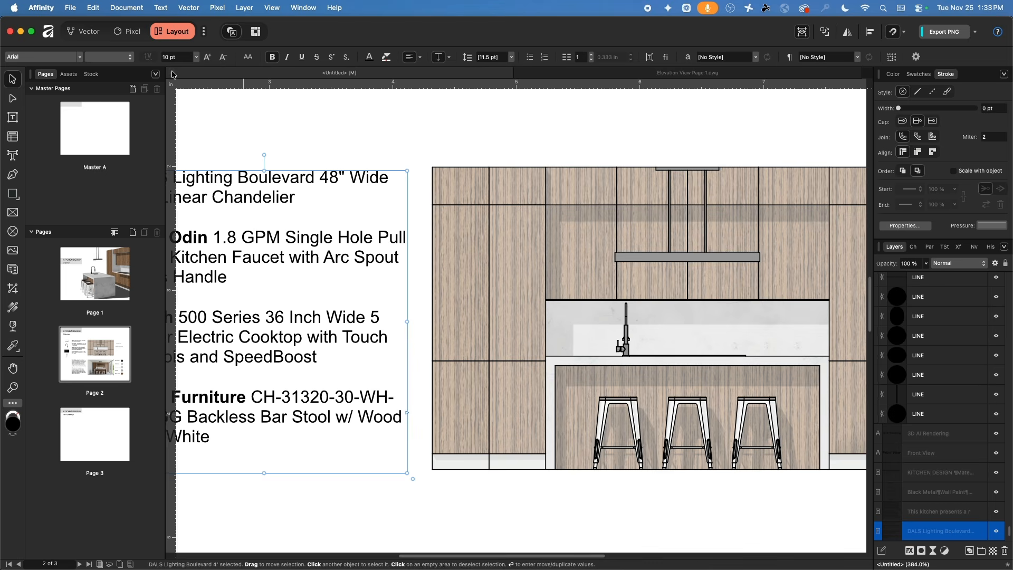
pyautogui.hscroll(12, 599, 207)
pyautogui.click(599, 207)
pyautogui.keyDown('shift'); pyautogui.click(587, 262); pyautogui.keyUp('shift')
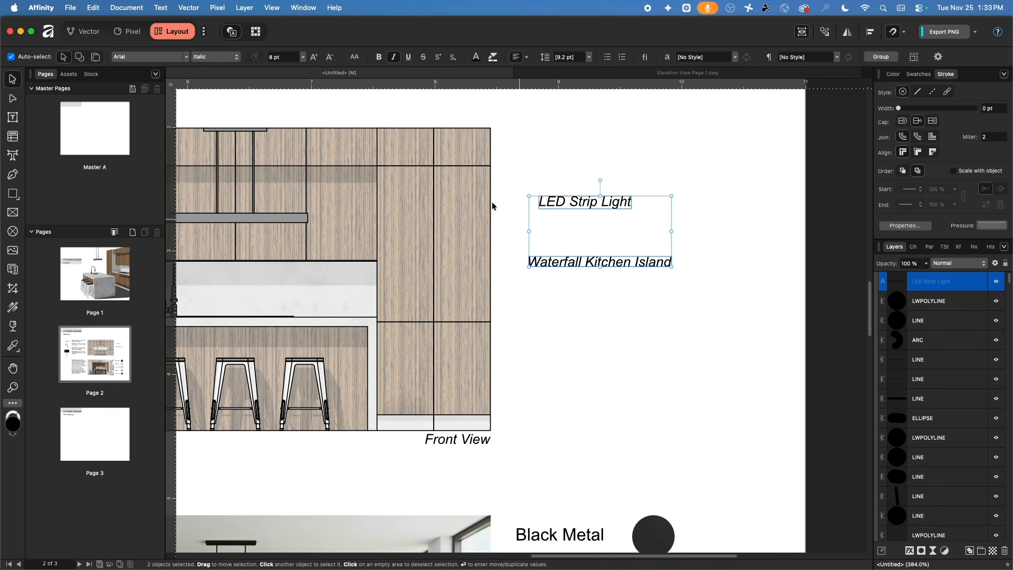
pyautogui.click(304, 57)
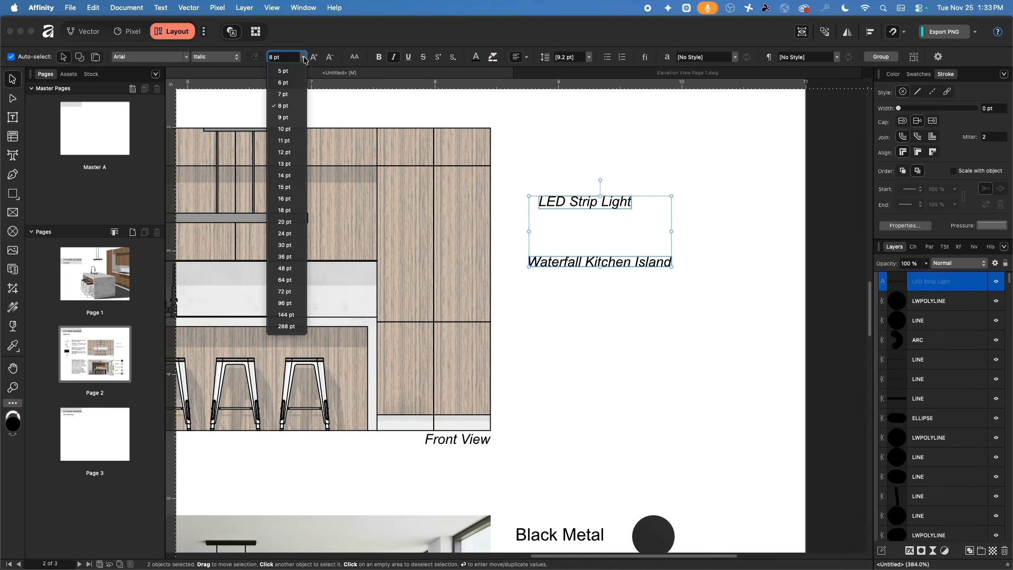
pyautogui.click(300, 129)
pyautogui.click(393, 56)
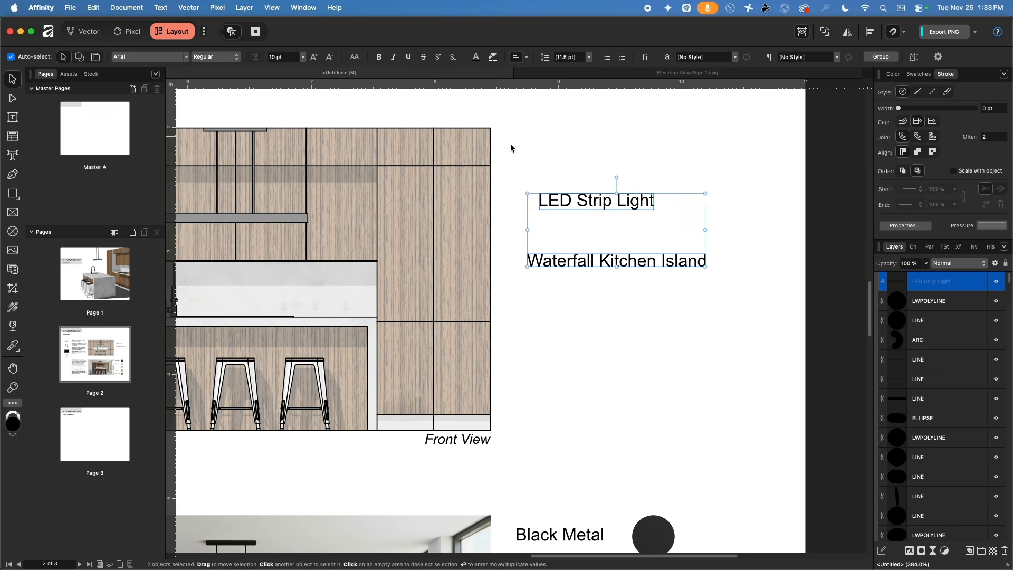
pyautogui.click(591, 165)
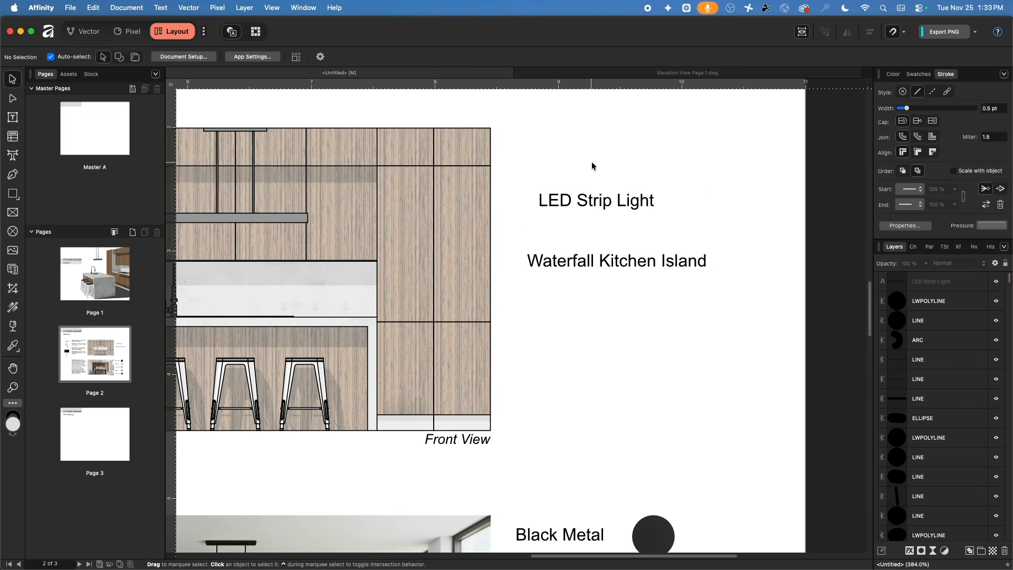
# - Show the margin guides and text frame outlines across the whole Materials page
pyautogui.click(553, 269)
pyautogui.hscroll(-5, 528, 263)
pyautogui.scroll(-2, 497, 226)
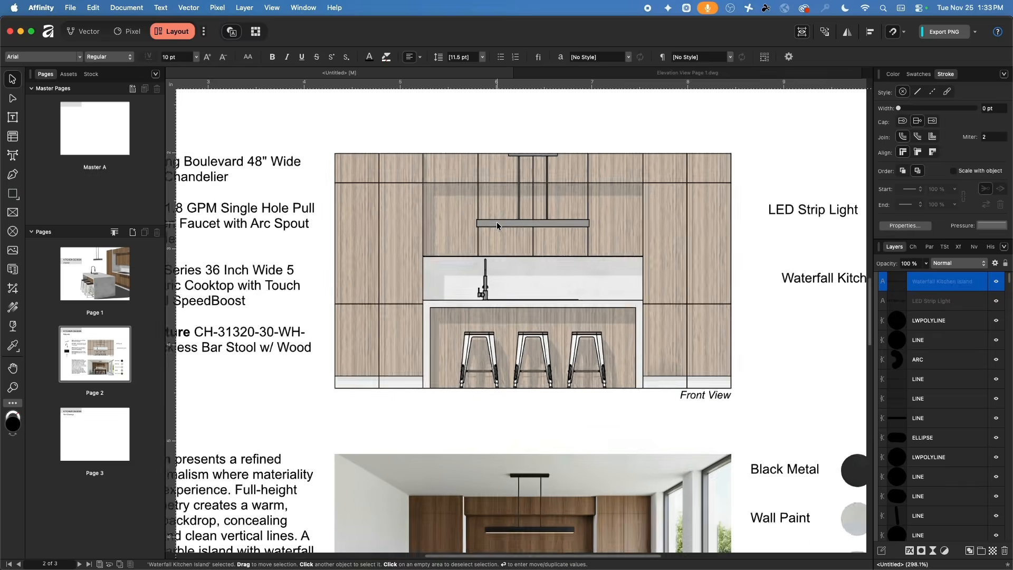
pyautogui.scroll(-5, 497, 226)
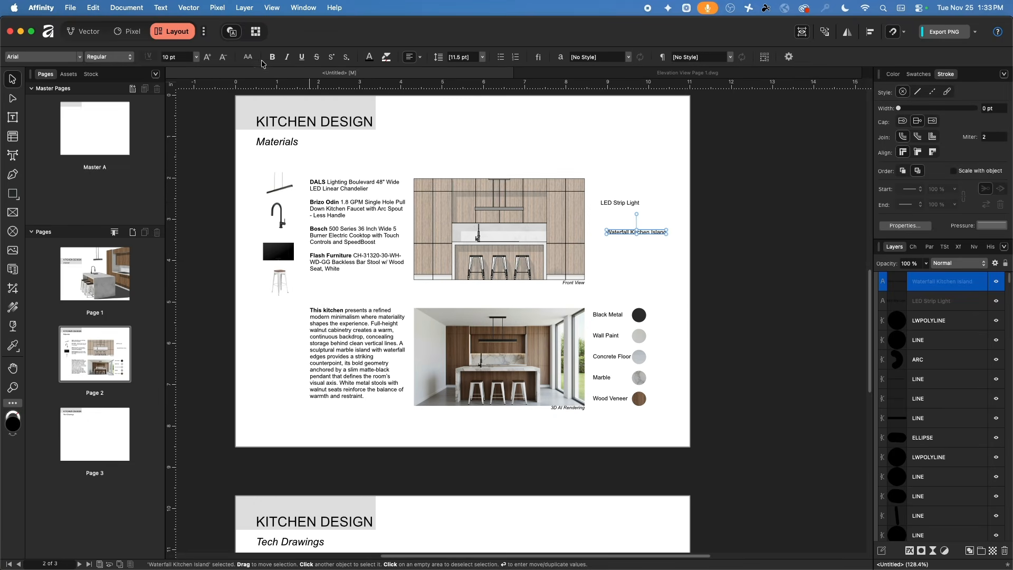
pyautogui.click(272, 8)
pyautogui.click(279, 83)
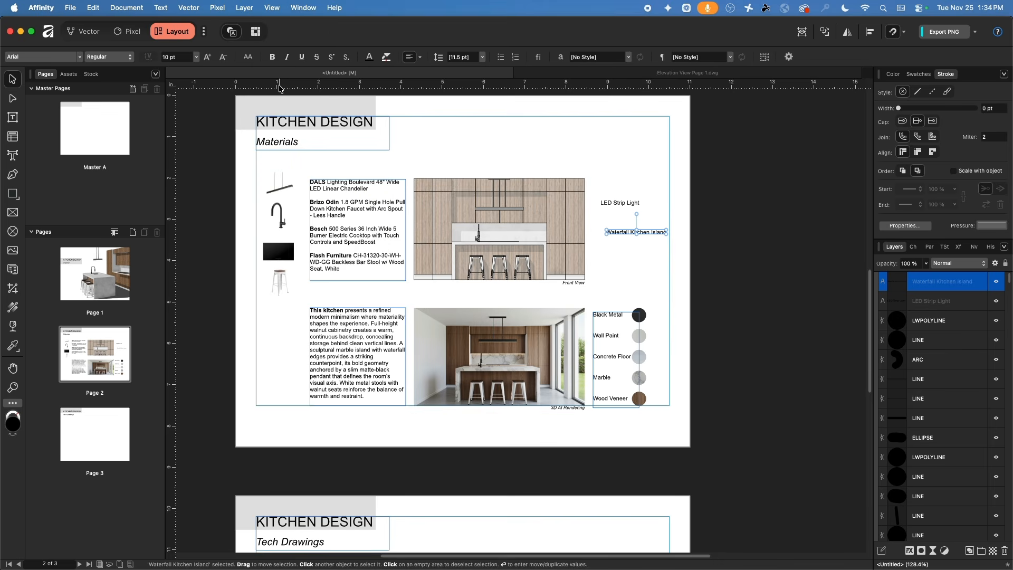
# - Move the product images, product descriptions and kitchen paragraph together leftward until the images meet the page's left margin
pyautogui.moveTo(254, 164)
pyautogui.mouseDown()
pyautogui.moveTo(354, 319)
pyautogui.moveTo(535, 419)
pyautogui.moveTo(584, 409)
pyautogui.moveTo(569, 404)
pyautogui.mouseUp()
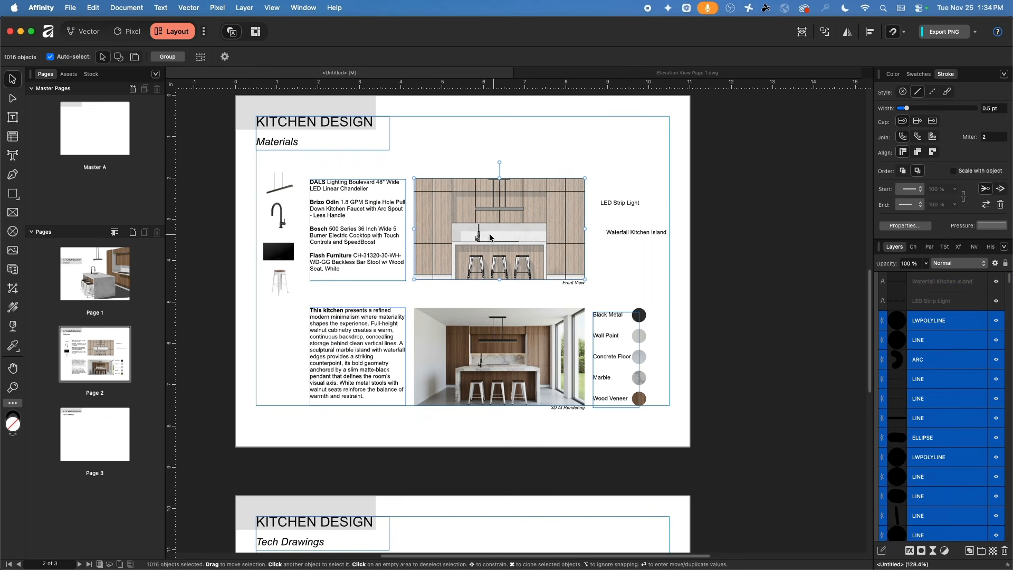
pyautogui.click(453, 146)
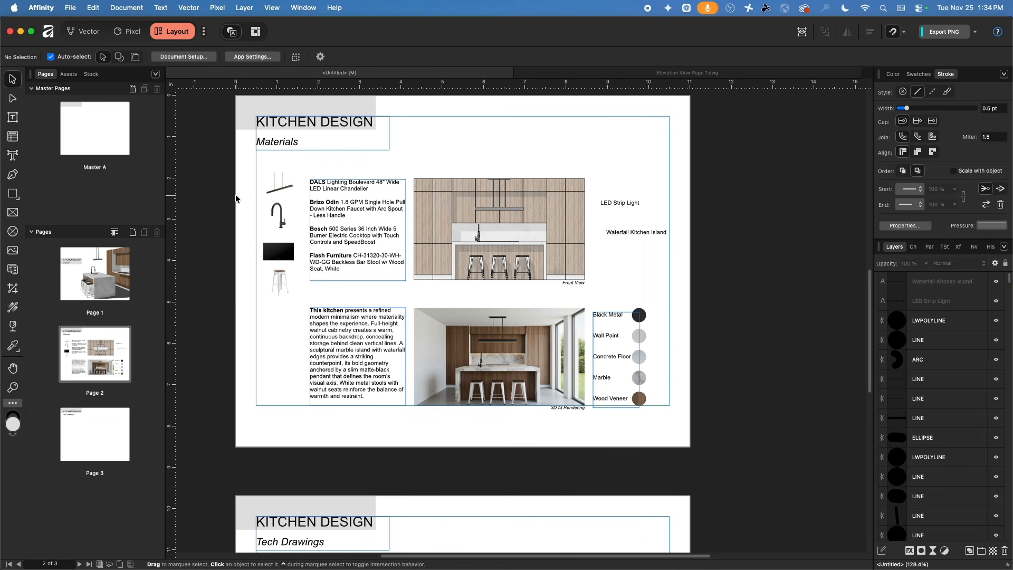
pyautogui.moveTo(237, 164); pyautogui.dragTo(409, 409)
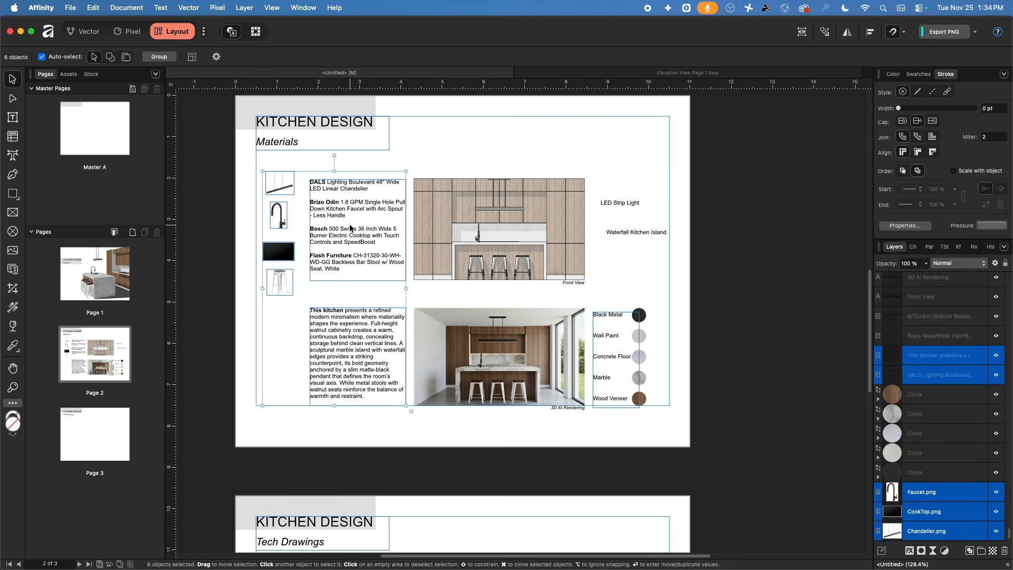
pyautogui.moveTo(350, 228); pyautogui.dragTo(341, 229)
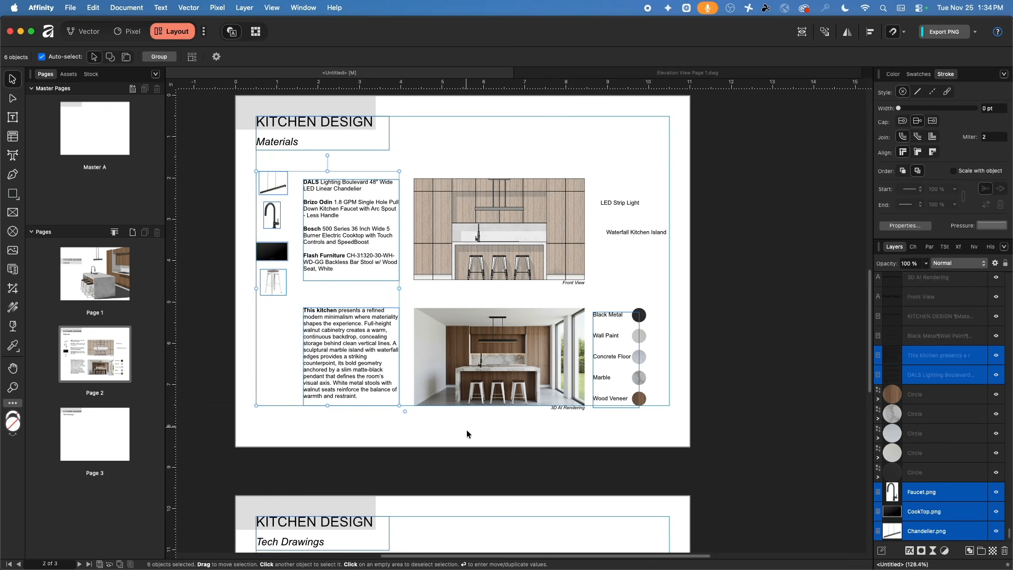
pyautogui.click(475, 431)
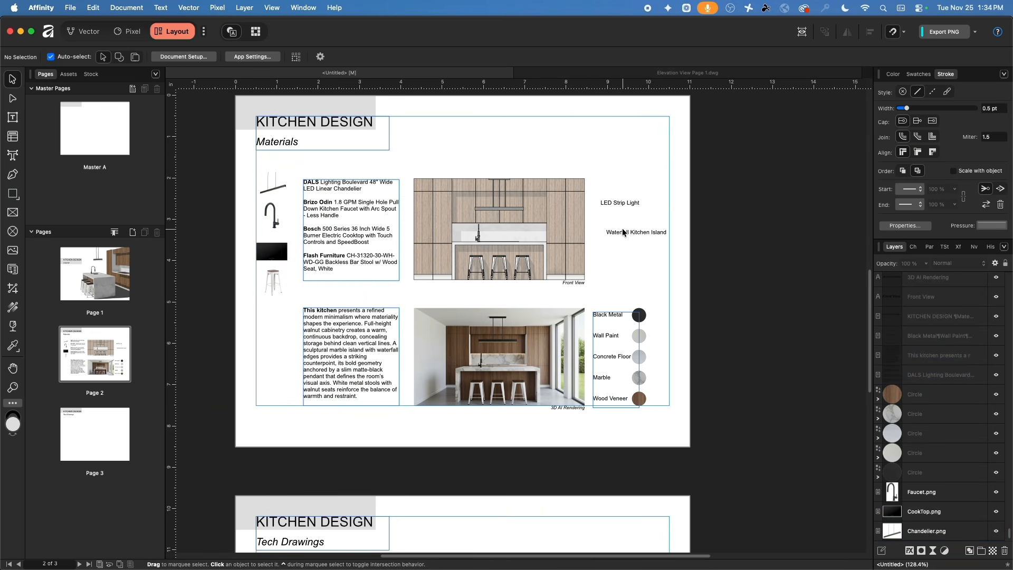
# - Lower the Waterfall Kitchen Island label slightly and left-align both annotation labels with the material names list
pyautogui.moveTo(623, 233)
pyautogui.mouseDown()
pyautogui.moveTo(607, 235)
pyautogui.moveTo(622, 242)
pyautogui.mouseUp()
pyautogui.click(613, 204)
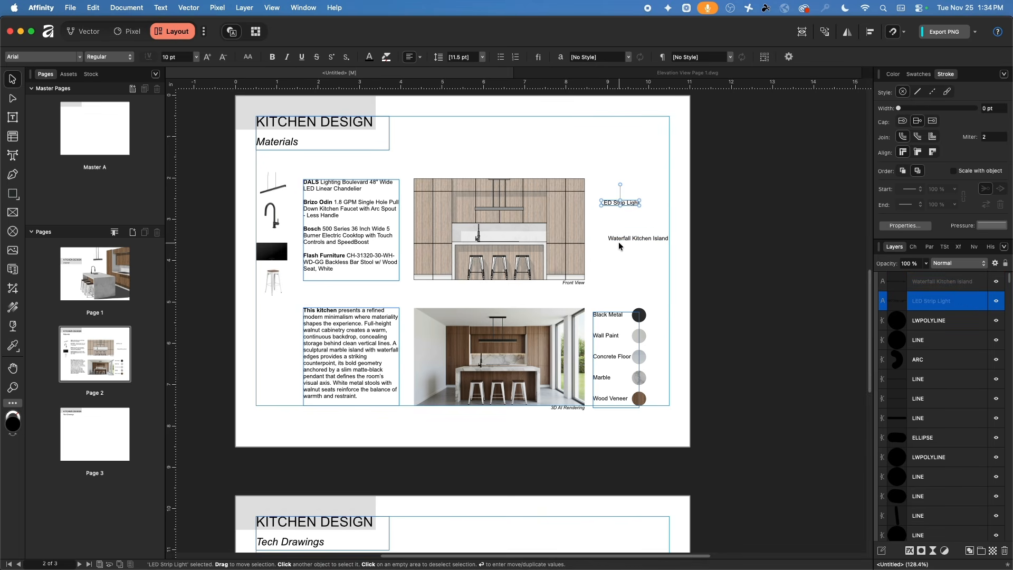
pyautogui.keyDown('shift'); pyautogui.click(619, 243); pyautogui.keyUp('shift')
pyautogui.keyDown('shift'); pyautogui.click(610, 315); pyautogui.keyUp('shift')
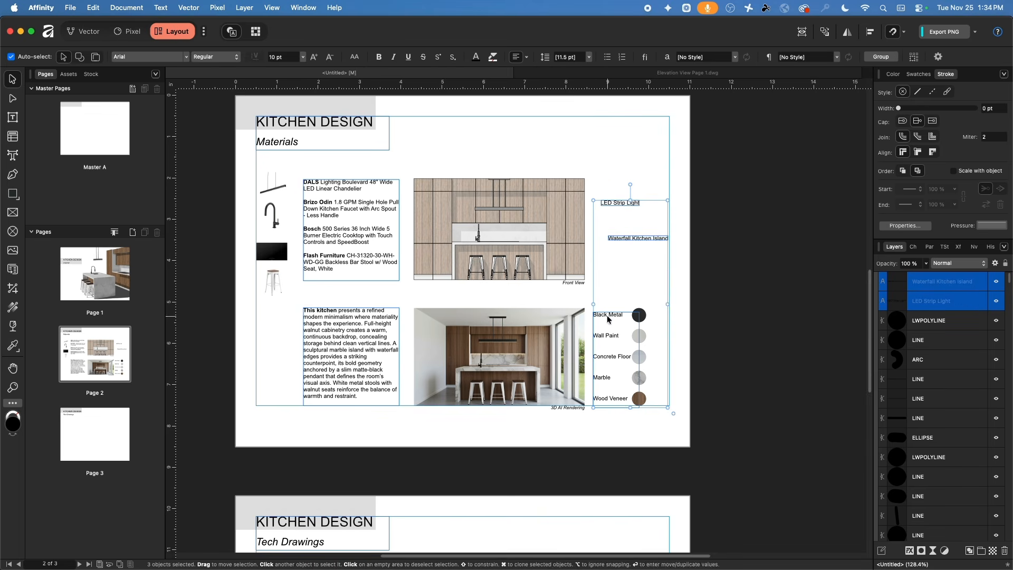
pyautogui.click(874, 35)
pyautogui.click(955, 66)
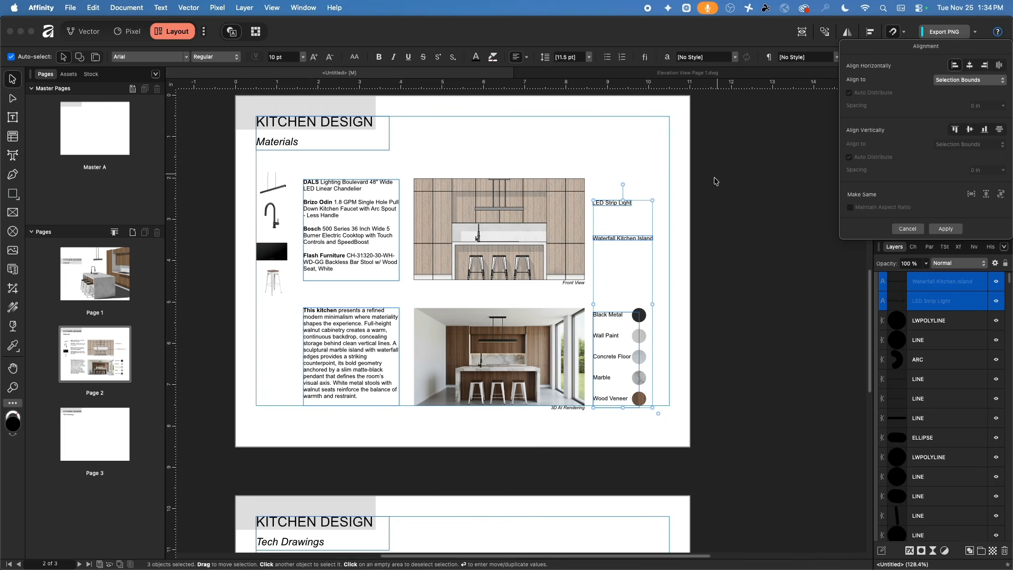
pyautogui.click(725, 190)
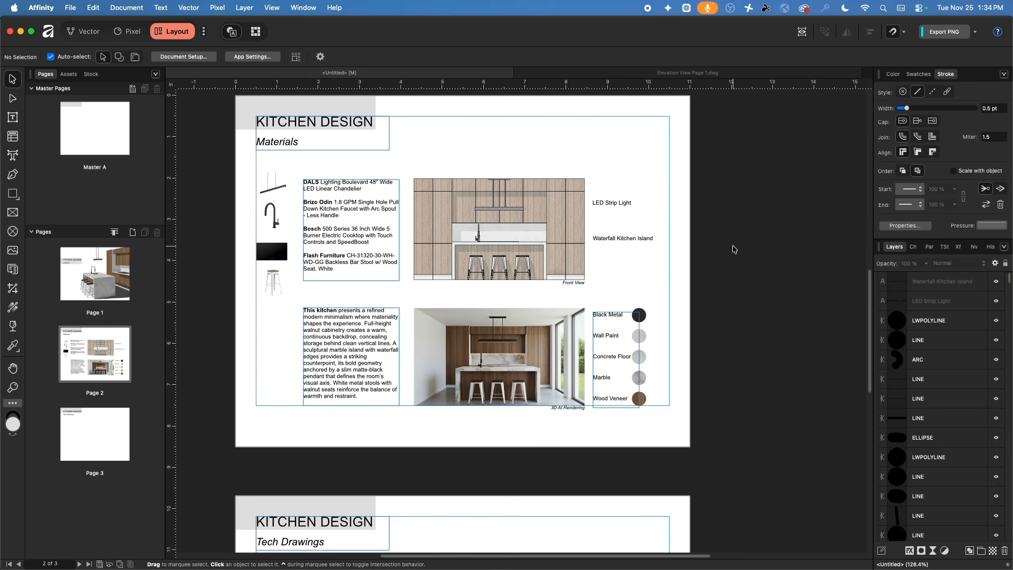
# - Draw a bent leader line from beside the LED Strip Light label into the front elevation, and remove its fill
pyautogui.scroll(8, 554, 199)
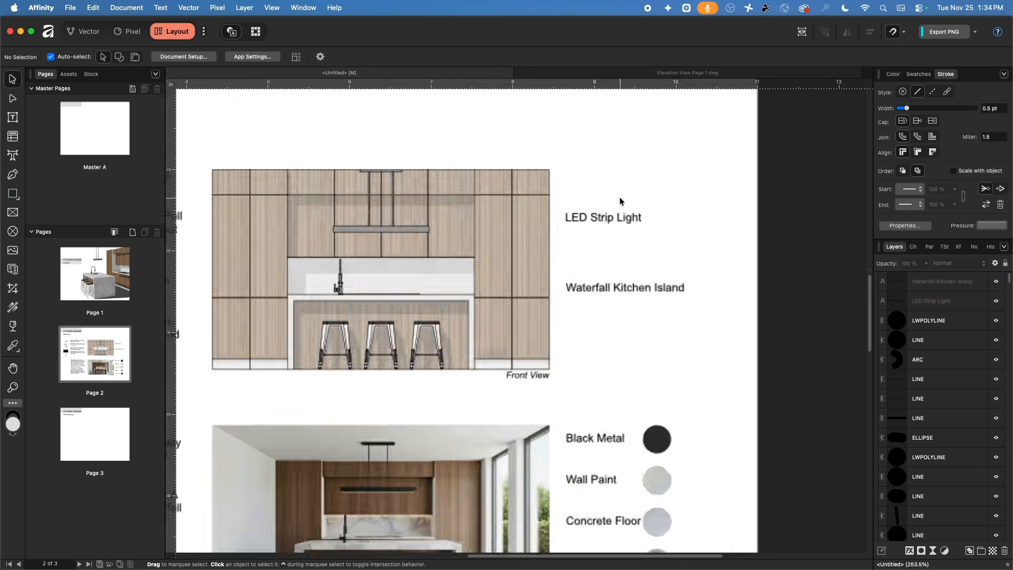
pyautogui.moveTo(559, 178); pyautogui.dragTo(689, 153)
pyautogui.scroll(-1, 765, 160)
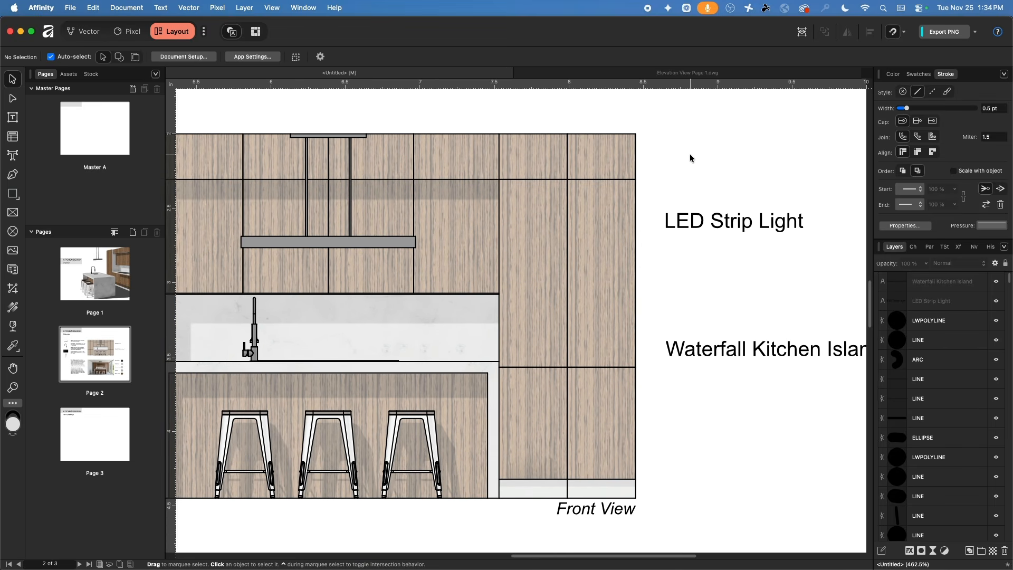
pyautogui.click(16, 178)
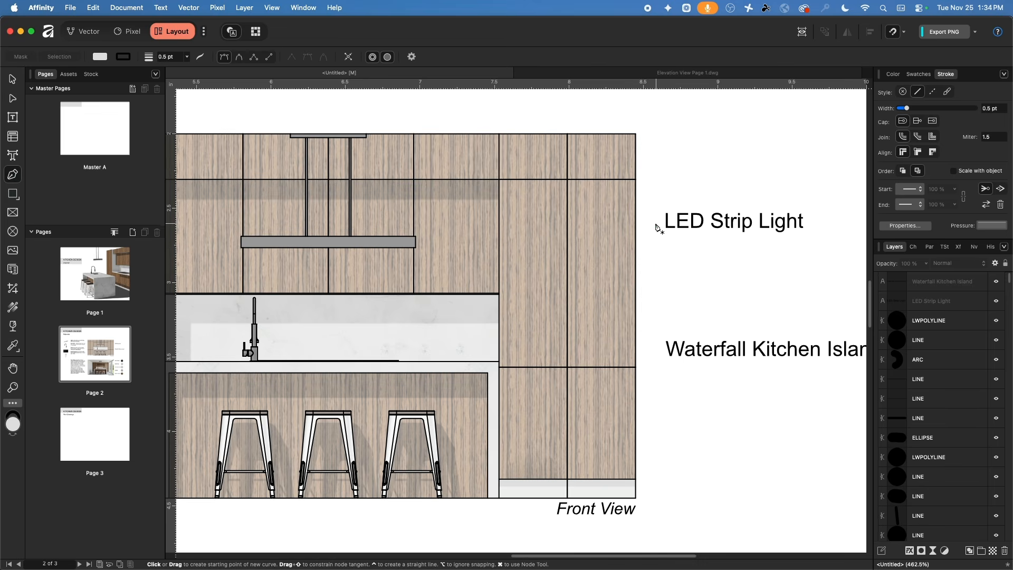
pyautogui.click(651, 218)
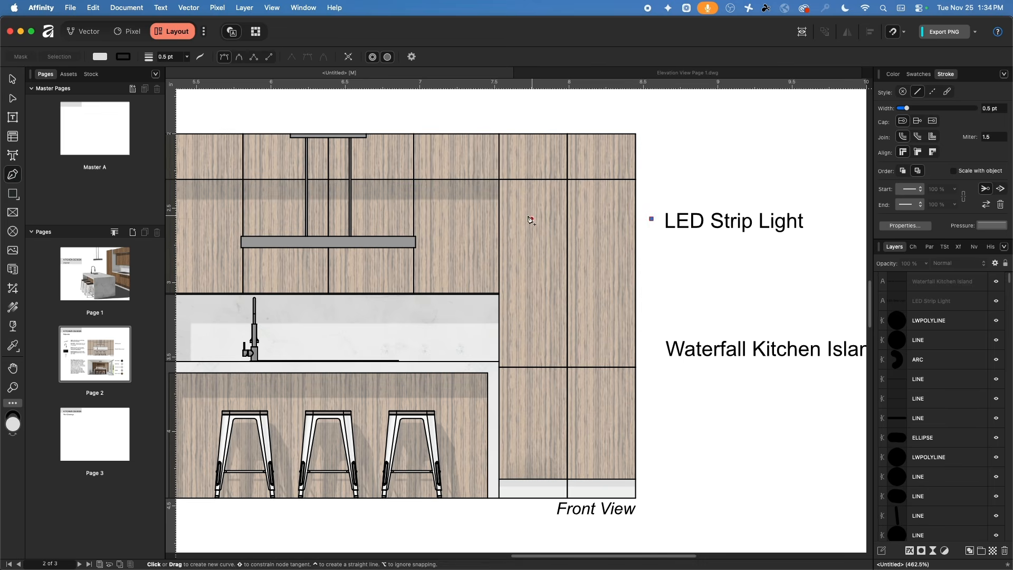
pyautogui.click(485, 218)
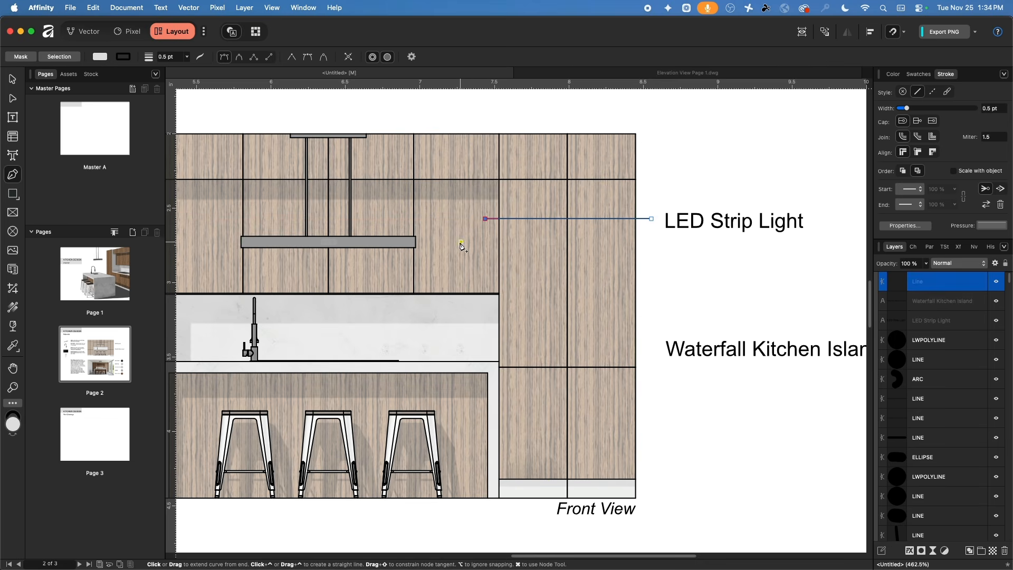
pyautogui.click(456, 259)
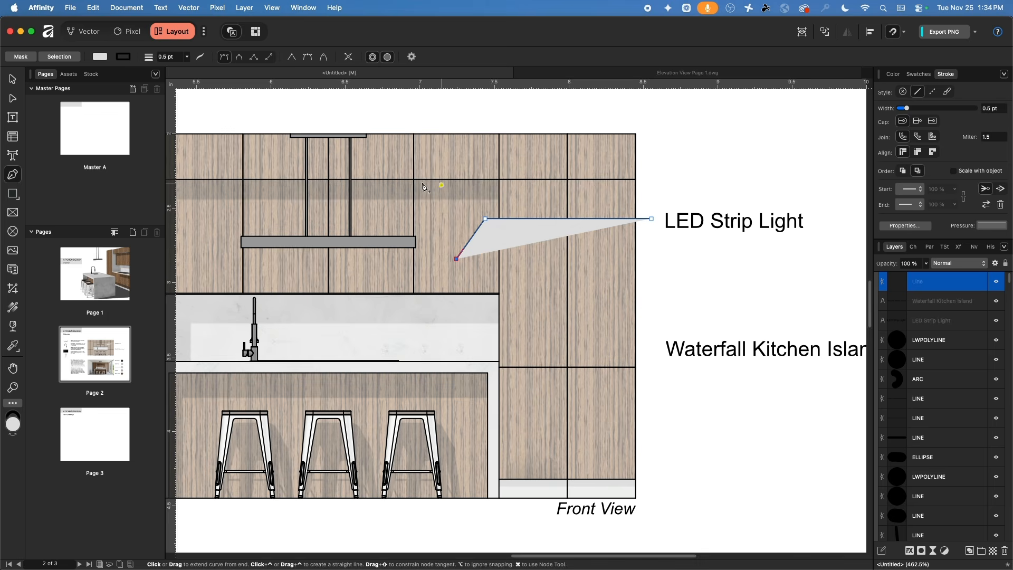
pyautogui.click(101, 57)
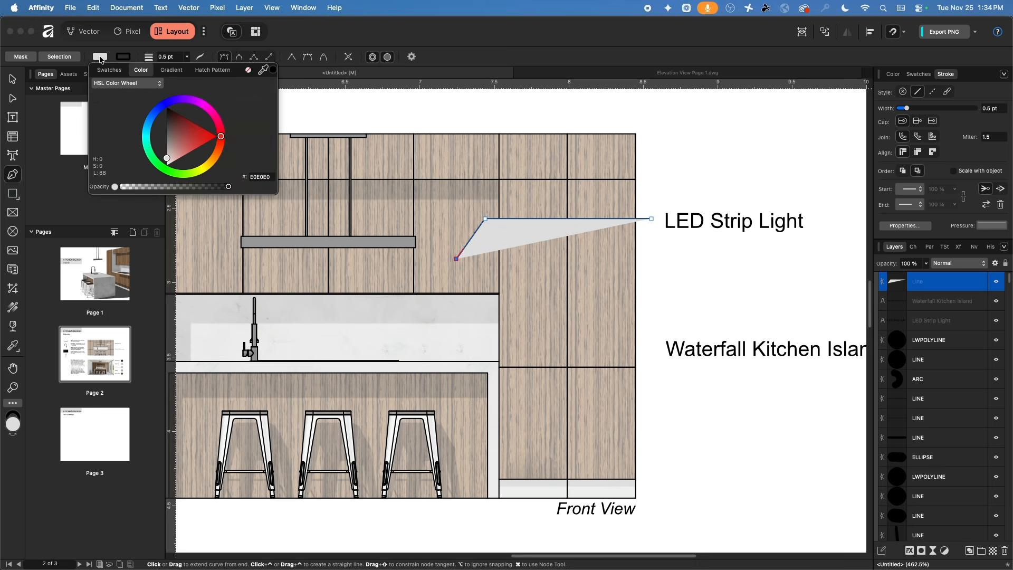
pyautogui.click(249, 70)
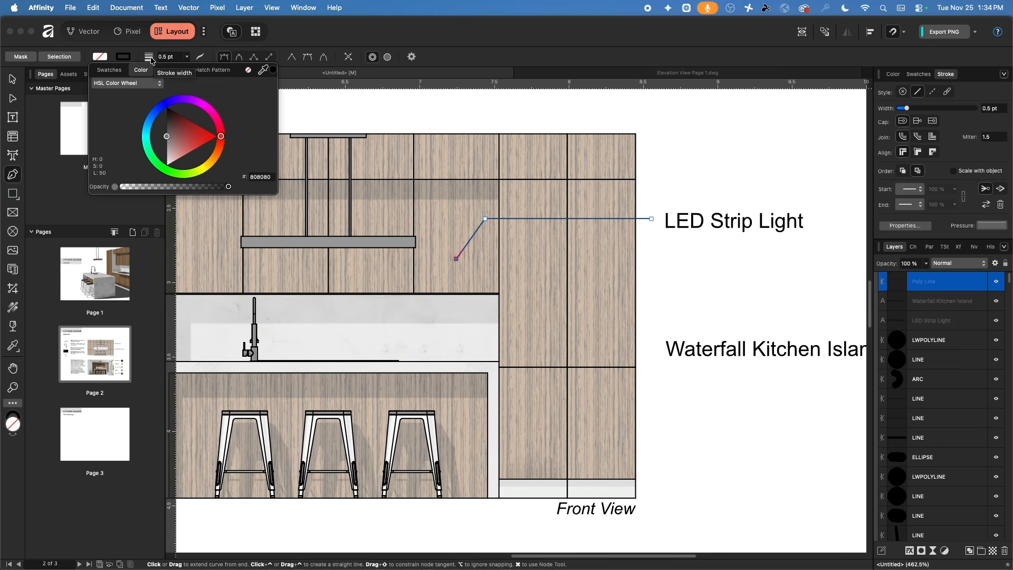
# - Give the end of the leader line a Triangle, Wide arrowhead, leaving its start without one
pyautogui.click(200, 58)
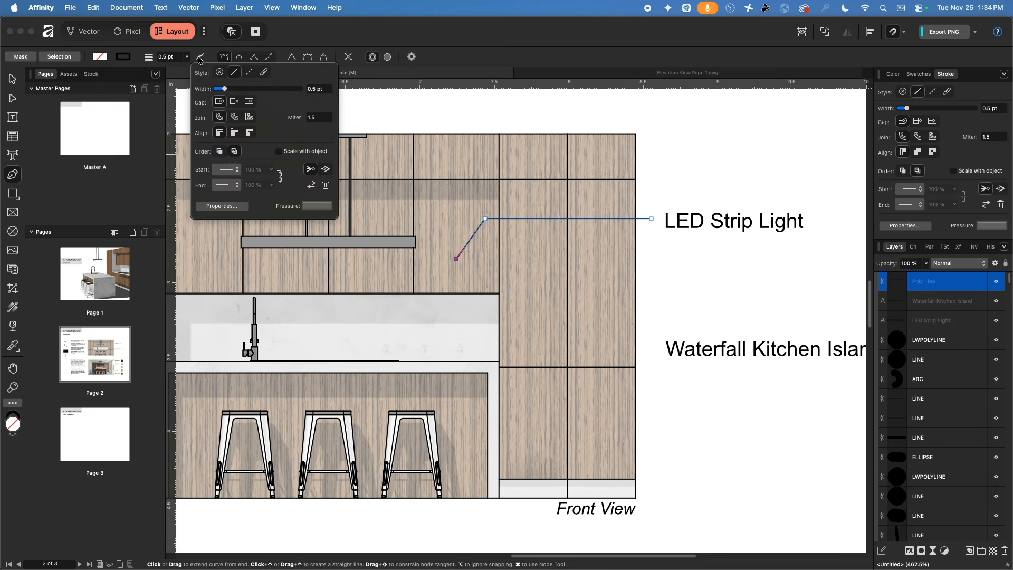
pyautogui.click(234, 170)
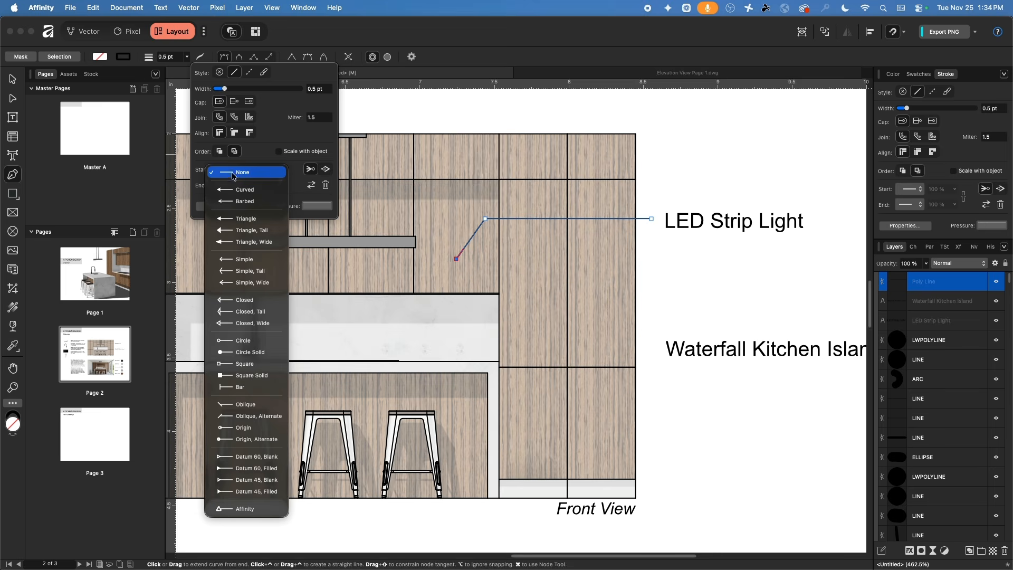
pyautogui.click(256, 221)
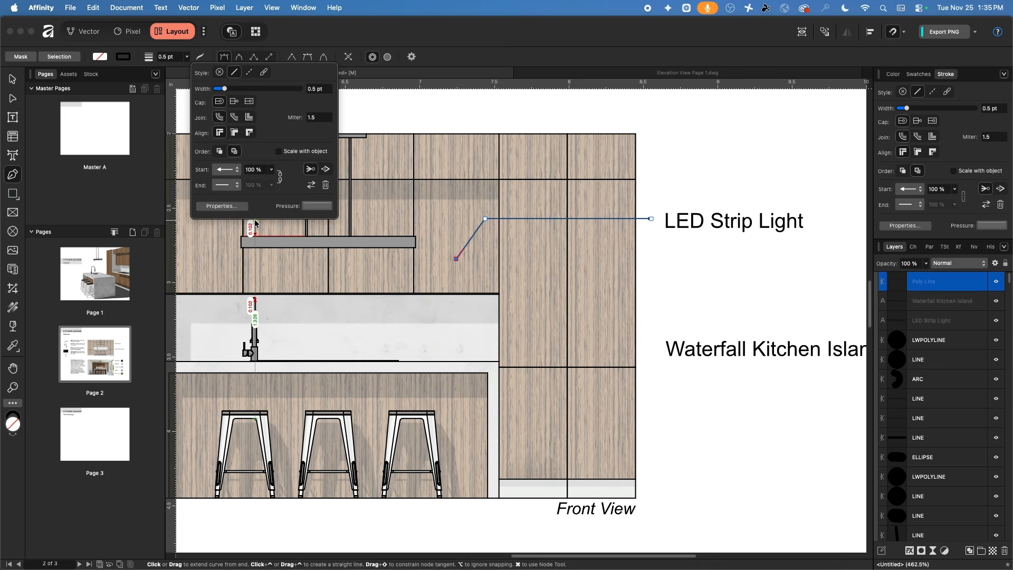
pyautogui.click(235, 173)
pyautogui.click(234, 127)
pyautogui.click(227, 185)
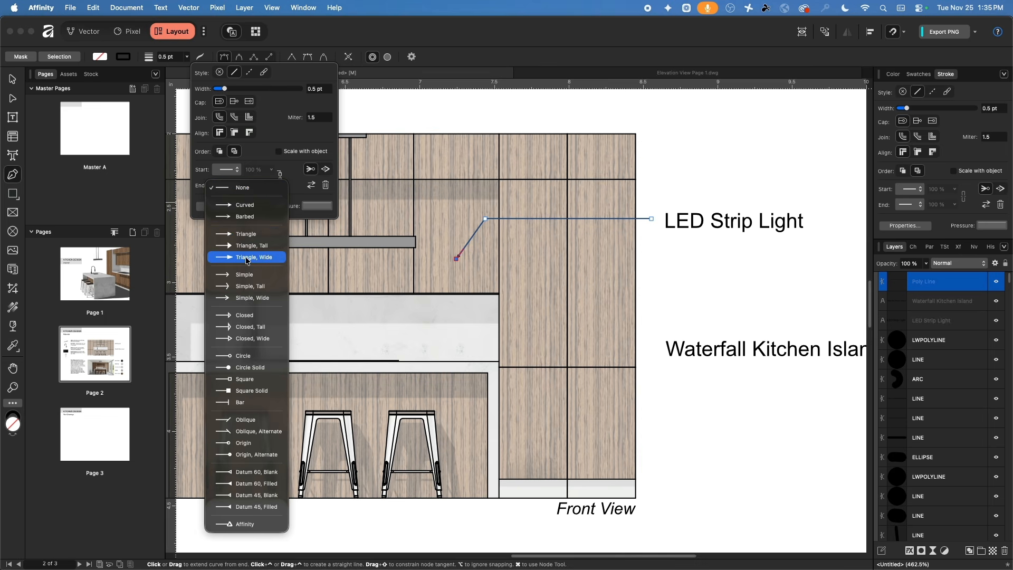
pyautogui.click(247, 258)
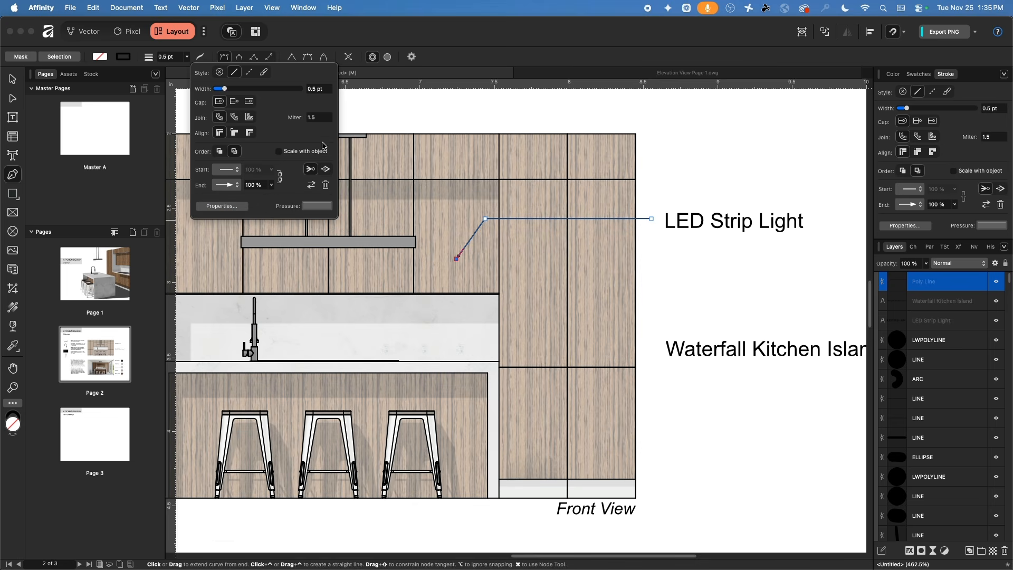
# - Make the leader line dashed with a pattern of 4 for the dash and 4 for the gap
pyautogui.click(249, 71)
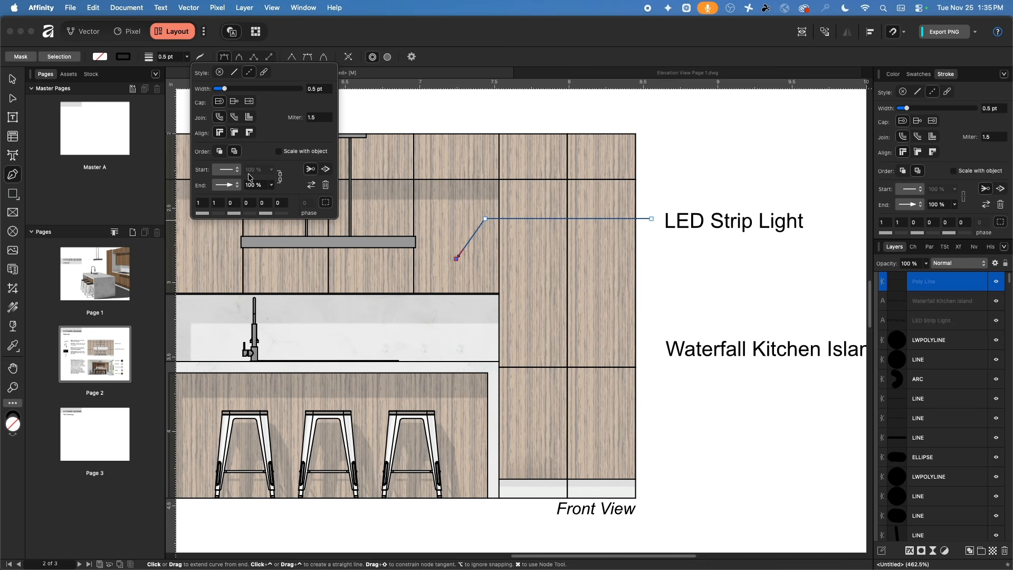
pyautogui.click(205, 203)
pyautogui.write('10')
pyautogui.press('Tab')
pyautogui.write('10')
pyautogui.press('Tab')
pyautogui.click(205, 205)
pyautogui.write('4')
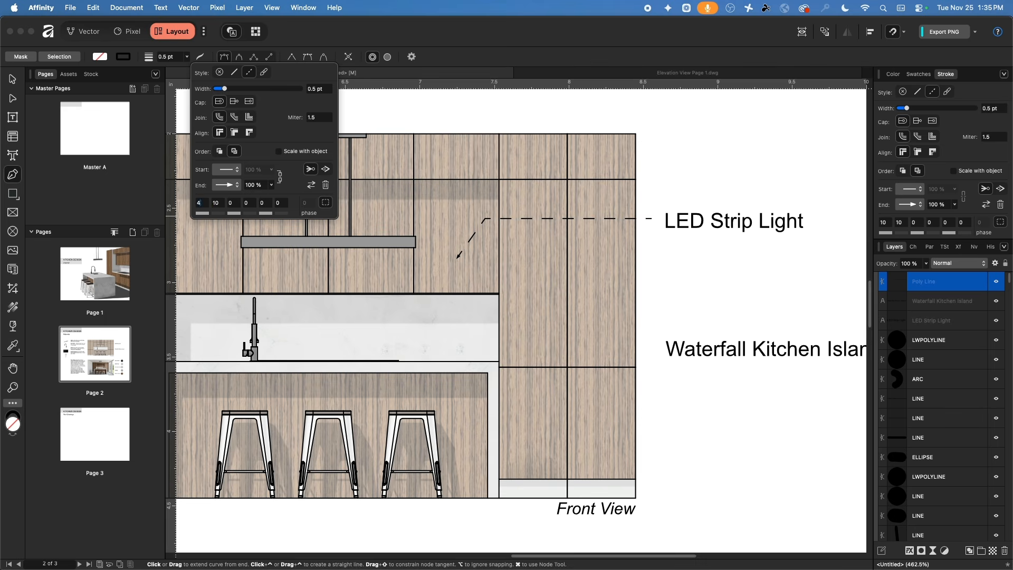
pyautogui.press('Tab')
pyautogui.write('4')
pyautogui.press('Tab')
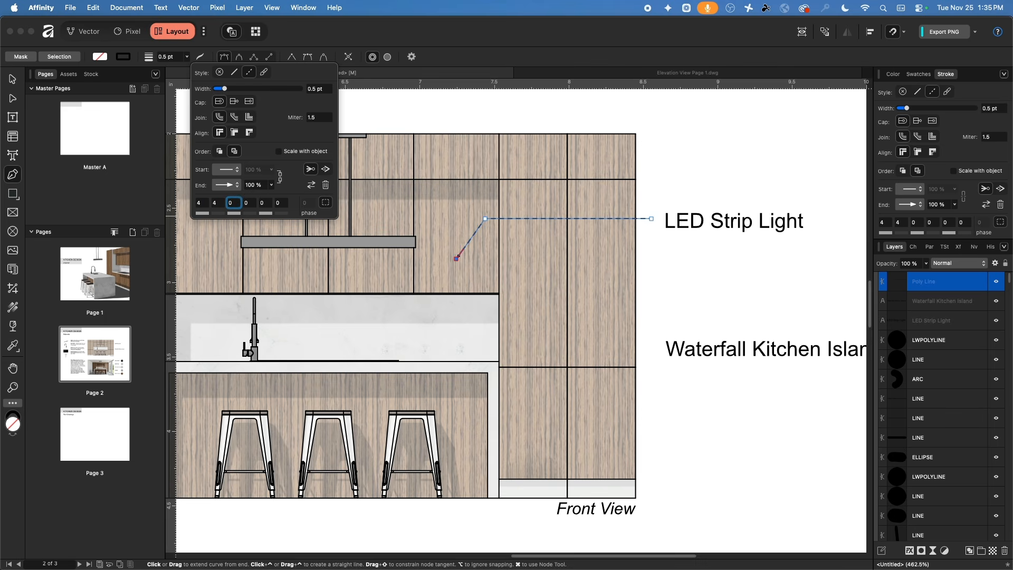
# - Thin the leader line to 0.25 pt and scale its end arrowhead to 300%
pyautogui.click(320, 89)
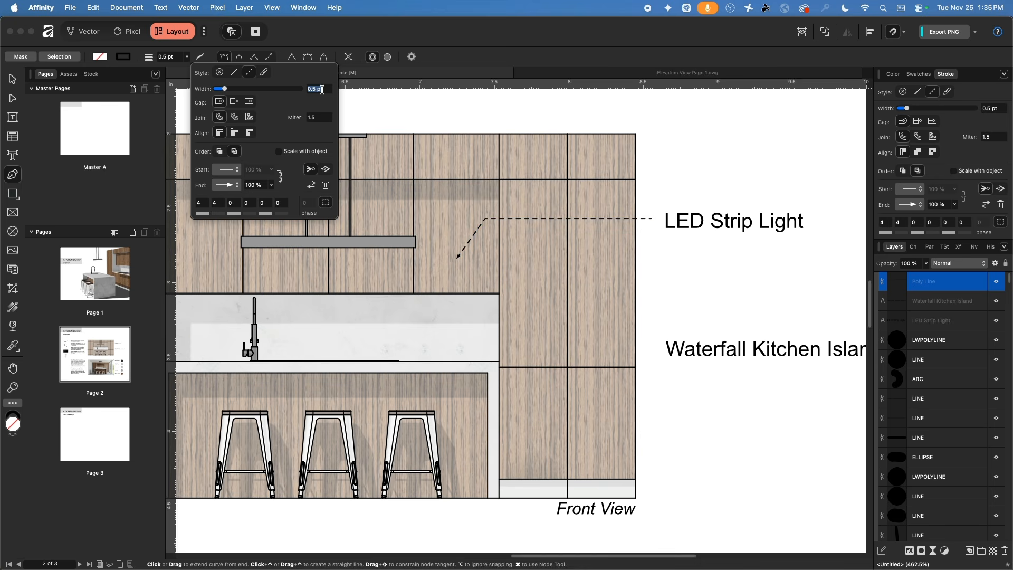
pyautogui.write('.25')
pyautogui.press('Tab')
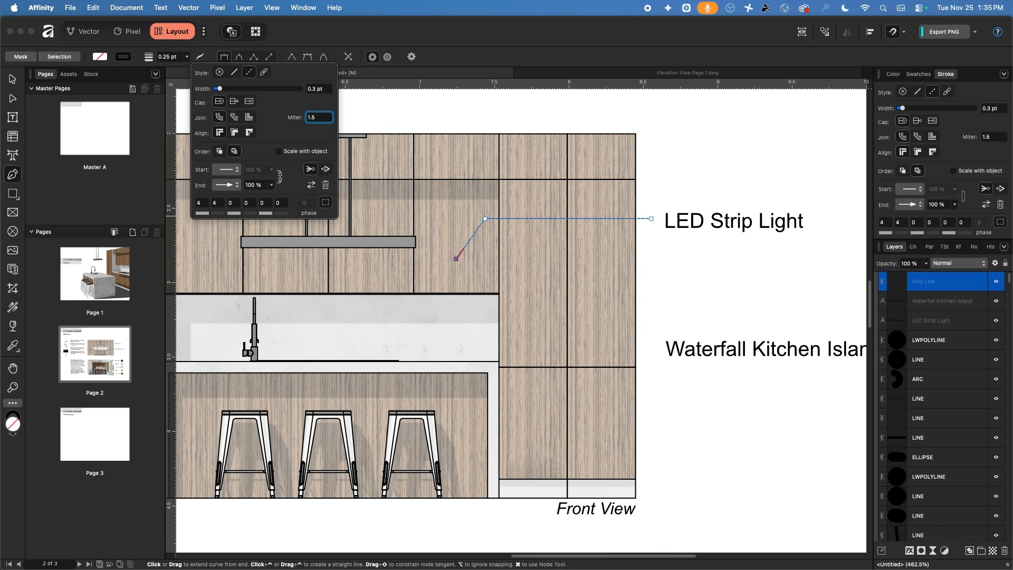
pyautogui.click(249, 185)
pyautogui.write('400')
pyautogui.press('Tab')
pyautogui.hotkey('shift', 'Tab')
pyautogui.write('3')
pyautogui.press('Tab')
# - Lower the leader to point at the top edge of the backsplash, and place a copy below it pointing at the island countertop
pyautogui.click(13, 79)
pyautogui.moveTo(506, 220)
pyautogui.mouseDown()
pyautogui.moveTo(508, 313)
pyautogui.moveTo(513, 299)
pyautogui.moveTo(553, 300)
pyautogui.moveTo(513, 310)
pyautogui.mouseUp()
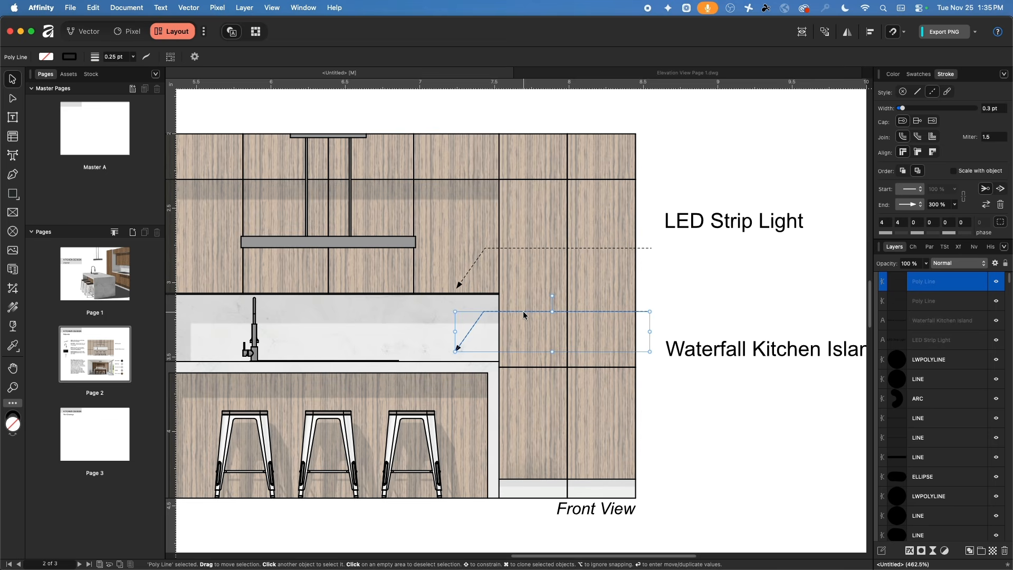
pyautogui.moveTo(524, 312); pyautogui.dragTo(526, 390)
pyautogui.press('super+z')
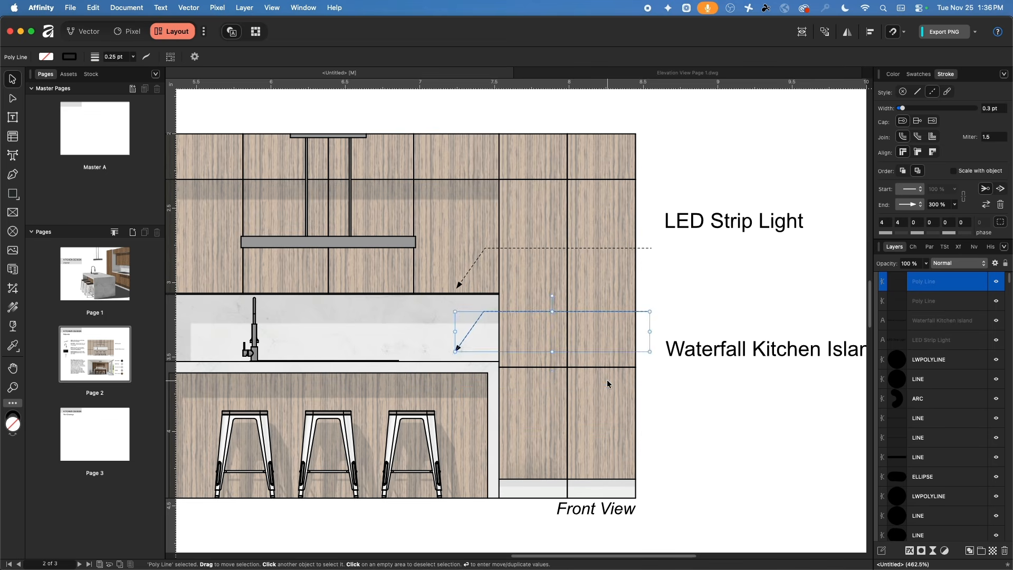
pyautogui.click(719, 311)
pyautogui.moveTo(546, 312); pyautogui.dragTo(544, 324)
pyautogui.click(513, 247)
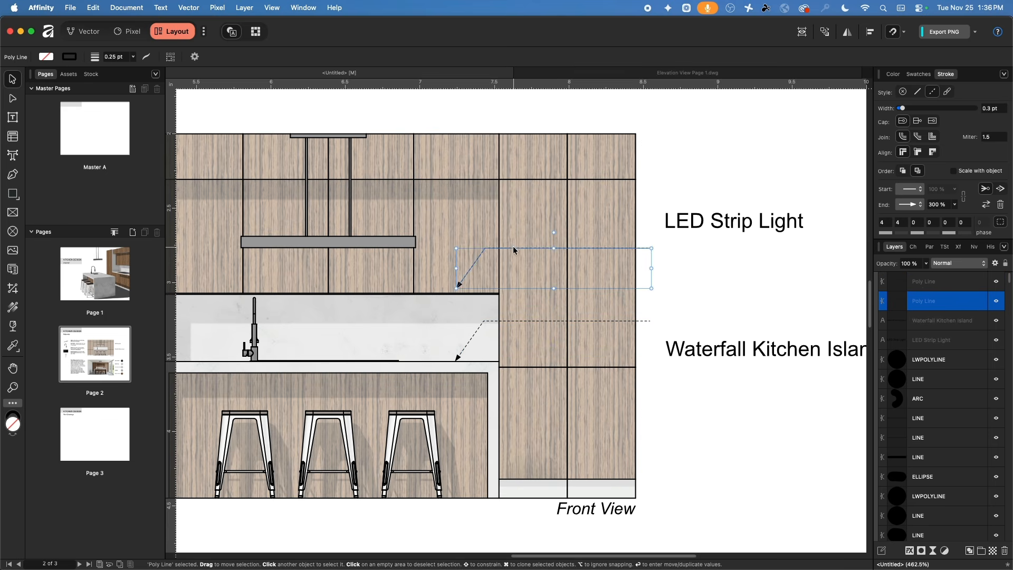
pyautogui.moveTo(514, 253); pyautogui.dragTo(515, 256)
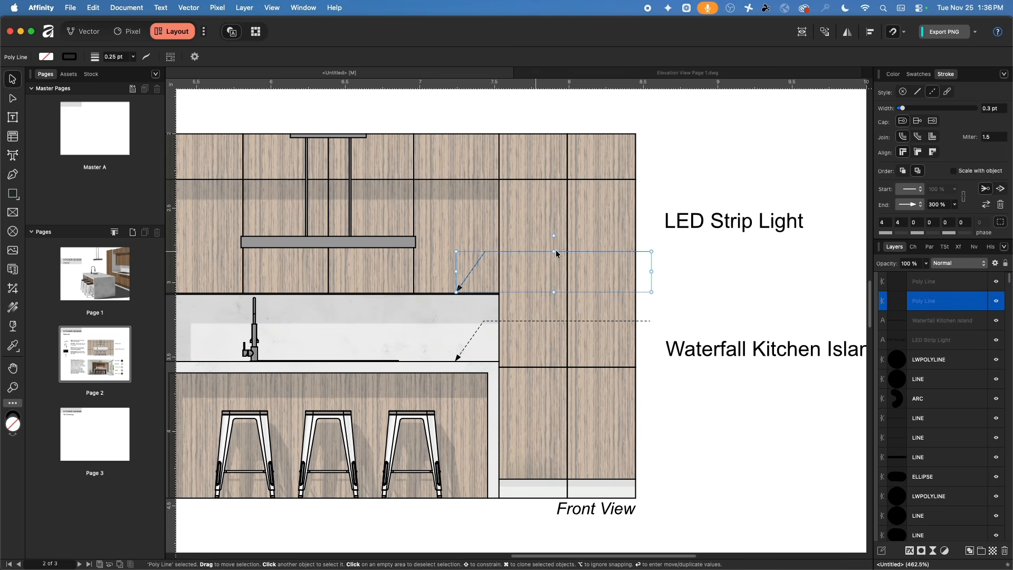
# - Move the LED Strip Light and Waterfall Kitchen Island labels vertically so each is level with its leader line
pyautogui.click(686, 224)
pyautogui.moveTo(686, 225); pyautogui.dragTo(686, 244)
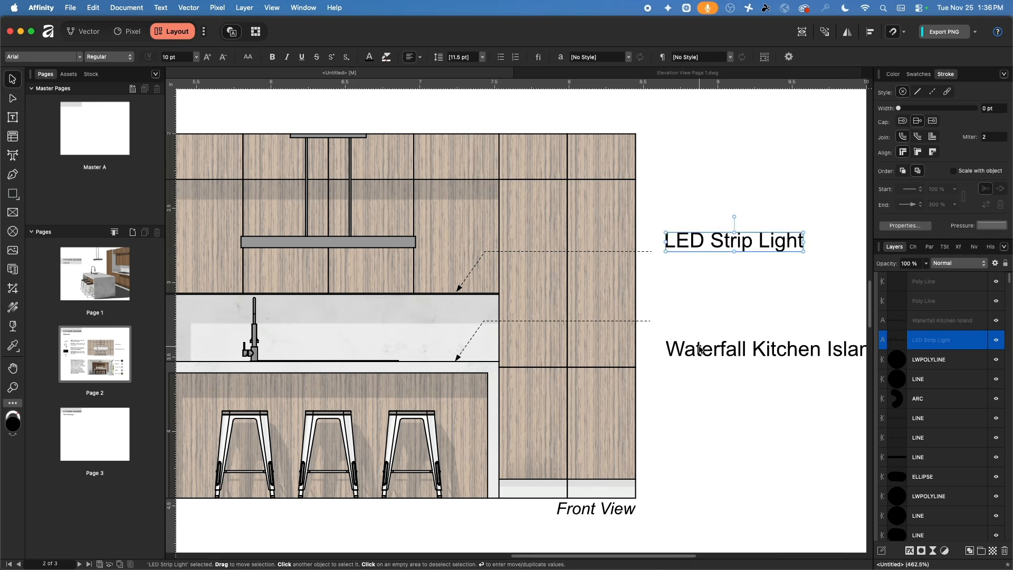
pyautogui.moveTo(701, 350); pyautogui.dragTo(699, 314)
pyautogui.click(724, 380)
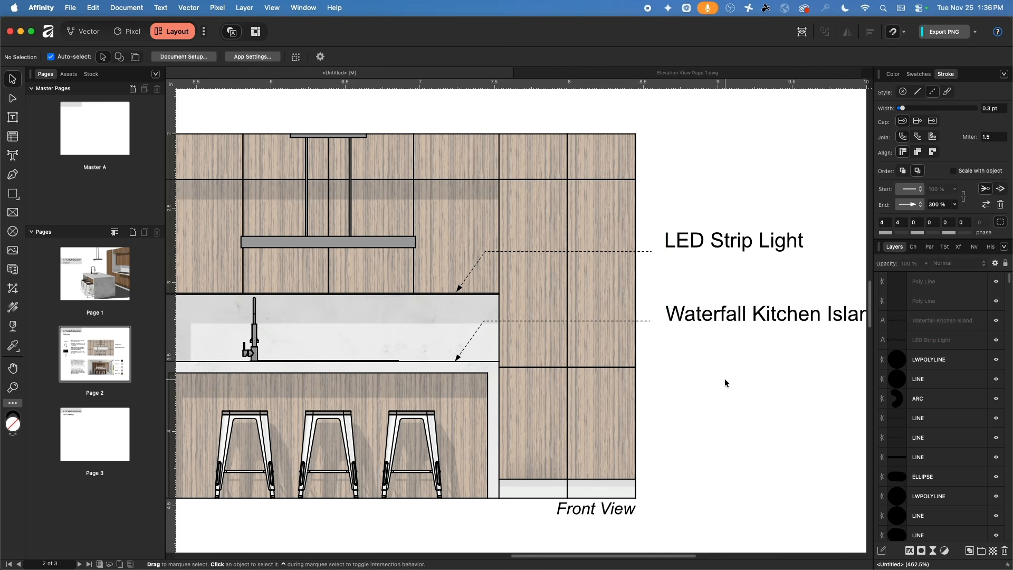
pyautogui.click(680, 241)
pyautogui.keyDown('shift'); pyautogui.click(651, 251); pyautogui.keyUp('shift')
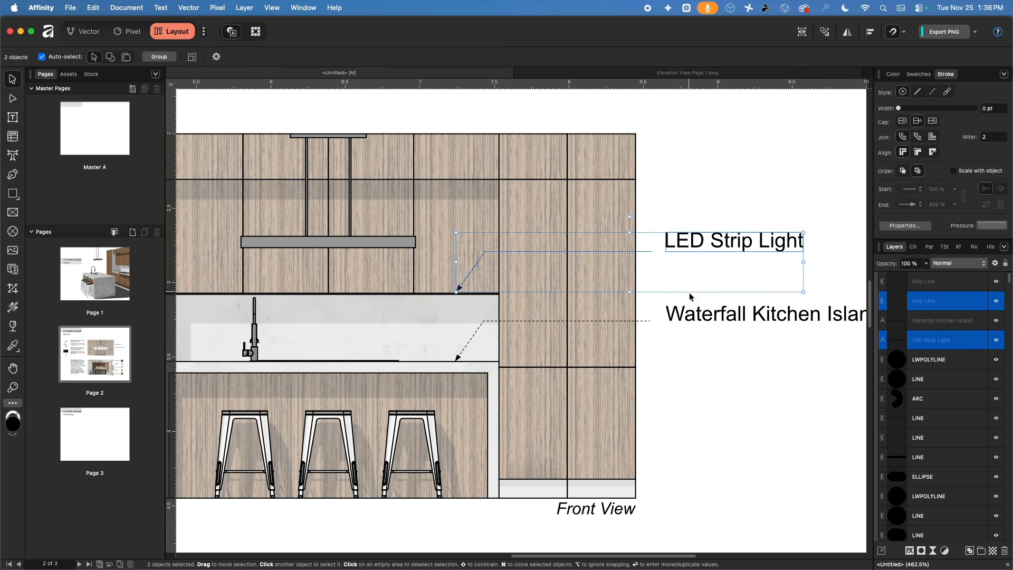
pyautogui.click(714, 332)
pyautogui.moveTo(696, 314); pyautogui.dragTo(697, 321)
pyautogui.click(695, 368)
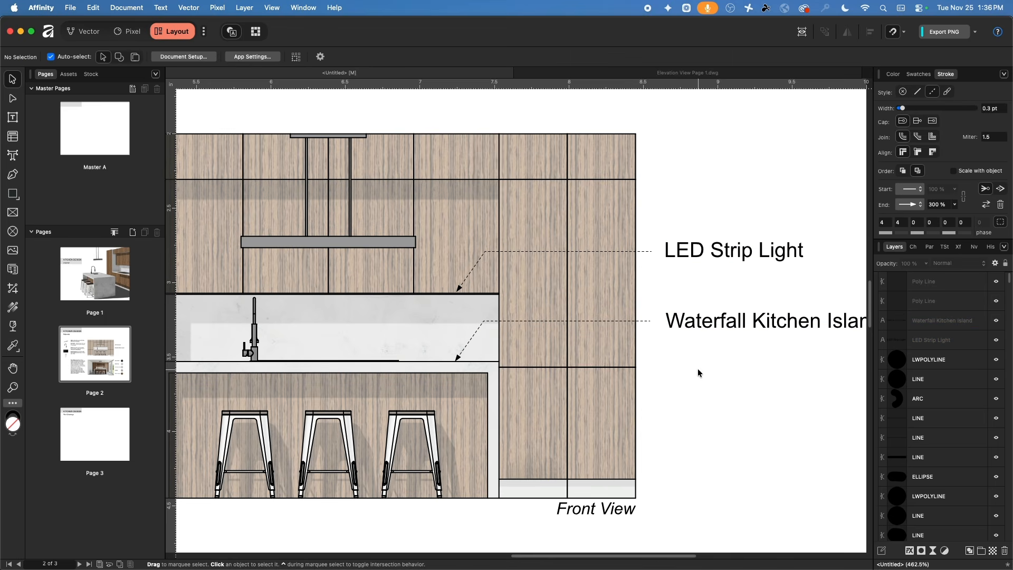
# - Review the annotated front elevation and the Materials page's overall layout
pyautogui.scroll(-3, 697, 367)
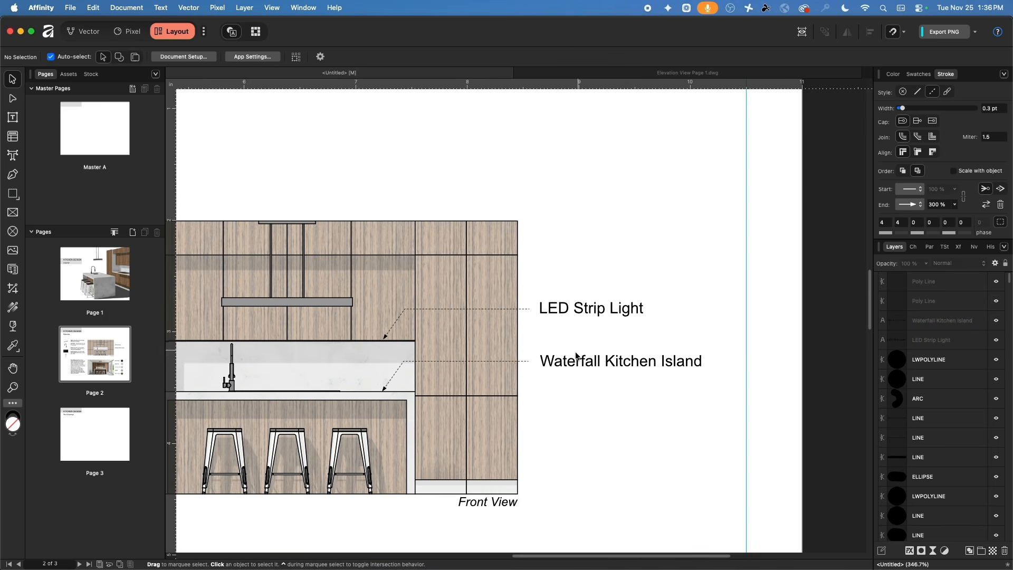
pyautogui.scroll(3, 534, 390)
pyautogui.moveTo(318, 345); pyautogui.dragTo(557, 256)
pyautogui.scroll(-3, 556, 255)
pyautogui.hscroll(-3, 555, 254)
pyautogui.scroll(1, 555, 255)
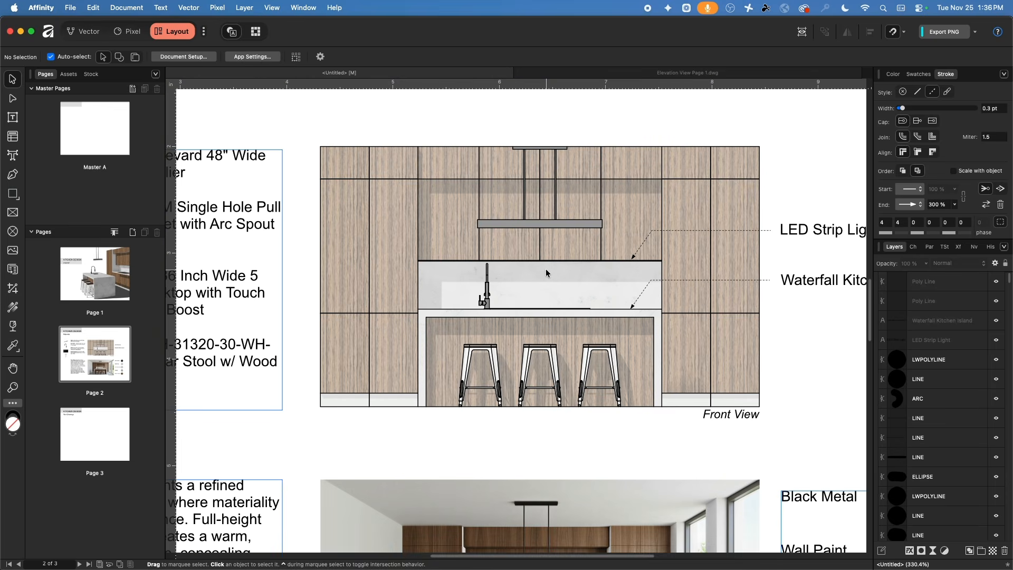
pyautogui.scroll(-4, 360, 138)
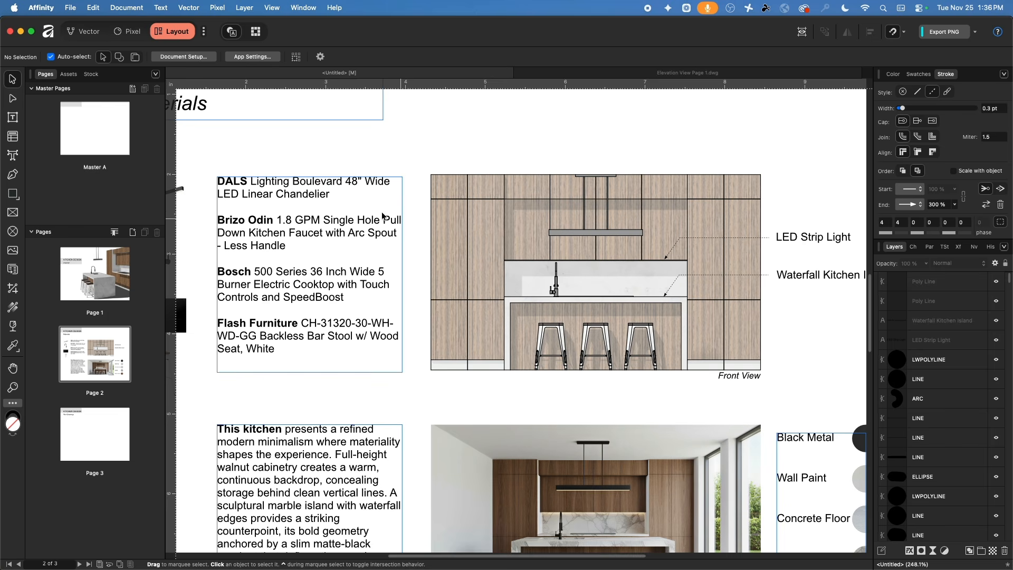
pyautogui.scroll(-3, 528, 238)
pyautogui.scroll(-1, 481, 242)
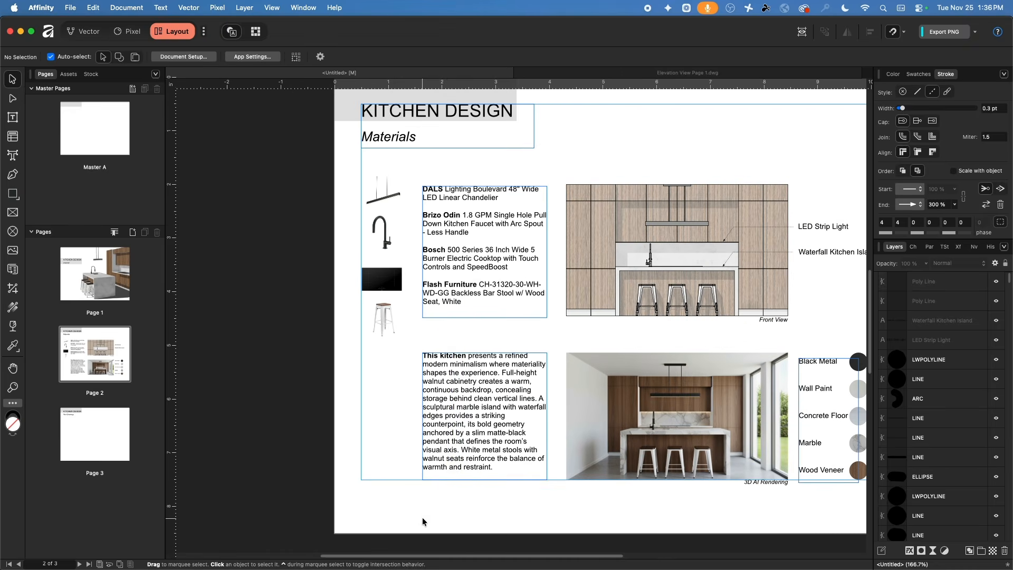
# - Move the product list and the kitchen description text frames together slightly closer to the product images
pyautogui.moveTo(453, 507); pyautogui.dragTo(457, 178)
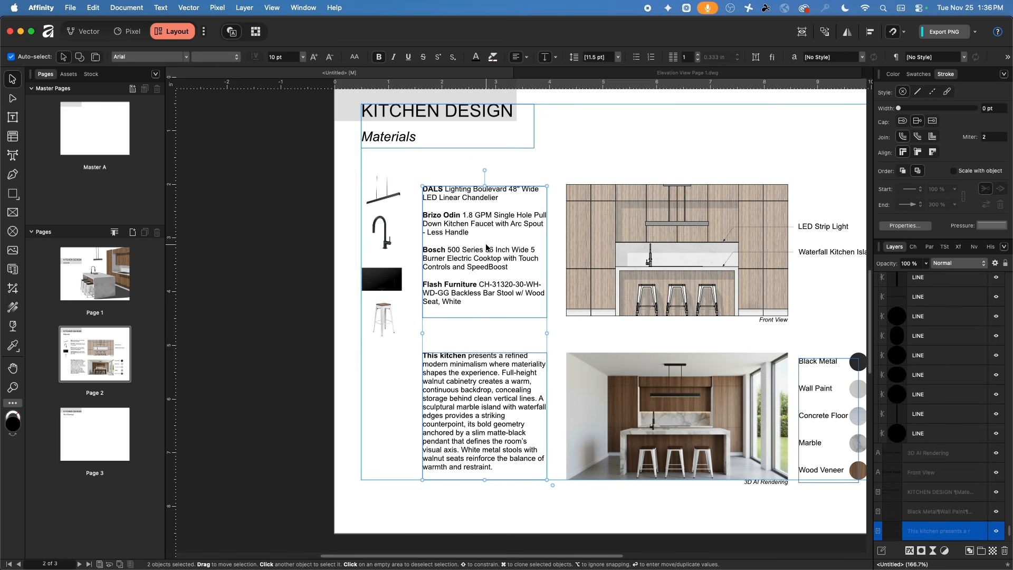
pyautogui.moveTo(485, 243); pyautogui.dragTo(477, 243)
pyautogui.click(553, 249)
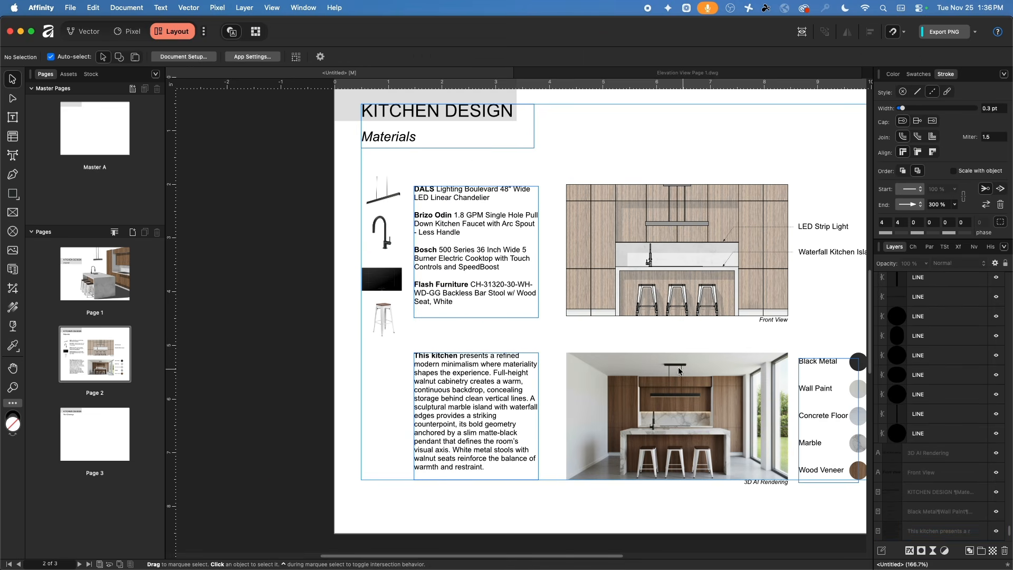
# - Draw a spacer rectangle matching the gap between the text column and the elevation, and place it against the elevation's right edge
pyautogui.hscroll(5, 679, 371)
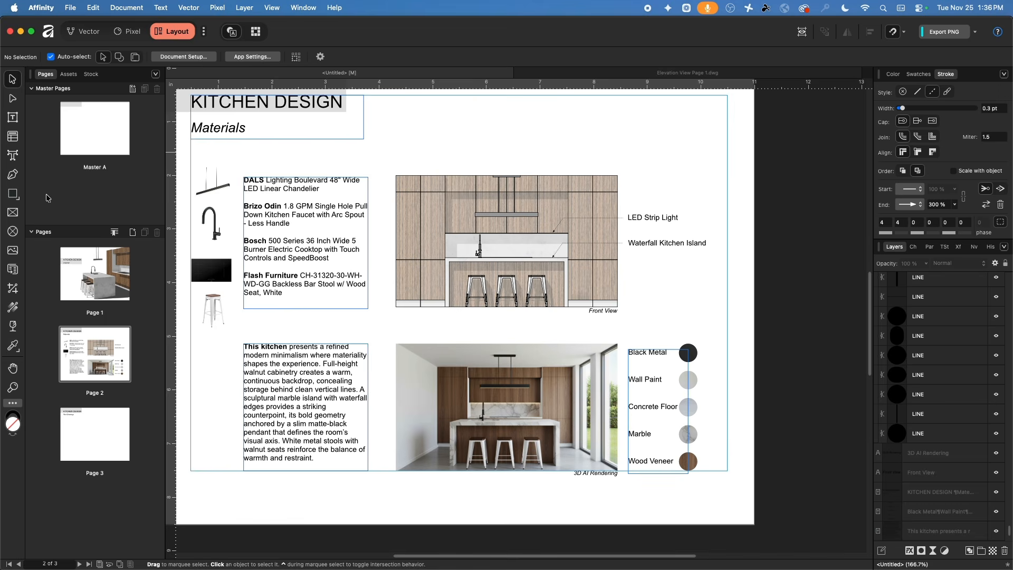
pyautogui.click(13, 193)
pyautogui.scroll(-3, 380, 260)
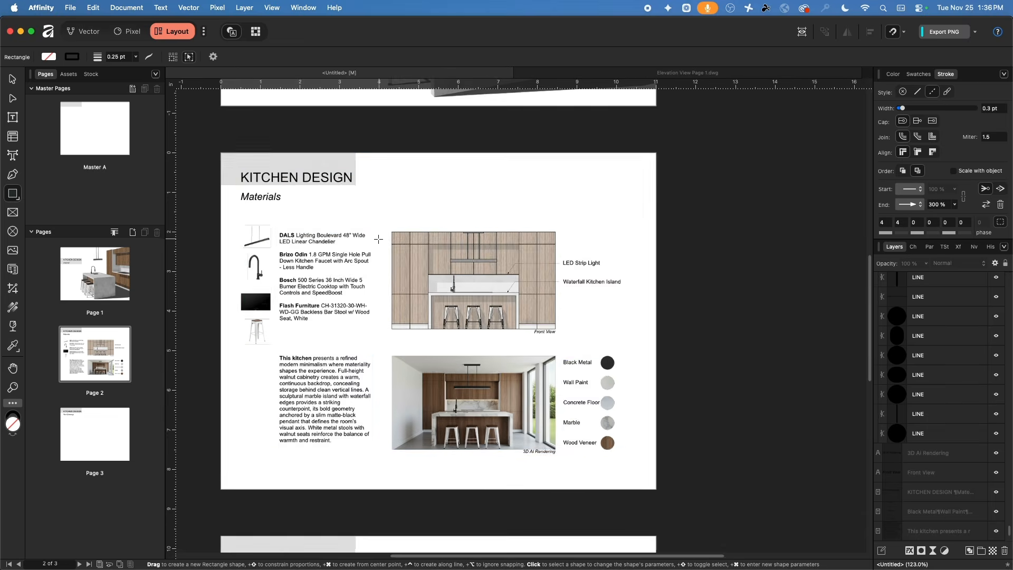
pyautogui.scroll(3, 378, 239)
pyautogui.moveTo(368, 239); pyautogui.dragTo(405, 255)
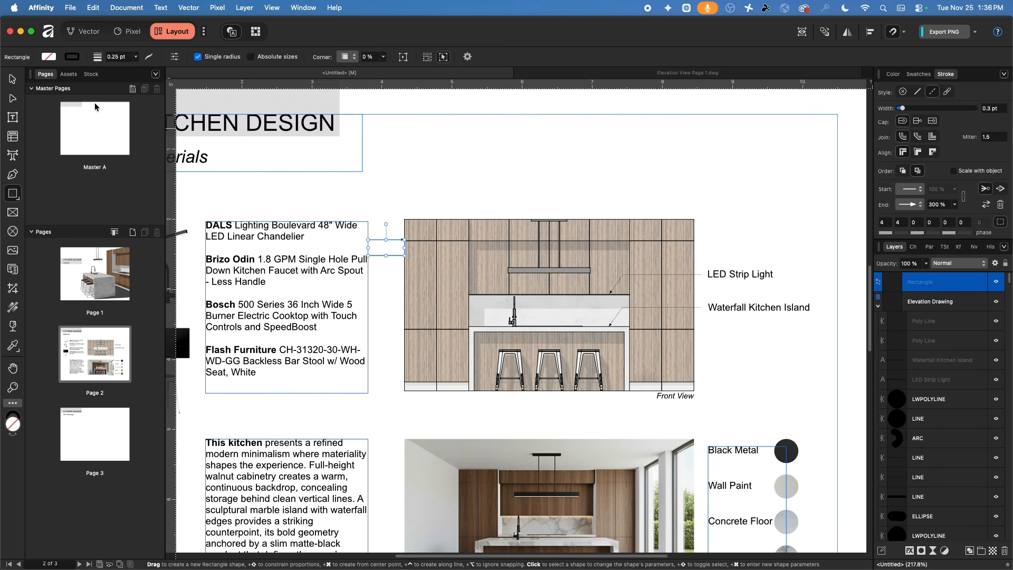
pyautogui.hscroll(5, 312, 130)
pyautogui.scroll(-2, 312, 131)
pyautogui.click(11, 80)
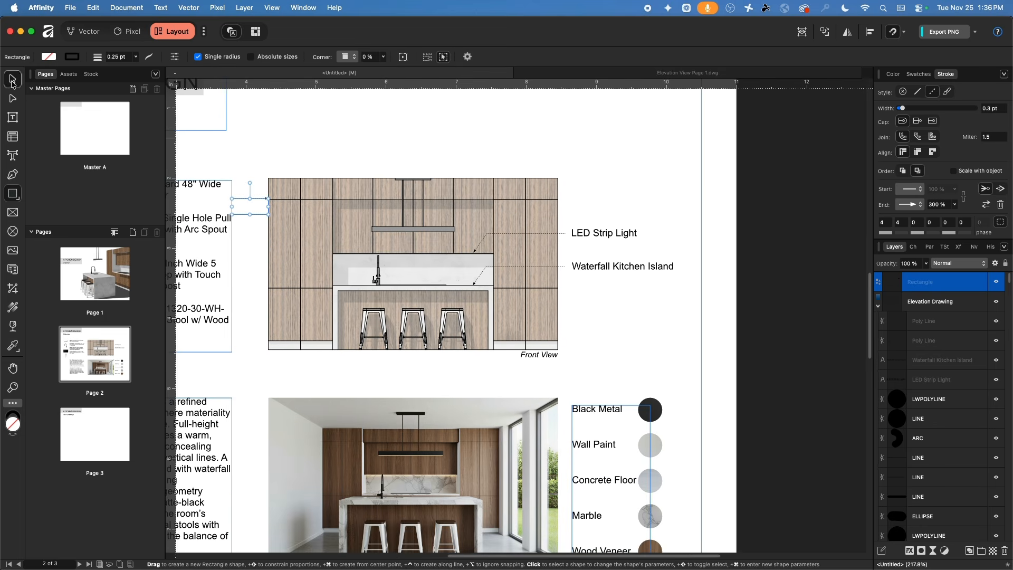
pyautogui.moveTo(252, 208); pyautogui.dragTo(569, 305)
# - Add a vertical guide at the spacer rectangle's outer edge and delete the spacer
pyautogui.hscroll(3, 447, 309)
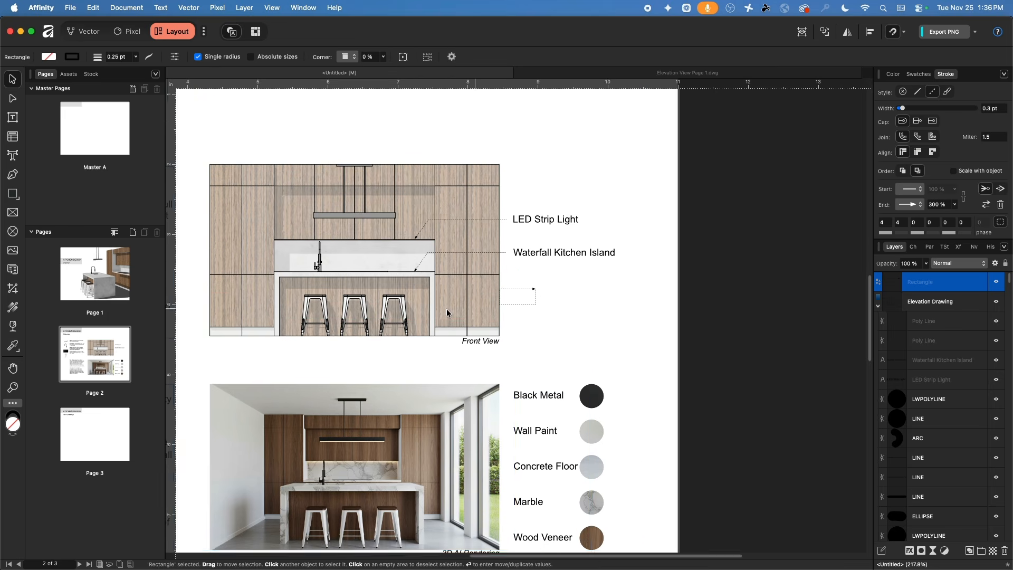
pyautogui.moveTo(170, 308); pyautogui.dragTo(535, 308)
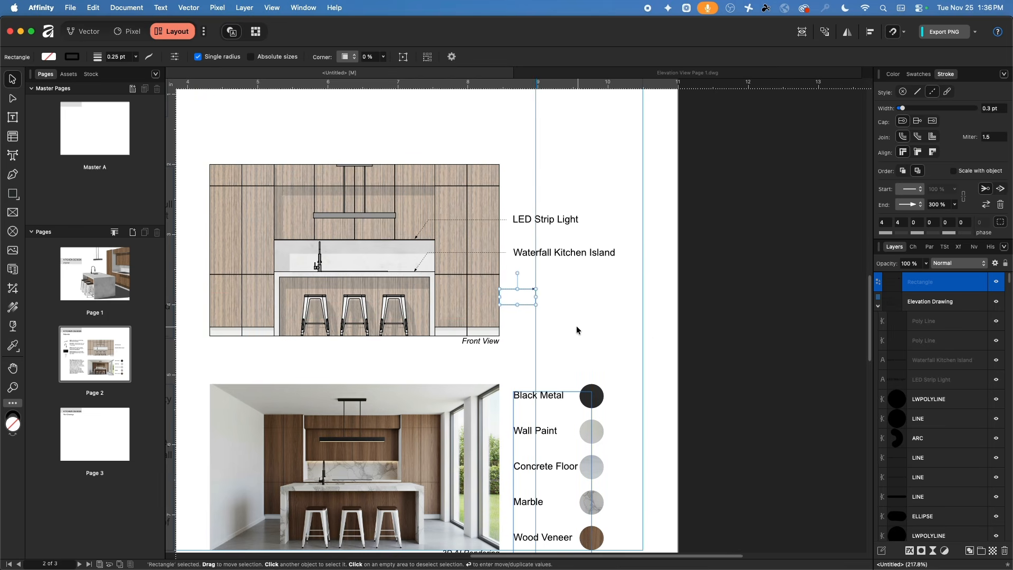
pyautogui.press('Delete')
# - Align the LED Strip Light and Waterfall Kitchen Island labels to the new vertical guide
pyautogui.click(655, 299)
pyautogui.moveTo(644, 195)
pyautogui.mouseDown()
pyautogui.moveTo(564, 258)
pyautogui.moveTo(549, 256)
pyautogui.moveTo(569, 253)
pyautogui.moveTo(531, 450)
pyautogui.moveTo(503, 465)
pyautogui.mouseUp()
pyautogui.scroll(-3, 511, 224)
pyautogui.hscroll(2, 511, 224)
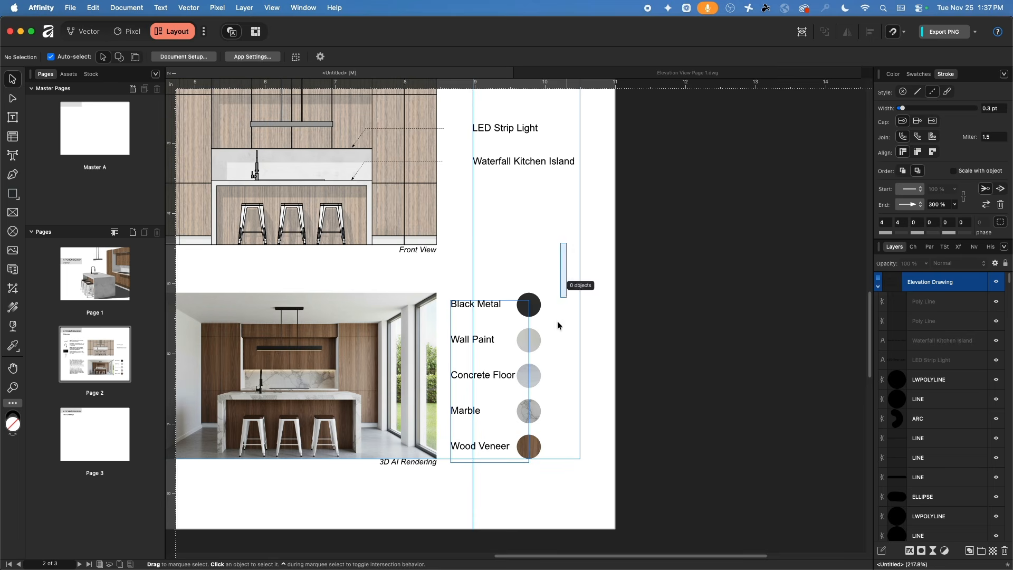
# - Move the material names and their swatches together so the names align with the vertical guide
pyautogui.moveTo(557, 321); pyautogui.dragTo(453, 514)
pyautogui.moveTo(468, 308); pyautogui.dragTo(490, 309)
pyautogui.click(455, 265)
pyautogui.scroll(2, 475, 269)
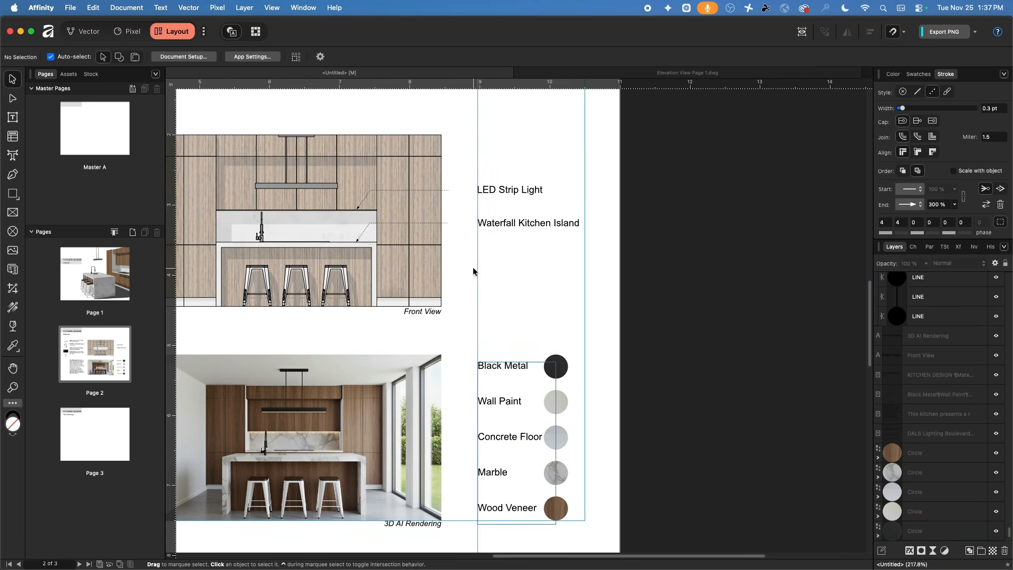
pyautogui.scroll(-3, 499, 325)
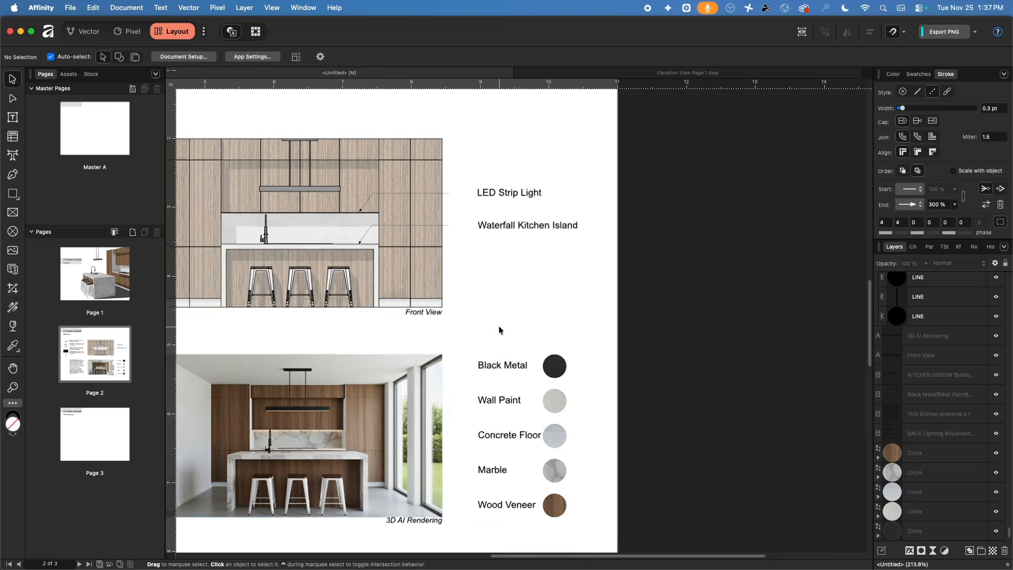
# - Extend the outer ends of both leader lines horizontally towards the LED Strip Light and Waterfall Kitchen Island labels
pyautogui.scroll(4, 584, 265)
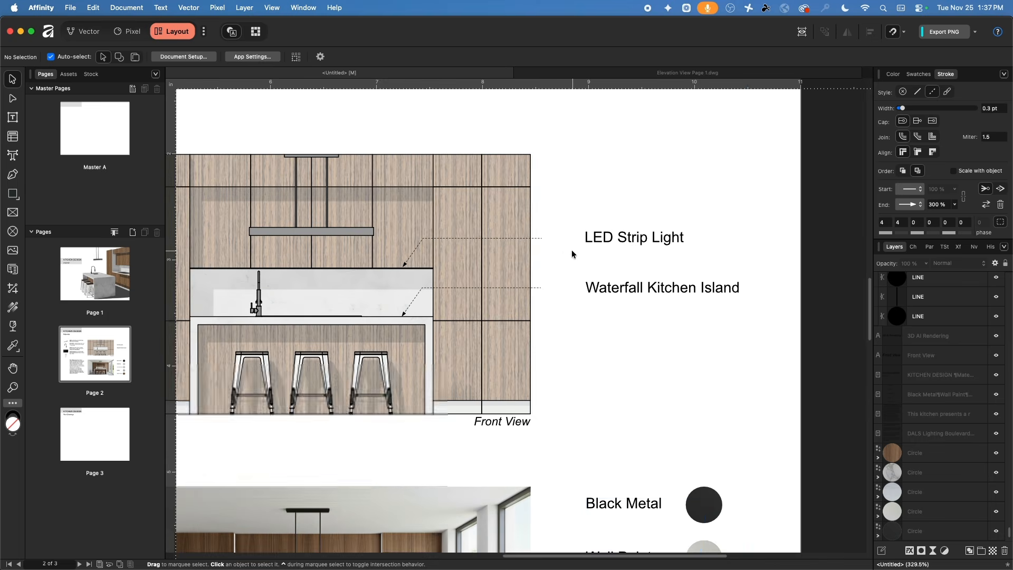
pyautogui.click(537, 238)
pyautogui.keyDown('shift'); pyautogui.click(543, 290); pyautogui.keyUp('shift')
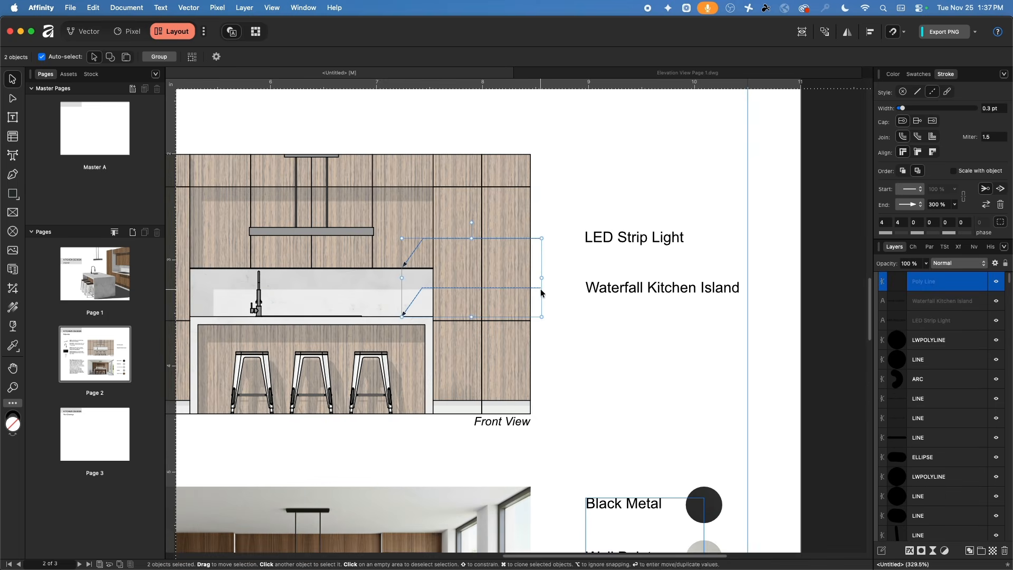
pyautogui.click(12, 100)
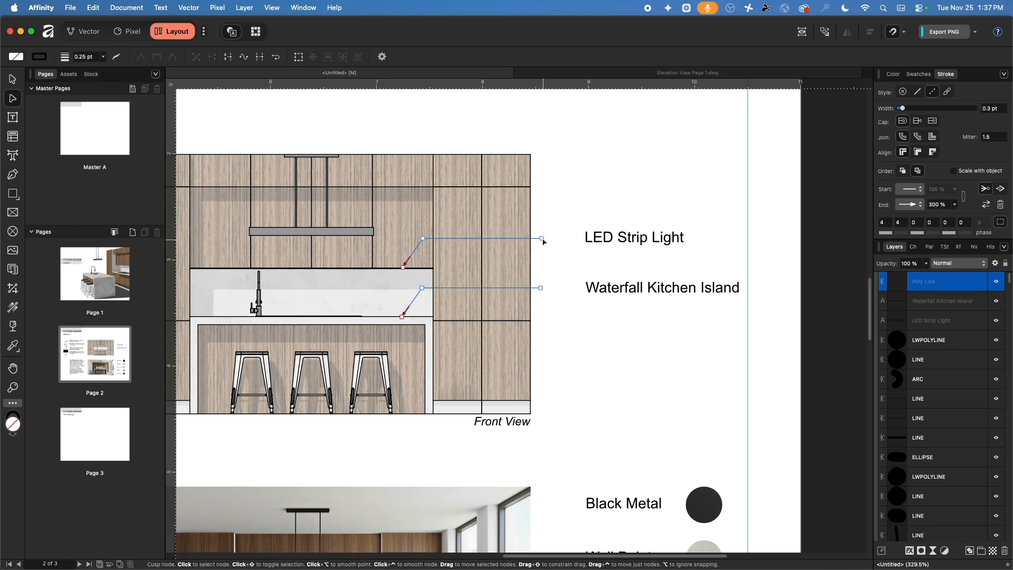
pyautogui.click(542, 239)
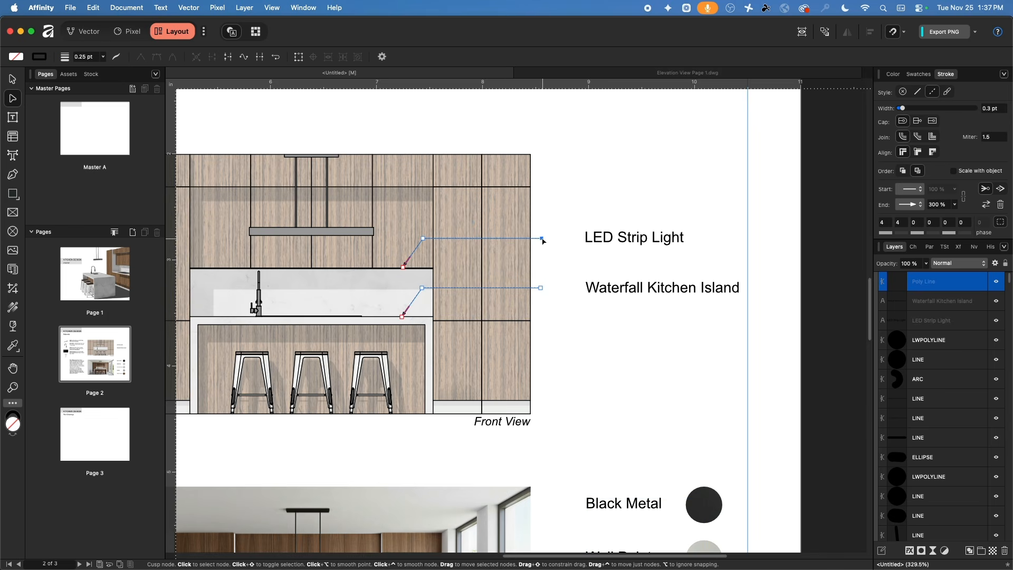
pyautogui.keyDown('shift'); pyautogui.click(541, 288); pyautogui.keyUp('shift')
pyautogui.moveTo(545, 290); pyautogui.dragTo(570, 289)
pyautogui.click(342, 126)
# - Duplicate the LED Strip Light leader, flip it horizontally, and move the copy across to the elevation's left side
pyautogui.moveTo(338, 132); pyautogui.dragTo(547, 137)
pyautogui.scroll(-1, 546, 137)
pyautogui.click(748, 237)
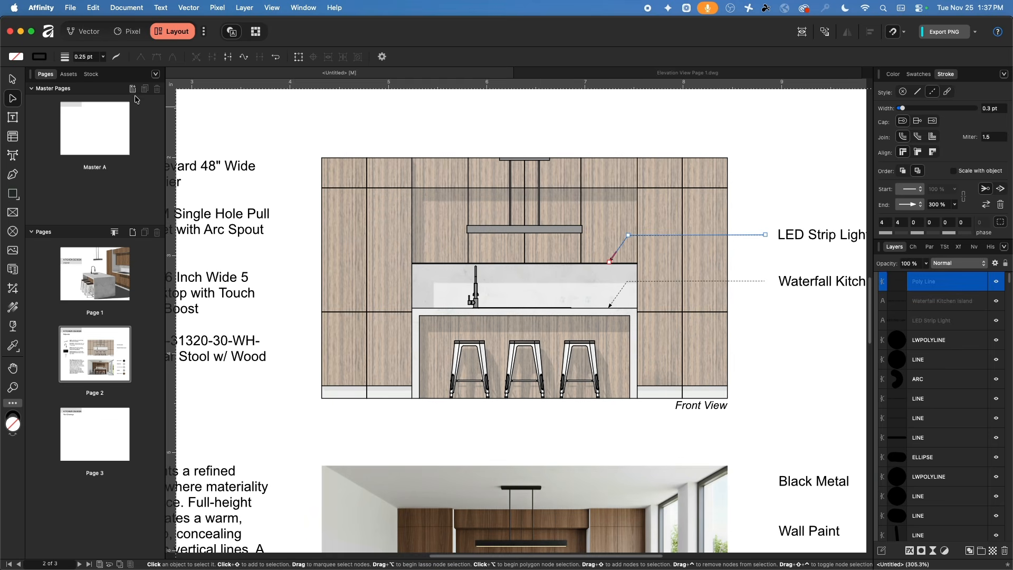
pyautogui.click(14, 79)
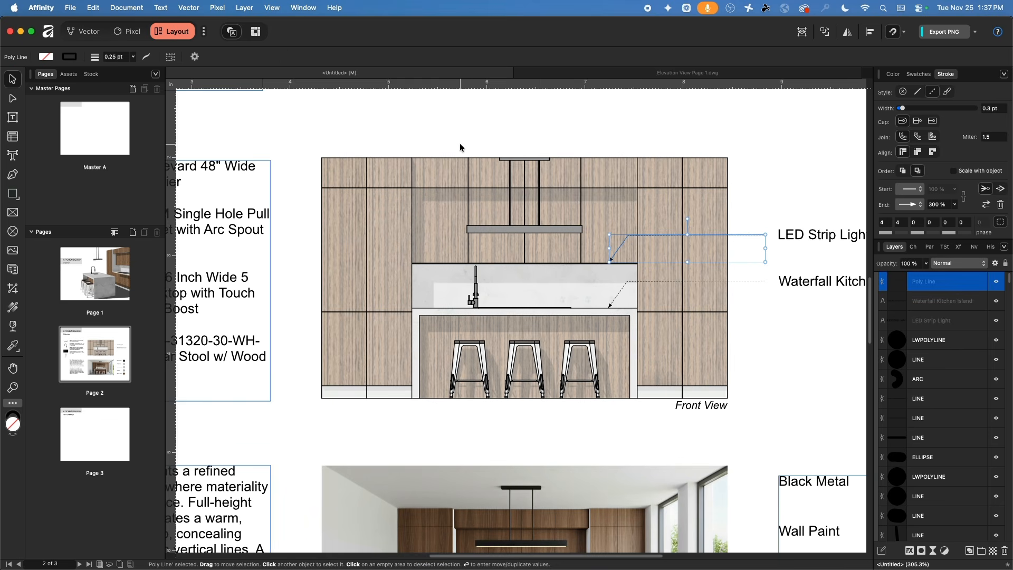
pyautogui.press('super+j')
pyautogui.click(847, 31)
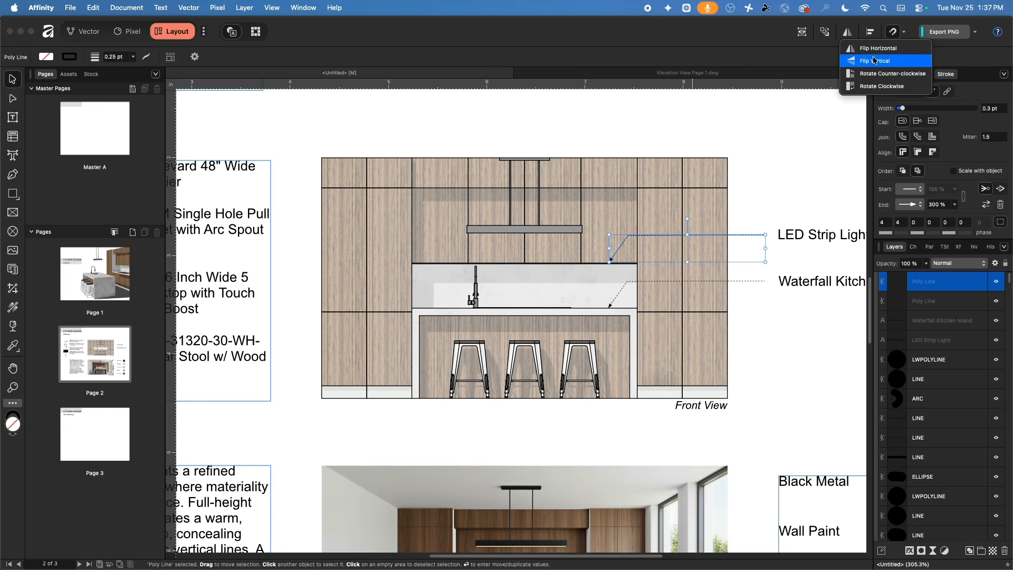
pyautogui.click(879, 48)
pyautogui.moveTo(760, 245); pyautogui.dragTo(444, 245)
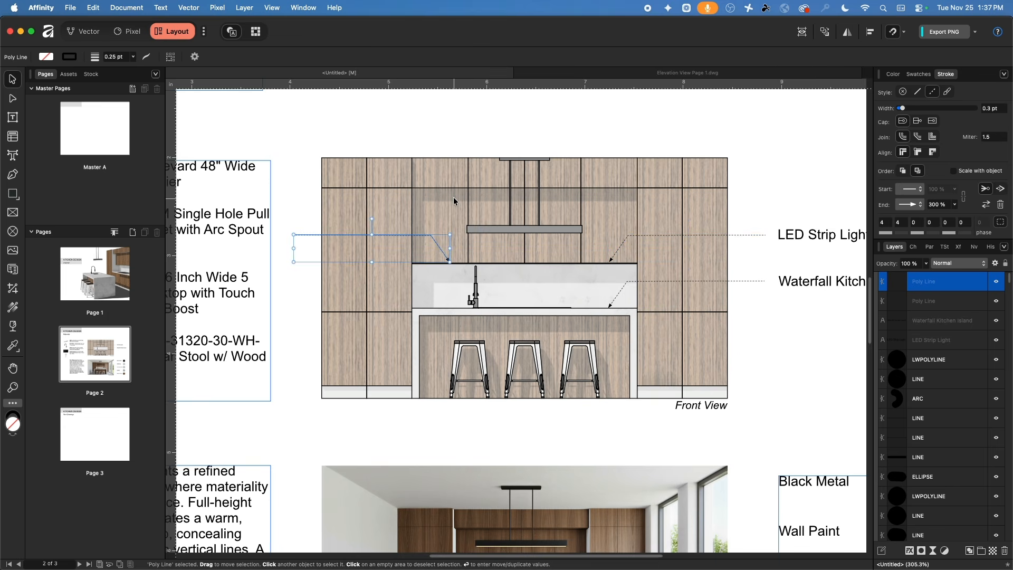
# - Position the flipped leader level with the DALS chandelier entry, starting just beside the product text
pyautogui.hscroll(-2, 454, 197)
pyautogui.scroll(1, 454, 197)
pyautogui.hscroll(-2, 495, 215)
pyautogui.scroll(2, 495, 215)
pyautogui.moveTo(499, 319); pyautogui.dragTo(502, 260)
pyautogui.moveTo(518, 199); pyautogui.dragTo(506, 165)
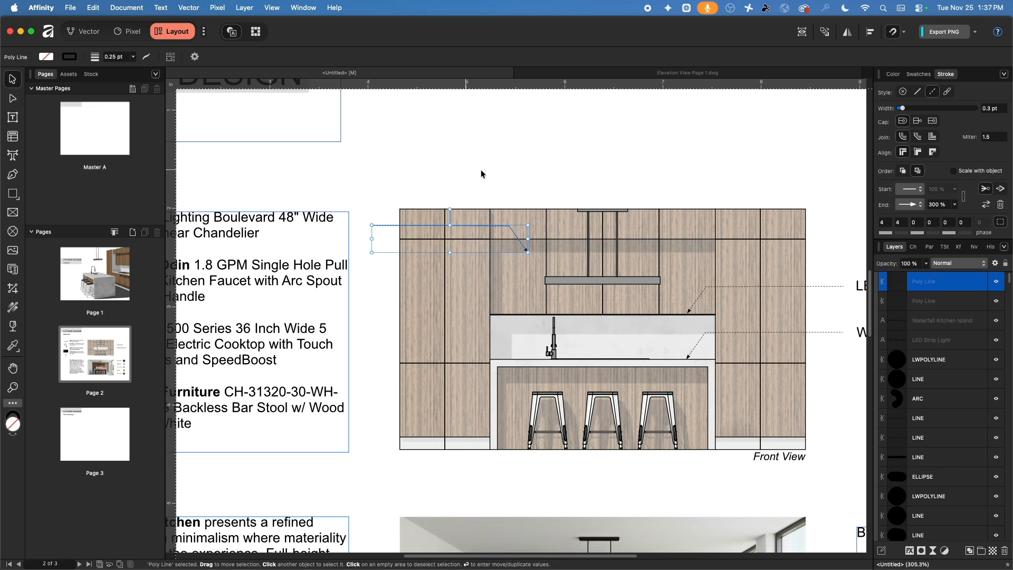
pyautogui.hscroll(5, 427, 163)
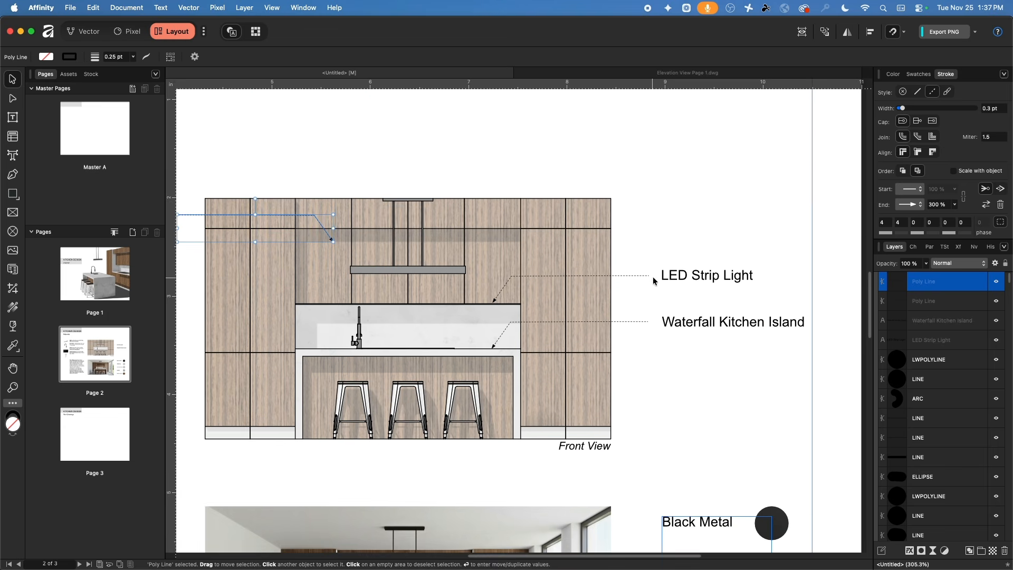
pyautogui.hscroll(-7, 434, 270)
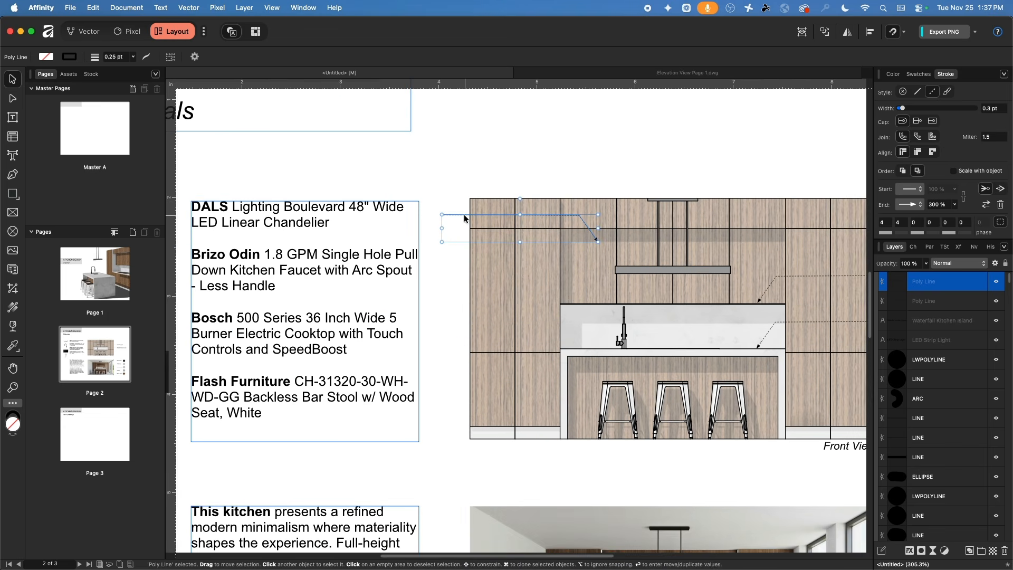
pyautogui.moveTo(465, 219); pyautogui.dragTo(456, 218)
pyautogui.click(568, 165)
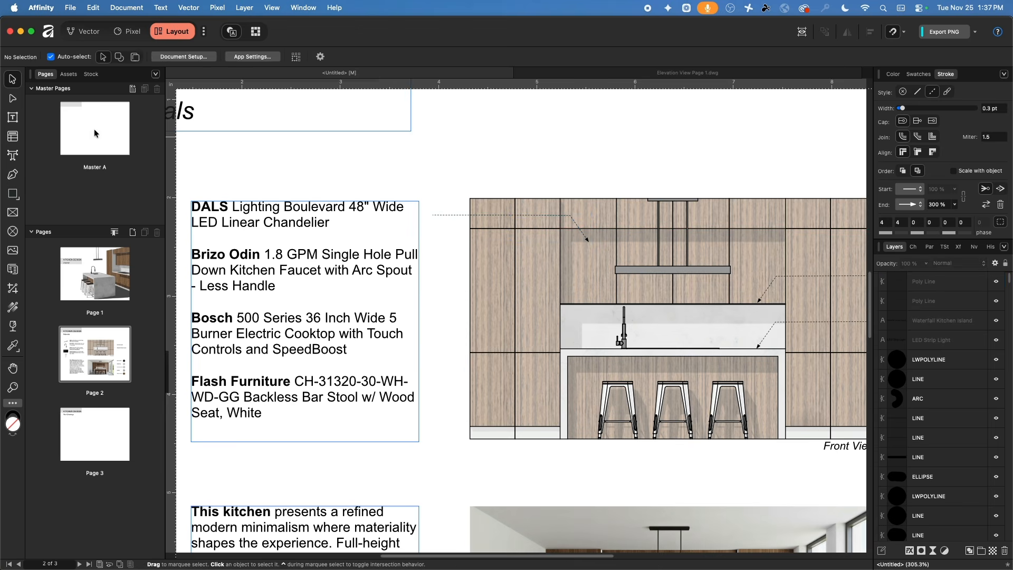
# - Reshape the flipped leader by moving its bend and arrowhead so it points at the pendant light
pyautogui.click(10, 100)
pyautogui.click(573, 216)
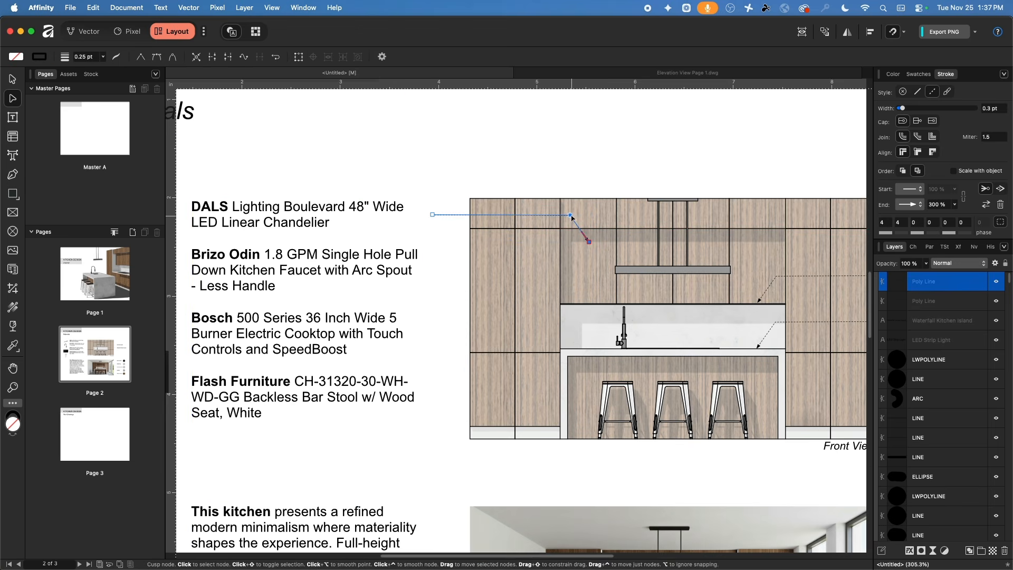
pyautogui.moveTo(577, 218); pyautogui.dragTo(652, 258)
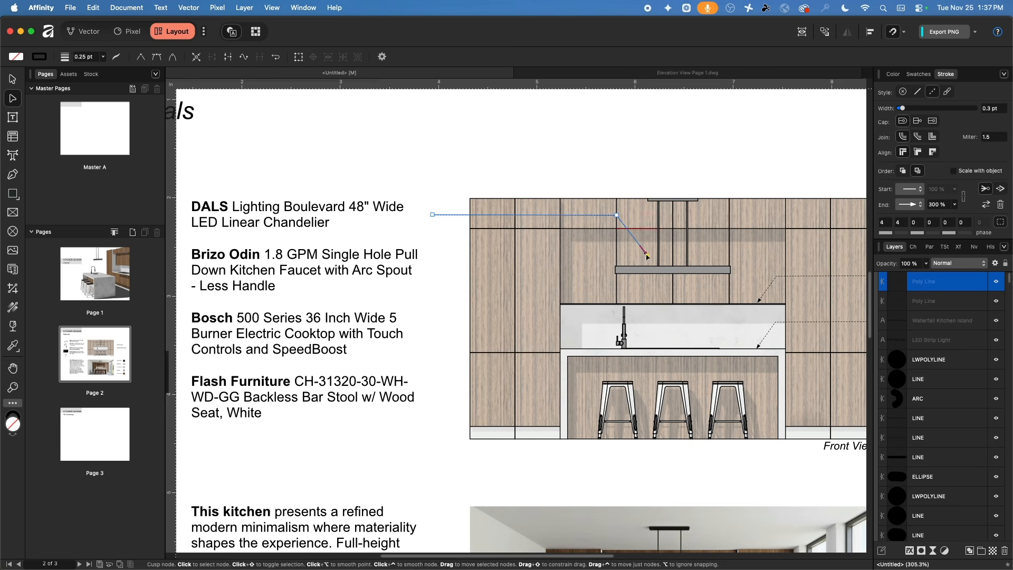
pyautogui.click(18, 83)
# - Copy the chandelier leader down to the Brizo Odin entry and reshape it to point at the faucet
pyautogui.scroll(-2, 260, 263)
pyautogui.hscroll(-2, 261, 262)
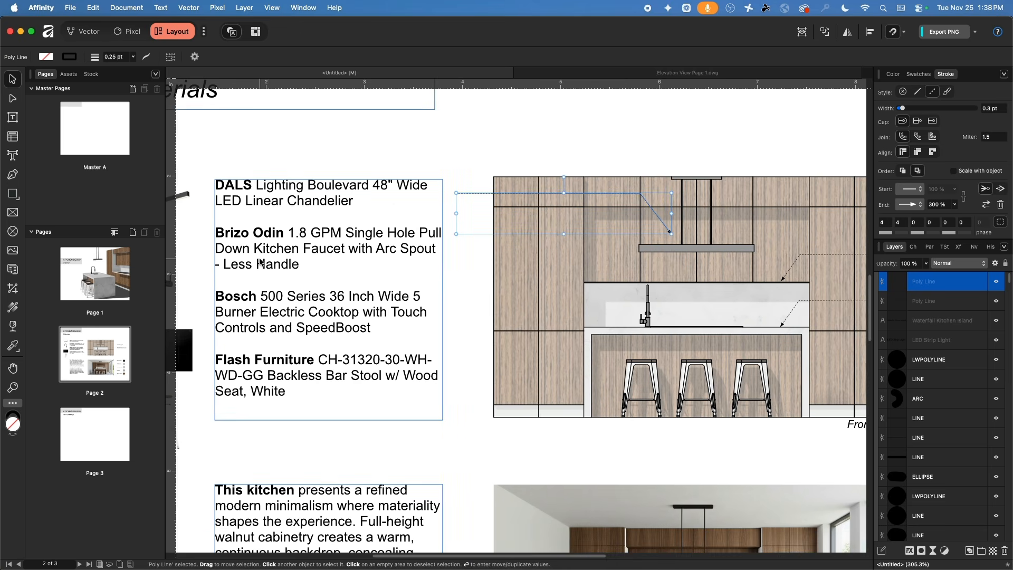
pyautogui.moveTo(518, 195); pyautogui.dragTo(516, 242)
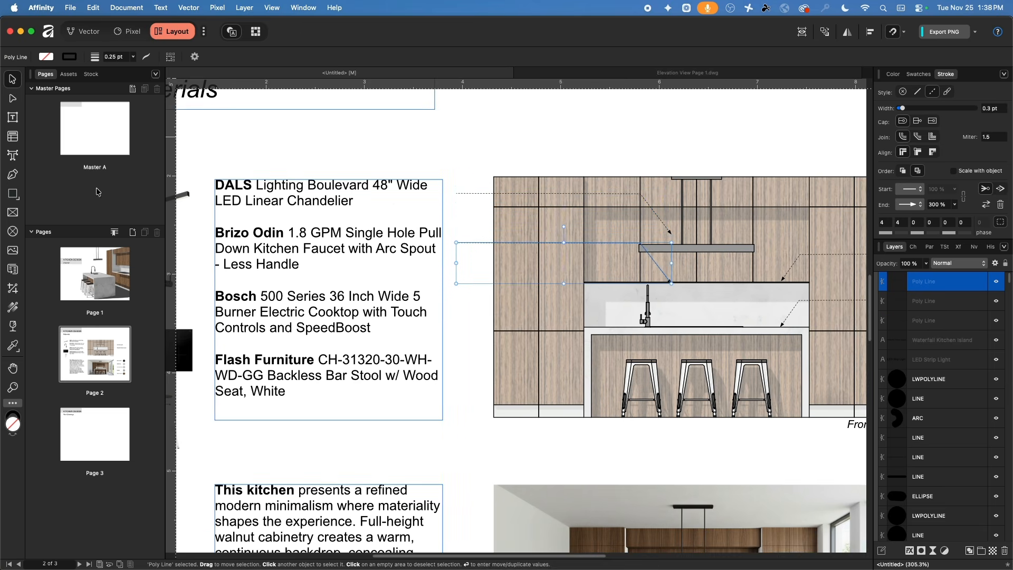
pyautogui.click(11, 101)
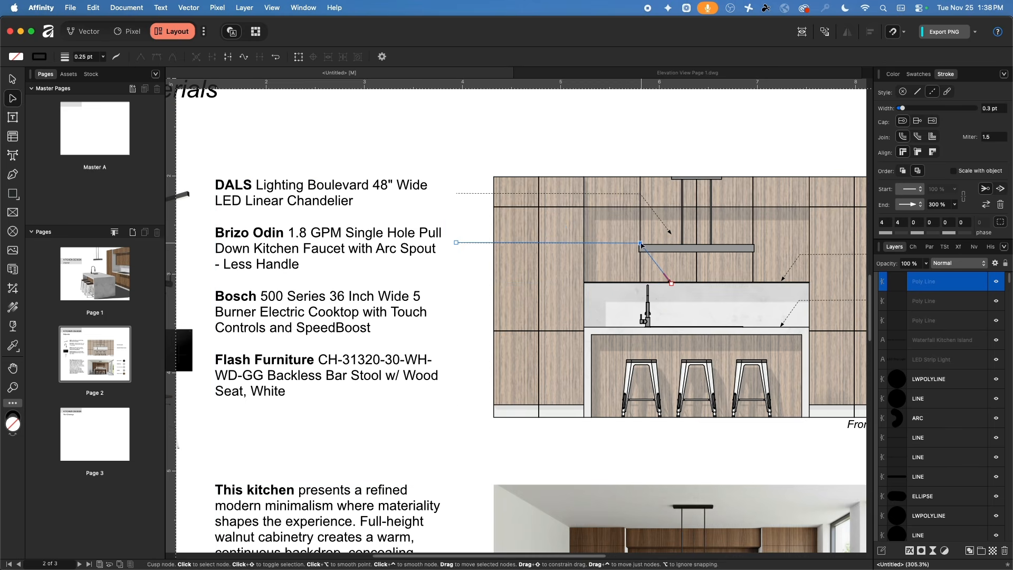
pyautogui.click(671, 284)
pyautogui.moveTo(674, 286); pyautogui.dragTo(636, 299)
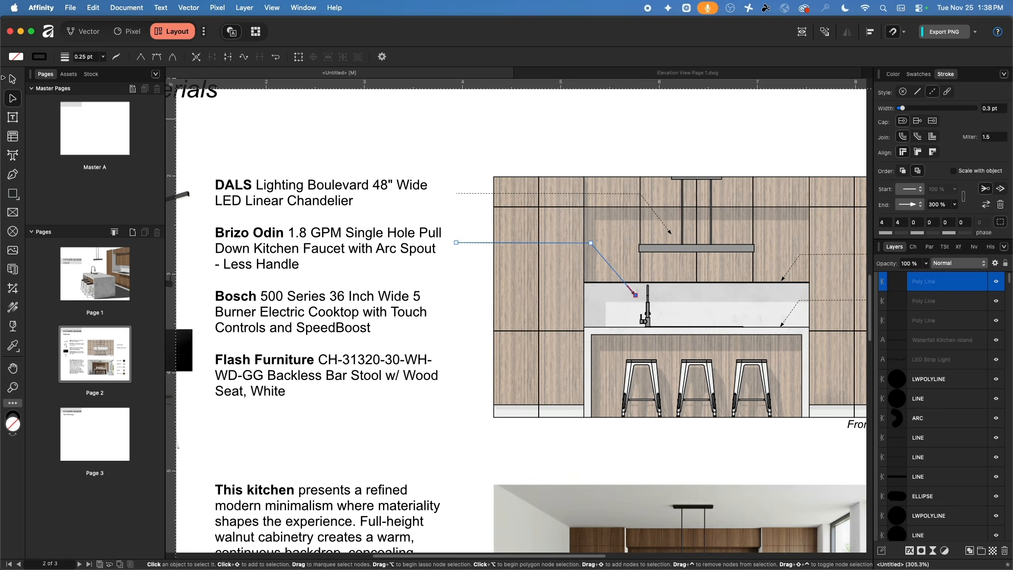
pyautogui.click(12, 79)
pyautogui.moveTo(483, 242); pyautogui.dragTo(480, 248)
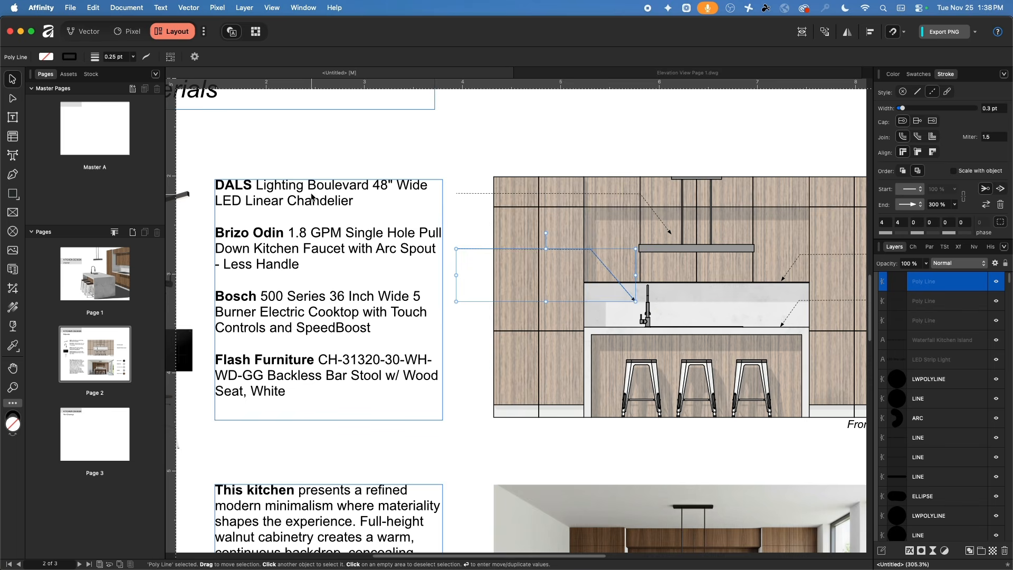
pyautogui.click(443, 445)
# - Copy the faucet leader down to the Bosch entry and reshape it to point at the cooktop on the island
pyautogui.hscroll(2, 485, 302)
pyautogui.scroll(-1, 485, 301)
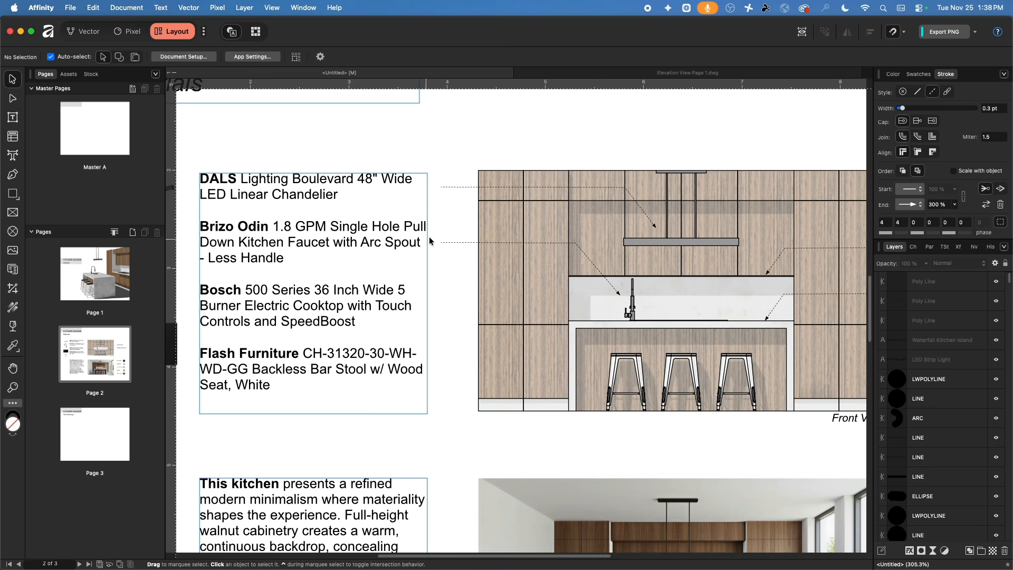
pyautogui.click(448, 243)
pyautogui.moveTo(452, 244); pyautogui.dragTo(447, 309)
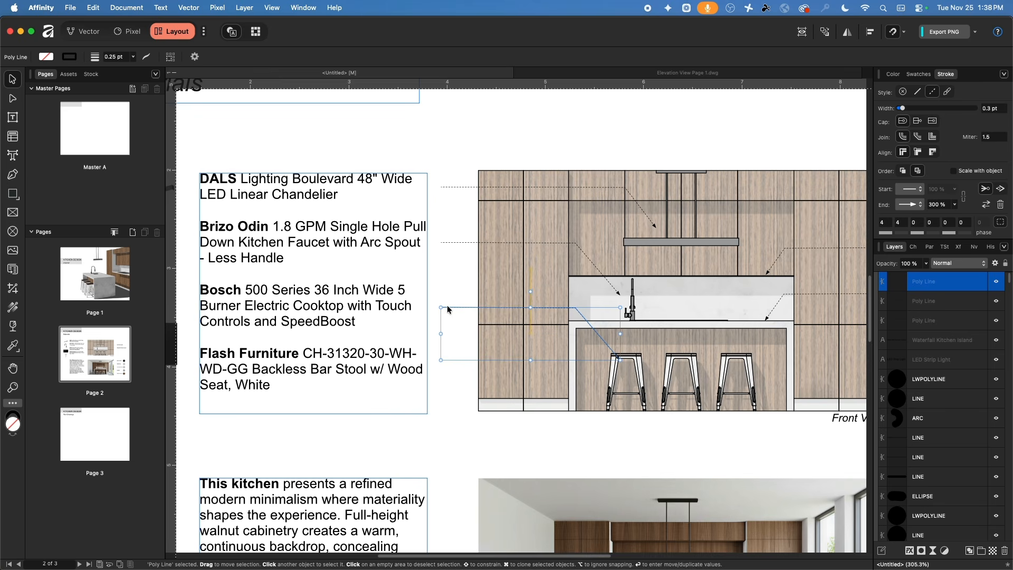
pyautogui.press('a')
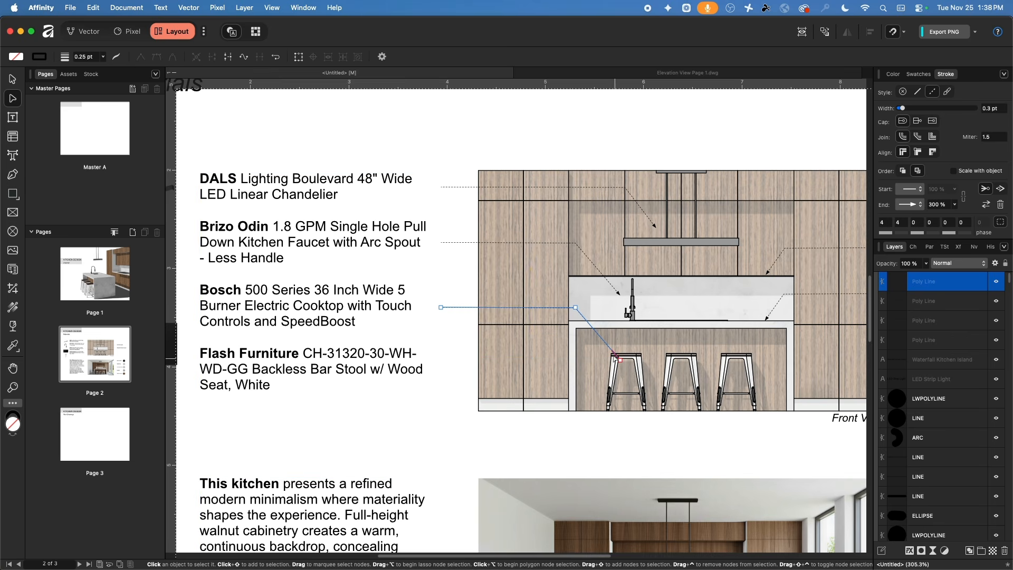
pyautogui.moveTo(616, 358); pyautogui.dragTo(655, 317)
pyautogui.moveTo(575, 308); pyautogui.dragTo(673, 316)
pyautogui.click(472, 342)
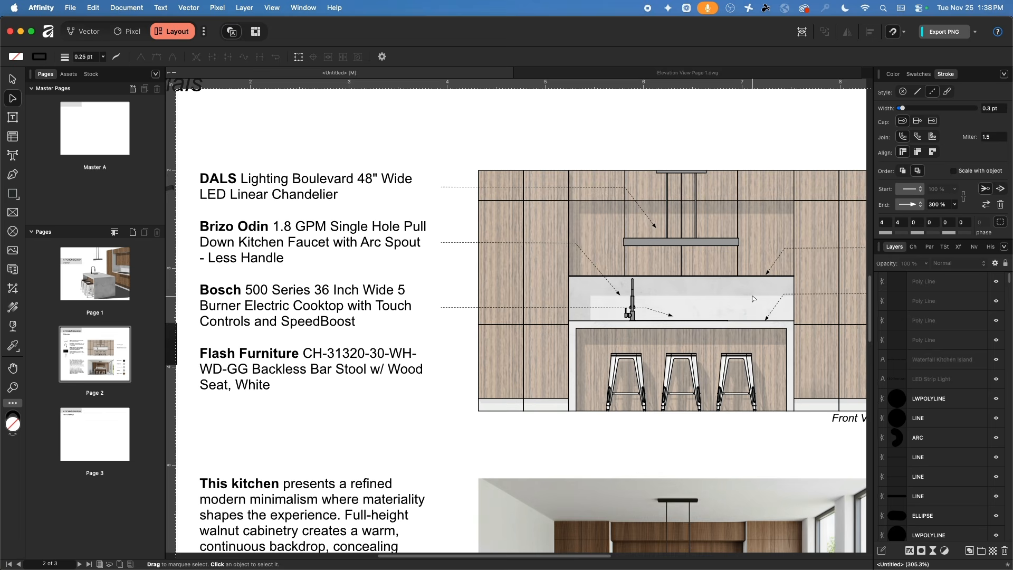
pyautogui.click(13, 79)
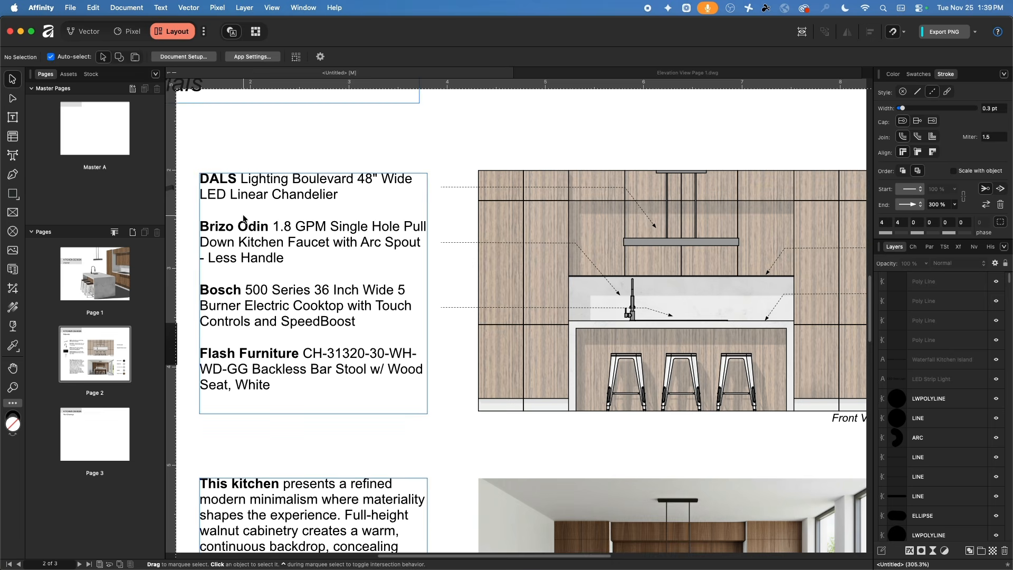
# - Try moving the product text block down to just above the kitchen description, and undo the move
pyautogui.click(504, 185)
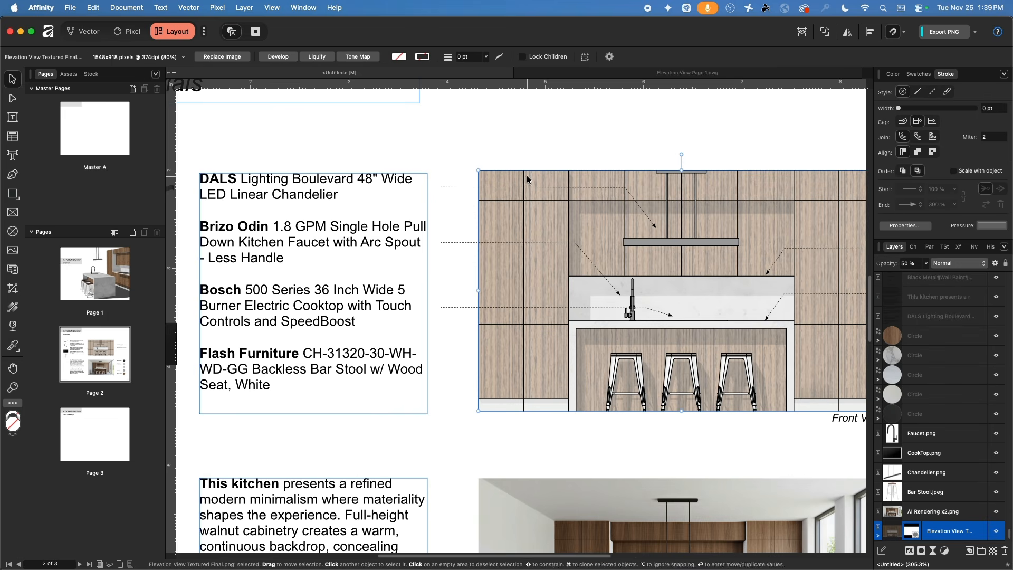
pyautogui.moveTo(291, 230); pyautogui.dragTo(291, 294)
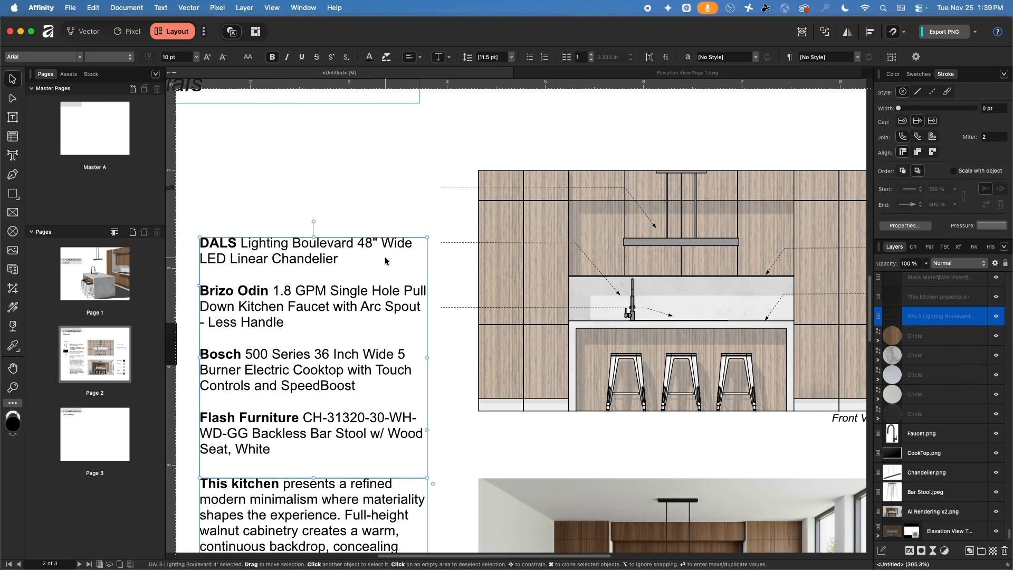
pyautogui.press('super+z')
pyautogui.click(456, 447)
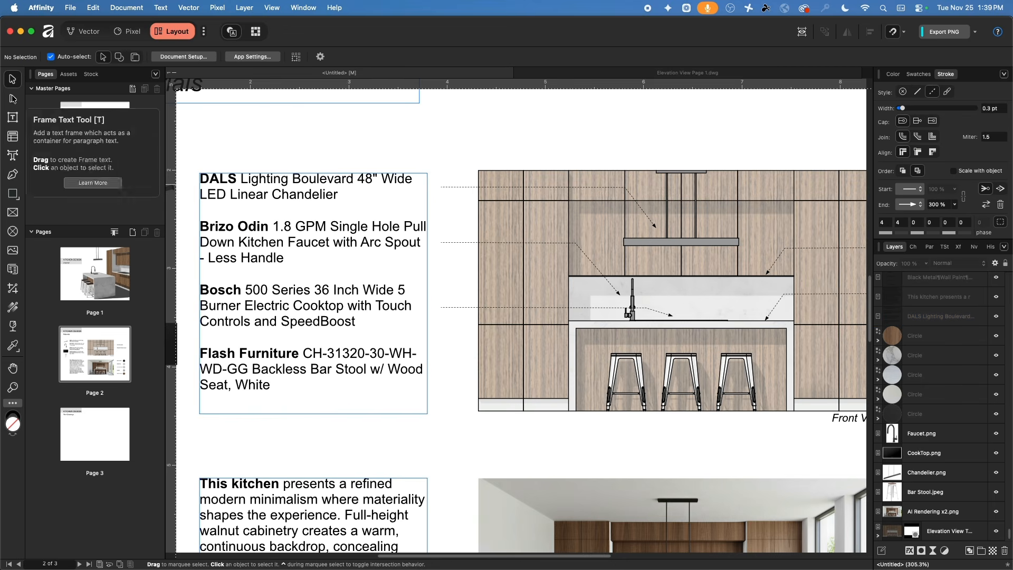
# - Copy the faucet leader down to the Flash Furniture entry and reshape it to point at the nearest bar stool
pyautogui.click(455, 242)
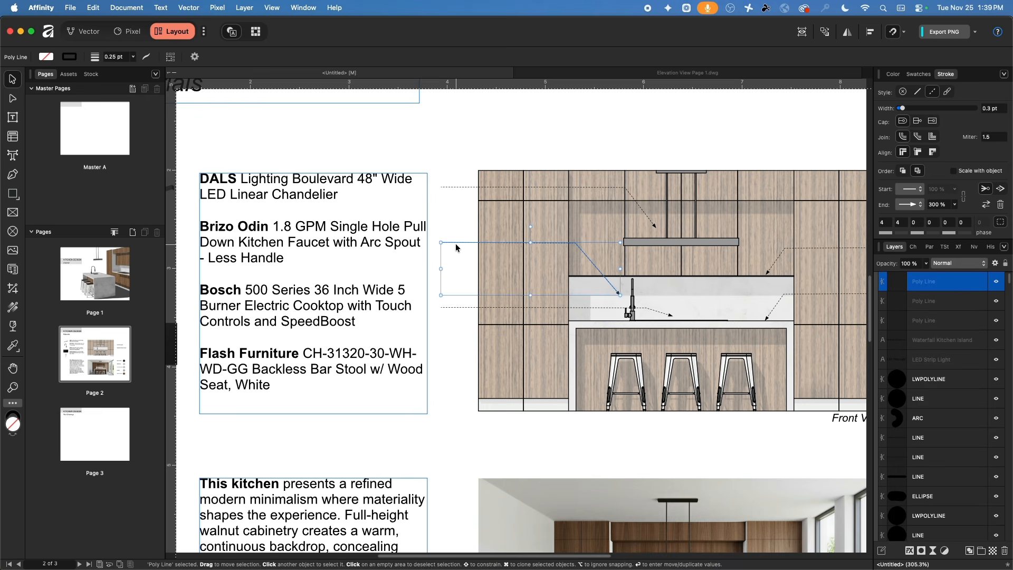
pyautogui.click(464, 303)
pyautogui.moveTo(463, 303); pyautogui.dragTo(467, 370)
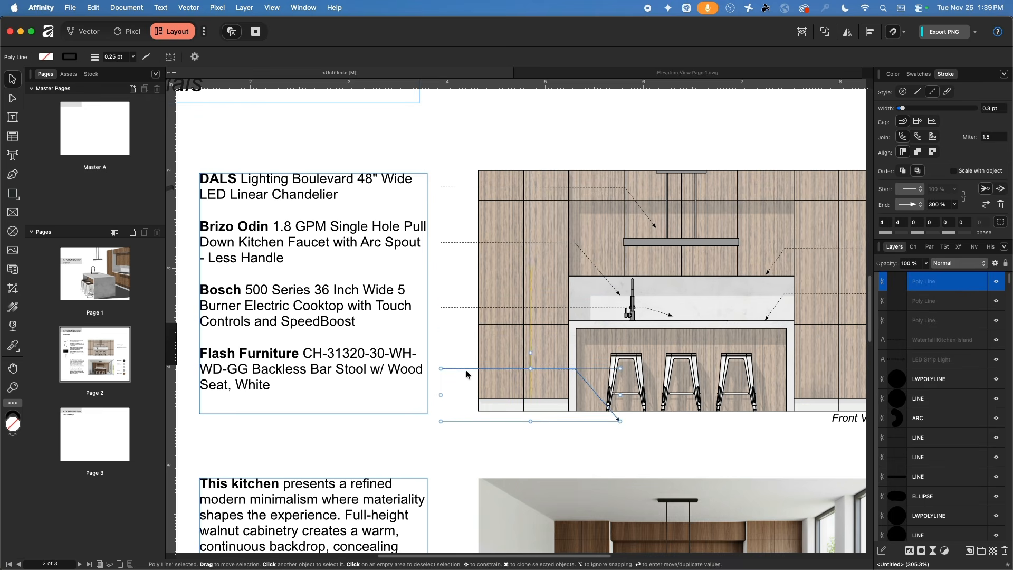
pyautogui.click(17, 100)
pyautogui.moveTo(620, 421); pyautogui.dragTo(604, 380)
pyautogui.click(583, 369)
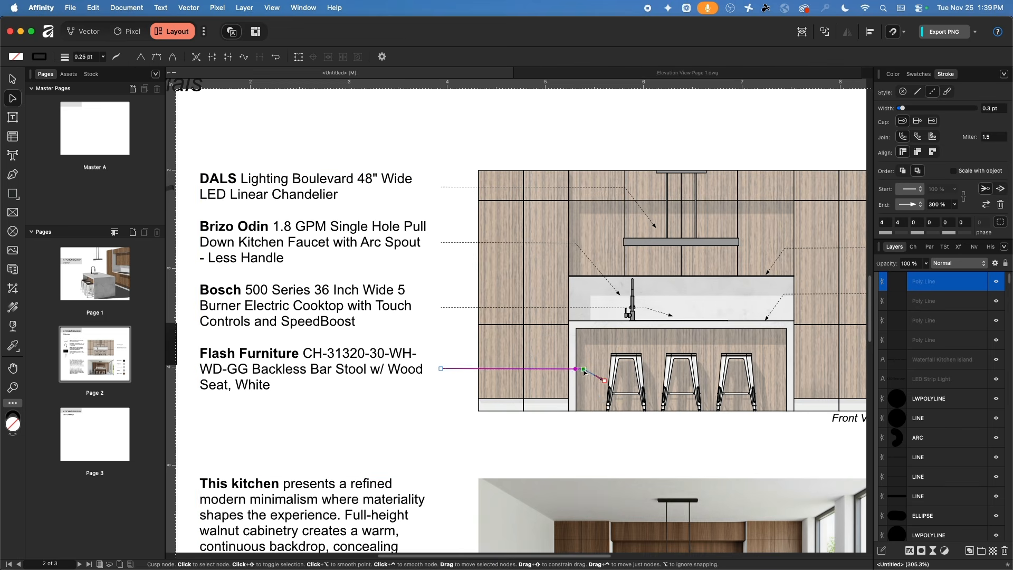
pyautogui.press('Escape')
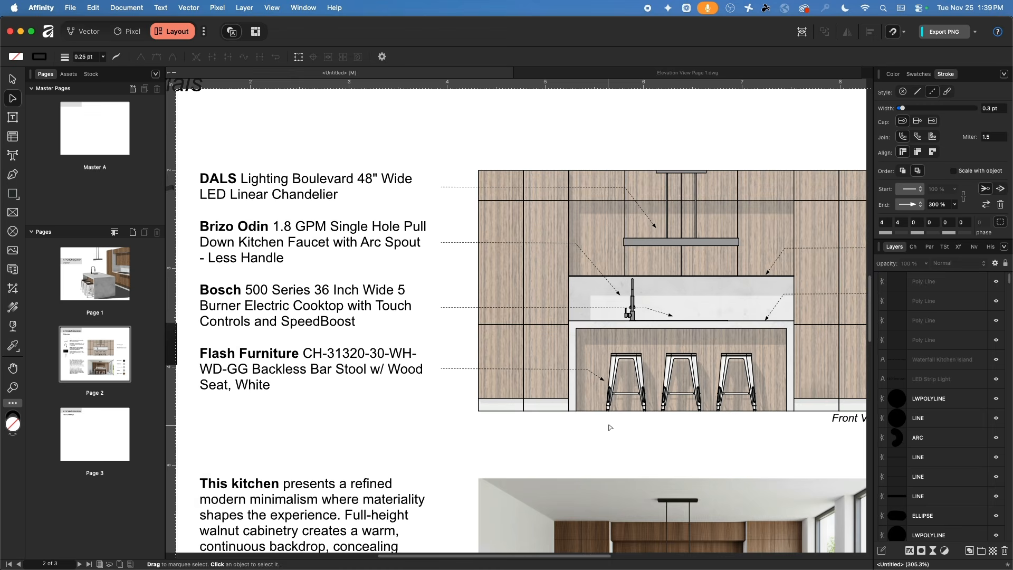
# - Review the overall layout of the Materials page and go to page 3, Tech Drawings
pyautogui.scroll(-5, 611, 427)
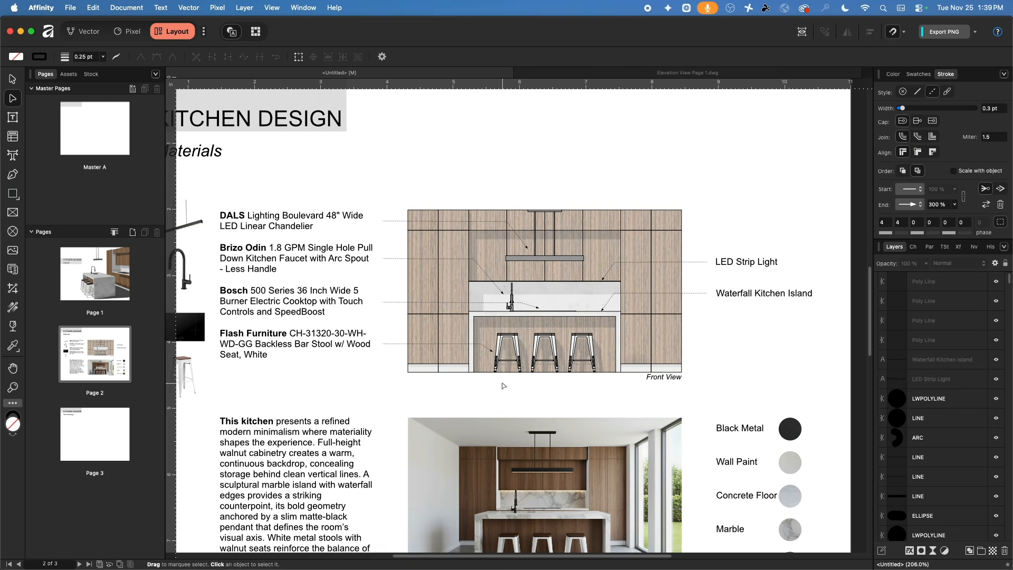
pyautogui.hscroll(-2, 504, 382)
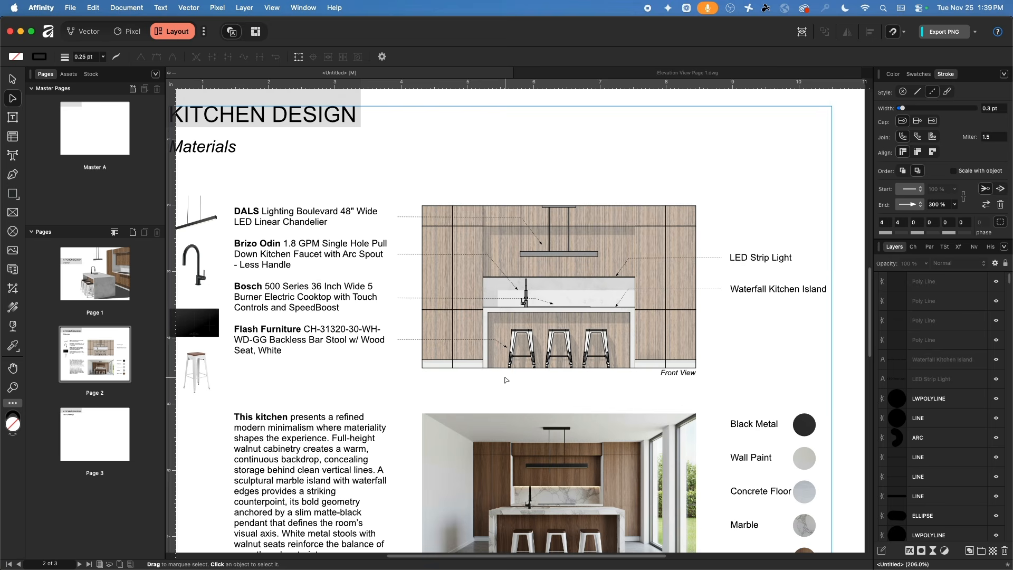
pyautogui.scroll(-4, 505, 380)
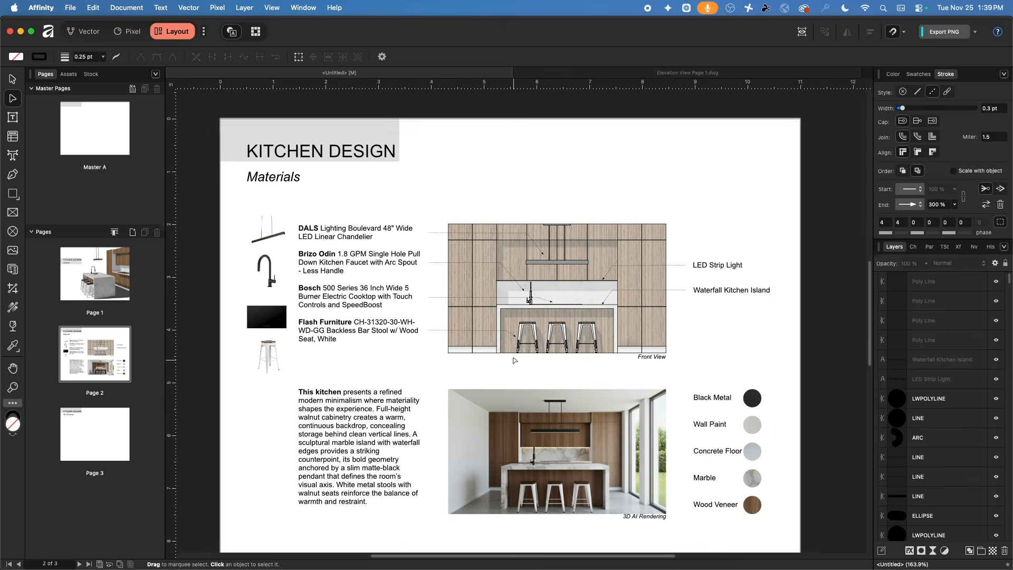
pyautogui.scroll(-1, 501, 342)
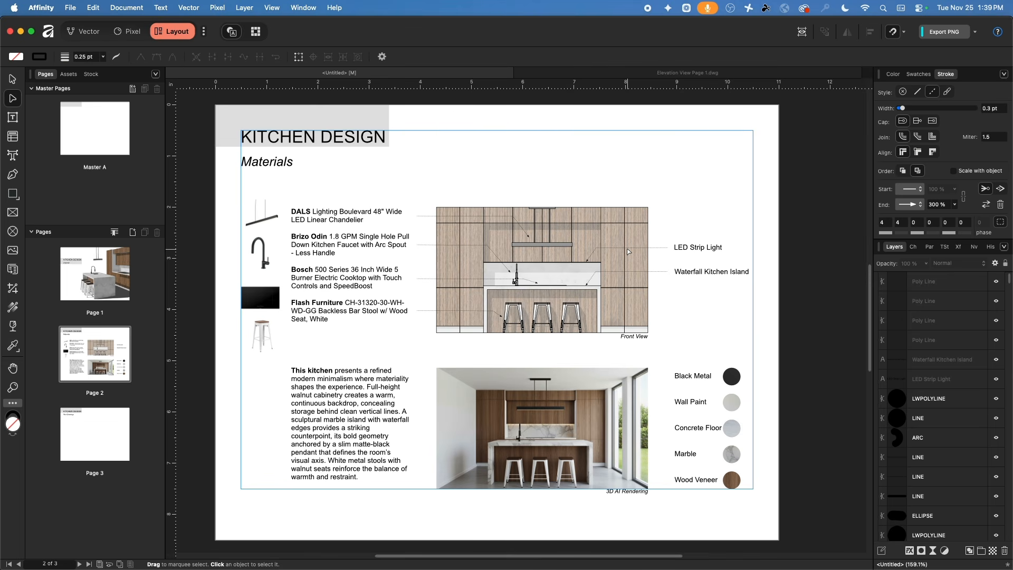
pyautogui.click(89, 442)
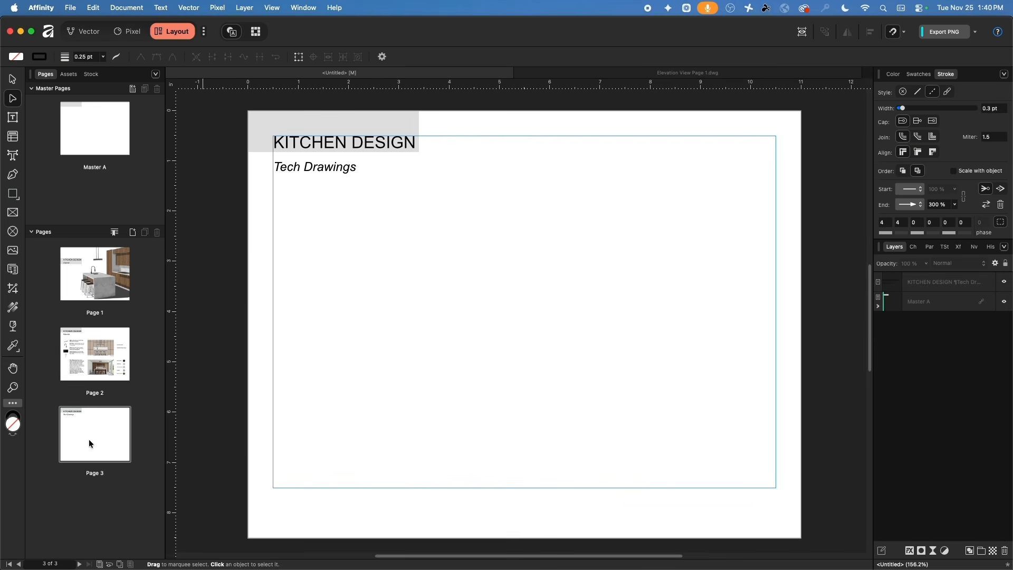
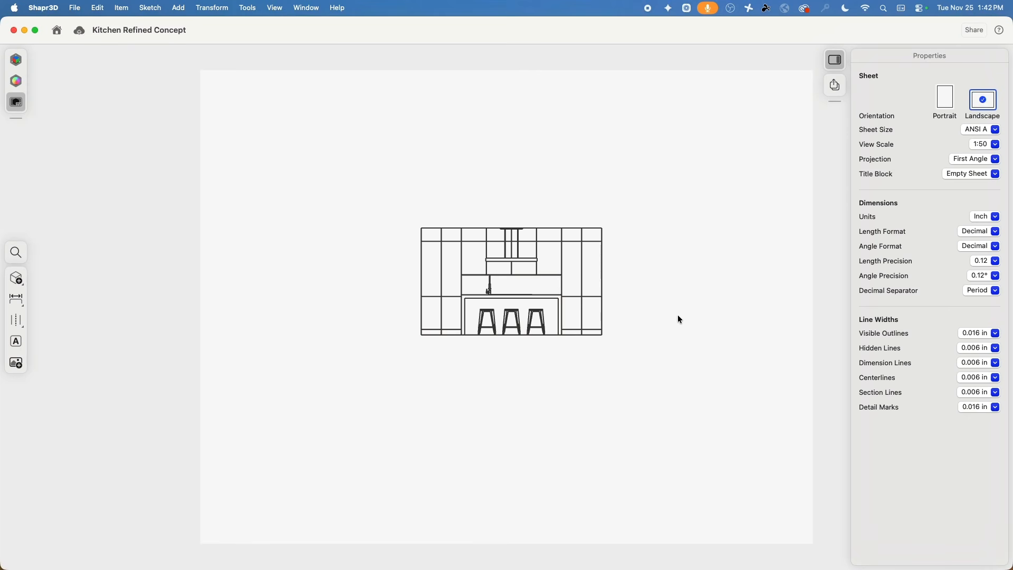
# - In the Shapr3D kitchen drawing, check the sheet size options, try view scales 1:20, 1:10 and 1:100, and return the scale to 1:50
pyautogui.click(978, 130)
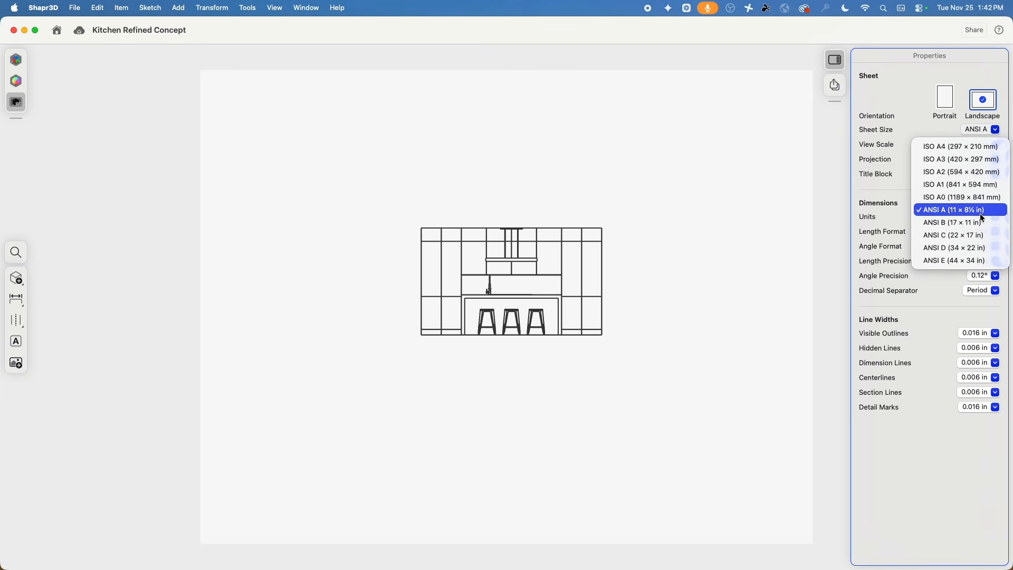
pyautogui.click(875, 82)
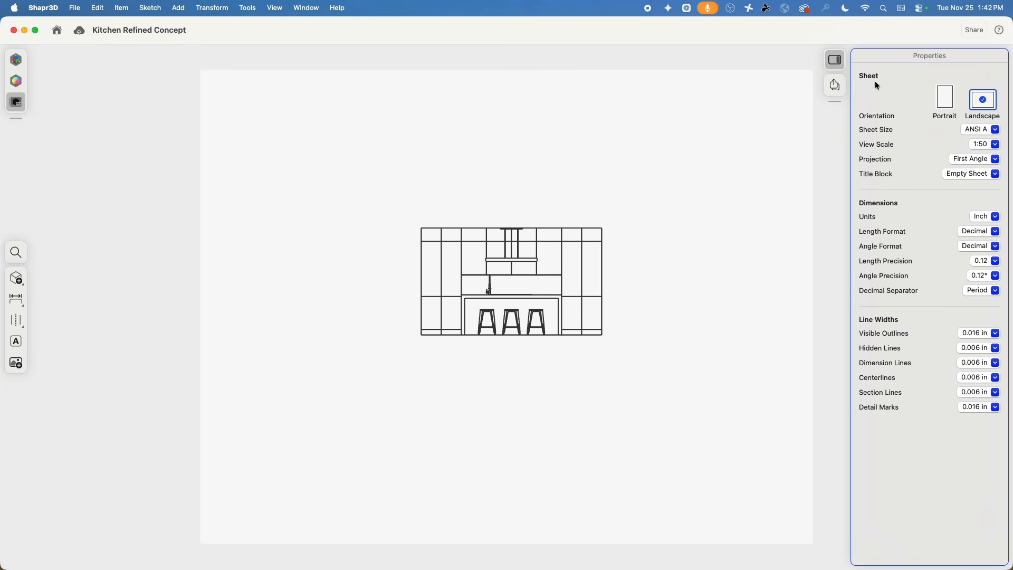
pyautogui.click(978, 145)
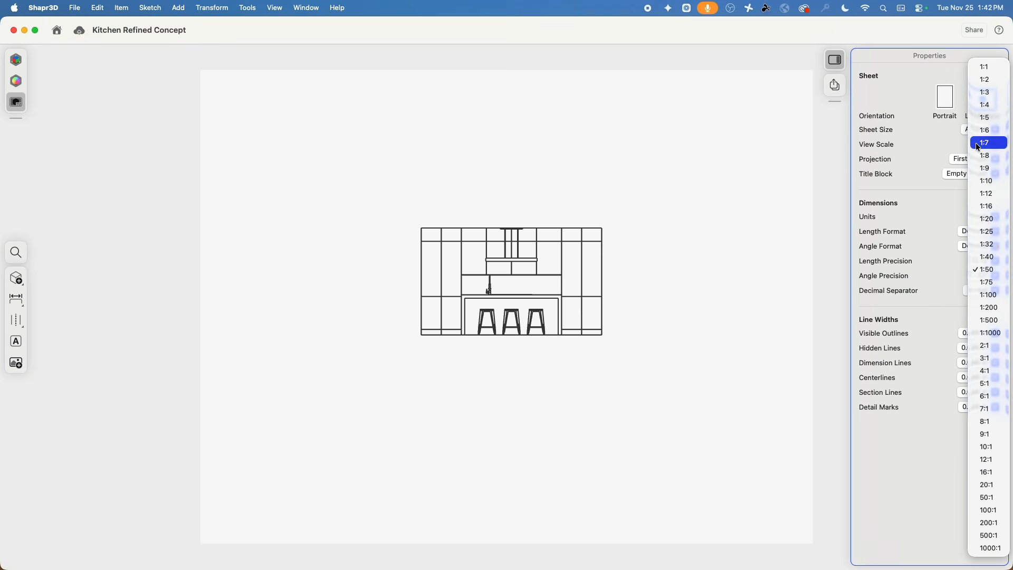
pyautogui.click(986, 219)
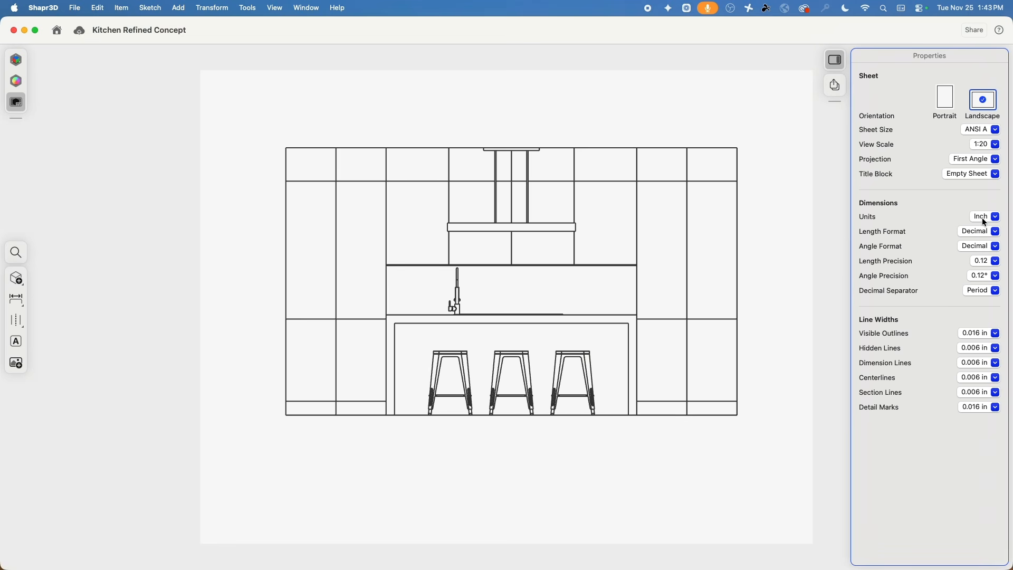
pyautogui.click(990, 146)
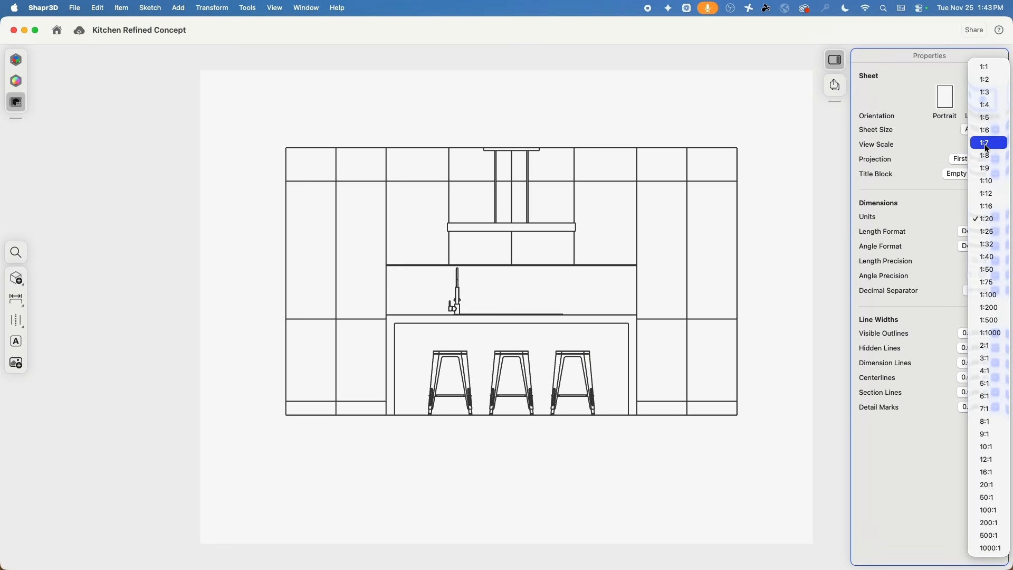
pyautogui.click(989, 181)
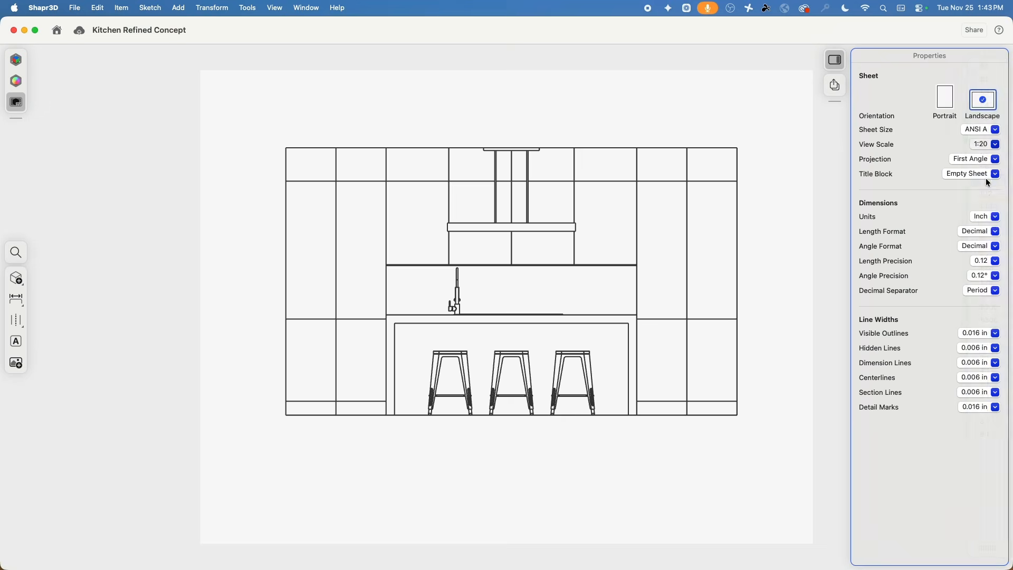
pyautogui.click(982, 142)
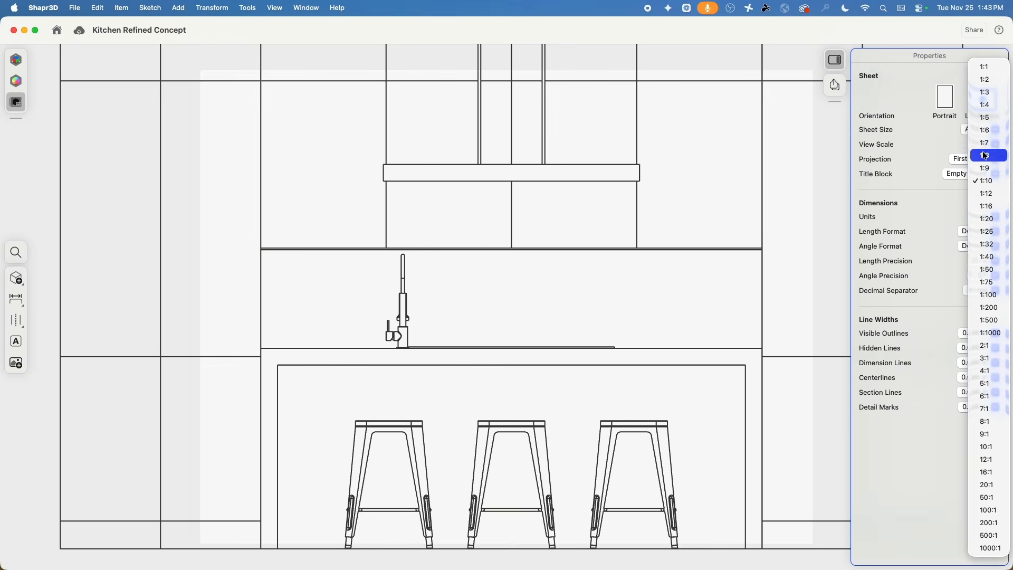
pyautogui.click(994, 296)
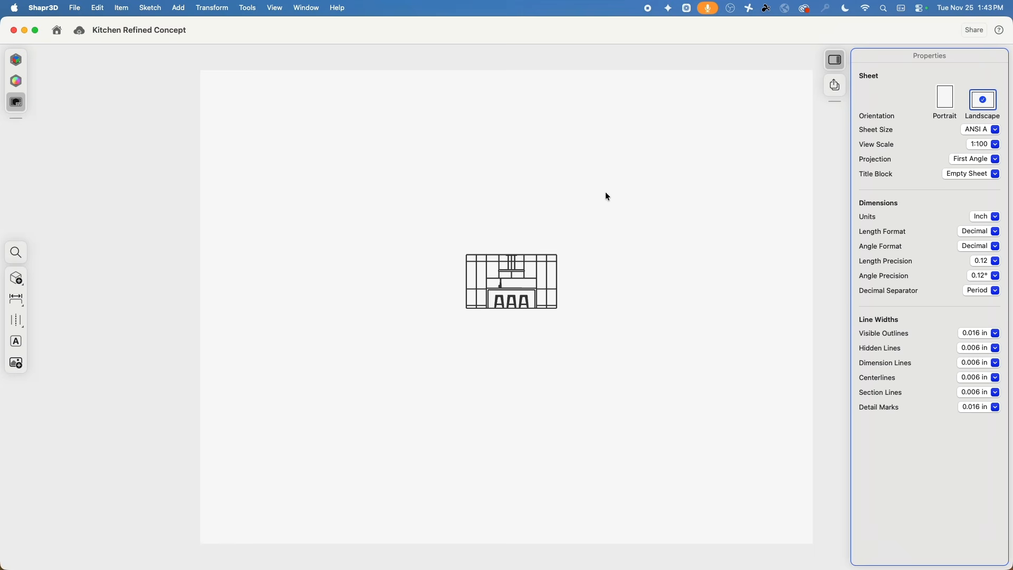
pyautogui.click(986, 145)
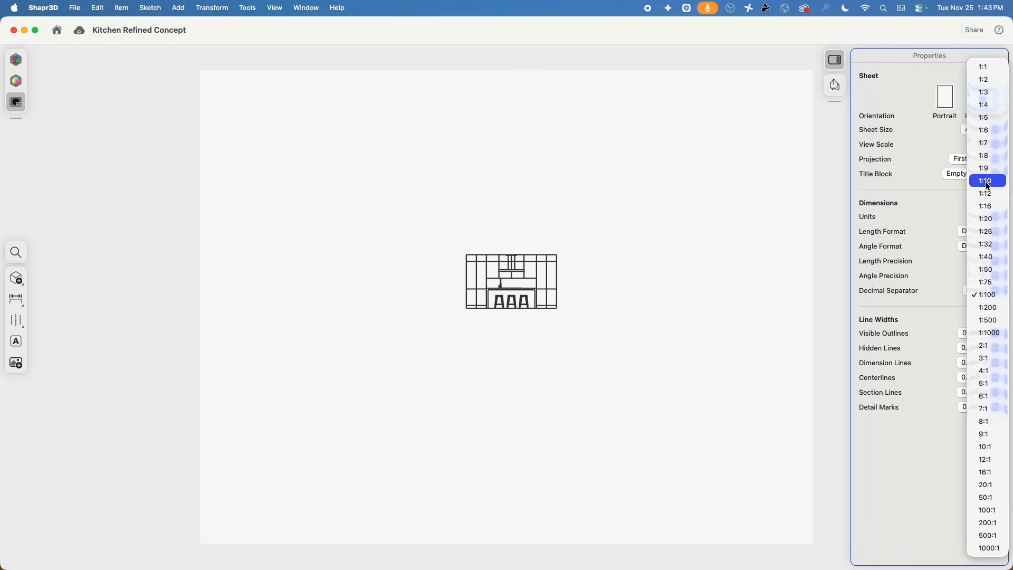
pyautogui.click(987, 270)
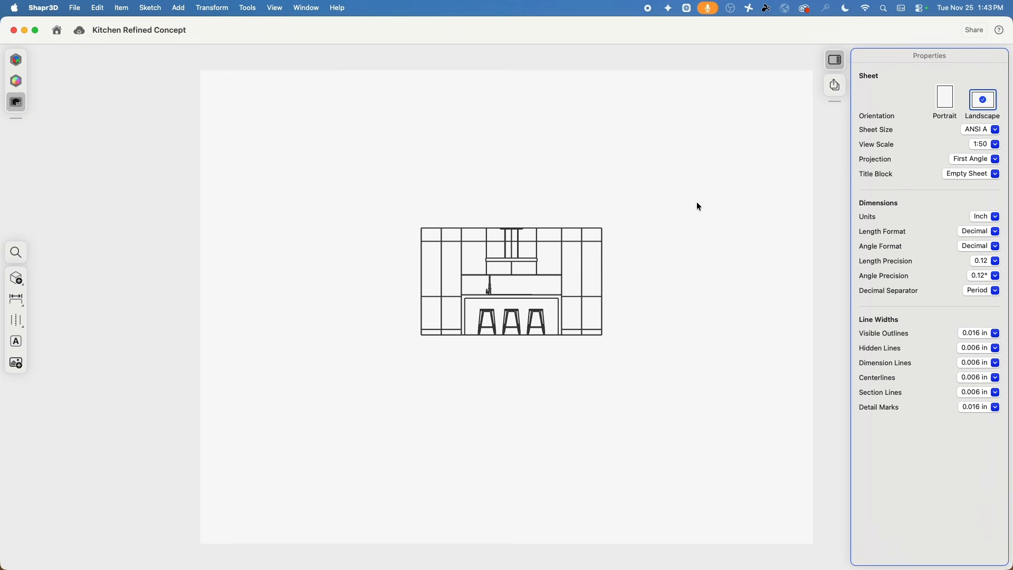
# - Move the front elevation view into the upper-right area of the sheet, leaving some margin from the sheet edges
pyautogui.click(583, 230)
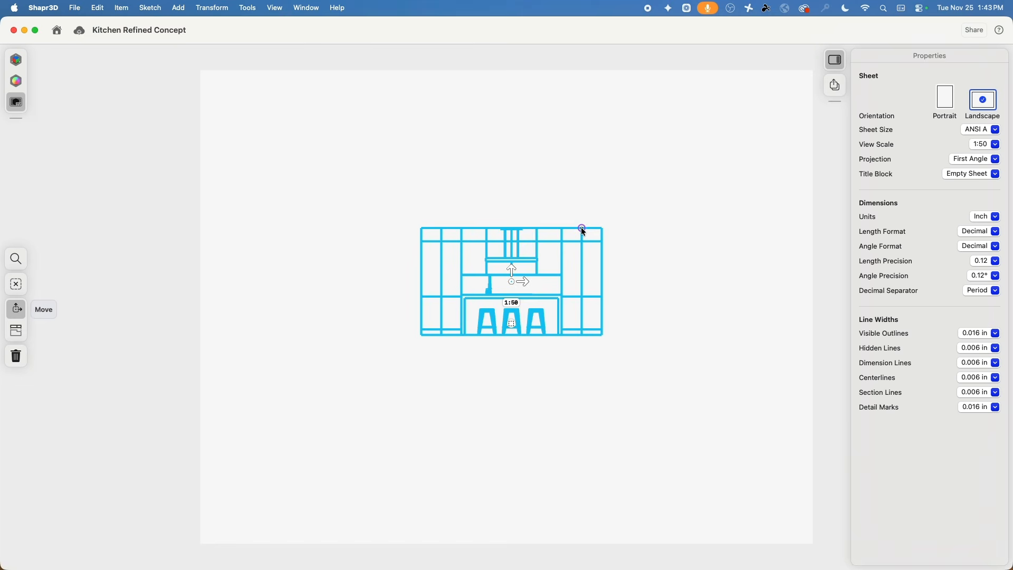
pyautogui.moveTo(582, 230)
pyautogui.mouseDown()
pyautogui.moveTo(750, 154)
pyautogui.moveTo(767, 110)
pyautogui.mouseUp()
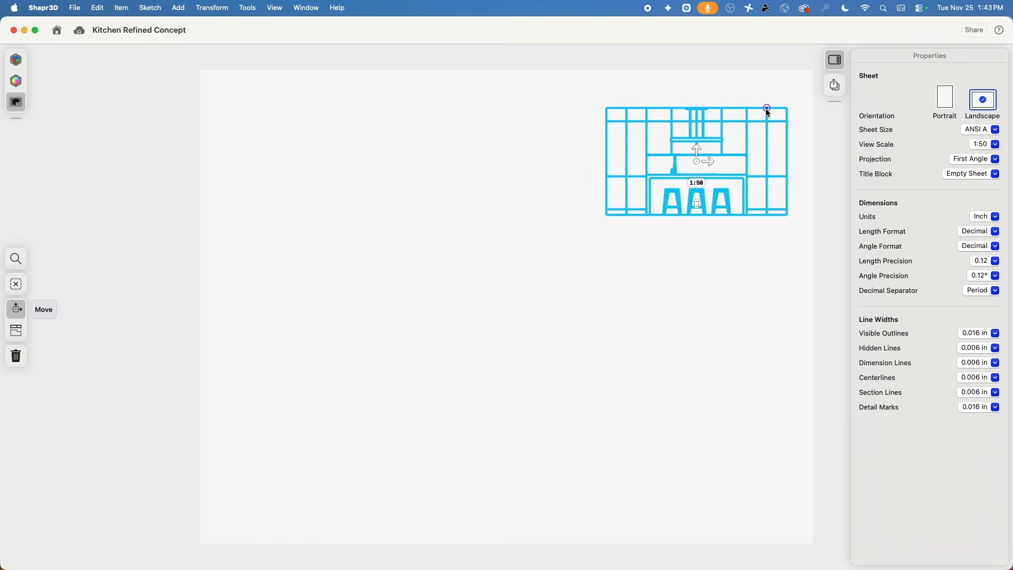
pyautogui.click(775, 308)
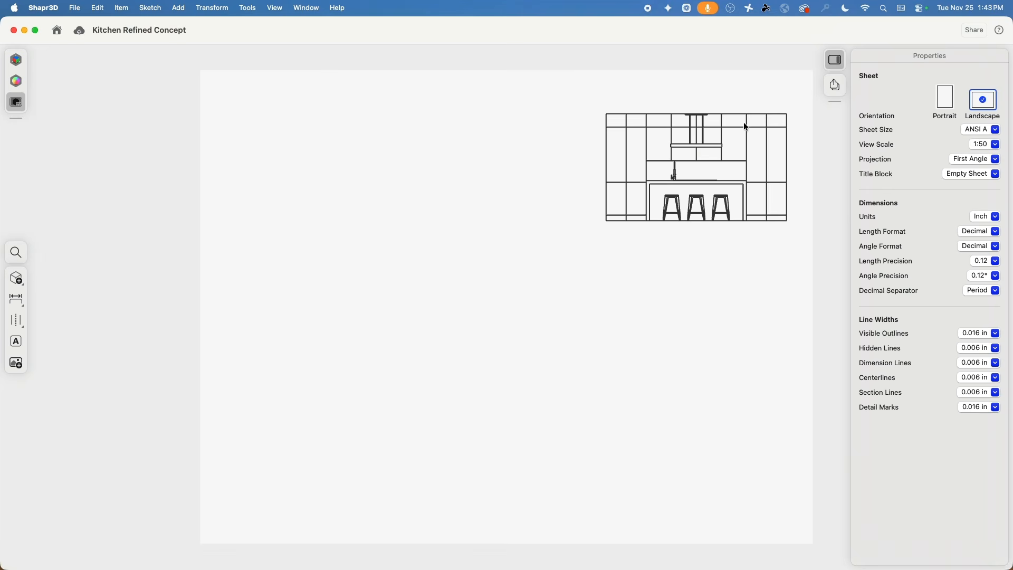
pyautogui.moveTo(745, 113); pyautogui.dragTo(717, 114)
pyautogui.click(688, 304)
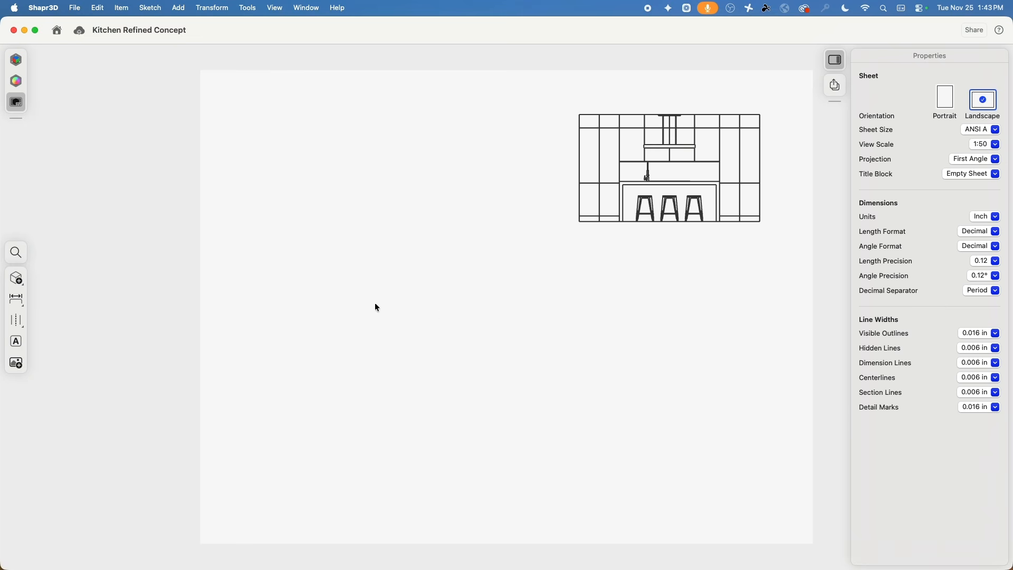
# - Add a base view of the kitchen in the isometric orientation showing the cabinet wall behind the island and stools
pyautogui.click(18, 283)
pyautogui.click(36, 282)
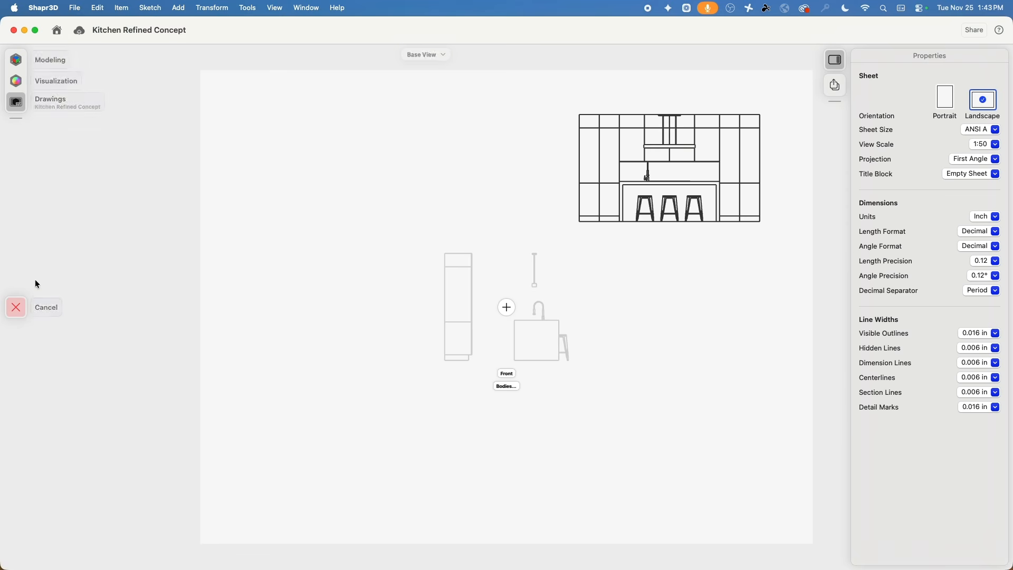
pyautogui.click(507, 376)
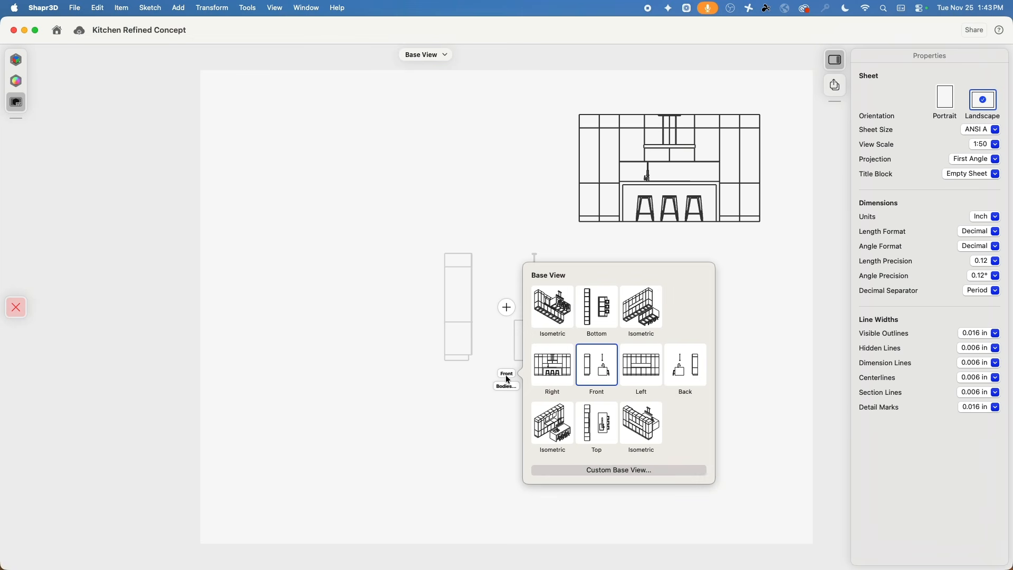
pyautogui.click(556, 425)
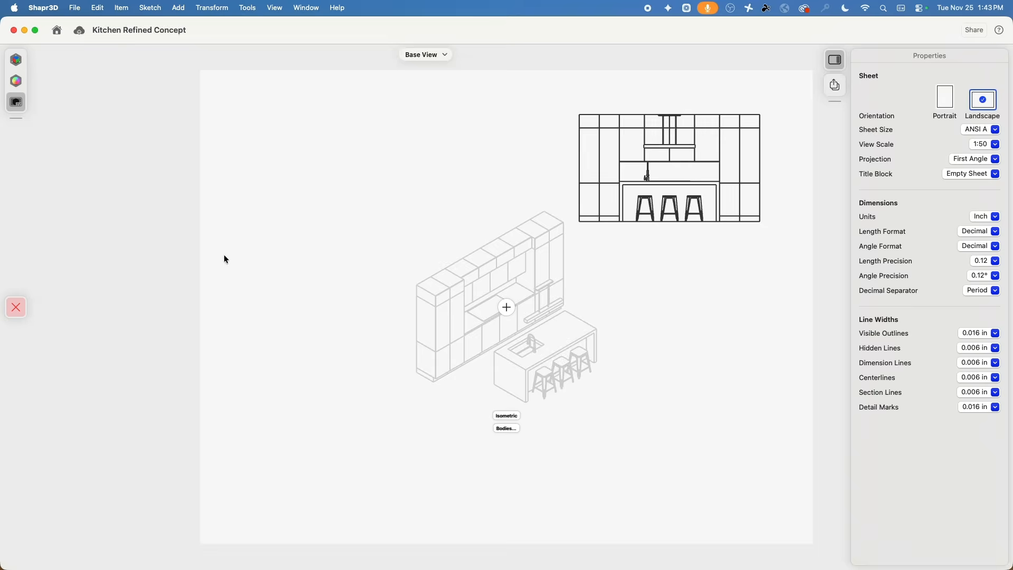
pyautogui.click(508, 306)
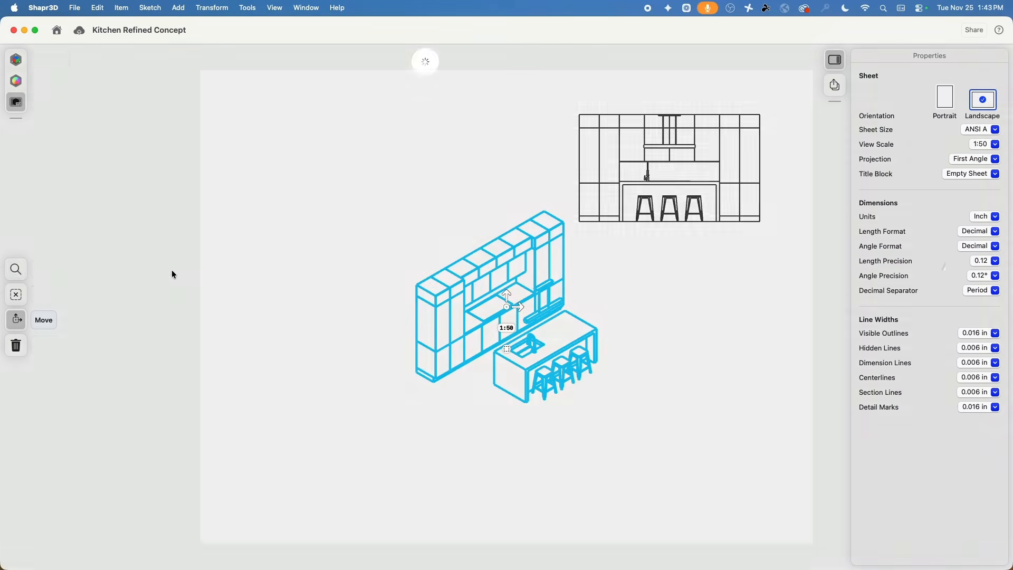
pyautogui.click(320, 331)
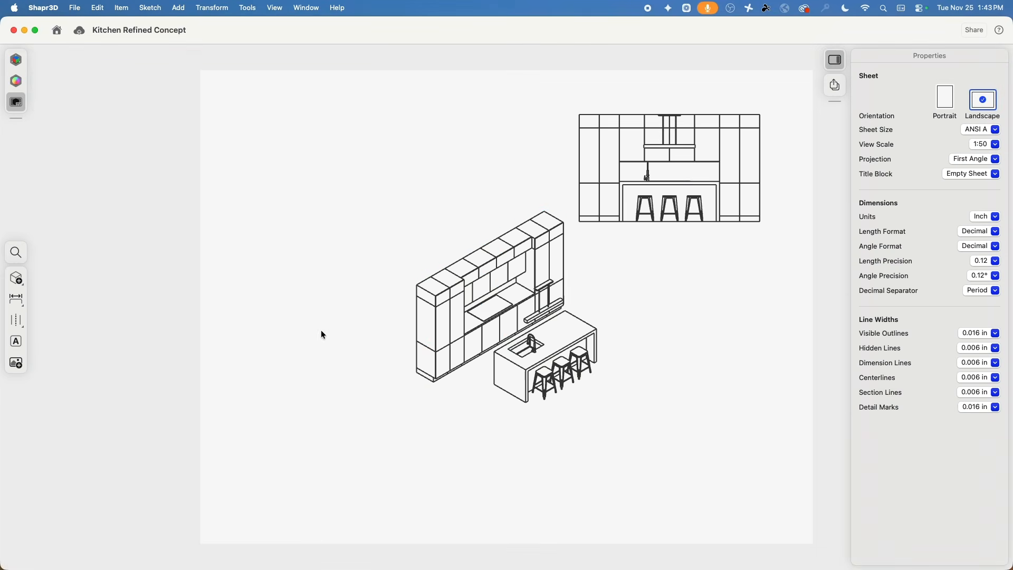
# - Move the isometric view to the lower-left corner of the sheet, after trying it below the front elevation
pyautogui.click(514, 306)
pyautogui.moveTo(515, 306); pyautogui.dragTo(679, 345)
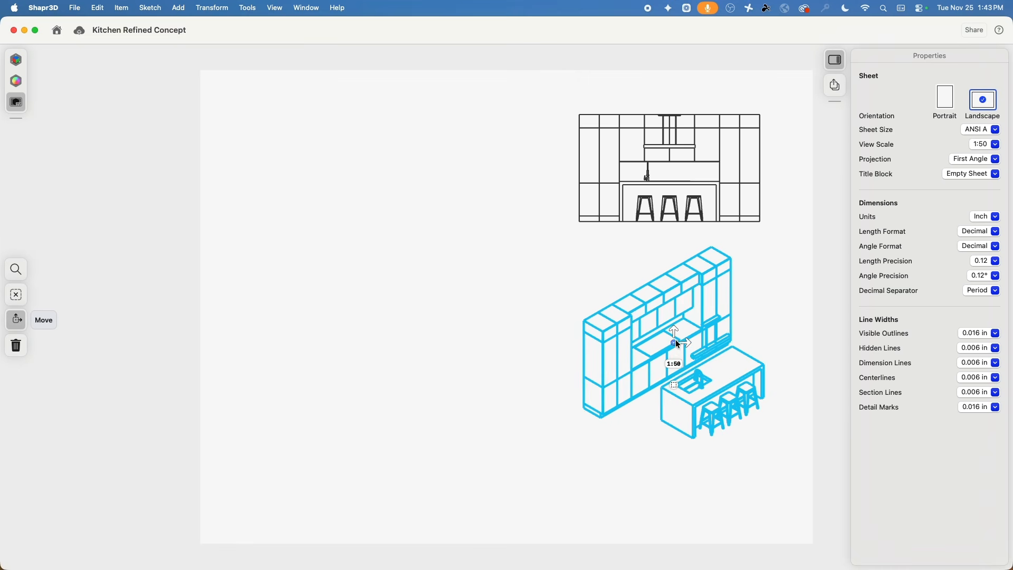
pyautogui.click(740, 258)
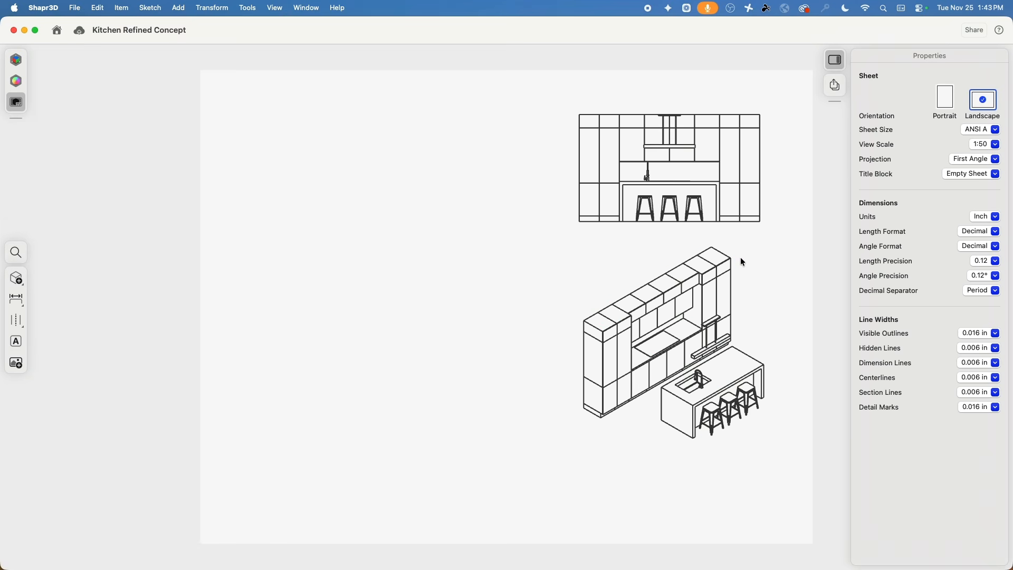
pyautogui.click(681, 293)
pyautogui.moveTo(674, 345); pyautogui.dragTo(306, 428)
pyautogui.click(500, 323)
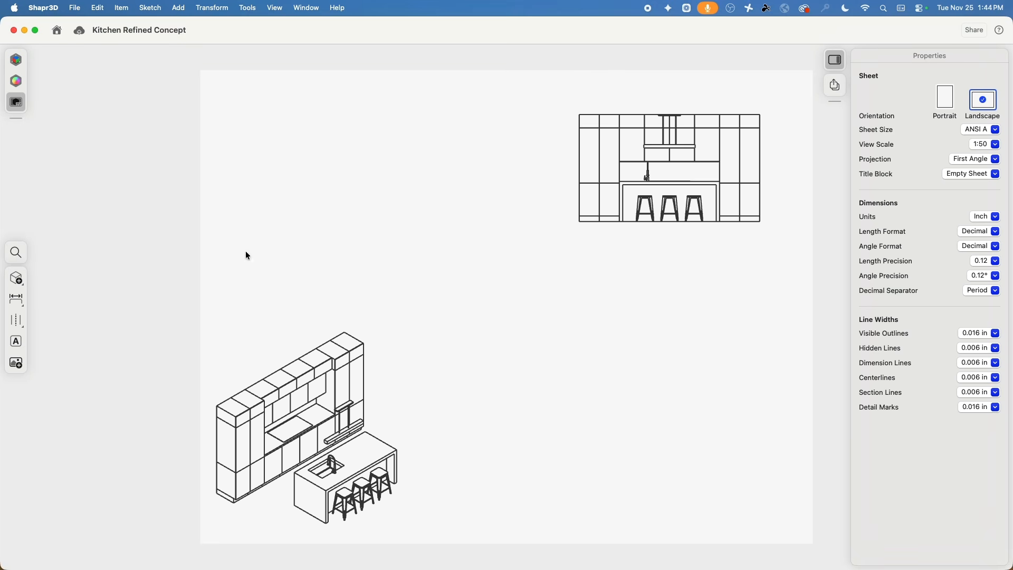
# - Create a vertical section view through the front elevation at the midpoint of the wall cabinet beside the left tall cabinets, looking right
pyautogui.click(15, 279)
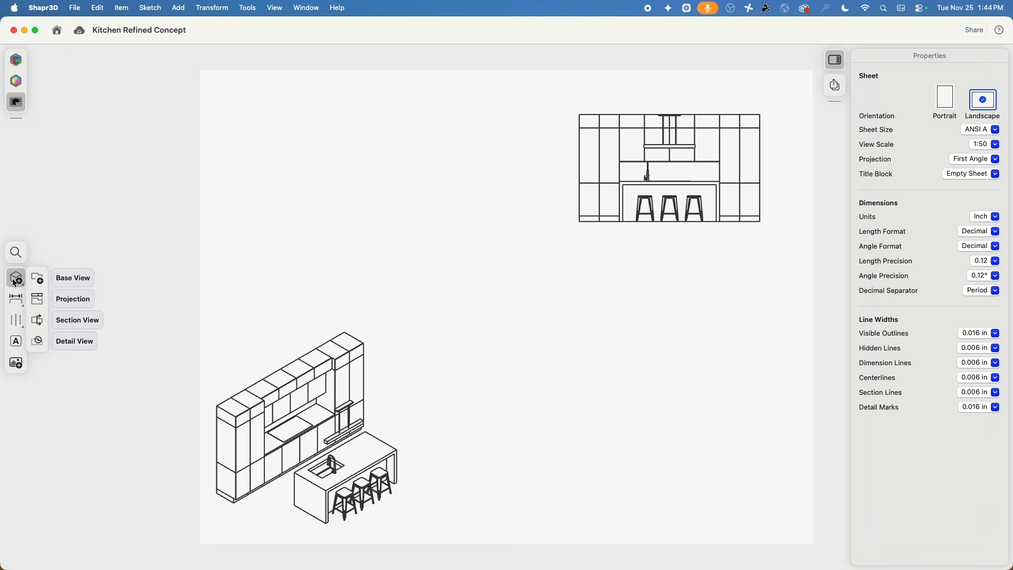
pyautogui.click(37, 319)
pyautogui.scroll(10, 638, 128)
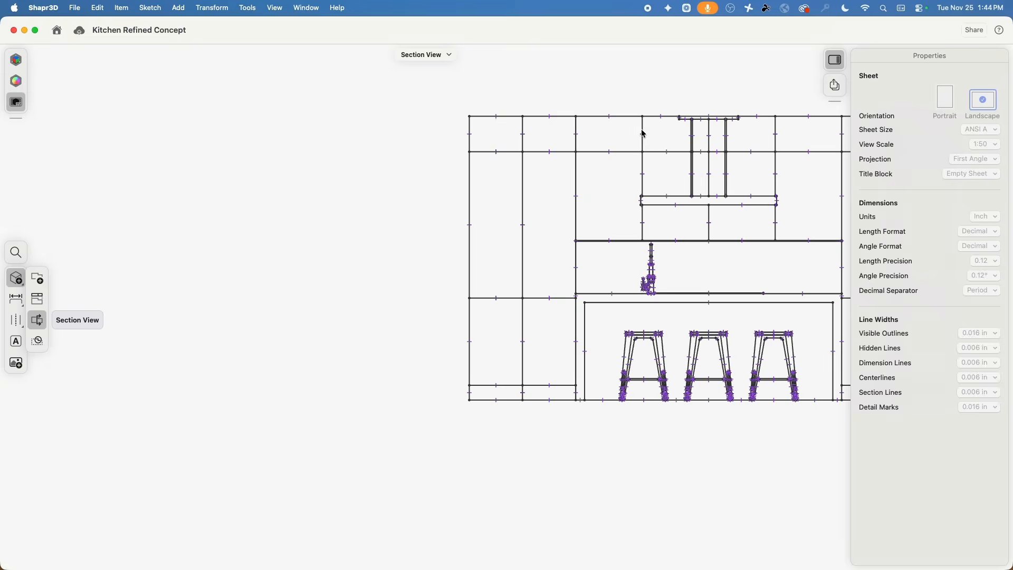
pyautogui.scroll(-5, 492, 174)
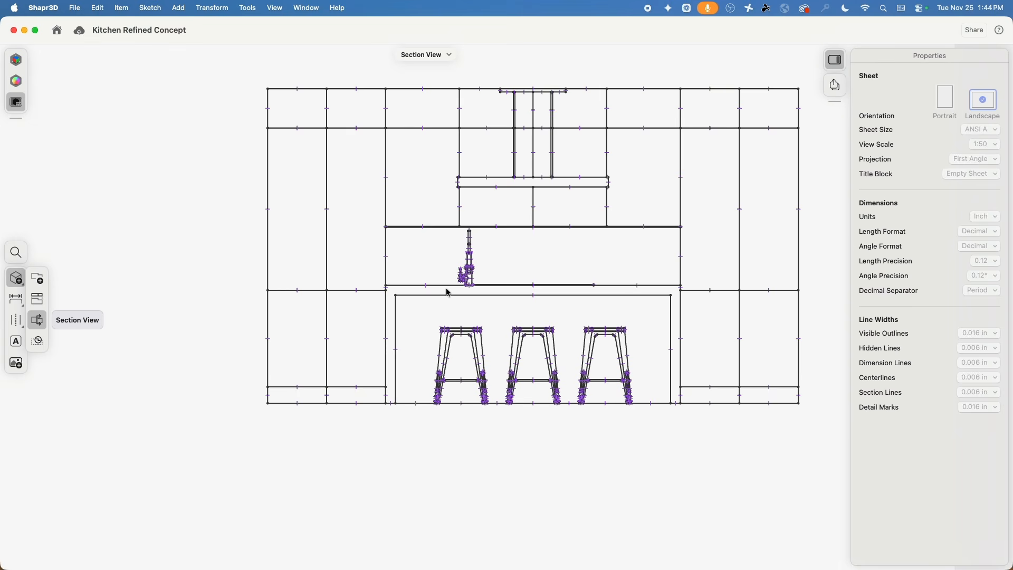
pyautogui.click(423, 90)
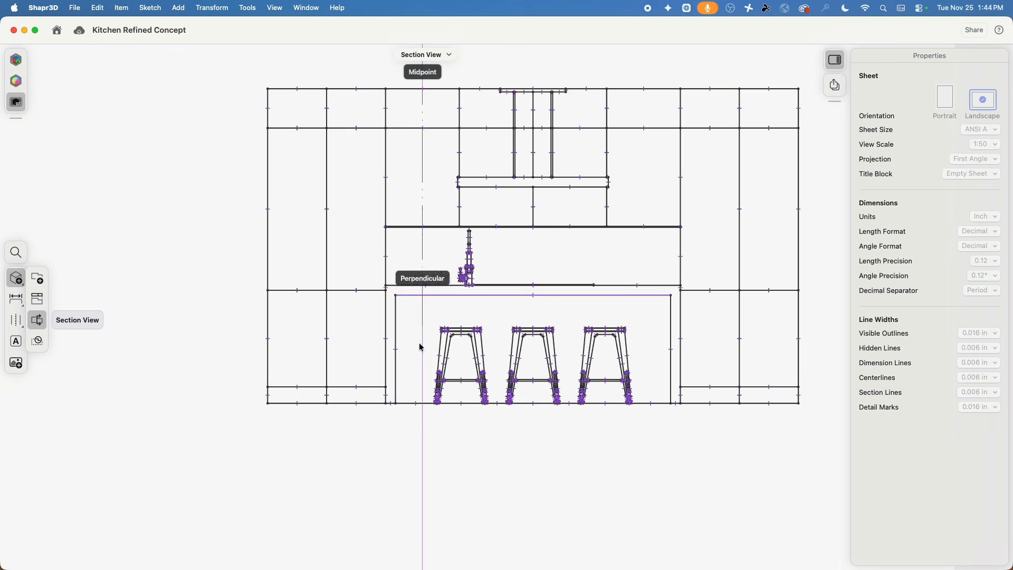
pyautogui.click(424, 404)
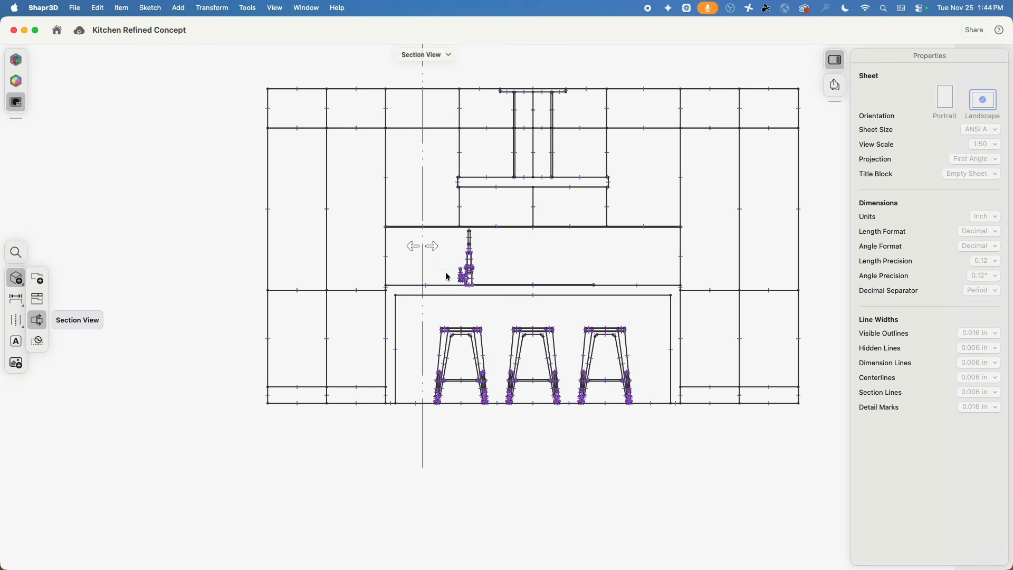
pyautogui.click(434, 247)
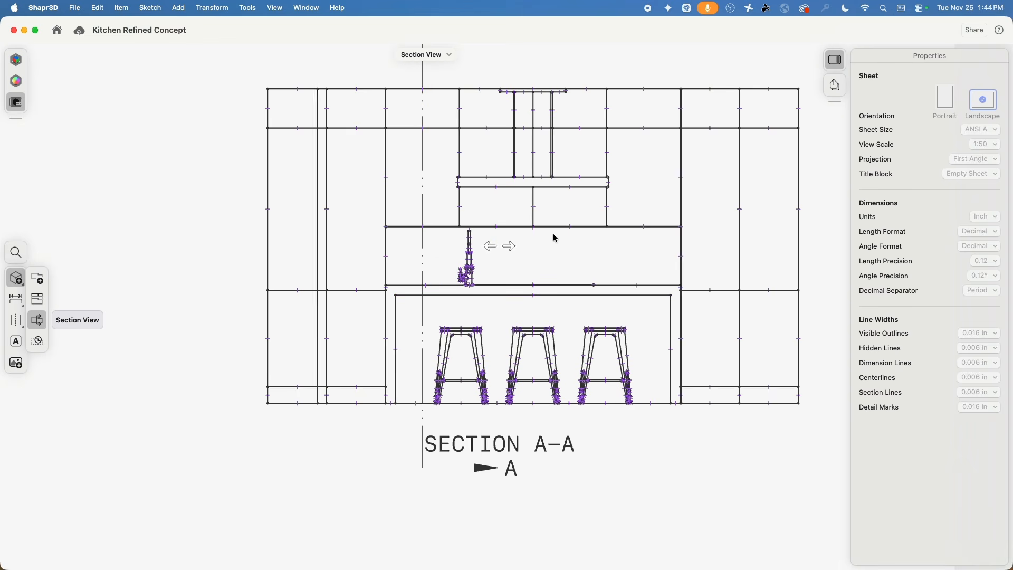
pyautogui.click(630, 242)
# - Move Section A-A to the left of the front elevation, level with it and clear of its outline
pyautogui.scroll(5, 609, 220)
pyautogui.scroll(-8, 608, 217)
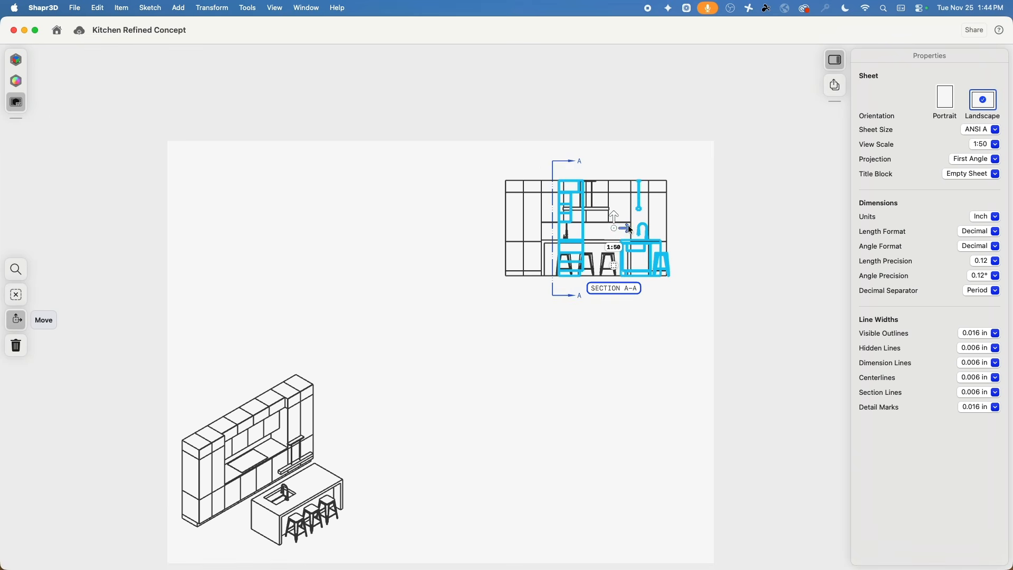
pyautogui.moveTo(639, 235); pyautogui.dragTo(449, 242)
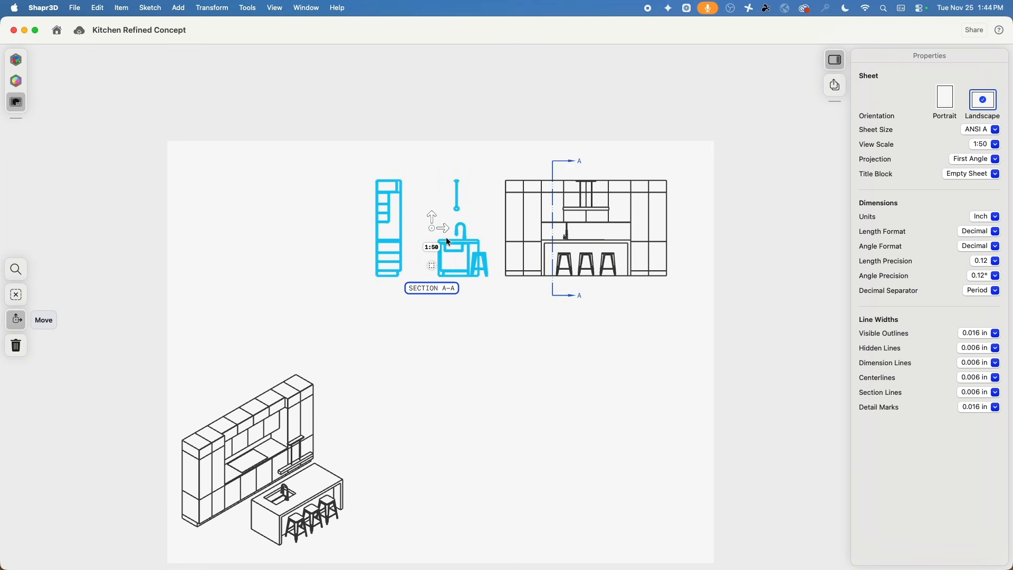
pyautogui.click(321, 256)
# - Examine the section view's cabinets, island, sink, faucet and stool, and compare it with the cut line on the front elevation
pyautogui.scroll(10, 479, 242)
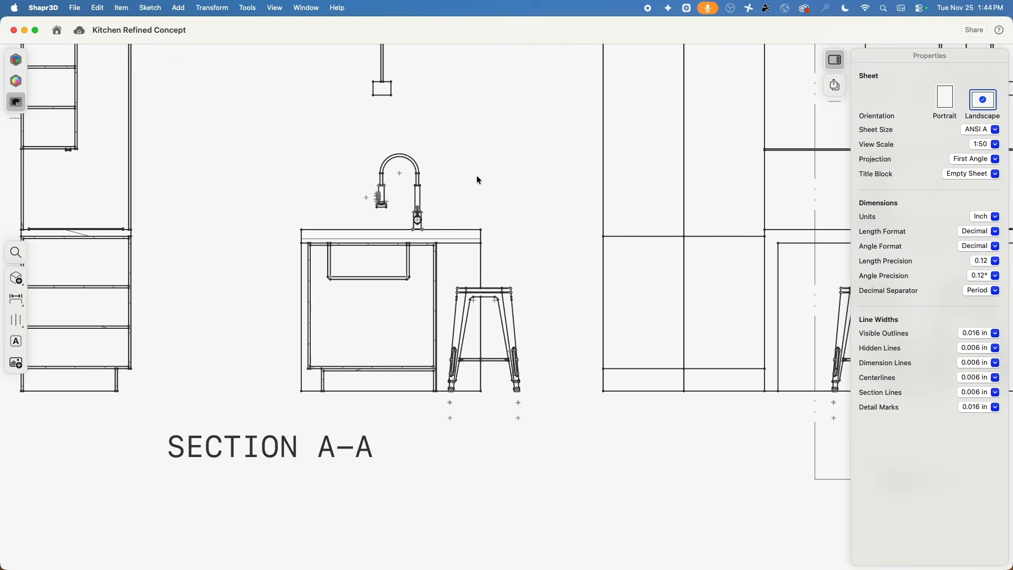
pyautogui.scroll(-5, 478, 178)
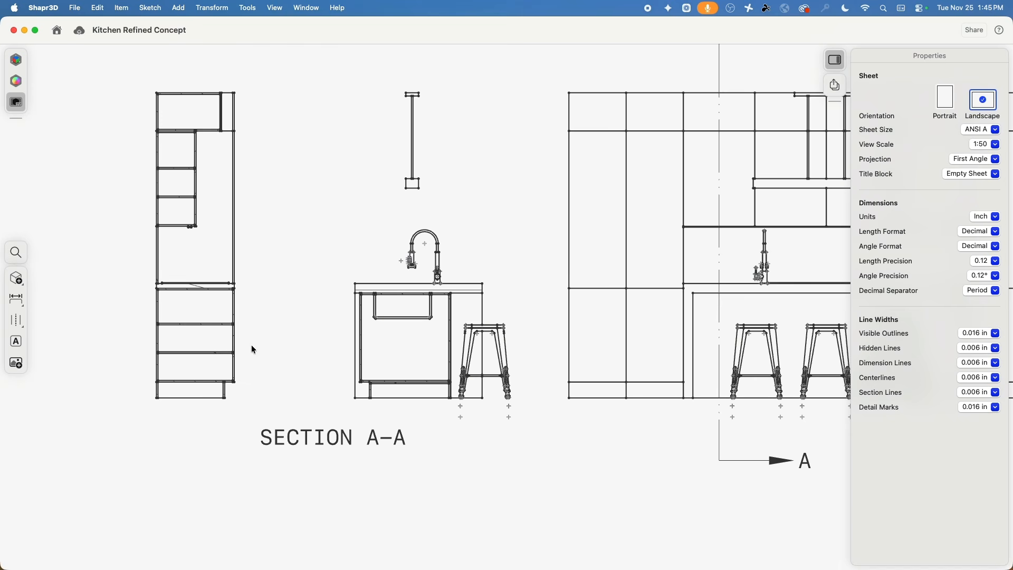
pyautogui.scroll(-2, 406, 315)
pyautogui.scroll(7, 367, 299)
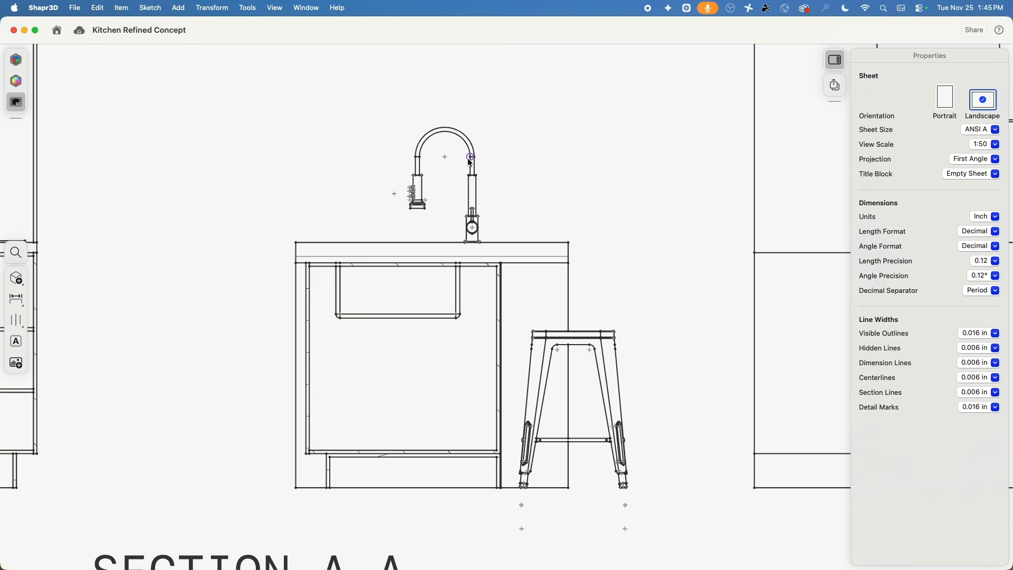
pyautogui.scroll(-8, 606, 342)
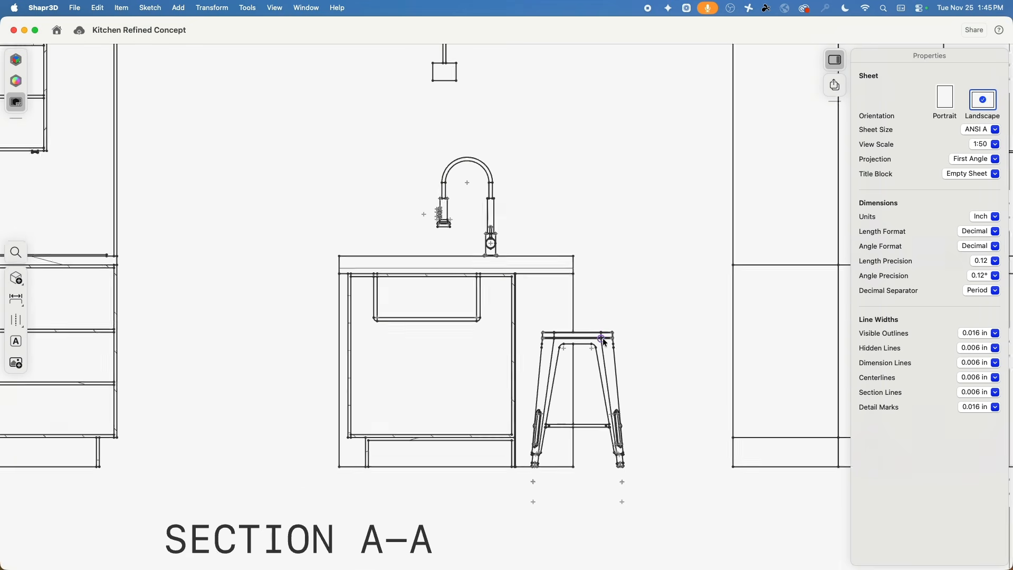
pyautogui.scroll(5, 516, 271)
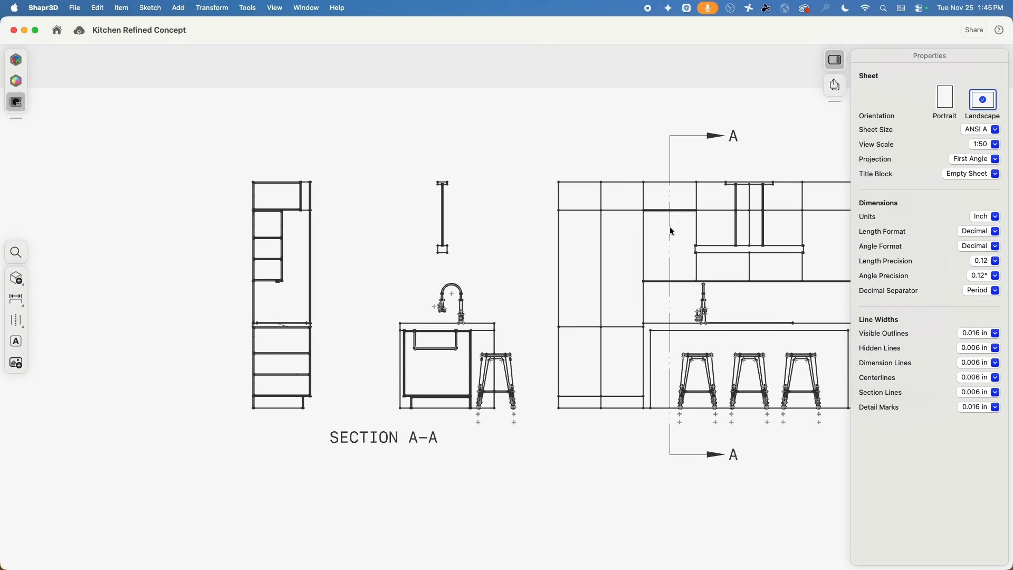
pyautogui.moveTo(618, 453); pyautogui.dragTo(455, 422)
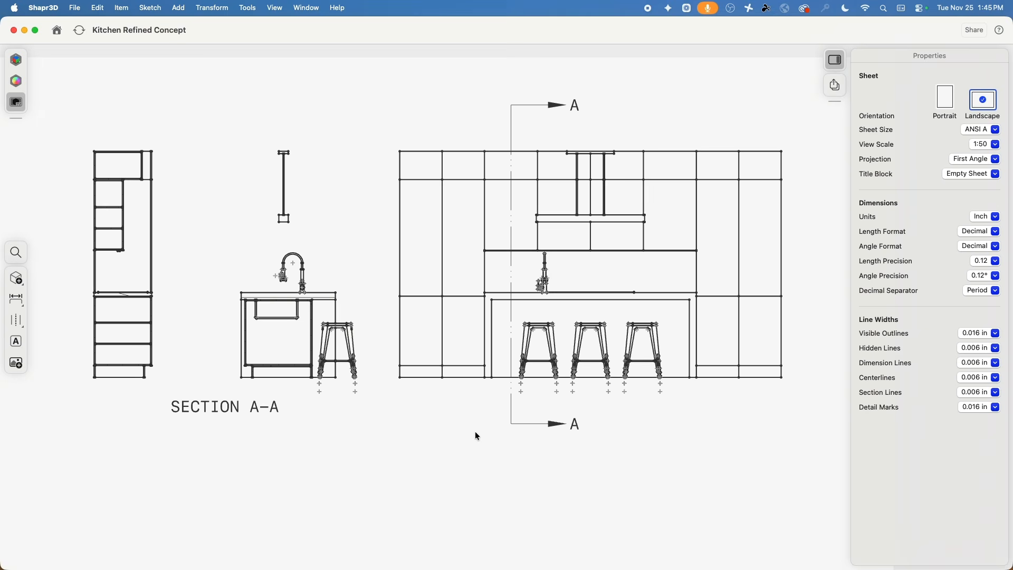
pyautogui.scroll(5, 413, 397)
pyautogui.scroll(-6, 413, 397)
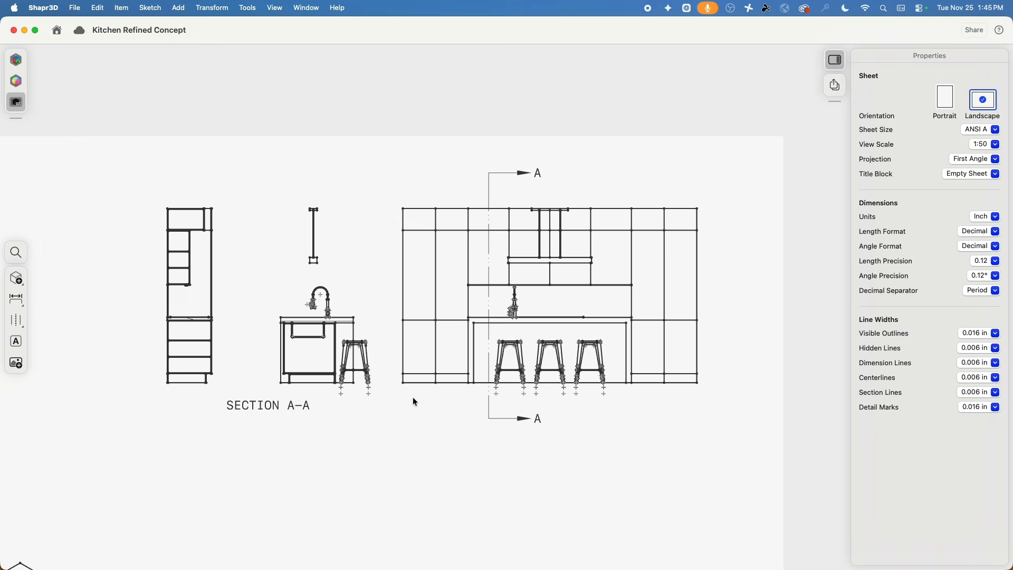
pyautogui.scroll(-3, 413, 397)
pyautogui.scroll(-3, 444, 295)
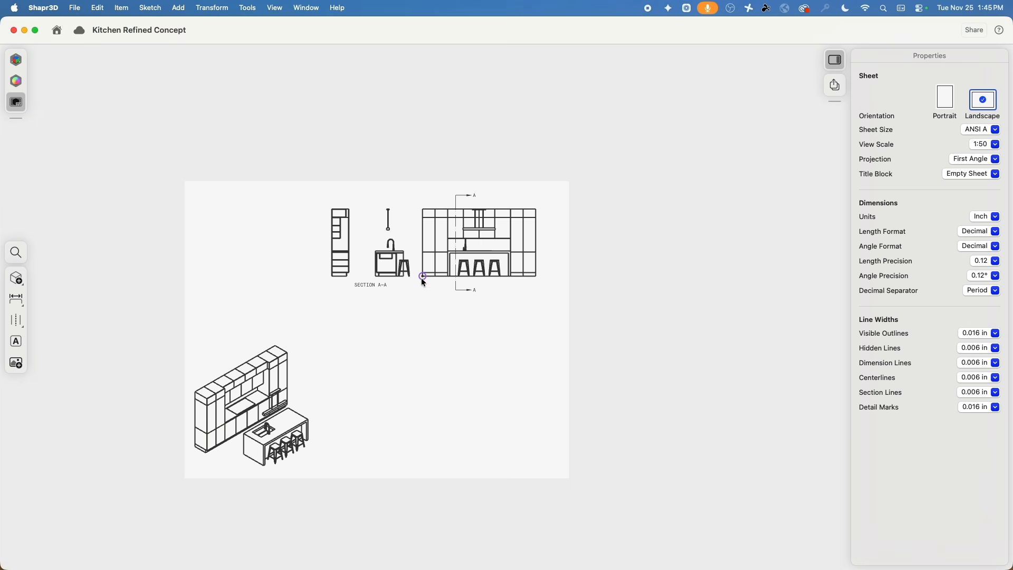
# - Move the isometric view straight up into the sheet's upper-left corner, beside the section view
pyautogui.click(266, 377)
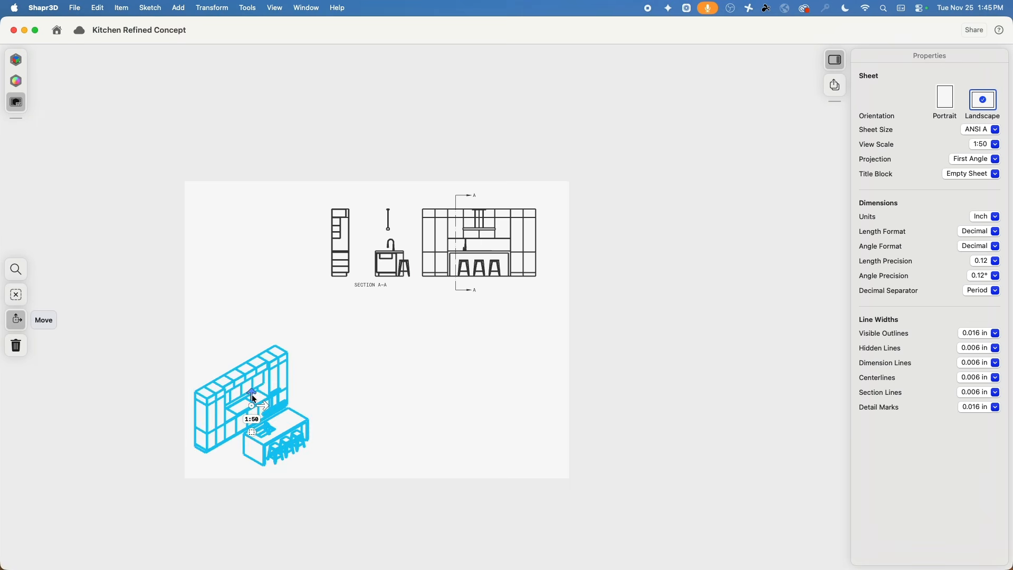
pyautogui.moveTo(265, 379); pyautogui.dragTo(266, 231)
pyautogui.click(334, 380)
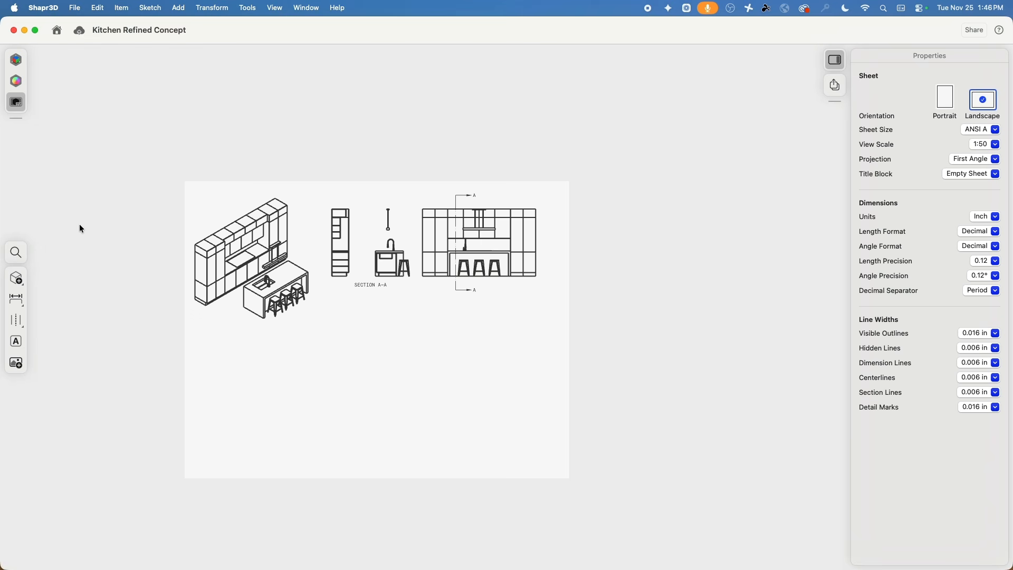
# - Add a base view of the kitchen in the Top orientation, without any projected views
pyautogui.click(16, 278)
pyautogui.click(34, 276)
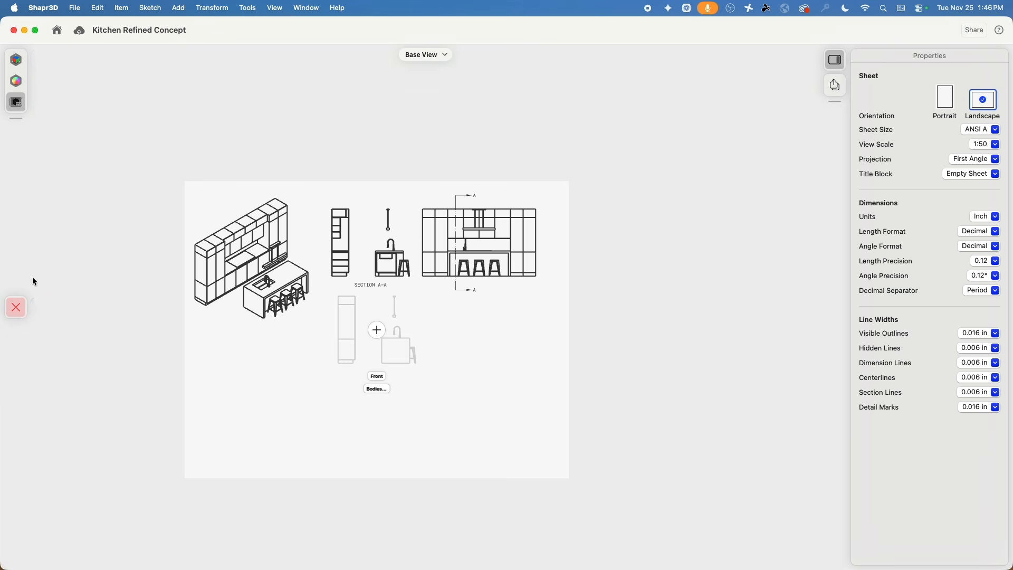
pyautogui.click(378, 377)
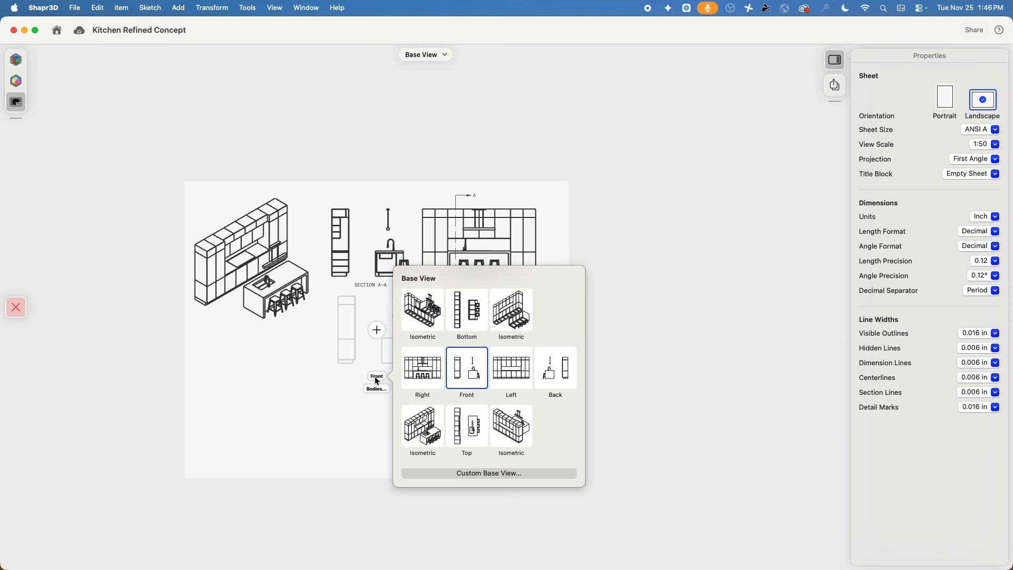
pyautogui.click(475, 430)
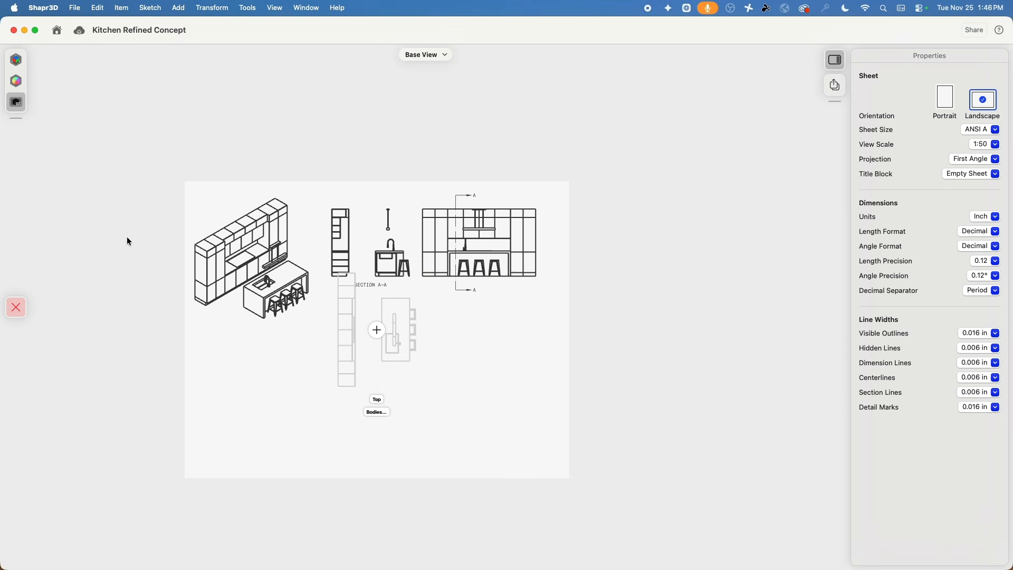
pyautogui.click(378, 331)
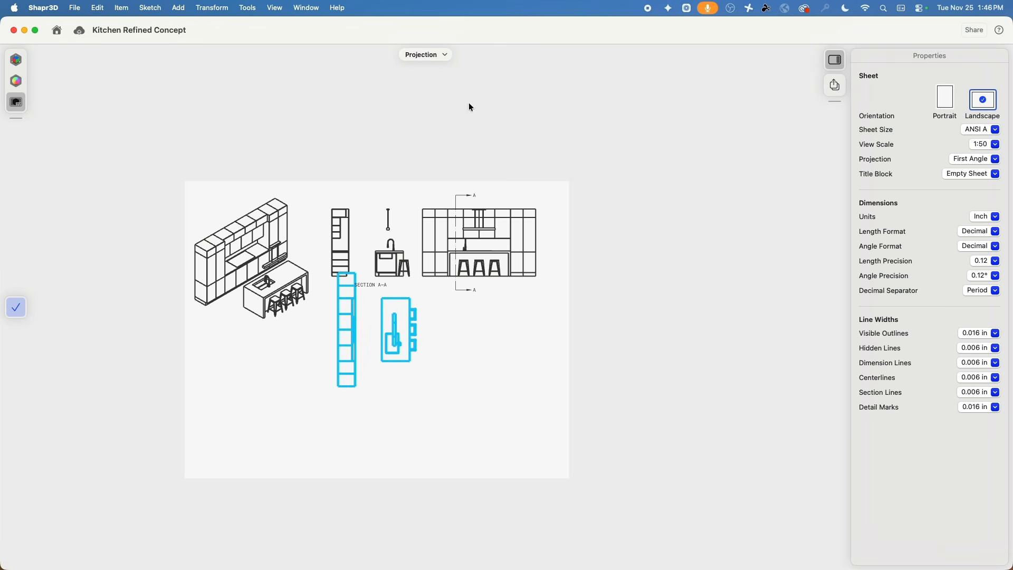
pyautogui.click(17, 309)
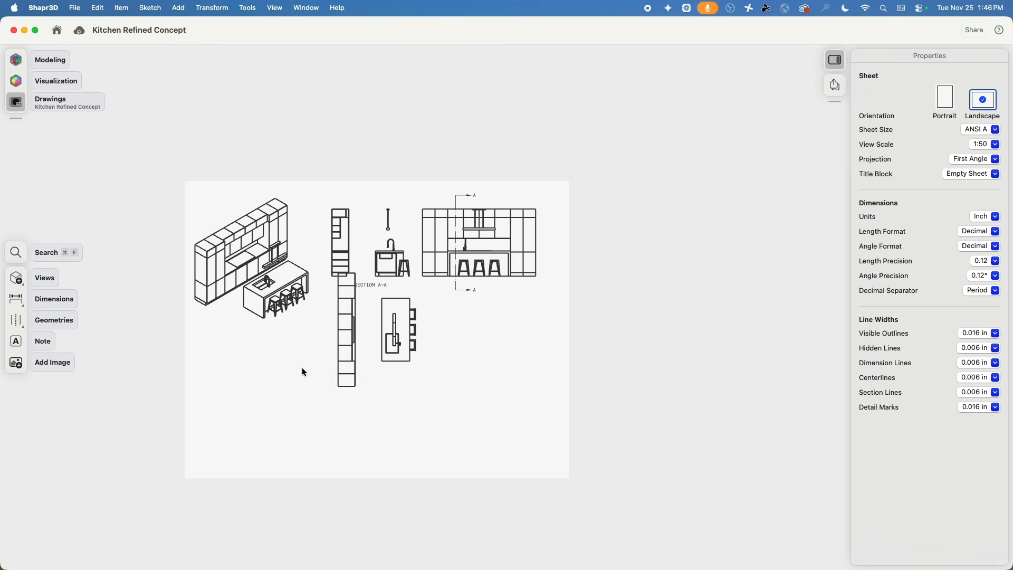
# - Move the top view into the sheet's lower-left corner, below the isometric view
pyautogui.click(382, 316)
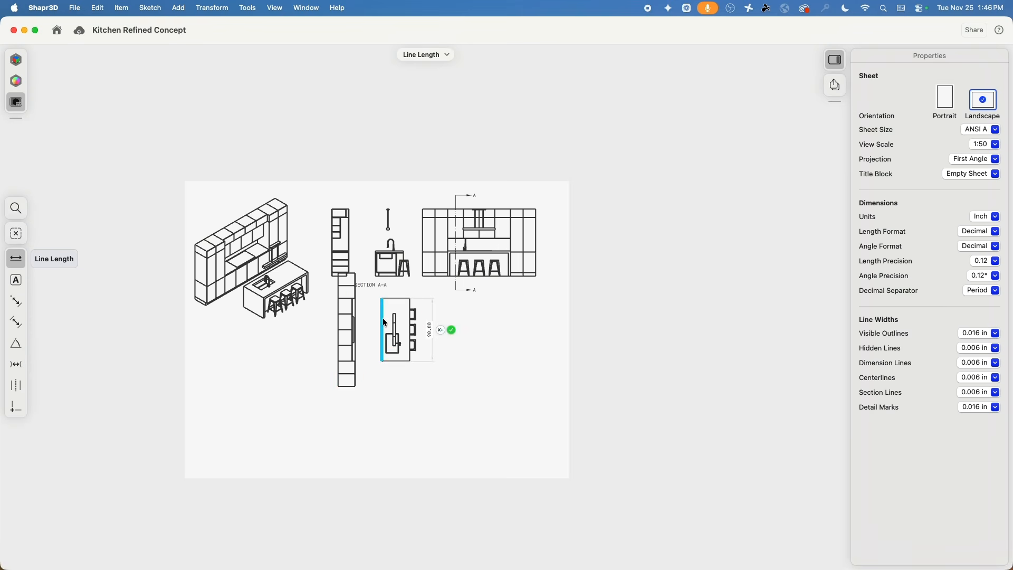
pyautogui.click(382, 319)
pyautogui.moveTo(381, 332); pyautogui.dragTo(242, 399)
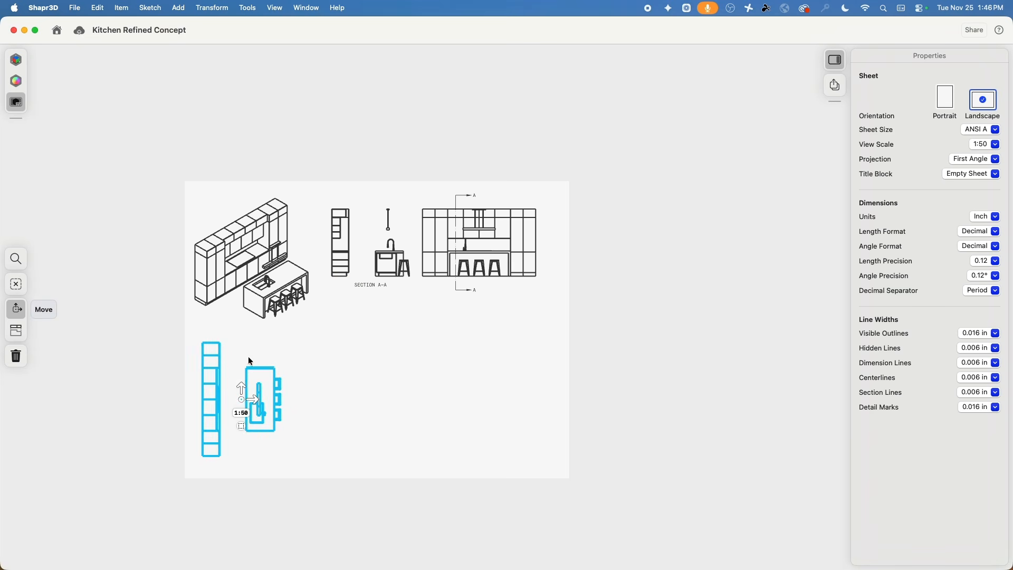
pyautogui.click(357, 378)
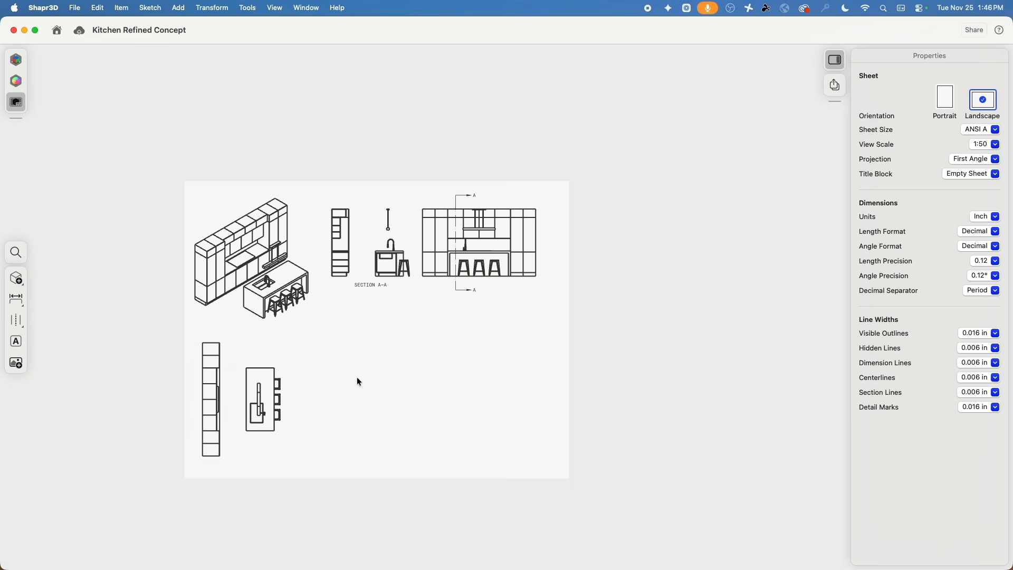
# - Start another base view and, while choosing its bodies, hide the island, cabinet, backsplash, faucet, Light 1, bar stool and LED strip folders
pyautogui.click(22, 283)
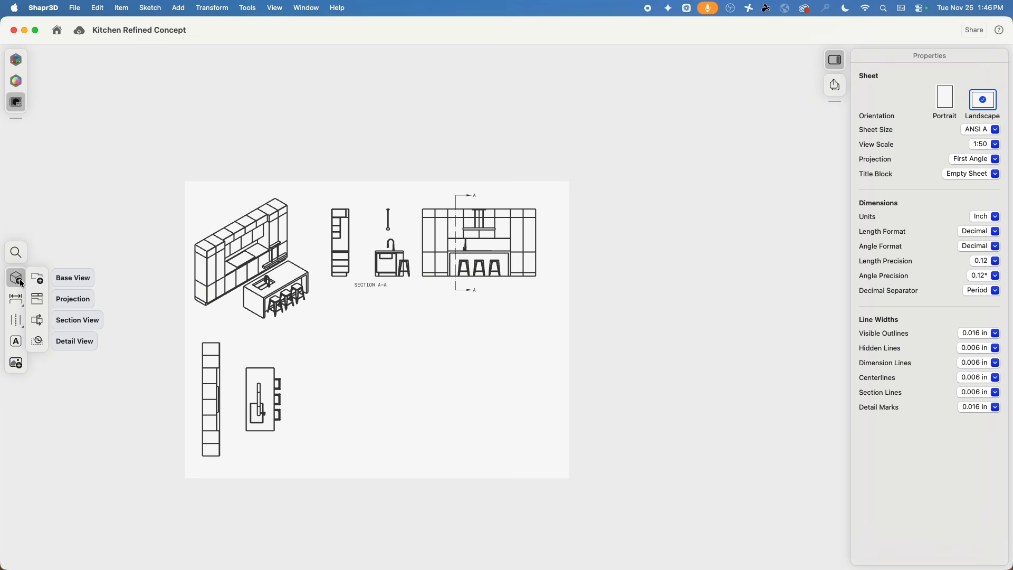
pyautogui.click(34, 275)
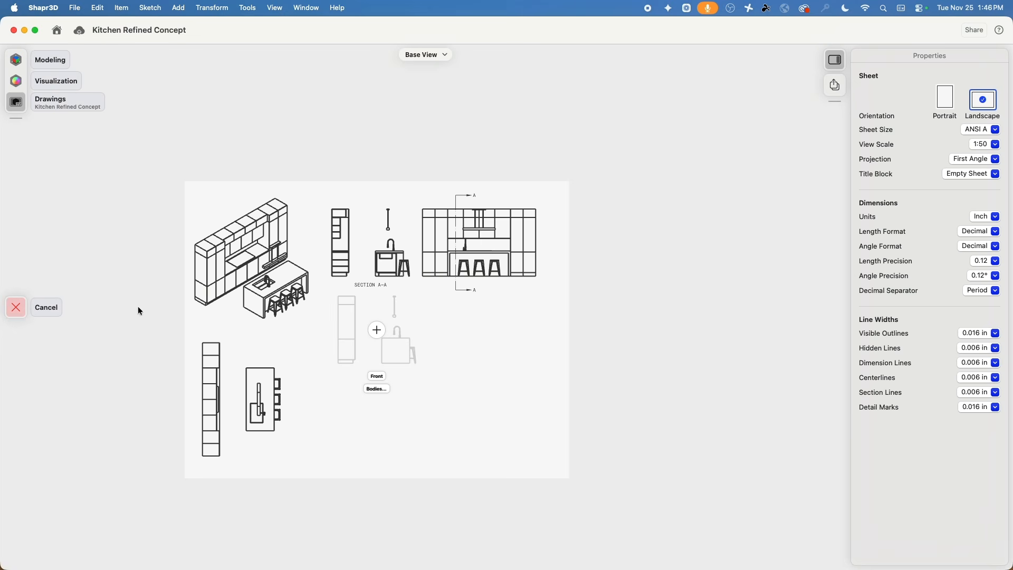
pyautogui.click(378, 389)
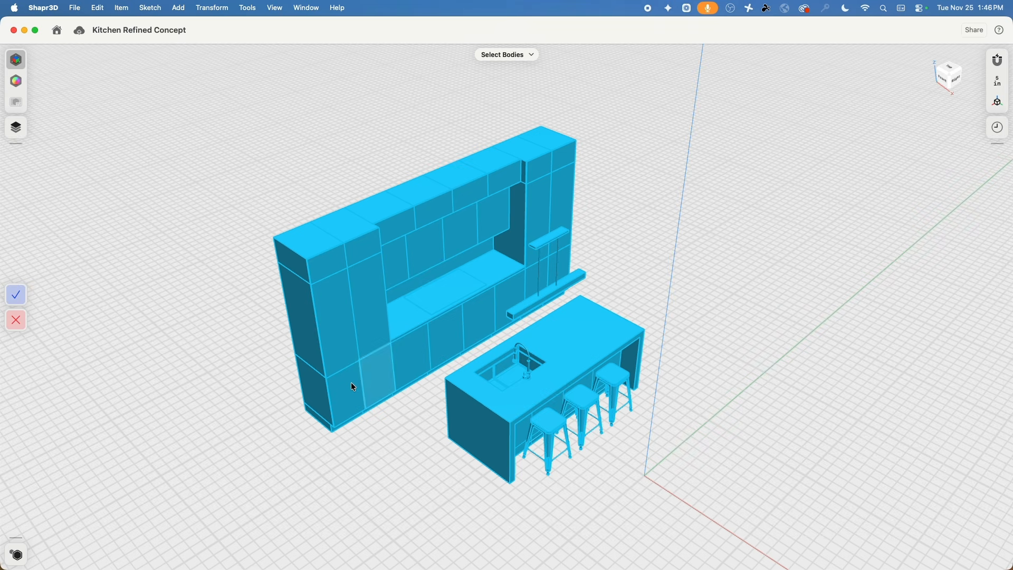
pyautogui.click(16, 127)
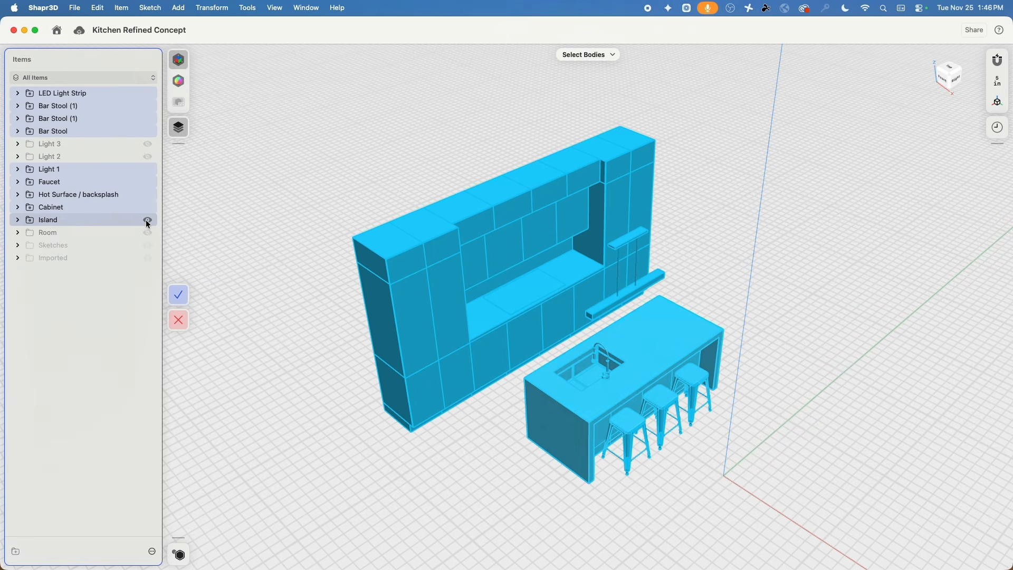
pyautogui.click(148, 220)
pyautogui.click(148, 207)
pyautogui.click(147, 195)
pyautogui.click(147, 182)
pyautogui.click(148, 169)
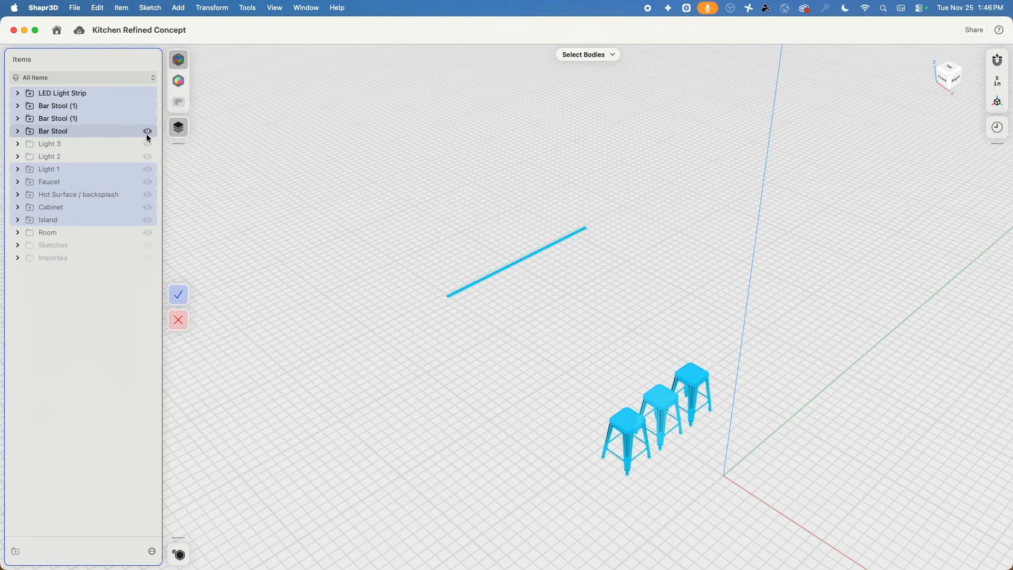
pyautogui.click(147, 131)
pyautogui.click(148, 118)
pyautogui.click(148, 106)
pyautogui.click(147, 94)
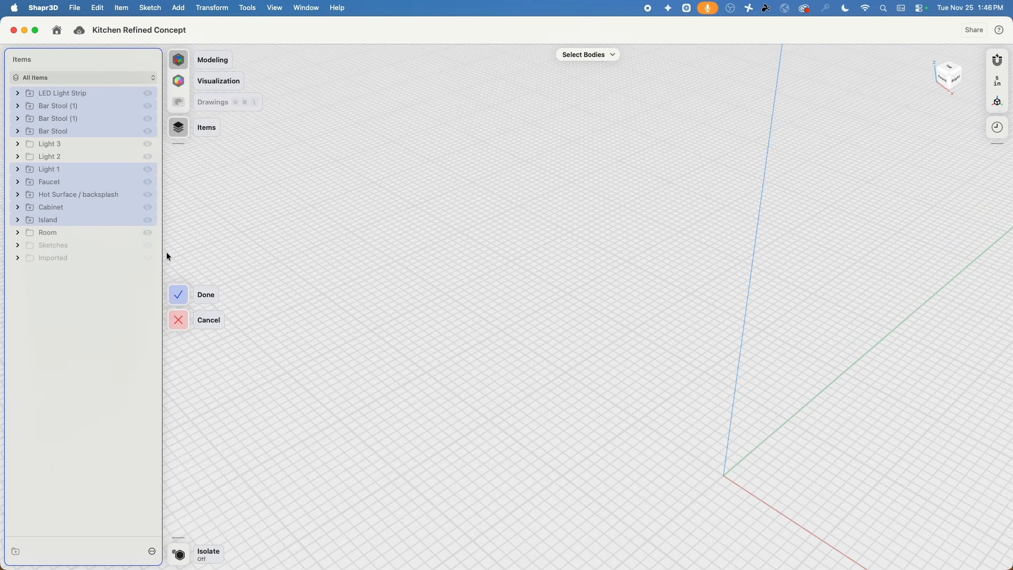
# - Show the Room folder and set it as the only bodies included in the new base view
pyautogui.click(148, 233)
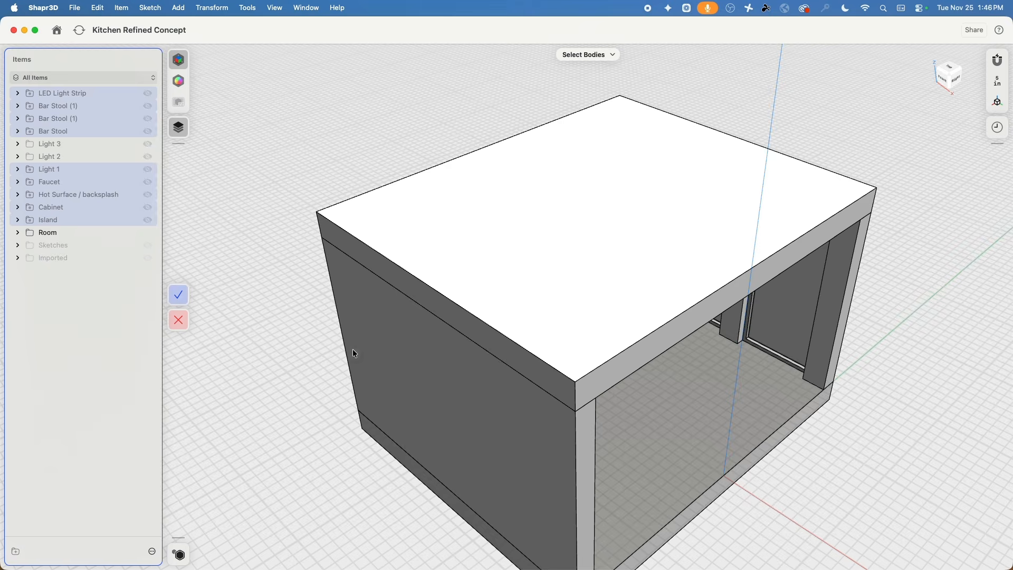
pyautogui.moveTo(352, 349); pyautogui.dragTo(335, 310)
pyautogui.click(75, 232)
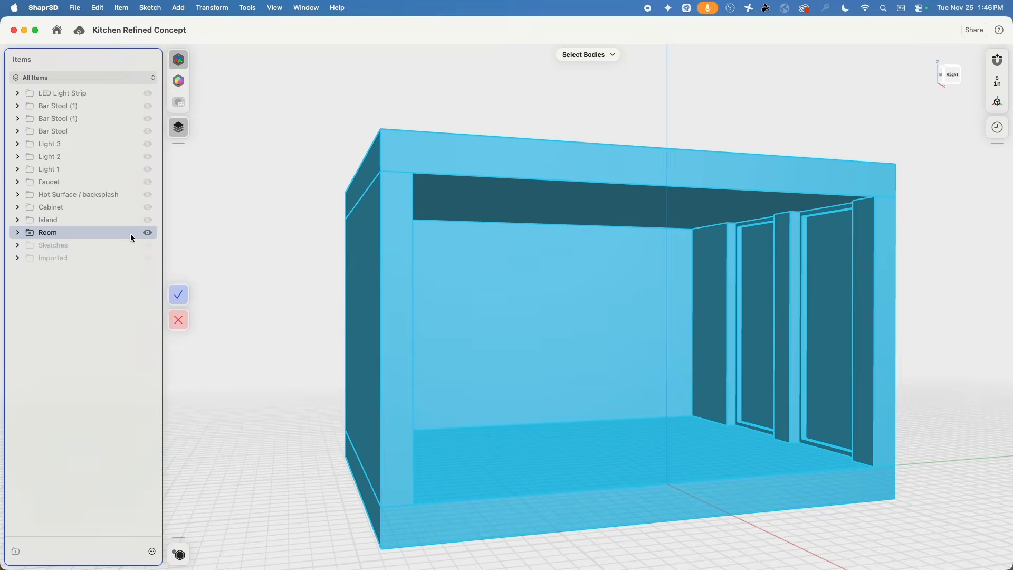
pyautogui.click(178, 295)
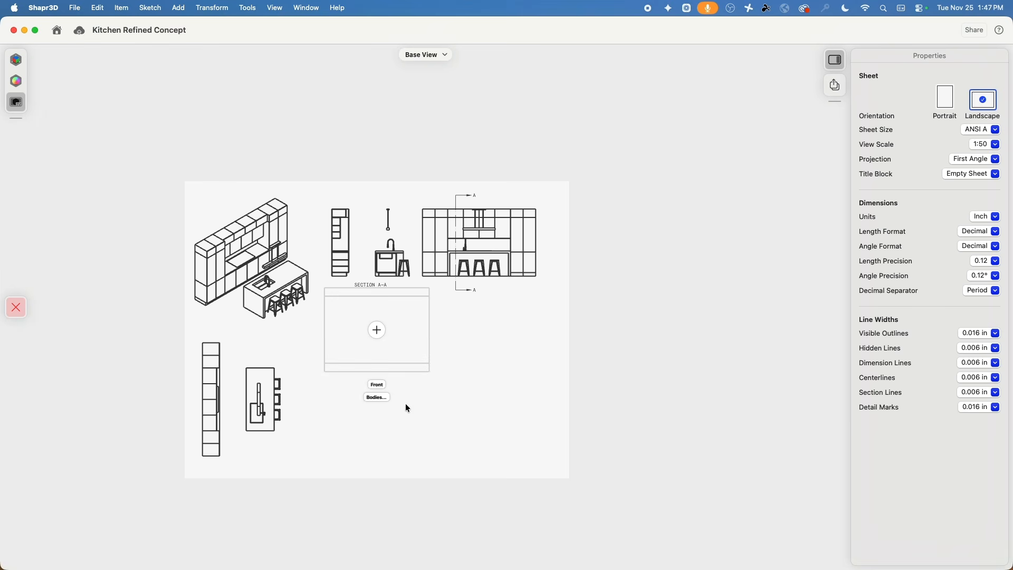
# - Place the room's Front base view without any projected views and move it across the sheet's lower edge
pyautogui.click(379, 330)
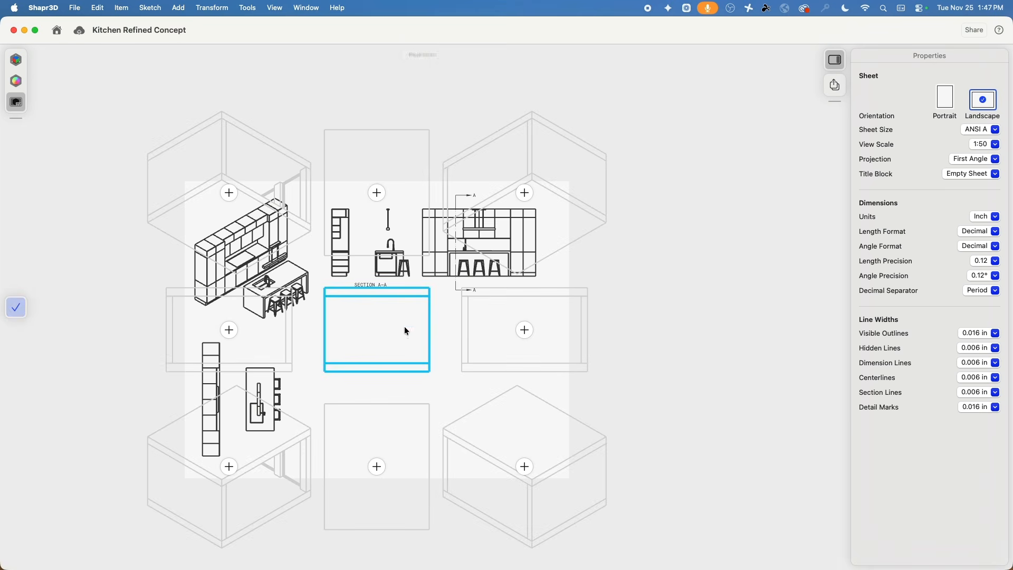
pyautogui.click(16, 303)
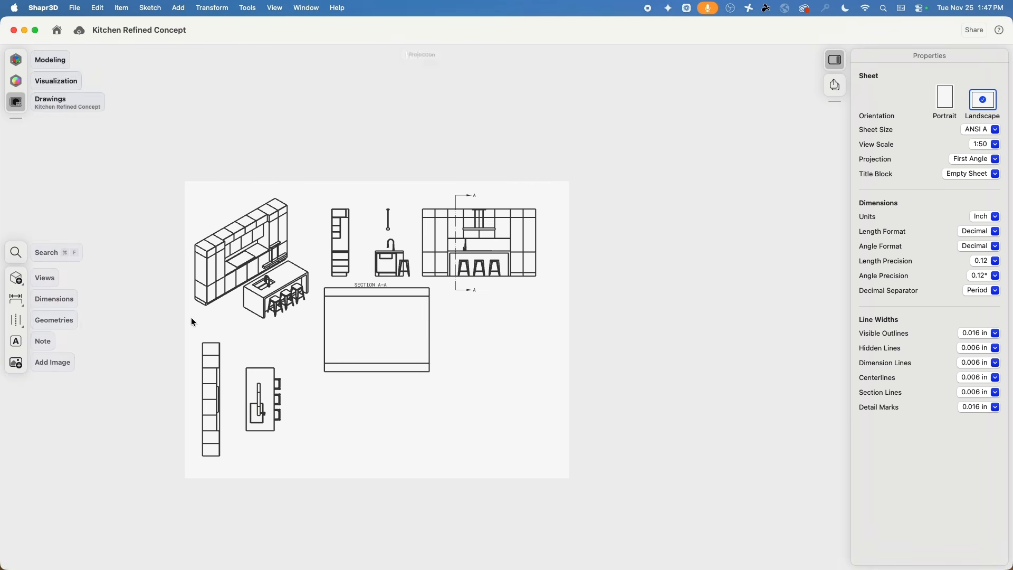
pyautogui.click(427, 316)
pyautogui.moveTo(377, 331); pyautogui.dragTo(446, 461)
pyautogui.scroll(-3, 576, 364)
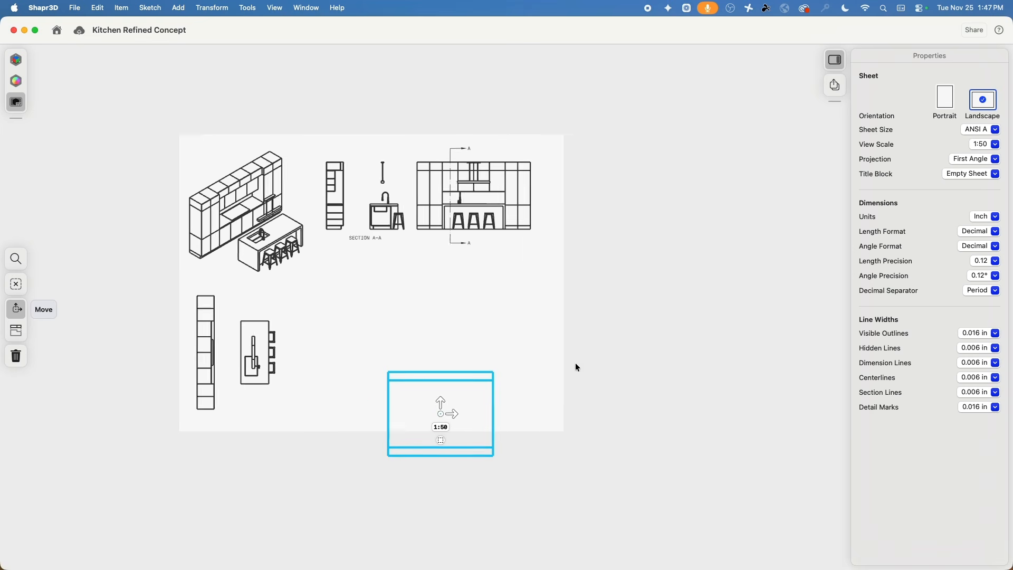
pyautogui.click(108, 357)
# - Create a section view of the room cut horizontally through the midpoints of its sides, placed directly below the base view
pyautogui.click(15, 278)
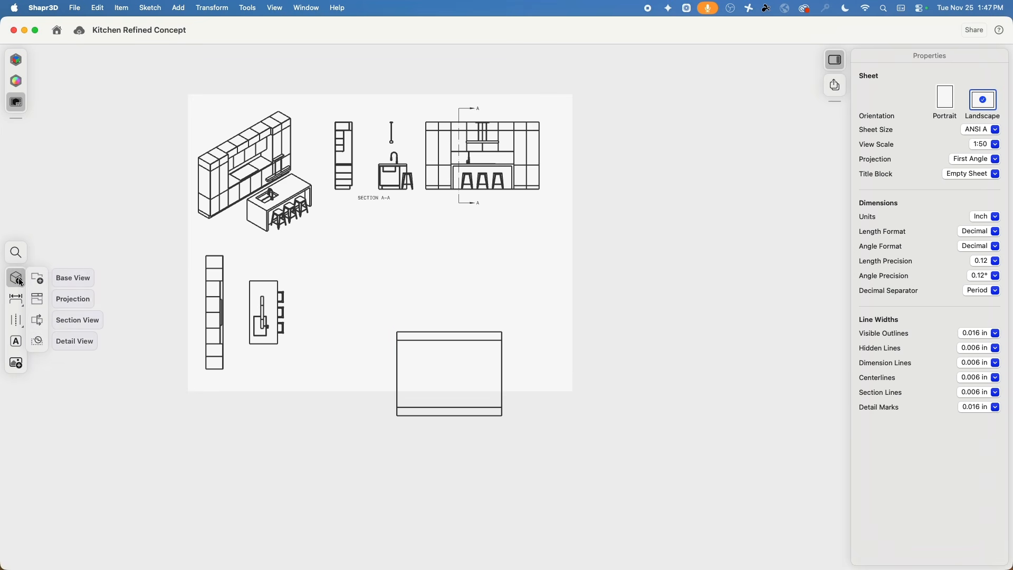
pyautogui.click(37, 320)
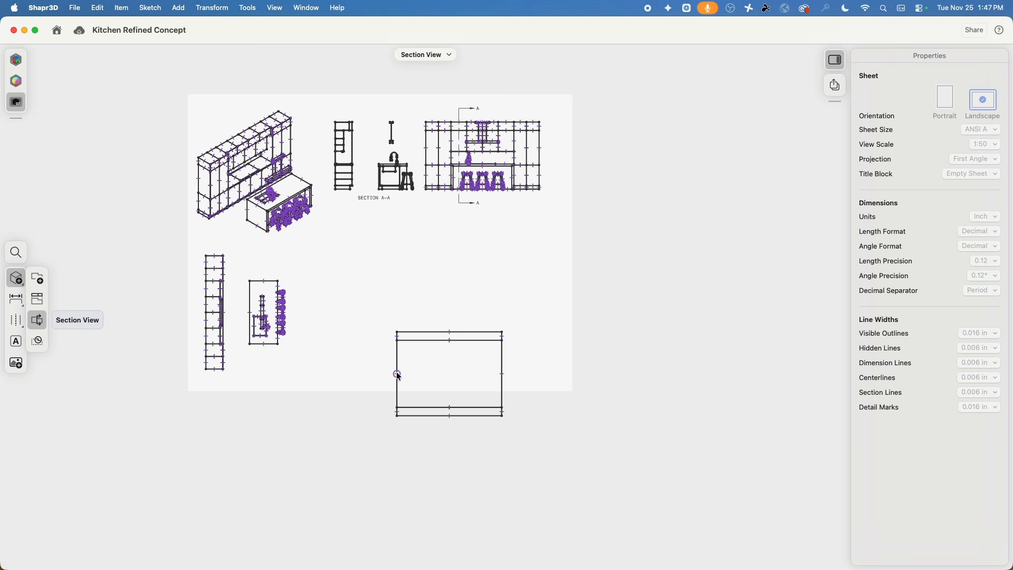
pyautogui.click(397, 374)
pyautogui.click(503, 374)
pyautogui.click(452, 393)
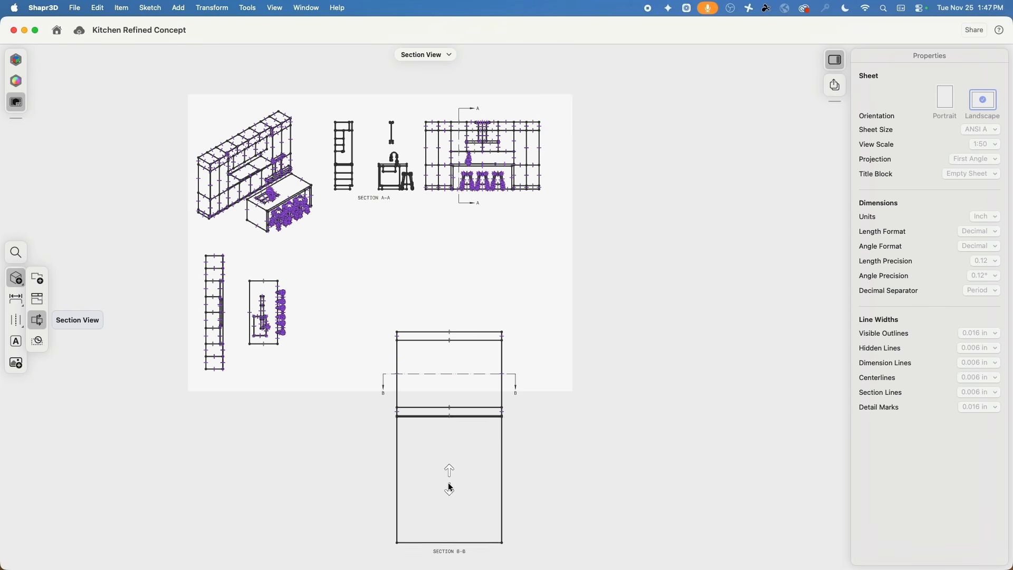
pyautogui.click(450, 496)
pyautogui.click(581, 426)
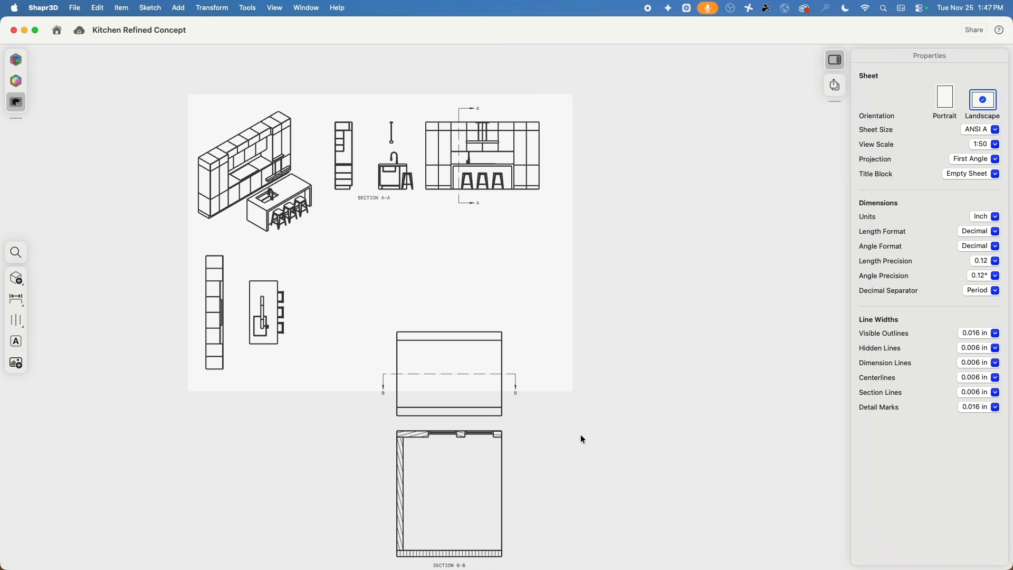
# - Move the room's section view onto the sheet below the front view, and its base view off the sheet underneath
pyautogui.moveTo(580, 435); pyautogui.dragTo(539, 341)
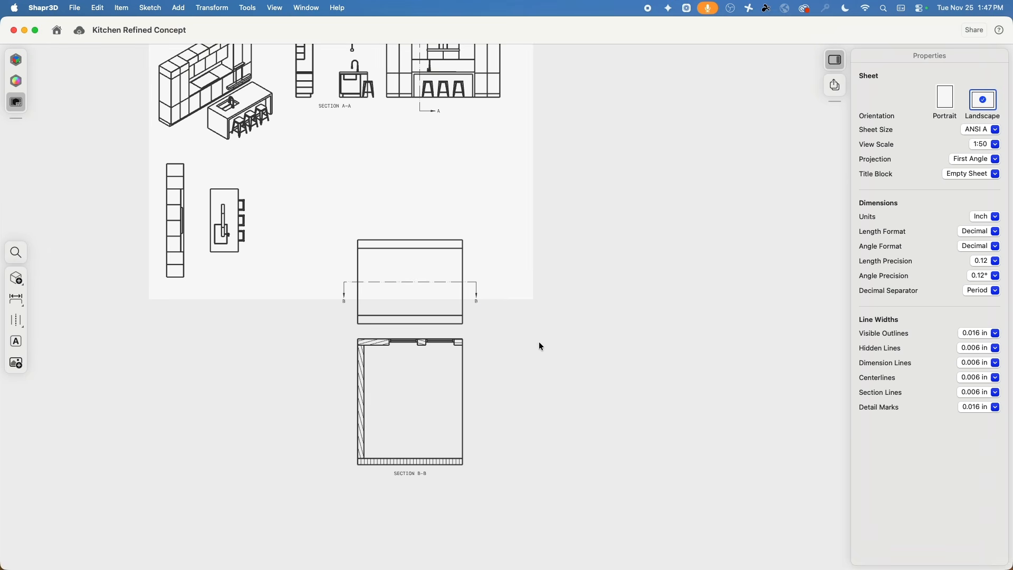
pyautogui.doubleClick(463, 361)
pyautogui.moveTo(485, 358); pyautogui.dragTo(484, 402)
pyautogui.moveTo(408, 460); pyautogui.dragTo(431, 246)
pyautogui.doubleClick(416, 340)
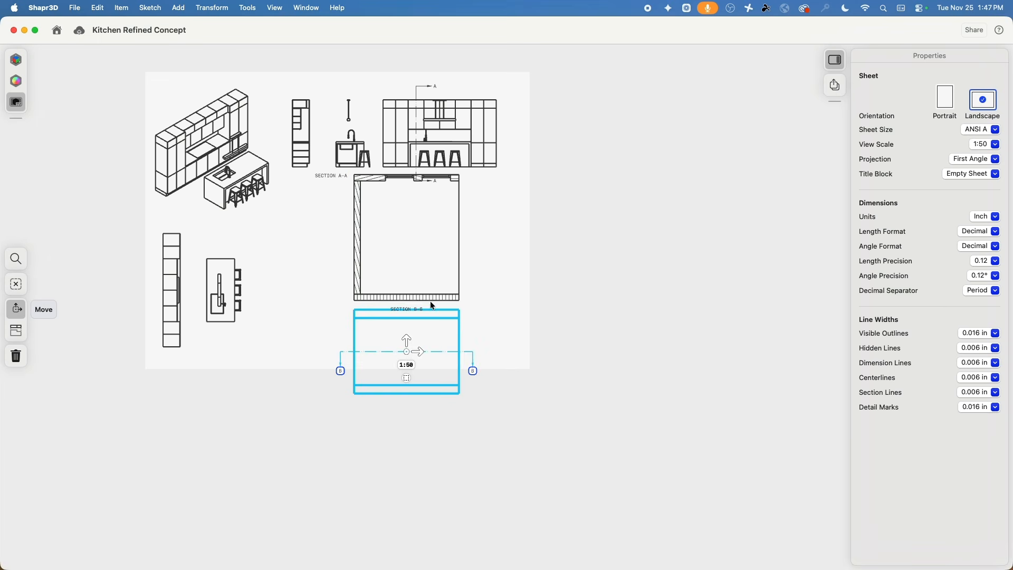
pyautogui.moveTo(403, 358); pyautogui.dragTo(402, 447)
pyautogui.click(429, 300)
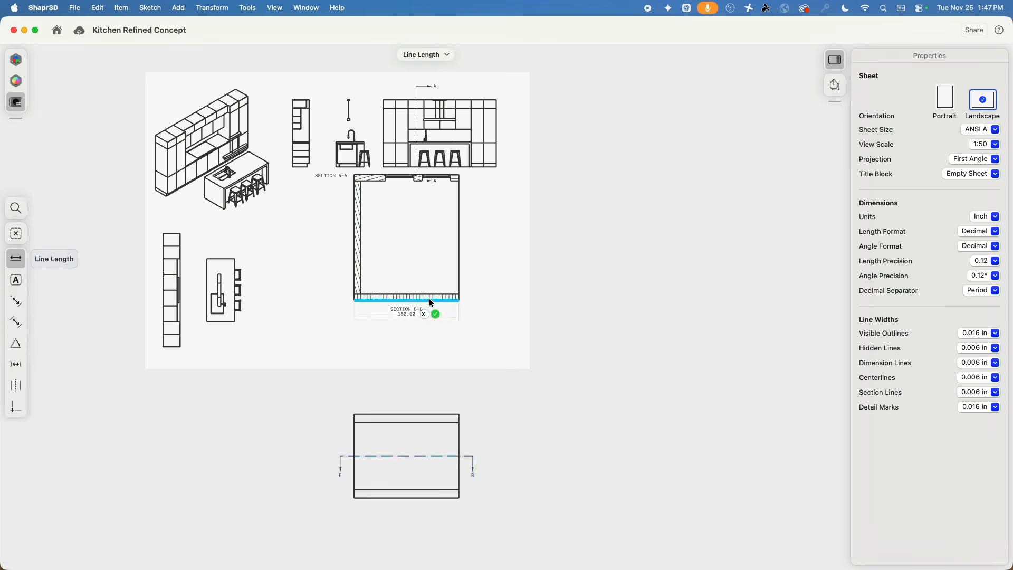
pyautogui.doubleClick(429, 301)
pyautogui.moveTo(409, 226); pyautogui.dragTo(411, 275)
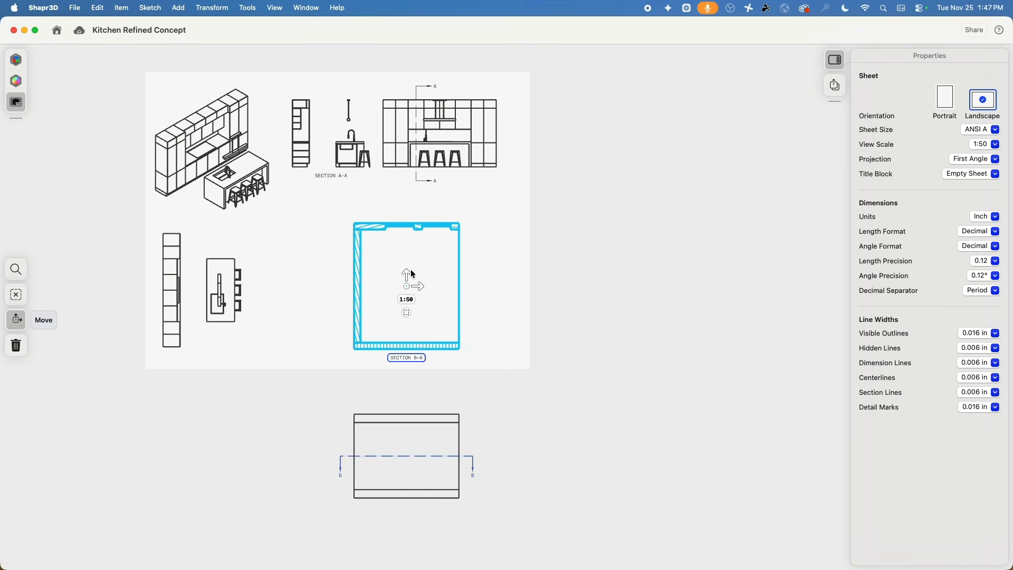
pyautogui.click(493, 249)
# - Examine the window details in the room's section view and the overall arrangement of the views on the sheet
pyautogui.scroll(15, 434, 238)
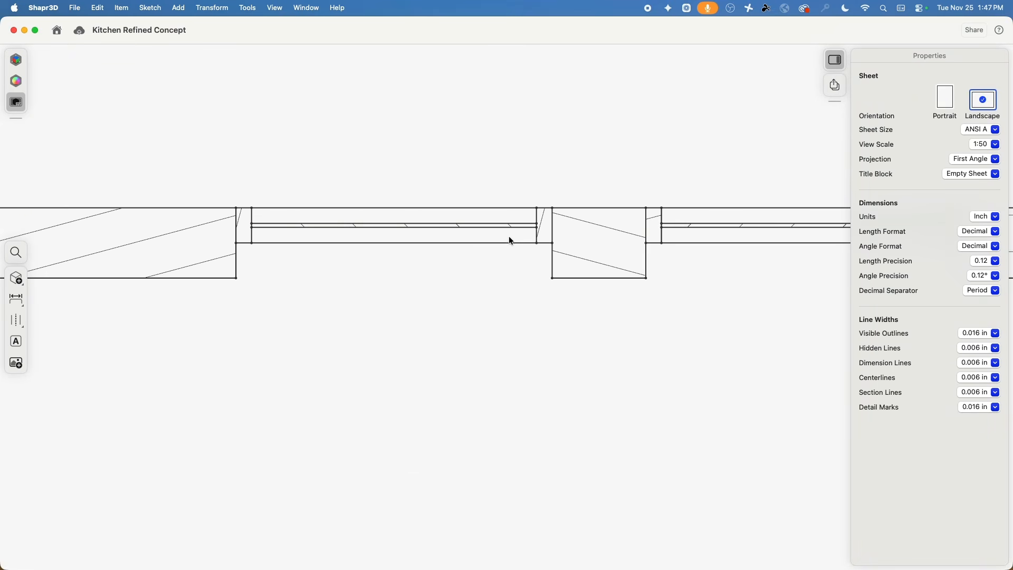
pyautogui.scroll(-15, 511, 241)
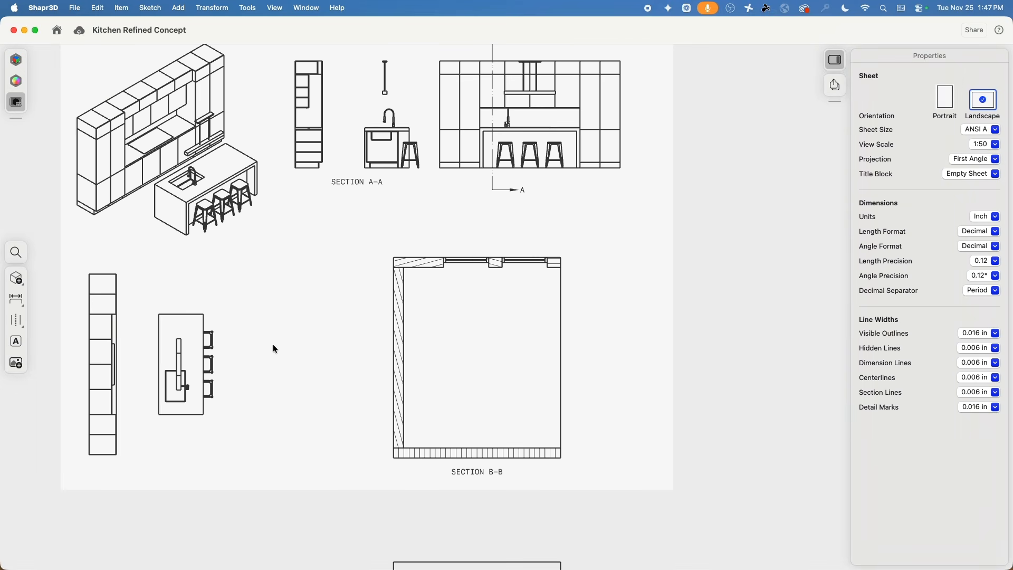
pyautogui.hscroll(-5, 274, 348)
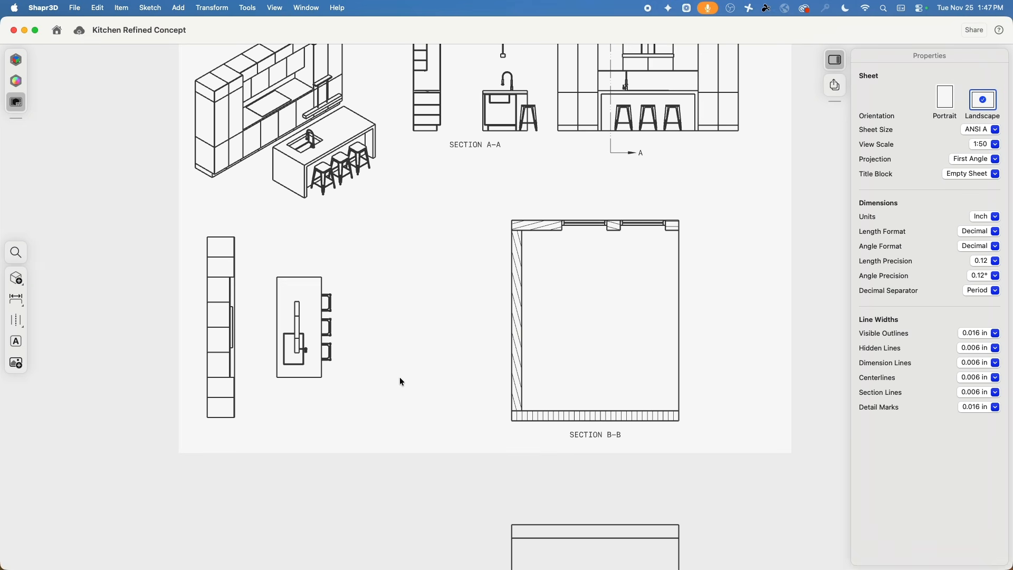
pyautogui.scroll(4, 420, 332)
pyautogui.hscroll(4, 421, 332)
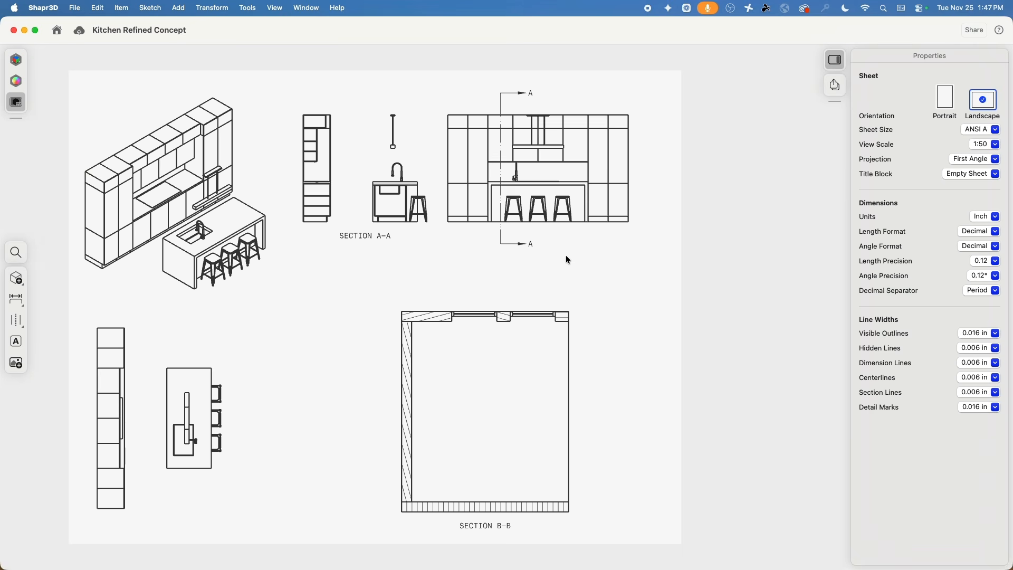
pyautogui.scroll(2, 573, 261)
pyautogui.hscroll(4, 573, 261)
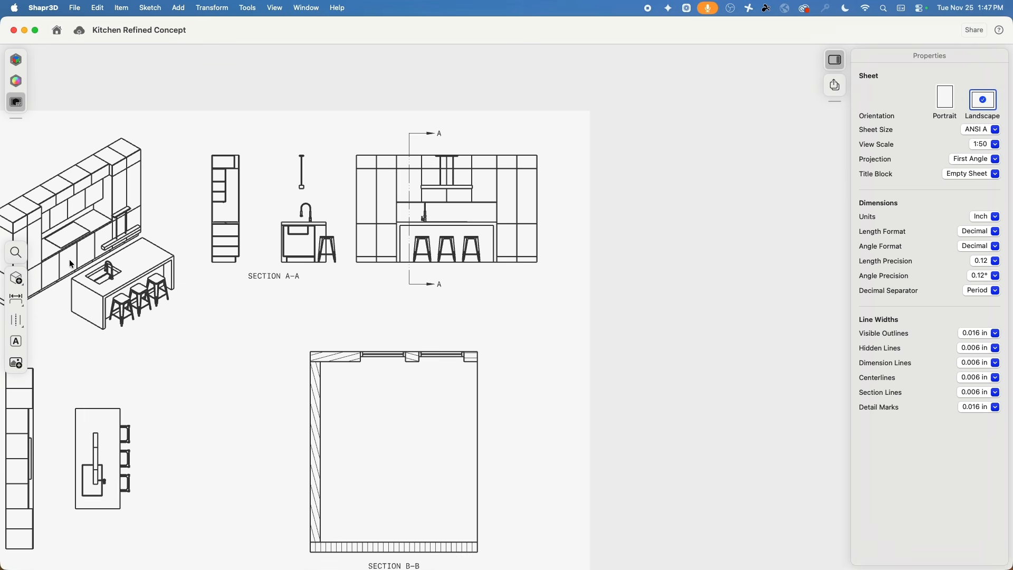
pyautogui.click(16, 300)
pyautogui.hscroll(1, 363, 145)
pyautogui.scroll(1, 363, 146)
pyautogui.hscroll(2, 295, 192)
pyautogui.scroll(1, 296, 193)
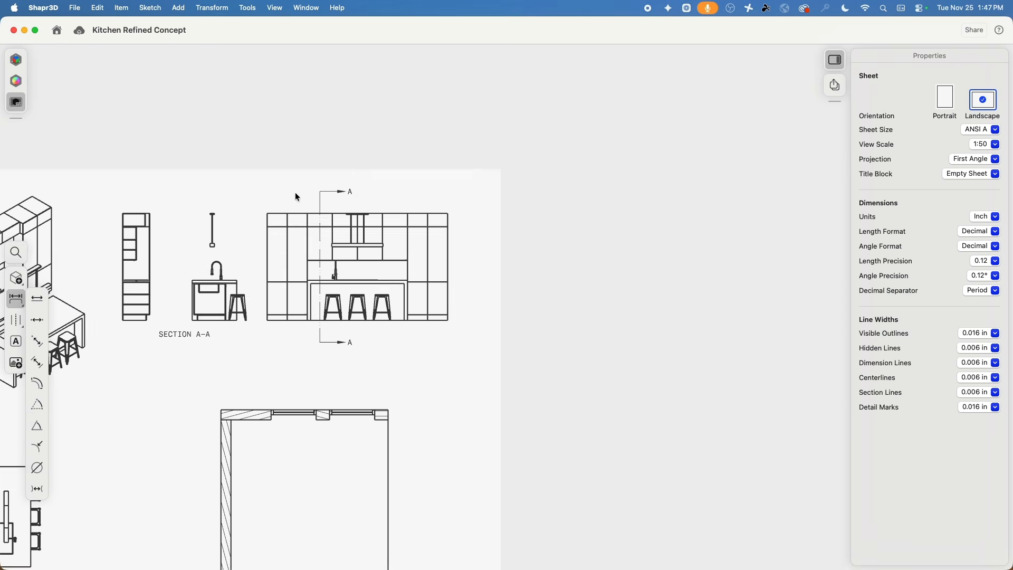
pyautogui.scroll(5, 293, 195)
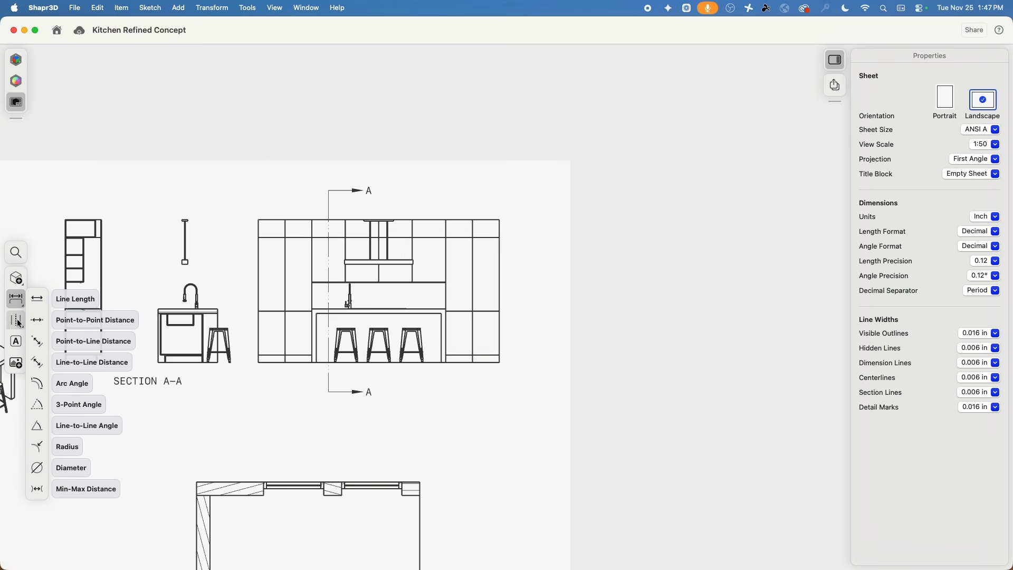
pyautogui.click(38, 300)
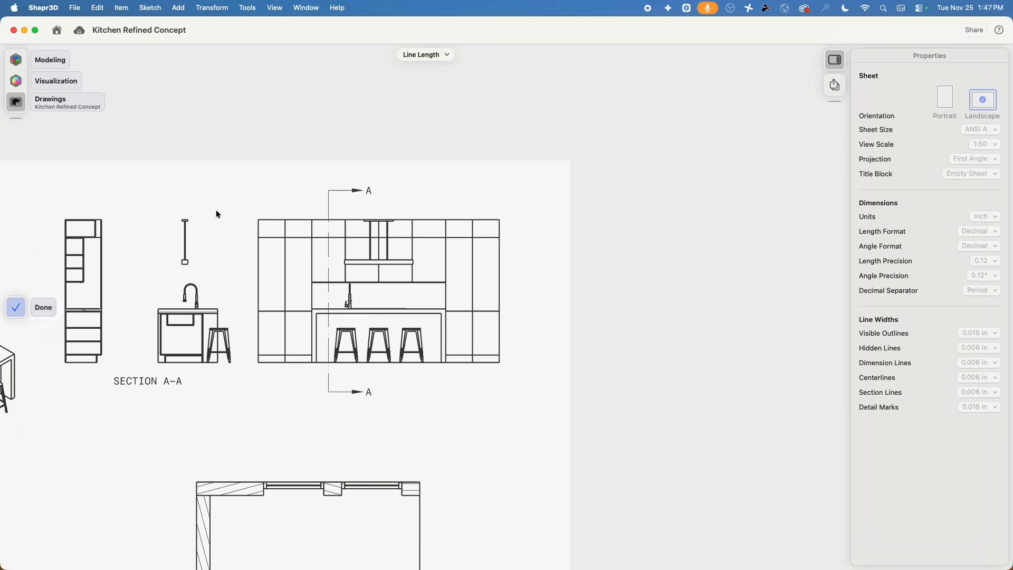
pyautogui.click(16, 307)
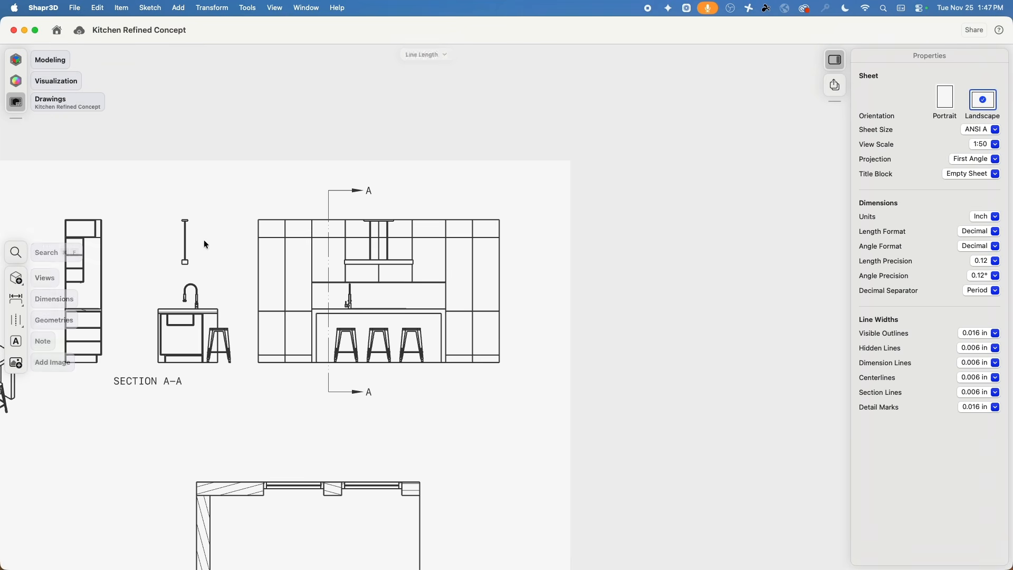
# - Add a point-to-point dimension above the front view for the kitchen's overall width, between its upper corners
pyautogui.click(258, 220)
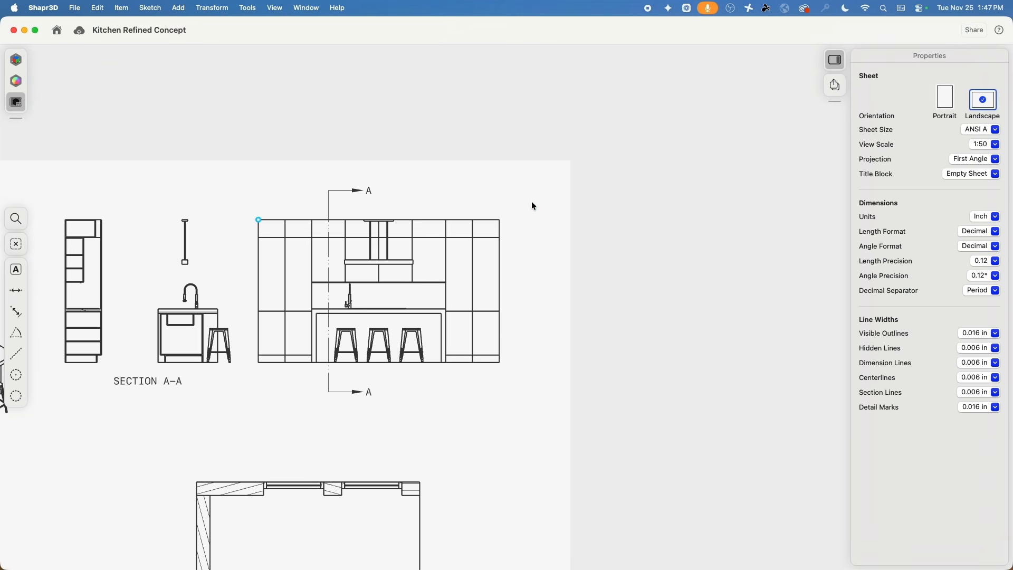
pyautogui.click(499, 220)
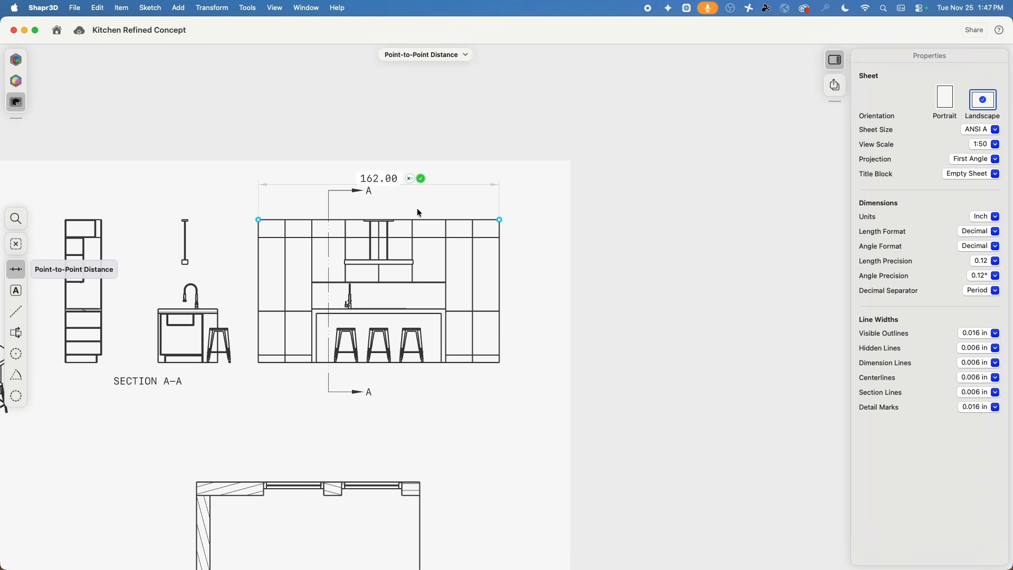
pyautogui.click(421, 179)
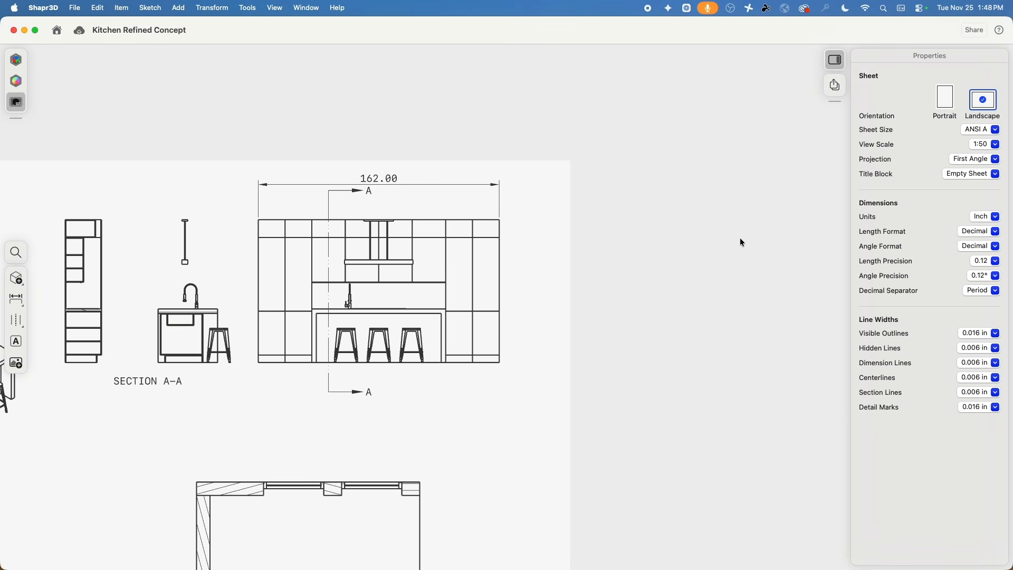
# - Try Foot units with the Architectural length format for the sheet's dimensions, and return the units to Inch
pyautogui.click(978, 246)
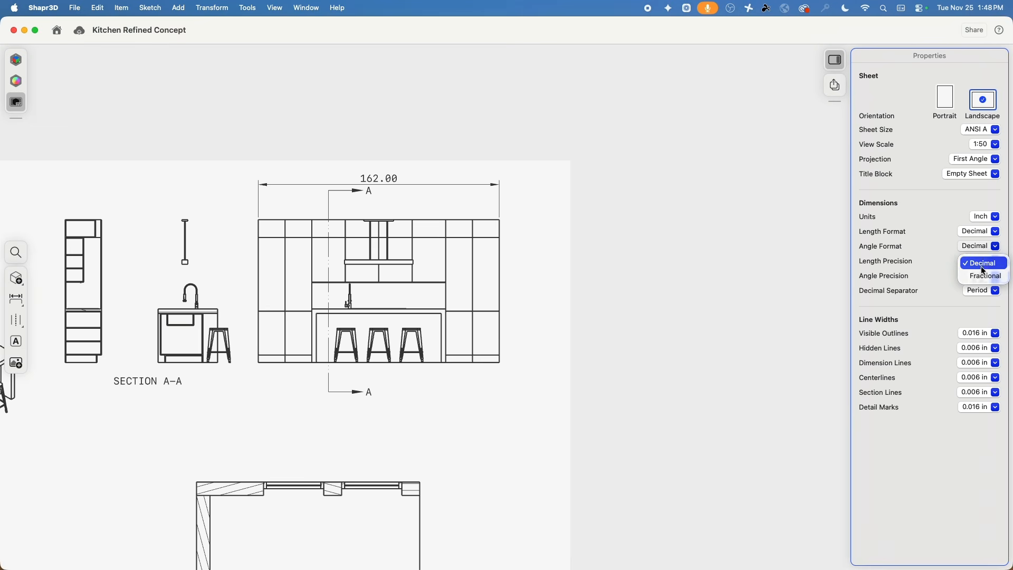
pyautogui.click(982, 233)
pyautogui.click(987, 216)
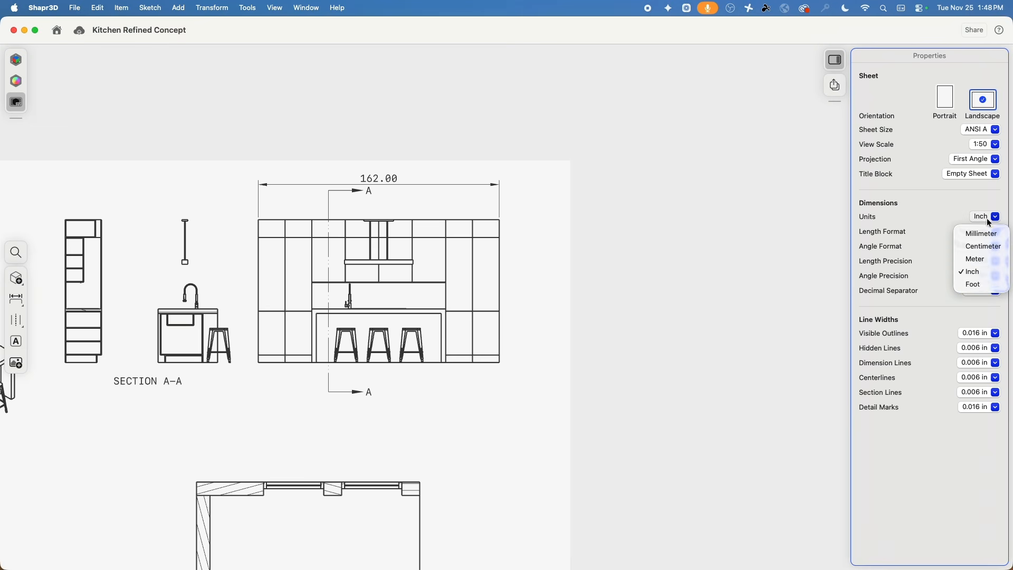
pyautogui.click(990, 284)
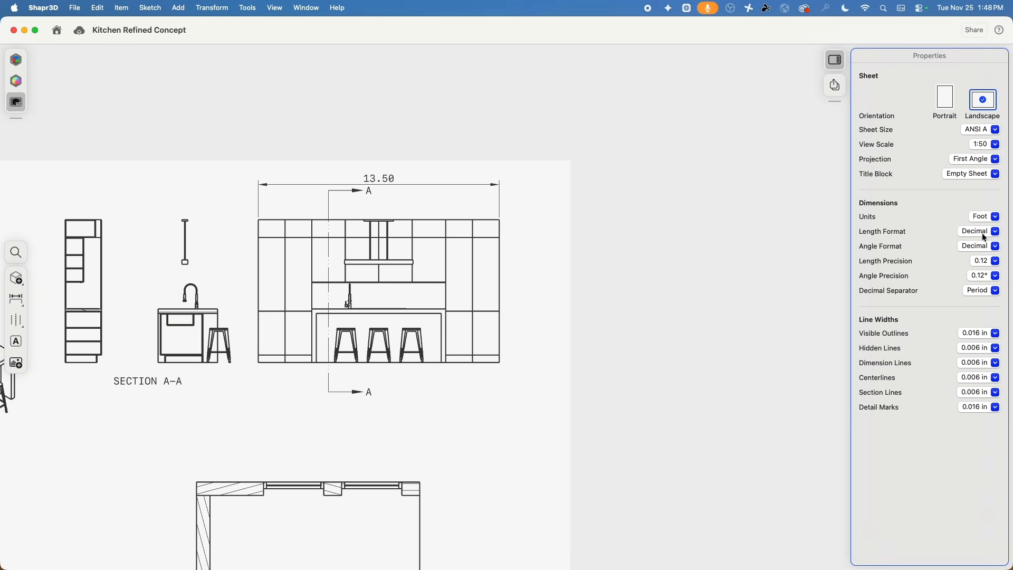
pyautogui.click(982, 246)
pyautogui.click(981, 262)
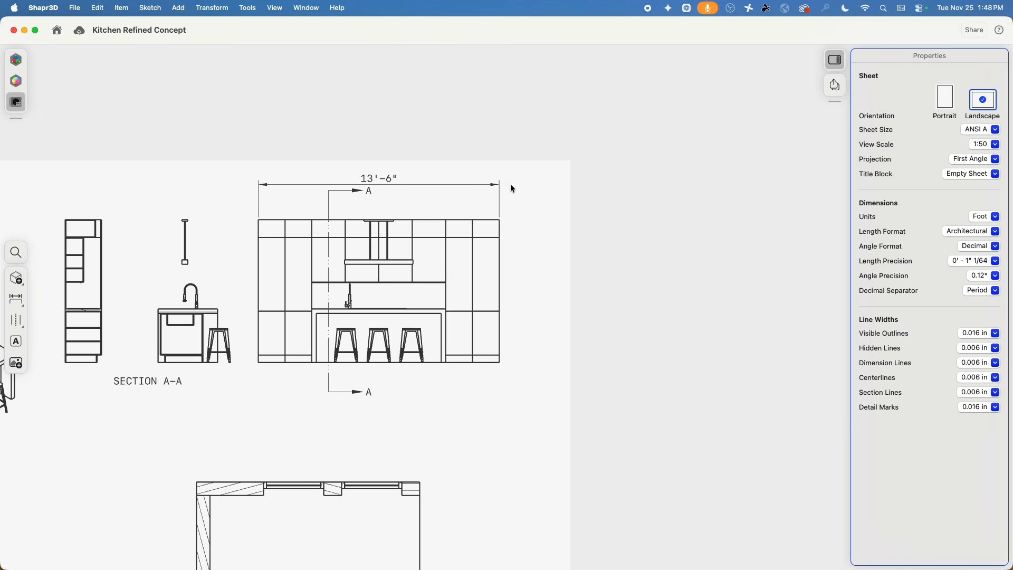
pyautogui.click(984, 217)
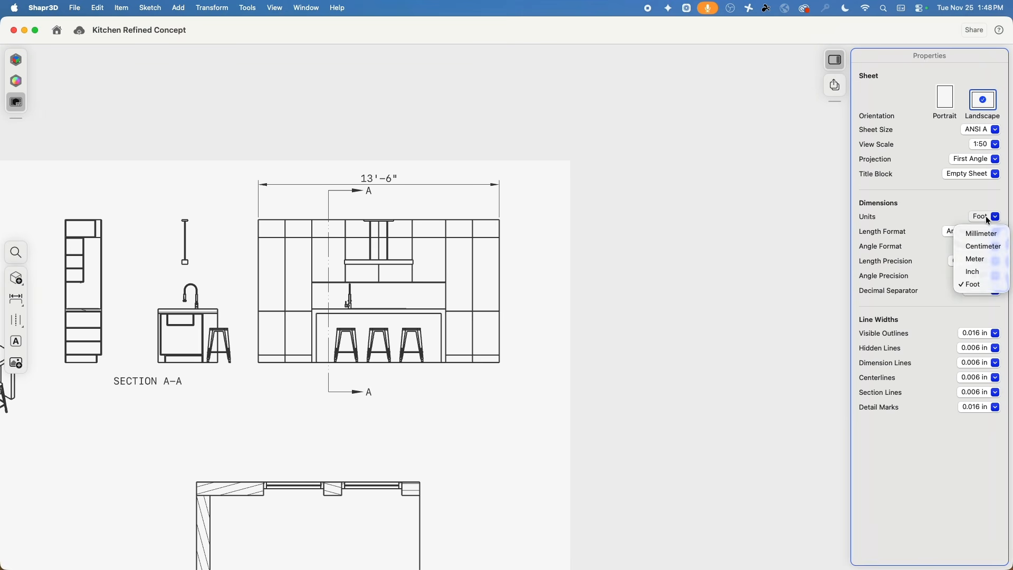
pyautogui.click(978, 271)
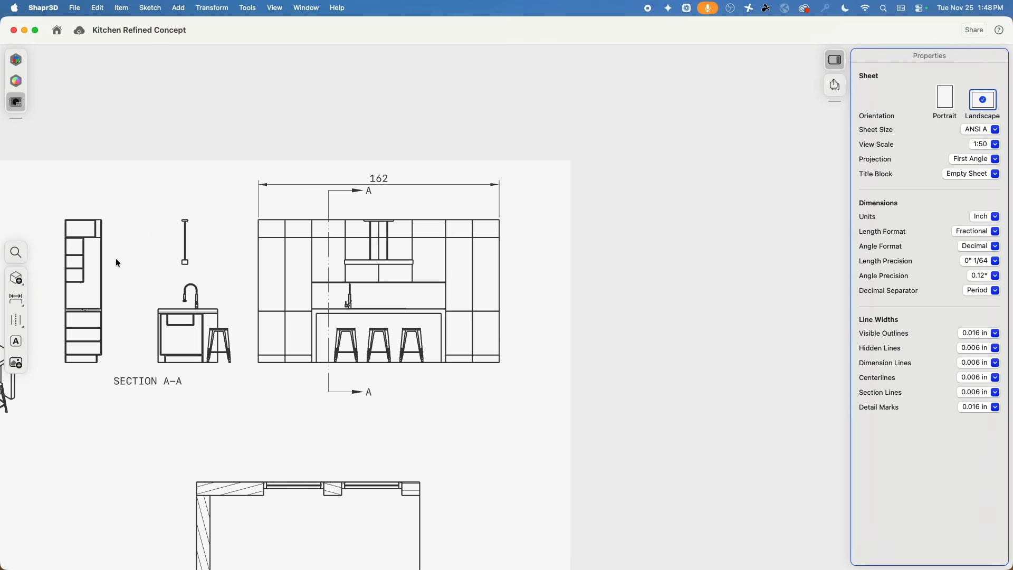
# - Dimension the combined width of the front view's two leftmost tall cabinets and place the text left of the extension lines
pyautogui.scroll(10, 273, 209)
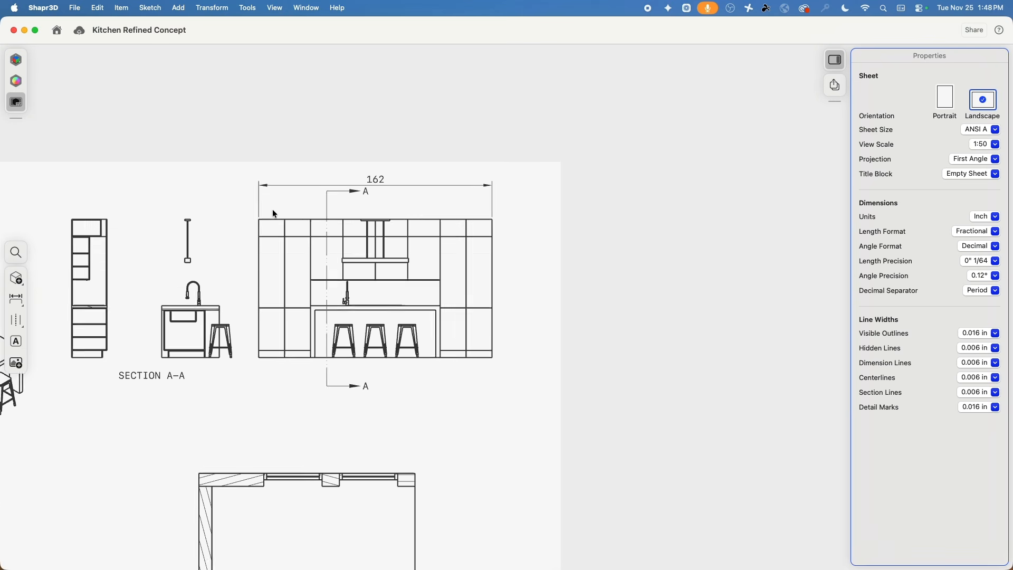
pyautogui.click(16, 299)
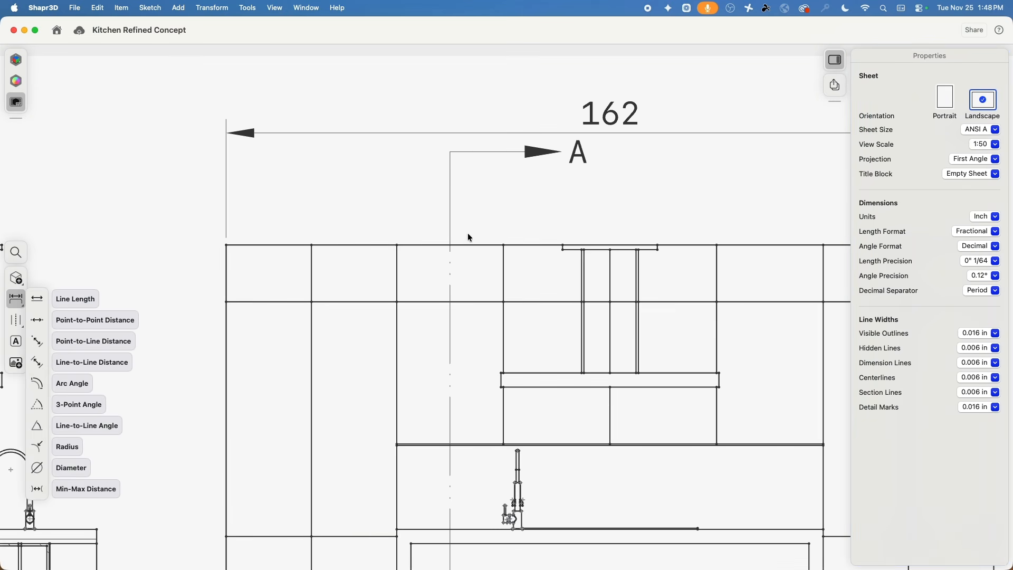
pyautogui.click(227, 245)
pyautogui.click(324, 158)
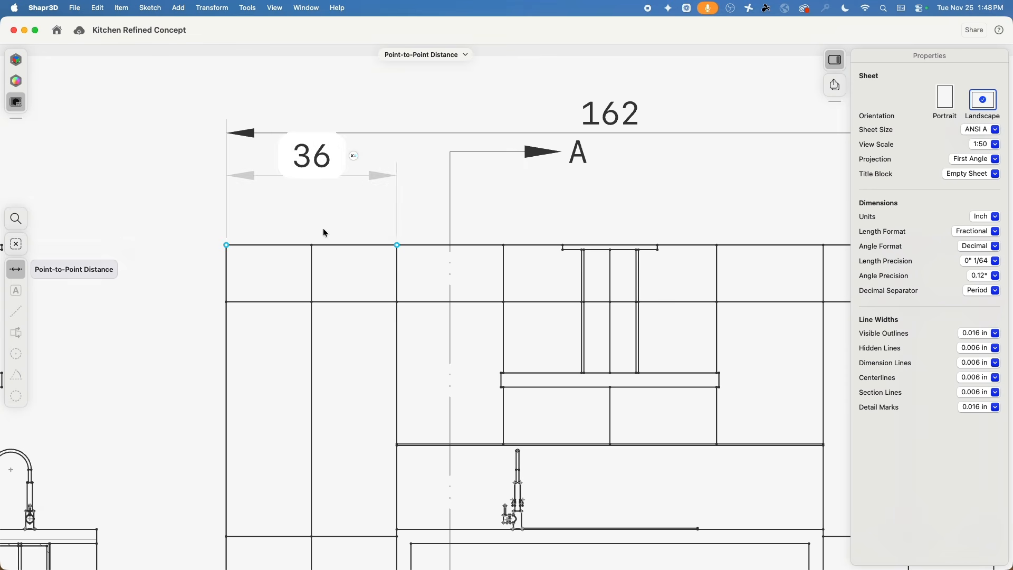
pyautogui.moveTo(313, 161); pyautogui.dragTo(128, 160)
pyautogui.press('Escape')
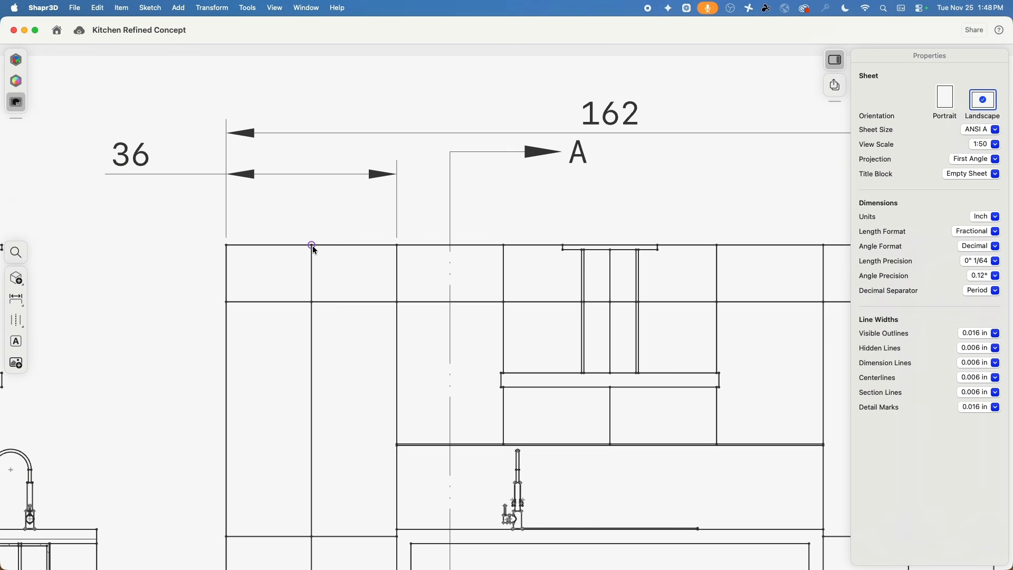
# - Dimension the width of the front view's leftmost tall cabinet and place the text left of the extension lines, below the two-cabinet dimension
pyautogui.click(312, 245)
pyautogui.click(226, 245)
pyautogui.moveTo(254, 142); pyautogui.dragTo(129, 204)
pyautogui.click(181, 201)
# - Dimension the front view from the range hood's centre line to the right-hand tall cabinets, placing it just below the overall width
pyautogui.scroll(-1, 350, 245)
pyautogui.scroll(-4, 350, 246)
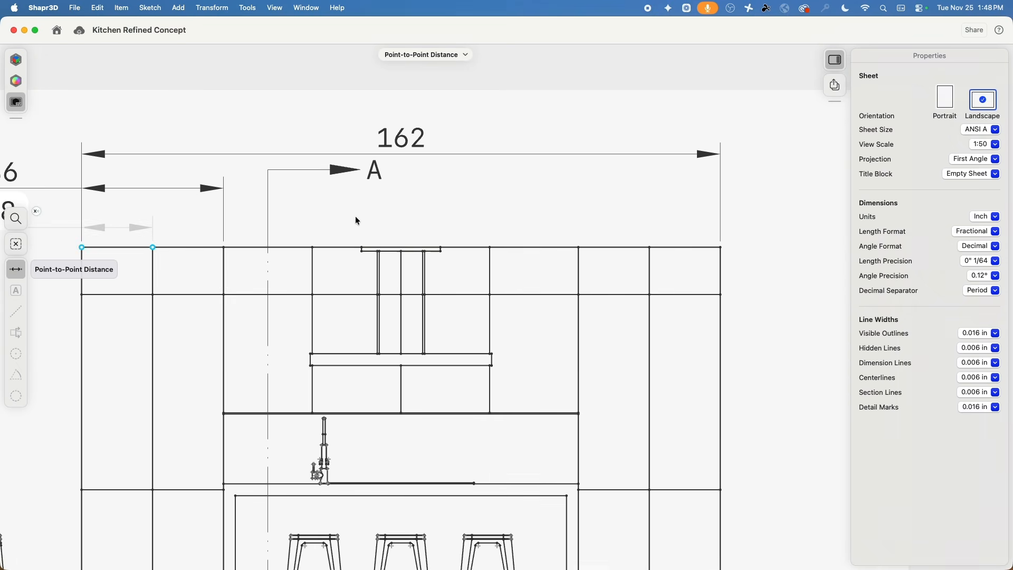
pyautogui.scroll(1, 358, 219)
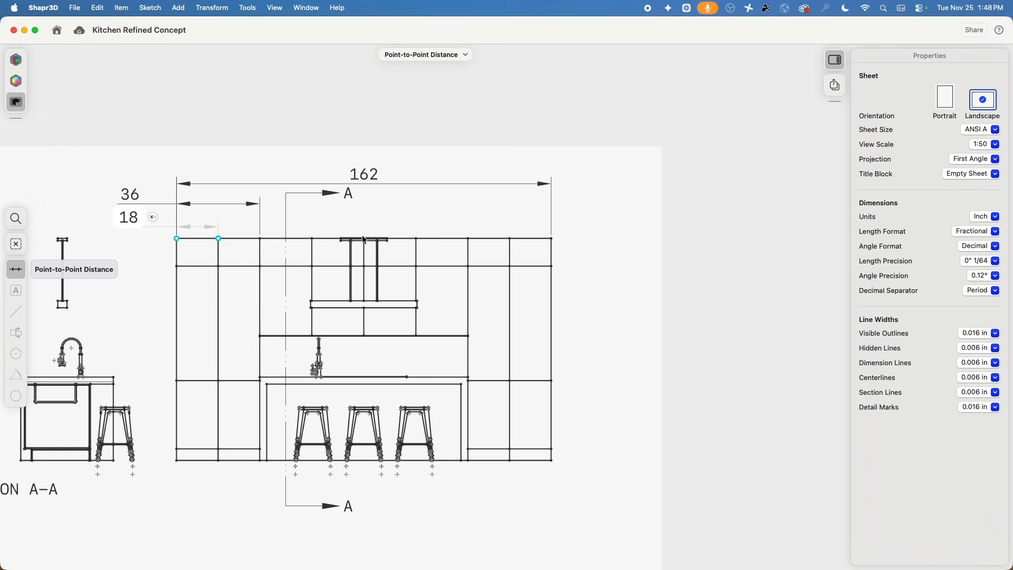
pyautogui.click(364, 266)
pyautogui.click(468, 267)
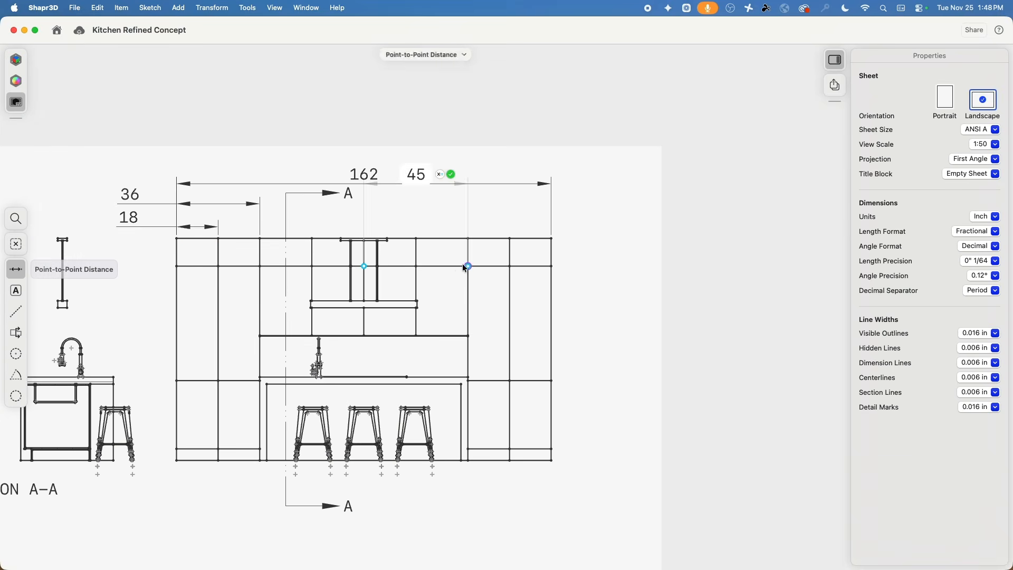
pyautogui.moveTo(417, 174); pyautogui.dragTo(421, 197)
pyautogui.click(451, 196)
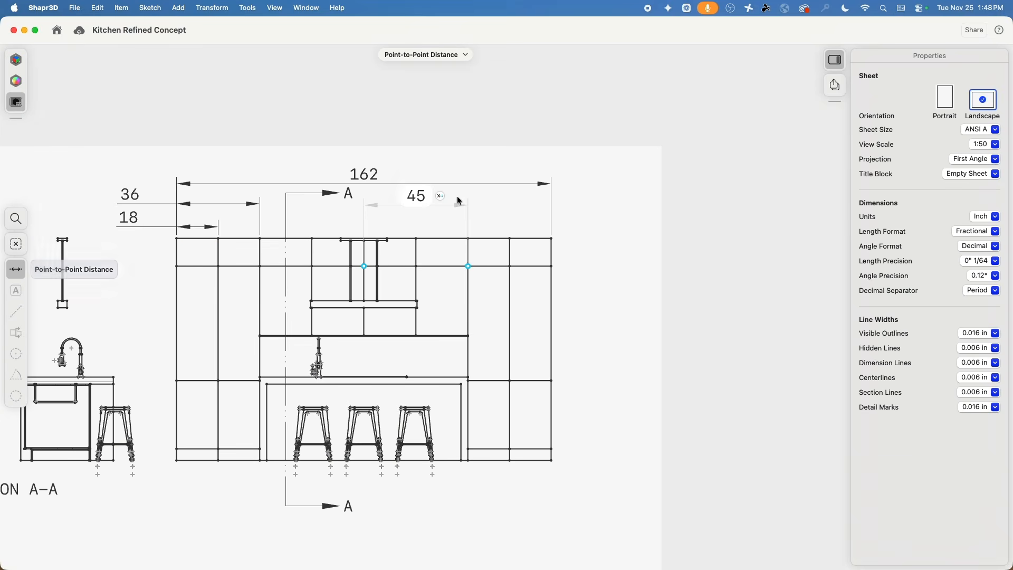
# - Dimension the width of the rightmost upper cabinet beside the hood and place the text right of the extension lines
pyautogui.click(416, 238)
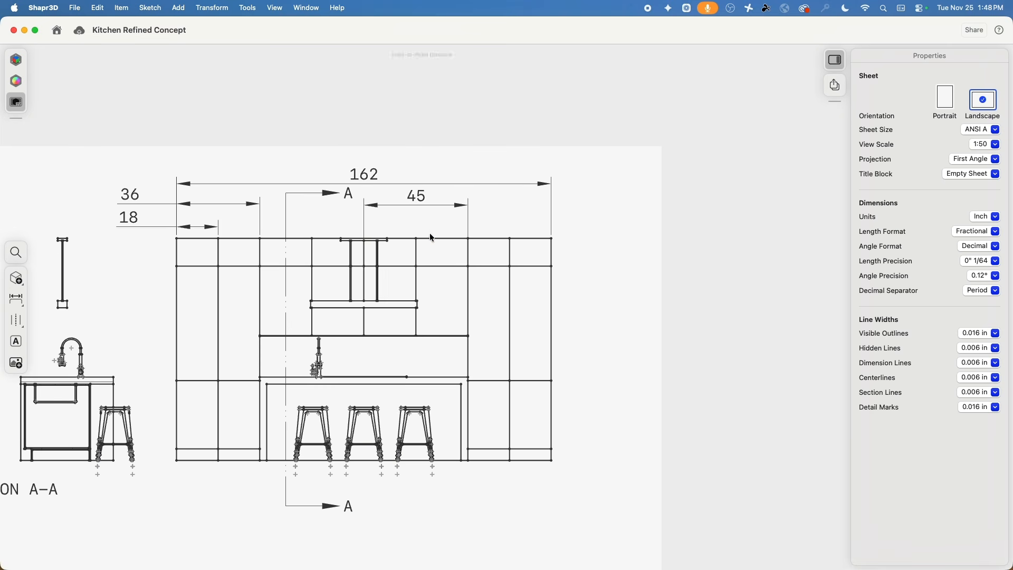
pyautogui.click(468, 239)
pyautogui.moveTo(422, 171); pyautogui.dragTo(487, 213)
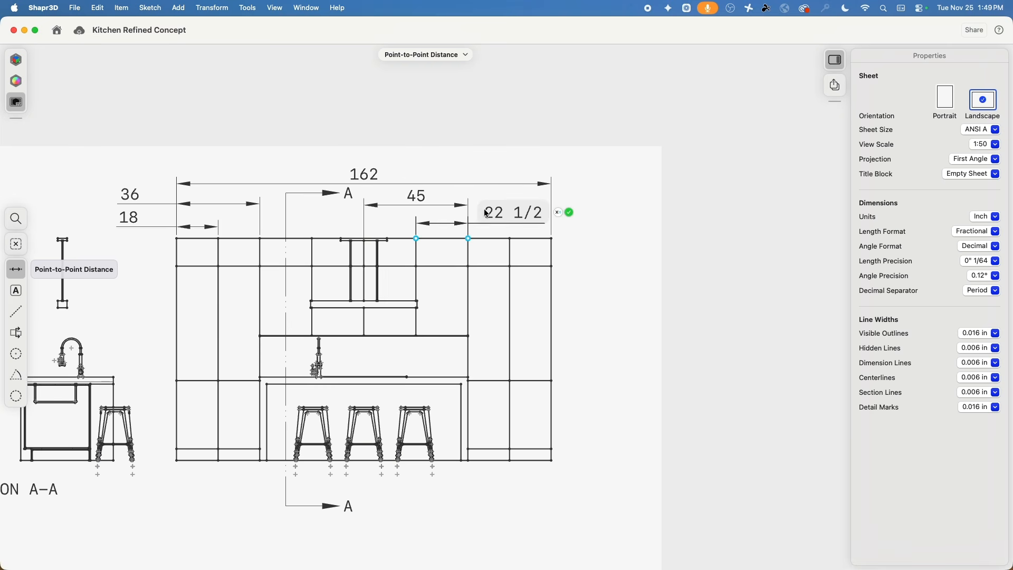
pyautogui.click(569, 212)
# - Add a point-to-point dimension for the kitchen's overall height, placed well clear of the front view's right edge
pyautogui.moveTo(616, 274); pyautogui.dragTo(562, 248)
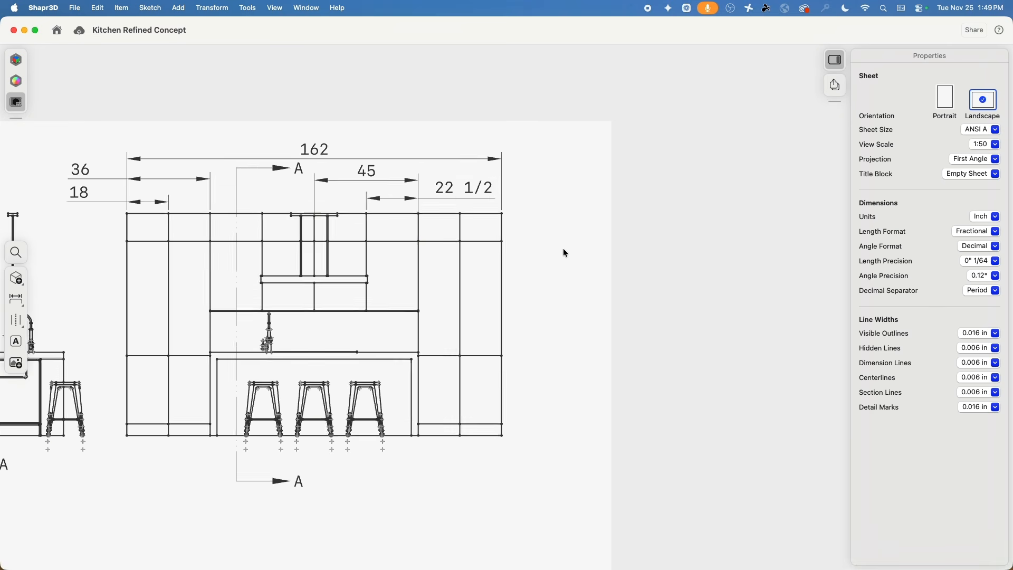
pyautogui.click(502, 213)
pyautogui.click(501, 435)
pyautogui.moveTo(545, 325); pyautogui.dragTo(593, 330)
pyautogui.click(530, 251)
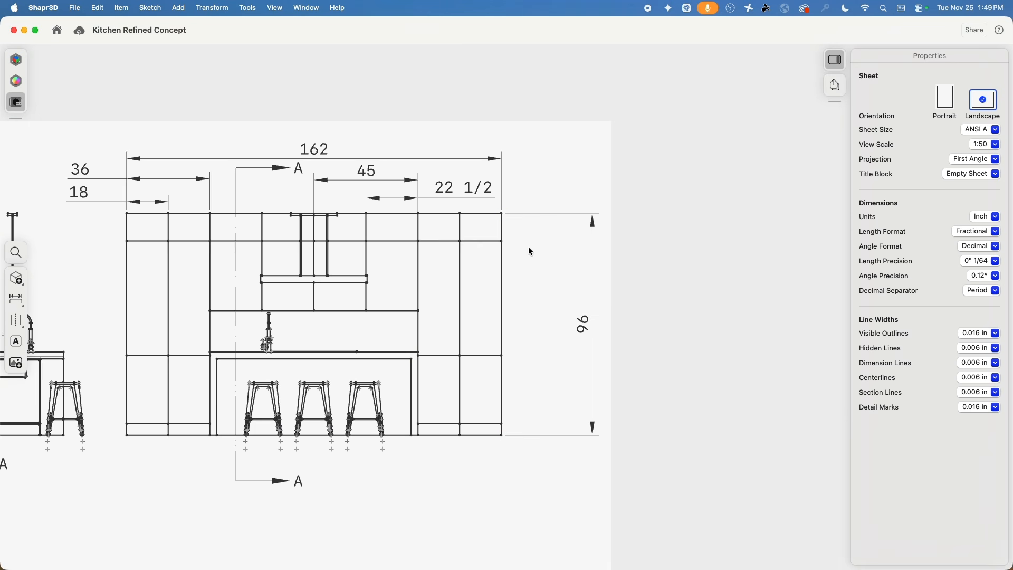
# - Dimension the heights of the top cabinet row and the tall doors below it, aligned inside the overall height dimension
pyautogui.click(502, 213)
pyautogui.click(502, 240)
pyautogui.moveTo(548, 228); pyautogui.dragTo(554, 197)
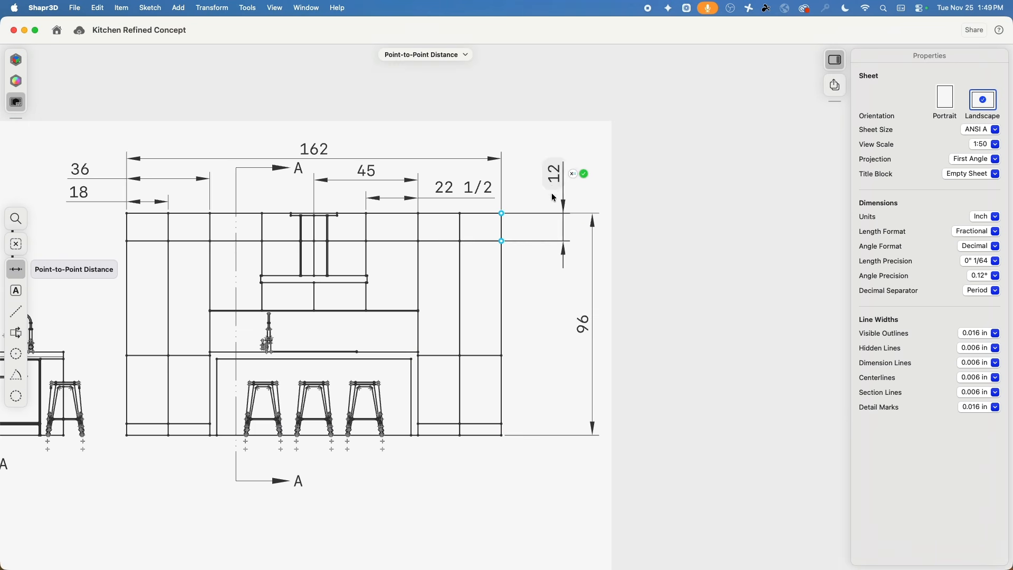
pyautogui.click(531, 254)
pyautogui.click(502, 355)
pyautogui.click(501, 240)
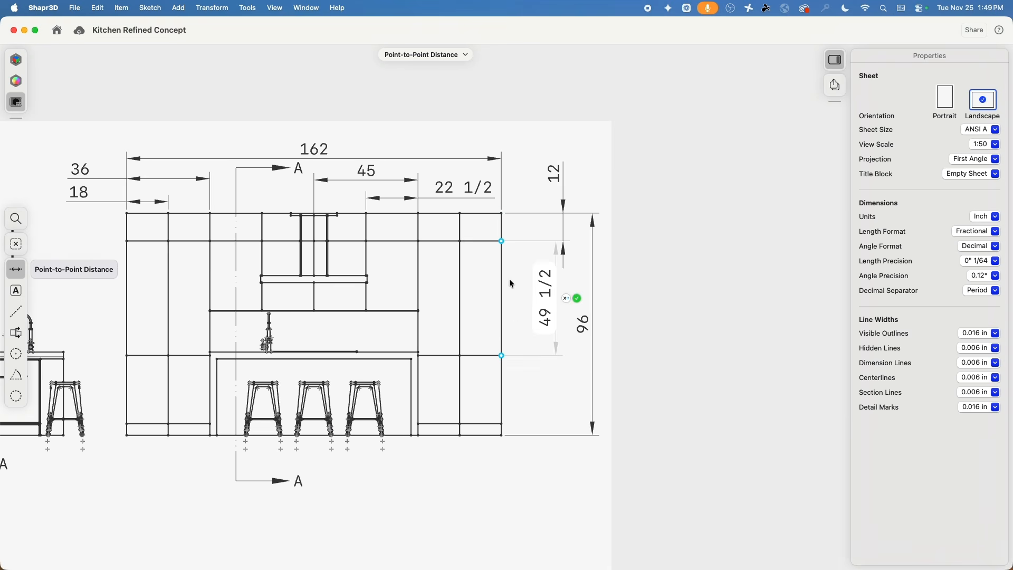
pyautogui.moveTo(544, 302); pyautogui.dragTo(551, 302)
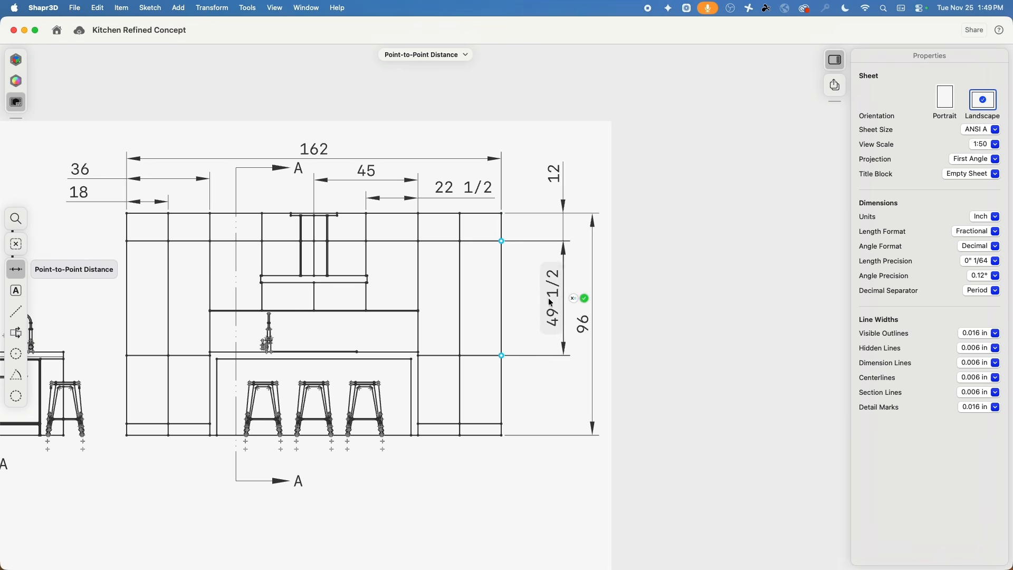
# - Dimension the heights of the lower cabinet doors and the toe kick at the front view's right edge, with the toe-kick text below
pyautogui.click(502, 355)
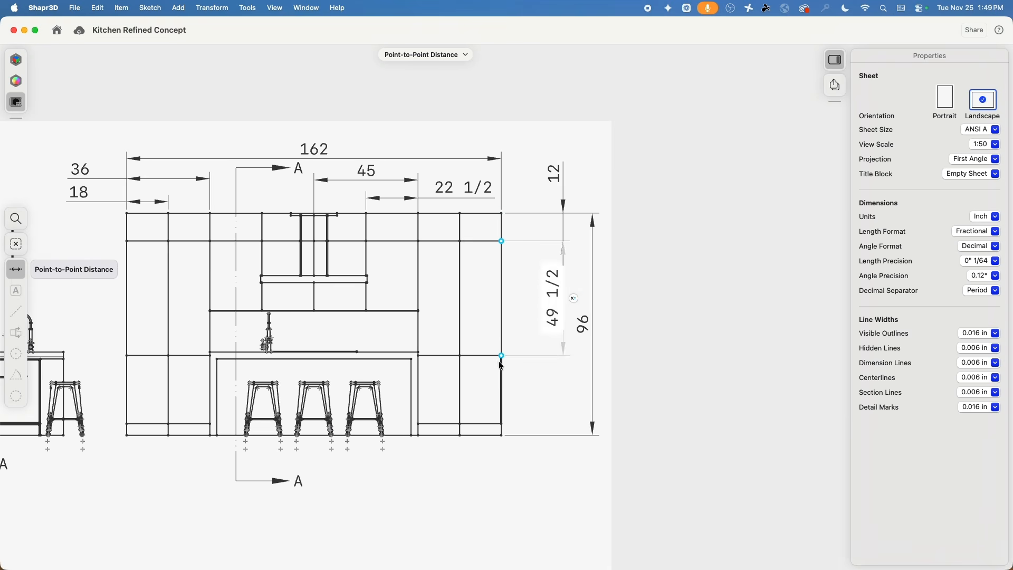
pyautogui.click(502, 424)
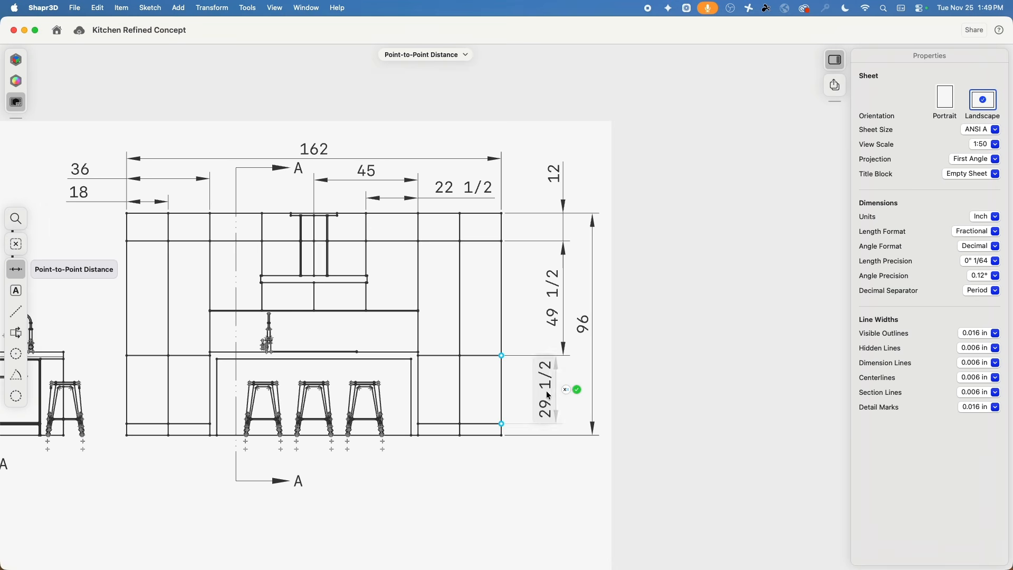
pyautogui.click(502, 436)
pyautogui.moveTo(544, 425); pyautogui.dragTo(514, 475)
pyautogui.click(543, 473)
# - Examine the top view, the room's section view and the overall arrangement of the dimensioned sheet
pyautogui.moveTo(442, 427); pyautogui.dragTo(574, 296)
pyautogui.scroll(-4, 521, 378)
pyautogui.scroll(-3, 574, 296)
pyautogui.moveTo(517, 315); pyautogui.dragTo(559, 257)
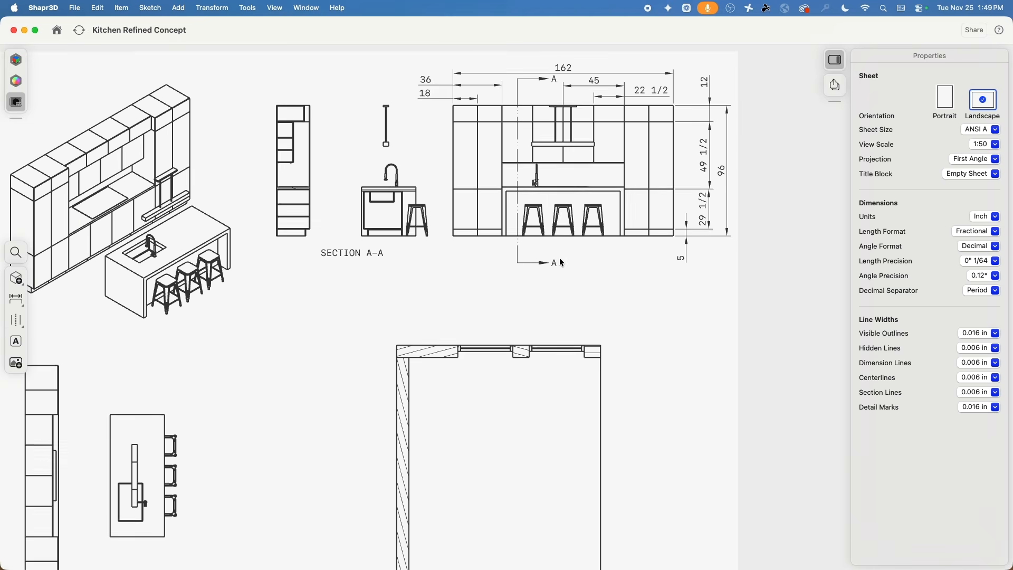
pyautogui.moveTo(310, 347)
pyautogui.mouseDown()
pyautogui.moveTo(364, 323)
pyautogui.moveTo(542, 280)
pyautogui.mouseUp()
pyautogui.moveTo(522, 346); pyautogui.dragTo(527, 264)
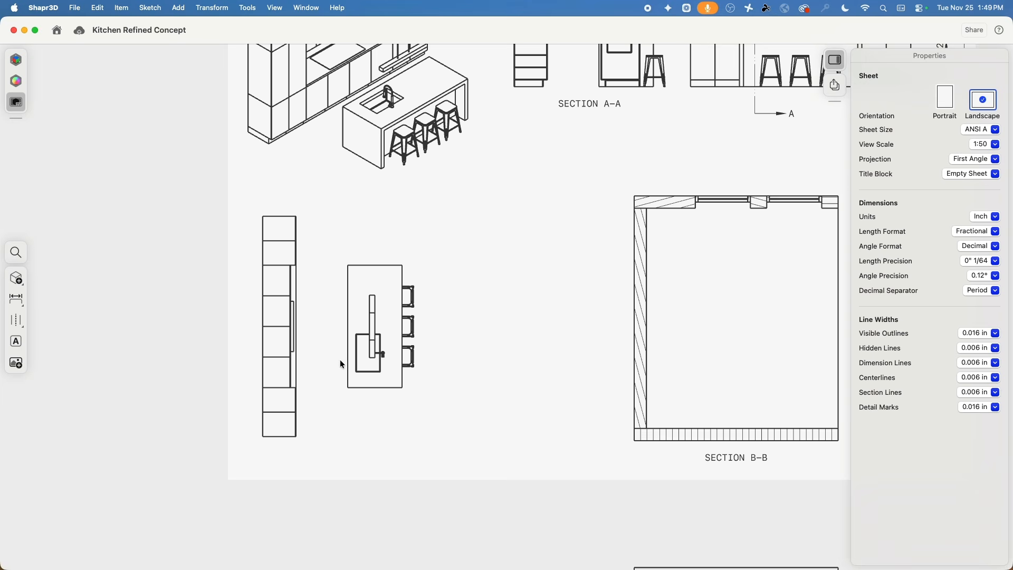
pyautogui.moveTo(465, 265); pyautogui.dragTo(287, 370)
pyautogui.scroll(3, 287, 370)
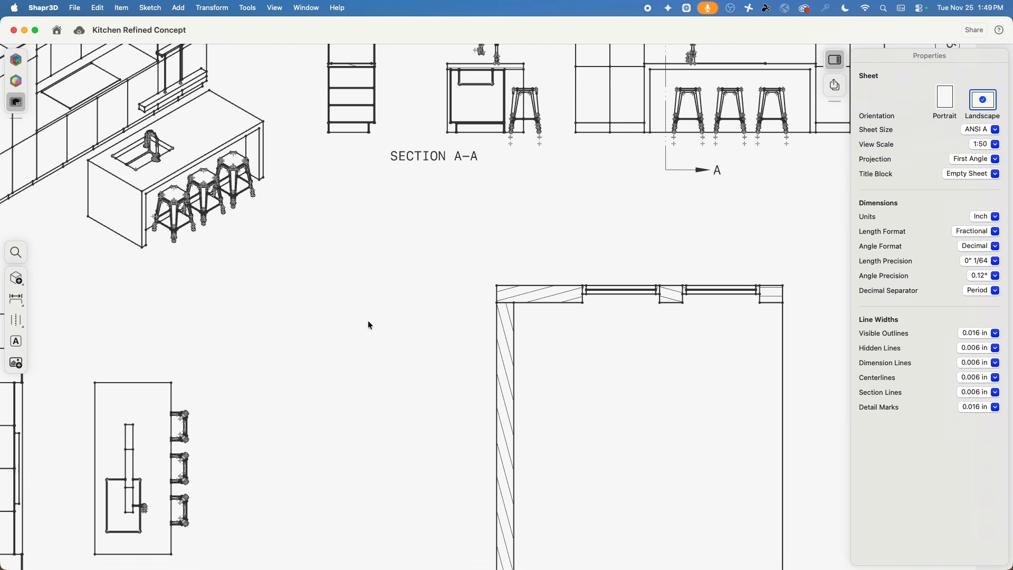
pyautogui.scroll(-6, 368, 321)
pyautogui.moveTo(338, 343); pyautogui.dragTo(315, 351)
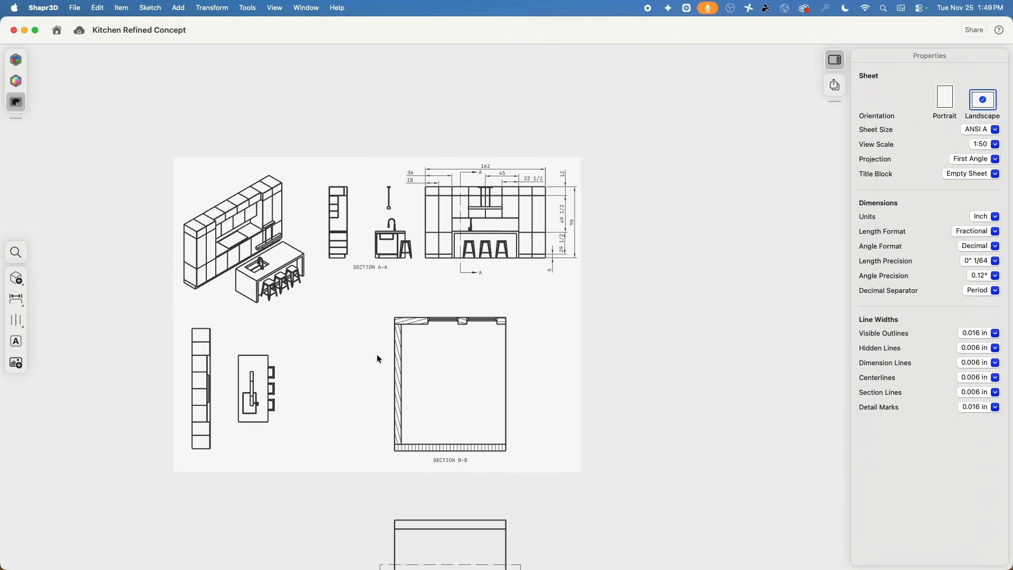
pyautogui.scroll(3, 377, 353)
pyautogui.moveTo(381, 346); pyautogui.dragTo(419, 350)
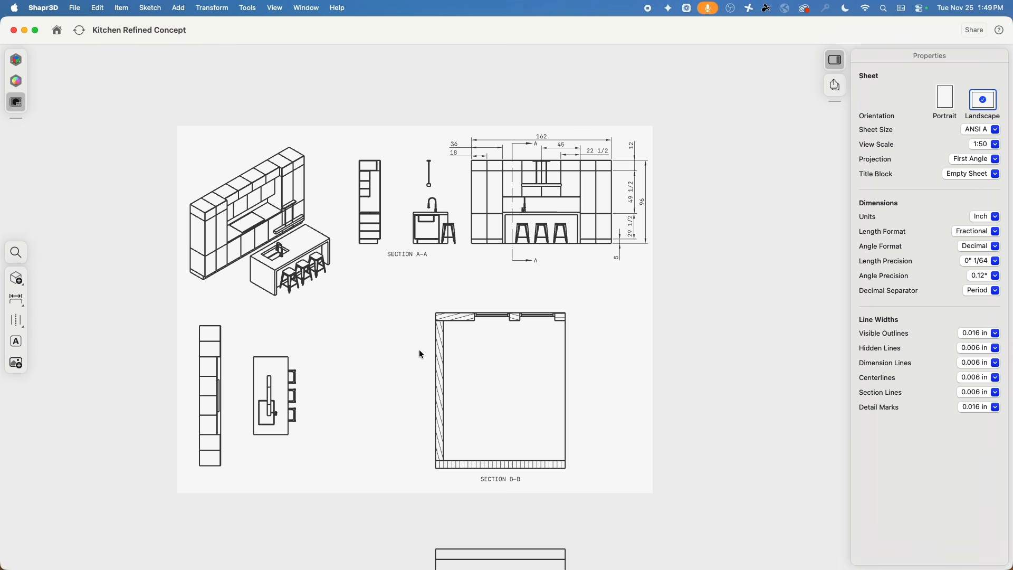
# - Export the drawing sheet in DWG format as "Technical Drawings RAW" into the DWGs folder
pyautogui.click(833, 84)
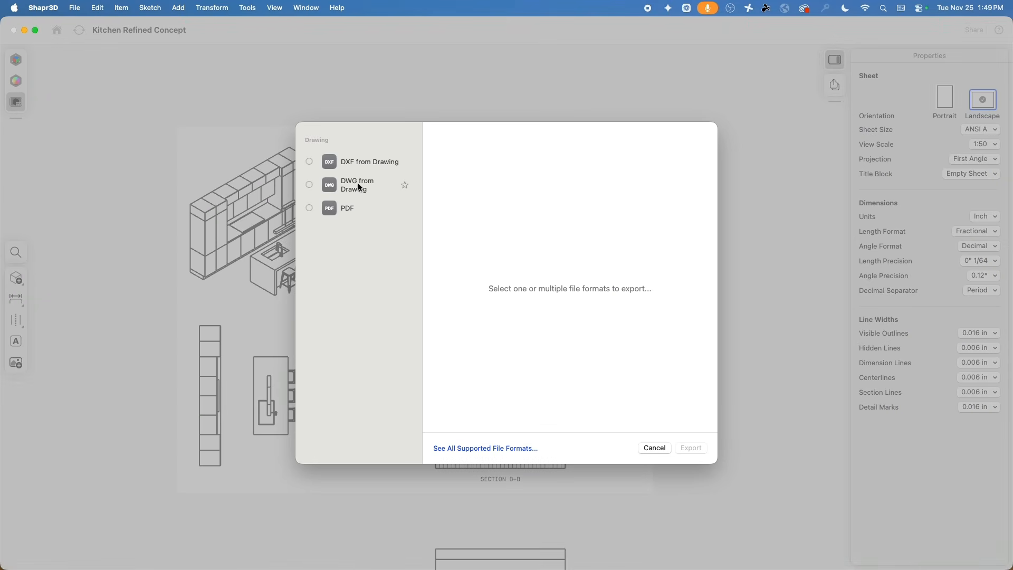
pyautogui.click(360, 185)
pyautogui.click(692, 448)
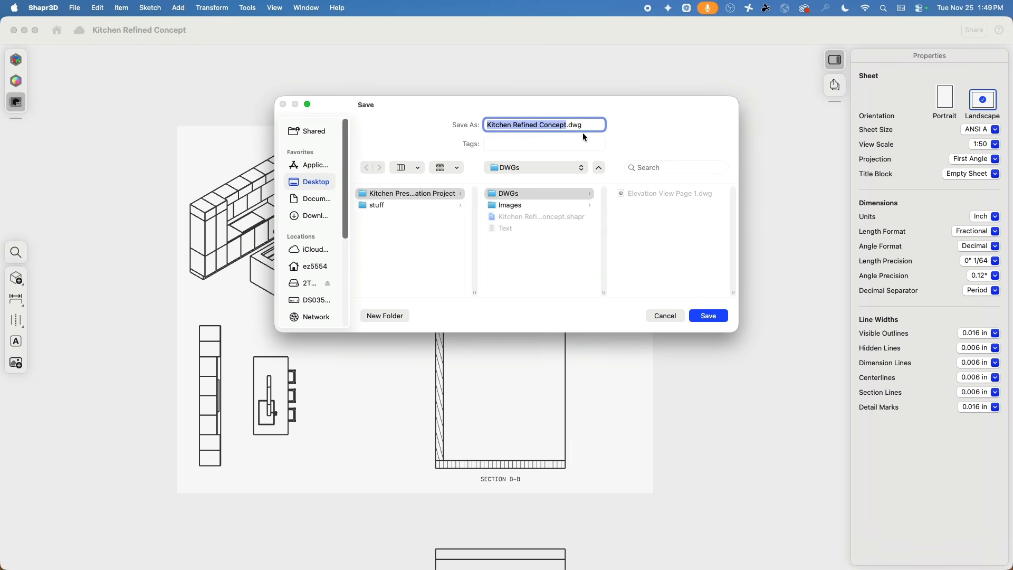
pyautogui.write('T')
pyautogui.write('echnica')
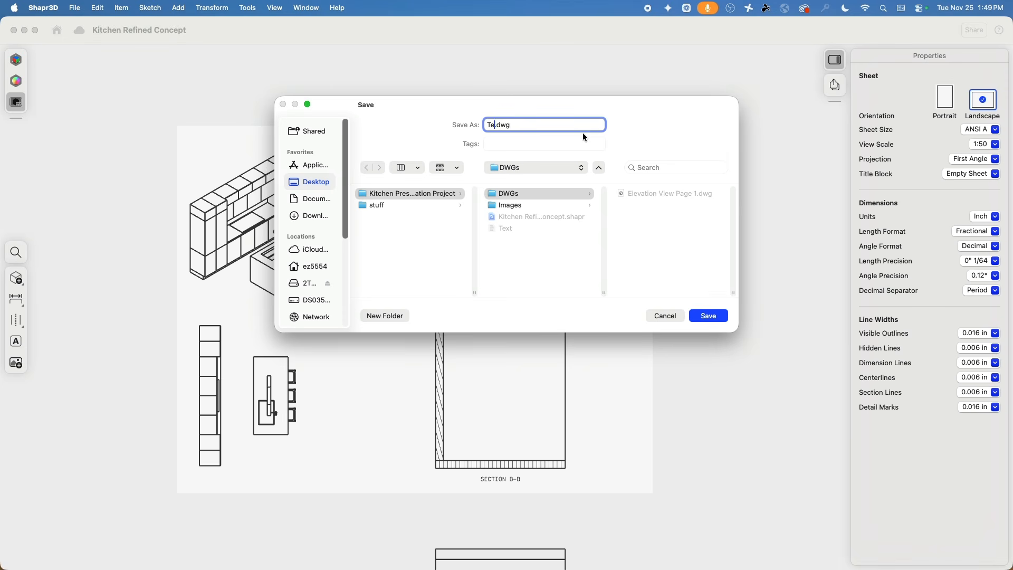
pyautogui.write('l Drawings RAW')
pyautogui.click(706, 317)
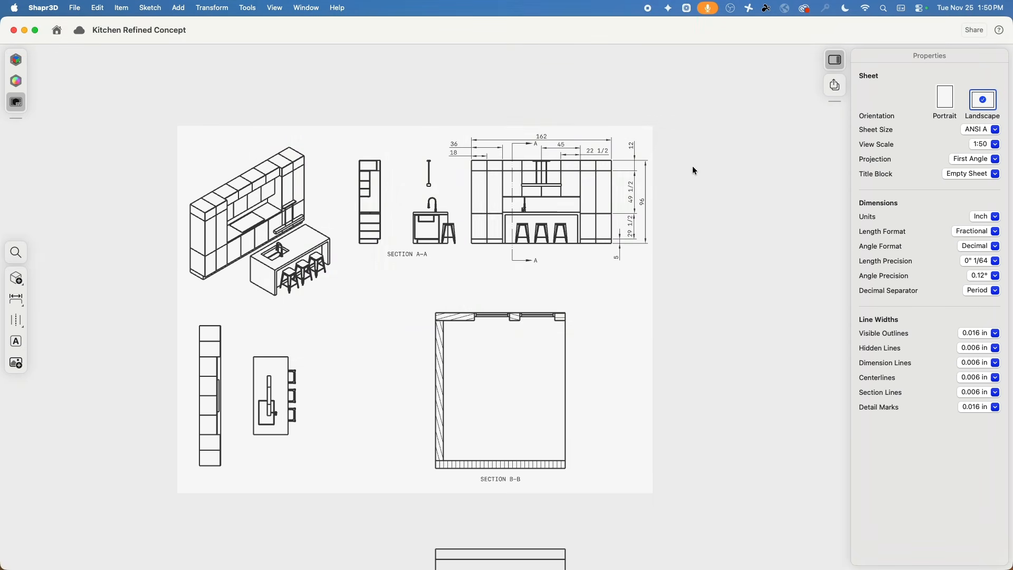
# - Switch to Affinity and open Technical Drawings RAW.dwg, importing all pages at 72 DPI with hidden items removed
pyautogui.click(609, 553)
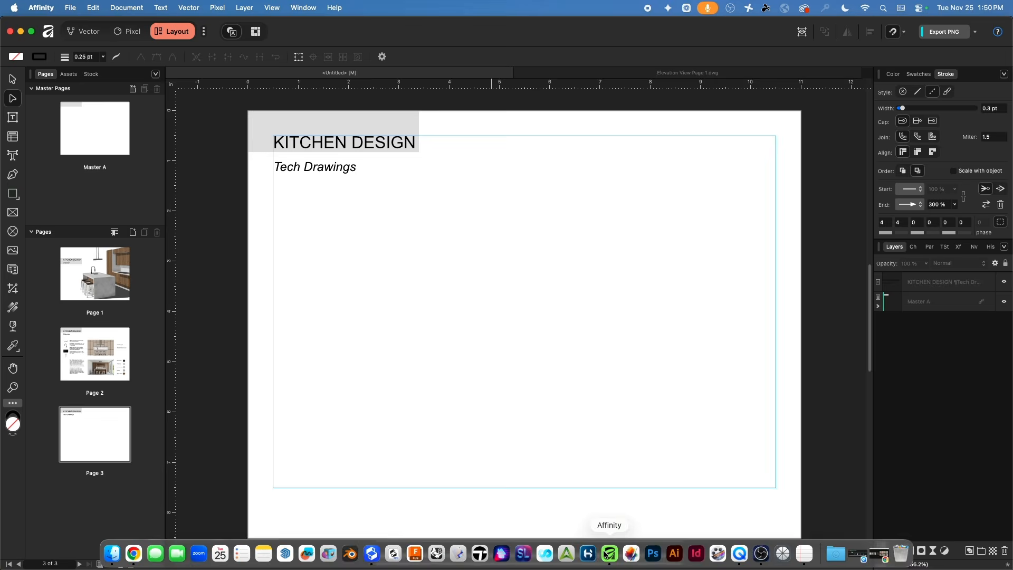
pyautogui.click(71, 7)
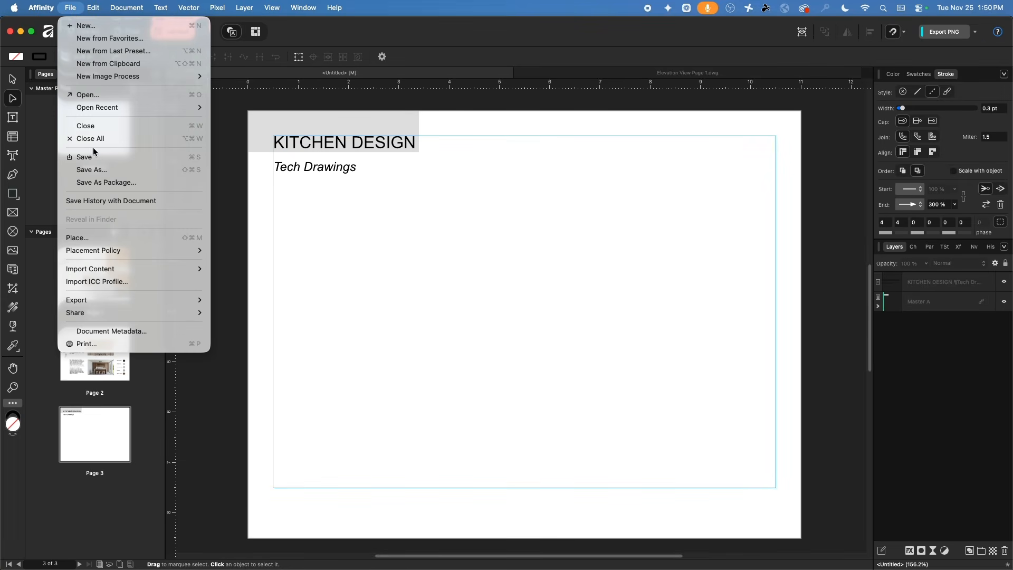
pyautogui.click(79, 95)
pyautogui.click(376, 156)
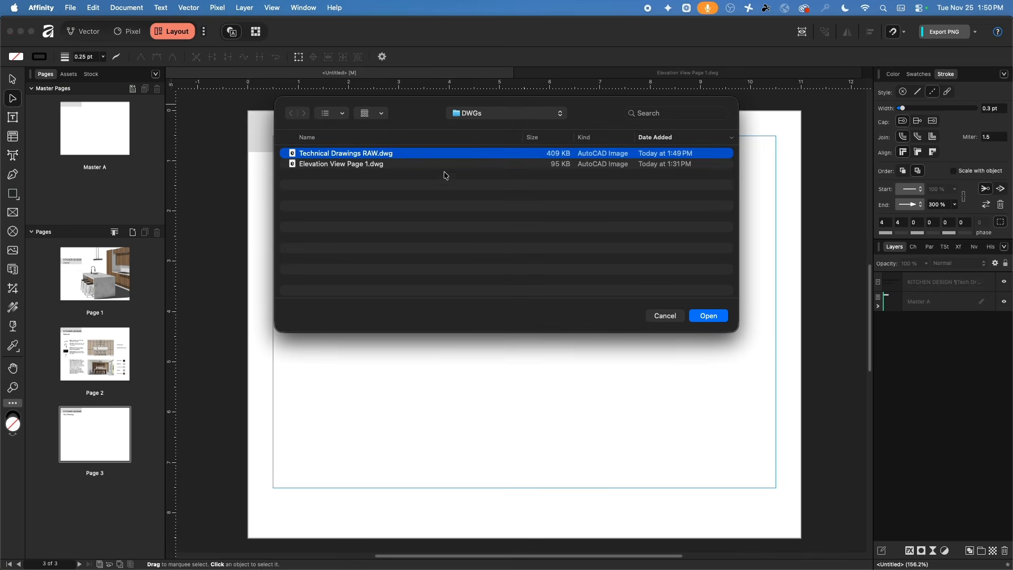
pyautogui.click(696, 315)
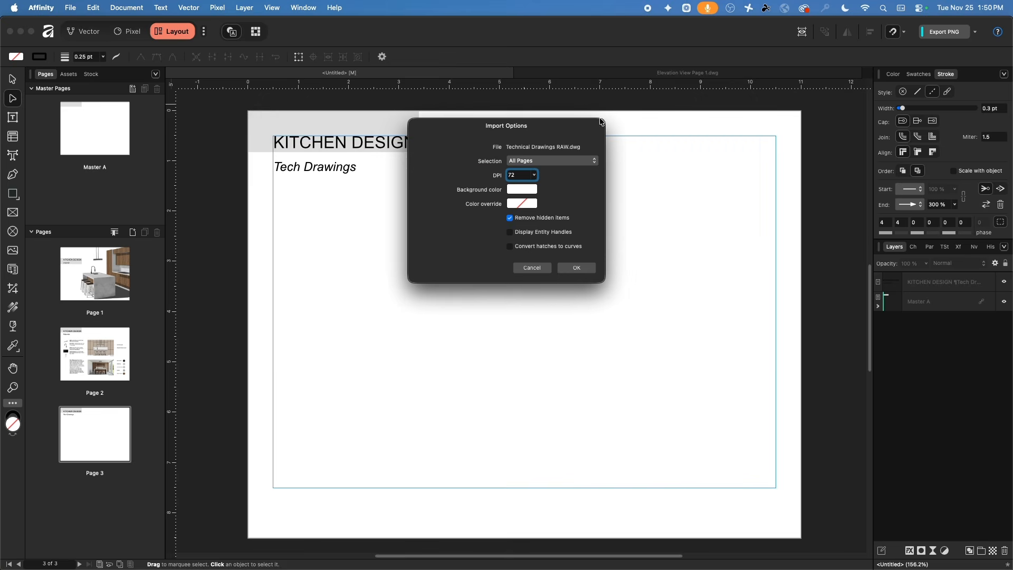
pyautogui.click(577, 267)
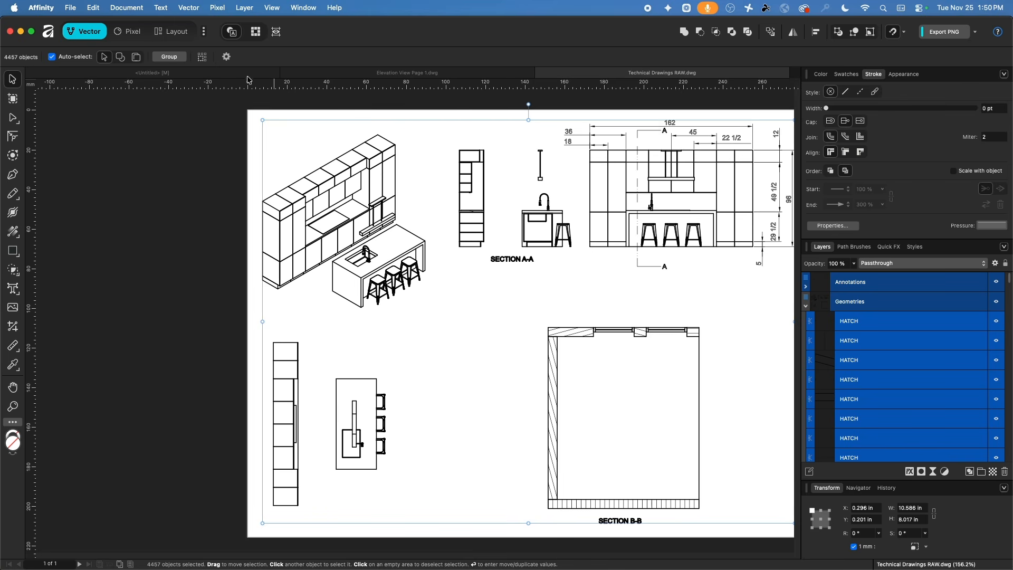
# - Switch to the untitled presentation document and save it under the name Presentation
pyautogui.click(221, 74)
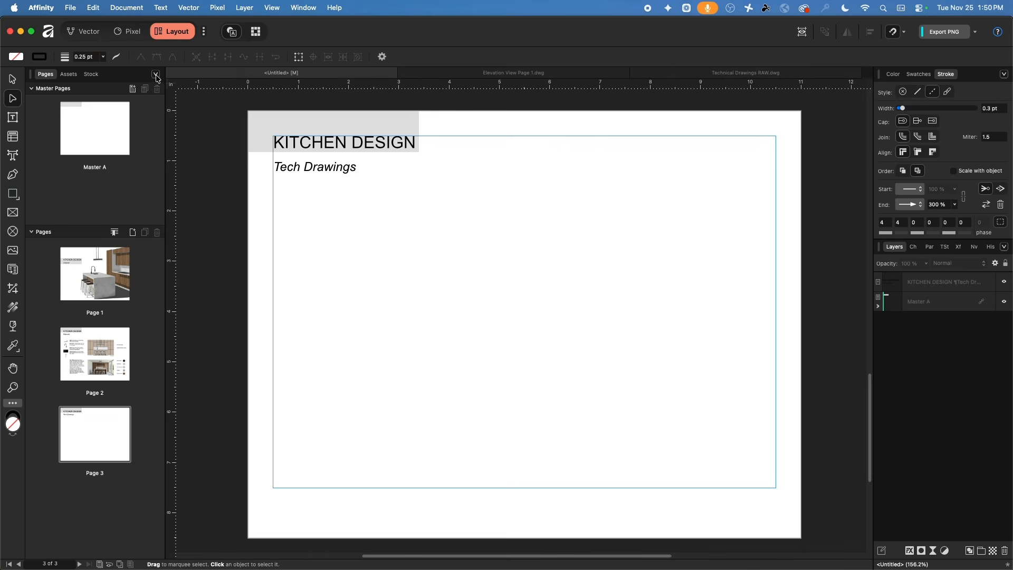
pyautogui.click(71, 8)
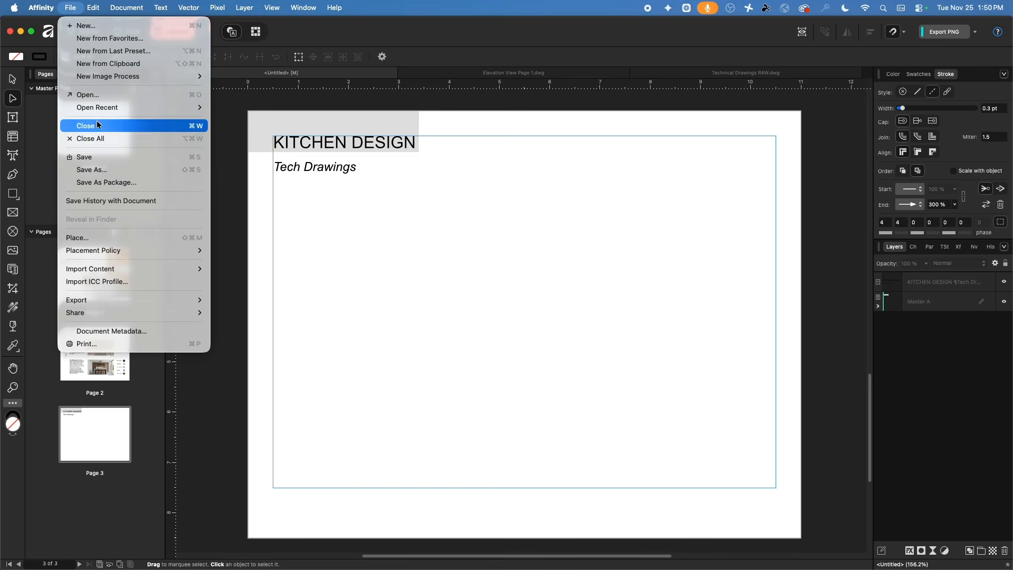
pyautogui.click(98, 158)
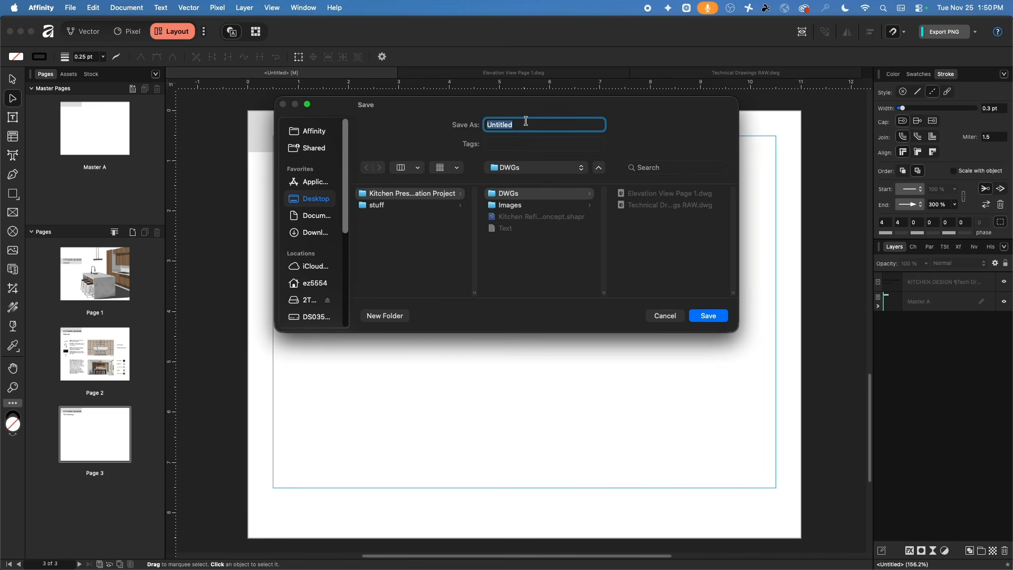
pyautogui.write('Presentation')
pyautogui.click(709, 316)
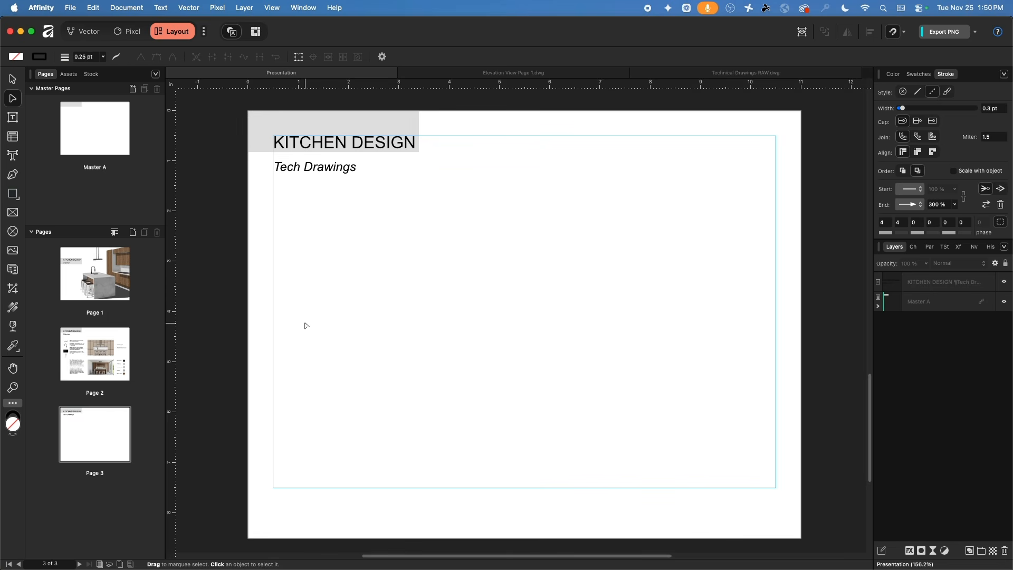
pyautogui.press('super+v')
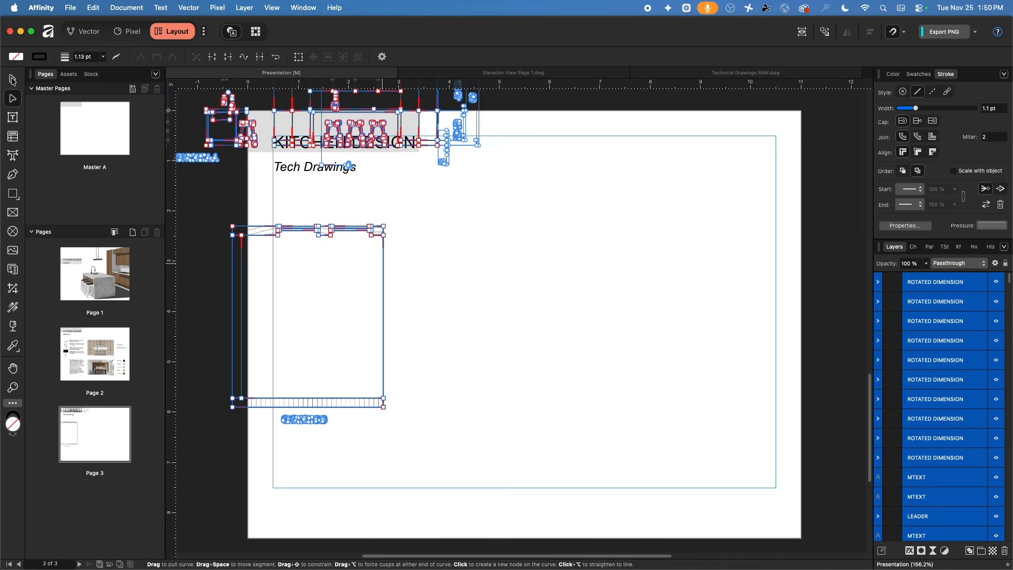
pyautogui.press('v')
pyautogui.scroll(-4, 495, 224)
pyautogui.hscroll(2, 495, 223)
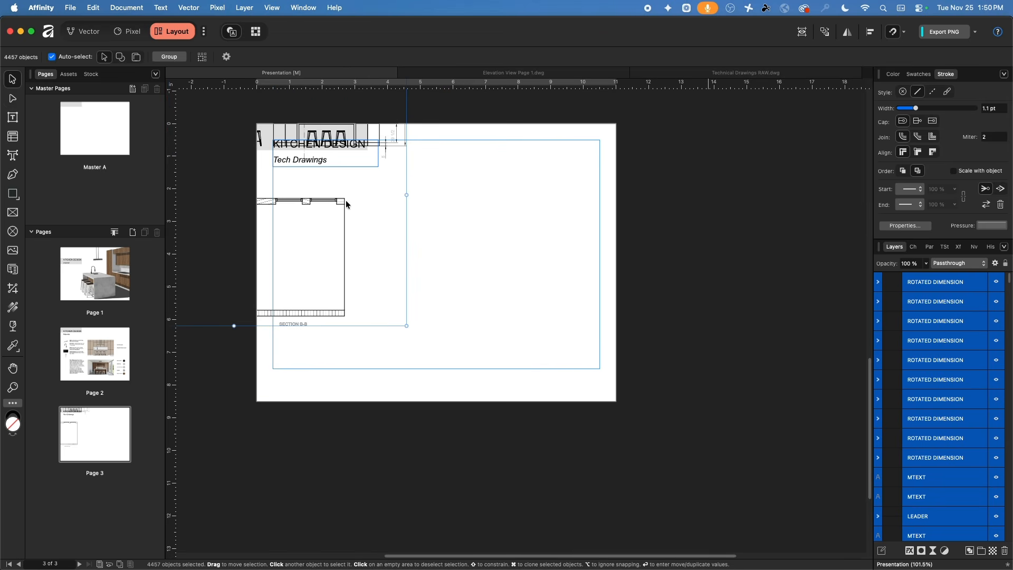
pyautogui.press('Delete')
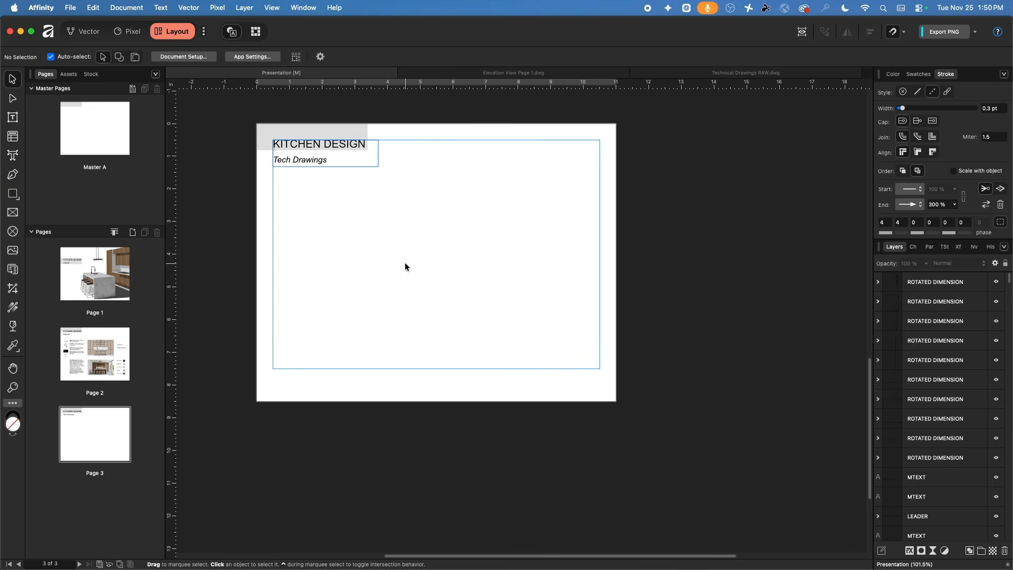
pyautogui.press('super+a')
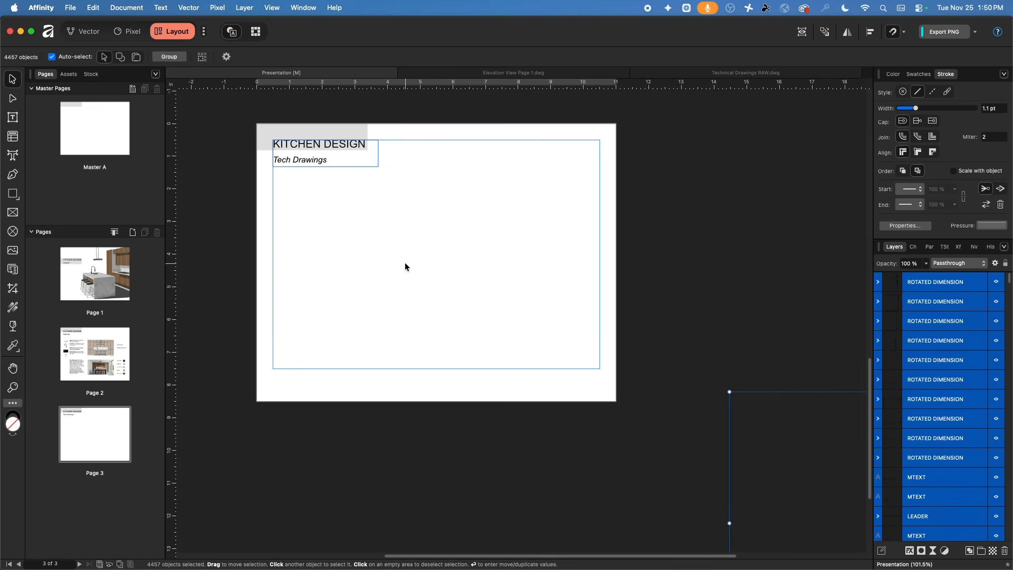
pyautogui.press('Delete')
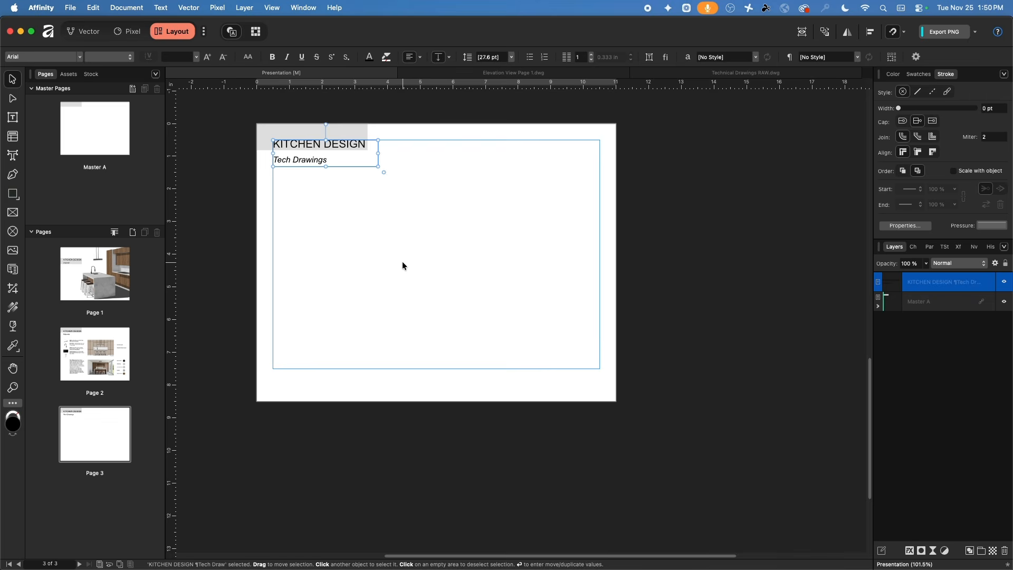
# - Close the Elevation View Page 1.dwg document and clear the selection in Technical Drawings RAW.dwg
pyautogui.click(525, 74)
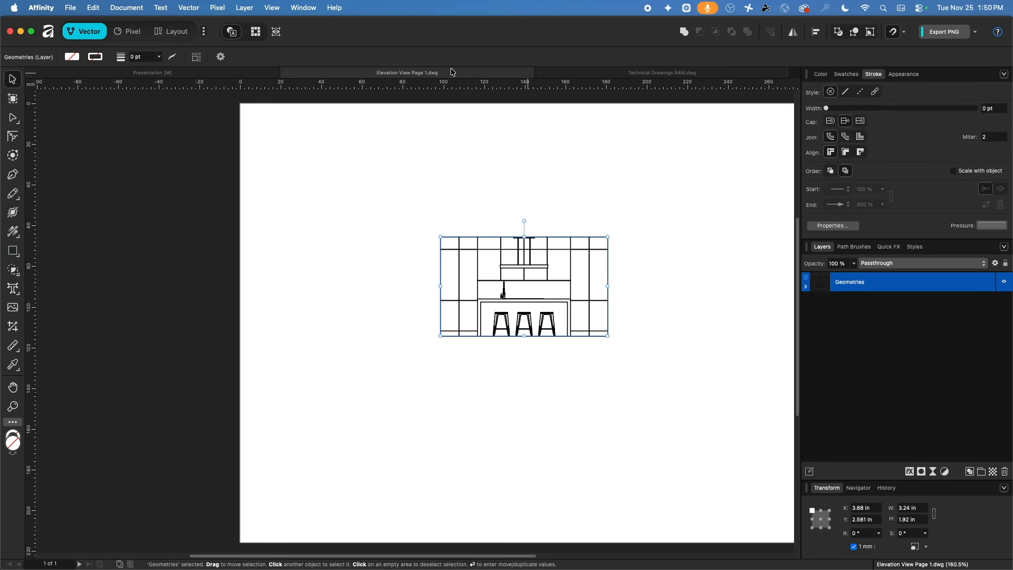
pyautogui.click(286, 73)
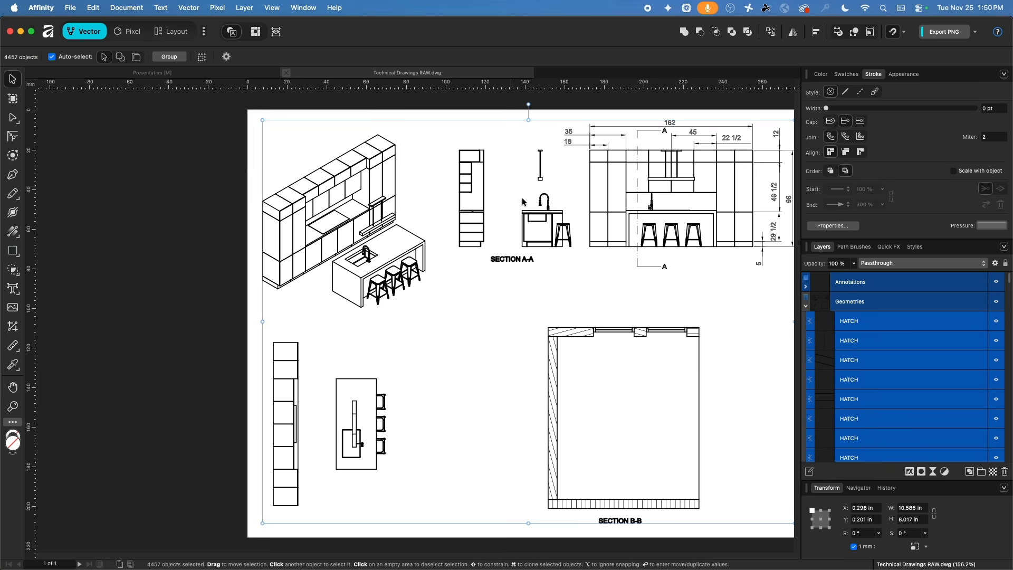
pyautogui.click(710, 329)
pyautogui.moveTo(710, 329); pyautogui.dragTo(546, 226)
# - Delete the SECTION B-B label below the empty room plan
pyautogui.scroll(-4, 454, 263)
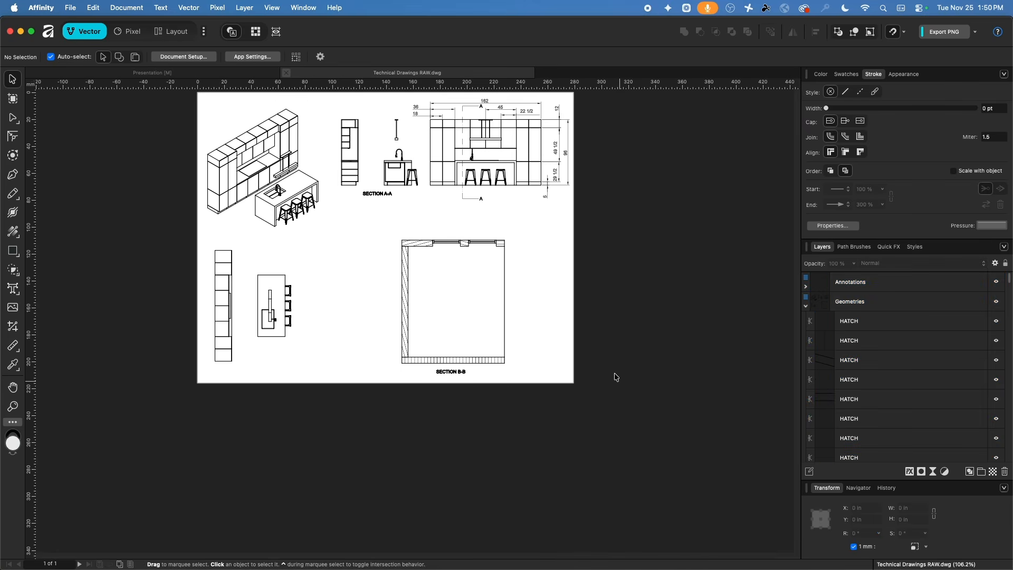
pyautogui.scroll(5, 615, 375)
pyautogui.scroll(4, 450, 481)
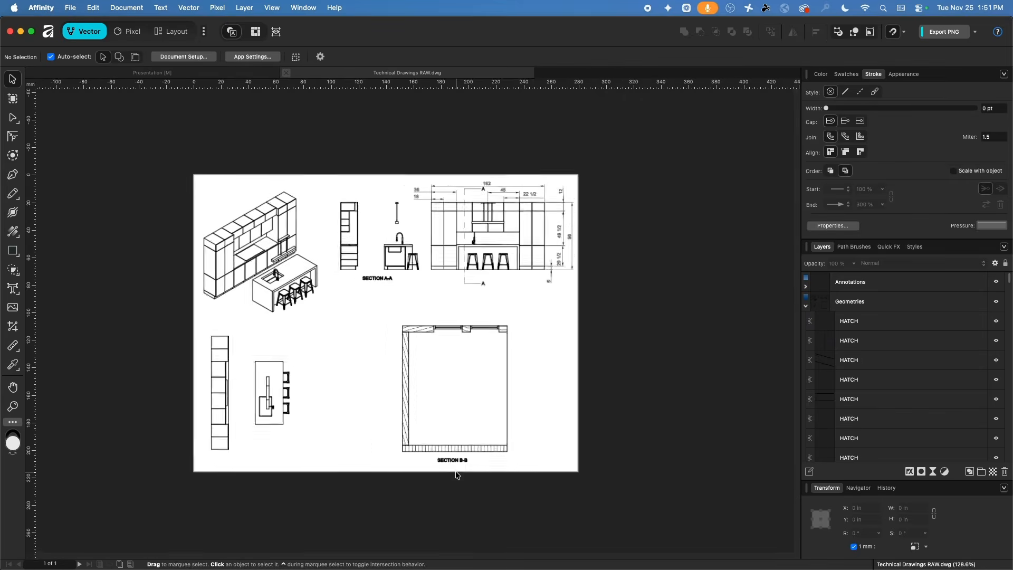
pyautogui.click(451, 455)
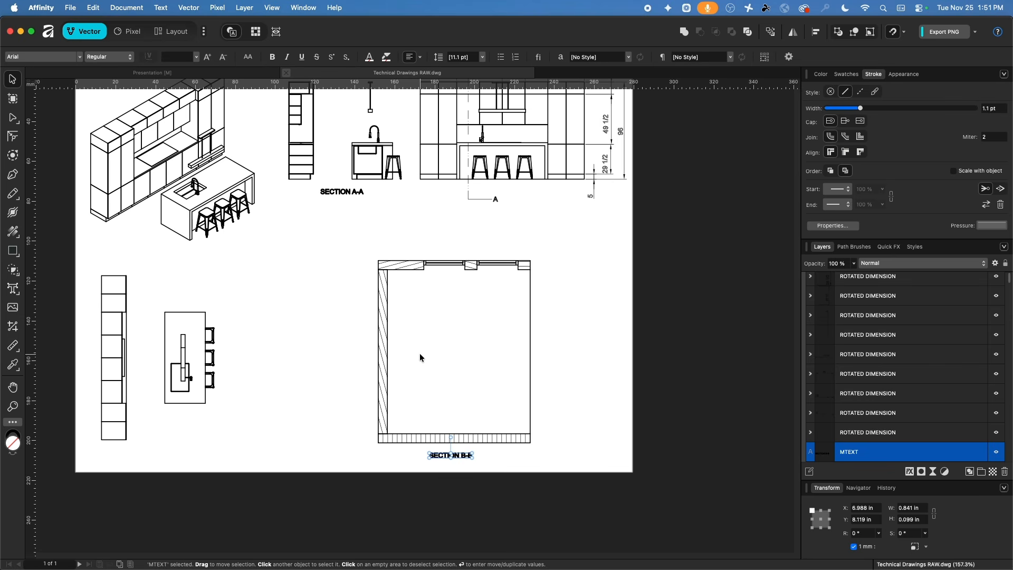
pyautogui.press('Delete')
# - Delete the hatches filling the room plan's left wall, upper-left wall segment and bottom wall
pyautogui.click(384, 303)
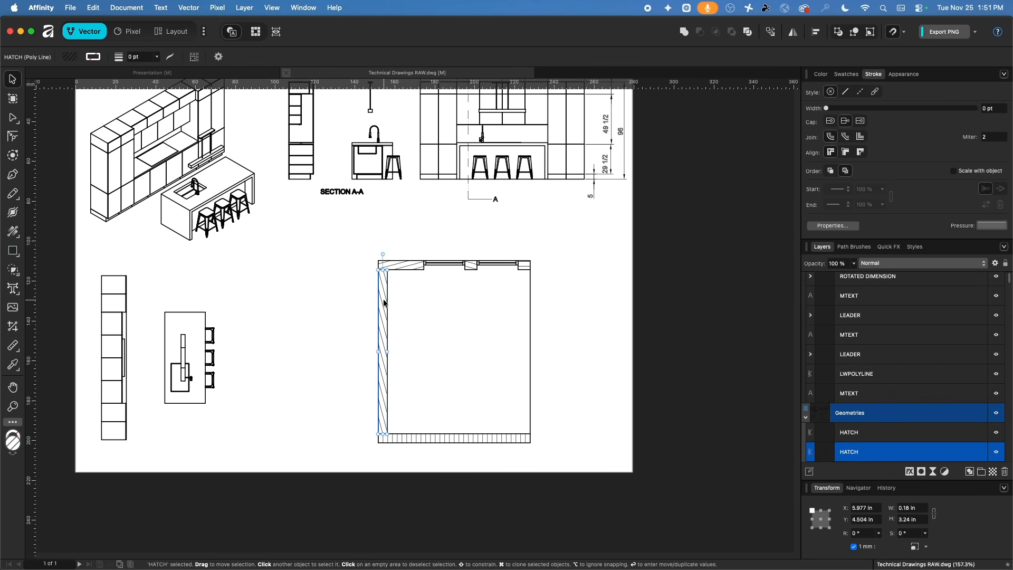
pyautogui.press('Delete')
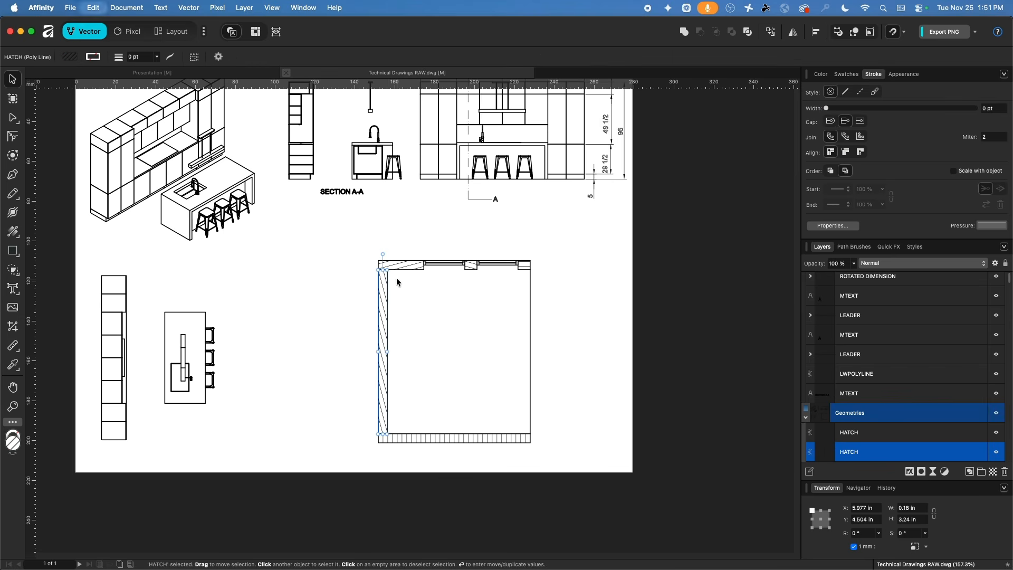
pyautogui.click(403, 265)
pyautogui.press('Delete')
pyautogui.click(458, 440)
pyautogui.press('Delete')
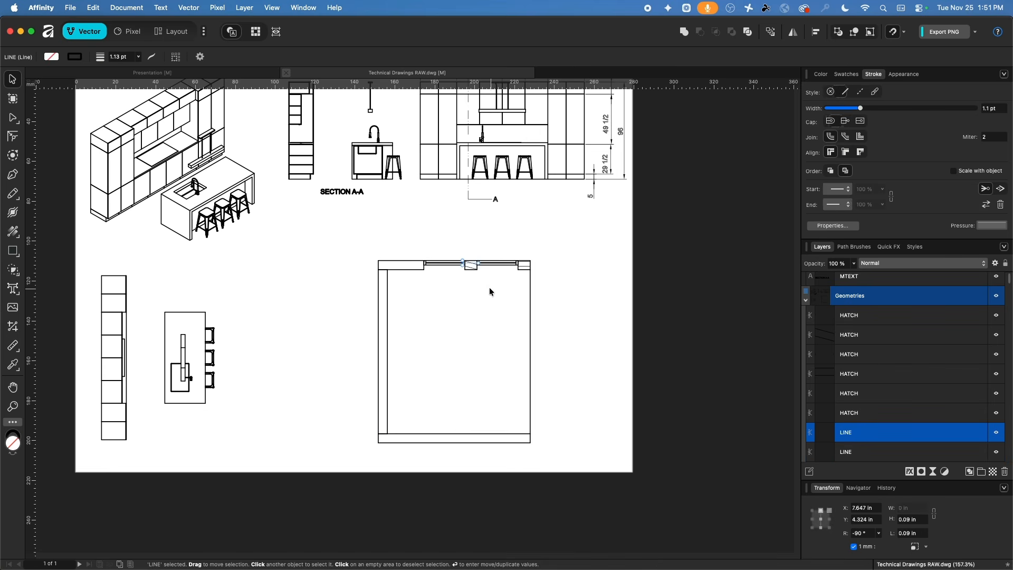
# - Delete the hatches in the pillar between the two windows and in the windows beside it
pyautogui.scroll(10, 483, 268)
pyautogui.click(477, 250)
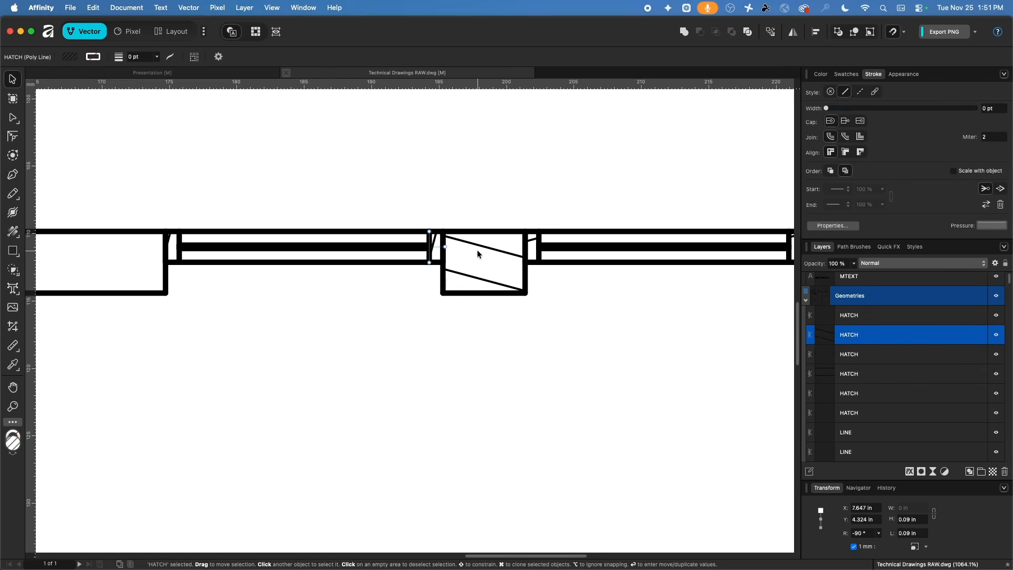
pyautogui.press('Delete')
pyautogui.click(435, 247)
pyautogui.press('Delete')
pyautogui.click(294, 247)
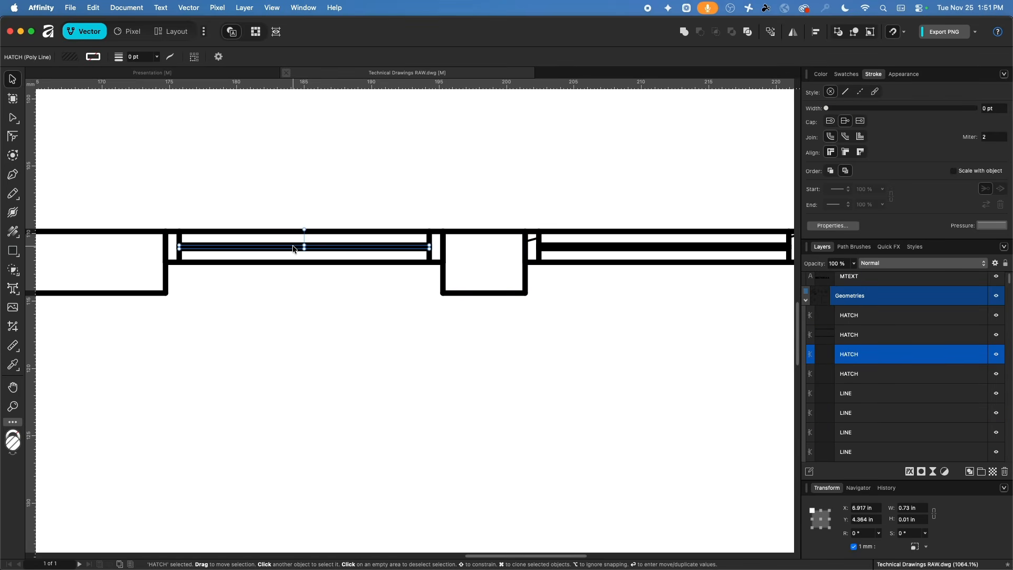
pyautogui.press('Delete')
pyautogui.click(574, 246)
pyautogui.press('Delete')
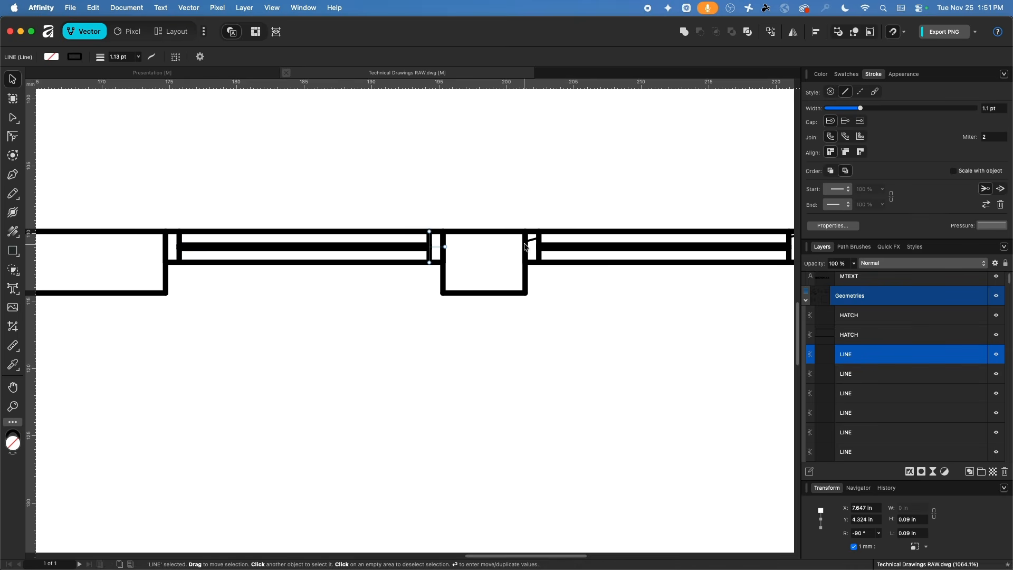
pyautogui.click(531, 243)
pyautogui.press('Delete')
# - Delete the hatch in the wall segment at the room plan's upper-right corner
pyautogui.hscroll(10, 299, 332)
pyautogui.click(431, 257)
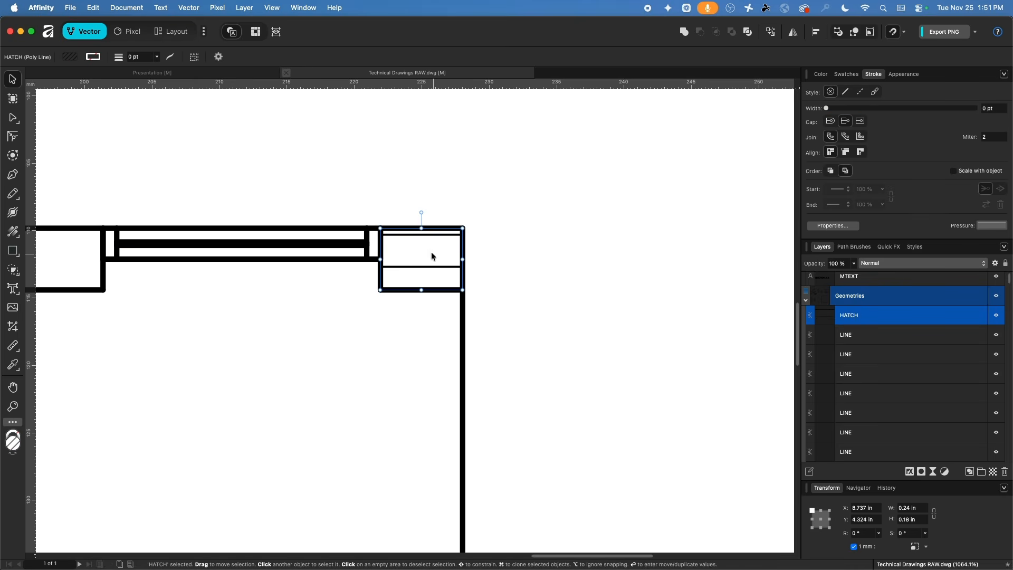
pyautogui.press('Delete')
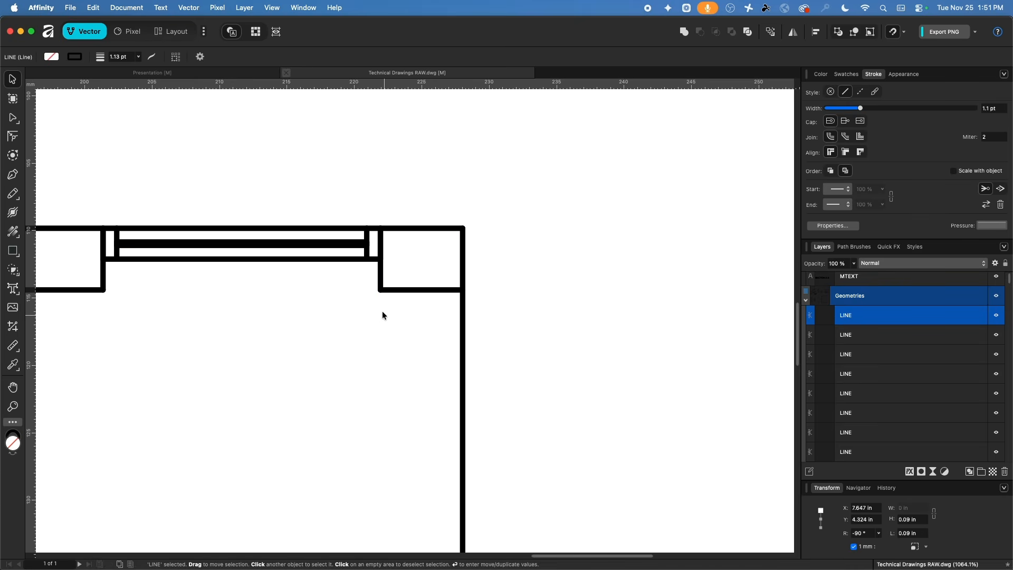
# - Select the room plan, the kitchen top view and the isometric view together and set their stroke width to 0.5 pt
pyautogui.scroll(-10, 382, 311)
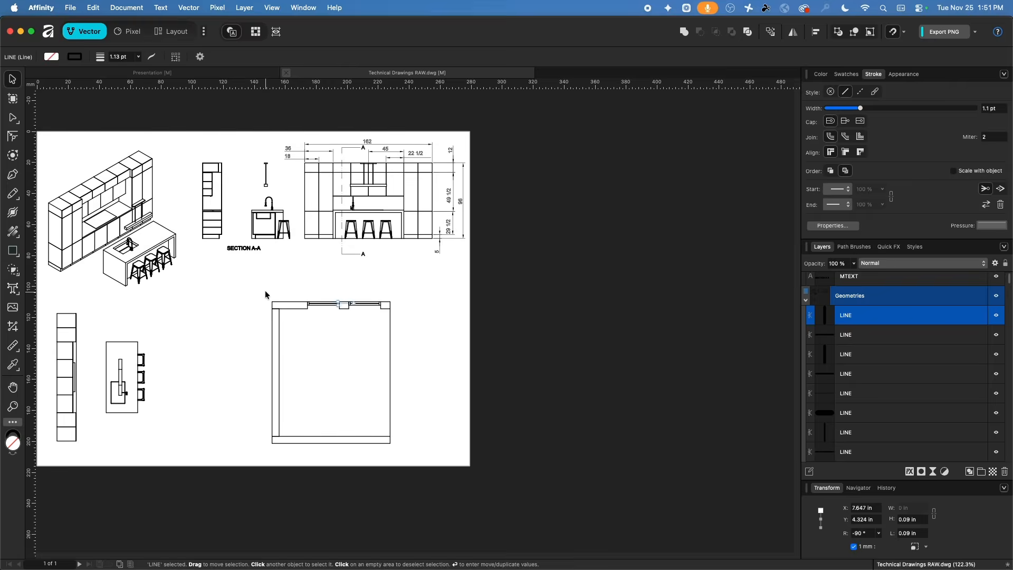
pyautogui.hscroll(-5, 265, 294)
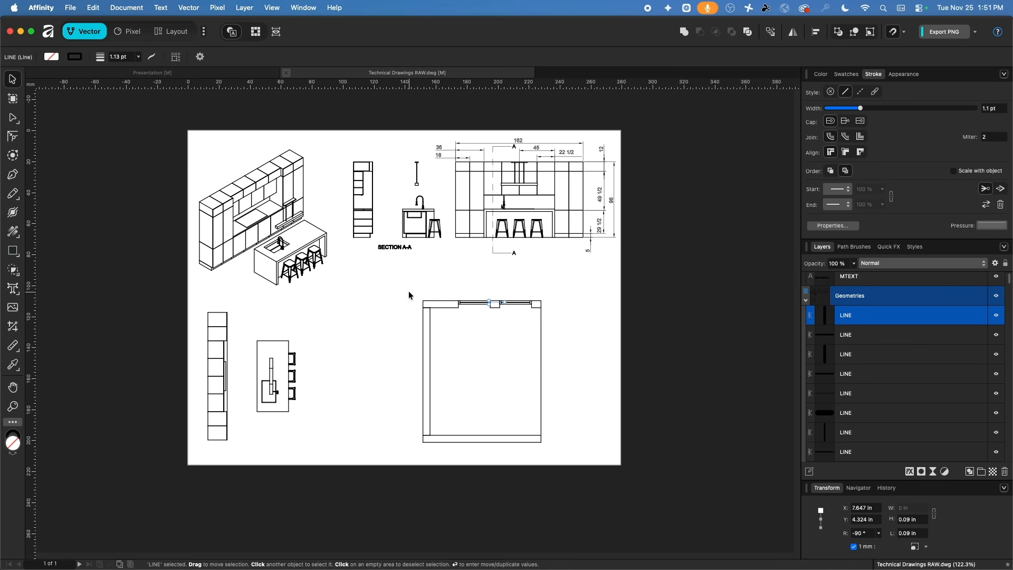
pyautogui.moveTo(402, 279); pyautogui.dragTo(601, 462)
pyautogui.moveTo(317, 462); pyautogui.dragTo(167, 314)
pyautogui.moveTo(185, 99)
pyautogui.mouseDown()
pyautogui.moveTo(346, 284)
pyautogui.moveTo(341, 296)
pyautogui.mouseUp()
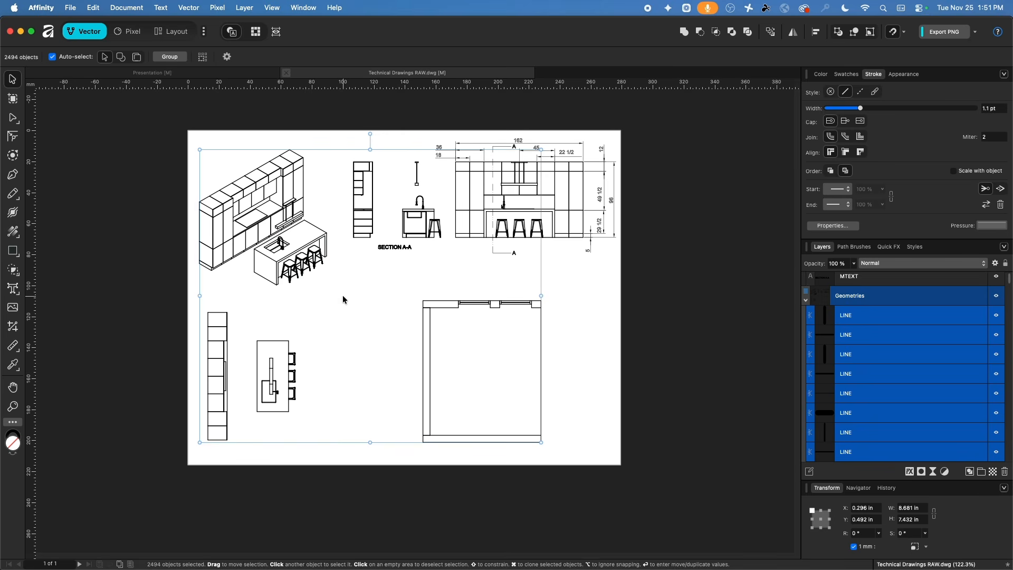
pyautogui.click(998, 109)
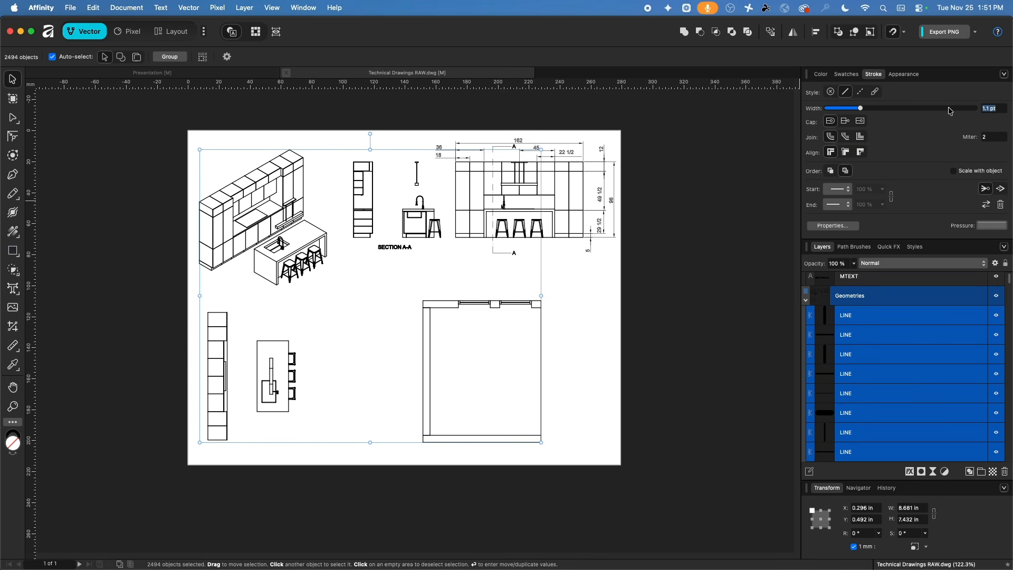
pyautogui.write('0.5')
pyautogui.press('Return')
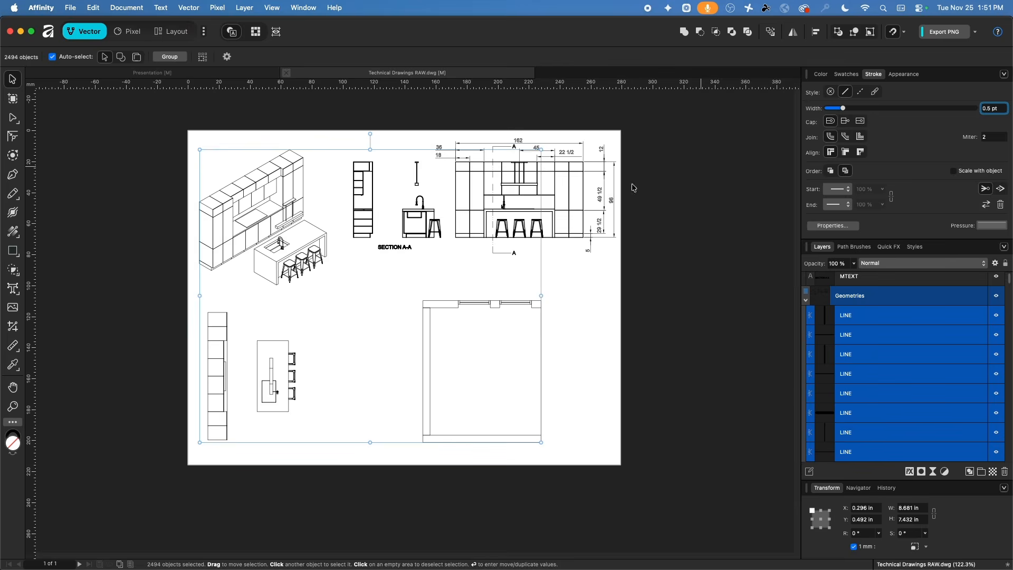
# - Reduce the stroke width of the selected drawings to 0.25 pt
pyautogui.scroll(10, 282, 264)
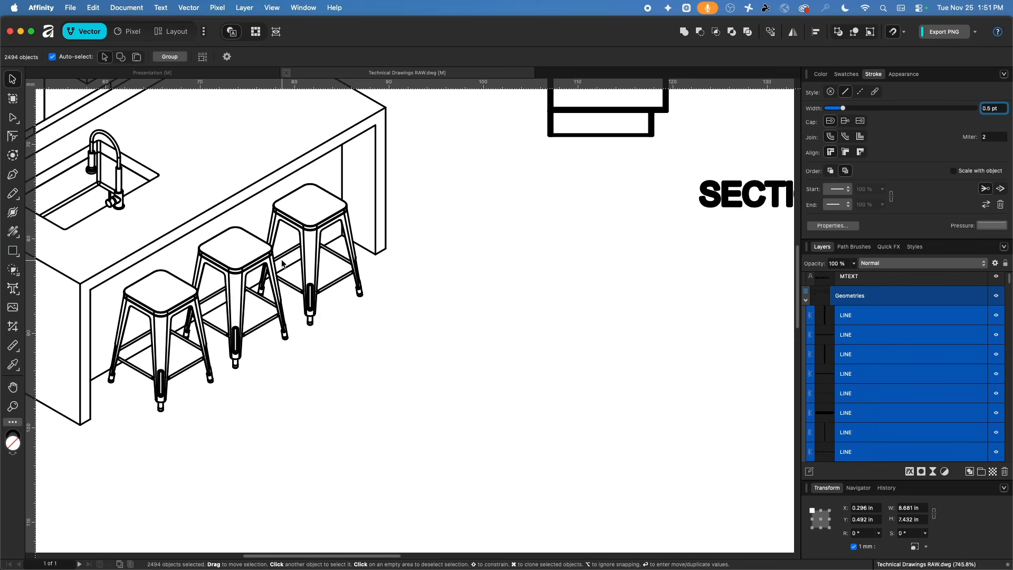
pyautogui.scroll(-3, 283, 264)
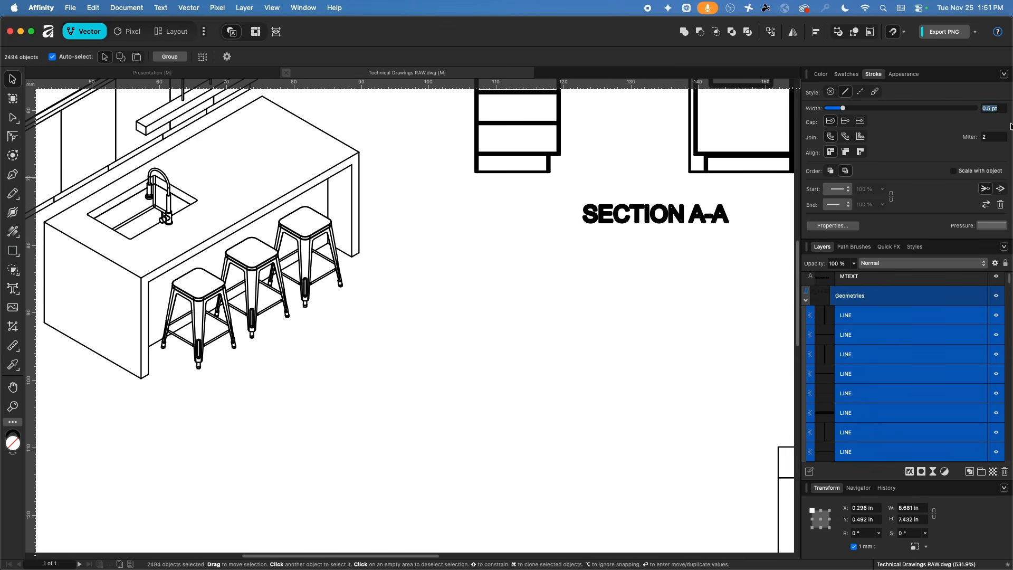
pyautogui.write('.25')
pyautogui.press('Return')
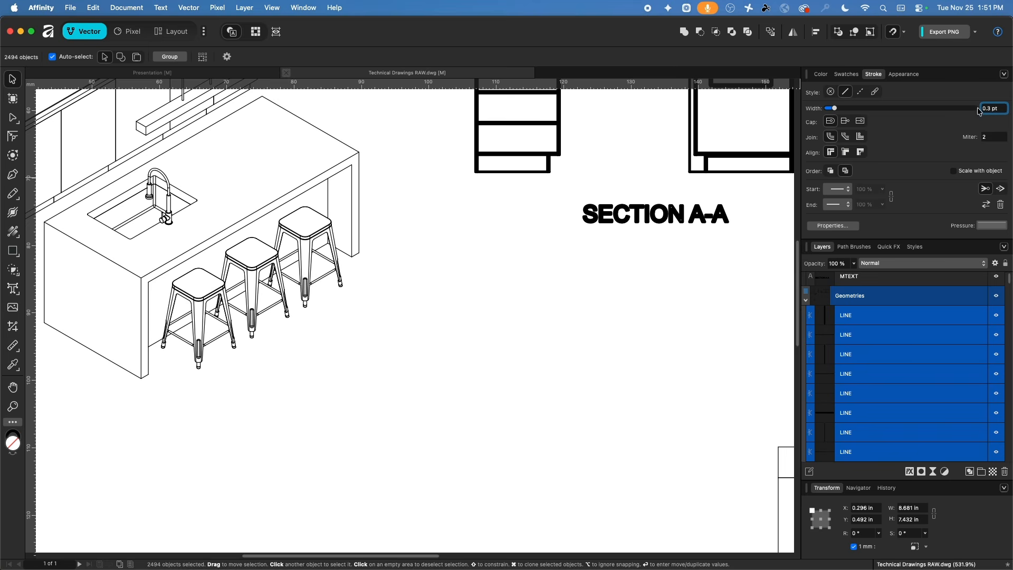
# - Undo and redo the stroke width changes to compare the line weights on the isometric stools
pyautogui.scroll(5, 305, 282)
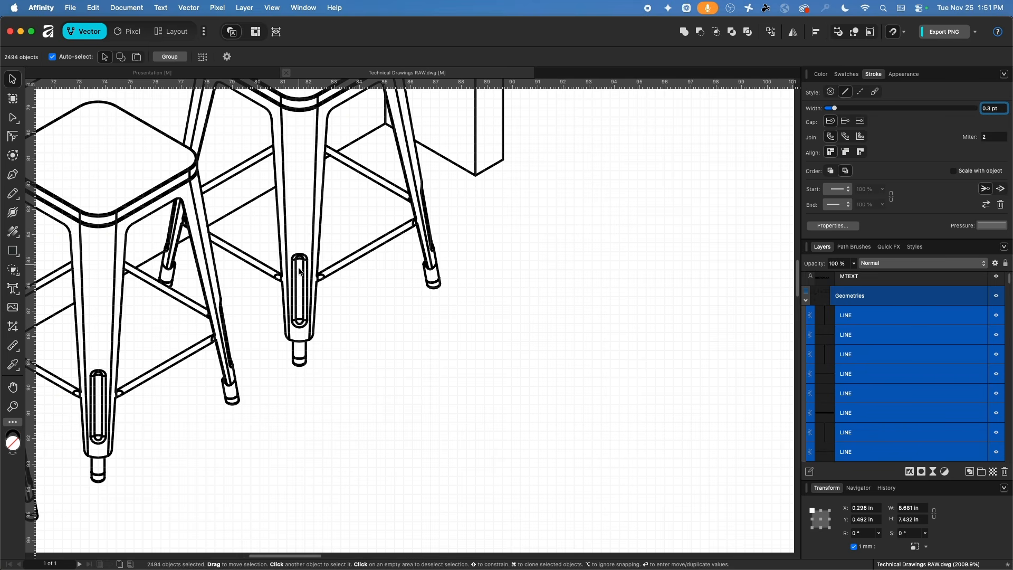
pyautogui.press('super+z')
pyautogui.press('super+z')
pyautogui.press('super+shift+z')
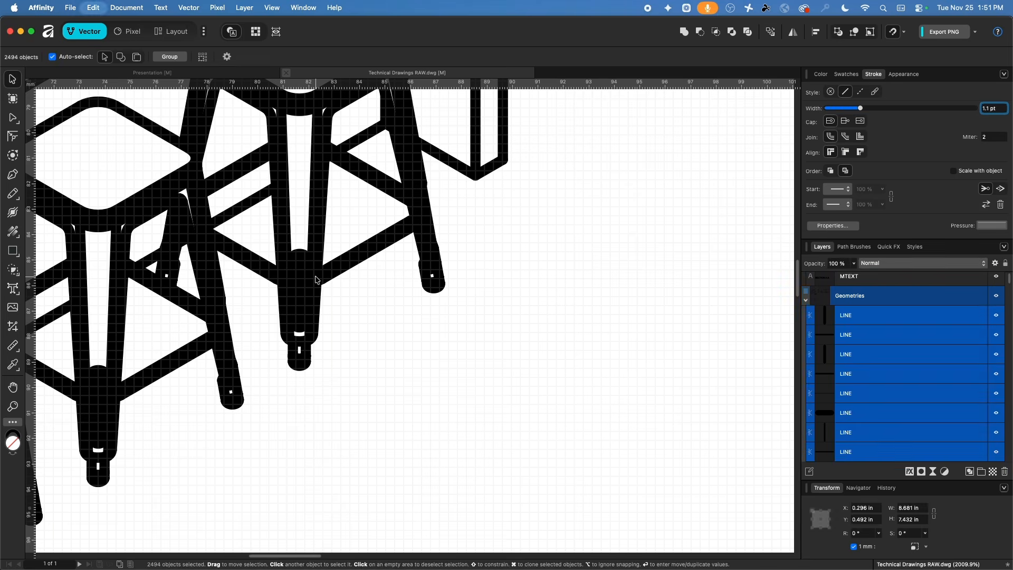
pyautogui.press('super+shift+z')
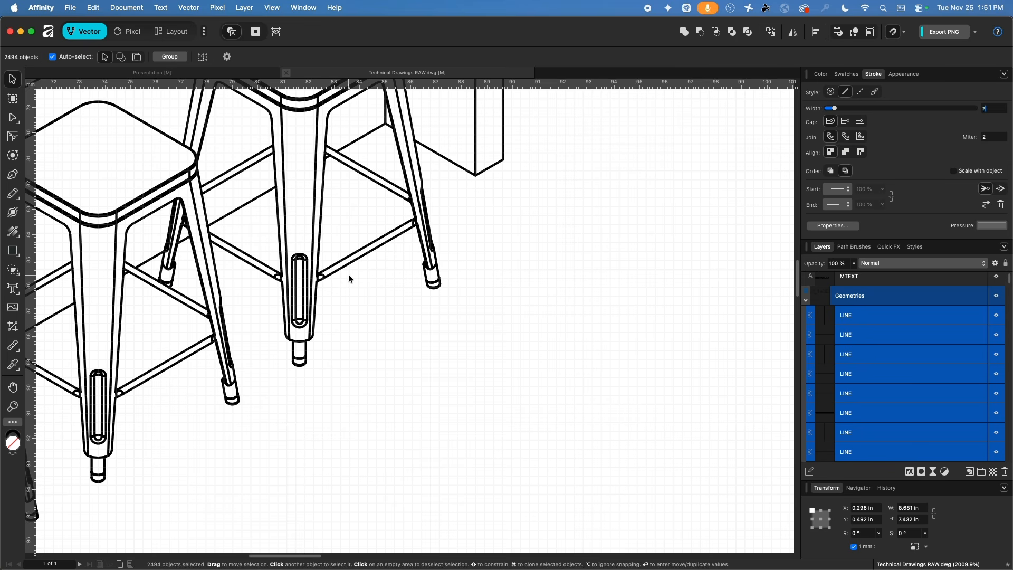
# - Set the stroke width of the selected drawings to 0.3 pt
pyautogui.click(997, 108)
pyautogui.press('BackSpace')
pyautogui.write('.3')
pyautogui.press('Return')
pyautogui.scroll(-15, 364, 290)
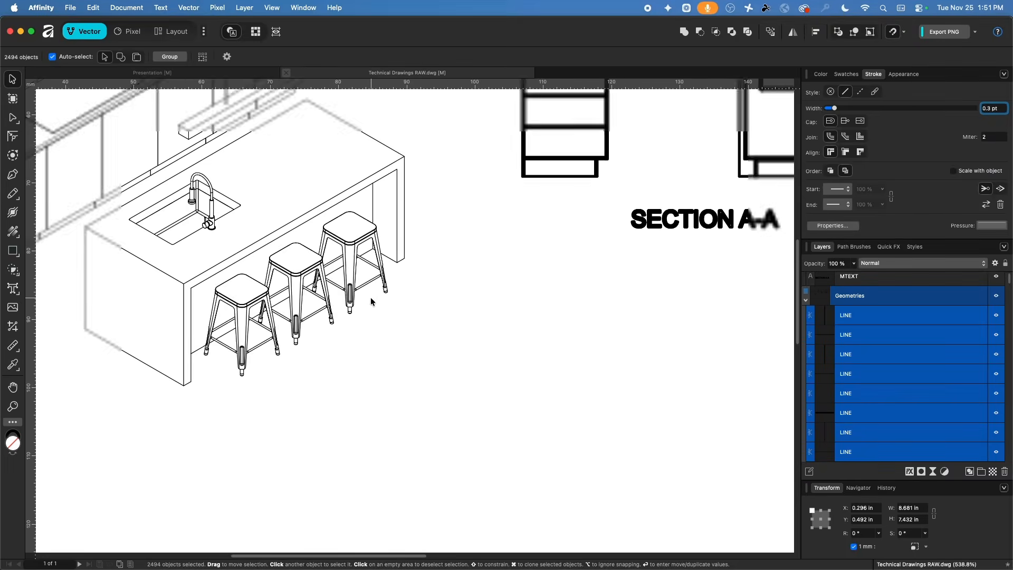
pyautogui.press('super+d')
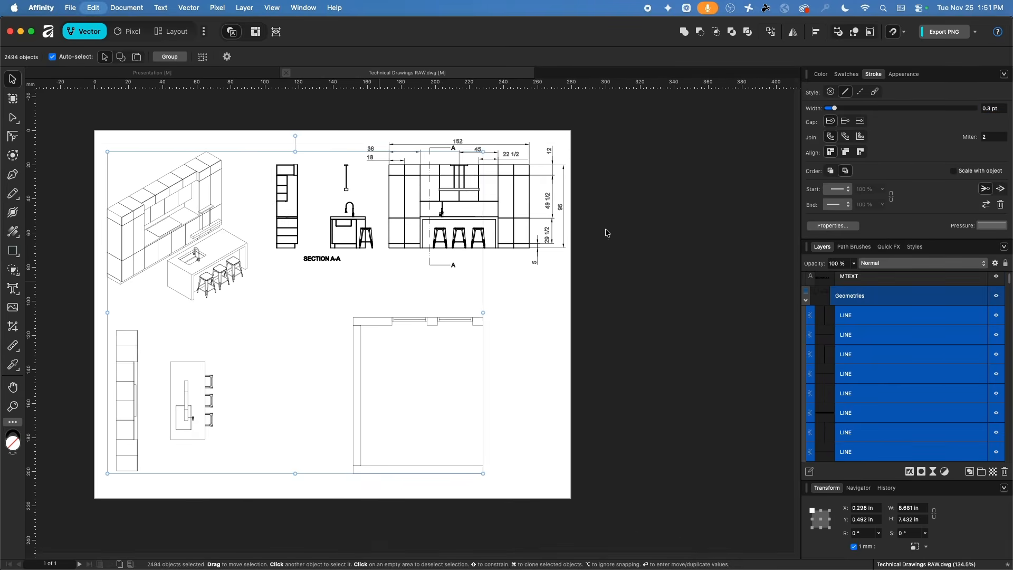
# - Select all drawings on the page and set their stroke width to 0.3 pt
pyautogui.press('super+a')
pyautogui.click(997, 107)
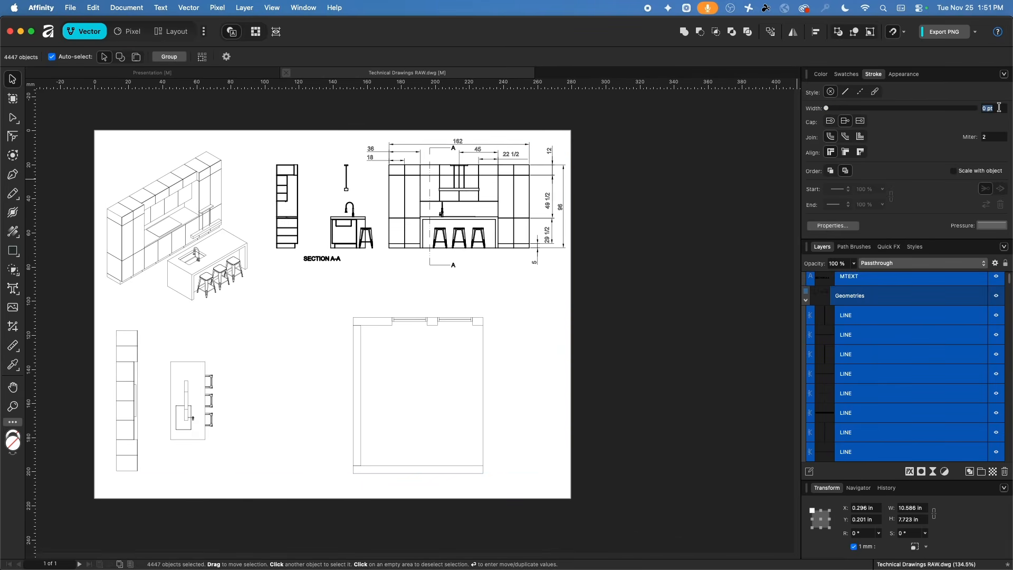
pyautogui.press('BackSpace')
pyautogui.press('Return')
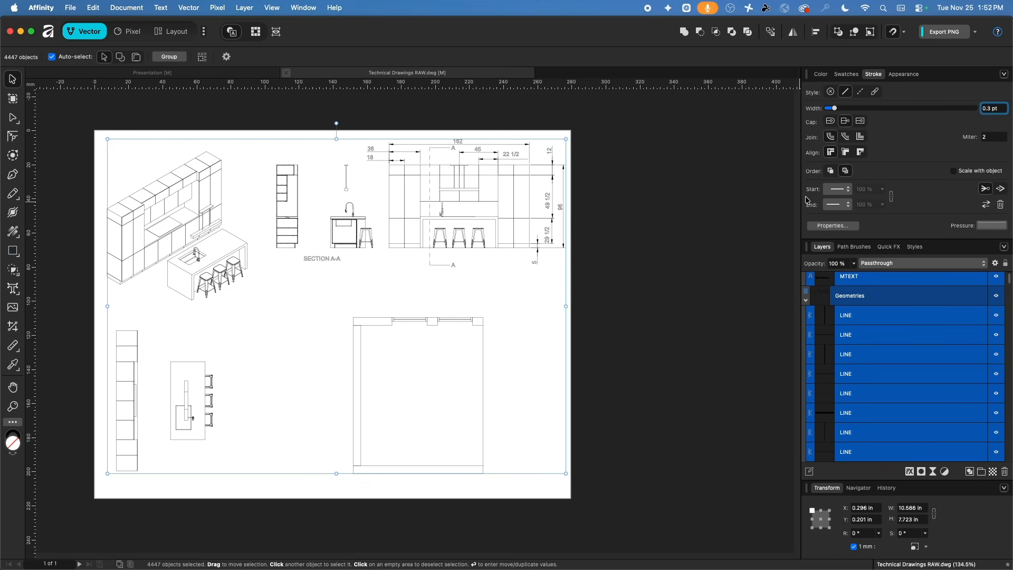
pyautogui.scroll(10, 356, 232)
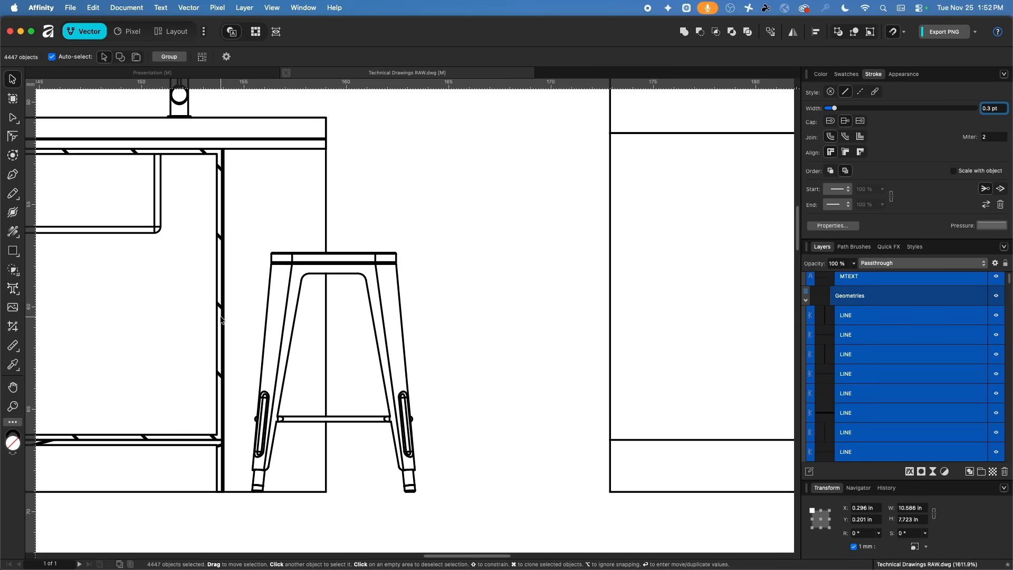
pyautogui.scroll(-8, 219, 316)
pyautogui.scroll(-4, 221, 318)
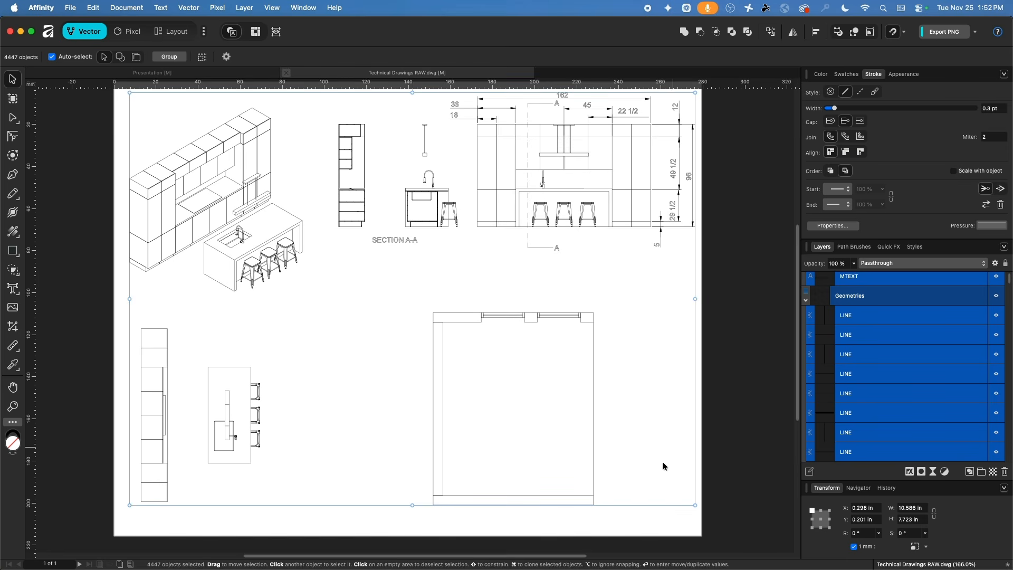
pyautogui.click(641, 510)
# - Delete the short dividing line across the room plan's upper-left wall corner
pyautogui.scroll(8, 499, 329)
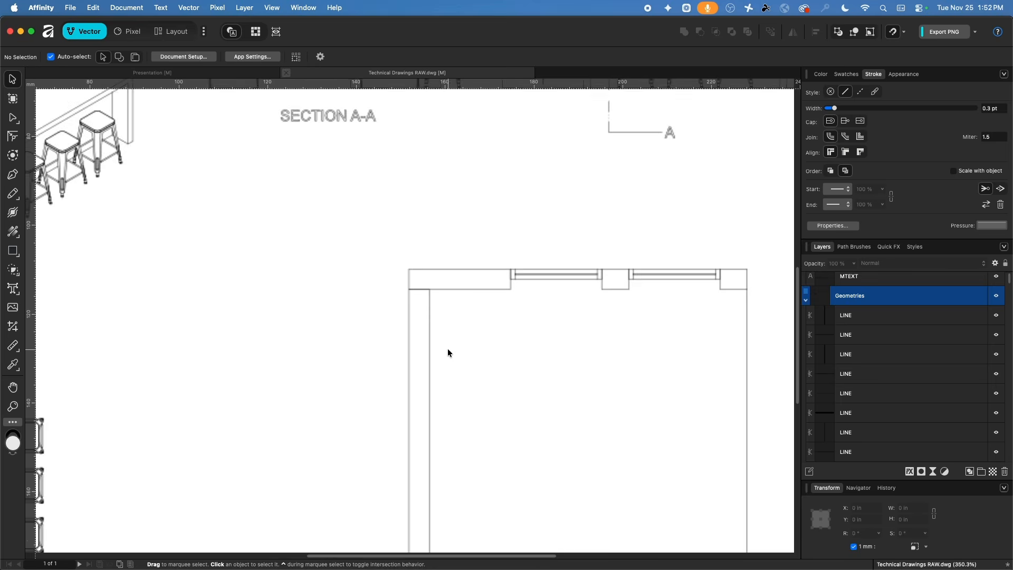
pyautogui.click(433, 261)
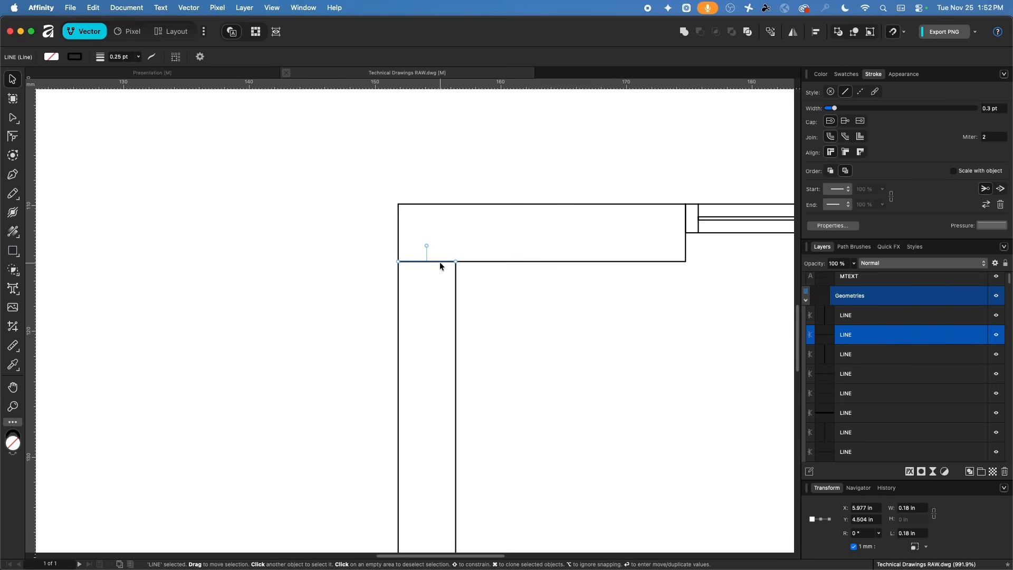
pyautogui.click(454, 337)
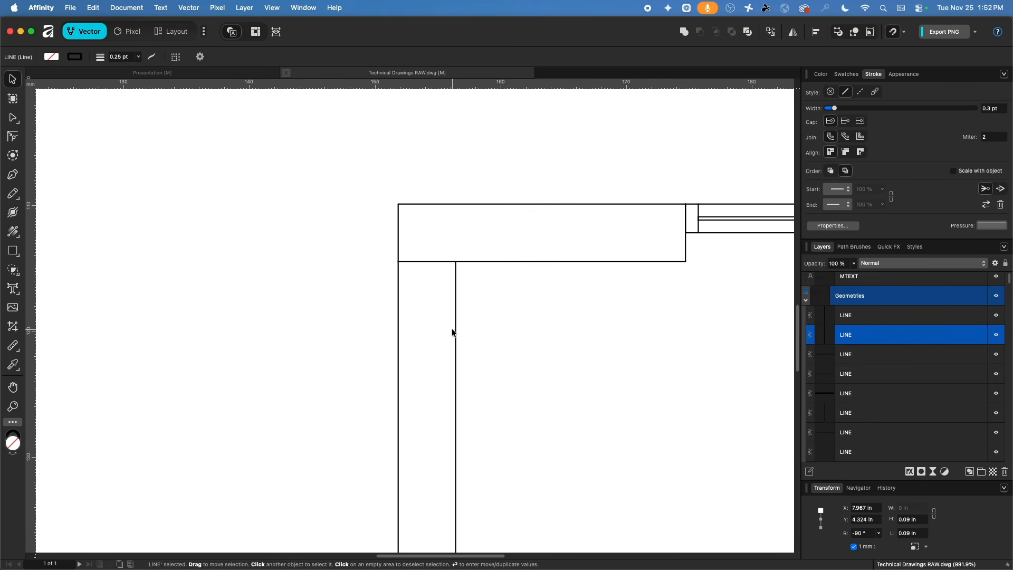
pyautogui.click(427, 262)
pyautogui.press('Delete')
pyautogui.click(476, 260)
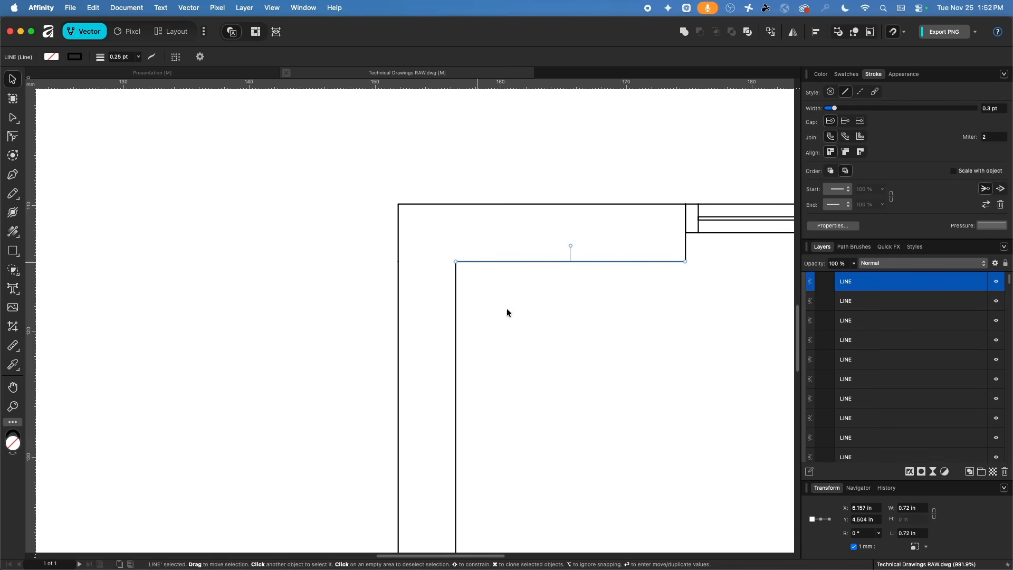
pyautogui.moveTo(506, 312); pyautogui.dragTo(506, 300)
pyautogui.press('super+z')
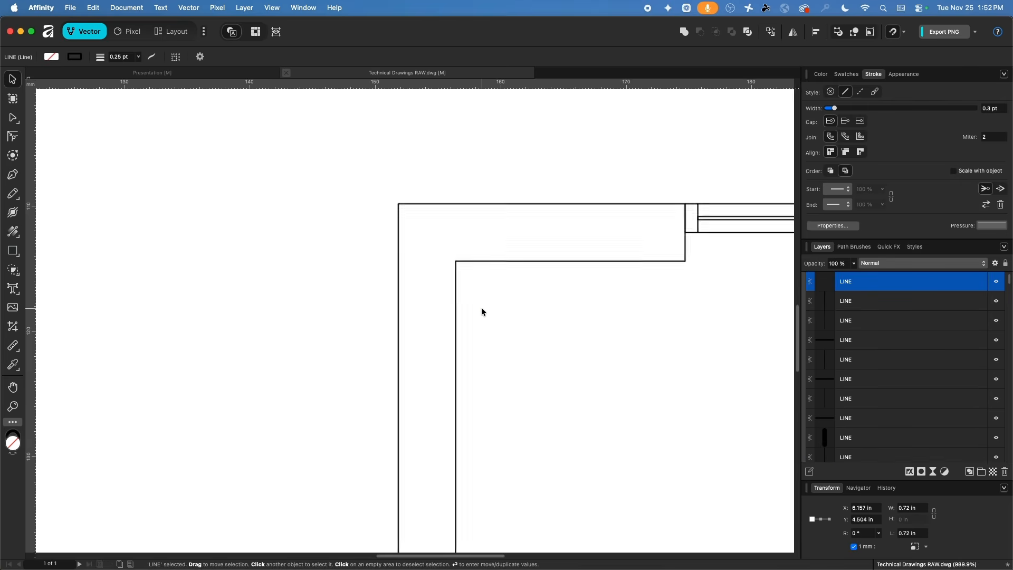
# - Delete the overlapping short dividing lines across the room plan's lower-left wall corner
pyautogui.scroll(-5, 483, 311)
pyautogui.scroll(-3, 509, 240)
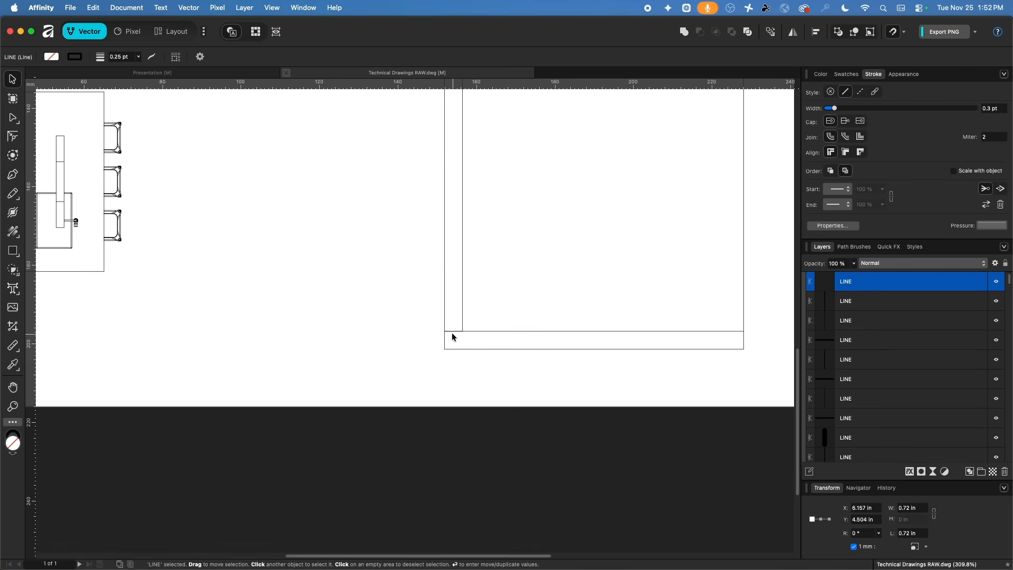
pyautogui.click(452, 332)
pyautogui.press('Delete')
pyautogui.click(454, 332)
pyautogui.press('Delete')
pyautogui.scroll(4, 454, 388)
pyautogui.hscroll(3, 454, 388)
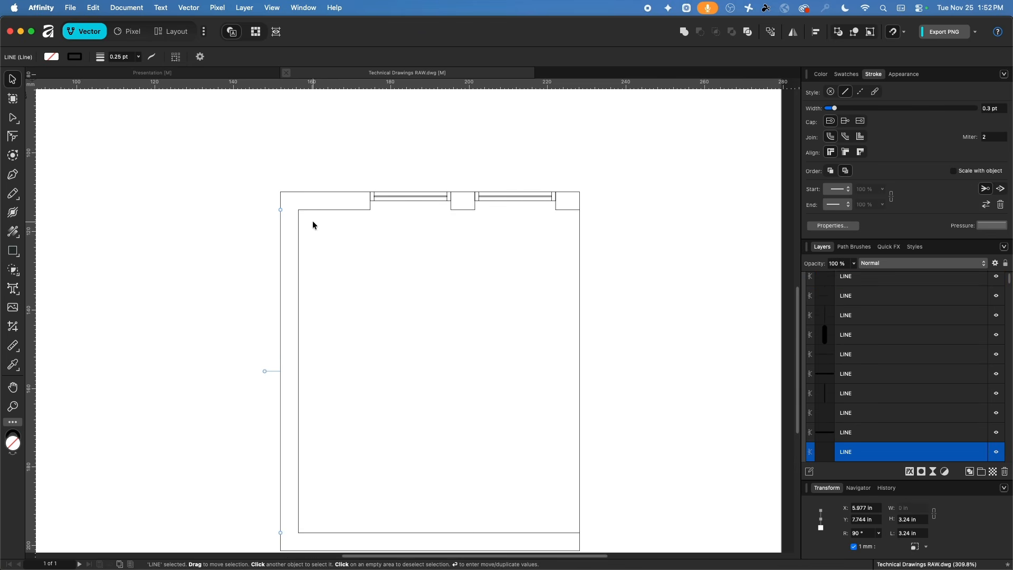
pyautogui.click(213, 350)
# - Select the whole room plan and rotate it 90° clockwise
pyautogui.scroll(-6, 213, 350)
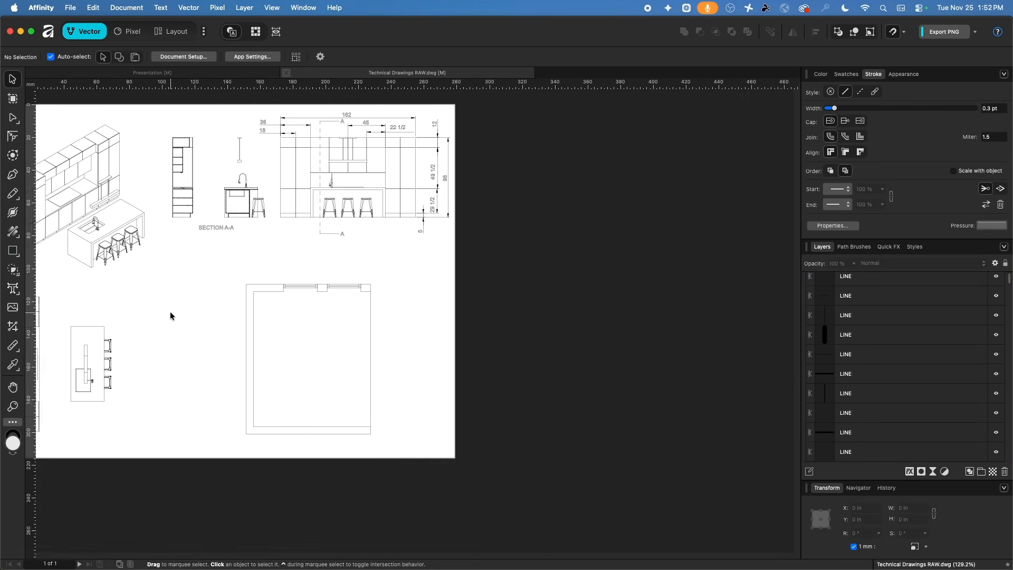
pyautogui.moveTo(301, 259); pyautogui.dragTo(476, 448)
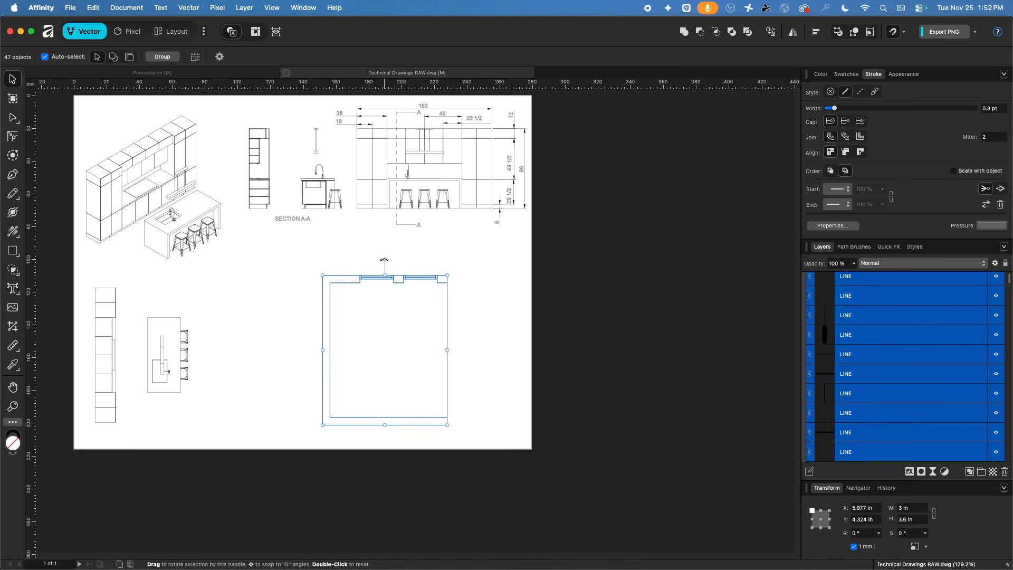
pyautogui.moveTo(384, 259); pyautogui.dragTo(491, 361)
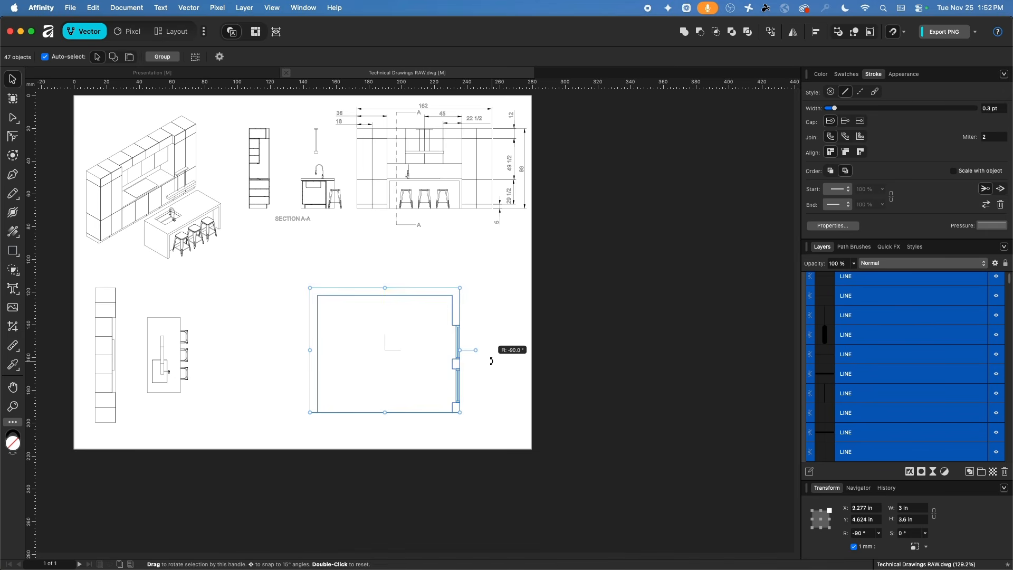
pyautogui.click(230, 389)
# - Rotate the kitchen top view with cabinets, island and stools 90° clockwise and group it
pyautogui.hscroll(-5, 377, 305)
pyautogui.scroll(-1, 377, 305)
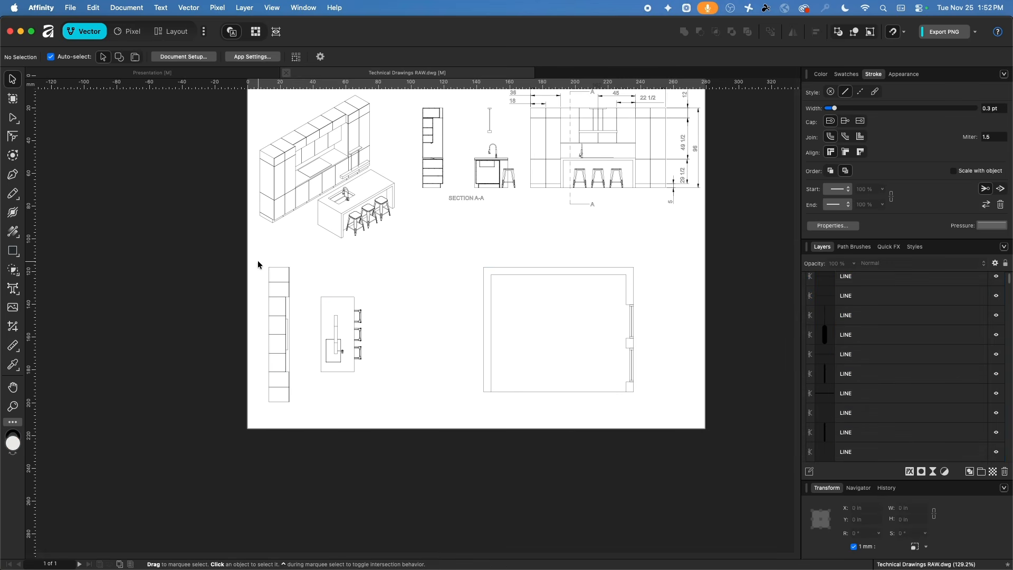
pyautogui.moveTo(257, 258); pyautogui.dragTo(410, 428)
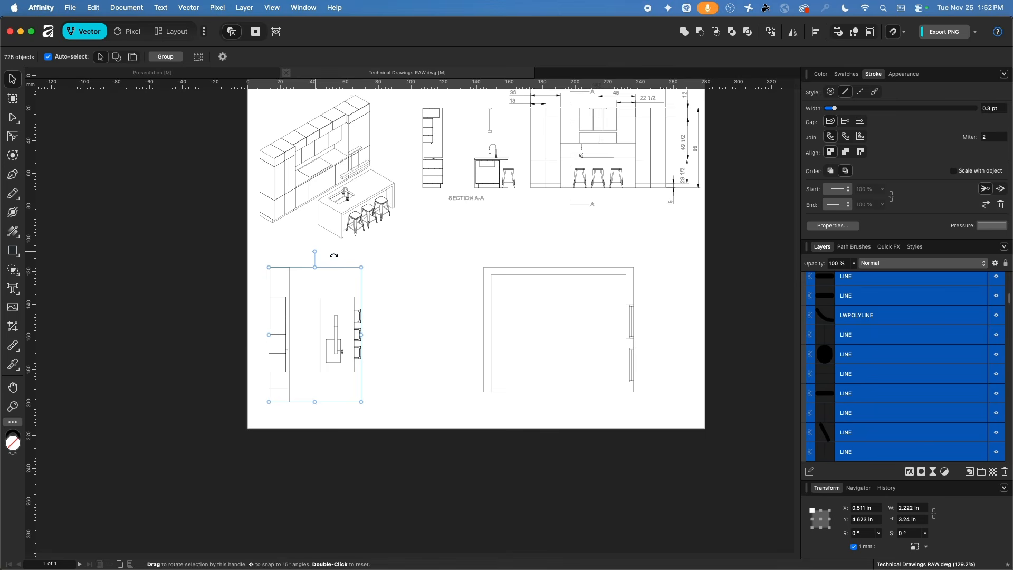
pyautogui.moveTo(334, 255); pyautogui.dragTo(417, 341)
pyautogui.press('super+g')
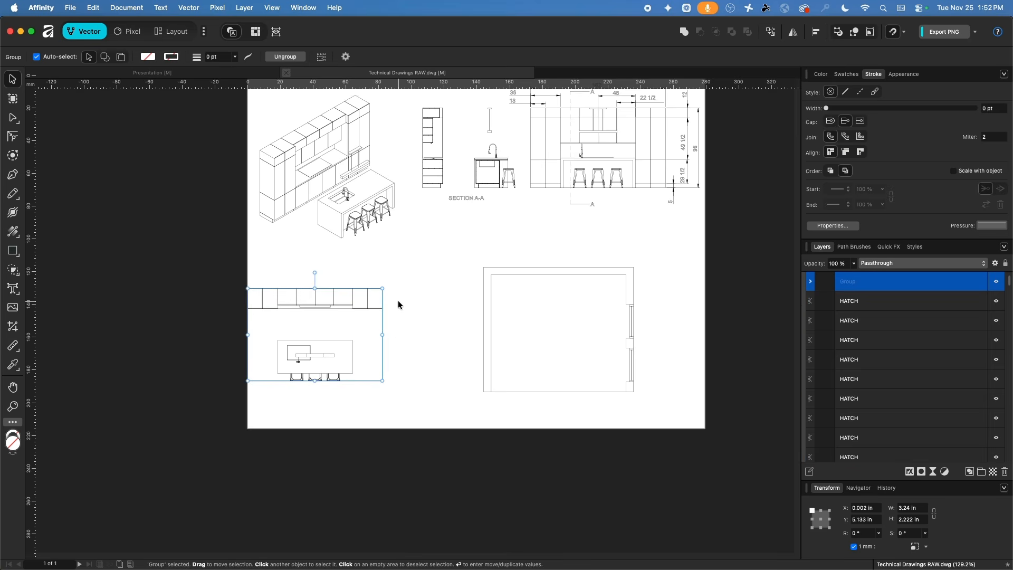
# - Select all lines of the rotated room plan and group them
pyautogui.moveTo(464, 248); pyautogui.dragTo(669, 418)
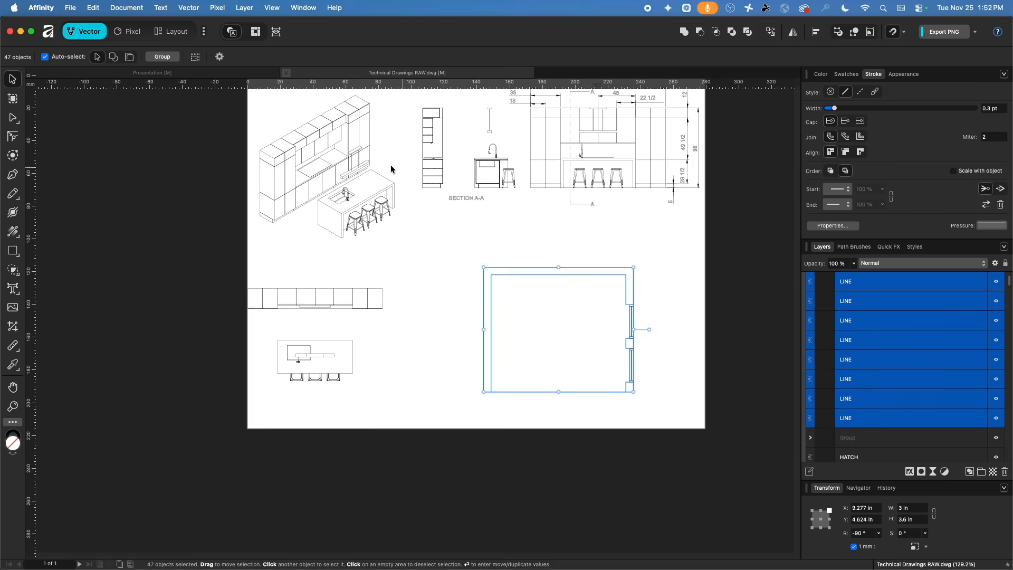
pyautogui.click(93, 8)
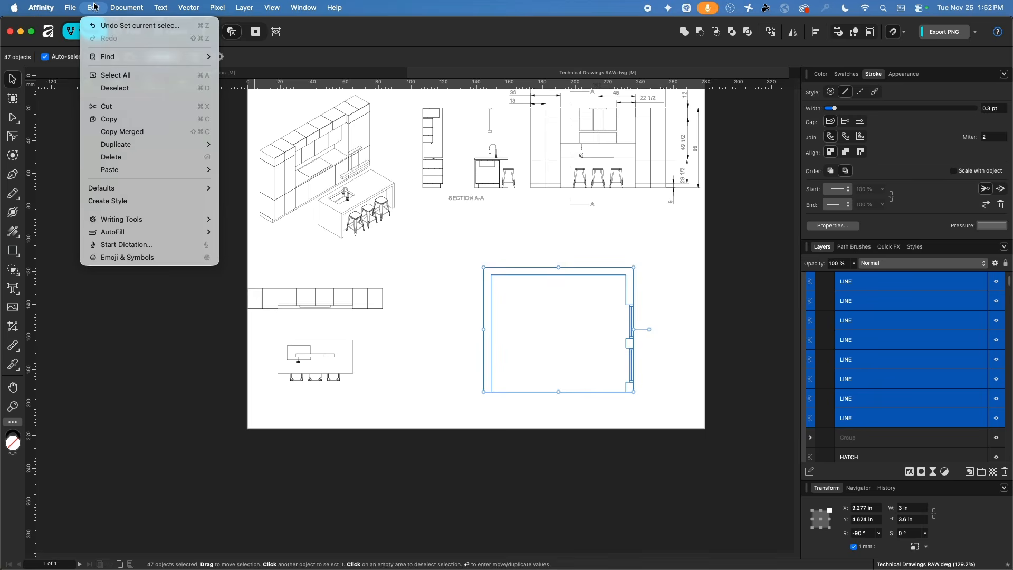
pyautogui.moveTo(338, 10)
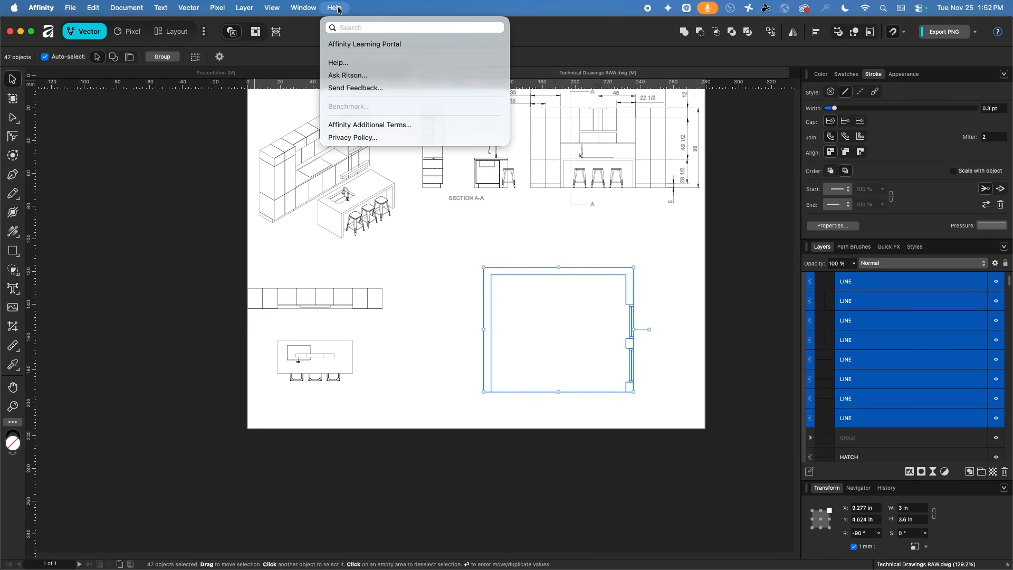
pyautogui.write('group')
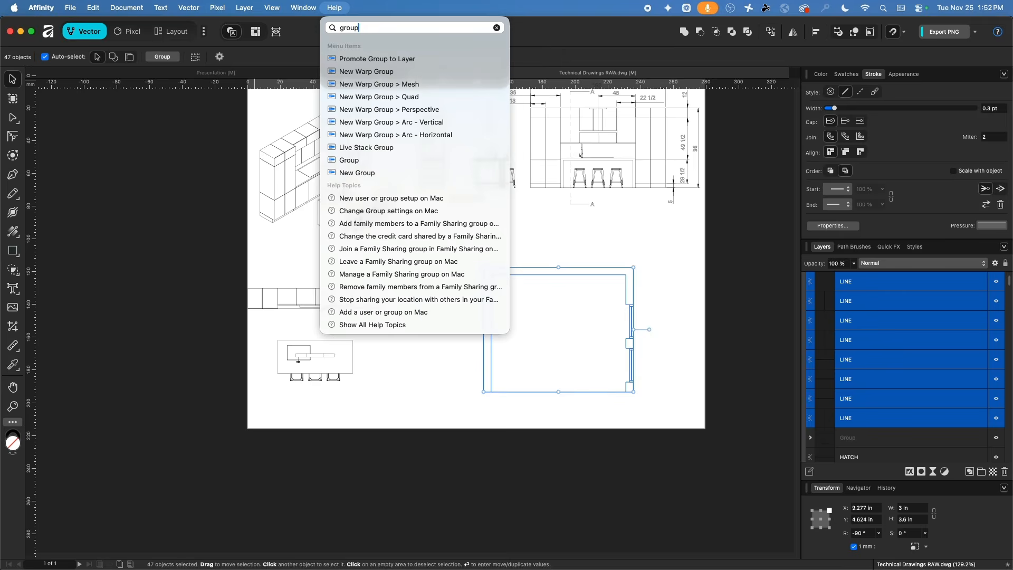
pyautogui.moveTo(356, 161)
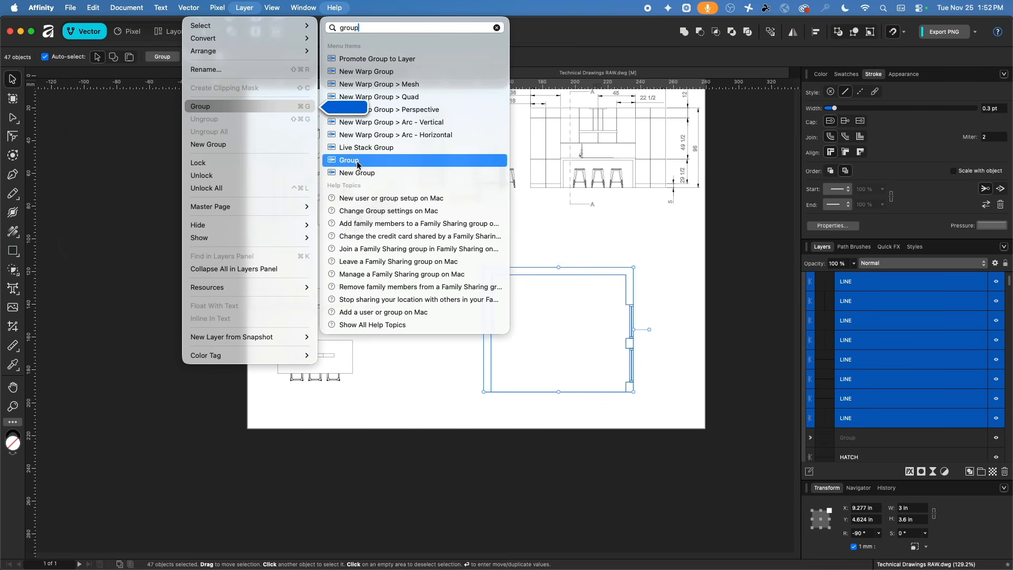
pyautogui.click(360, 162)
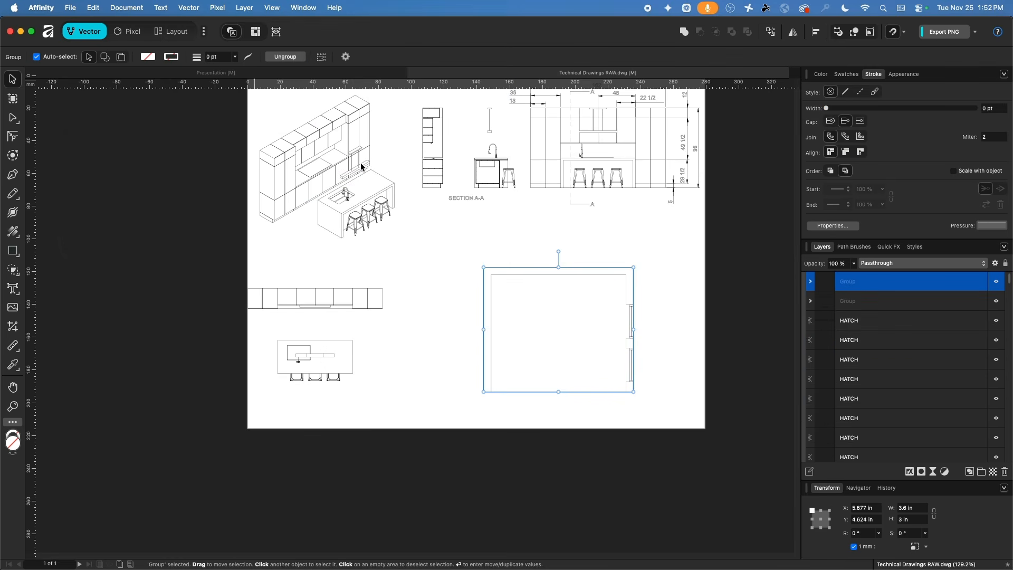
pyautogui.click(420, 321)
# - Change the snapping preset to Object creation for positioning the kitchen top view group
pyautogui.click(322, 288)
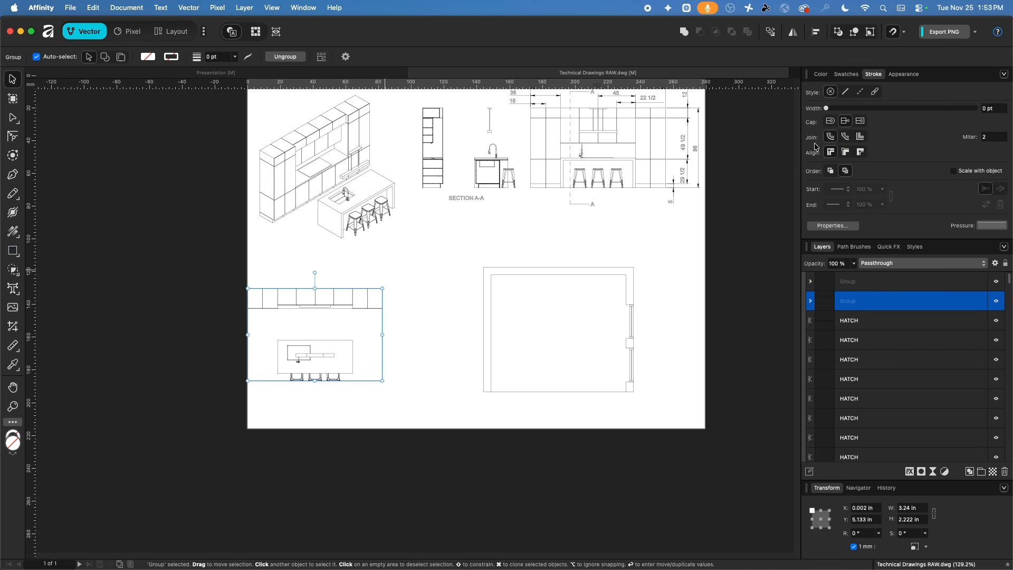
pyautogui.click(904, 32)
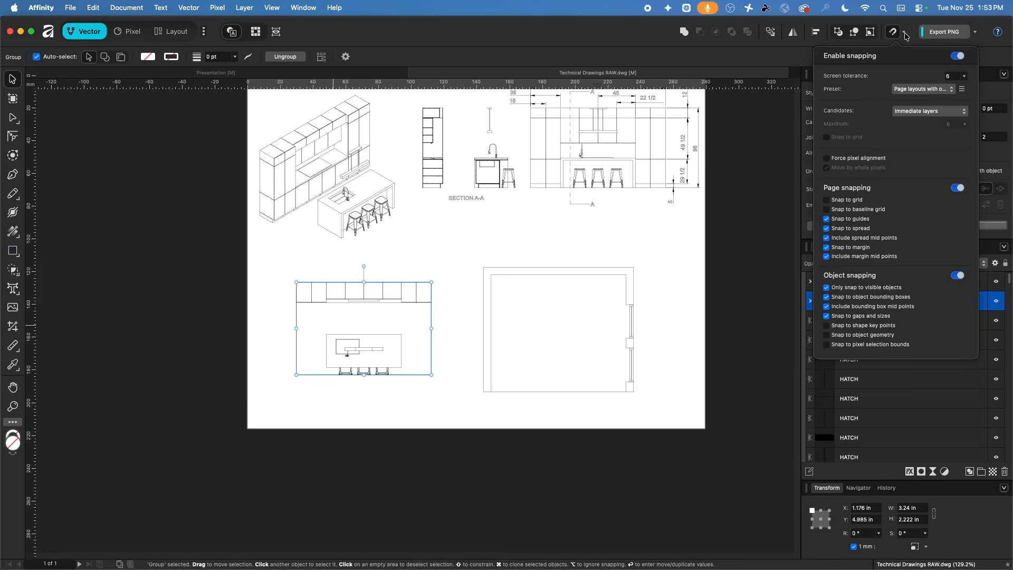
pyautogui.click(907, 97)
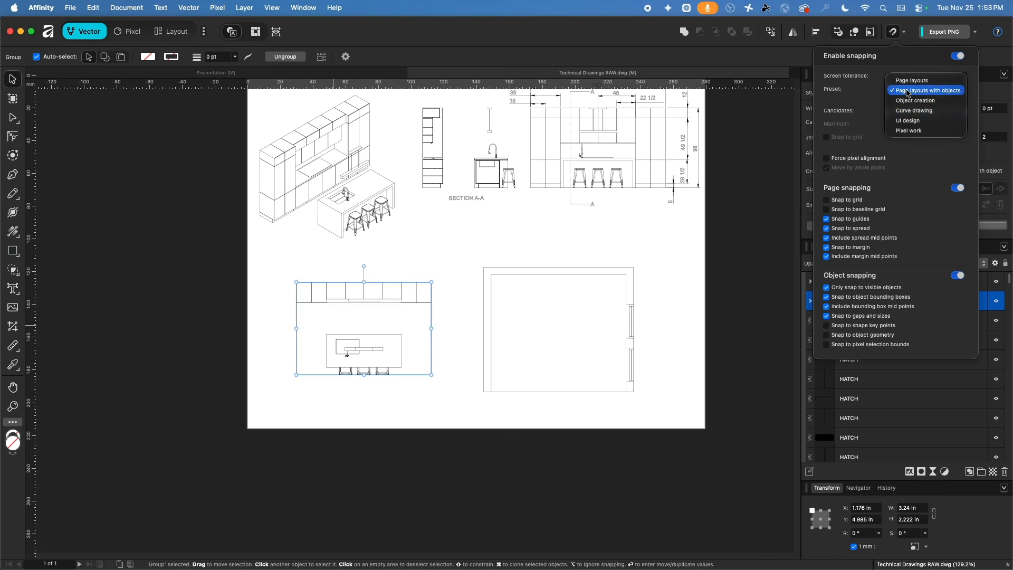
pyautogui.click(909, 103)
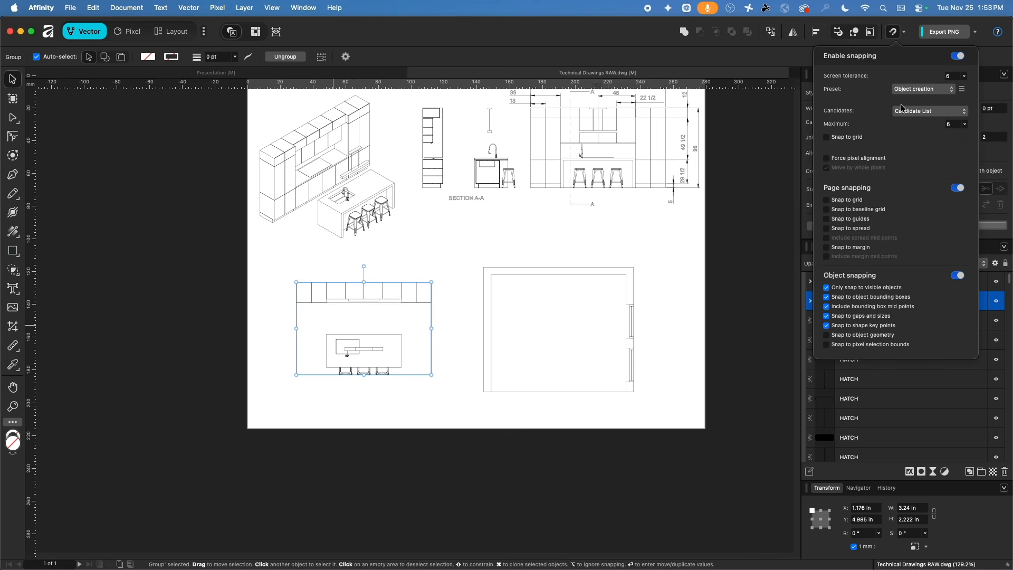
# - Move the kitchen top view group into the room plan, with the cabinet run along the upper inner wall
pyautogui.moveTo(371, 295); pyautogui.dragTo(548, 304)
pyautogui.scroll(5, 545, 287)
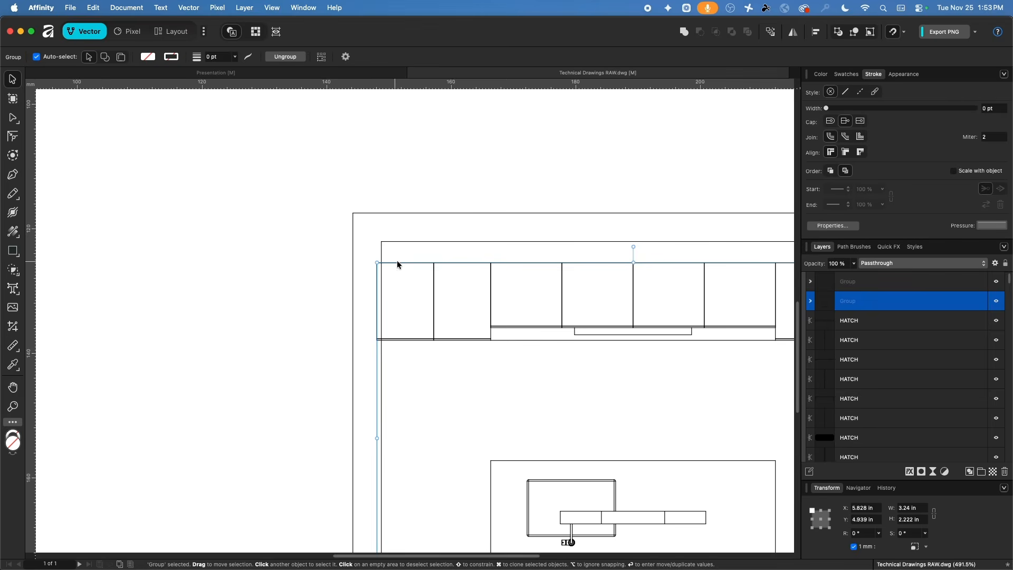
pyautogui.moveTo(396, 262); pyautogui.dragTo(400, 241)
pyautogui.scroll(-3, 416, 276)
pyautogui.scroll(-2, 475, 269)
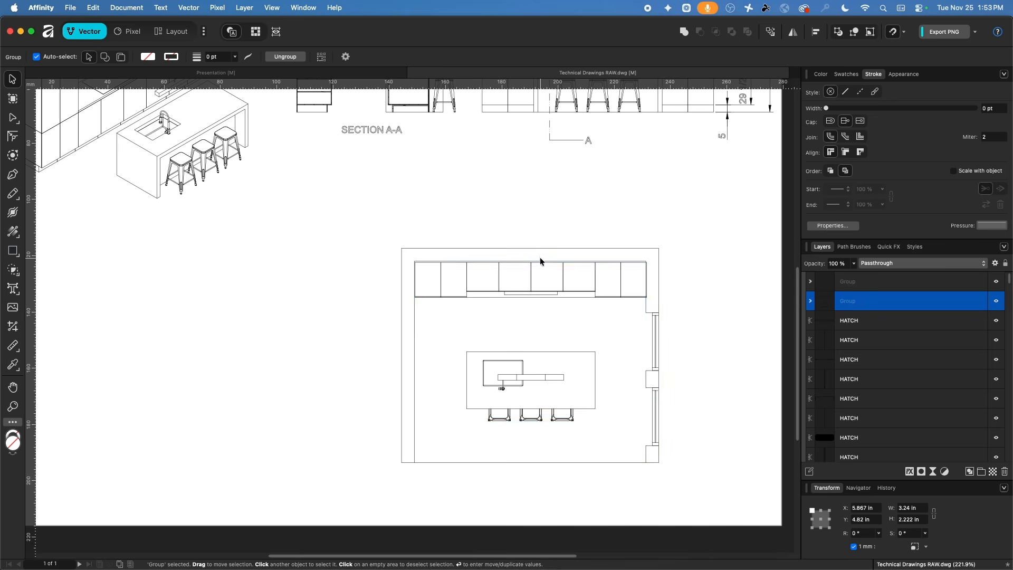
# - Align the kitchen top view and the room plan to their horizontal centres within the selection bounds
pyautogui.keyDown('shift'); pyautogui.click(546, 248); pyautogui.keyUp('shift')
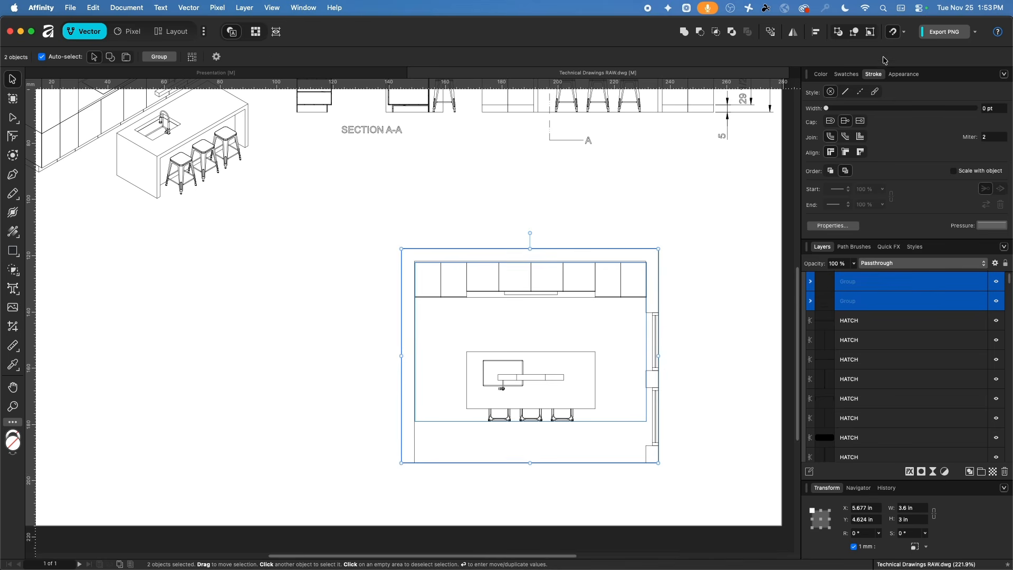
pyautogui.click(815, 33)
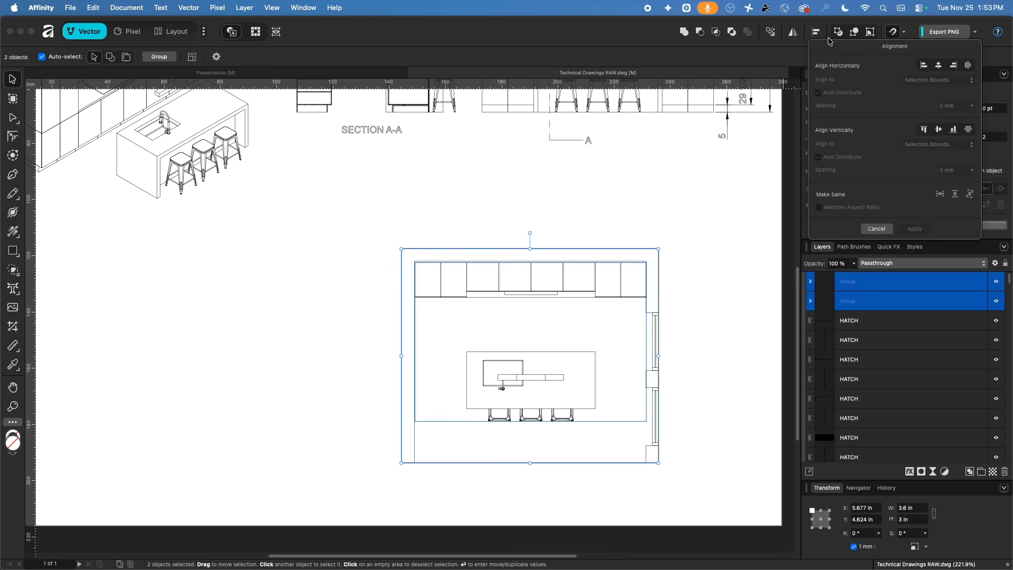
pyautogui.click(939, 67)
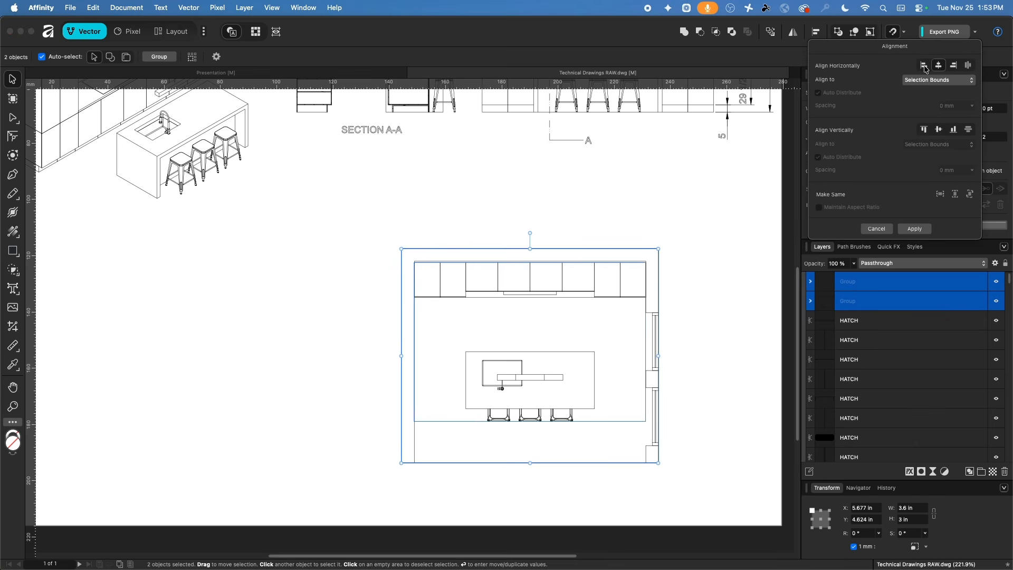
pyautogui.click(632, 188)
# - Move the kitchen top view up until its back edge lies on the upper inner wall line
pyautogui.scroll(5, 381, 243)
pyautogui.scroll(15, 381, 246)
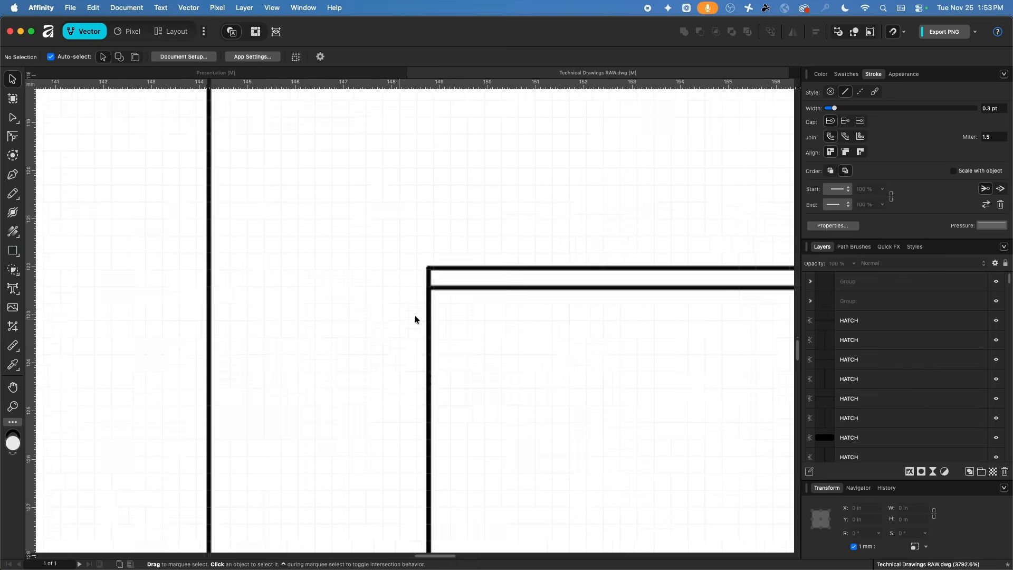
pyautogui.click(430, 274)
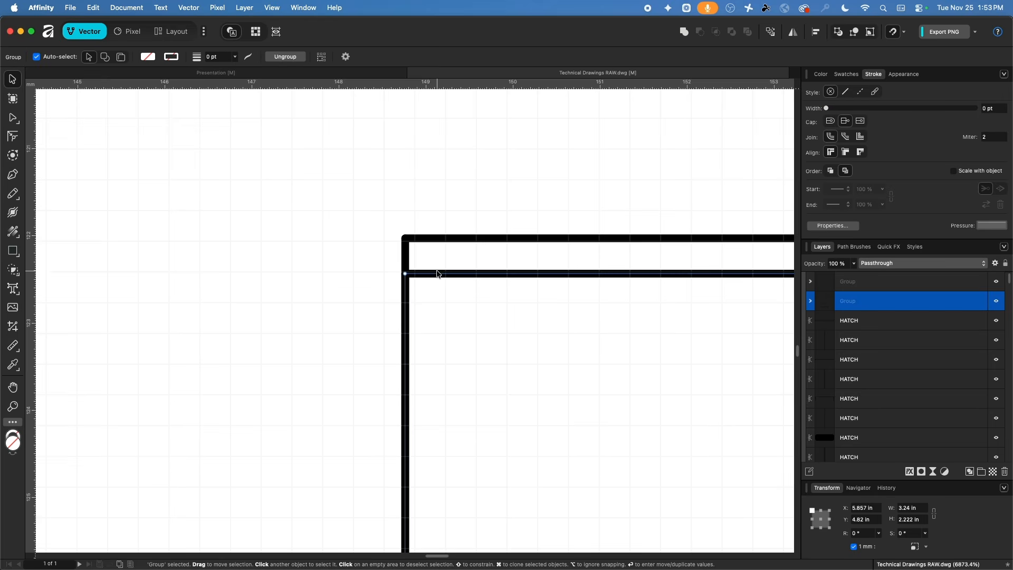
pyautogui.moveTo(435, 275); pyautogui.dragTo(433, 239)
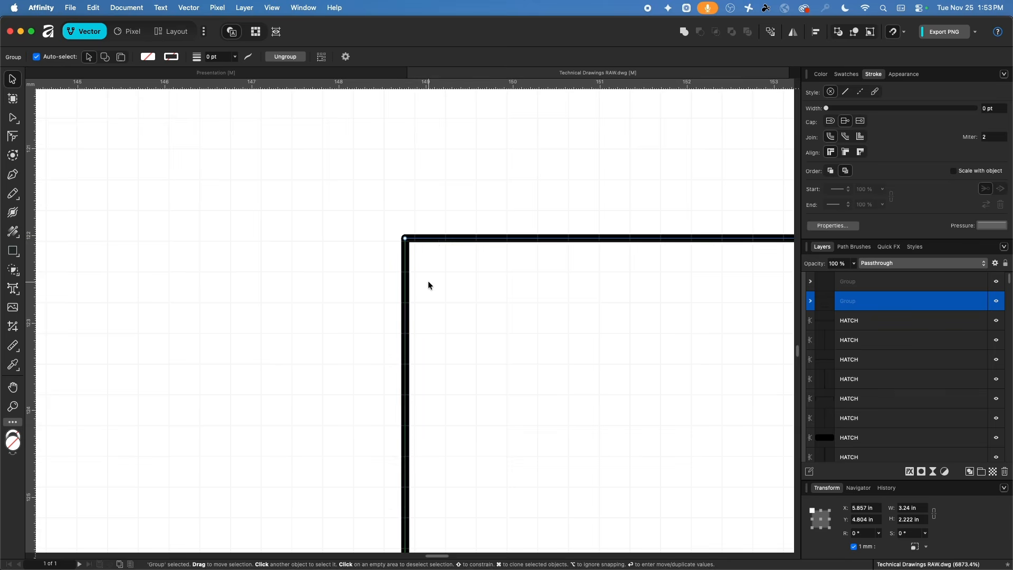
# - View the Mac's hardware information window and close it
pyautogui.scroll(-5, 429, 281)
pyautogui.scroll(-10, 432, 285)
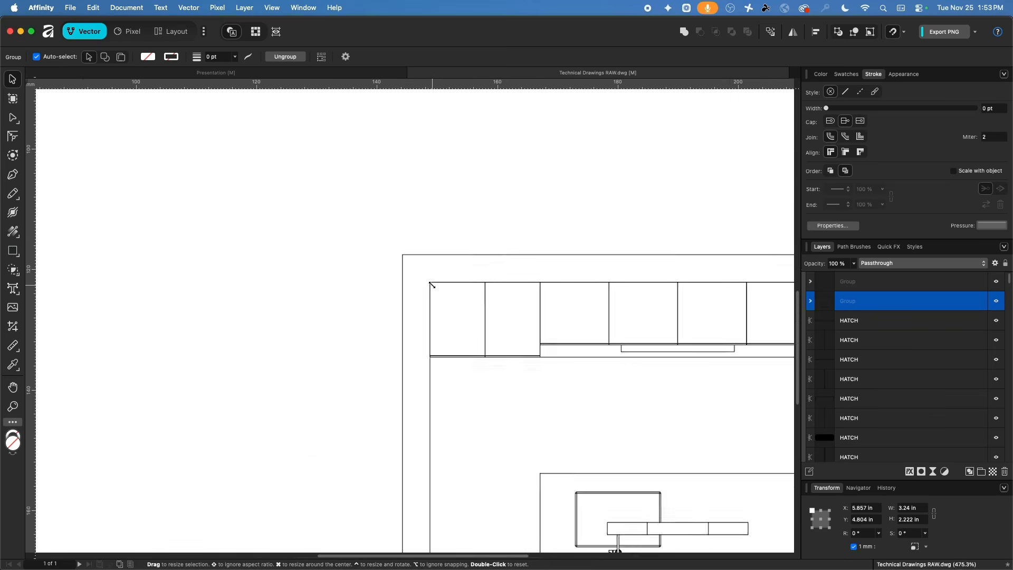
pyautogui.moveTo(448, 281); pyautogui.dragTo(400, 347)
pyautogui.scroll(-1, 401, 347)
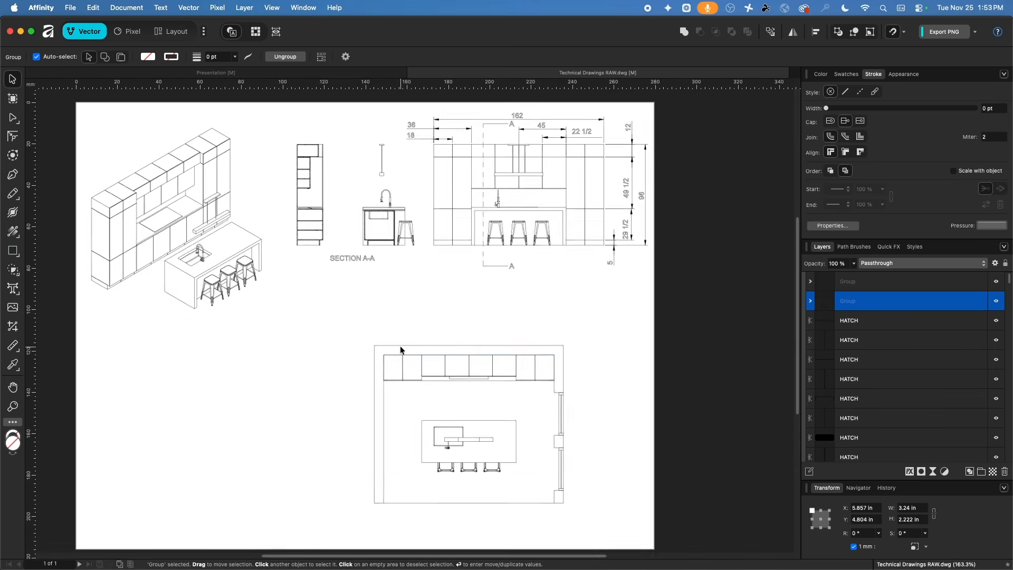
pyautogui.click(13, 8)
pyautogui.click(29, 26)
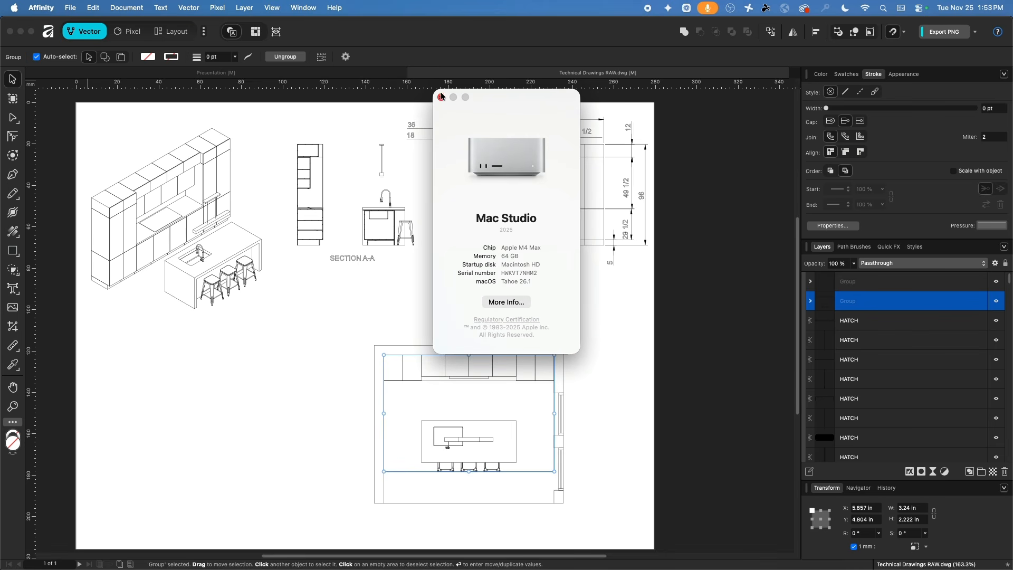
pyautogui.click(441, 98)
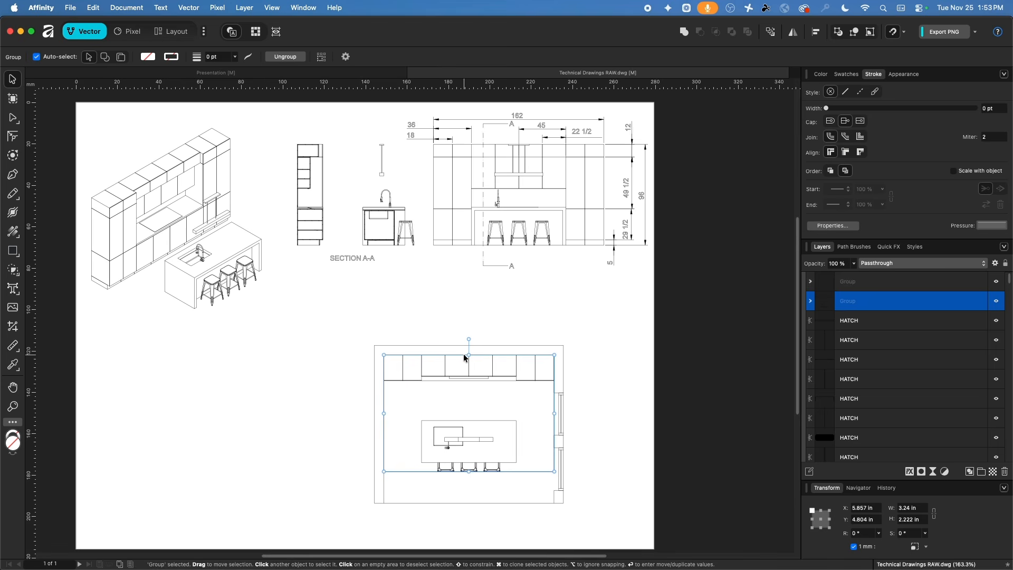
# - Select and copy the room plan and kitchen top view groups together
pyautogui.scroll(5, 464, 343)
pyautogui.scroll(4, 430, 269)
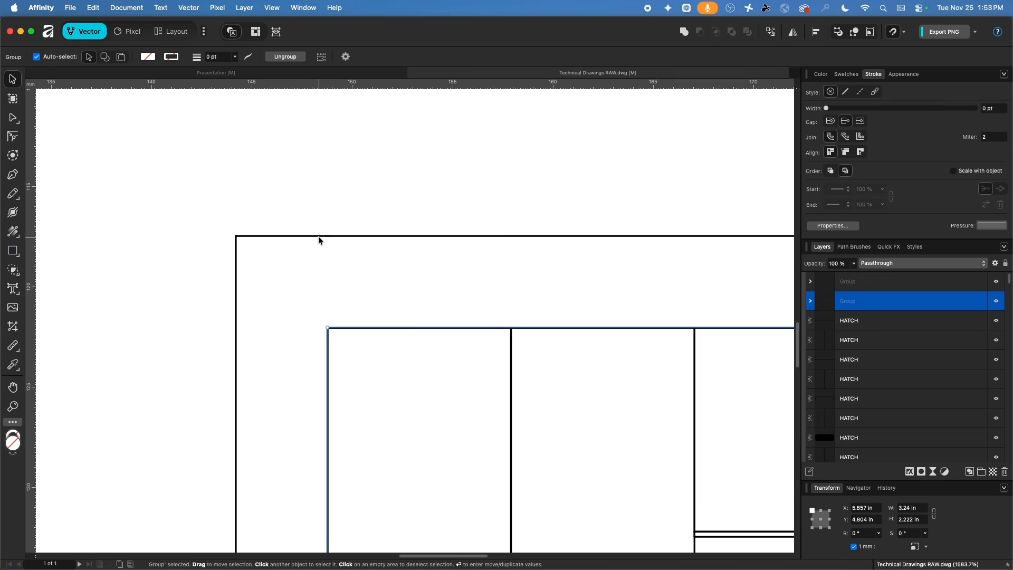
pyautogui.scroll(-10, 423, 290)
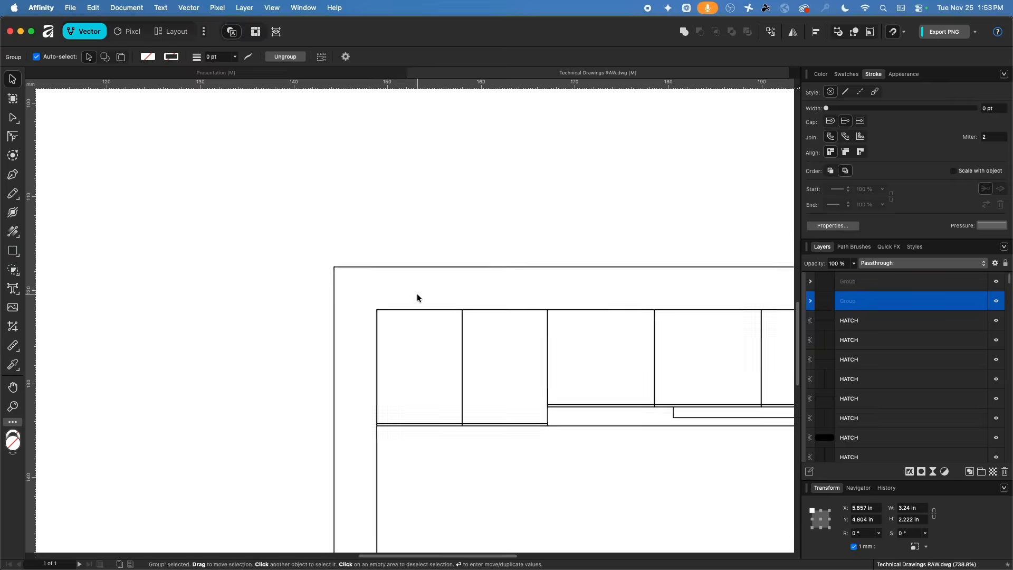
pyautogui.scroll(-2, 414, 296)
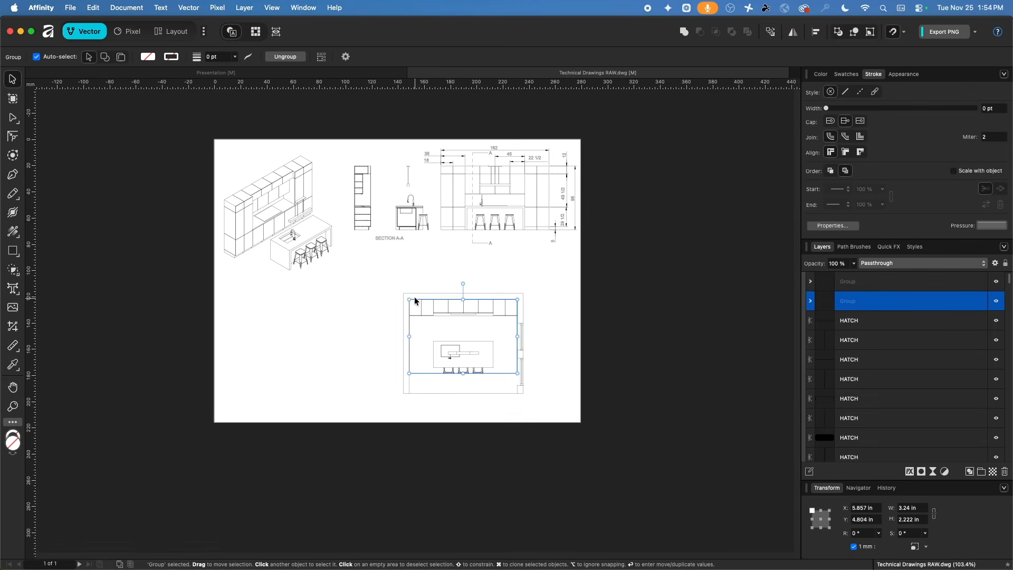
pyautogui.click(563, 298)
pyautogui.click(410, 393)
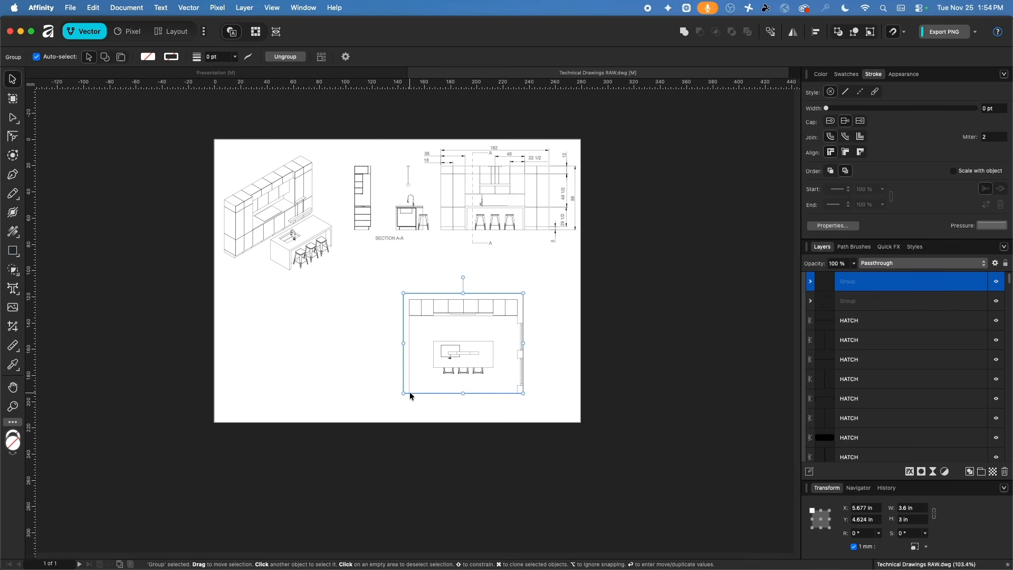
pyautogui.keyDown('shift'); pyautogui.click(459, 350); pyautogui.keyUp('shift')
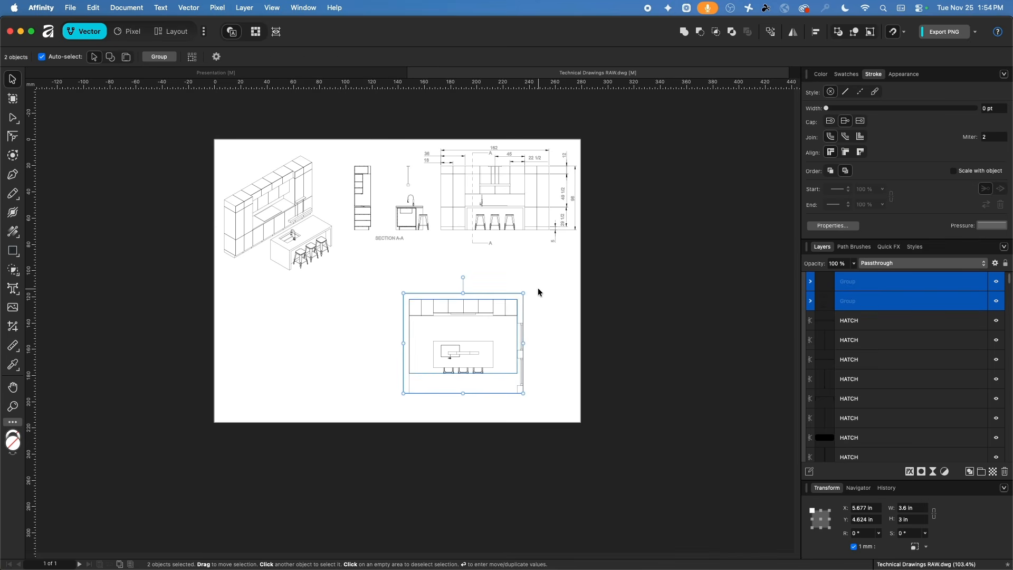
# - Switch to the Presentation document and create a layer named "Plan View" on the Tech Drawings page
pyautogui.click(238, 75)
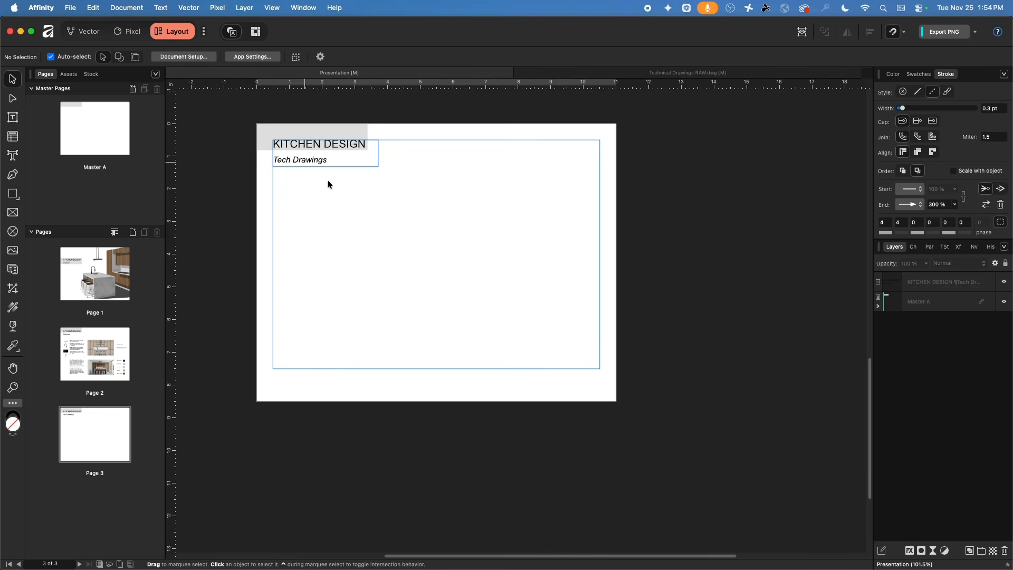
pyautogui.click(971, 550)
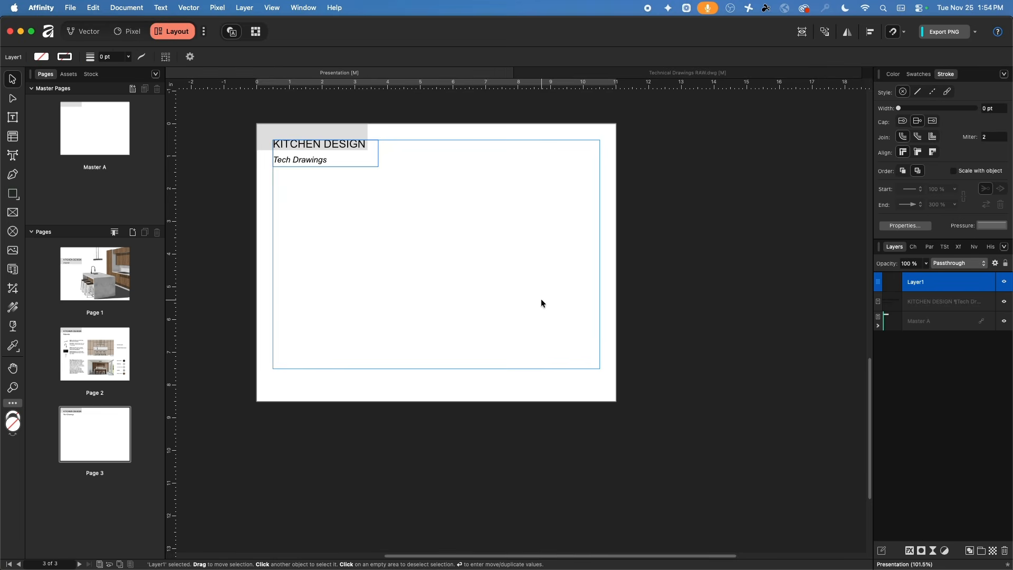
pyautogui.doubleClick(924, 288)
pyautogui.write('Plan View')
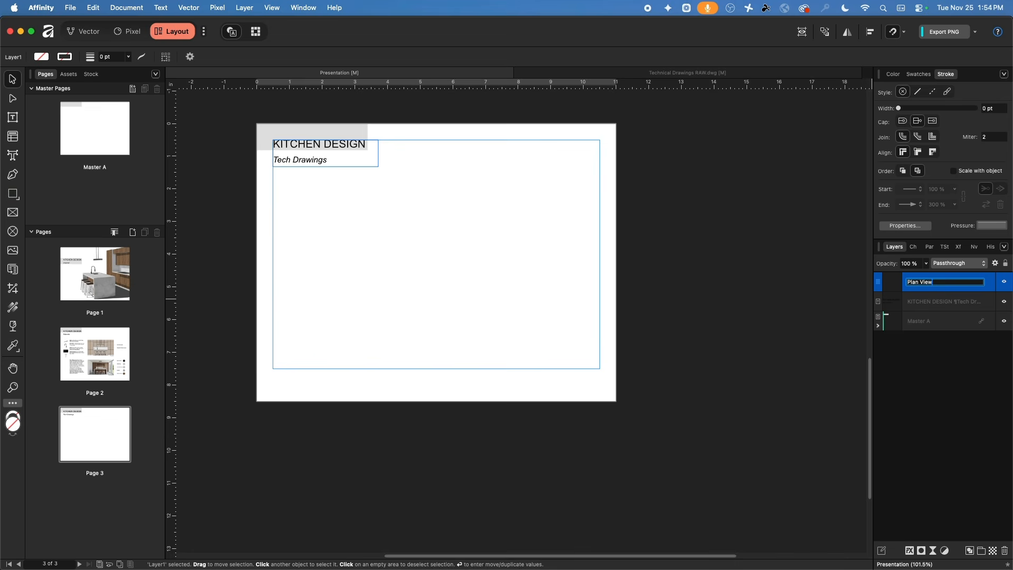
pyautogui.press('Return')
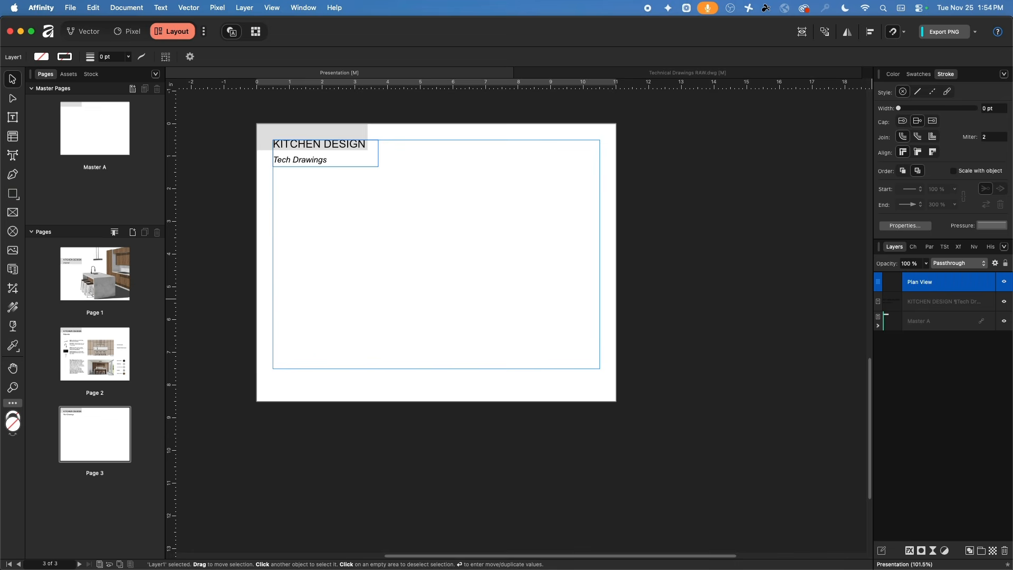
# - Paste the plan drawing into the Plan View layer and place it in the page's lower right area, resting on the bottom margin
pyautogui.press('super+v')
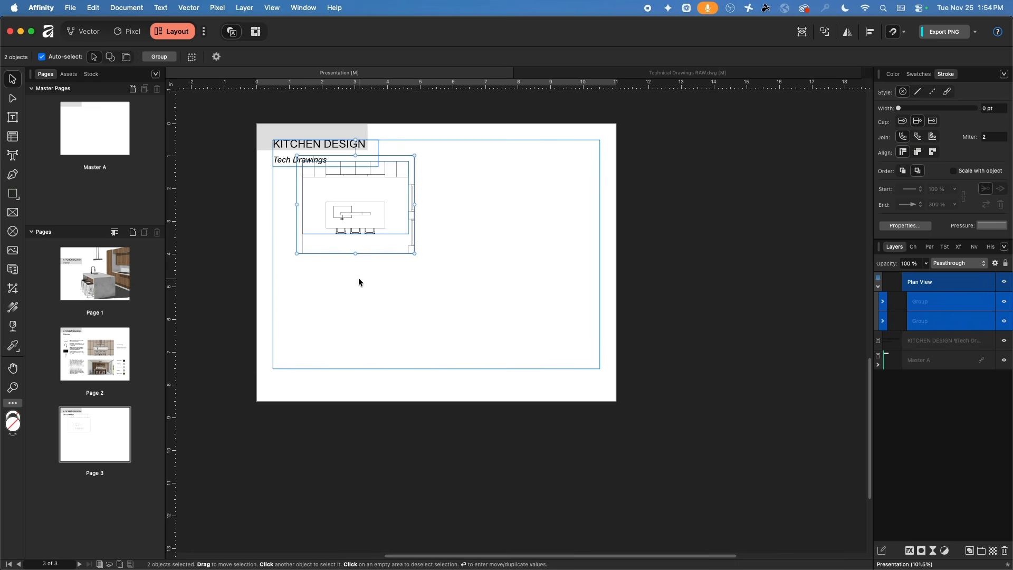
pyautogui.moveTo(397, 244); pyautogui.dragTo(550, 357)
pyautogui.click(671, 299)
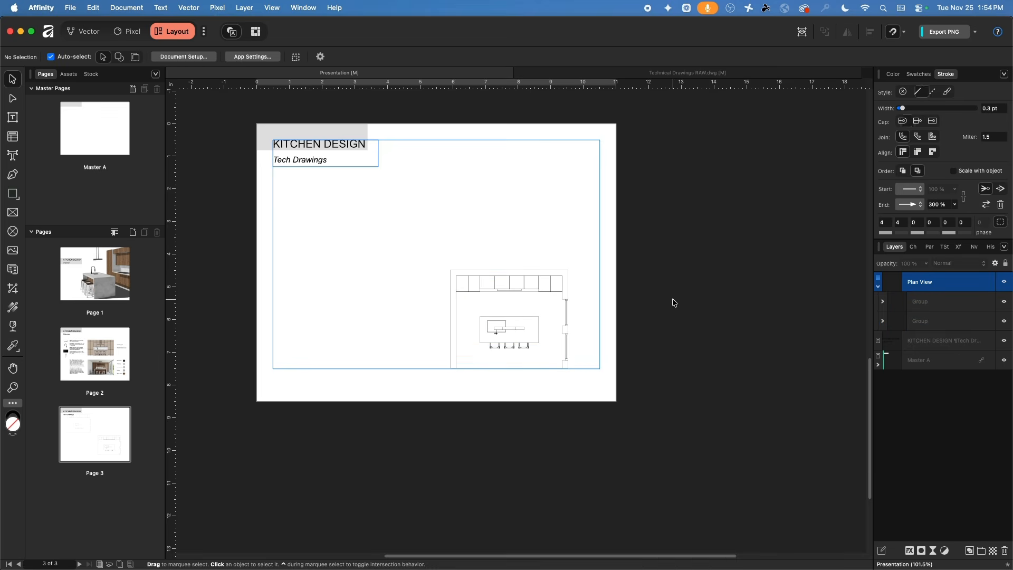
# - In the Technical Drawings RAW document, select all isometric kitchen linework, group it and copy the group
pyautogui.click(625, 72)
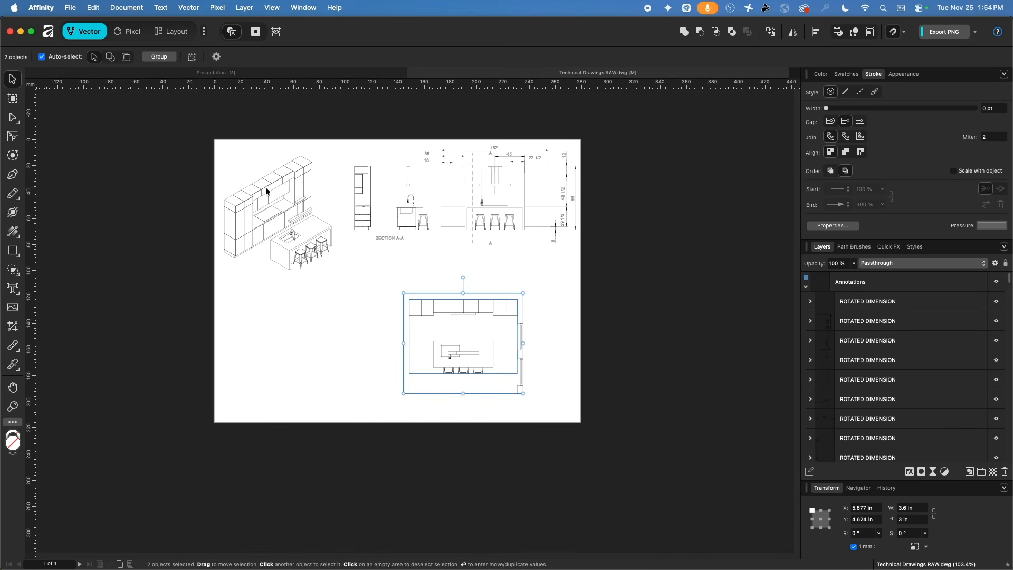
pyautogui.moveTo(173, 128)
pyautogui.mouseDown()
pyautogui.moveTo(252, 238)
pyautogui.moveTo(355, 281)
pyautogui.moveTo(339, 294)
pyautogui.mouseUp()
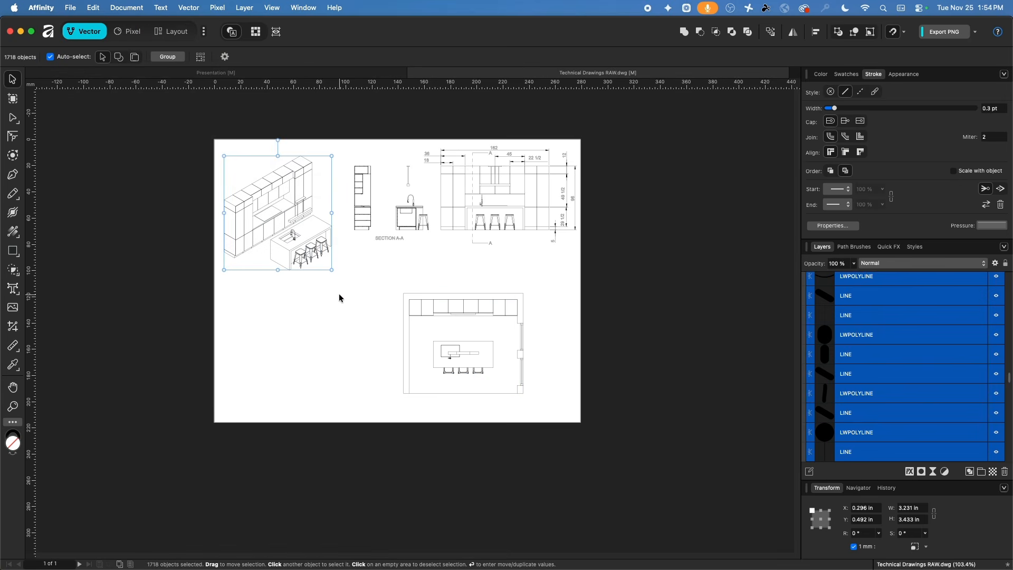
pyautogui.press('super+g')
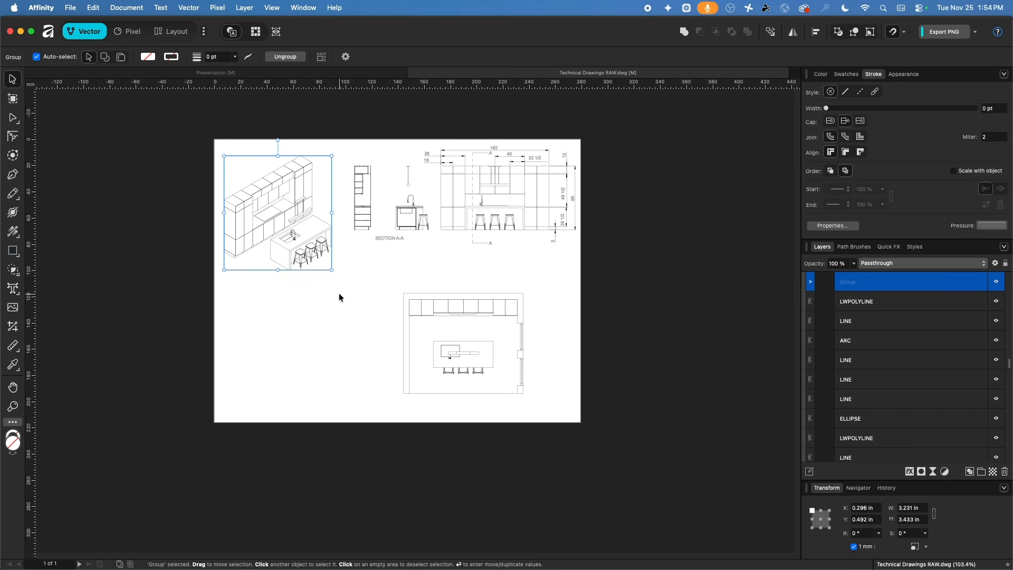
# - Paste the isometric drawing onto the Presentation's Tech Drawings page and create a layer named "Isometric View"
pyautogui.click(226, 73)
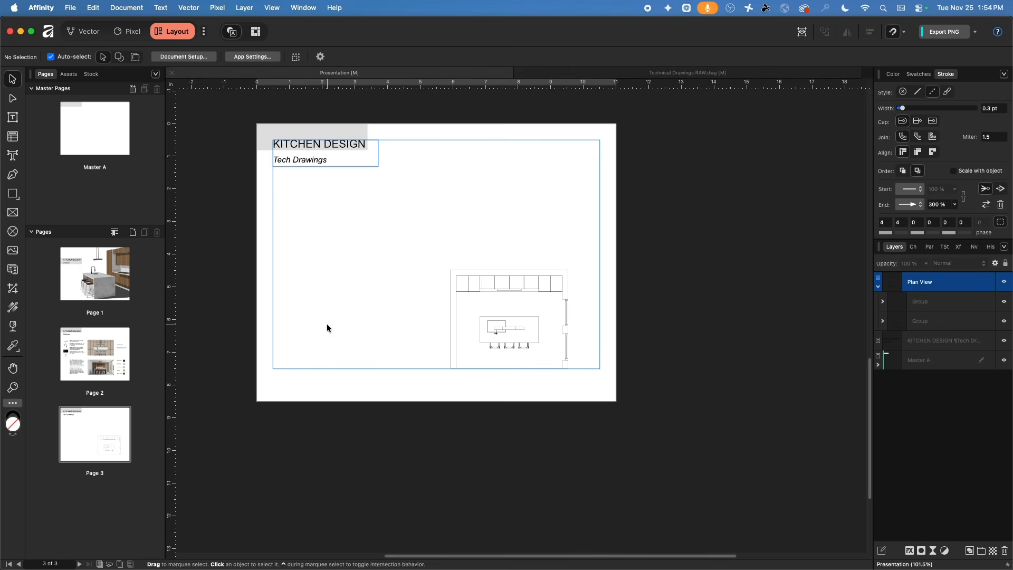
pyautogui.press('super+v')
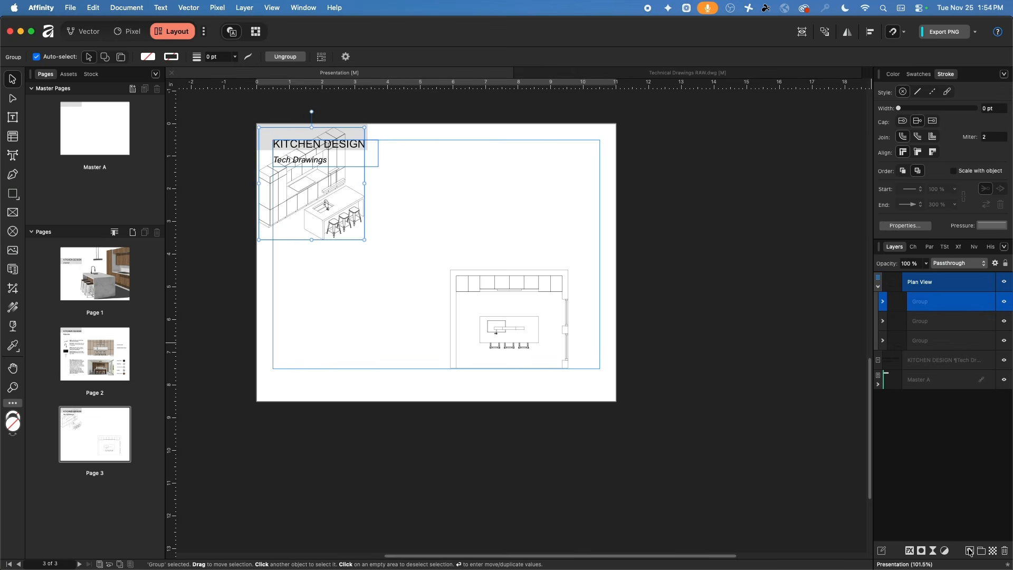
pyautogui.click(969, 550)
pyautogui.doubleClick(914, 284)
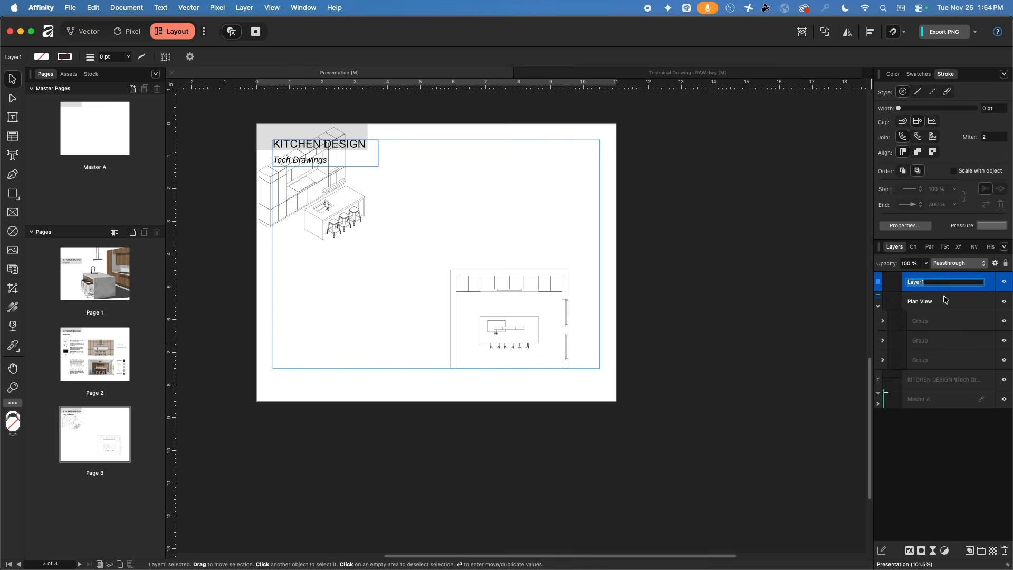
pyautogui.write('Isometric View')
pyautogui.press('Return')
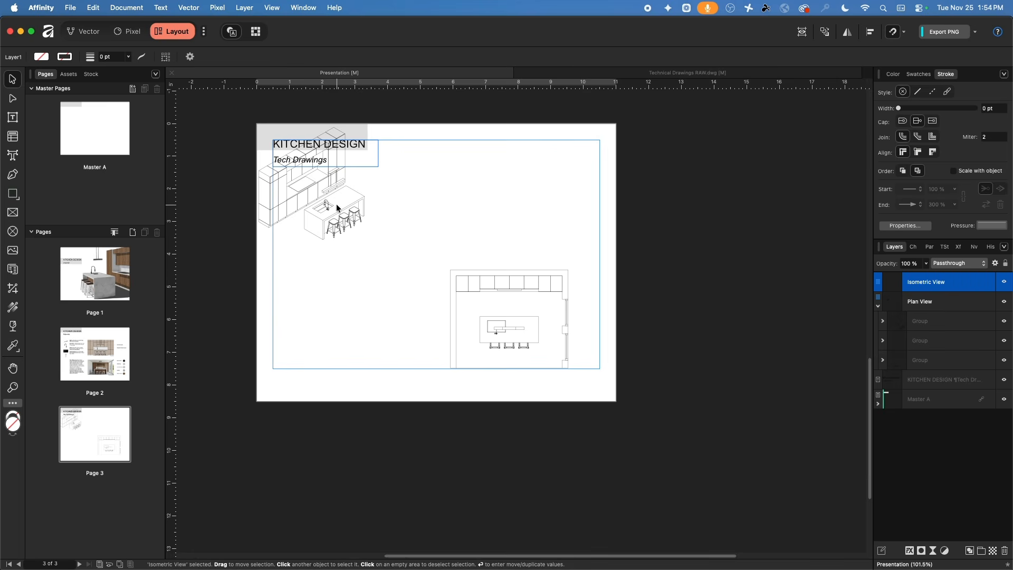
# - Put the isometric group into the Isometric View layer and position it in the page's lower left area on the bottom margin
pyautogui.click(336, 206)
pyautogui.moveTo(918, 327); pyautogui.dragTo(918, 284)
pyautogui.click(879, 308)
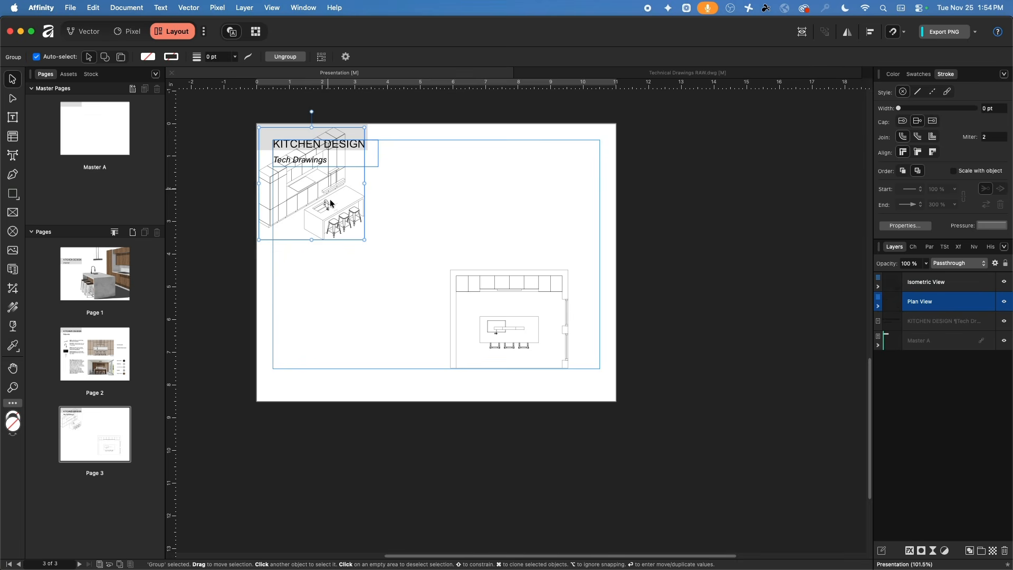
pyautogui.moveTo(329, 202); pyautogui.dragTo(363, 318)
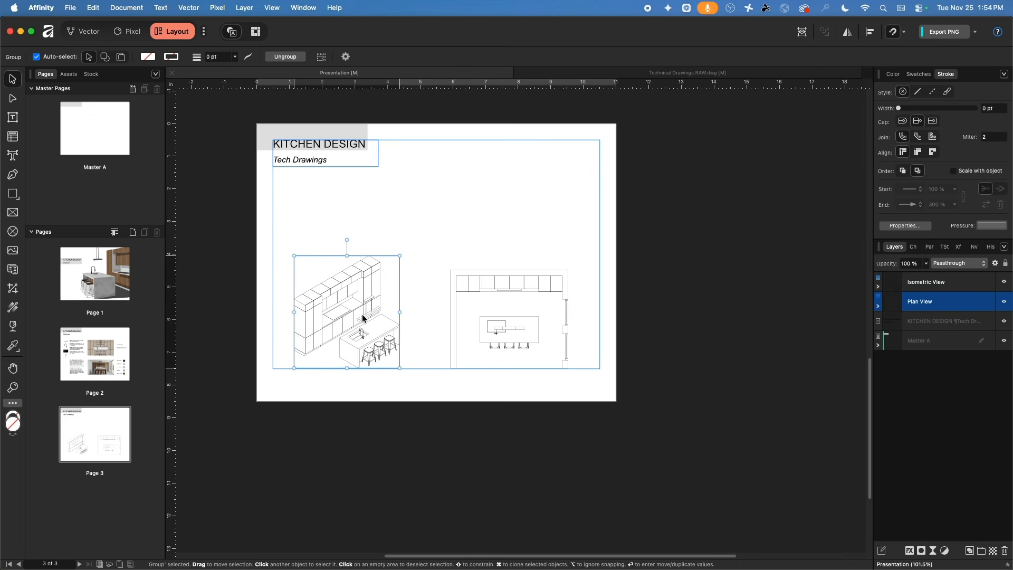
# - Delete the "SECTION A-A" label below the section drawing in the Technical Drawings RAW document
pyautogui.click(680, 73)
pyautogui.scroll(5, 391, 192)
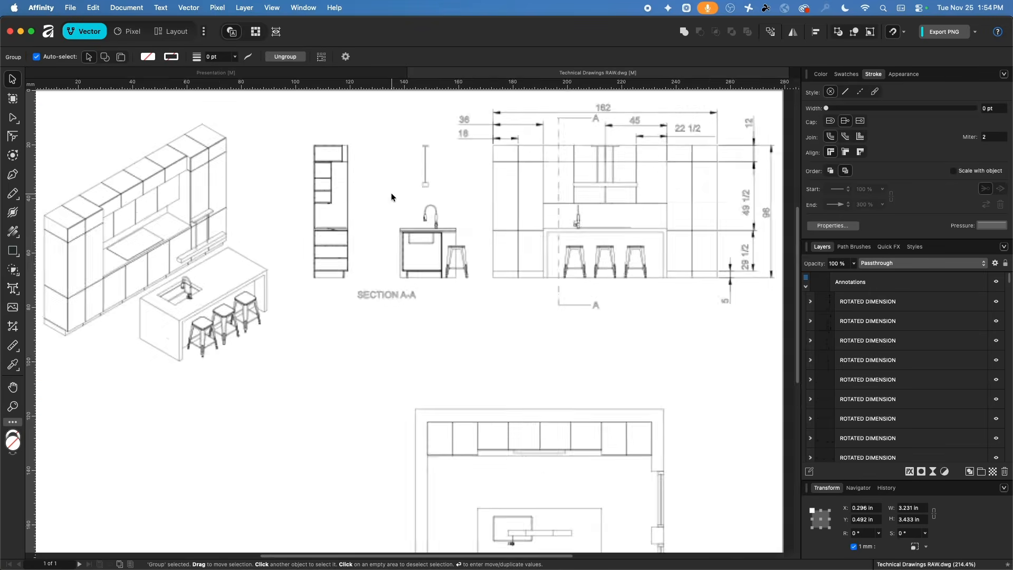
pyautogui.click(384, 319)
pyautogui.scroll(2, 401, 333)
pyautogui.press('Delete')
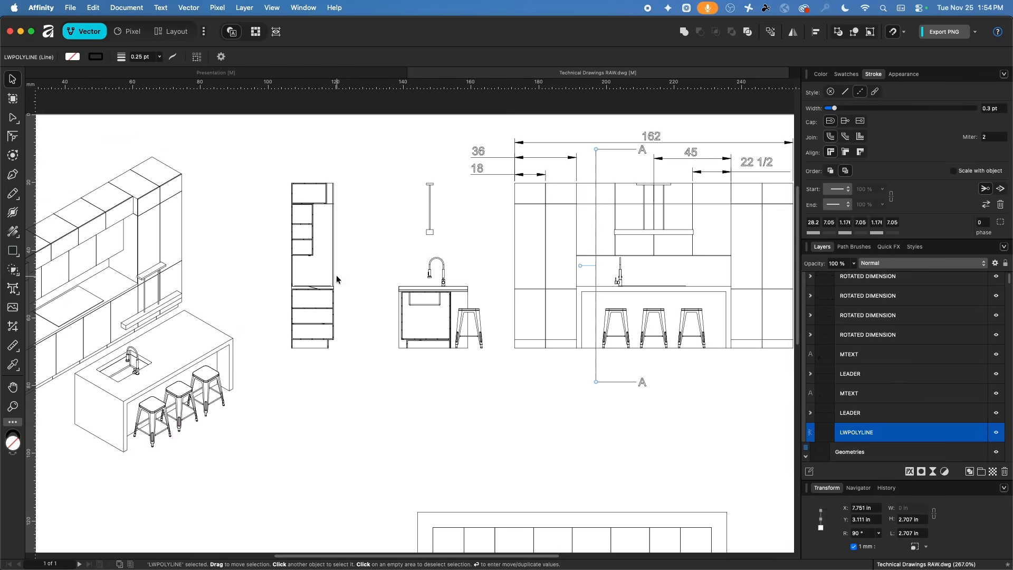
# - Group all the section drawing's linework, from the tall cabinet to the stool, and copy the group
pyautogui.moveTo(282, 169)
pyautogui.mouseDown()
pyautogui.moveTo(463, 366)
pyautogui.moveTo(482, 370)
pyautogui.moveTo(486, 390)
pyautogui.moveTo(310, 241)
pyautogui.moveTo(276, 177)
pyautogui.mouseUp()
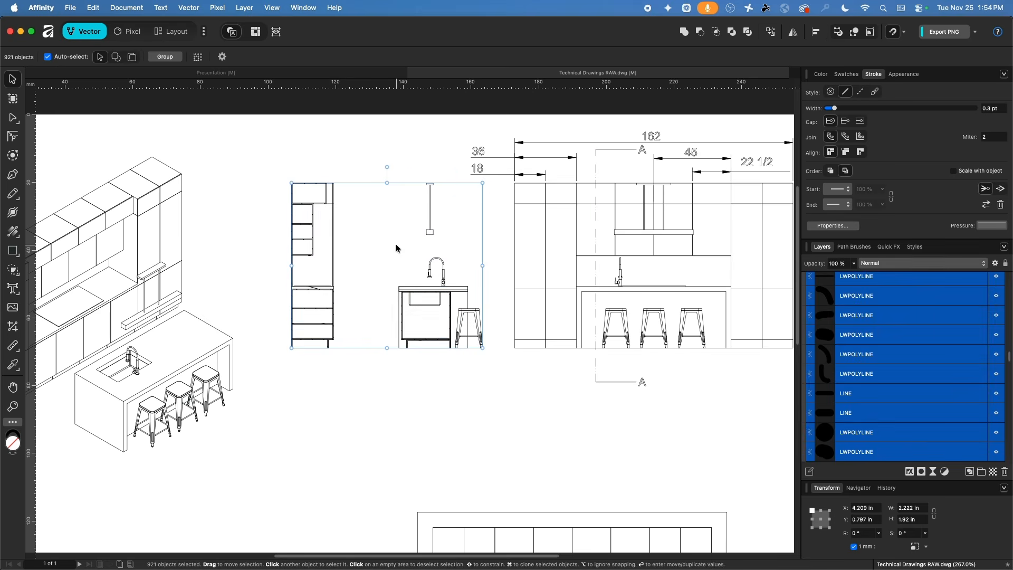
pyautogui.press('super+g')
pyautogui.press('super+c')
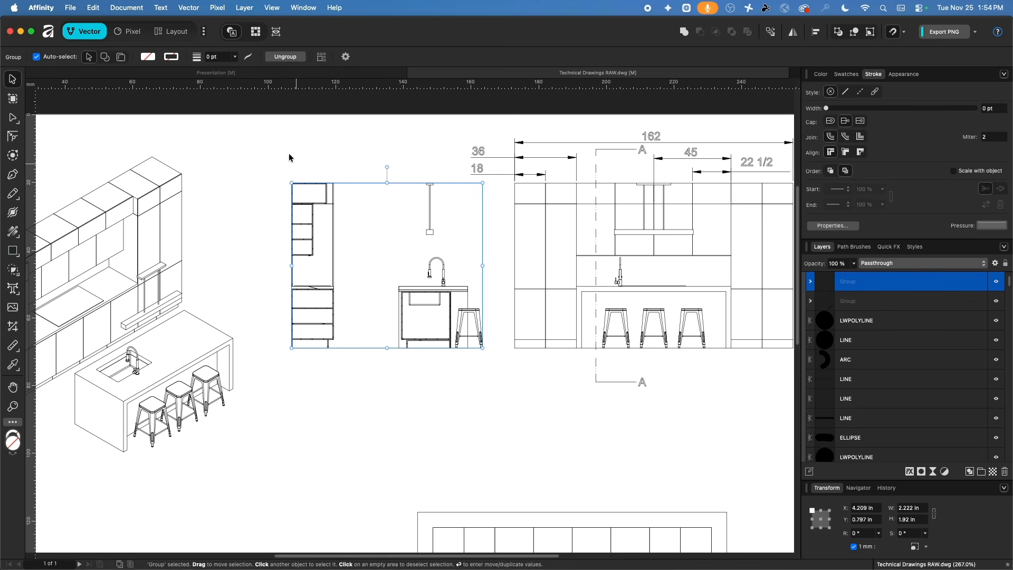
# - Paste the section drawing onto the Presentation's Tech Drawings page and create a layer named "Section View"
pyautogui.click(235, 72)
pyautogui.press('super+v')
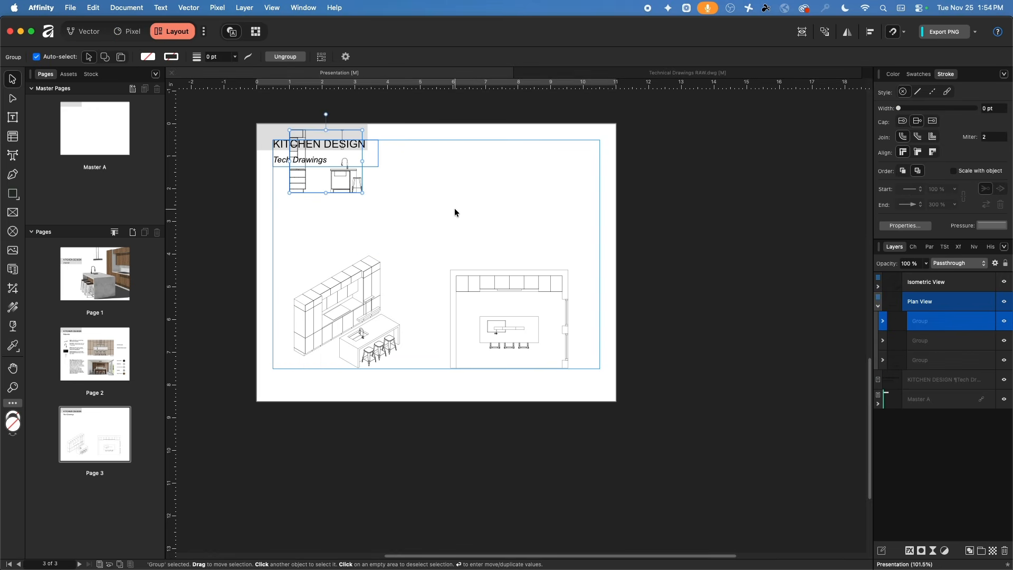
pyautogui.click(969, 550)
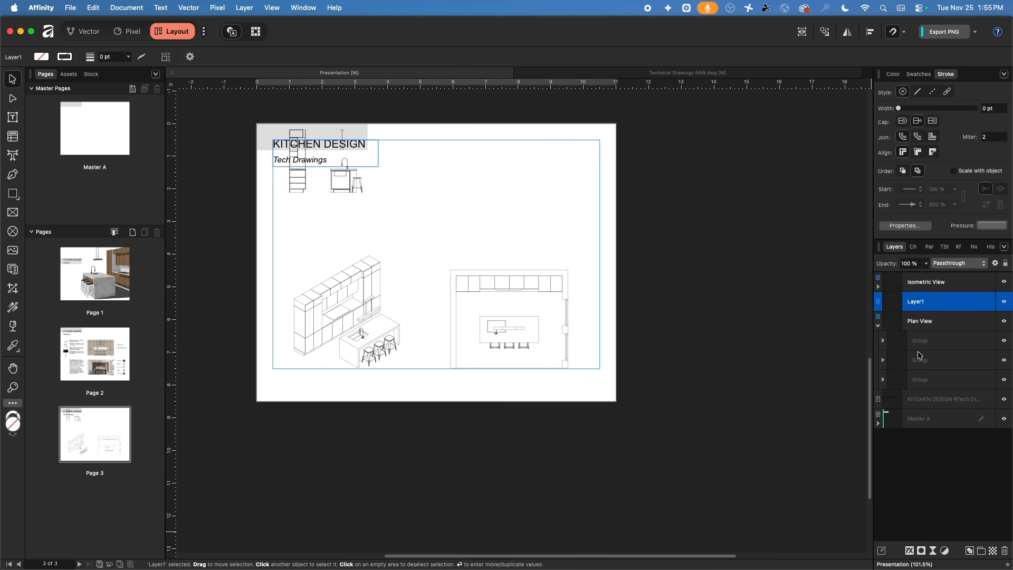
pyautogui.doubleClick(918, 302)
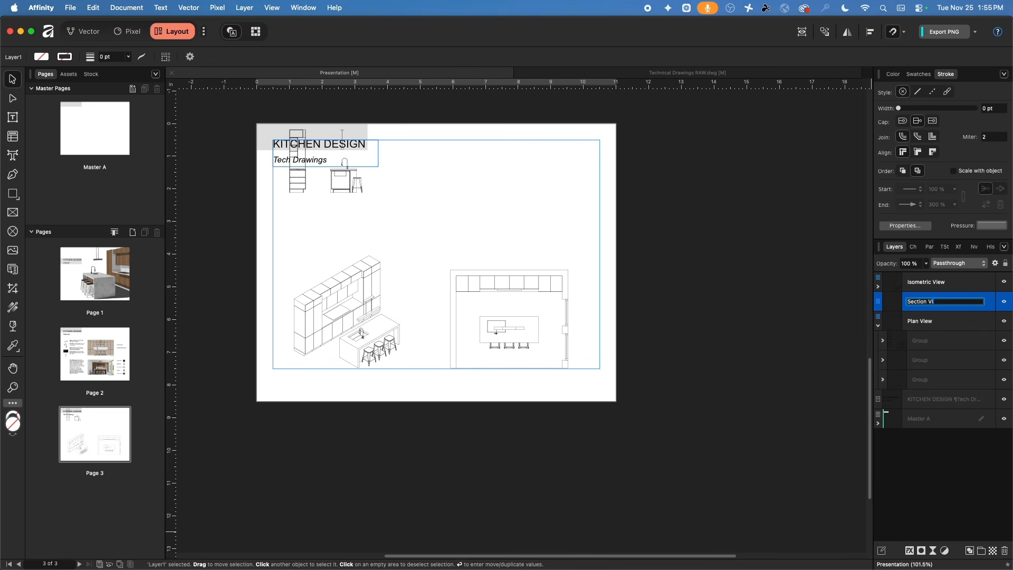
pyautogui.write('Section View')
pyautogui.press('Return')
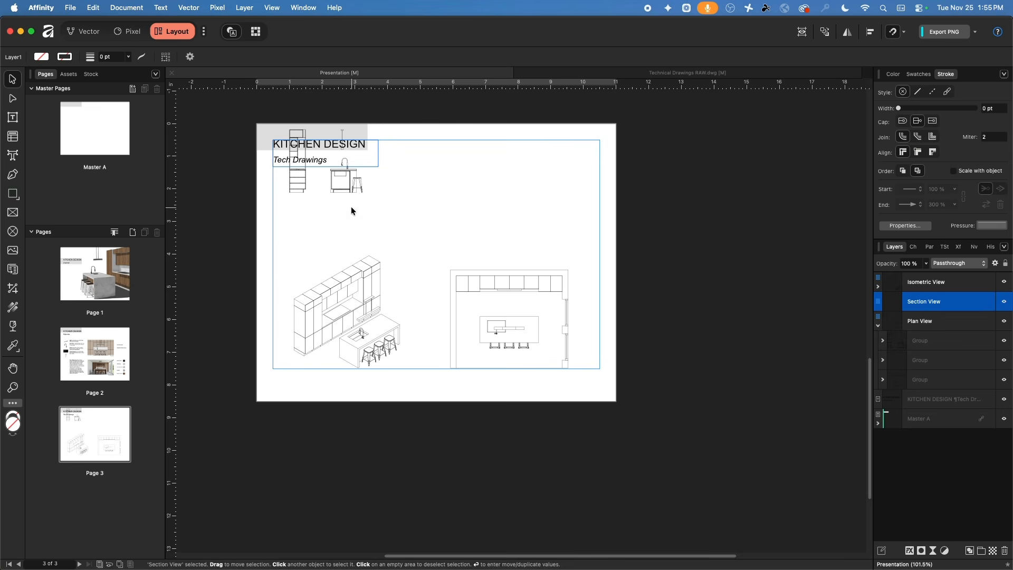
# - Put the section group into the Section View layer and position it below the page title, above the isometric drawing
pyautogui.click(359, 189)
pyautogui.moveTo(914, 344); pyautogui.dragTo(920, 302)
pyautogui.moveTo(336, 180)
pyautogui.mouseDown()
pyautogui.moveTo(364, 231)
pyautogui.moveTo(353, 226)
pyautogui.mouseUp()
pyautogui.click(439, 266)
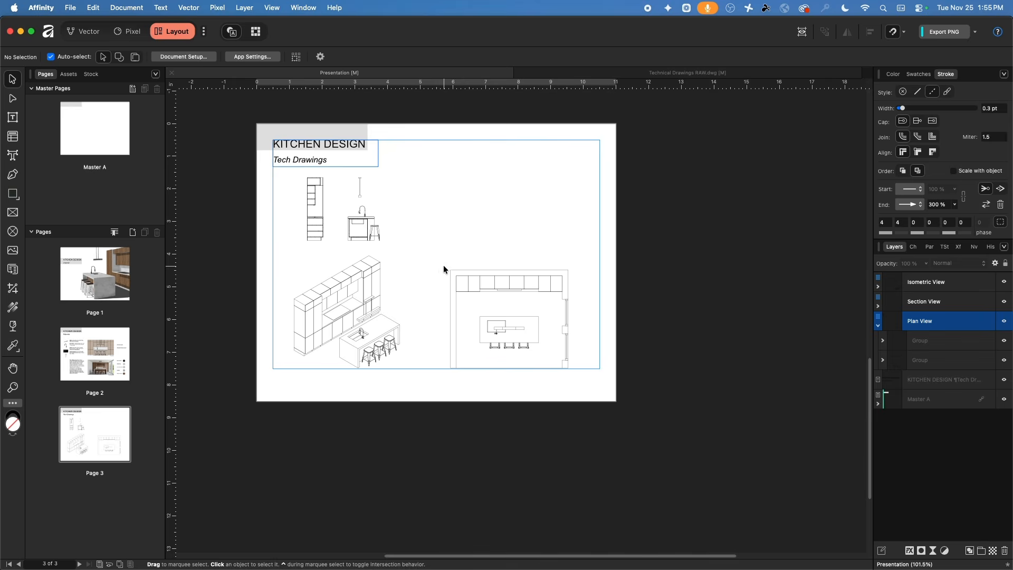
# - Move the section group in the Technical Drawings RAW document to the empty area below the isometric drawing, clear of the elevation
pyautogui.click(723, 77)
pyautogui.hscroll(5, 680, 233)
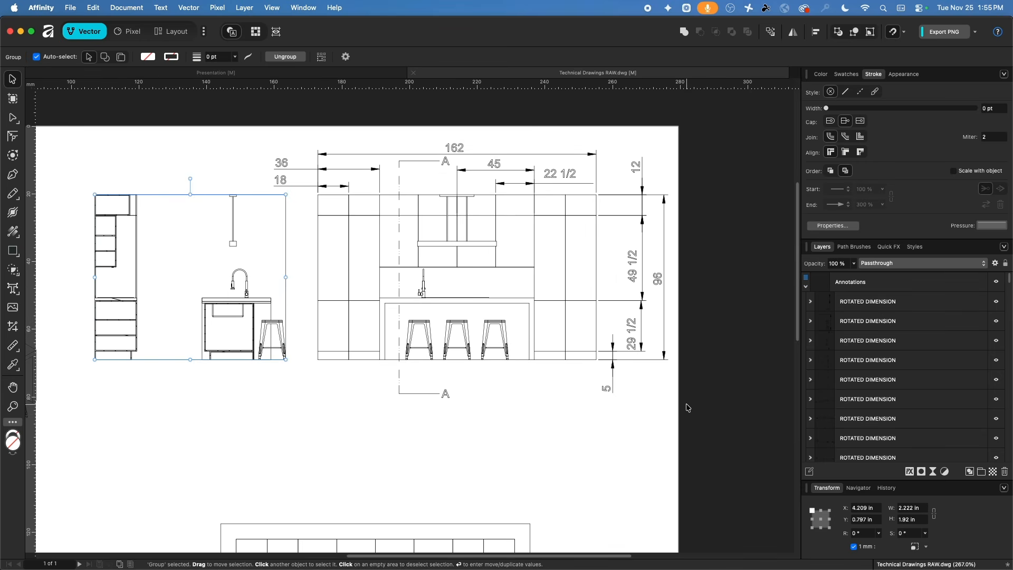
pyautogui.moveTo(696, 419); pyautogui.dragTo(309, 141)
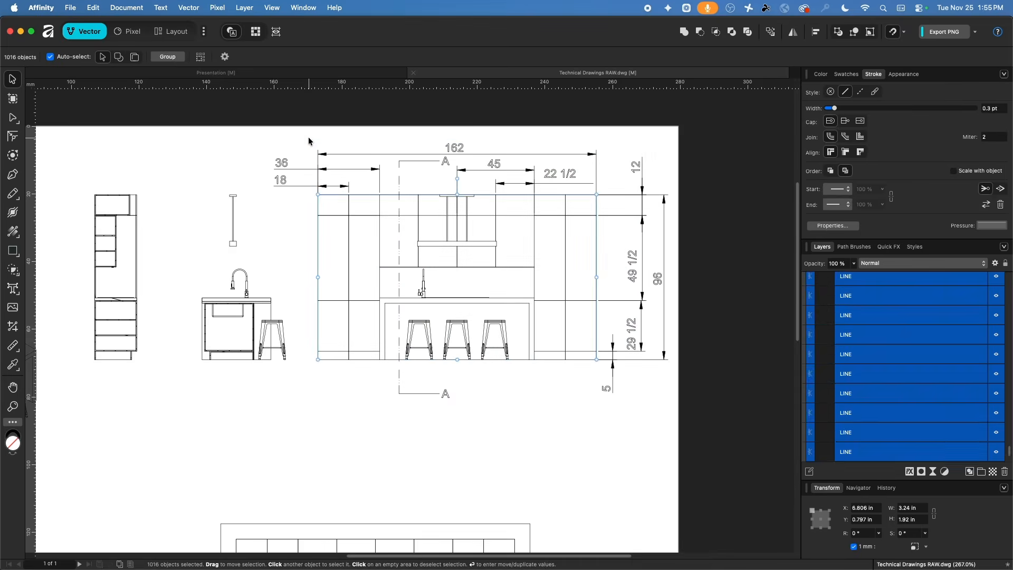
pyautogui.click(259, 348)
pyautogui.scroll(-5, 258, 349)
pyautogui.moveTo(258, 348); pyautogui.dragTo(173, 523)
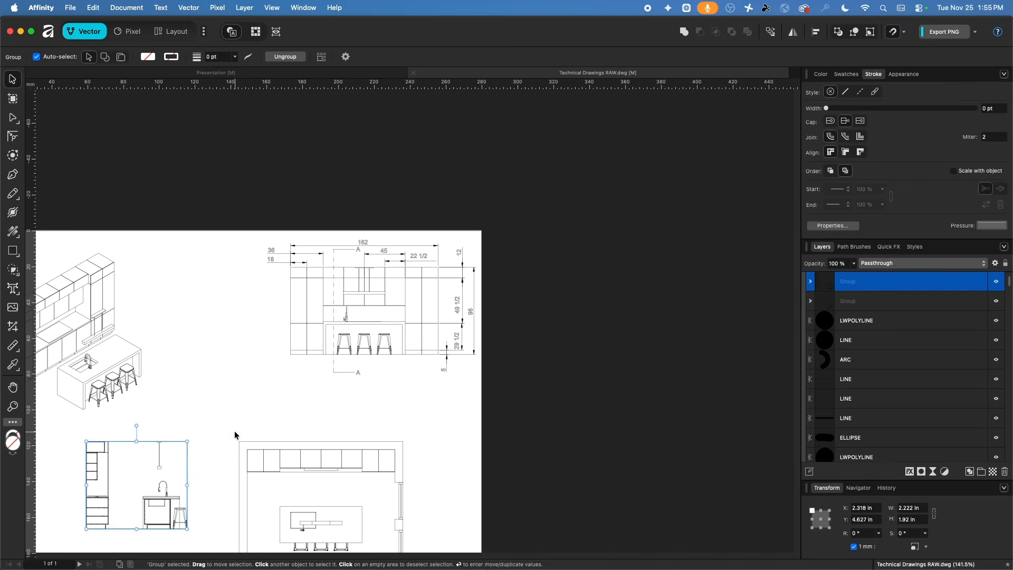
# - Select the whole elevation drawing with its dimensions and section markers in the Technical Drawings RAW document and copy it
pyautogui.moveTo(207, 181)
pyautogui.mouseDown()
pyautogui.moveTo(276, 271)
pyautogui.moveTo(508, 384)
pyautogui.moveTo(218, 166)
pyautogui.mouseUp()
pyautogui.click(544, 412)
pyautogui.moveTo(200, 204); pyautogui.dragTo(271, 233)
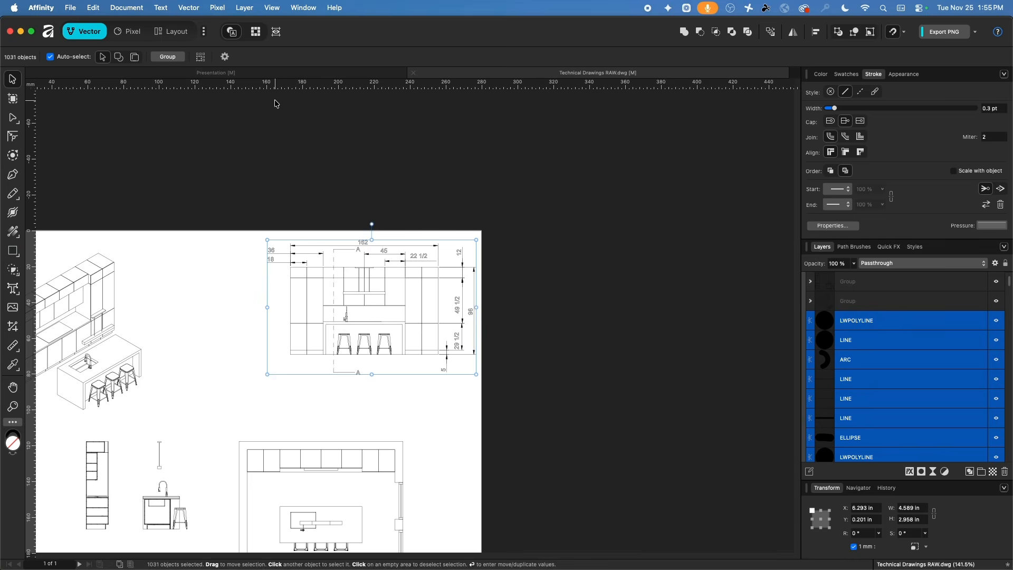
# - Create a layer named "Elevation View" directly above the Plan View layer on the Presentation's Tech Drawings page
pyautogui.click(257, 73)
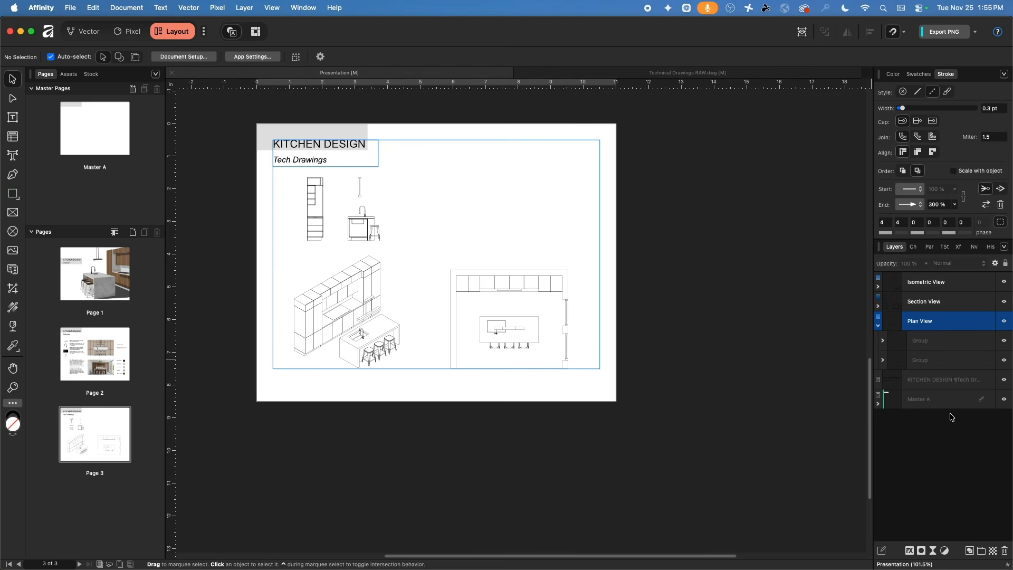
pyautogui.click(878, 325)
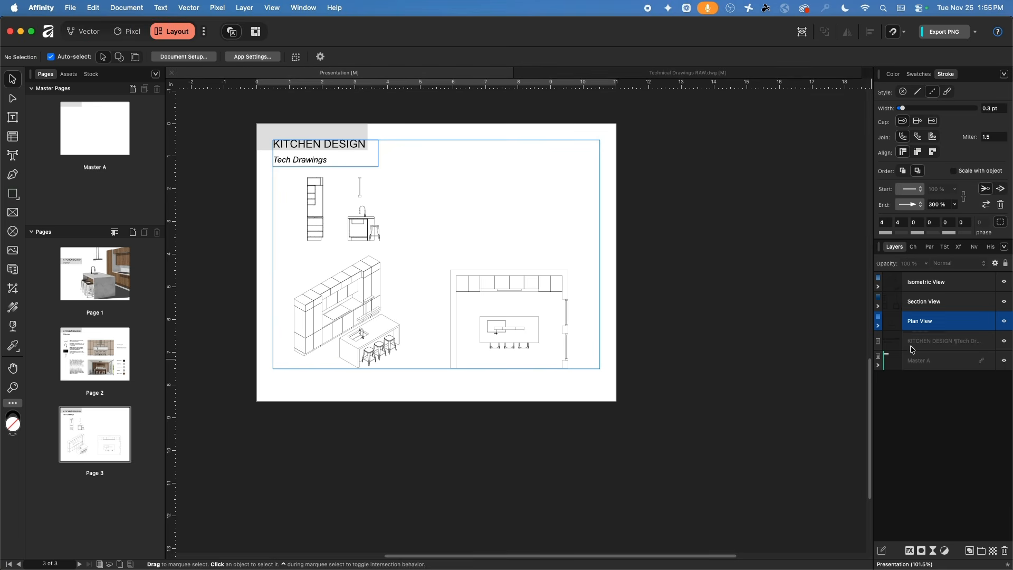
pyautogui.click(970, 551)
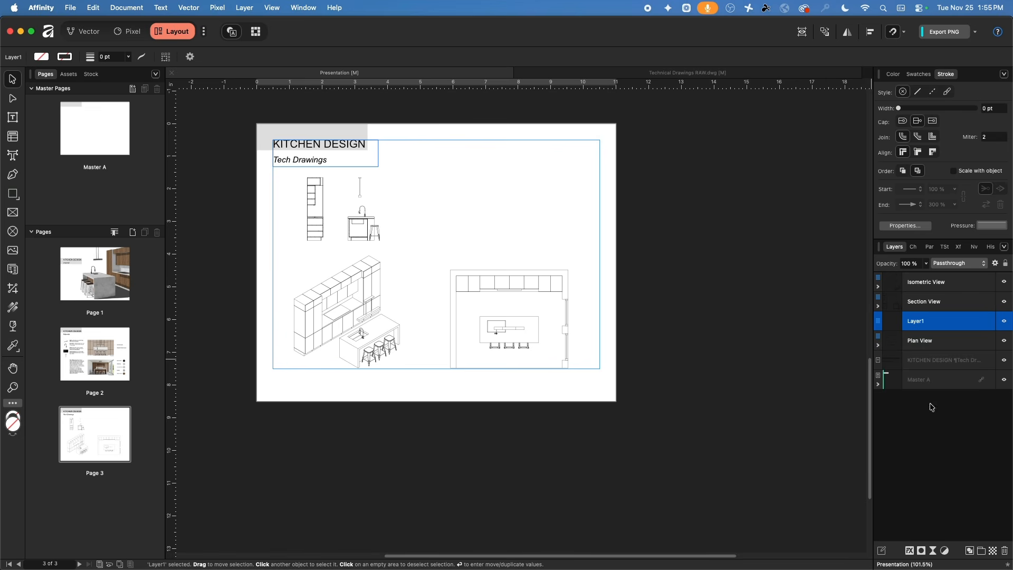
pyautogui.doubleClick(921, 325)
pyautogui.write('Elevation View')
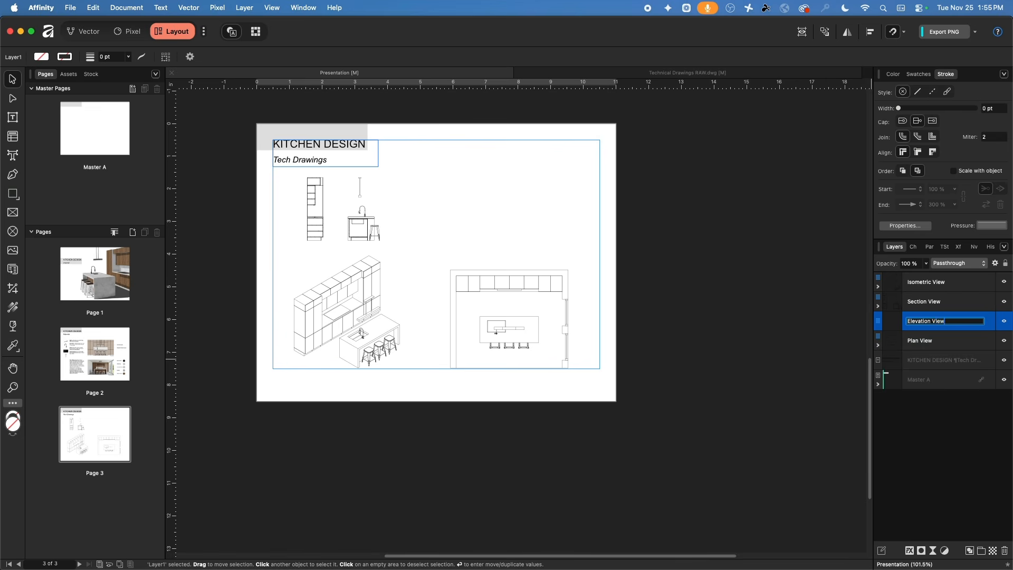
pyautogui.press('Return')
# - Paste the elevation drawing into the Elevation View layer and position it above the plan drawing
pyautogui.press('super+v')
pyautogui.moveTo(358, 126)
pyautogui.mouseDown()
pyautogui.moveTo(505, 224)
pyautogui.moveTo(531, 216)
pyautogui.mouseUp()
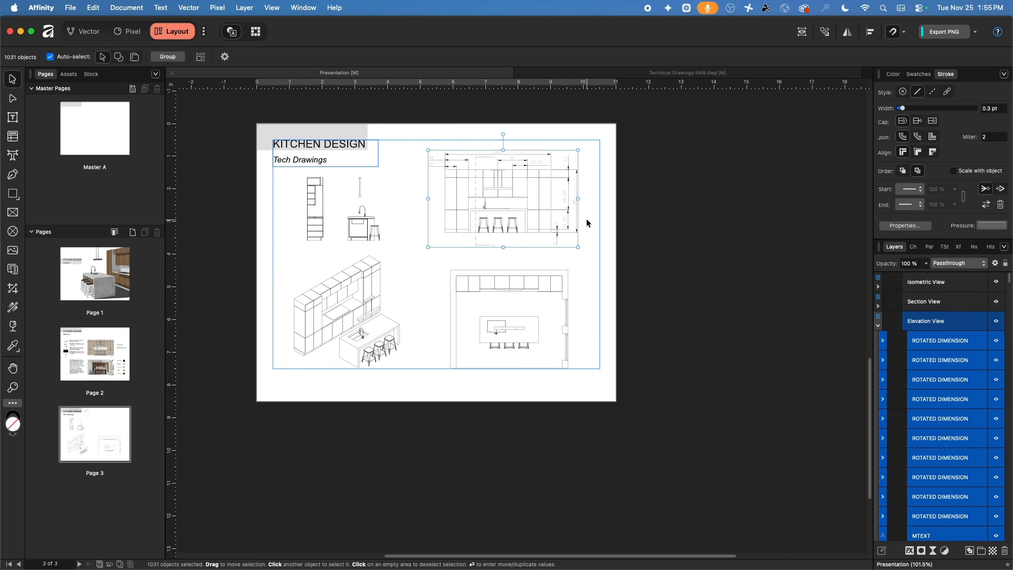
pyautogui.click(660, 201)
# - Delete both section "A" labels and their leaders from the elevation, and shorten the dashed cut line to a stub at the drawing's base
pyautogui.scroll(5, 554, 165)
pyautogui.scroll(2, 464, 167)
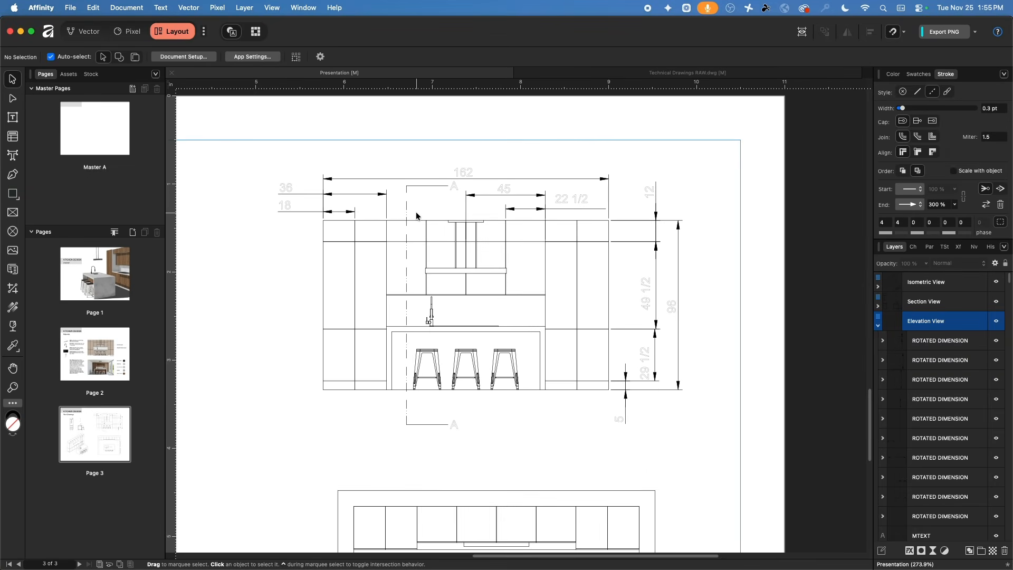
pyautogui.click(454, 187)
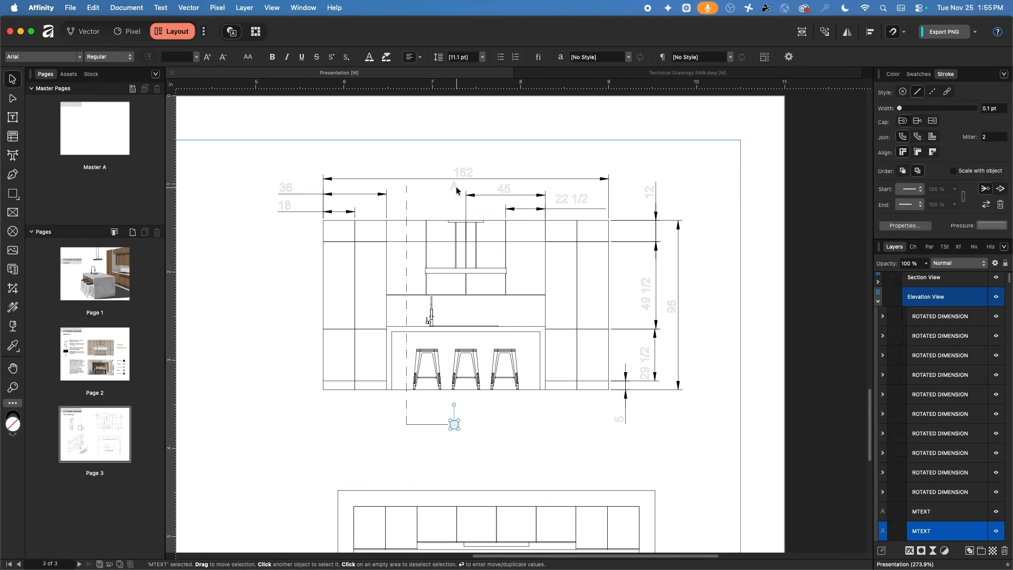
pyautogui.click(407, 198)
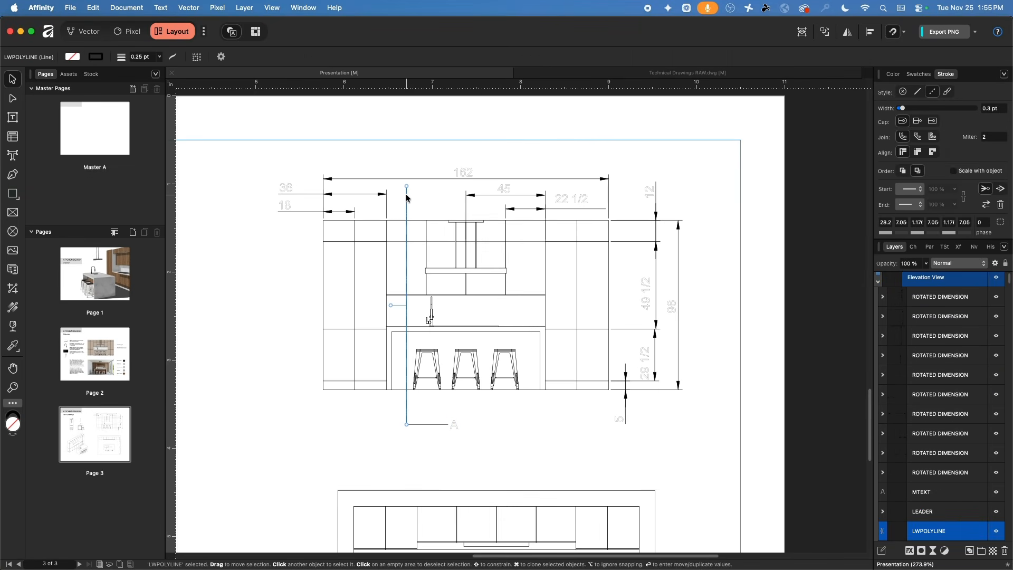
pyautogui.moveTo(406, 187); pyautogui.dragTo(406, 371)
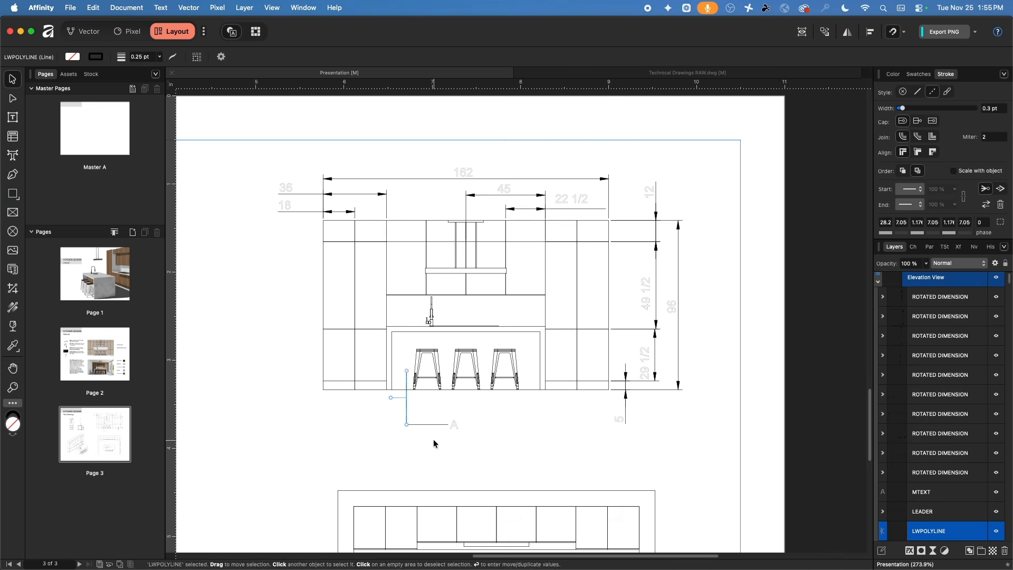
pyautogui.click(479, 445)
pyautogui.moveTo(479, 445); pyautogui.dragTo(400, 415)
pyautogui.press('Delete')
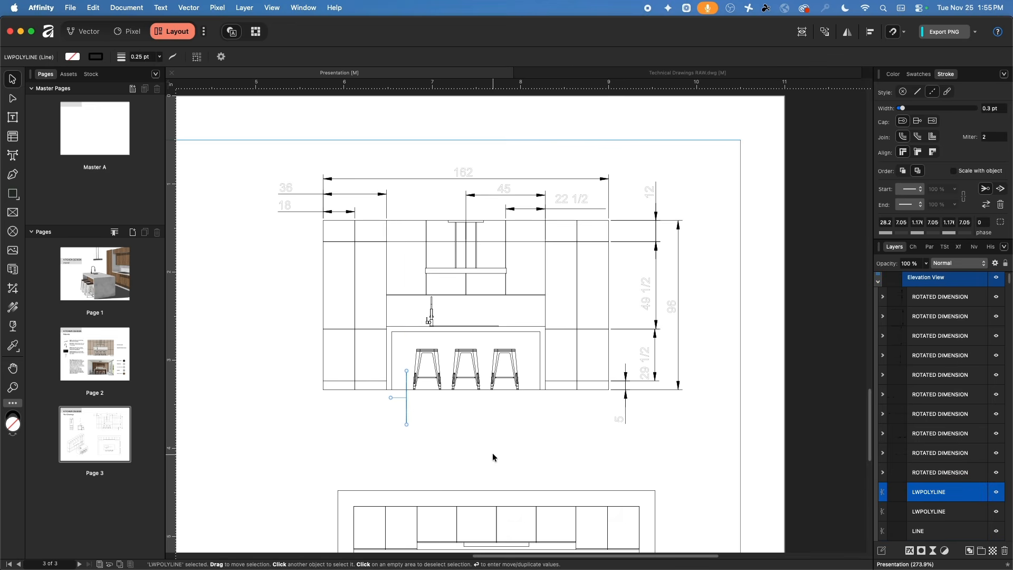
pyautogui.scroll(-2, 499, 363)
pyautogui.hscroll(2, 499, 363)
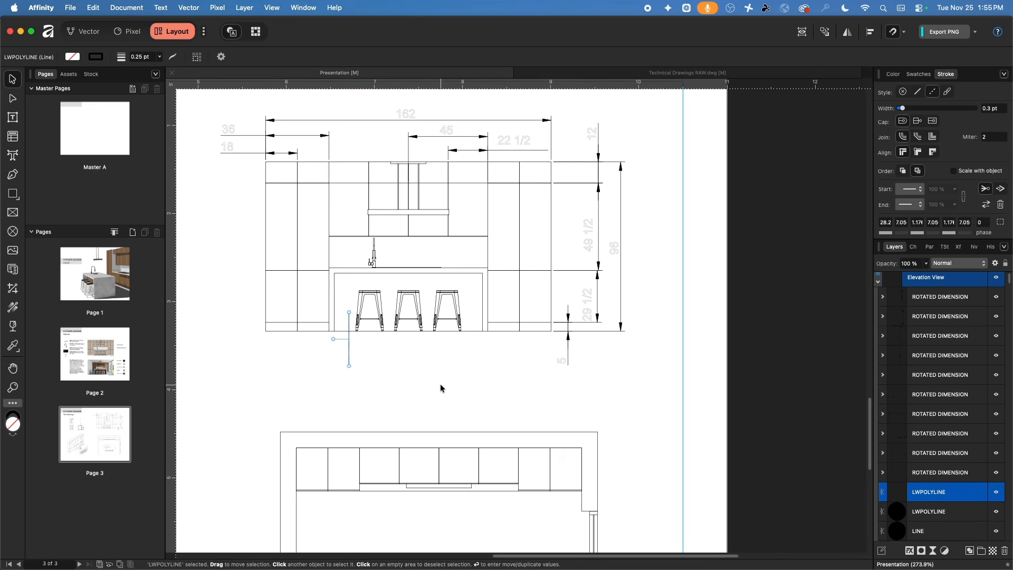
pyautogui.scroll(-3, 456, 384)
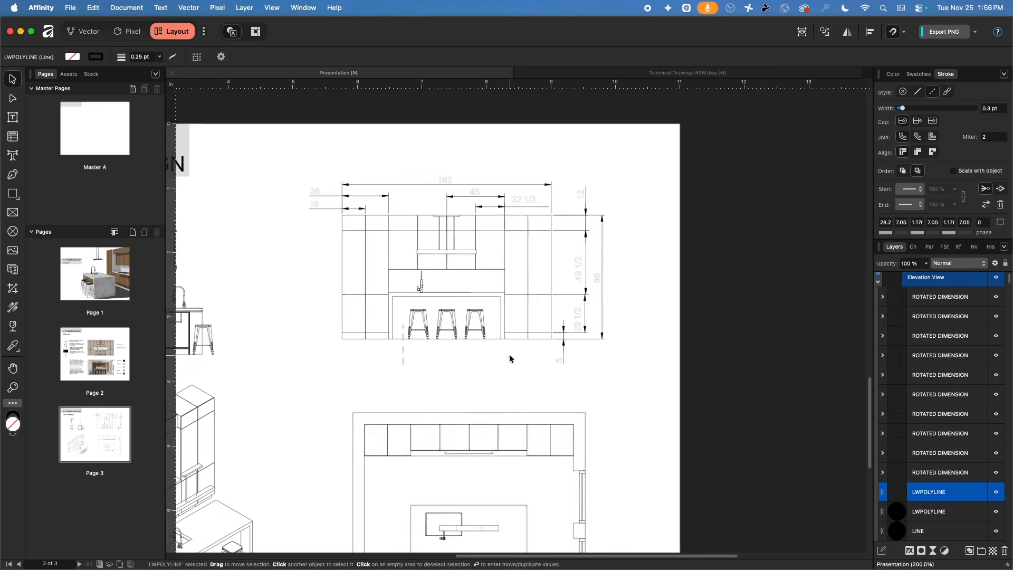
pyautogui.scroll(2, 510, 359)
pyautogui.click(334, 180)
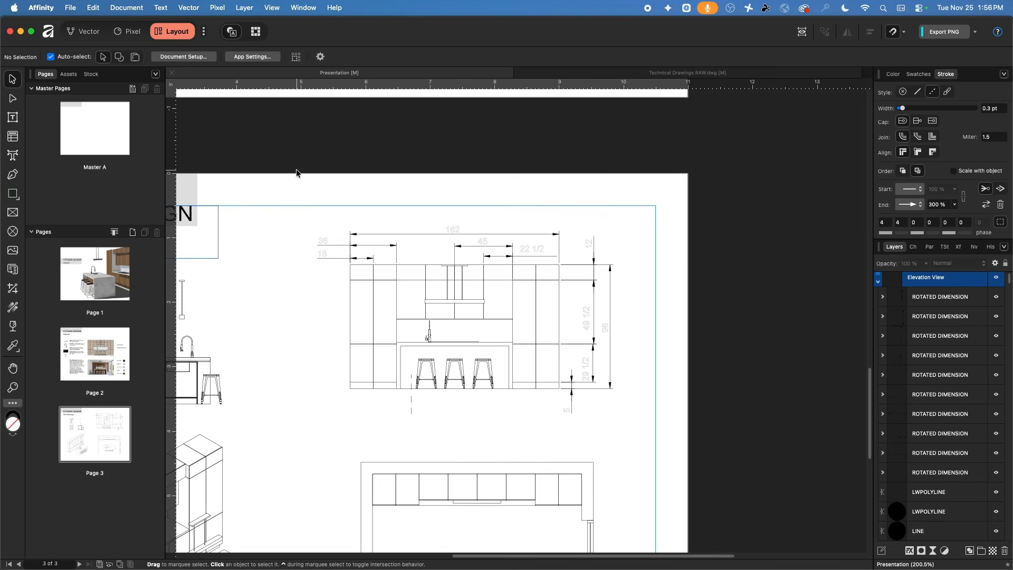
pyautogui.moveTo(296, 172); pyautogui.dragTo(651, 257)
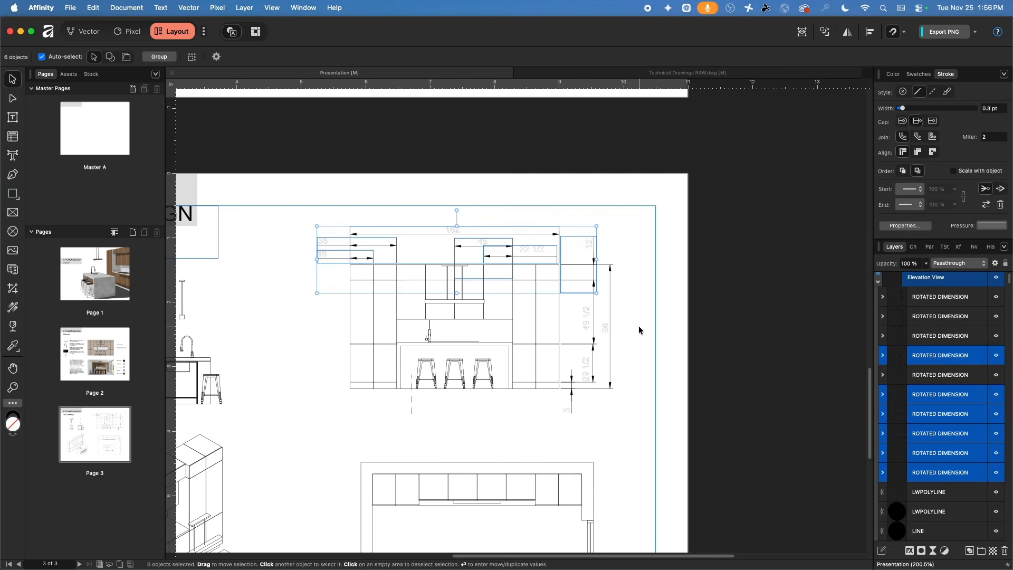
pyautogui.moveTo(642, 434); pyautogui.dragTo(575, 230)
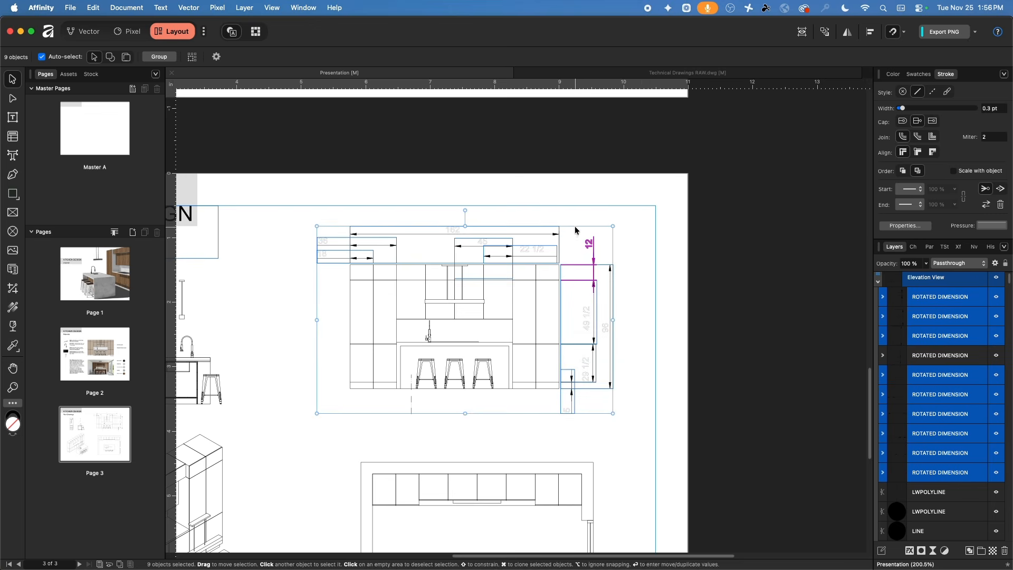
pyautogui.moveTo(667, 434); pyautogui.dragTo(576, 234)
pyautogui.moveTo(629, 259); pyautogui.dragTo(251, 192)
pyautogui.moveTo(468, 233); pyautogui.dragTo(423, 191)
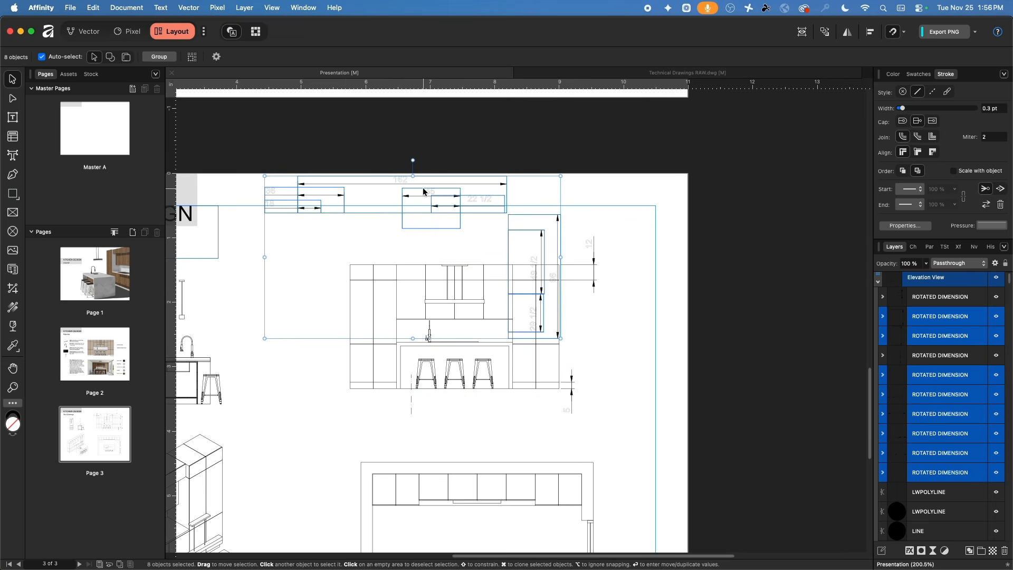
pyautogui.click(401, 252)
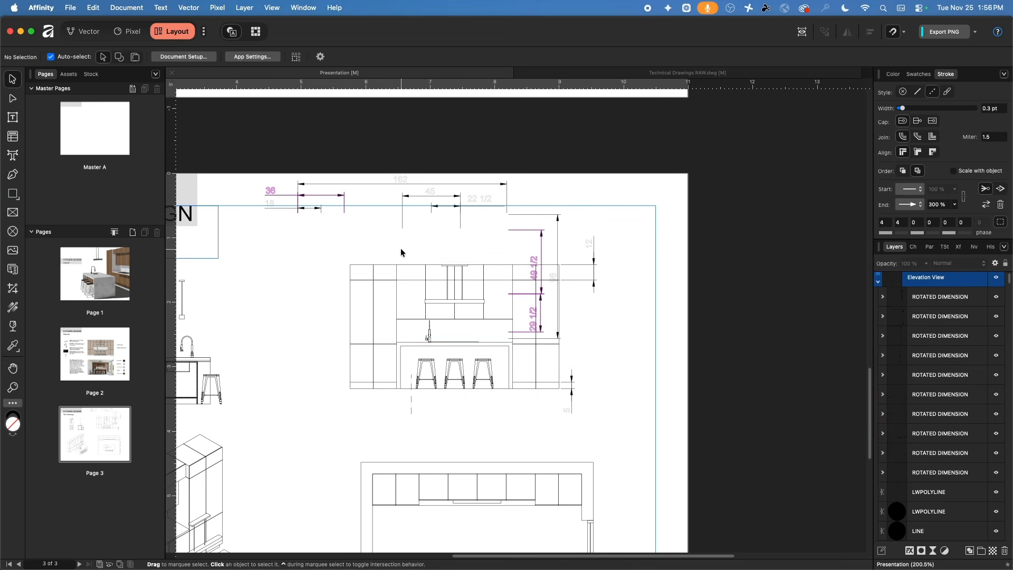
pyautogui.press('super+z')
pyautogui.moveTo(408, 206); pyautogui.dragTo(487, 228)
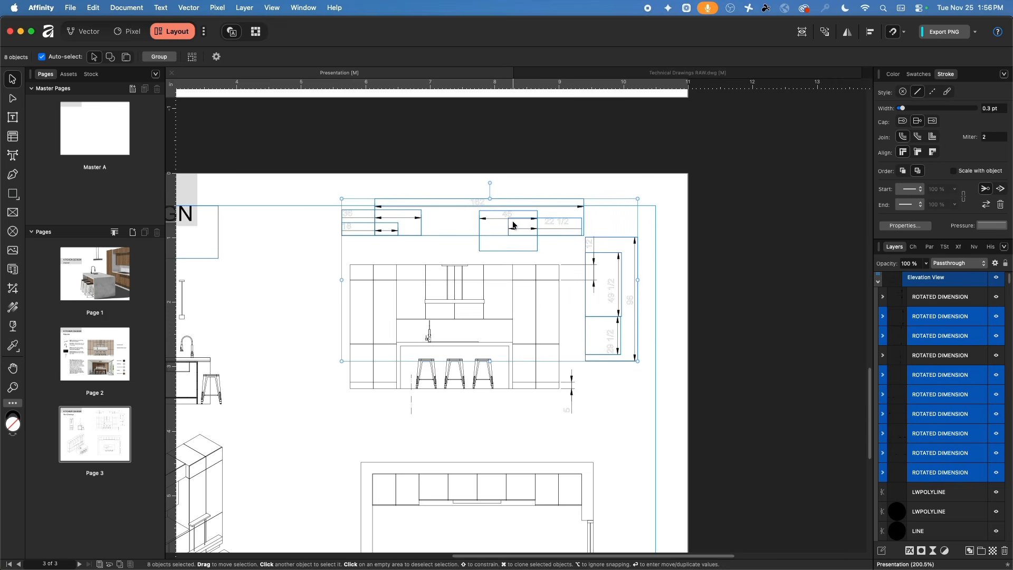
pyautogui.press('super+g')
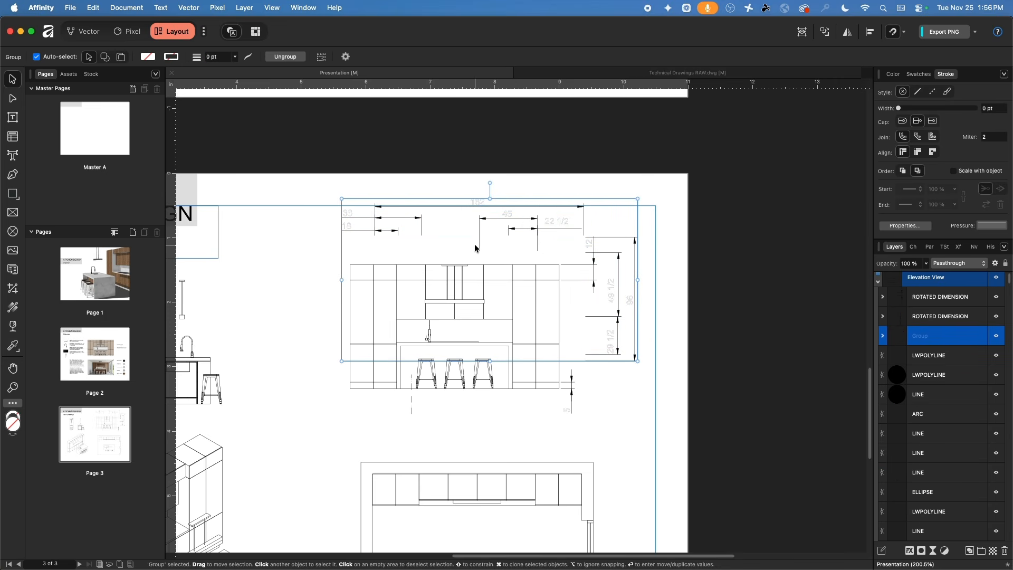
pyautogui.press('super+z')
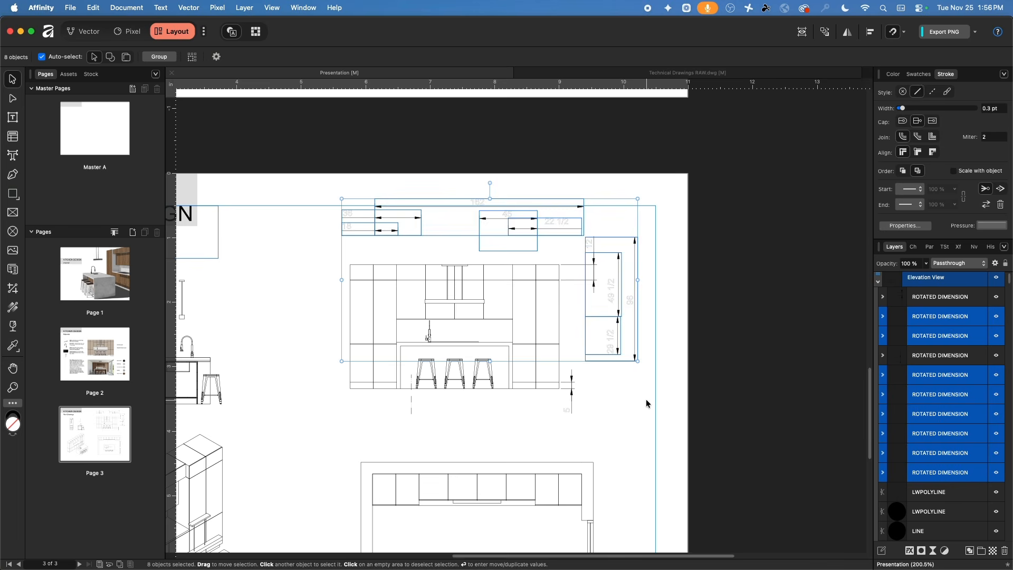
pyautogui.press('super+z')
# - Group all of the elevation's dimensions, the vertical ones beside the drawing and the horizontal ones above it, into a single group
pyautogui.moveTo(649, 433); pyautogui.dragTo(574, 221)
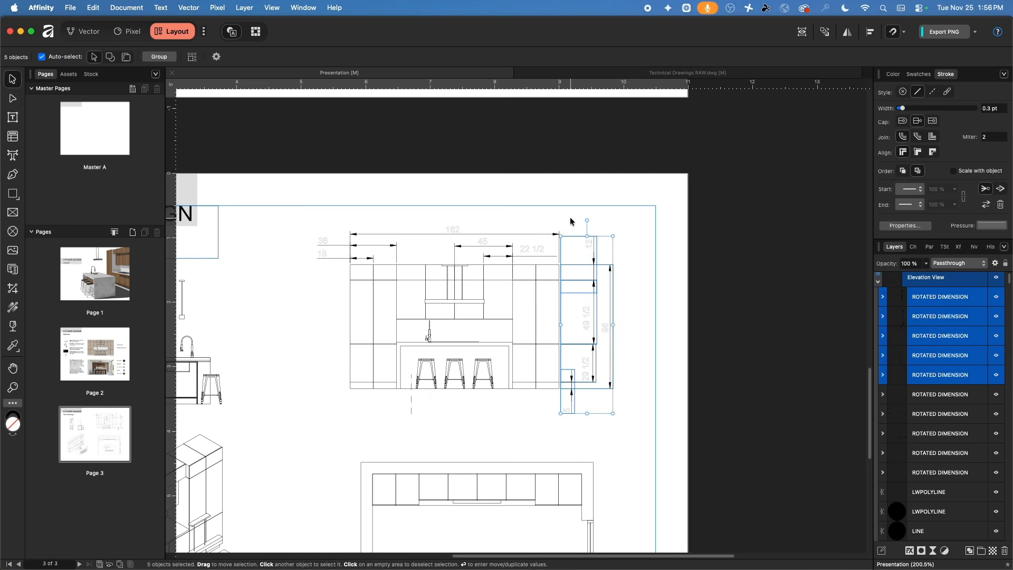
pyautogui.press('super+g')
pyautogui.moveTo(612, 182); pyautogui.dragTo(289, 256)
pyautogui.press('super+g')
pyautogui.moveTo(523, 242)
pyautogui.mouseDown()
pyautogui.moveTo(586, 212)
pyautogui.moveTo(578, 217)
pyautogui.mouseUp()
pyautogui.press('super+z')
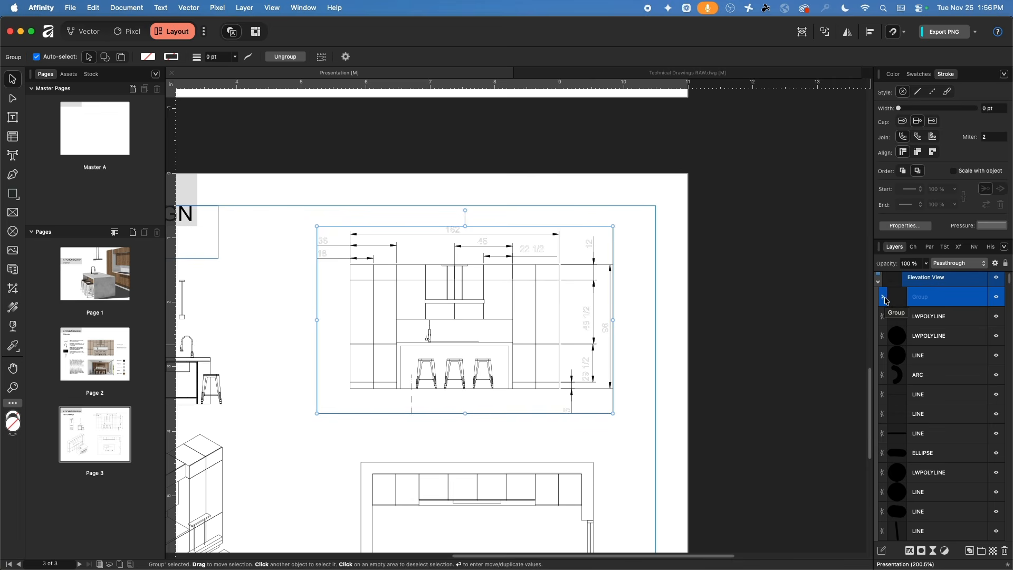
pyautogui.click(877, 281)
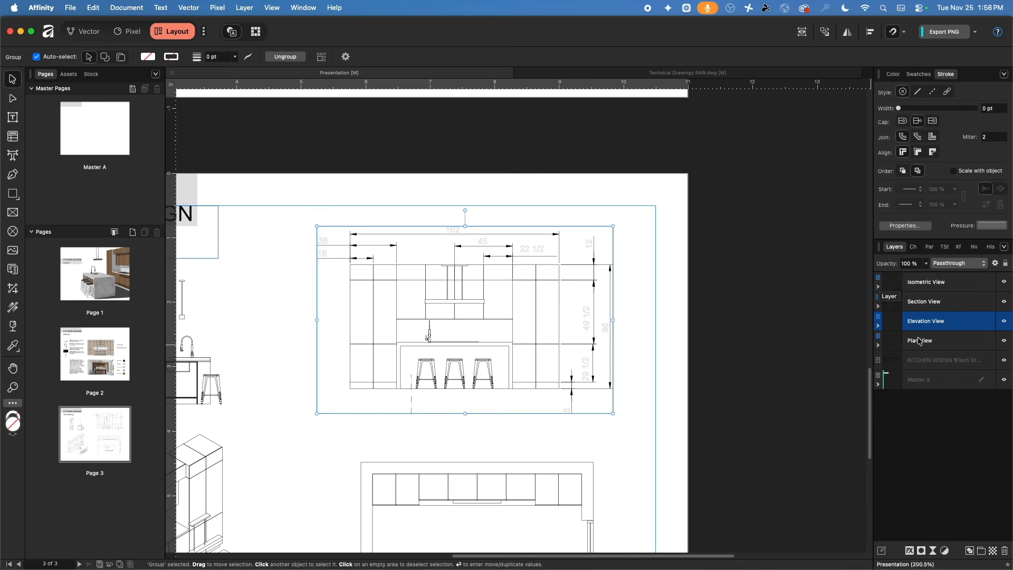
pyautogui.click(878, 327)
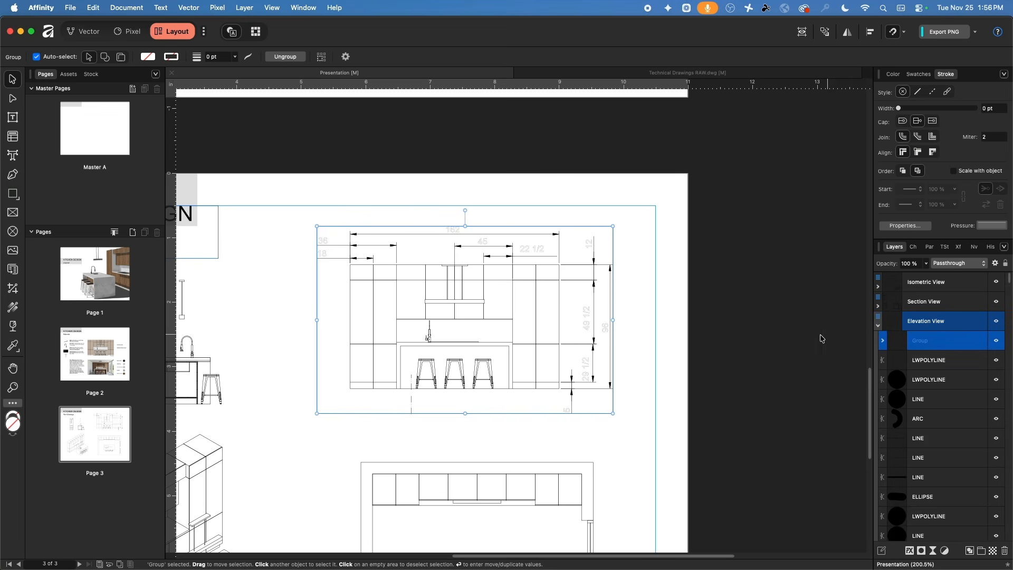
# - Hide the elevation's dimension group in the Elevation View layer, leaving the linework shown
pyautogui.scroll(-2, 571, 422)
pyautogui.scroll(-4, 331, 394)
pyautogui.moveTo(331, 394); pyautogui.dragTo(508, 305)
pyautogui.click(508, 305)
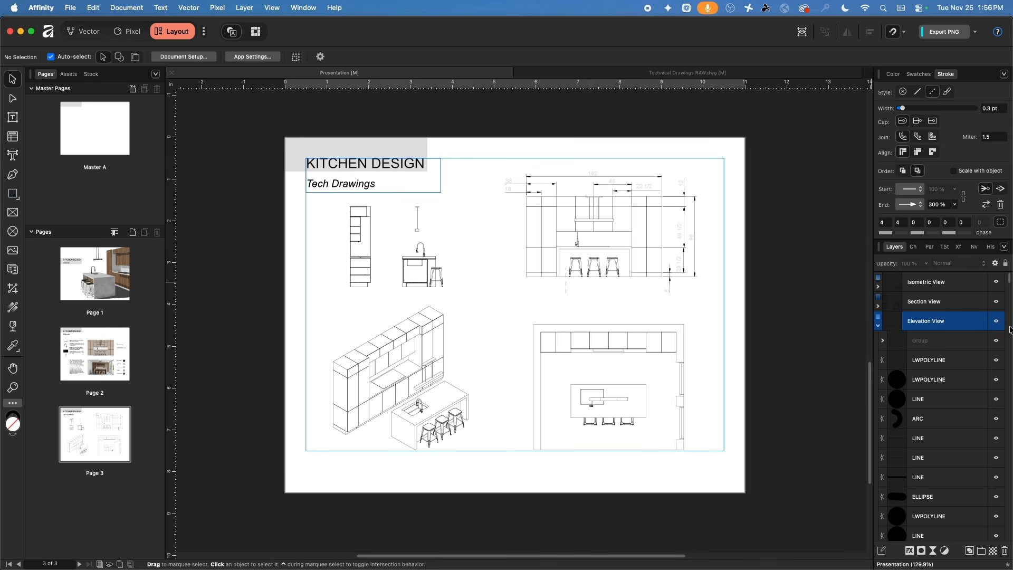
pyautogui.click(658, 195)
pyautogui.click(655, 188)
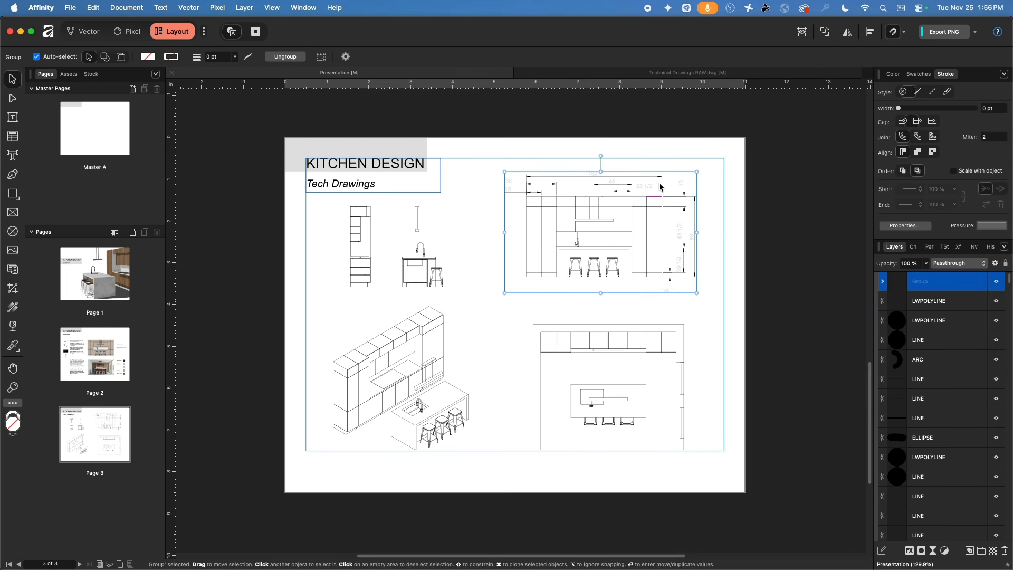
pyautogui.click(996, 281)
pyautogui.click(774, 263)
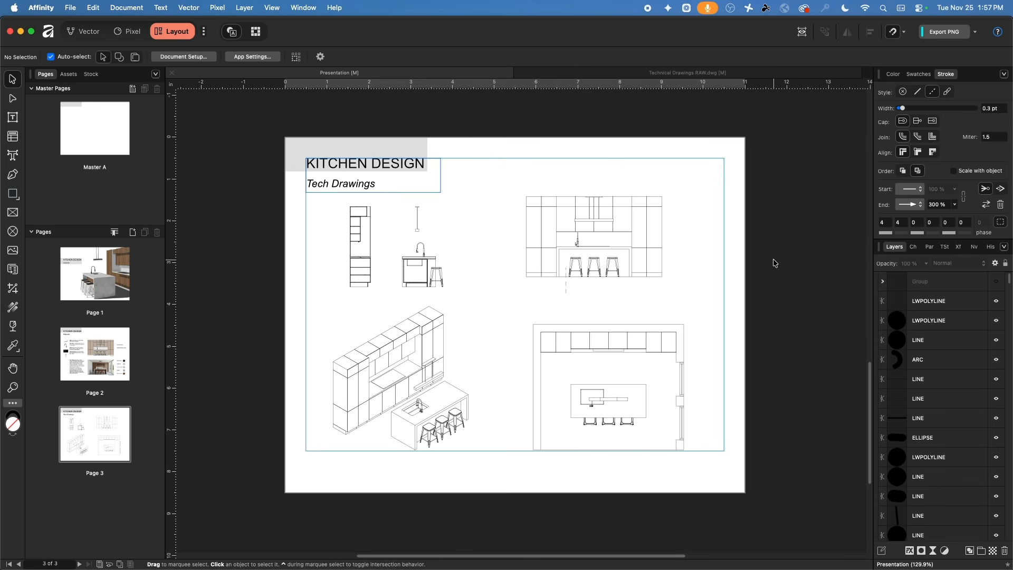
pyautogui.scroll(5, 693, 236)
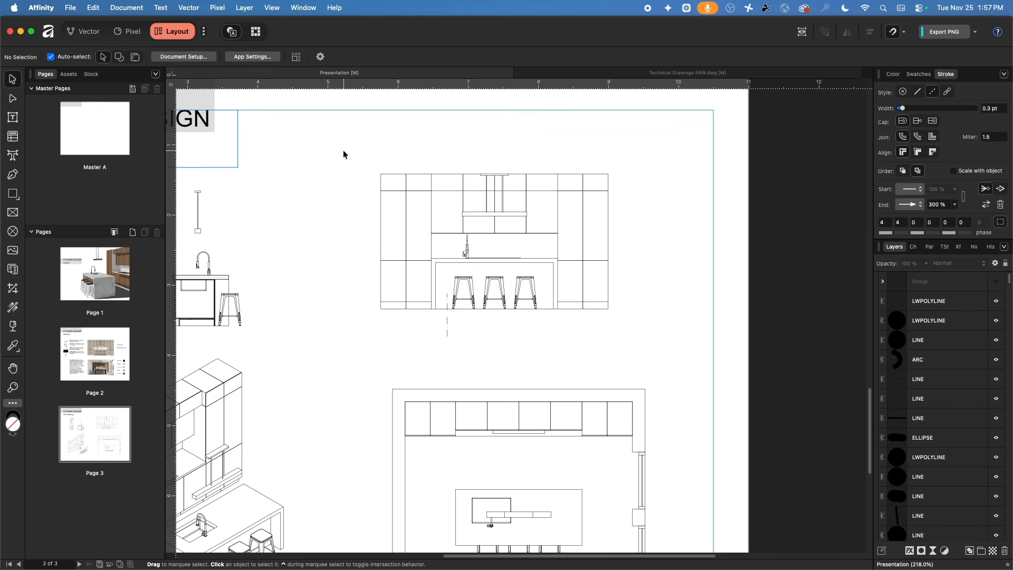
pyautogui.moveTo(343, 154); pyautogui.dragTo(625, 339)
pyautogui.click(626, 350)
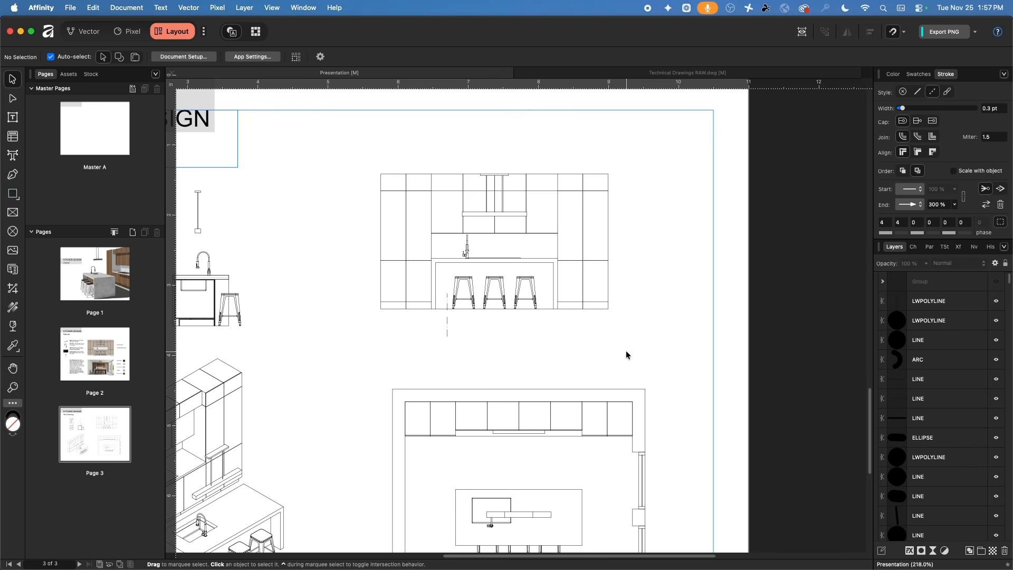
pyautogui.scroll(-5, 620, 346)
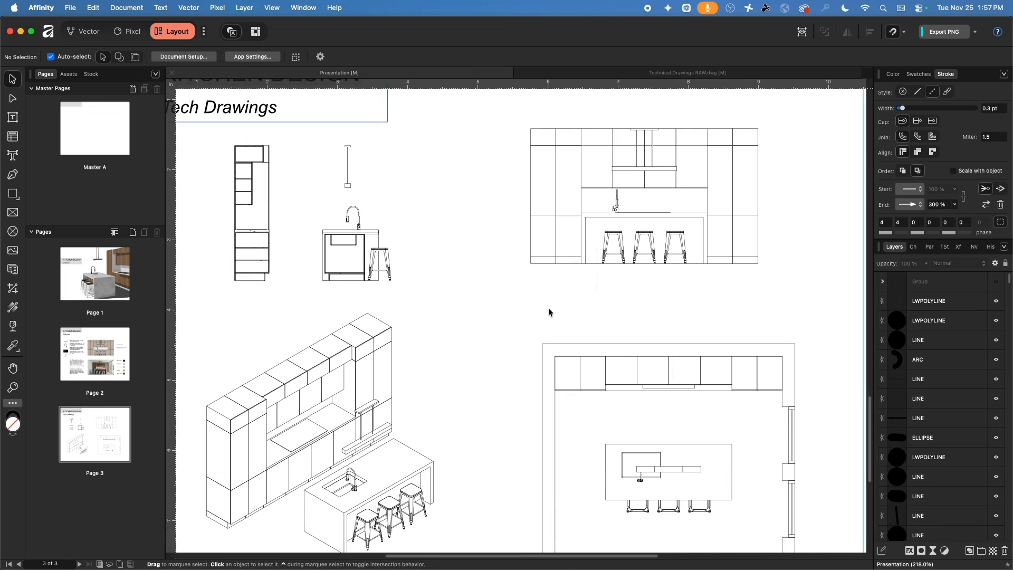
pyautogui.scroll(-1, 549, 312)
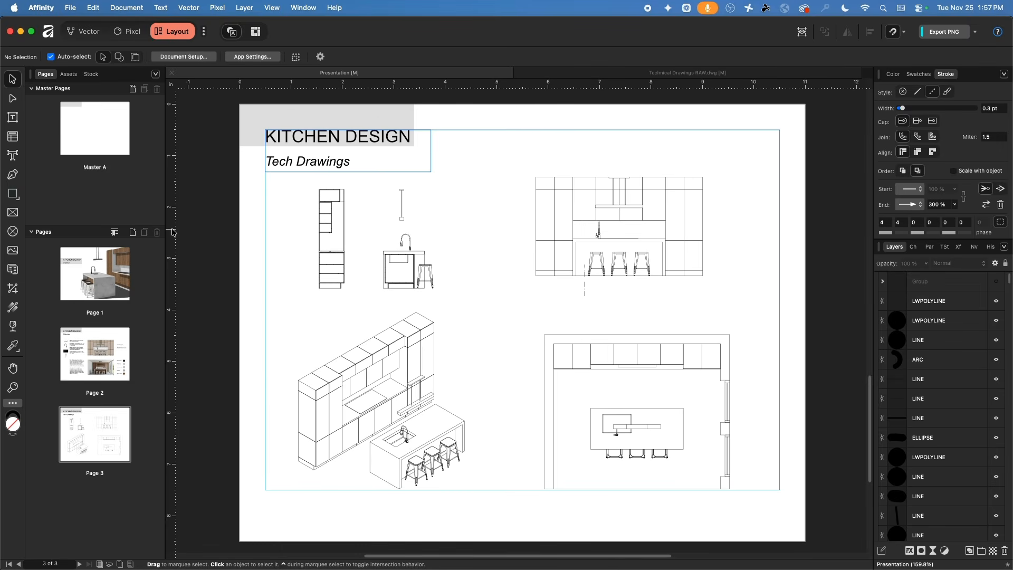
# - Add a new layer named "Names" and move it to the top of the layer stack
pyautogui.scroll(2, 942, 348)
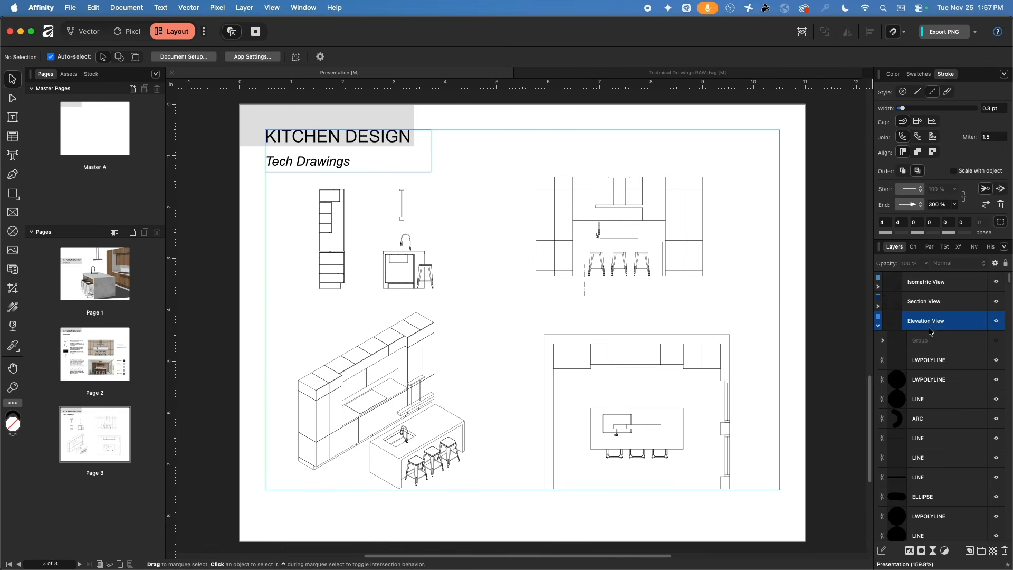
pyautogui.click(878, 325)
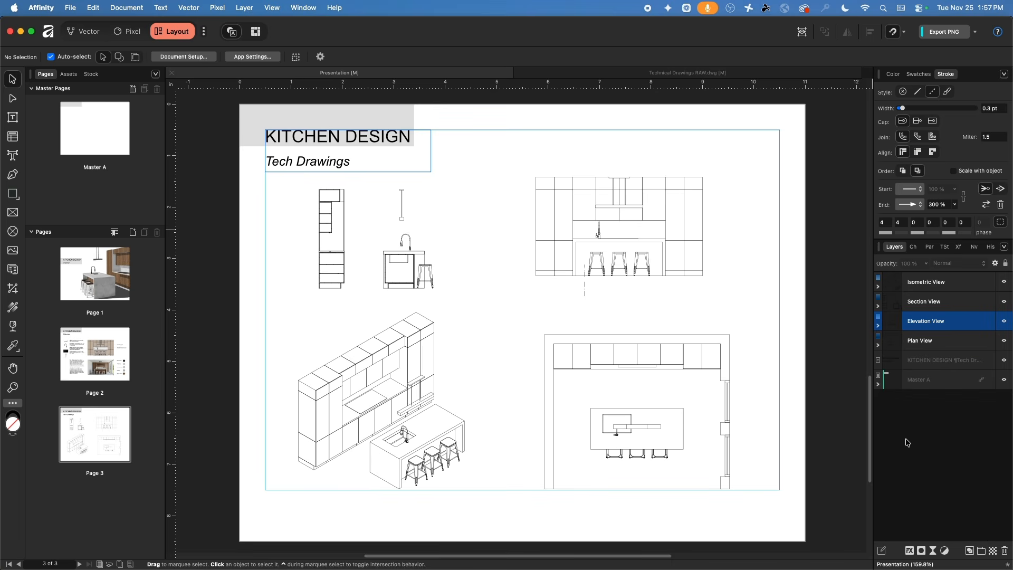
pyautogui.click(970, 550)
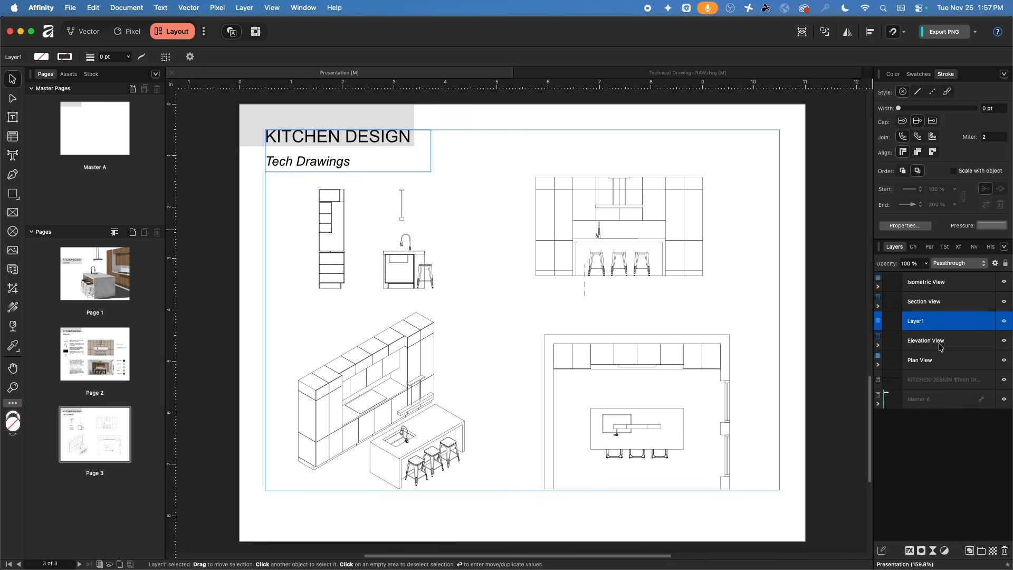
pyautogui.doubleClick(915, 321)
pyautogui.write('Names')
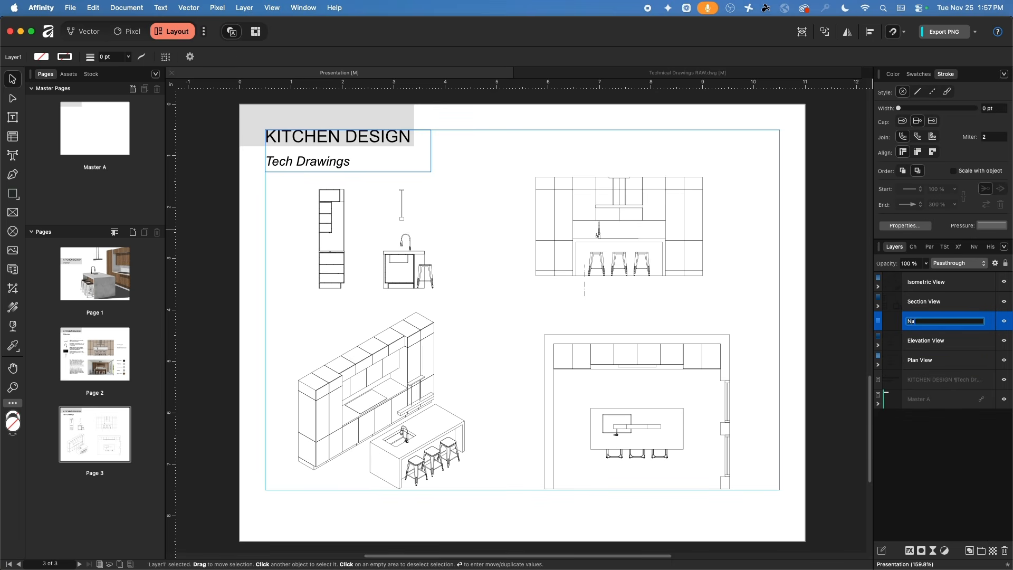
pyautogui.press('Return')
pyautogui.moveTo(923, 323); pyautogui.dragTo(907, 289)
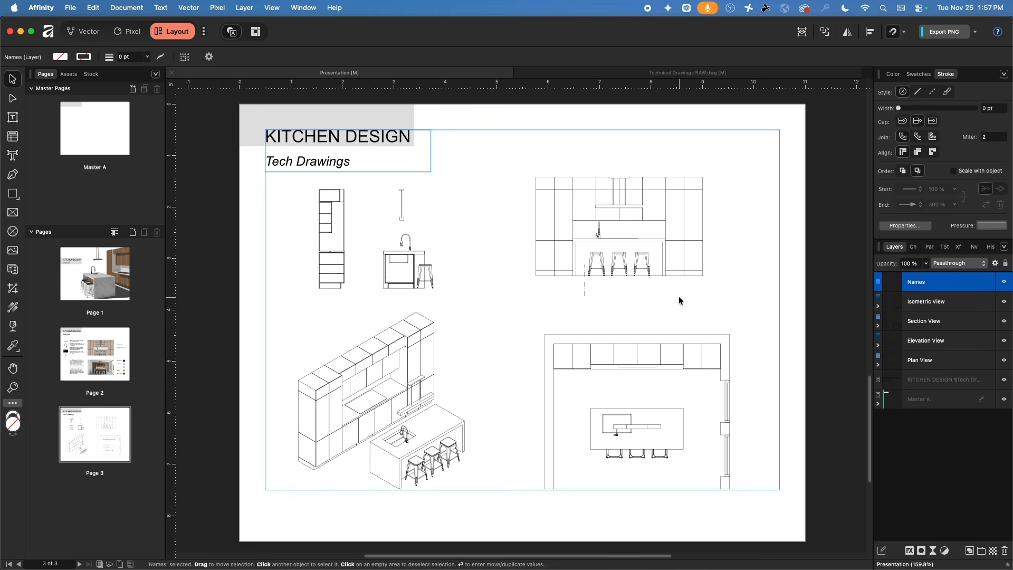
# - Add an art text label reading "Elevation View" below the elevation drawing in the Names layer
pyautogui.click(12, 157)
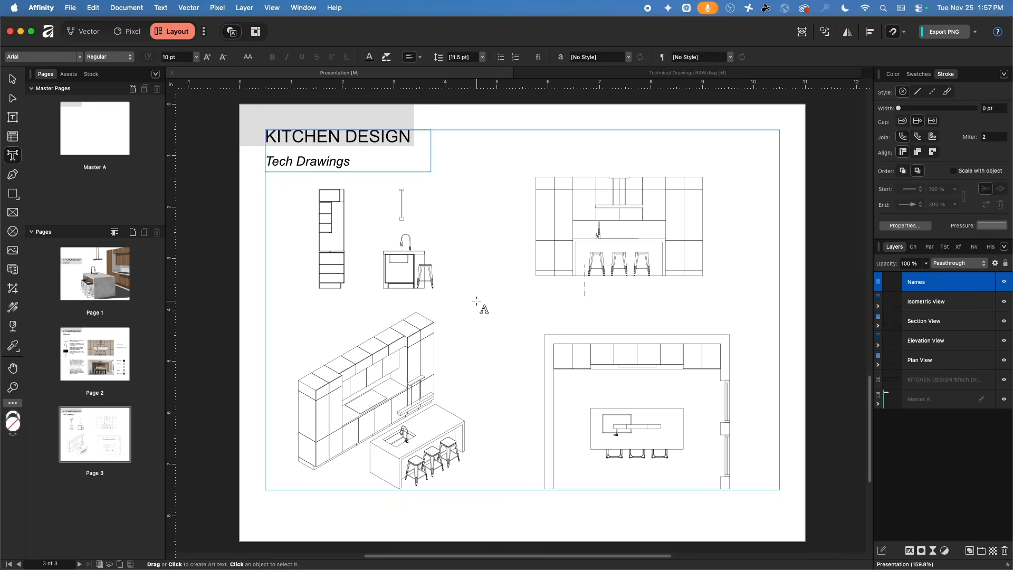
pyautogui.click(512, 309)
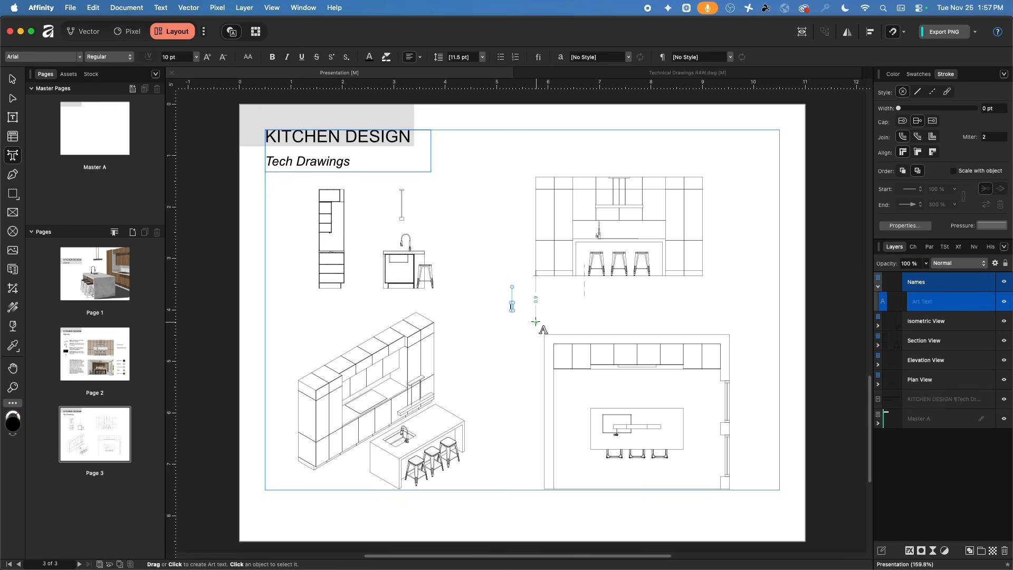
pyautogui.write('Elevation View')
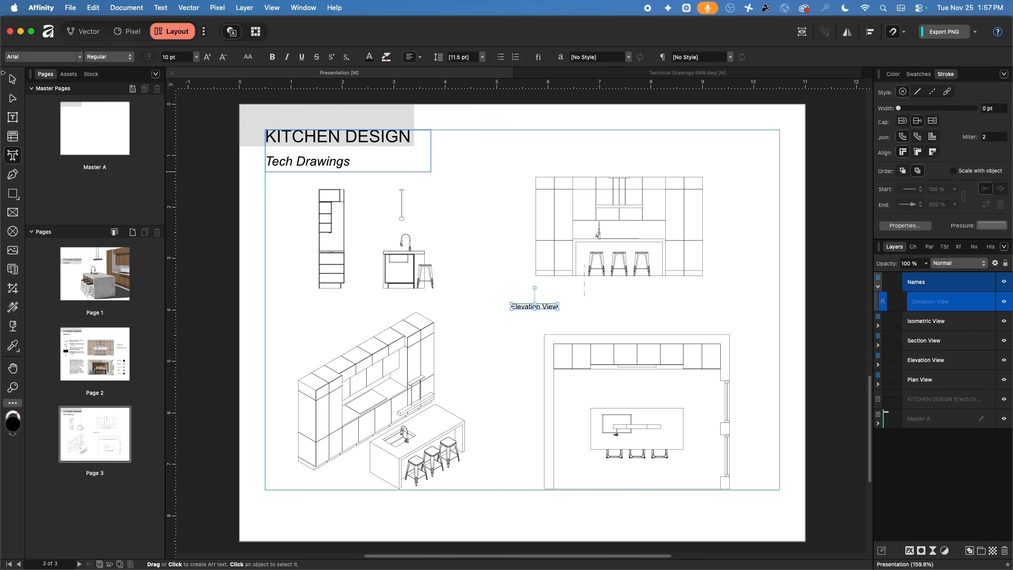
pyautogui.click(12, 79)
# - Add three more art text labels in the empty area between the drawings: "Plan View", "Section Cut View" and "Isometric View"
pyautogui.click(12, 156)
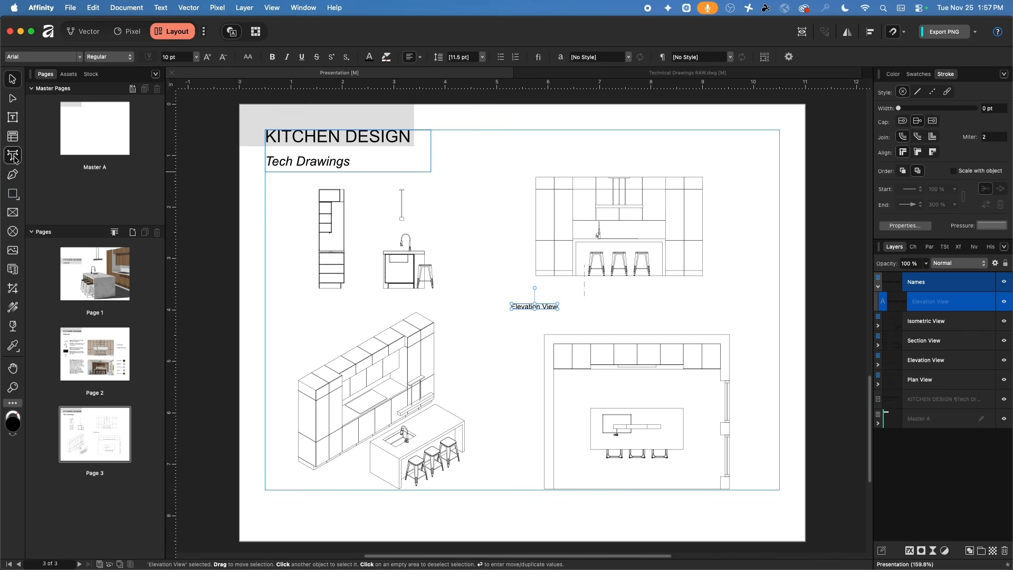
pyautogui.click(481, 348)
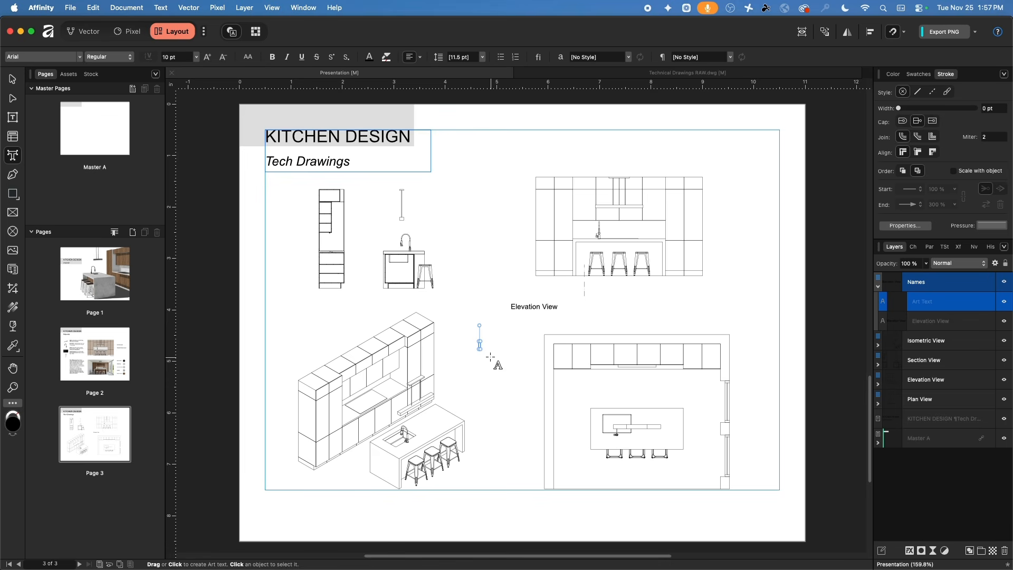
pyautogui.write('Plan View')
pyautogui.click(479, 381)
pyautogui.write('Section Cut View')
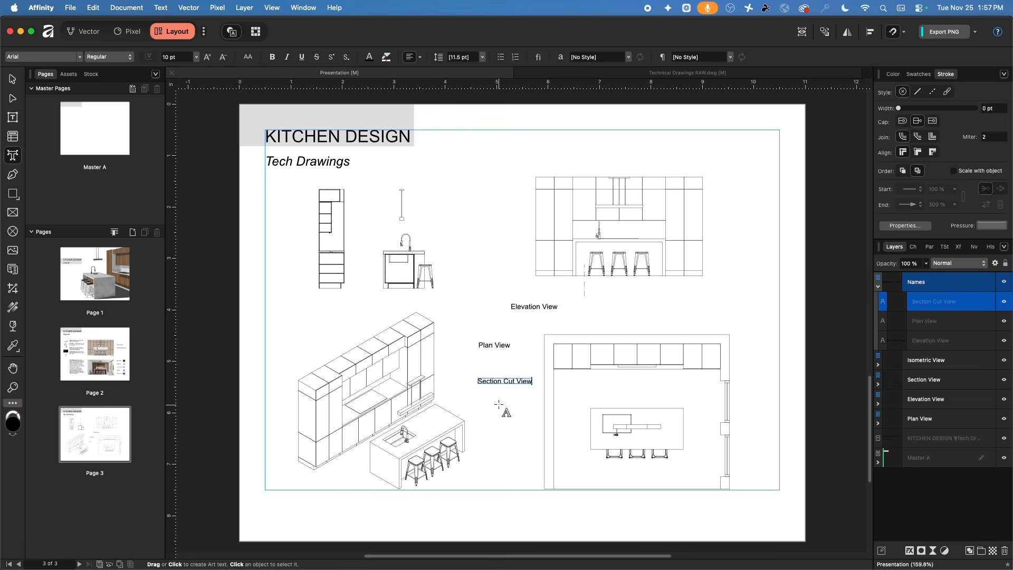
pyautogui.click(499, 405)
pyautogui.click(486, 430)
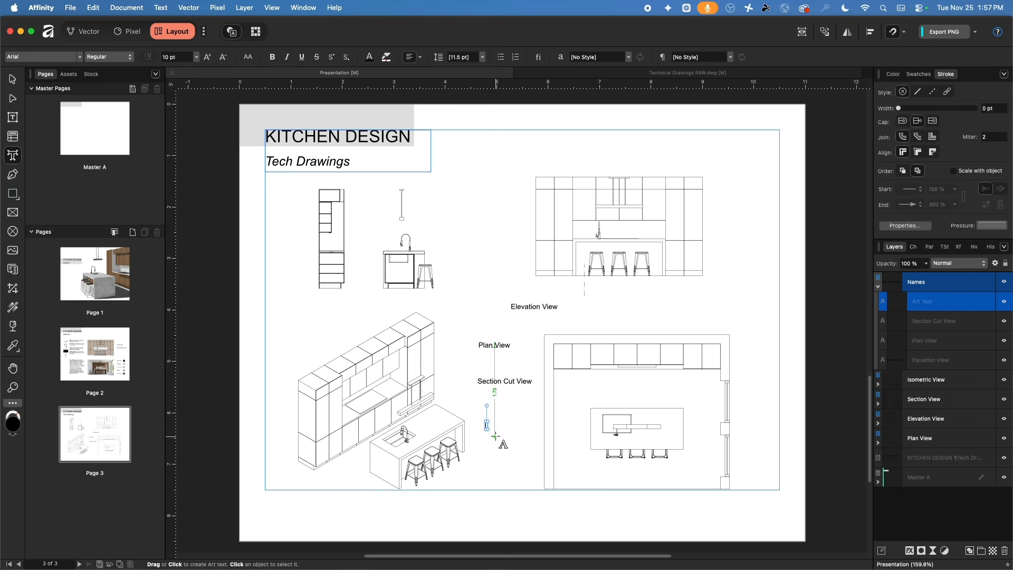
pyautogui.write('Isometric View')
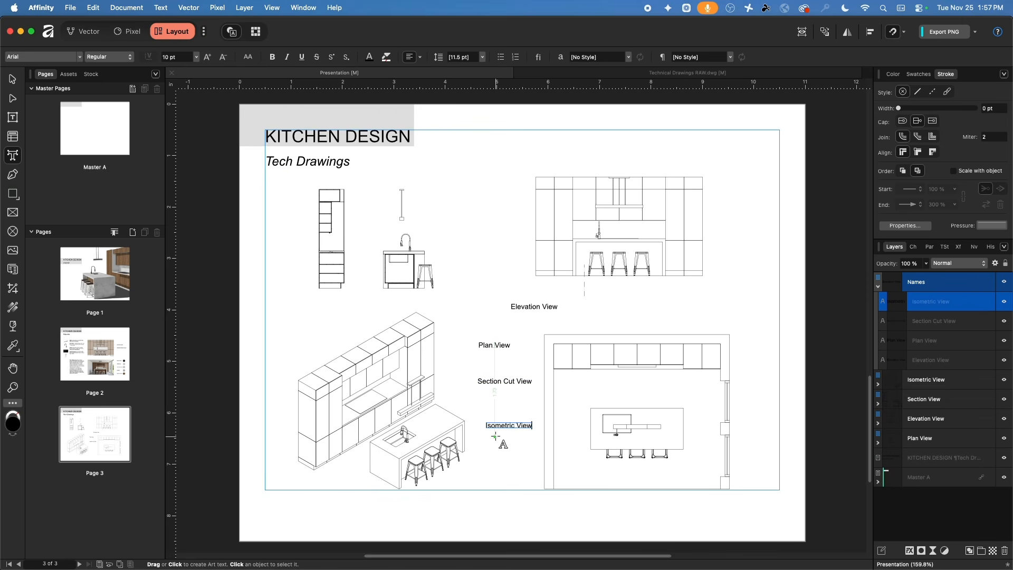
pyautogui.click(20, 80)
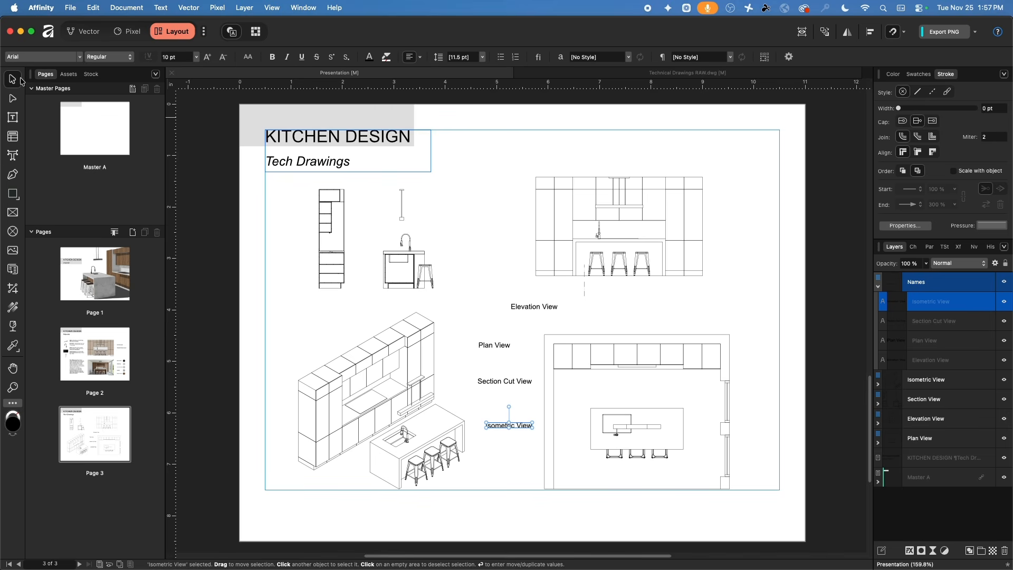
# - Append the number 1 to the "Elevation View" and "Section Cut View" labels
pyautogui.click(549, 308)
pyautogui.press('t')
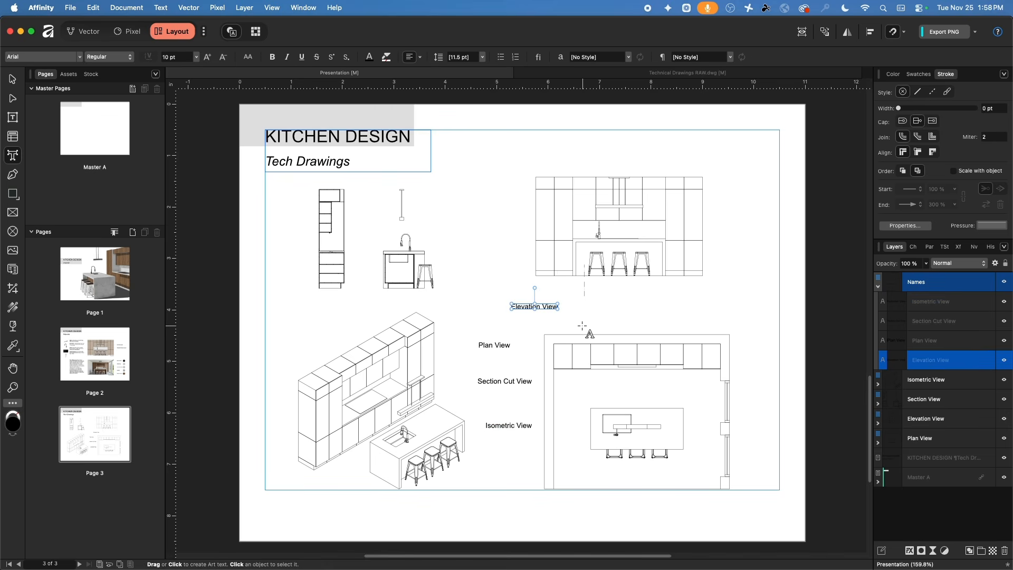
pyautogui.doubleClick(547, 307)
pyautogui.press('Right')
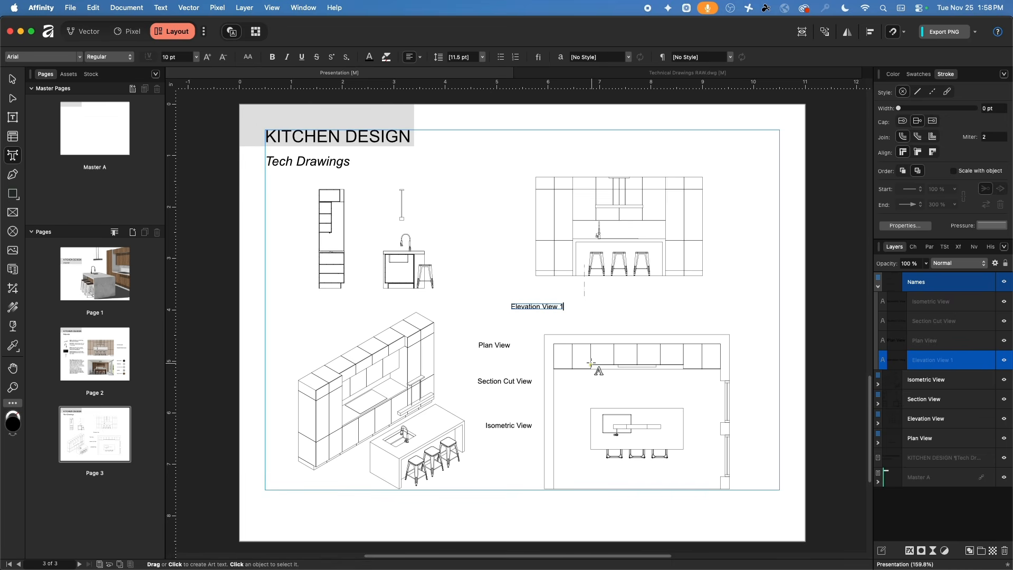
pyautogui.press('Escape')
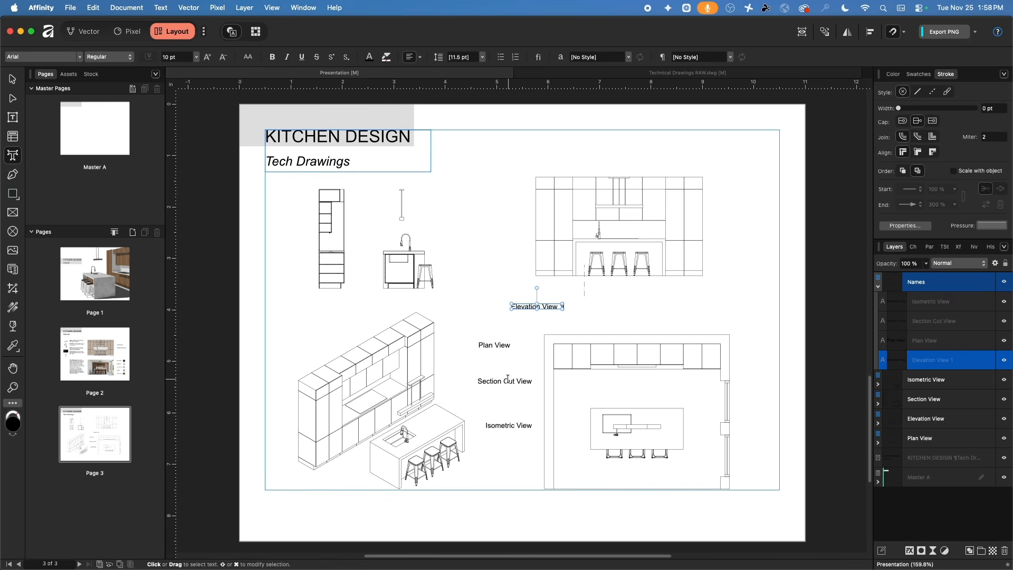
pyautogui.doubleClick(525, 380)
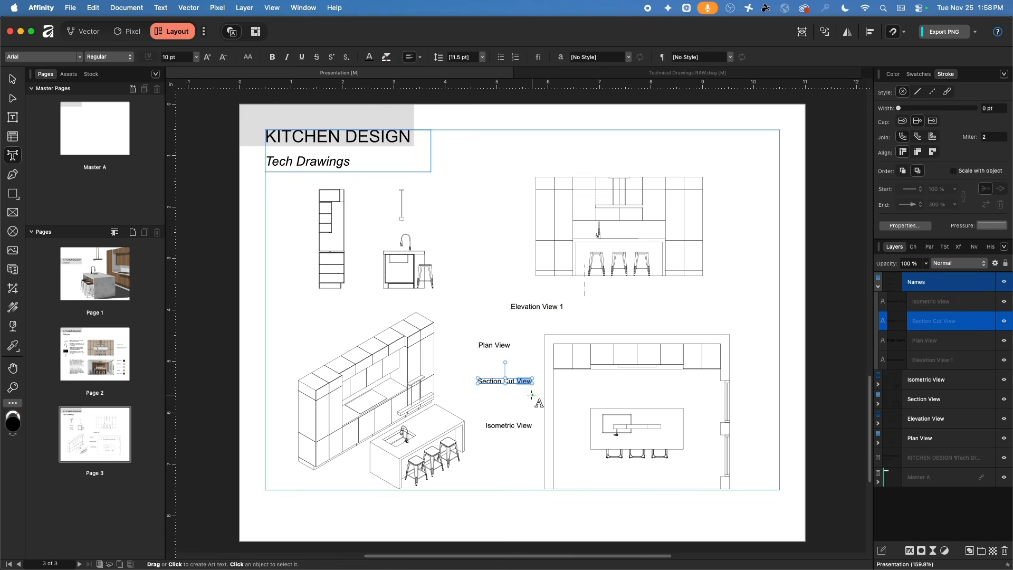
pyautogui.press('Right')
pyautogui.write('1')
pyautogui.press('Escape')
# - Place each of the four view labels beneath its matching drawing, near the drawing's lower-left corner
pyautogui.moveTo(530, 306); pyautogui.dragTo(559, 292)
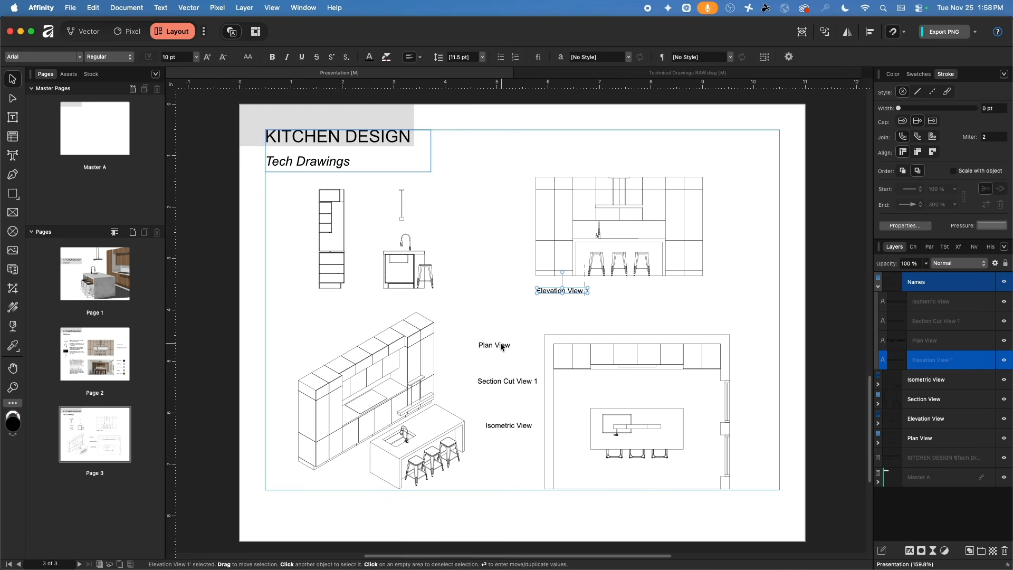
pyautogui.moveTo(498, 346)
pyautogui.mouseDown()
pyautogui.moveTo(562, 398)
pyautogui.moveTo(609, 499)
pyautogui.moveTo(564, 500)
pyautogui.mouseUp()
pyautogui.moveTo(501, 428); pyautogui.dragTo(314, 486)
pyautogui.moveTo(488, 384); pyautogui.dragTo(335, 299)
pyautogui.click(479, 332)
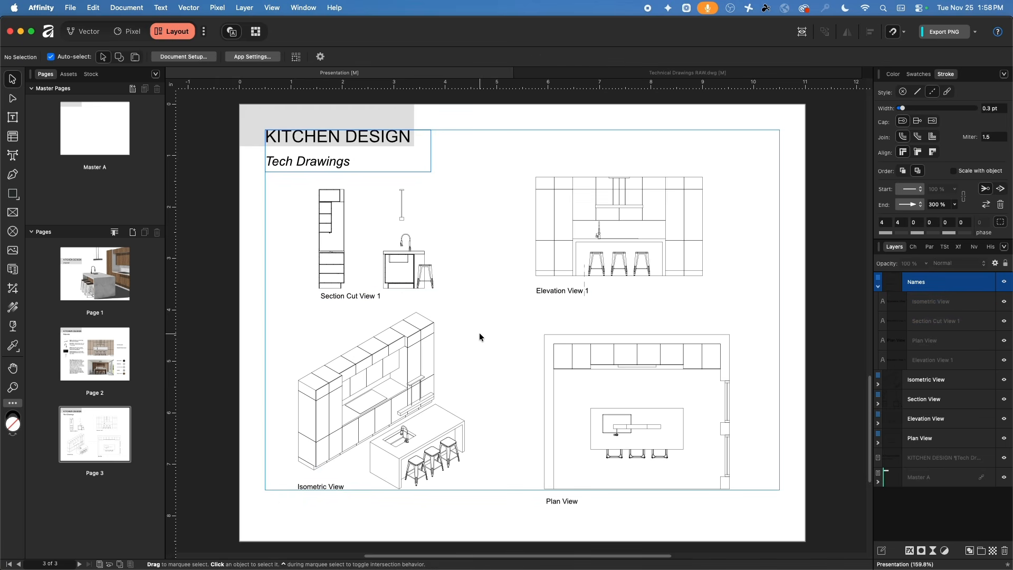
# - Place a horizontal guide along the section drawing's base and move the "Elevation View 1" label down, clear of the dashed line
pyautogui.click(425, 272)
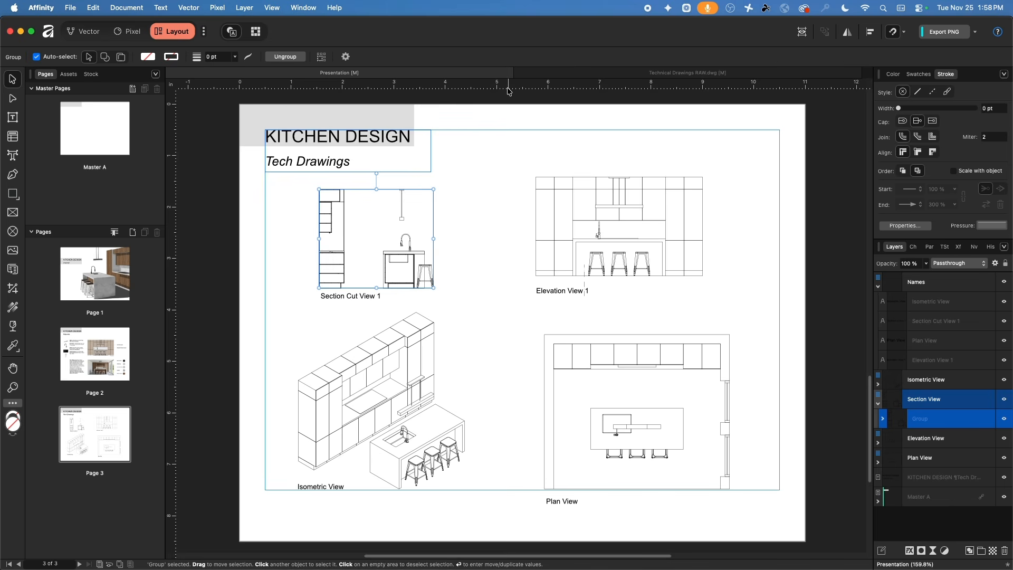
pyautogui.moveTo(502, 85); pyautogui.dragTo(418, 288)
pyautogui.scroll(6, 568, 284)
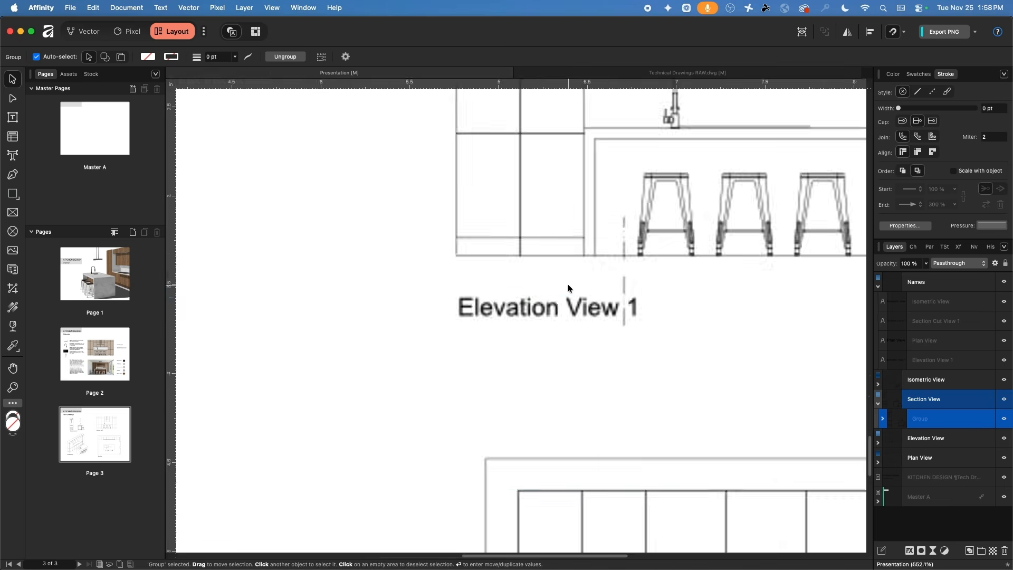
pyautogui.moveTo(520, 307); pyautogui.dragTo(504, 385)
# - Extend the elevation's dashed cut line upward and pull its lower end up so it sits within the drawing
pyautogui.click(602, 239)
pyautogui.click(594, 238)
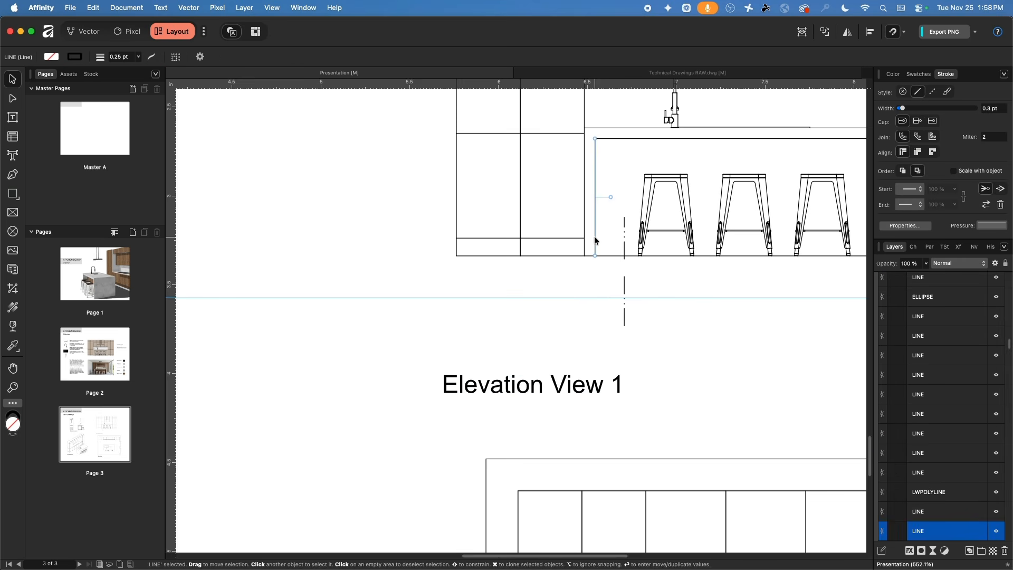
pyautogui.click(776, 369)
pyautogui.scroll(-5, 692, 365)
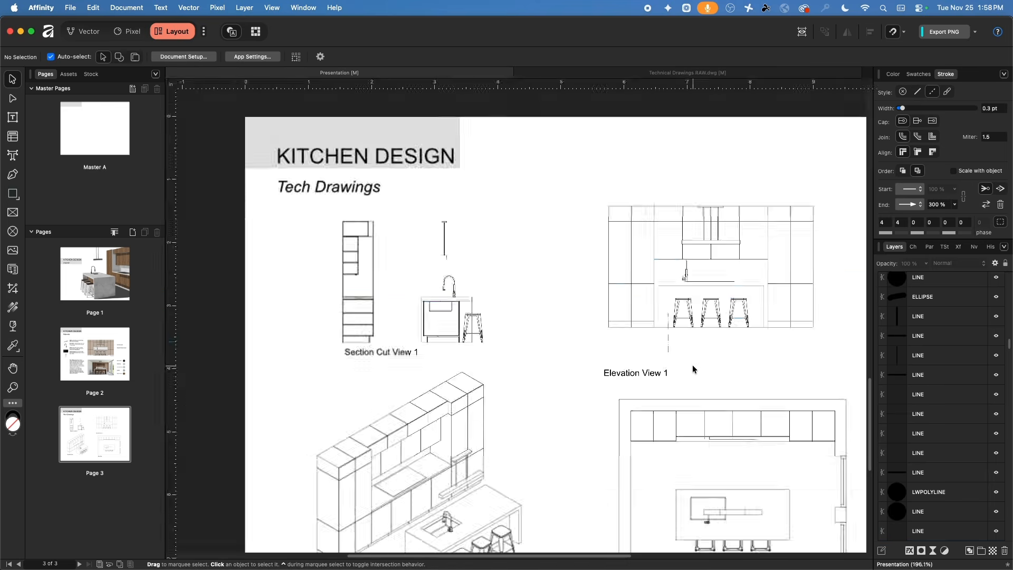
pyautogui.scroll(1, 692, 365)
pyautogui.hscroll(3, 745, 348)
pyautogui.click(554, 305)
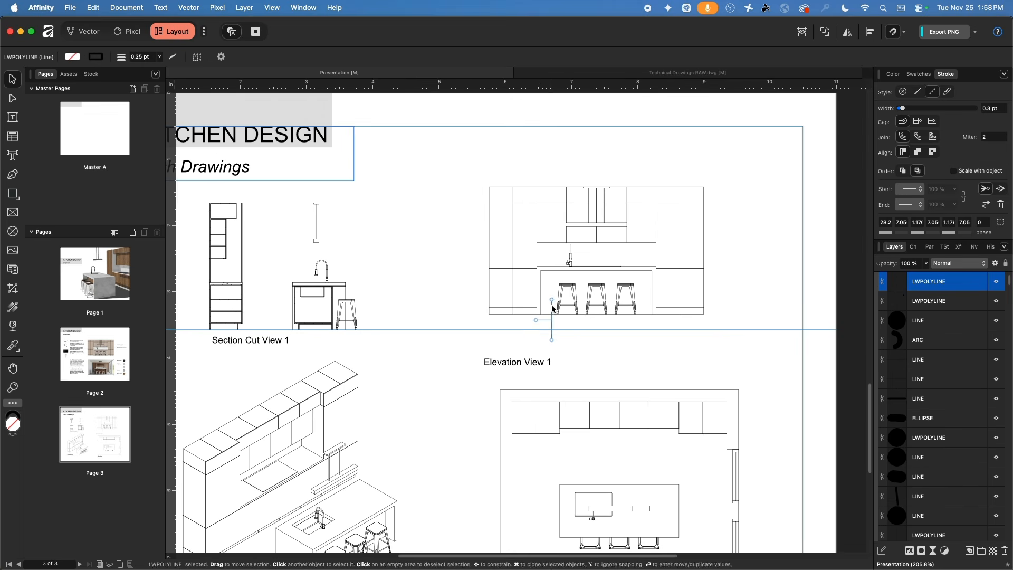
pyautogui.moveTo(552, 303); pyautogui.dragTo(552, 266)
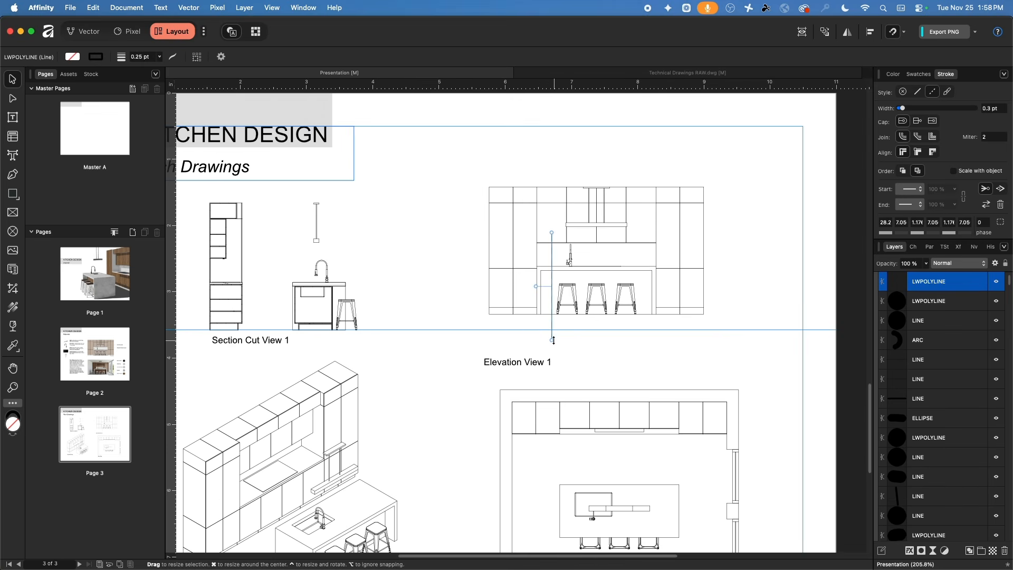
pyautogui.moveTo(552, 340); pyautogui.dragTo(552, 304)
pyautogui.click(594, 358)
# - Group all of the elevation's linework and lower the group onto the horizontal guide
pyautogui.moveTo(471, 168); pyautogui.dragTo(723, 328)
pyautogui.press('super+g')
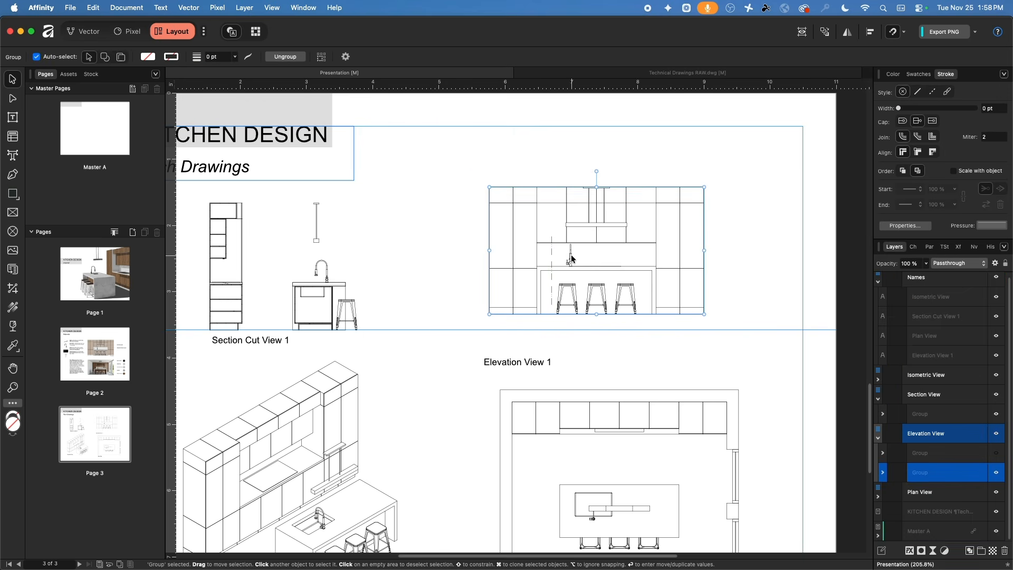
pyautogui.moveTo(571, 258); pyautogui.dragTo(571, 275)
pyautogui.click(606, 353)
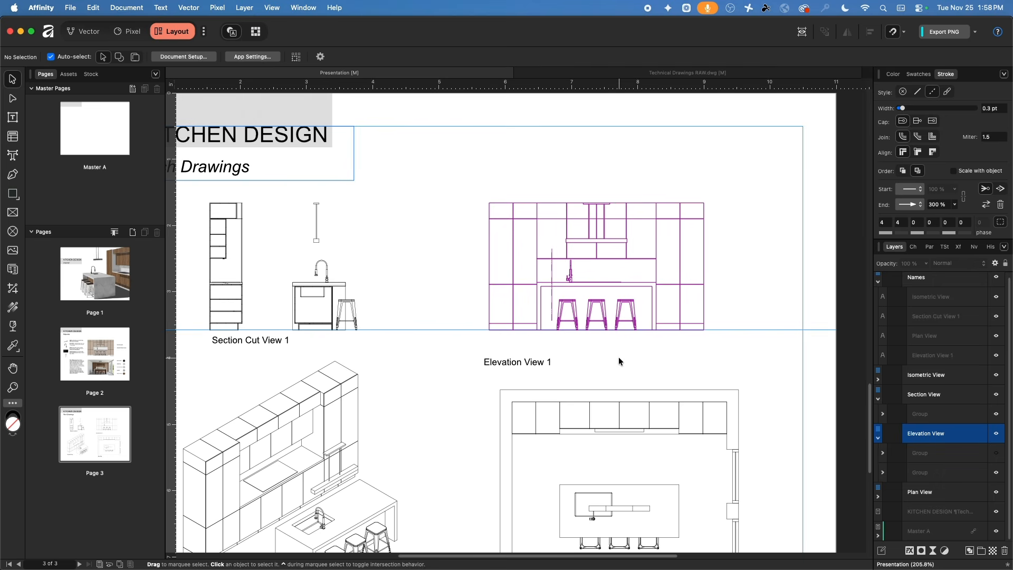
# - Add a vertical guide at the left edge of the plan's cabinet run and nudge the elevation group toward it
pyautogui.moveTo(165, 376); pyautogui.dragTo(512, 415)
pyautogui.moveTo(525, 288)
pyautogui.mouseDown()
pyautogui.moveTo(551, 285)
pyautogui.moveTo(493, 299)
pyautogui.moveTo(507, 276)
pyautogui.moveTo(479, 275)
pyautogui.moveTo(512, 294)
pyautogui.mouseUp()
pyautogui.scroll(5, 520, 311)
pyautogui.hscroll(1, 498, 298)
pyautogui.click(513, 384)
pyautogui.click(507, 301)
pyautogui.press('Right')
pyautogui.press('Up')
# - Enable snapping to guides and snap the elevation group's lower-left corner to the intersection of the two guides
pyautogui.click(907, 33)
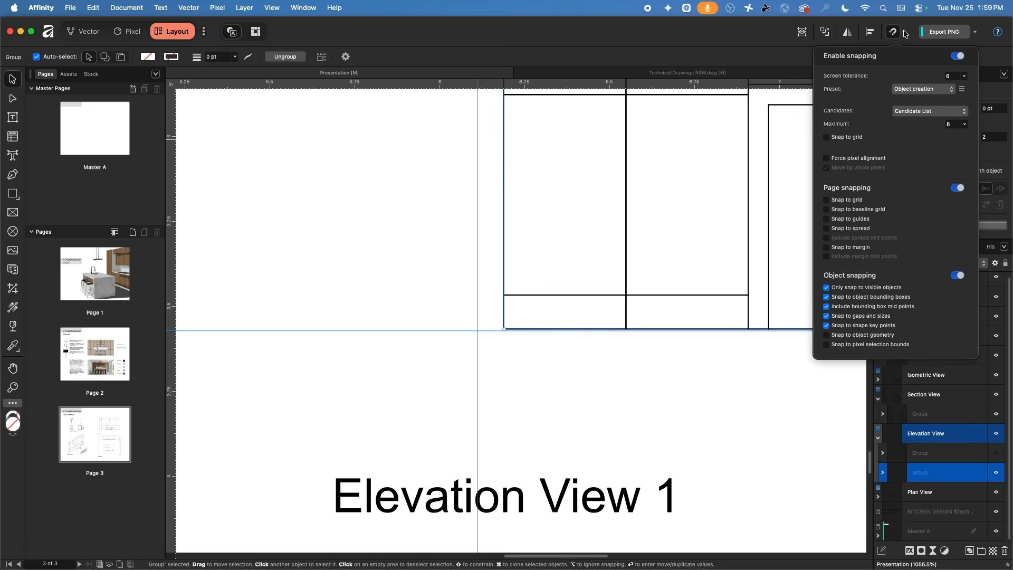
pyautogui.click(827, 219)
pyautogui.moveTo(503, 297); pyautogui.dragTo(477, 295)
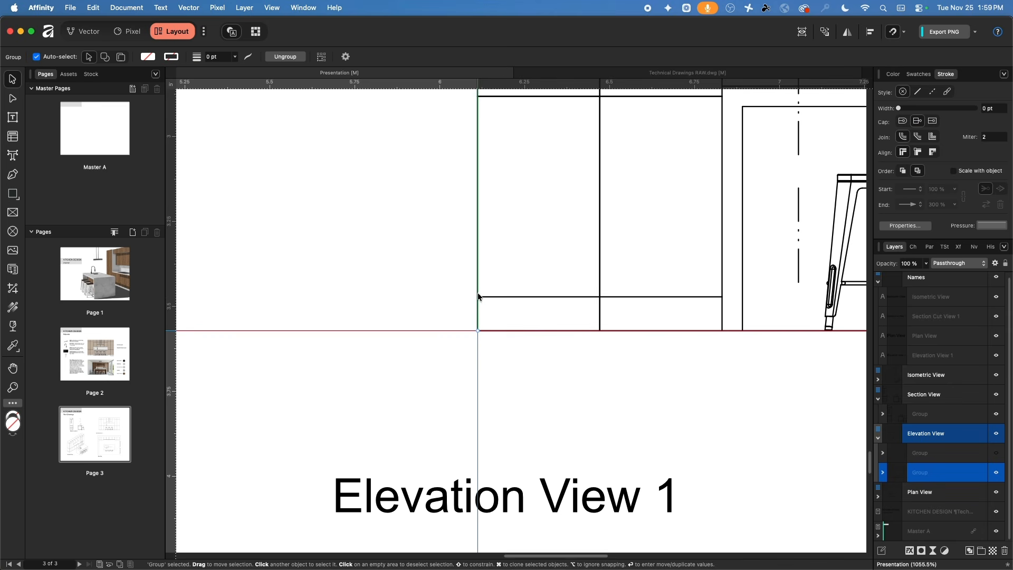
pyautogui.click(521, 376)
pyautogui.scroll(-10, 522, 376)
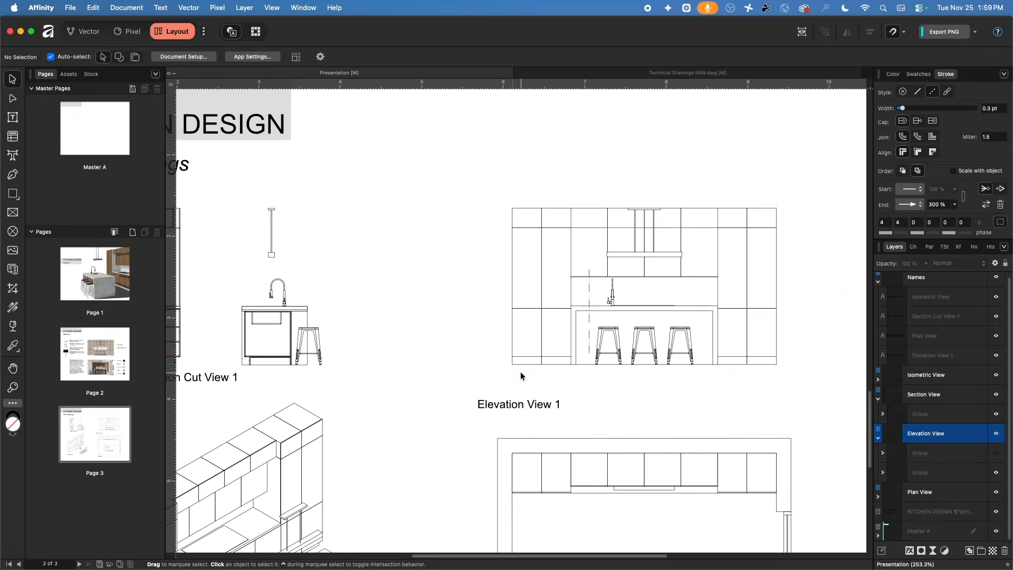
# - Snap the elevation and section groups so their bases align on the horizontal guide
pyautogui.hscroll(2, 540, 364)
pyautogui.click(518, 271)
pyautogui.moveTo(516, 252)
pyautogui.mouseDown()
pyautogui.moveTo(517, 392)
pyautogui.moveTo(519, 257)
pyautogui.mouseUp()
pyautogui.click(323, 301)
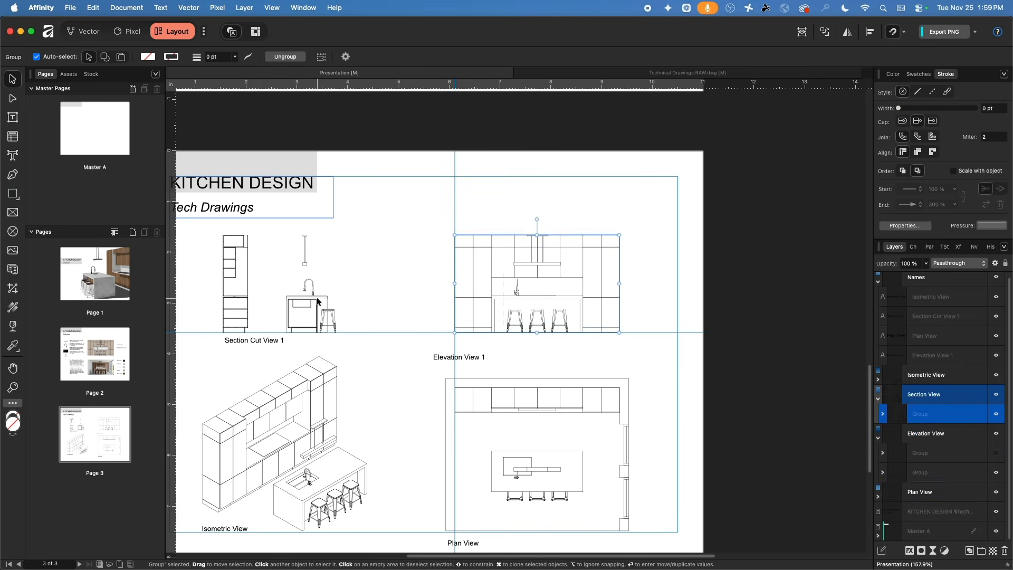
pyautogui.moveTo(323, 301)
pyautogui.mouseDown()
pyautogui.moveTo(549, 303)
pyautogui.moveTo(321, 302)
pyautogui.mouseUp()
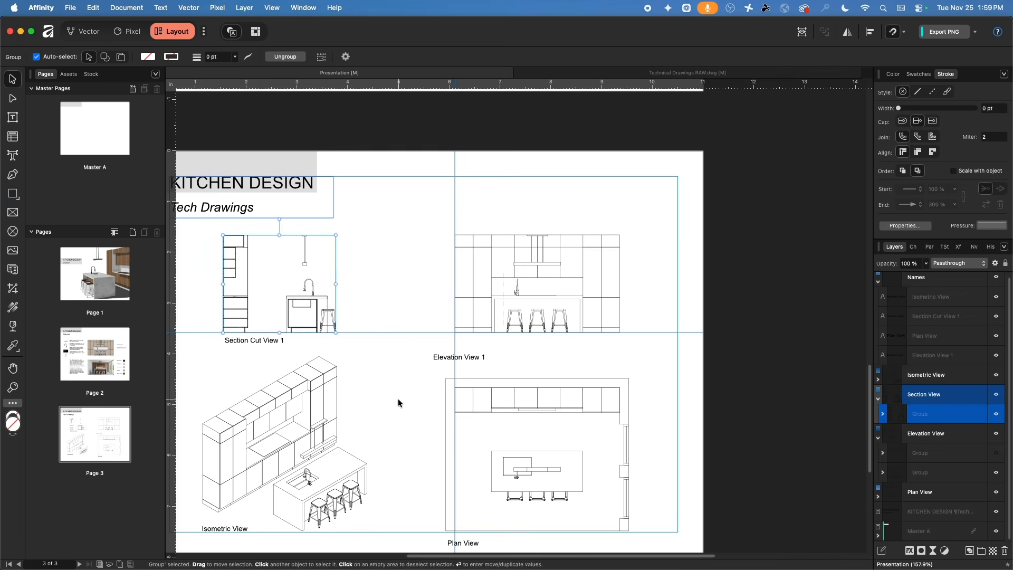
# - Remove the vertical and horizontal guides from the page
pyautogui.click(411, 400)
pyautogui.keyDown('alt'); pyautogui.click(456, 343); pyautogui.keyUp('alt')
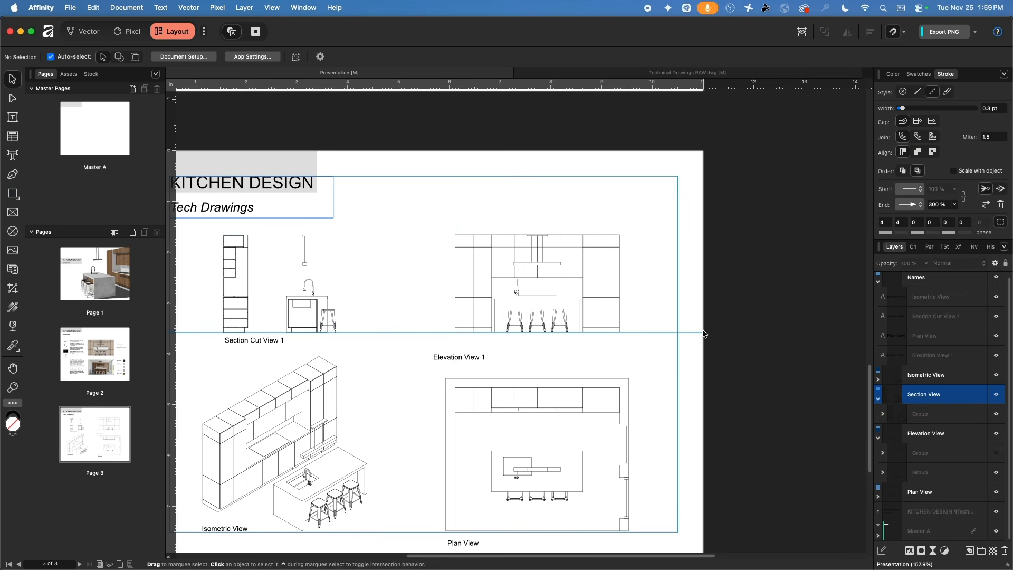
pyautogui.moveTo(663, 333); pyautogui.dragTo(621, 86)
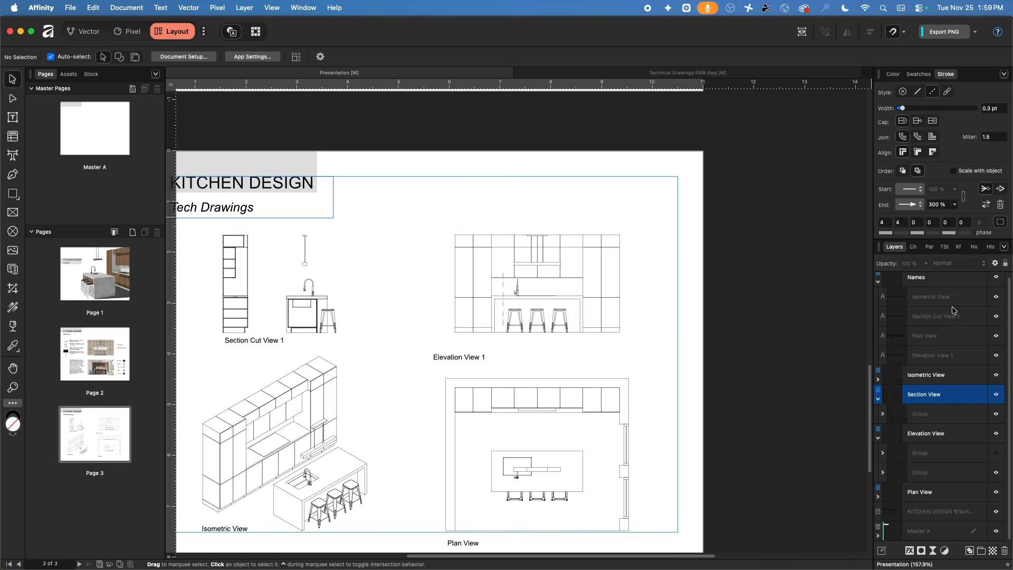
# - Show the elevation's dimensions group, move it to line up with the elevation drawing's cabinet edges, and hide it again
pyautogui.scroll(1, 970, 356)
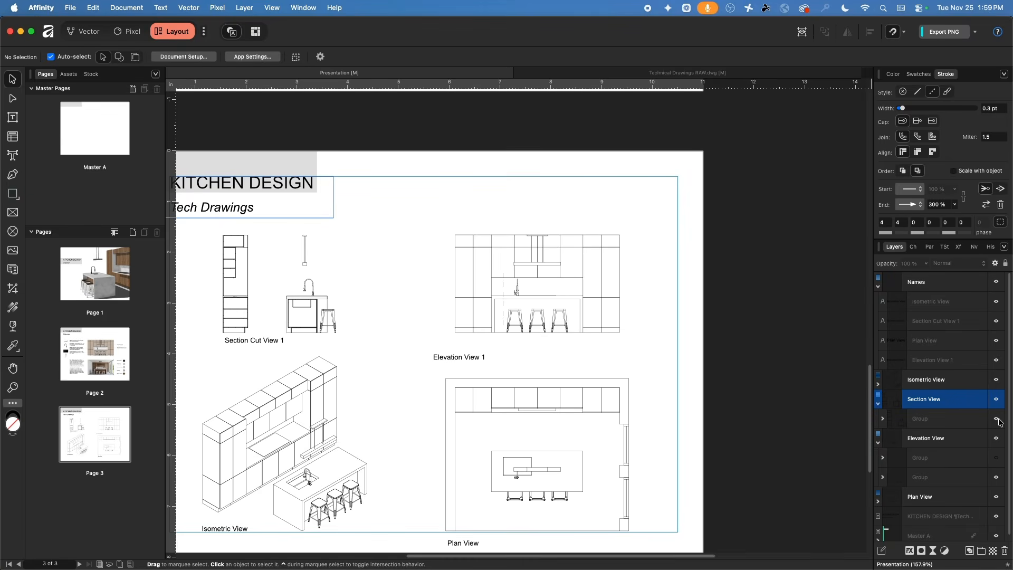
pyautogui.click(996, 457)
pyautogui.scroll(5, 486, 220)
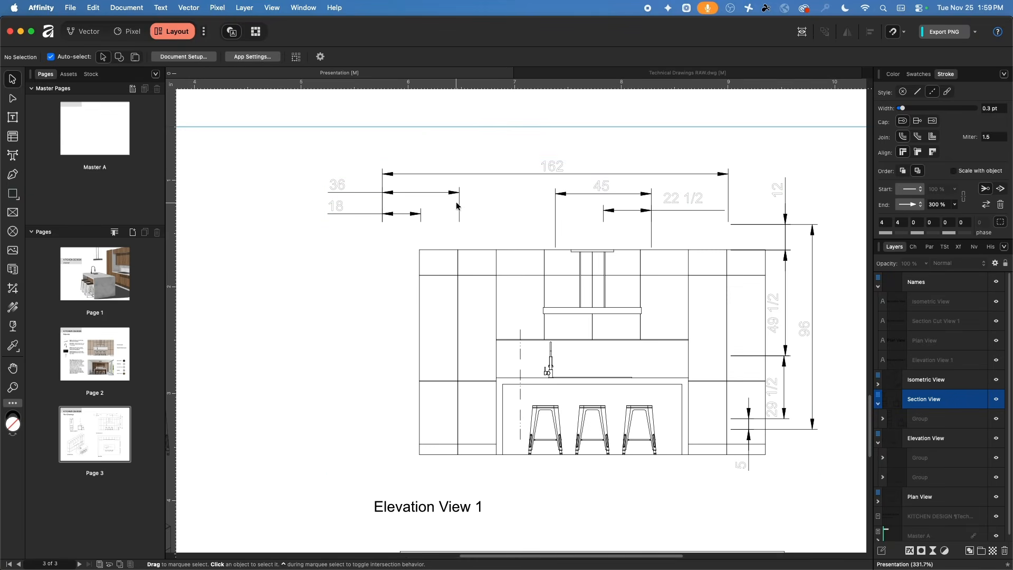
pyautogui.click(459, 202)
pyautogui.moveTo(458, 202); pyautogui.dragTo(496, 223)
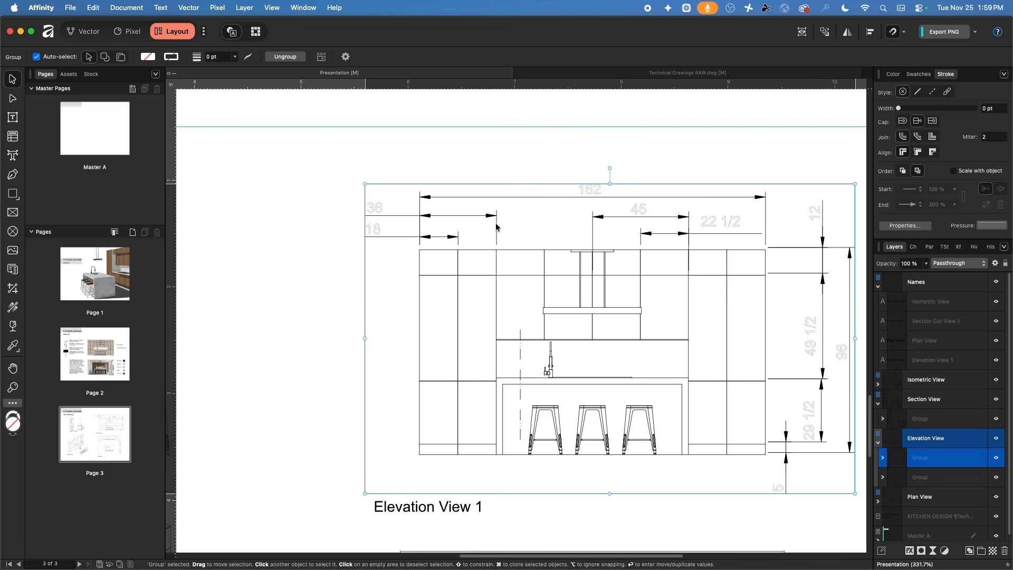
pyautogui.click(996, 458)
# - Collapse the Names and Section View layers and deselect the elevation's dimensions group
pyautogui.click(877, 286)
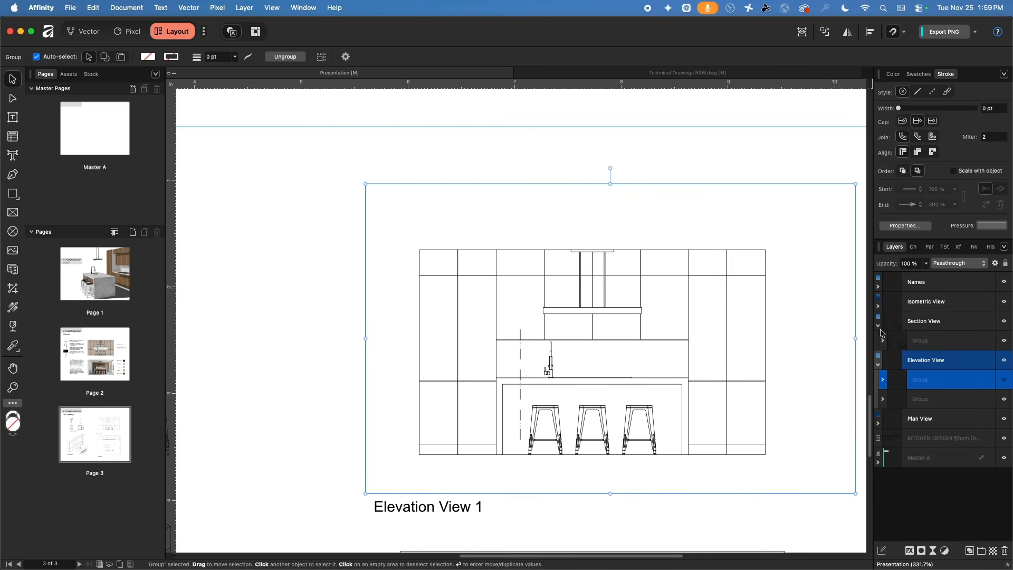
pyautogui.click(877, 325)
pyautogui.click(293, 338)
pyautogui.scroll(-5, 292, 338)
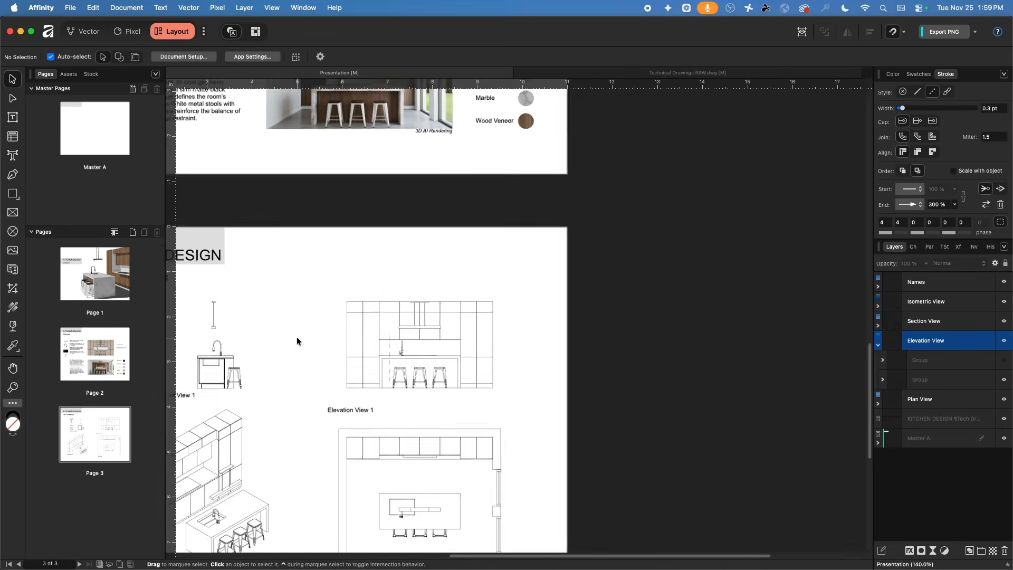
pyautogui.moveTo(296, 336); pyautogui.dragTo(483, 255)
pyautogui.scroll(3, 570, 336)
pyautogui.moveTo(543, 344); pyautogui.dragTo(558, 328)
# - Check the font size and style of the Front View caption on the Materials page
pyautogui.click(102, 357)
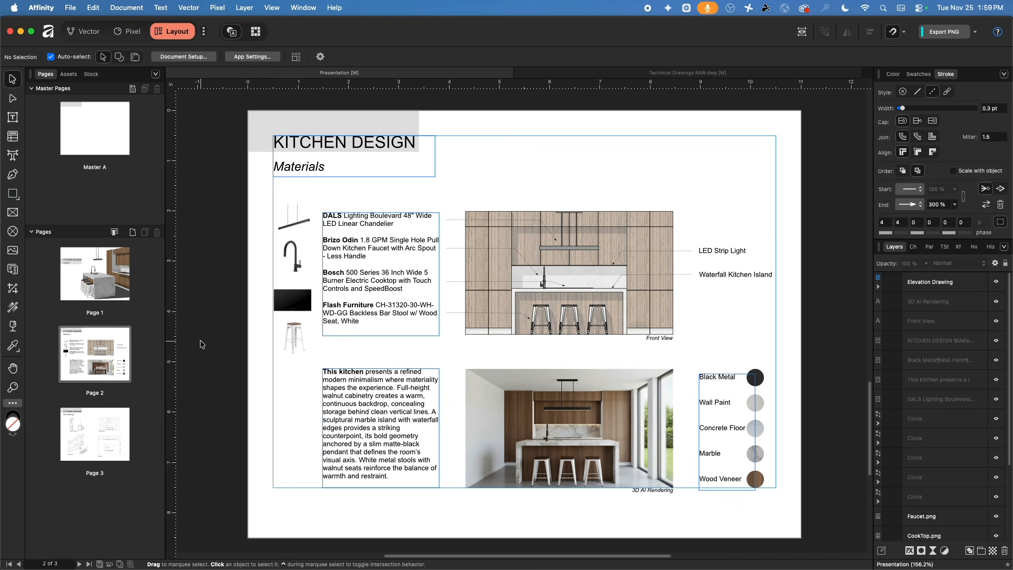
pyautogui.click(659, 338)
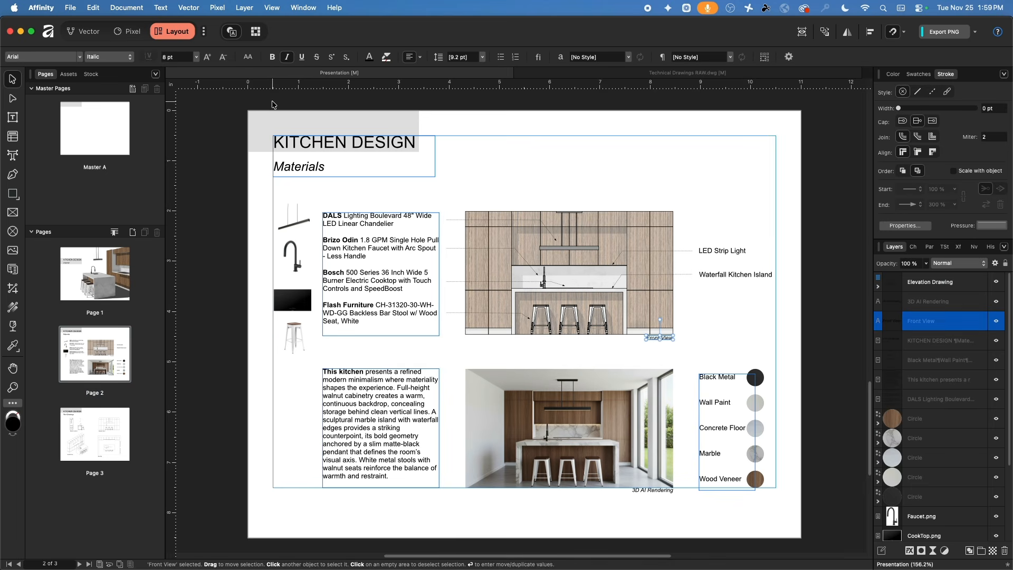
pyautogui.click(241, 251)
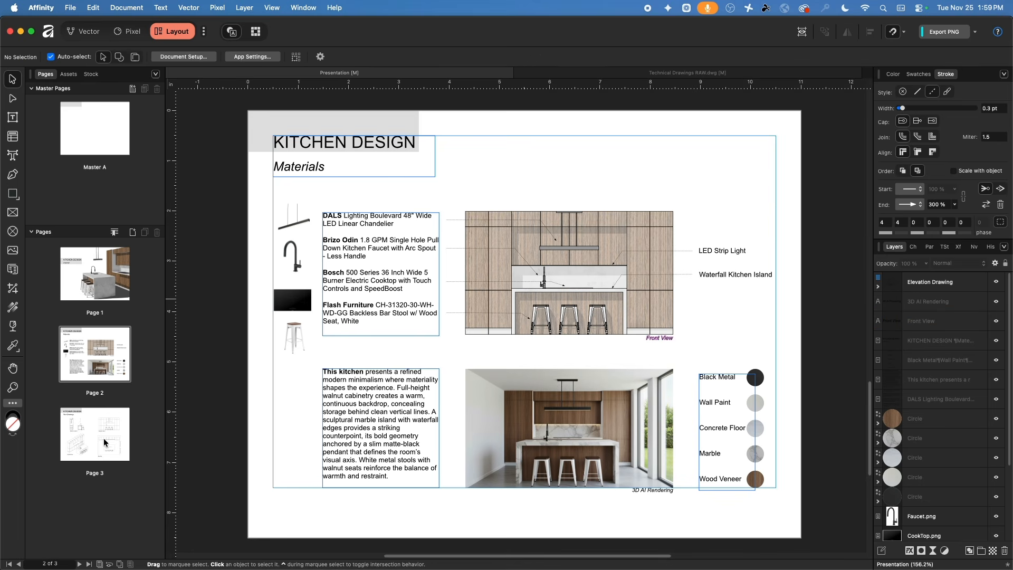
# - Set all four view name labels on the Tech Drawings page to 8 pt italic
pyautogui.click(95, 432)
pyautogui.click(365, 303)
pyautogui.keyDown('shift'); pyautogui.click(328, 484); pyautogui.keyUp('shift')
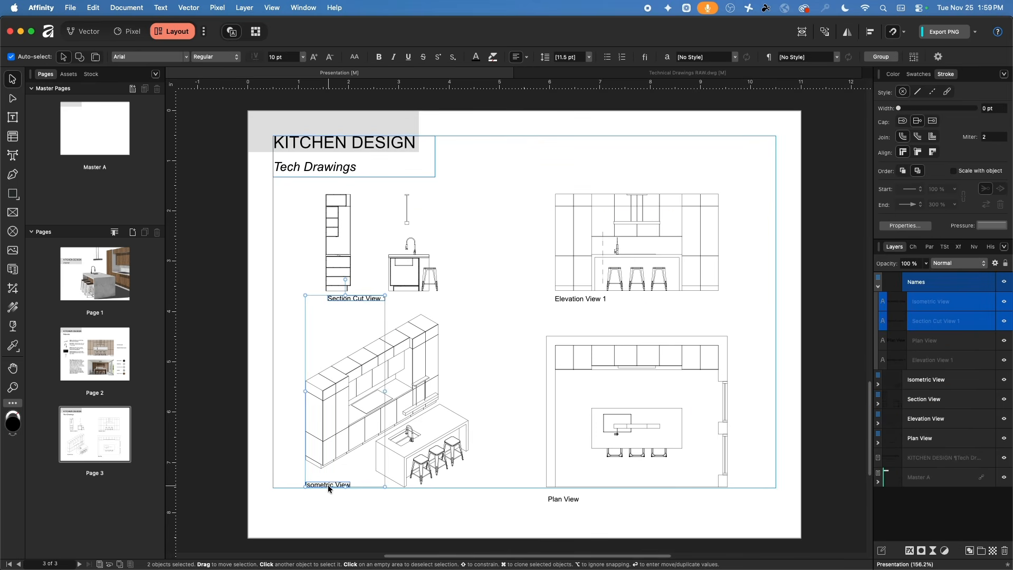
pyautogui.keyDown('shift'); pyautogui.click(575, 496); pyautogui.keyUp('shift')
pyautogui.keyDown('shift'); pyautogui.click(599, 300); pyautogui.keyUp('shift')
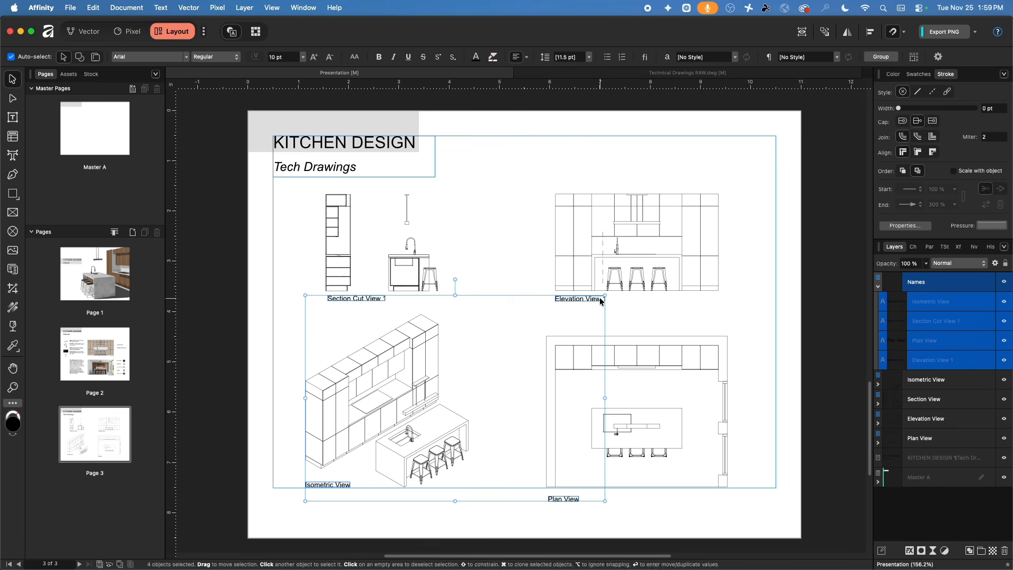
pyautogui.click(304, 57)
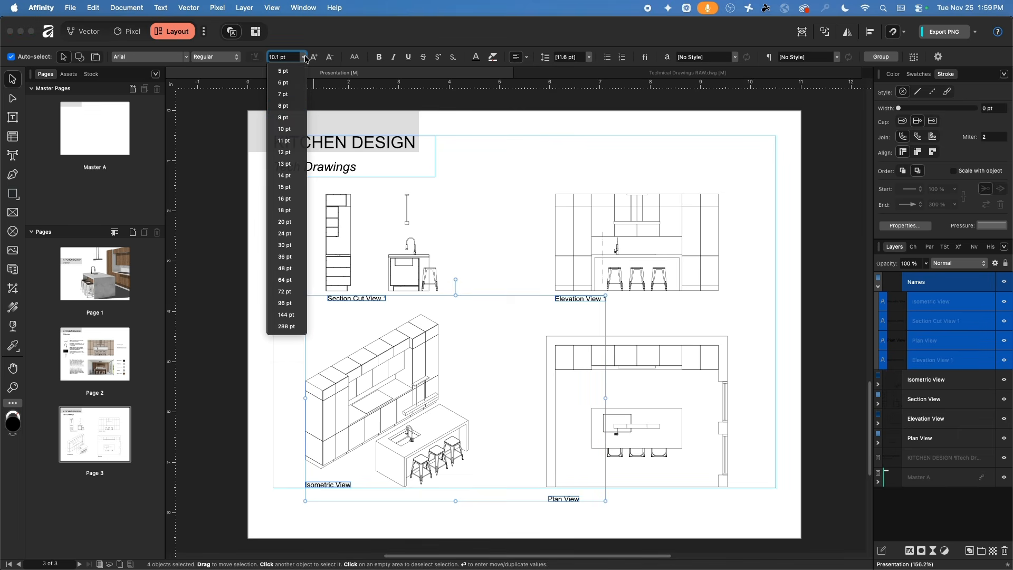
pyautogui.click(283, 106)
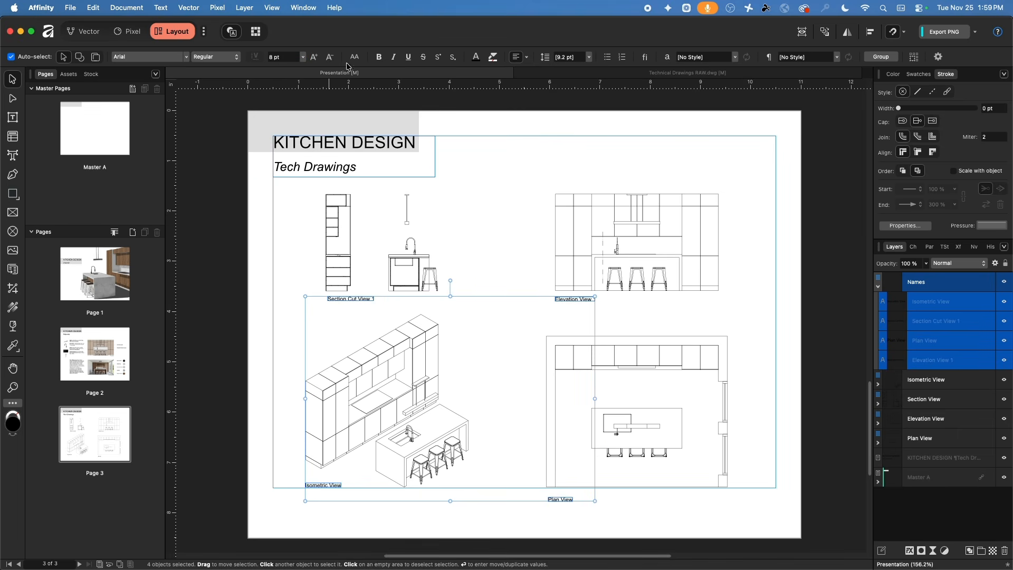
pyautogui.click(393, 57)
pyautogui.click(580, 154)
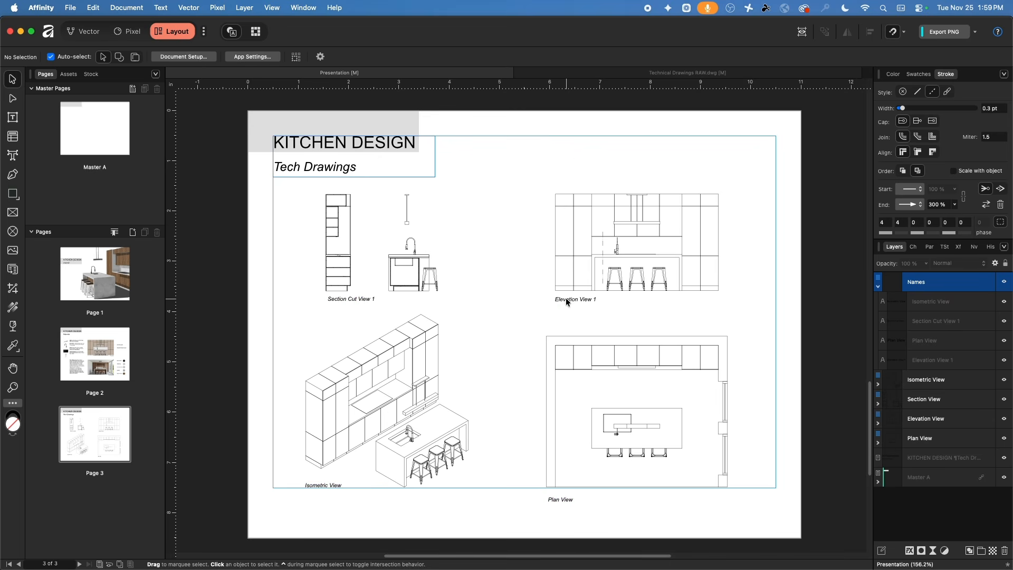
# - Move the Elevation View 1 and Section Cut View 1 labels up close beneath their drawings
pyautogui.moveTo(565, 298); pyautogui.dragTo(567, 293)
pyautogui.click(338, 297)
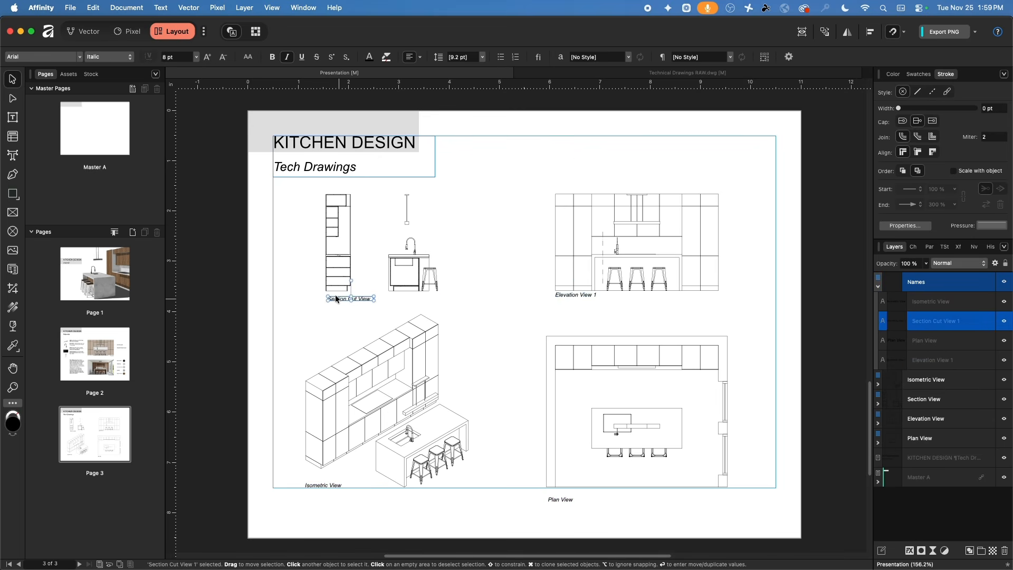
pyautogui.moveTo(336, 295); pyautogui.dragTo(337, 293)
pyautogui.scroll(5, 336, 293)
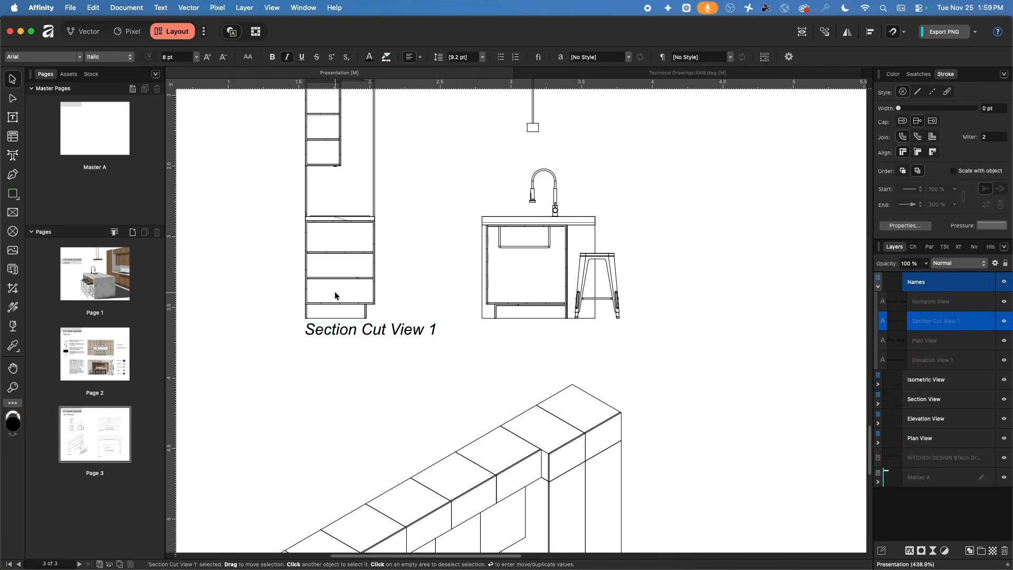
pyautogui.moveTo(331, 330); pyautogui.dragTo(333, 325)
# - Try to push the Section Cut View 1 label text down with a line break before it
pyautogui.doubleClick(348, 328)
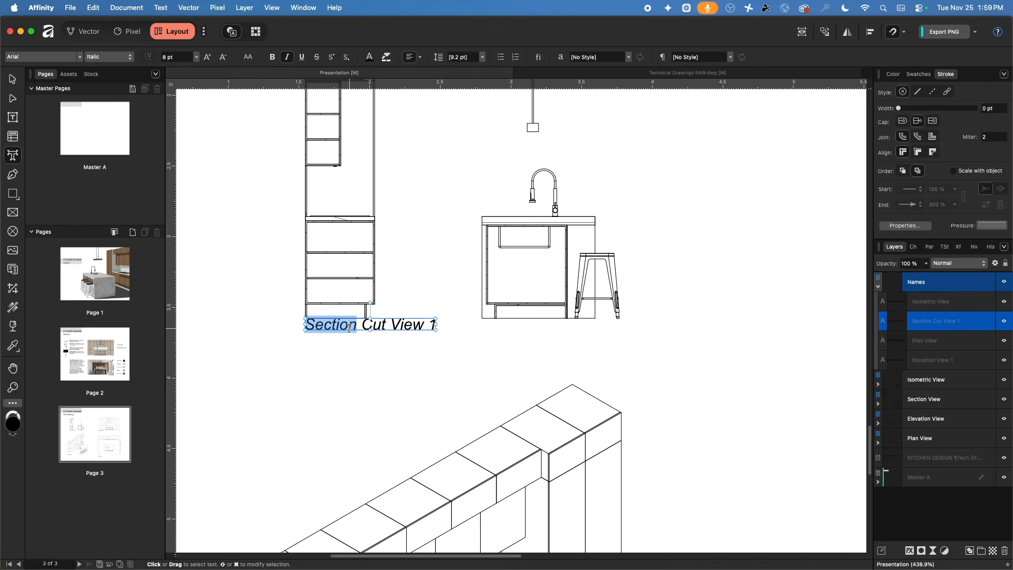
pyautogui.press('Left')
pyautogui.press('Return')
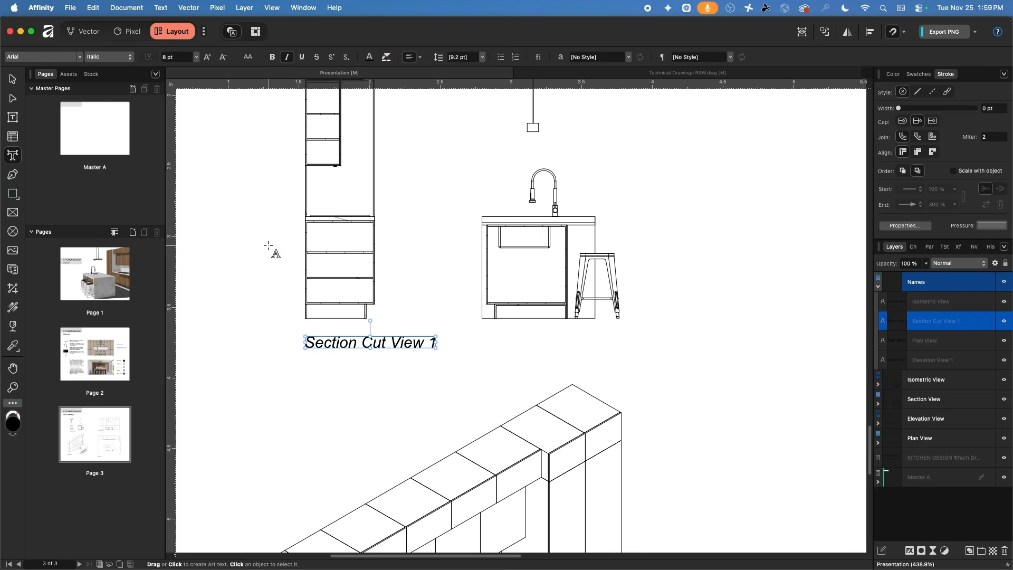
pyautogui.click(13, 79)
pyautogui.click(211, 248)
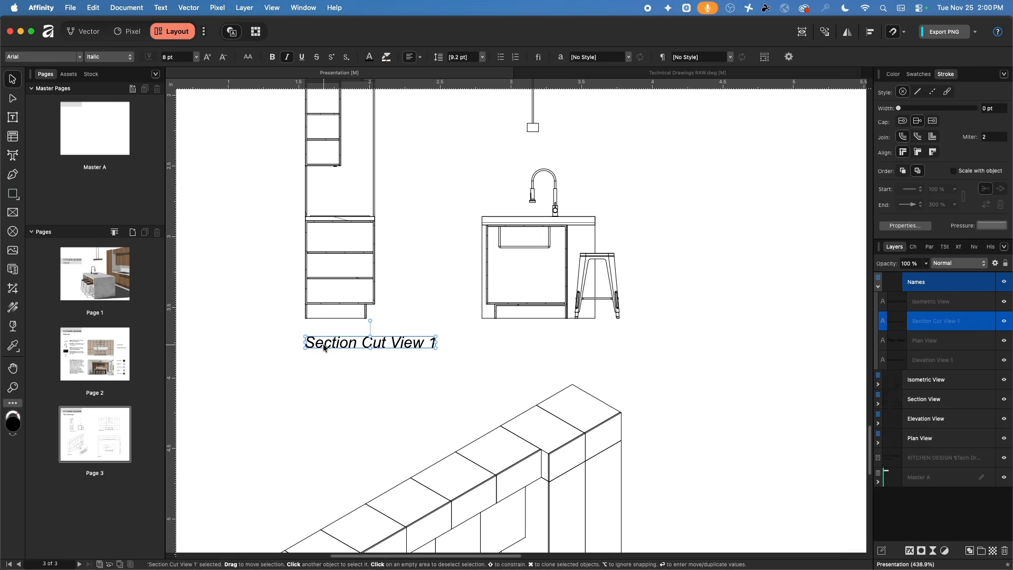
pyautogui.doubleClick(333, 344)
pyautogui.click(14, 80)
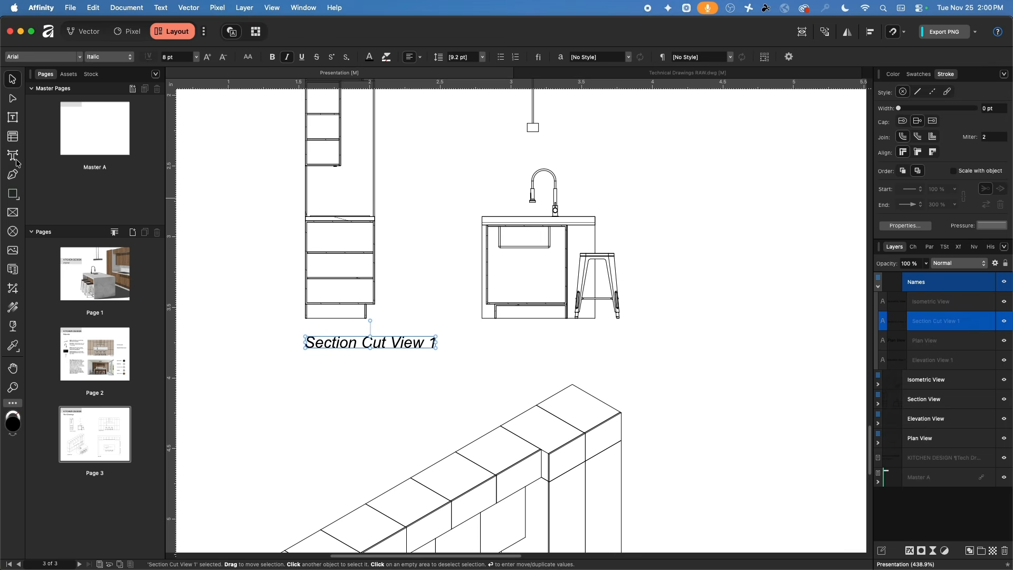
pyautogui.click(289, 334)
pyautogui.click(319, 343)
pyautogui.click(320, 347)
pyautogui.click(320, 348)
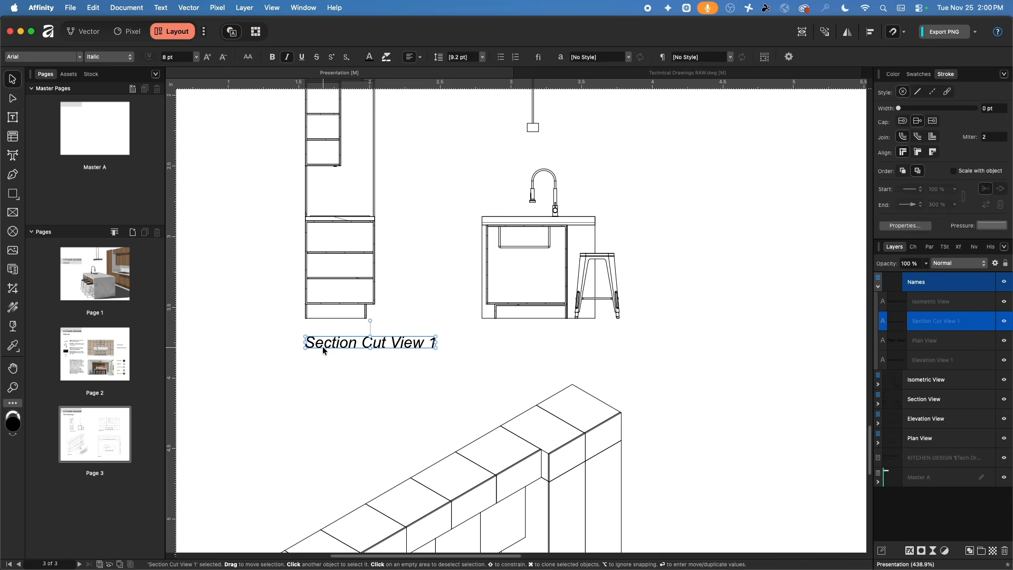
pyautogui.press('super+z')
# - Try to move a single group of the plan drawing toward the page's lower margin
pyautogui.scroll(-8, 486, 344)
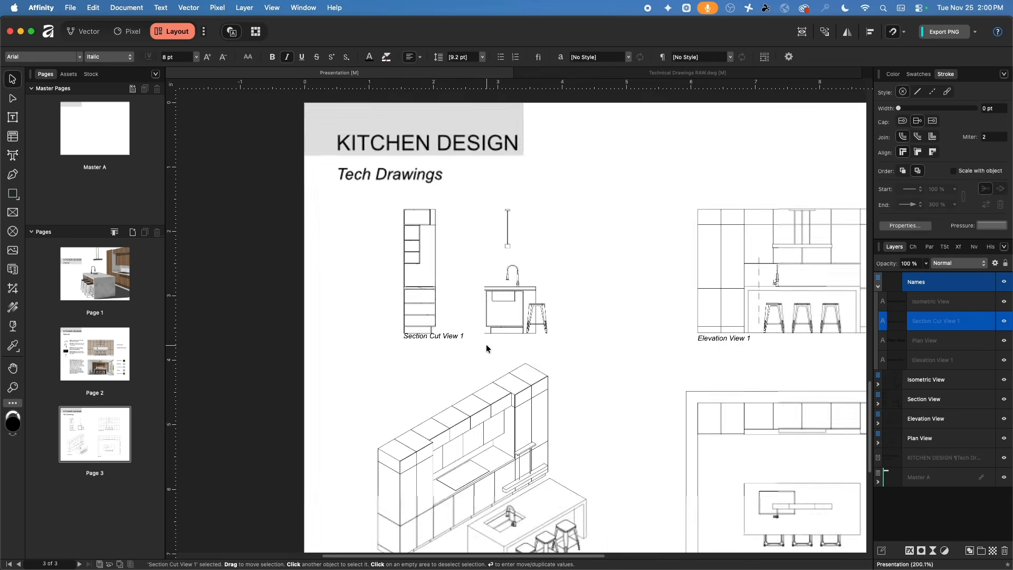
pyautogui.scroll(6, 547, 288)
pyautogui.scroll(-5, 545, 414)
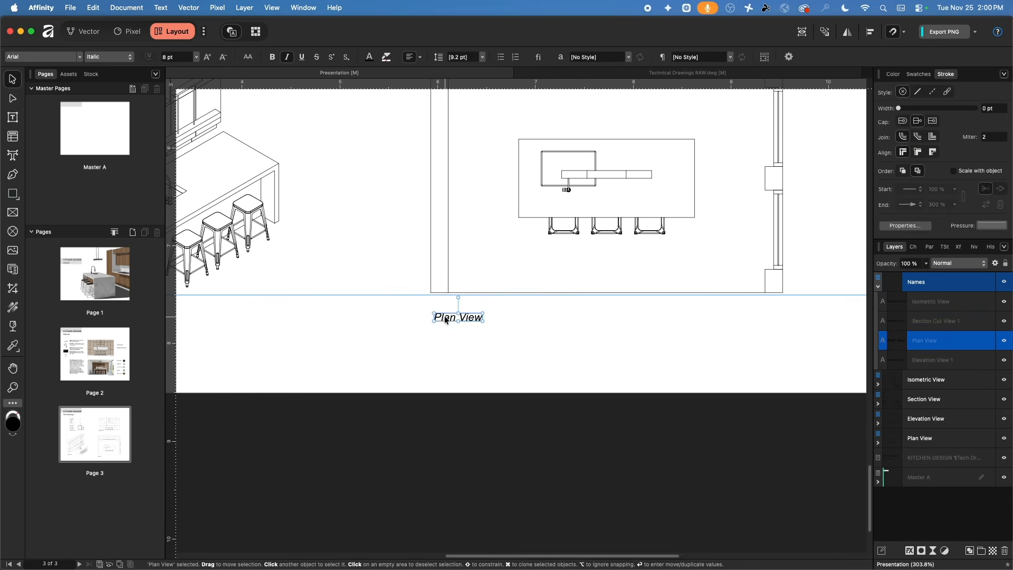
pyautogui.hscroll(-5, 416, 325)
pyautogui.scroll(2, 417, 325)
pyautogui.click(569, 329)
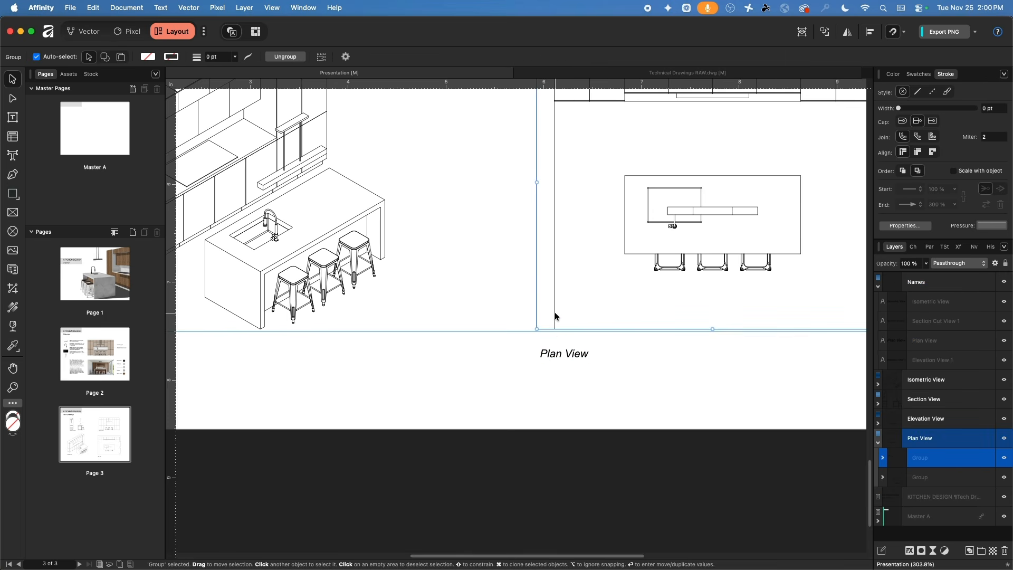
pyautogui.moveTo(555, 312)
pyautogui.mouseDown()
pyautogui.moveTo(558, 261)
pyautogui.moveTo(556, 300)
pyautogui.mouseUp()
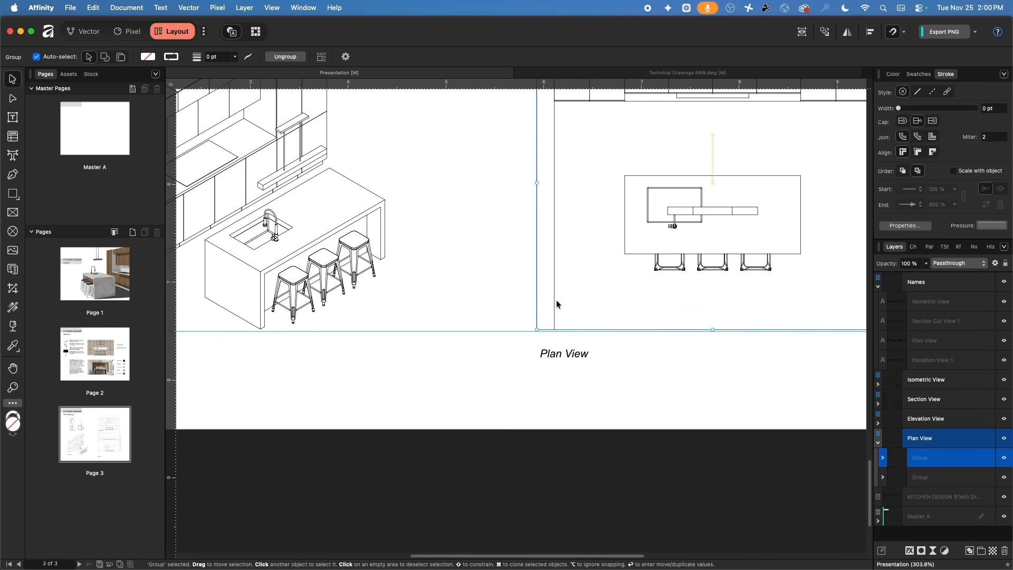
pyautogui.press('super+z')
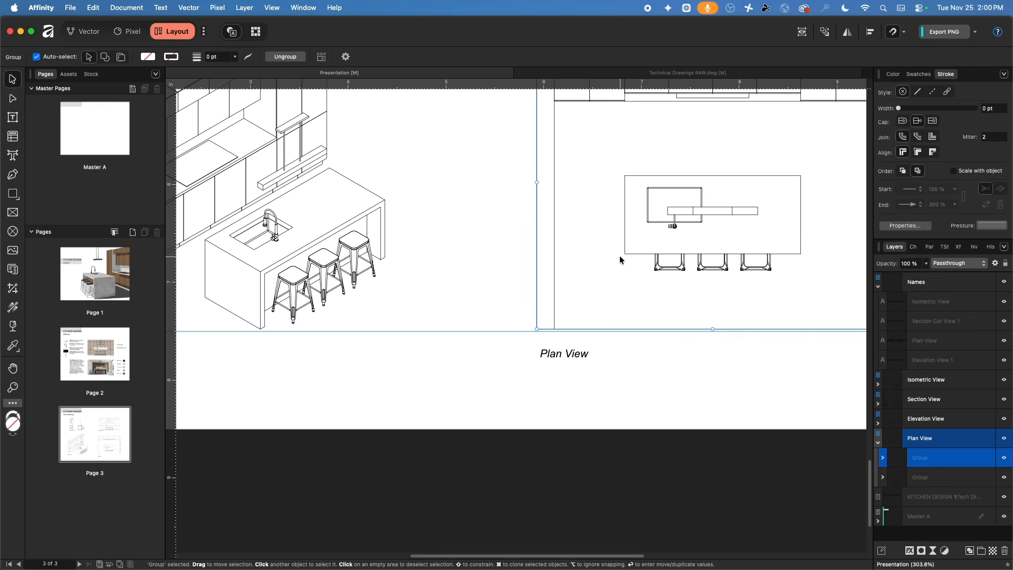
# - Align the base of both plan groups with the lower margin and place the Plan View label beneath the plan's lower-left corner
pyautogui.keyDown('shift'); pyautogui.click(619, 264); pyautogui.keyUp('shift')
pyautogui.scroll(5, 617, 270)
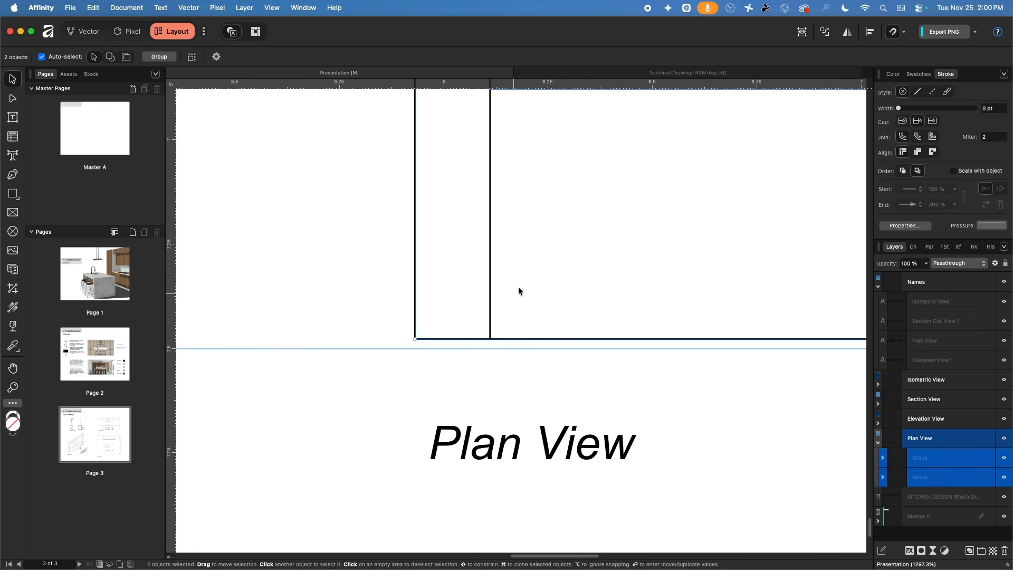
pyautogui.moveTo(443, 340); pyautogui.dragTo(444, 361)
pyautogui.click(444, 359)
pyautogui.moveTo(447, 451); pyautogui.dragTo(431, 383)
pyautogui.click(423, 424)
# - Move the isometric drawing group so its left edge lines up with the section drawing above it
pyautogui.scroll(-10, 423, 426)
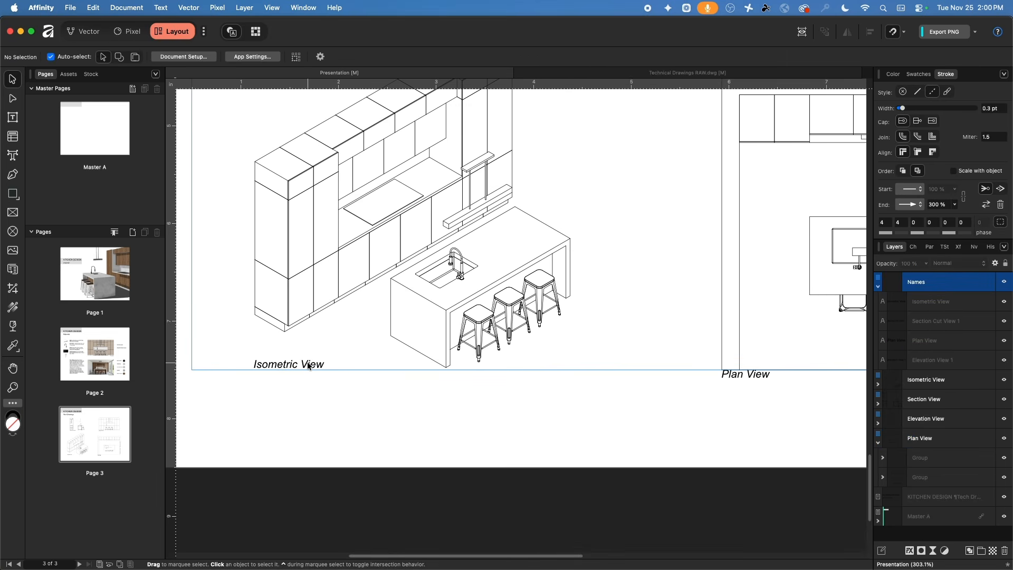
pyautogui.click(455, 326)
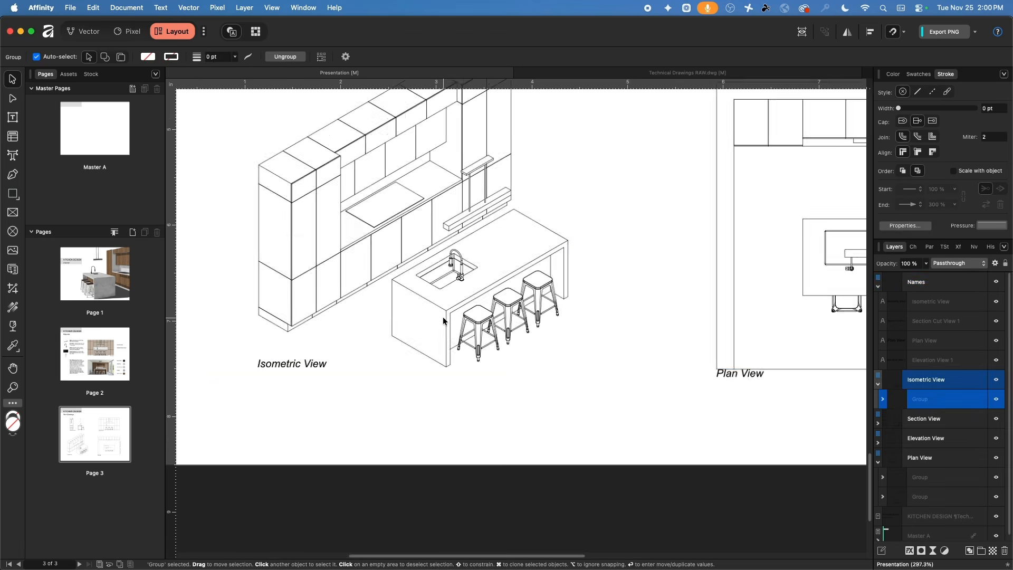
pyautogui.scroll(-3, 456, 317)
pyautogui.moveTo(459, 303)
pyautogui.mouseDown()
pyautogui.moveTo(473, 308)
pyautogui.moveTo(480, 296)
pyautogui.mouseUp()
pyautogui.scroll(-5, 460, 412)
pyautogui.scroll(5, 468, 243)
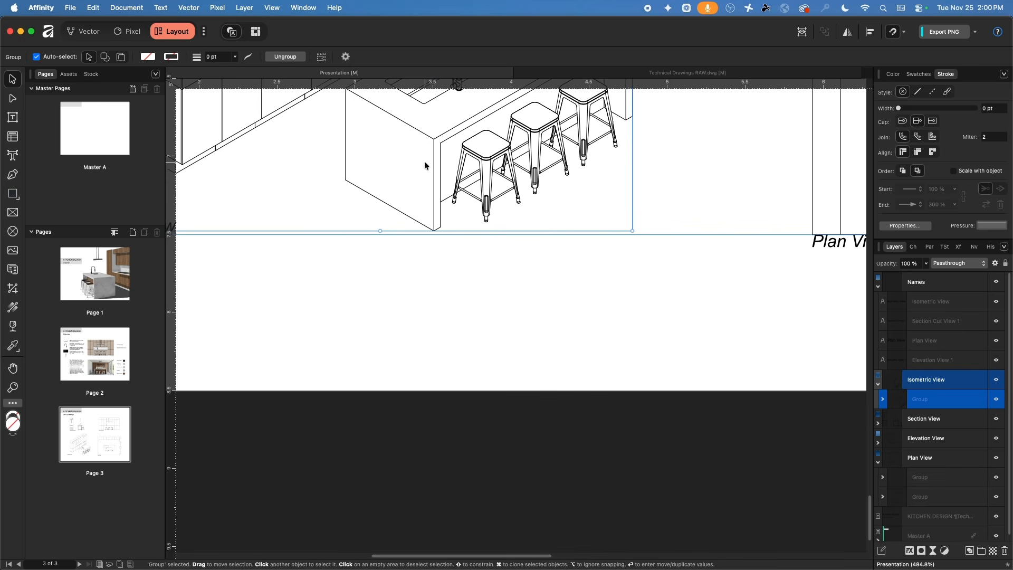
pyautogui.scroll(1, 424, 160)
pyautogui.scroll(3, 337, 287)
pyautogui.hscroll(-5, 599, 350)
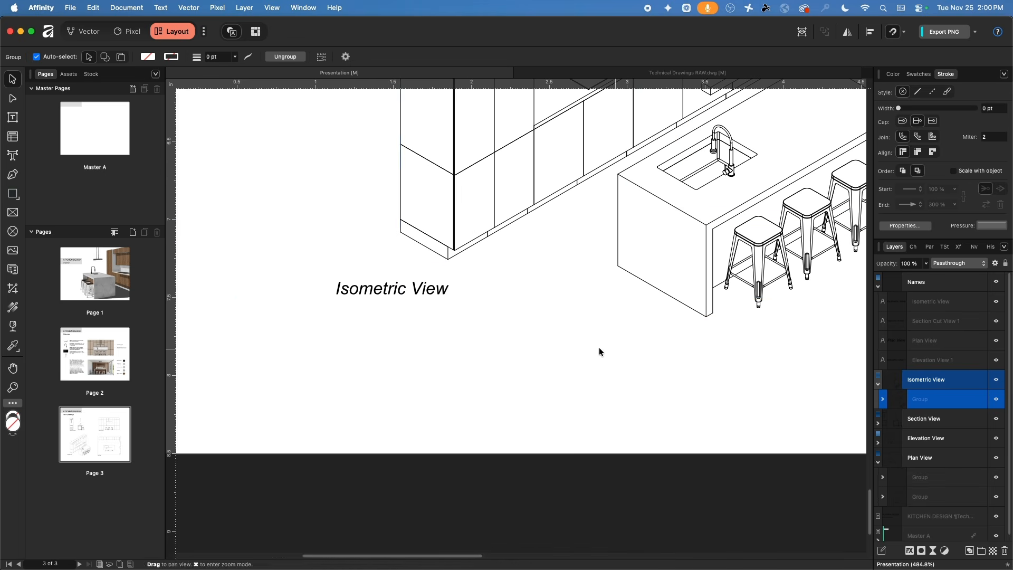
# - Place the Isometric View label at the drawing's left edge, level with the Plan View label, and lower the isometric group toward it
pyautogui.moveTo(375, 282); pyautogui.dragTo(428, 304)
pyautogui.click(572, 323)
pyautogui.scroll(-5, 572, 325)
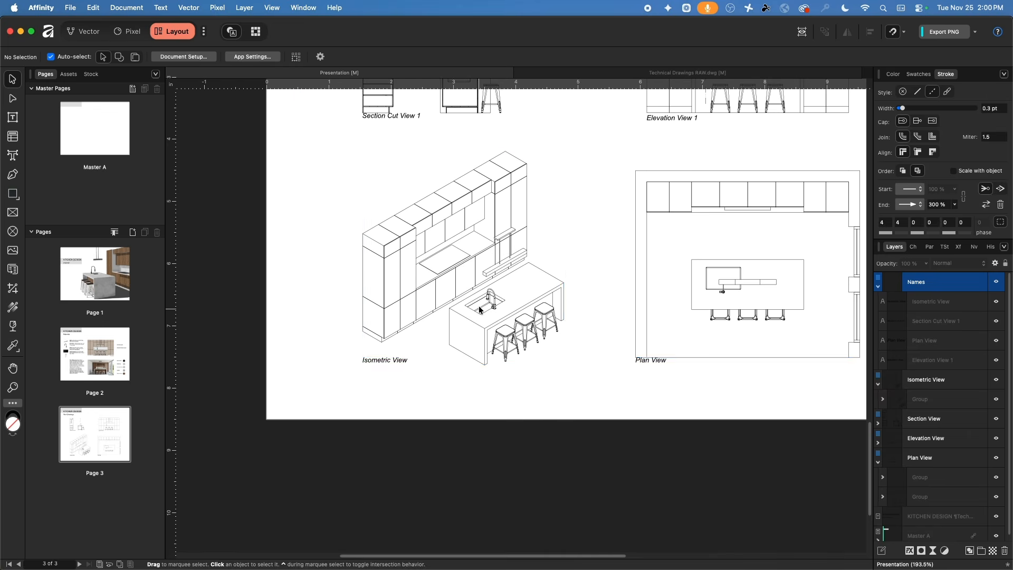
pyautogui.click(508, 205)
pyautogui.moveTo(500, 194); pyautogui.dragTo(501, 203)
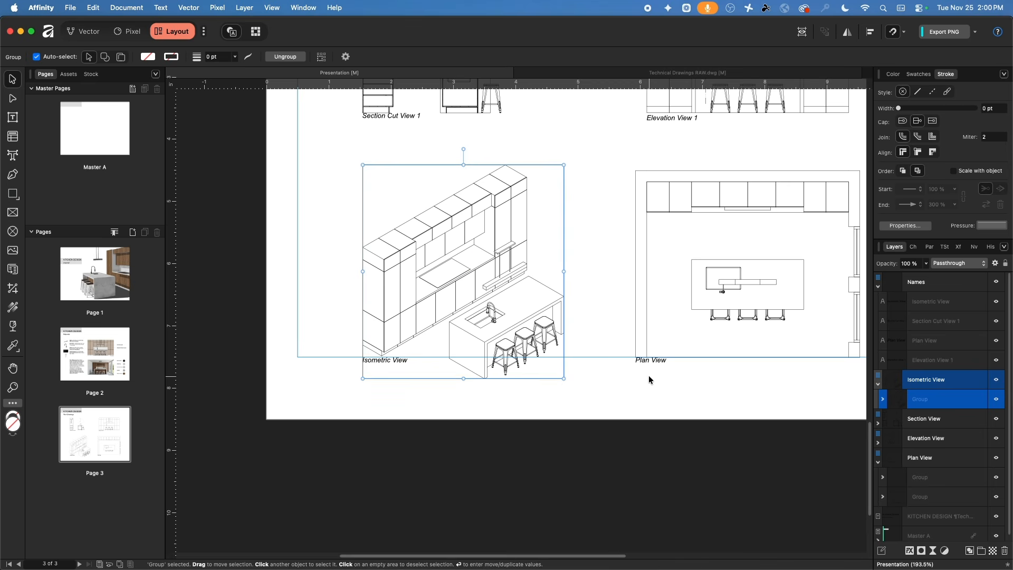
# - View the whole Tech Drawings page in preview mode without margins and text frames
pyautogui.click(651, 361)
pyautogui.press('super+0')
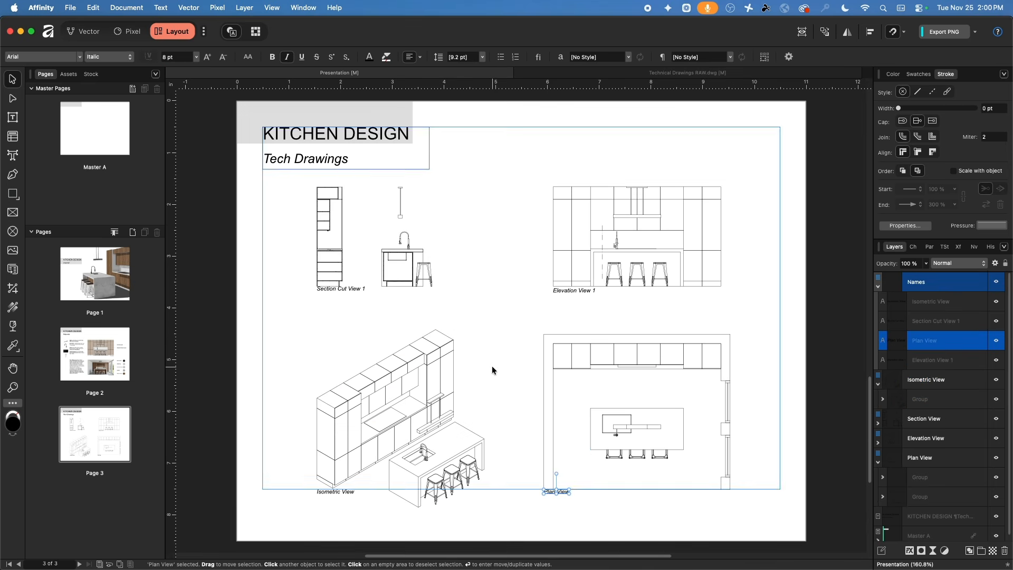
pyautogui.hotkey('ctrl', 'w')
pyautogui.click(740, 345)
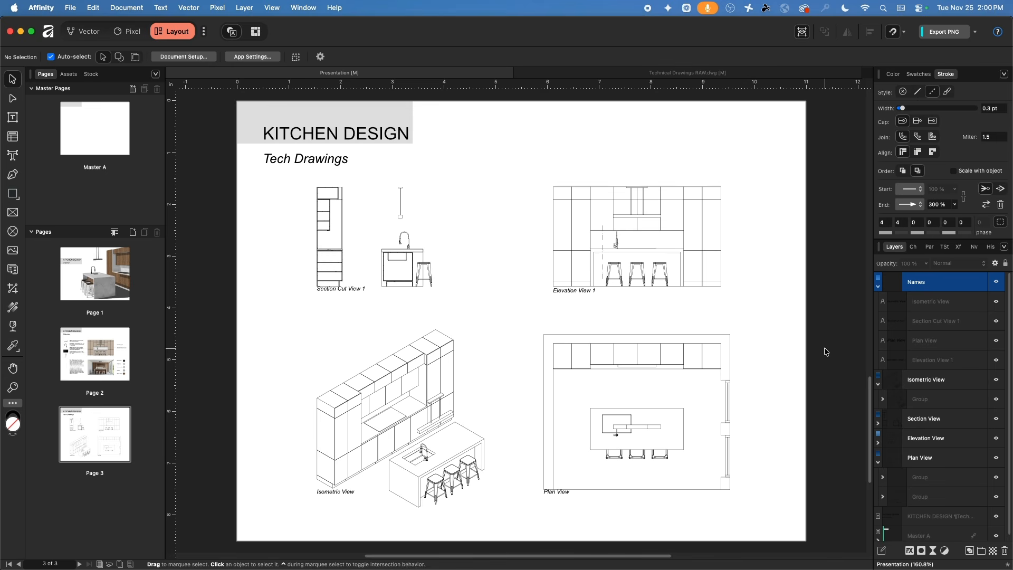
# - Raise the Elevation View 1 label to sit directly beneath its drawing, level with the Section Cut View 1 label
pyautogui.click(346, 493)
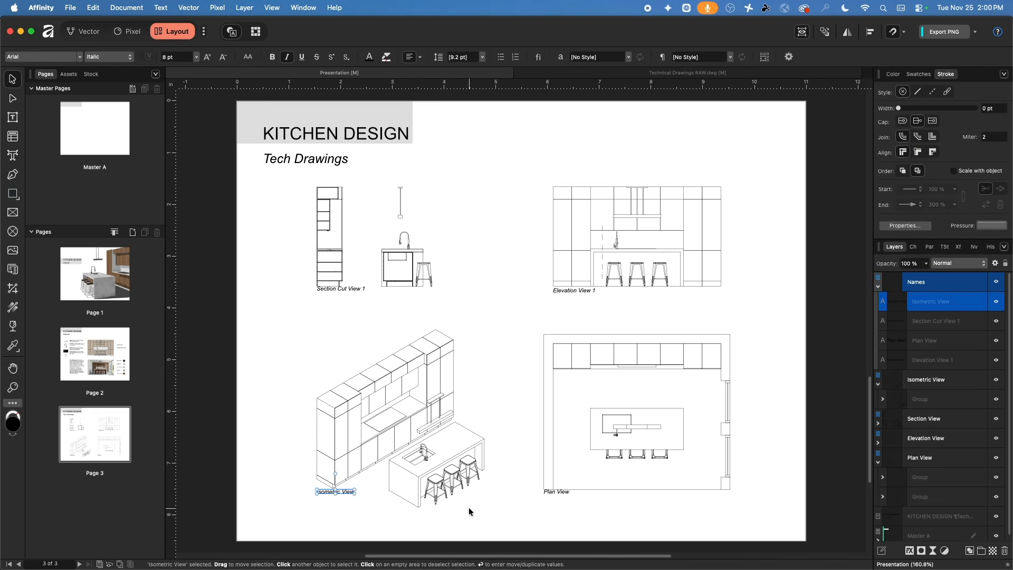
pyautogui.keyDown('shift'); pyautogui.click(560, 491); pyautogui.keyUp('shift')
pyautogui.keyDown('shift'); pyautogui.click(567, 291); pyautogui.keyUp('shift')
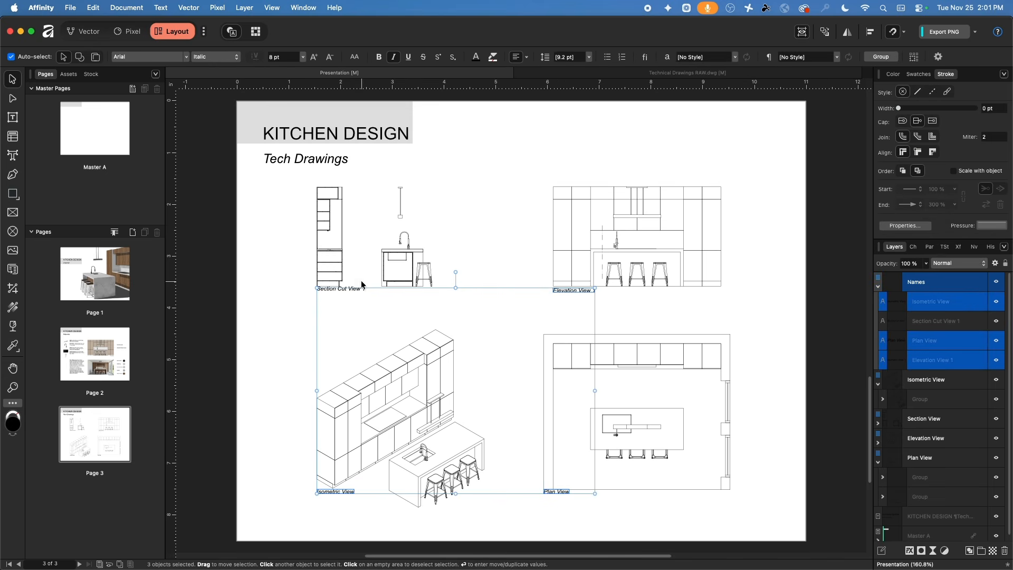
pyautogui.keyDown('shift'); pyautogui.click(352, 289); pyautogui.keyUp('shift')
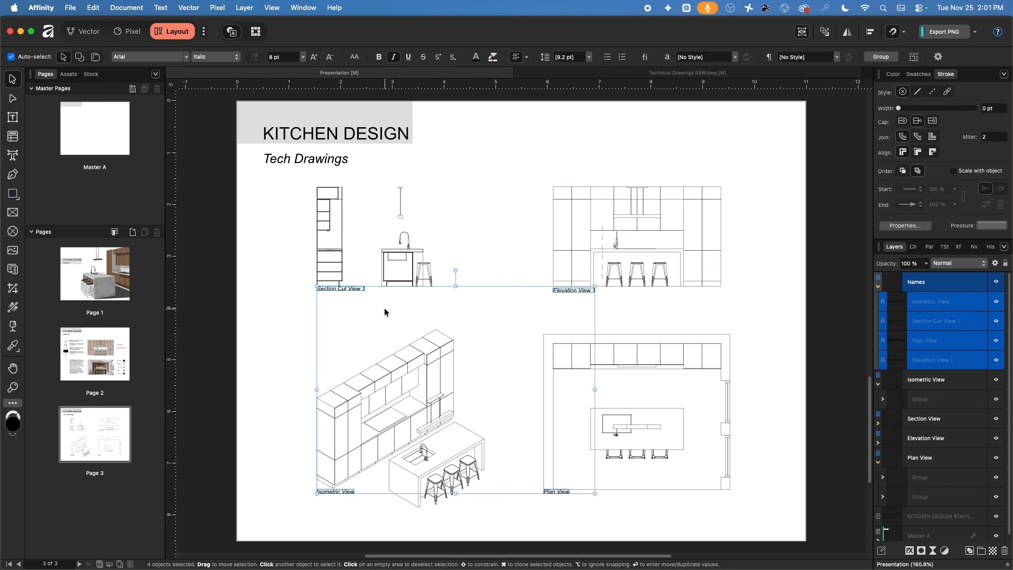
pyautogui.click(643, 309)
pyautogui.moveTo(569, 290)
pyautogui.mouseDown()
pyautogui.moveTo(568, 309)
pyautogui.moveTo(563, 286)
pyautogui.mouseUp()
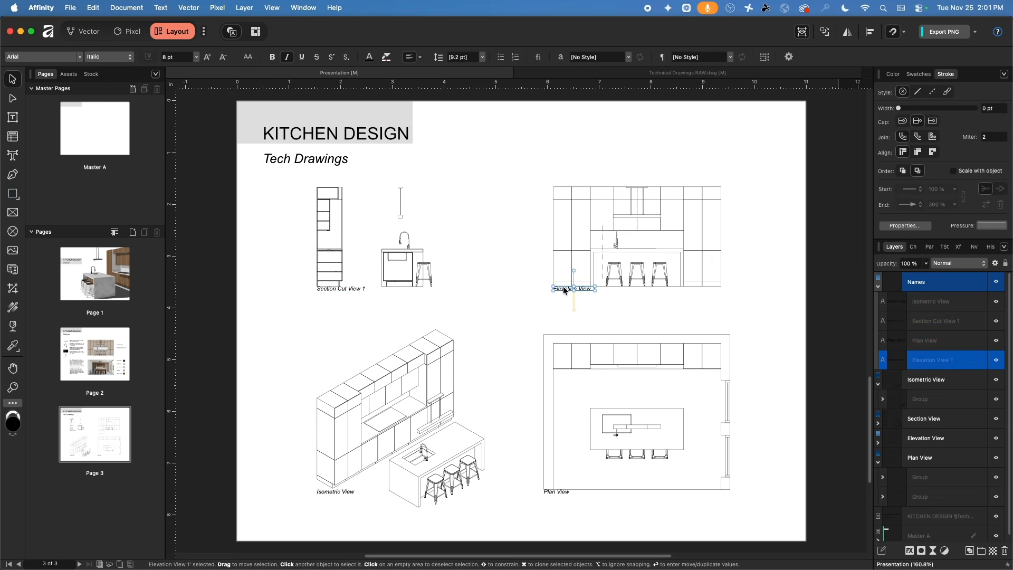
# - Nudge all four drawing labels down together by five increments to leave a small gap below the drawings
pyautogui.keyDown('shift'); pyautogui.click(357, 287); pyautogui.keyUp('shift')
pyautogui.keyDown('shift'); pyautogui.click(347, 491); pyautogui.keyUp('shift')
pyautogui.keyDown('shift'); pyautogui.click(561, 491); pyautogui.keyUp('shift')
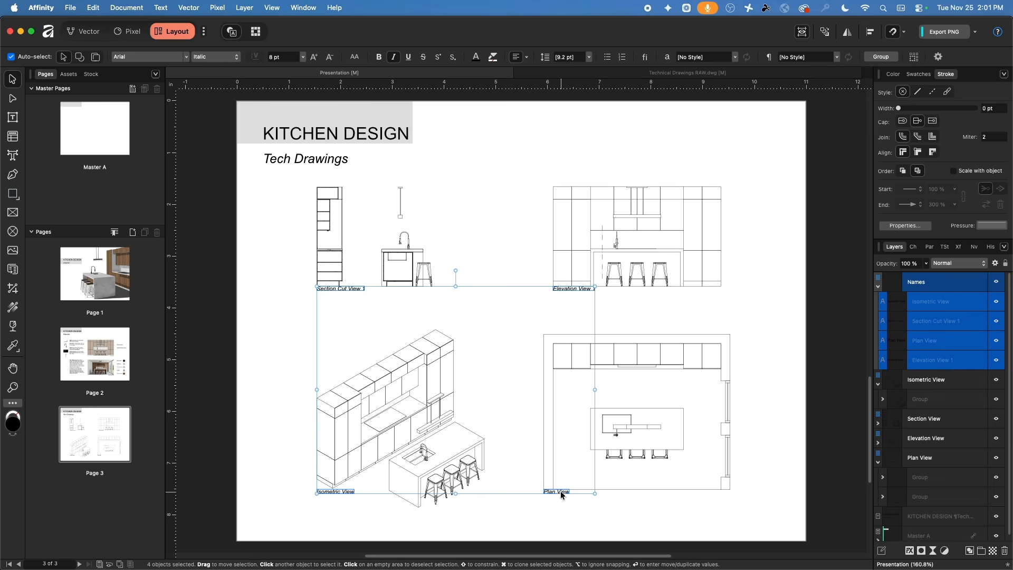
pyautogui.press('Down')
pyautogui.press('Down')
pyautogui.press('Down')
pyautogui.press('Down')
pyautogui.press('Down')
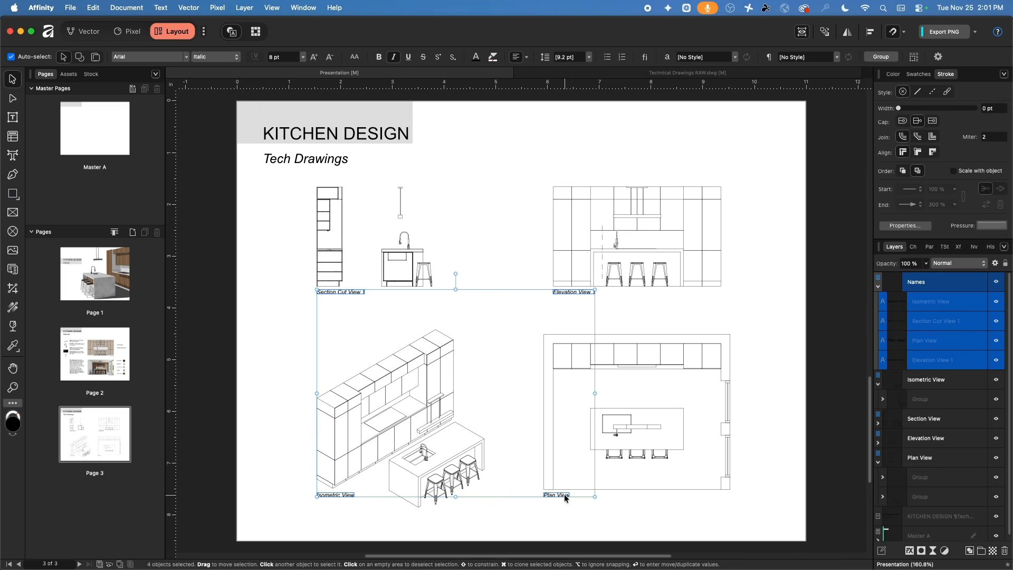
pyautogui.click(784, 297)
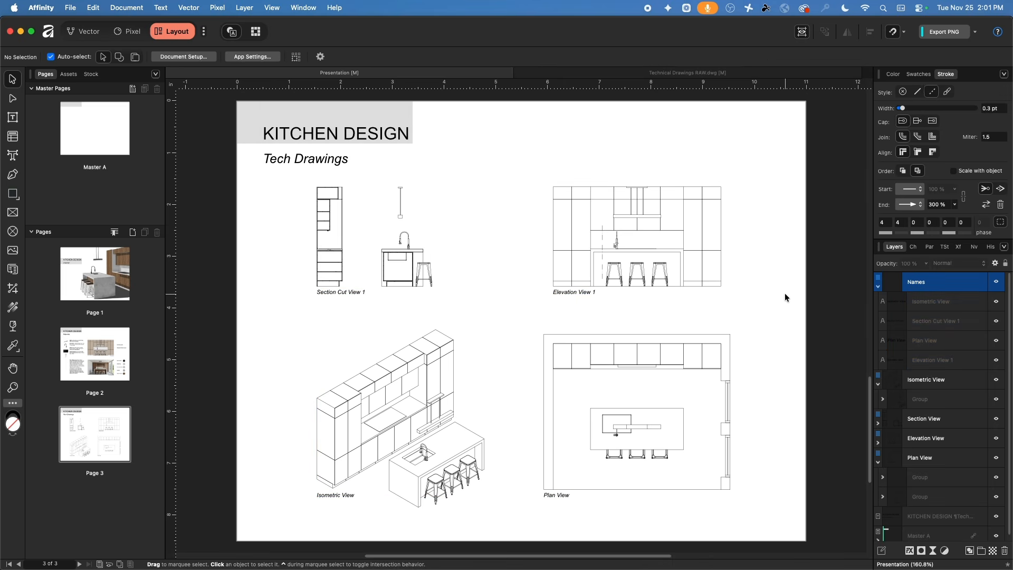
# - On the Materials page, nudge the Front View and 3D AI Rendering labels down together by five increments
pyautogui.click(100, 358)
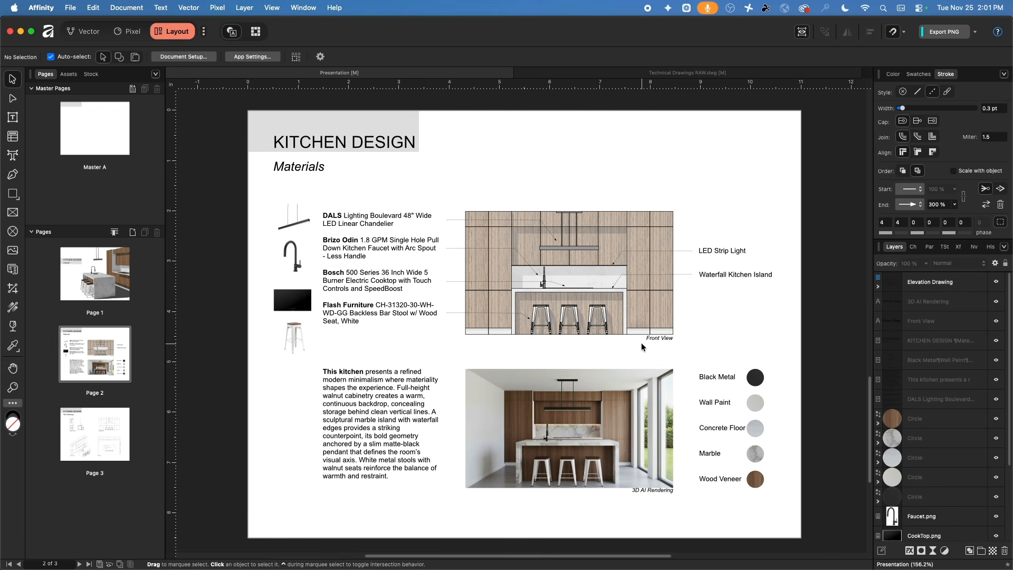
pyautogui.click(103, 442)
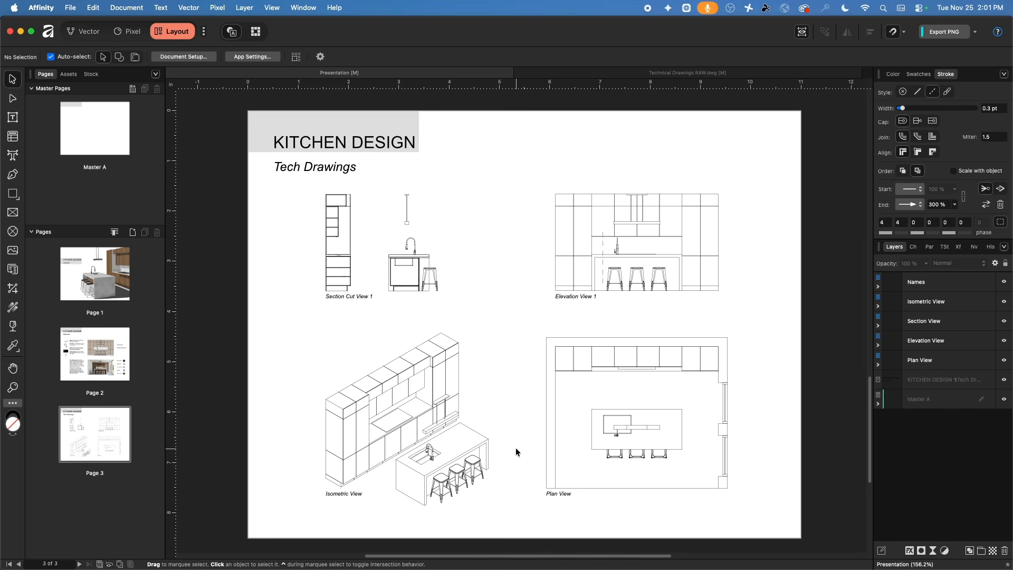
pyautogui.click(120, 359)
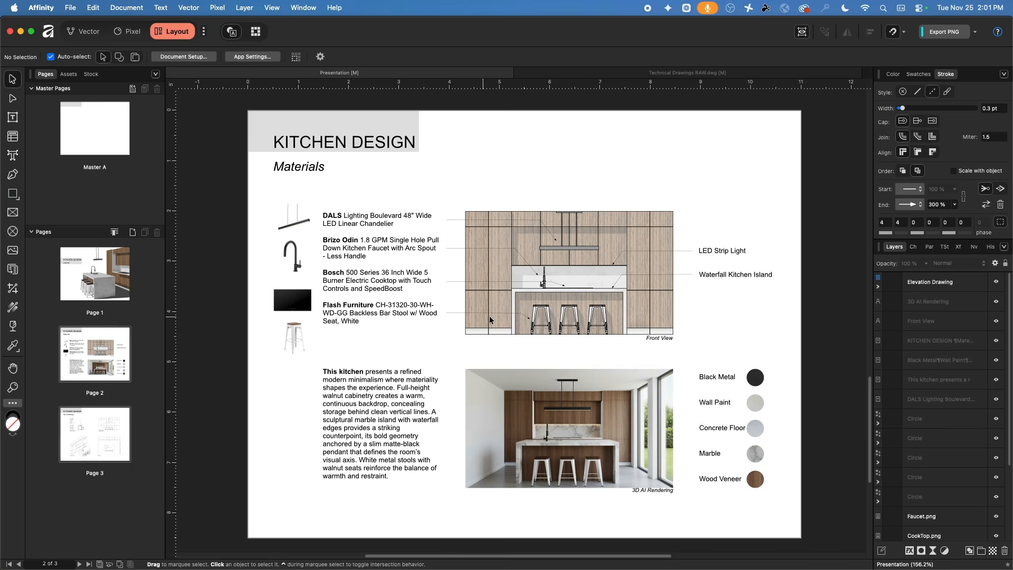
pyautogui.click(662, 339)
pyautogui.keyDown('shift'); pyautogui.click(660, 491); pyautogui.keyUp('shift')
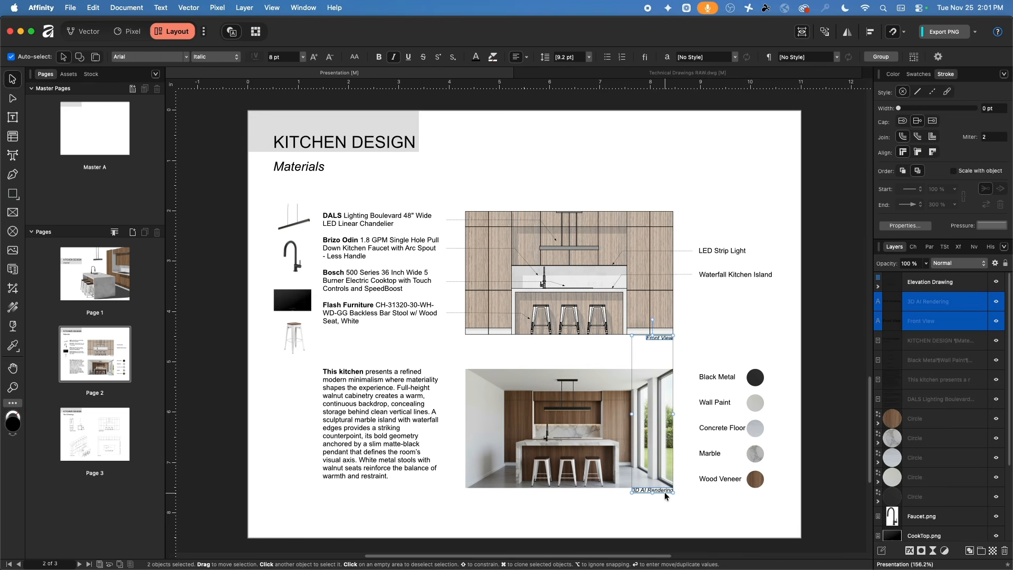
pyautogui.press('Down')
pyautogui.press('Down')
pyautogui.press('Down')
pyautogui.press('Down')
pyautogui.press('Down')
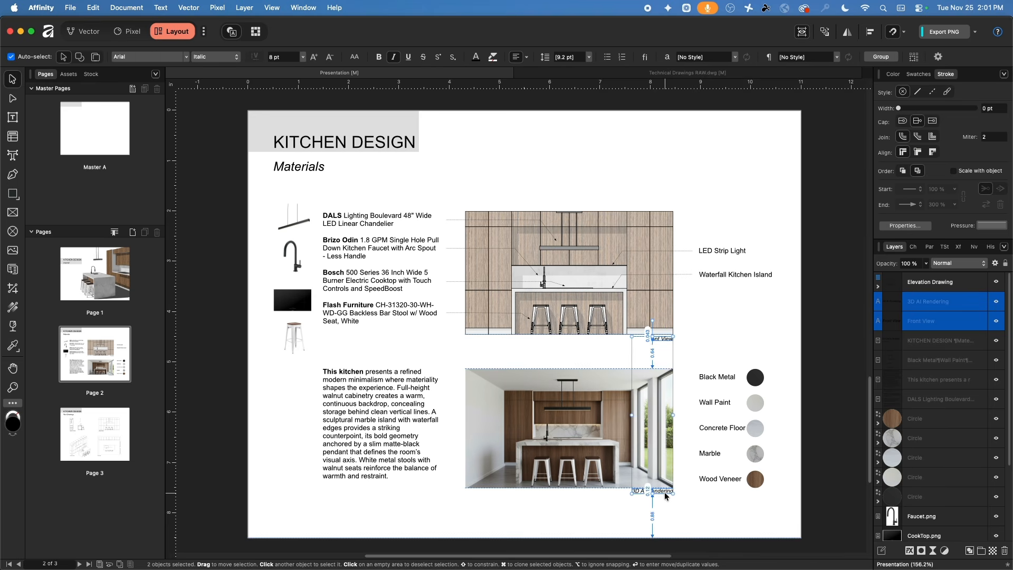
pyautogui.click(184, 411)
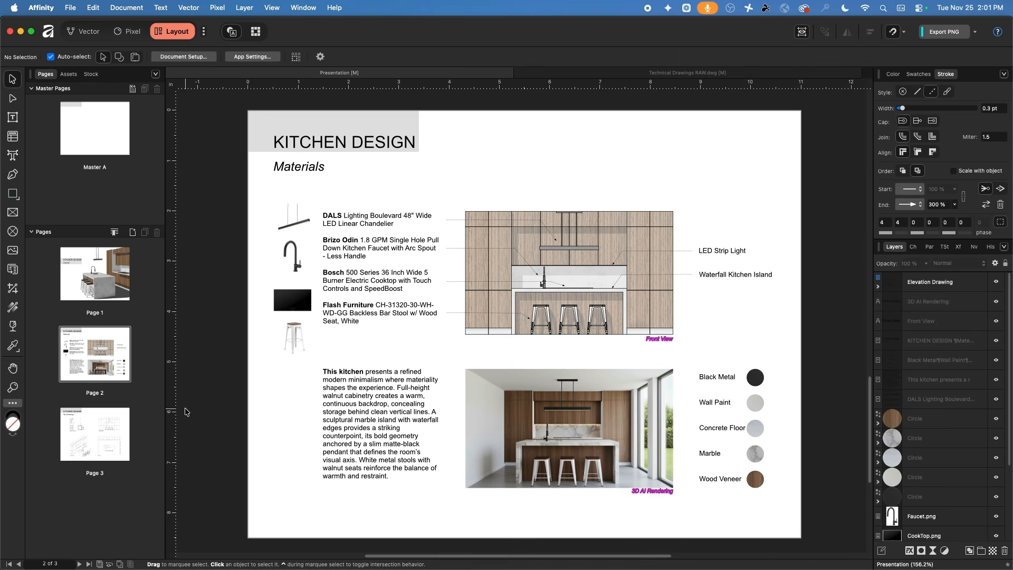
# - On the Tech Drawings page, create a small text frame beside the isometric drawing and enter the scale as 1:50
pyautogui.click(92, 452)
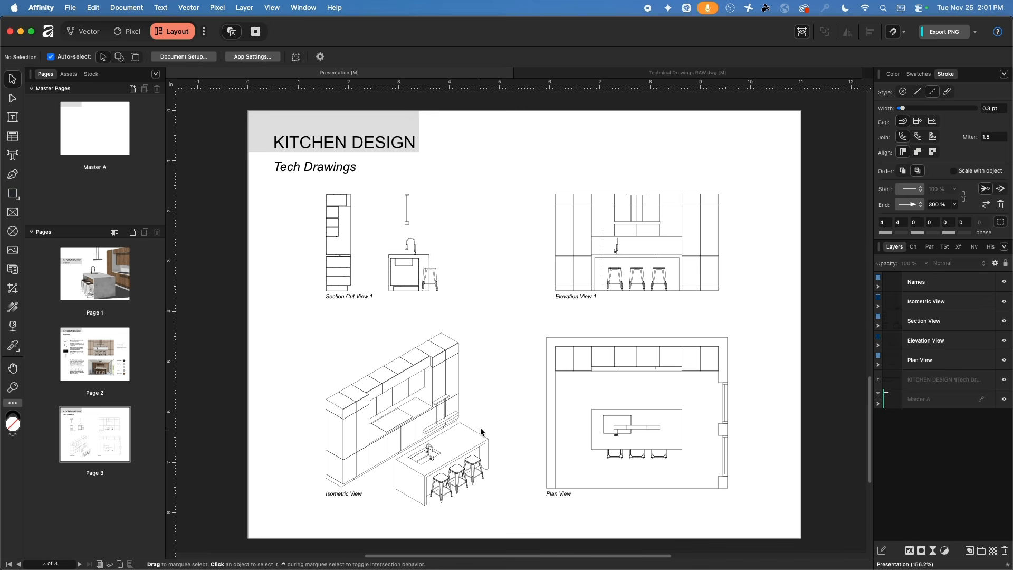
pyautogui.moveTo(311, 431); pyautogui.dragTo(334, 383)
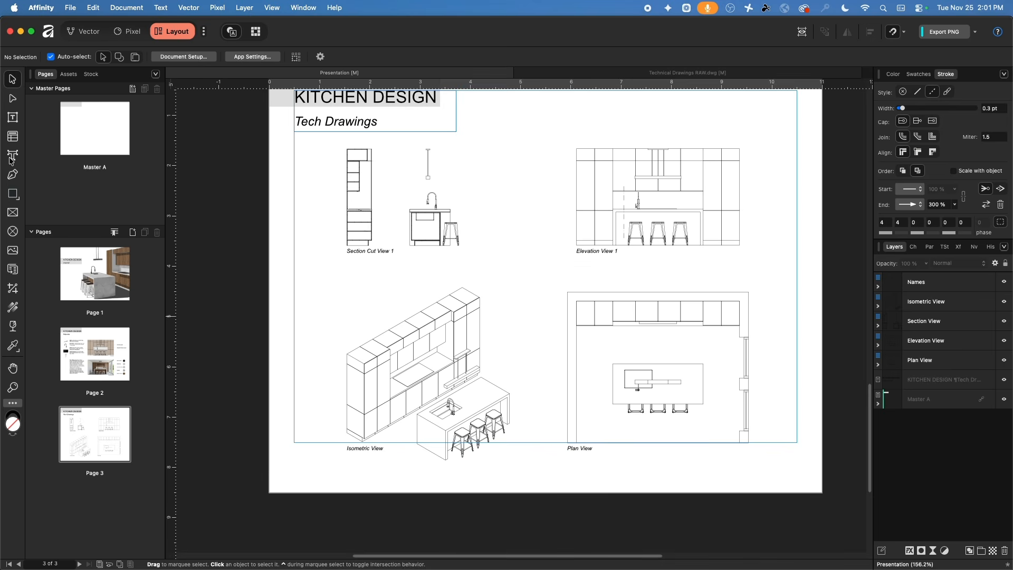
pyautogui.click(13, 117)
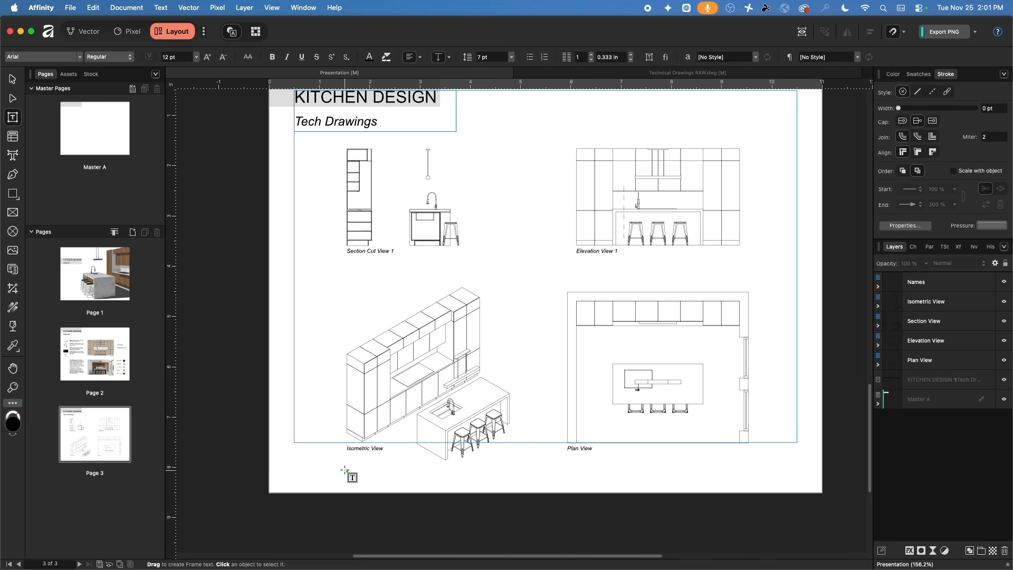
pyautogui.moveTo(299, 292); pyautogui.dragTo(332, 332)
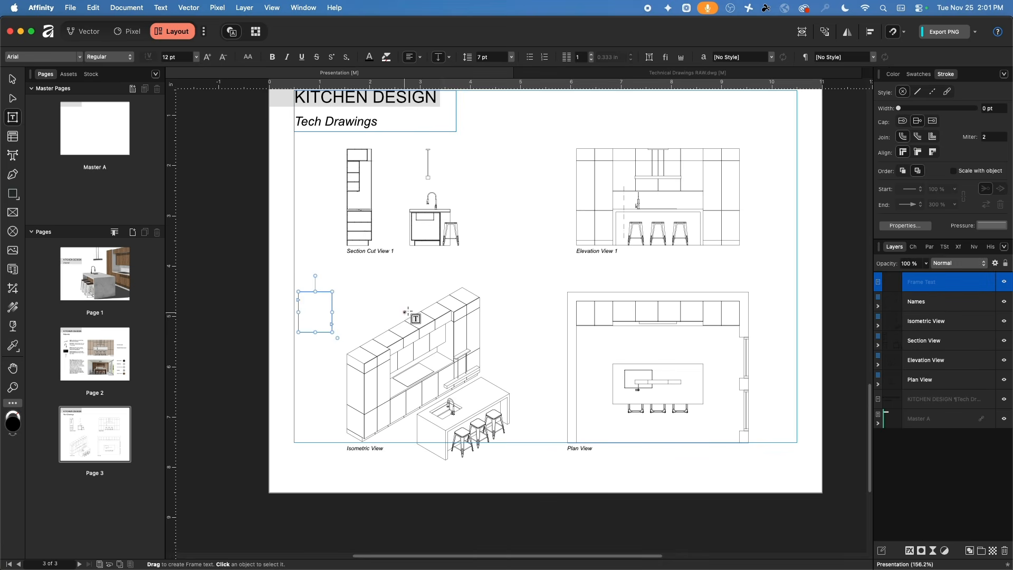
pyautogui.write('Scale')
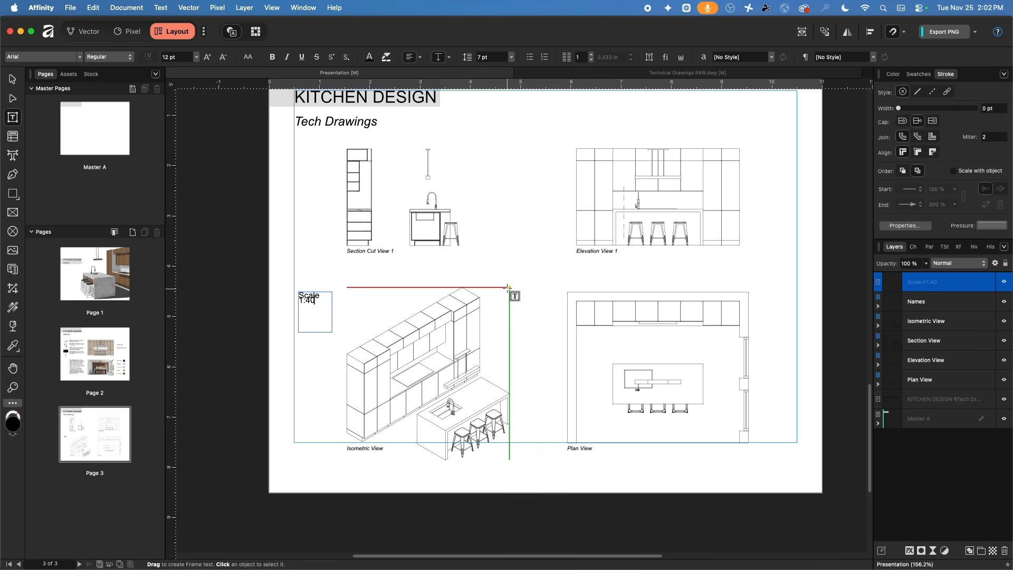
pyautogui.press('BackSpace')
pyautogui.press('BackSpace')
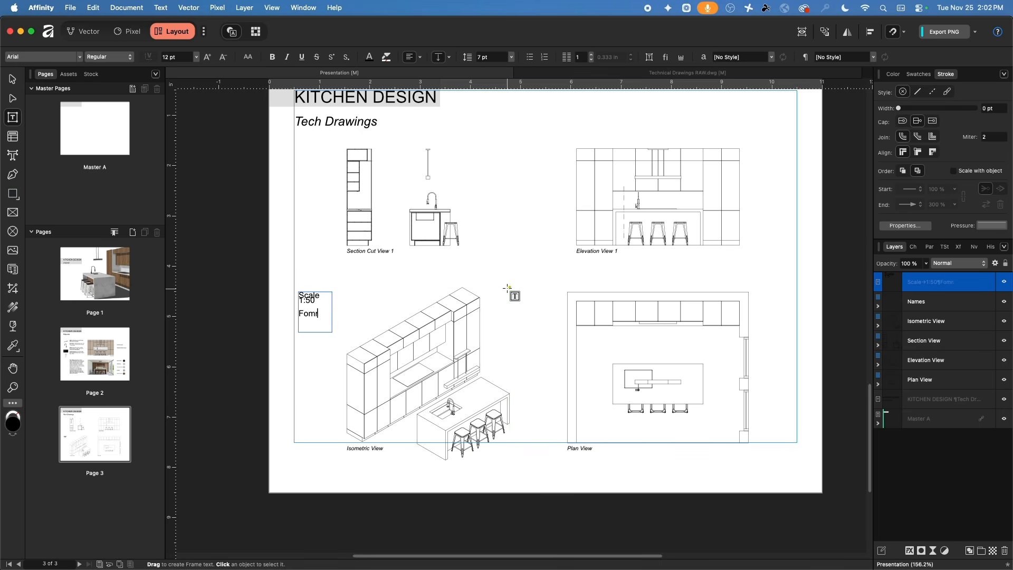
# - Add a second line to the scale text reading "Format:" followed by a tab and "US Letter"
pyautogui.press('BackSpace')
pyautogui.press('BackSpace')
pyautogui.press('BackSpace')
pyautogui.press('BackSpace')
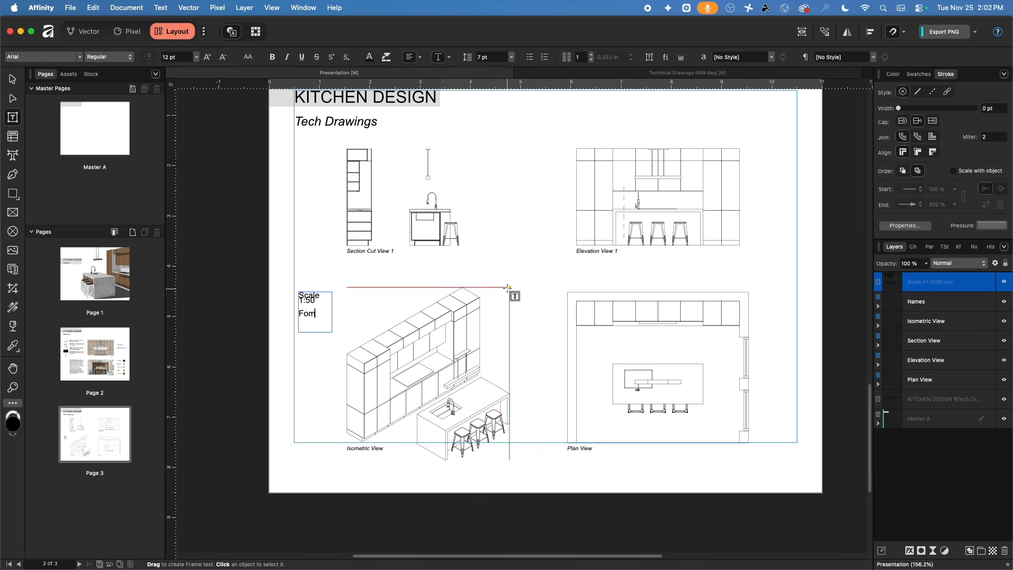
pyautogui.write('rmat')
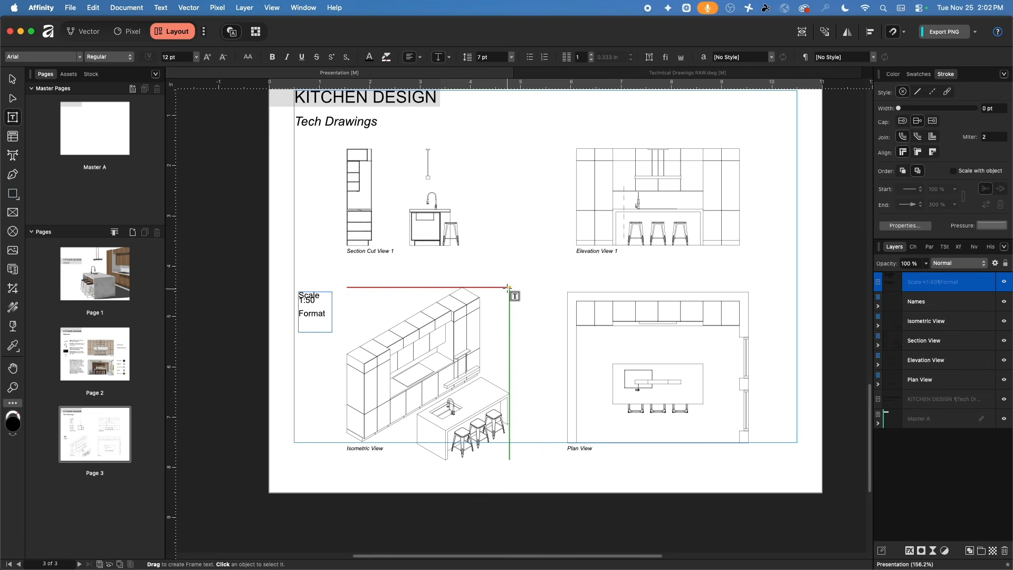
pyautogui.write(':')
pyautogui.press('Tab')
pyautogui.write('US Let')
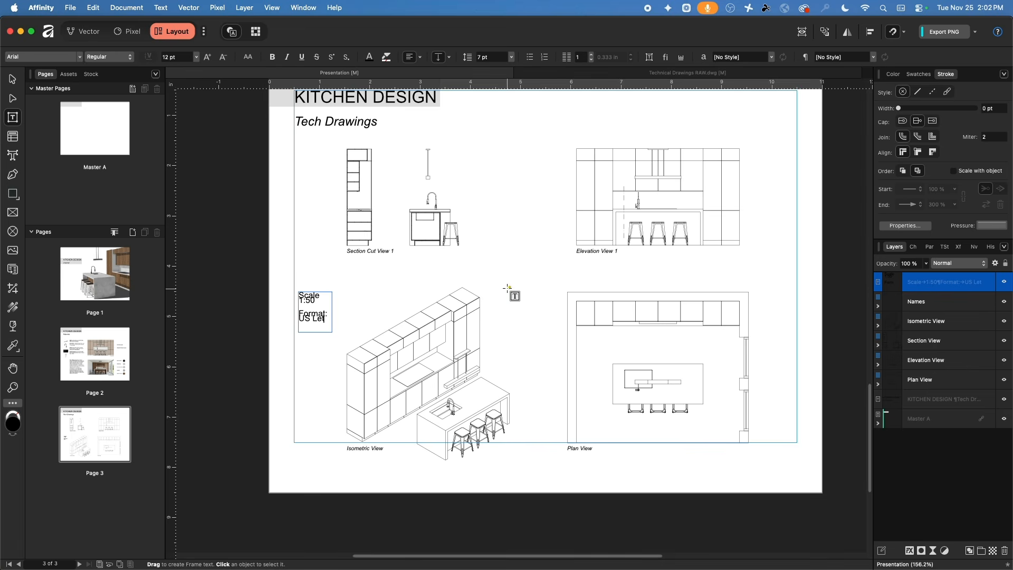
pyautogui.write('ter')
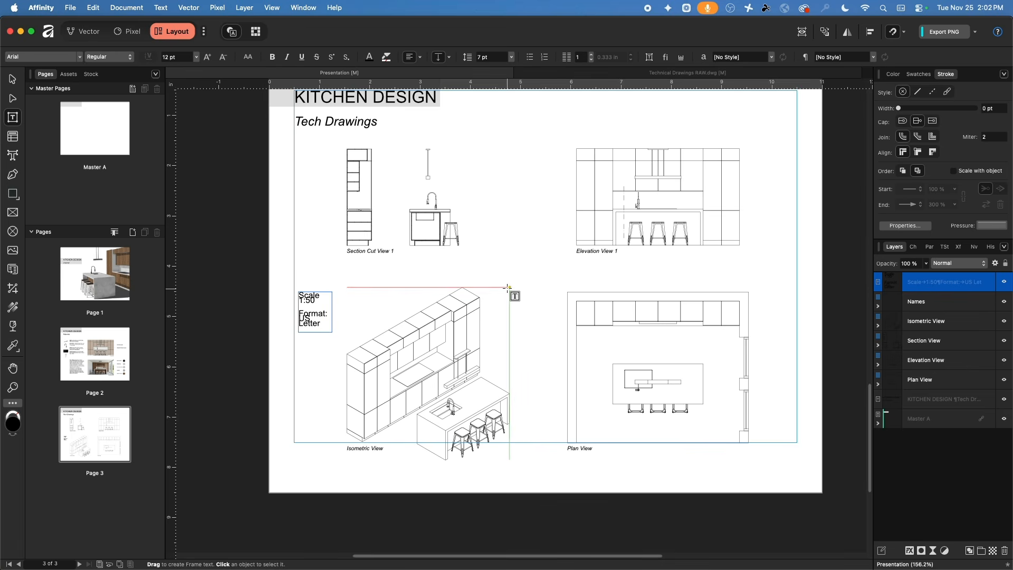
# - Widen the text frame to about 2.33 in and add a tab before 1:50 so it lines up with US Letter
pyautogui.click(13, 79)
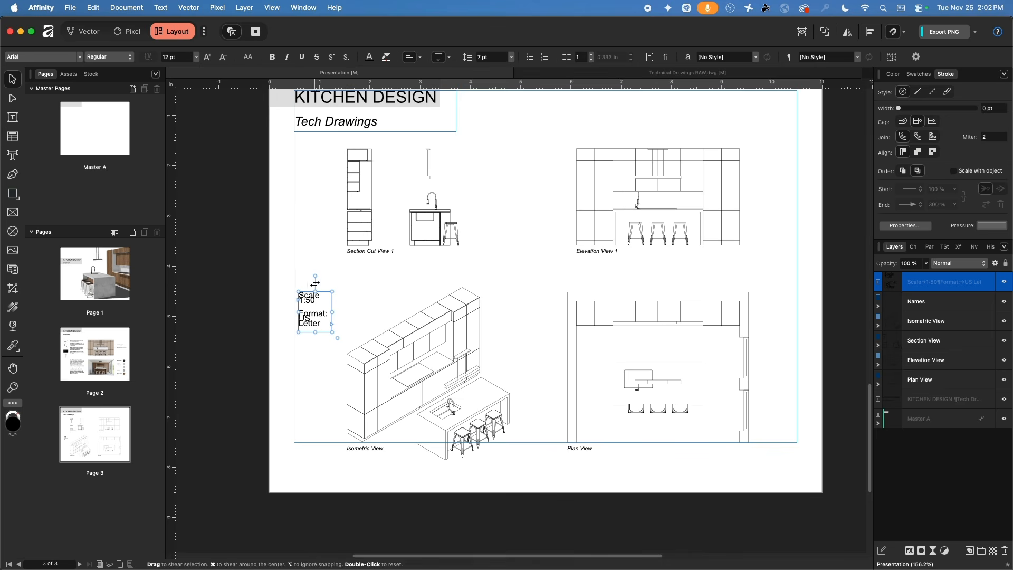
pyautogui.moveTo(332, 312); pyautogui.dragTo(416, 303)
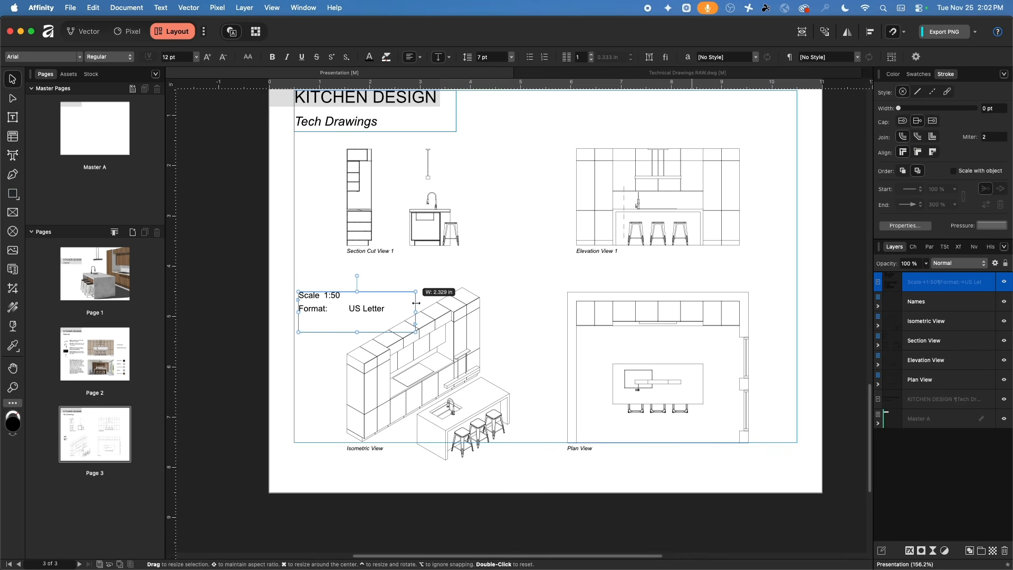
pyautogui.doubleClick(323, 299)
pyautogui.press('Tab')
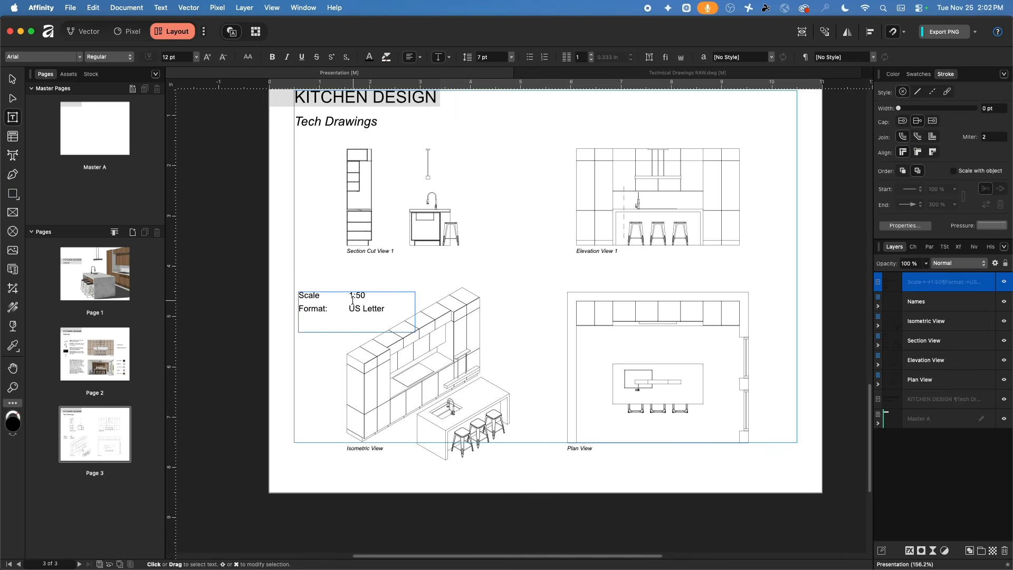
# - Set the scale and format text to 10 pt and add a tab before US Letter to realign the values
pyautogui.press('super+a')
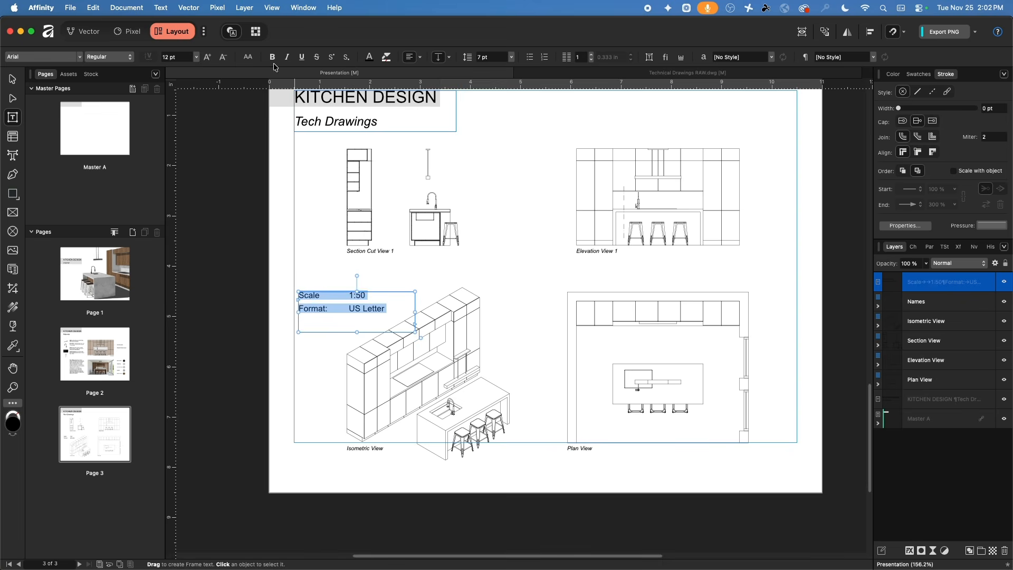
pyautogui.click(196, 57)
pyautogui.click(182, 129)
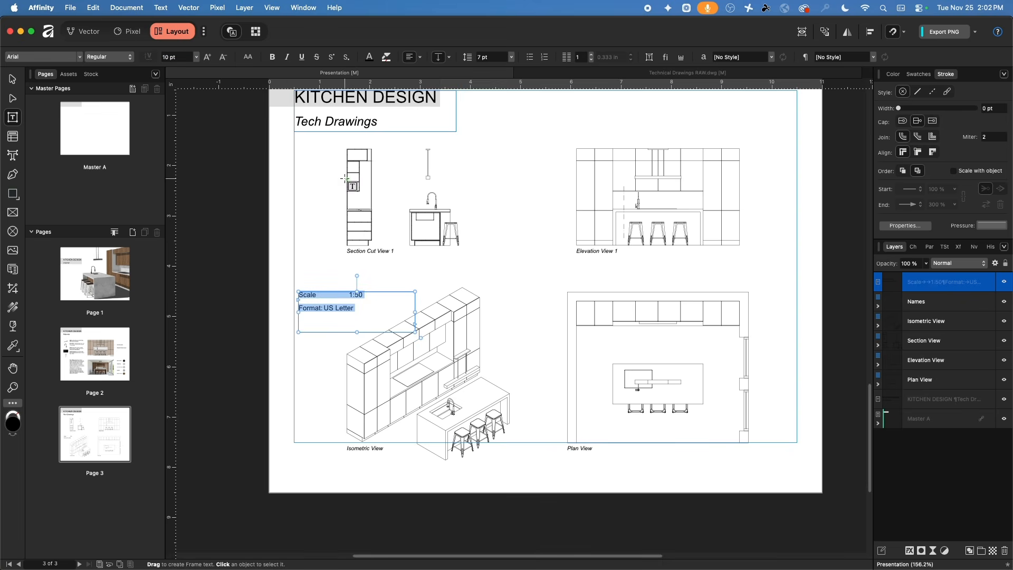
pyautogui.click(324, 308)
pyautogui.press('Tab')
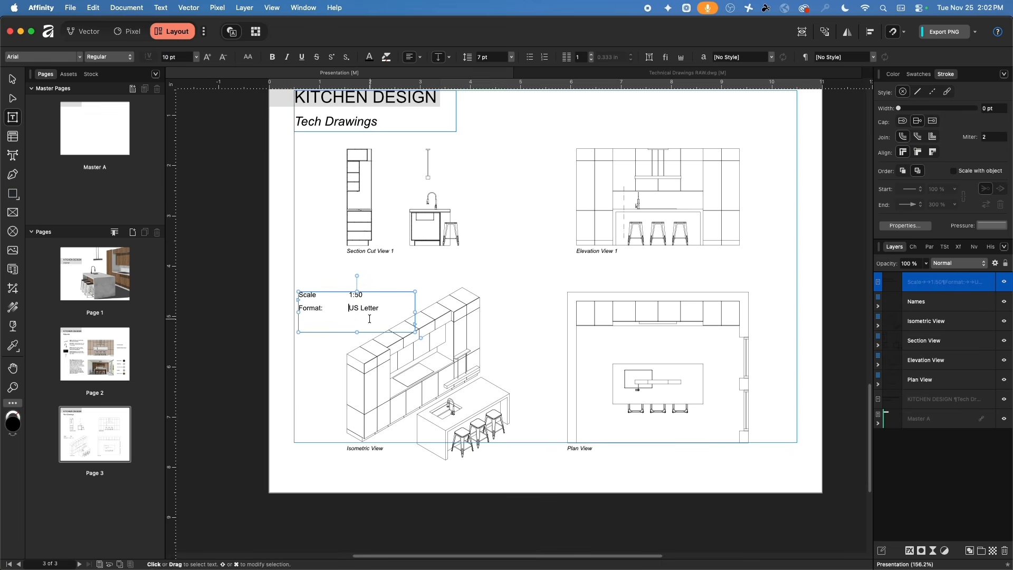
# - Shrink the frame around its two lines and place it below the isometric drawing, against the page's left margin
pyautogui.click(13, 79)
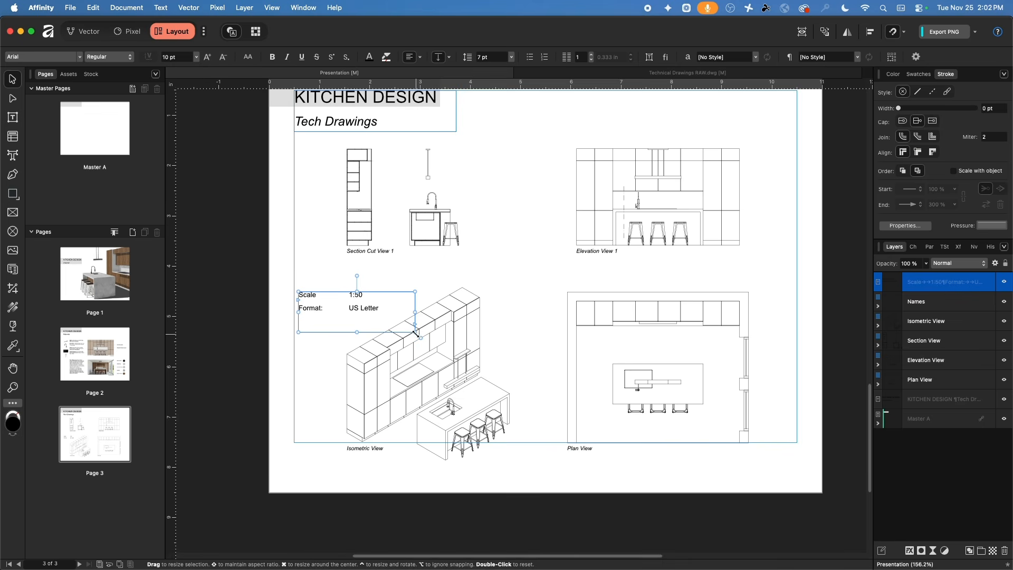
pyautogui.moveTo(416, 333); pyautogui.dragTo(387, 316)
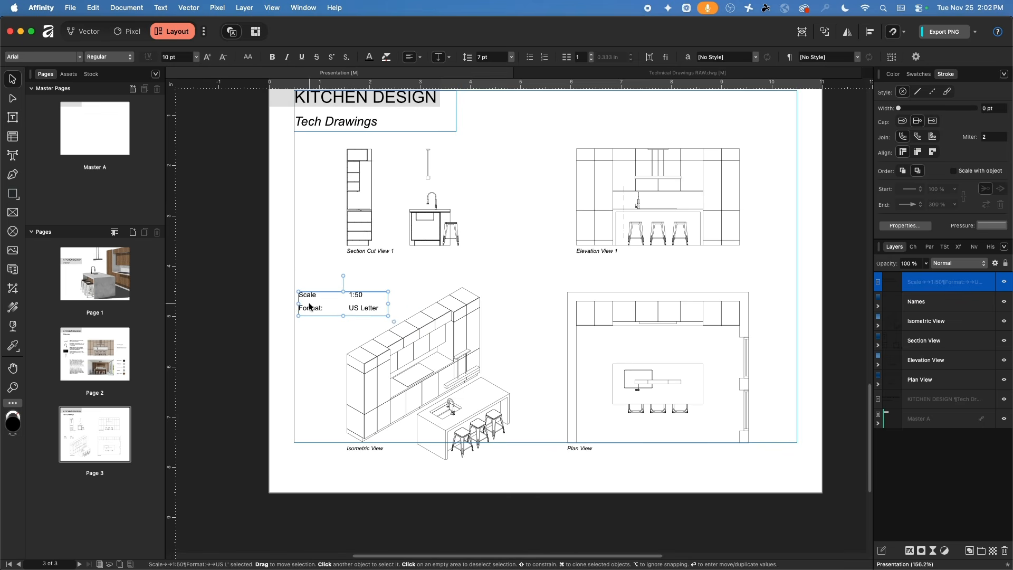
pyautogui.moveTo(311, 307); pyautogui.dragTo(306, 475)
pyautogui.click(302, 336)
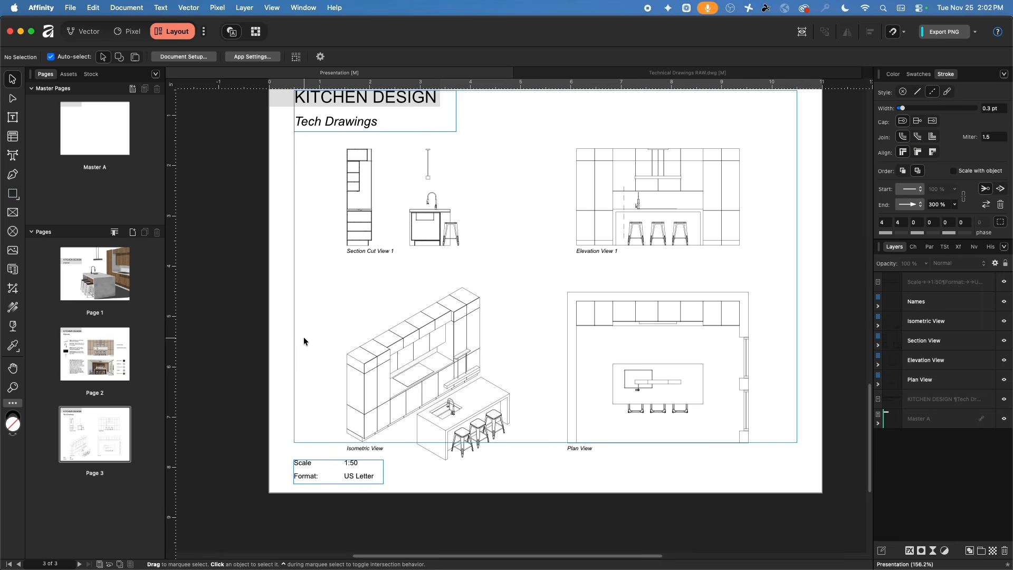
pyautogui.moveTo(304, 464)
pyautogui.mouseDown()
pyautogui.moveTo(714, 445)
pyautogui.moveTo(310, 439)
pyautogui.moveTo(298, 282)
pyautogui.moveTo(302, 462)
pyautogui.mouseUp()
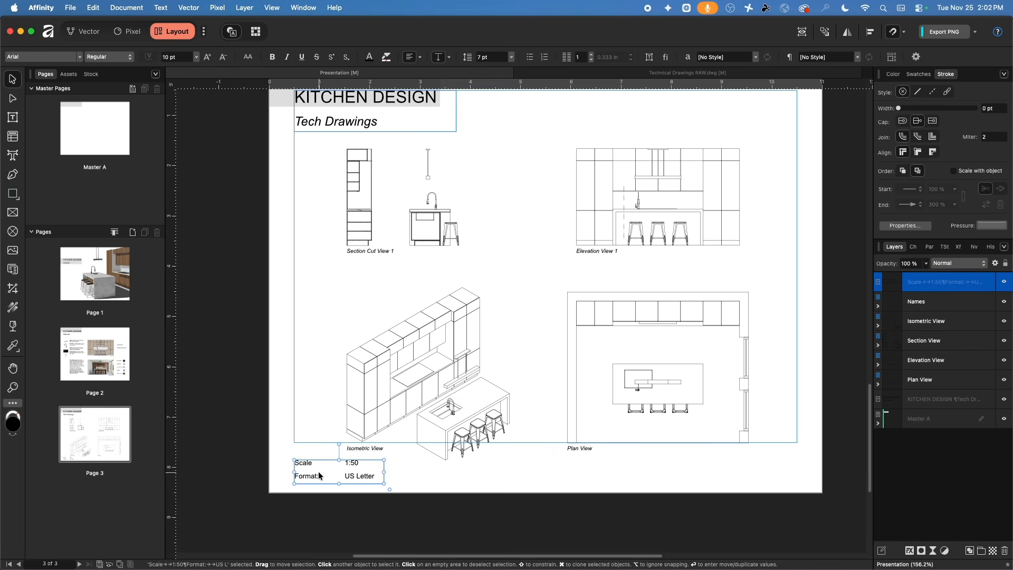
# - Select all the scale and format text and reset its leading to Default
pyautogui.tripleClick(312, 475)
pyautogui.press('super+a')
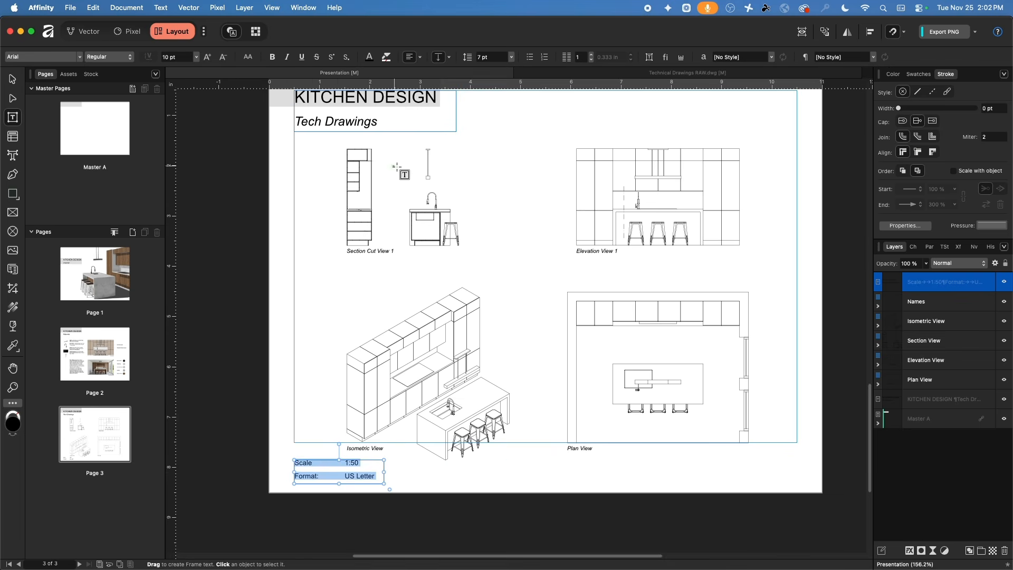
pyautogui.click(511, 58)
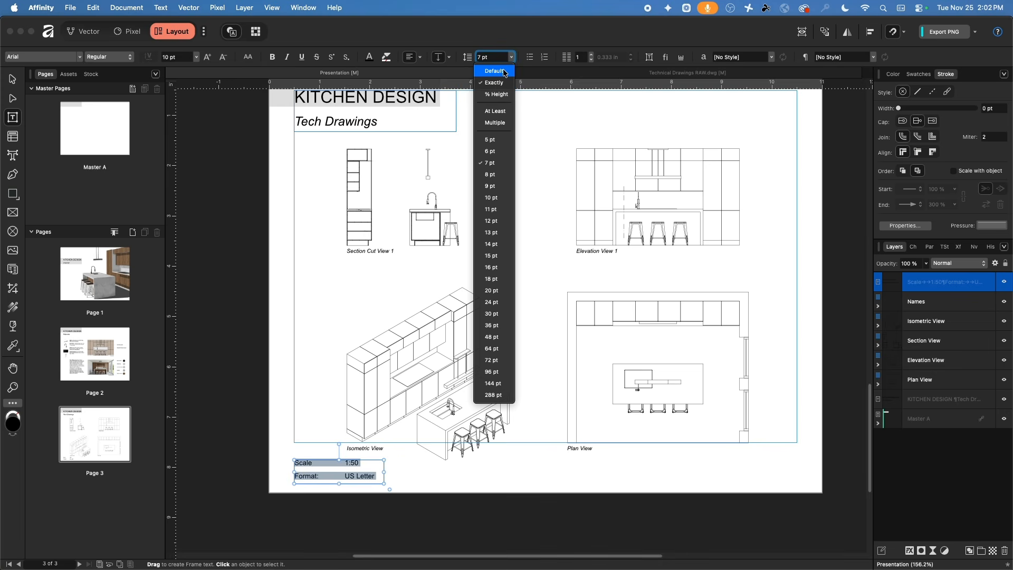
pyautogui.click(494, 71)
pyautogui.click(511, 57)
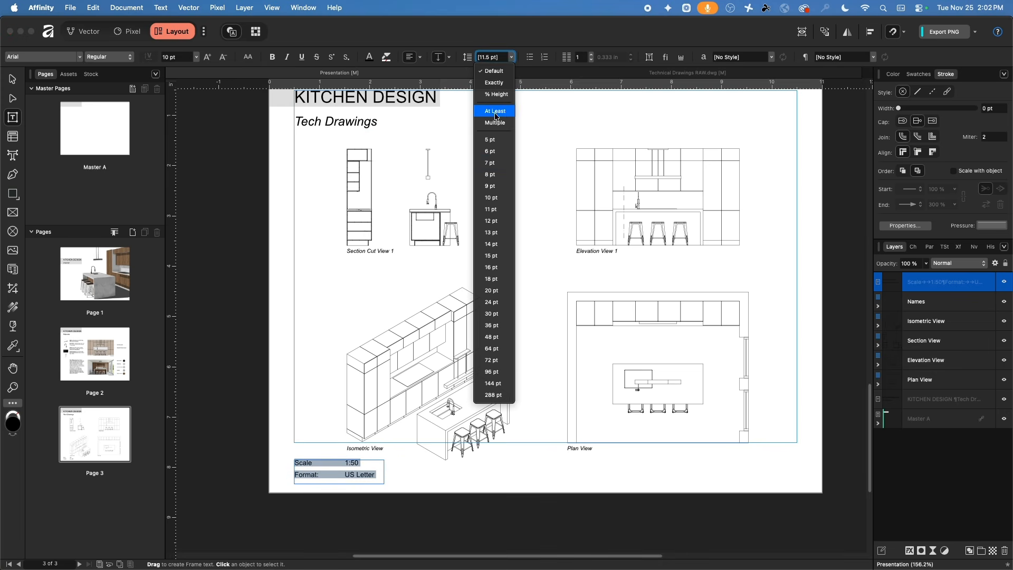
pyautogui.click(513, 48)
# - Set the leading of the scale and format lines to 3 pt
pyautogui.click(12, 79)
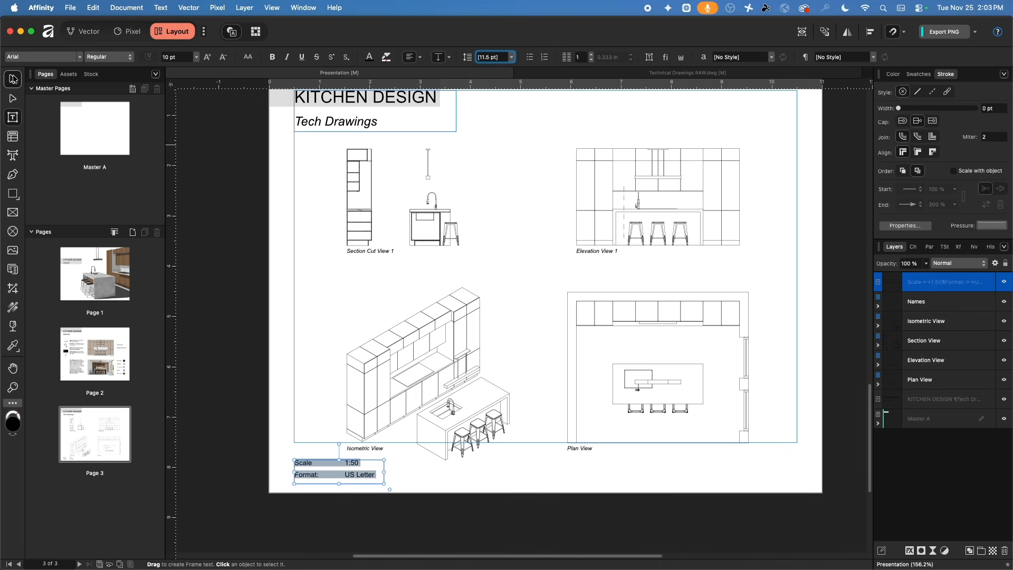
pyautogui.press('t')
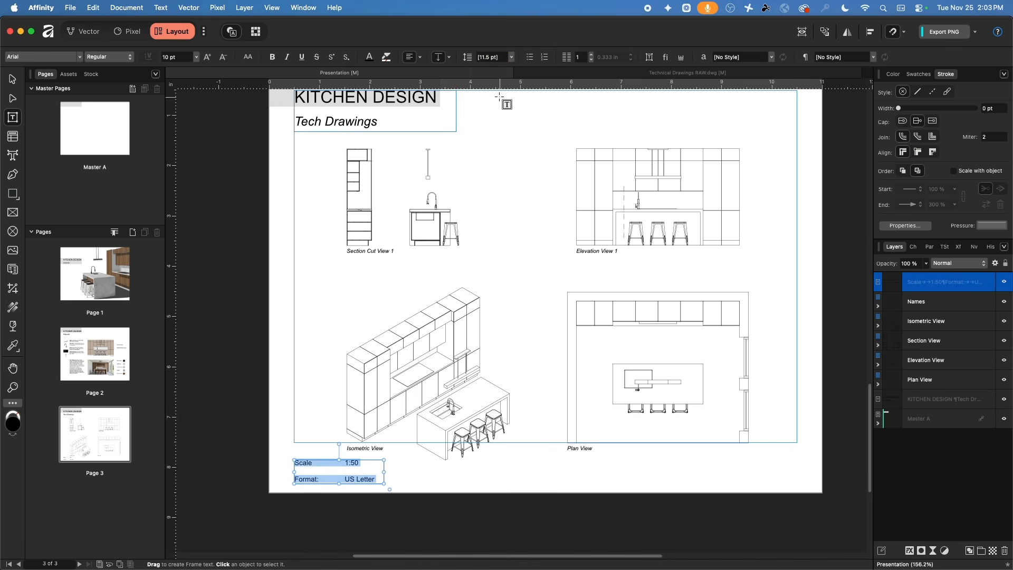
pyautogui.click(500, 56)
pyautogui.write('3')
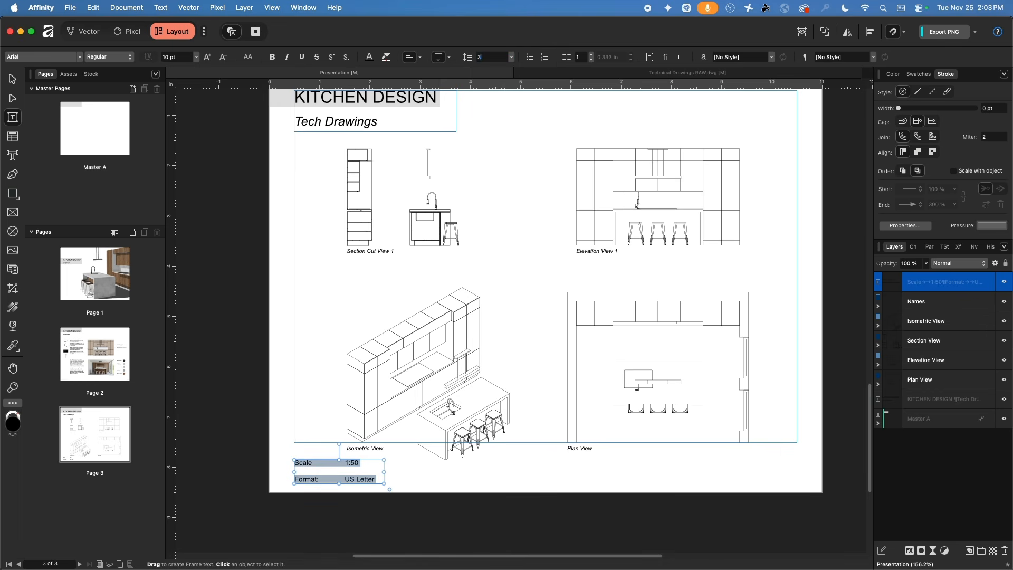
pyautogui.press('Return')
# - Try to tighten the leading of the scale and format lines to 2 pt and undo the resulting change
pyautogui.click(493, 58)
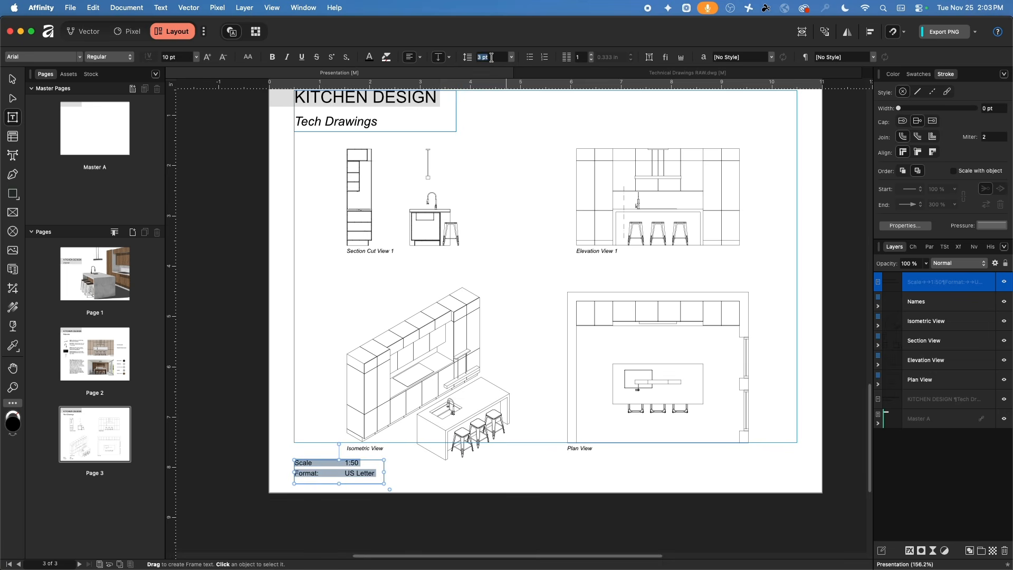
pyautogui.write('2')
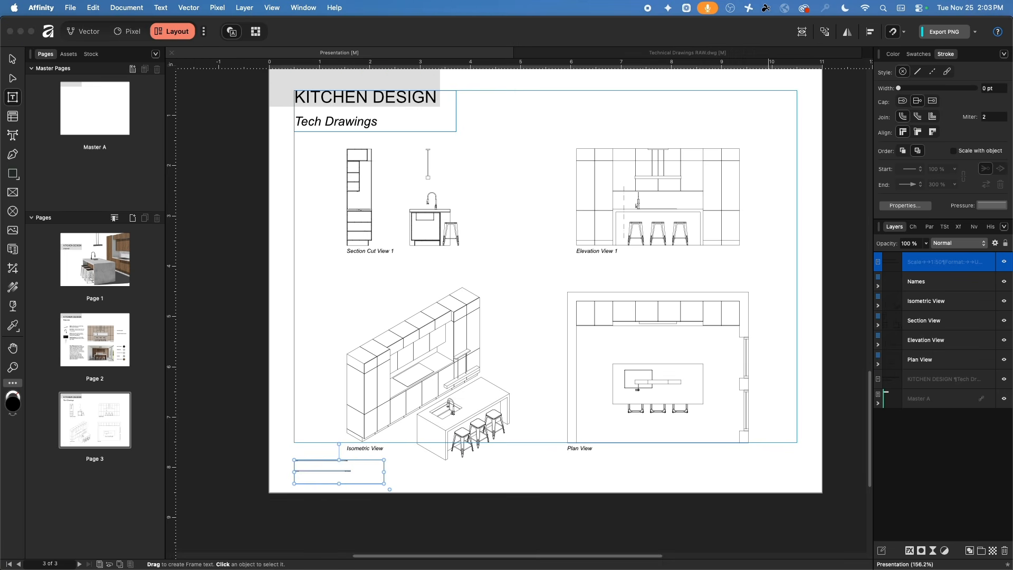
pyautogui.press('super+z')
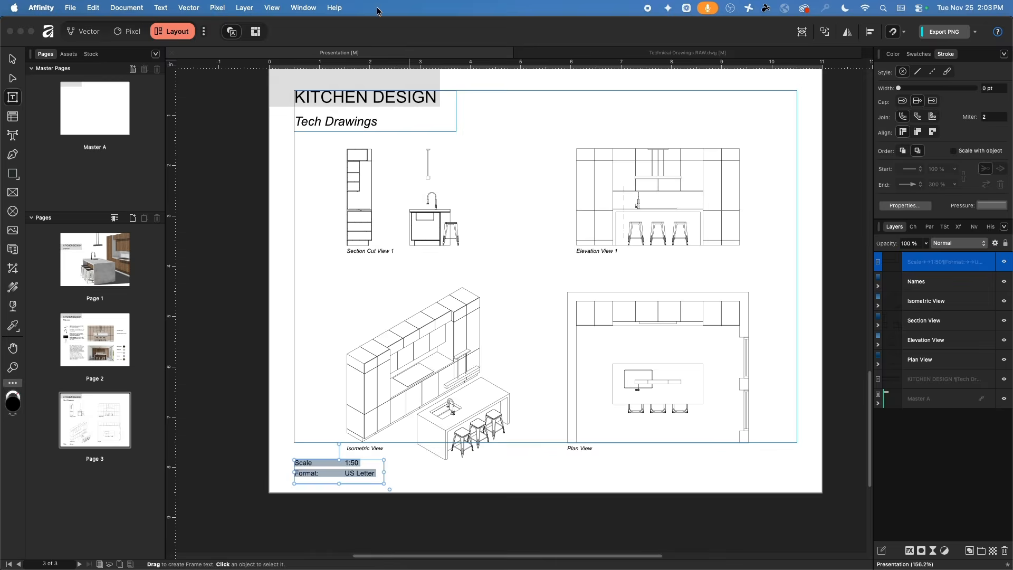
# - Show the hidden context toolbar again so the text's leading can be edited
pyautogui.click(305, 8)
pyautogui.moveTo(262, 5)
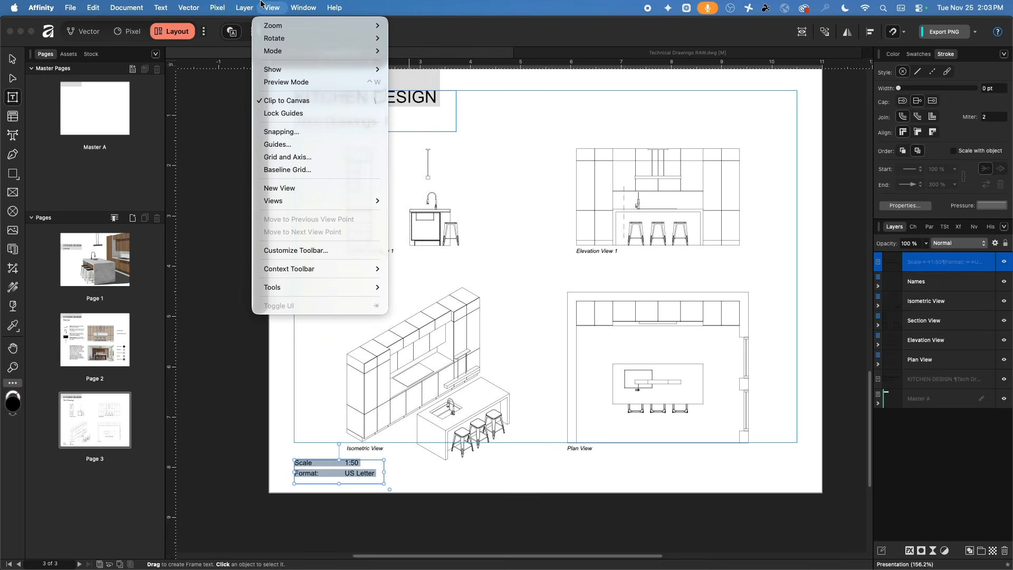
pyautogui.moveTo(305, 287)
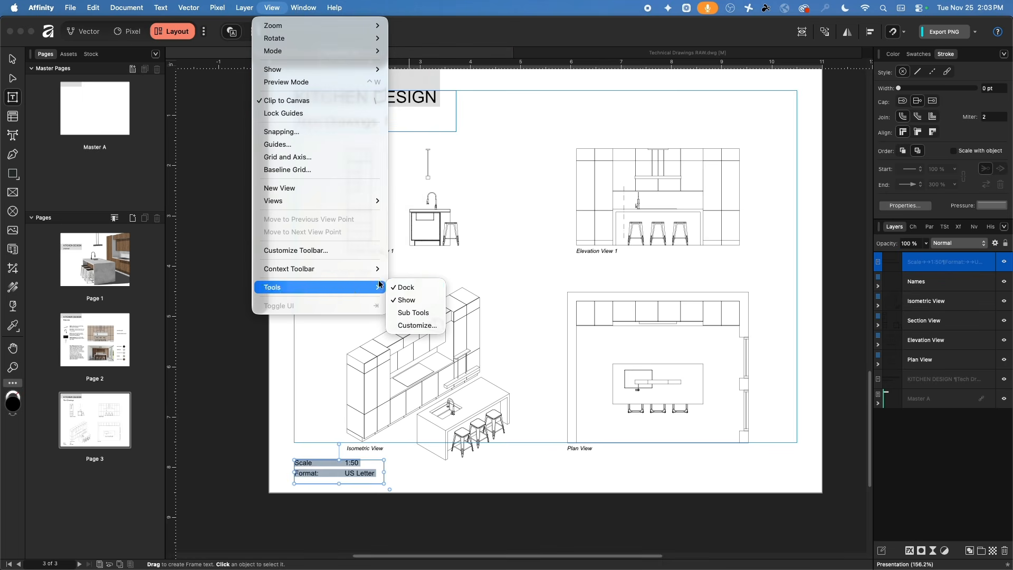
pyautogui.click(405, 268)
pyautogui.click(492, 57)
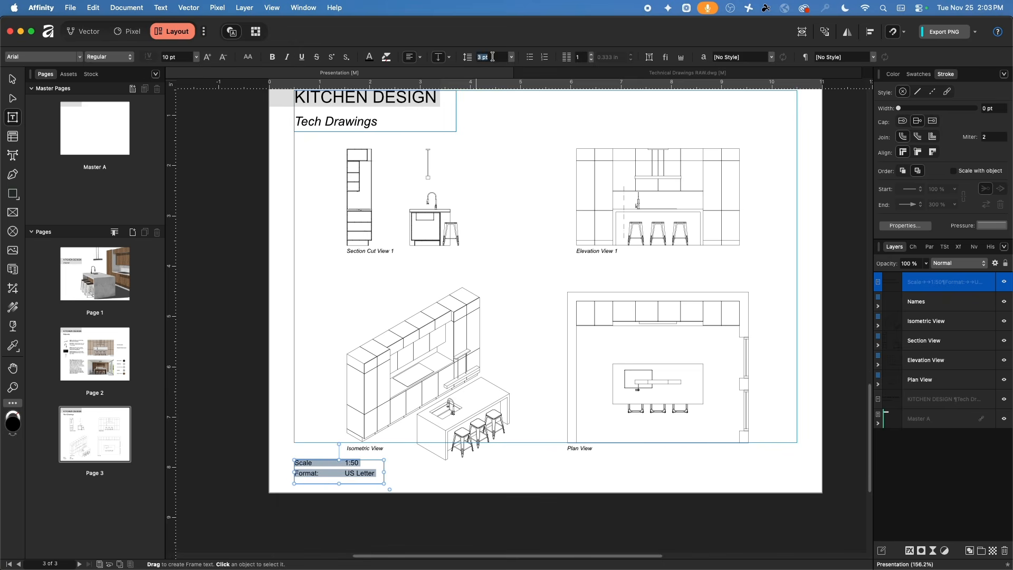
pyautogui.click(272, 8)
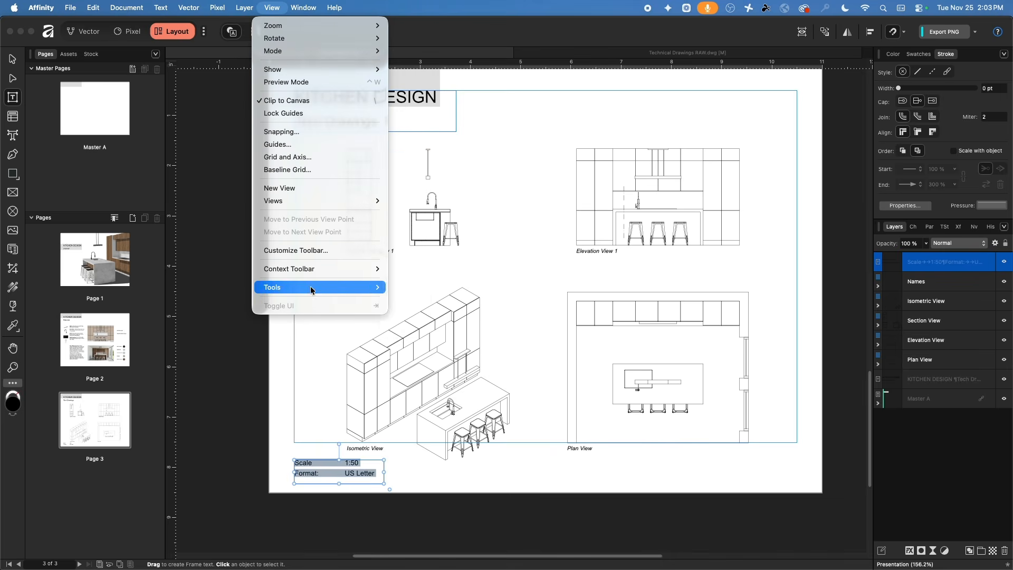
pyautogui.moveTo(364, 287)
pyautogui.moveTo(364, 269)
pyautogui.click(423, 270)
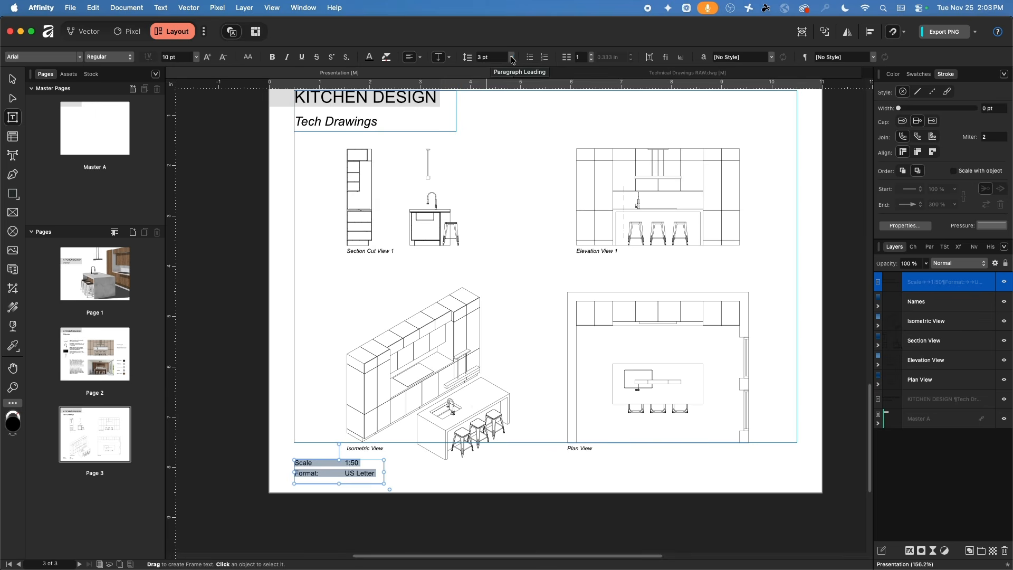
# - Set the leading of the scale and format lines to 2 pt, deselect the text and turn on Preview Mode
pyautogui.click(513, 57)
pyautogui.click(514, 60)
pyautogui.click(490, 57)
pyautogui.write('2')
pyautogui.press('Return')
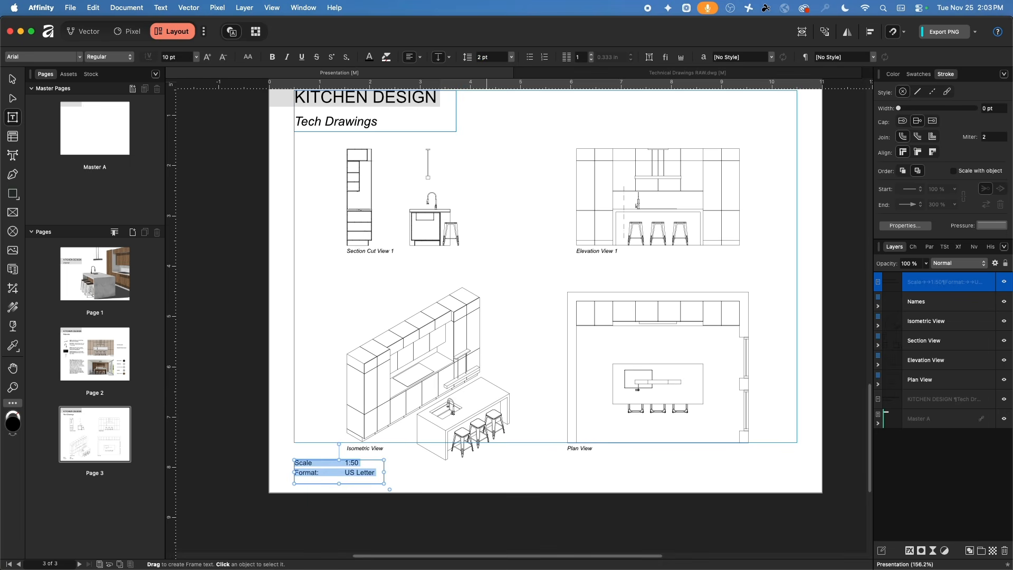
pyautogui.click(12, 79)
pyautogui.click(271, 305)
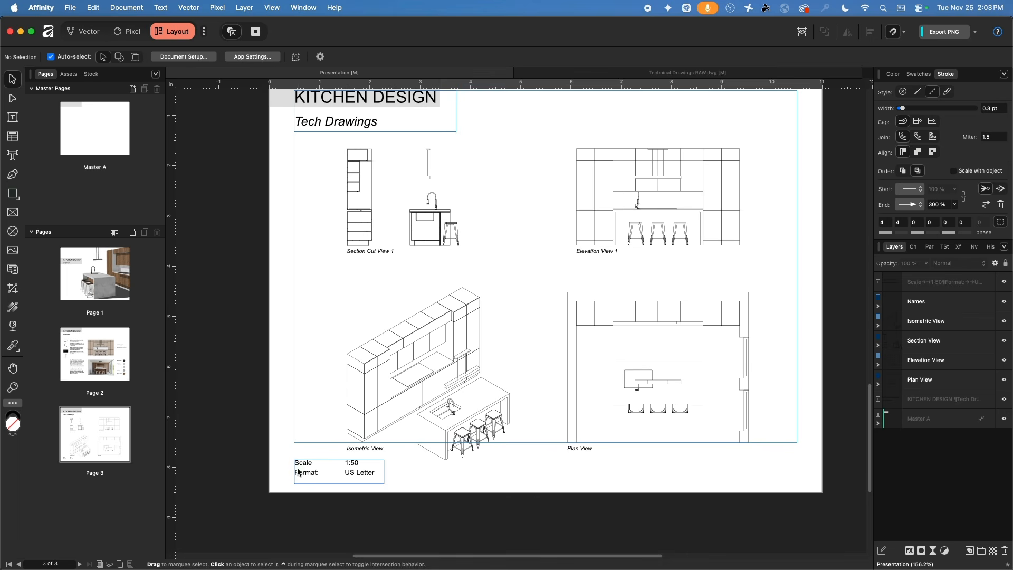
pyautogui.hotkey('ctrl', 'w')
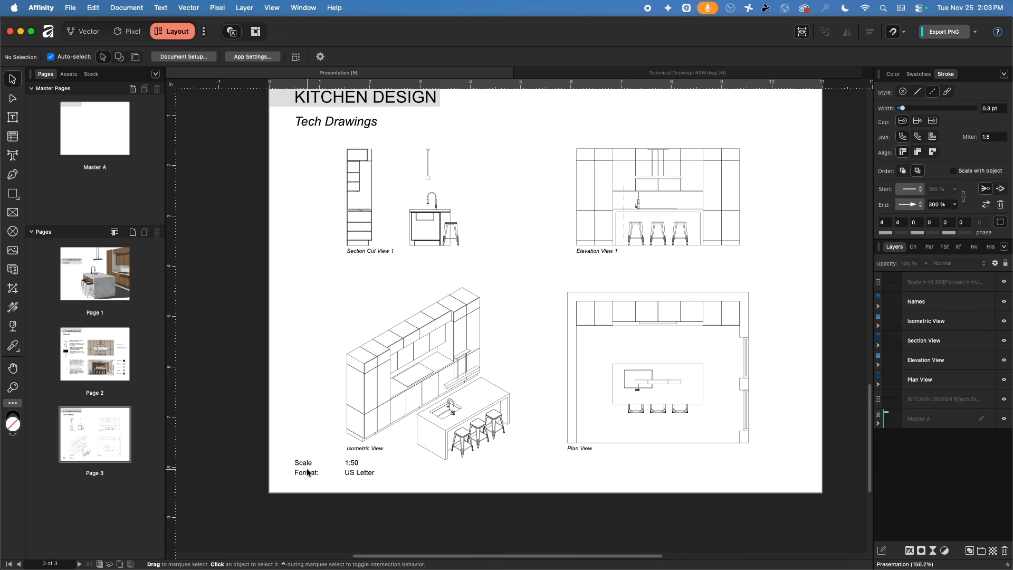
# - Try placing the scale and format note beneath the plan view and undo the move
pyautogui.moveTo(307, 472); pyautogui.dragTo(673, 466)
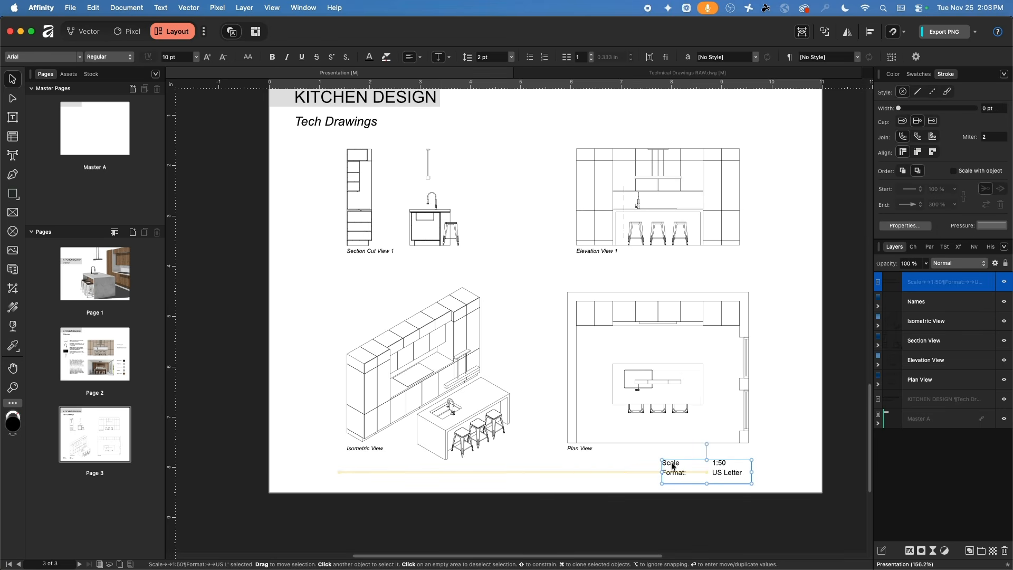
pyautogui.click(619, 482)
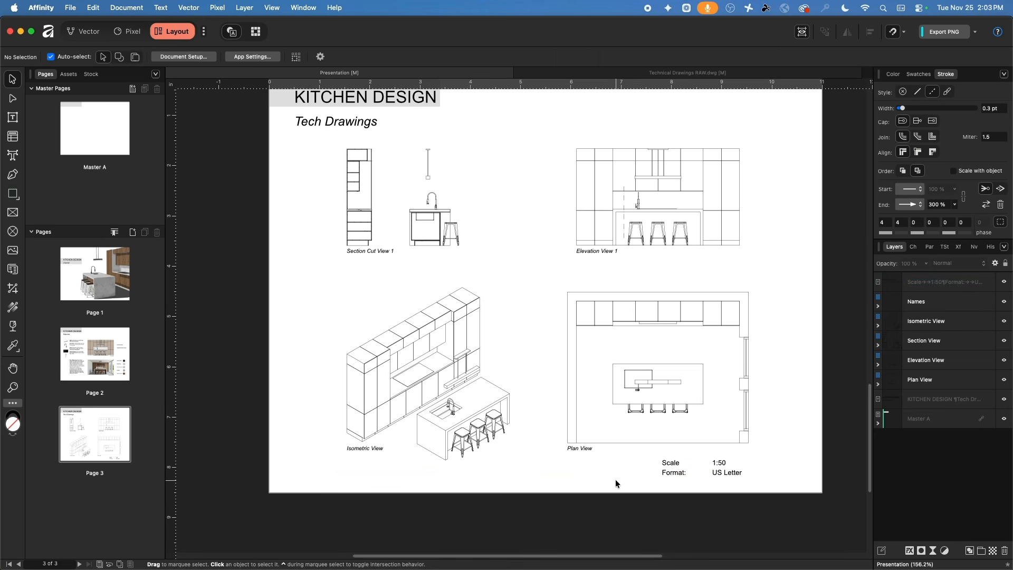
pyautogui.press('super+z')
pyautogui.press('super+z')
pyautogui.click(305, 266)
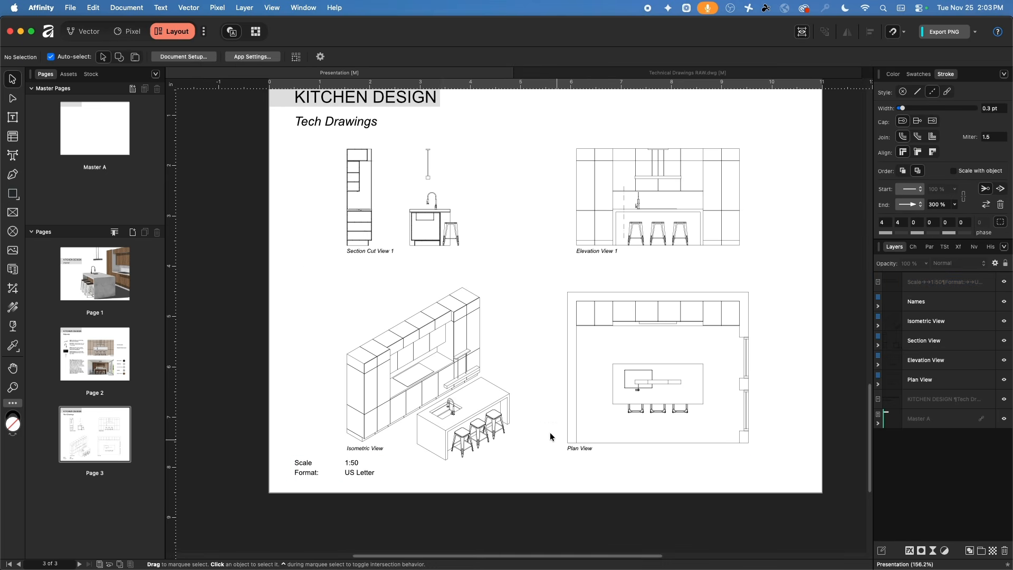
# - Hide the Names layer and move the scale and format text into it
pyautogui.scroll(4, 510, 302)
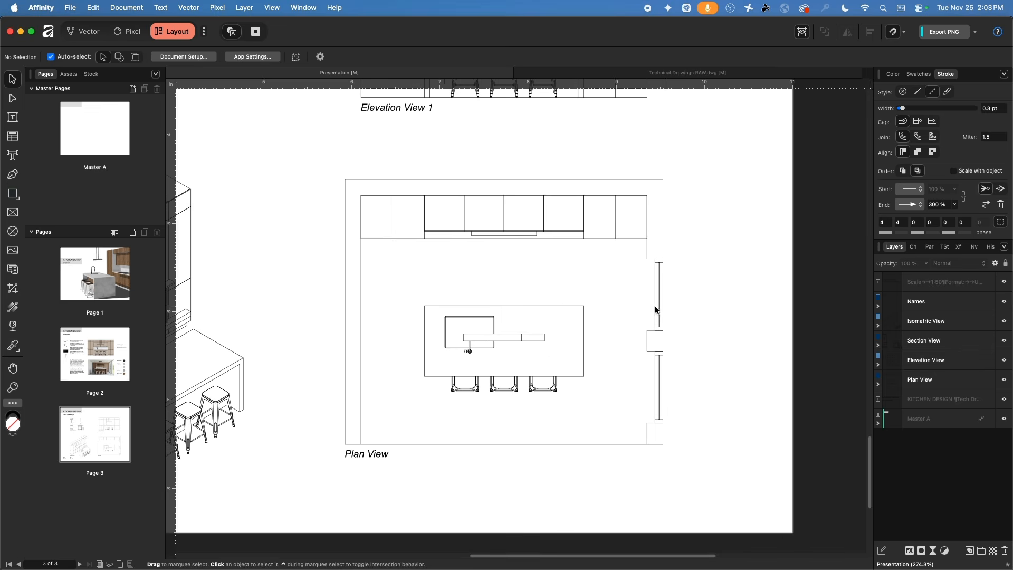
pyautogui.scroll(-3, 569, 303)
pyautogui.click(1003, 301)
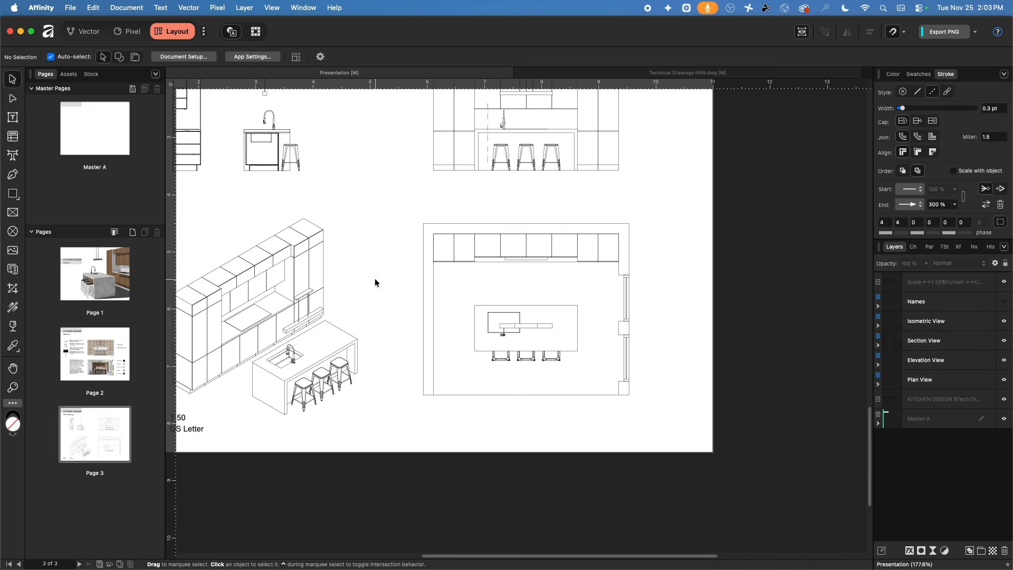
pyautogui.hscroll(-5, 375, 283)
pyautogui.click(361, 444)
pyautogui.moveTo(927, 285); pyautogui.dragTo(940, 305)
# - Rename the Names layer to "Names Symbols" and deselect it
pyautogui.click(920, 284)
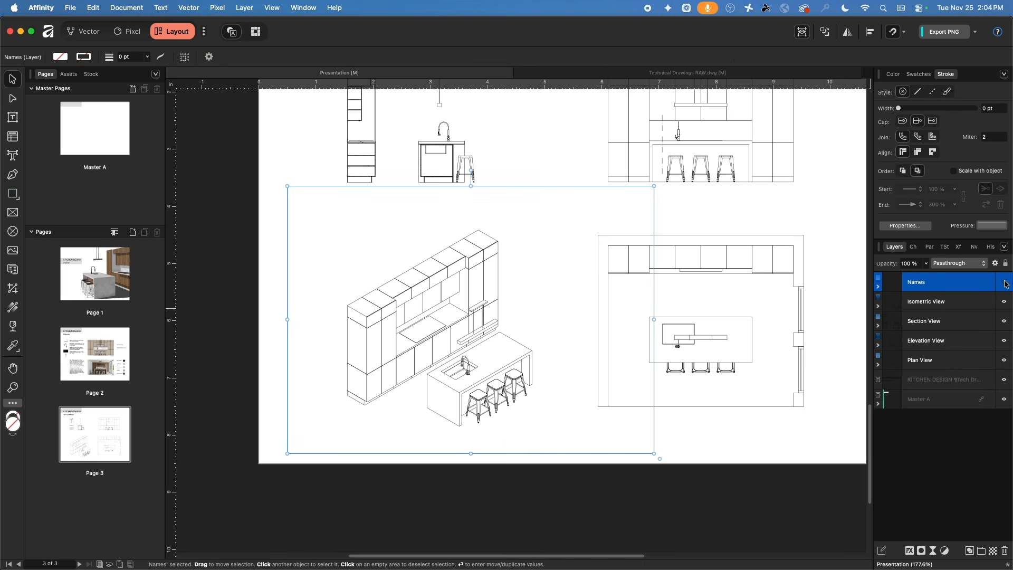
pyautogui.doubleClick(920, 284)
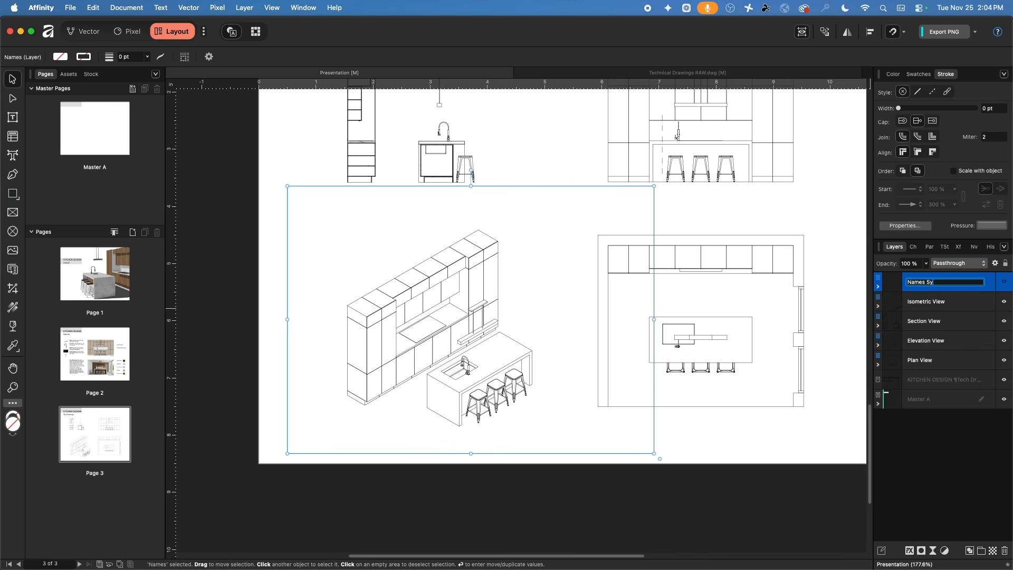
pyautogui.press('Return')
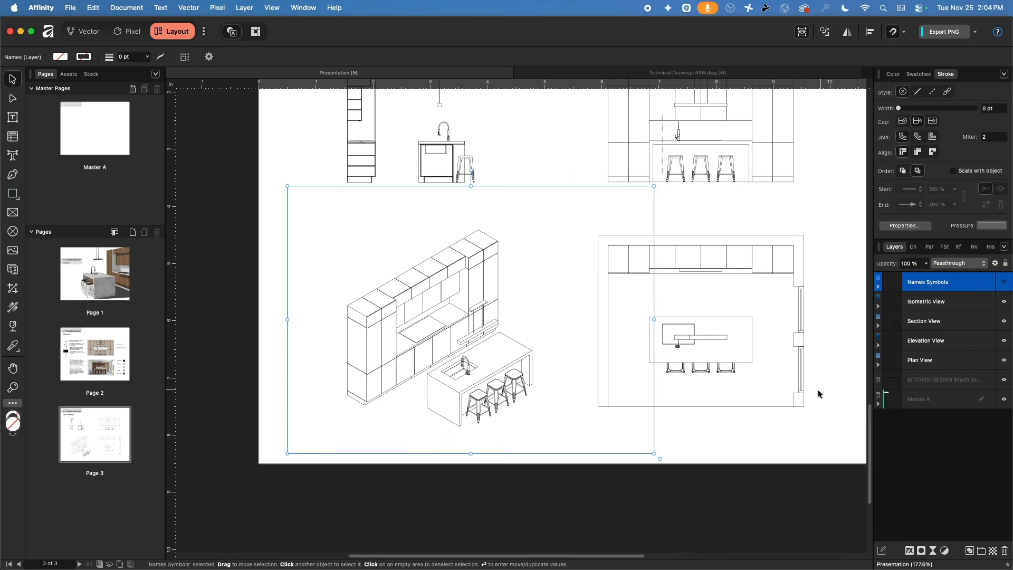
pyautogui.click(744, 430)
# - Ungroup the elevation drawing and stretch its dashed section line from the elevation's base down past the plan view's cabinets
pyautogui.hscroll(2, 630, 292)
pyautogui.scroll(1, 630, 291)
pyautogui.click(578, 181)
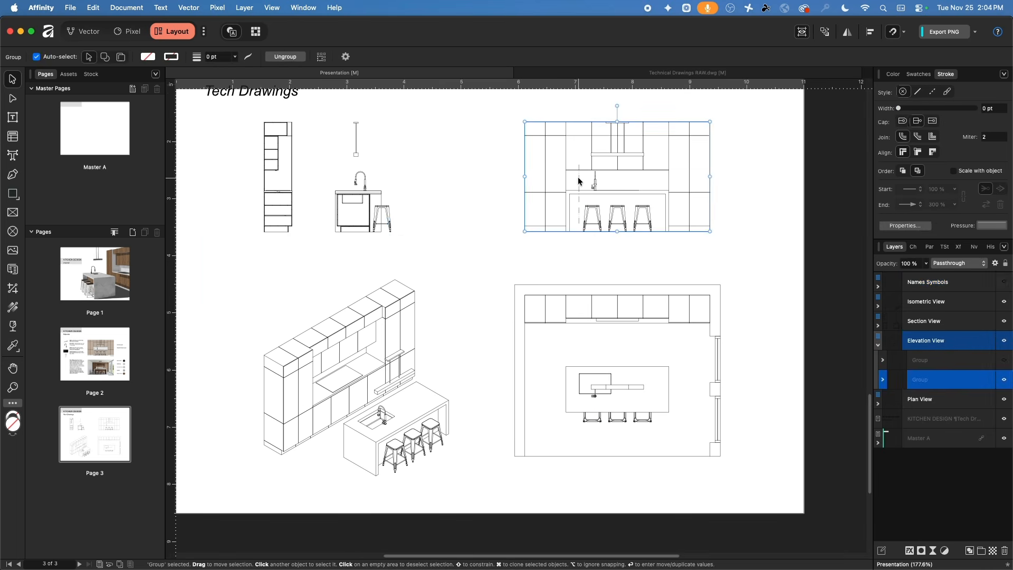
pyautogui.doubleClick(578, 180)
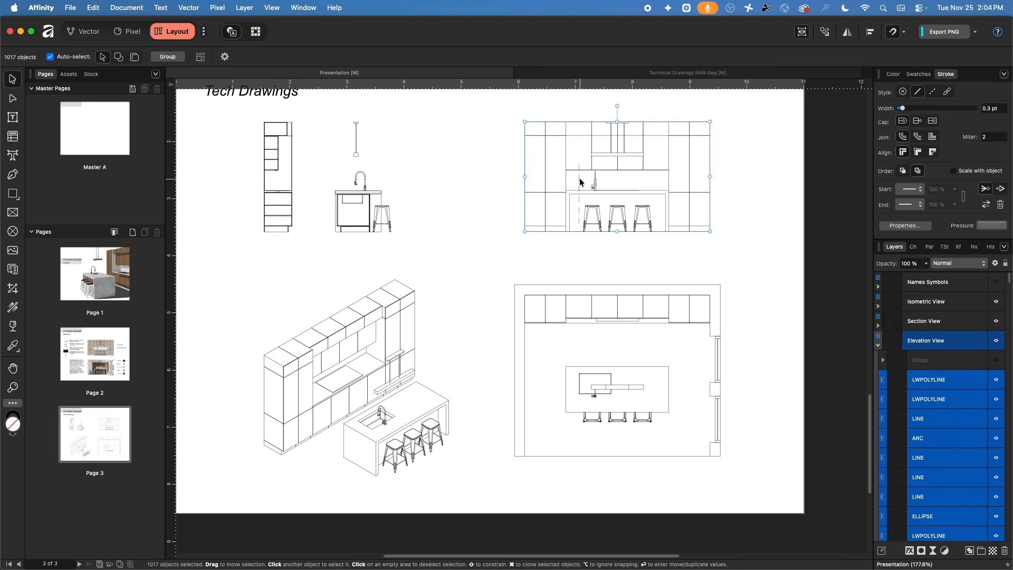
pyautogui.moveTo(578, 177); pyautogui.dragTo(580, 288)
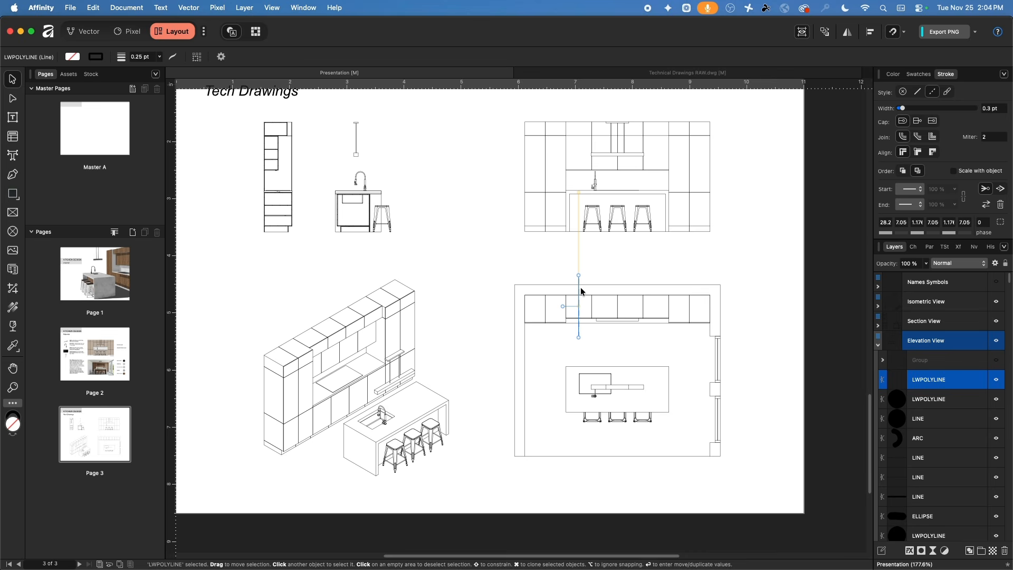
pyautogui.moveTo(581, 287); pyautogui.dragTo(580, 219)
pyautogui.click(666, 261)
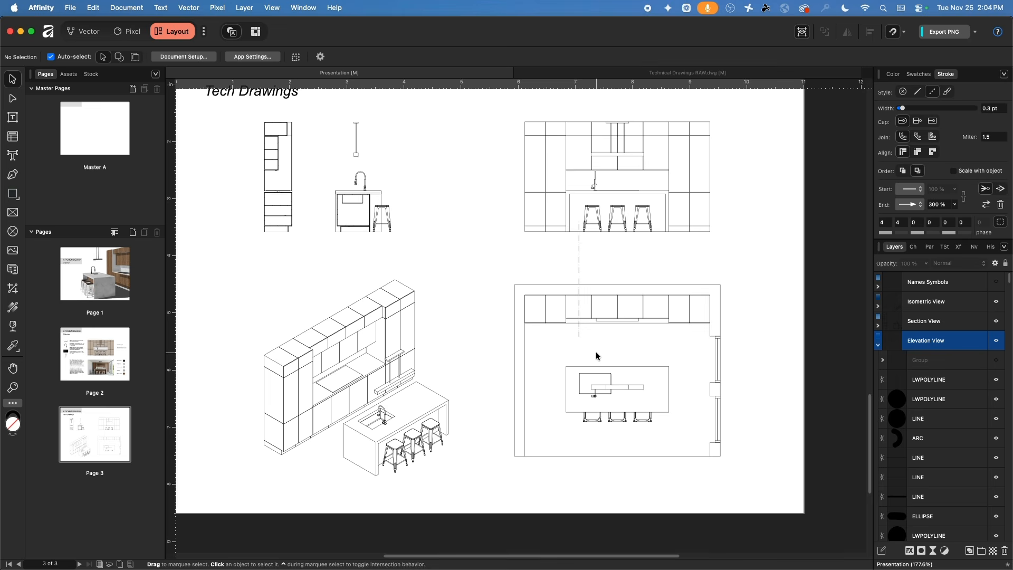
# - Collapse the Elevation View layer and make the Names Symbols layer visible again
pyautogui.hscroll(5, 593, 305)
pyautogui.scroll(-3, 593, 305)
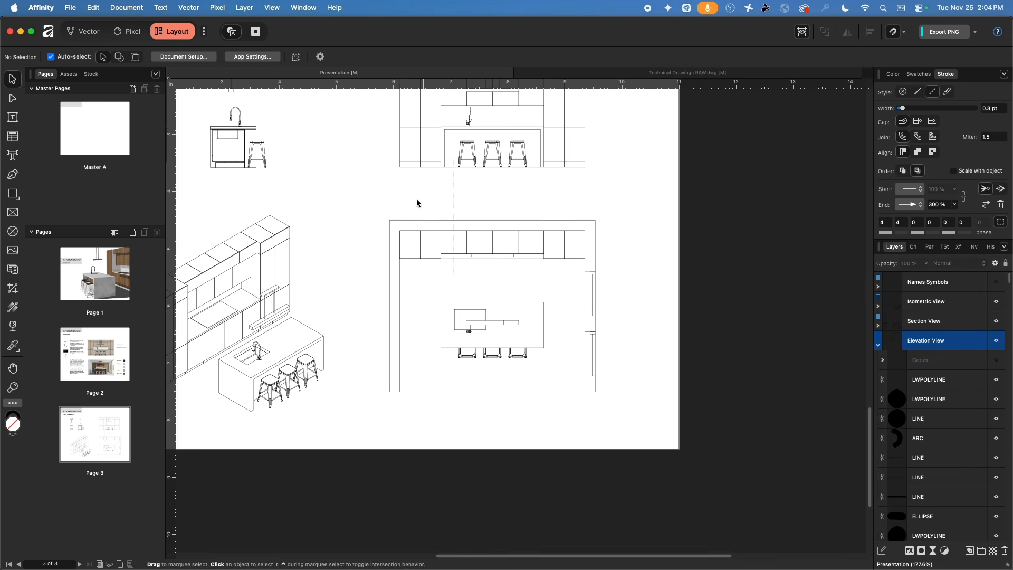
pyautogui.click(879, 347)
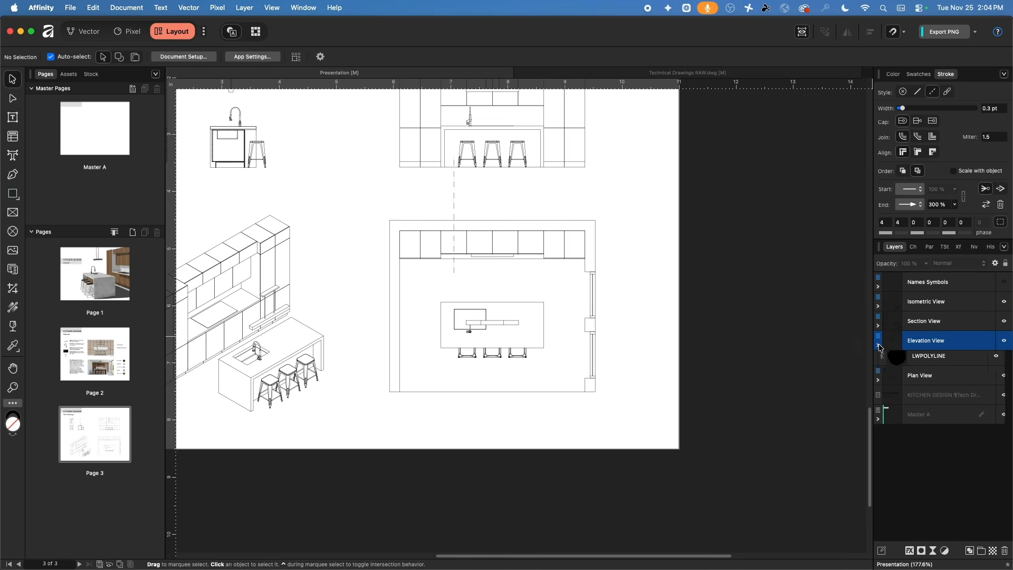
pyautogui.click(1004, 282)
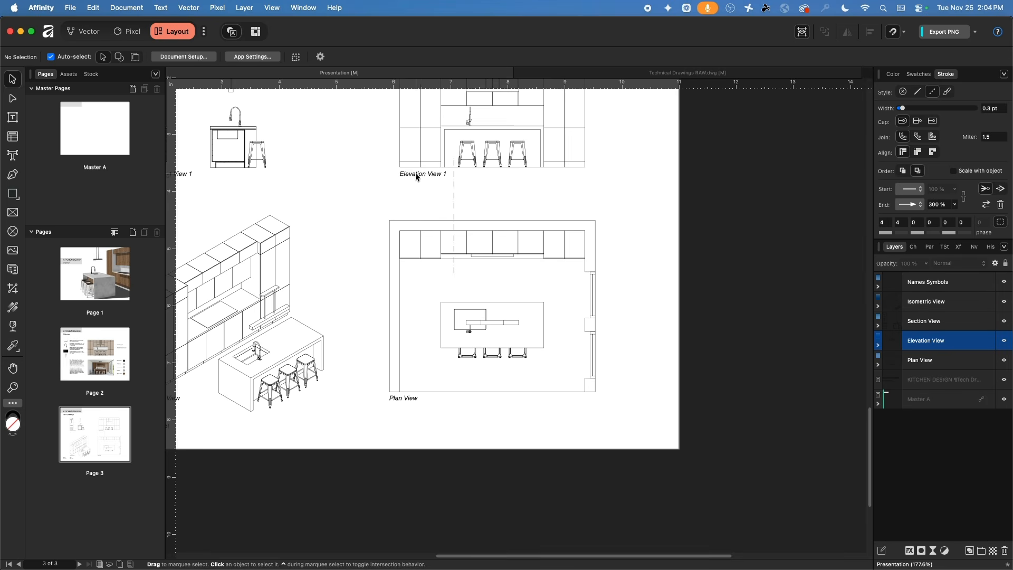
# - Add a centre-aligned text frame reading "Ele" with "1" on a second line, across the plan view's lower wall line
pyautogui.scroll(5, 491, 384)
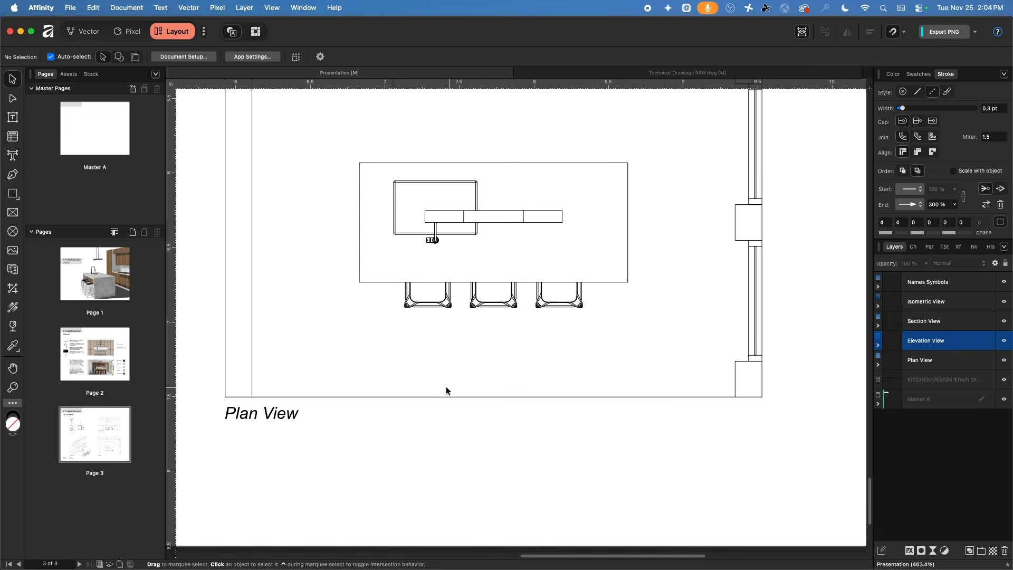
pyautogui.scroll(2, 376, 421)
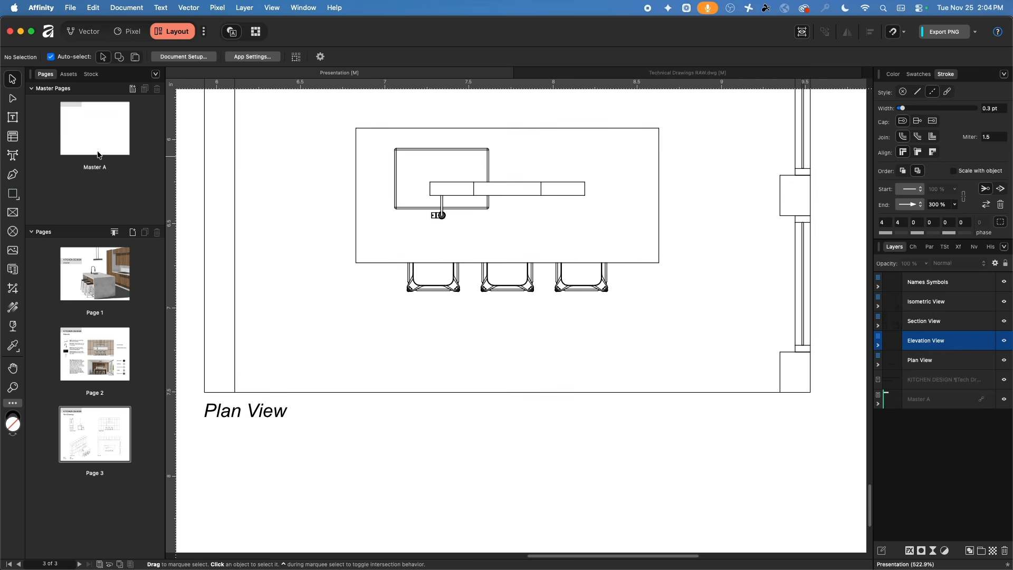
pyautogui.click(13, 117)
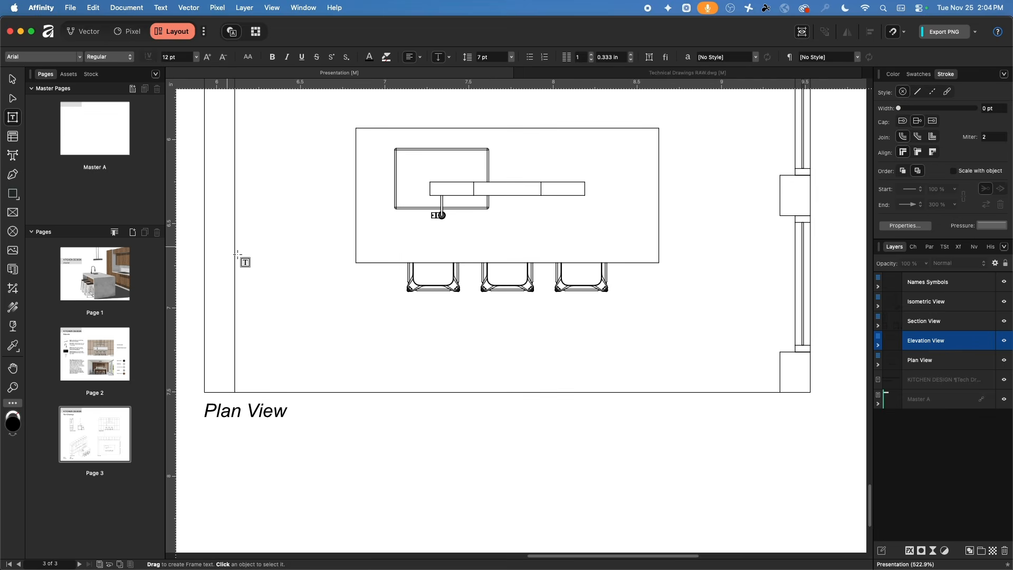
pyautogui.moveTo(438, 363); pyautogui.dragTo(521, 435)
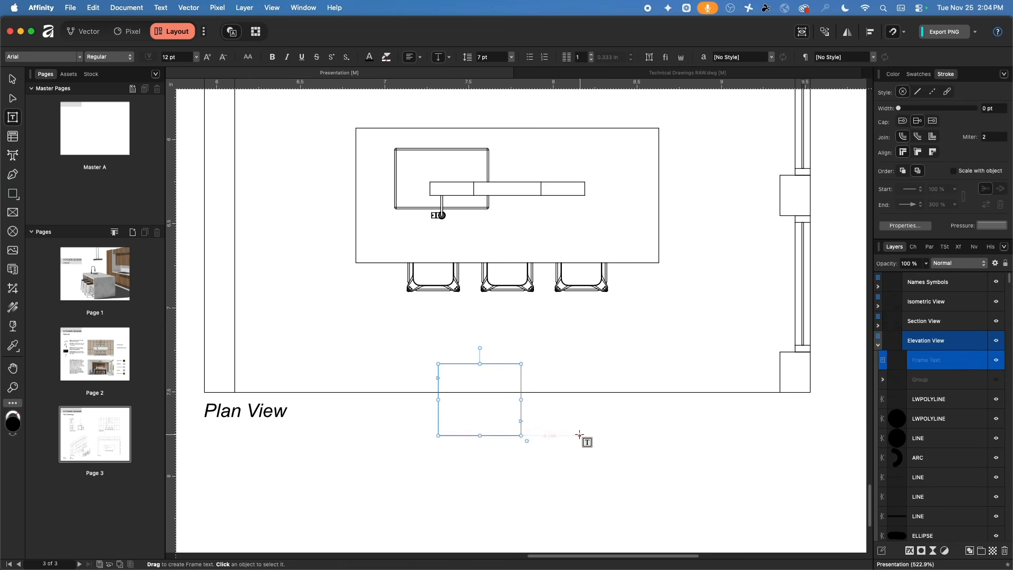
pyautogui.write('Ele')
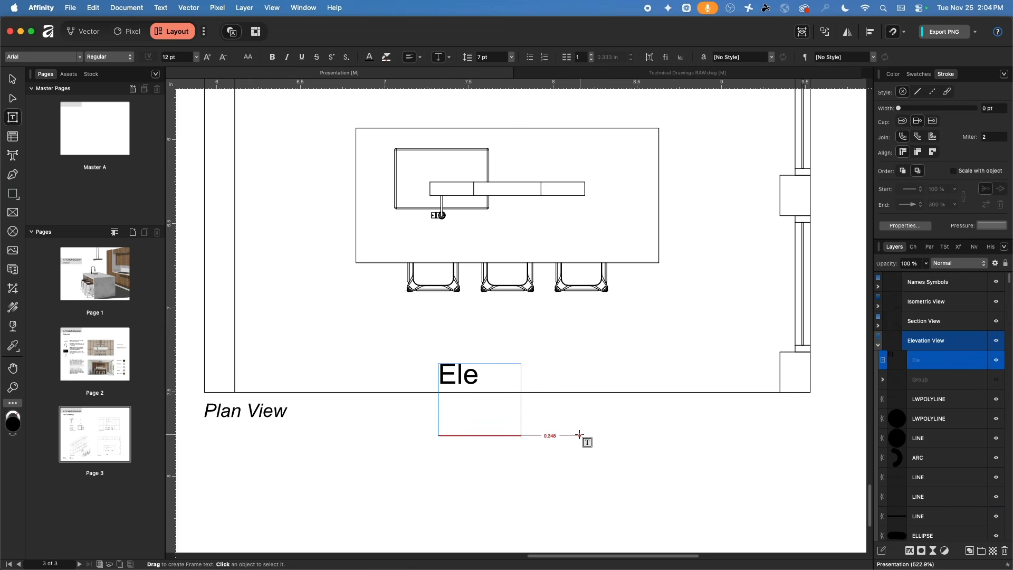
pyautogui.press('Return')
pyautogui.write('1')
pyautogui.press('super+a')
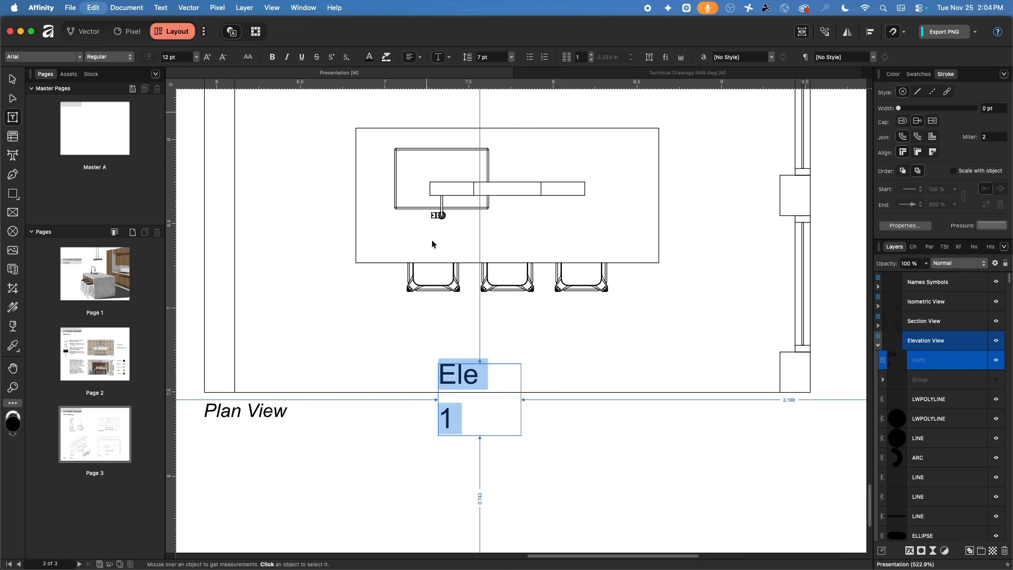
pyautogui.click(420, 57)
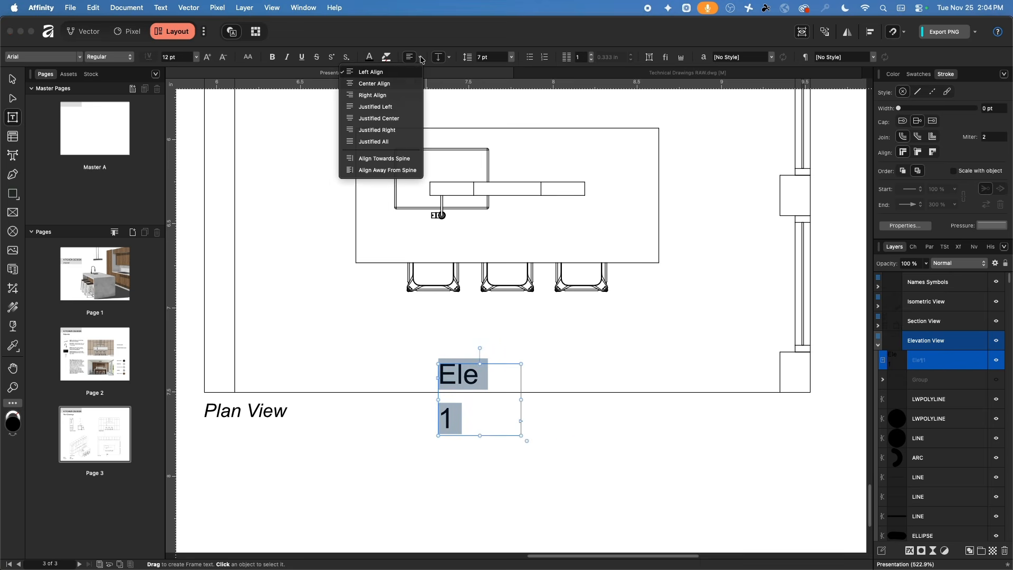
pyautogui.click(392, 87)
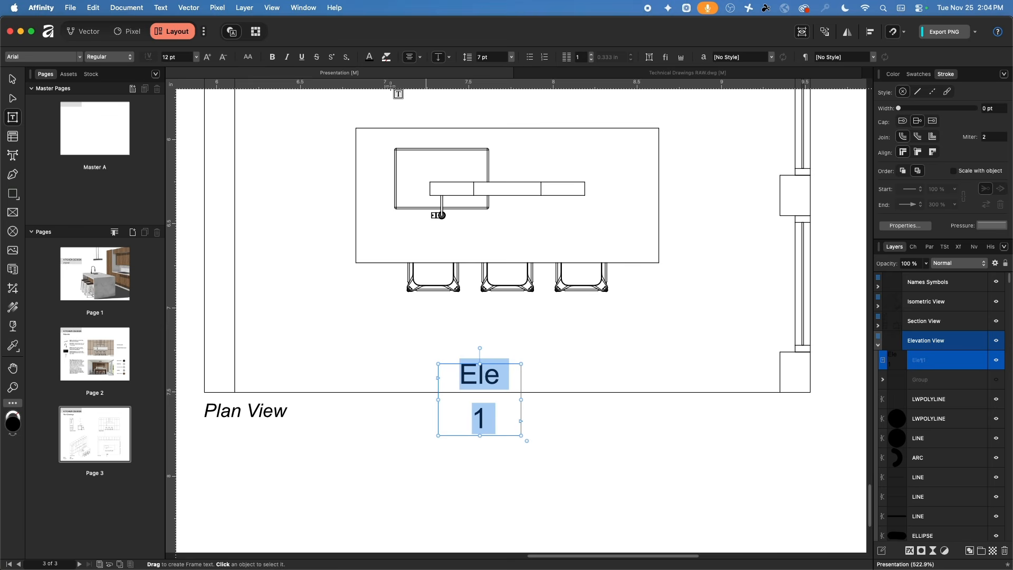
# - Set the "Ele 1" label's leading to 3 pt and its font size to 10 pt
pyautogui.click(12, 79)
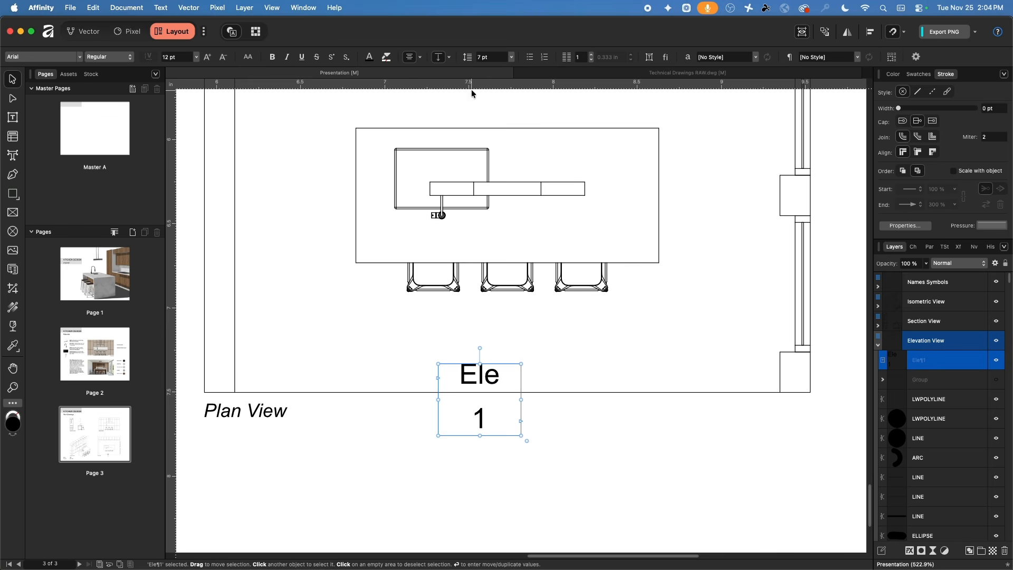
pyautogui.click(515, 57)
pyautogui.click(500, 143)
pyautogui.click(479, 55)
pyautogui.click(196, 57)
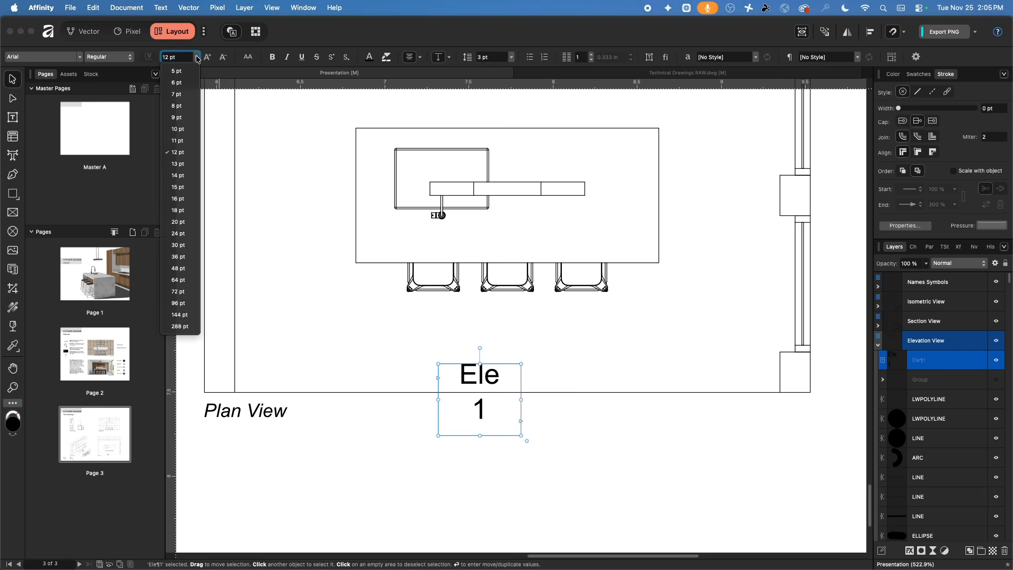
pyautogui.click(185, 132)
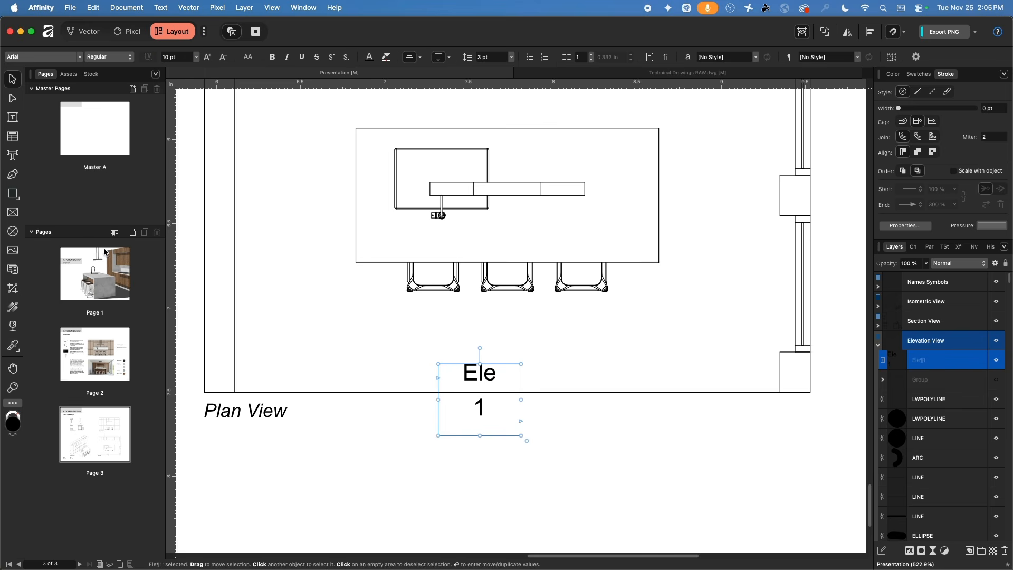
# - Try to draw an ellipse beside the "Ele 1" label, and undo the recent changes
pyautogui.click(13, 194)
pyautogui.click(105, 205)
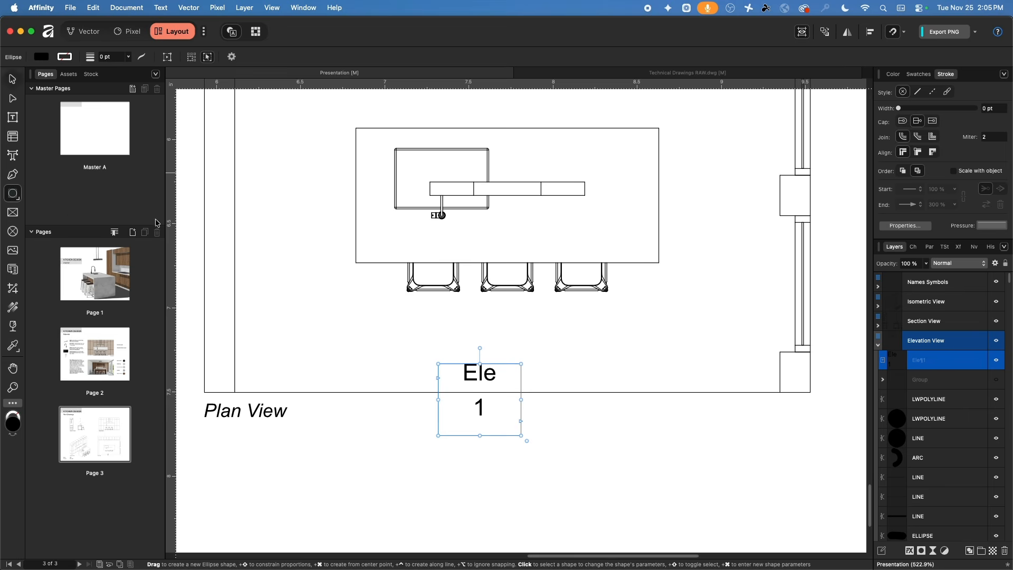
pyautogui.moveTo(560, 392)
pyautogui.mouseDown()
pyautogui.moveTo(575, 393)
pyautogui.moveTo(541, 388)
pyautogui.mouseUp()
pyautogui.press('super+z')
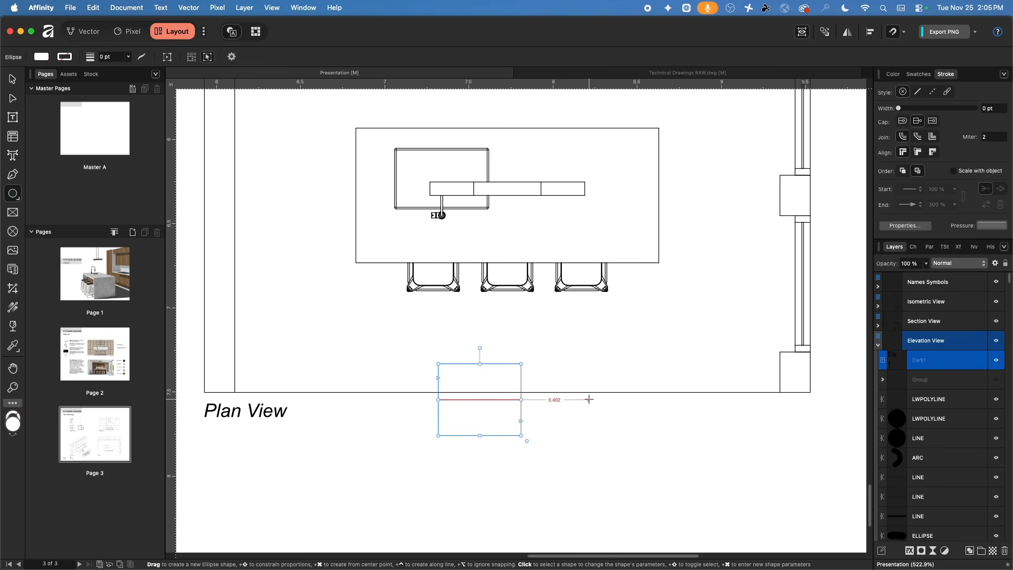
pyautogui.press('super+z')
pyautogui.click(13, 81)
pyautogui.press('super+z')
# - Delete the "Ele 1" text frame below the plan view's stools
pyautogui.click(631, 440)
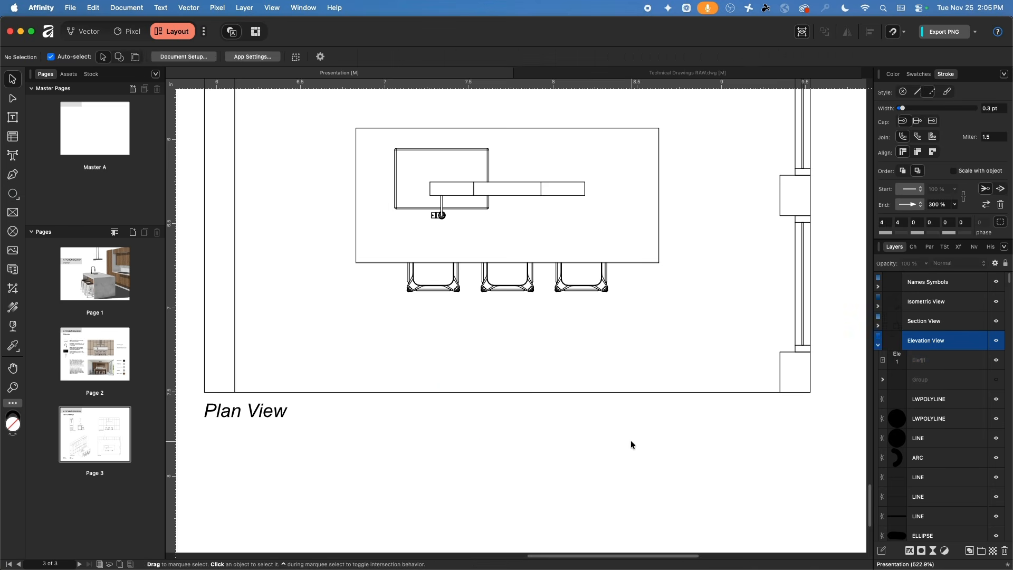
pyautogui.click(502, 425)
pyautogui.press('Delete')
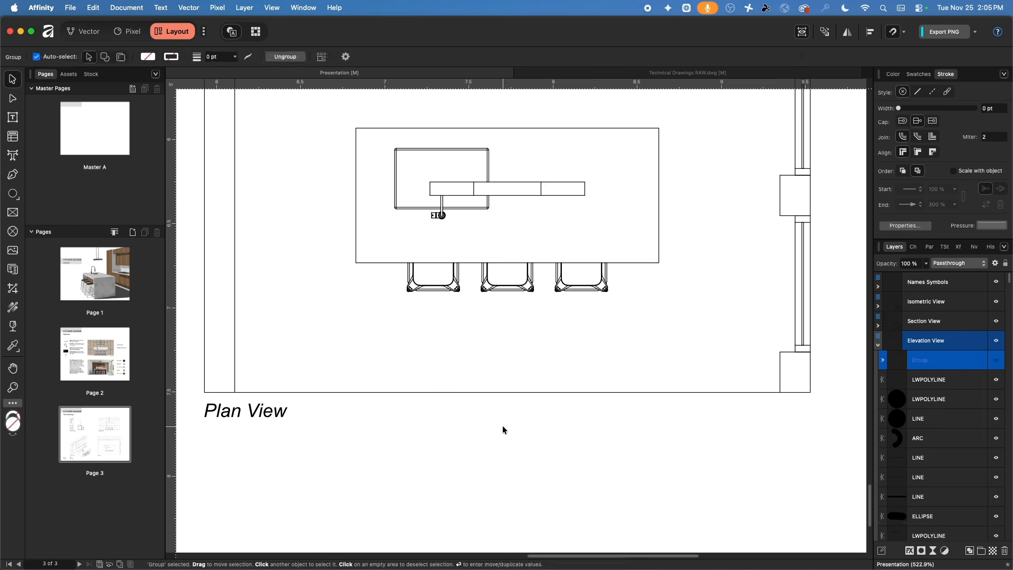
# - Create a new text frame below the plan view's stools and enter "Ele"
pyautogui.click(15, 116)
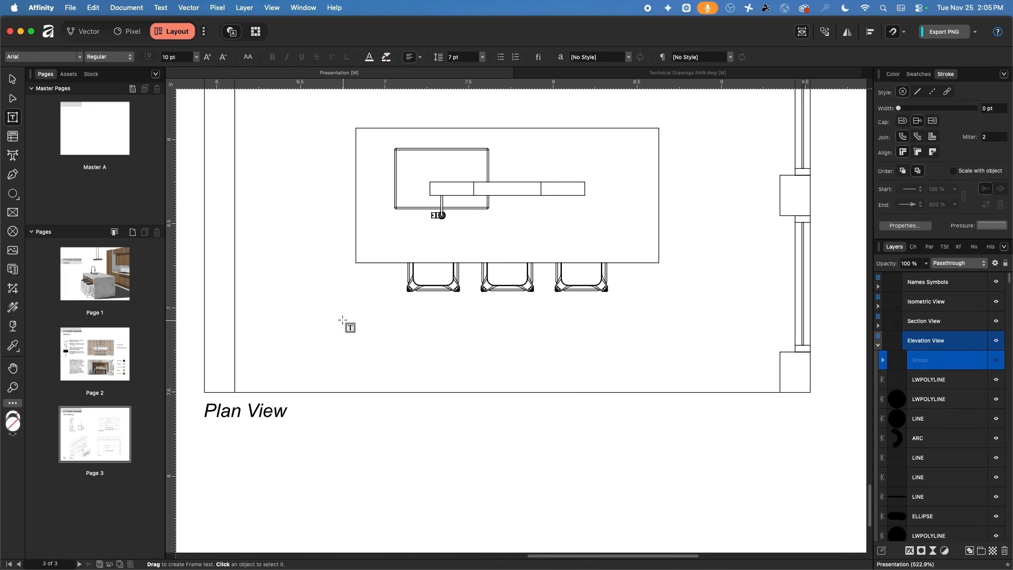
pyautogui.moveTo(438, 349); pyautogui.dragTo(519, 420)
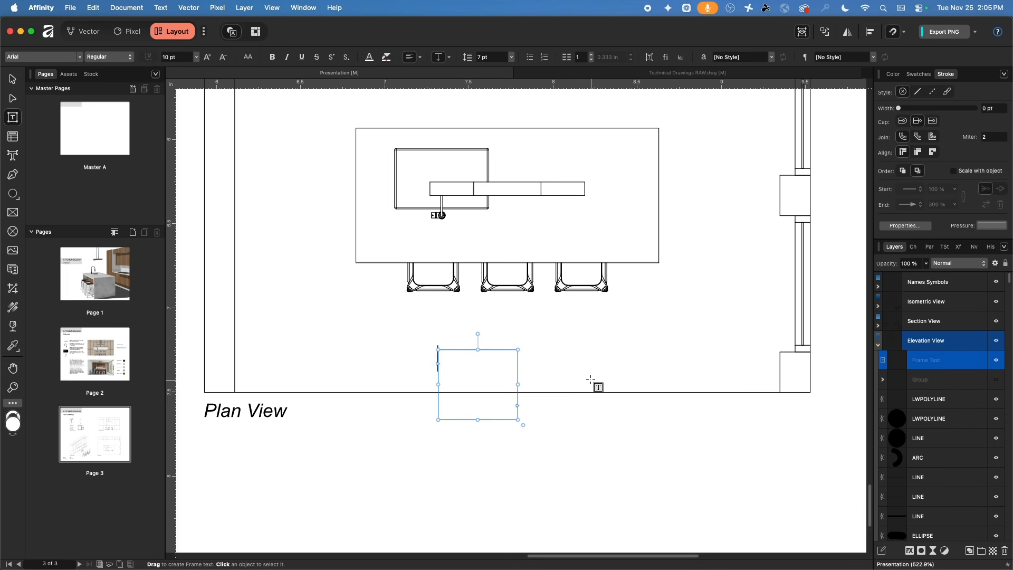
pyautogui.write('Ele')
# - Try a thin outline on the "Ele" text, and make its fill black
pyautogui.press('super+a')
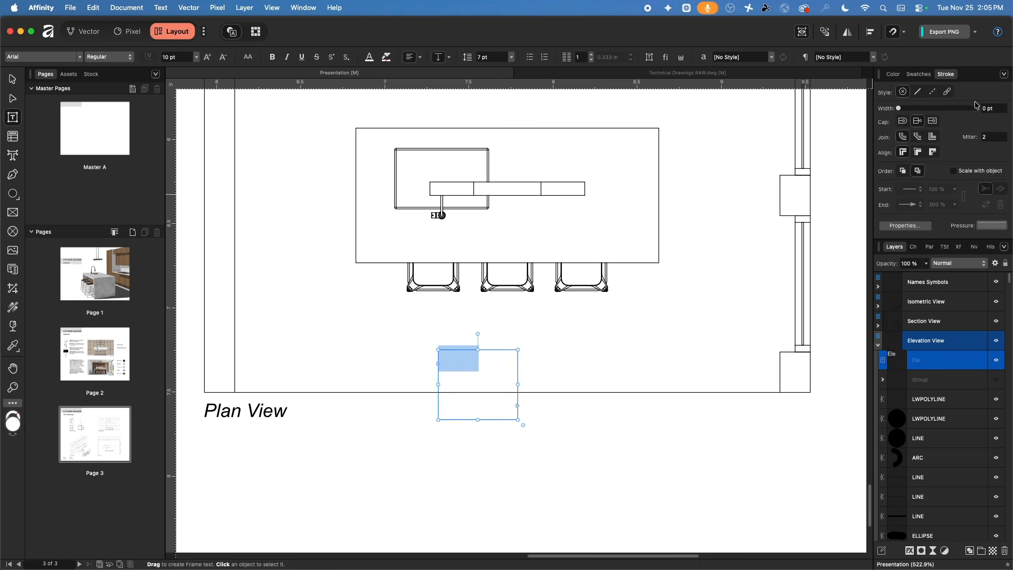
pyautogui.click(919, 93)
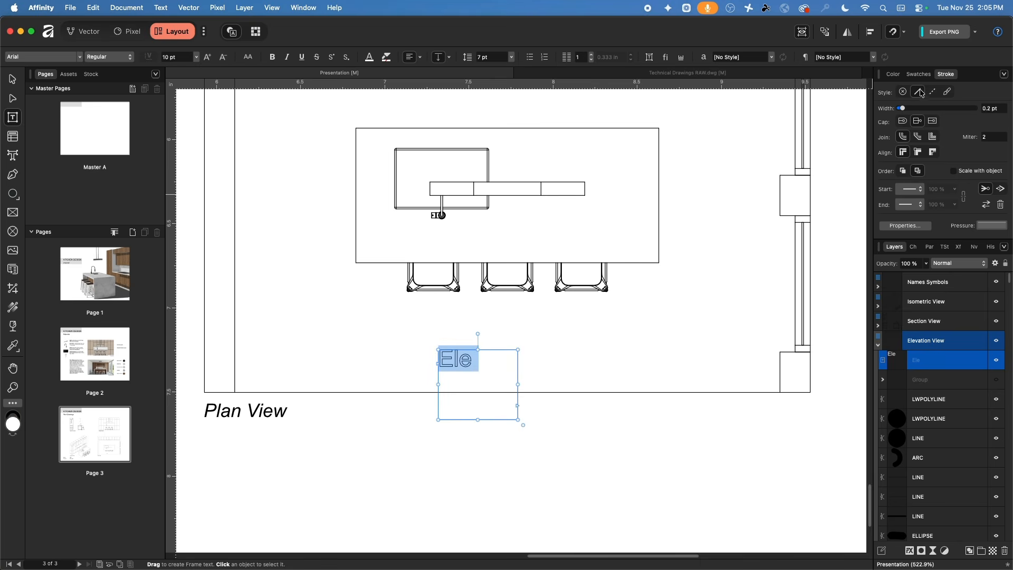
pyautogui.click(903, 91)
pyautogui.click(898, 77)
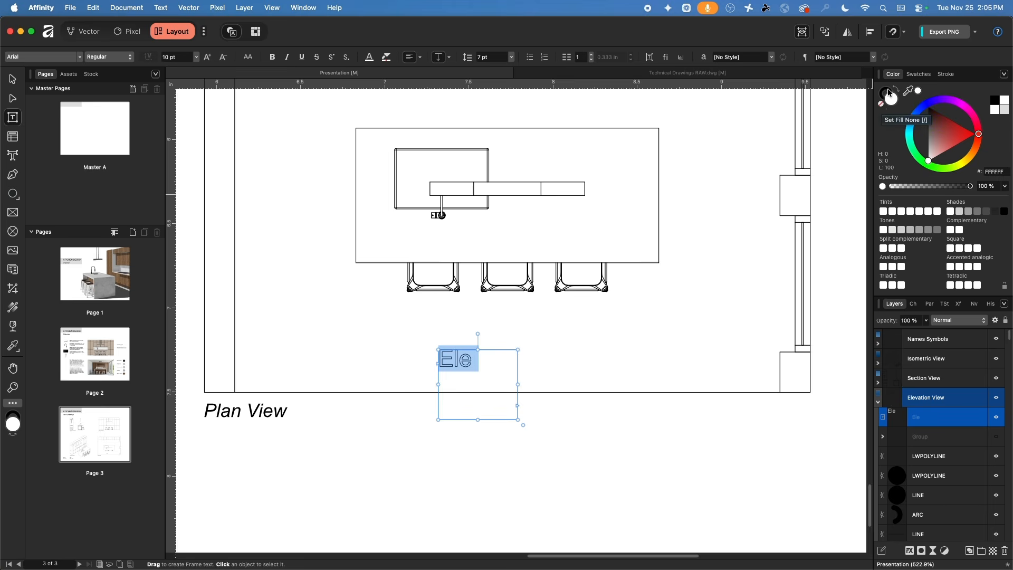
pyautogui.click(881, 104)
pyautogui.press('super+z')
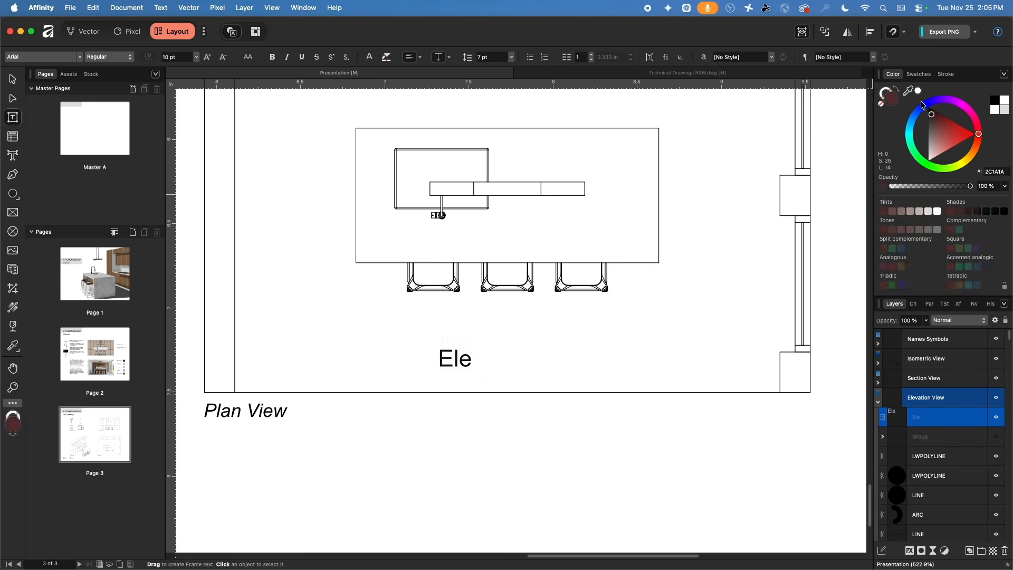
# - Add "1" on a second line below "Ele" and centre-align both lines
pyautogui.click(495, 370)
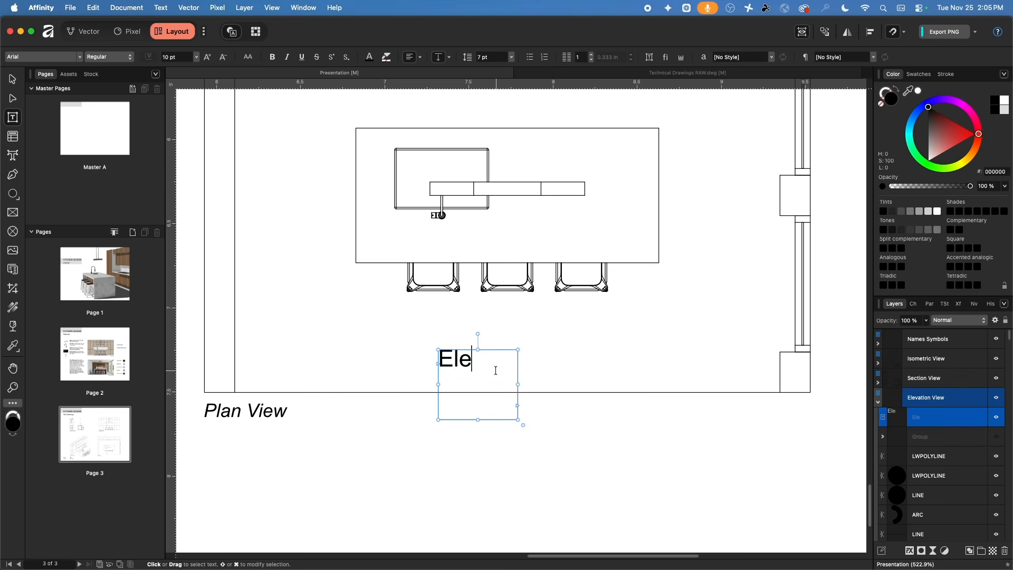
pyautogui.press('Return')
pyautogui.write('1')
pyautogui.press('super+a')
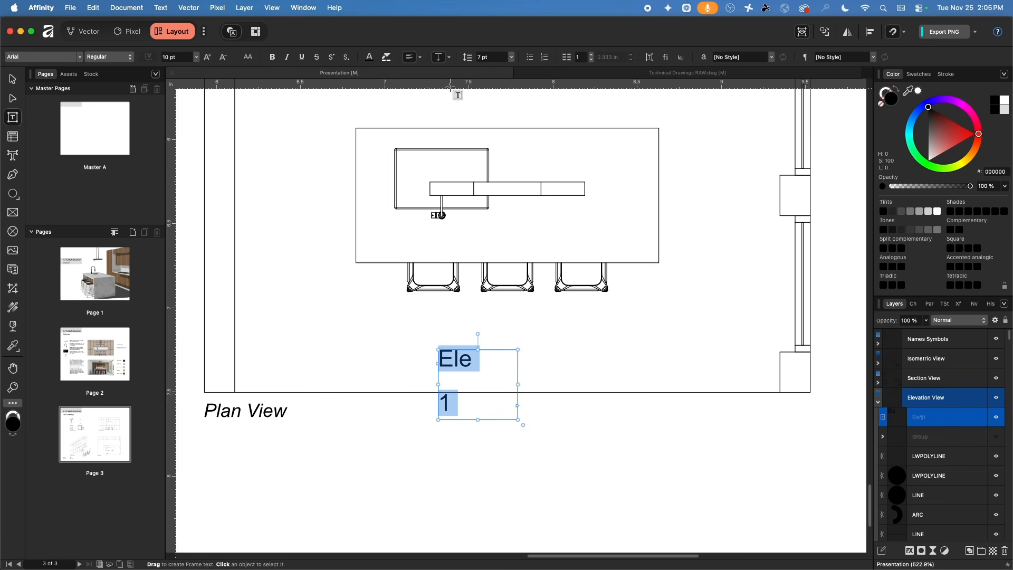
pyautogui.click(417, 54)
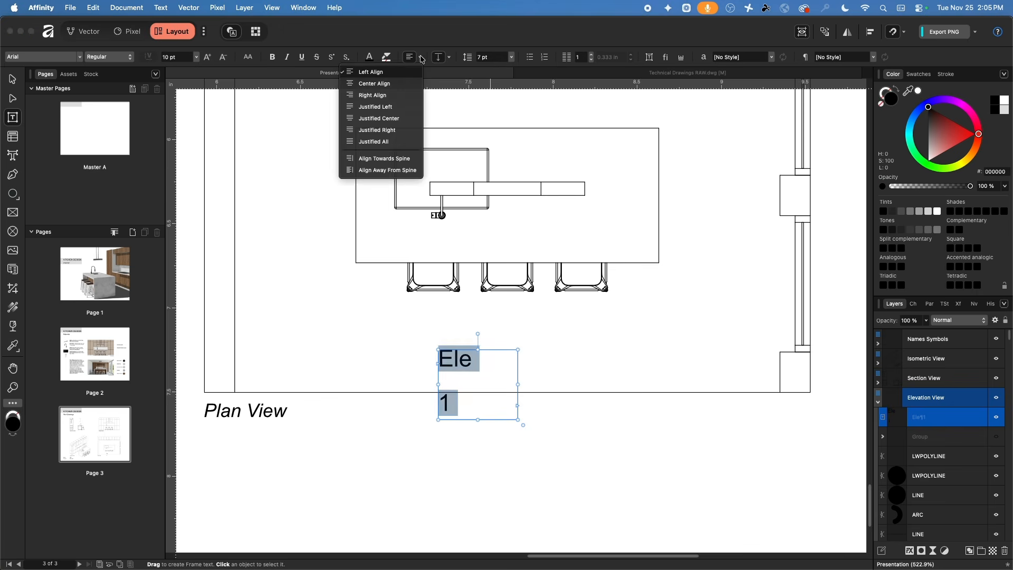
pyautogui.click(388, 85)
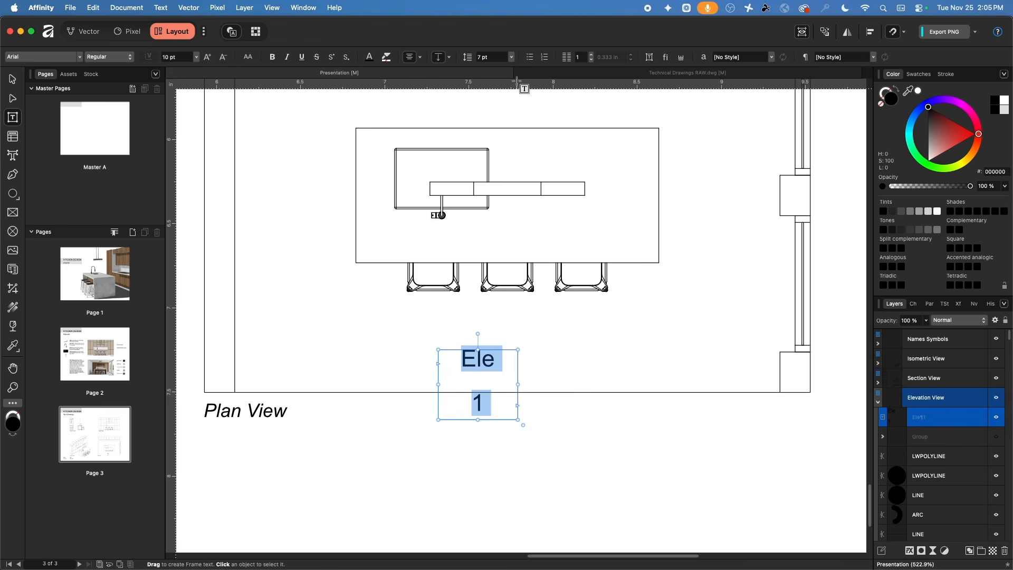
# - Set the leading of the "Ele 1" label to 2 pt
pyautogui.click(511, 57)
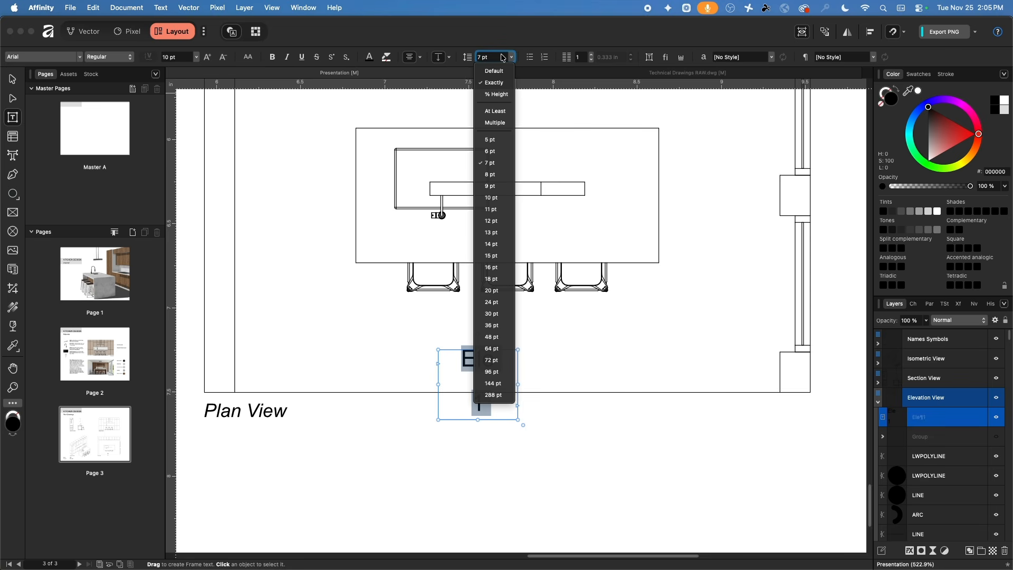
pyautogui.click(500, 57)
pyautogui.click(495, 57)
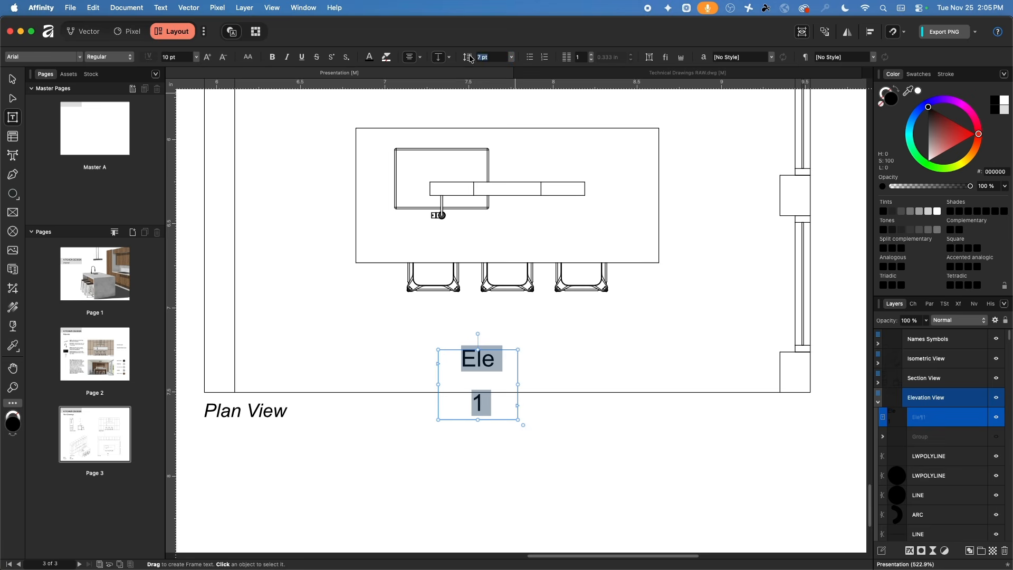
pyautogui.press('Return')
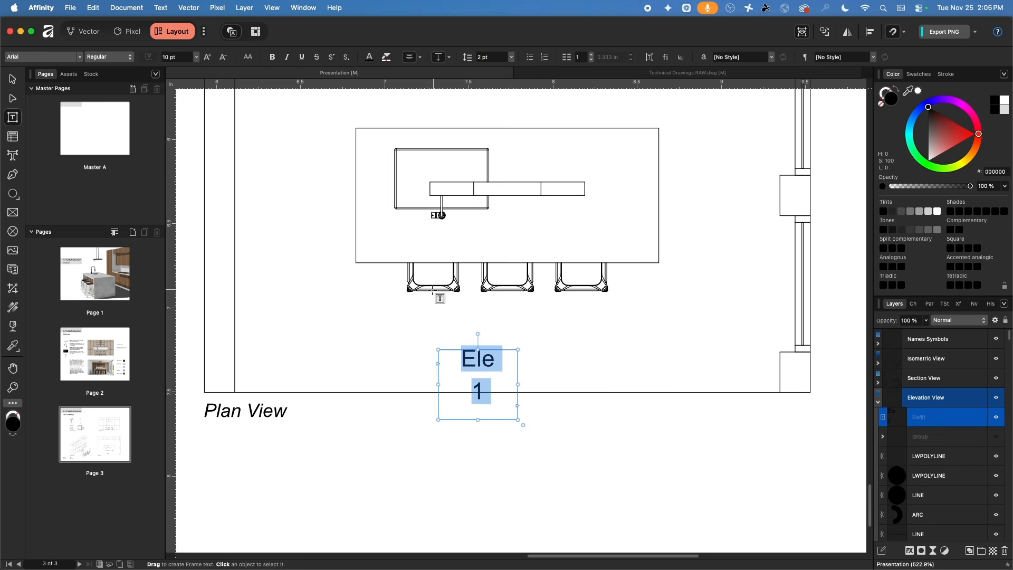
# - Draw a circle beside the "Ele 1" label and give it a solid 0.5 pt outline without an arrowhead
pyautogui.click(13, 194)
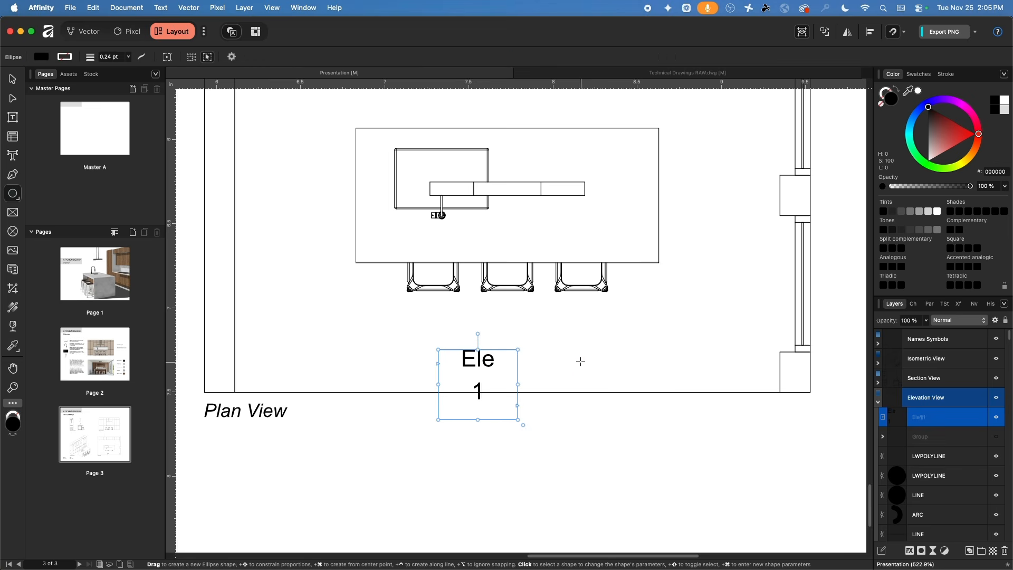
pyautogui.moveTo(575, 350); pyautogui.dragTo(641, 415)
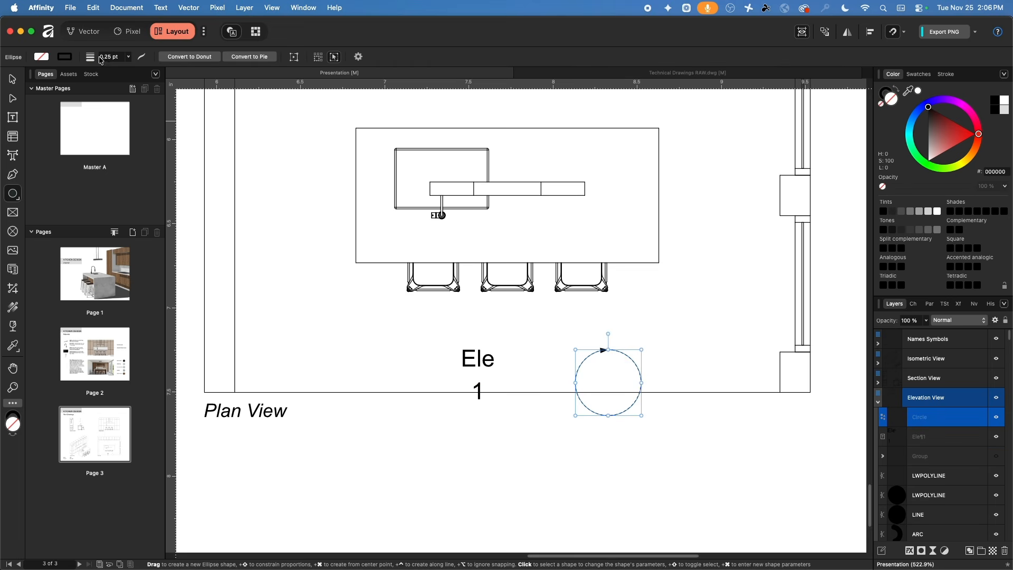
pyautogui.click(142, 57)
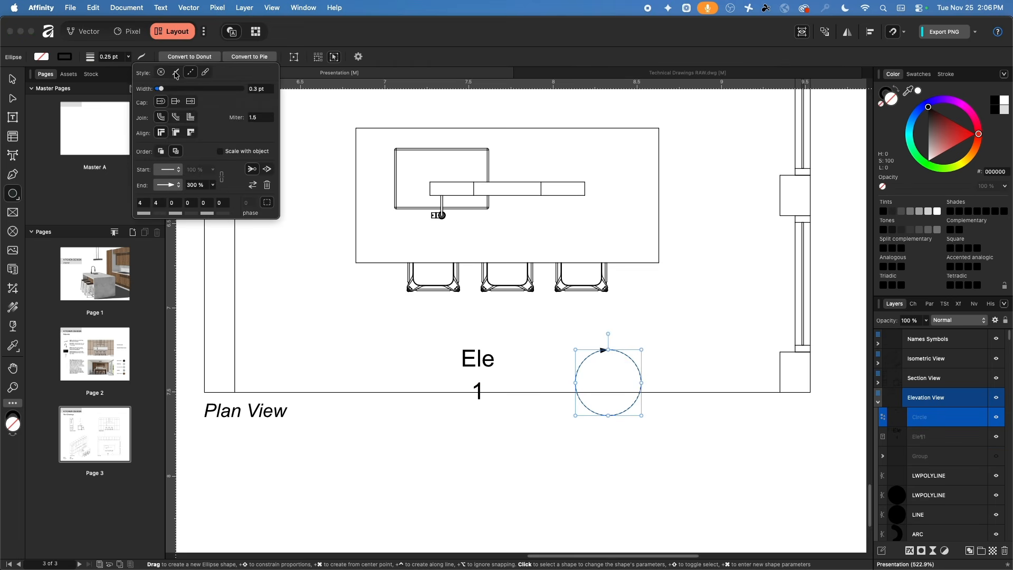
pyautogui.click(176, 73)
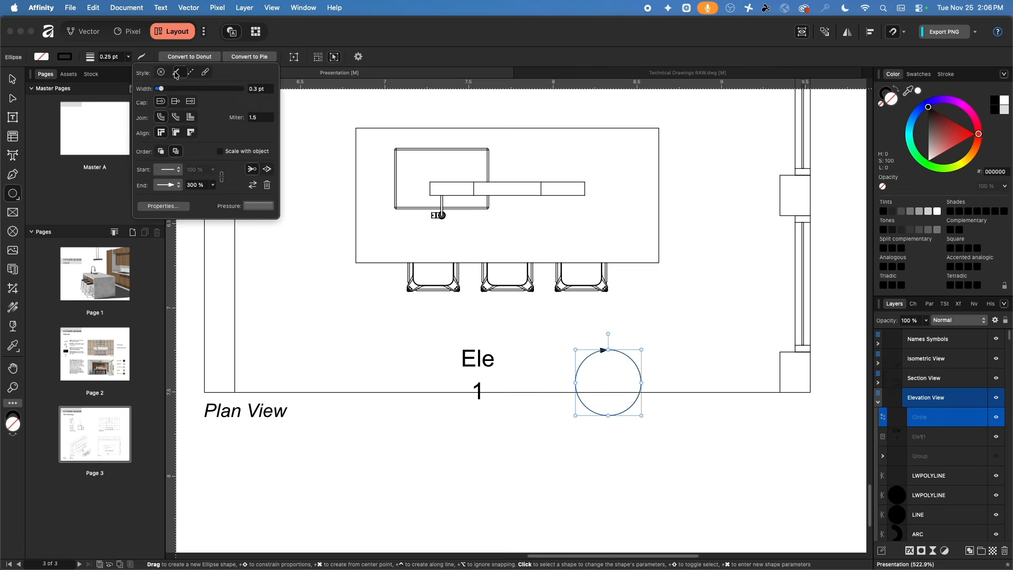
pyautogui.click(170, 186)
pyautogui.click(180, 116)
pyautogui.click(249, 88)
pyautogui.write('.5')
pyautogui.press('Return')
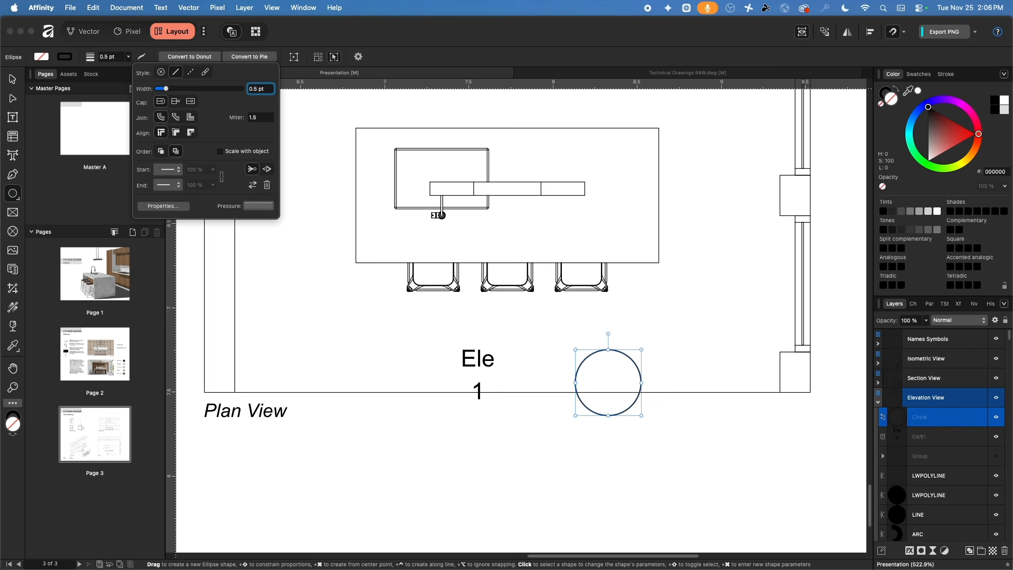
# - Move the circle over the "Ele 1" label so that it surrounds the text
pyautogui.moveTo(635, 361); pyautogui.dragTo(532, 369)
pyautogui.press('v')
pyautogui.press('super+z')
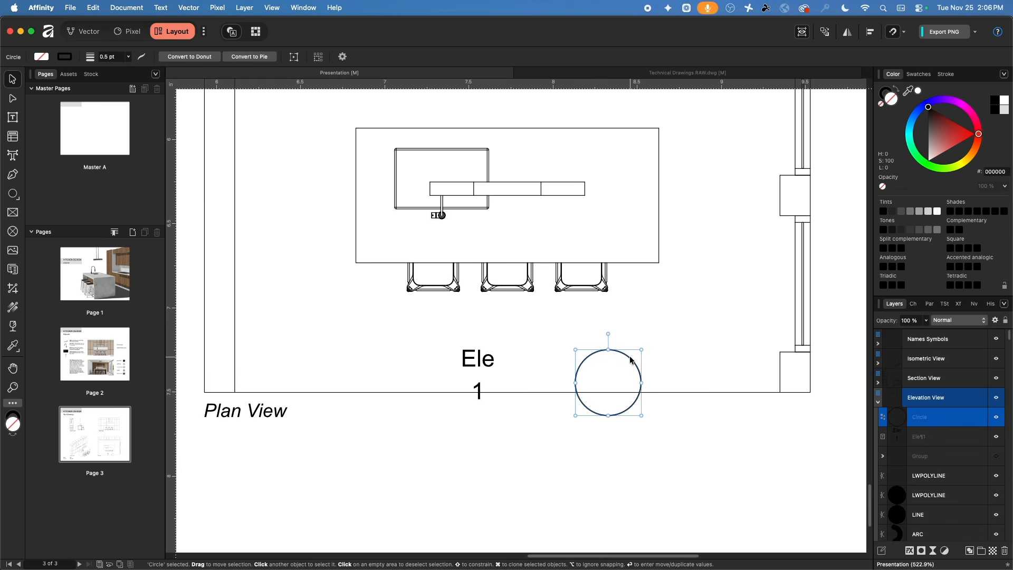
pyautogui.moveTo(631, 360); pyautogui.dragTo(501, 351)
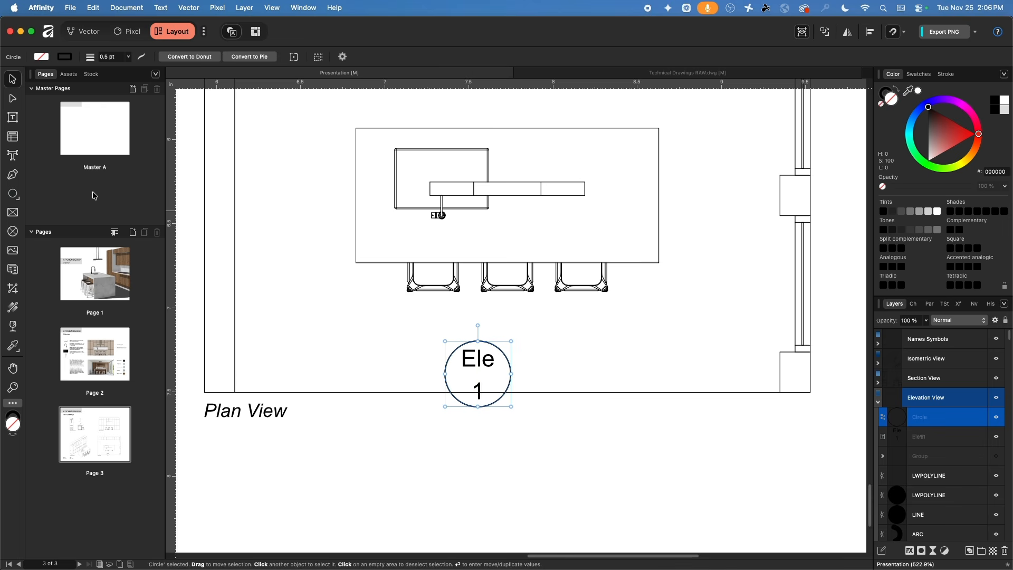
# - Draw a straight horizontal line across the circle's diameter, separating "Ele" from "1"
pyautogui.click(12, 174)
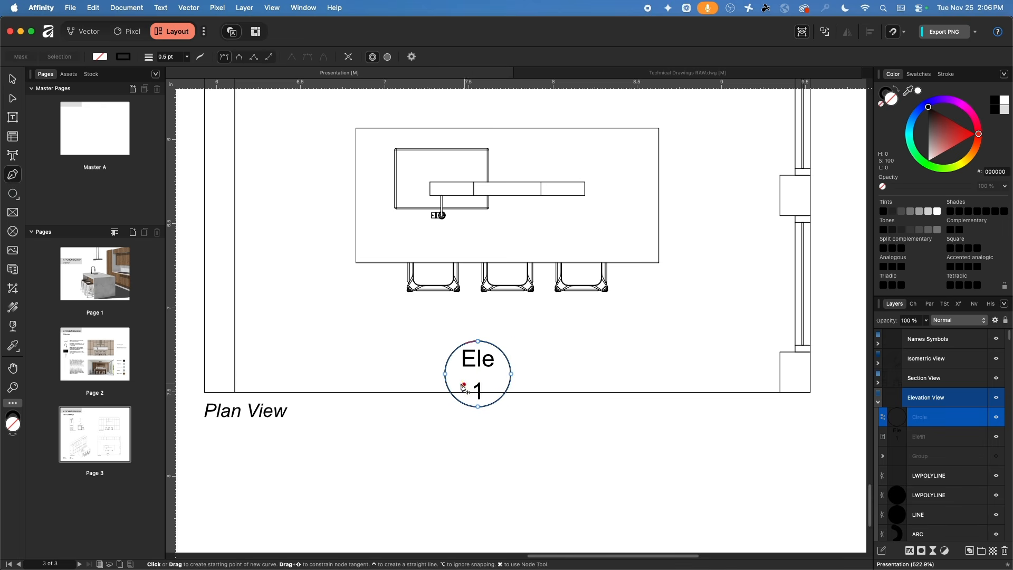
pyautogui.click(511, 374)
pyautogui.click(11, 78)
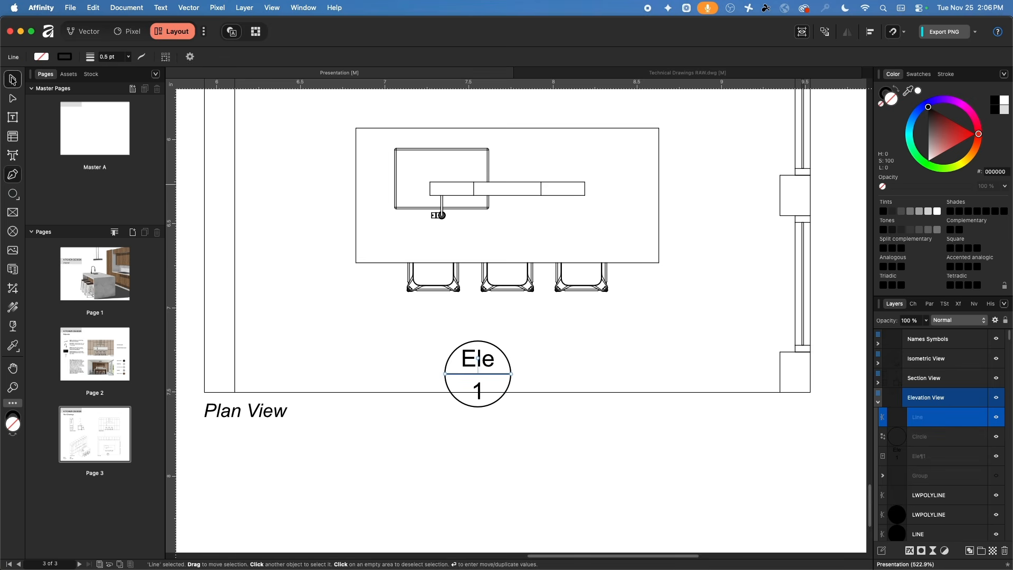
pyautogui.click(593, 395)
pyautogui.moveTo(562, 346); pyautogui.dragTo(602, 406)
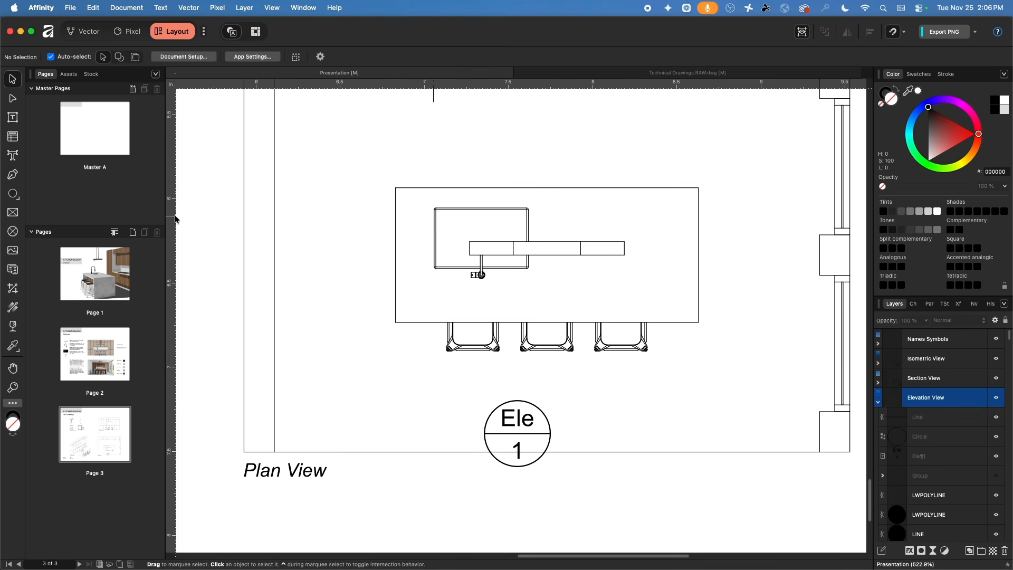
# - Draw a triangle with its base on the circle's dividing line and its tip just above the circle
pyautogui.click(19, 202)
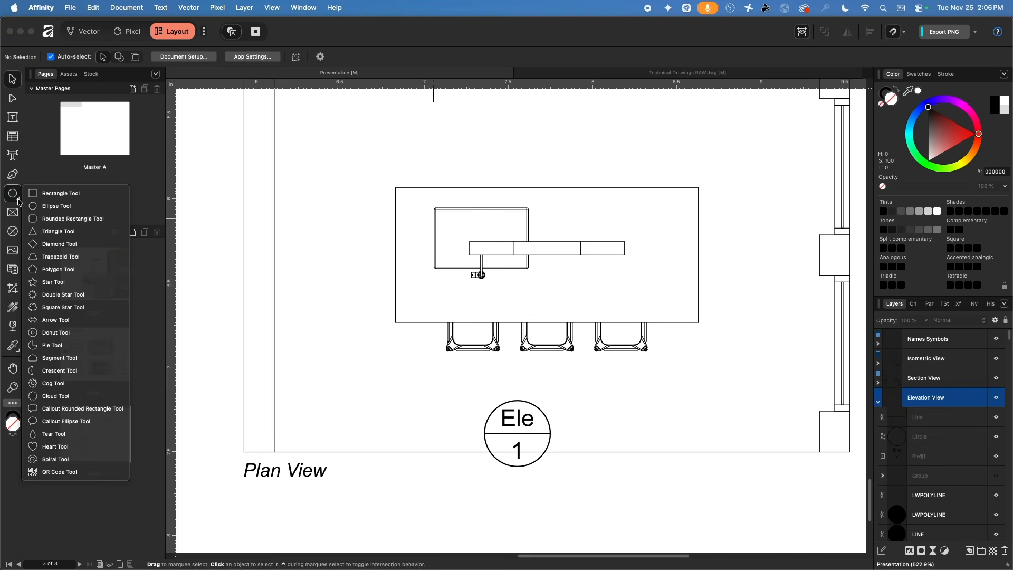
pyautogui.click(63, 233)
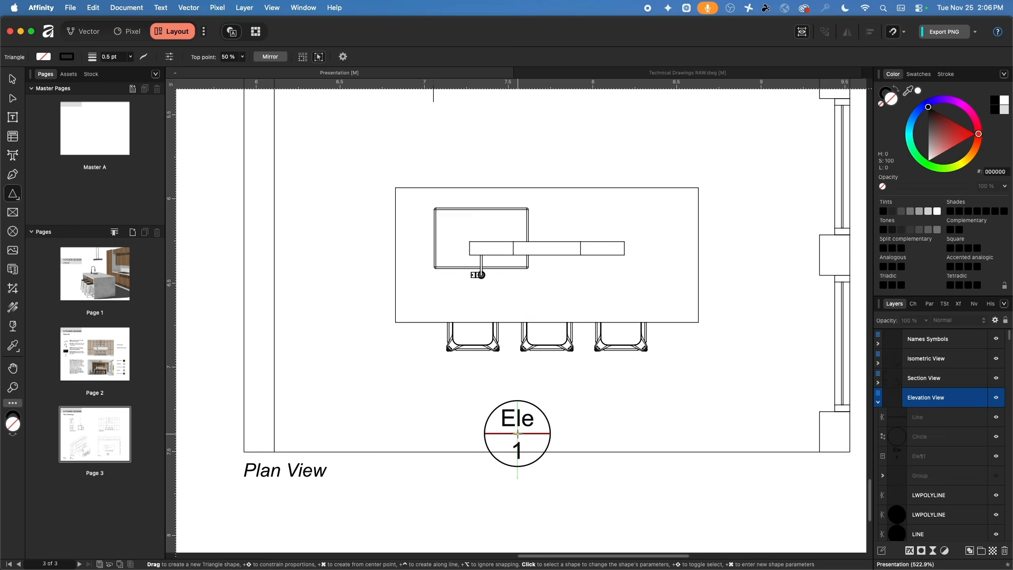
pyautogui.moveTo(518, 432); pyautogui.dragTo(566, 400)
pyautogui.press('super+z')
pyautogui.moveTo(586, 436); pyautogui.dragTo(534, 408)
pyautogui.click(13, 79)
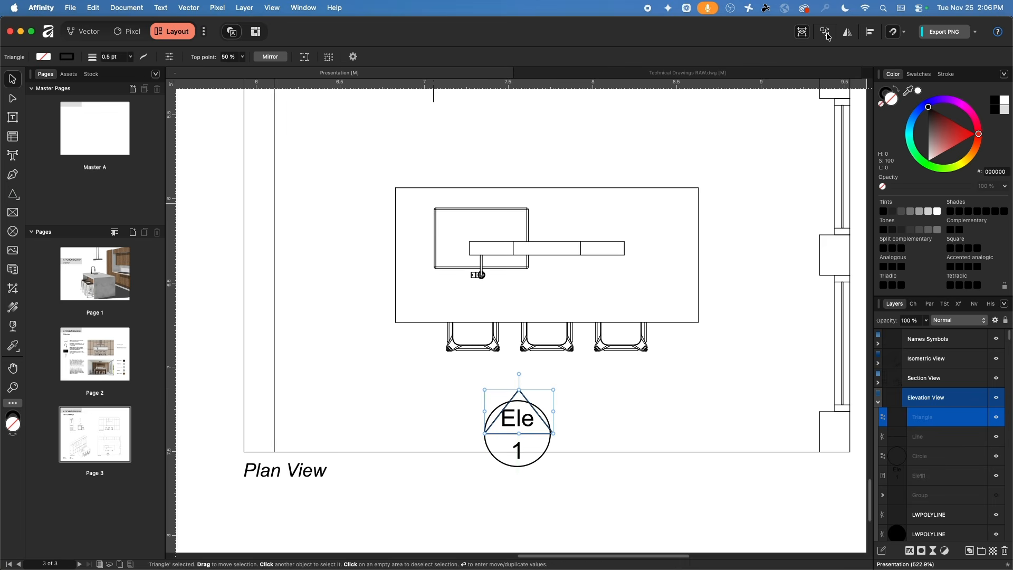
pyautogui.click(871, 32)
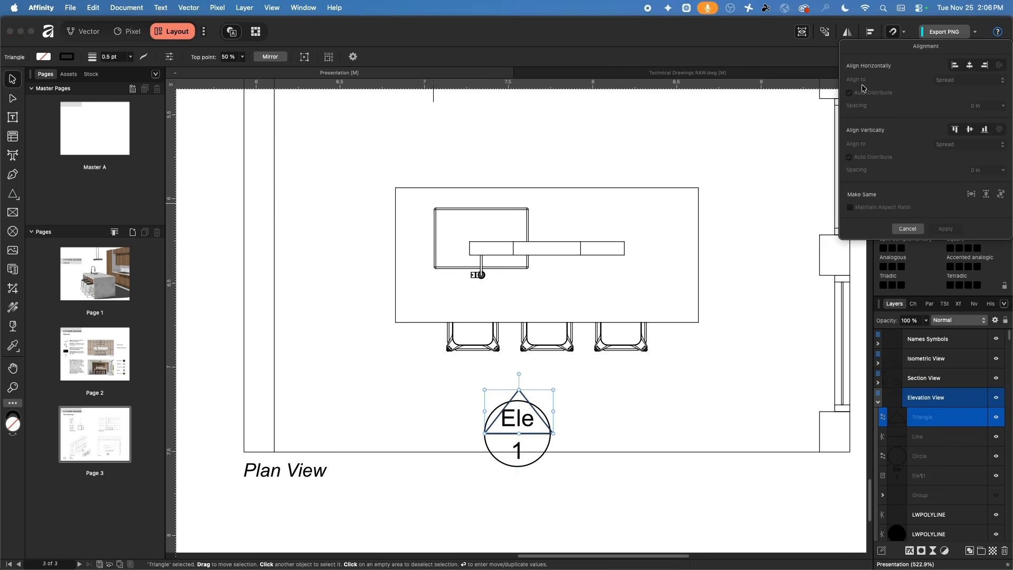
pyautogui.click(598, 422)
pyautogui.moveTo(427, 367); pyautogui.dragTo(550, 447)
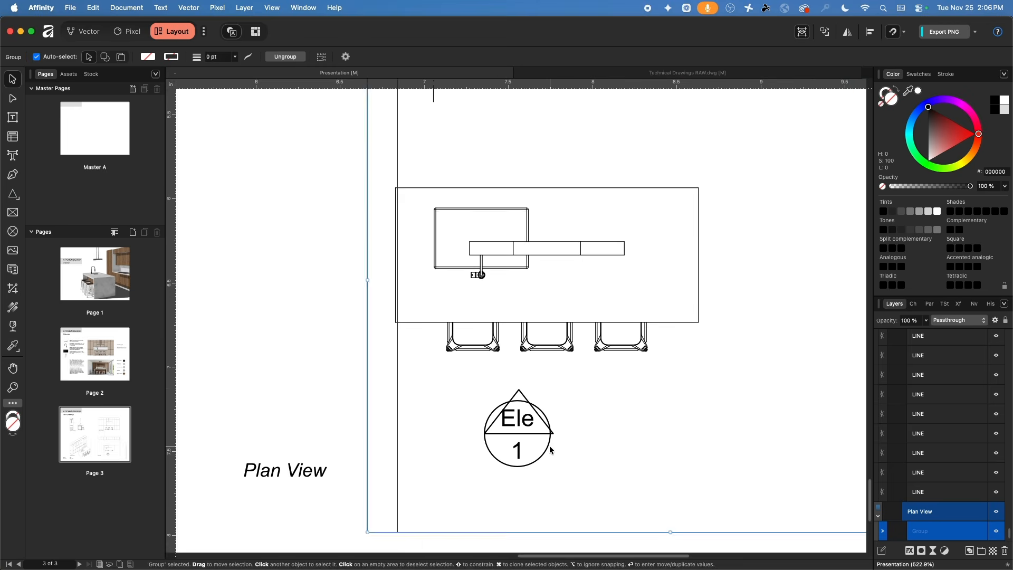
pyautogui.press('super+z')
# - Centre-align the triangle, circle and "Ele 1" text with each other horizontally
pyautogui.click(506, 403)
pyautogui.keyDown('shift'); pyautogui.click(500, 407); pyautogui.keyUp('shift')
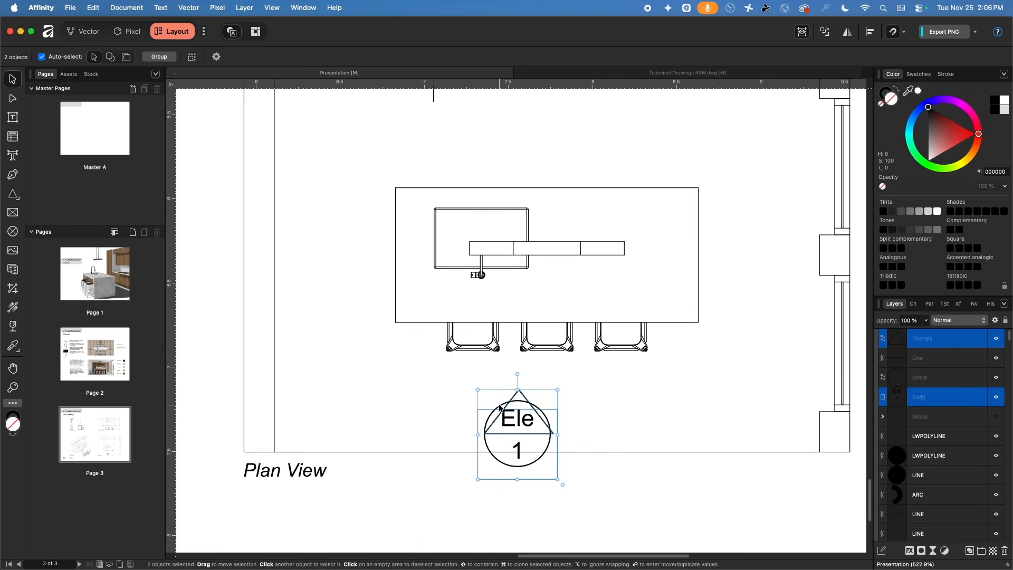
pyautogui.keyDown('shift'); pyautogui.click(500, 407); pyautogui.keyUp('shift')
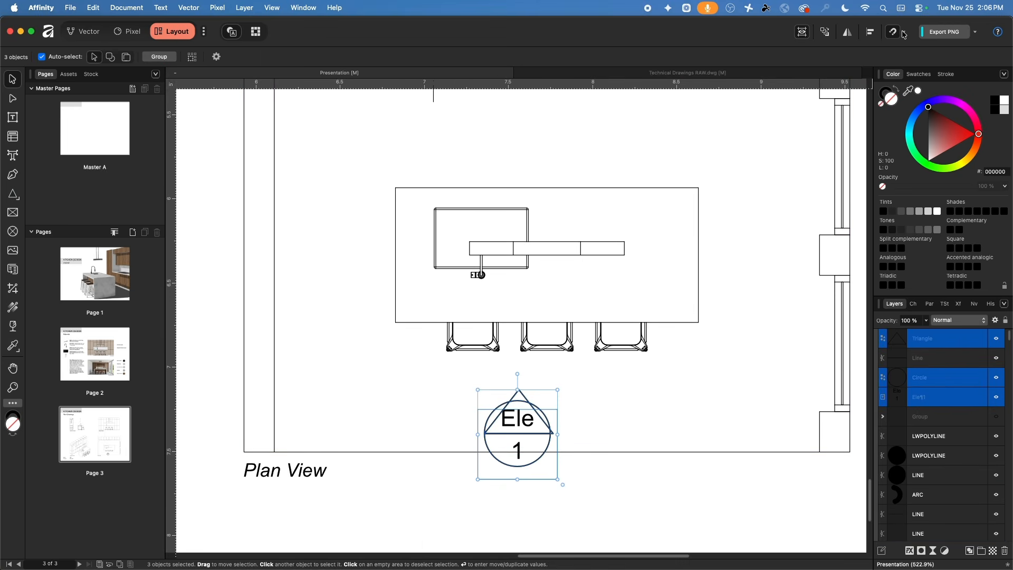
pyautogui.click(869, 32)
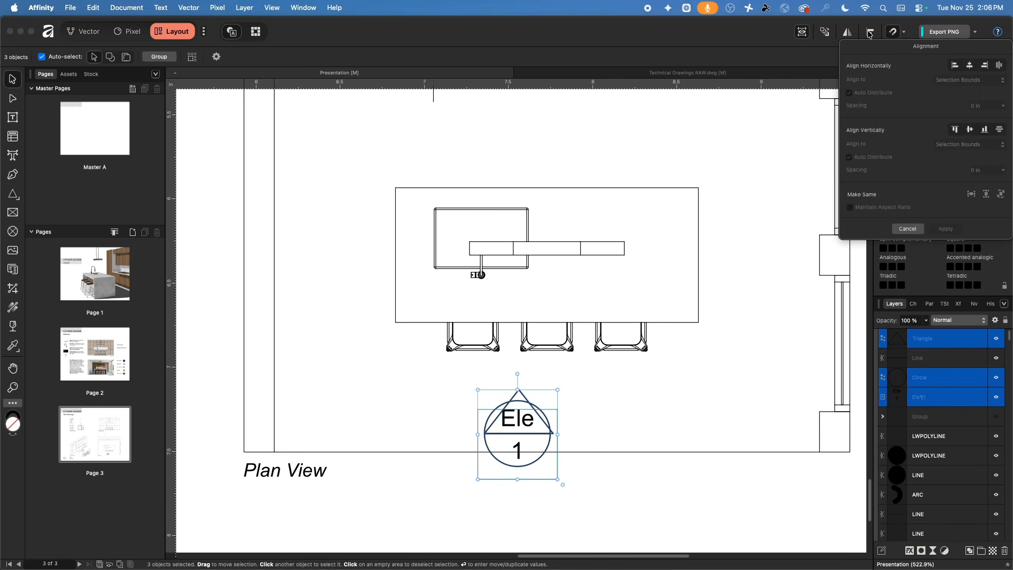
pyautogui.click(969, 66)
pyautogui.click(635, 497)
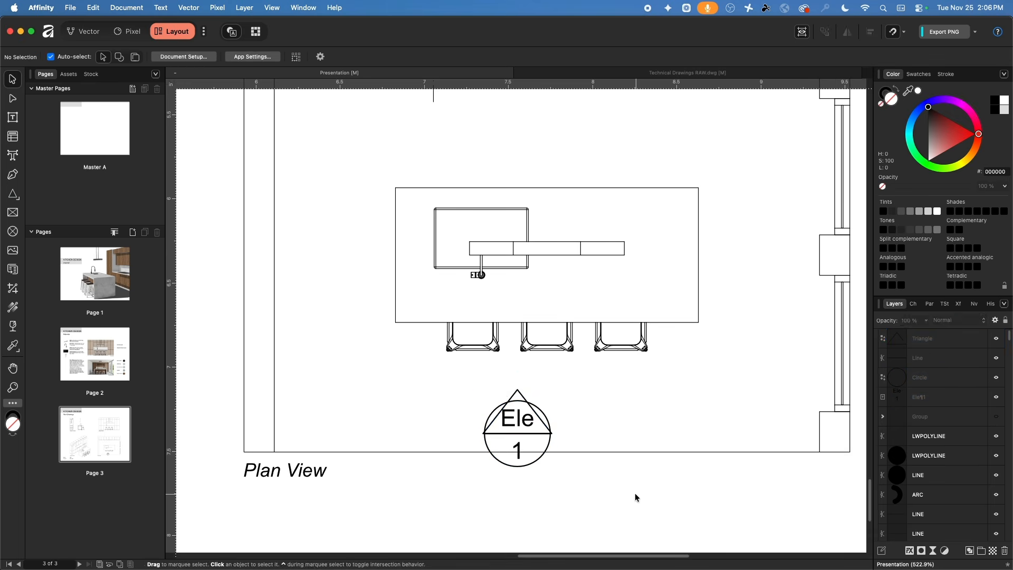
# - Enlarge the triangle upward and symmetrically to both sides so that it extends beyond the circle
pyautogui.click(518, 394)
pyautogui.moveTo(518, 390); pyautogui.dragTo(517, 375)
pyautogui.moveTo(553, 404); pyautogui.dragTo(572, 405)
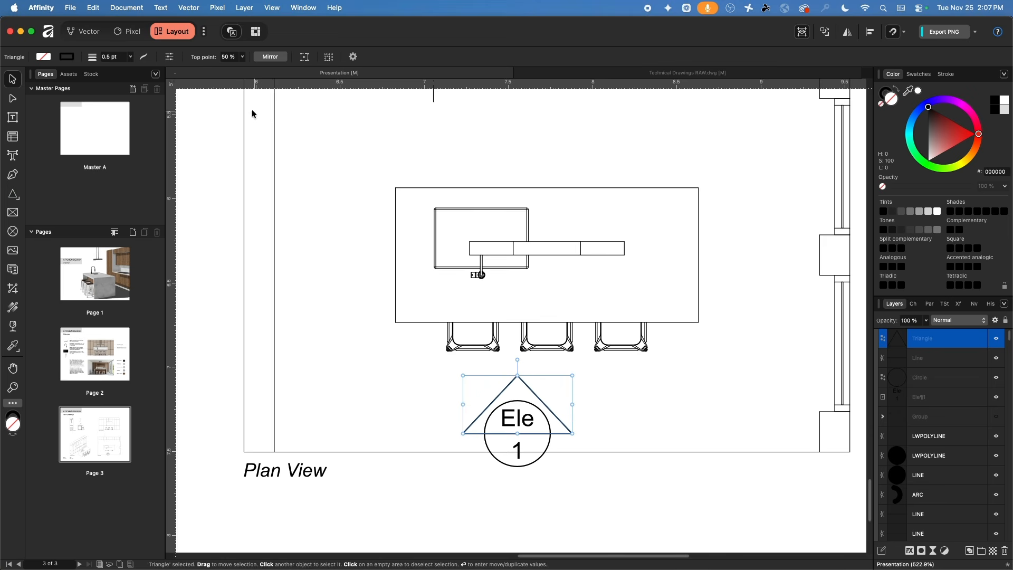
# - Fill the triangle with black (000000) and the circle with white (FFFFFF)
pyautogui.click(44, 57)
pyautogui.moveTo(106, 130); pyautogui.dragTo(103, 101)
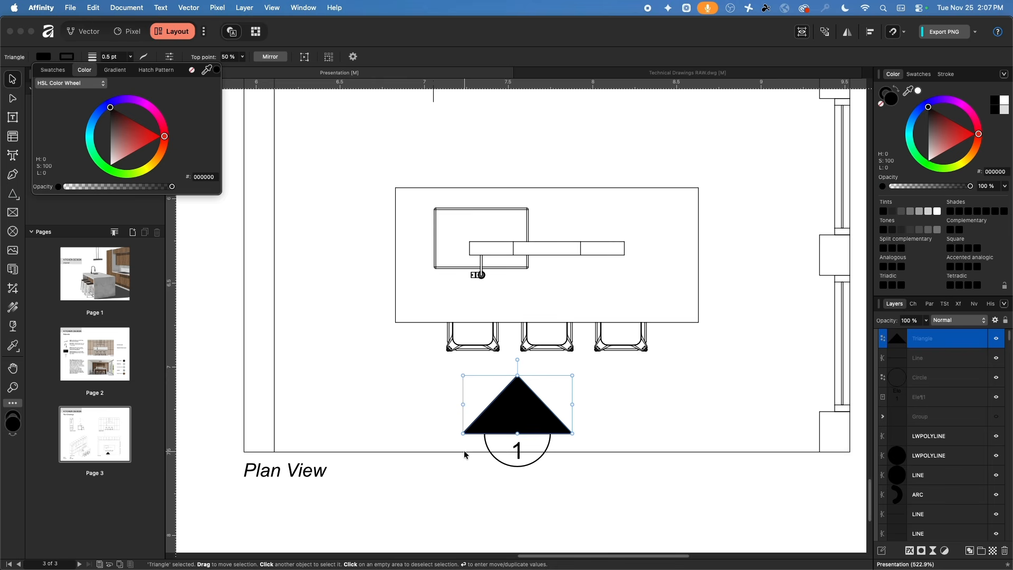
pyautogui.click(489, 447)
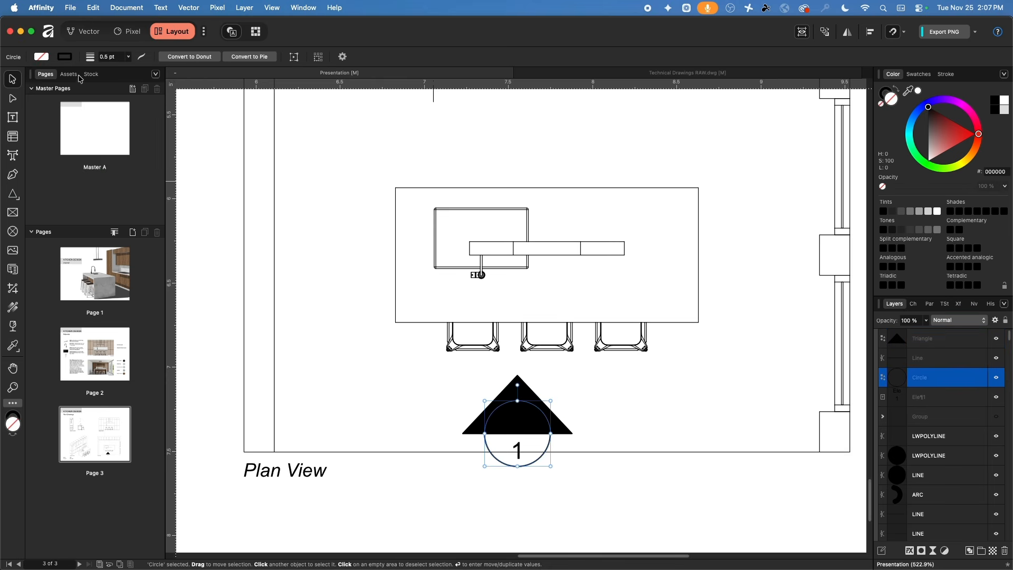
pyautogui.click(41, 56)
pyautogui.moveTo(119, 155); pyautogui.dragTo(109, 165)
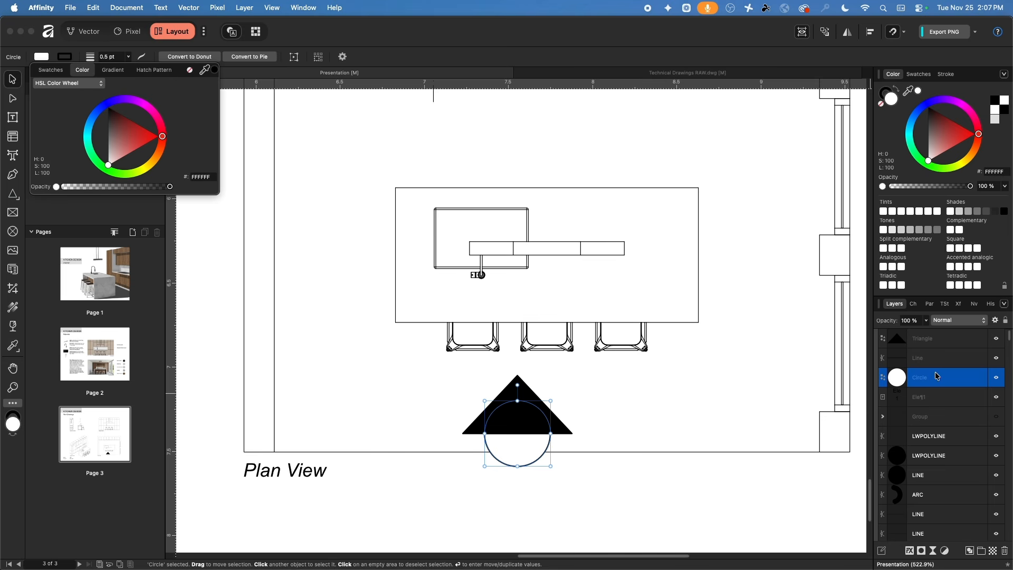
# - Reorder the symbol's parts so the text is in front, followed by the line, the circle and the triangle
pyautogui.moveTo(928, 378); pyautogui.dragTo(933, 340)
pyautogui.moveTo(931, 375); pyautogui.dragTo(935, 341)
pyautogui.moveTo(934, 402); pyautogui.dragTo(939, 351)
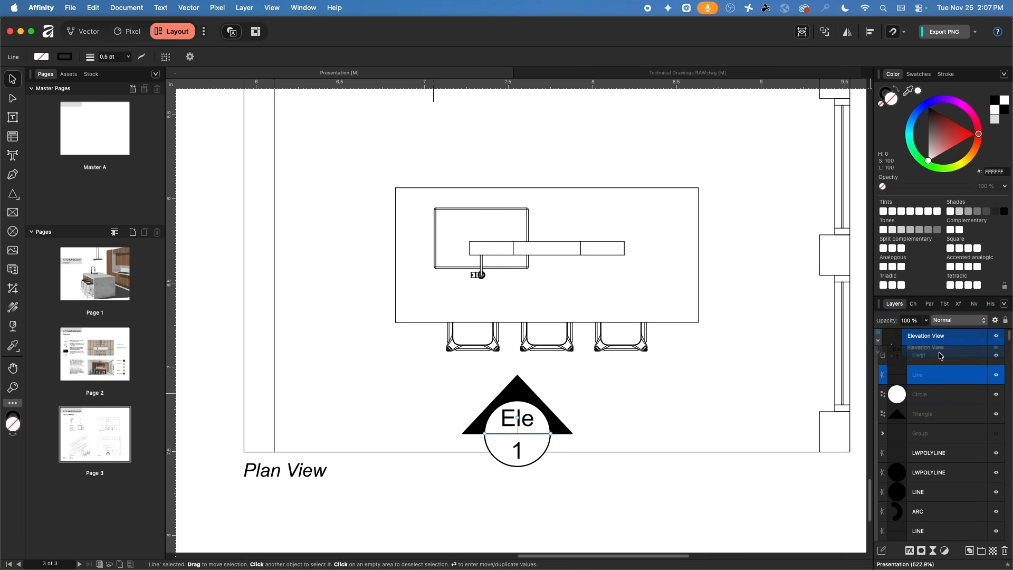
pyautogui.click(593, 522)
pyautogui.click(519, 395)
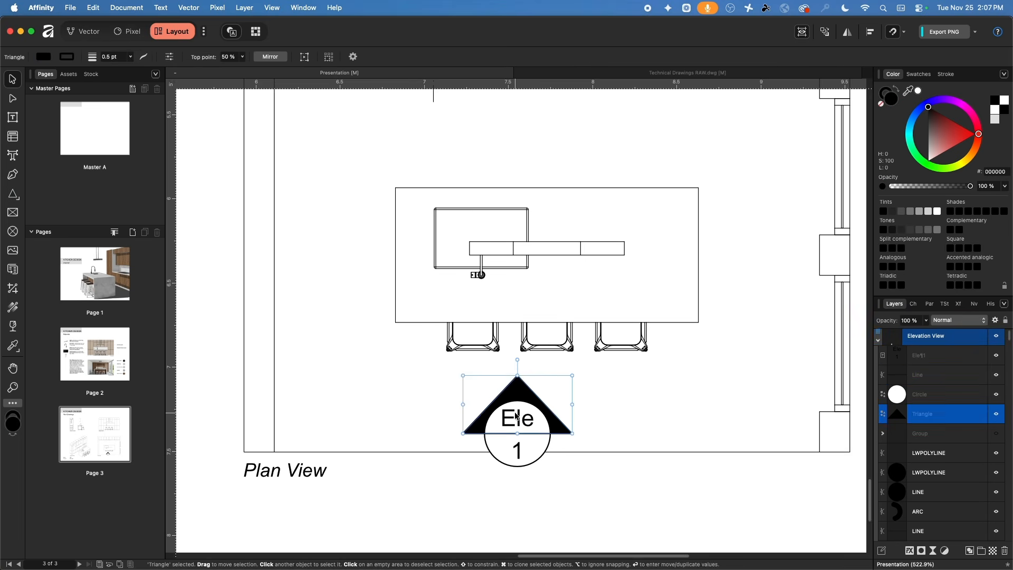
pyautogui.keyDown('shift'); pyautogui.click(505, 426); pyautogui.keyUp('shift')
pyautogui.keyDown('shift'); pyautogui.click(517, 452); pyautogui.keyUp('shift')
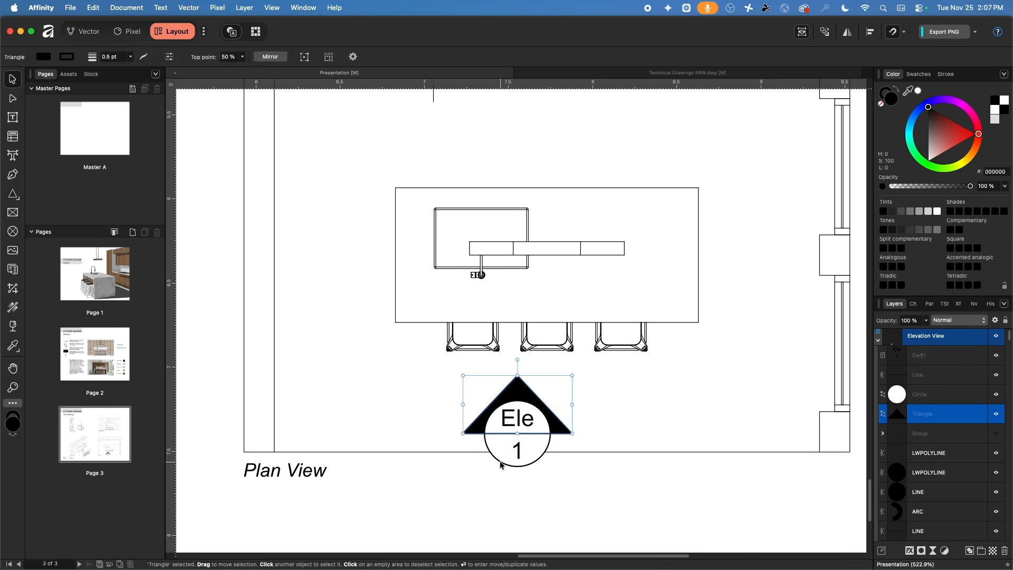
pyautogui.keyDown('shift'); pyautogui.click(516, 453); pyautogui.keyUp('shift')
pyautogui.keyDown('shift'); pyautogui.click(519, 454); pyautogui.keyUp('shift')
pyautogui.keyDown('shift'); pyautogui.click(518, 451); pyautogui.keyUp('shift')
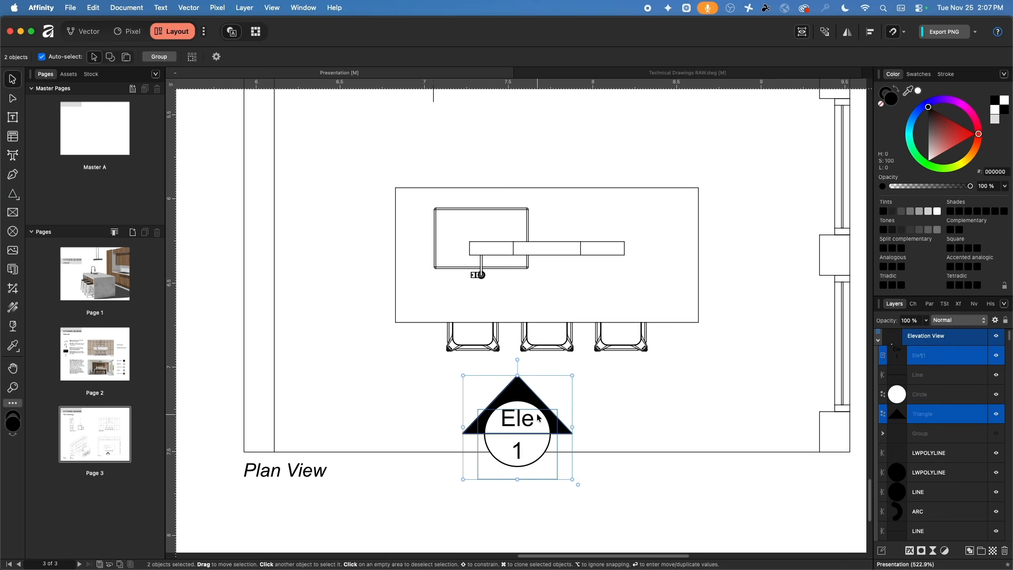
pyautogui.moveTo(519, 395); pyautogui.dragTo(576, 431)
pyautogui.press('super+z')
# - Group the "Ele 1" text, line, circle and triangle into one elevation symbol
pyautogui.click(923, 359)
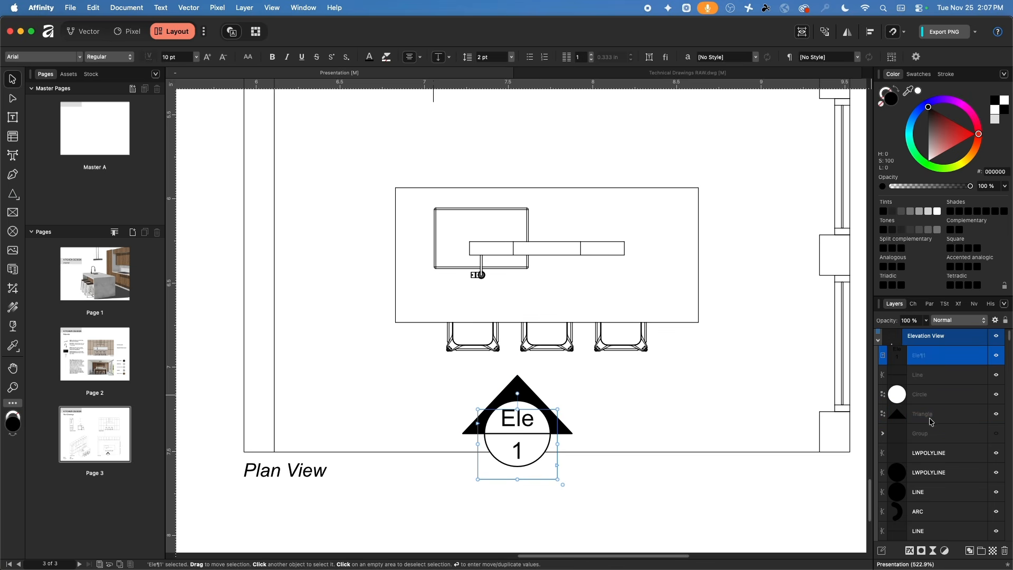
pyautogui.click(931, 421)
pyautogui.keyDown('shift'); pyautogui.click(926, 359); pyautogui.keyUp('shift')
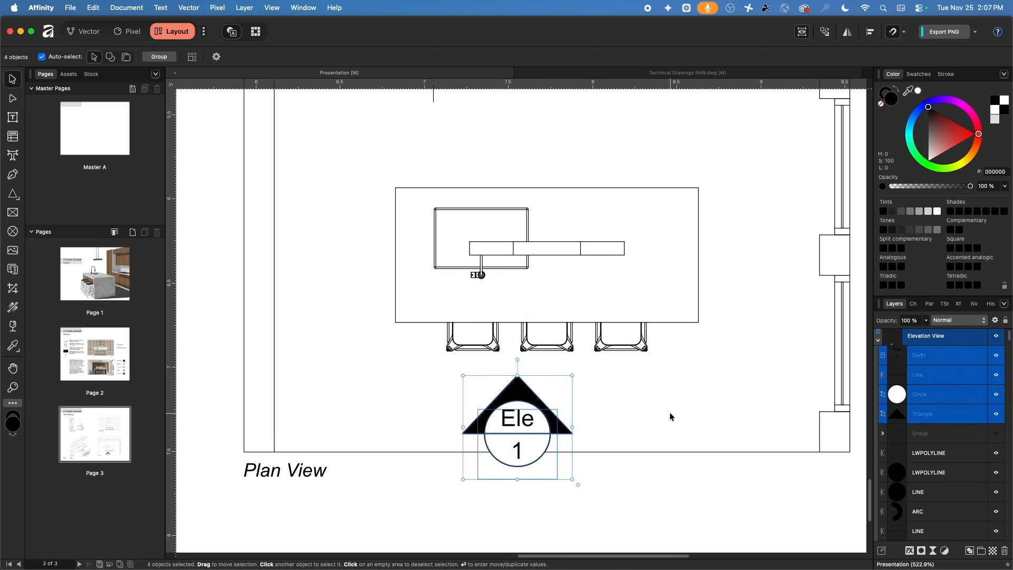
pyautogui.press('super+g')
# - Position the elevation symbol in the plan view just below the middle stool, pointing toward the island
pyautogui.scroll(-5, 527, 402)
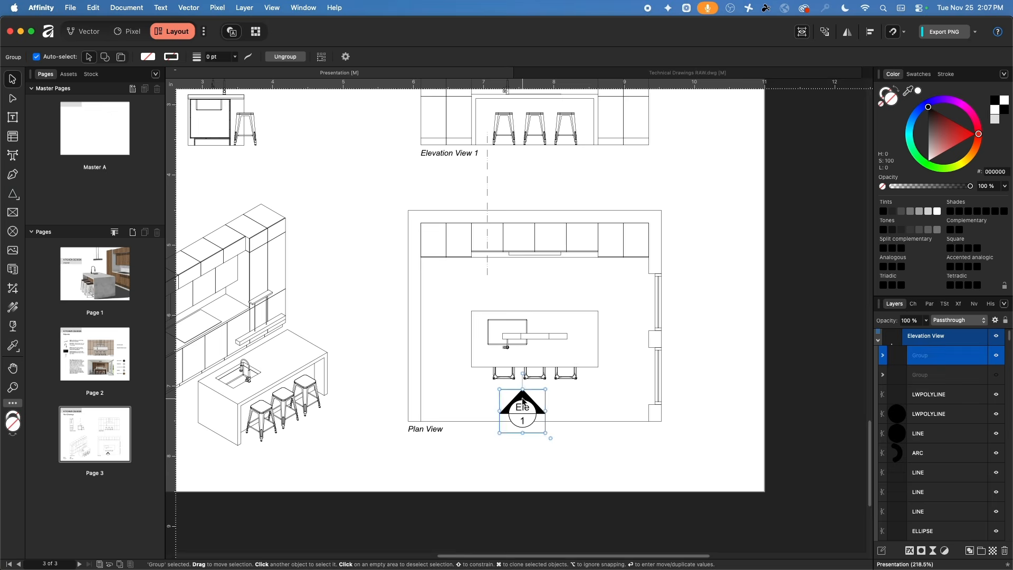
pyautogui.moveTo(526, 402); pyautogui.dragTo(524, 440)
pyautogui.click(458, 453)
pyautogui.scroll(-3, 458, 453)
pyautogui.moveTo(412, 385); pyautogui.dragTo(426, 405)
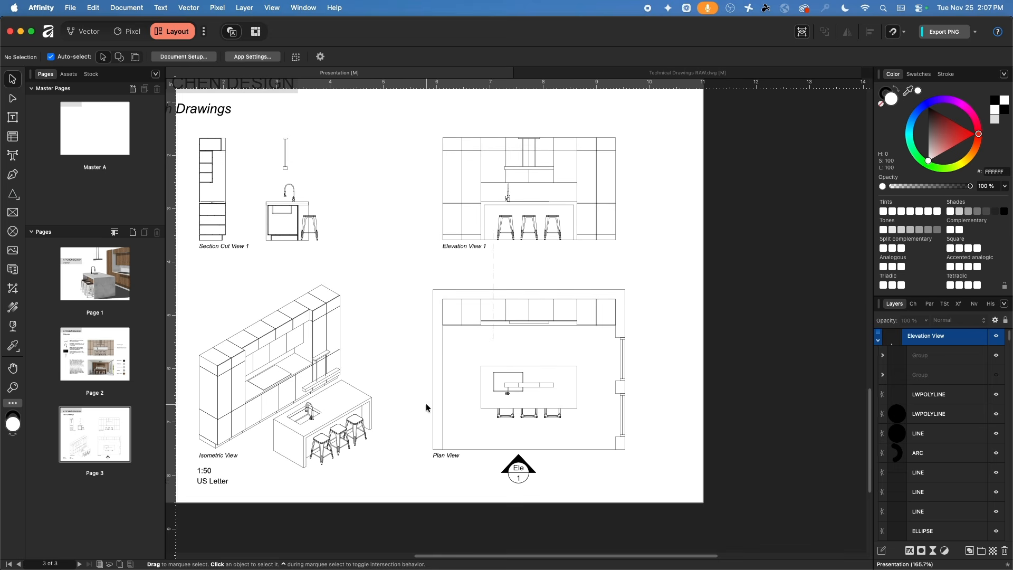
pyautogui.moveTo(521, 468); pyautogui.dragTo(532, 439)
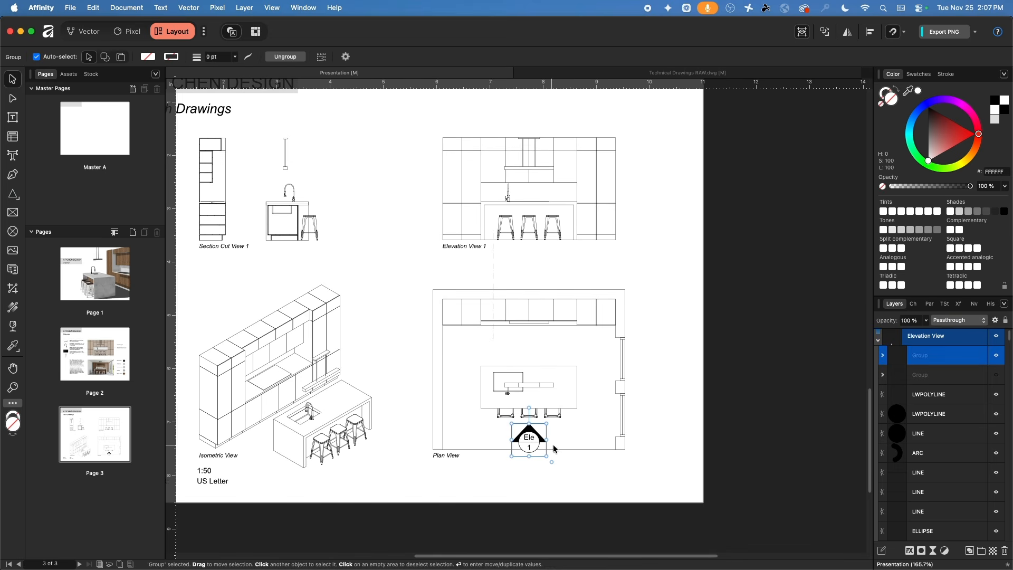
pyautogui.scroll(10, 538, 462)
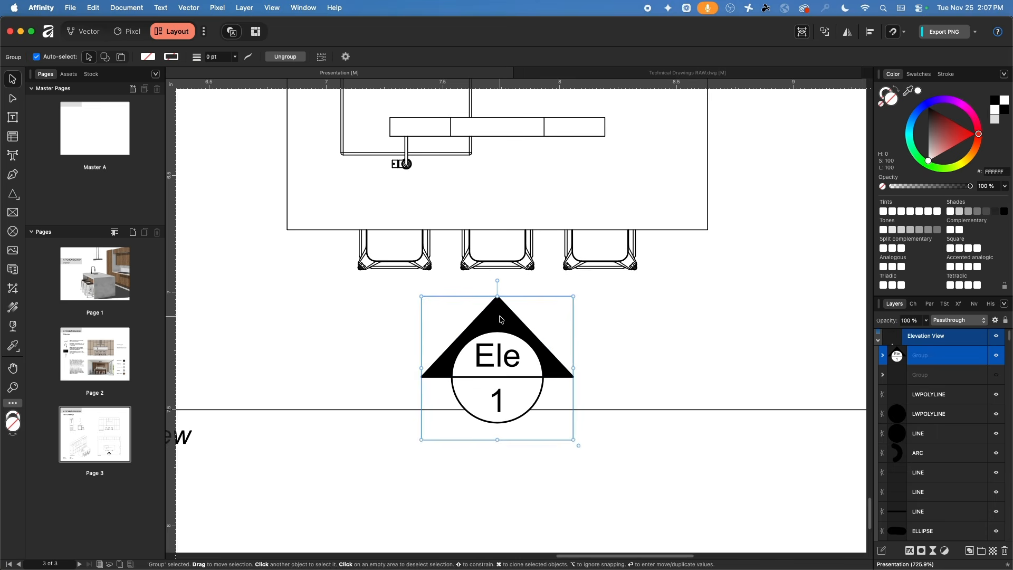
pyautogui.doubleClick(500, 317)
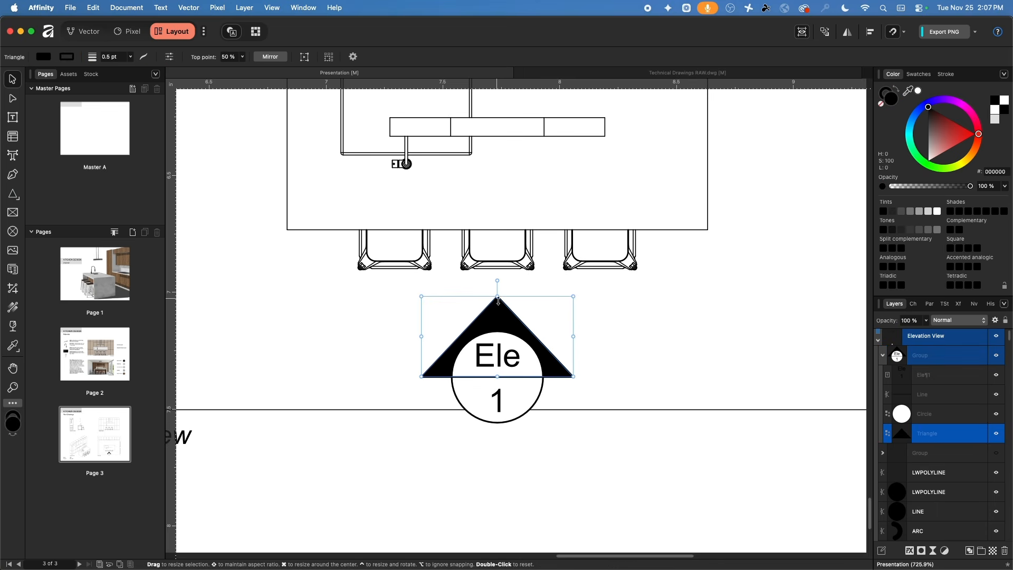
pyautogui.moveTo(498, 300); pyautogui.dragTo(499, 320)
pyautogui.press('super+z')
pyautogui.click(521, 427)
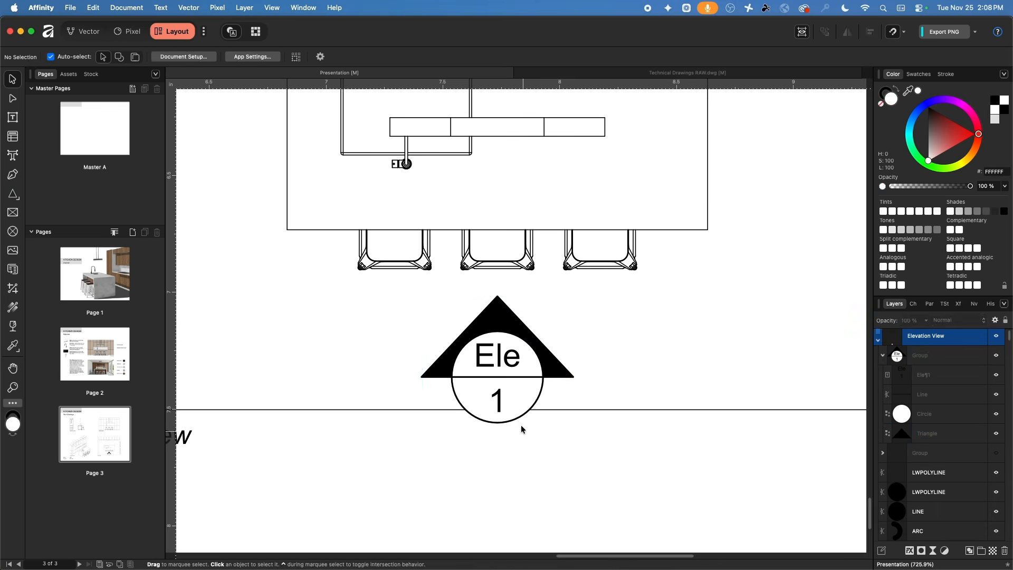
# - Scale down the elevation symbol group slightly and set its "Ele 1" text size to 8 pt
pyautogui.click(498, 350)
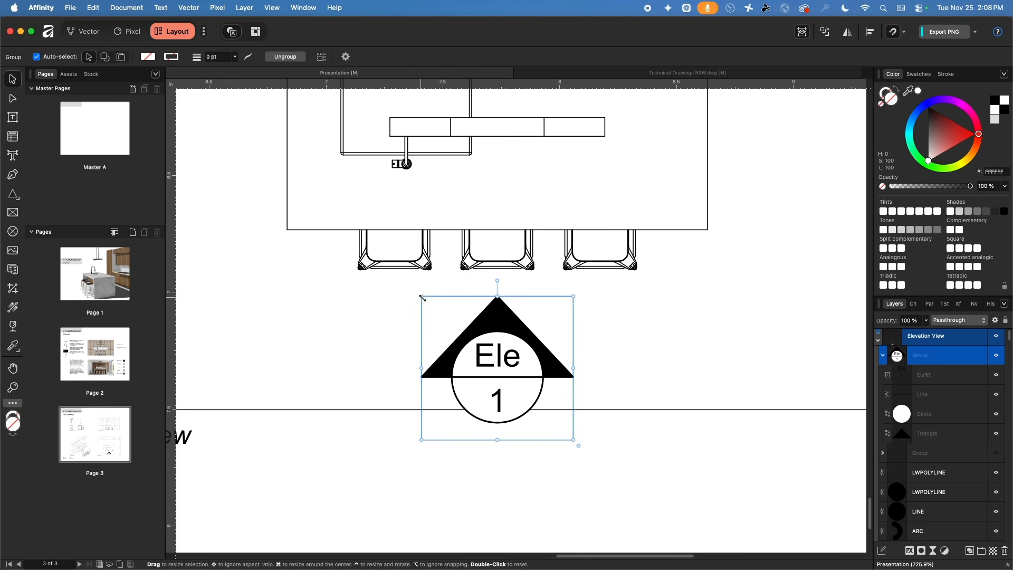
pyautogui.moveTo(421, 296); pyautogui.dragTo(454, 320)
pyautogui.doubleClick(511, 379)
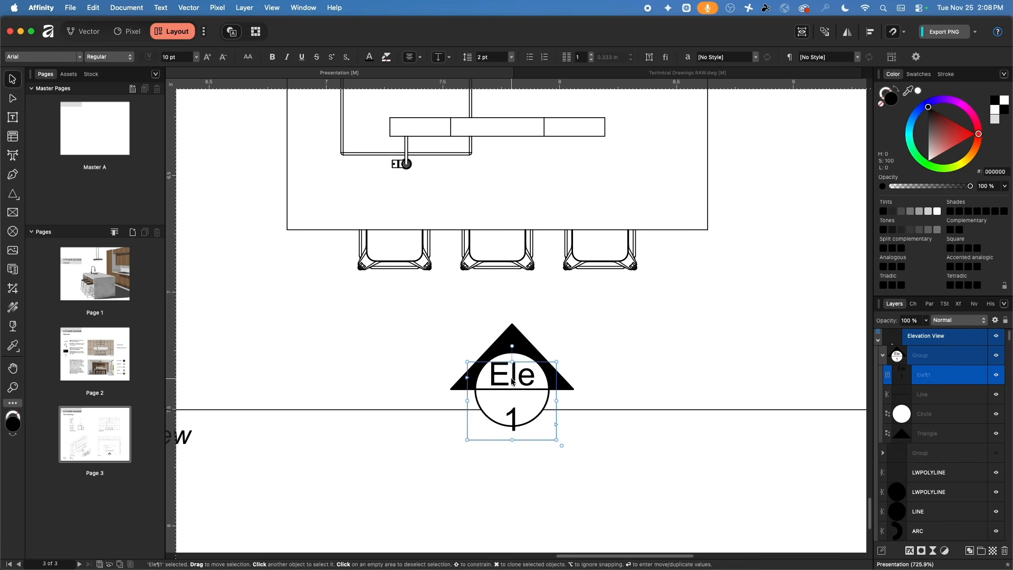
pyautogui.tripleClick(510, 379)
pyautogui.press('super+a')
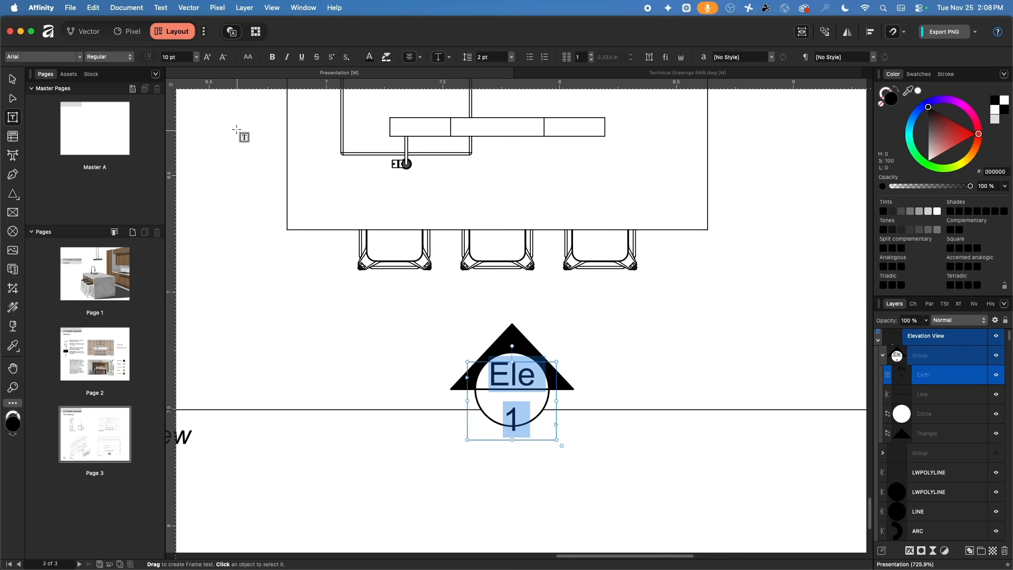
pyautogui.click(196, 56)
pyautogui.click(182, 108)
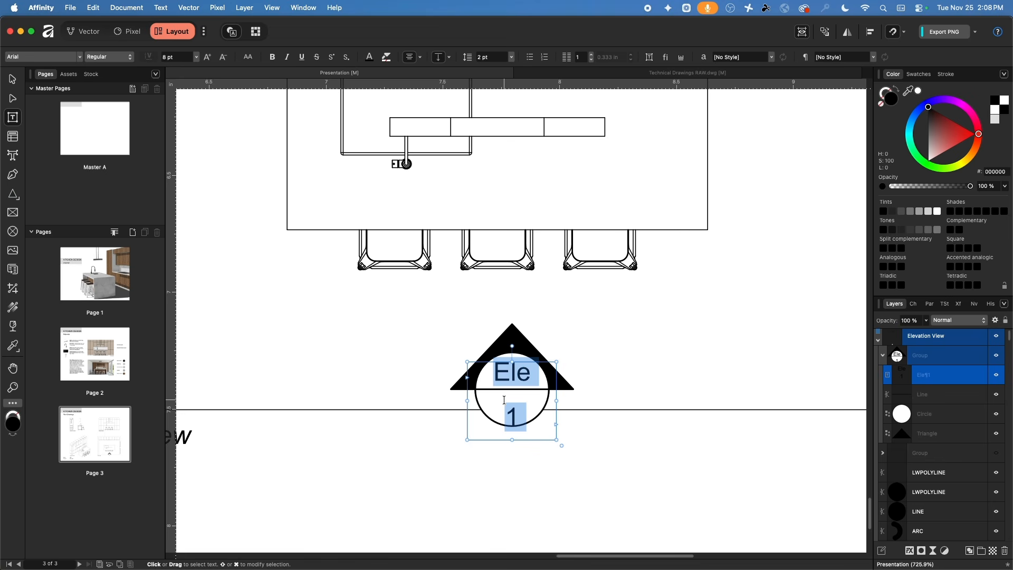
# - Set the leading of the "1" line in the elevation symbol to Default
pyautogui.click(538, 424)
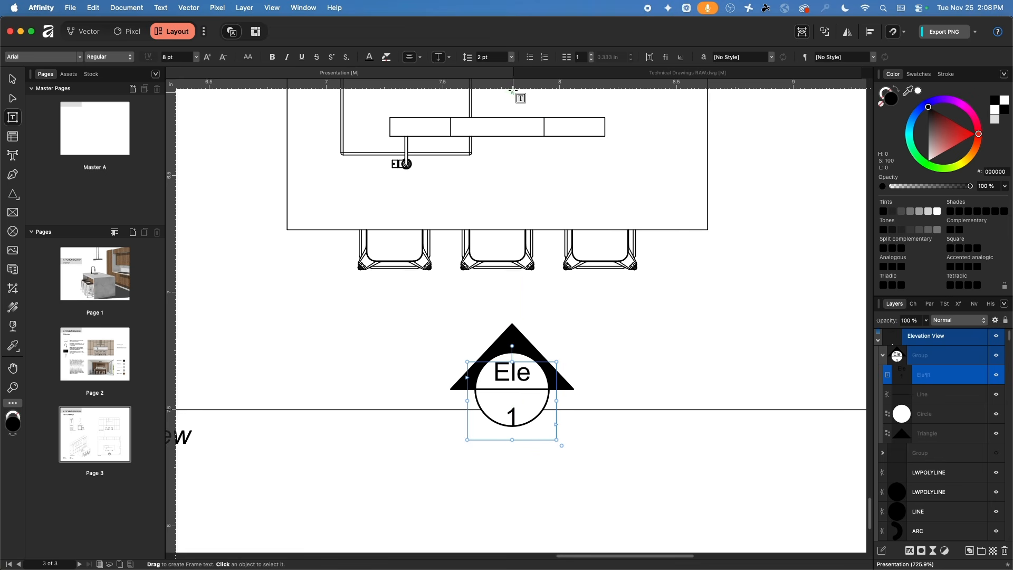
pyautogui.click(511, 57)
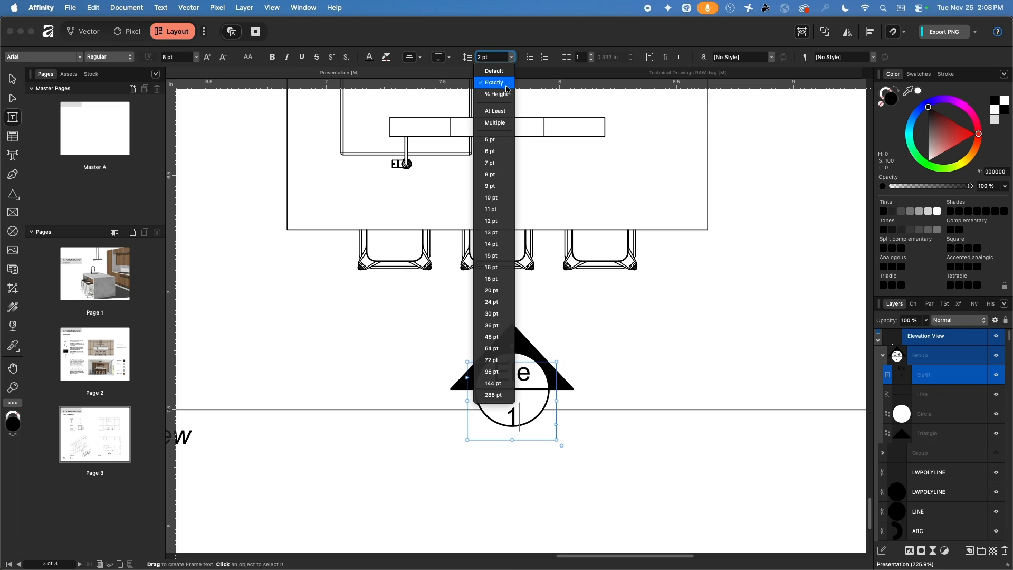
pyautogui.click(506, 71)
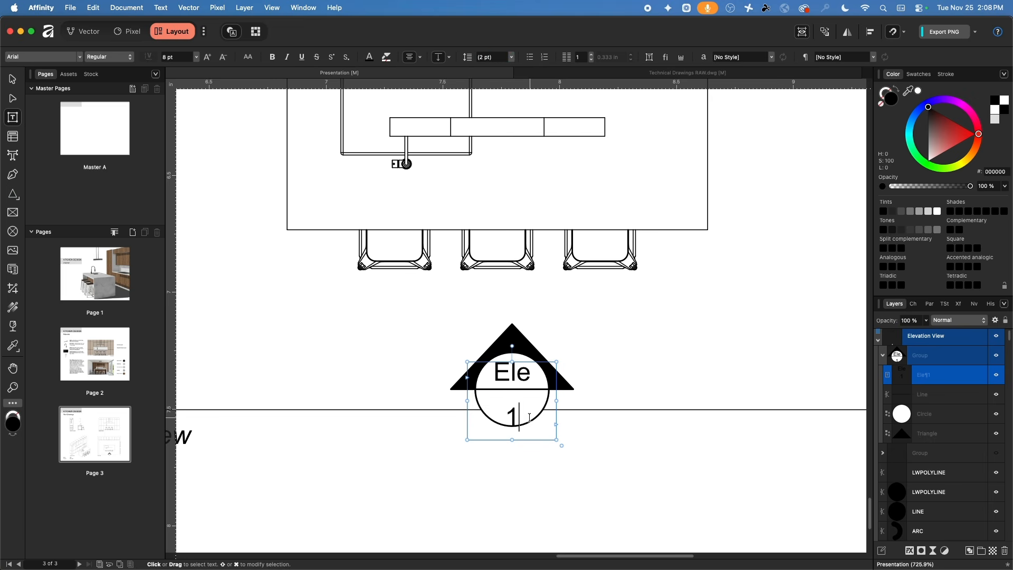
# - Retype the "1" in the elevation symbol's text frame and set the leading of all its text to 1 pt
pyautogui.press('BackSpace')
pyautogui.press('BackSpace')
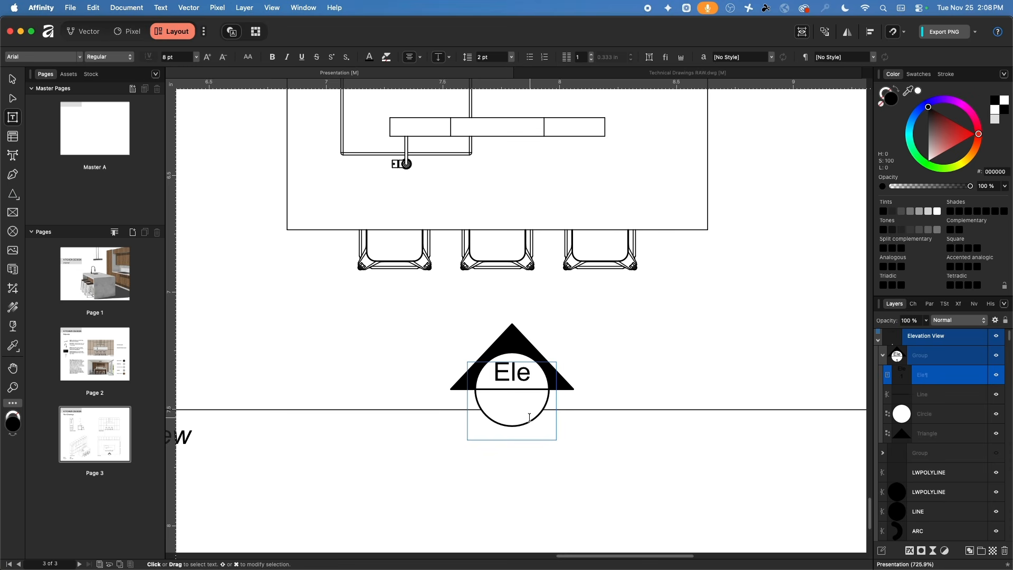
pyautogui.press('BackSpace')
pyautogui.write('1')
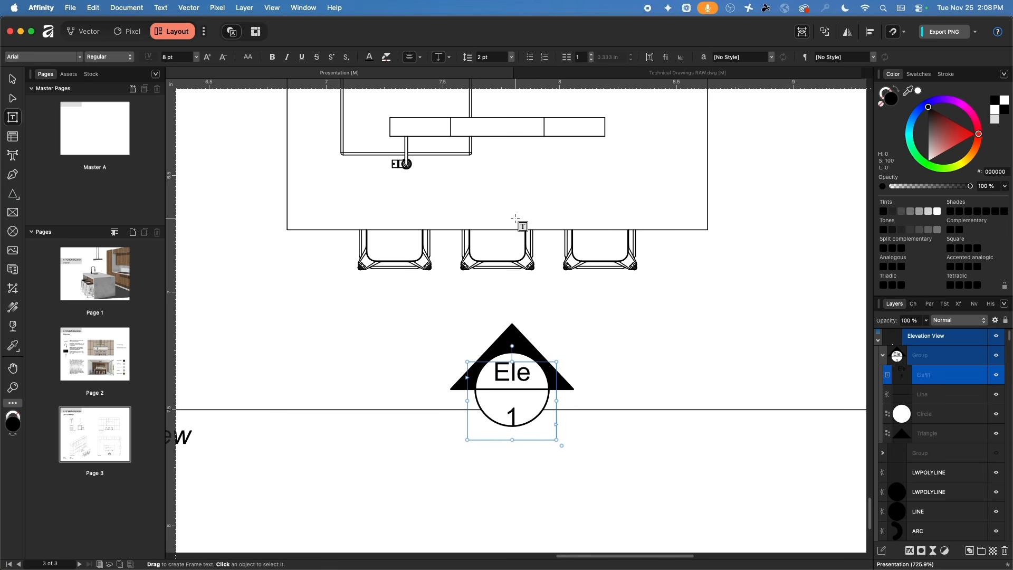
pyautogui.press('super+a')
pyautogui.click(499, 57)
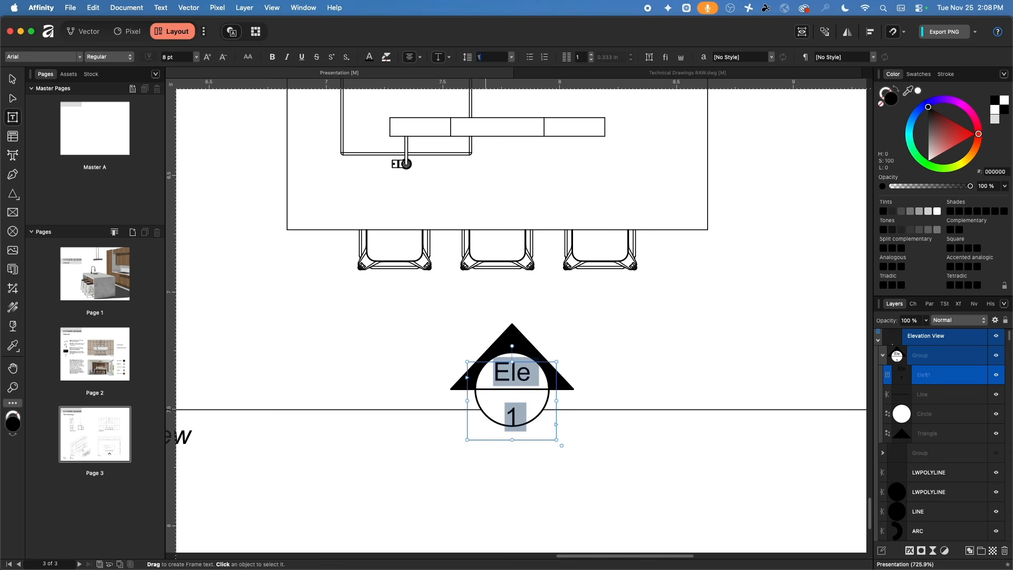
pyautogui.write('1')
pyautogui.press('Return')
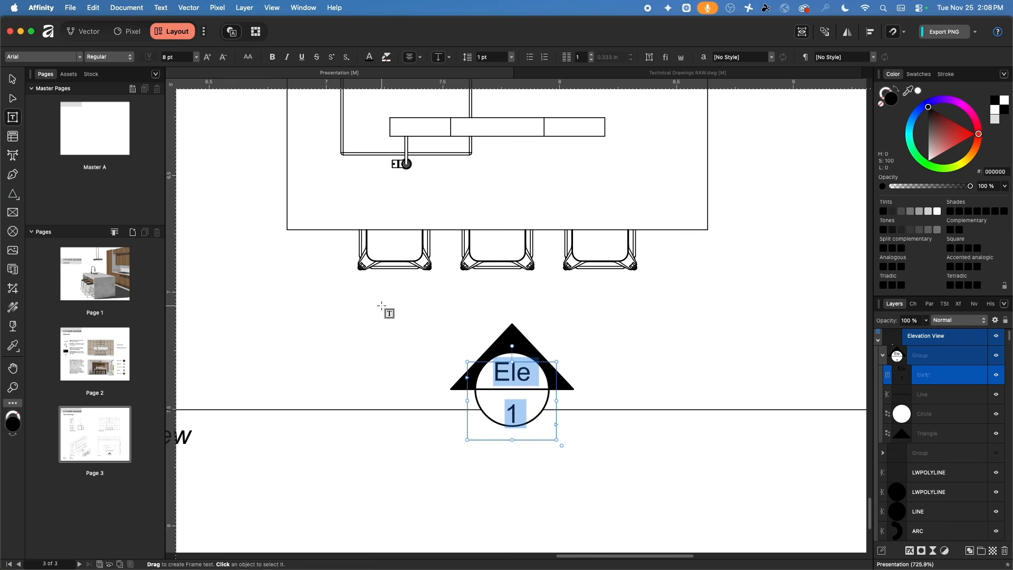
# - Delete the "Ele 1" text frame from the elevation symbol
pyautogui.press('BackSpace')
pyautogui.press('Escape')
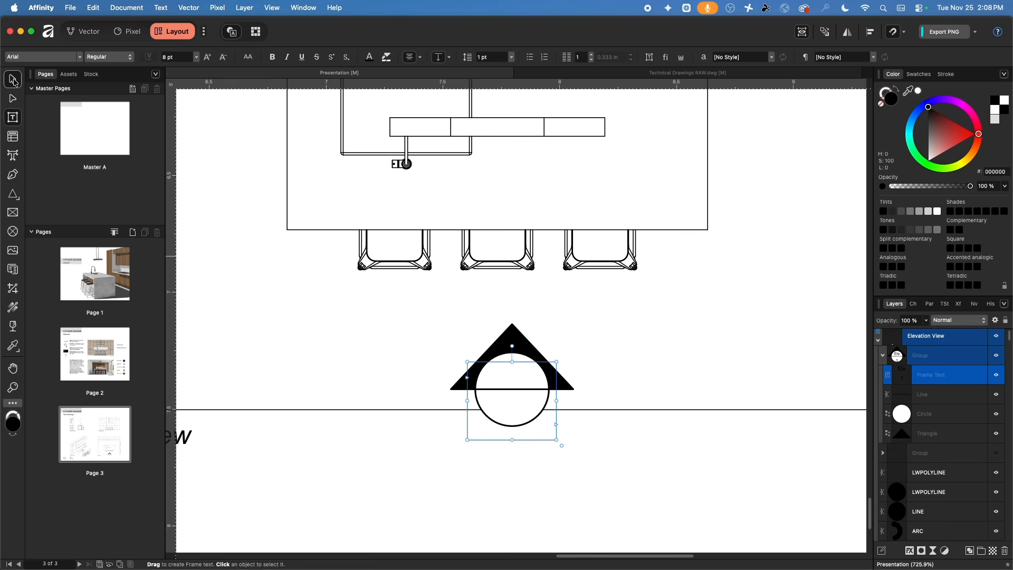
pyautogui.press('Delete')
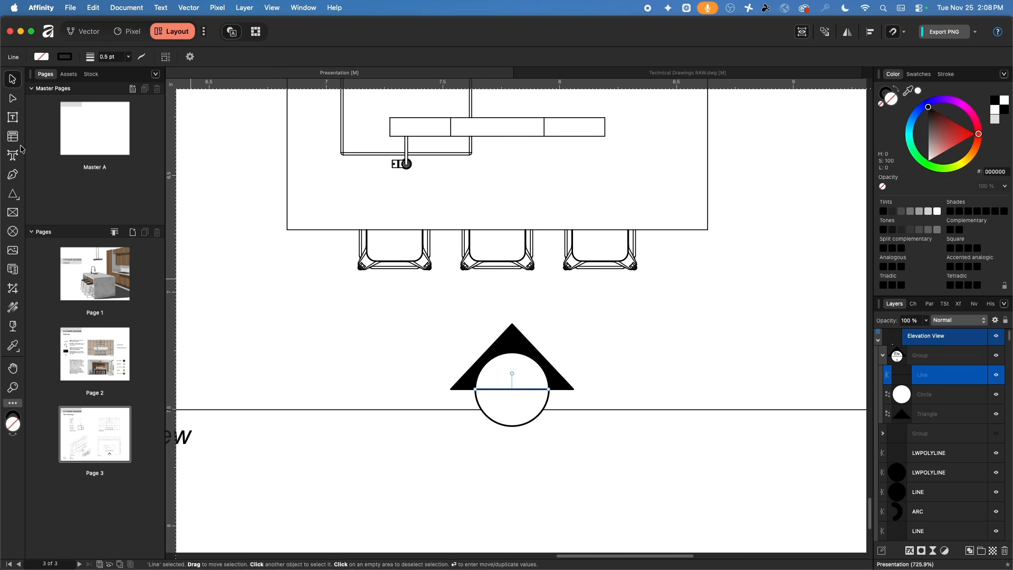
# - Add two separate artistic text objects beside the elevation symbol, "Ele" and below it "1"
pyautogui.click(13, 155)
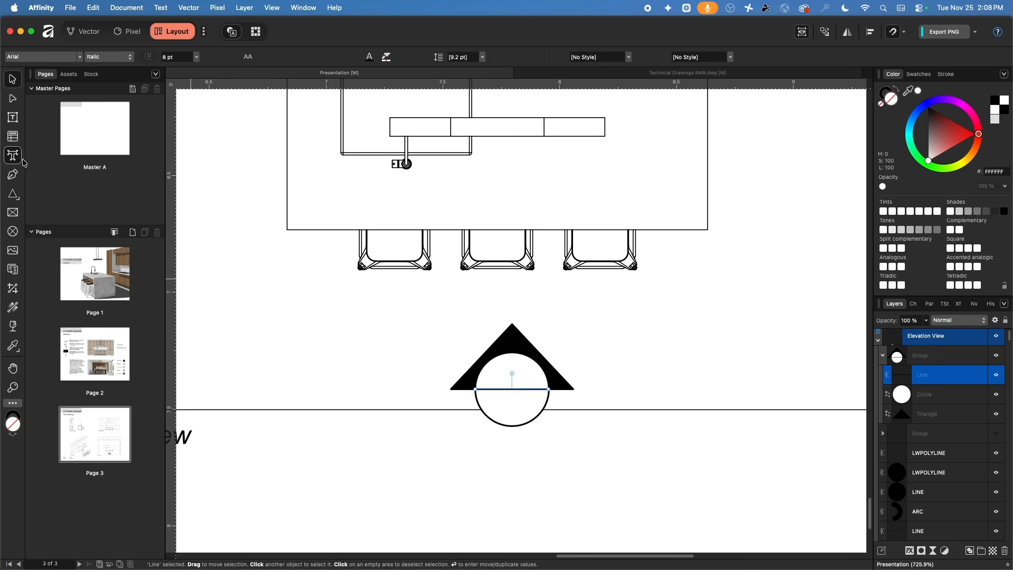
pyautogui.click(336, 342)
pyautogui.write('E')
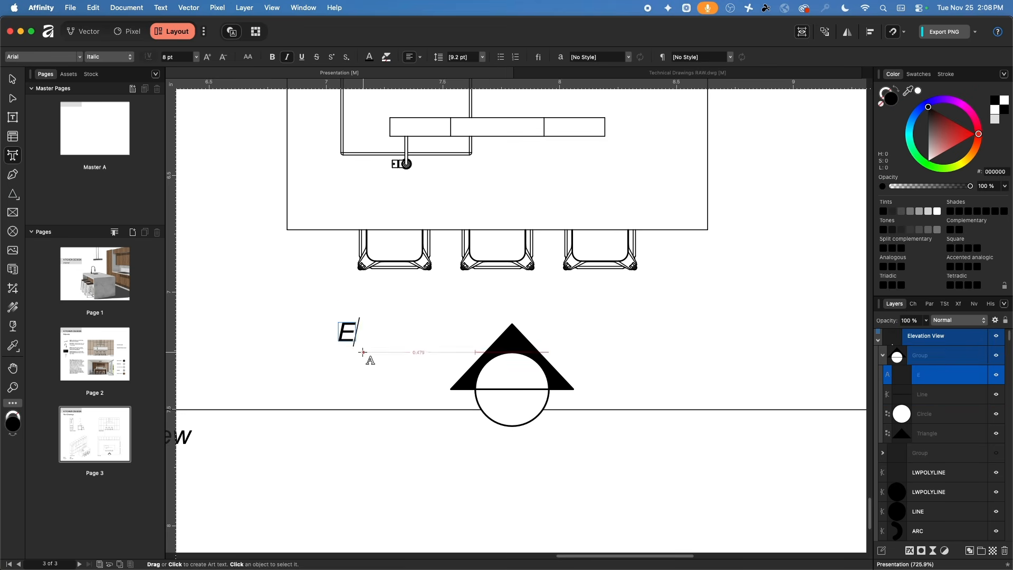
pyautogui.write('le')
pyautogui.press('Escape')
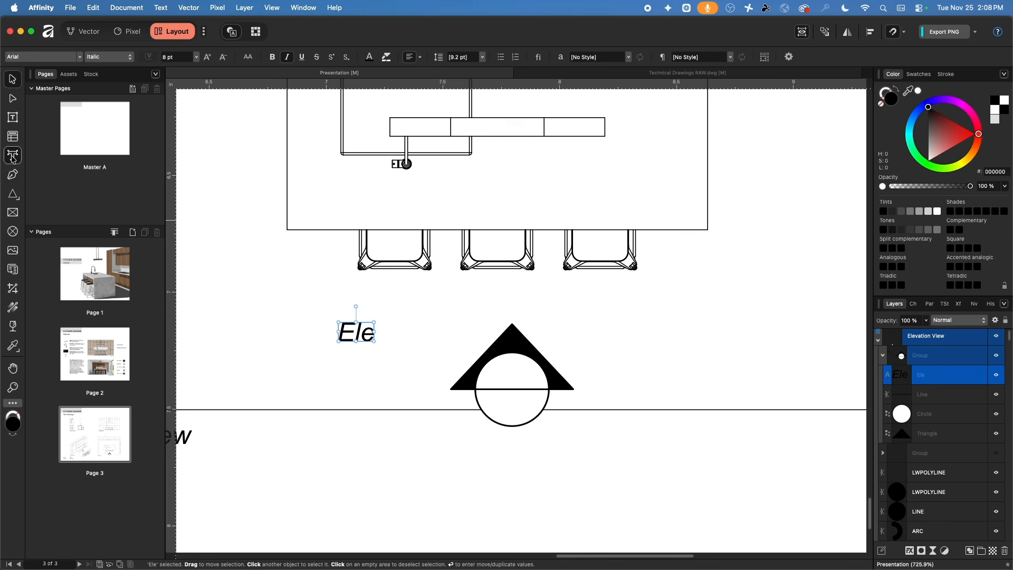
pyautogui.click(13, 156)
pyautogui.press('Escape')
pyautogui.click(353, 377)
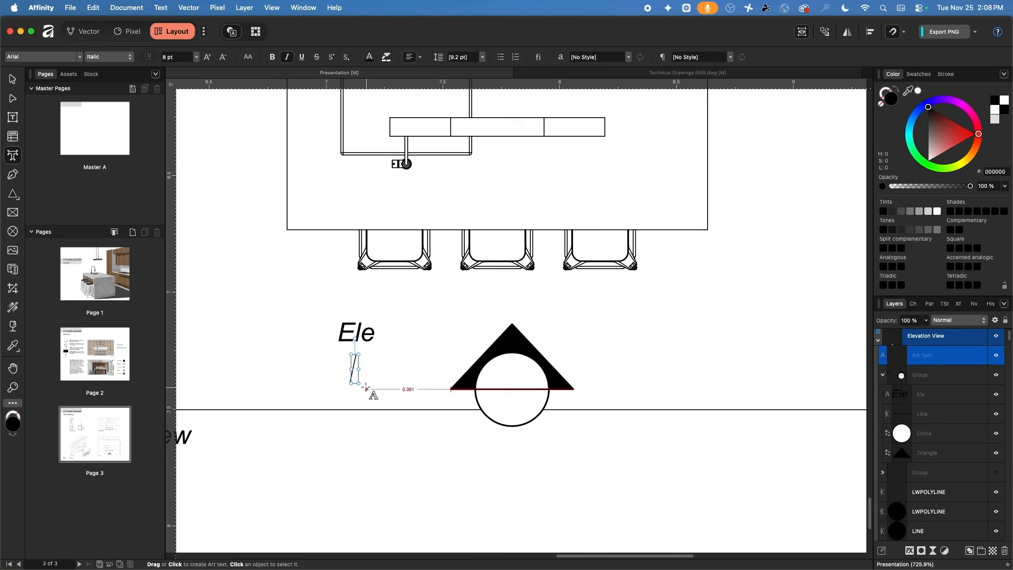
pyautogui.write('1')
pyautogui.press('Escape')
pyautogui.keyDown('shift'); pyautogui.click(362, 334); pyautogui.keyUp('shift')
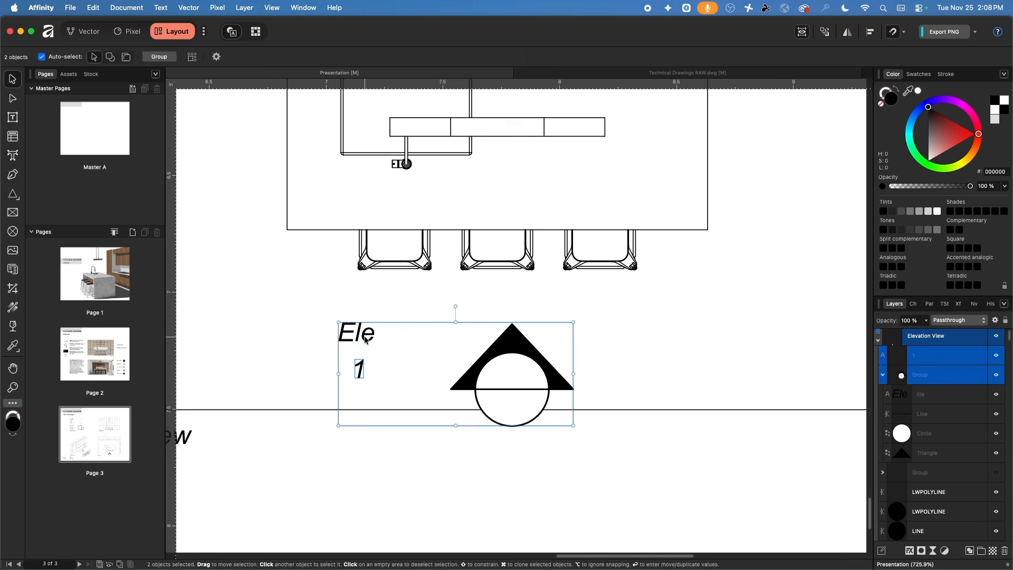
pyautogui.click(360, 419)
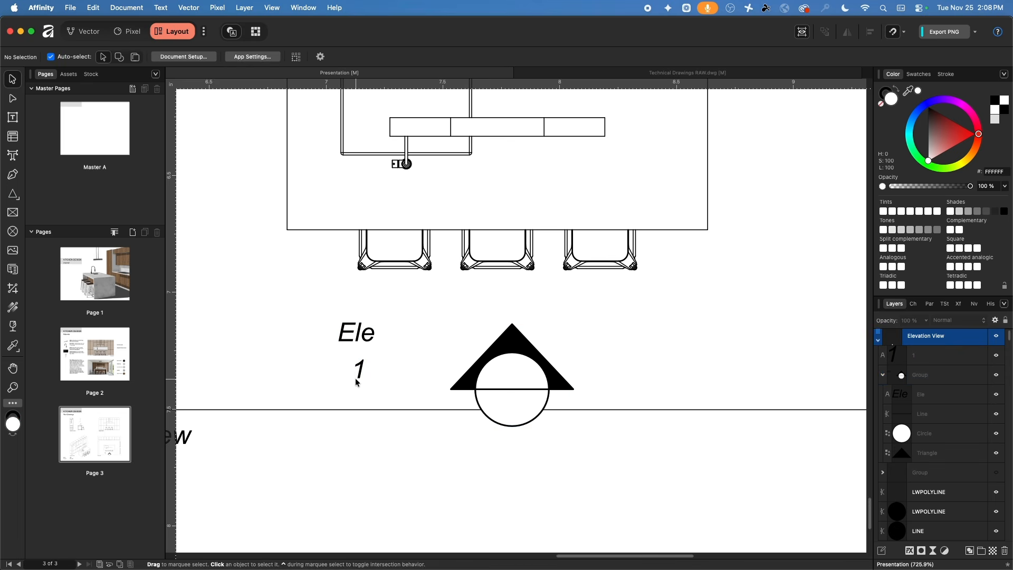
pyautogui.click(359, 374)
pyautogui.keyDown('shift'); pyautogui.click(357, 335); pyautogui.keyUp('shift')
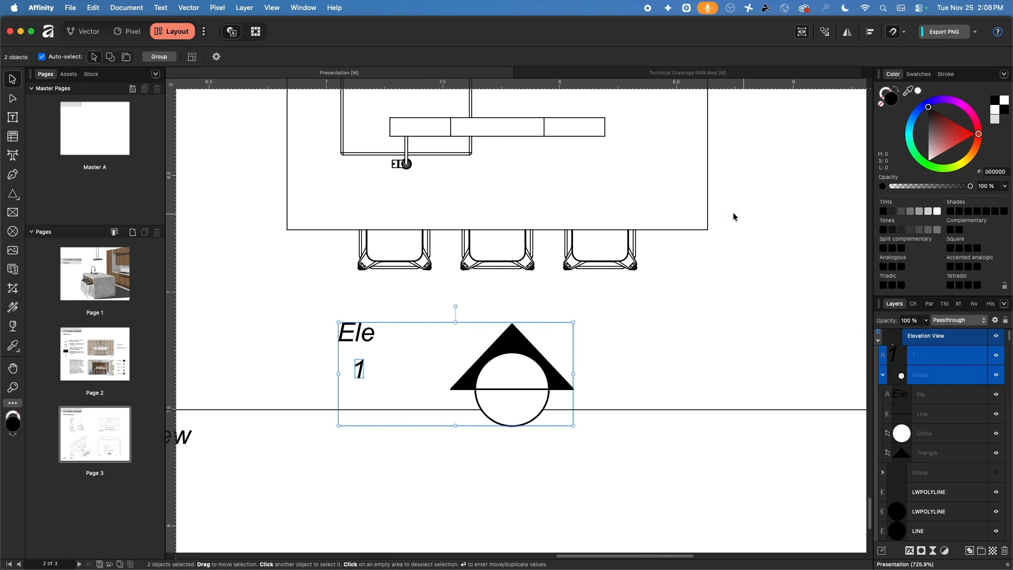
pyautogui.click(406, 492)
# - Remove the italic style from the new "Ele" and "1" texts
pyautogui.click(365, 341)
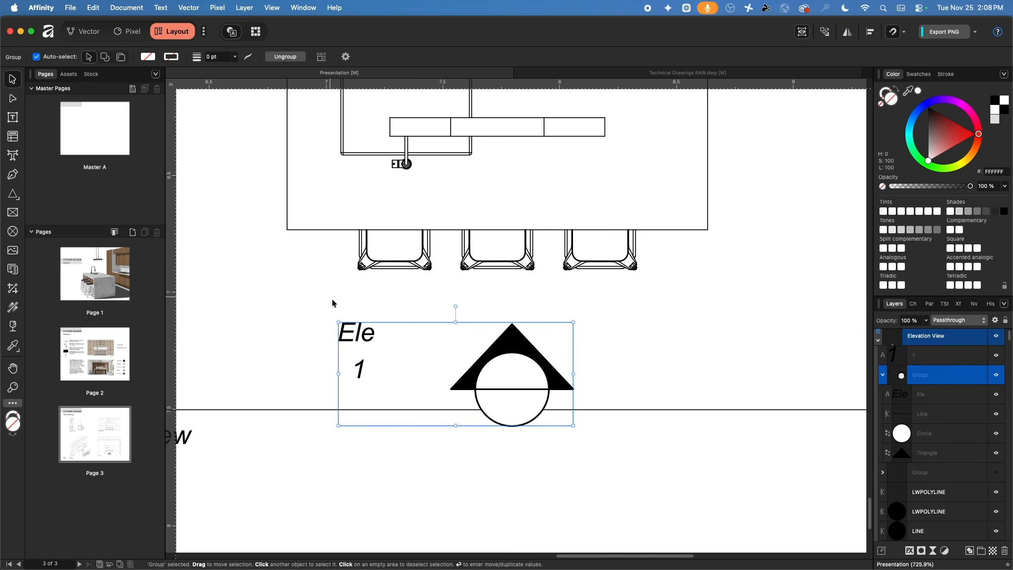
pyautogui.doubleClick(358, 339)
pyautogui.doubleClick(359, 337)
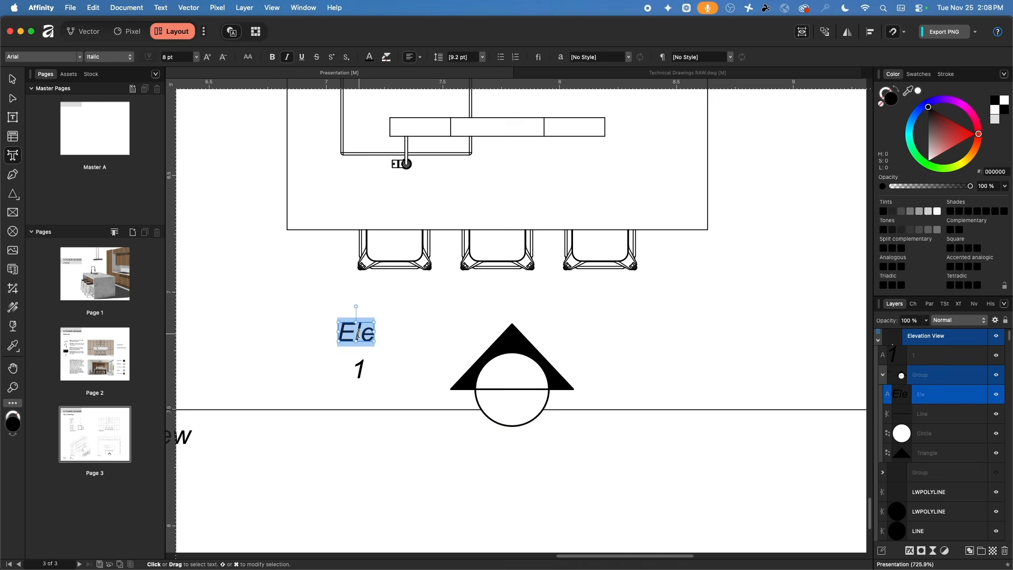
pyautogui.click(288, 57)
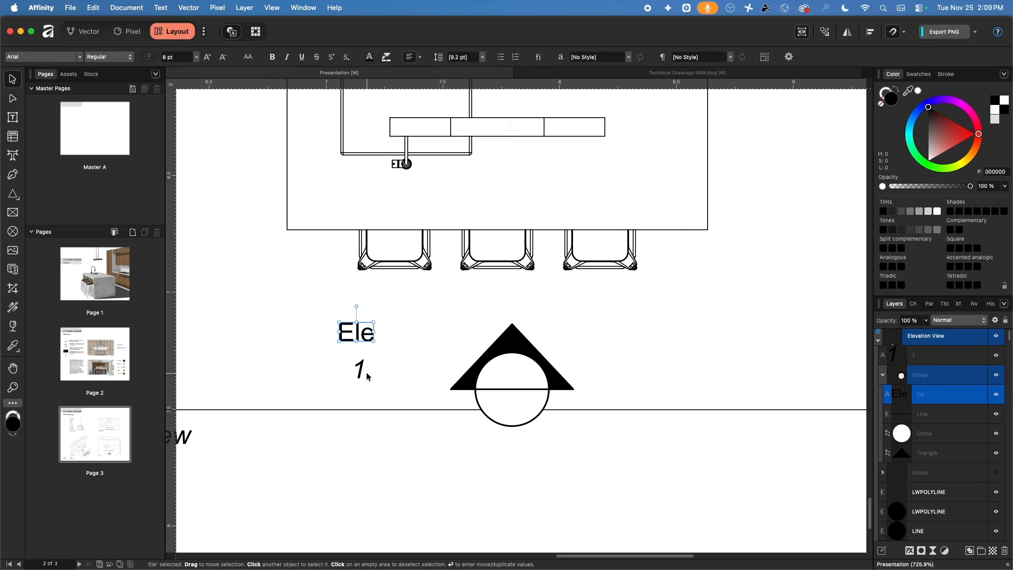
pyautogui.click(360, 369)
pyautogui.doubleClick(360, 369)
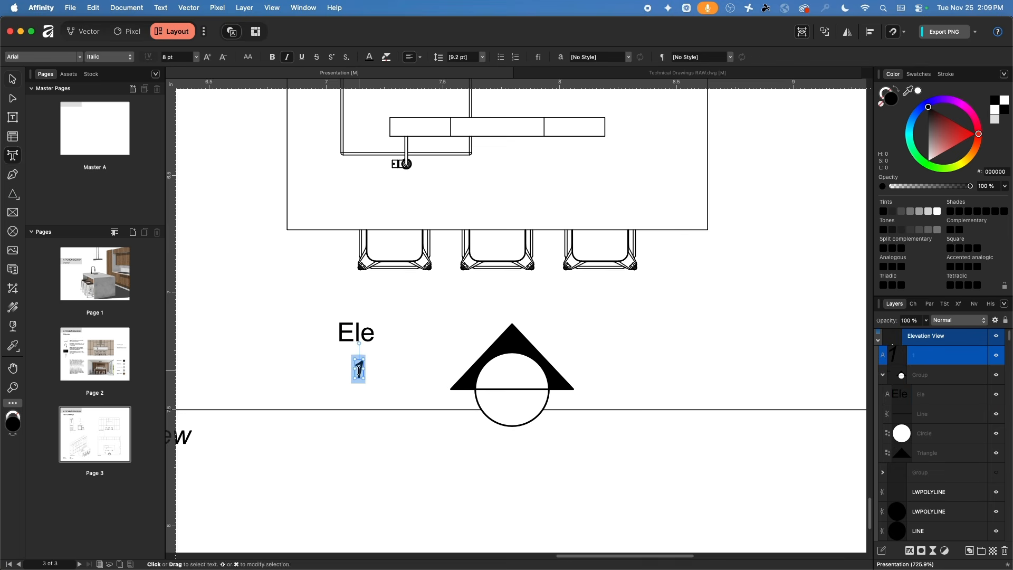
pyautogui.click(288, 59)
pyautogui.click(394, 453)
pyautogui.click(18, 81)
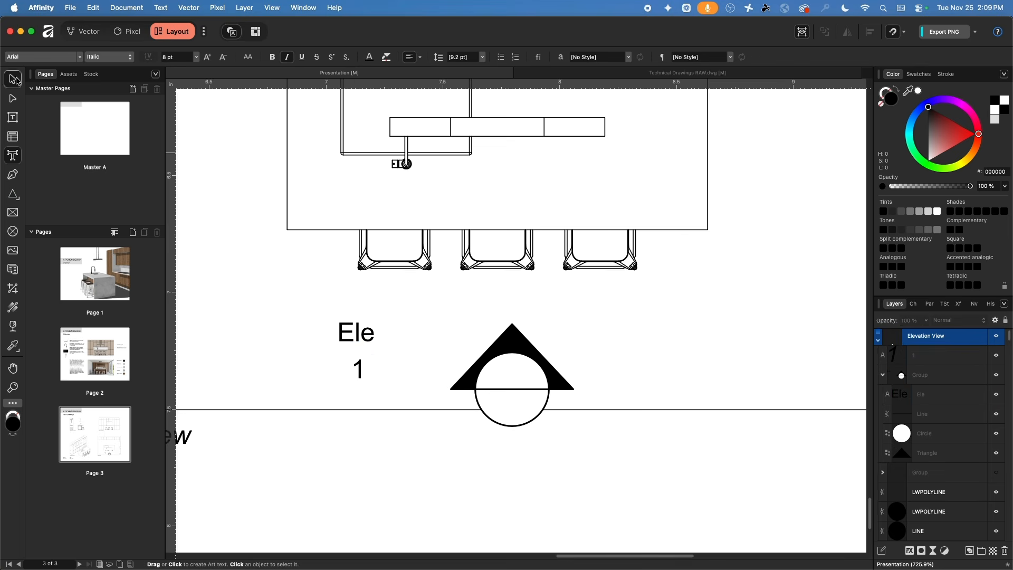
# - Move "Ele" into the upper half and "1" into the lower half of the elevation symbol's circle
pyautogui.click(368, 333)
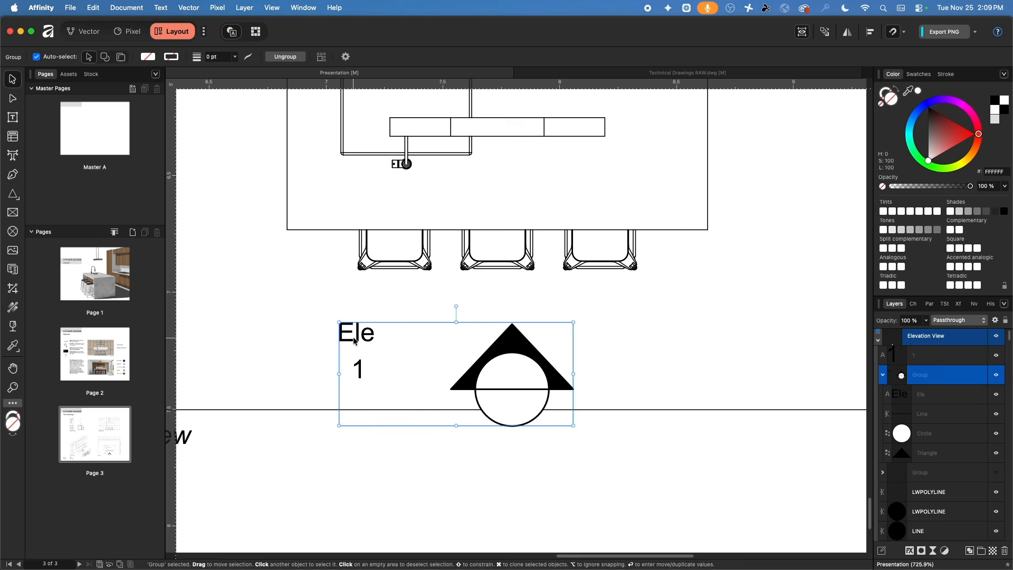
pyautogui.doubleClick(361, 338)
pyautogui.moveTo(360, 331); pyautogui.dragTo(517, 375)
pyautogui.moveTo(363, 372); pyautogui.dragTo(509, 406)
pyautogui.click(428, 473)
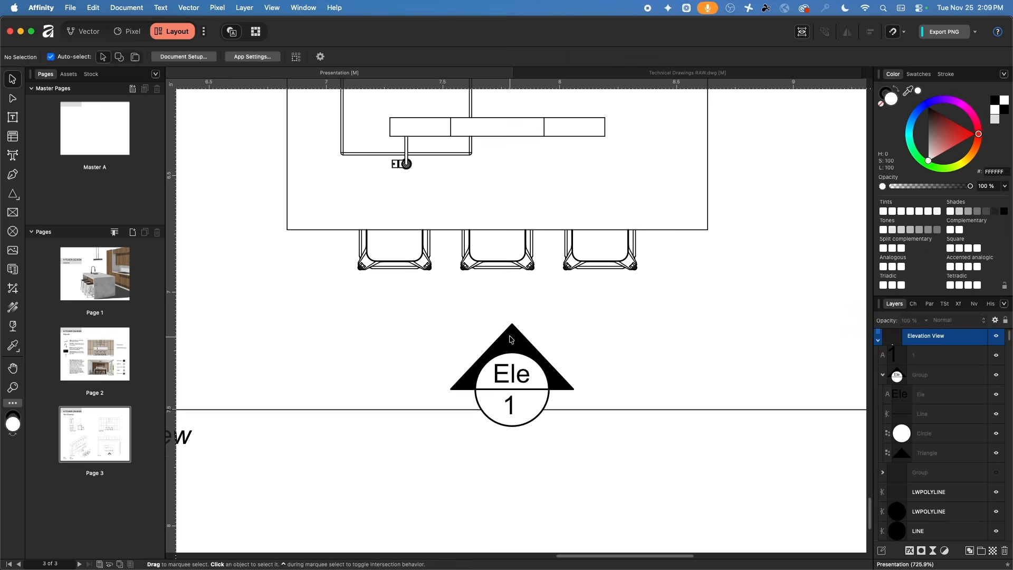
# - Reduce the height of the elevation symbol's black triangle and narrow it around its centre to about 0.464 in wide
pyautogui.click(515, 336)
pyautogui.moveTo(512, 323); pyautogui.dragTo(512, 334)
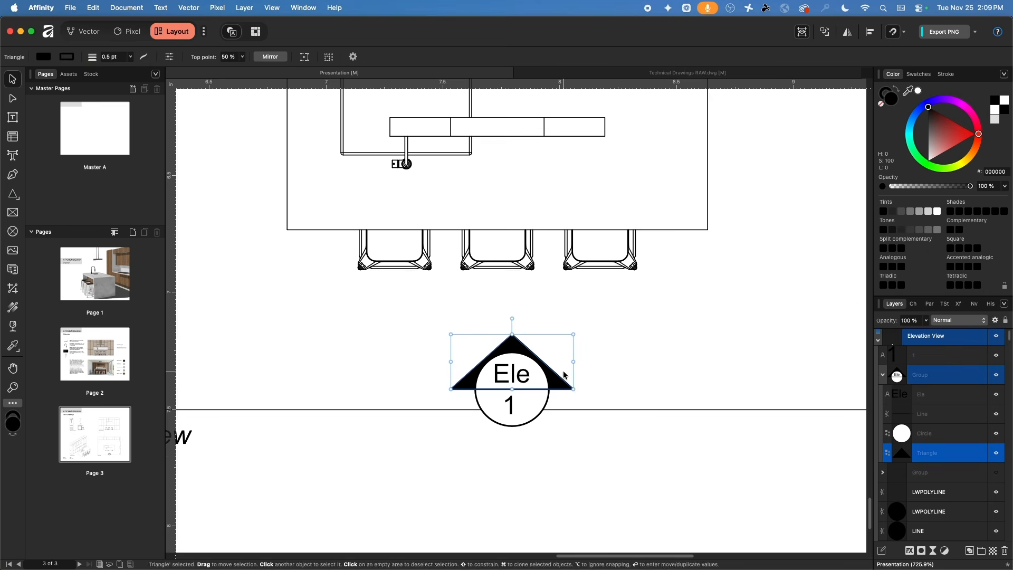
pyautogui.moveTo(572, 362); pyautogui.dragTo(568, 362)
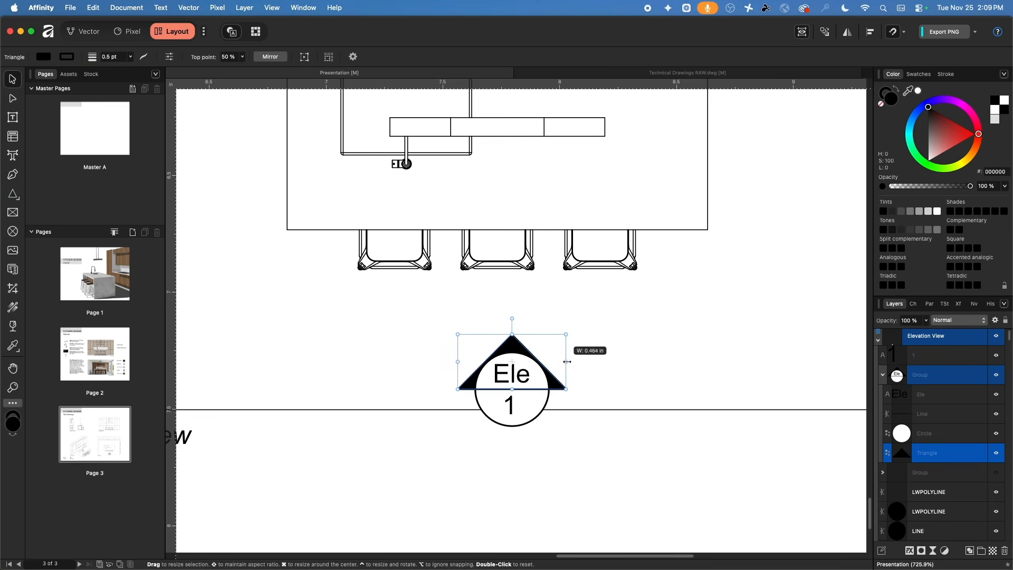
pyautogui.click(448, 489)
# - Align the "Ele" and "1" texts horizontally on their centres relative to the selection bounds
pyautogui.scroll(-3, 425, 419)
pyautogui.scroll(5, 438, 431)
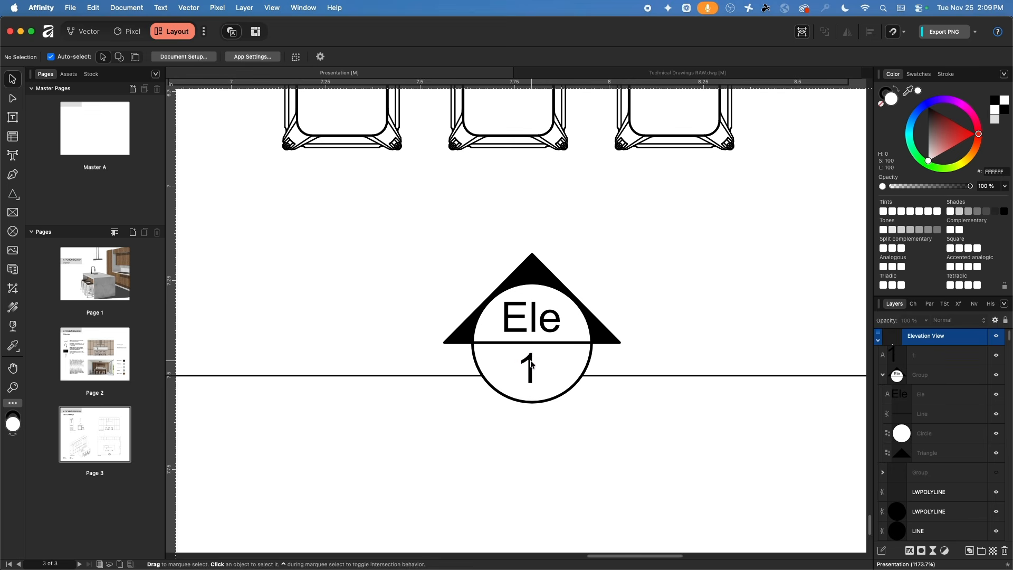
pyautogui.click(463, 413)
pyautogui.keyDown('shift'); pyautogui.click(466, 400); pyautogui.keyUp('shift')
pyautogui.doubleClick(534, 317)
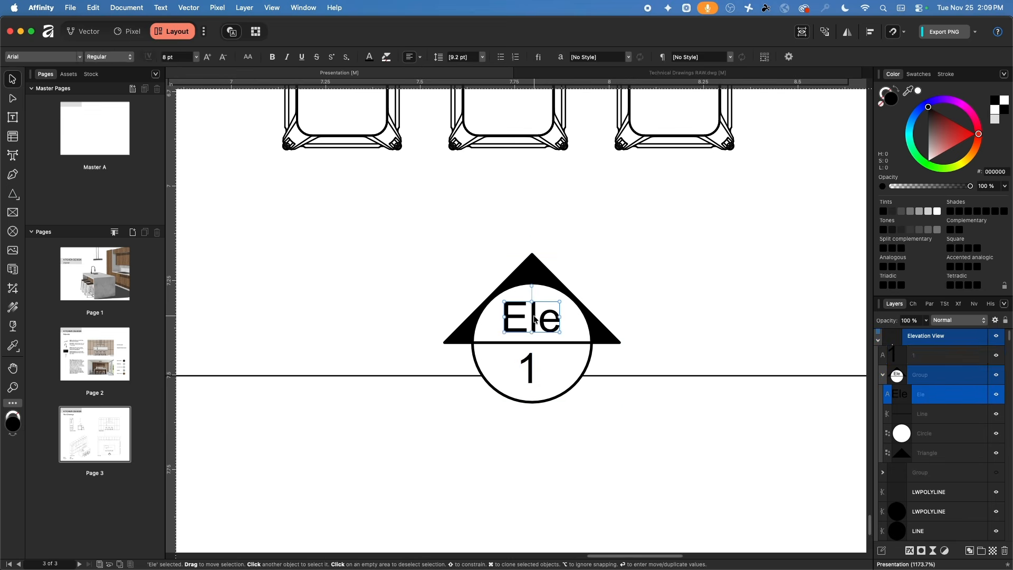
pyautogui.keyDown('shift'); pyautogui.click(527, 368); pyautogui.keyUp('shift')
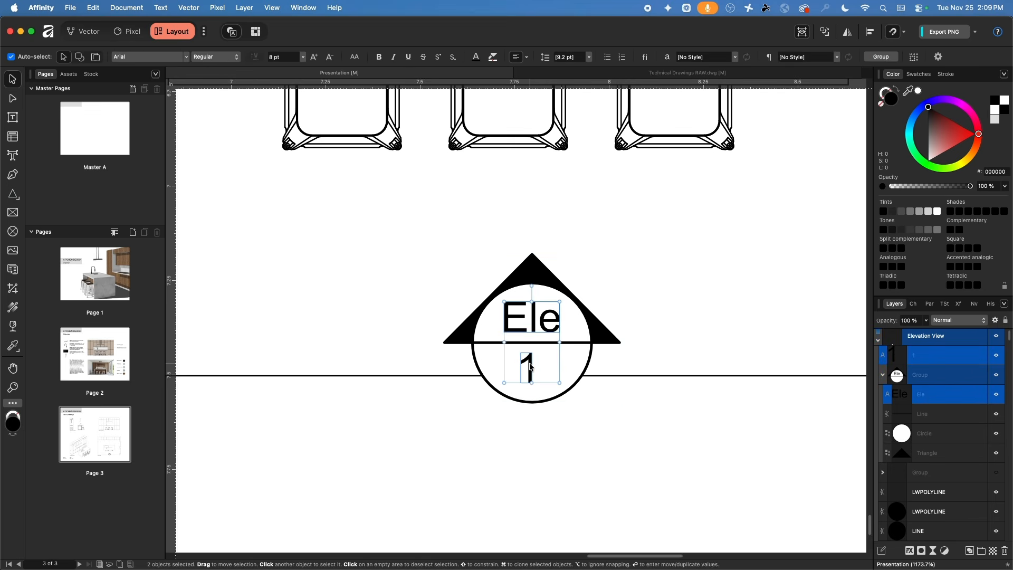
pyautogui.click(873, 33)
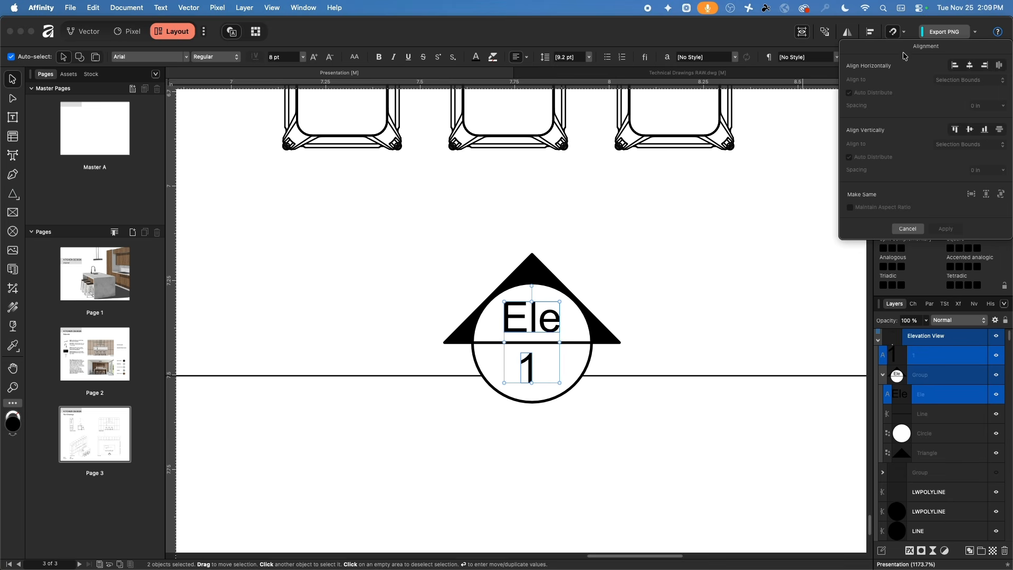
pyautogui.click(970, 66)
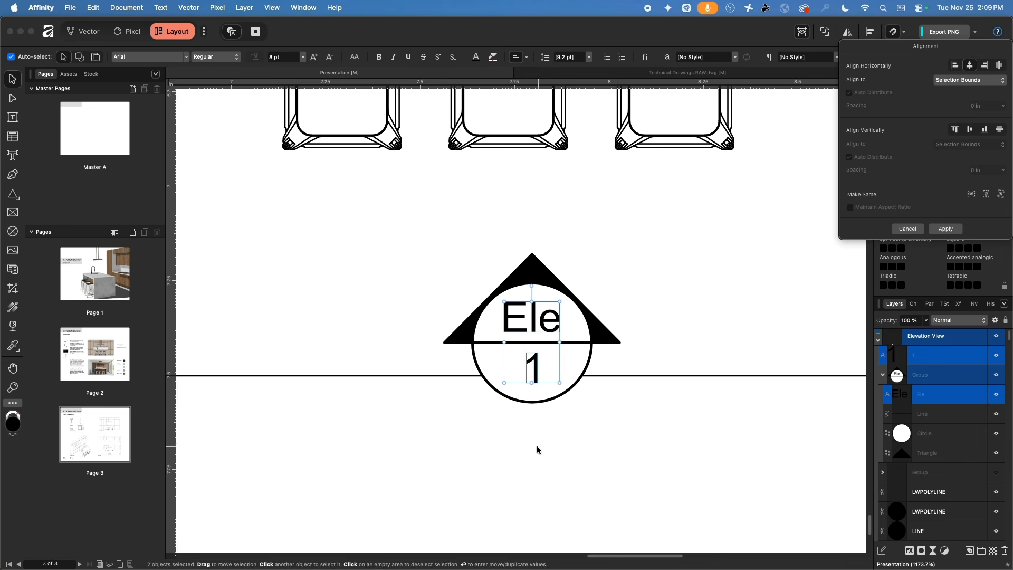
# - Try to move the elevation marker group below the plan view
pyautogui.click(433, 391)
pyautogui.scroll(-5, 431, 391)
pyautogui.scroll(-10, 462, 372)
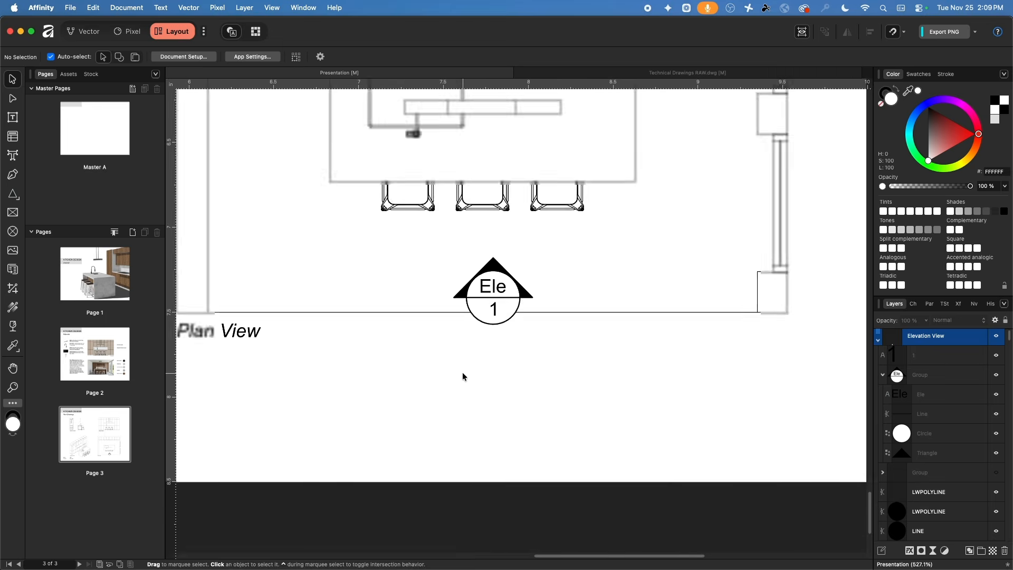
pyautogui.moveTo(478, 335); pyautogui.dragTo(481, 397)
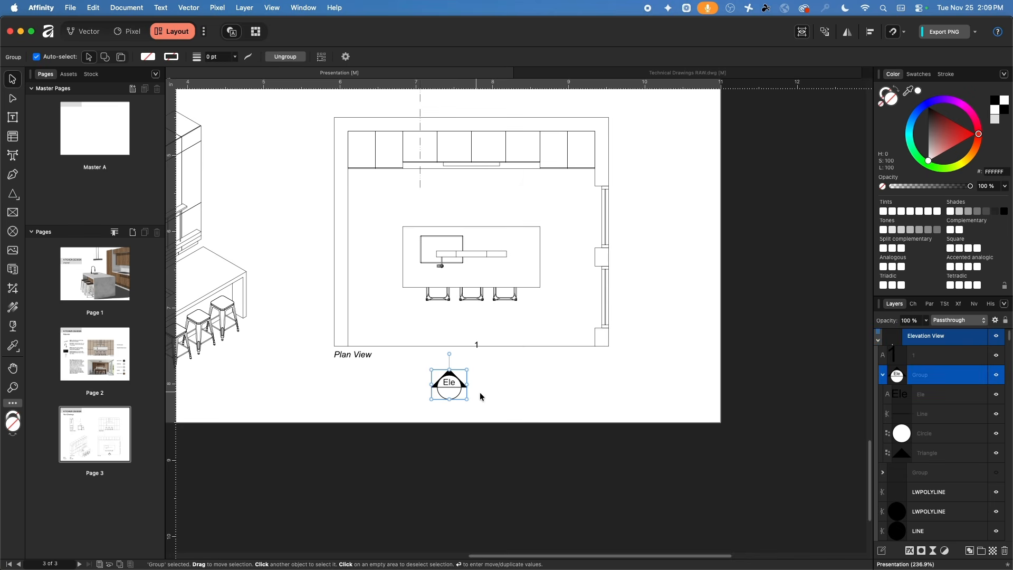
pyautogui.press('super+z')
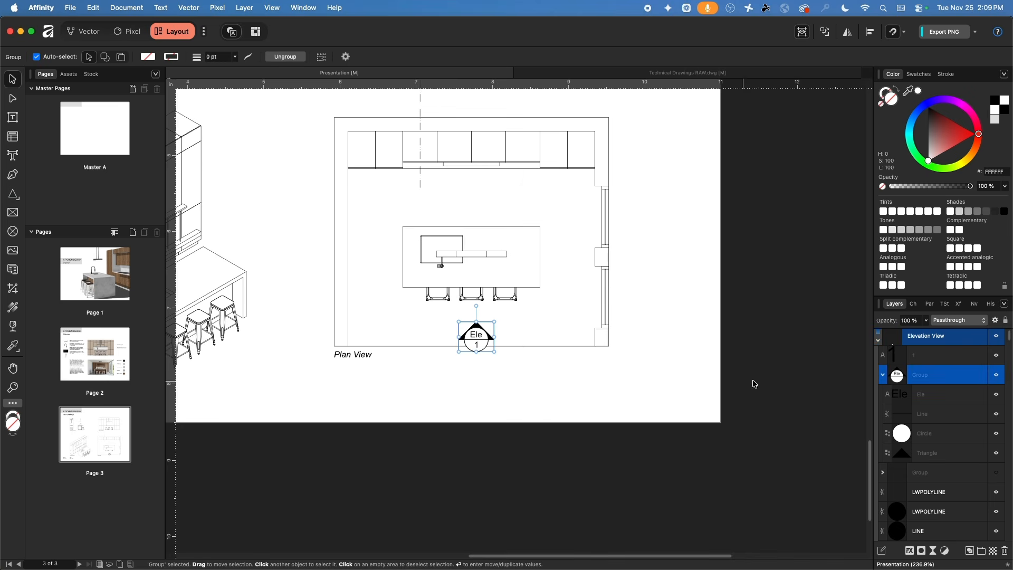
# - Move the number 1 text layer into the elevation marker's group, above the Ele text layer
pyautogui.click(929, 356)
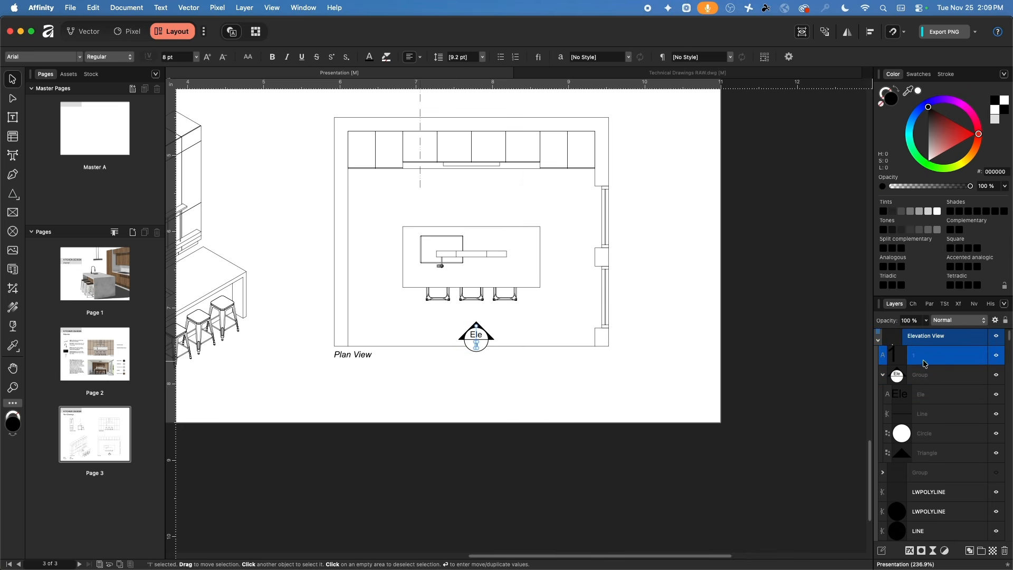
pyautogui.moveTo(914, 358); pyautogui.dragTo(945, 385)
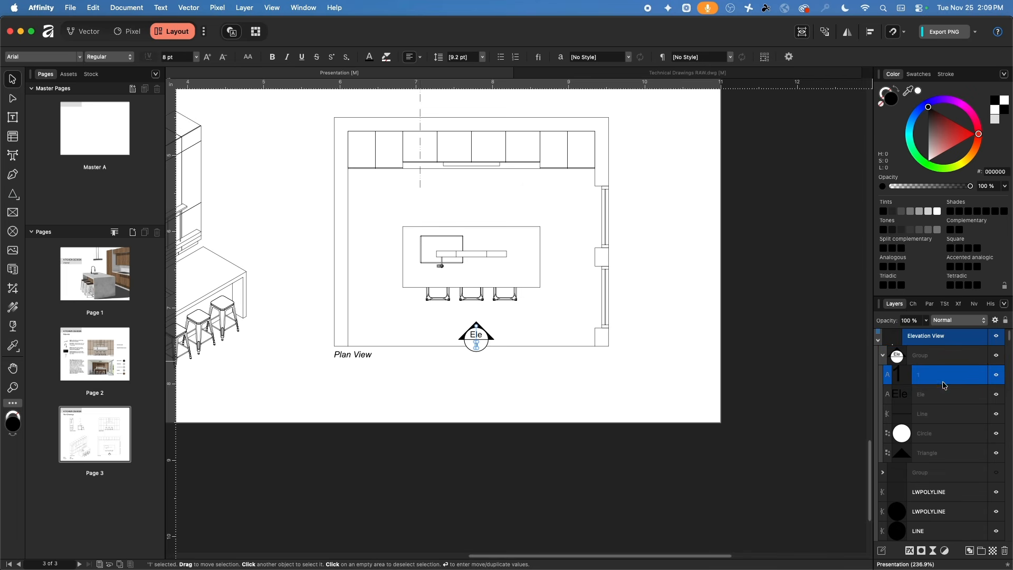
pyautogui.click(679, 401)
# - Move the whole elevation marker slightly upward, closer to the middle stool in the plan view
pyautogui.scroll(3, 527, 396)
pyautogui.click(499, 383)
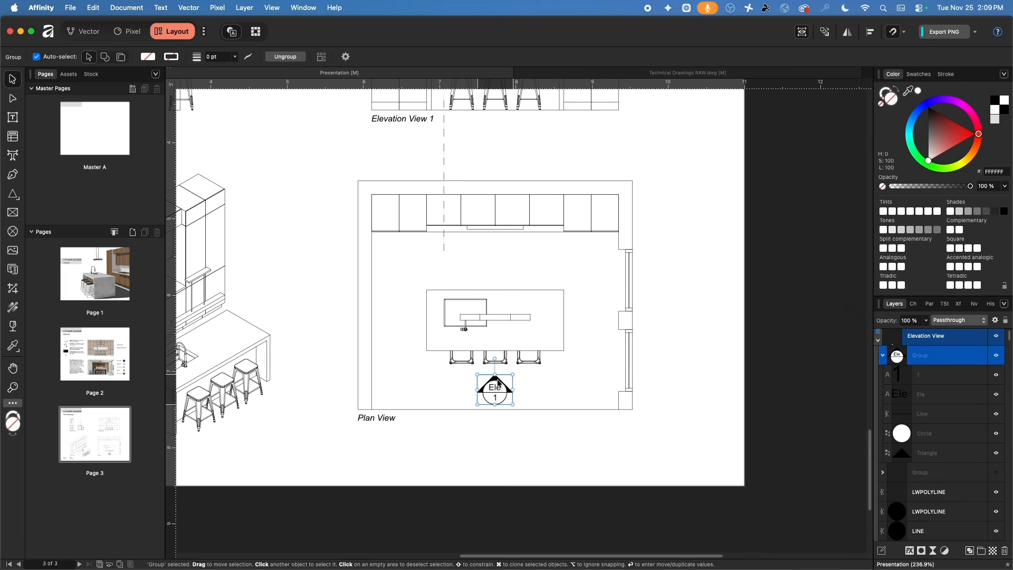
pyautogui.moveTo(499, 383); pyautogui.dragTo(498, 378)
pyautogui.click(504, 432)
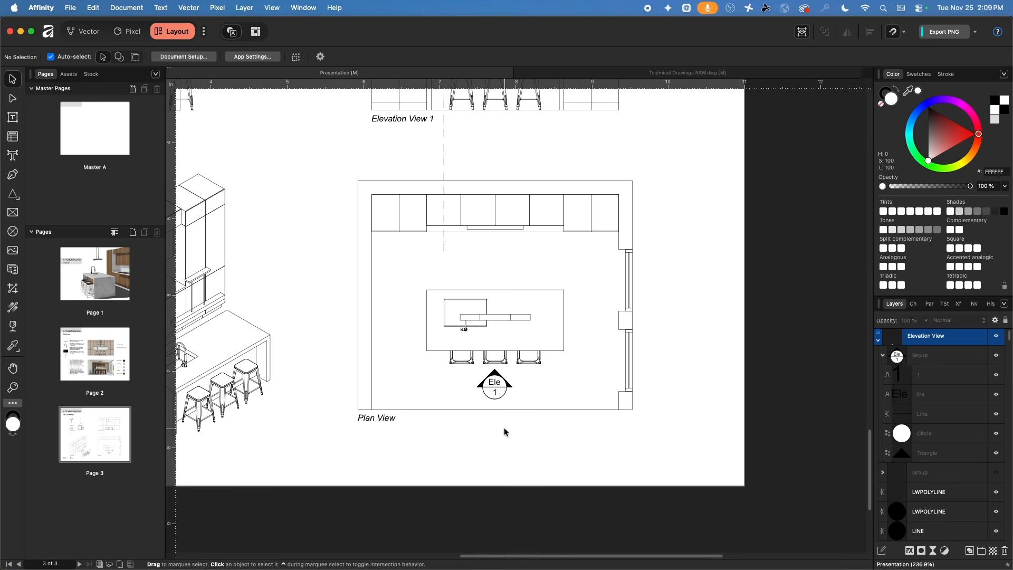
# - Duplicate the elevation marker group and place the copy outside the plan, below its lower wall
pyautogui.scroll(3, 436, 459)
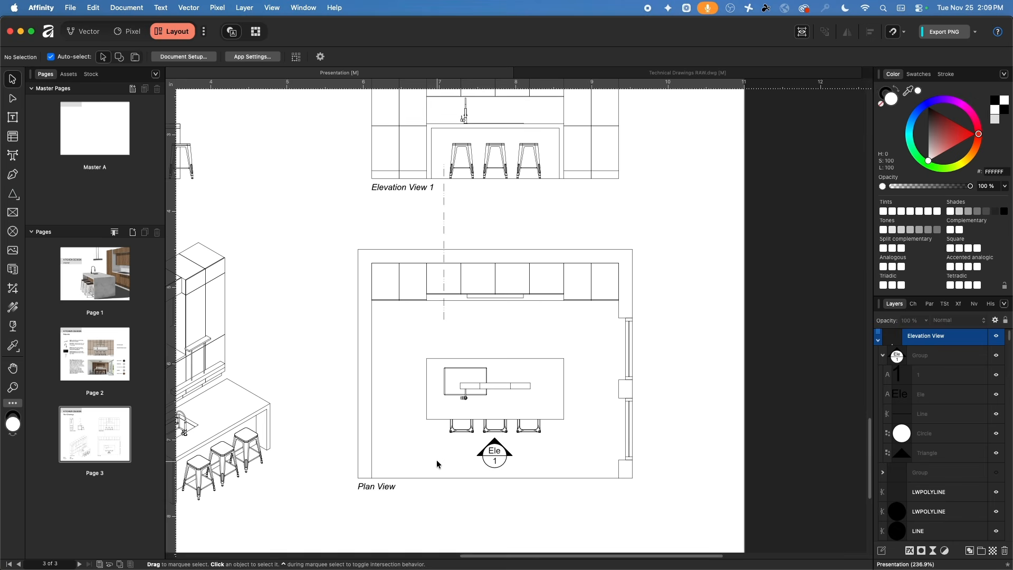
pyautogui.scroll(-5, 436, 464)
pyautogui.scroll(6, 521, 373)
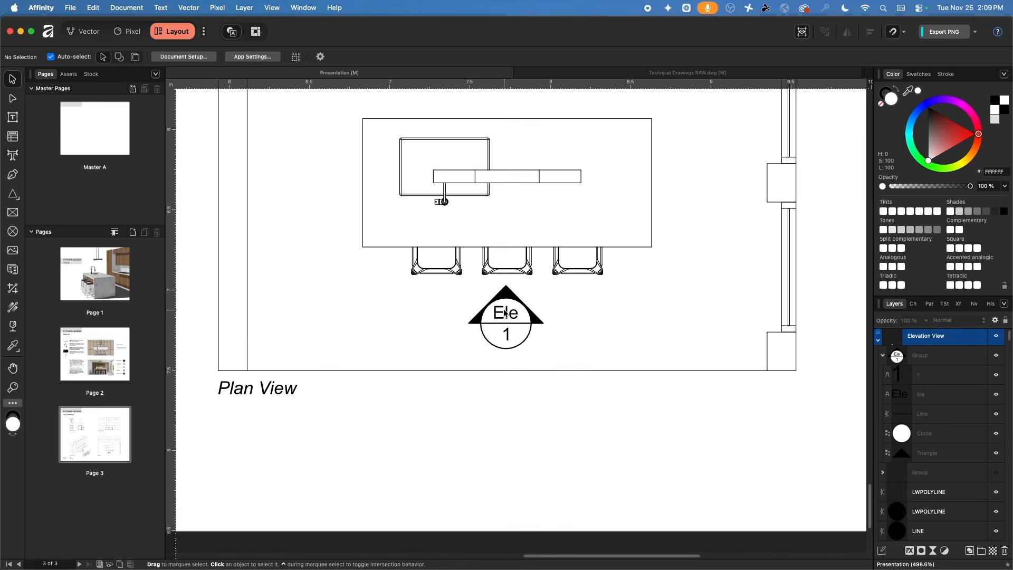
pyautogui.click(505, 314)
pyautogui.press('super+j')
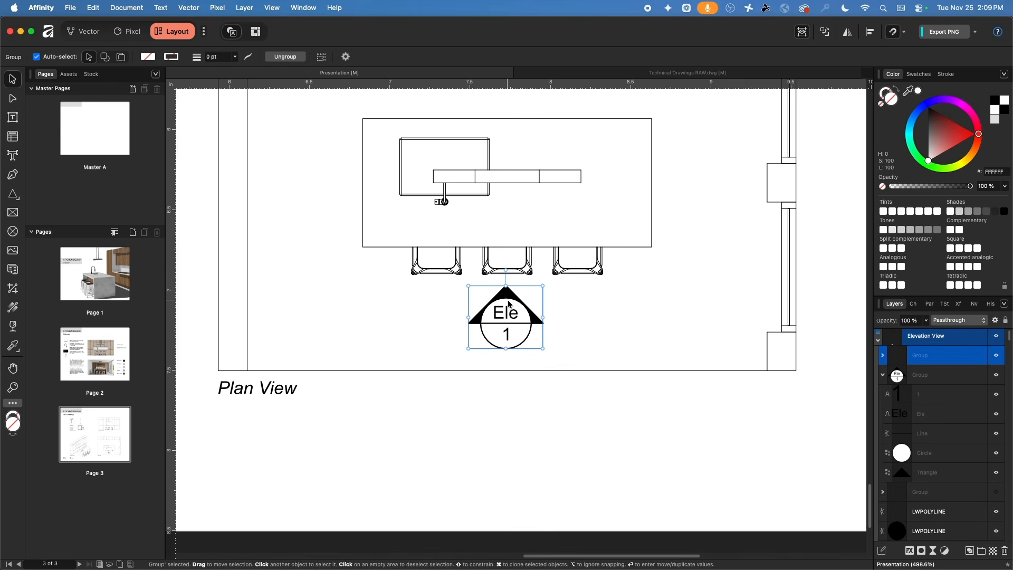
pyautogui.moveTo(509, 304); pyautogui.dragTo(446, 429)
# - Change the upper text of the duplicated marker from Ele to Sec
pyautogui.doubleClick(443, 439)
pyautogui.doubleClick(444, 437)
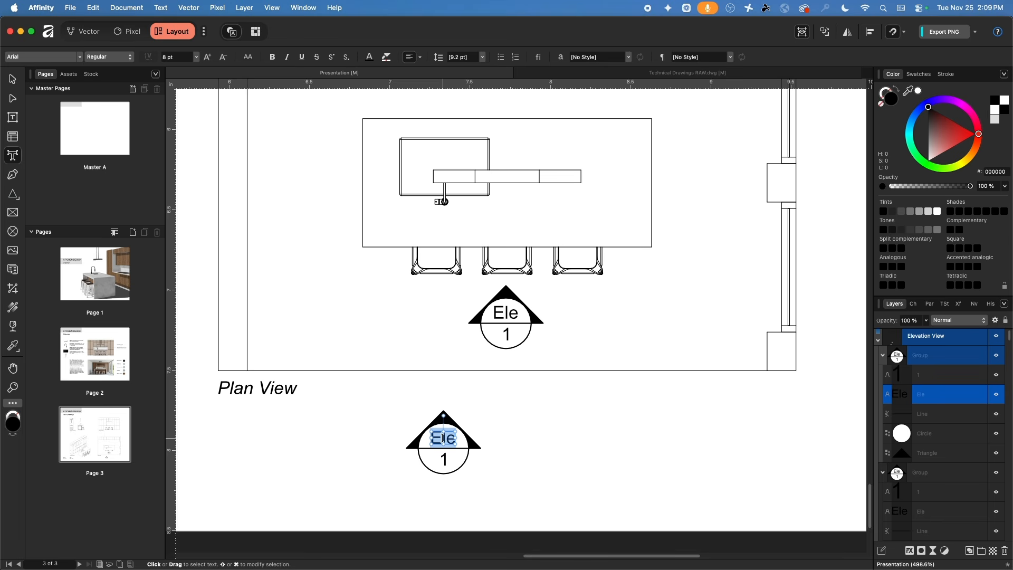
pyautogui.write('Sec')
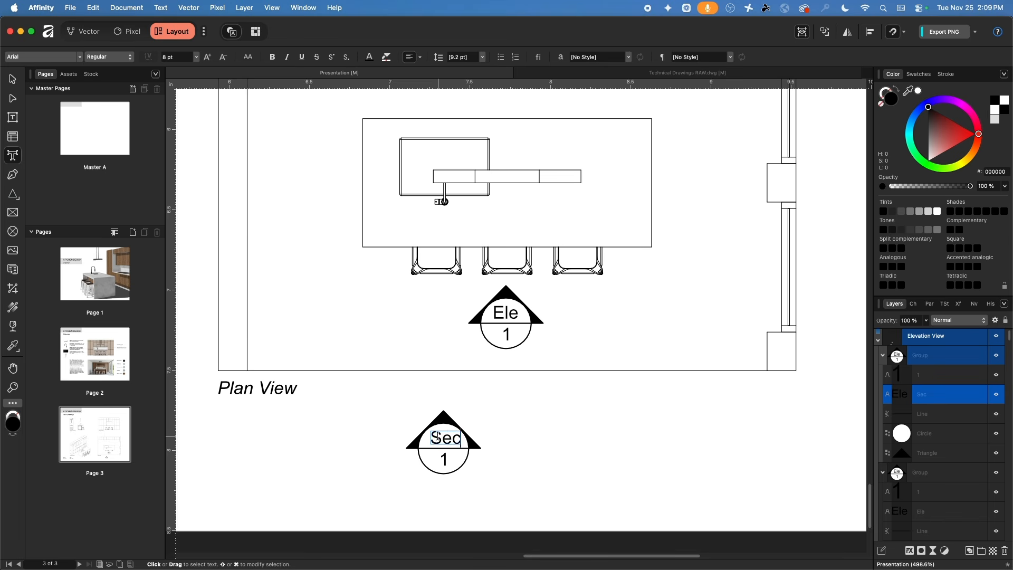
pyautogui.press('Escape')
pyautogui.click(12, 80)
# - Center the Sec text horizontally inside the marker's circle, above the number 1
pyautogui.scroll(10, 439, 456)
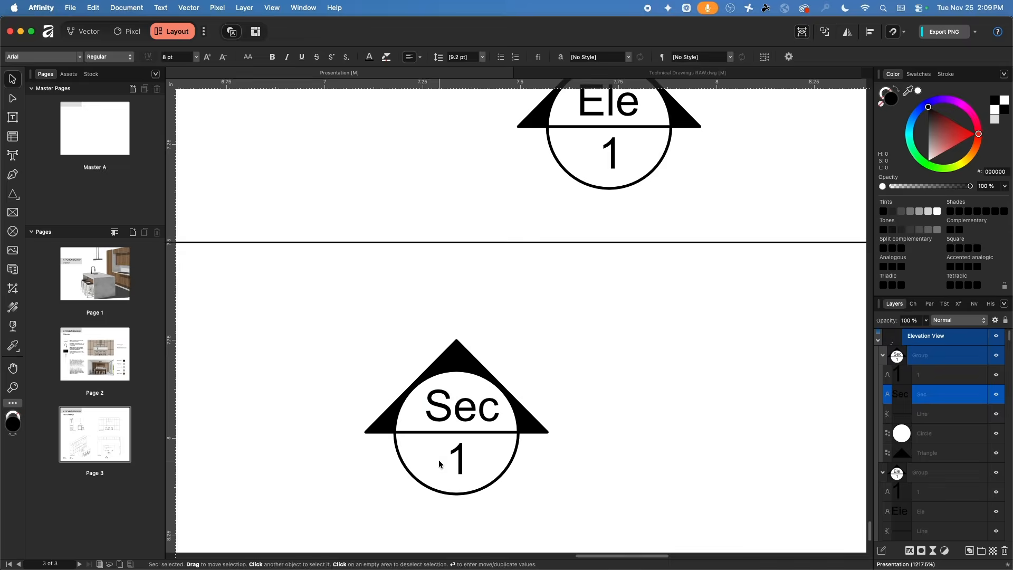
pyautogui.moveTo(470, 402); pyautogui.dragTo(462, 402)
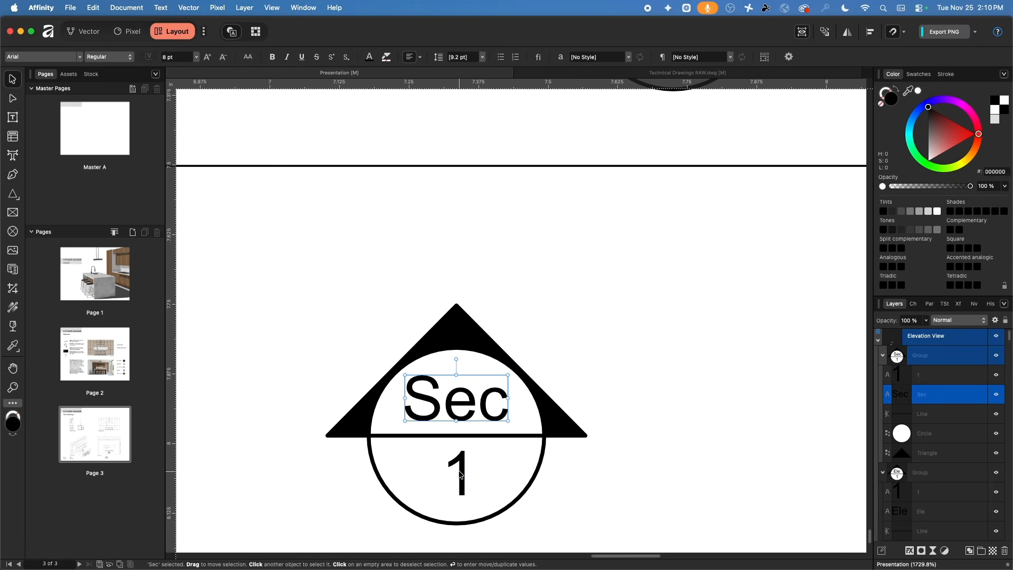
pyautogui.click(459, 475)
# - Rotate the section marker's black triangle a quarter turn clockwise to point right, and recenter it behind the circle
pyautogui.scroll(-3, 527, 432)
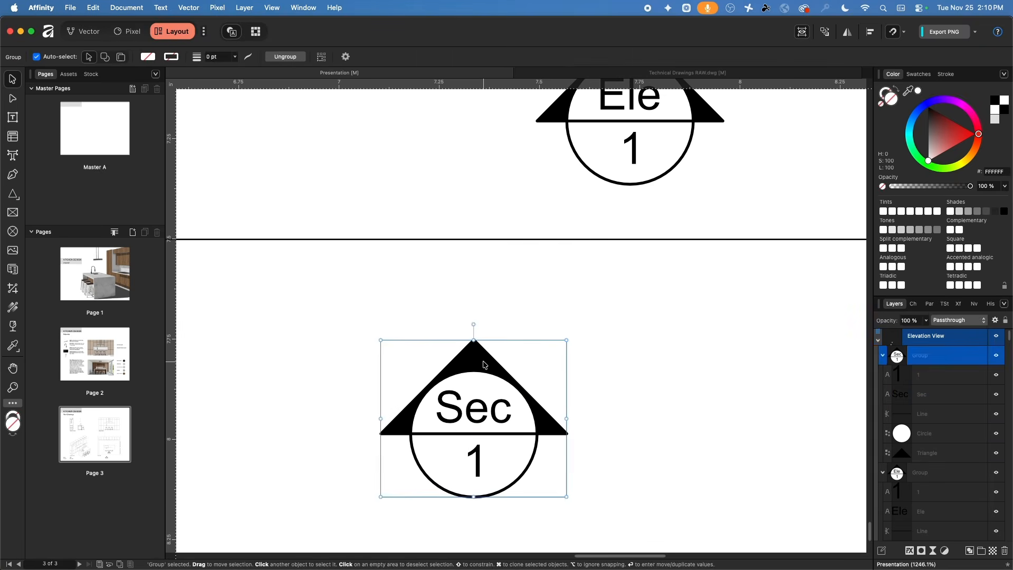
pyautogui.doubleClick(473, 359)
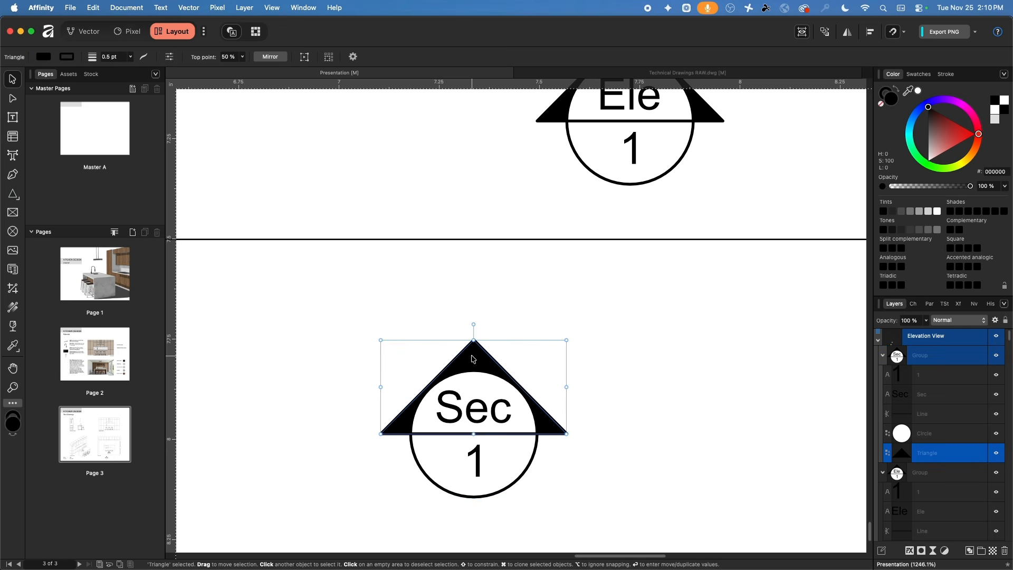
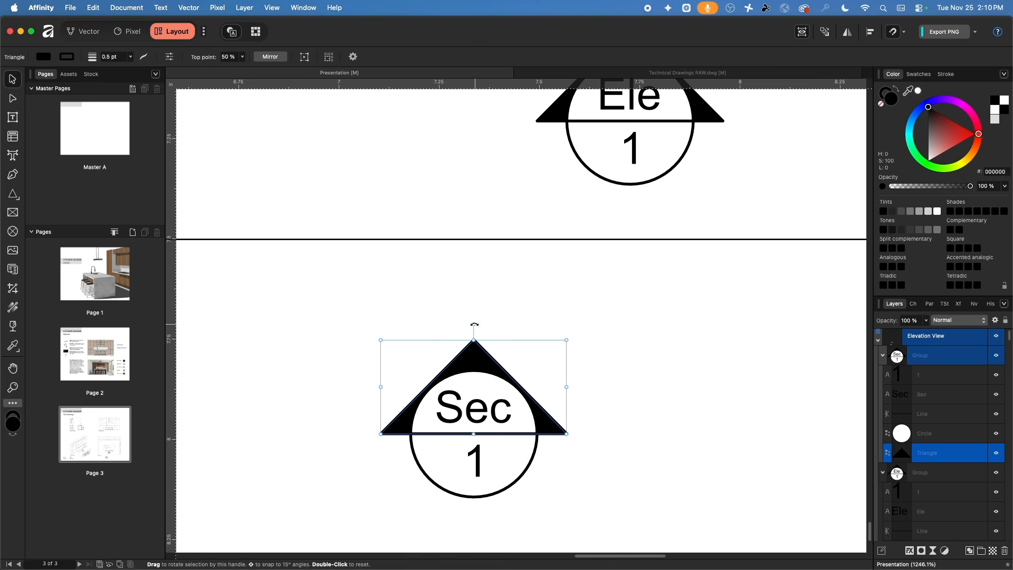
pyautogui.moveTo(476, 324); pyautogui.dragTo(571, 384)
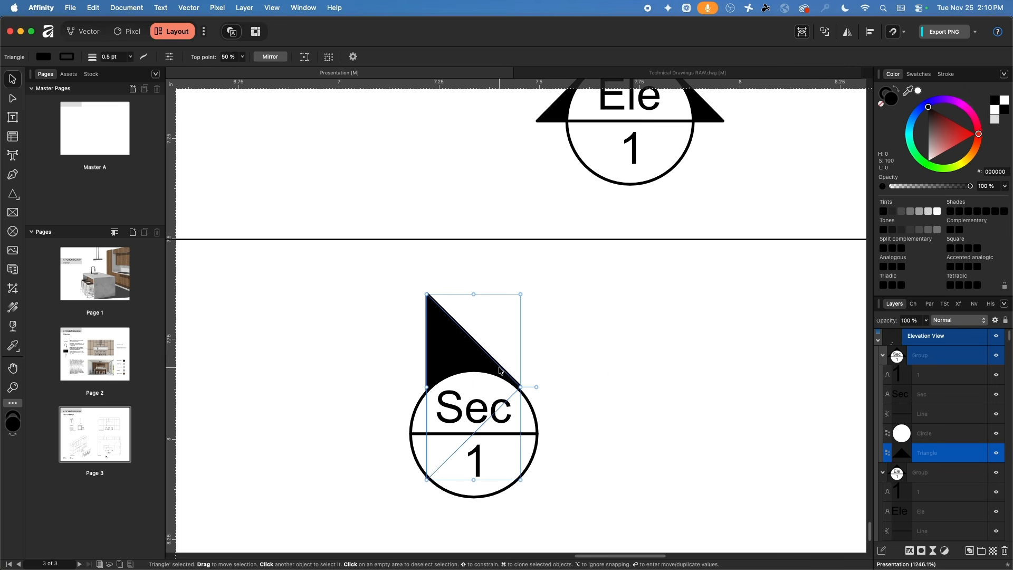
pyautogui.moveTo(443, 348); pyautogui.dragTo(486, 394)
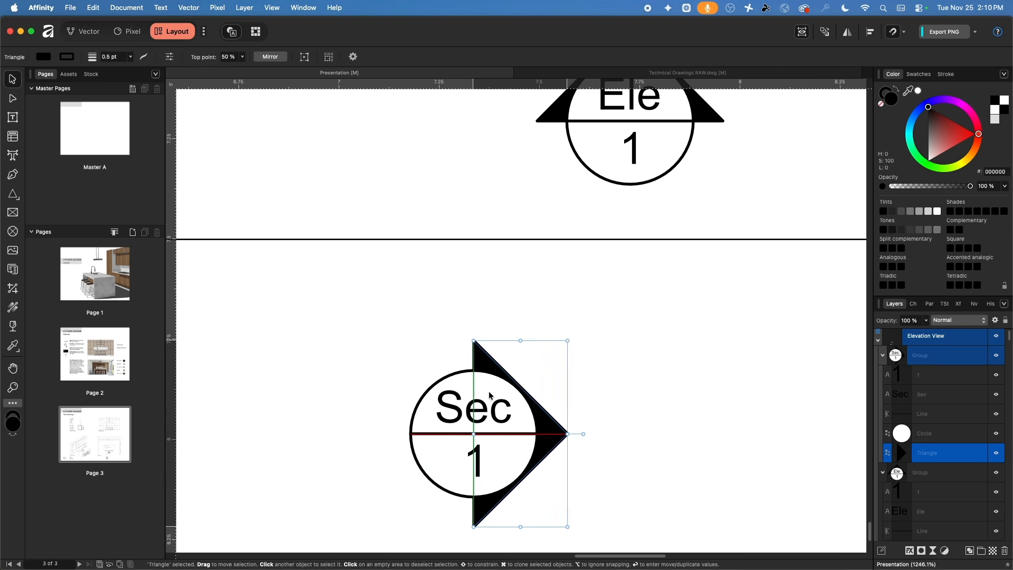
pyautogui.click(644, 343)
# - Draw a straight vertical line with the Pen tool, from beside the stools to below the plan's lower wall
pyautogui.scroll(-10, 644, 343)
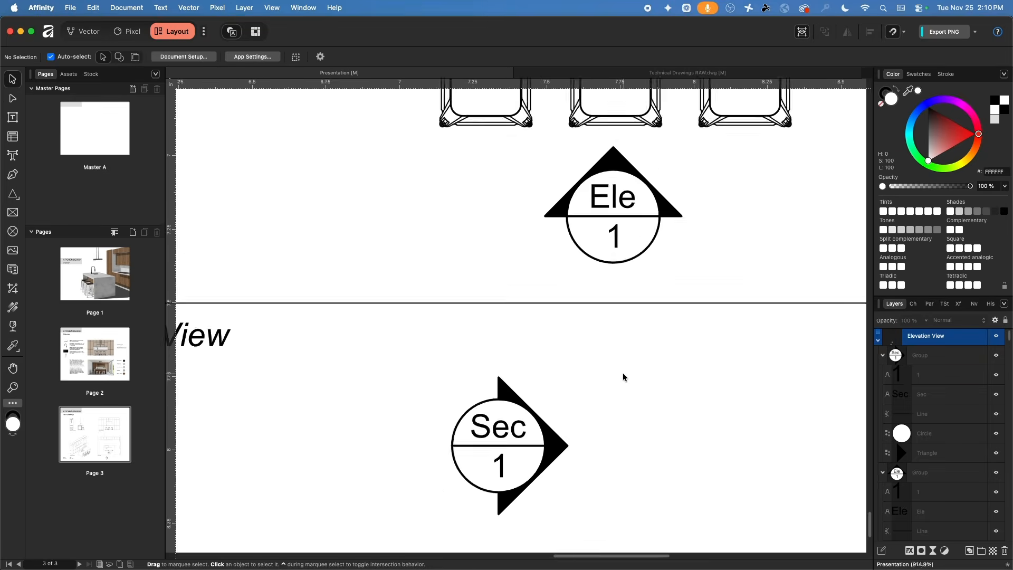
pyautogui.moveTo(622, 375); pyautogui.dragTo(552, 469)
pyautogui.scroll(-1, 578, 438)
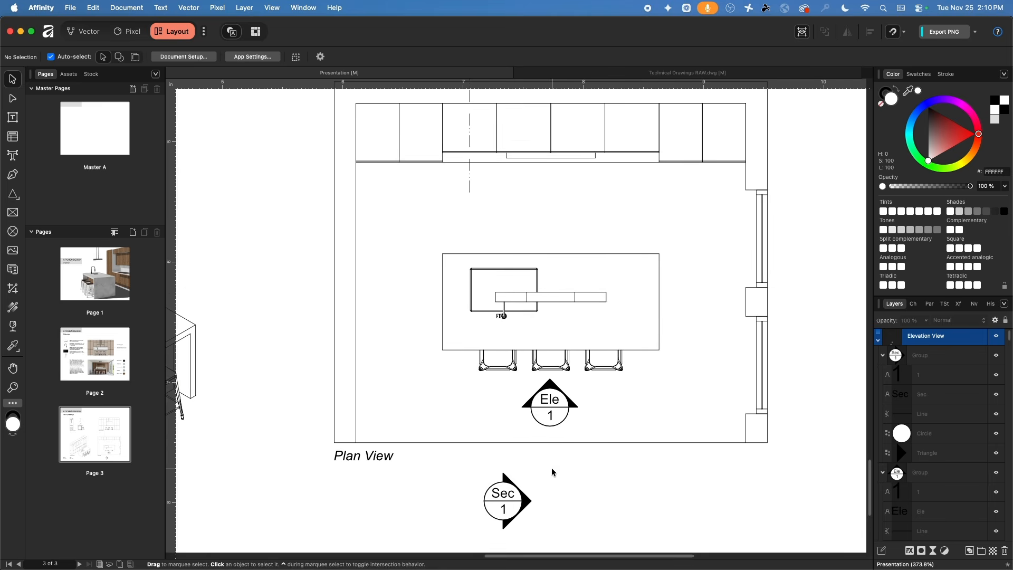
pyautogui.click(12, 175)
pyautogui.click(422, 355)
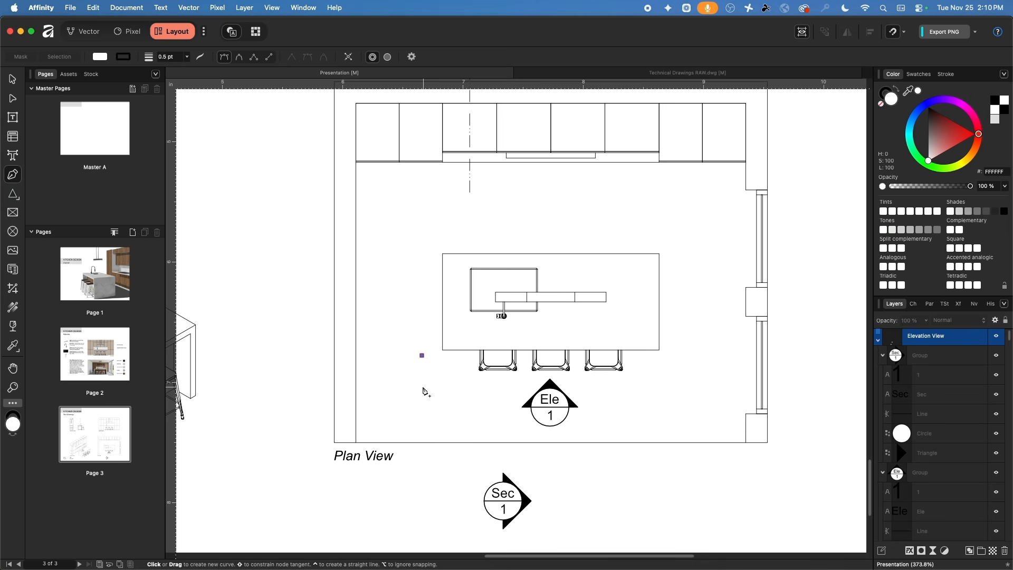
pyautogui.click(421, 509)
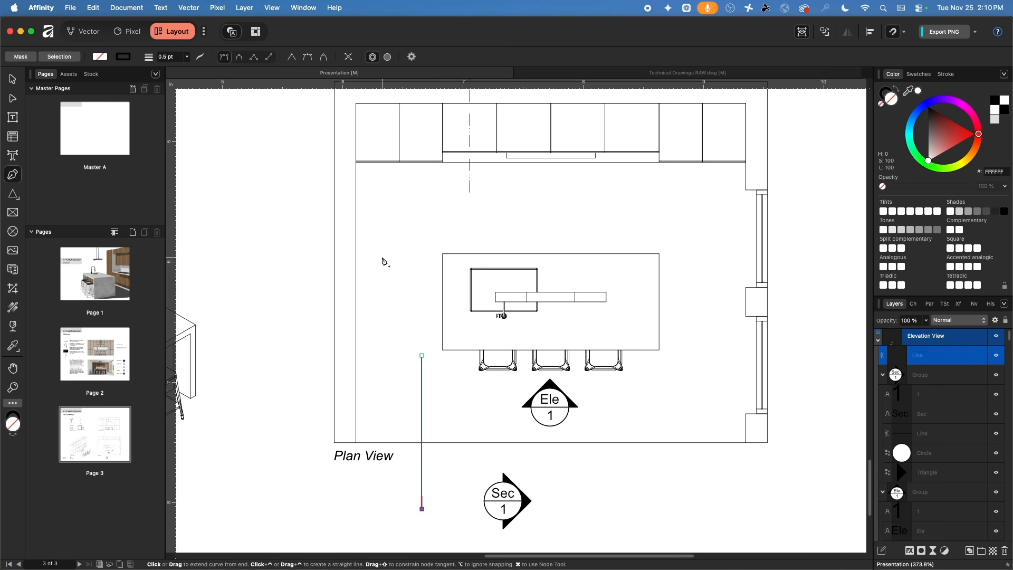
pyautogui.press('v')
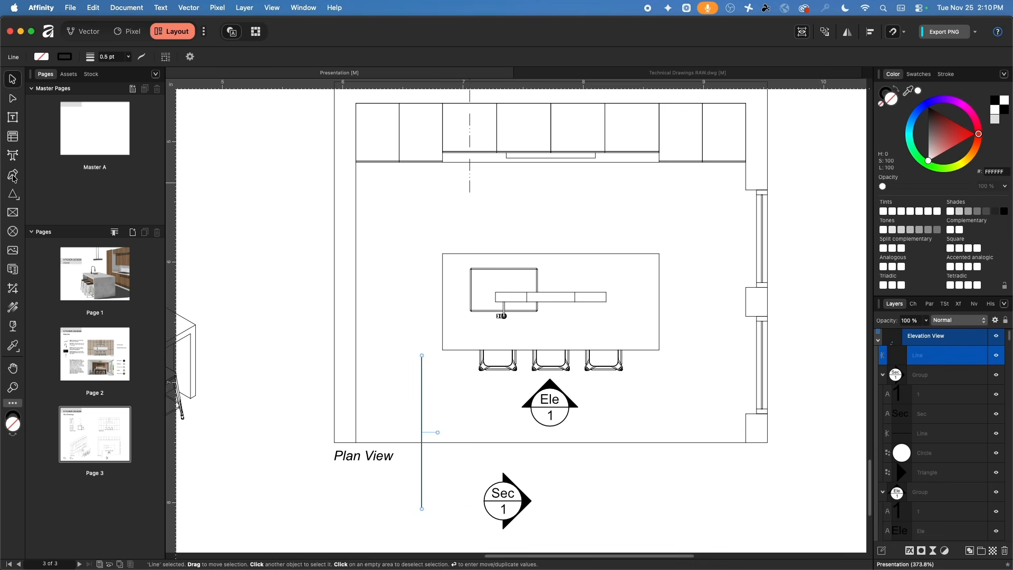
pyautogui.click(307, 295)
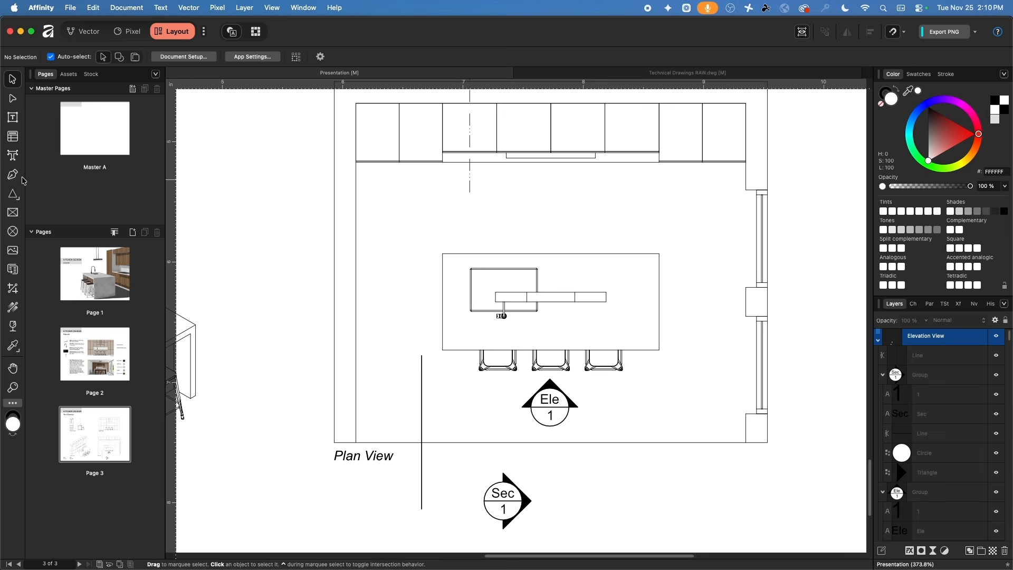
# - Draw a short horizontal line with the Pen tool in the open area between the plan's left wall and the island
pyautogui.press('p')
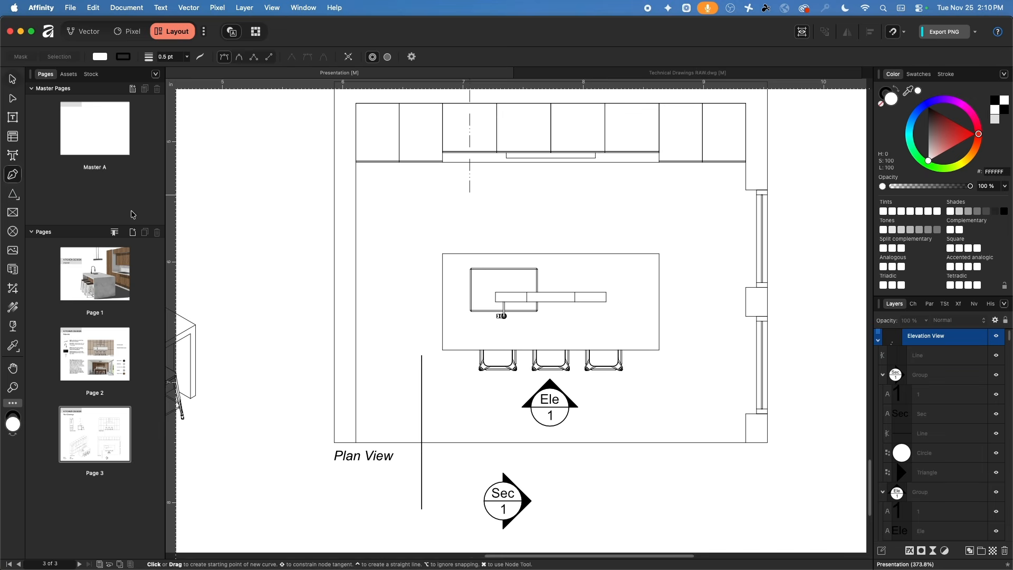
pyautogui.moveTo(410, 320); pyautogui.dragTo(408, 318)
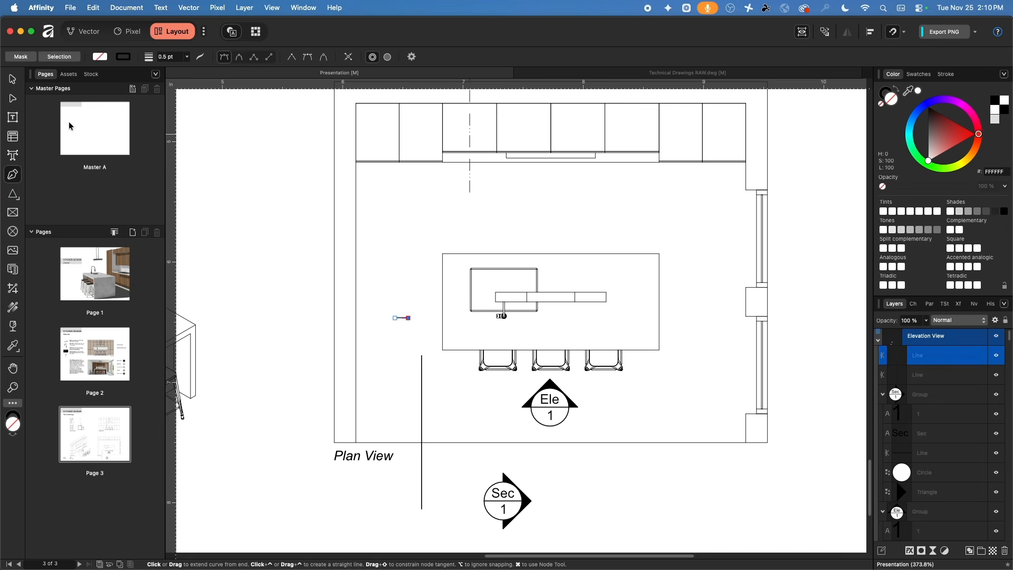
pyautogui.click(12, 82)
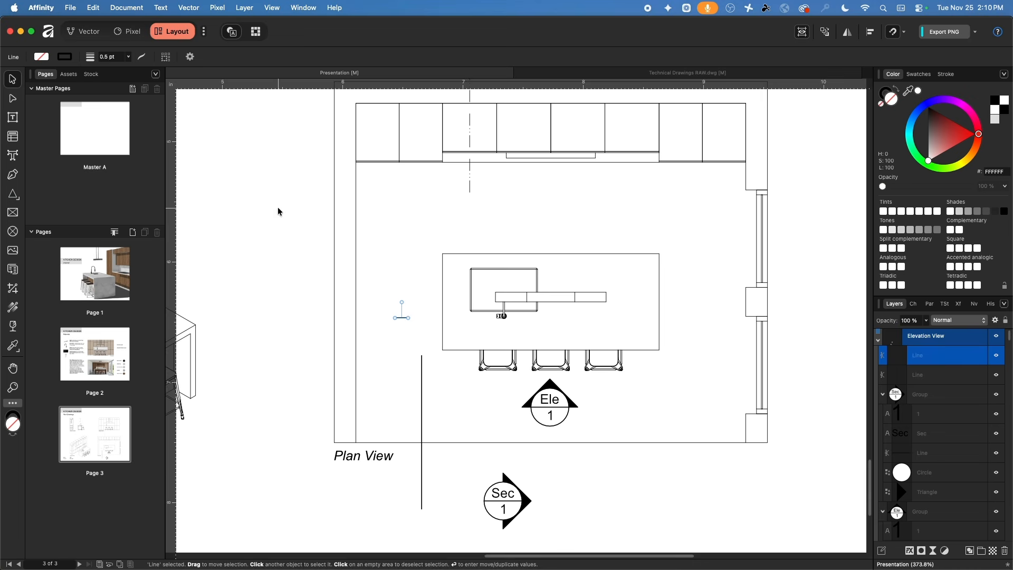
# - Set the short horizontal line's stroke width to 2.5 pt with a butt cap
pyautogui.click(128, 57)
pyautogui.moveTo(128, 70); pyautogui.dragTo(141, 73)
pyautogui.click(143, 57)
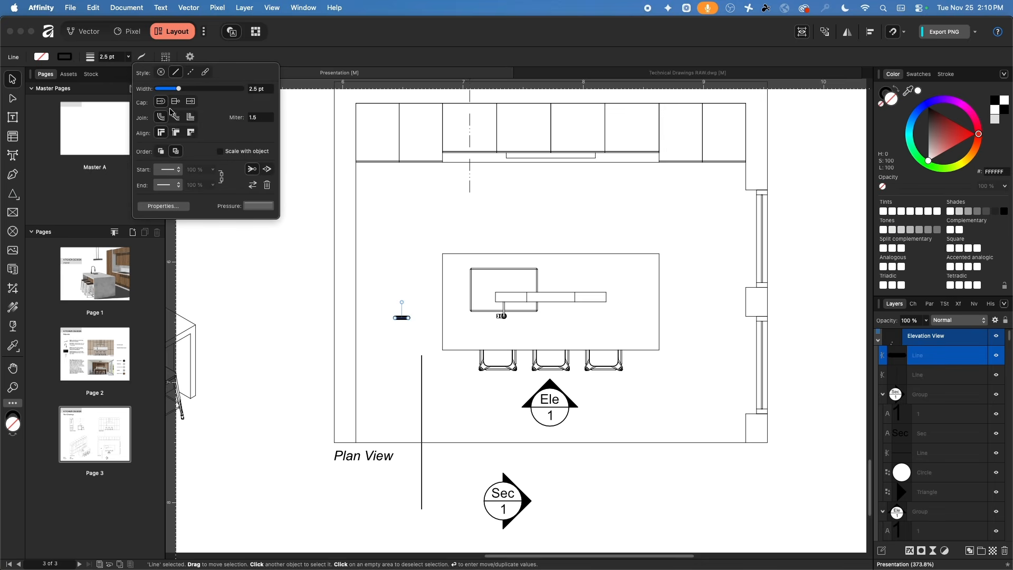
pyautogui.click(176, 103)
pyautogui.click(245, 309)
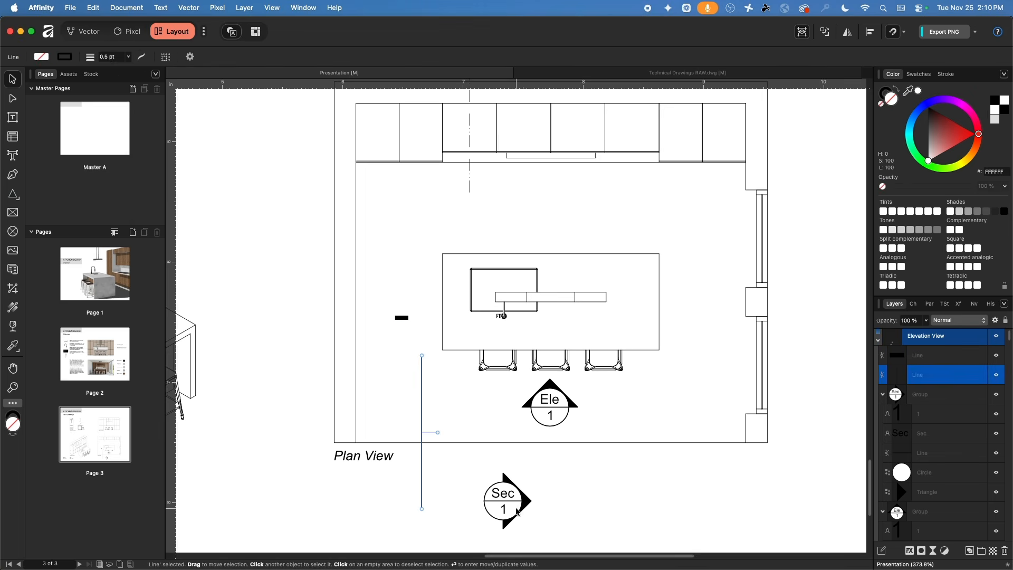
# - Move the section marker to the lower end of the vertical line, aligning the line with the triangle's straight edge
pyautogui.moveTo(516, 502); pyautogui.dragTo(438, 524)
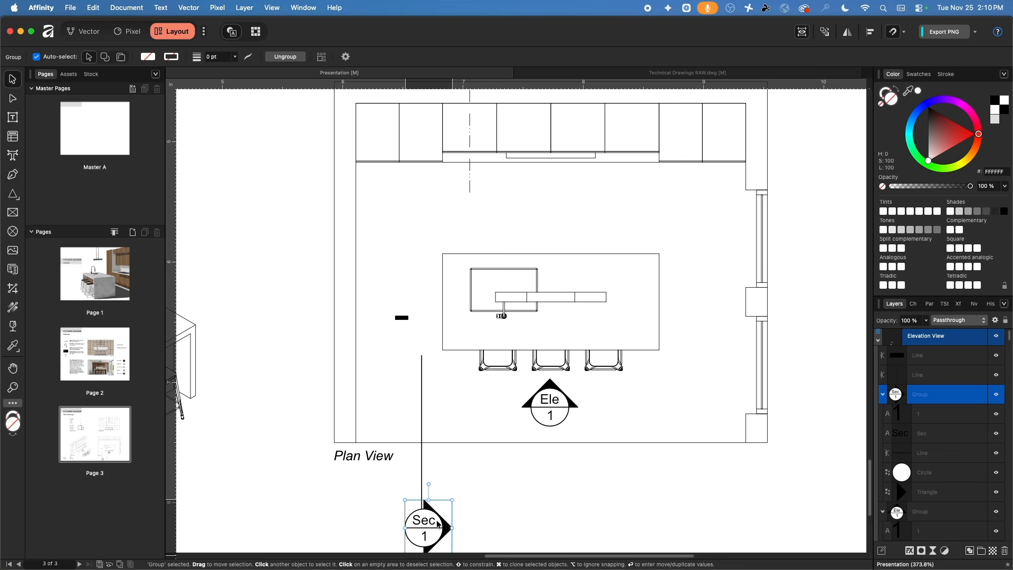
pyautogui.scroll(8, 430, 523)
pyautogui.scroll(3, 436, 488)
pyautogui.moveTo(433, 453); pyautogui.dragTo(417, 436)
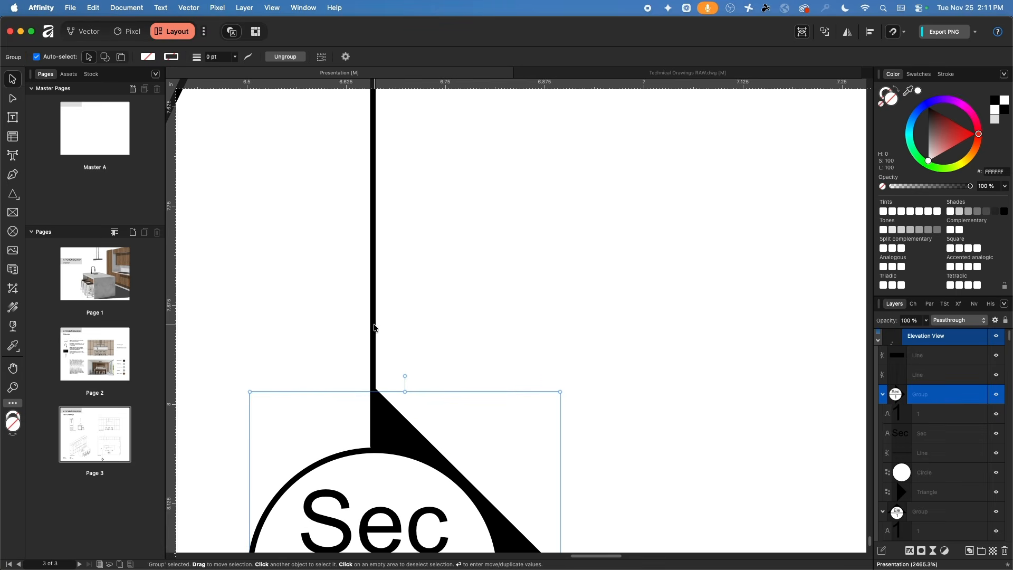
# - Extend the vertical section line upward through the plan to just above its upper wall
pyautogui.click(374, 328)
pyautogui.scroll(-10, 388, 343)
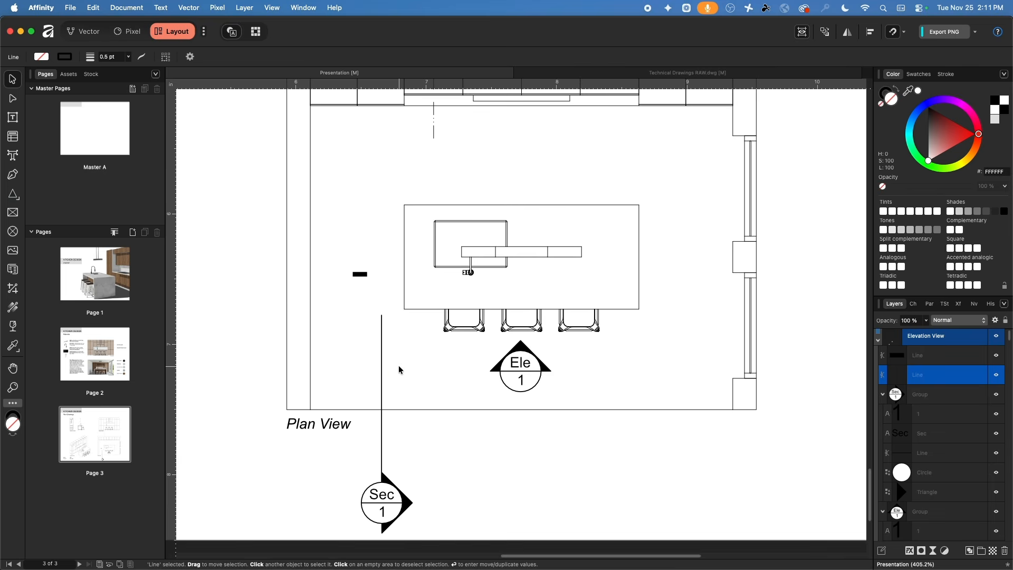
pyautogui.scroll(-2, 394, 346)
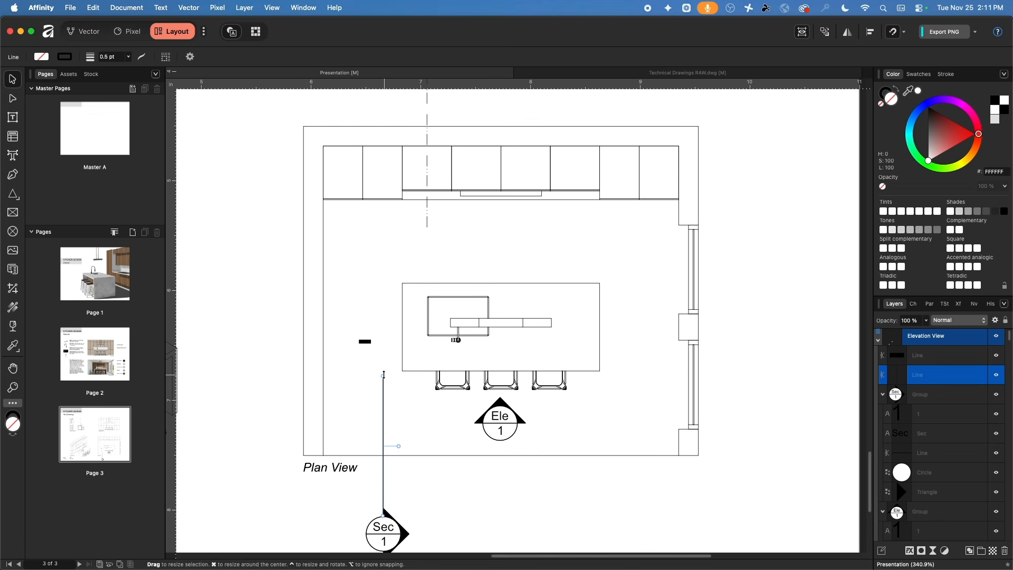
pyautogui.moveTo(384, 376); pyautogui.dragTo(383, 117)
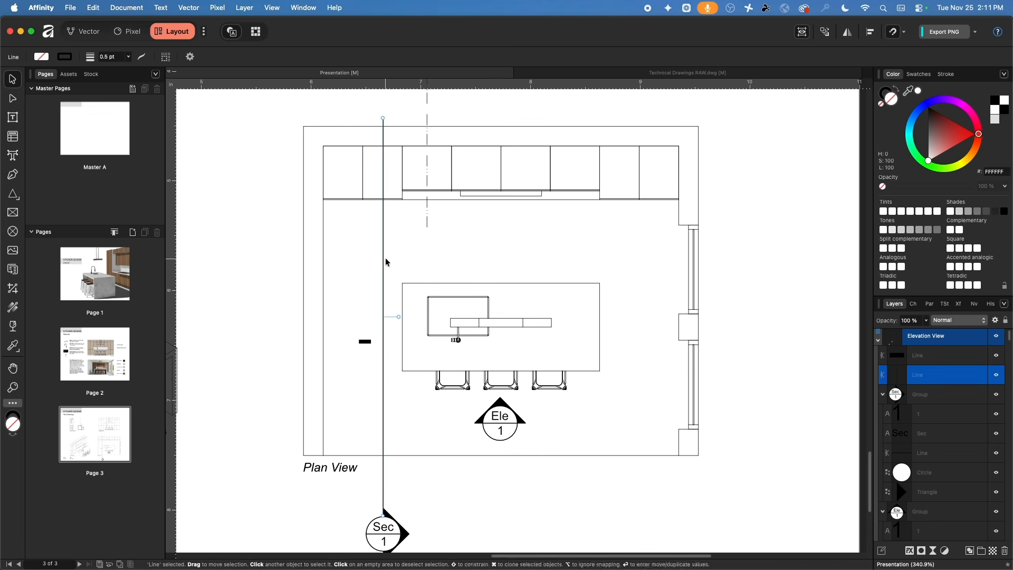
# - Move the short thick line to the upper end of the vertical section line, aligning its end with the line
pyautogui.click(365, 342)
pyautogui.moveTo(371, 342); pyautogui.dragTo(389, 118)
pyautogui.scroll(5, 388, 116)
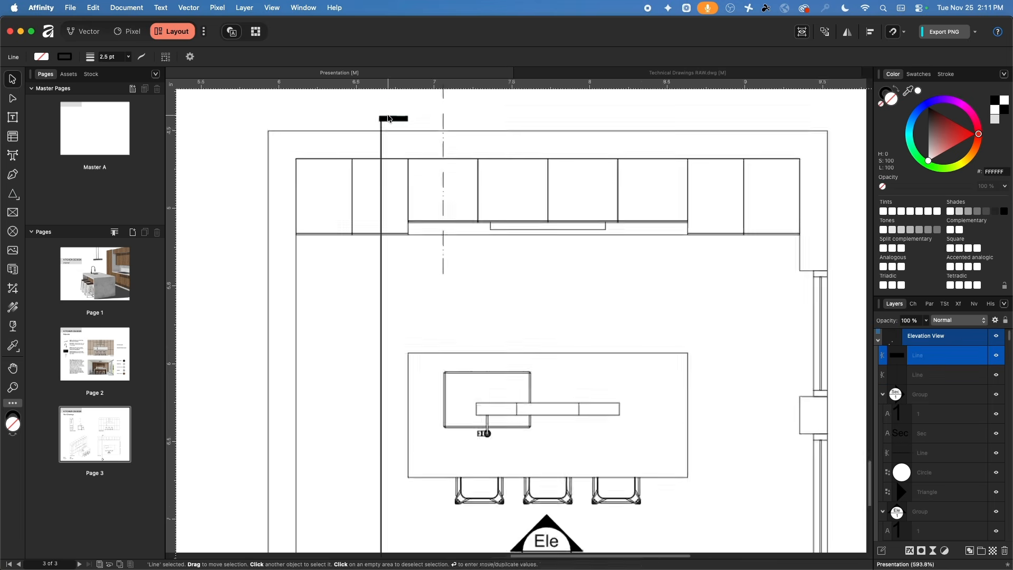
pyautogui.scroll(8, 389, 118)
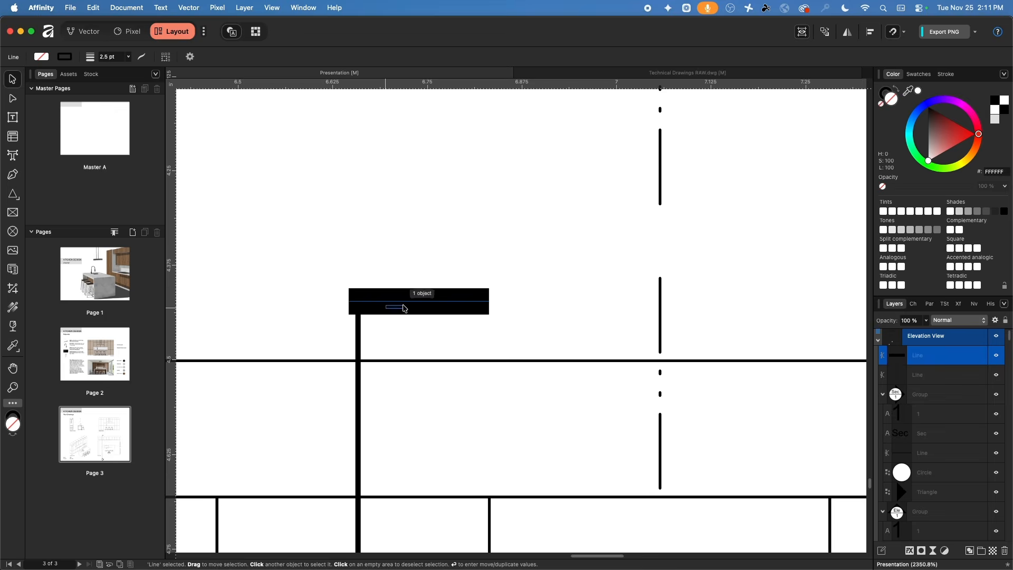
pyautogui.moveTo(405, 308); pyautogui.dragTo(416, 308)
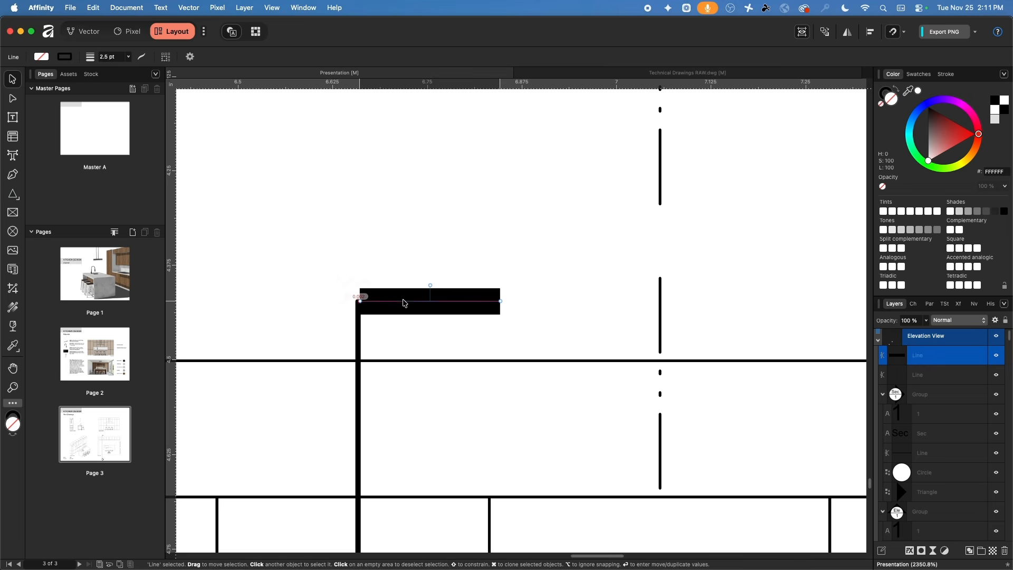
# - Give the vertical section line a dashed stroke style with a width of 0.25 pt
pyautogui.click(361, 330)
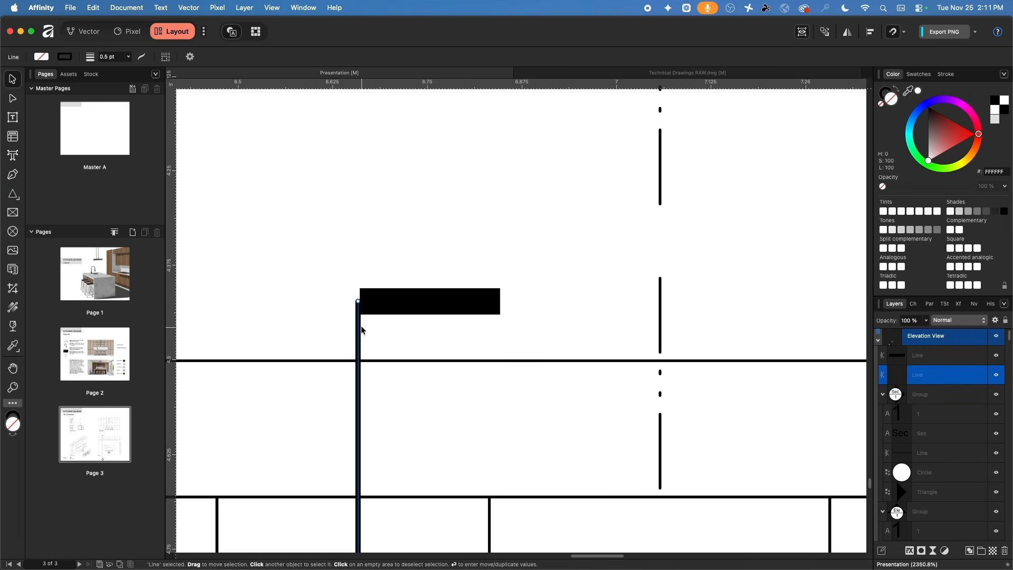
pyautogui.click(143, 57)
pyautogui.click(192, 73)
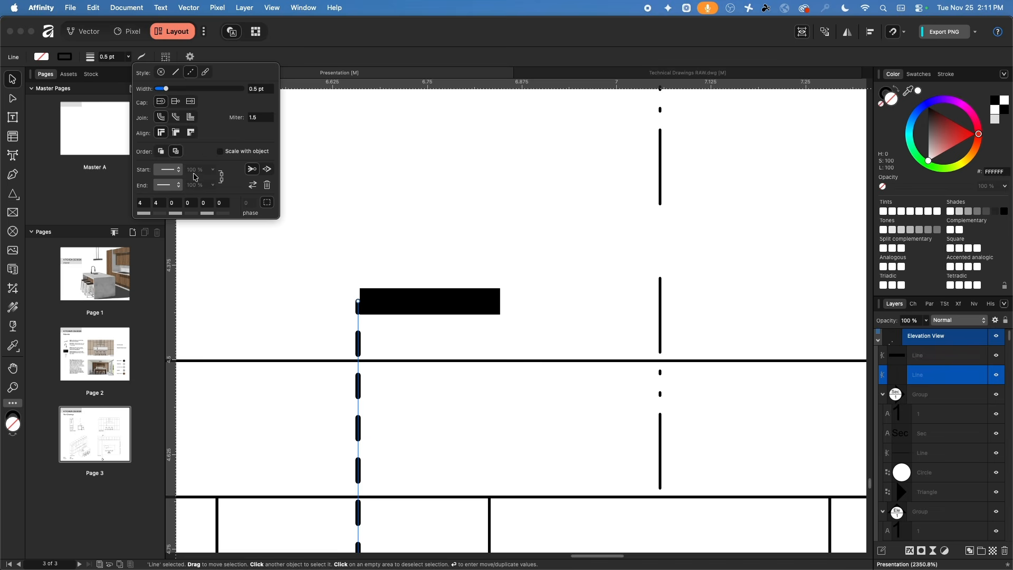
pyautogui.scroll(-10, 401, 267)
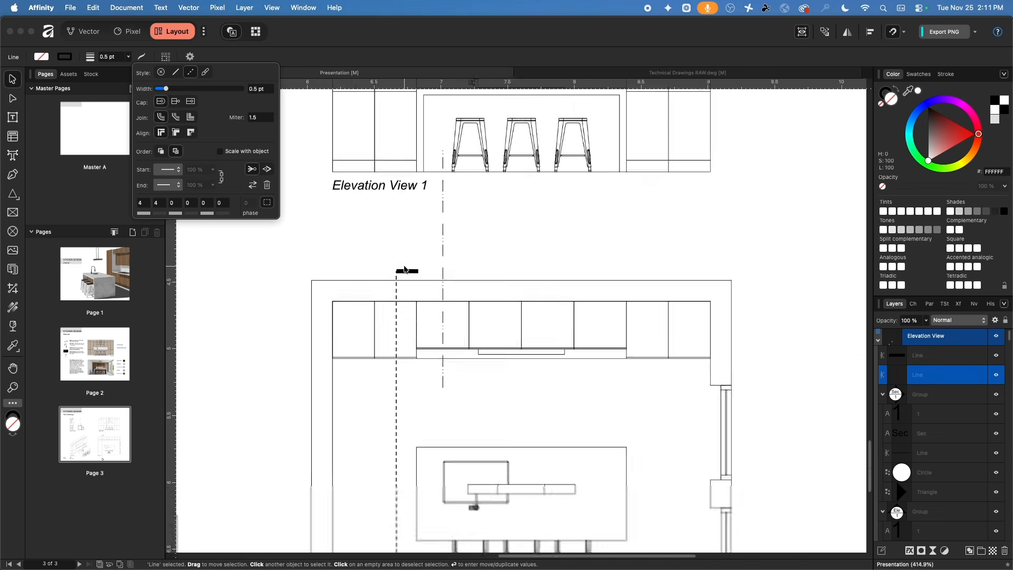
pyautogui.click(260, 90)
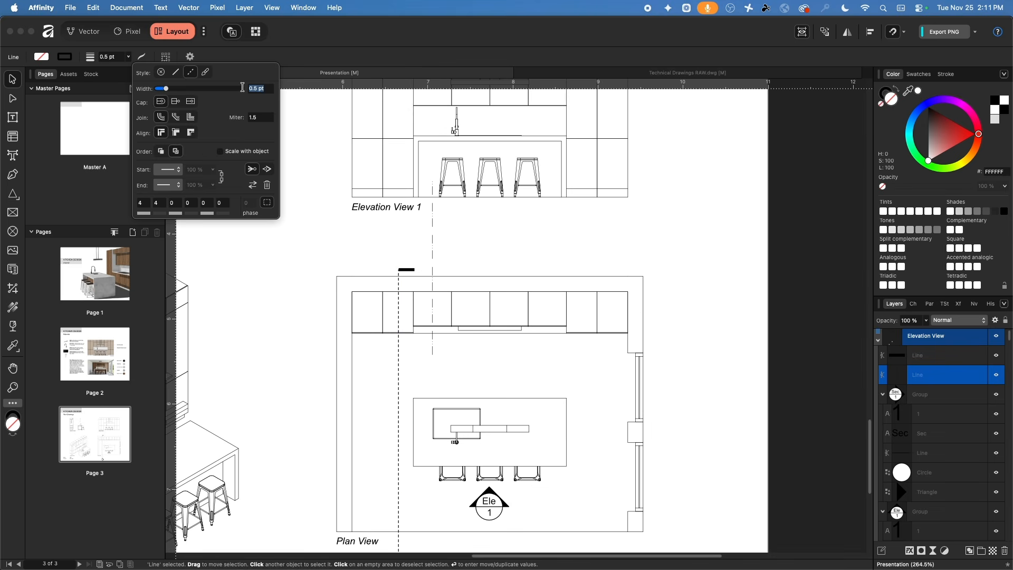
pyautogui.write('.25')
pyautogui.press('Return')
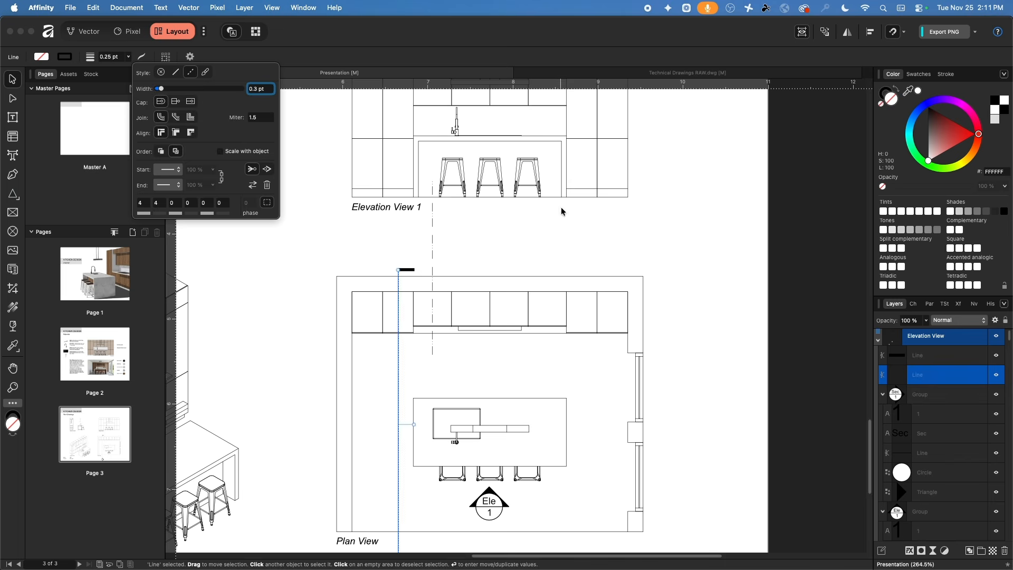
# - Move the dashed section line and its short bar onto the imported vertical dash-dot line, and delete the imported line
pyautogui.click(503, 244)
pyautogui.moveTo(381, 252); pyautogui.dragTo(424, 281)
pyautogui.moveTo(398, 348); pyautogui.dragTo(431, 340)
pyautogui.click(477, 241)
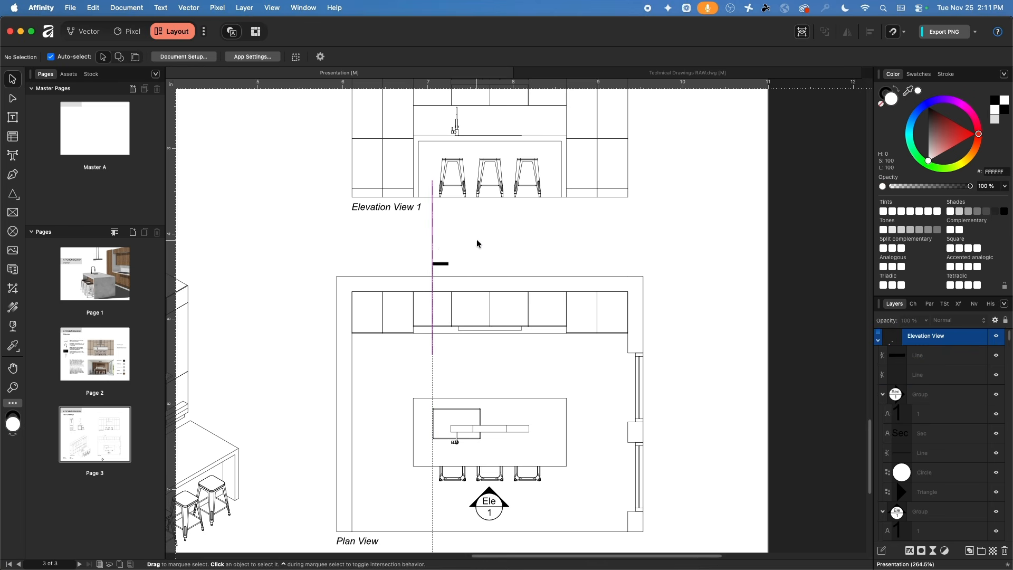
pyautogui.click(433, 225)
pyautogui.press('Delete')
pyautogui.scroll(-6, 485, 289)
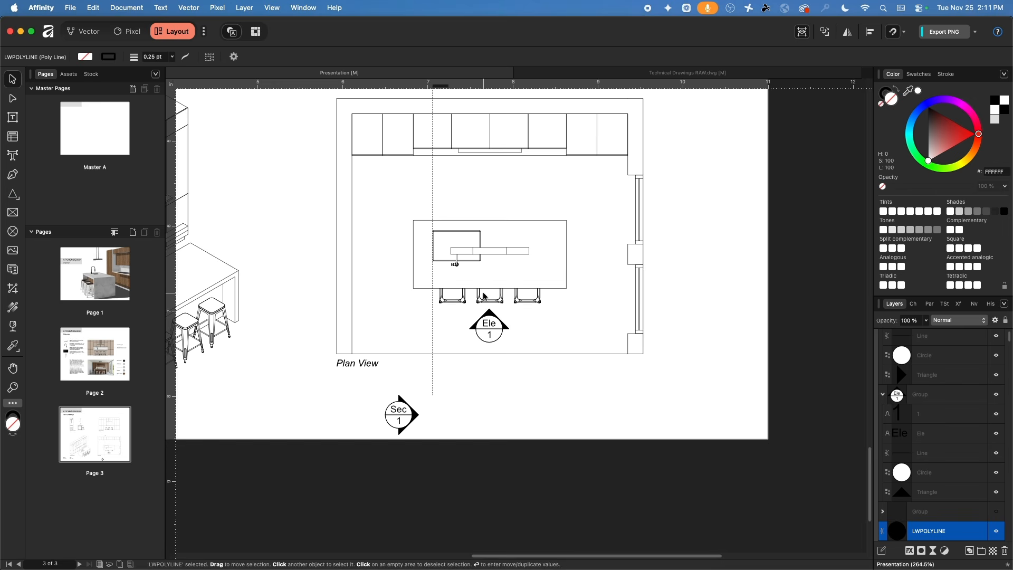
# - Center the section marker on the dashed line's lower end and shorten the line to the upper tip of the marker's triangle
pyautogui.moveTo(411, 407)
pyautogui.mouseDown()
pyautogui.moveTo(453, 400)
pyautogui.moveTo(452, 383)
pyautogui.moveTo(439, 379)
pyautogui.mouseUp()
pyautogui.scroll(5, 438, 379)
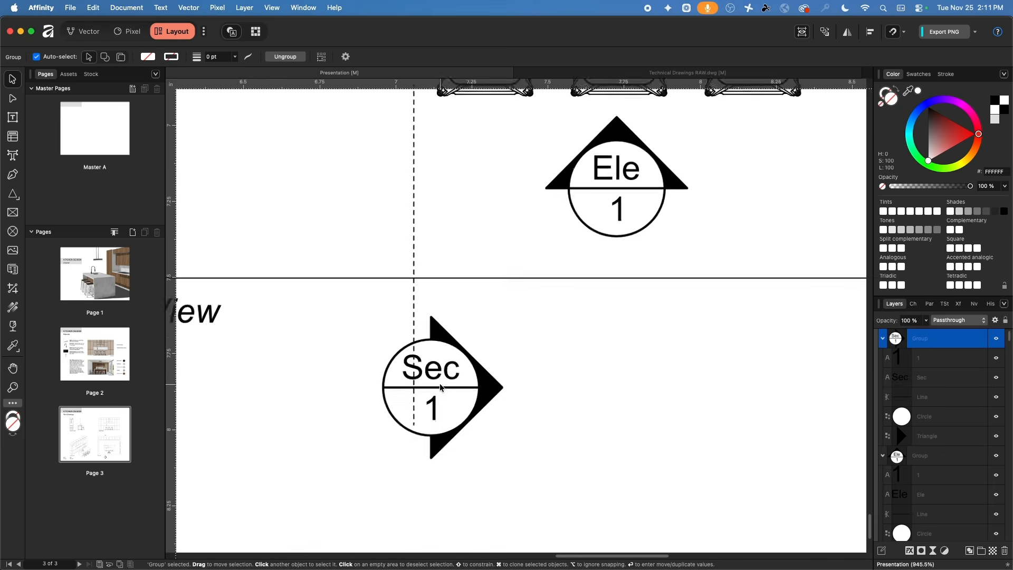
pyautogui.moveTo(443, 317); pyautogui.dragTo(424, 279)
pyautogui.click(403, 215)
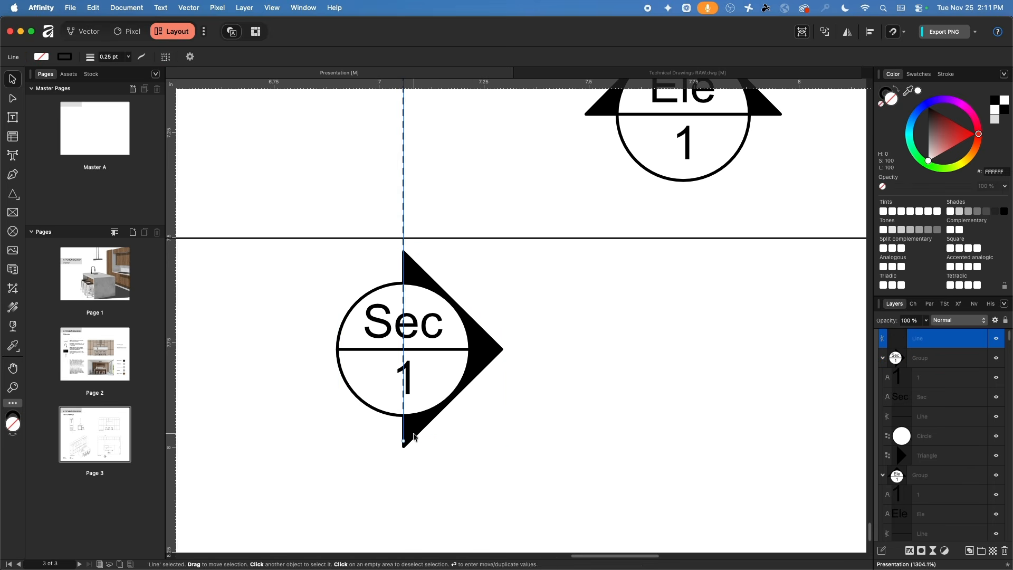
pyautogui.moveTo(405, 442); pyautogui.dragTo(421, 250)
pyautogui.click(534, 339)
# - Group the section marker, dashed line and short bar, and collapse the elevation marker's group in the layer list
pyautogui.scroll(-10, 534, 340)
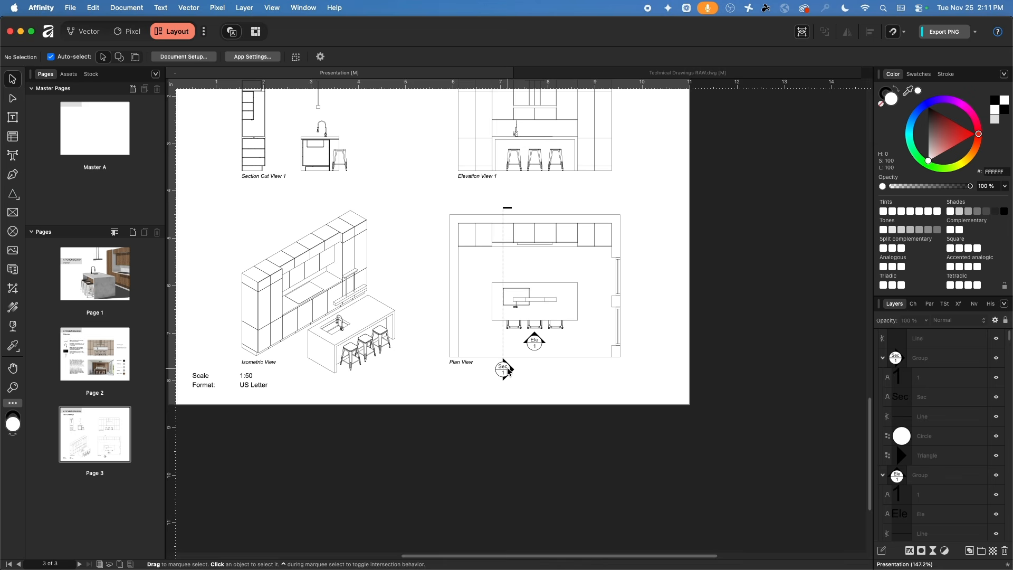
pyautogui.click(508, 370)
pyautogui.keyDown('shift'); pyautogui.click(502, 260); pyautogui.keyUp('shift')
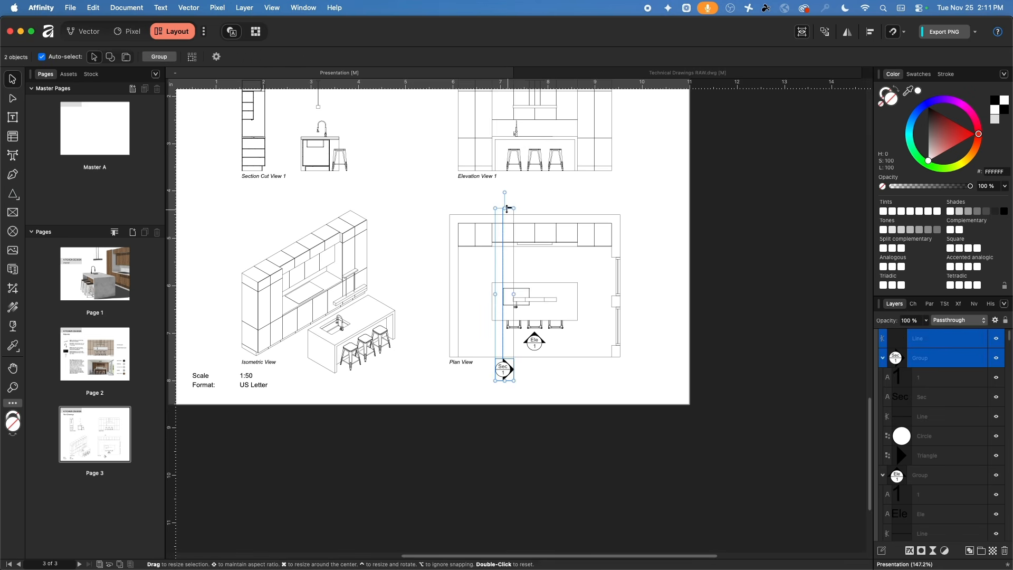
pyautogui.scroll(10, 507, 208)
pyautogui.keyDown('shift'); pyautogui.click(525, 214); pyautogui.keyUp('shift')
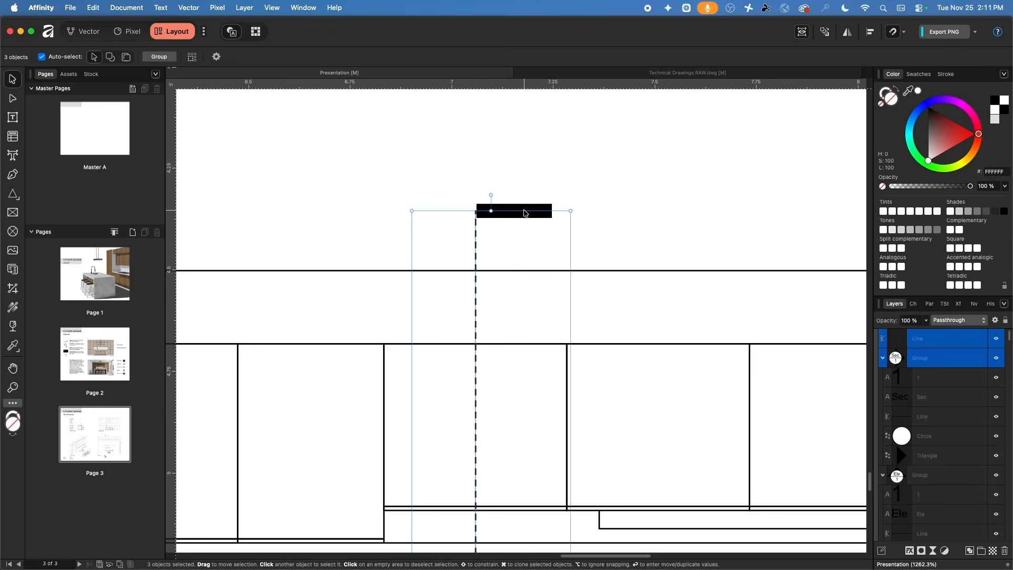
pyautogui.moveTo(517, 211); pyautogui.dragTo(515, 253)
pyautogui.press('super+z')
pyautogui.keyDown('shift'); pyautogui.click(519, 211); pyautogui.keyUp('shift')
pyautogui.press('super+g')
pyautogui.scroll(-3, 546, 218)
pyautogui.scroll(-4, 557, 224)
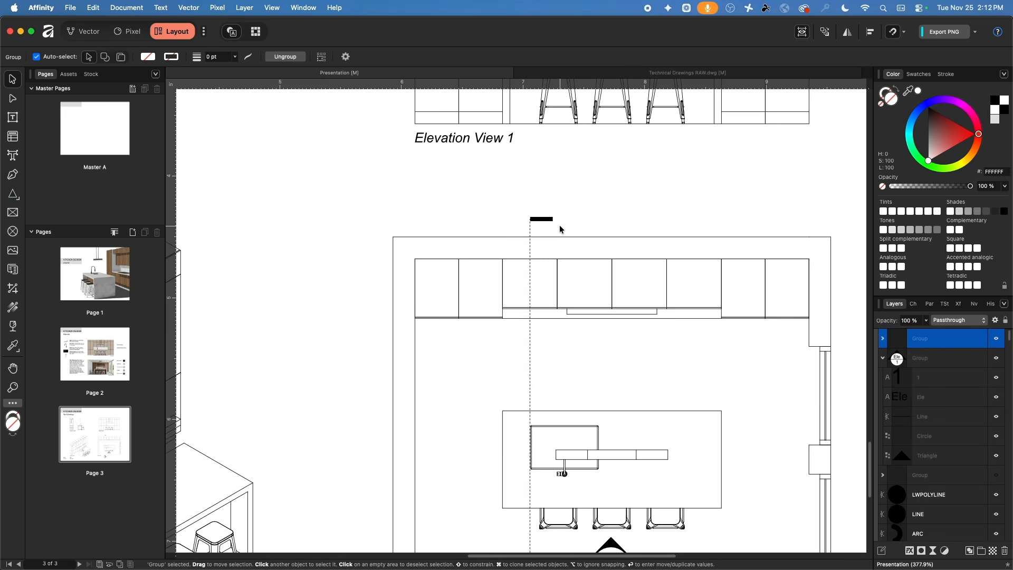
pyautogui.click(883, 359)
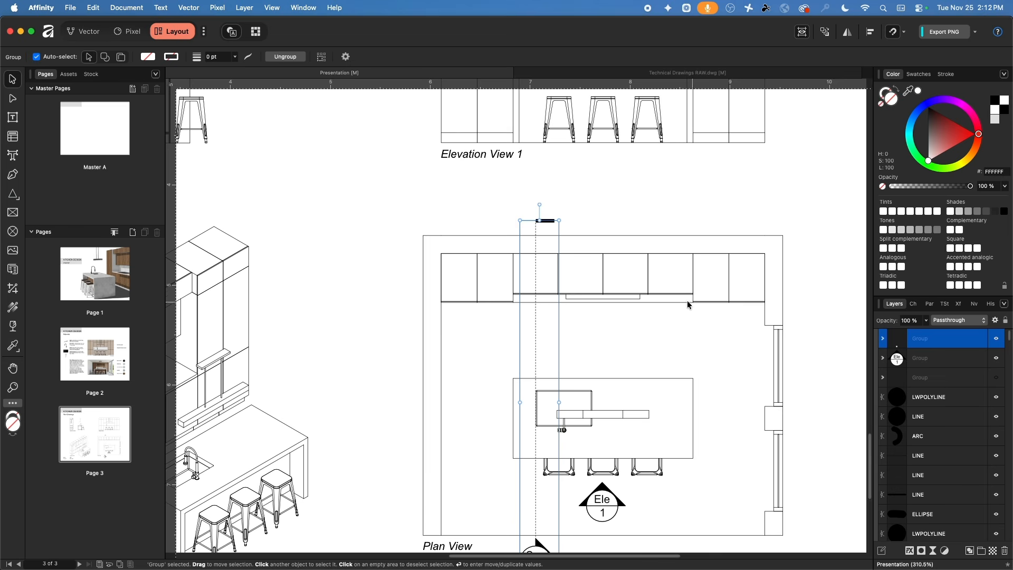
# - Examine the elevation and section marker groups on the plan view and check the whole page layout
pyautogui.click(369, 343)
pyautogui.scroll(-3, 385, 354)
pyautogui.click(529, 445)
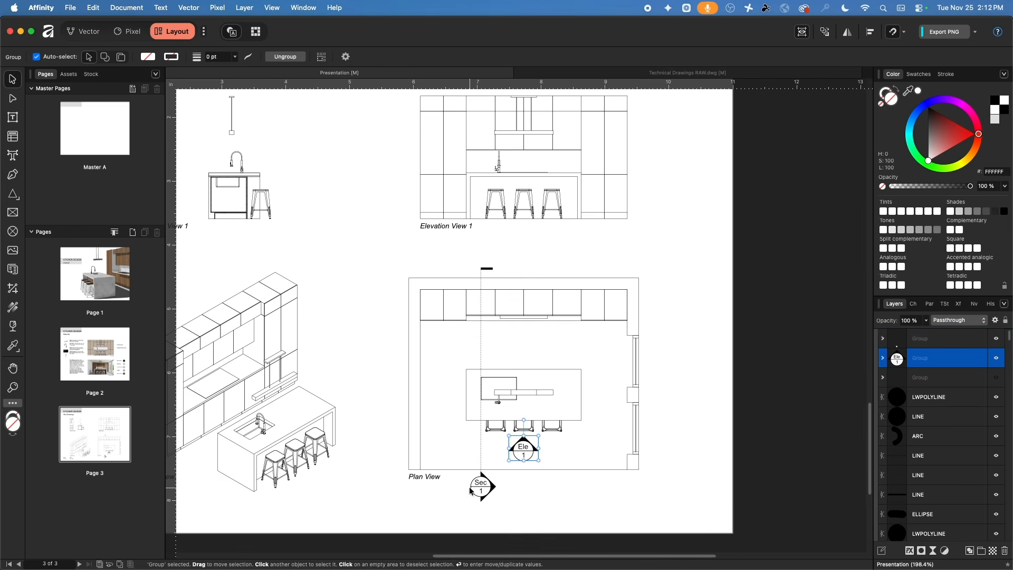
pyautogui.click(484, 487)
pyautogui.click(381, 353)
pyautogui.scroll(-1, 381, 354)
pyautogui.scroll(-1, 382, 355)
pyautogui.moveTo(382, 355); pyautogui.dragTo(483, 410)
pyautogui.scroll(-1, 545, 363)
pyautogui.scroll(-1, 543, 362)
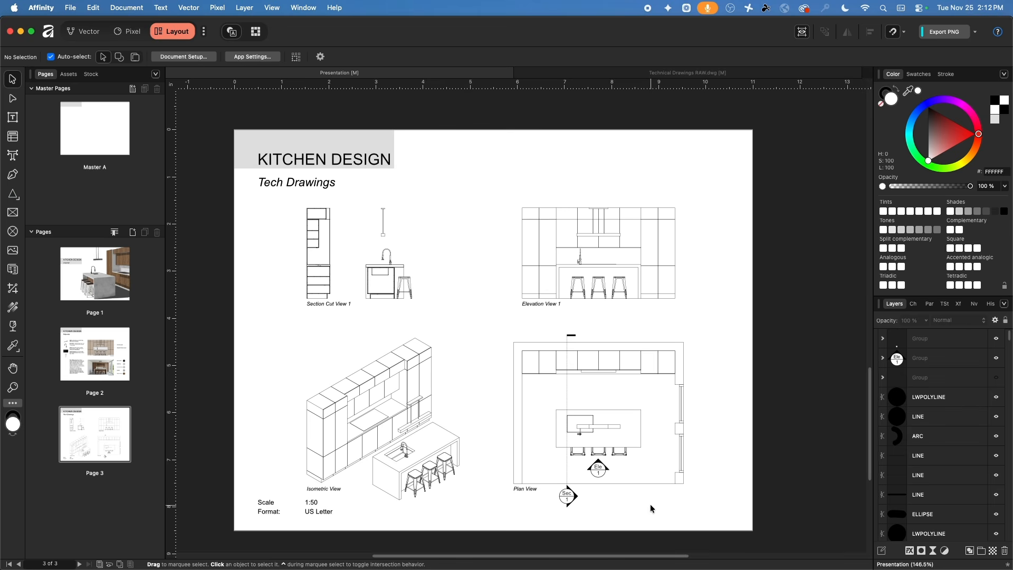
# - Enable the document's drawing scale at 1:50 with readout units in inches
pyautogui.click(184, 57)
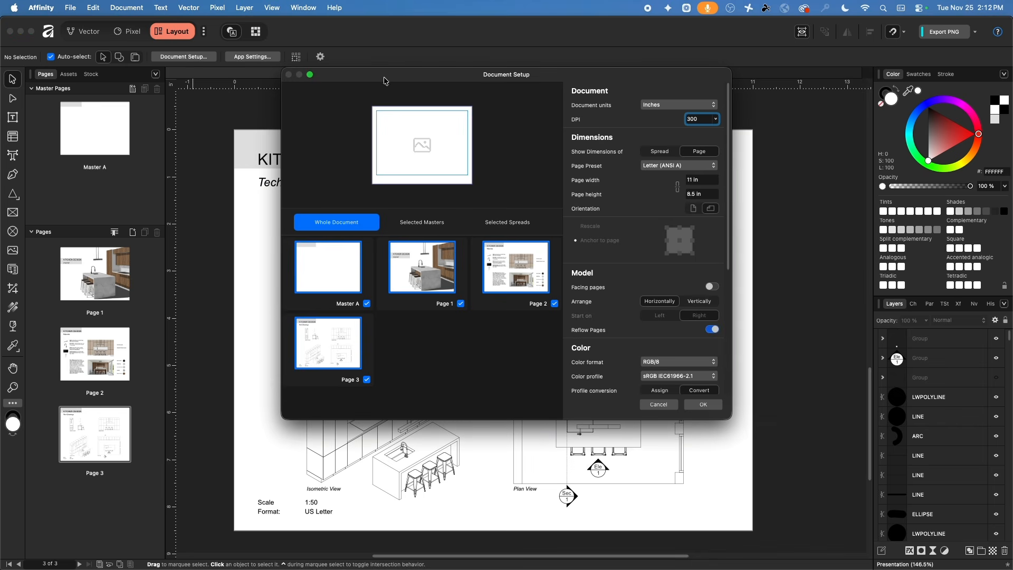
pyautogui.scroll(-5, 662, 235)
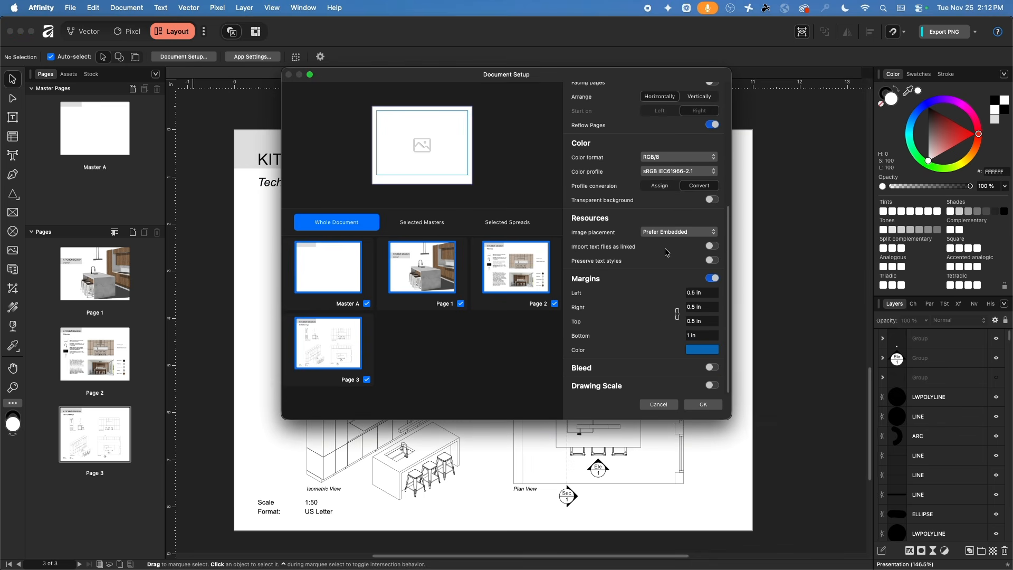
pyautogui.click(716, 385)
pyautogui.click(671, 372)
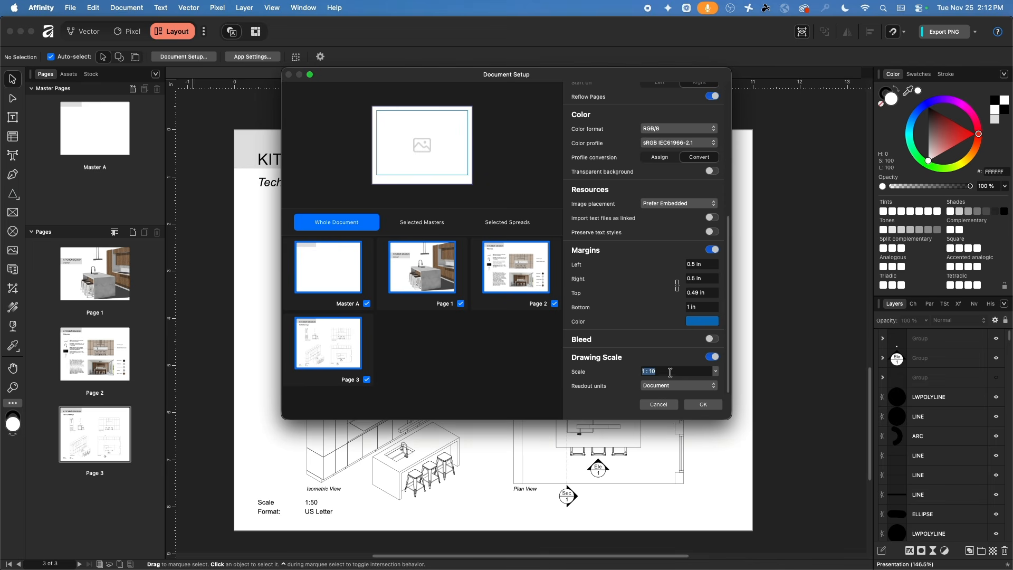
pyautogui.write('1')
pyautogui.click(674, 385)
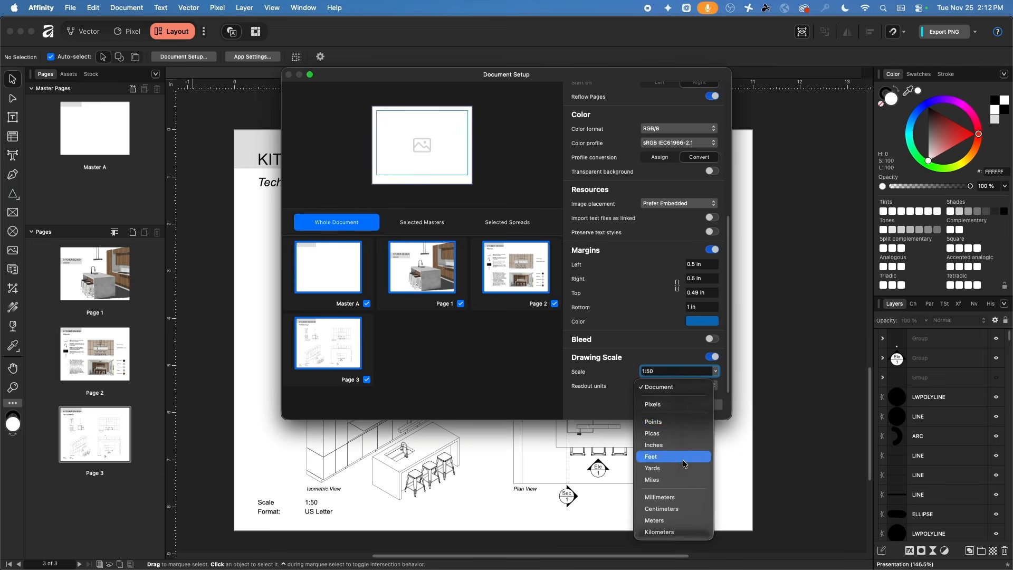
pyautogui.click(676, 445)
pyautogui.click(704, 404)
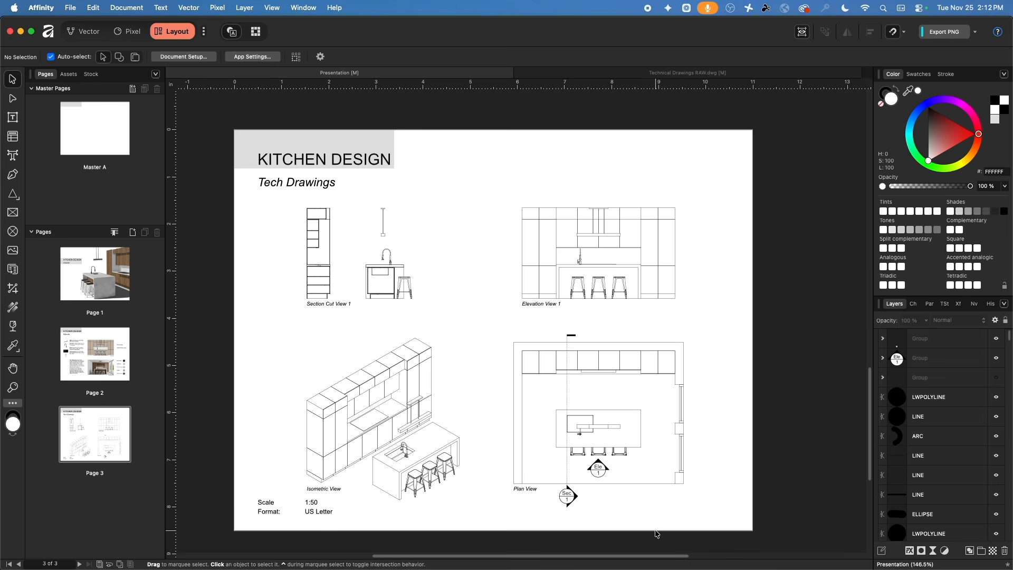
# - Move the section marker group and the elevation marker group into the Names Symbols layer
pyautogui.scroll(-2, 657, 534)
pyautogui.scroll(8, 637, 465)
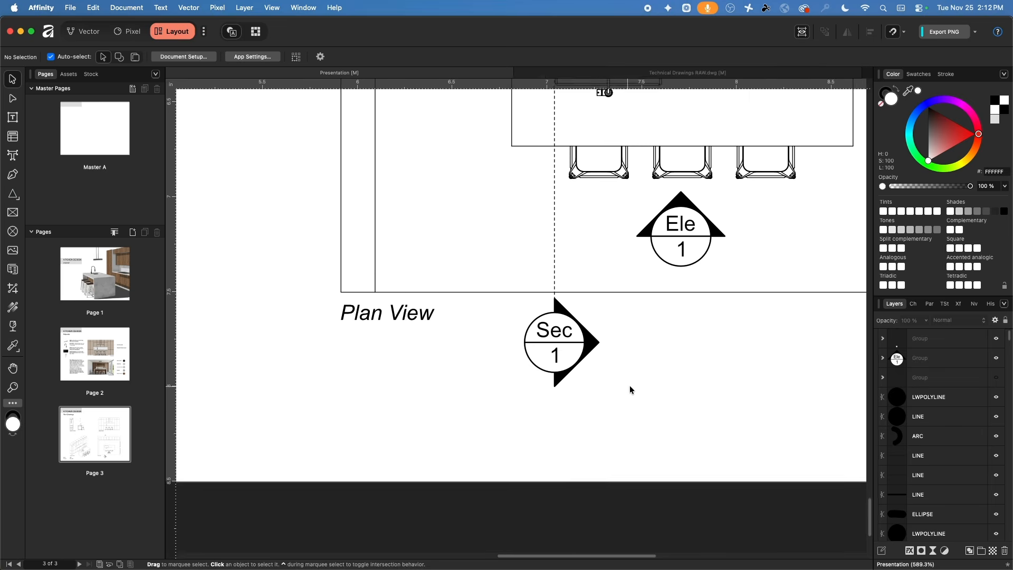
pyautogui.hscroll(4, 629, 390)
pyautogui.scroll(-2, 629, 390)
pyautogui.scroll(2, 502, 375)
pyautogui.scroll(3, 917, 370)
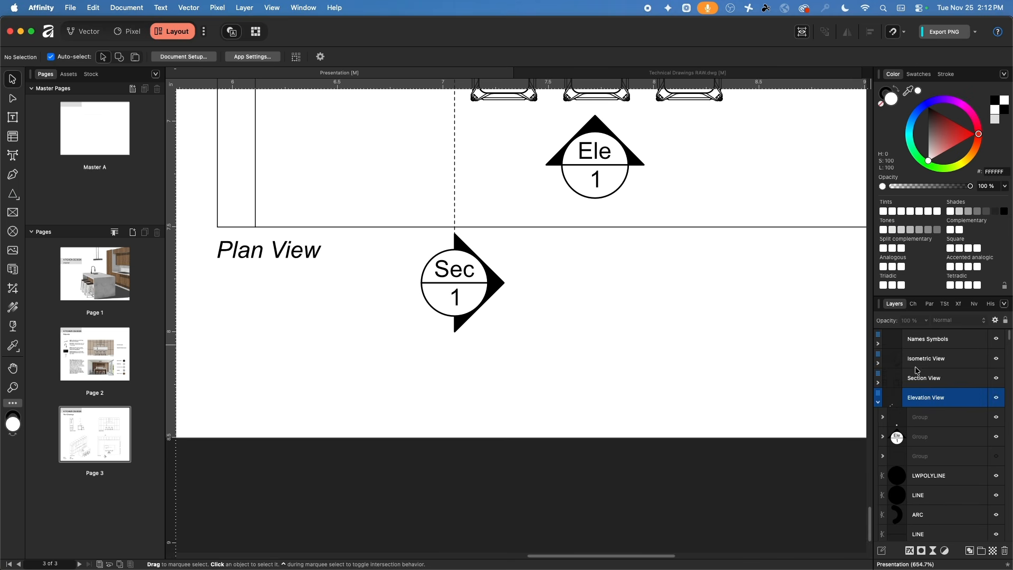
pyautogui.click(461, 275)
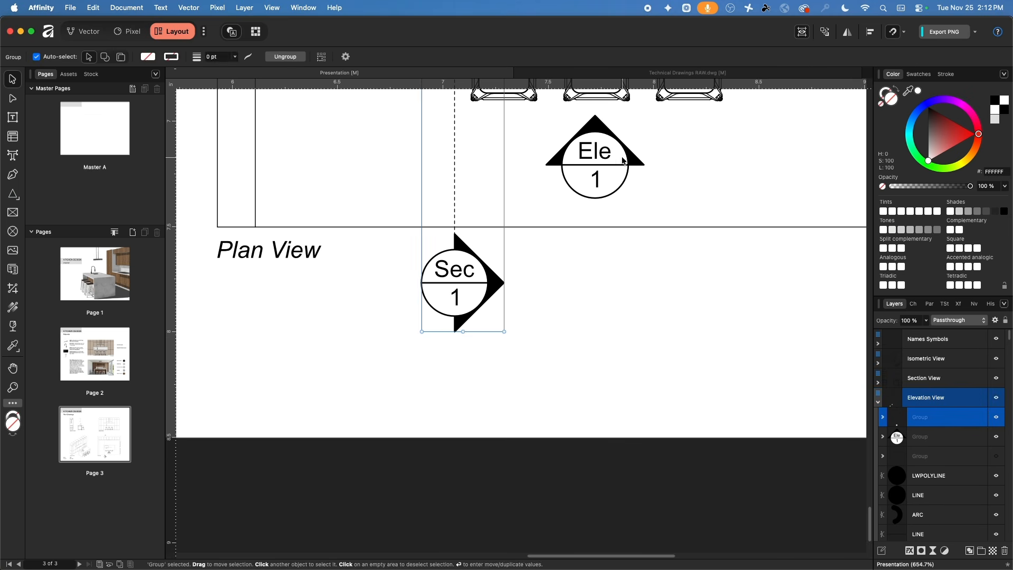
pyautogui.keyDown('shift'); pyautogui.click(623, 161); pyautogui.keyUp('shift')
pyautogui.moveTo(916, 419); pyautogui.dragTo(998, 339)
# - Hide and show the Names Symbols layer to check its contents, collapsing the Elevation View layer and making Names Symbols active
pyautogui.click(997, 339)
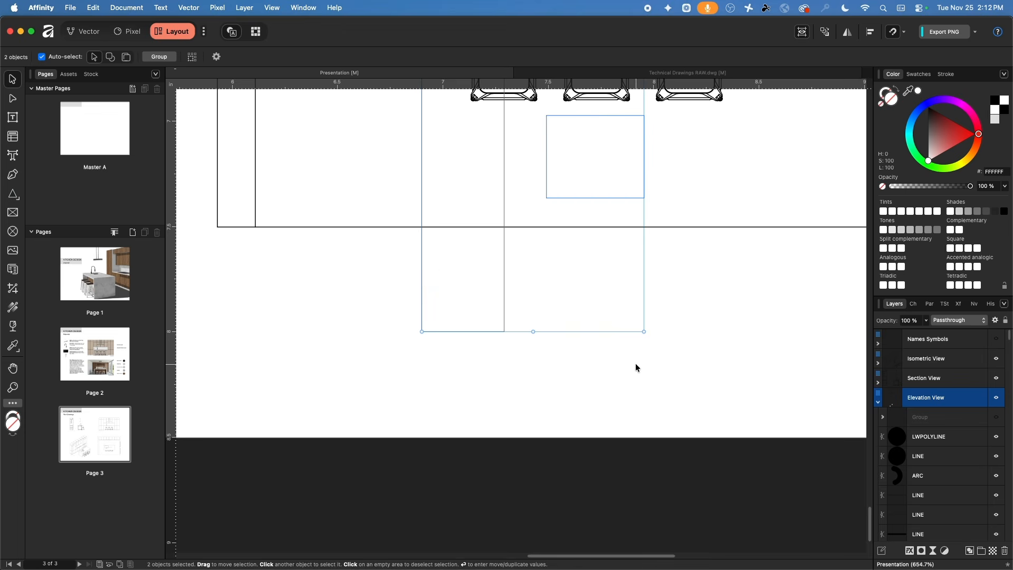
pyautogui.scroll(-10, 633, 363)
pyautogui.scroll(1, 634, 366)
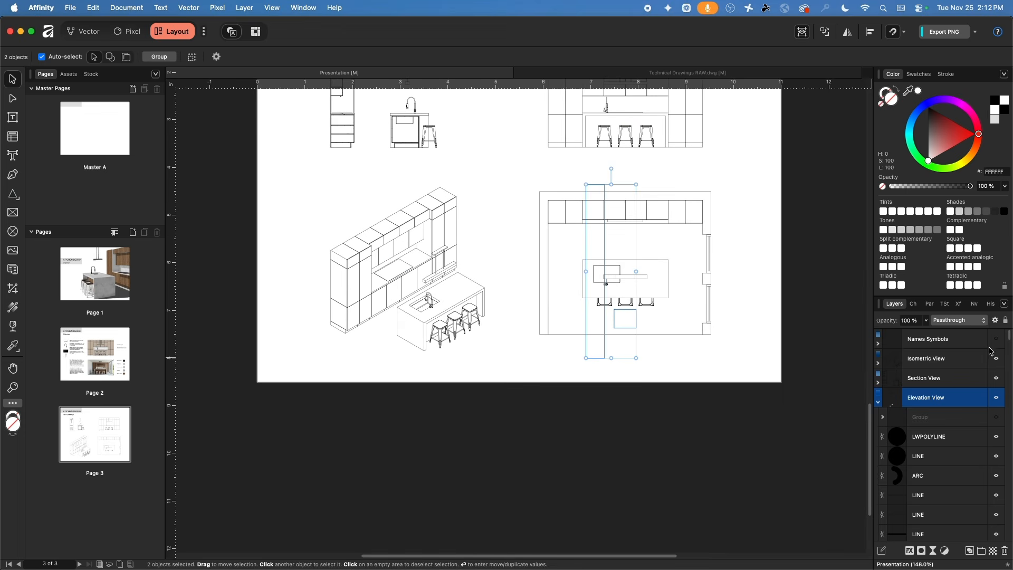
pyautogui.click(878, 402)
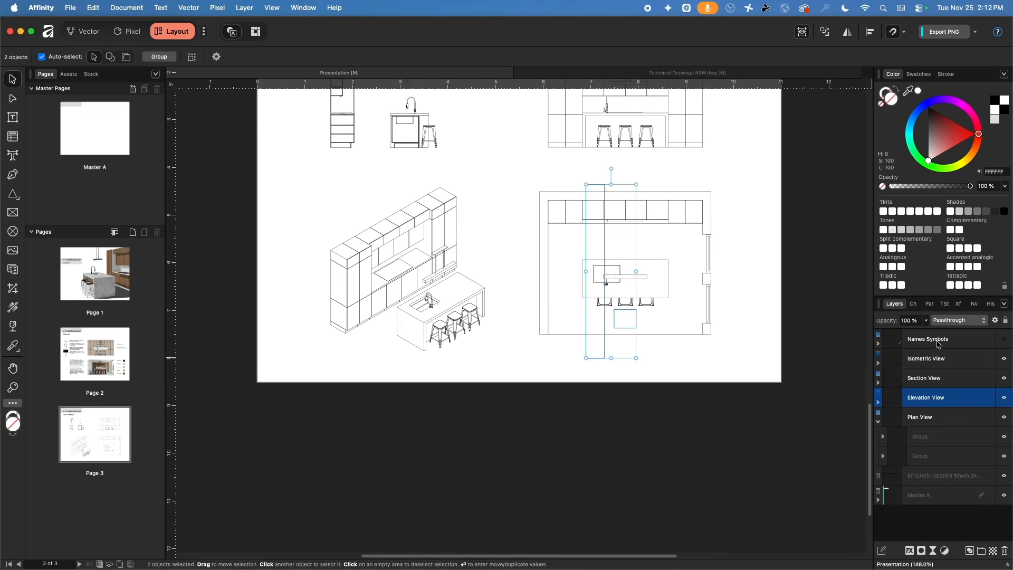
pyautogui.click(938, 344)
pyautogui.click(1004, 339)
pyautogui.click(705, 362)
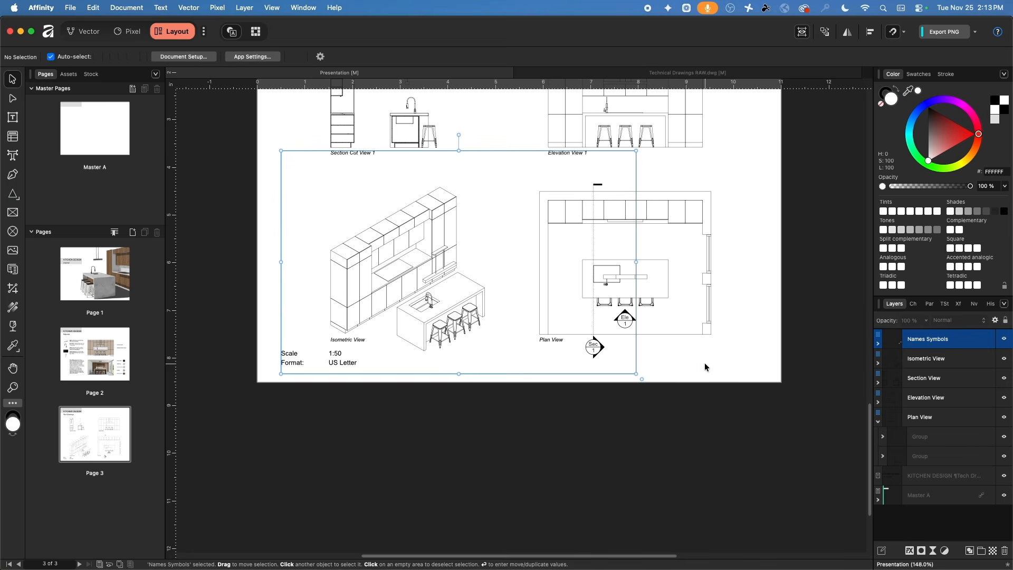
# - Draw a small horizontal rectangle below the plan view, between the section marker and the plan's right wall
pyautogui.scroll(10, 657, 362)
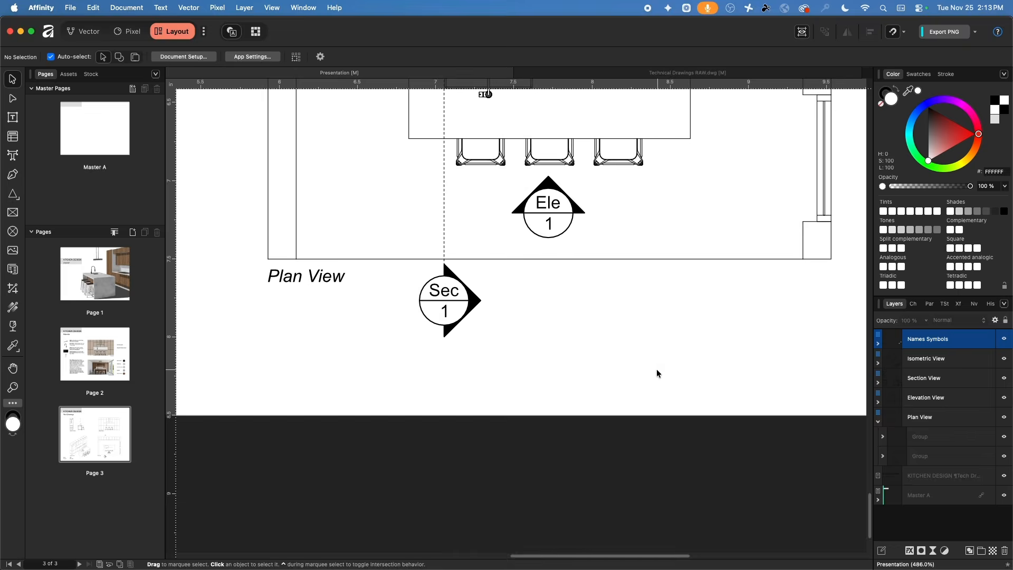
pyautogui.scroll(1, 606, 357)
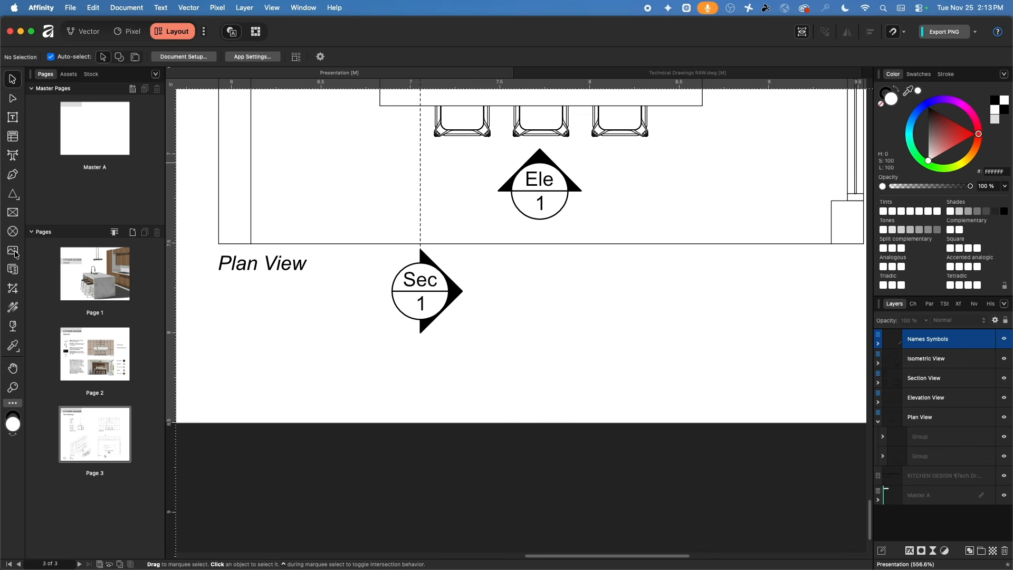
pyautogui.click(13, 194)
pyautogui.click(35, 196)
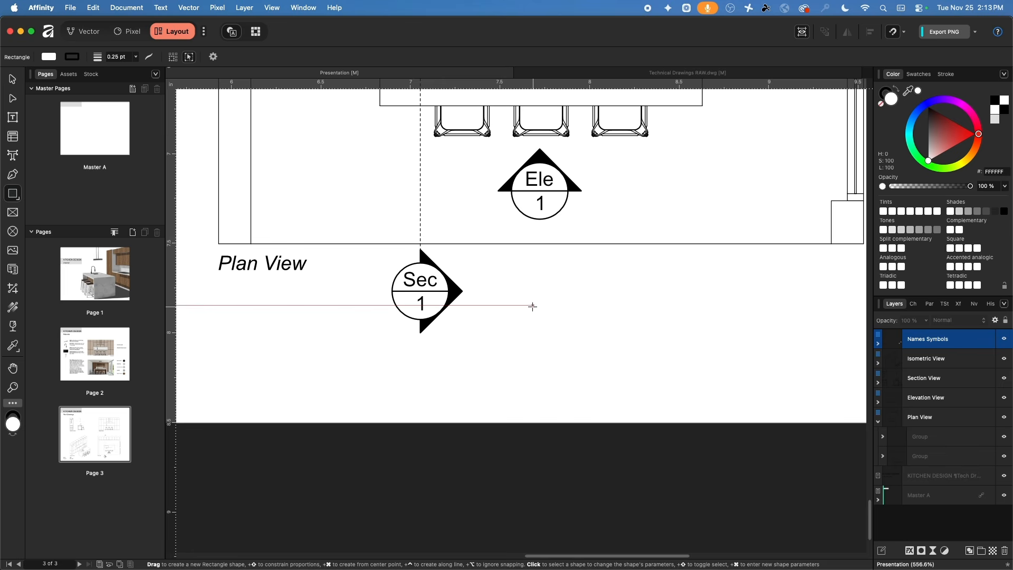
pyautogui.moveTo(532, 303)
pyautogui.mouseDown()
pyautogui.moveTo(561, 327)
pyautogui.moveTo(589, 323)
pyautogui.mouseUp()
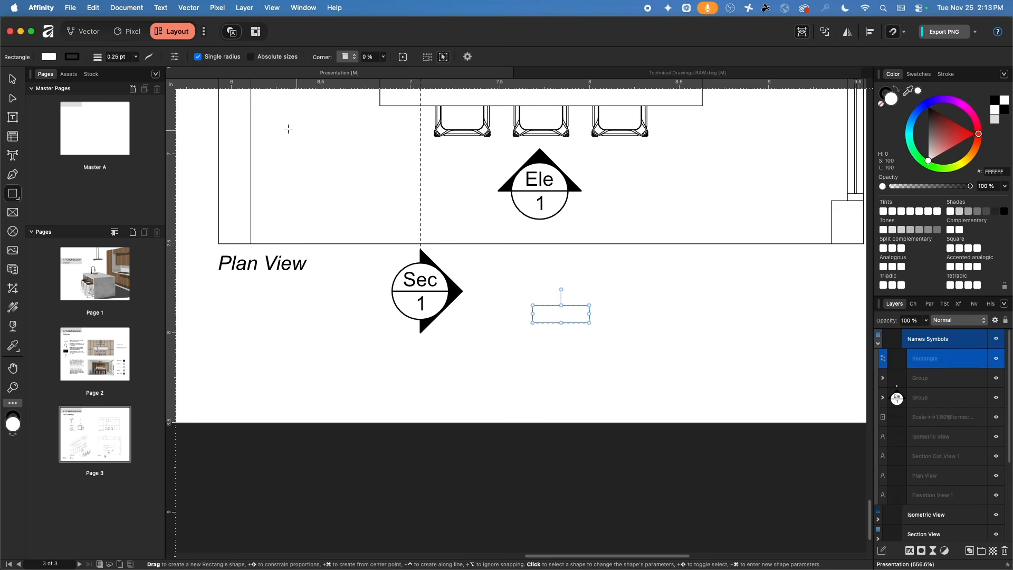
# - Remove the small rectangle's stroke and fill it with light grey DCDCDC
pyautogui.click(68, 58)
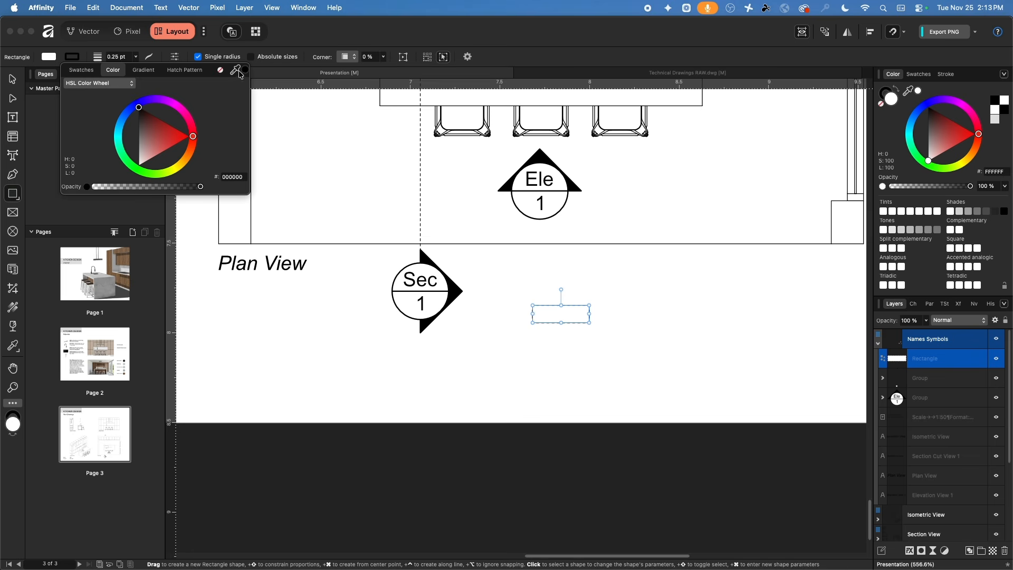
pyautogui.click(47, 58)
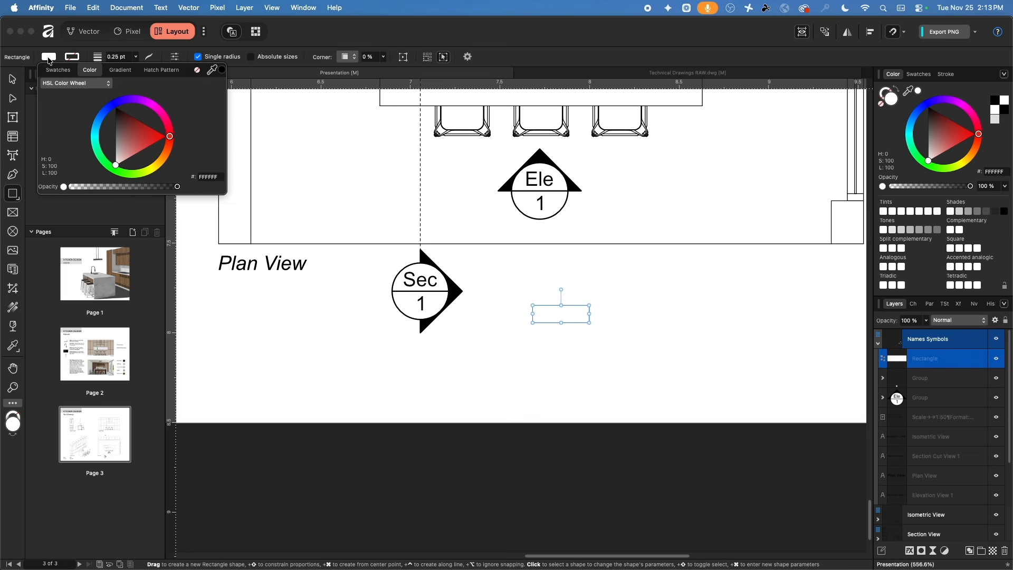
pyautogui.moveTo(117, 147); pyautogui.dragTo(109, 156)
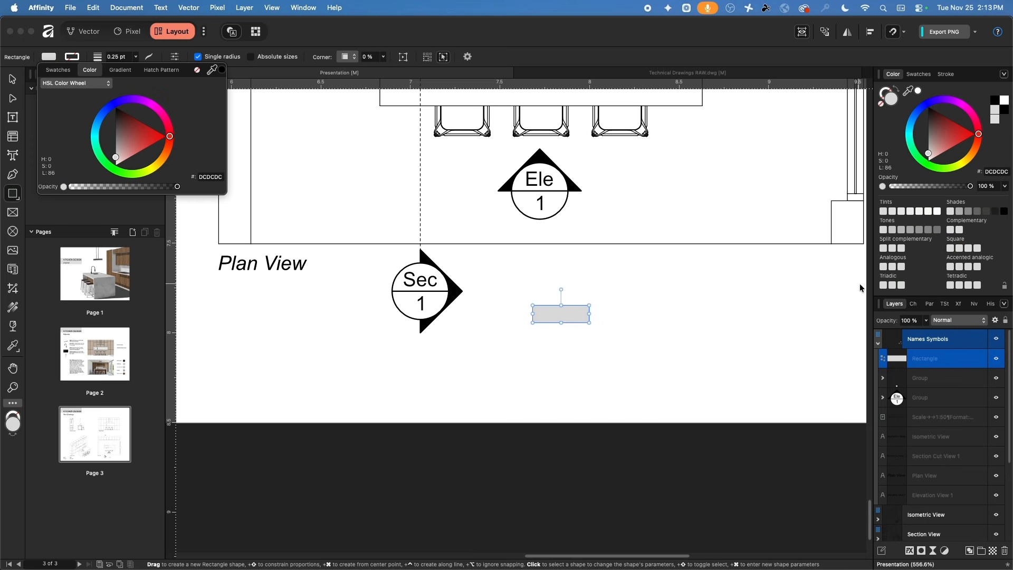
# - Show the Transform settings for the grey rectangle
pyautogui.click(946, 309)
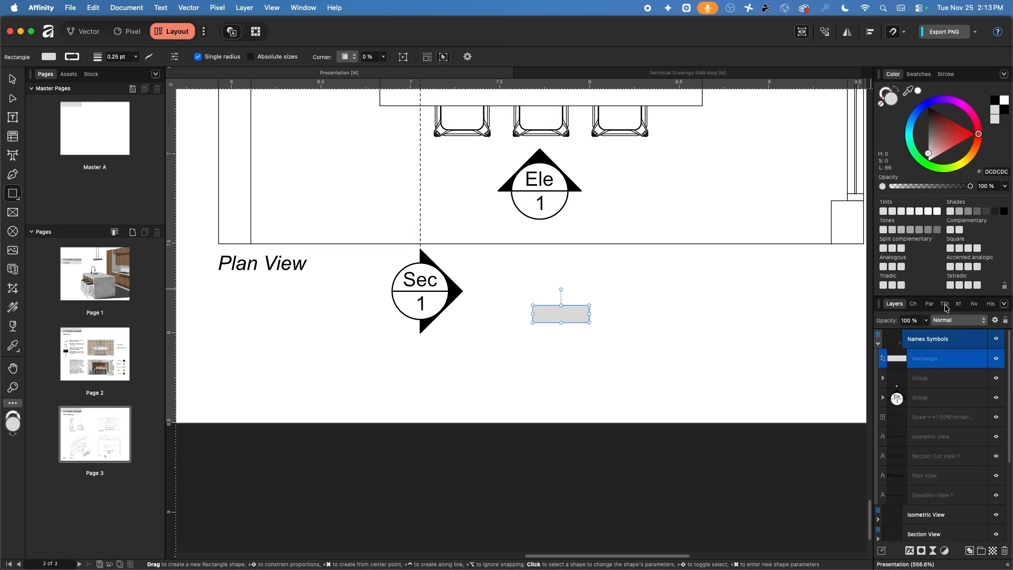
pyautogui.click(945, 306)
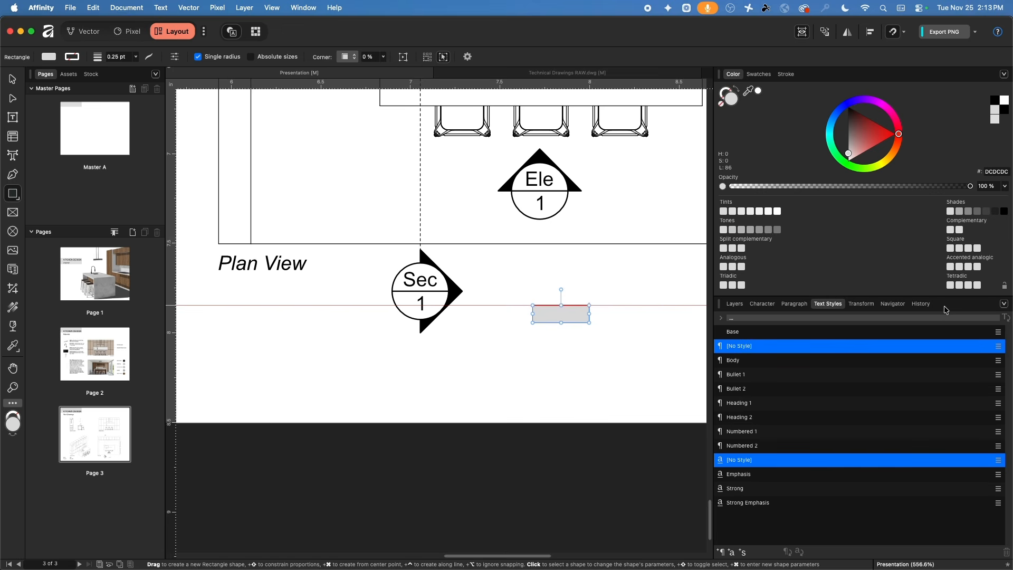
pyautogui.click(860, 307)
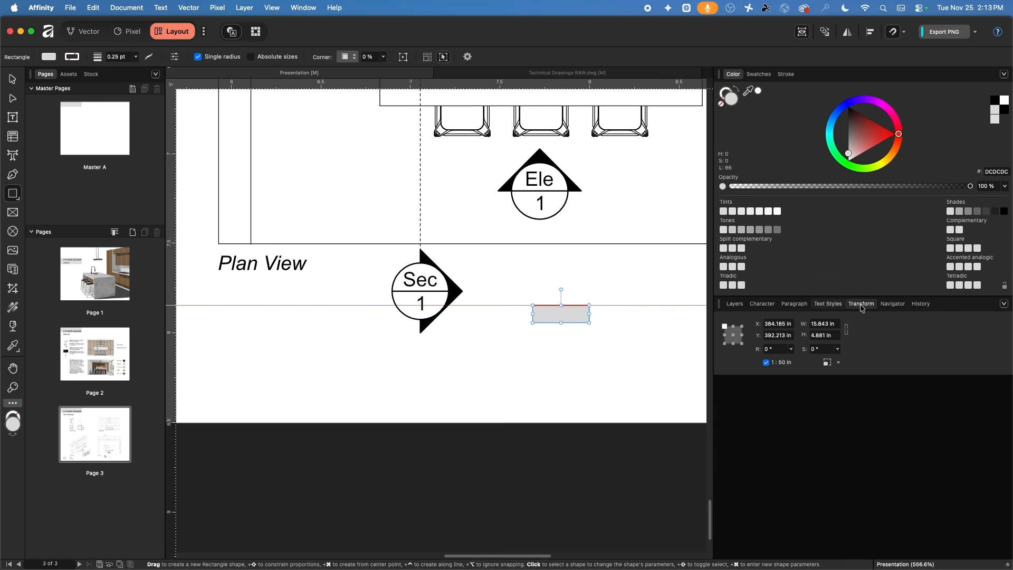
# - Search the application's help for "trans" to locate the Transform command
pyautogui.click(337, 8)
pyautogui.write('tras')
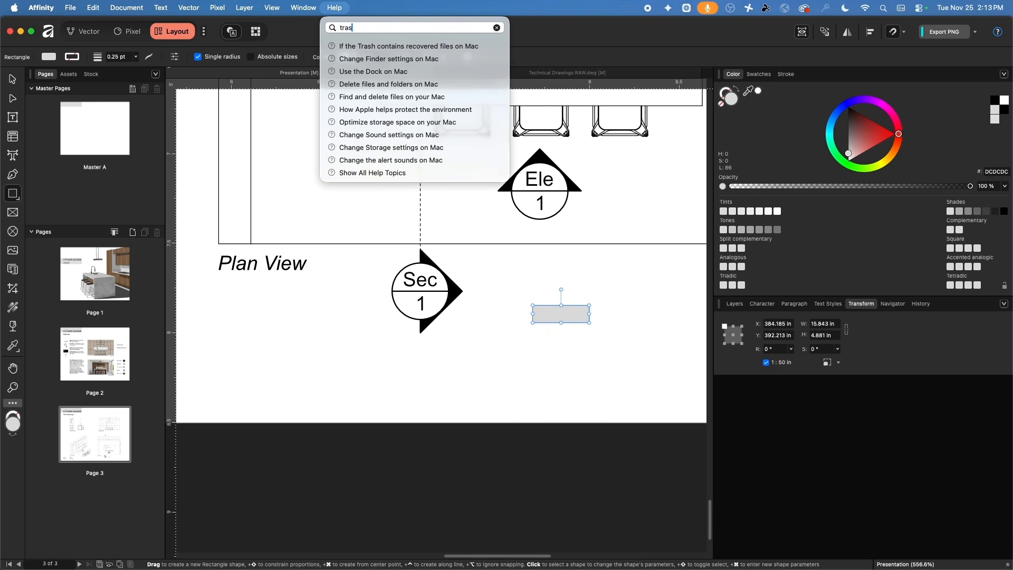
pyautogui.press('BackSpace')
pyautogui.write('ms')
pyautogui.press('BackSpace')
pyautogui.press('BackSpace')
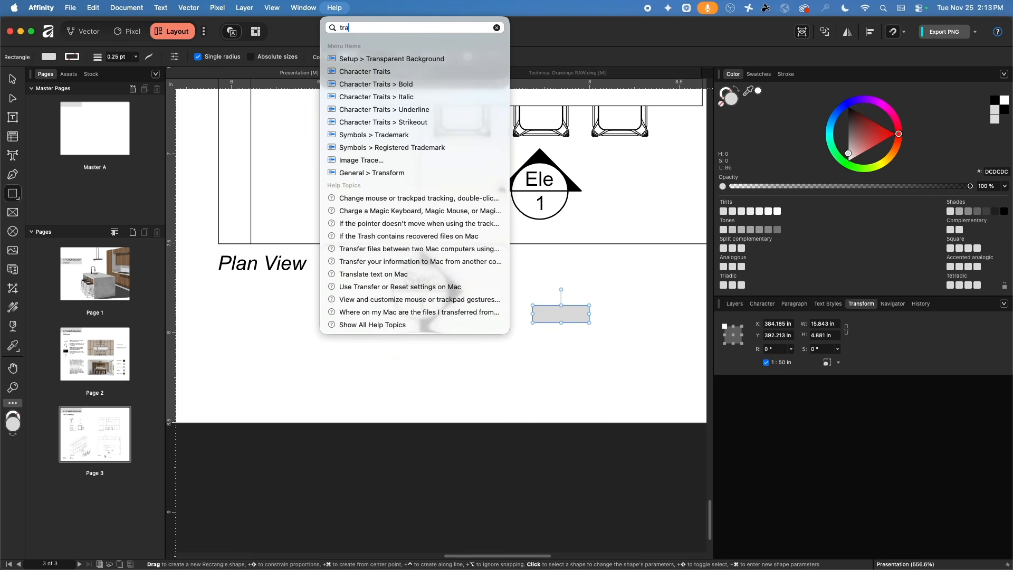
pyautogui.write('ns')
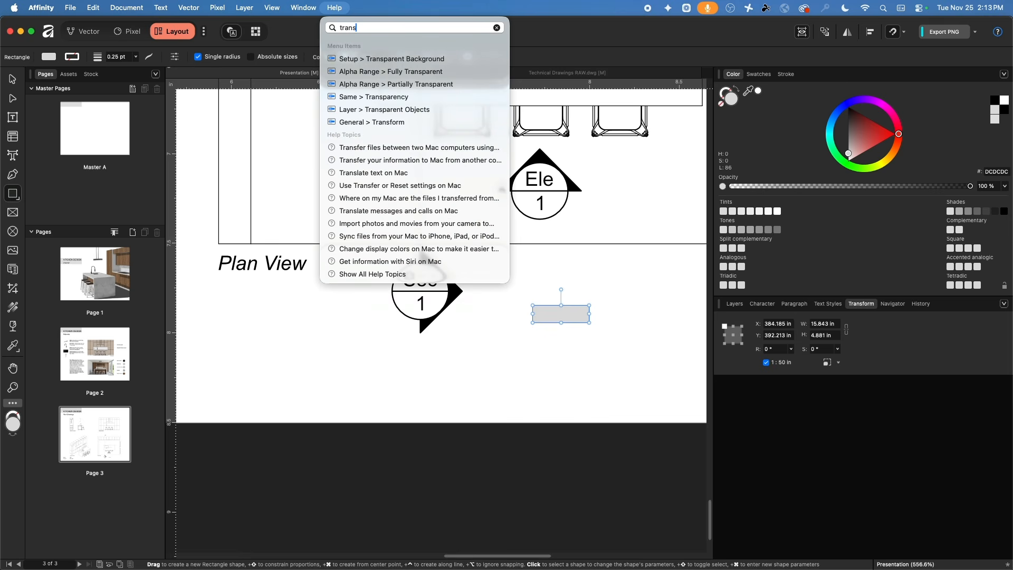
pyautogui.moveTo(368, 127)
# - Set the grey rectangle's width to 10 in and its height to 4 in, and deselect it
pyautogui.click(829, 327)
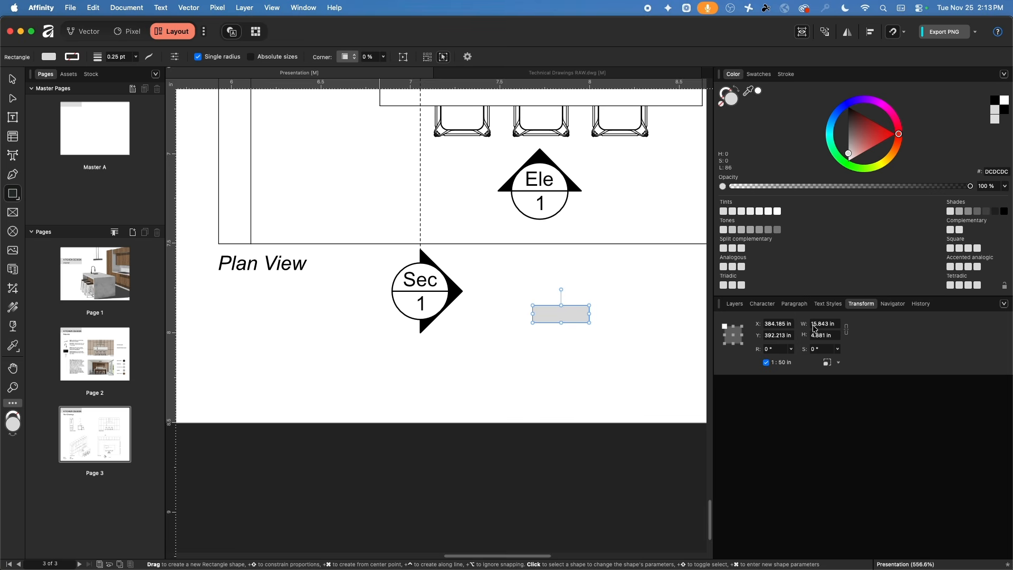
pyautogui.click(813, 326)
pyautogui.write('10')
pyautogui.press('Tab')
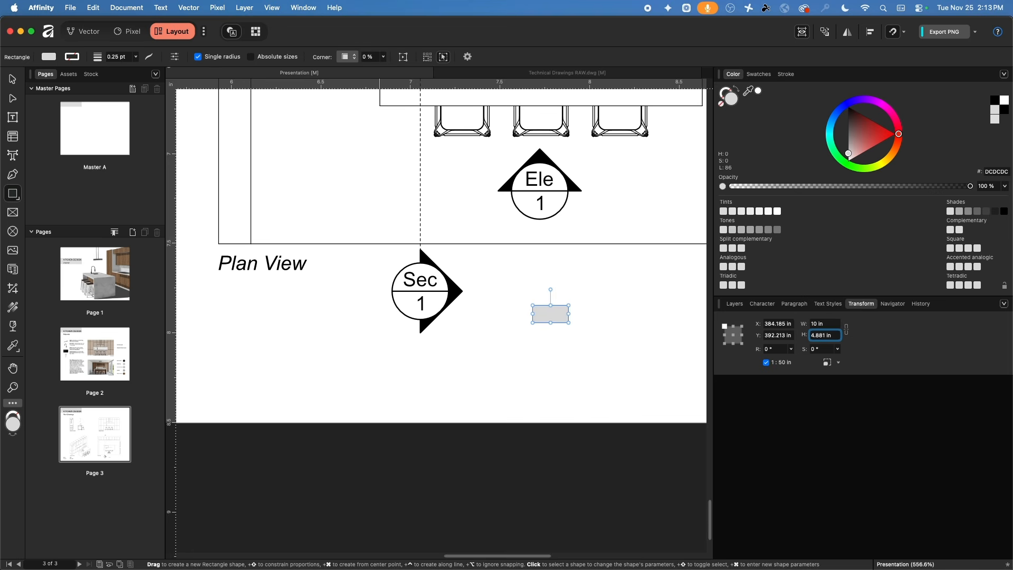
pyautogui.write('4')
pyautogui.press('Return')
pyautogui.click(604, 335)
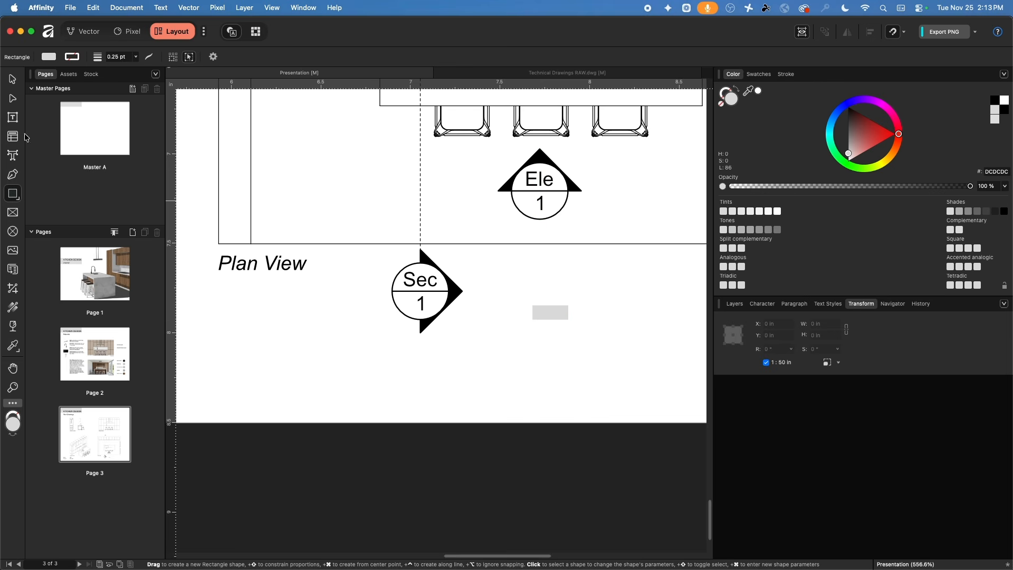
# - Duplicate the grey rectangle horizontally to its right and fill the copy with black 000000
pyautogui.click(12, 79)
pyautogui.hscroll(6, 512, 368)
pyautogui.moveTo(372, 342); pyautogui.dragTo(414, 341)
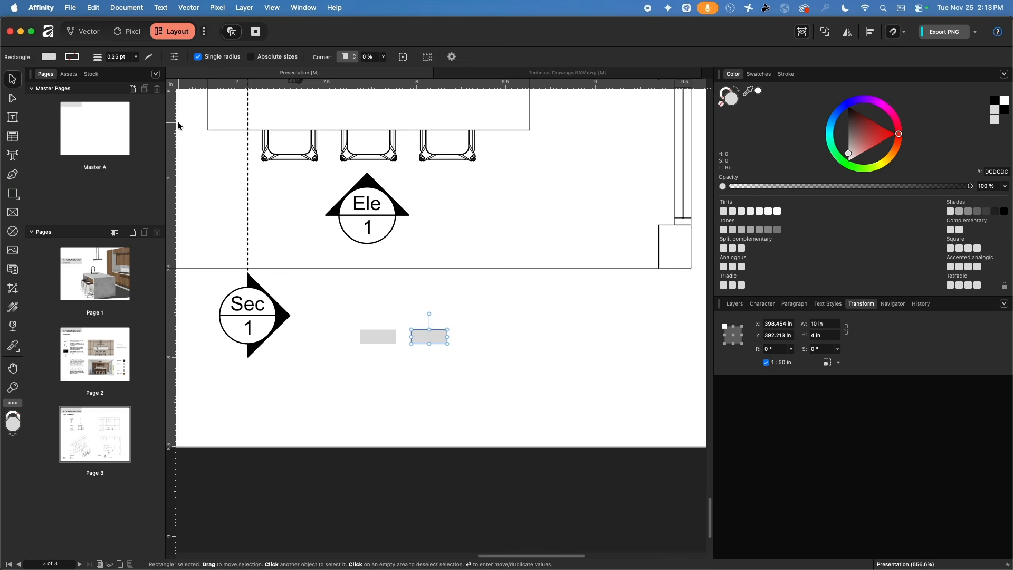
pyautogui.click(48, 56)
pyautogui.click(113, 120)
pyautogui.moveTo(114, 120); pyautogui.dragTo(103, 109)
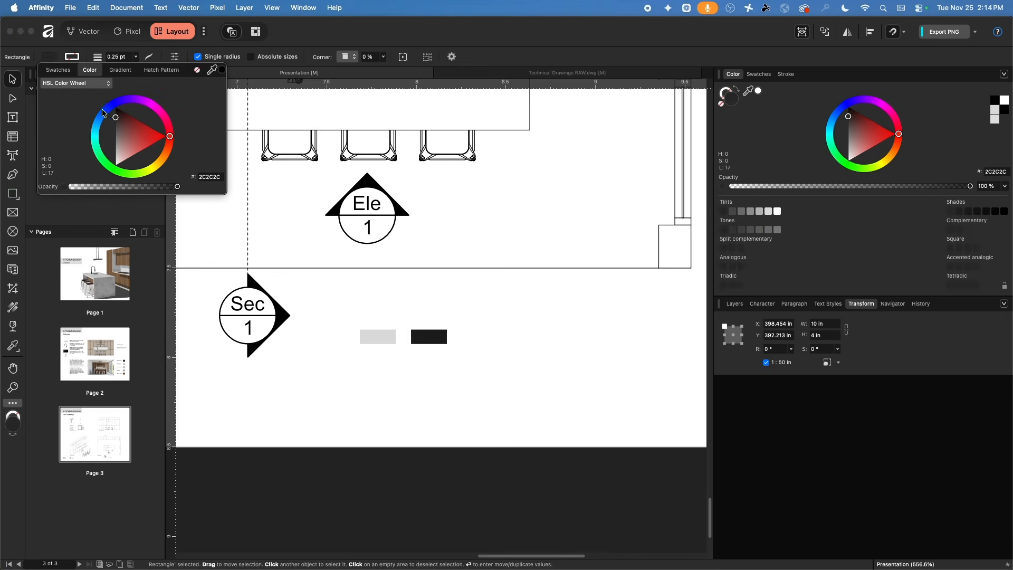
# - Snap the black rectangle against the grey one's right edge and duplicate the pair flush to the right
pyautogui.click(415, 339)
pyautogui.moveTo(415, 339); pyautogui.dragTo(409, 339)
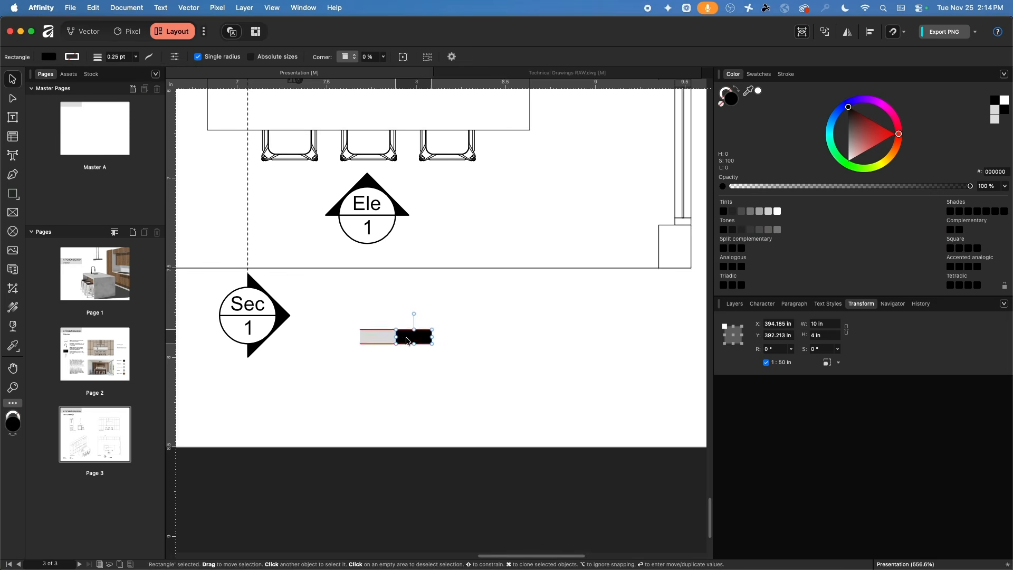
pyautogui.click(466, 375)
pyautogui.moveTo(467, 375); pyautogui.dragTo(359, 311)
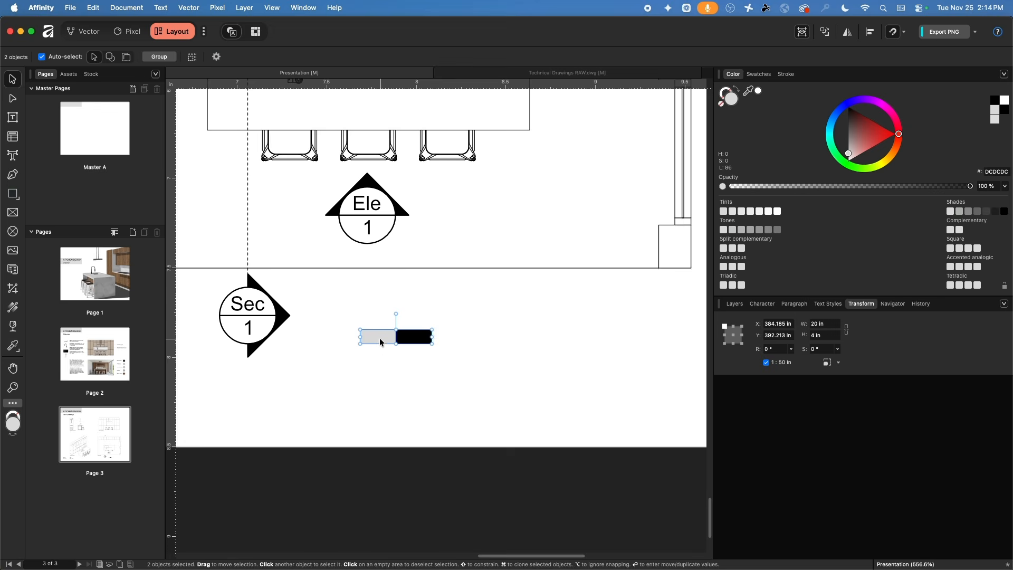
pyautogui.moveTo(380, 349); pyautogui.dragTo(452, 348)
pyautogui.click(456, 393)
# - Copy the first grey rectangle to the right end of the scale bar as its fifth segment
pyautogui.click(373, 337)
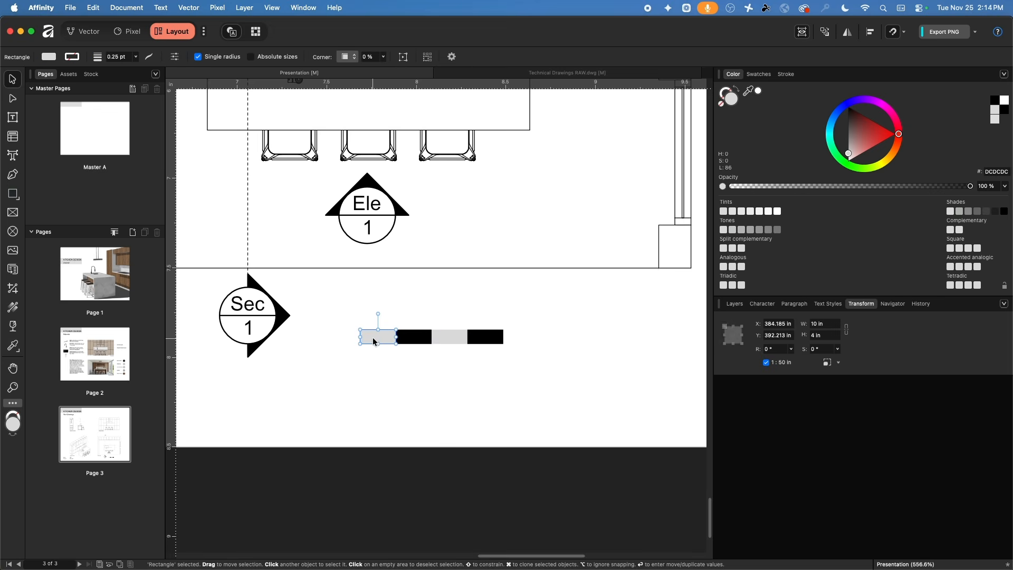
pyautogui.moveTo(381, 338); pyautogui.dragTo(526, 334)
pyautogui.click(508, 389)
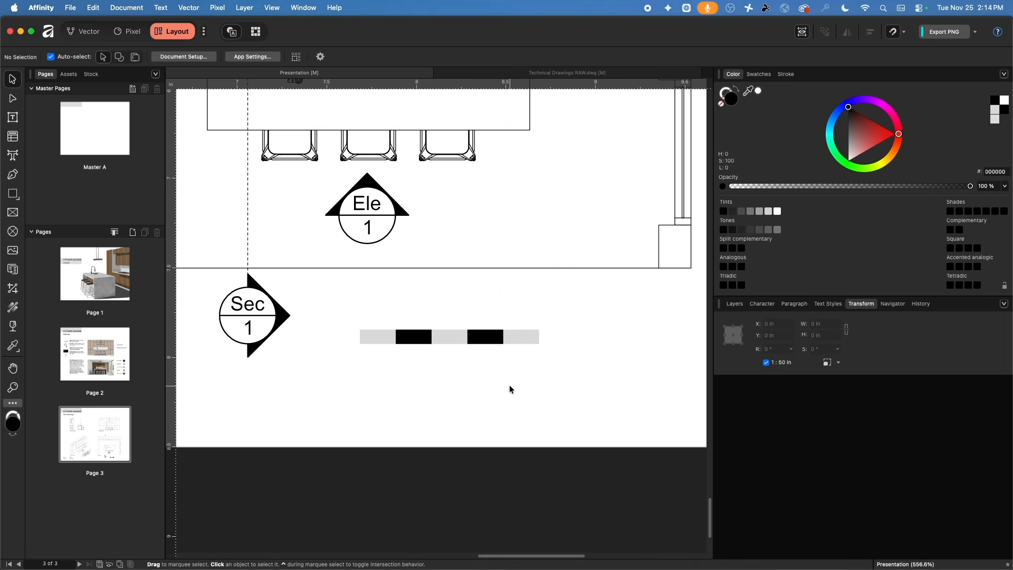
# - Add a text frame 50 in wide and about 10.5 in high below the scale bar, containing "012345"
pyautogui.click(13, 118)
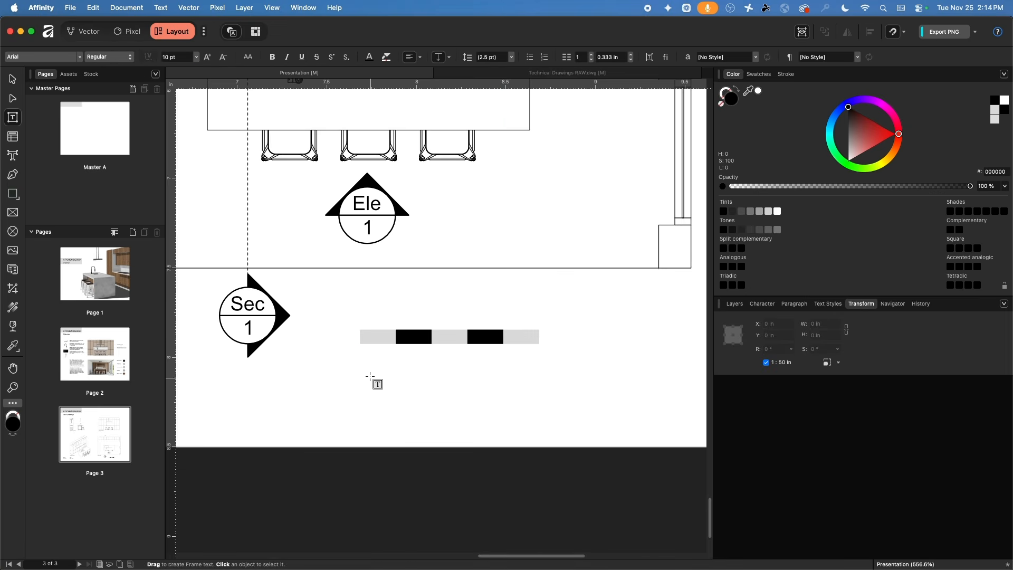
pyautogui.moveTo(360, 368); pyautogui.dragTo(540, 406)
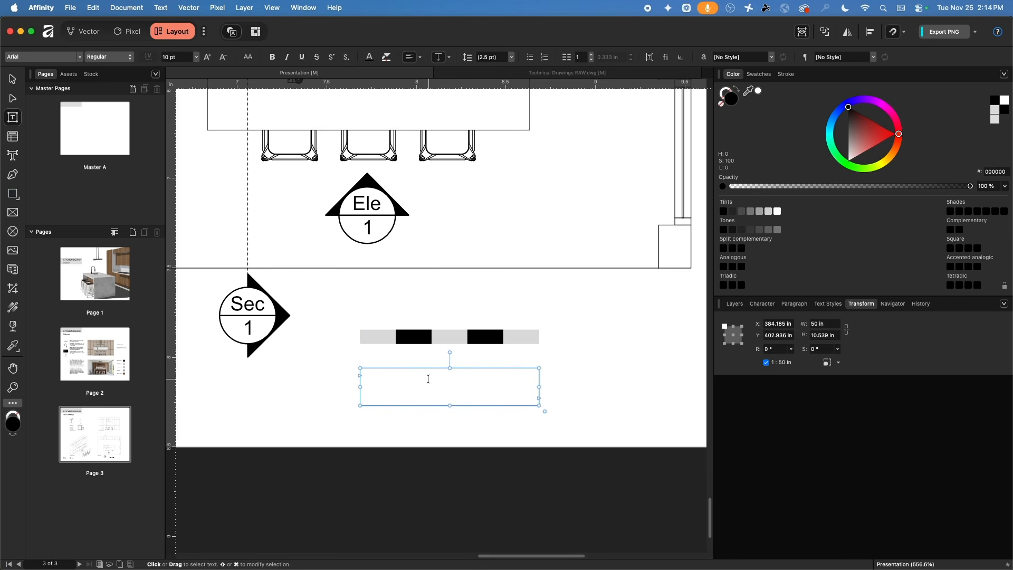
pyautogui.write('0')
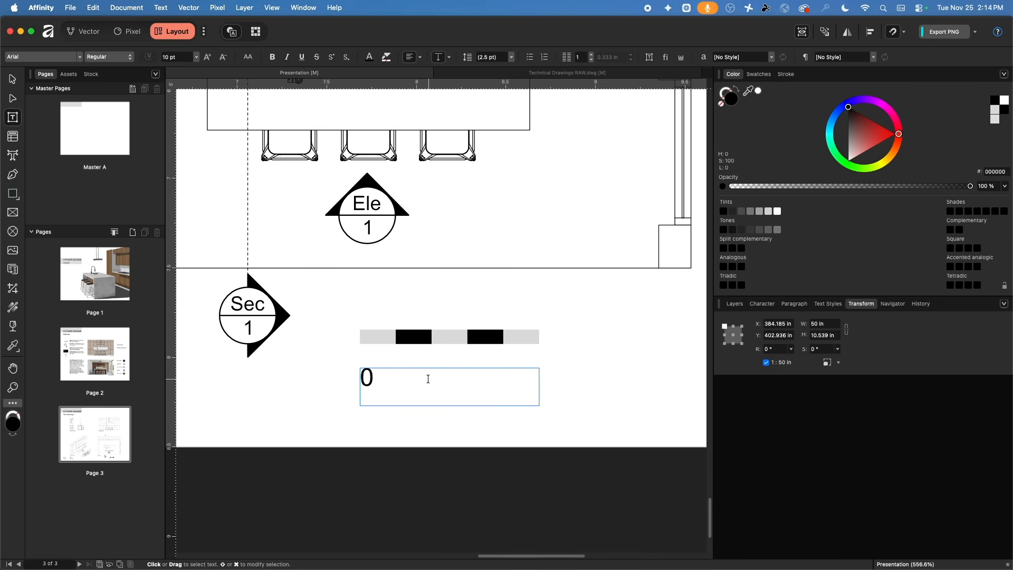
pyautogui.write('12345')
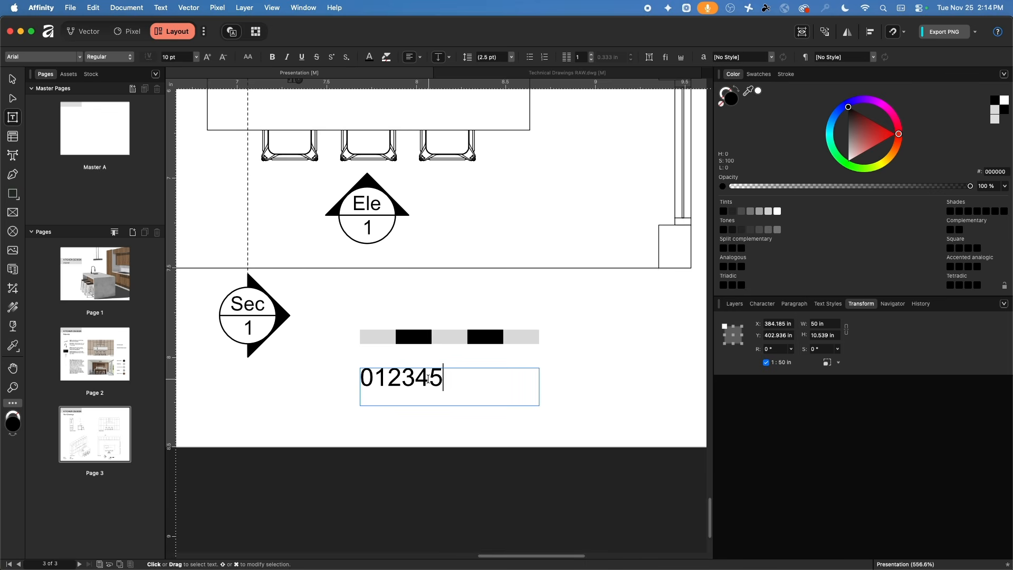
pyautogui.press('Escape')
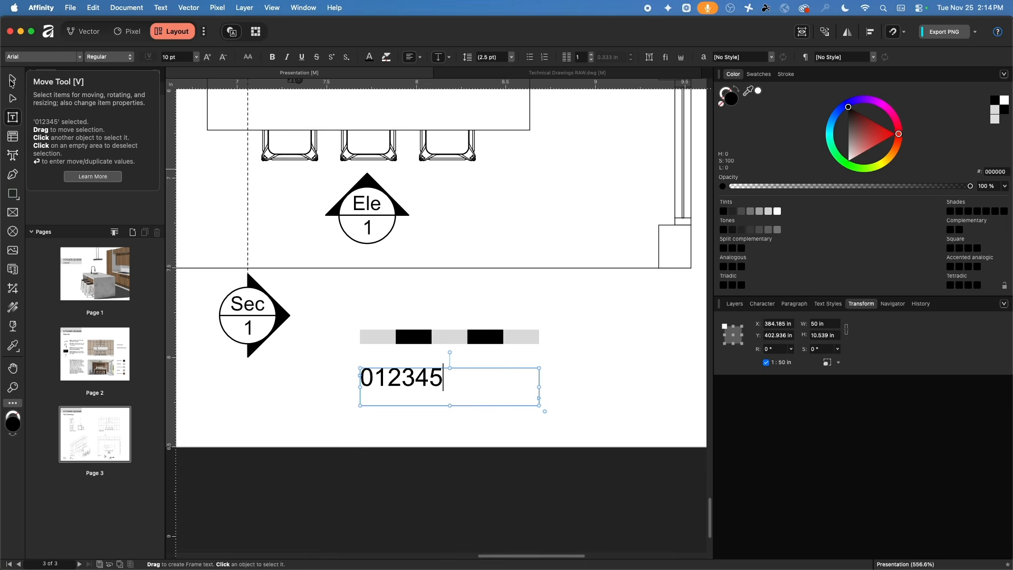
pyautogui.press('super+a')
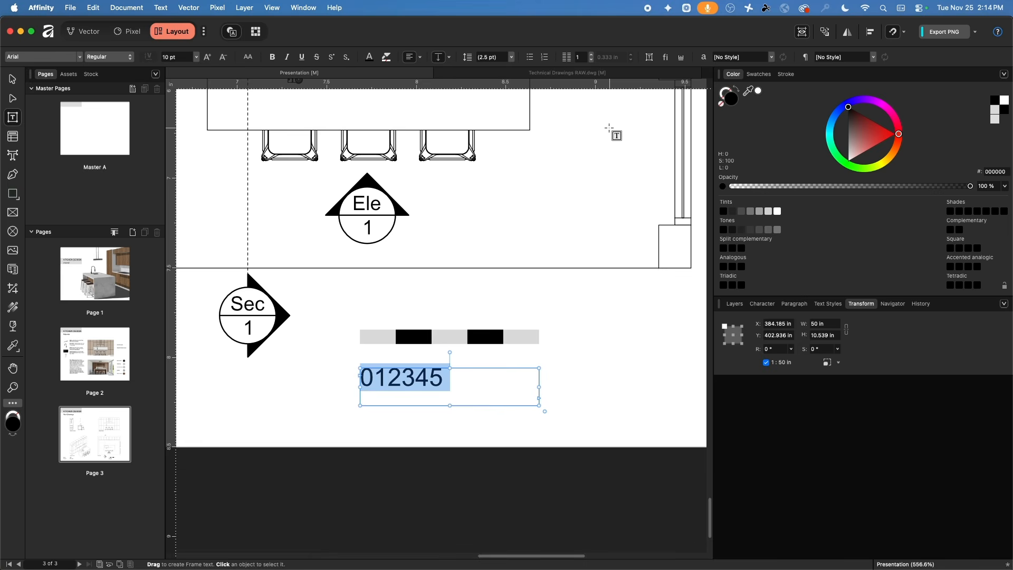
# - Move the number text frame up against the scale bar's underside and widen it to about 64.6 in
pyautogui.click(12, 79)
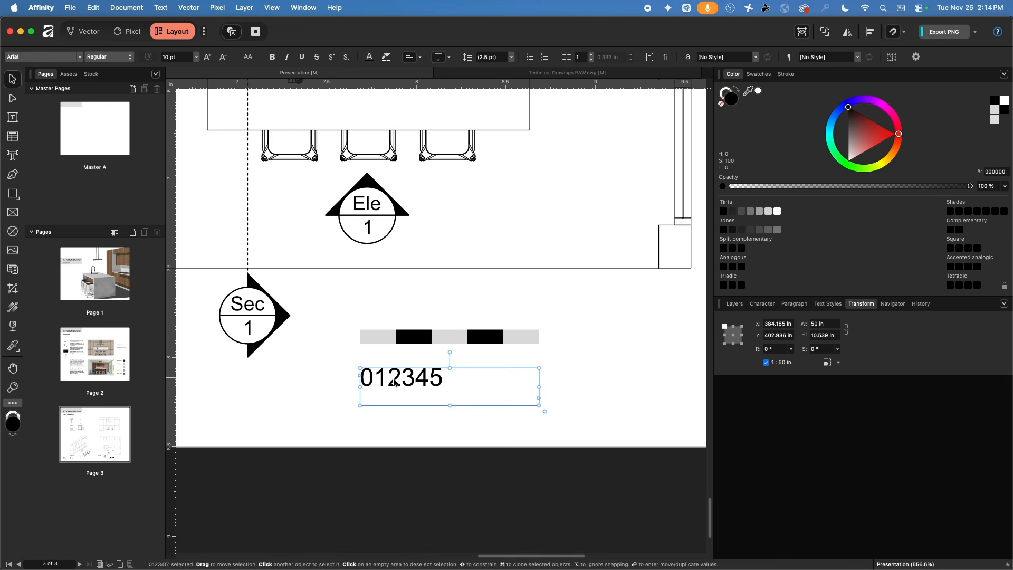
pyautogui.moveTo(385, 380); pyautogui.dragTo(380, 361)
pyautogui.moveTo(534, 363); pyautogui.dragTo(586, 362)
# - Select the scale bar's digits and space them out with a tracking of 600 ‰
pyautogui.doubleClick(446, 353)
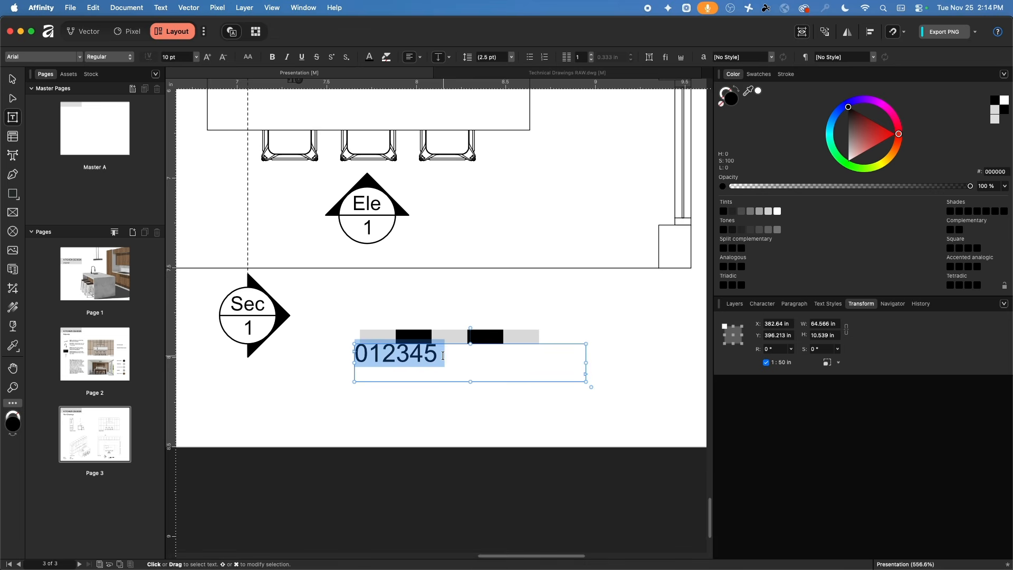
pyautogui.click(762, 304)
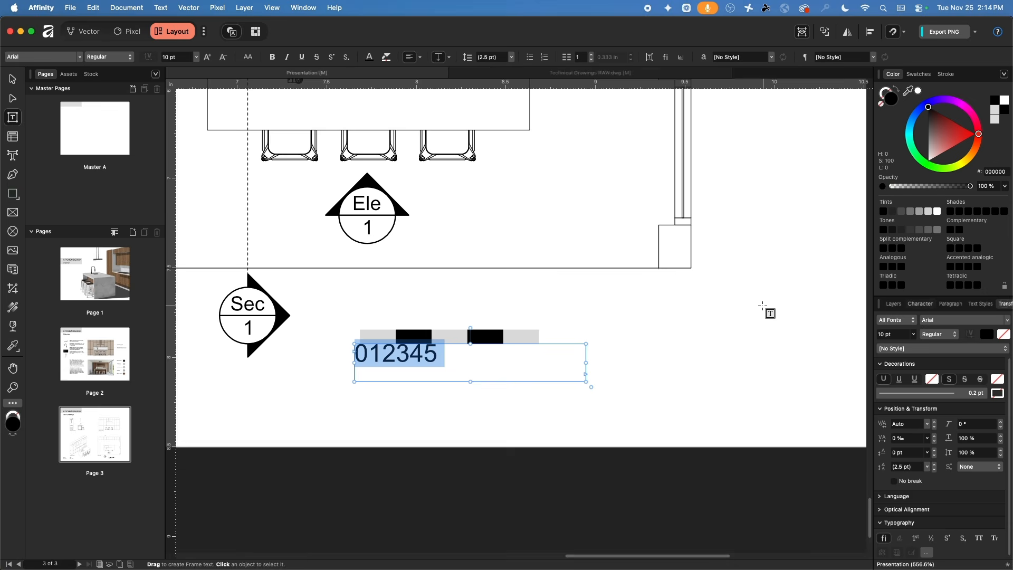
pyautogui.click(927, 441)
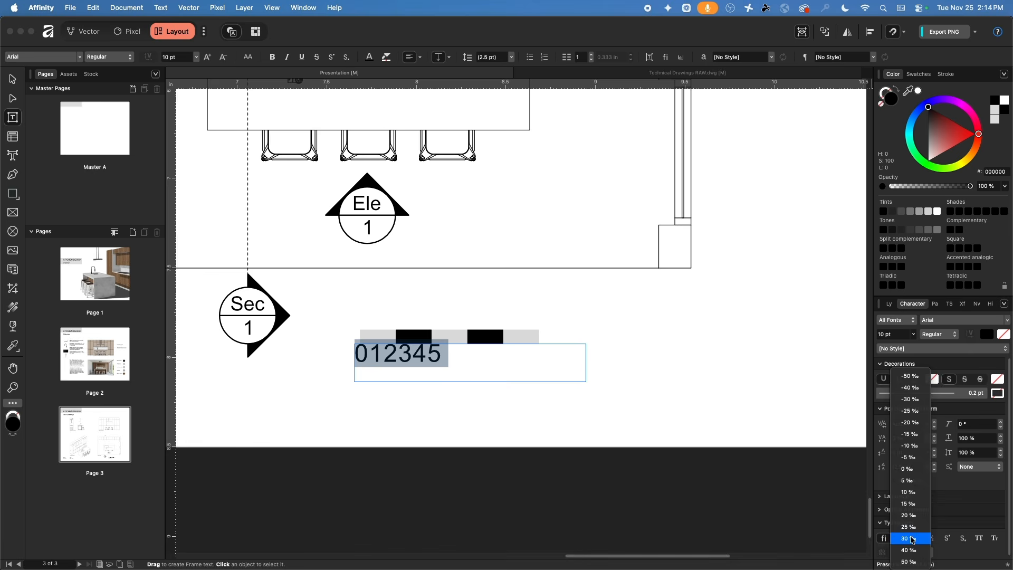
pyautogui.click(909, 538)
pyautogui.click(909, 439)
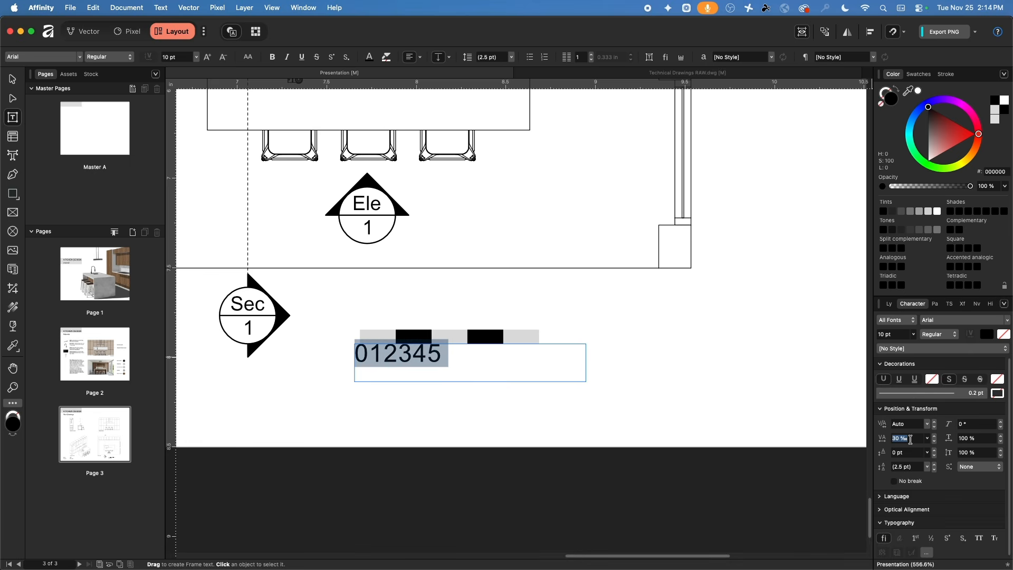
pyautogui.write('600')
pyautogui.press('Return')
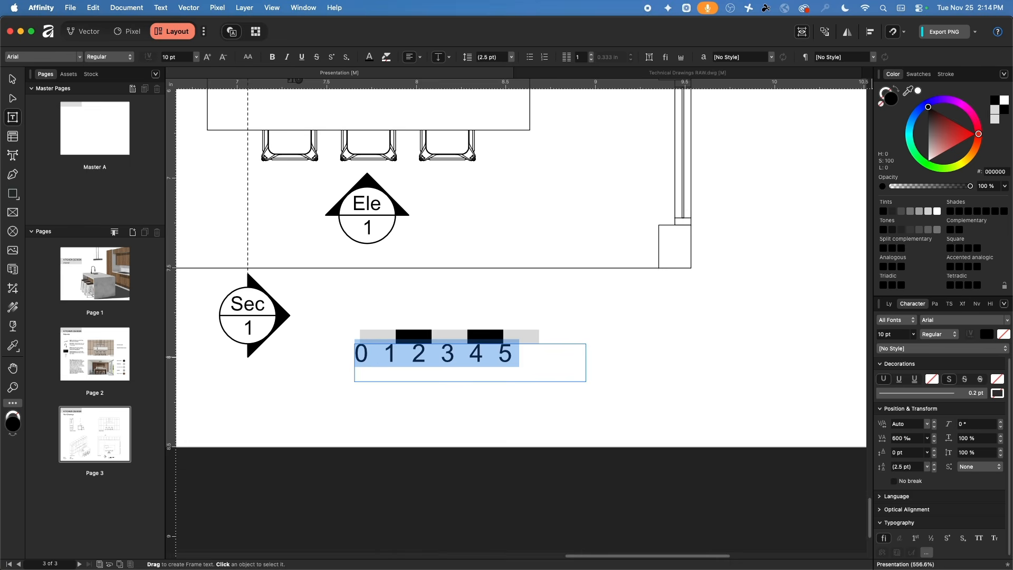
# - Try tracking values of 800 ‰ and 900 ‰ to line up the digits with the scale bar segments
pyautogui.click(892, 439)
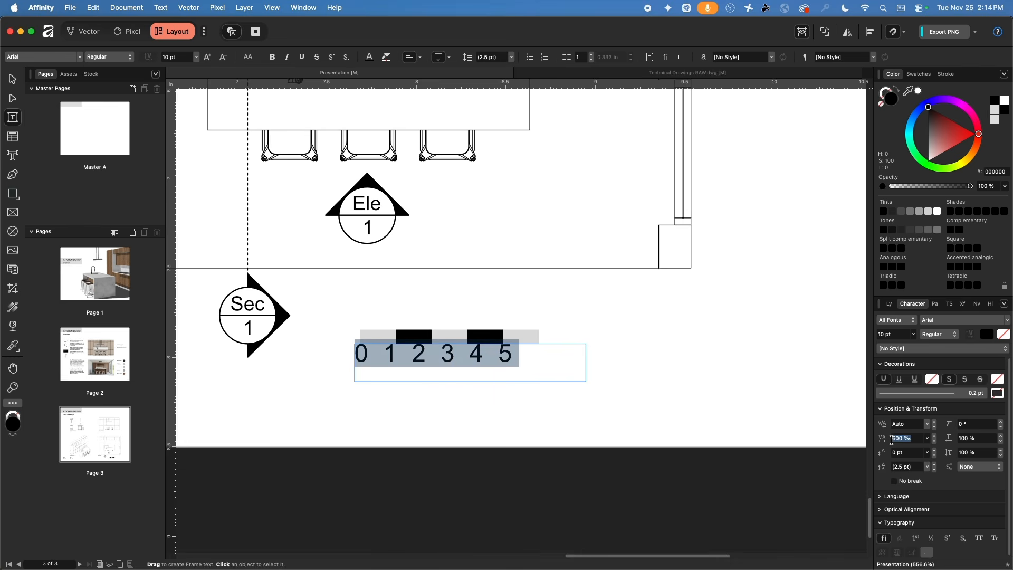
pyautogui.write('800')
pyautogui.press('Return')
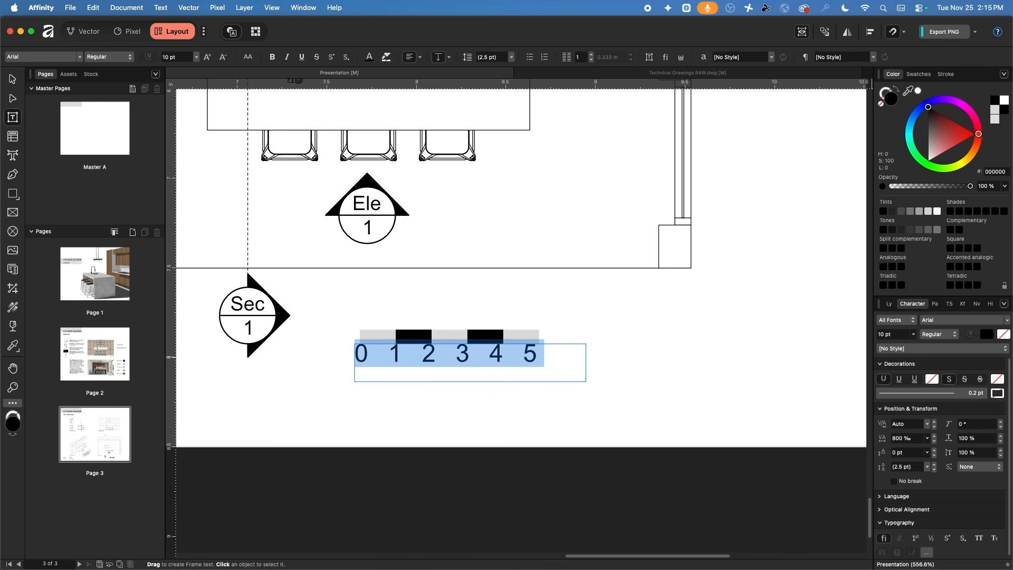
pyautogui.click(908, 439)
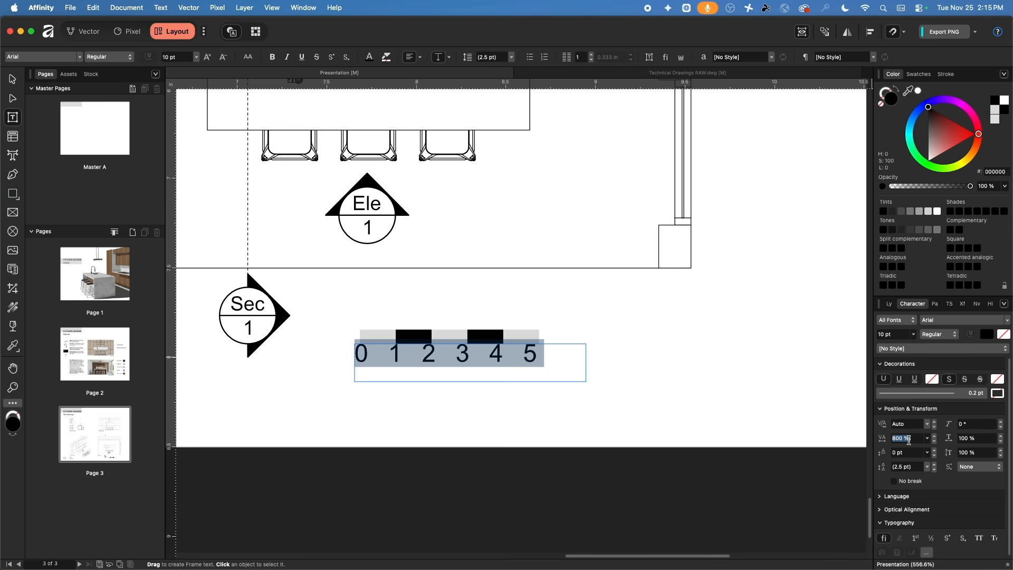
pyautogui.write('900')
pyautogui.press('Return')
# - Set the digits' tracking to 880 ‰
pyautogui.click(908, 437)
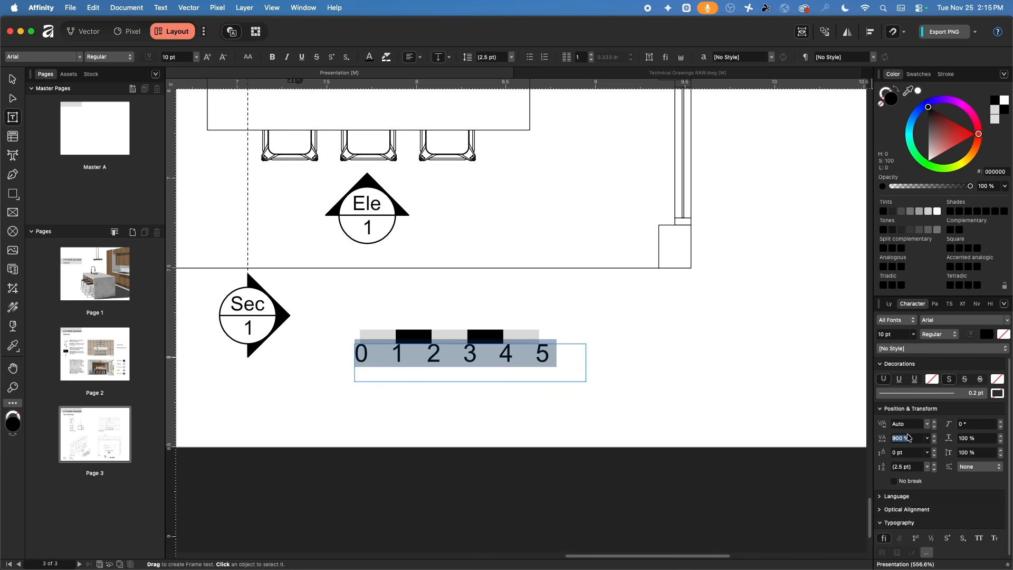
pyautogui.write('880')
pyautogui.press('Return')
pyautogui.click(903, 437)
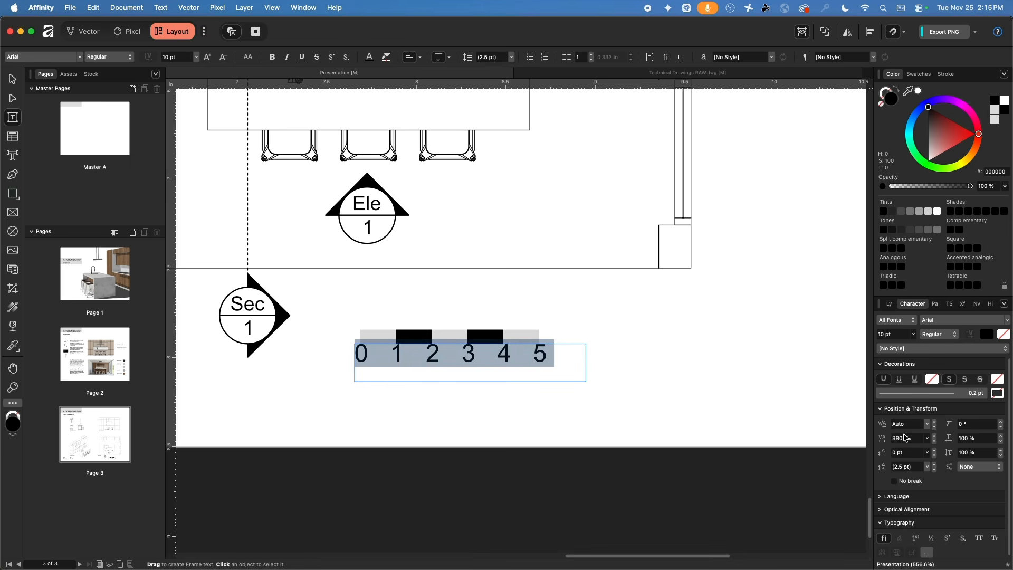
# - Set the digits' tracking to 860 ‰ and deselect the text to check its alignment with the scale bar segments
pyautogui.write('860')
pyautogui.press('Return')
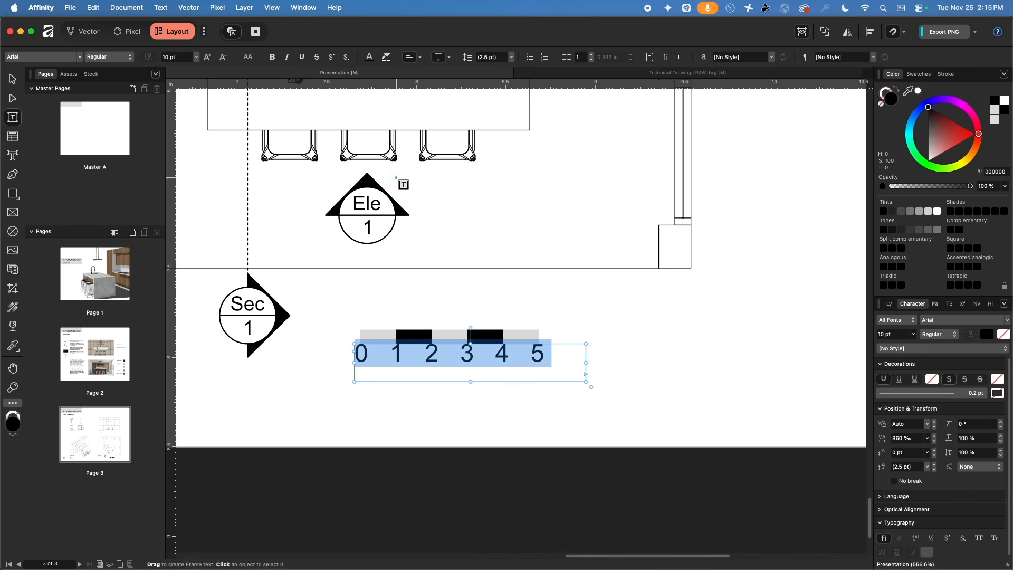
pyautogui.click(12, 79)
pyautogui.click(450, 393)
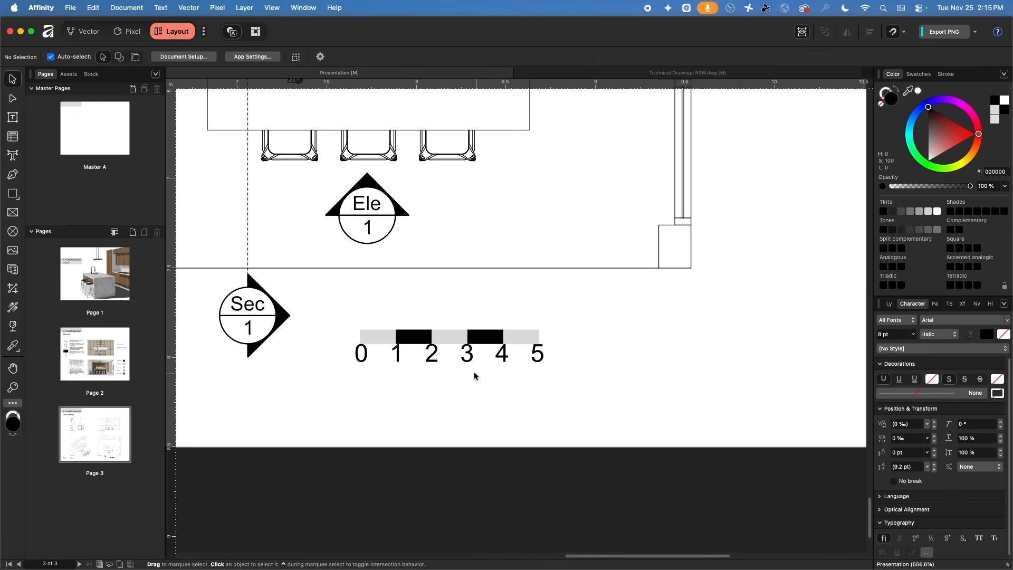
pyautogui.scroll(3, 429, 342)
pyautogui.click(437, 361)
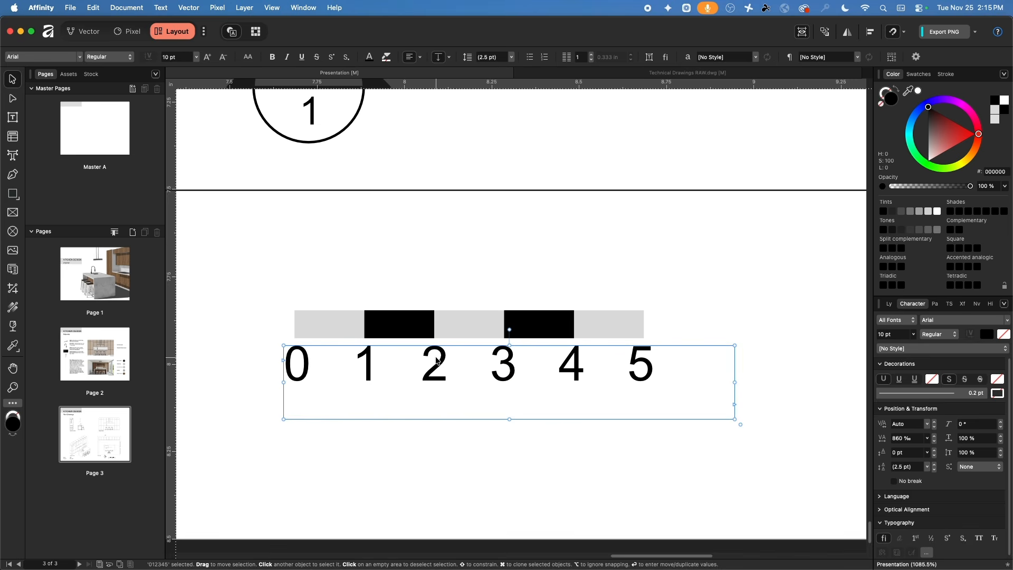
pyautogui.click(477, 493)
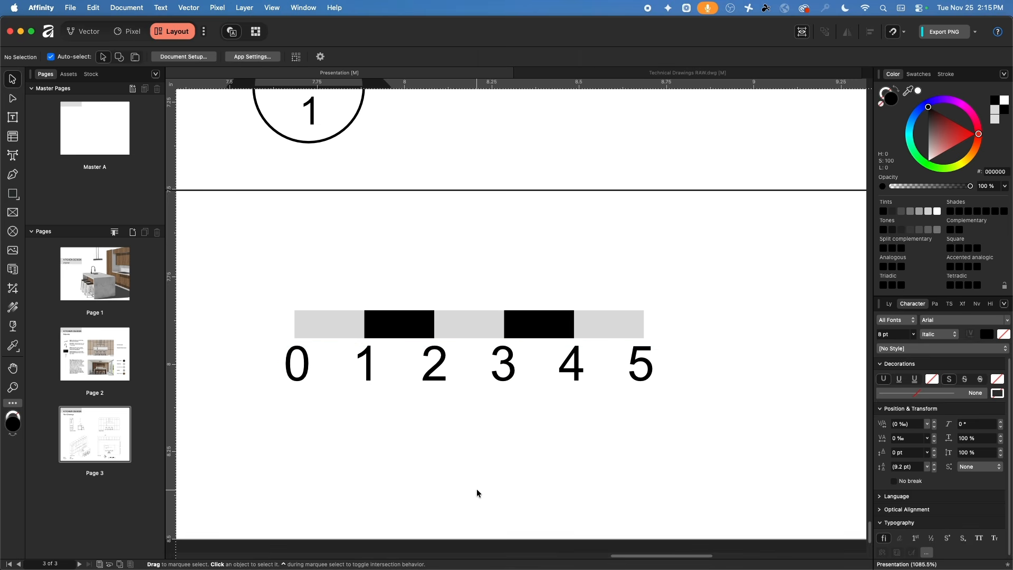
pyautogui.scroll(1, 270, 291)
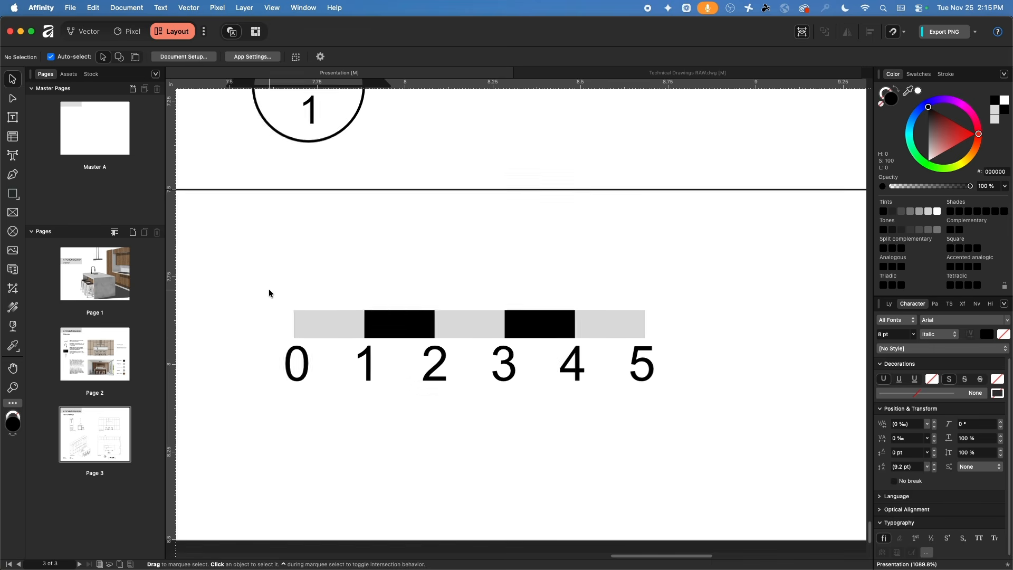
# - Add an artistic text label reading "Scale 1:50" above the scale bar
pyautogui.click(12, 155)
pyautogui.click(314, 261)
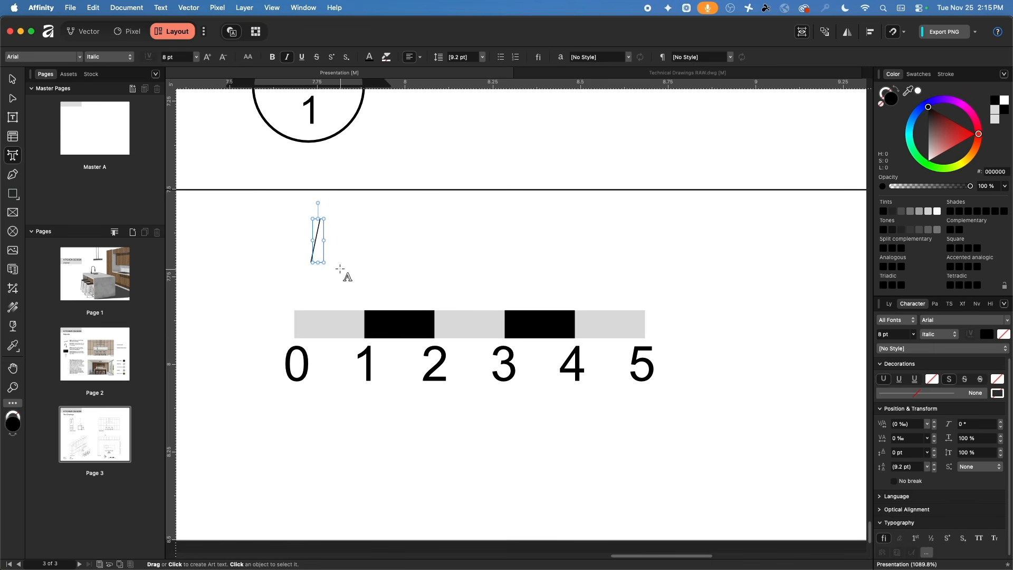
pyautogui.write('Scale')
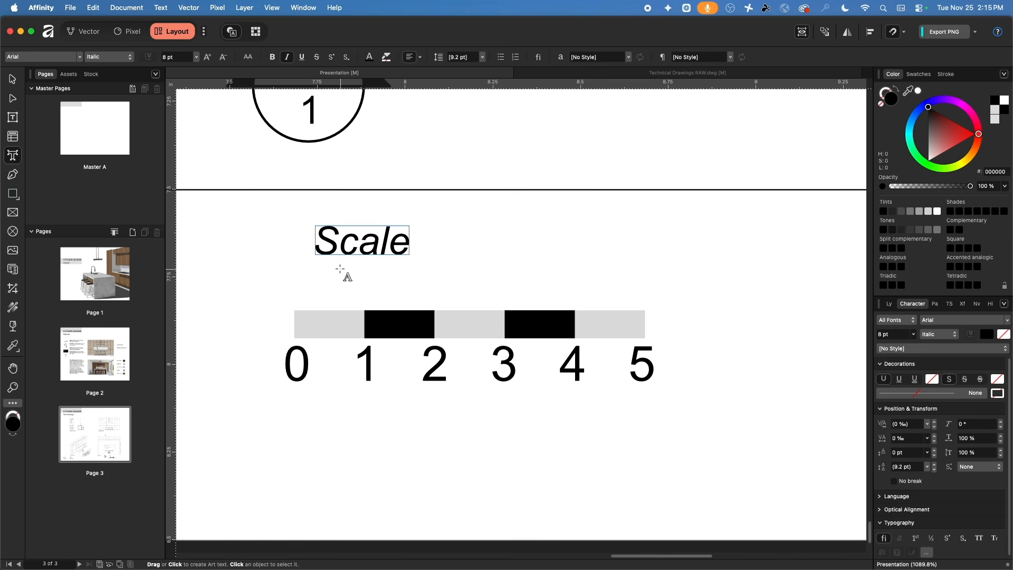
pyautogui.write(' 1:50')
pyautogui.press('Escape')
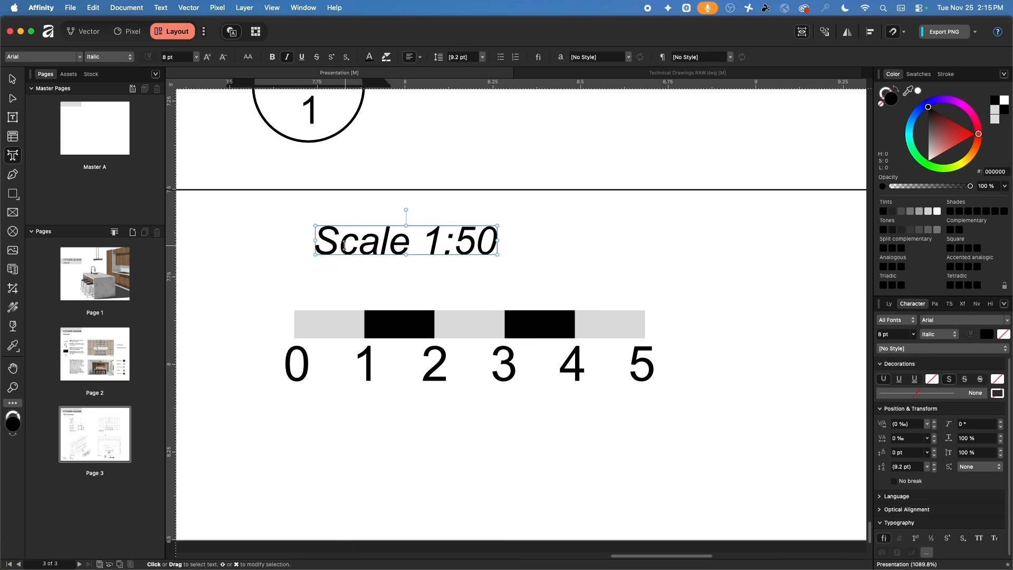
# - Remove the italic style from the "Scale 1:50" label and move it just above the bar, flush with its left end
pyautogui.press('super+a')
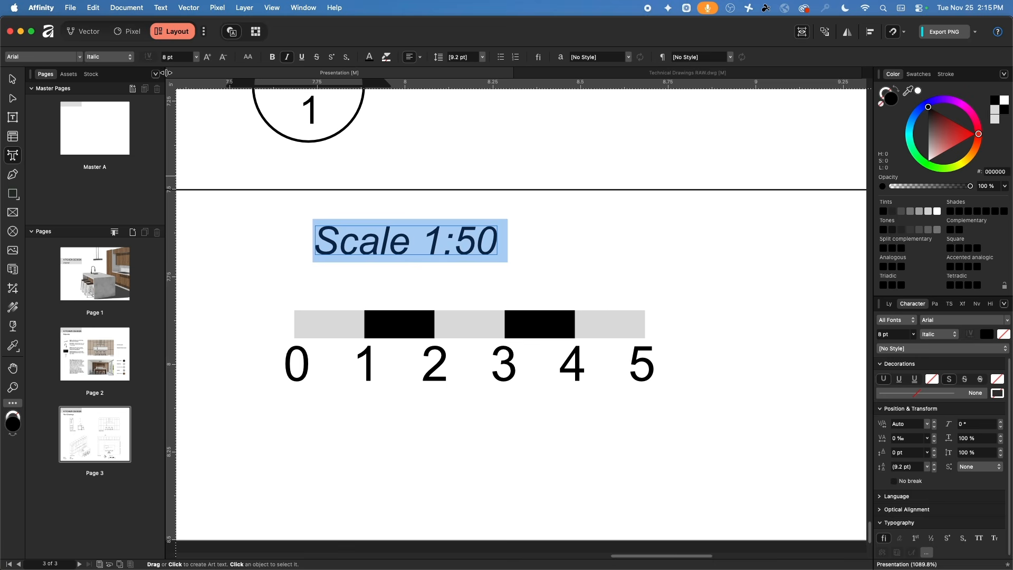
pyautogui.click(288, 57)
pyautogui.press('Escape')
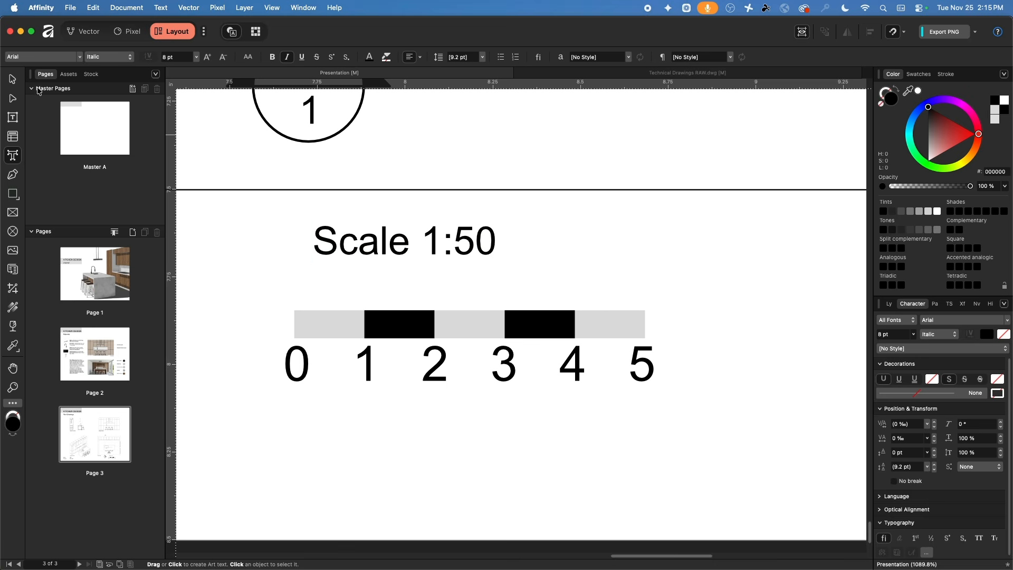
pyautogui.press('v')
pyautogui.moveTo(339, 248); pyautogui.dragTo(330, 289)
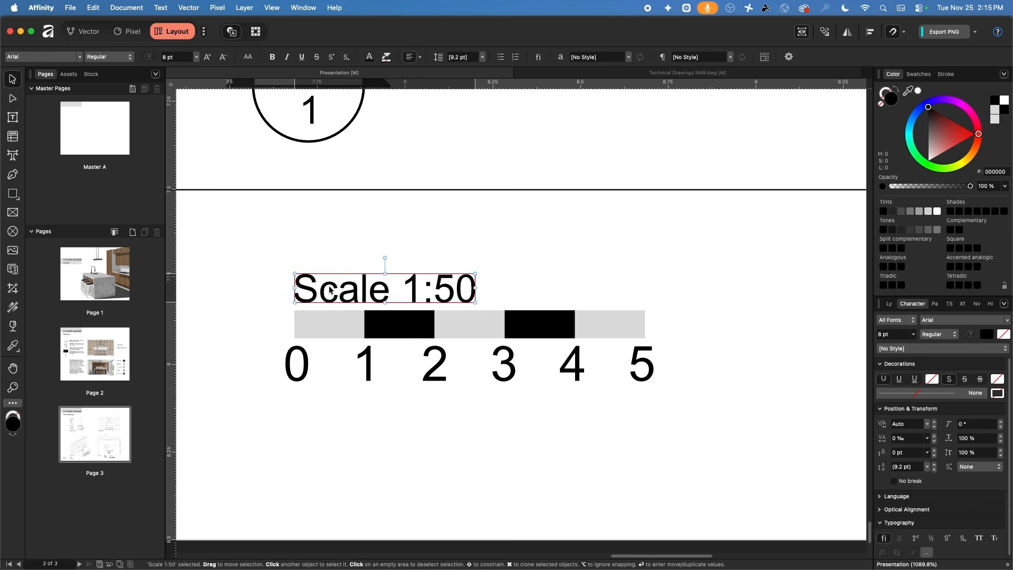
# - Shrink the number text frame so it closely fits the digits 0 to 5
pyautogui.moveTo(284, 236); pyautogui.dragTo(629, 378)
pyautogui.click(686, 468)
pyautogui.click(693, 417)
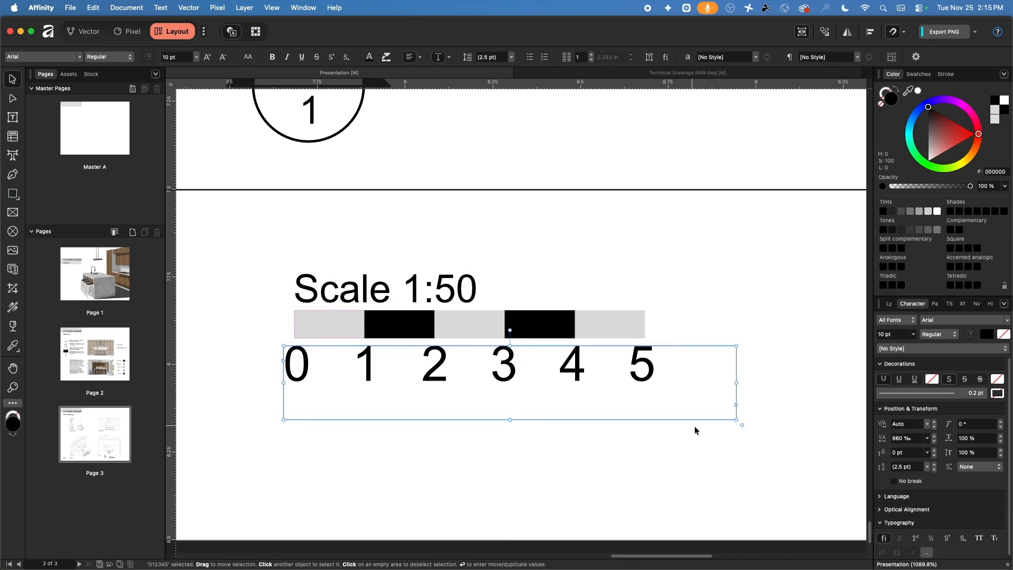
pyautogui.moveTo(737, 420); pyautogui.dragTo(661, 390)
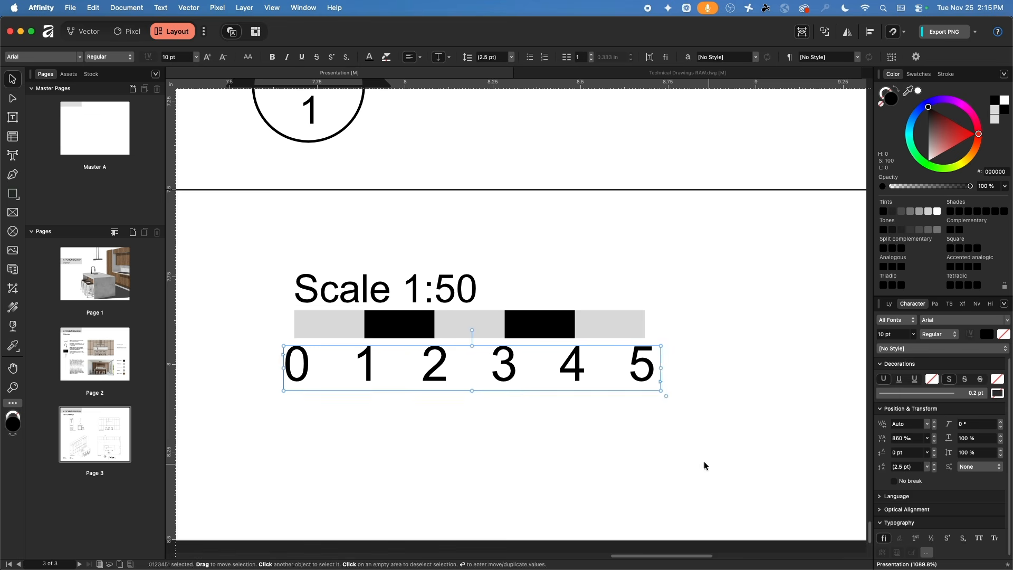
# - Group the "Scale 1:50" label, the bar segments and the digits, and show the layer list
pyautogui.moveTo(705, 466); pyautogui.dragTo(254, 236)
pyautogui.press('super+g')
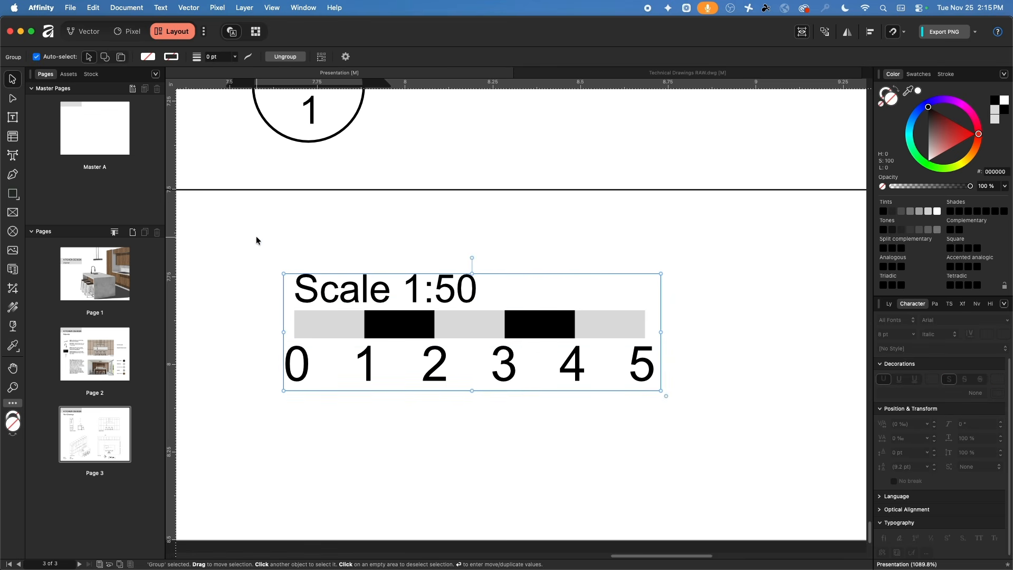
pyautogui.click(890, 305)
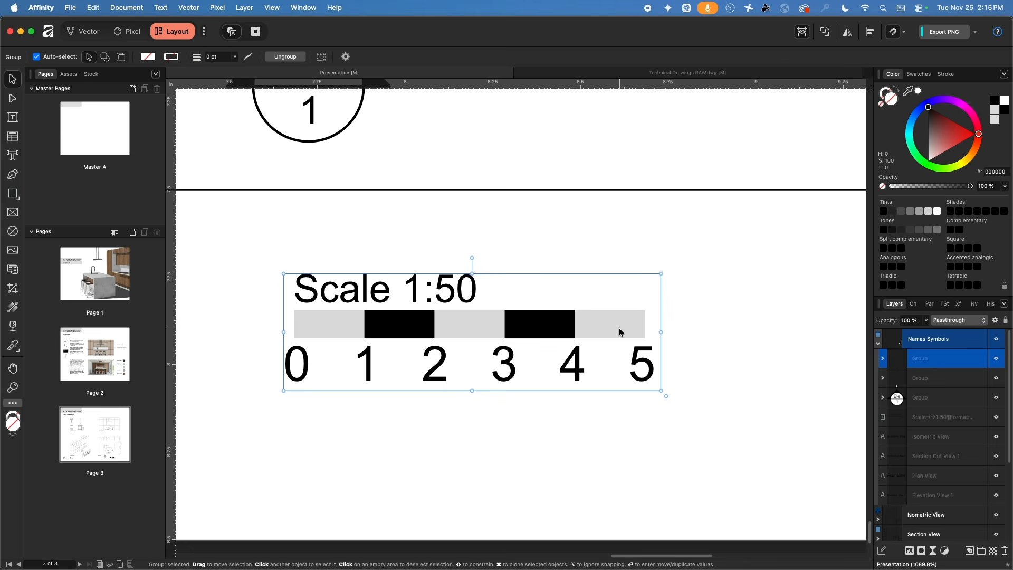
pyautogui.scroll(-5, 620, 335)
pyautogui.click(722, 377)
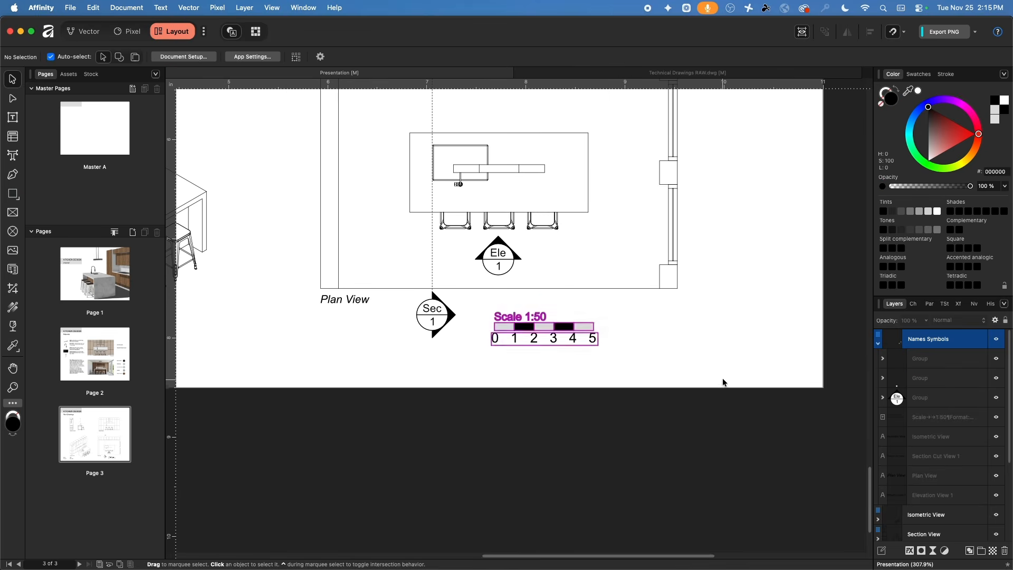
# - Move the scale bar group to the area below the plan view's lower right corner
pyautogui.scroll(-1, 659, 317)
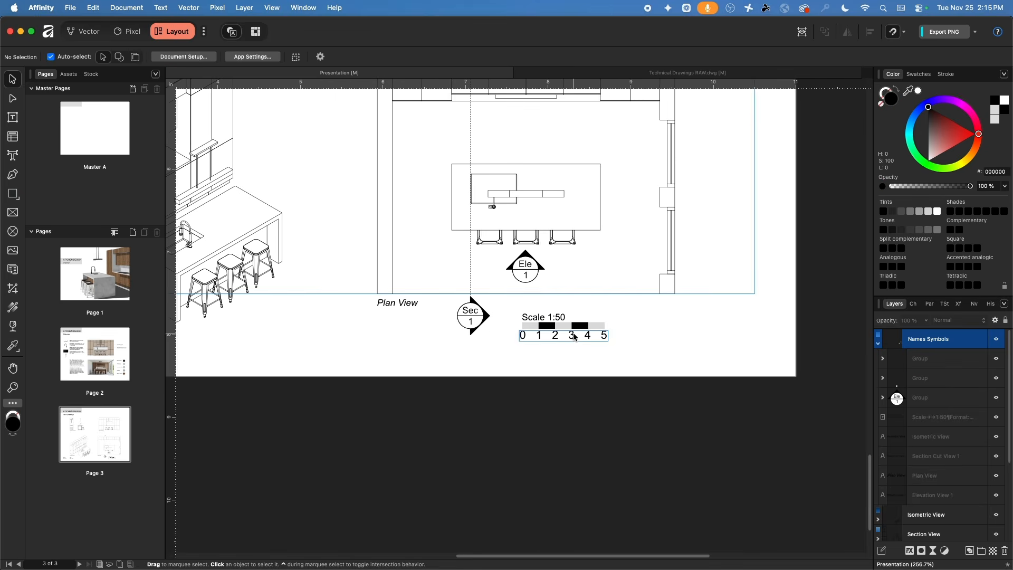
pyautogui.moveTo(575, 330); pyautogui.dragTo(719, 324)
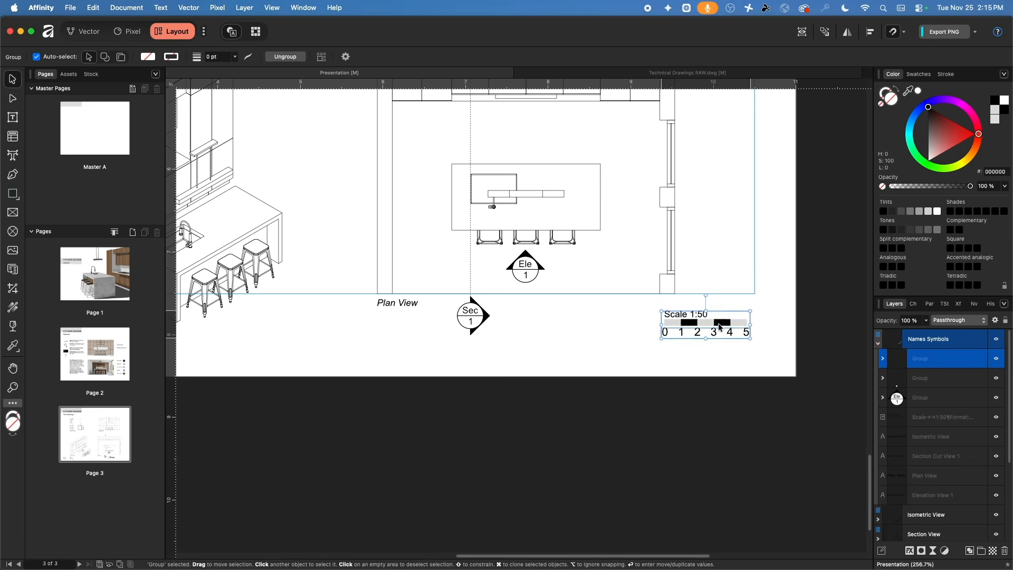
pyautogui.click(596, 345)
pyautogui.scroll(-3, 600, 354)
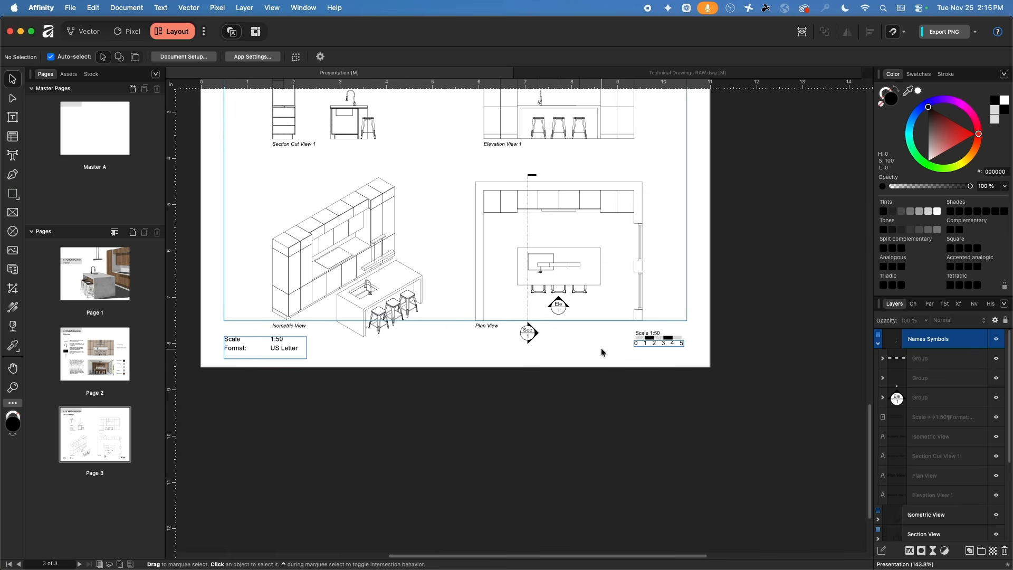
pyautogui.scroll(2, 600, 347)
pyautogui.hscroll(1, 600, 347)
pyautogui.moveTo(648, 373); pyautogui.dragTo(608, 376)
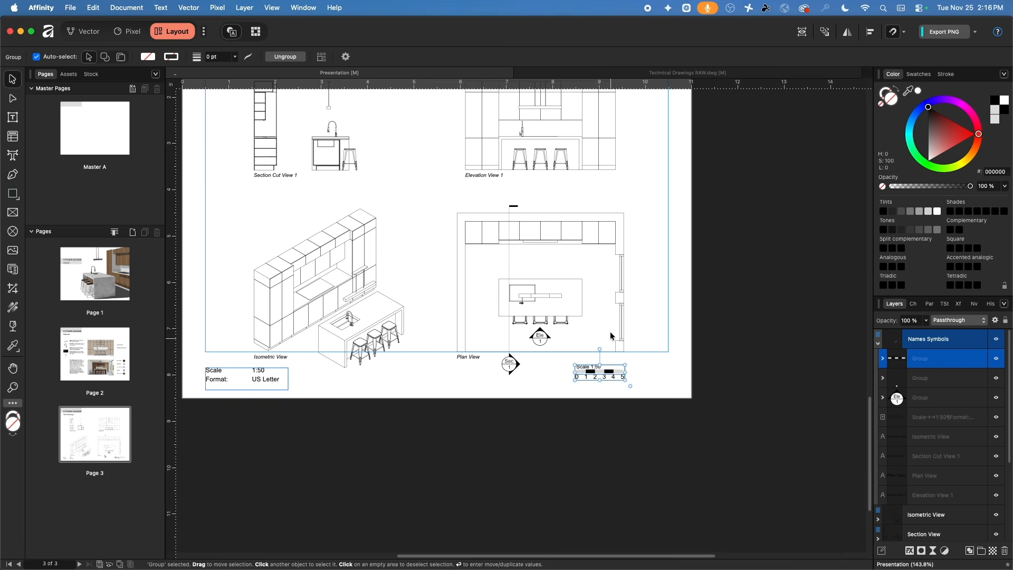
pyautogui.scroll(5, 650, 298)
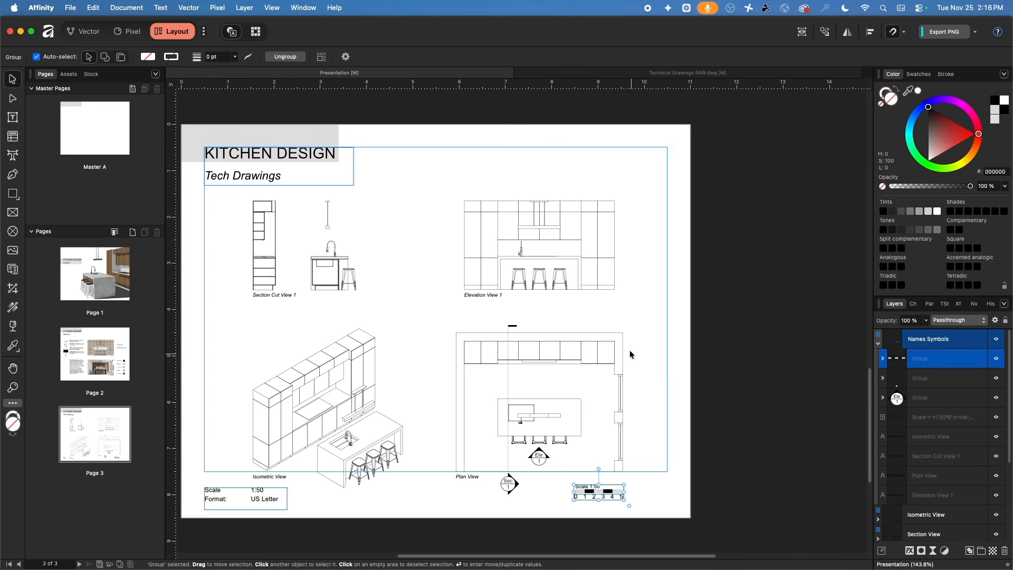
pyautogui.moveTo(664, 353); pyautogui.dragTo(642, 309)
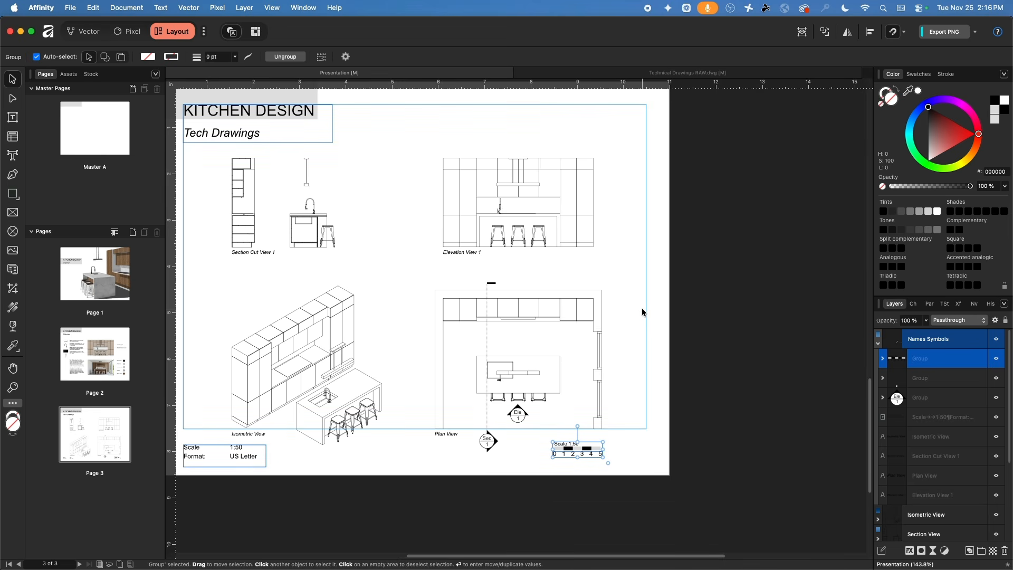
# - Switch the snapping preset to Page layouts with objects
pyautogui.click(897, 33)
pyautogui.click(928, 91)
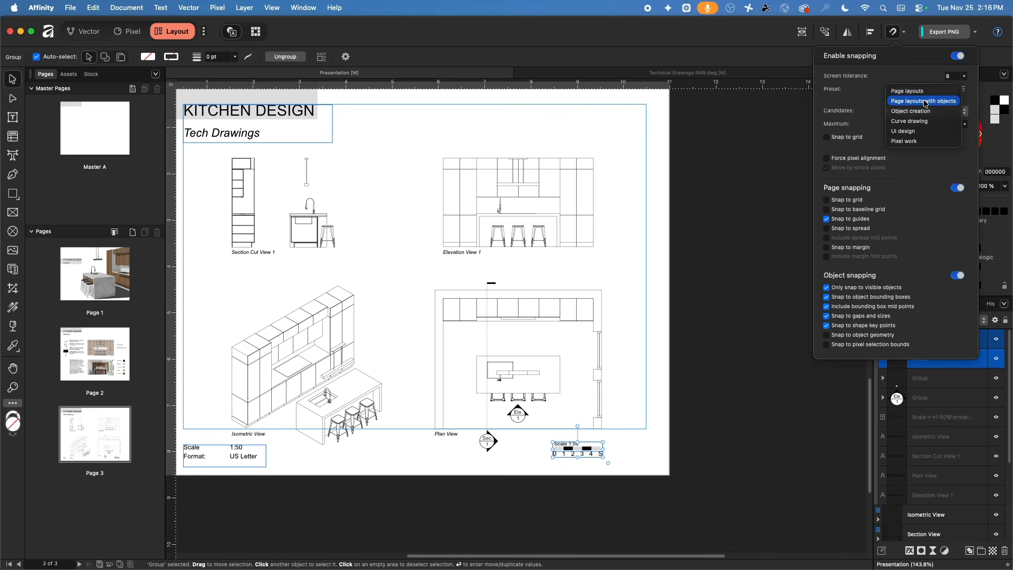
pyautogui.click(924, 102)
# - Align the scale bar's right end with the plan's outer right wall and place the group just below the plan
pyautogui.scroll(5, 601, 456)
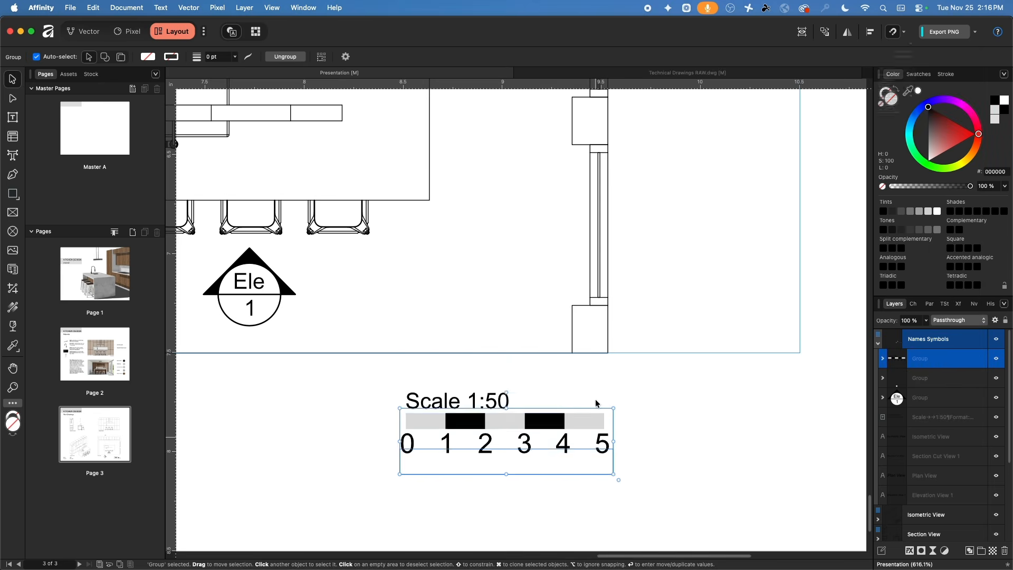
pyautogui.moveTo(595, 399); pyautogui.dragTo(609, 347)
pyautogui.scroll(10, 609, 347)
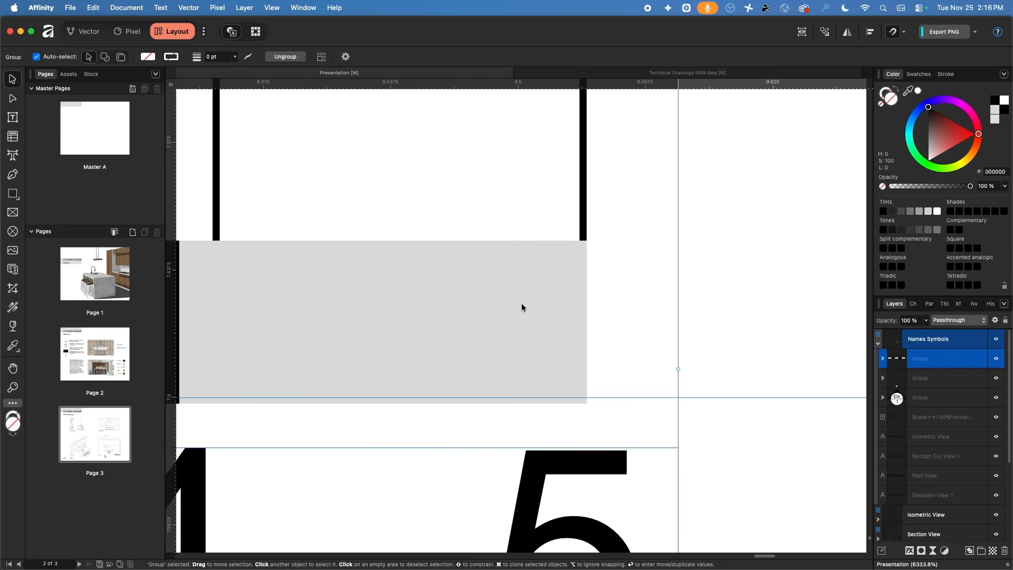
pyautogui.scroll(-5, 521, 303)
pyautogui.scroll(-4, 523, 321)
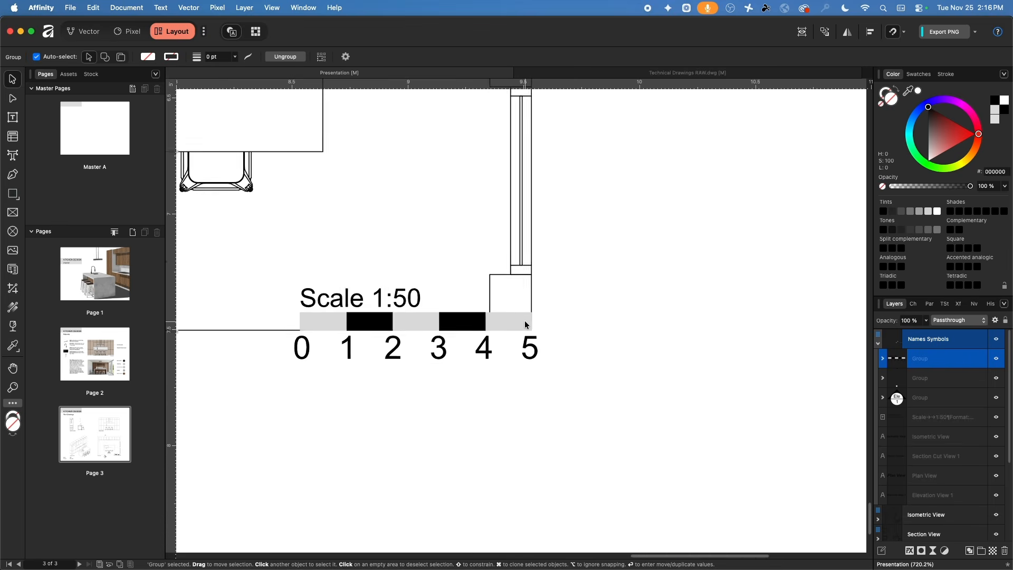
pyautogui.moveTo(455, 318); pyautogui.dragTo(463, 373)
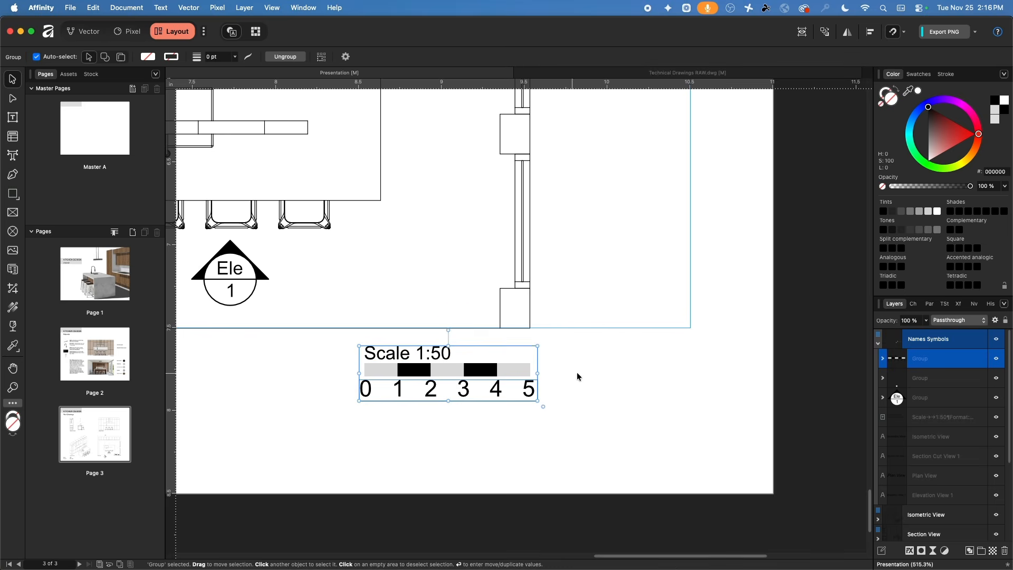
pyautogui.click(615, 371)
pyautogui.scroll(-3, 615, 371)
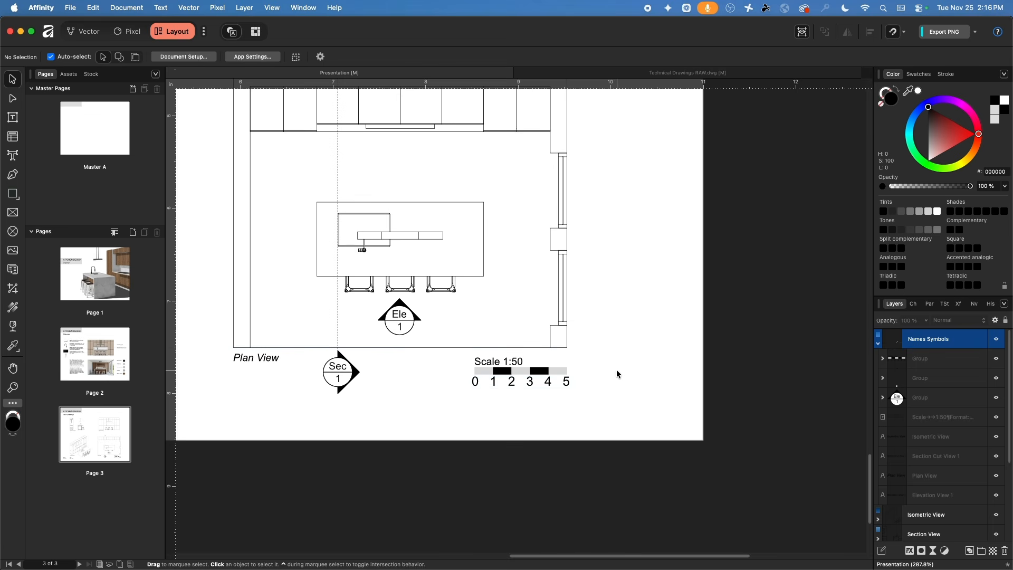
# - Collapse the Names Symbols layer and add a new top layer named "Dimensions"
pyautogui.scroll(5, 616, 371)
pyautogui.hscroll(-3, 617, 371)
pyautogui.scroll(4, 669, 362)
pyautogui.hscroll(-1, 669, 362)
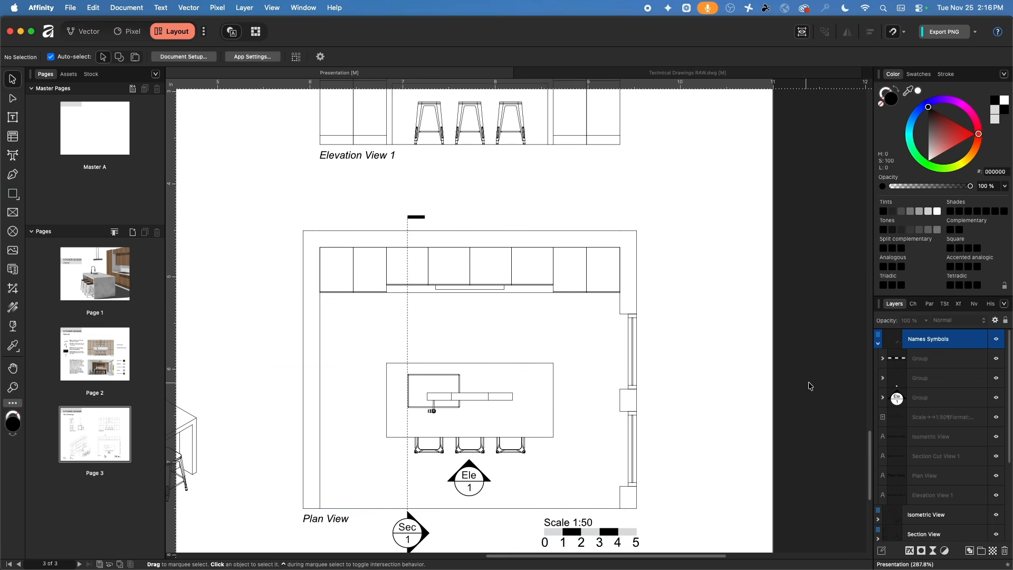
pyautogui.click(878, 344)
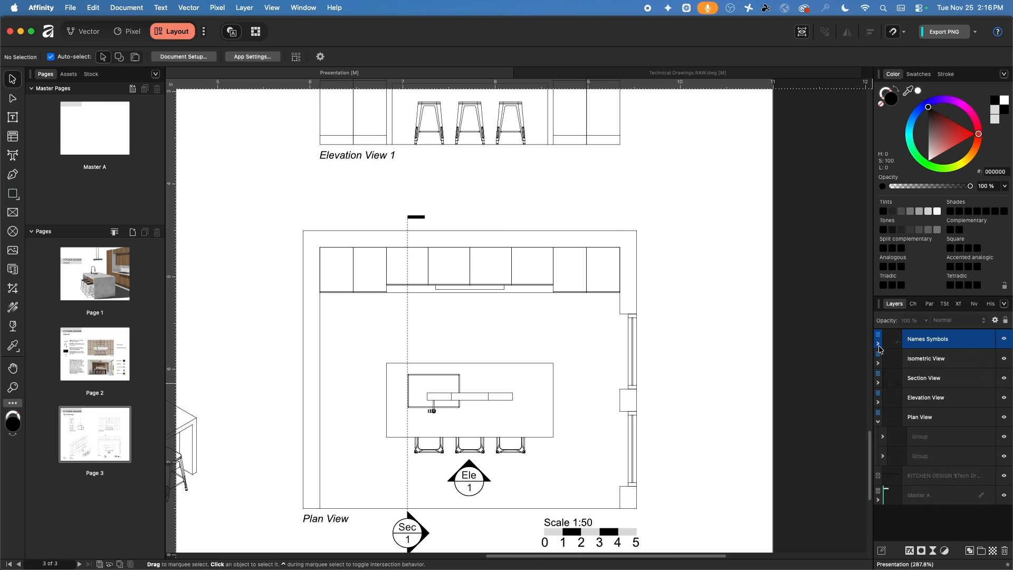
pyautogui.click(969, 551)
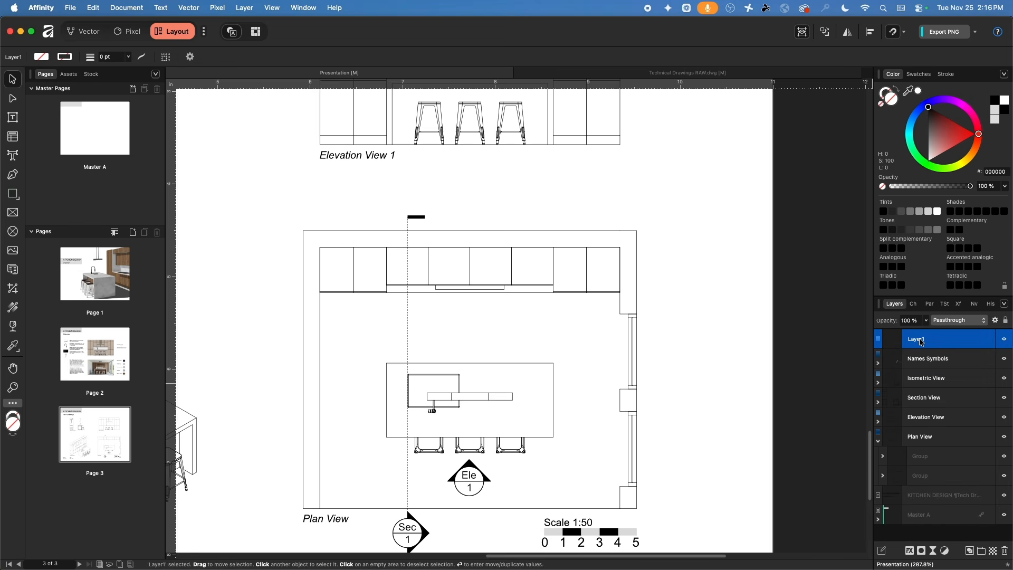
pyautogui.doubleClick(921, 340)
pyautogui.write('Dimensions')
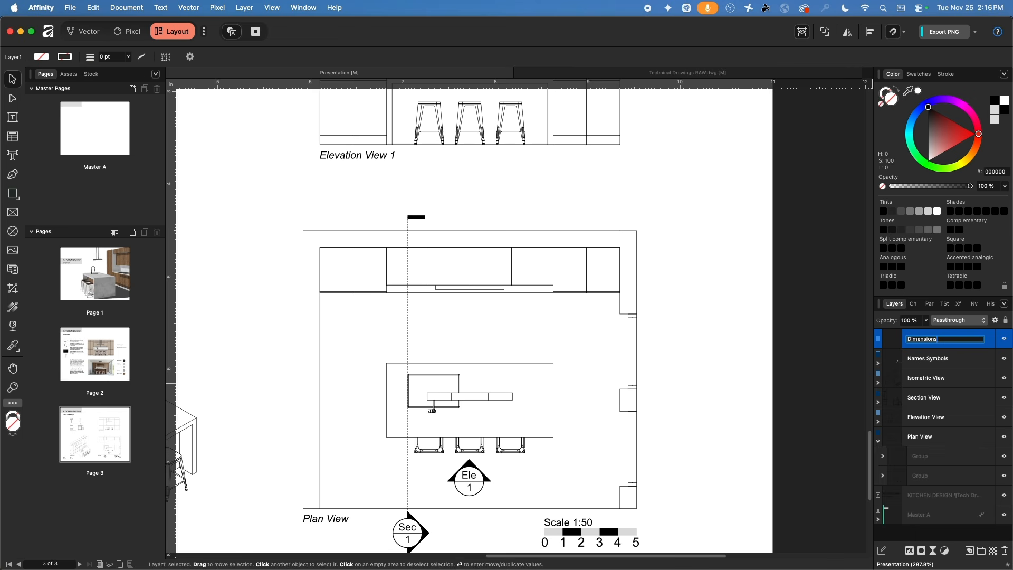
pyautogui.press('Return')
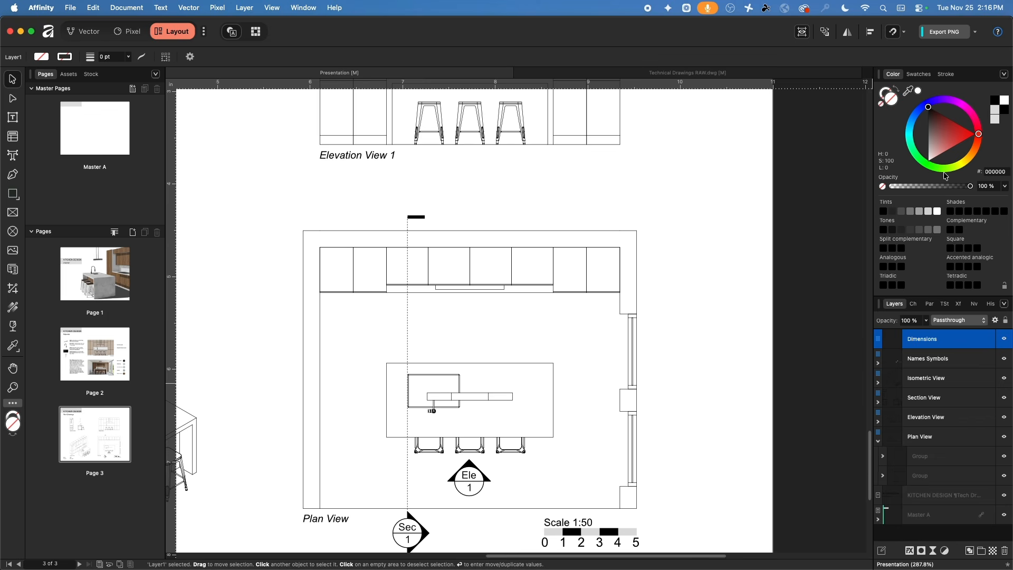
# - Switch to the Vector workspace and start a measurement from the plan view's upper left outer corner
pyautogui.moveTo(663, 278); pyautogui.dragTo(567, 238)
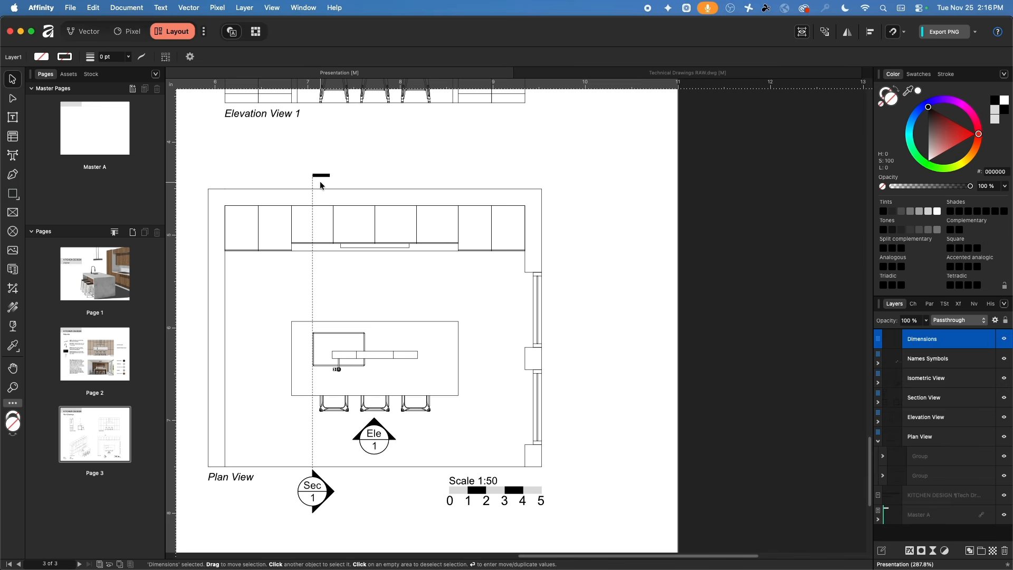
pyautogui.click(84, 32)
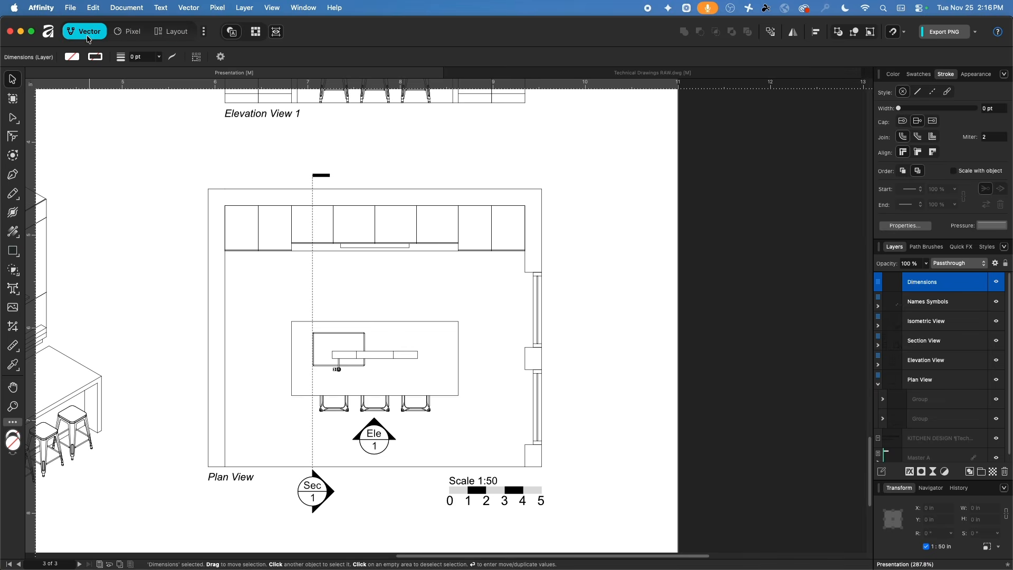
pyautogui.click(13, 347)
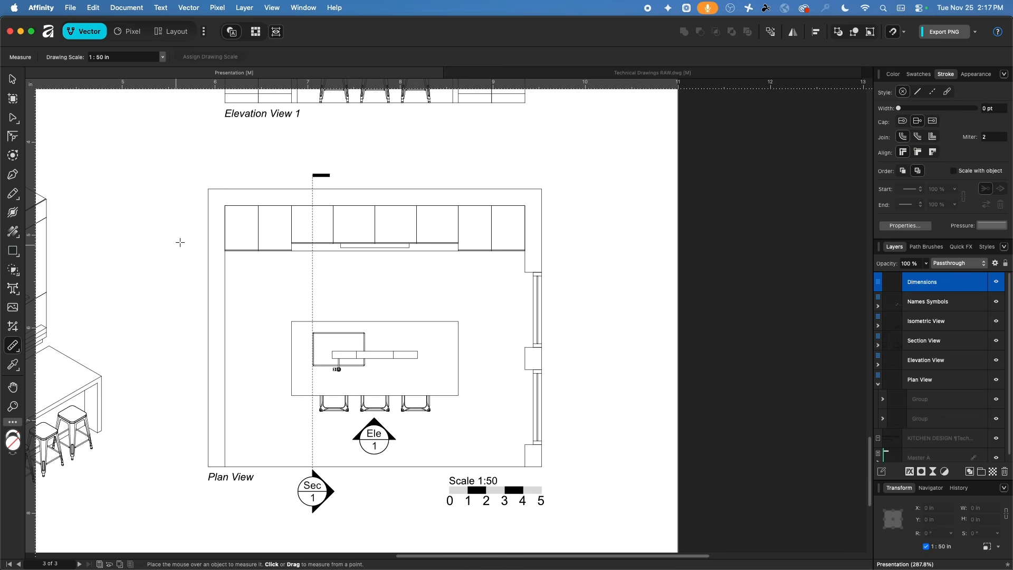
pyautogui.scroll(5, 205, 187)
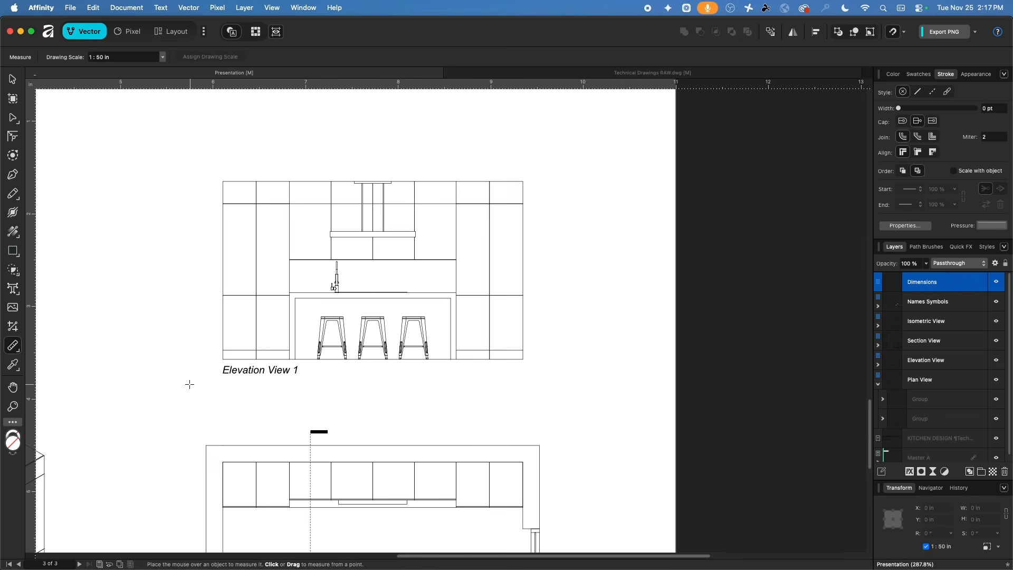
pyautogui.scroll(-4, 190, 384)
pyautogui.click(193, 233)
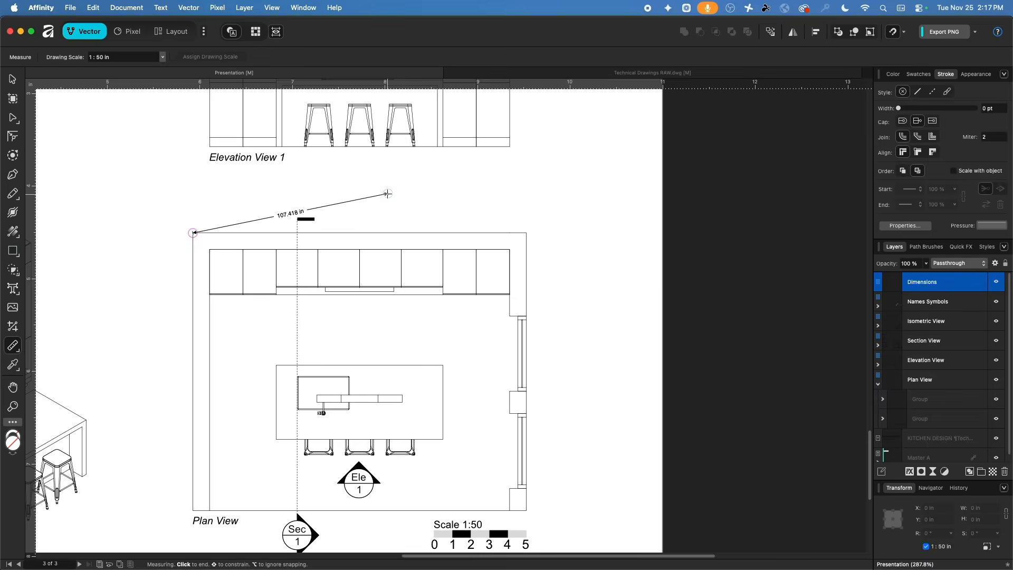
# - Switch to Shapr3D, check the length of Section B-B's left wall between its end points, and return to Affinity
pyautogui.press('super+Tab')
pyautogui.scroll(-5, 365, 242)
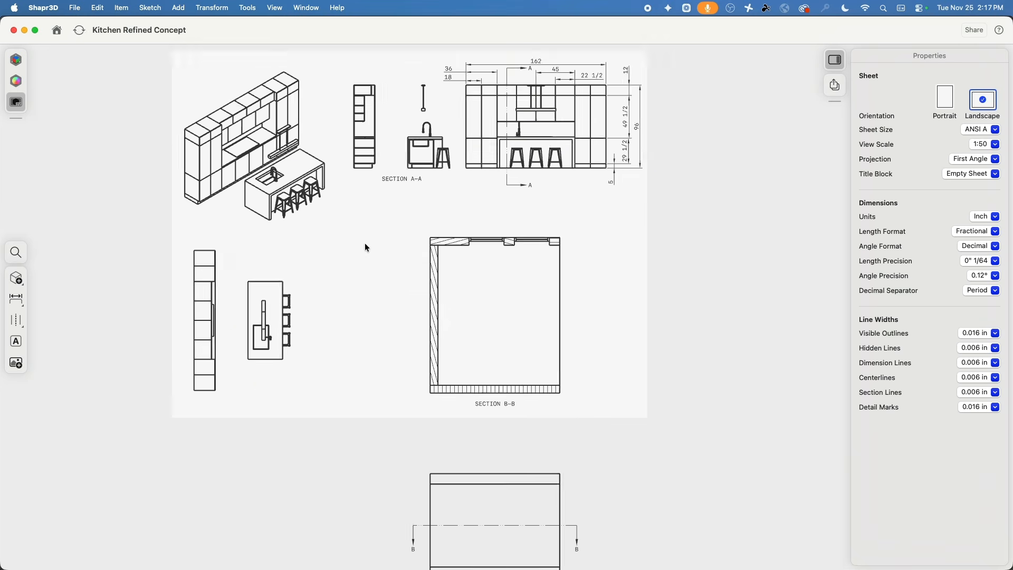
pyautogui.click(409, 180)
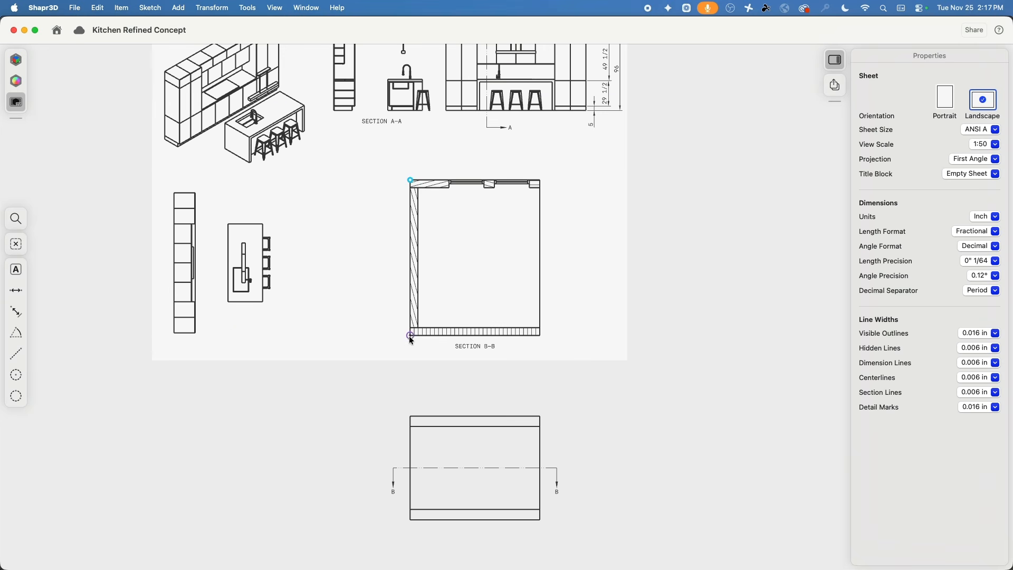
pyautogui.click(410, 335)
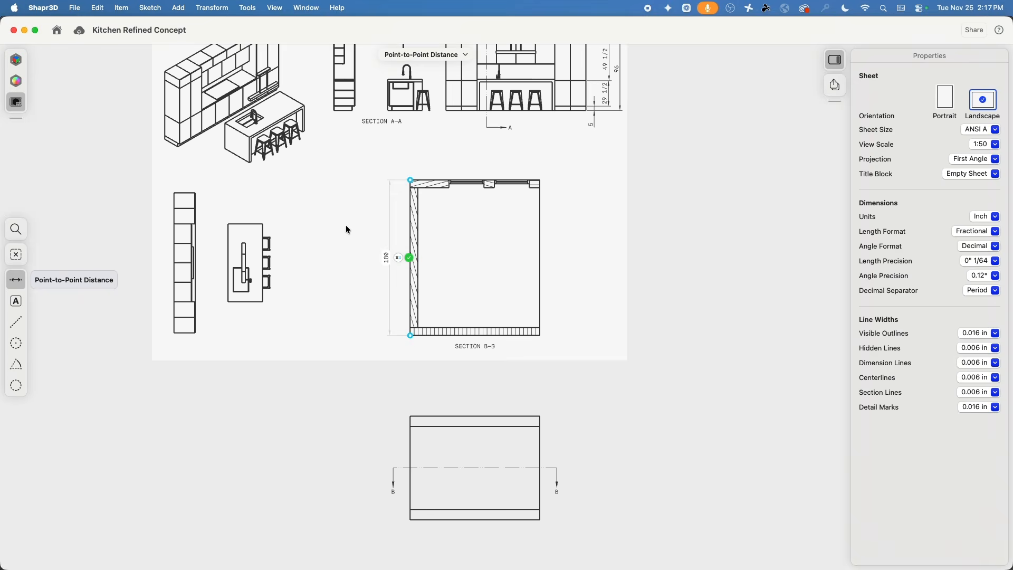
pyautogui.press('super+Tab')
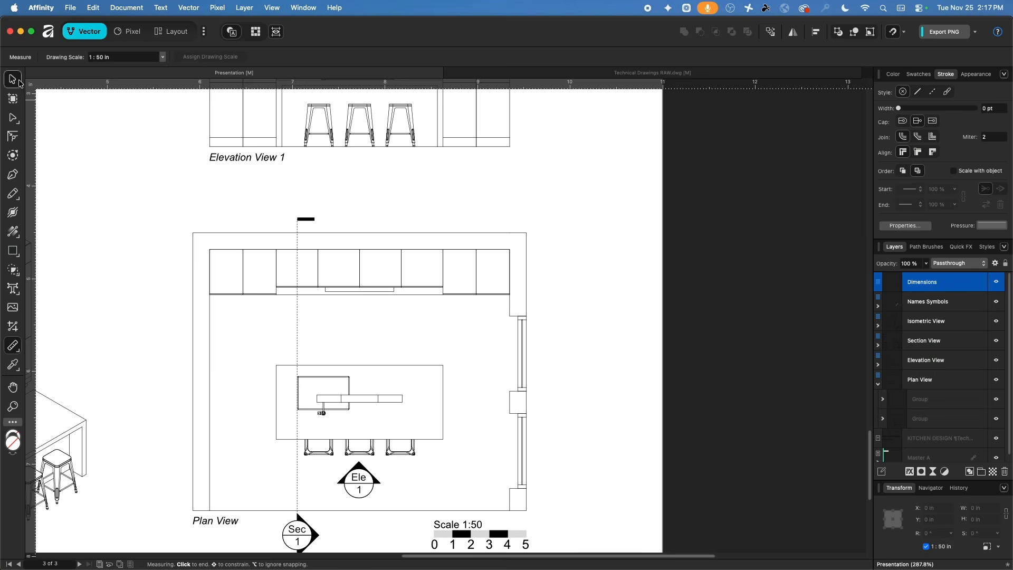
pyautogui.click(12, 79)
pyautogui.scroll(-4, 596, 271)
pyautogui.hscroll(5, 596, 271)
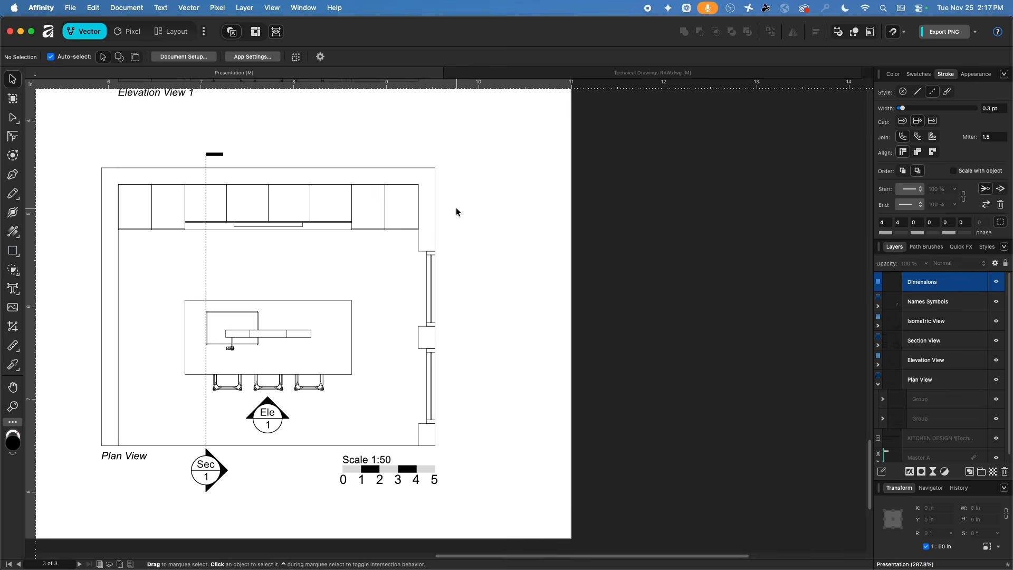
pyautogui.scroll(3, 456, 208)
pyautogui.moveTo(457, 208)
pyautogui.mouseDown()
pyautogui.moveTo(443, 183)
pyautogui.moveTo(389, 190)
pyautogui.moveTo(438, 192)
pyautogui.mouseUp()
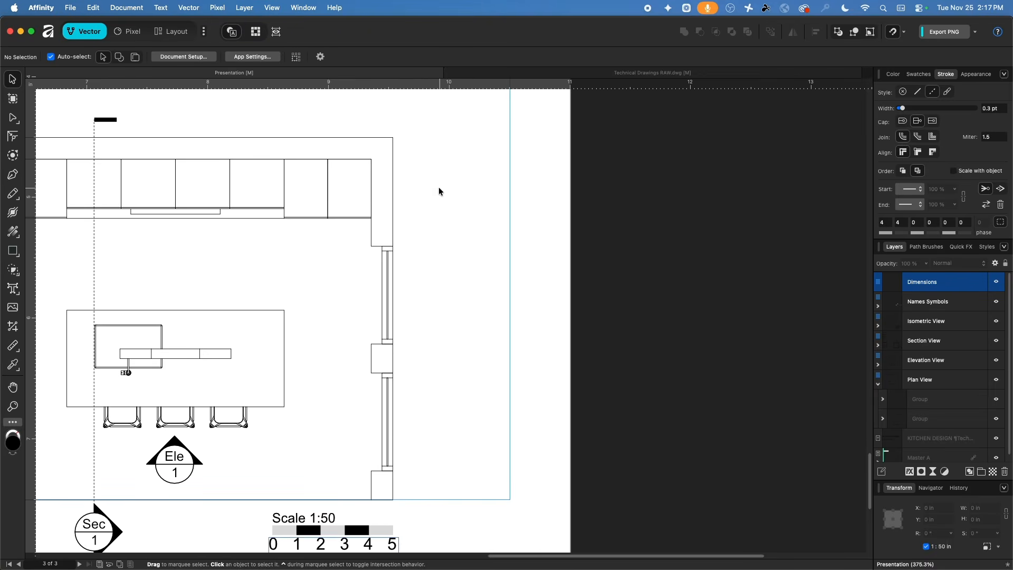
pyautogui.moveTo(439, 187); pyautogui.dragTo(423, 251)
pyautogui.moveTo(394, 82); pyautogui.dragTo(330, 475)
pyautogui.scroll(-5, 466, 340)
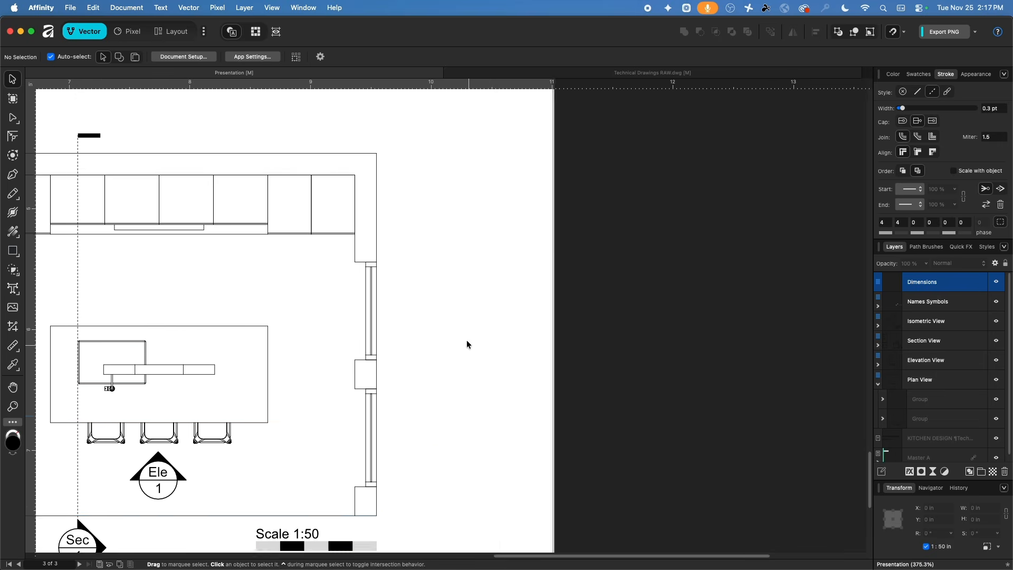
pyautogui.moveTo(308, 296); pyautogui.dragTo(441, 290)
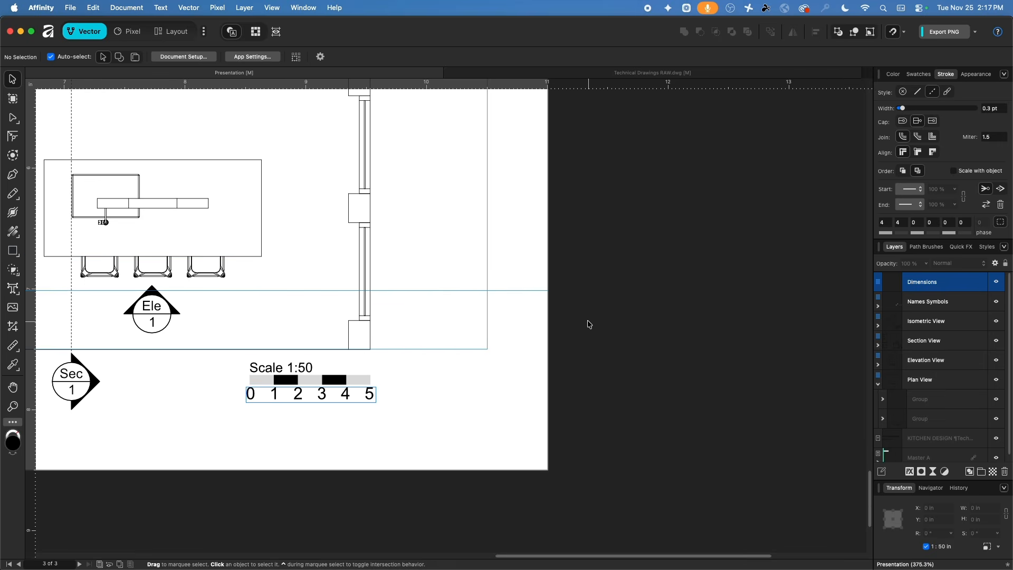
pyautogui.moveTo(537, 290); pyautogui.dragTo(554, 522)
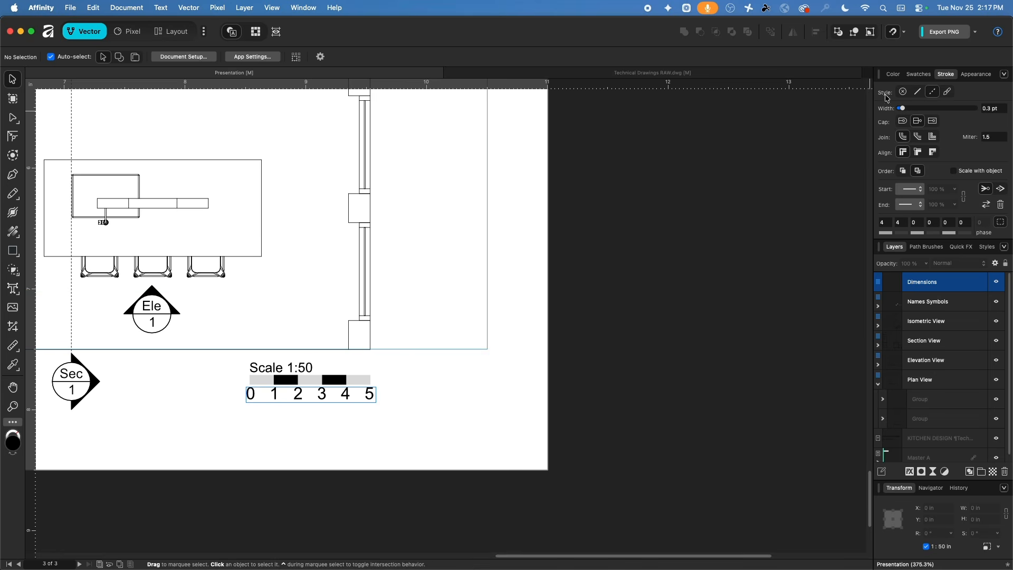
# - Enable snapping to object geometry and to pixel selection bounds
pyautogui.click(906, 35)
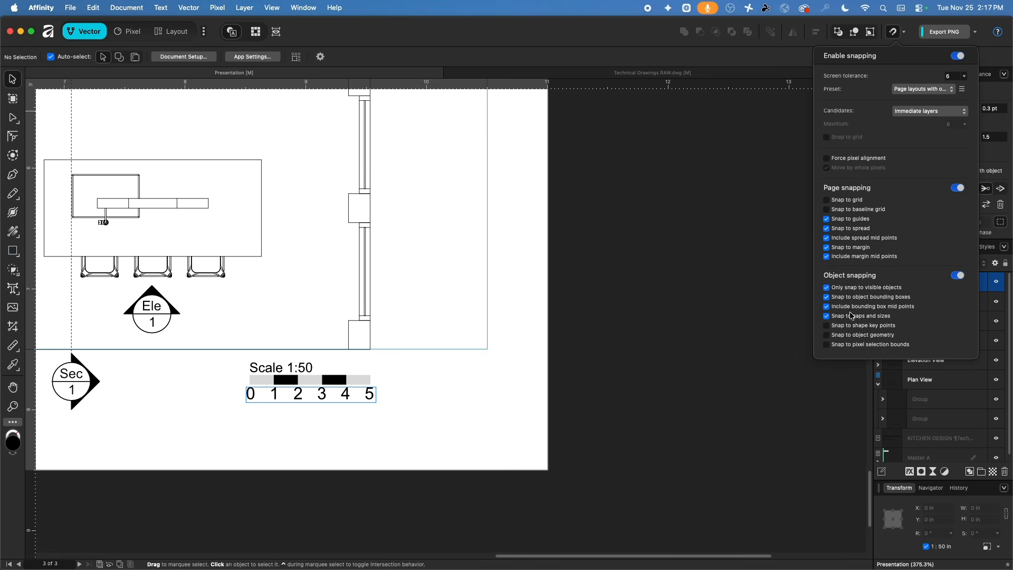
pyautogui.click(852, 346)
pyautogui.click(853, 335)
pyautogui.click(468, 175)
# - Place horizontal guides on the upper and lower edges of the island in the plan view
pyautogui.scroll(3, 472, 209)
pyautogui.hscroll(-3, 473, 209)
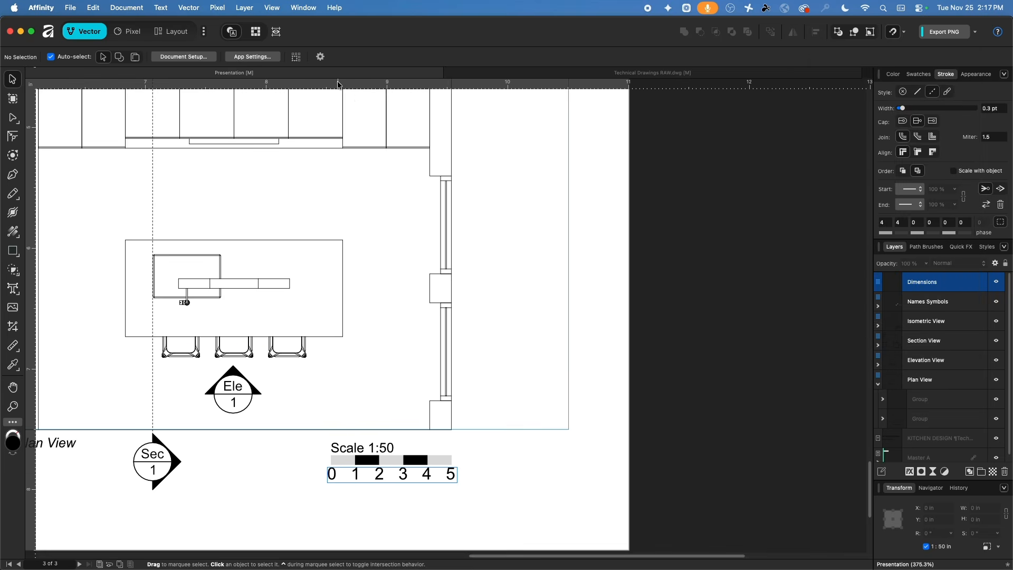
pyautogui.hscroll(4, 441, 137)
pyautogui.moveTo(274, 83); pyautogui.dragTo(224, 197)
pyautogui.moveTo(235, 85); pyautogui.dragTo(217, 290)
pyautogui.scroll(15, 236, 293)
pyautogui.scroll(-5, 344, 274)
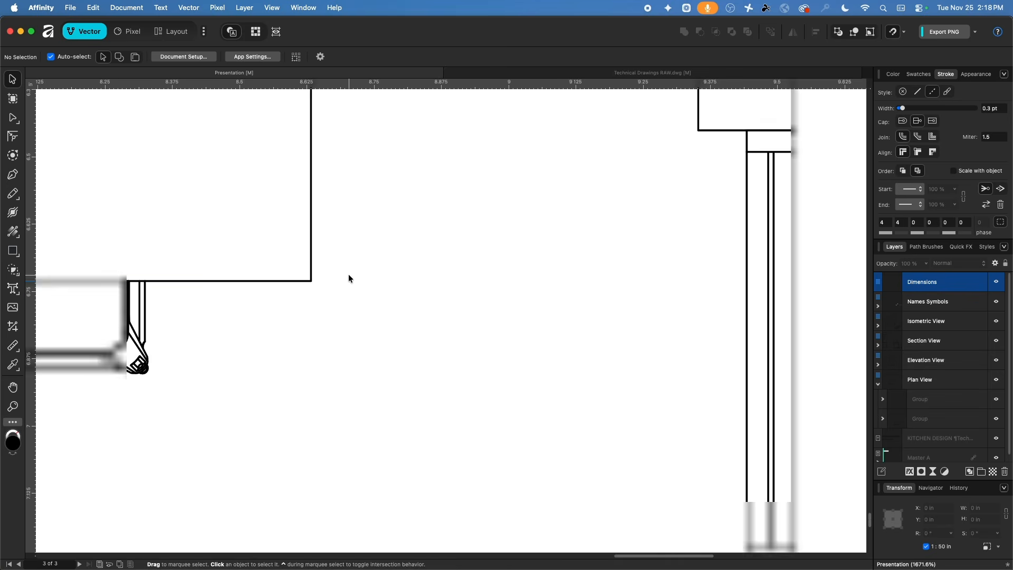
# - Place horizontal guides on the front and back edges of the wall cabinets in the plan view
pyautogui.scroll(-5, 348, 274)
pyautogui.scroll(8, 357, 267)
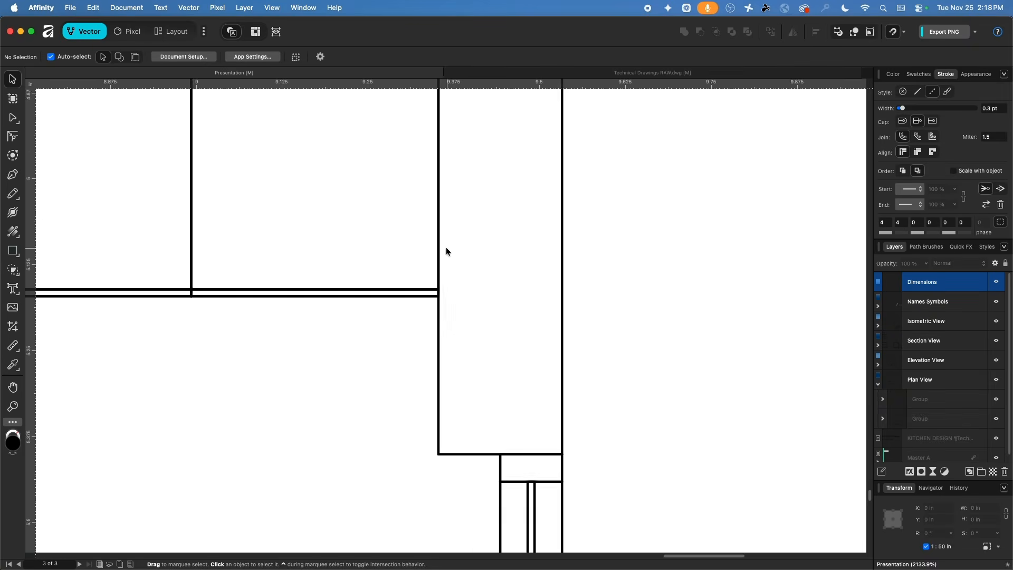
pyautogui.scroll(3, 444, 244)
pyautogui.moveTo(407, 82); pyautogui.dragTo(404, 317)
pyautogui.scroll(10, 370, 221)
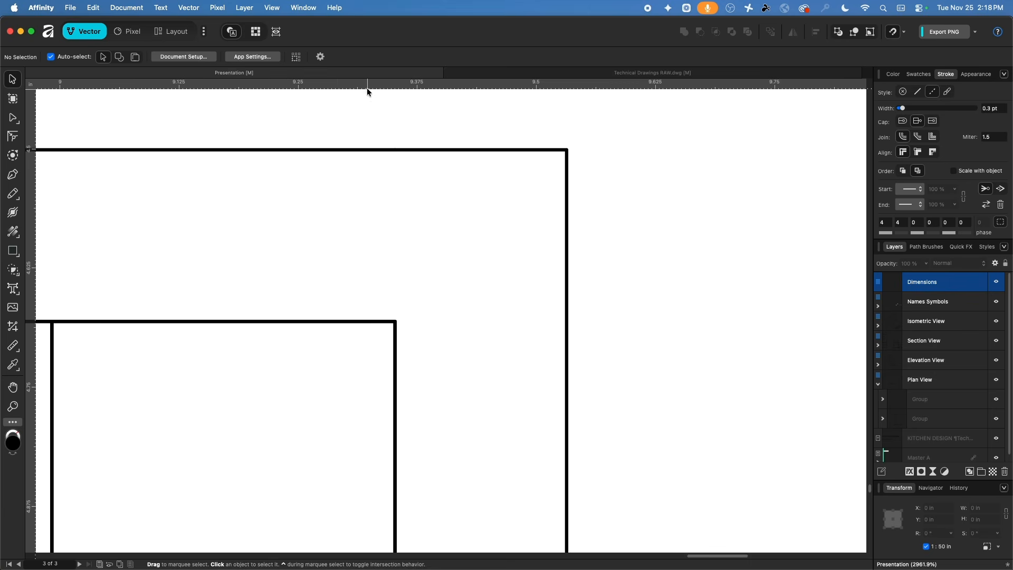
pyautogui.moveTo(367, 91)
pyautogui.mouseDown()
pyautogui.moveTo(350, 266)
pyautogui.moveTo(363, 320)
pyautogui.mouseUp()
pyautogui.scroll(-12, 363, 319)
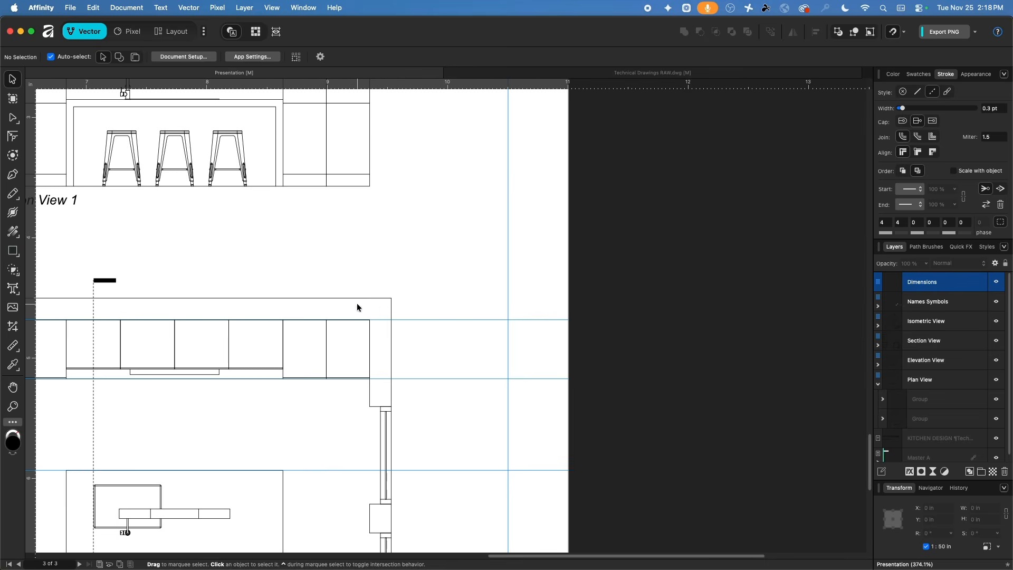
# - Draw a rectangle about 4 × 3.7 in against the plan's outer right wall, just below the cabinet back guide
pyautogui.scroll(-5, 452, 360)
pyautogui.hscroll(3, 452, 361)
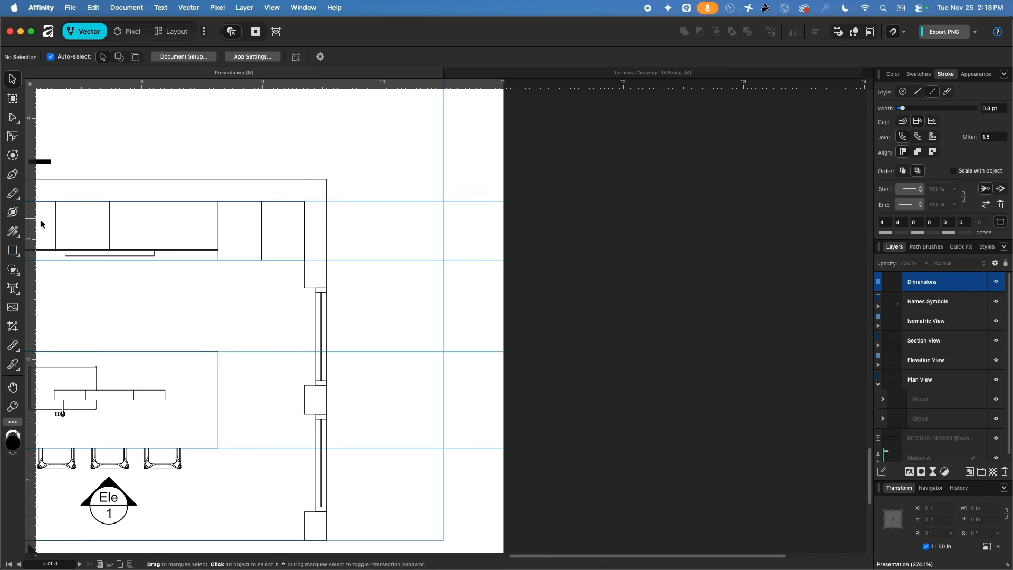
pyautogui.click(13, 252)
pyautogui.scroll(1, 340, 202)
pyautogui.scroll(4, 340, 202)
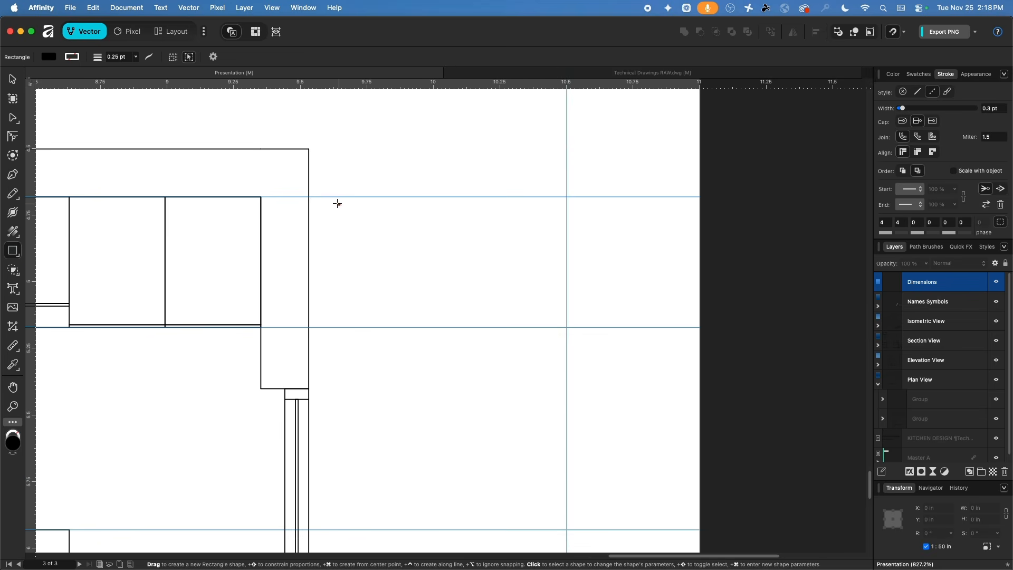
pyautogui.moveTo(309, 197); pyautogui.dragTo(326, 212)
pyautogui.moveTo(326, 211); pyautogui.dragTo(331, 217)
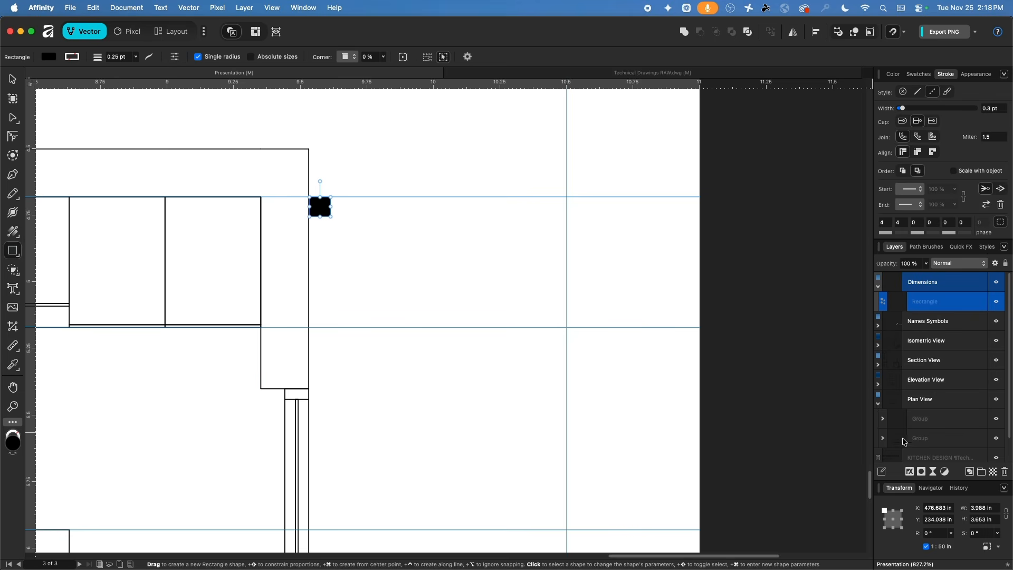
# - Set the rectangle's width and height to 4 in and fill it with light grey
pyautogui.click(978, 511)
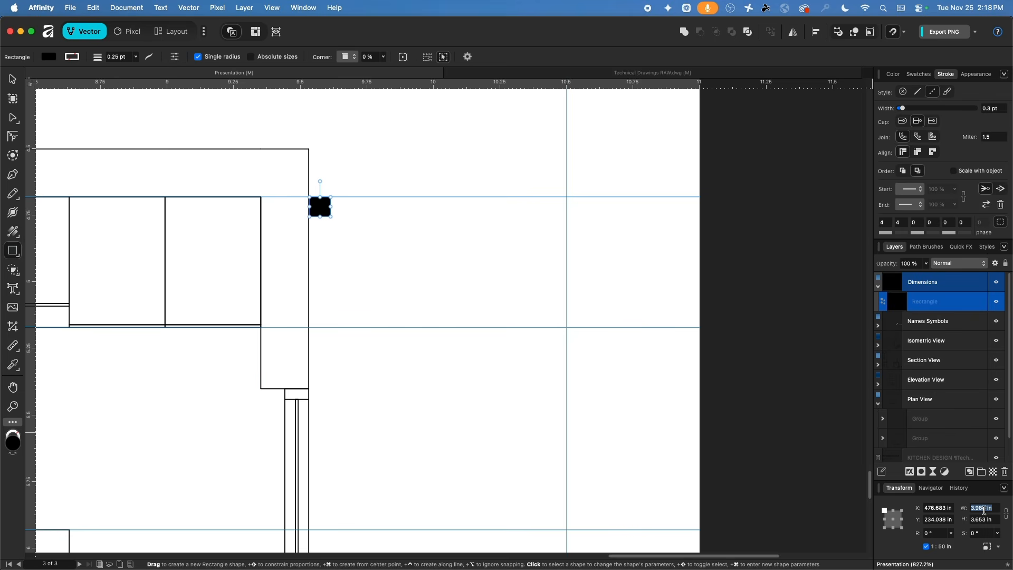
pyautogui.write('4')
pyautogui.press('Tab')
pyautogui.write('4')
pyautogui.press('Return')
pyautogui.click(47, 58)
pyautogui.click(115, 149)
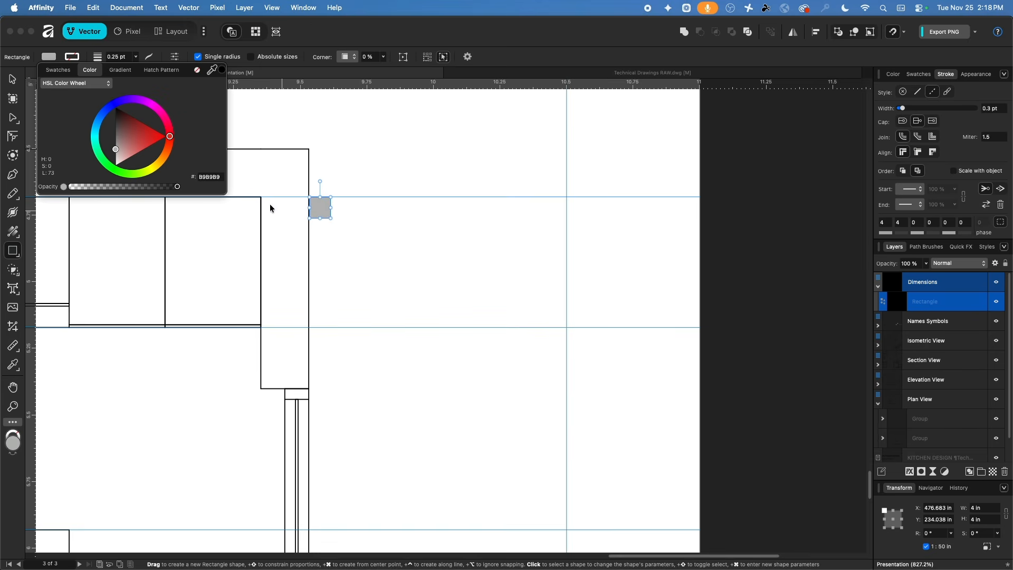
# - Duplicate the grey square diagonally above the guide and widen the copy to about 12.5 in
pyautogui.press('v')
pyautogui.moveTo(322, 210); pyautogui.dragTo(397, 185)
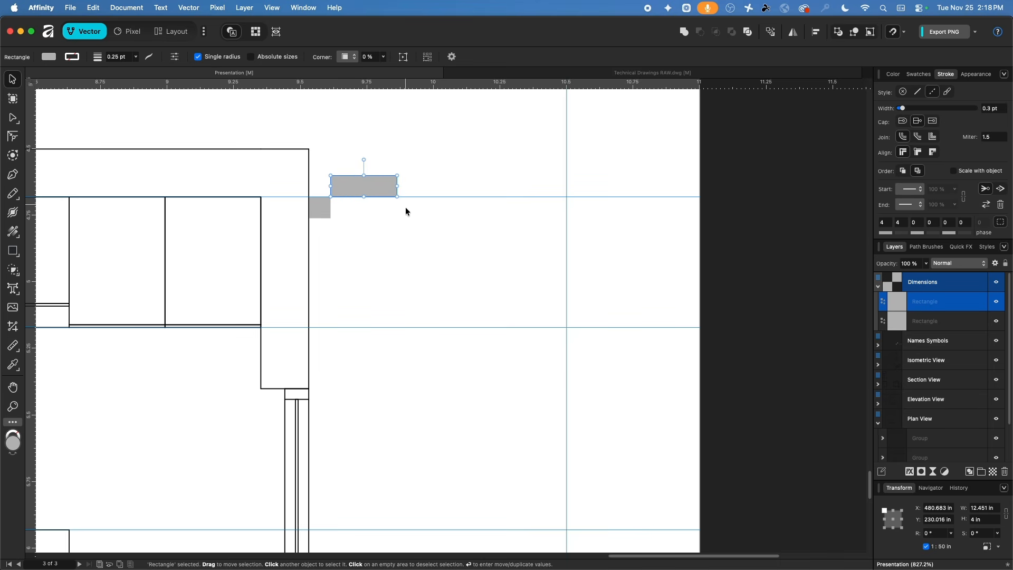
pyautogui.click(424, 260)
pyautogui.click(323, 209)
pyautogui.click(360, 185)
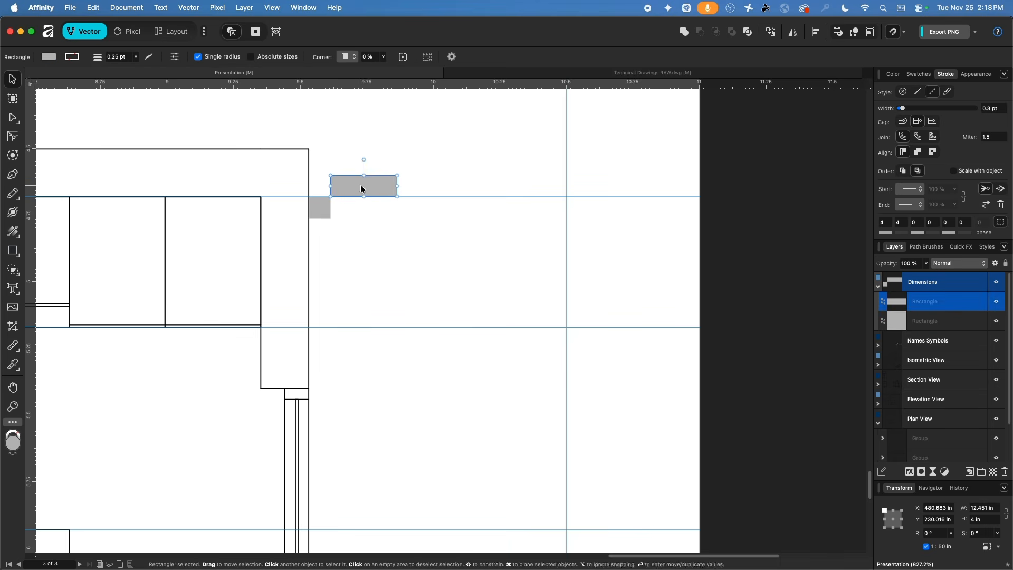
pyautogui.click(385, 266)
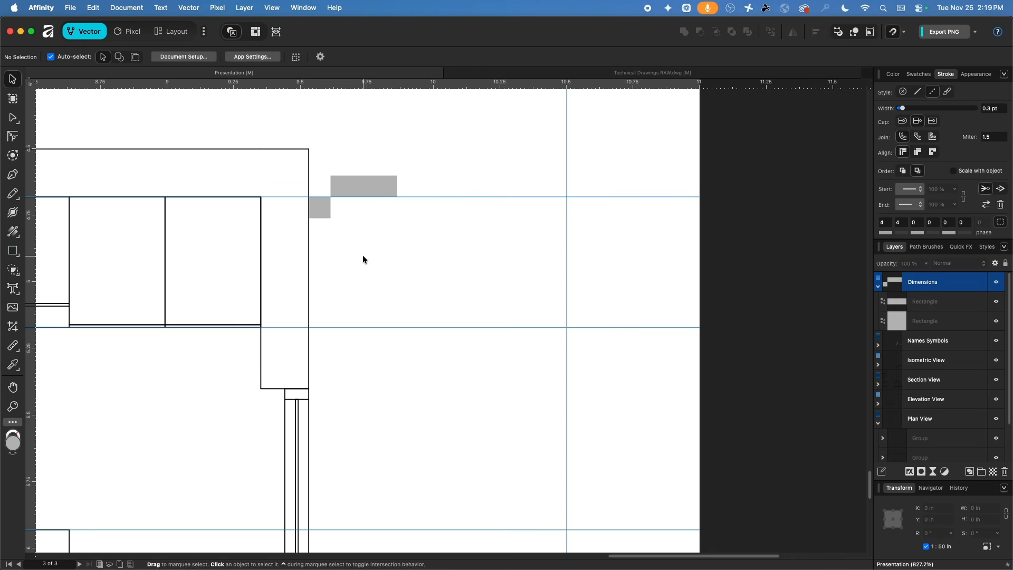
# - Draw a Pen line about 44.3 in long from the grey square's upper right corner along the guide to the page margin
pyautogui.click(14, 175)
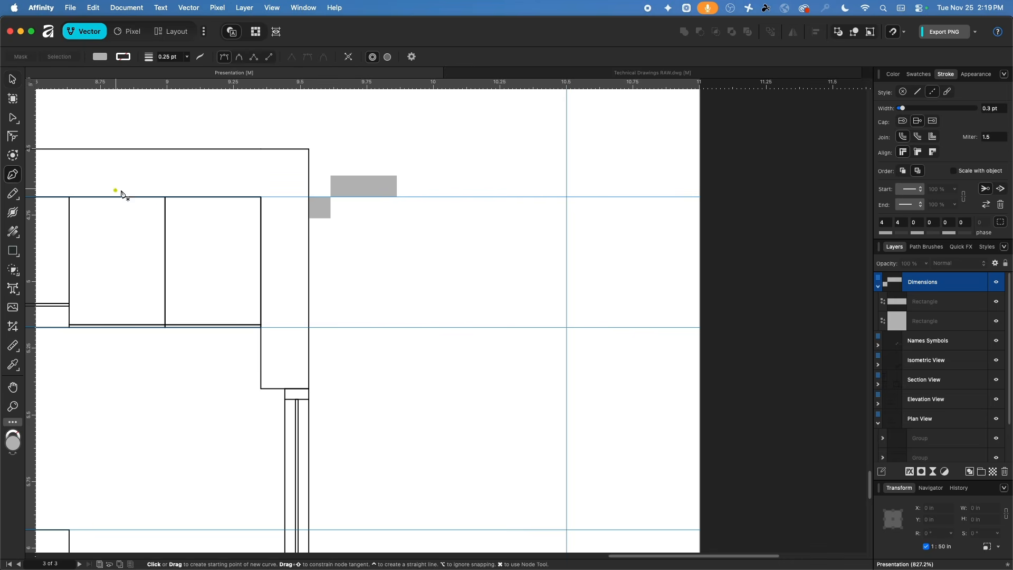
pyautogui.click(331, 196)
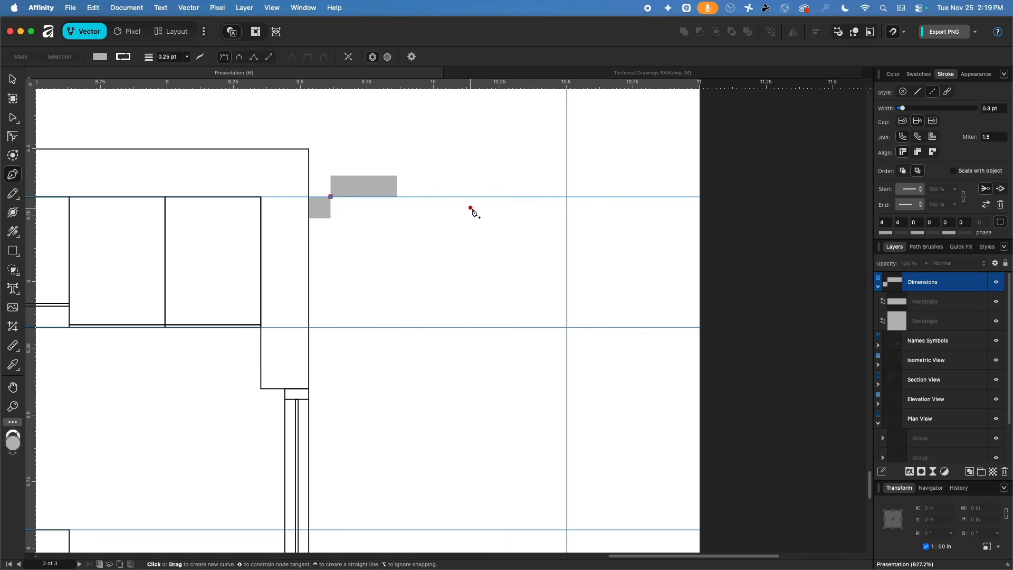
pyautogui.click(567, 197)
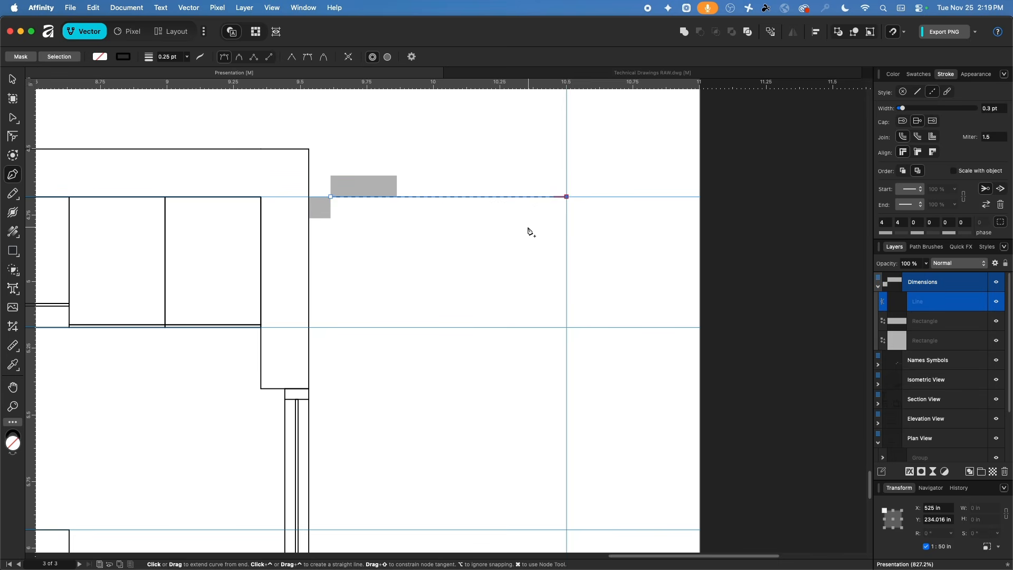
pyautogui.click(12, 80)
# - Change the dimension line's stroke style to solid
pyautogui.click(143, 58)
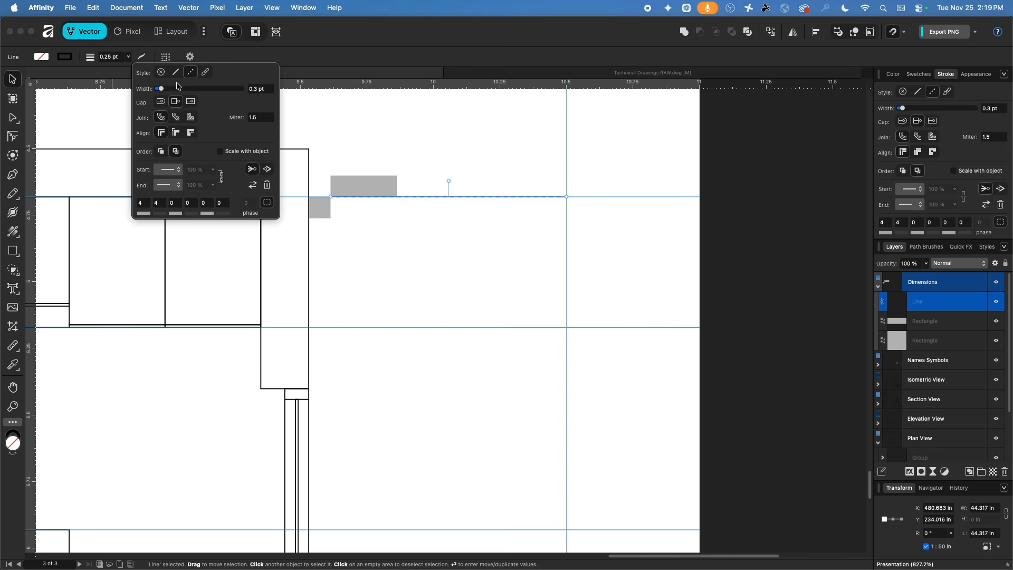
pyautogui.click(177, 72)
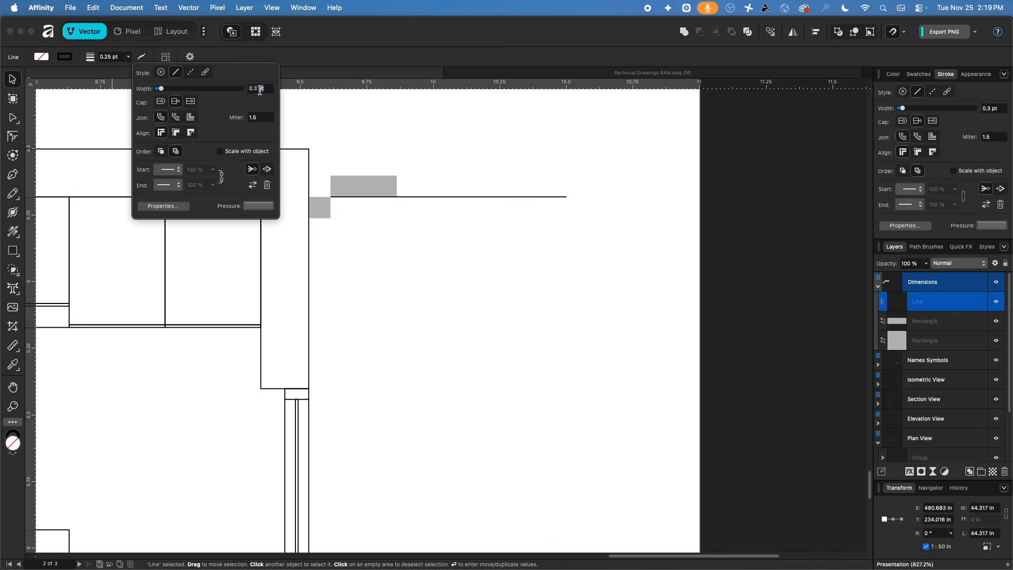
pyautogui.click(264, 90)
pyautogui.press('Right')
pyautogui.click(415, 226)
# - Paste the copied 10 × 4 in rectangle into the Dimensions layer and undo the accidental move of the cabinet back guide
pyautogui.scroll(-5, 417, 226)
pyautogui.scroll(-1, 426, 237)
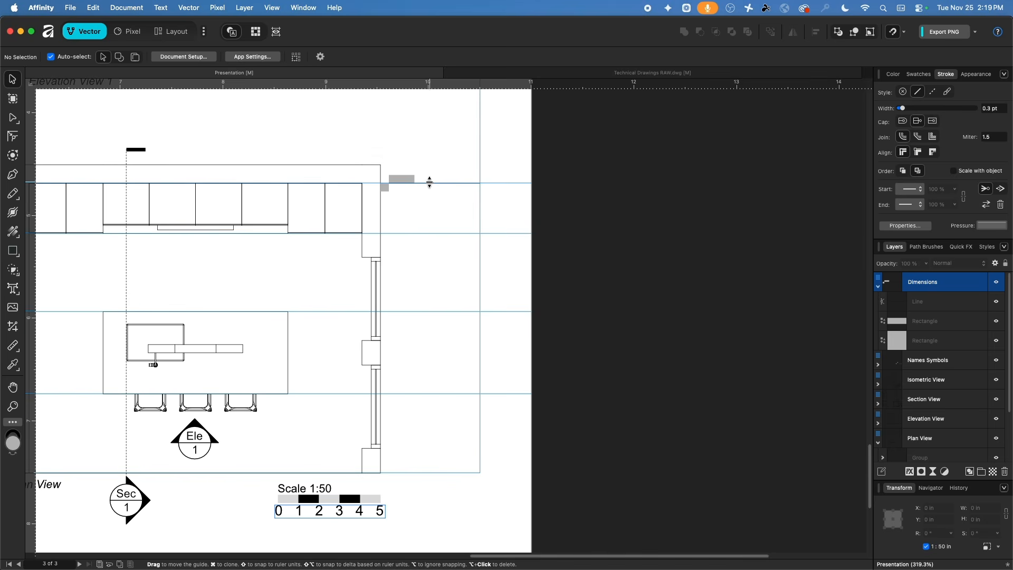
pyautogui.press('super+v')
pyautogui.moveTo(429, 183); pyautogui.dragTo(433, 215)
pyautogui.press('super+z')
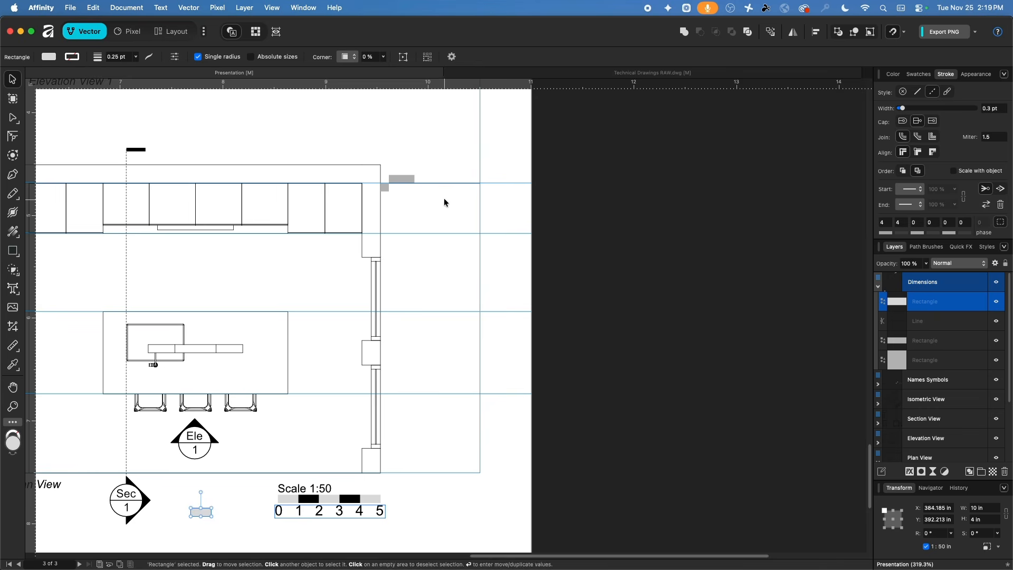
# - Turn on Preview Mode to hide the guides and clear the rectangle selection
pyautogui.press('super+d')
pyautogui.press('super+z')
pyautogui.hotkey('ctrl', 'w')
pyautogui.click(456, 185)
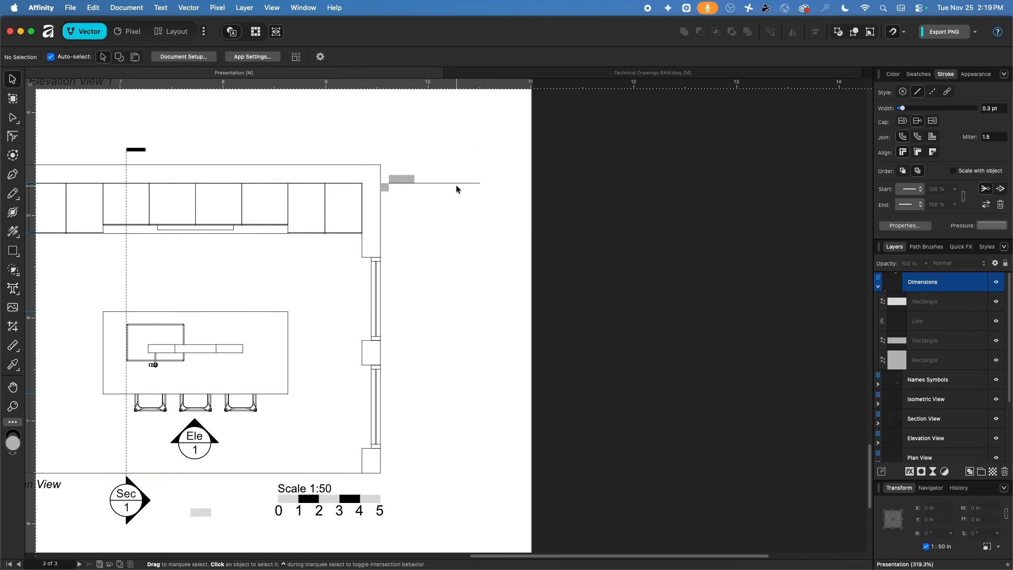
# - Duplicate the horizontal dimension line four times and spread the copies down beside the plan's outer wall
pyautogui.moveTo(452, 183); pyautogui.dragTo(460, 226)
pyautogui.press('super+z')
pyautogui.press('super+j')
pyautogui.press('super+j')
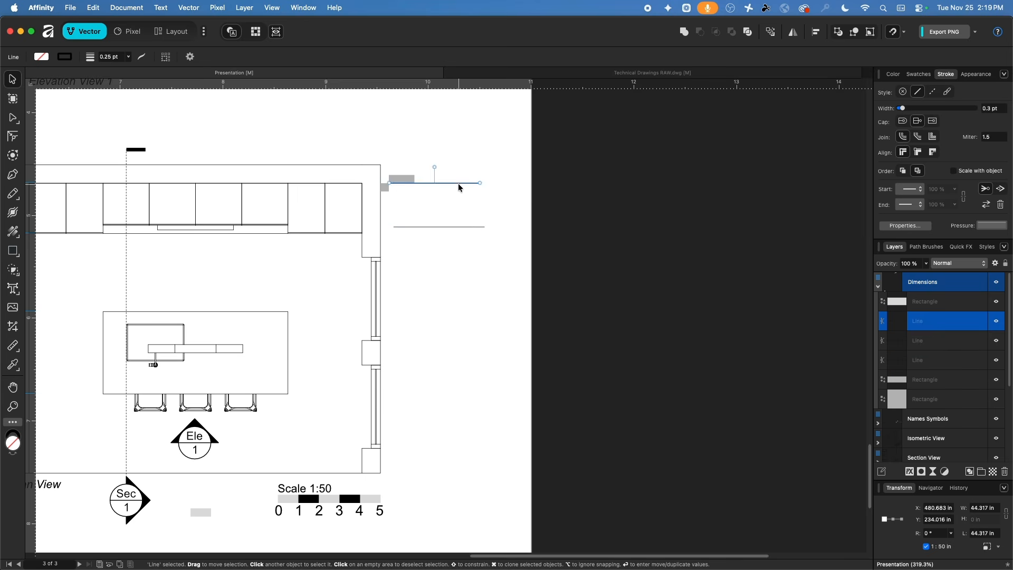
pyautogui.moveTo(458, 183); pyautogui.dragTo(456, 400)
pyautogui.press('super+j')
pyautogui.moveTo(460, 183); pyautogui.dragTo(447, 468)
pyautogui.press('super+j')
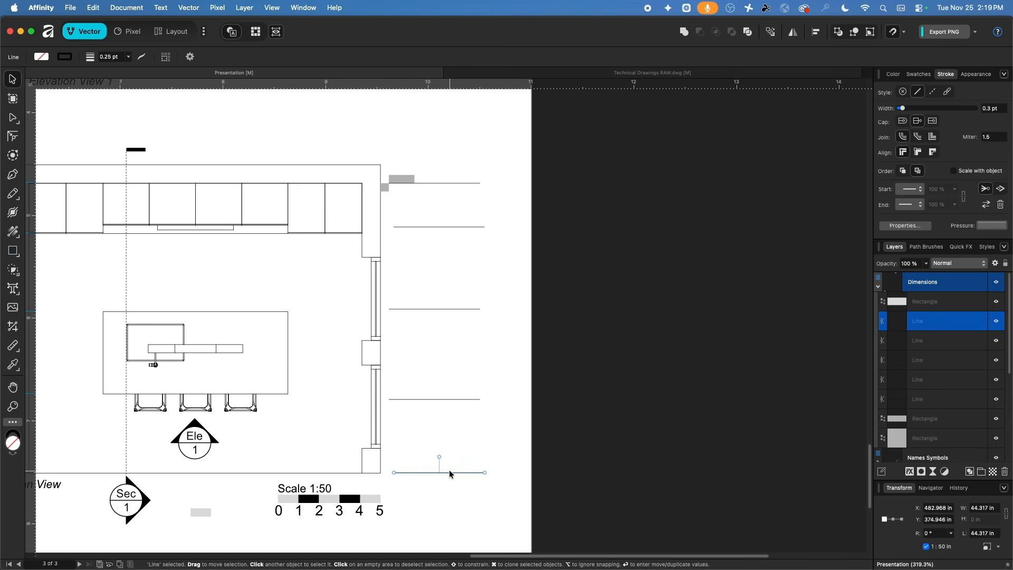
pyautogui.press('super+z')
pyautogui.press('super+shift+z')
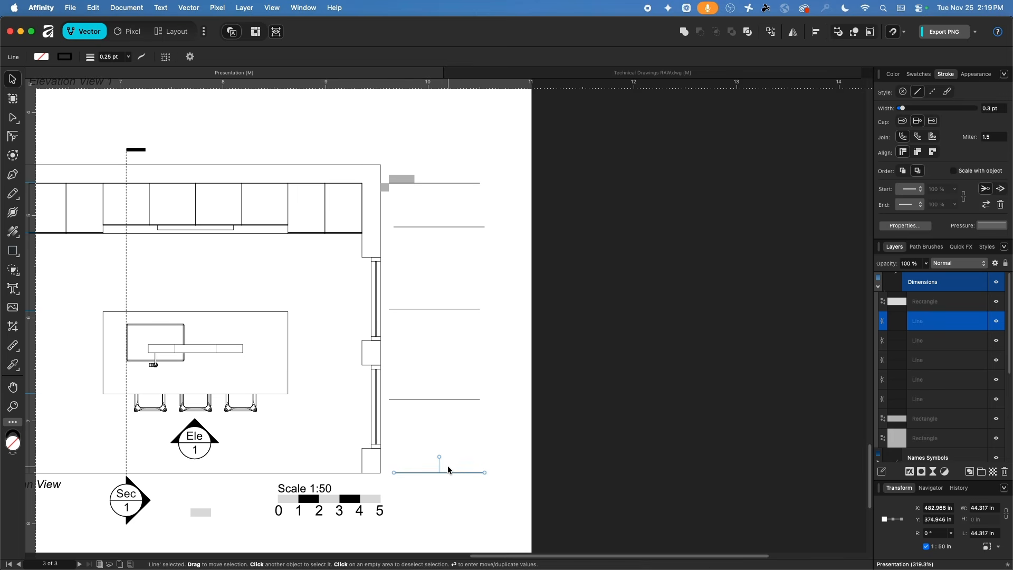
# - Turn off Preview Mode and snap the copied lines to the guides at the cabinet front, island back, island front and plan's lower edge
pyautogui.click(297, 6)
pyautogui.moveTo(271, 8)
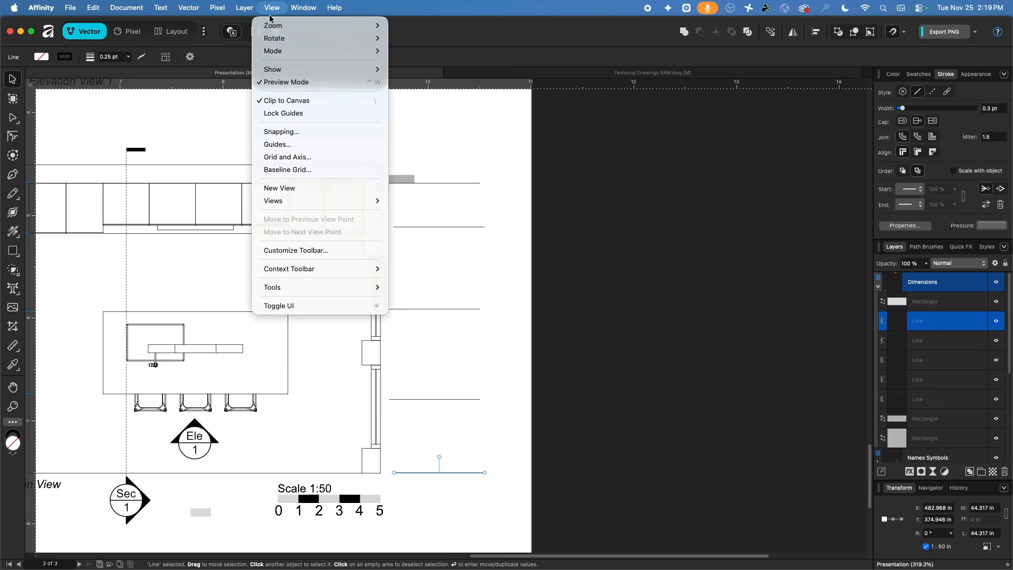
pyautogui.click(283, 86)
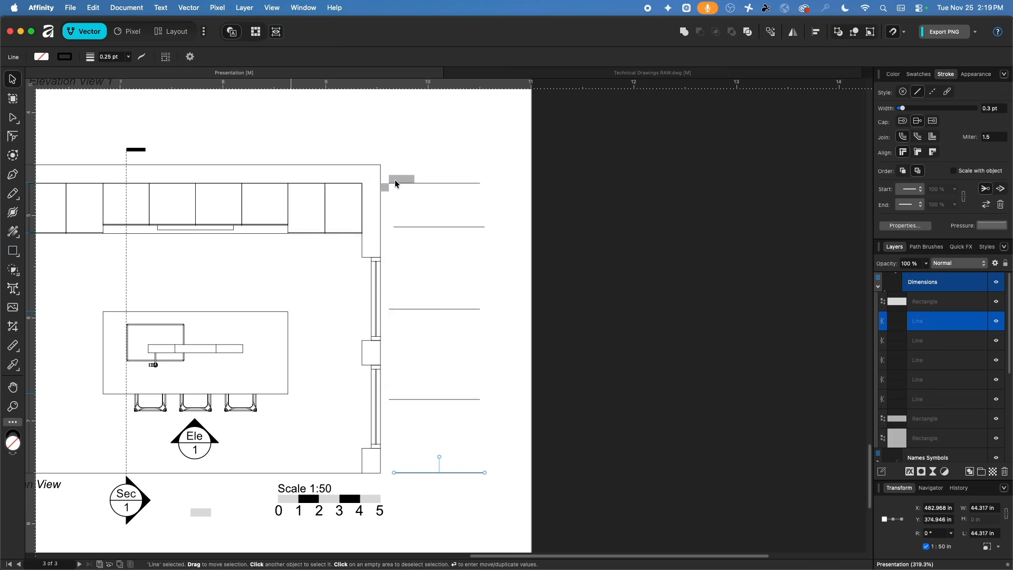
pyautogui.click(411, 226)
pyautogui.moveTo(415, 228); pyautogui.dragTo(410, 233)
pyautogui.moveTo(415, 310); pyautogui.dragTo(413, 311)
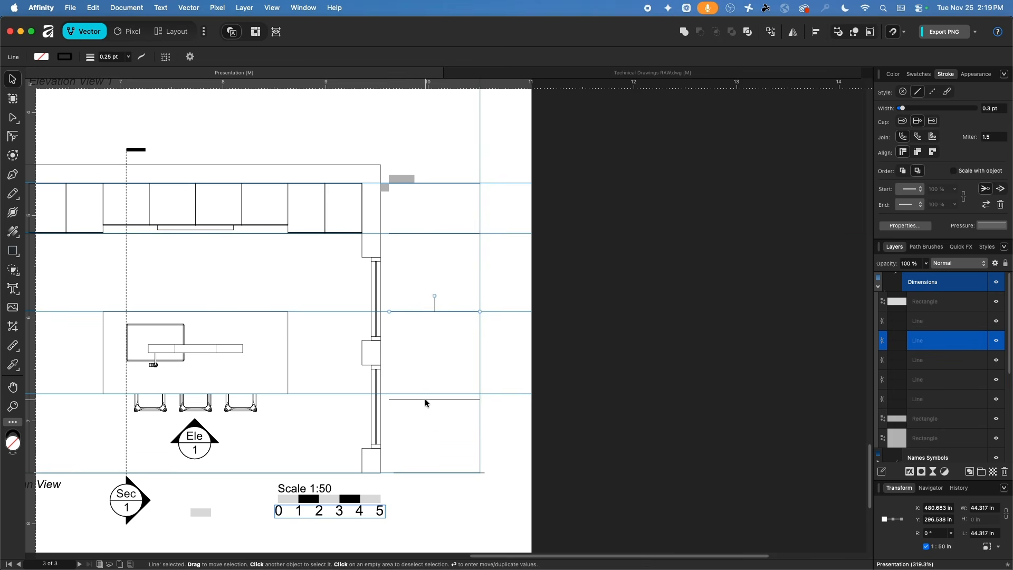
pyautogui.moveTo(425, 400); pyautogui.dragTo(421, 473)
pyautogui.click(520, 414)
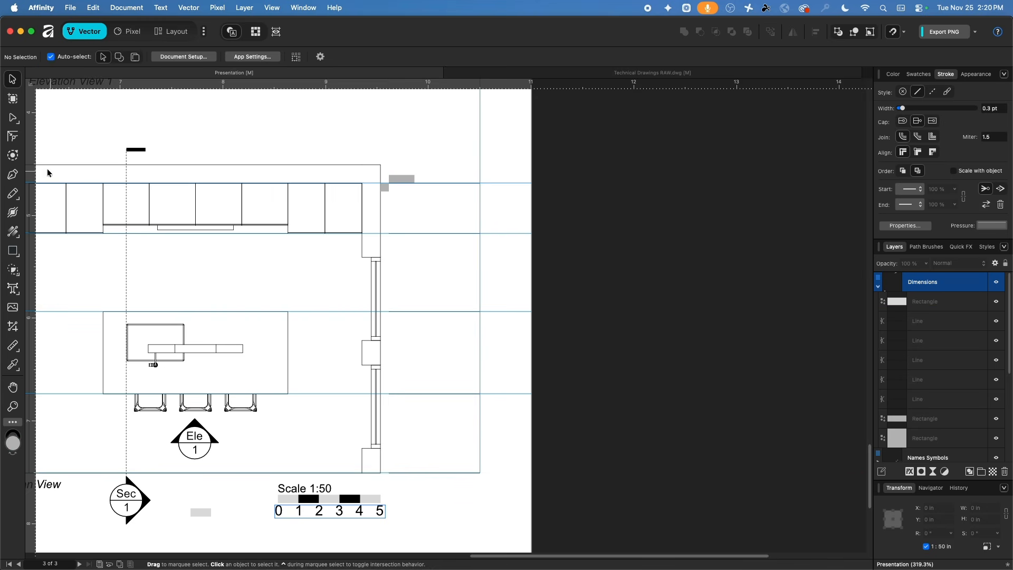
# - Duplicate the 4 × 4 in grey square onto the uppermost line's outer end, flush with the page margin guide
pyautogui.scroll(3, 398, 188)
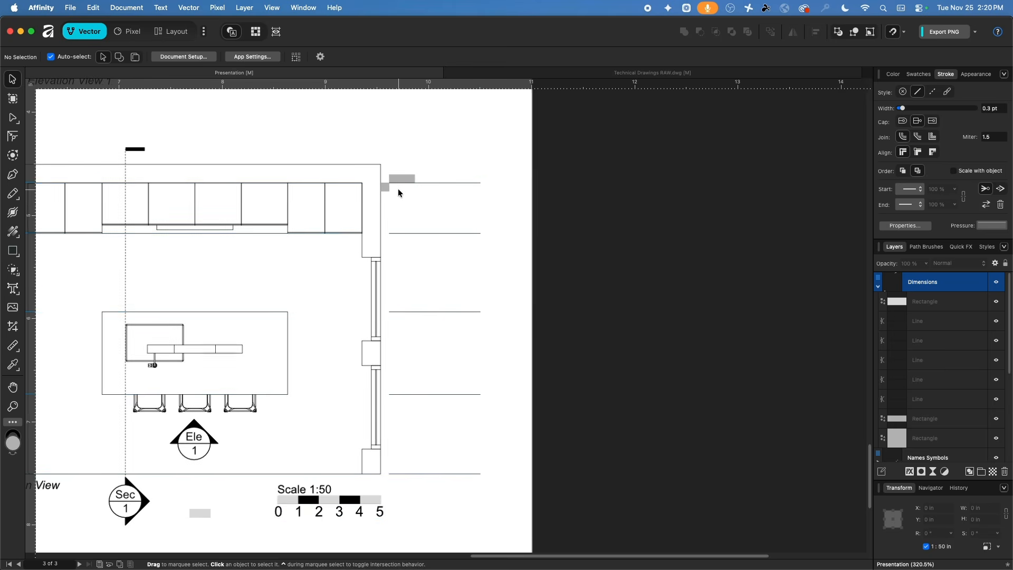
pyautogui.click(380, 185)
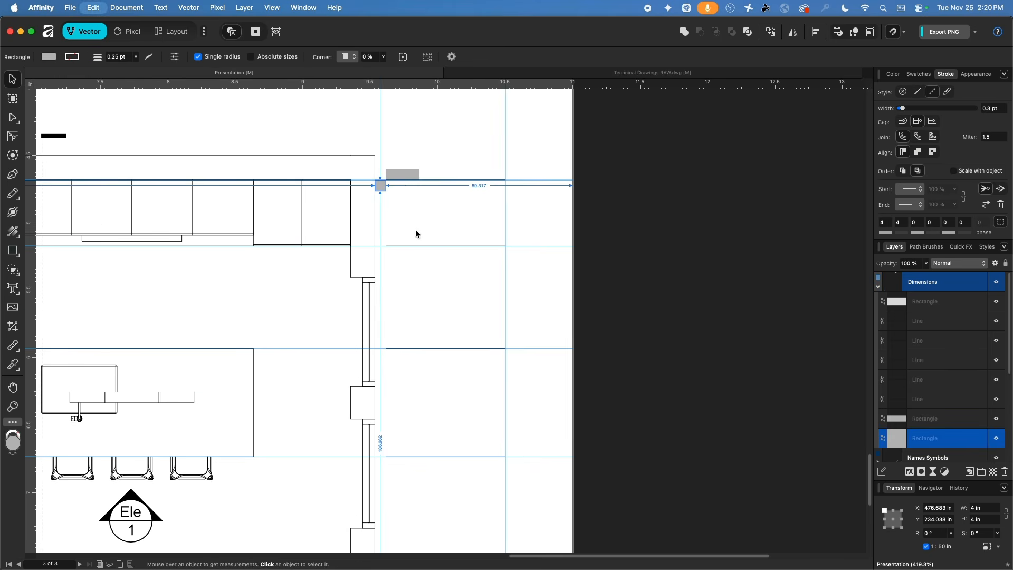
pyautogui.moveTo(380, 186); pyautogui.dragTo(501, 178)
pyautogui.click(482, 208)
pyautogui.hscroll(4, 482, 207)
pyautogui.scroll(-1, 481, 208)
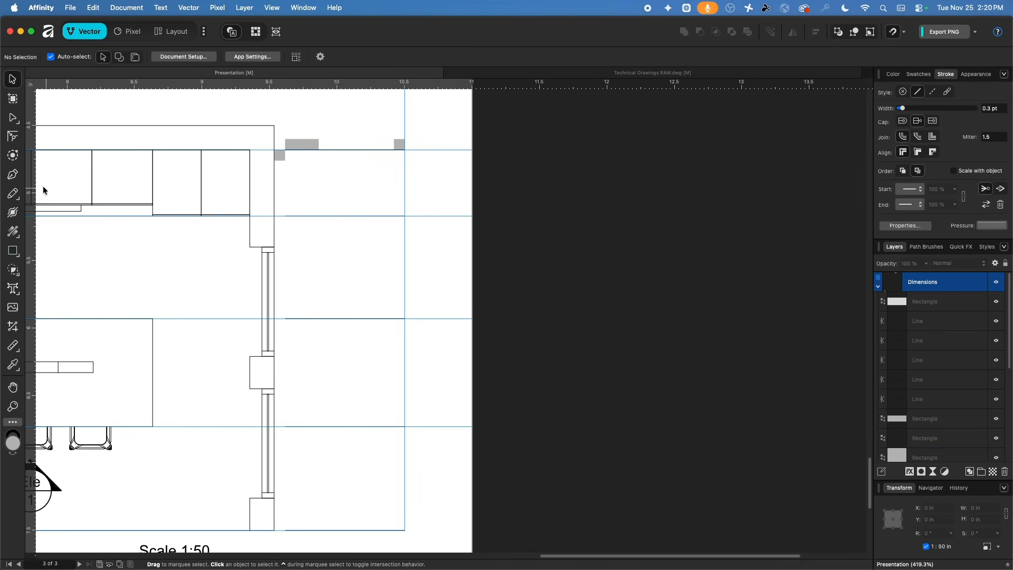
# - Draw a vertical Pen line about 141 in long from the copied square's lower inner corner to the lowest horizontal line
pyautogui.click(13, 176)
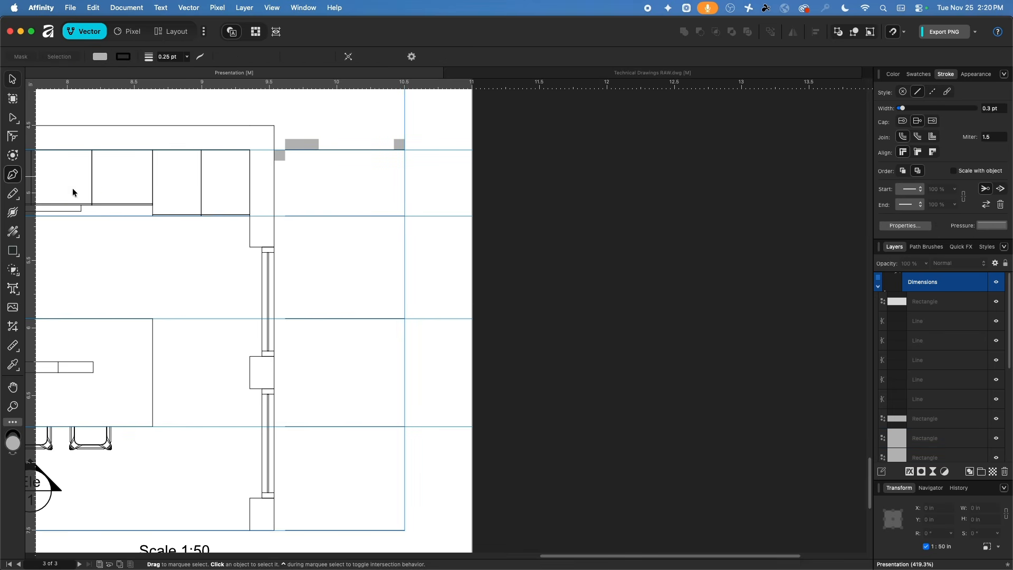
pyautogui.click(394, 151)
pyautogui.scroll(-4, 386, 327)
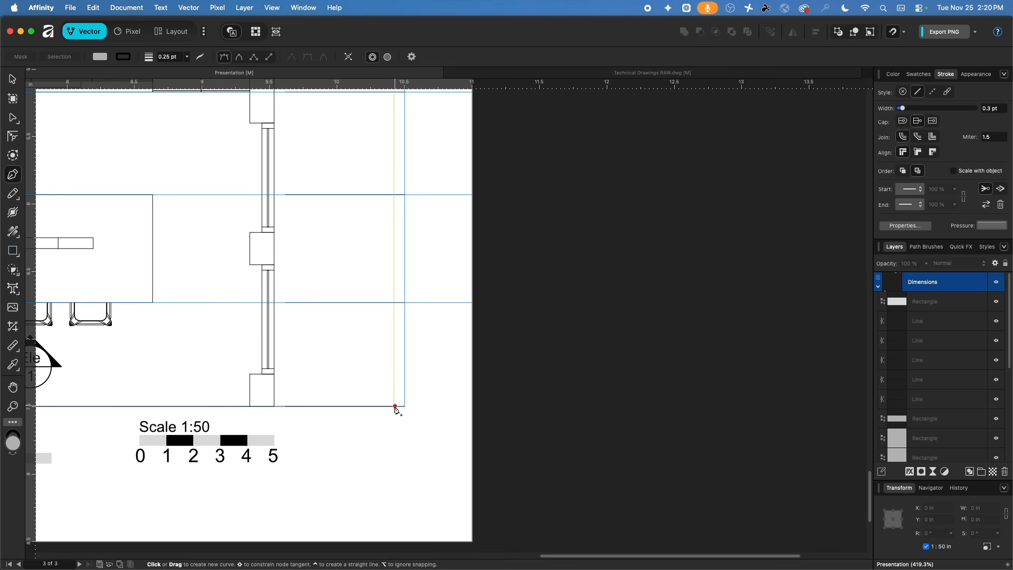
pyautogui.click(394, 407)
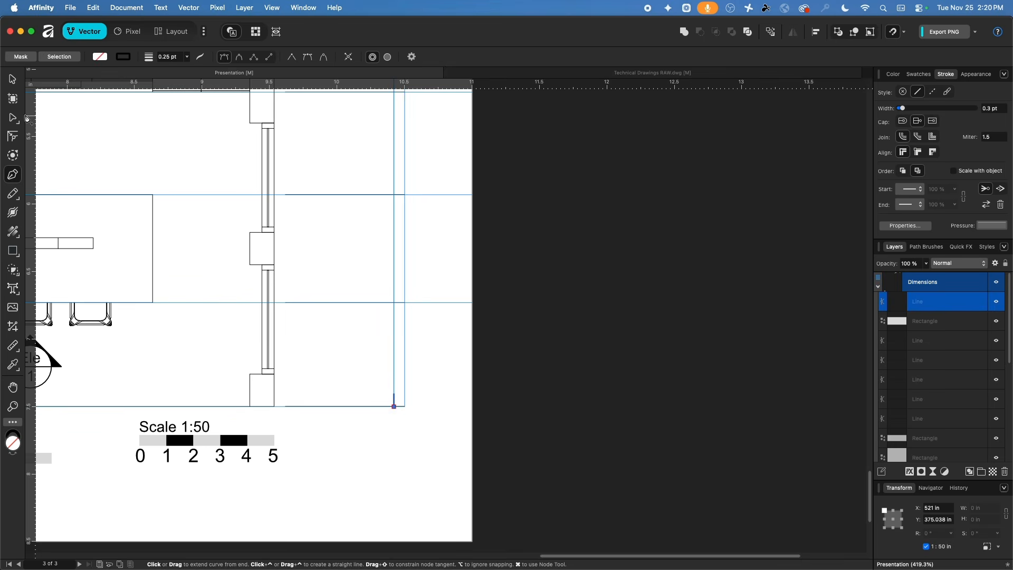
pyautogui.click(12, 79)
pyautogui.scroll(5, 464, 262)
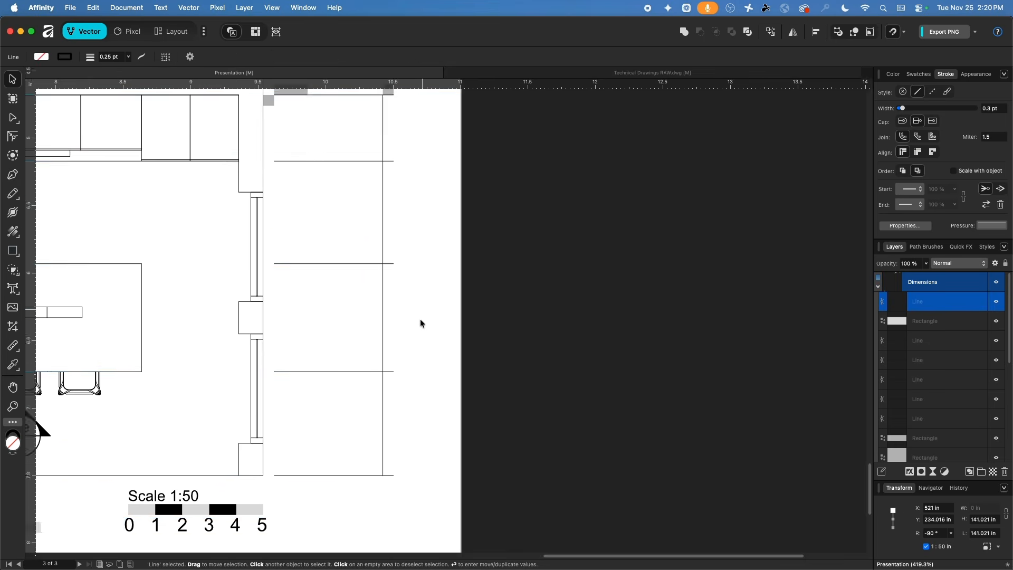
pyautogui.click(390, 282)
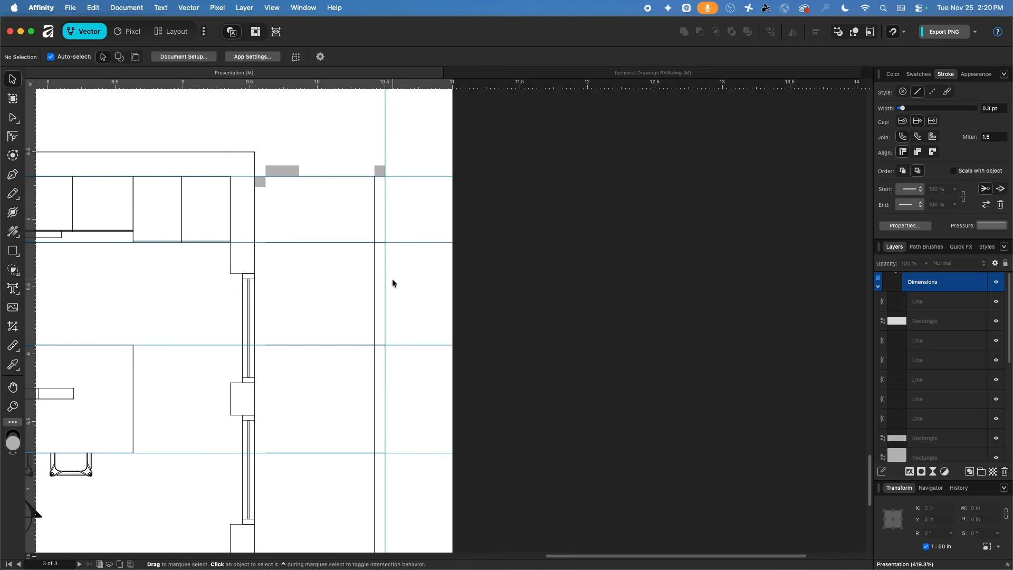
pyautogui.scroll(-2, 391, 283)
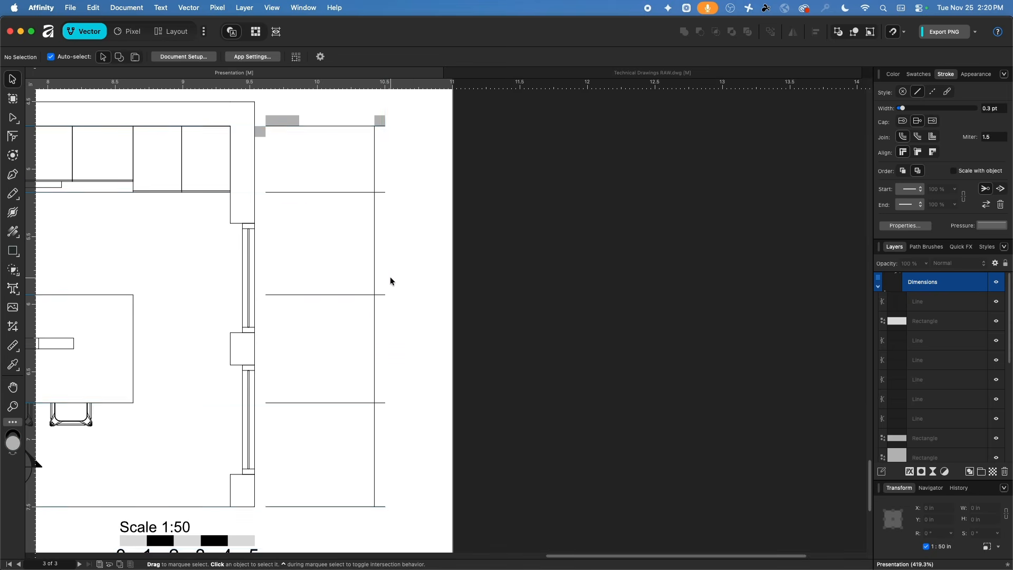
# - Switch to Shapr3D and measure Section B-B's interior length between its two inner floor corners
pyautogui.click(374, 245)
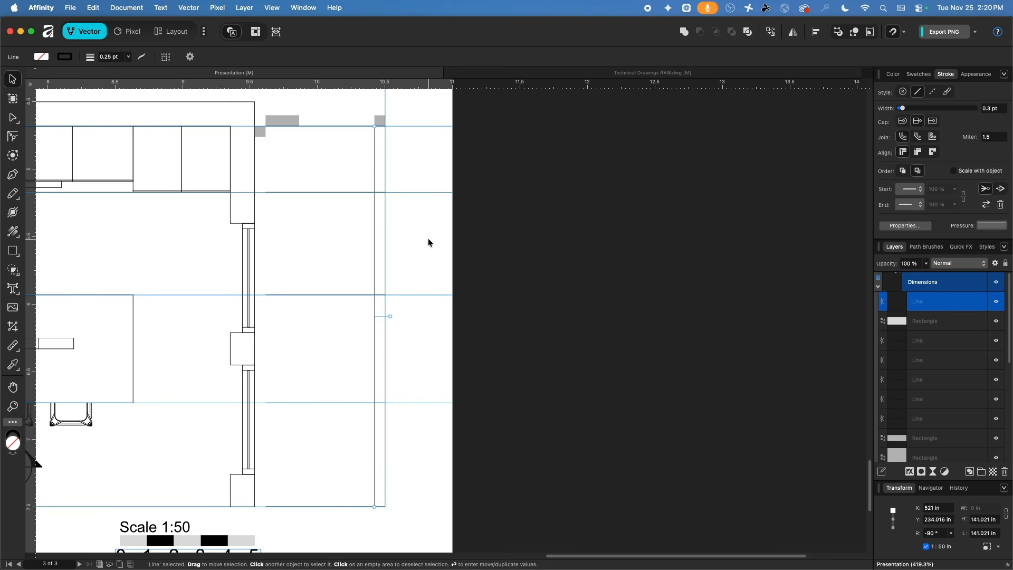
pyautogui.press('super+Tab')
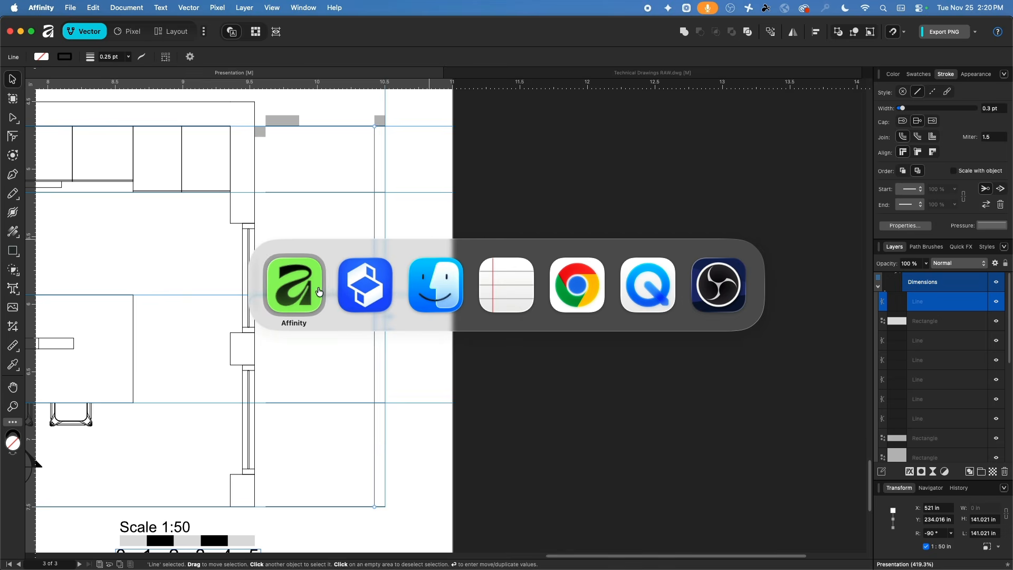
pyautogui.click(369, 294)
pyautogui.scroll(8, 440, 222)
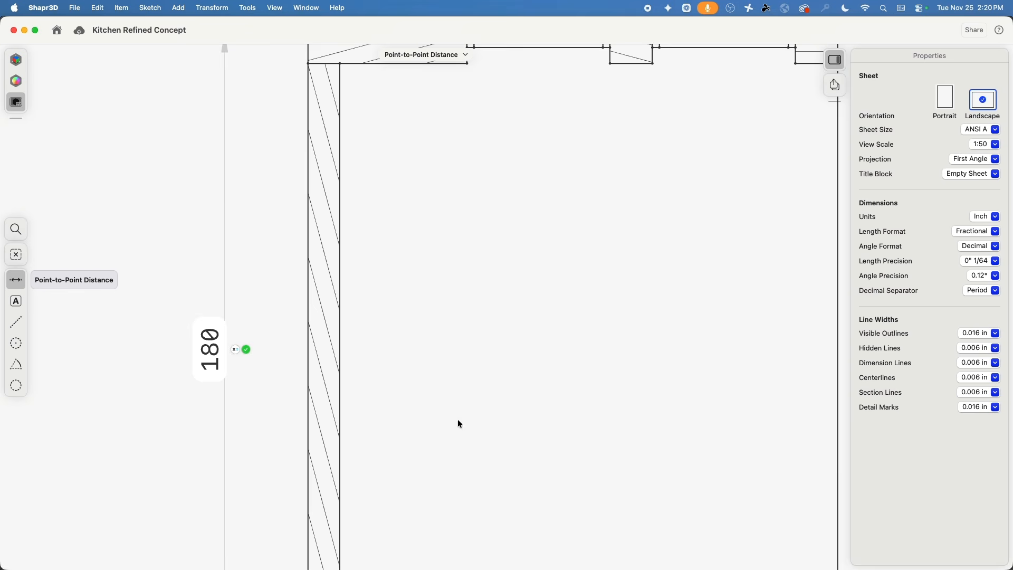
pyautogui.moveTo(457, 419); pyautogui.dragTo(387, 122)
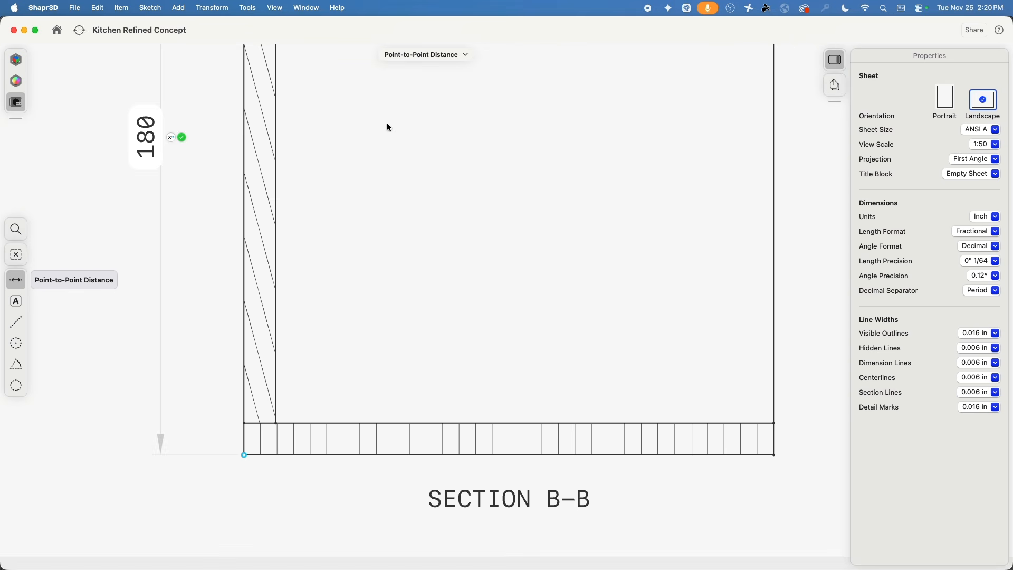
pyautogui.click(276, 423)
pyautogui.click(774, 423)
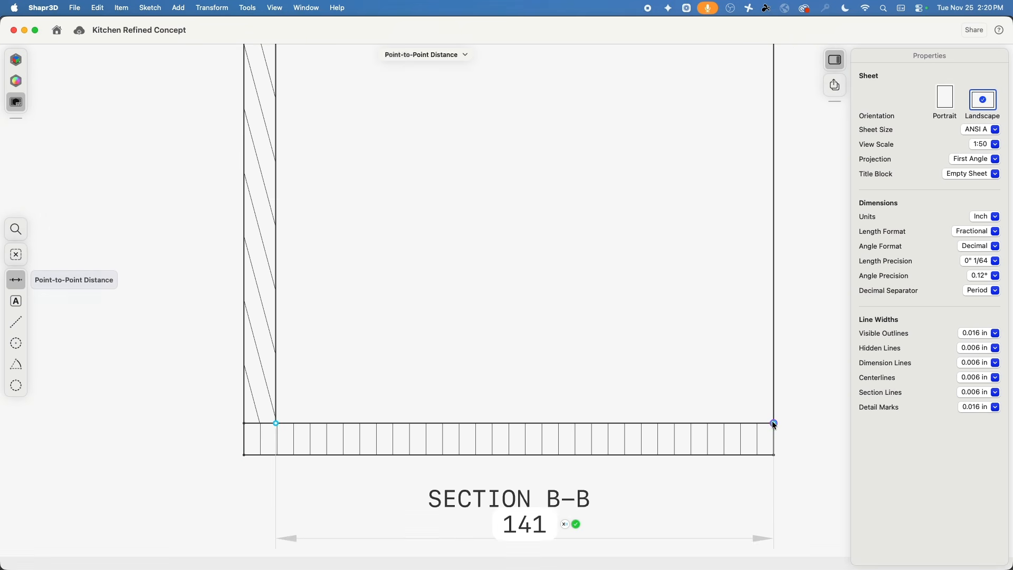
# - Switch back to Affinity and add the artistic text 141" beside the vertical dimension line, padded with a space on each side
pyautogui.press('super+Tab')
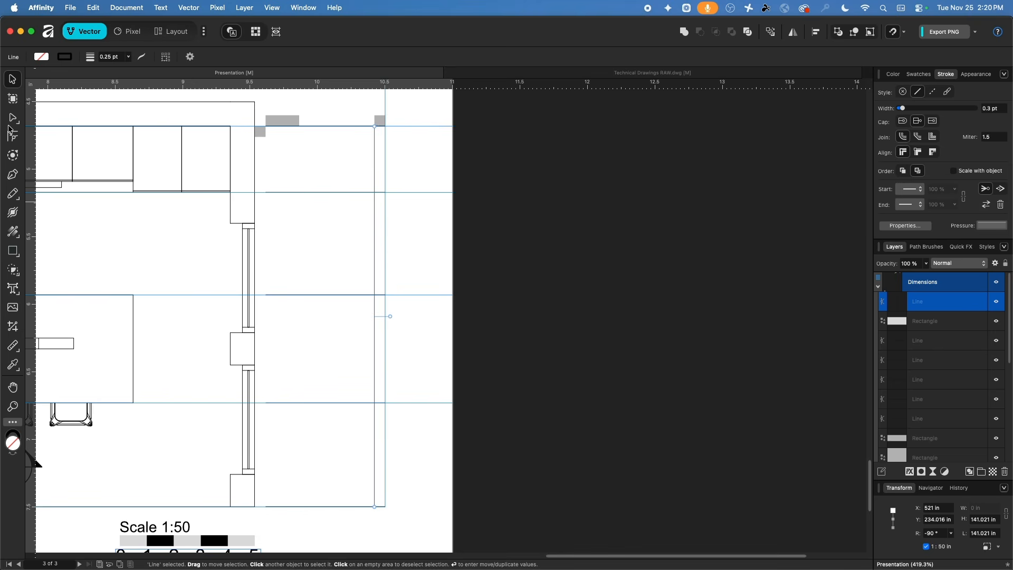
pyautogui.click(16, 295)
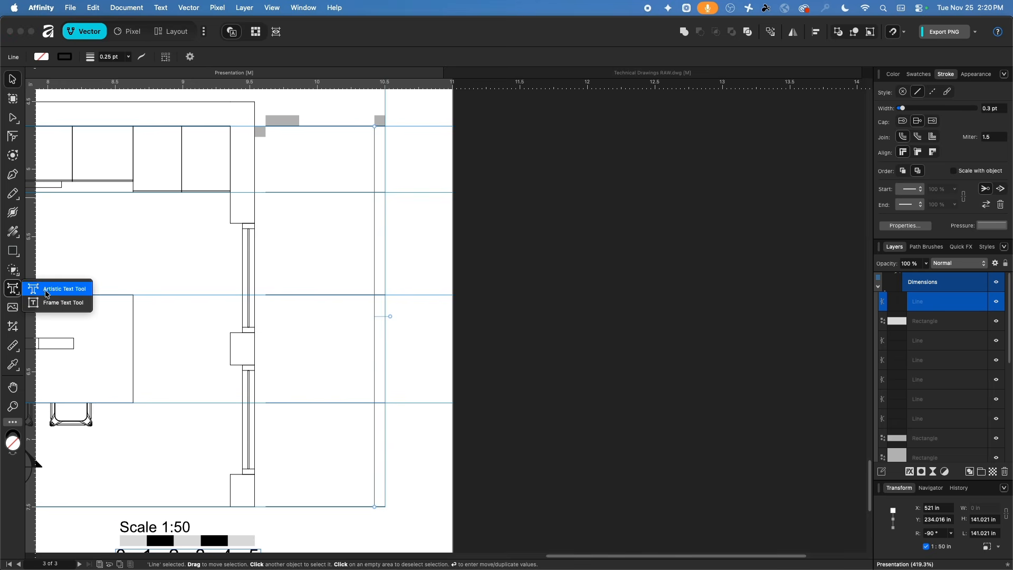
pyautogui.click(47, 290)
pyautogui.click(327, 256)
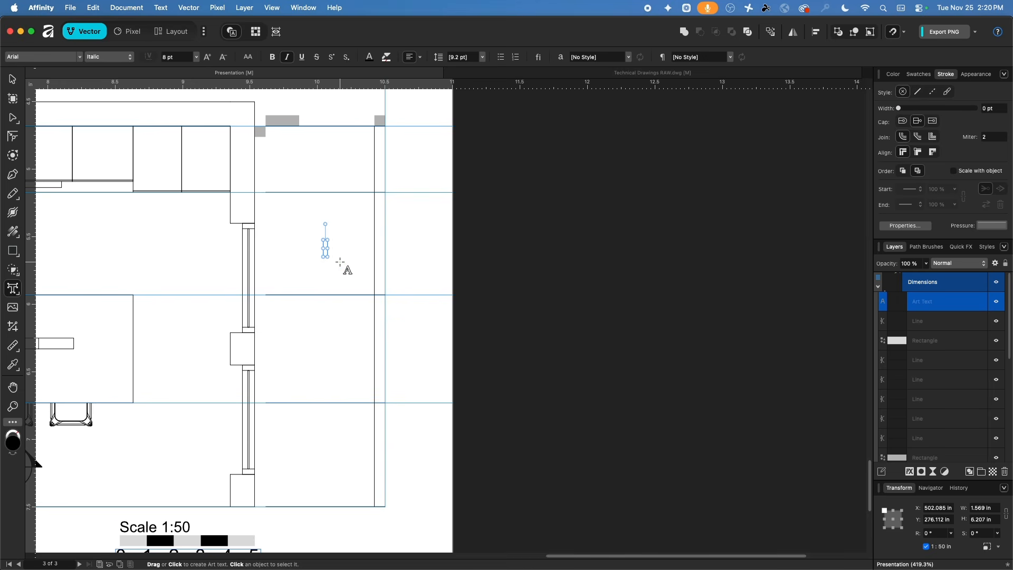
pyautogui.write('141"')
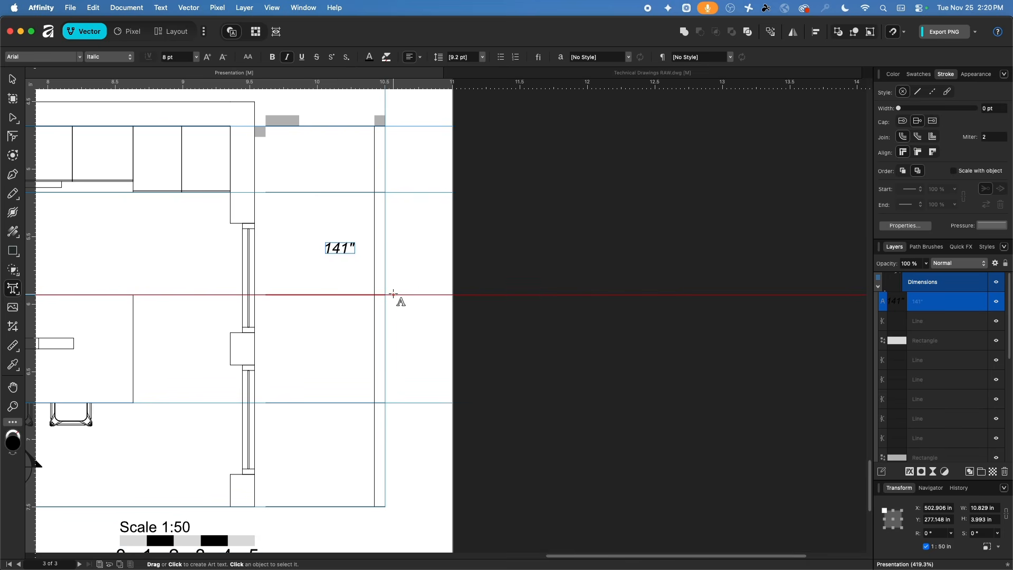
pyautogui.press('Left')
pyautogui.press('Left')
pyautogui.press('Left')
pyautogui.press('Left')
# - Make the whole 141" label non-italic and give it a white (FFFFFF) text background
pyautogui.press('super+a')
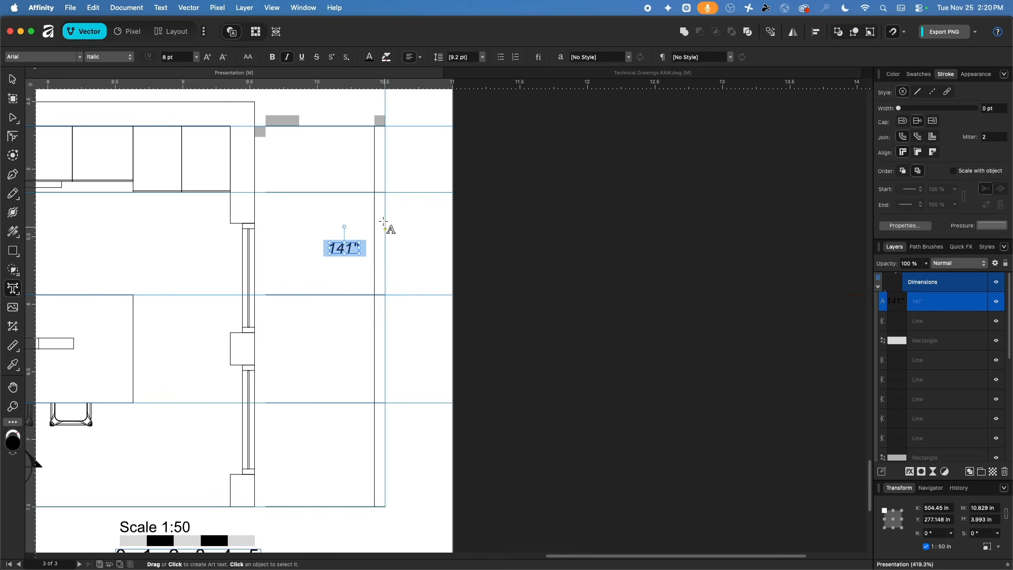
pyautogui.click(288, 58)
pyautogui.click(387, 58)
pyautogui.click(457, 164)
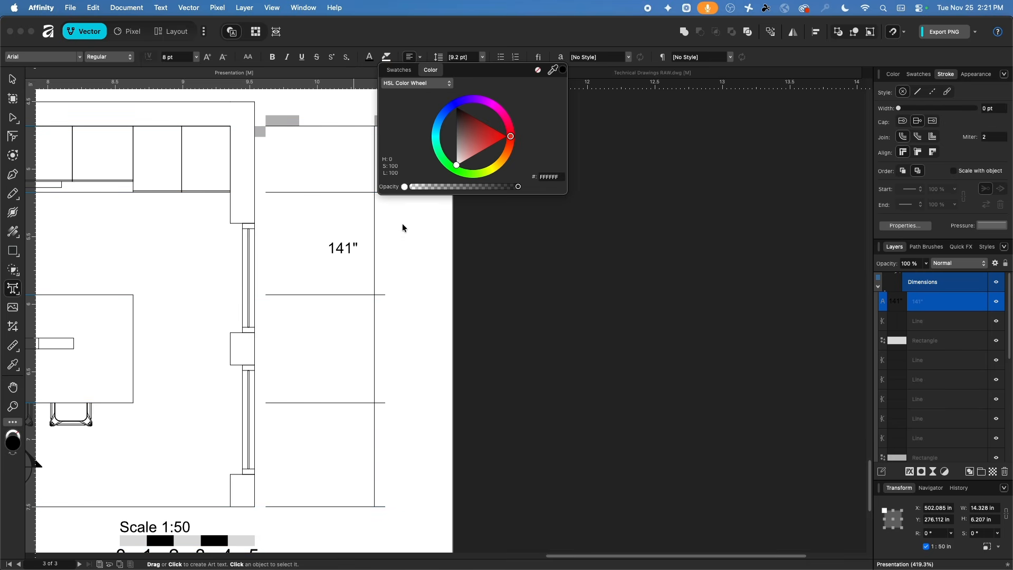
pyautogui.click(17, 80)
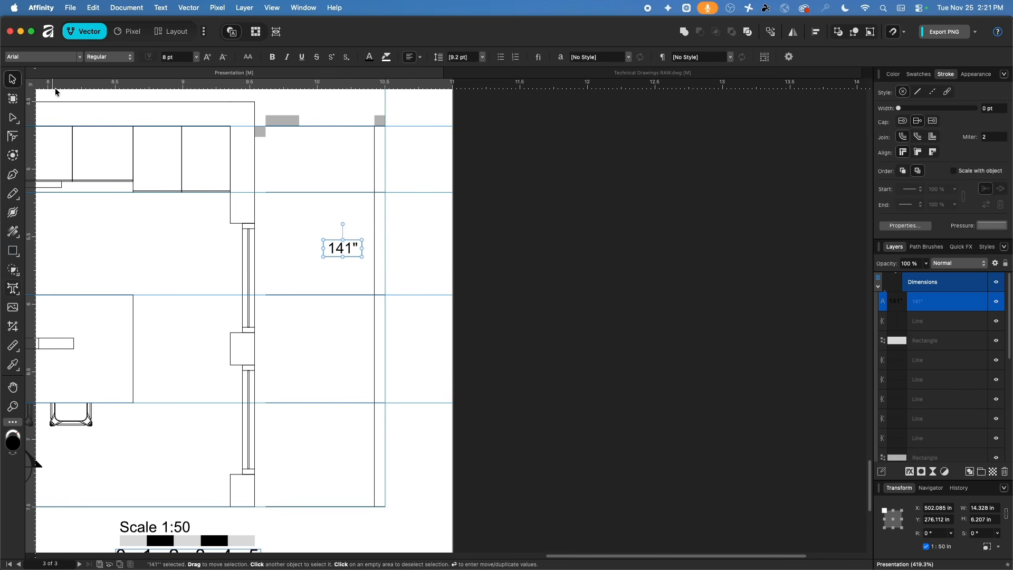
# - Rotate the 141" label 90° and centre it on the vertical dimension line's midpoint
pyautogui.moveTo(343, 225); pyautogui.dragTo(293, 246)
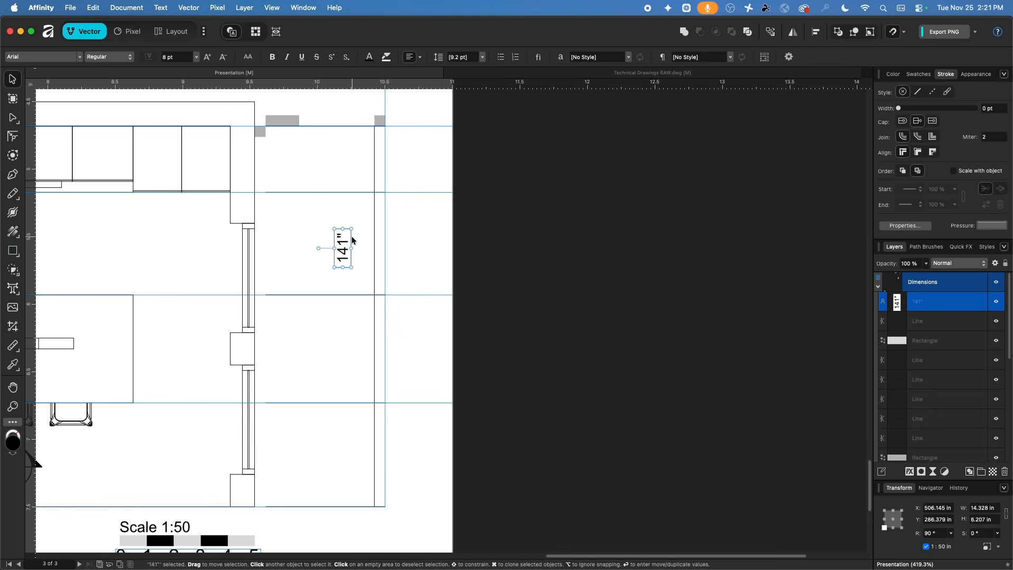
pyautogui.keyDown('shift'); pyautogui.click(375, 248); pyautogui.keyUp('shift')
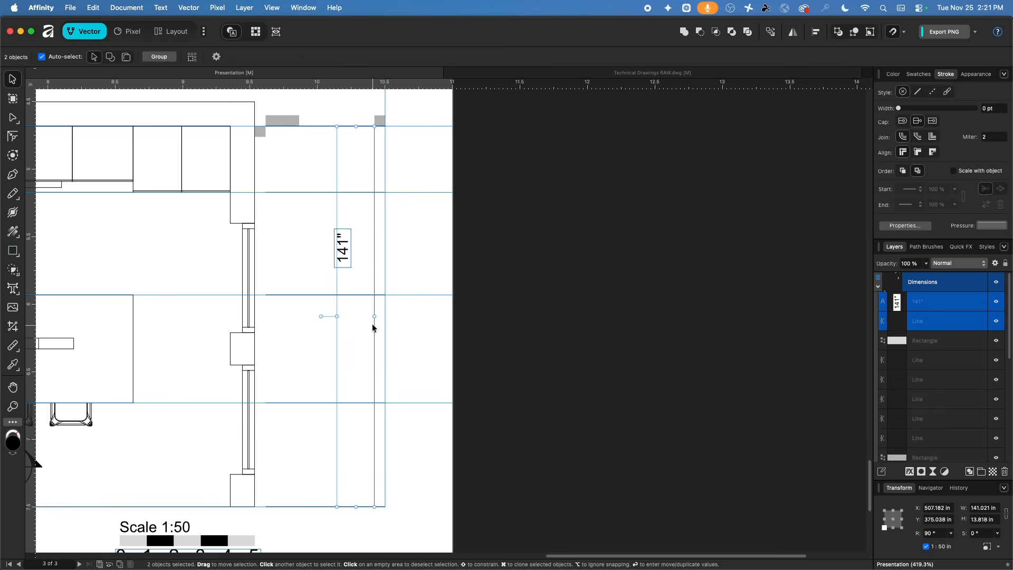
pyautogui.click(350, 301)
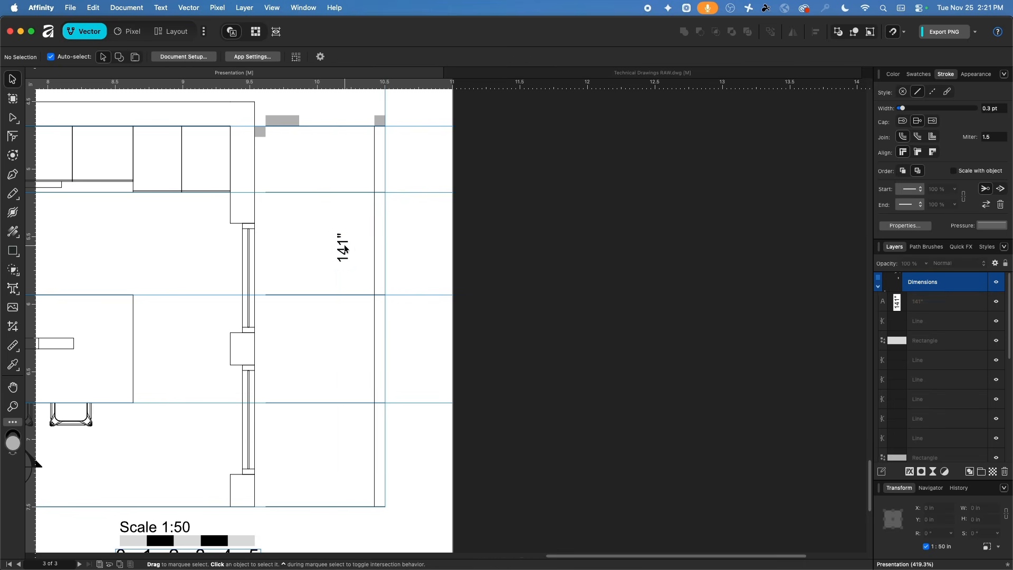
pyautogui.moveTo(343, 249); pyautogui.dragTo(373, 315)
pyautogui.keyDown('shift'); pyautogui.click(374, 348); pyautogui.keyUp('shift')
pyautogui.click(502, 355)
# - Try the 141" label inward of the vertical dimension line, then undo the move and deselect it
pyautogui.scroll(8, 367, 324)
pyautogui.moveTo(390, 264); pyautogui.dragTo(322, 264)
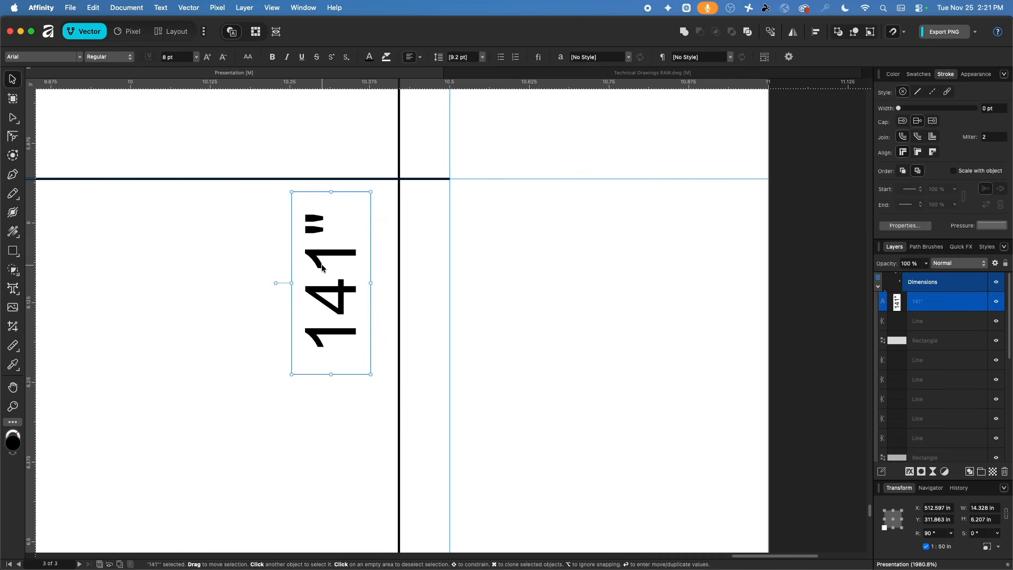
pyautogui.press('super+z')
pyautogui.scroll(-8, 485, 270)
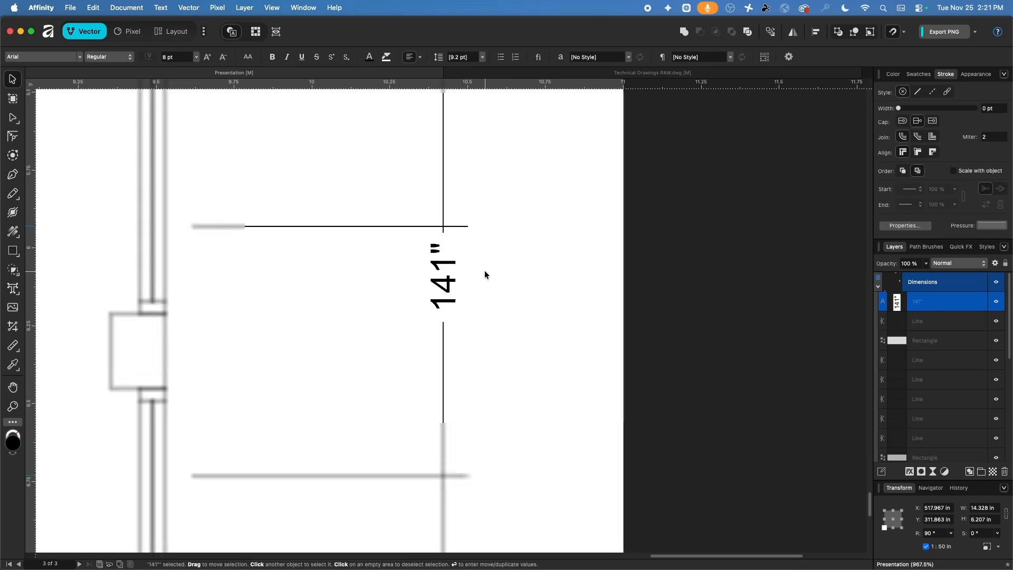
pyautogui.click(484, 271)
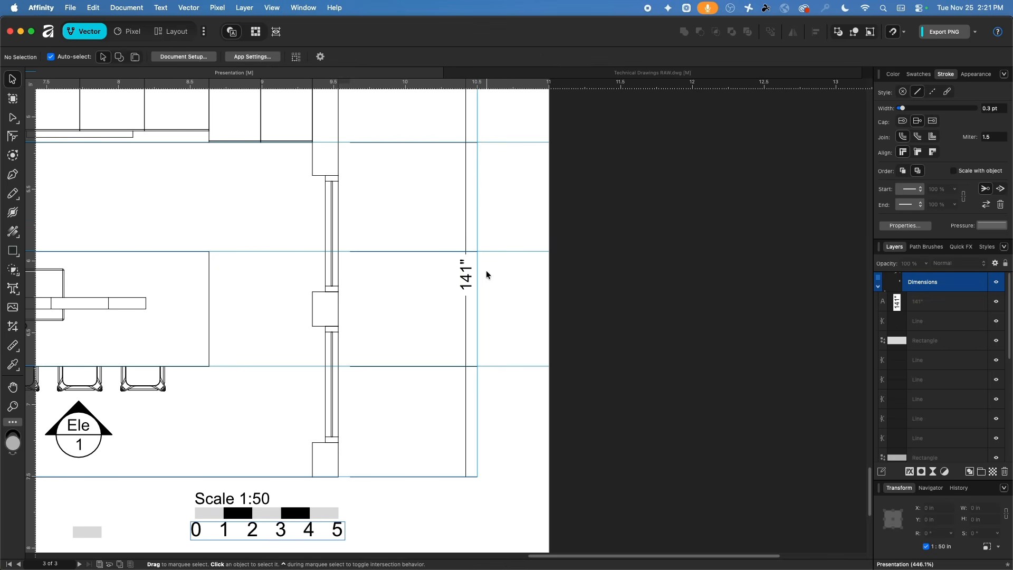
# - Copy the 4 in square spacer from the 141" line to just beneath the outer end of the grey rectangle
pyautogui.scroll(-2, 420, 239)
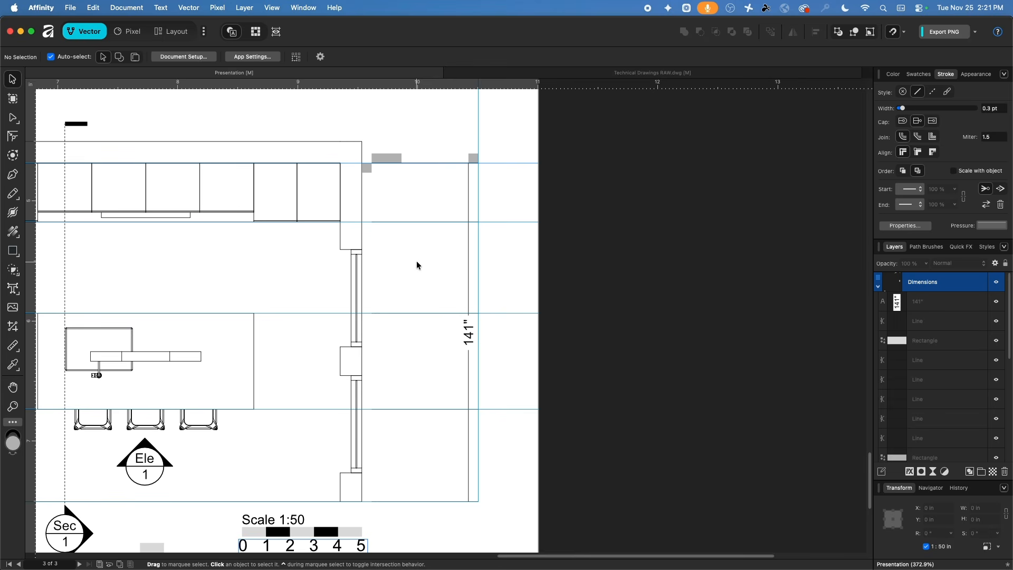
pyautogui.click(474, 160)
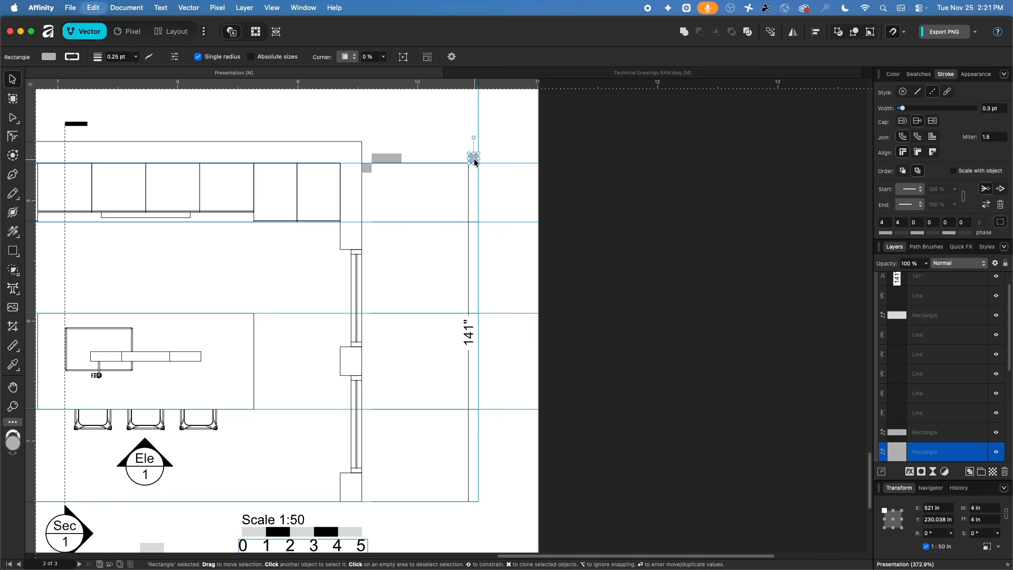
pyautogui.moveTo(474, 162); pyautogui.dragTo(406, 170)
pyautogui.click(425, 194)
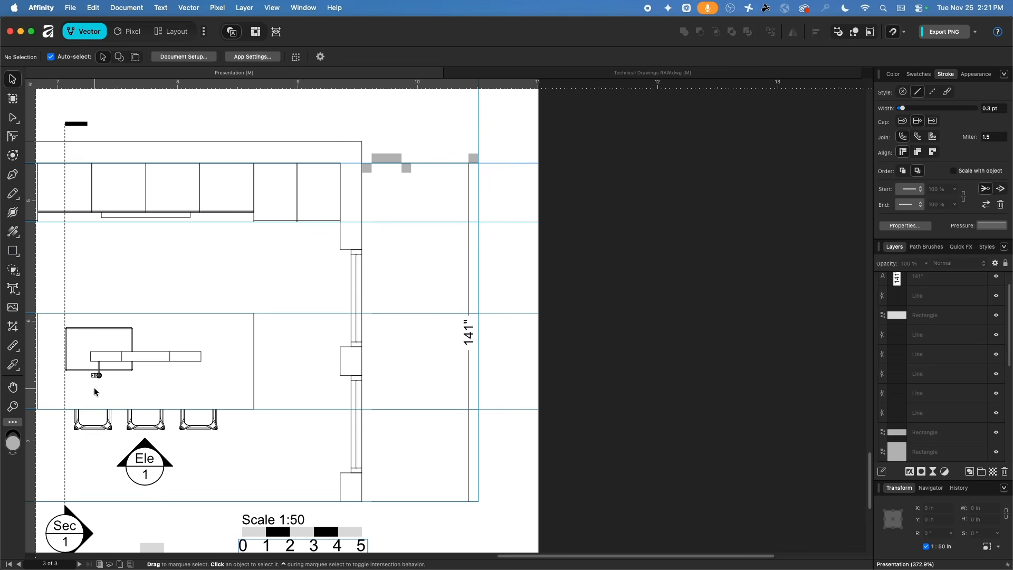
# - Shorten the three intermediate extension lines to the outer edge of the copied spacer and deselect them
pyautogui.moveTo(429, 193); pyautogui.dragTo(444, 457)
pyautogui.moveTo(478, 315); pyautogui.dragTo(411, 173)
pyautogui.click(503, 235)
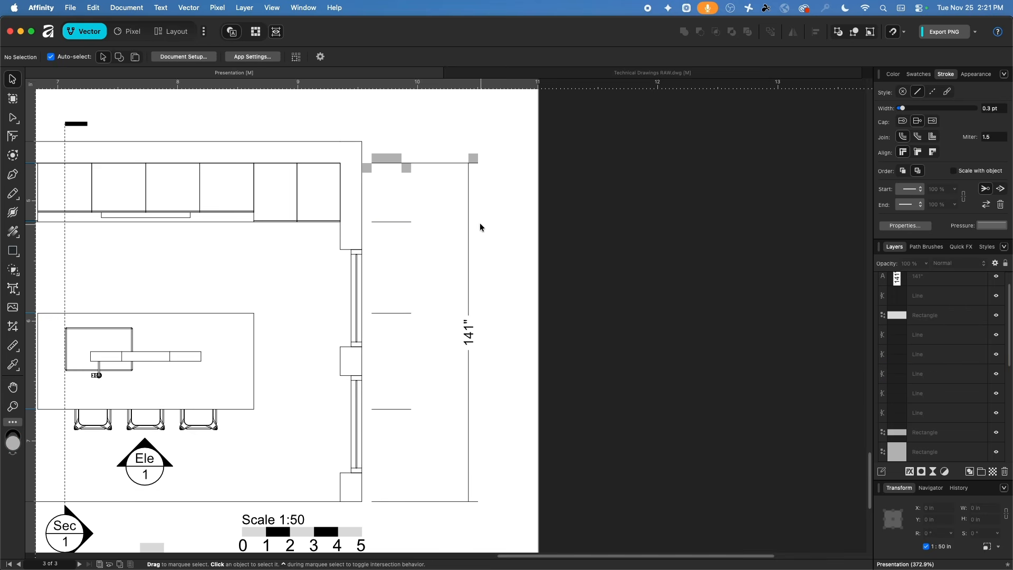
# - Draw a vertical Pen line at the copied spacer's inner edge from the topmost extension line to the second one
pyautogui.click(13, 174)
pyautogui.scroll(5, 400, 184)
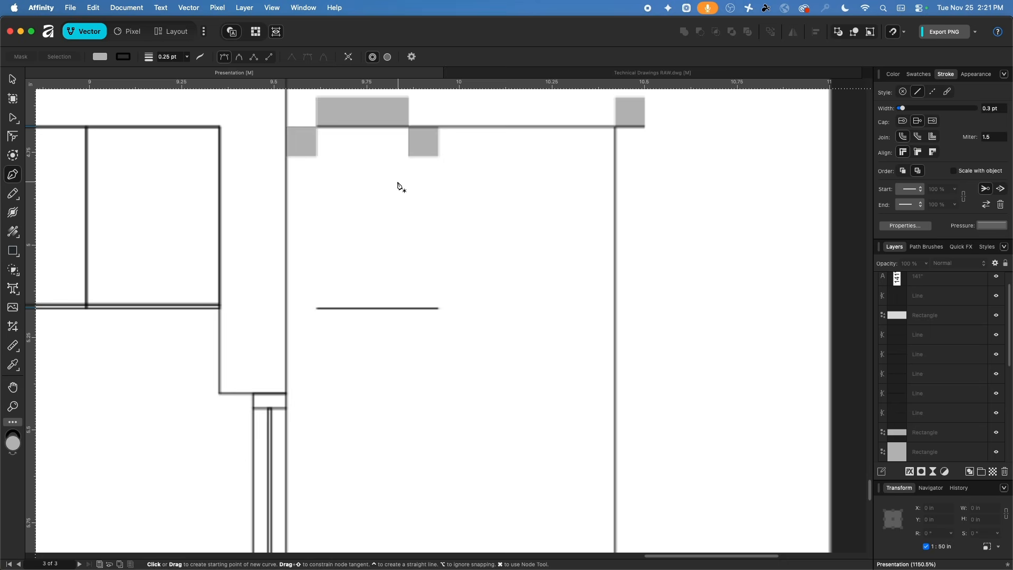
pyautogui.click(408, 128)
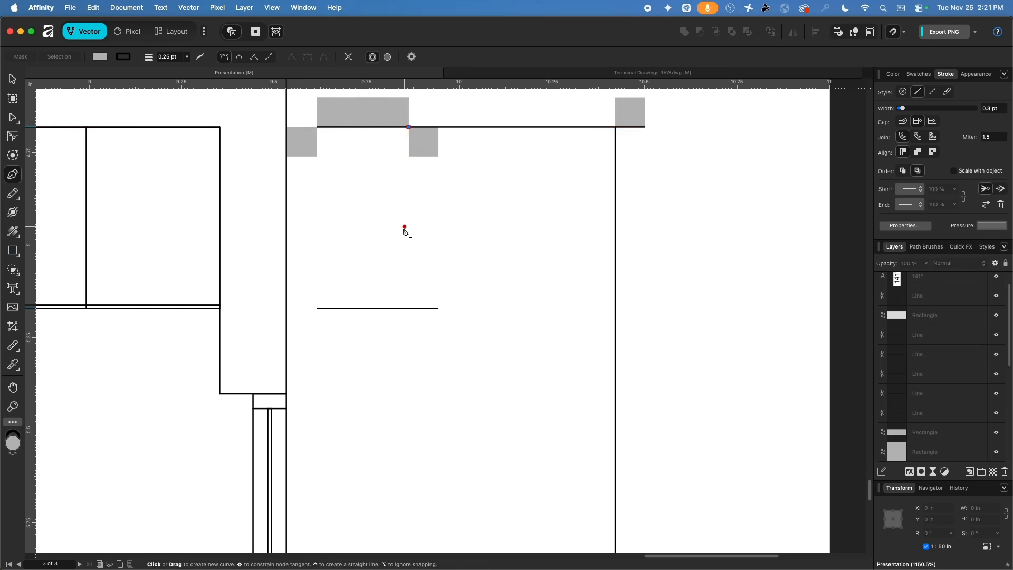
pyautogui.click(410, 308)
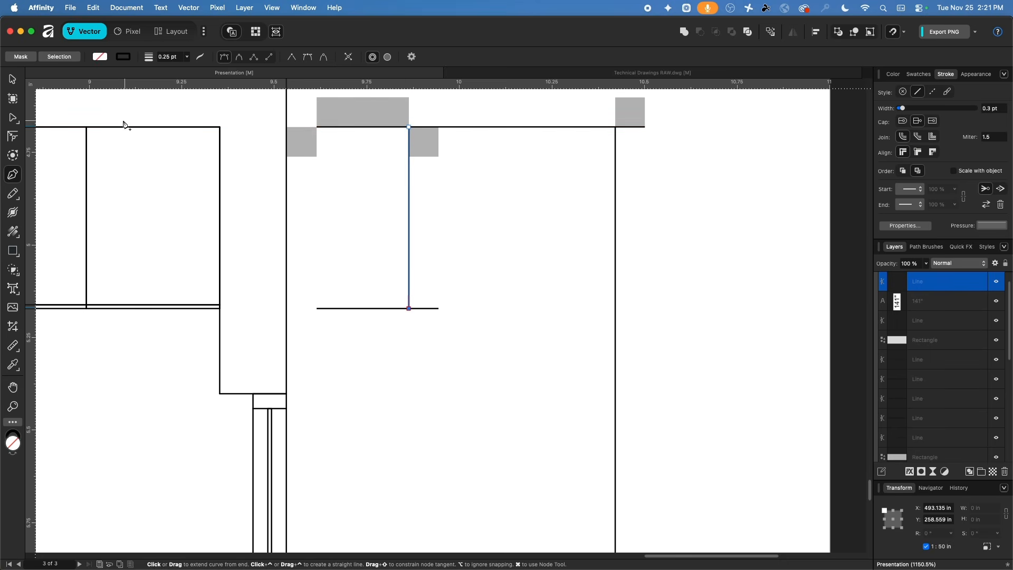
pyautogui.click(13, 80)
pyautogui.click(159, 114)
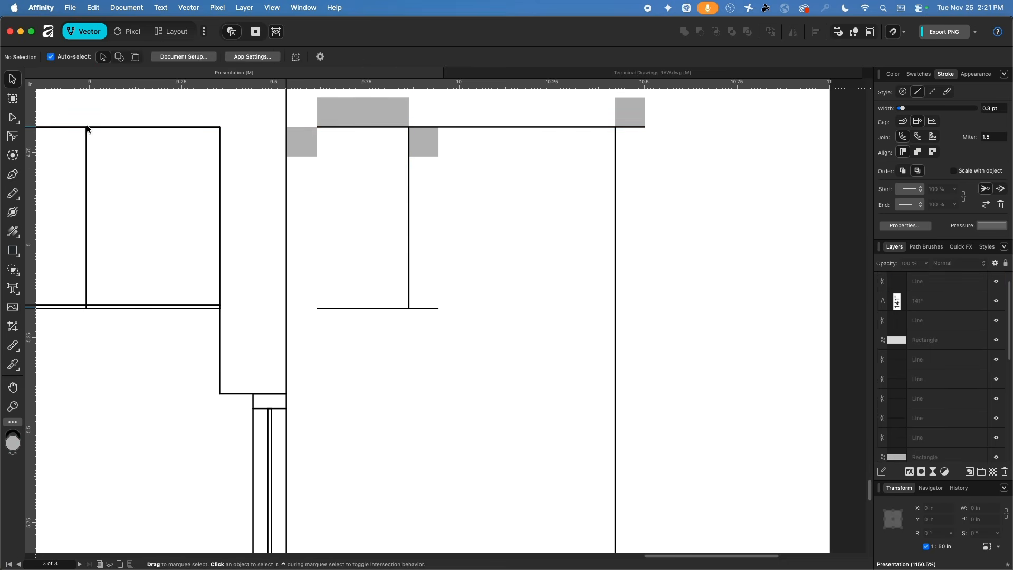
# - Draw a second vertical Pen line from the end of the first segment to the third extension line
pyautogui.click(13, 175)
pyautogui.scroll(-3, 411, 310)
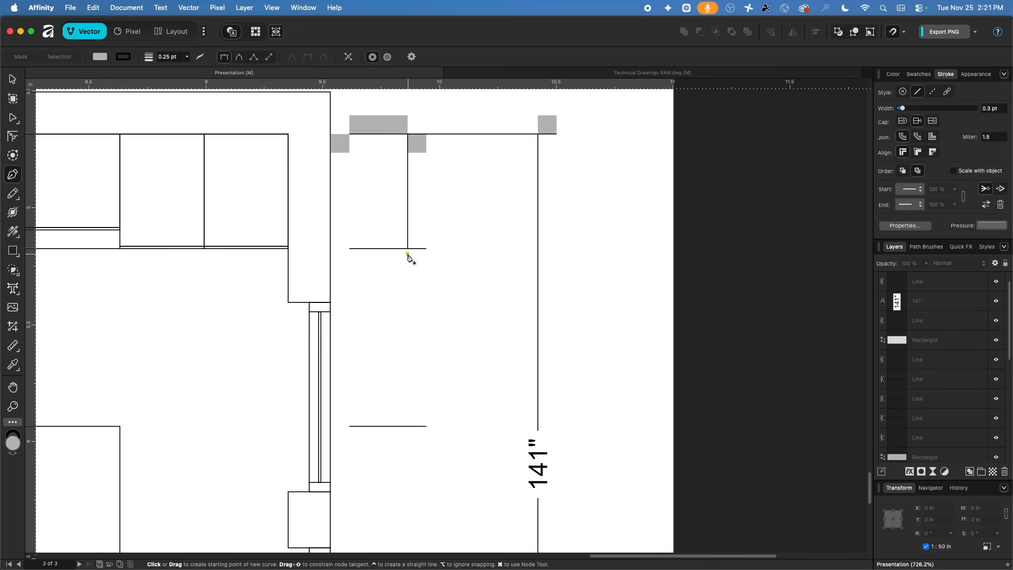
pyautogui.click(407, 248)
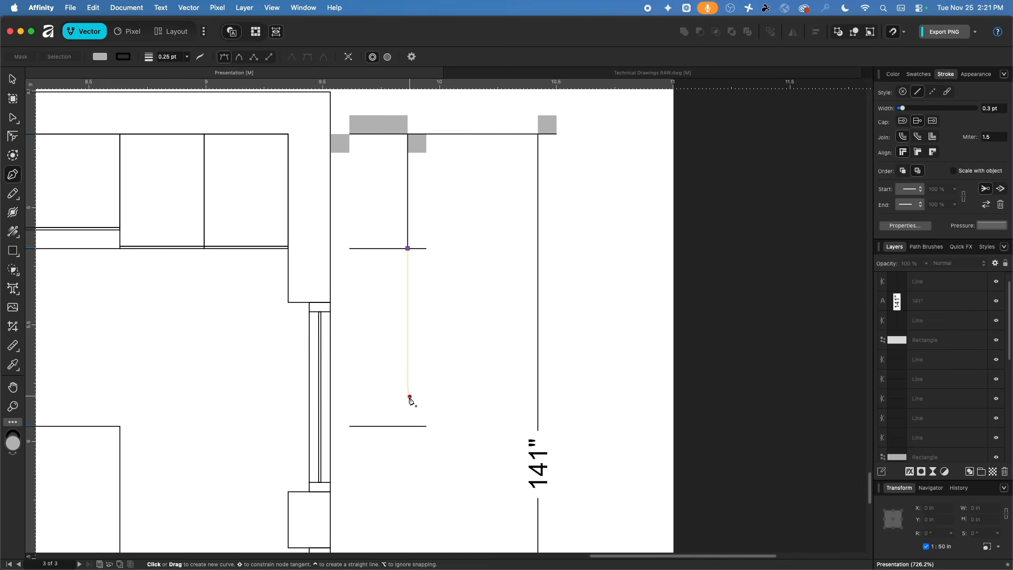
pyautogui.click(407, 426)
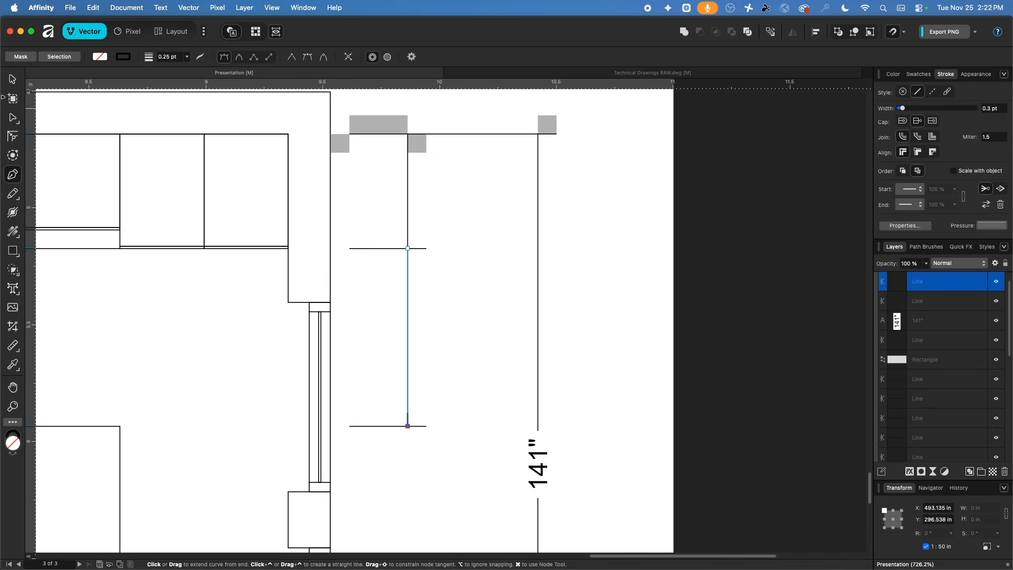
pyautogui.click(12, 81)
pyautogui.click(413, 465)
pyautogui.click(408, 388)
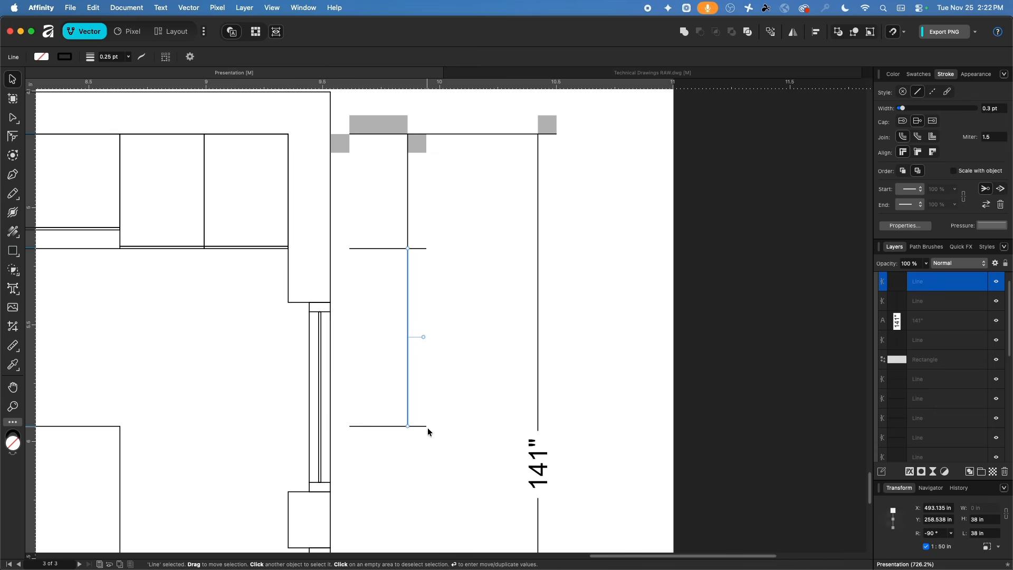
# - Draw a third vertical Pen line continuing the inner dimension chain from the third to the fourth extension line
pyautogui.scroll(-4, 424, 219)
pyautogui.click(84, 199)
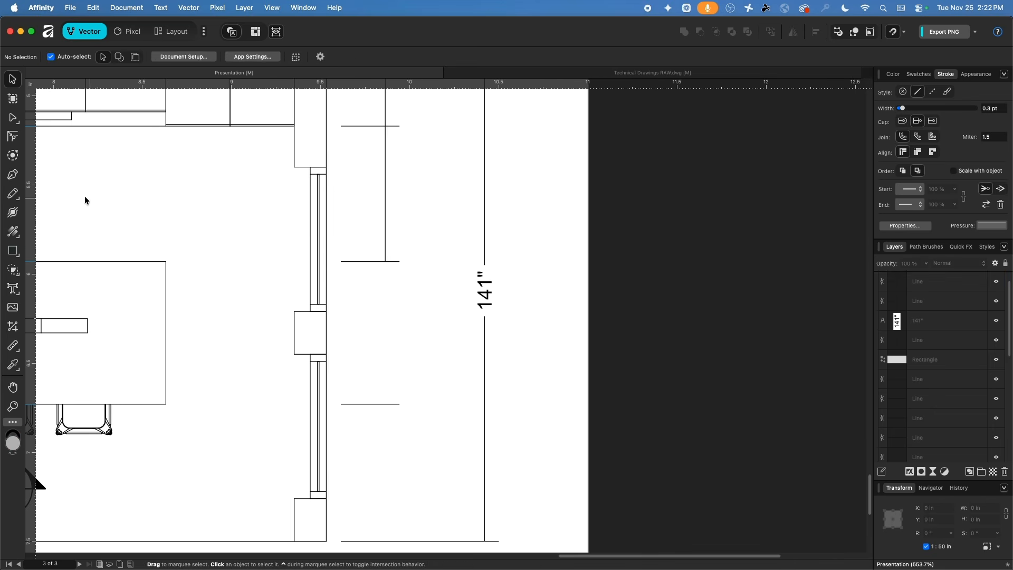
pyautogui.press('p')
pyautogui.click(385, 261)
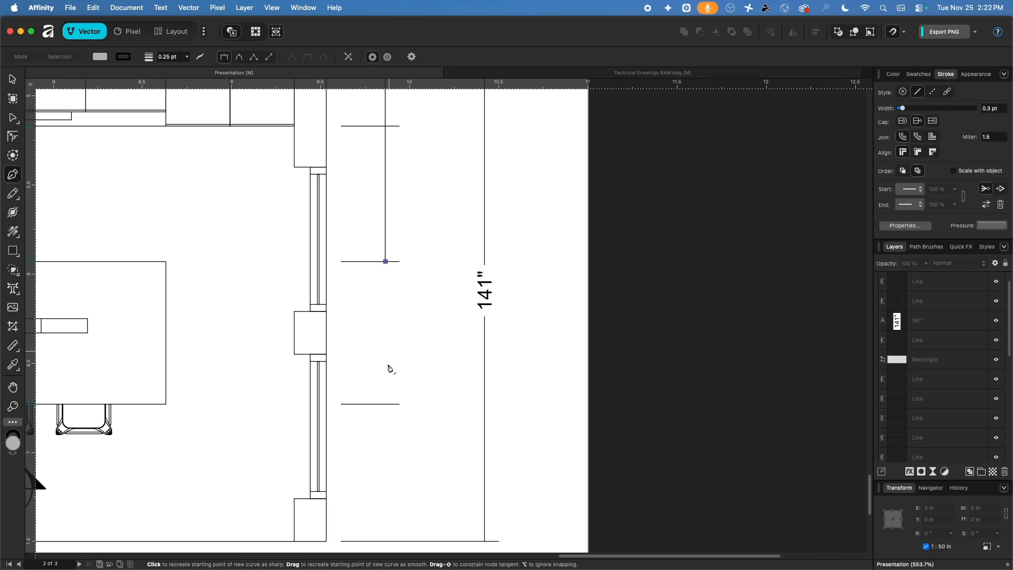
pyautogui.click(386, 404)
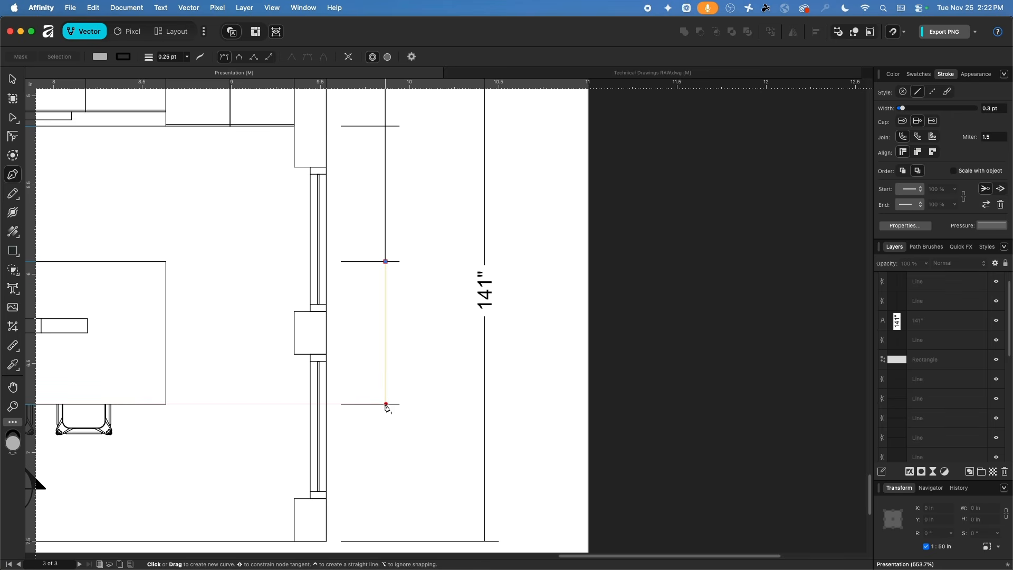
pyautogui.press('Escape')
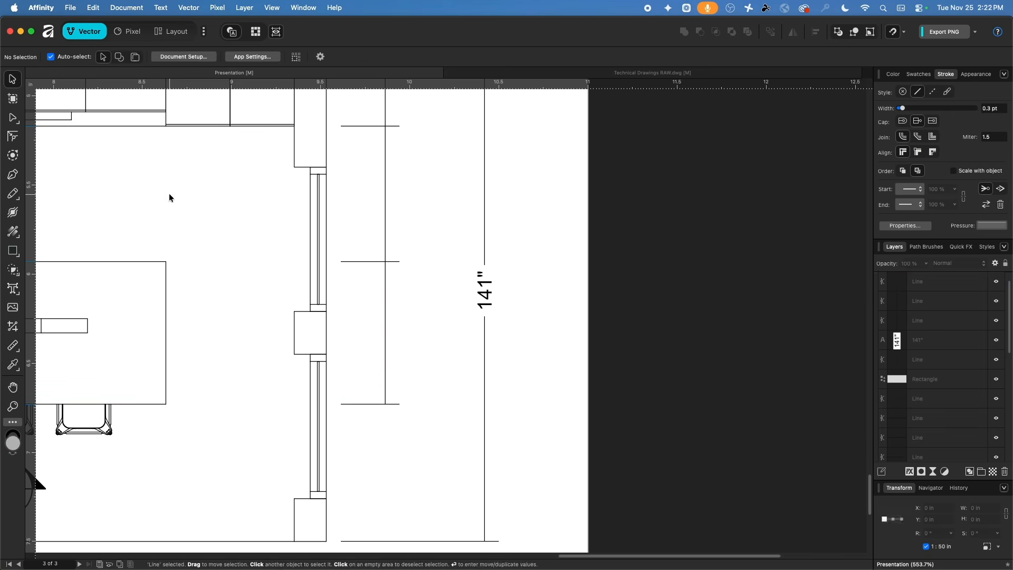
# - Draw the last vertical Pen line of the inner dimension chain from the fourth extension line to the lowest one
pyautogui.scroll(-5, 391, 350)
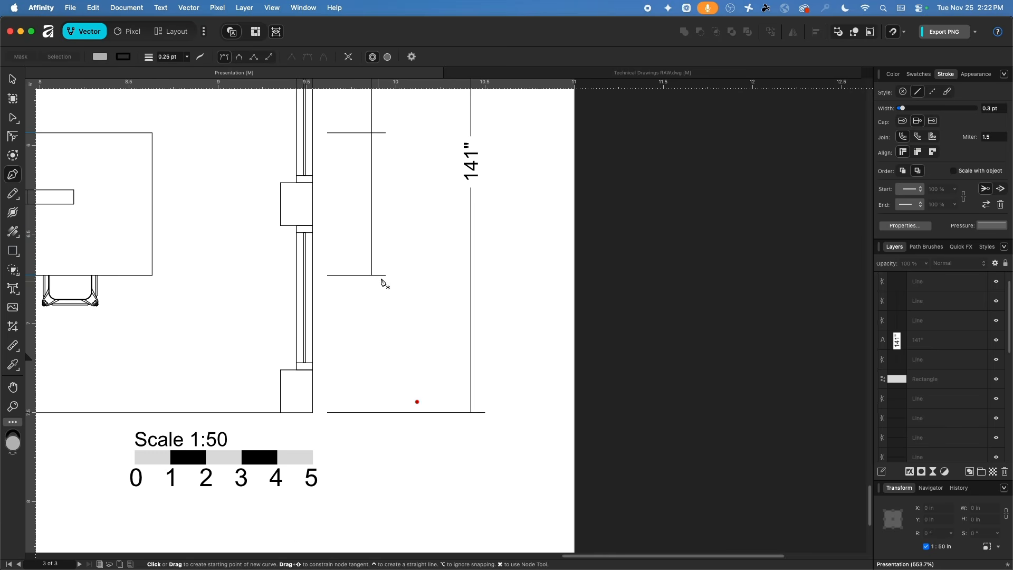
pyautogui.scroll(5, 384, 276)
pyautogui.scroll(-3, 406, 237)
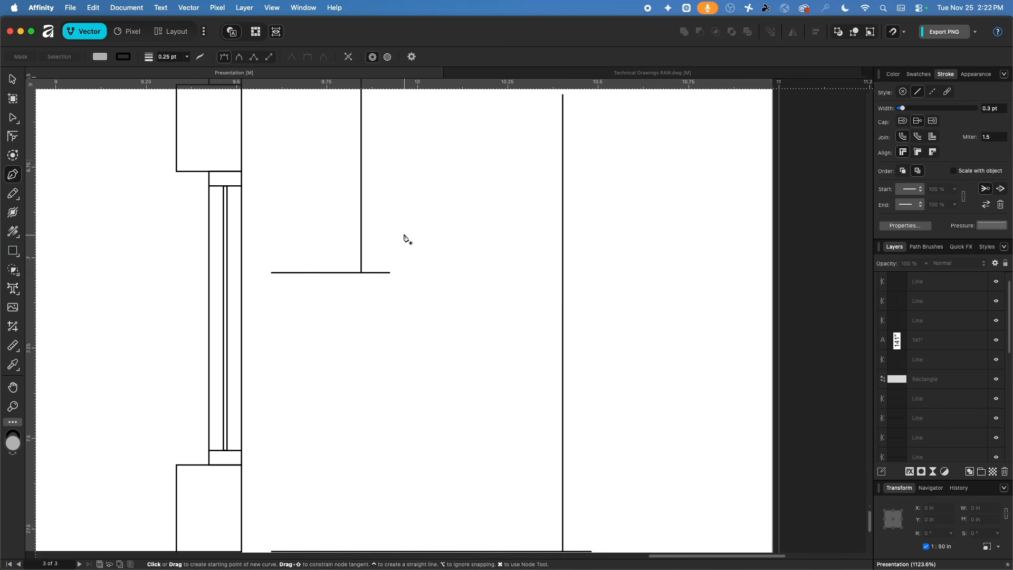
pyautogui.scroll(1, 403, 279)
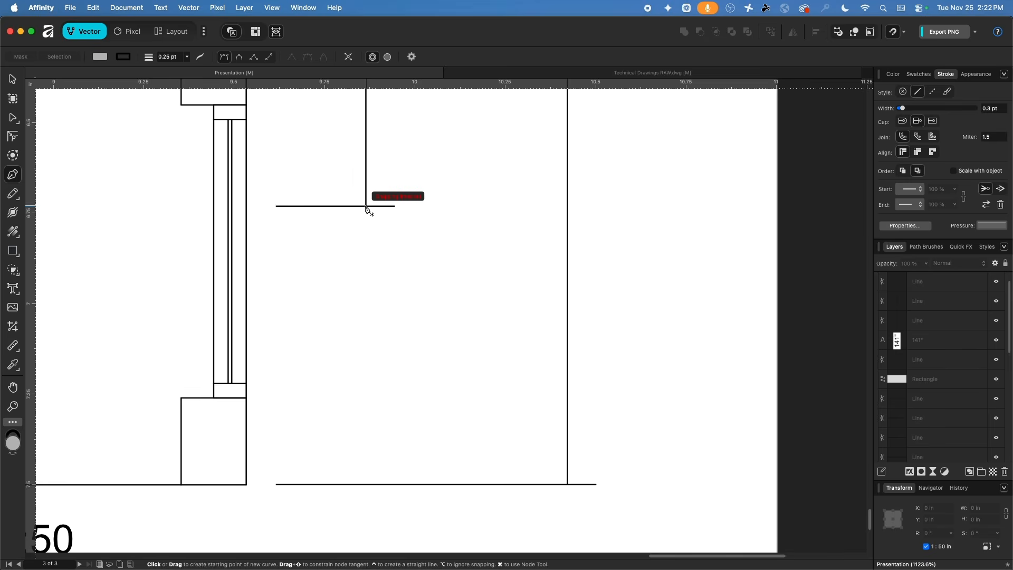
pyautogui.press('v')
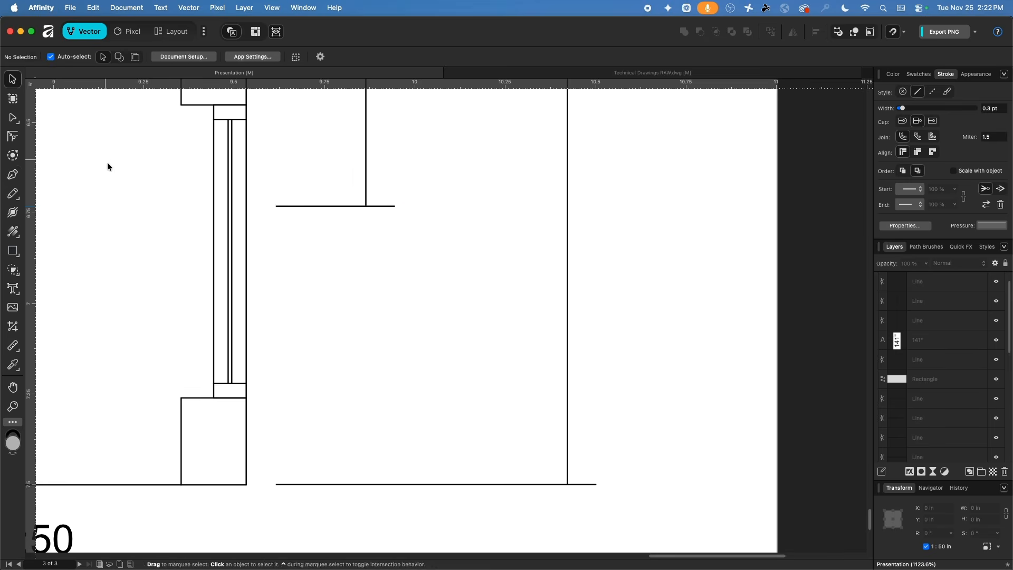
pyautogui.click(68, 197)
pyautogui.click(12, 174)
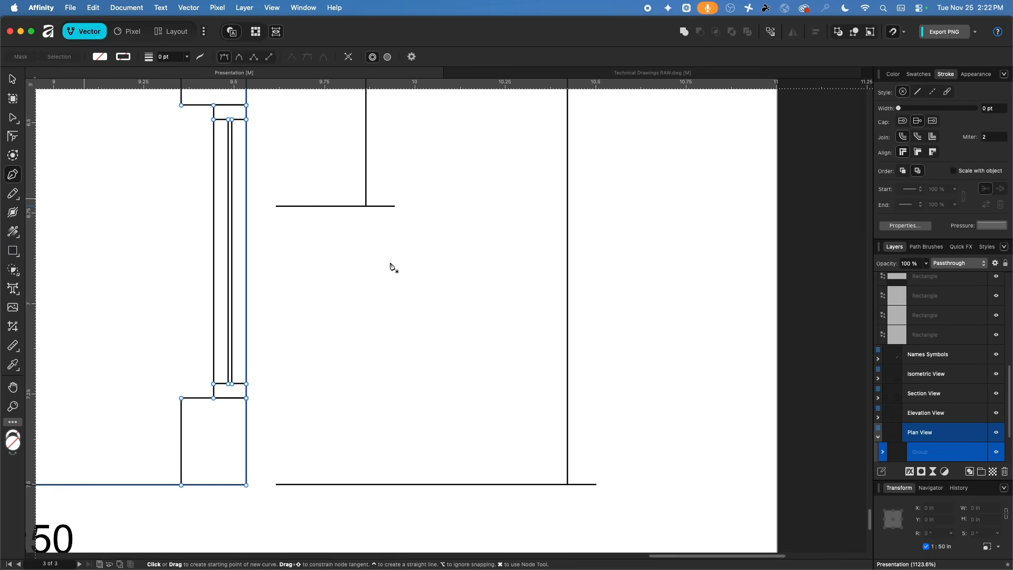
pyautogui.click(366, 206)
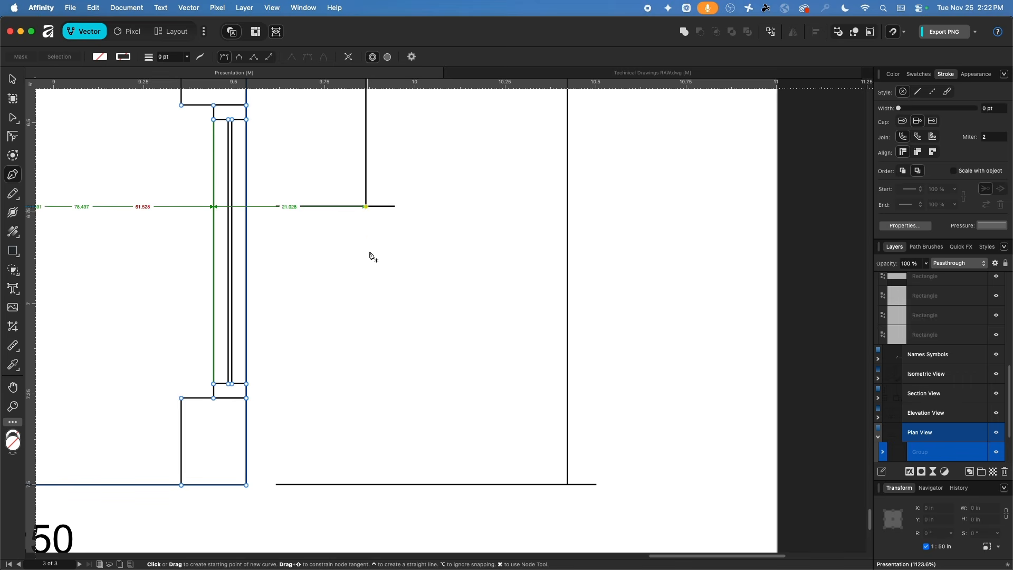
pyautogui.click(367, 484)
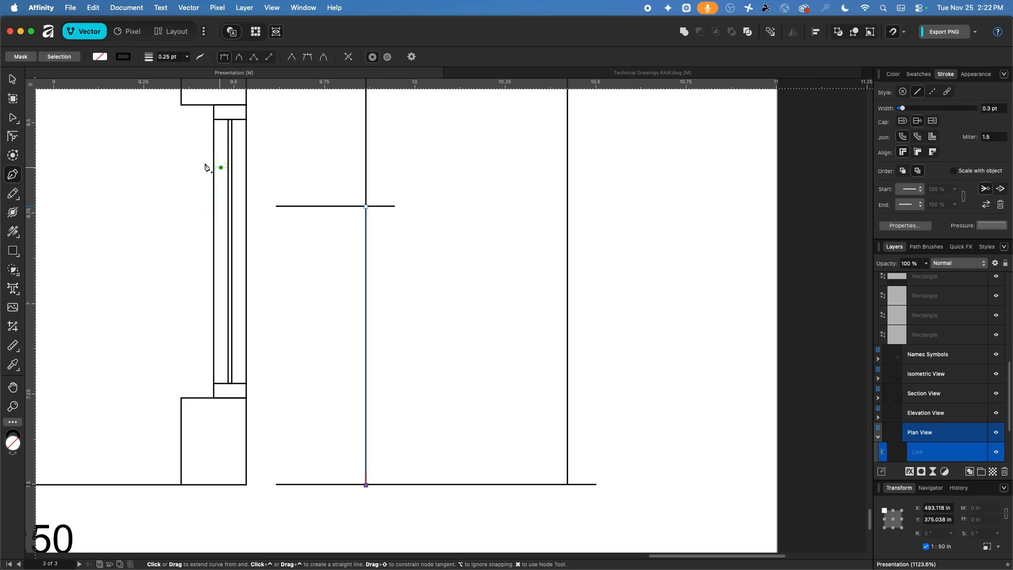
pyautogui.click(12, 79)
pyautogui.click(429, 278)
# - Select all four inner dimension segments and give them an Oblique start marker scaled to 400%
pyautogui.scroll(-6, 430, 278)
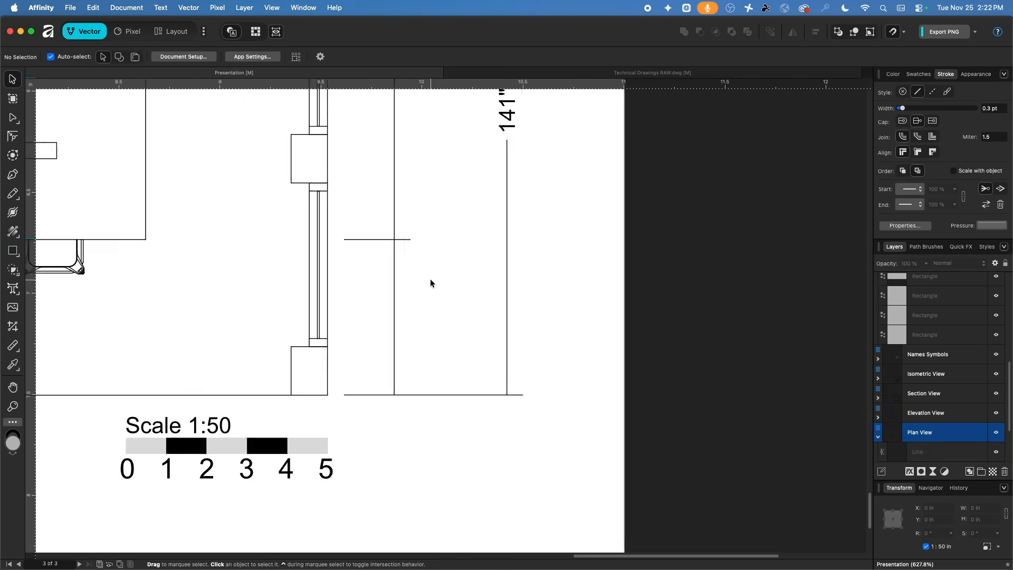
pyautogui.scroll(4, 431, 253)
pyautogui.click(365, 214)
pyautogui.keyDown('shift'); pyautogui.click(365, 265); pyautogui.keyUp('shift')
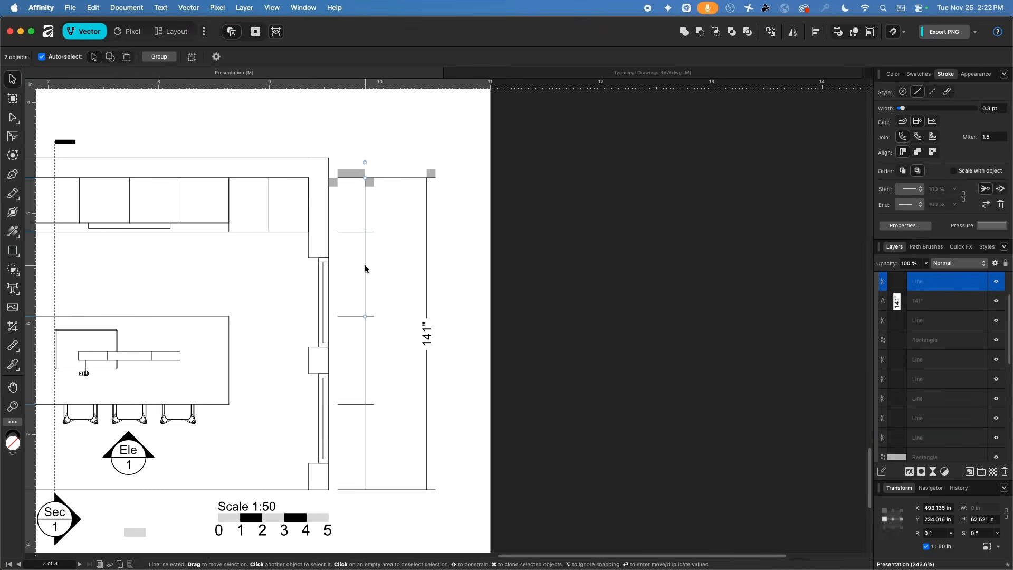
pyautogui.keyDown('shift'); pyautogui.click(366, 355); pyautogui.keyUp('shift')
pyautogui.keyDown('shift'); pyautogui.click(366, 423); pyautogui.keyUp('shift')
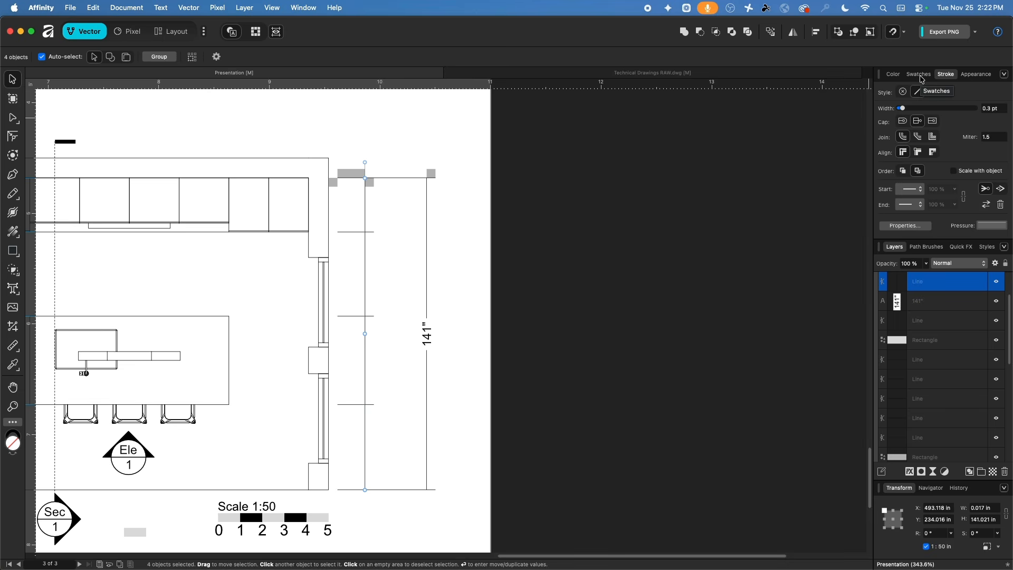
pyautogui.click(918, 192)
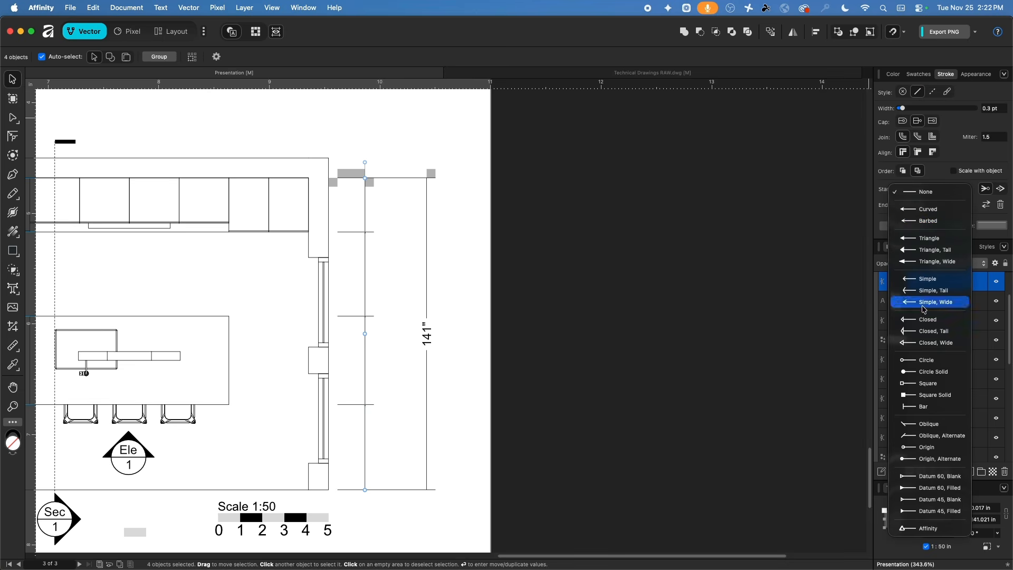
pyautogui.click(923, 425)
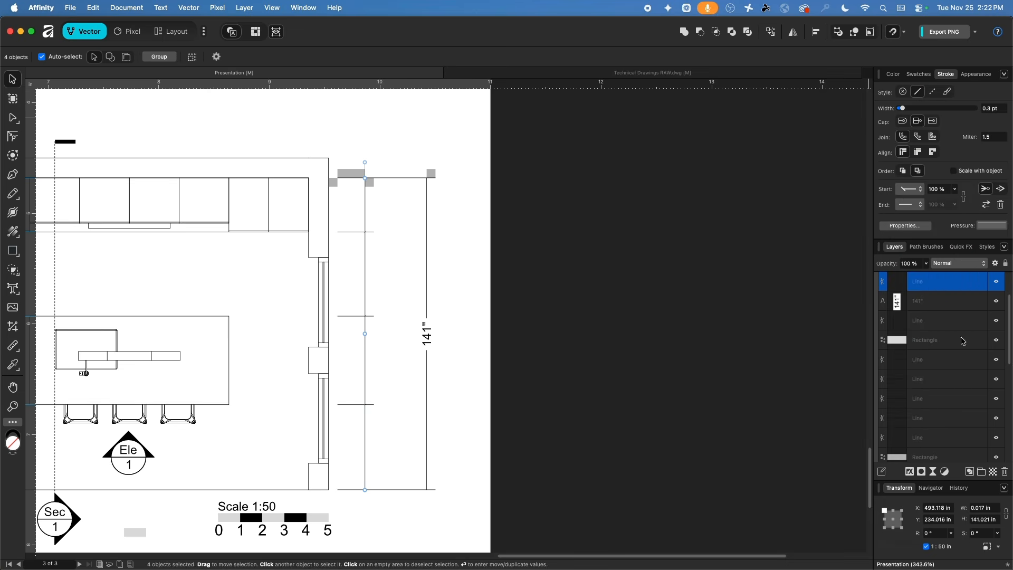
pyautogui.doubleClick(940, 189)
pyautogui.write('400')
pyautogui.press('Return')
# - Add the 141" dimension line to the selection and give all five lines a 400% Oblique start marker and an Oblique end marker
pyautogui.keyDown('shift'); pyautogui.click(427, 198); pyautogui.keyUp('shift')
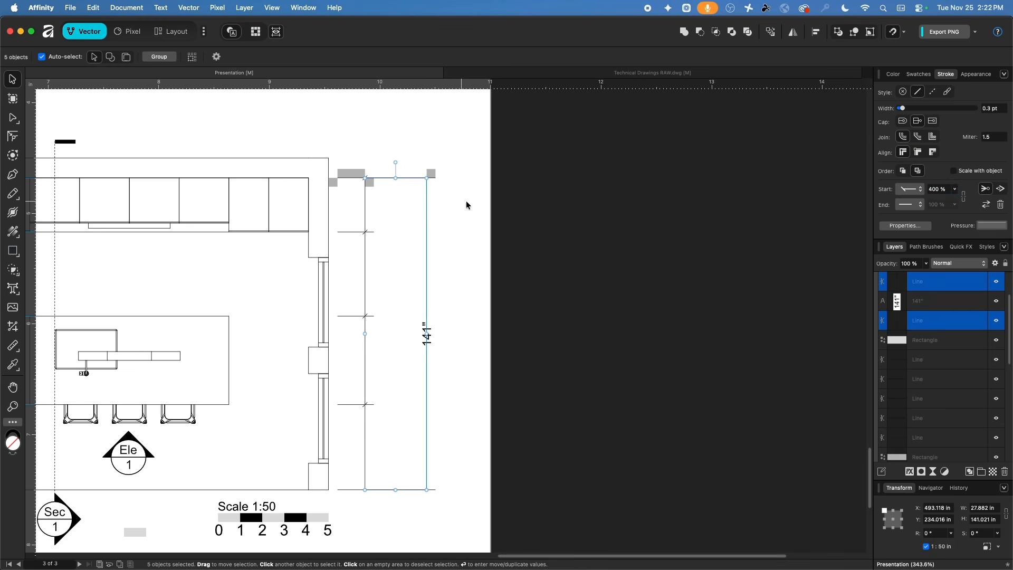
pyautogui.click(931, 189)
pyautogui.write('400')
pyautogui.press('Return')
pyautogui.click(915, 207)
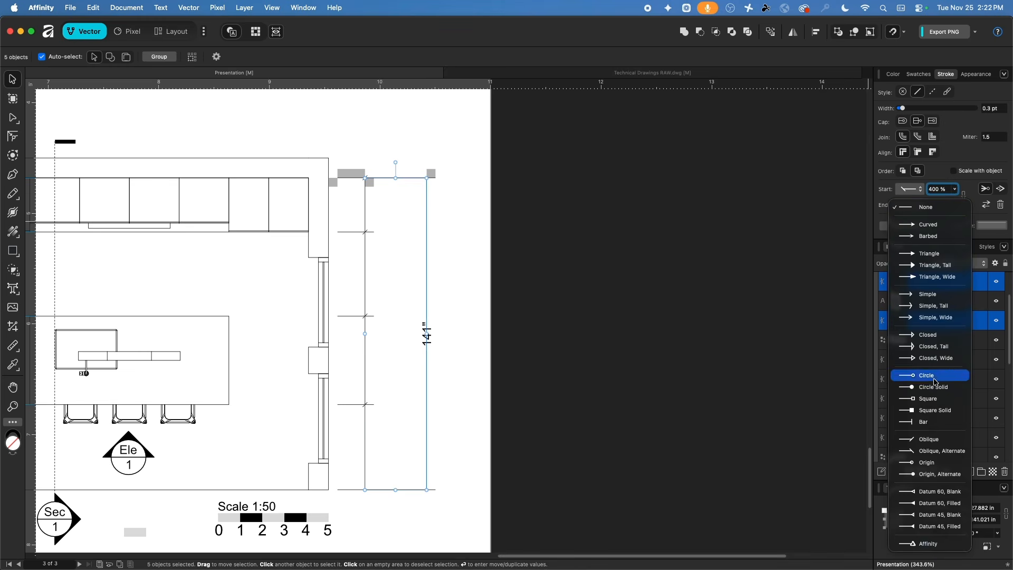
pyautogui.click(930, 439)
pyautogui.click(910, 189)
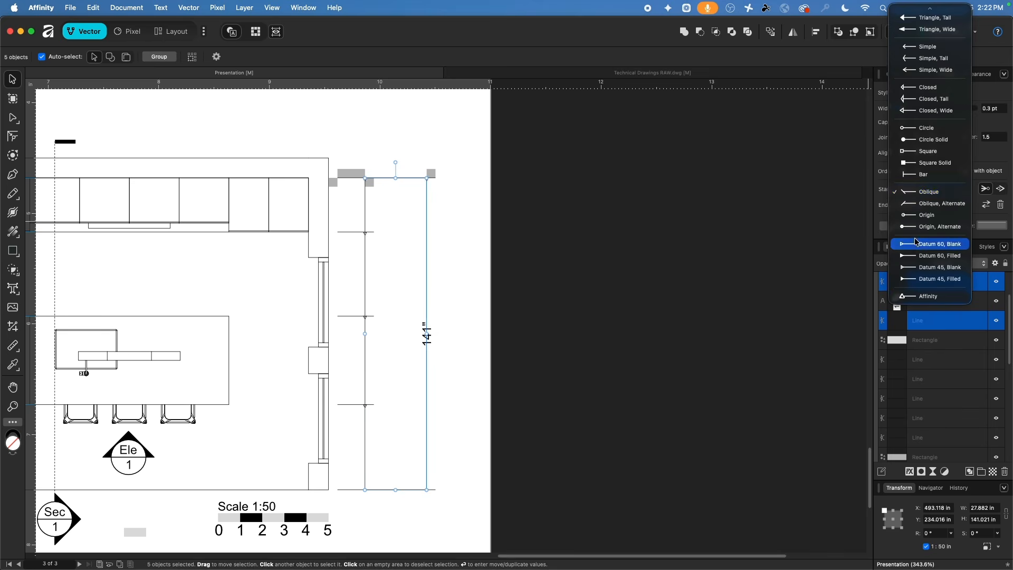
pyautogui.click(915, 195)
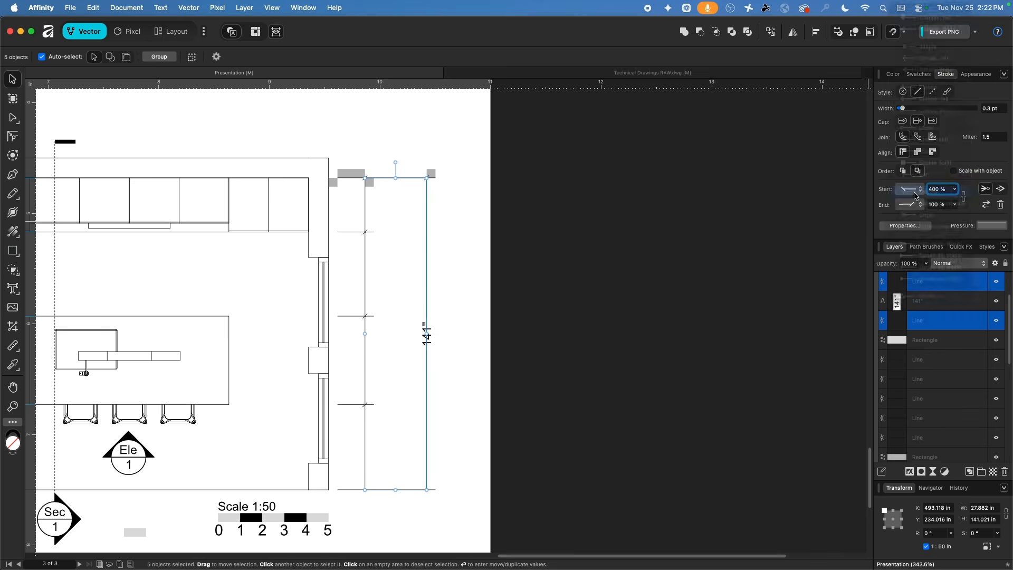
pyautogui.click(511, 441)
pyautogui.click(427, 420)
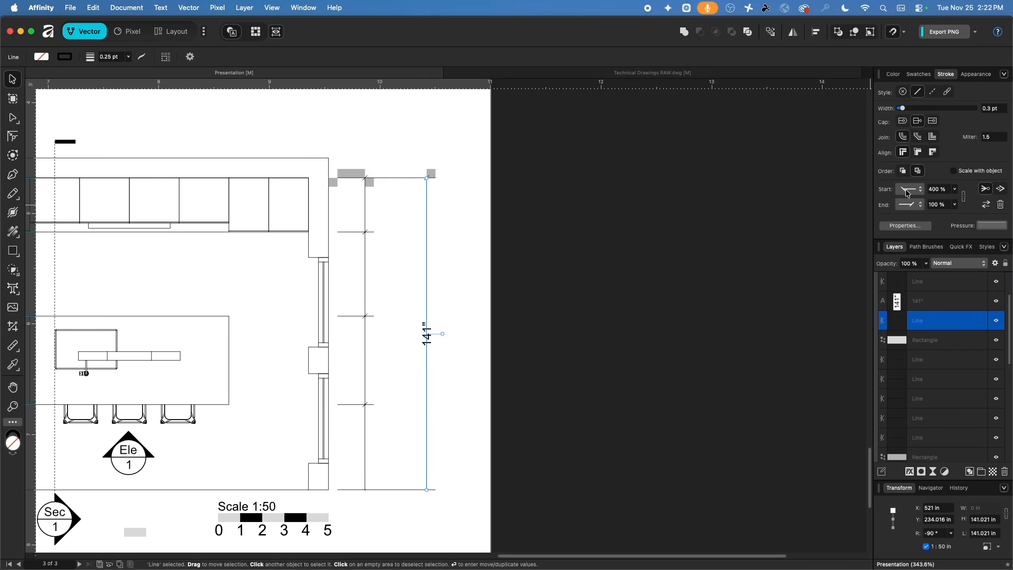
pyautogui.keyDown('shift'); pyautogui.click(368, 371); pyautogui.keyUp('shift')
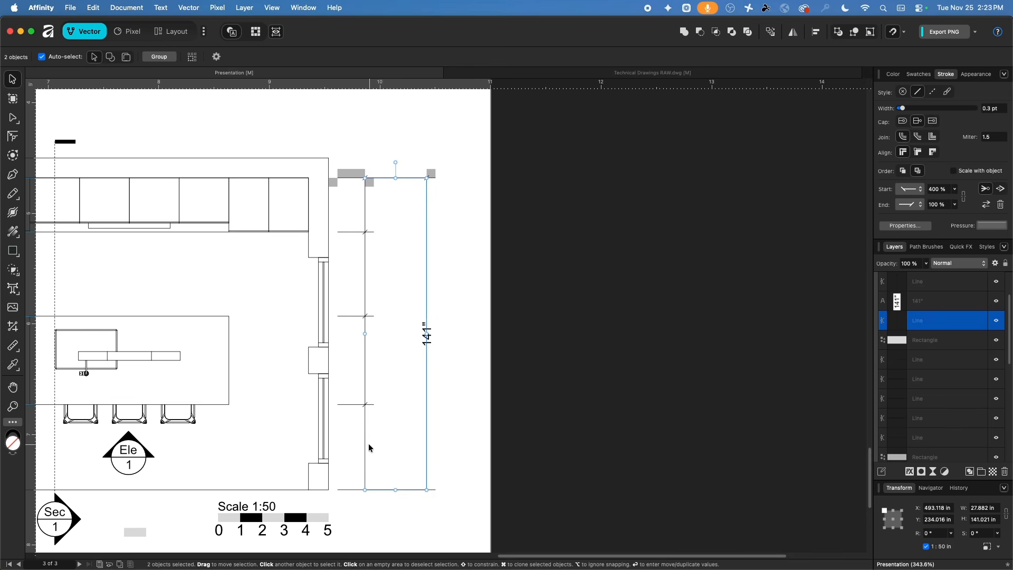
pyautogui.click(396, 440)
# - Select all five vertical dimension lines, set their end marker scale to 400% and switch the end marker to the opposite-slanting oblique tick
pyautogui.click(365, 436)
pyautogui.keyDown('shift'); pyautogui.click(366, 370); pyautogui.keyUp('shift')
pyautogui.keyDown('shift'); pyautogui.click(365, 282); pyautogui.keyUp('shift')
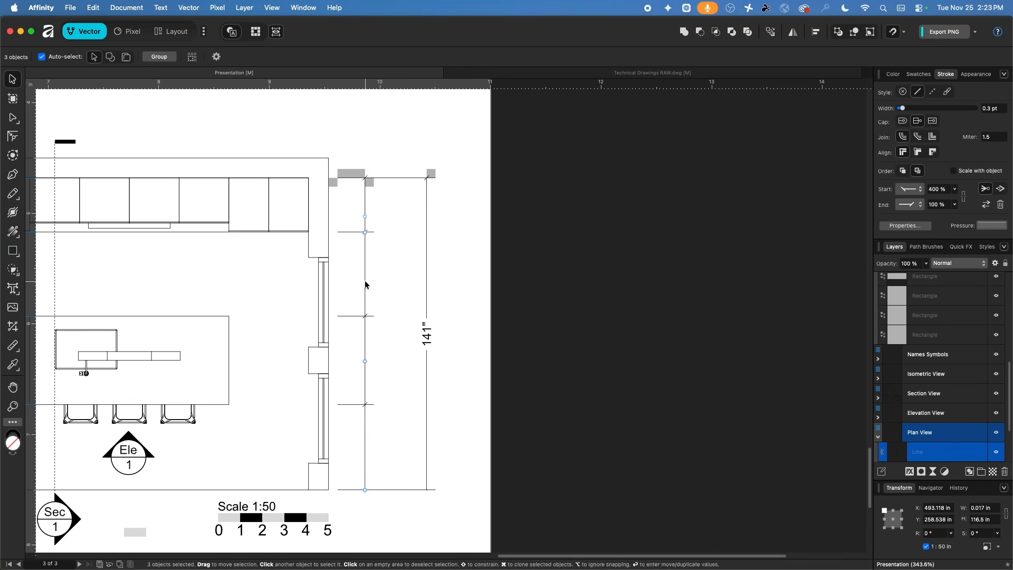
pyautogui.keyDown('shift'); pyautogui.click(365, 203); pyautogui.keyUp('shift')
pyautogui.keyDown('shift'); pyautogui.click(427, 206); pyautogui.keyUp('shift')
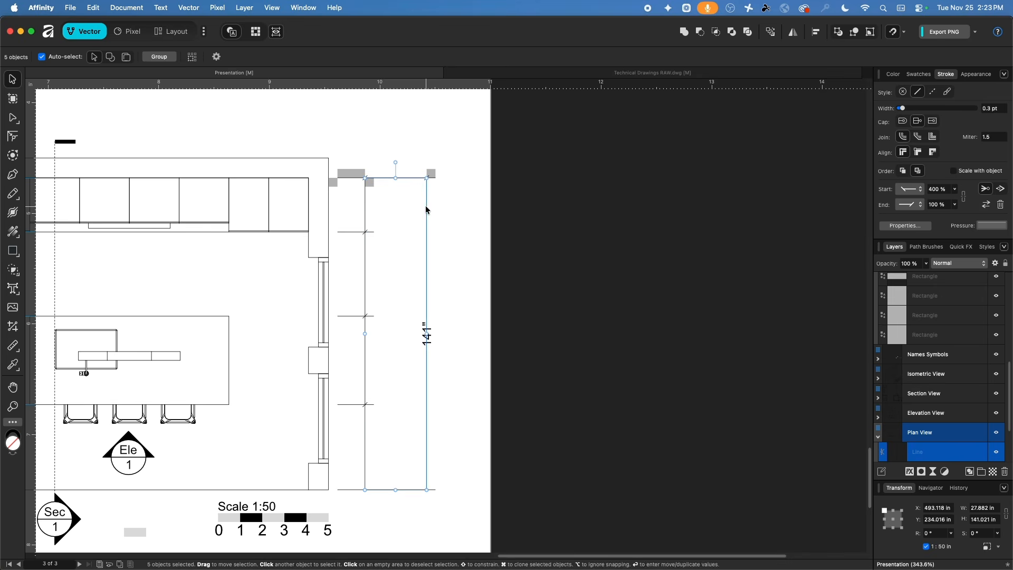
pyautogui.click(941, 205)
pyautogui.write('400')
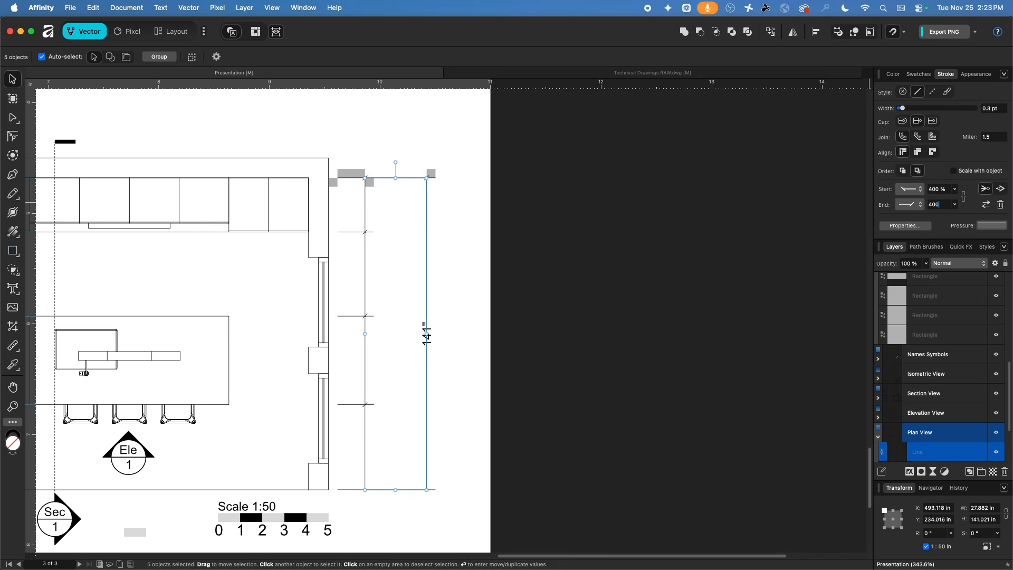
pyautogui.press('Return')
pyautogui.click(909, 205)
pyautogui.click(909, 219)
pyautogui.click(453, 199)
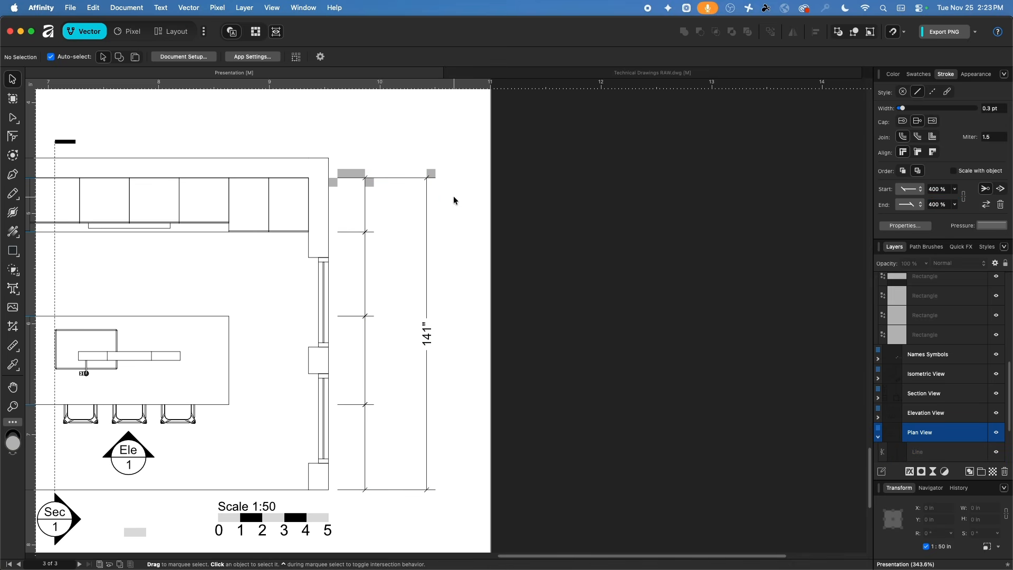
# - Duplicate the wide grey spacer so it starts at the inner dimension chain, and move the small outer grey square against its far end
pyautogui.scroll(5, 381, 174)
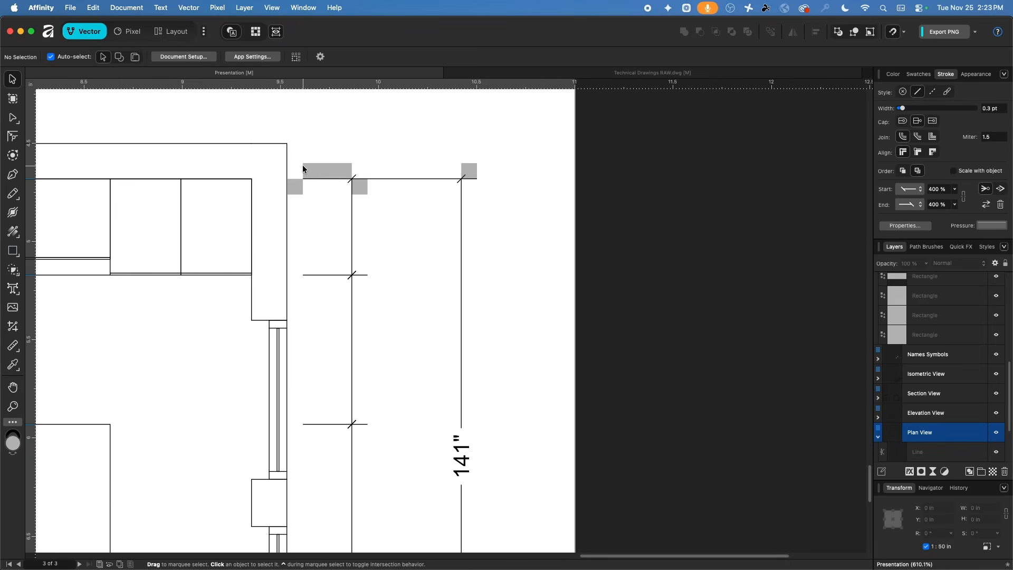
pyautogui.click(322, 170)
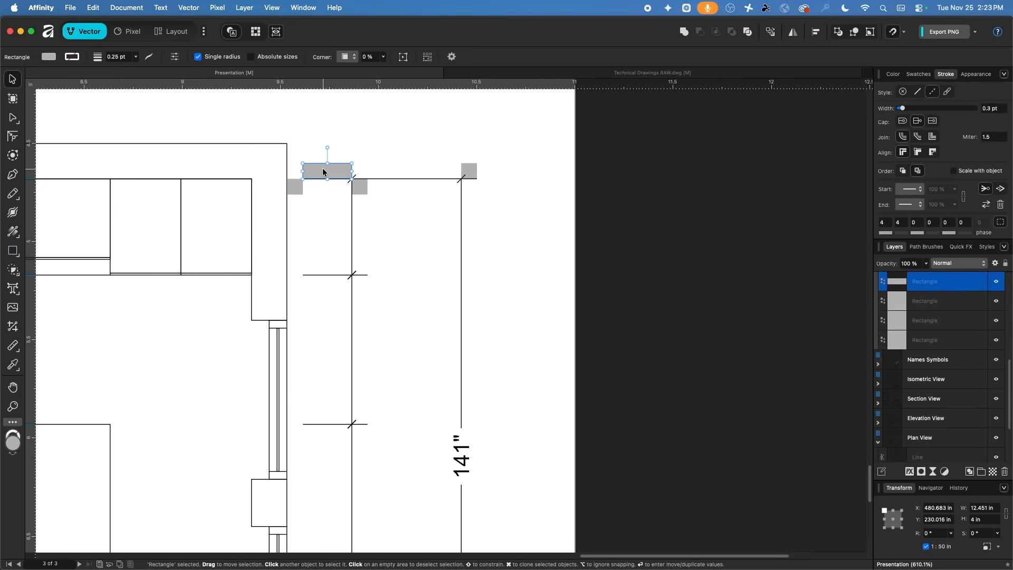
pyautogui.moveTo(323, 171)
pyautogui.keyDown('super'); pyautogui.mouseDown()
pyautogui.moveTo(357, 138)
pyautogui.moveTo(381, 159)
pyautogui.mouseUp(); pyautogui.keyUp('super')
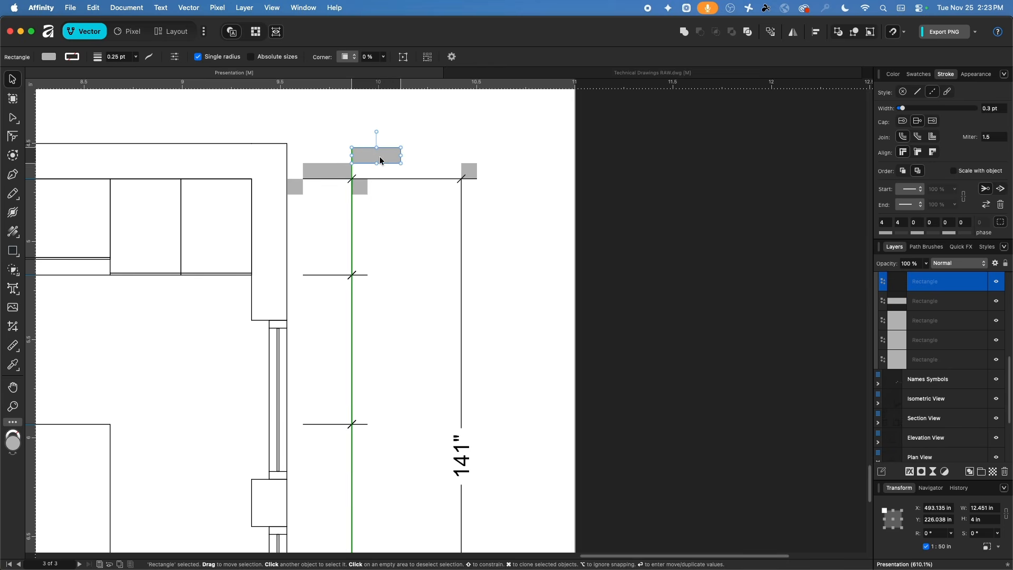
pyautogui.moveTo(467, 175); pyautogui.dragTo(406, 176)
# - Move the 141" dimension line together with its label inward to the far edge of the duplicated spacer
pyautogui.click(483, 225)
pyautogui.click(461, 206)
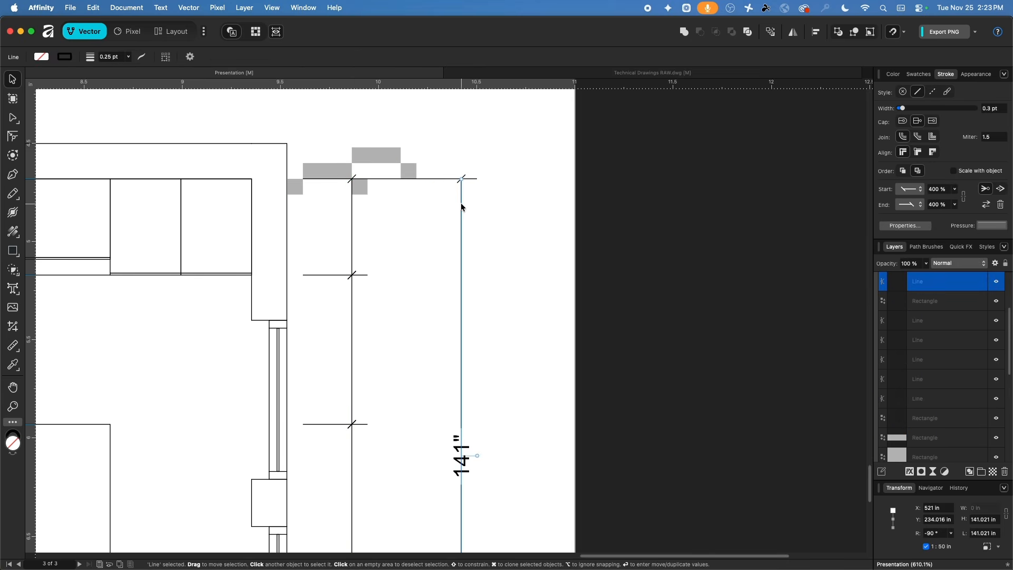
pyautogui.keyDown('shift'); pyautogui.click(461, 457); pyautogui.keyUp('shift')
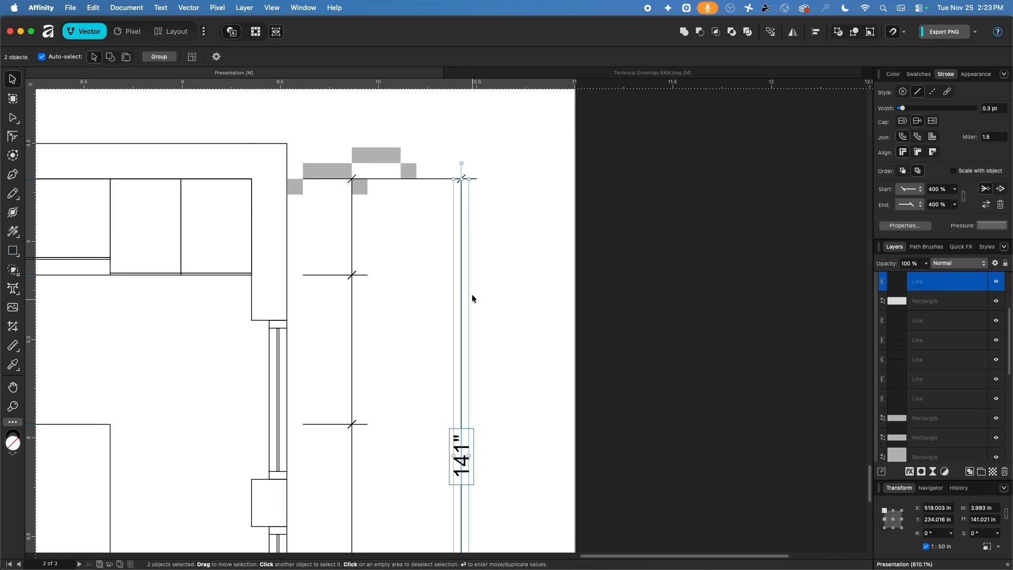
pyautogui.moveTo(461, 196); pyautogui.dragTo(402, 194)
pyautogui.click(449, 205)
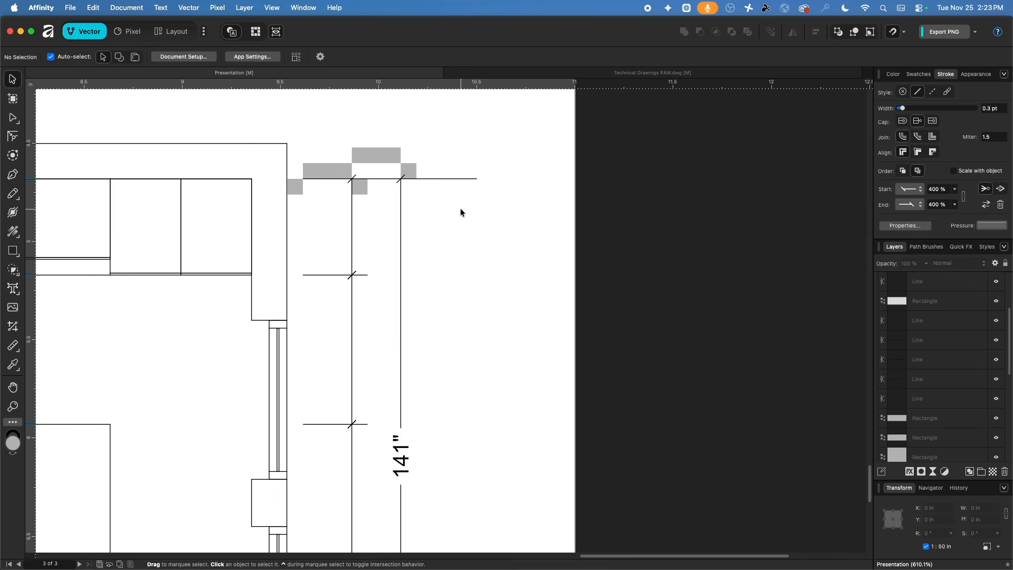
# - Shorten the uppermost and lowest extension lines together to about 28.9 in, ending at the outer edge of the small grey square
pyautogui.scroll(-3, 460, 211)
pyautogui.scroll(-1, 459, 214)
pyautogui.click(459, 196)
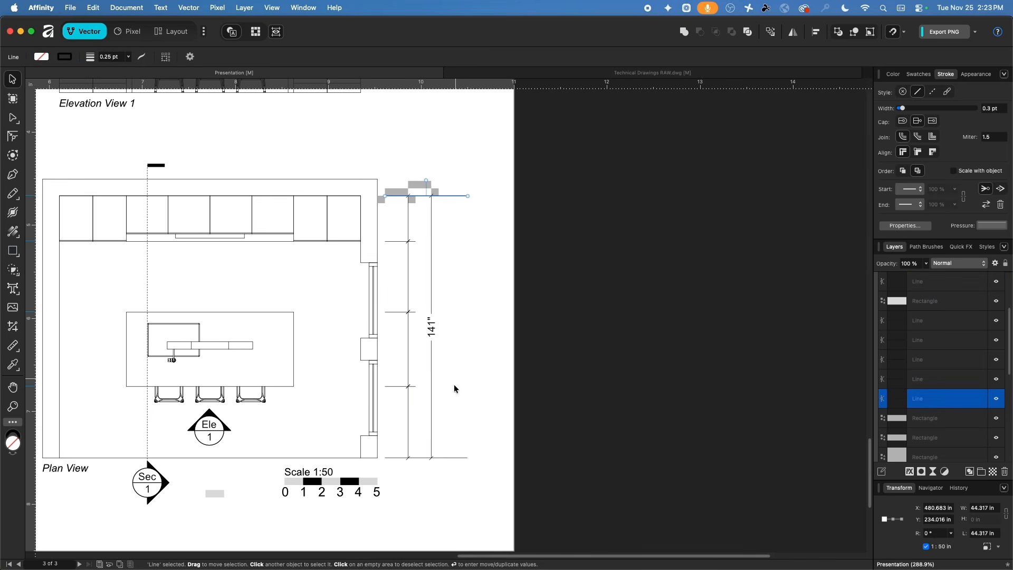
pyautogui.keyDown('shift'); pyautogui.click(454, 457); pyautogui.keyUp('shift')
pyautogui.moveTo(468, 326); pyautogui.dragTo(438, 311)
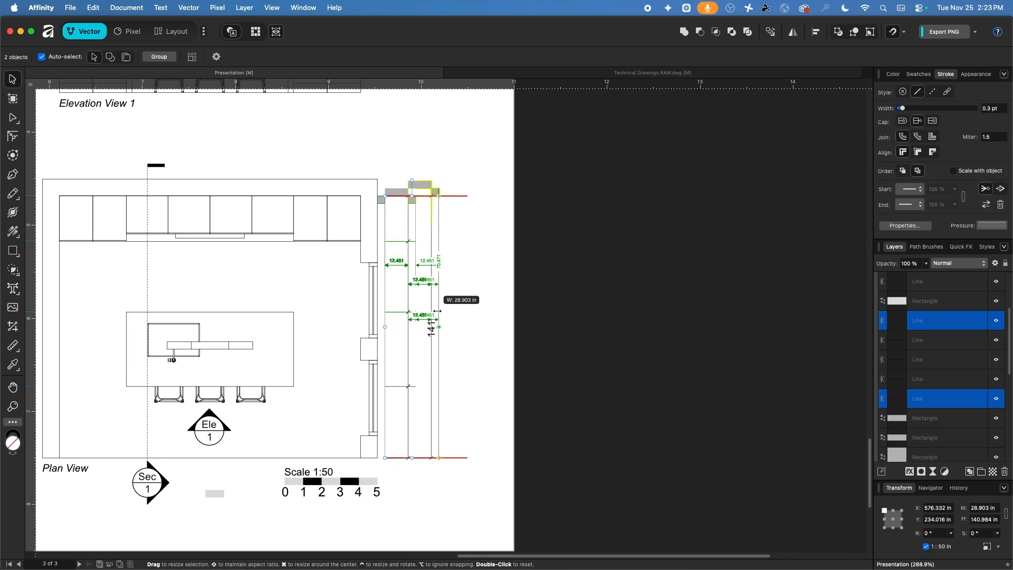
pyautogui.scroll(5, 466, 230)
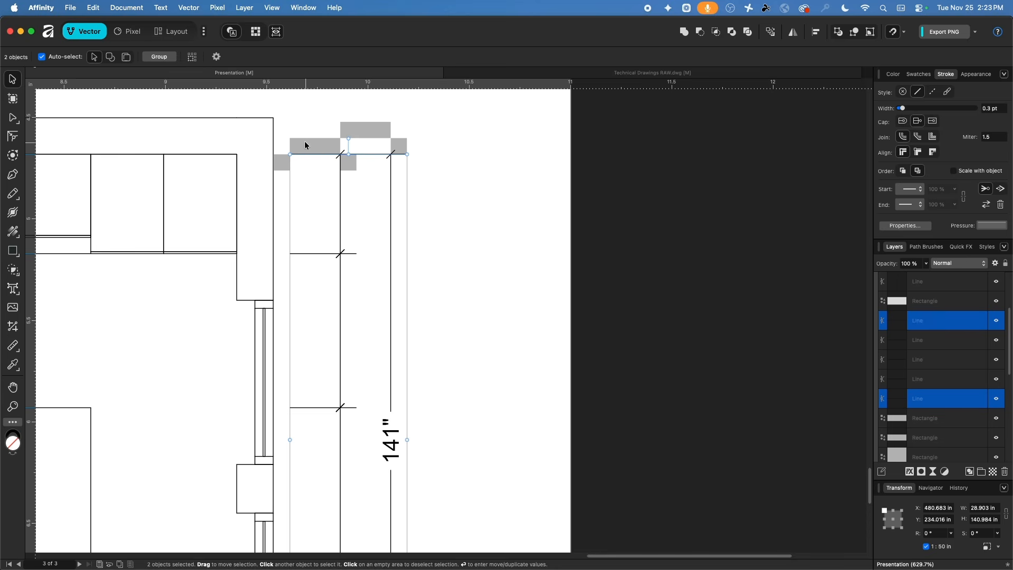
pyautogui.click(305, 141)
pyautogui.click(363, 128)
pyautogui.click(349, 164)
pyautogui.click(476, 216)
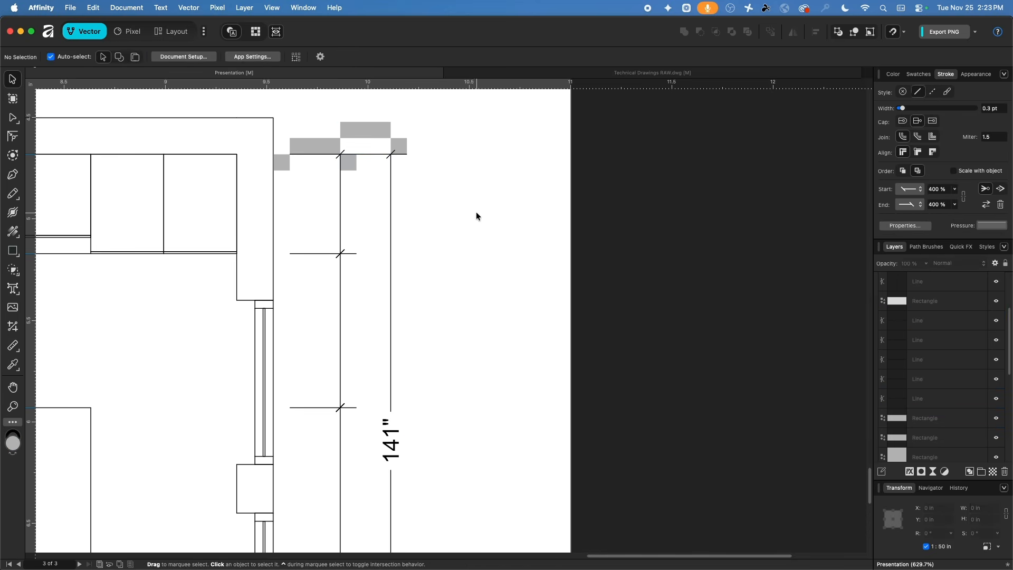
pyautogui.hscroll(-5, 530, 199)
pyautogui.scroll(-4, 530, 208)
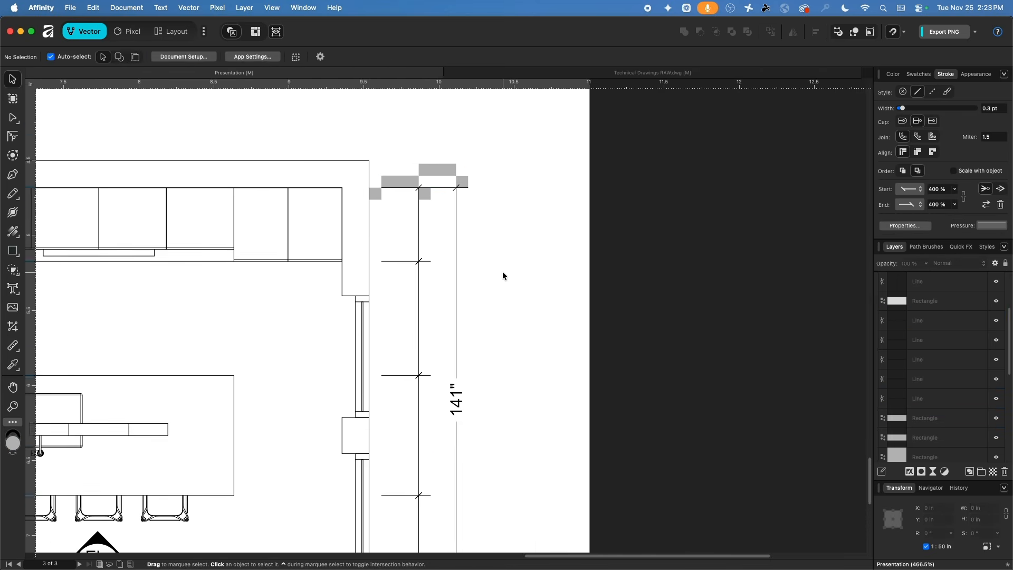
pyautogui.scroll(-2, 503, 275)
pyautogui.scroll(4, 459, 258)
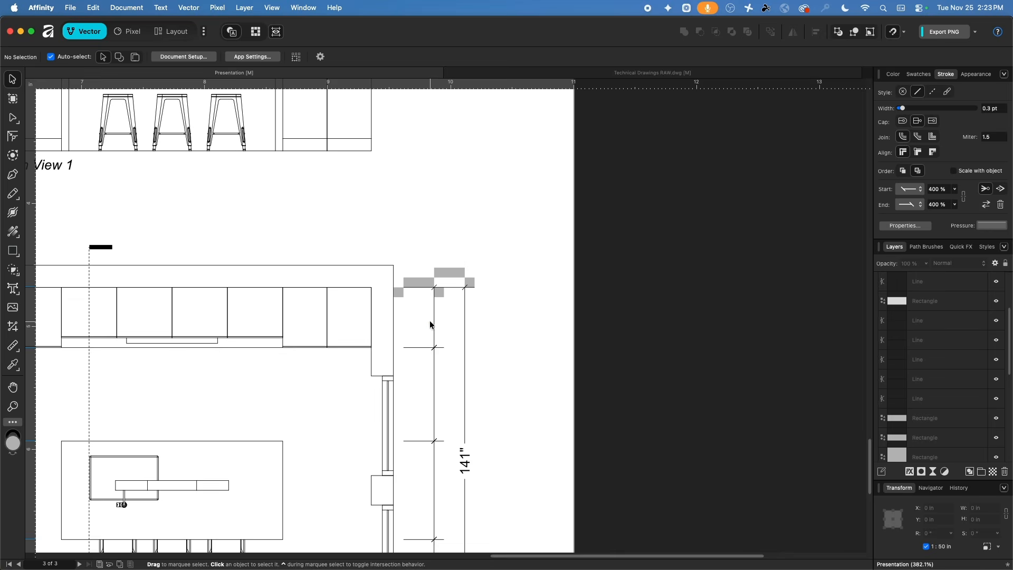
# - Copy the 141" label onto the uppermost inner dimension segment and change its text to 24.5"
pyautogui.click(432, 324)
pyautogui.scroll(-1, 439, 318)
pyautogui.scroll(4, 439, 318)
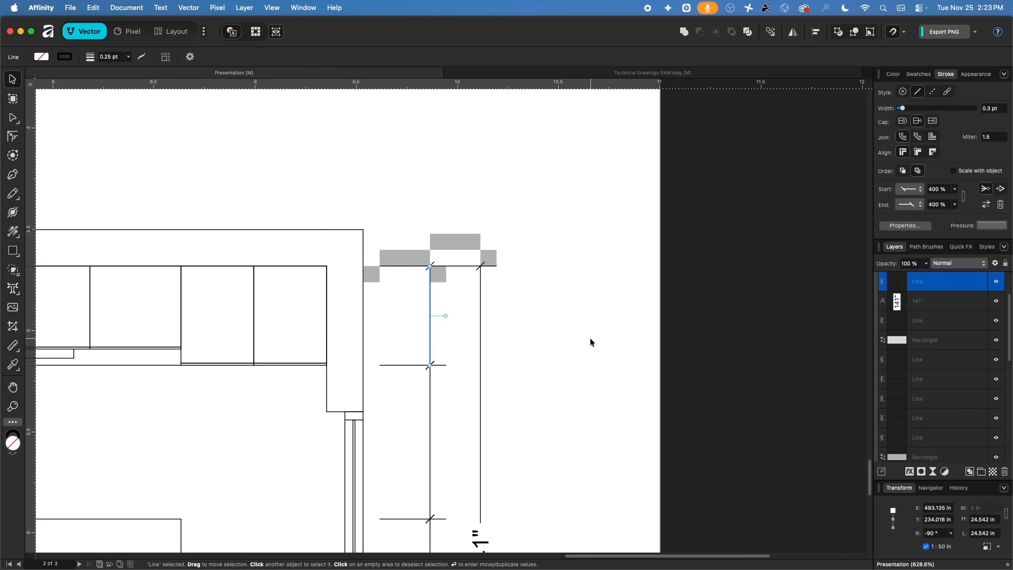
pyautogui.scroll(-4, 590, 342)
pyautogui.hscroll(1, 590, 342)
pyautogui.click(446, 449)
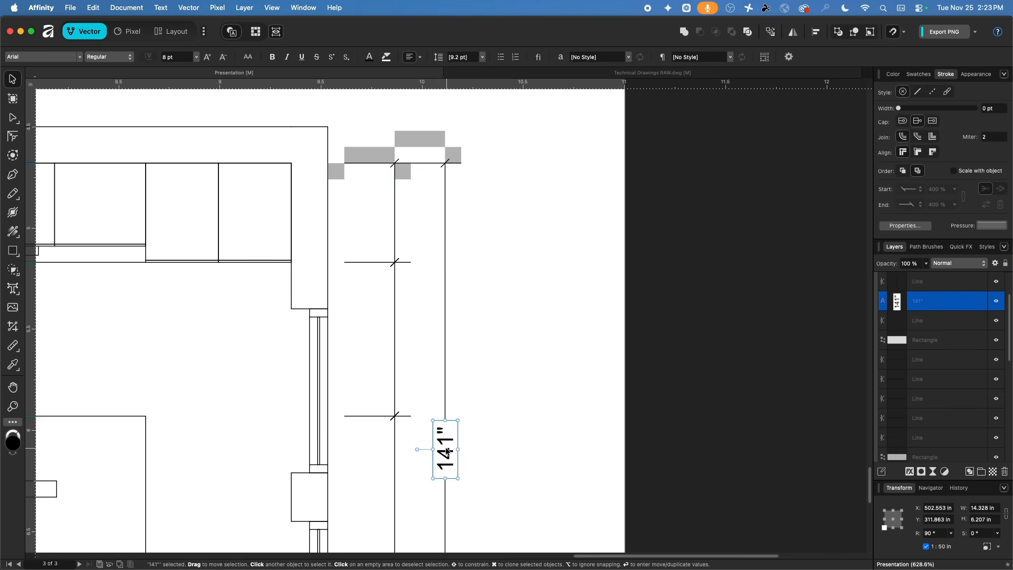
pyautogui.moveTo(446, 449)
pyautogui.mouseDown()
pyautogui.moveTo(458, 336)
pyautogui.moveTo(400, 213)
pyautogui.mouseUp()
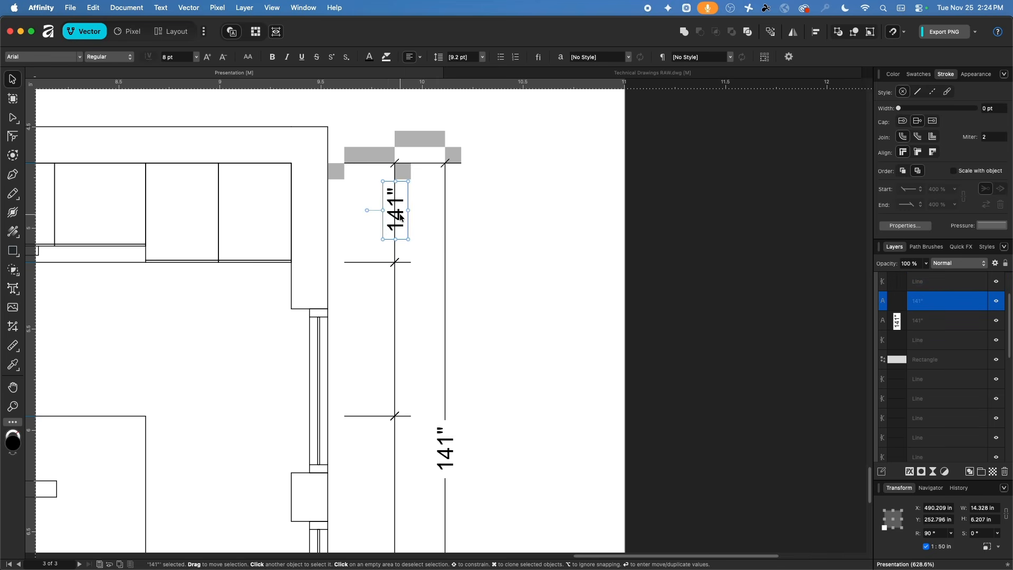
pyautogui.doubleClick(400, 213)
pyautogui.write('24.5')
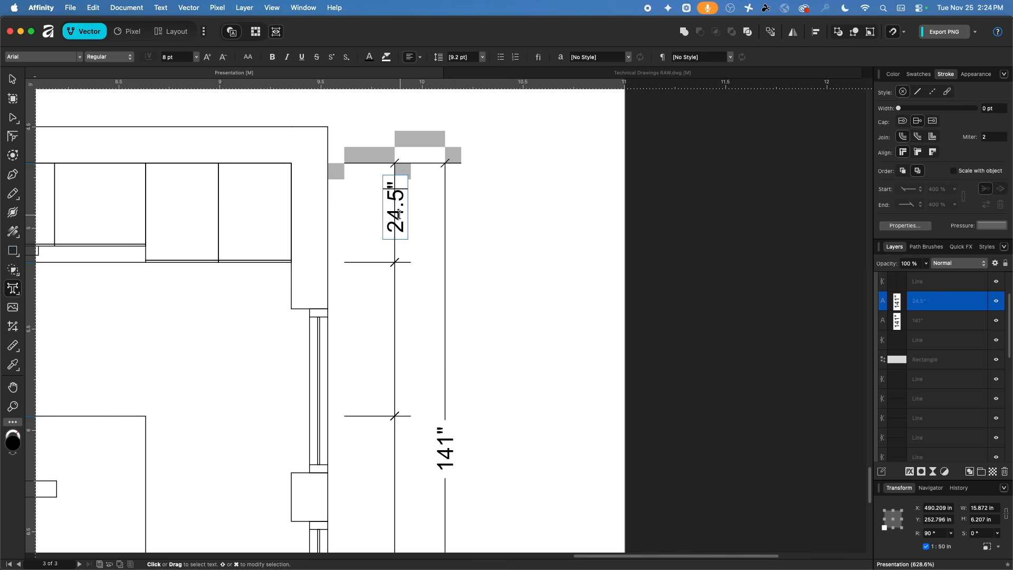
# - Reposition the 24.5" label so it sits centred on the uppermost inner dimension segment
pyautogui.click(13, 79)
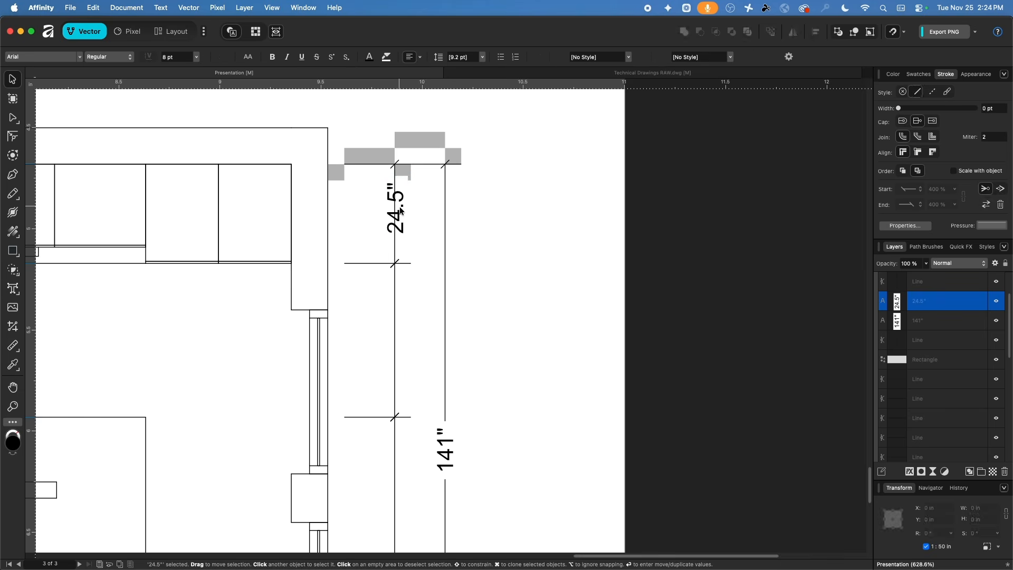
pyautogui.moveTo(400, 207); pyautogui.dragTo(396, 216)
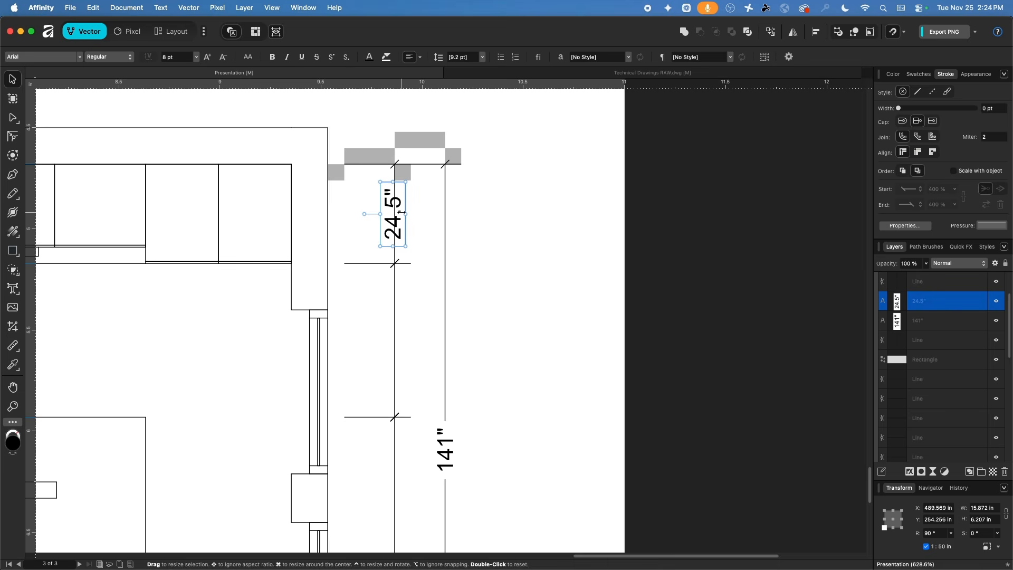
pyautogui.press('t')
pyautogui.press('v')
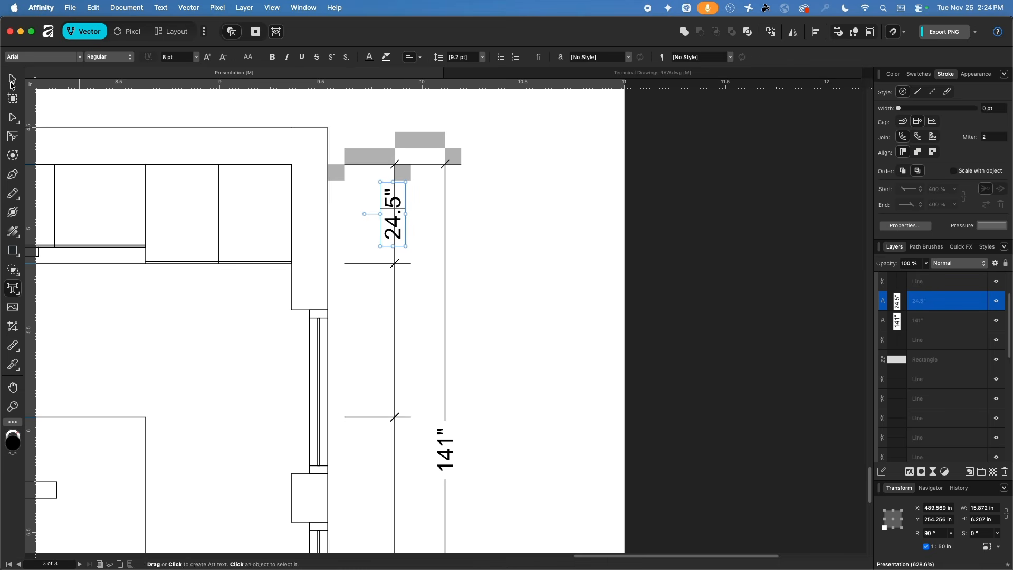
# - Move the 24.5" label to the top of the Dimensions layer so it covers the line behind it
pyautogui.scroll(-2, 413, 279)
pyautogui.scroll(-5, 412, 279)
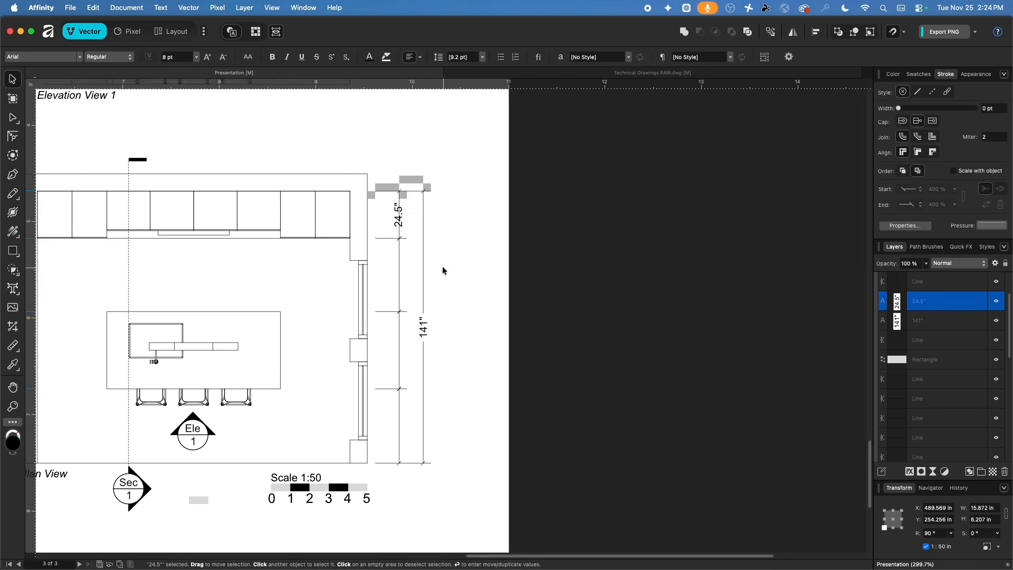
pyautogui.scroll(3, 951, 349)
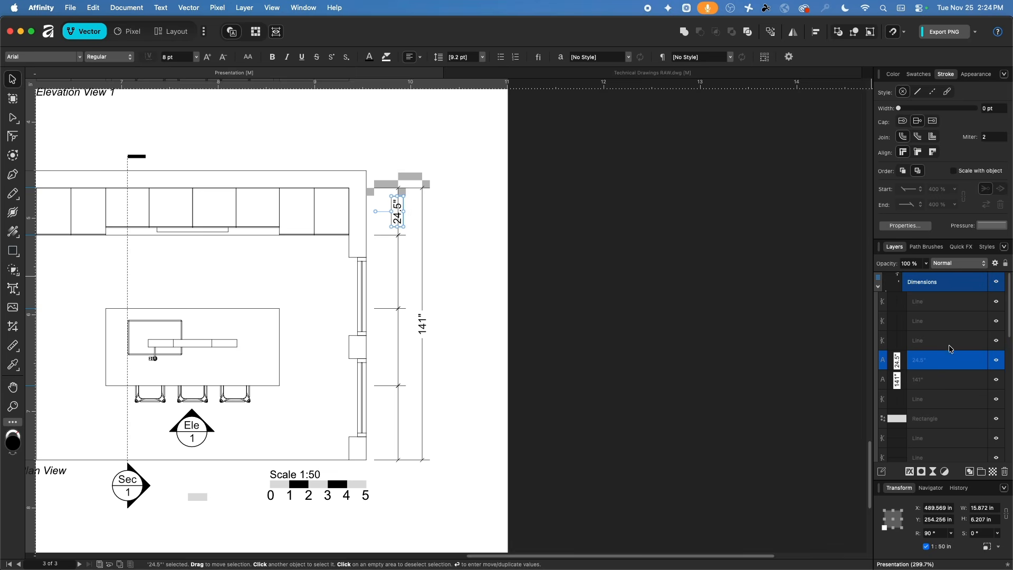
pyautogui.moveTo(918, 364); pyautogui.dragTo(917, 303)
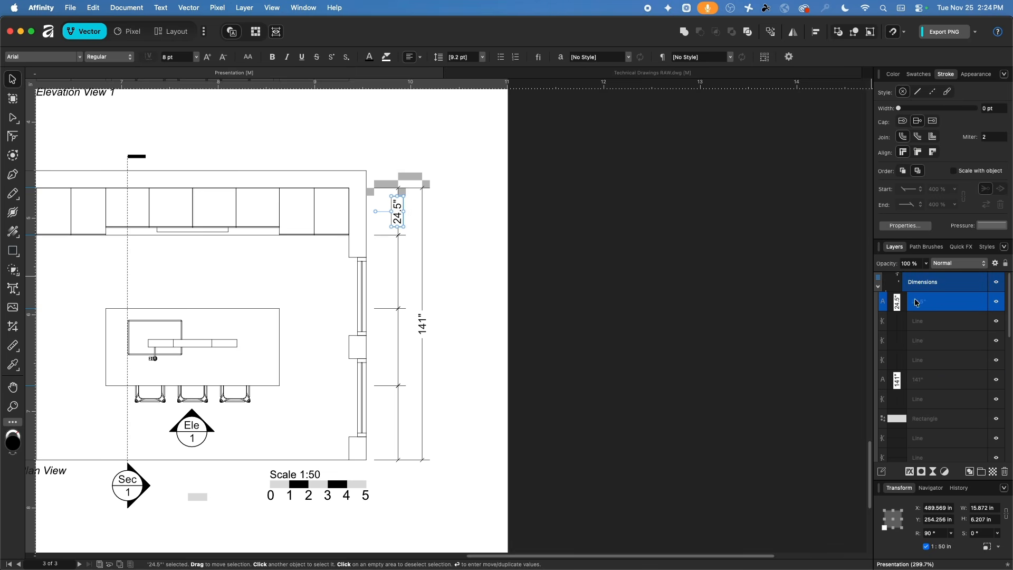
pyautogui.rightClick(396, 205)
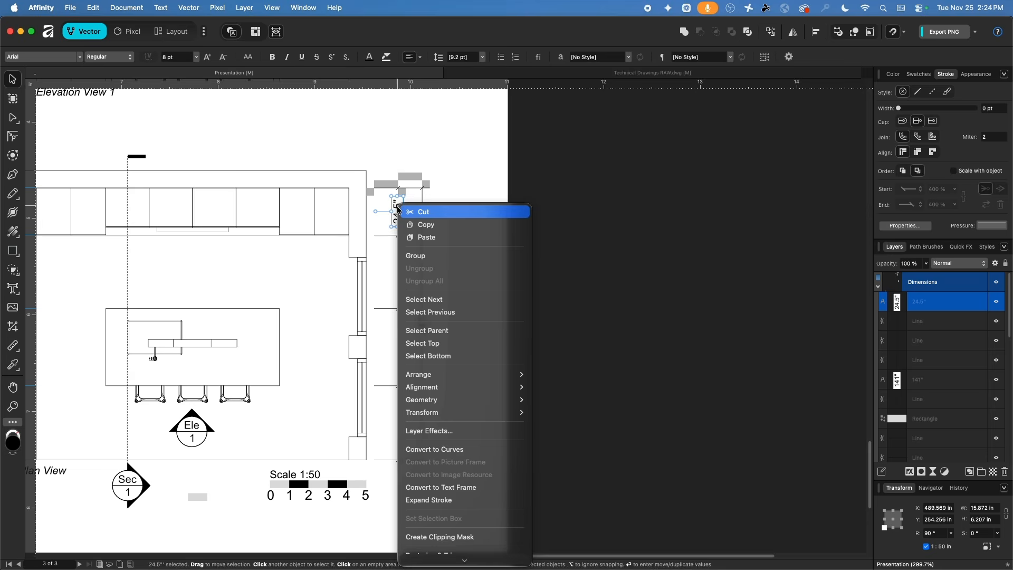
pyautogui.moveTo(458, 374)
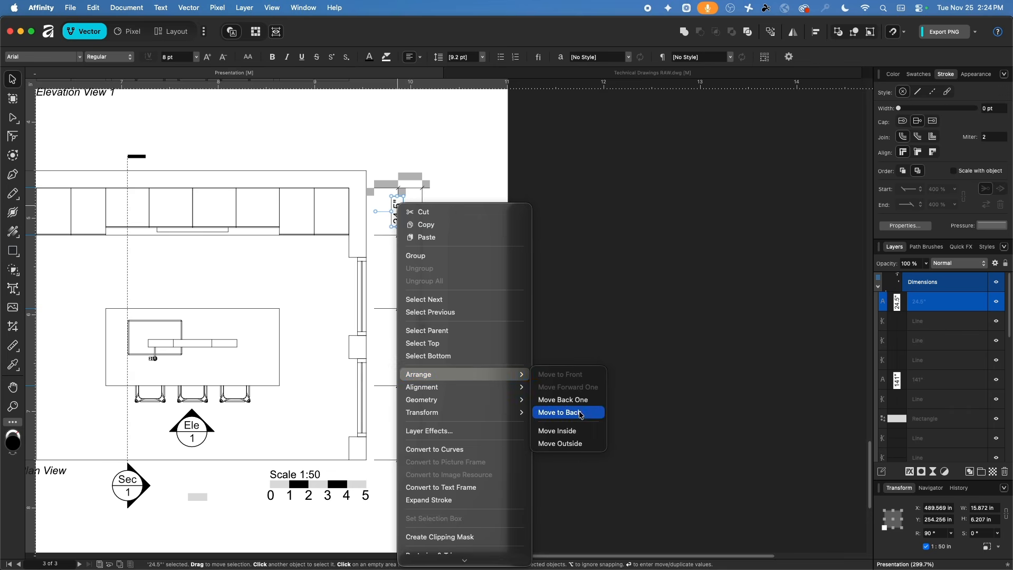
pyautogui.click(584, 238)
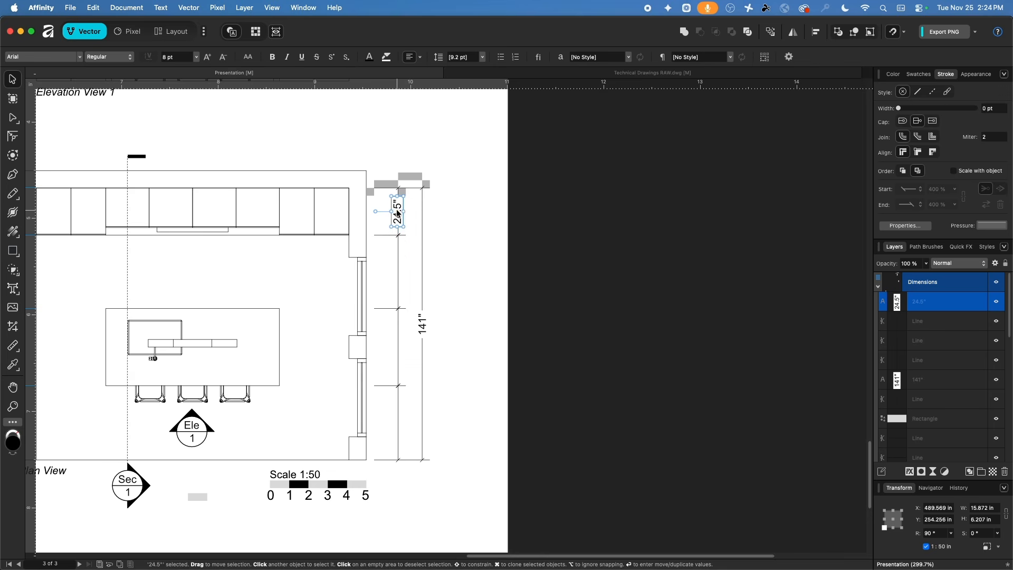
# - Duplicate the 24.5" label onto each of the three lower inner dimension segments
pyautogui.moveTo(397, 261); pyautogui.dragTo(397, 339)
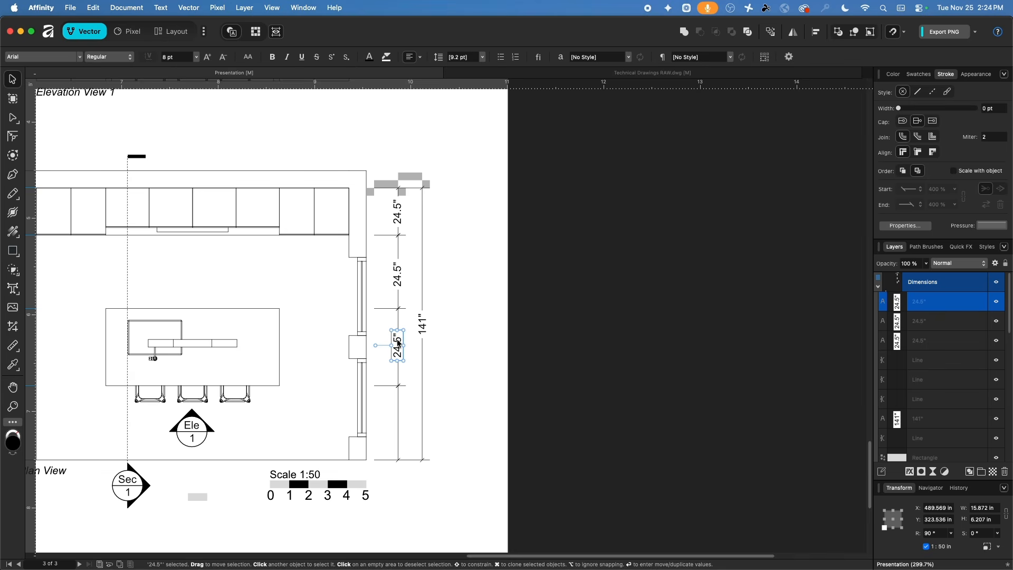
pyautogui.moveTo(394, 416); pyautogui.dragTo(395, 417)
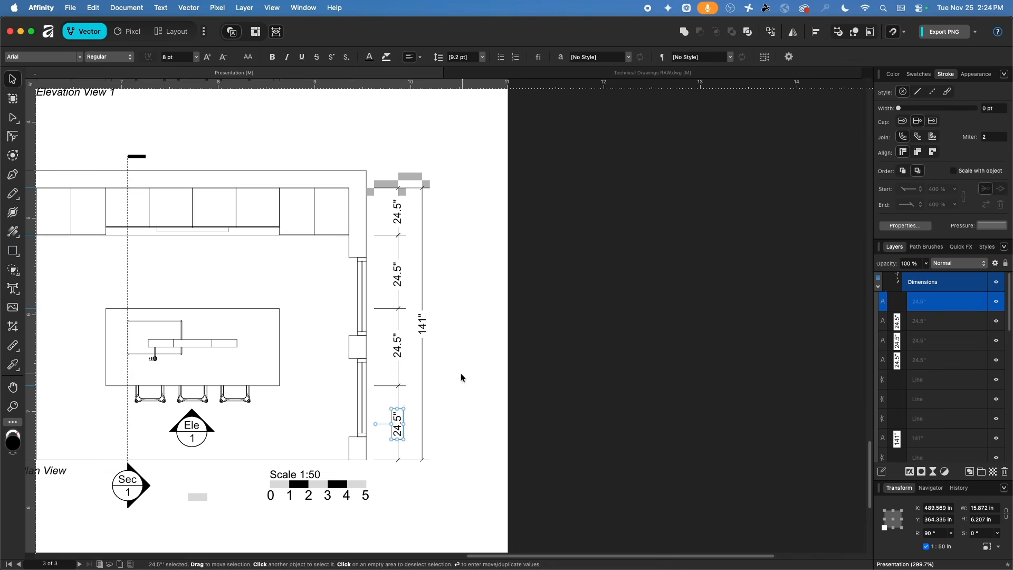
# - Check the length of the lowest inner dimension segment and change its label to 38.5"
pyautogui.click(398, 399)
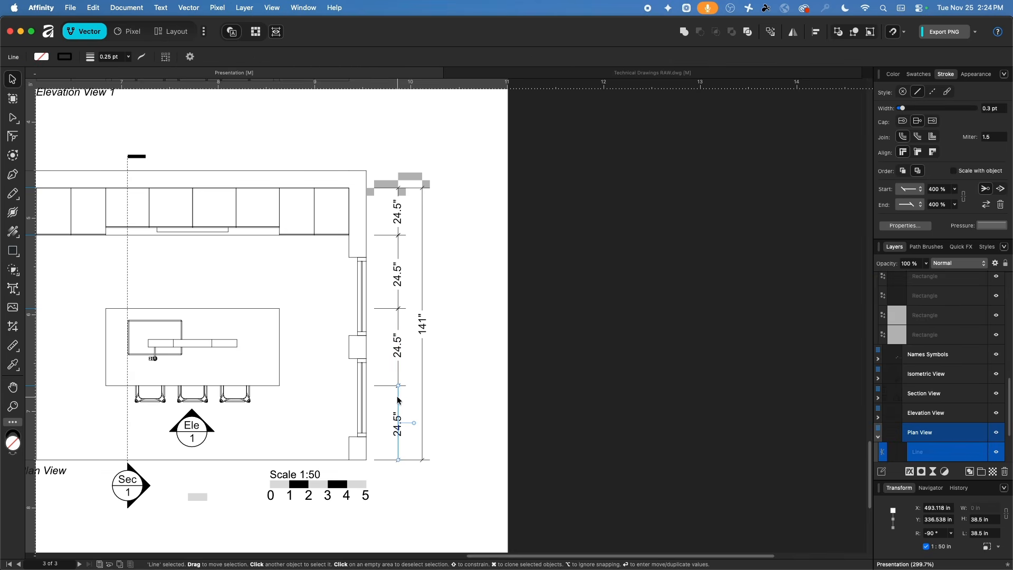
pyautogui.doubleClick(401, 434)
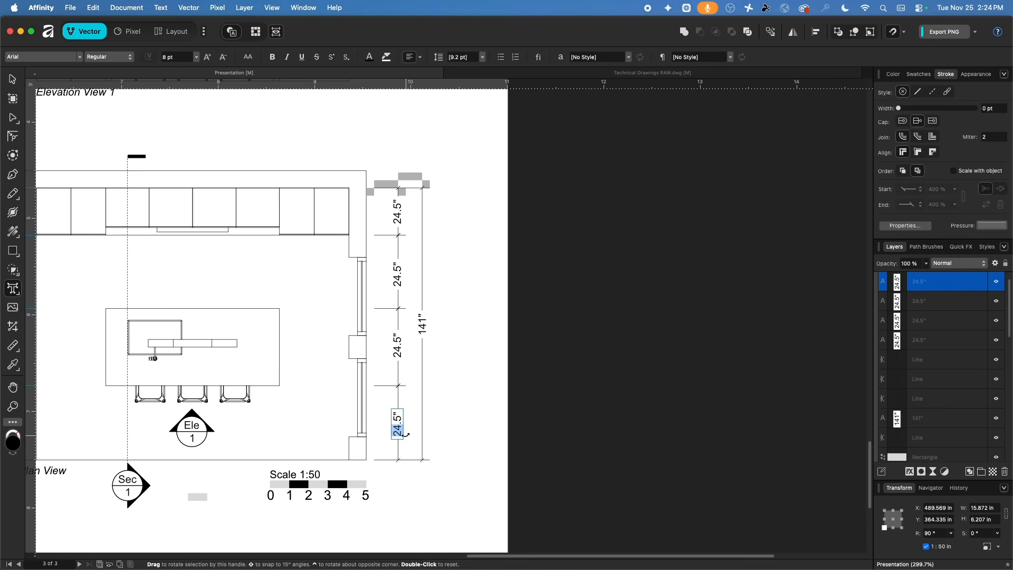
pyautogui.write('38')
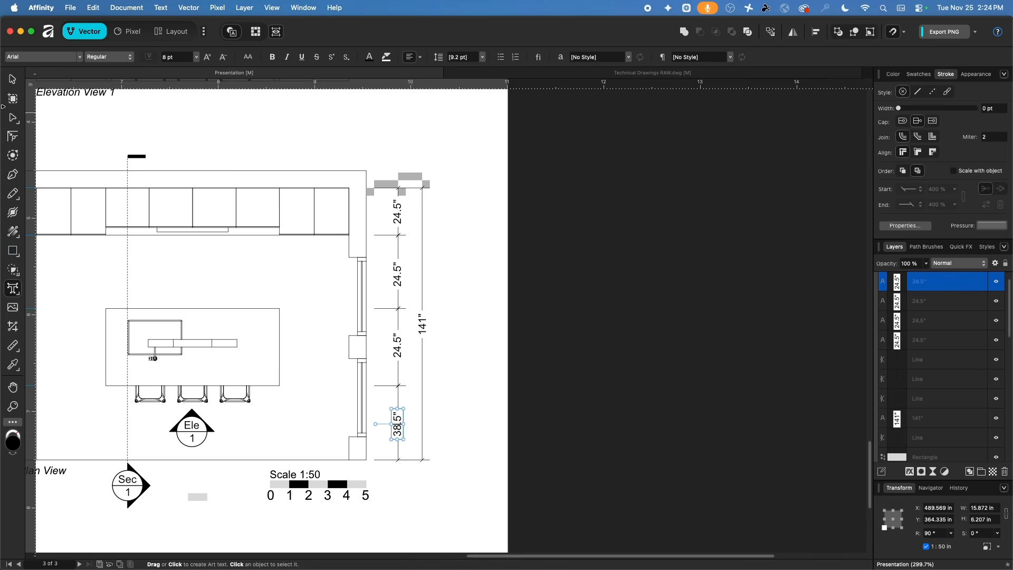
pyautogui.click(12, 79)
# - Check the length of the third inner dimension segment from the top and change its label to 40"
pyautogui.click(398, 372)
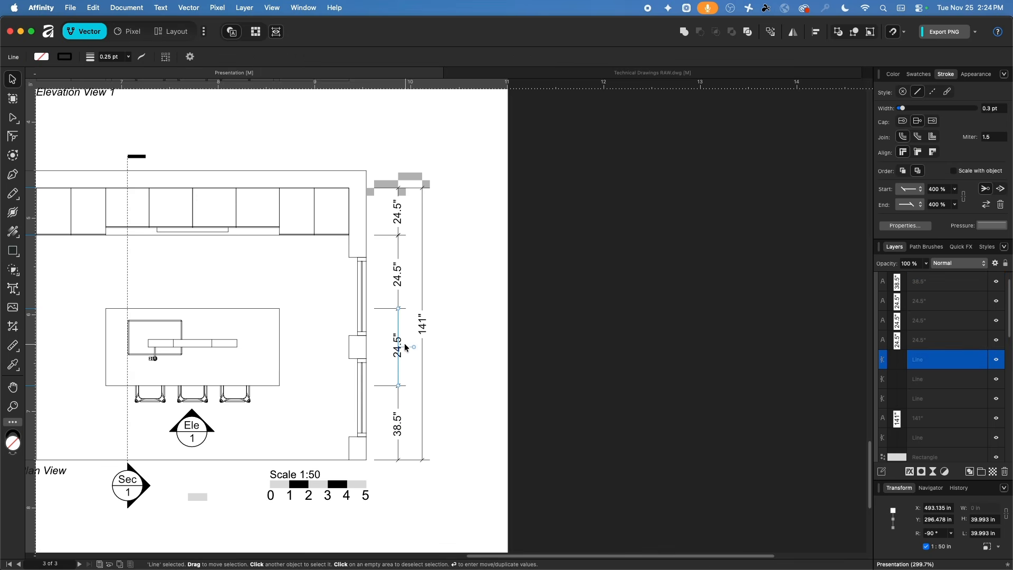
pyautogui.doubleClick(395, 354)
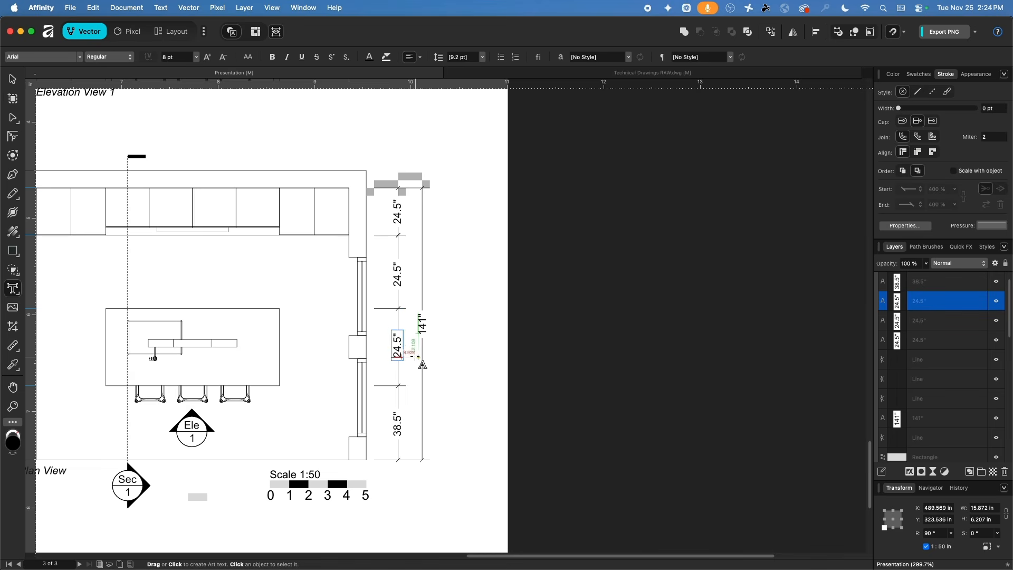
pyautogui.press('super+a')
pyautogui.write('49"')
pyautogui.press('BackSpace')
pyautogui.press('BackSpace')
pyautogui.write('0"')
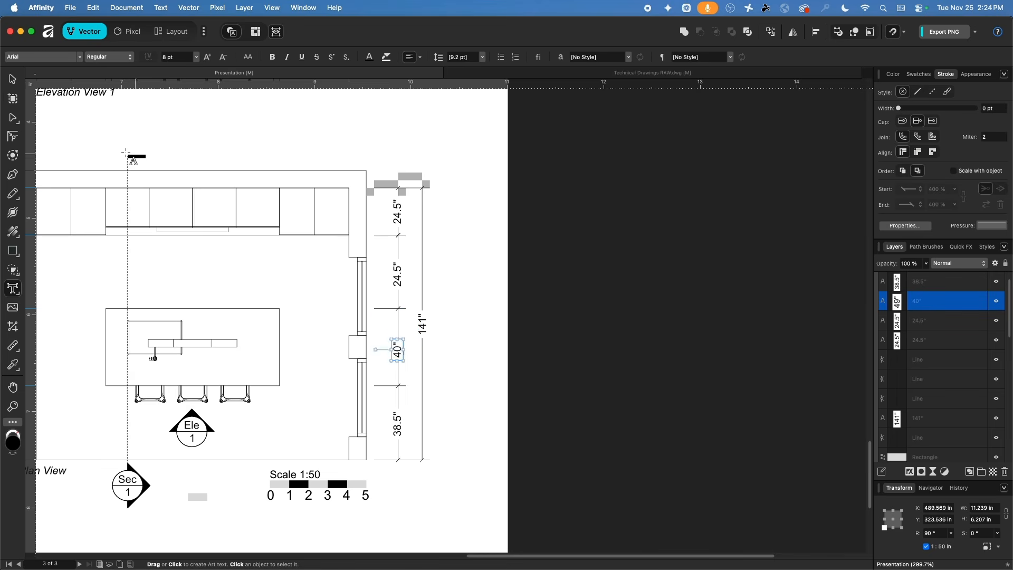
# - Check the length of the second inner dimension segment from the top and change its label to 38"
pyautogui.click(13, 79)
pyautogui.click(397, 280)
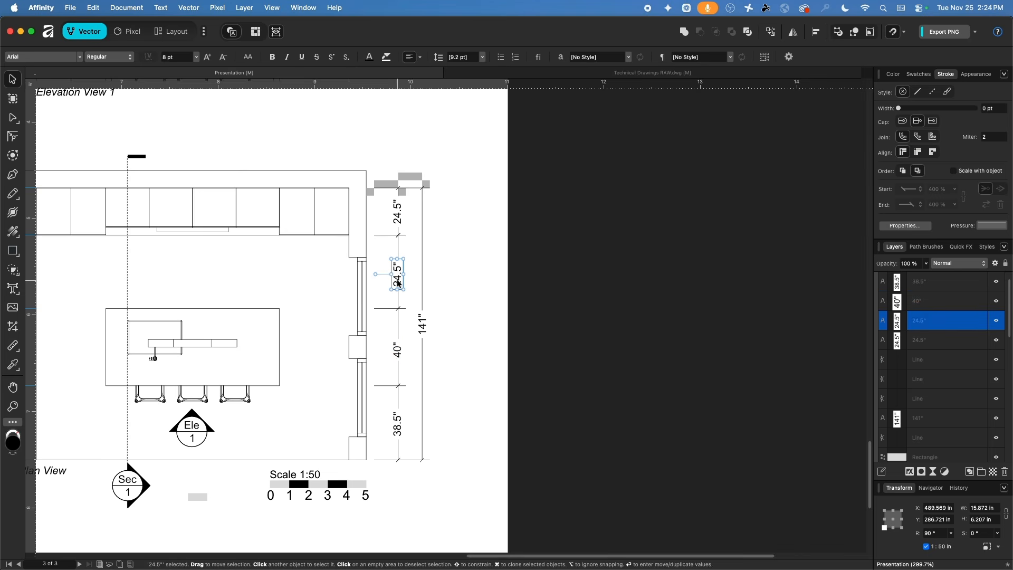
pyautogui.click(399, 299)
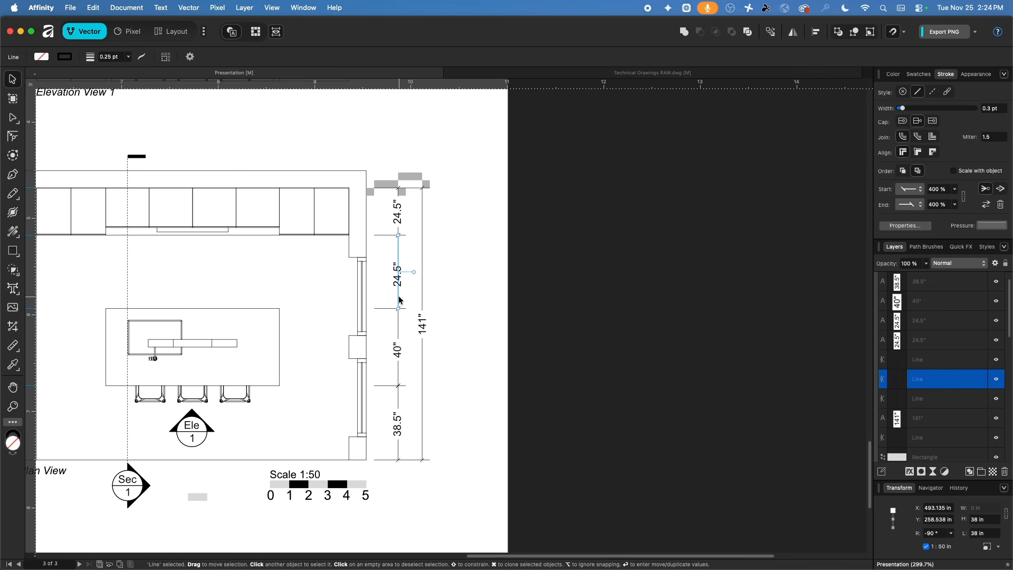
pyautogui.doubleClick(397, 282)
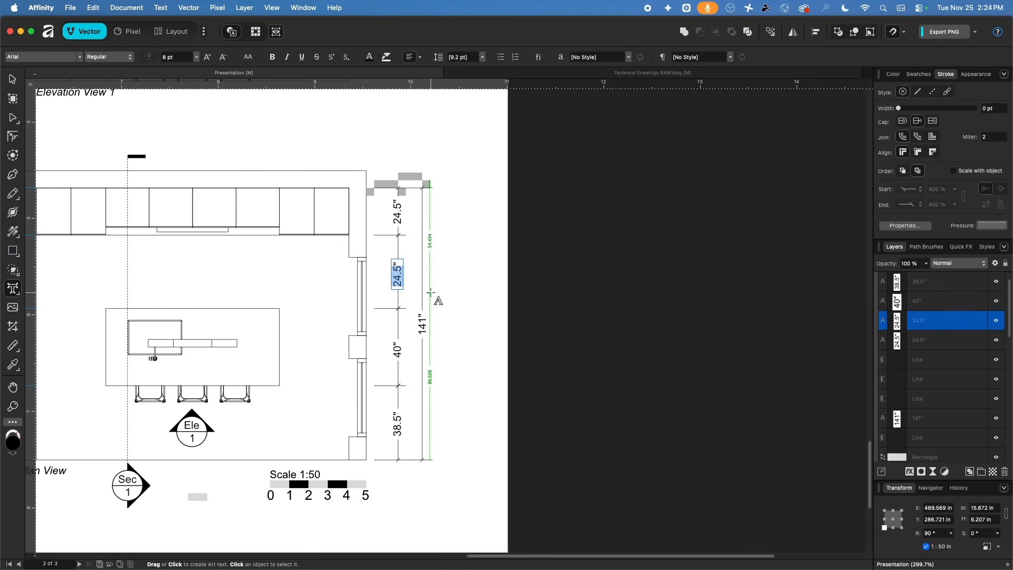
pyautogui.write('38"')
pyautogui.press('Escape')
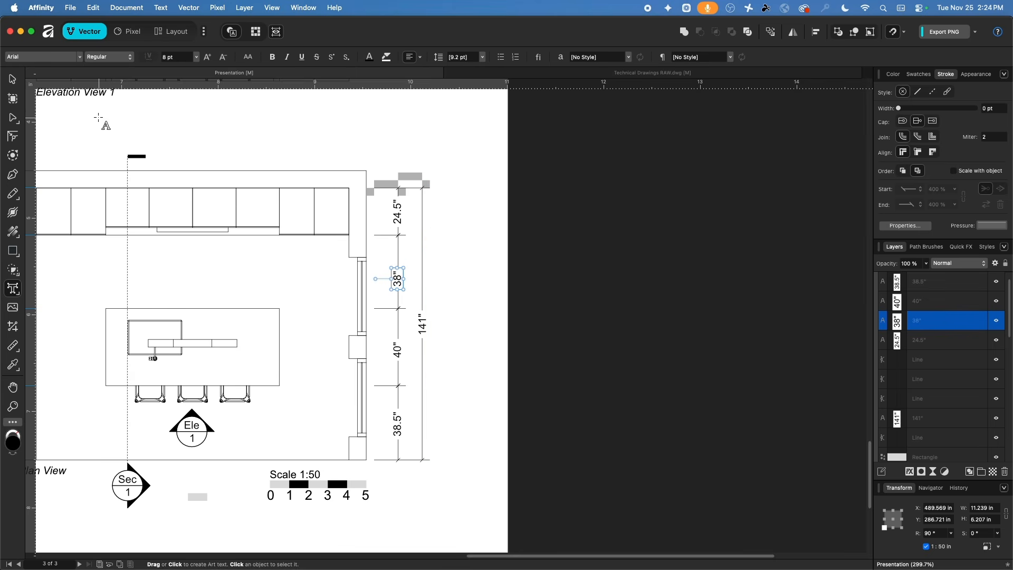
pyautogui.click(17, 85)
pyautogui.click(459, 255)
# - Move the 38" label up along its dimension segment and align the two vertically by their centres
pyautogui.scroll(3, 418, 285)
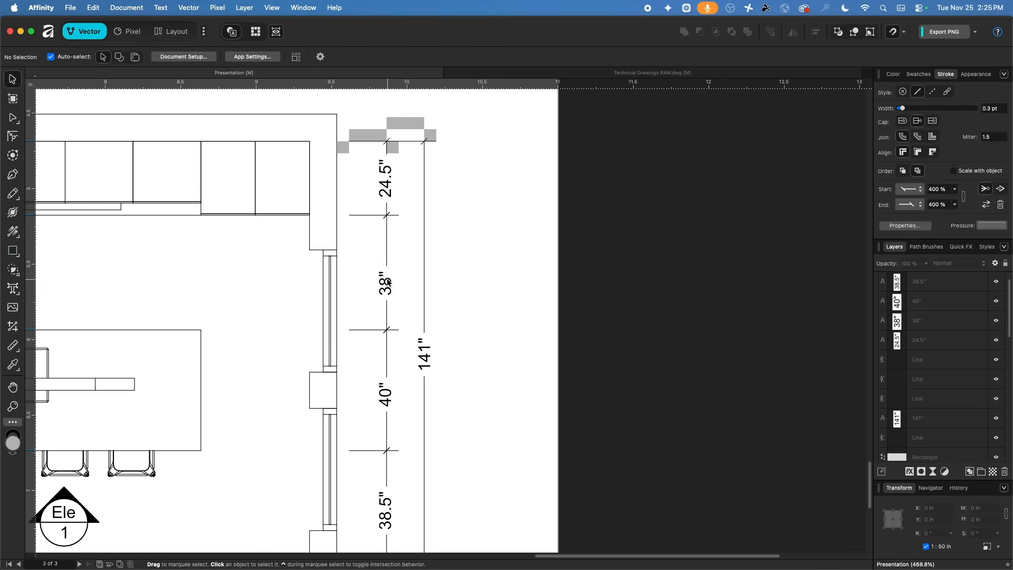
pyautogui.moveTo(387, 283); pyautogui.dragTo(389, 273)
pyautogui.click(388, 243)
pyautogui.keyDown('shift'); pyautogui.click(387, 270); pyautogui.keyUp('shift')
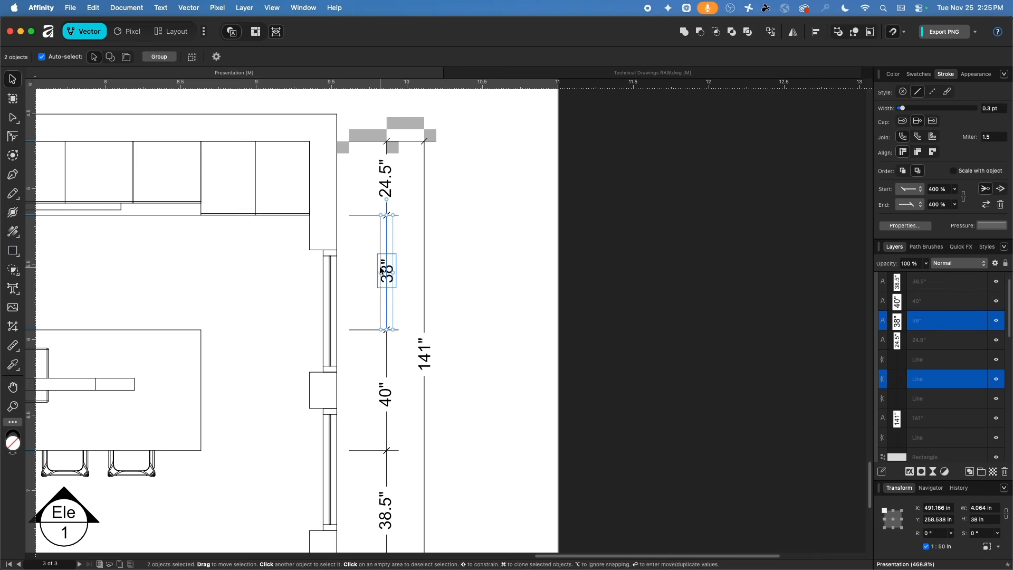
pyautogui.click(813, 33)
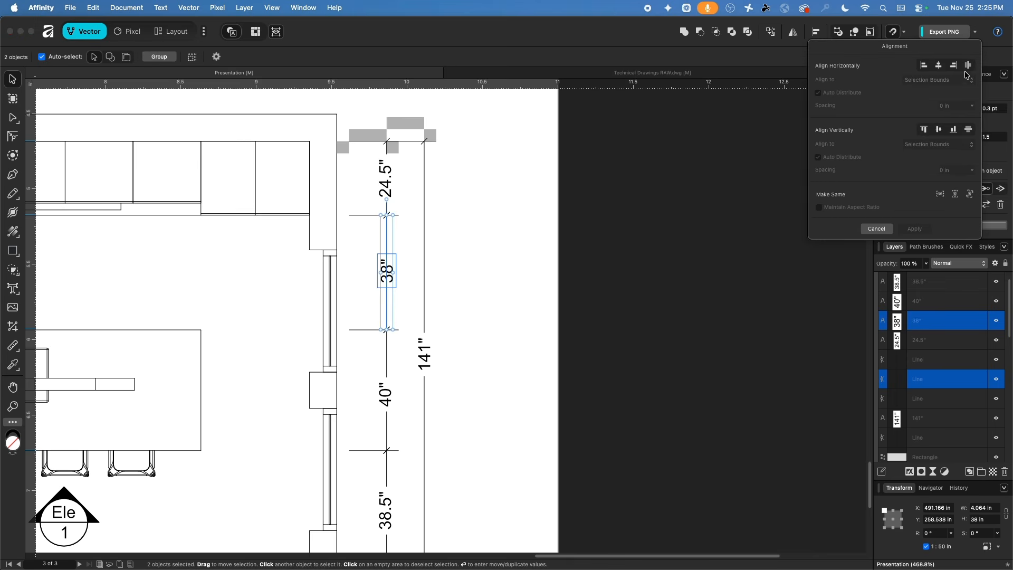
pyautogui.click(940, 130)
# - Align the 40" label vertically to the middle of its dimension segment
pyautogui.click(387, 350)
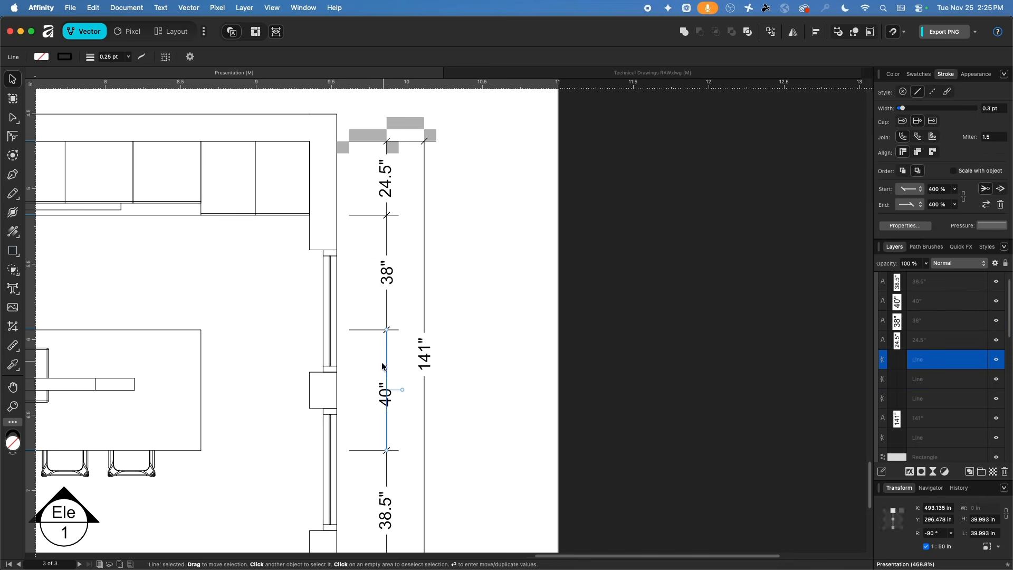
pyautogui.keyDown('shift'); pyautogui.click(385, 395); pyautogui.keyUp('shift')
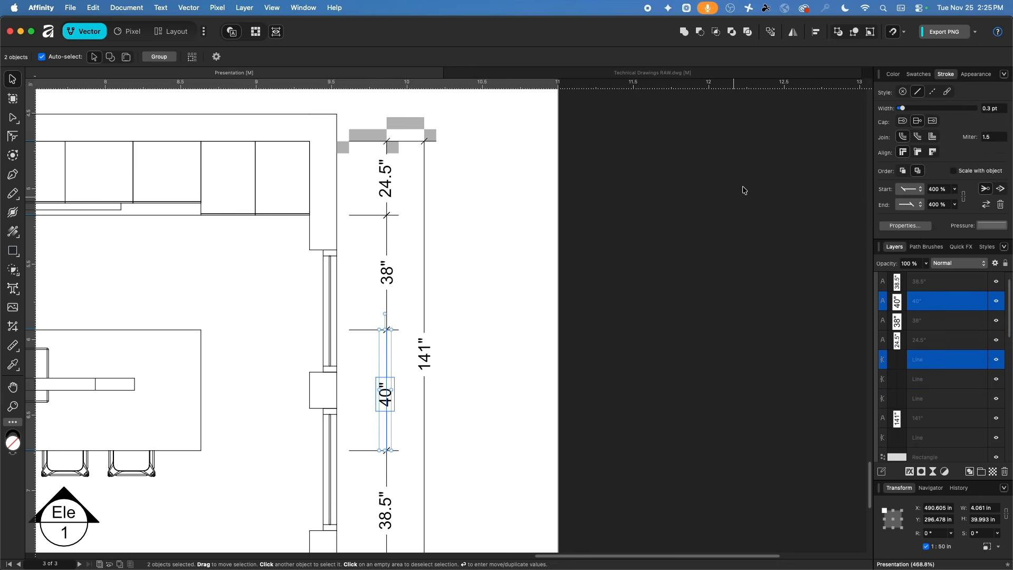
pyautogui.click(817, 32)
pyautogui.click(939, 129)
# - Align the 38.5" label vertically to the middle of the lowest inner dimension segment
pyautogui.scroll(-6, 531, 199)
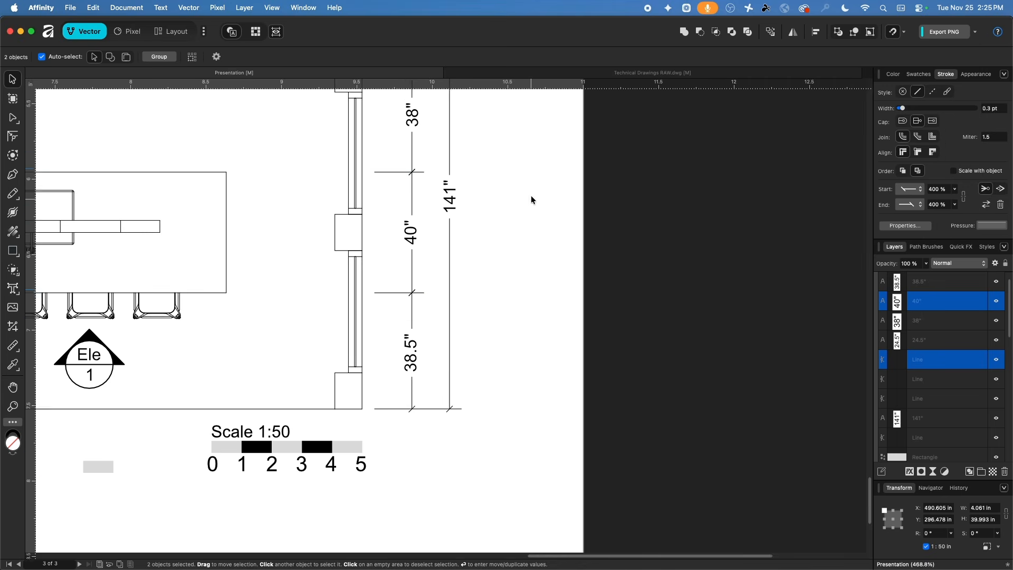
pyautogui.click(415, 287)
pyautogui.keyDown('shift'); pyautogui.click(412, 288); pyautogui.keyUp('shift')
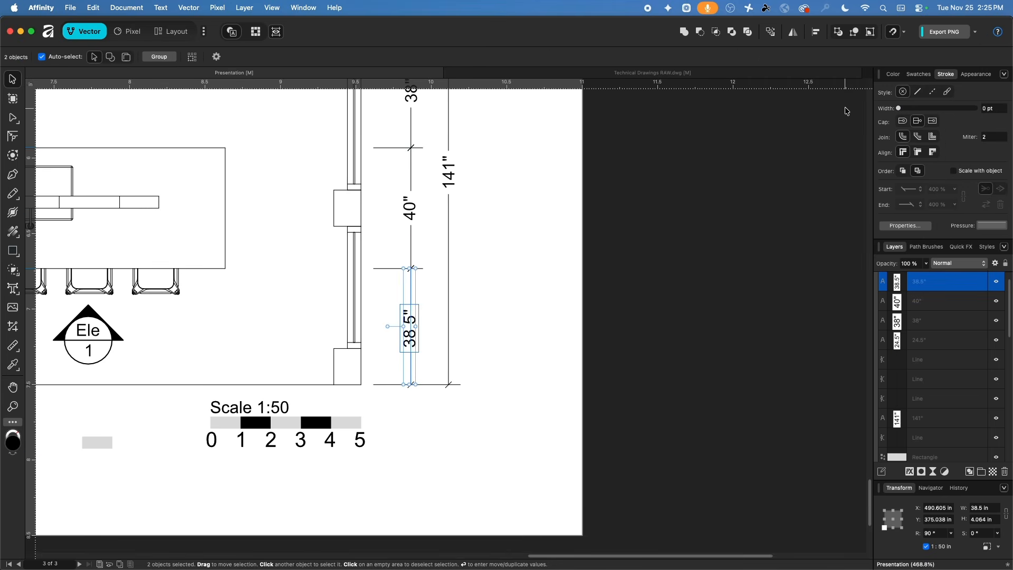
pyautogui.click(816, 32)
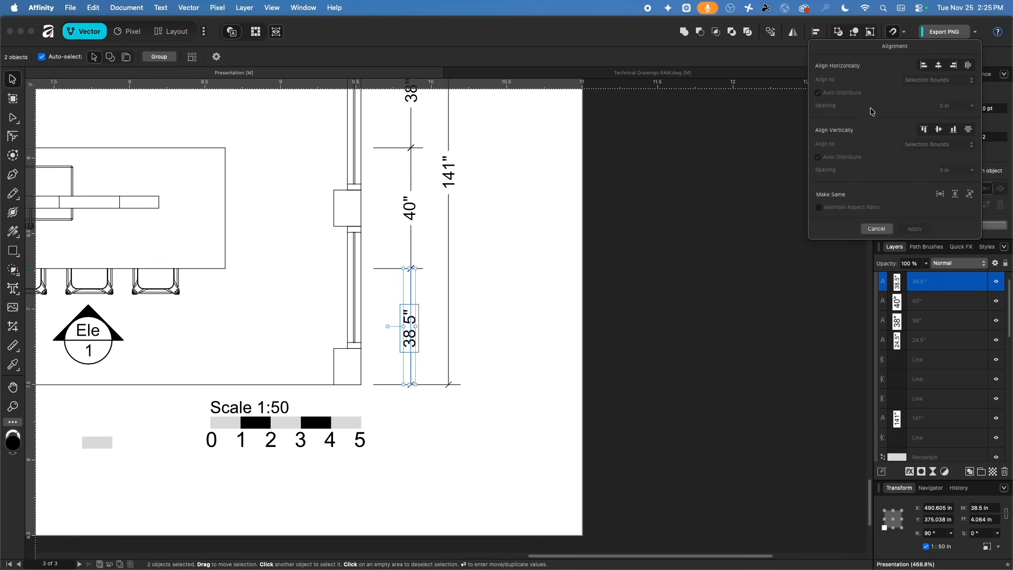
pyautogui.click(938, 130)
# - Align the 24.5" label vertically to the middle of the uppermost inner dimension segment
pyautogui.scroll(6, 463, 182)
pyautogui.click(412, 300)
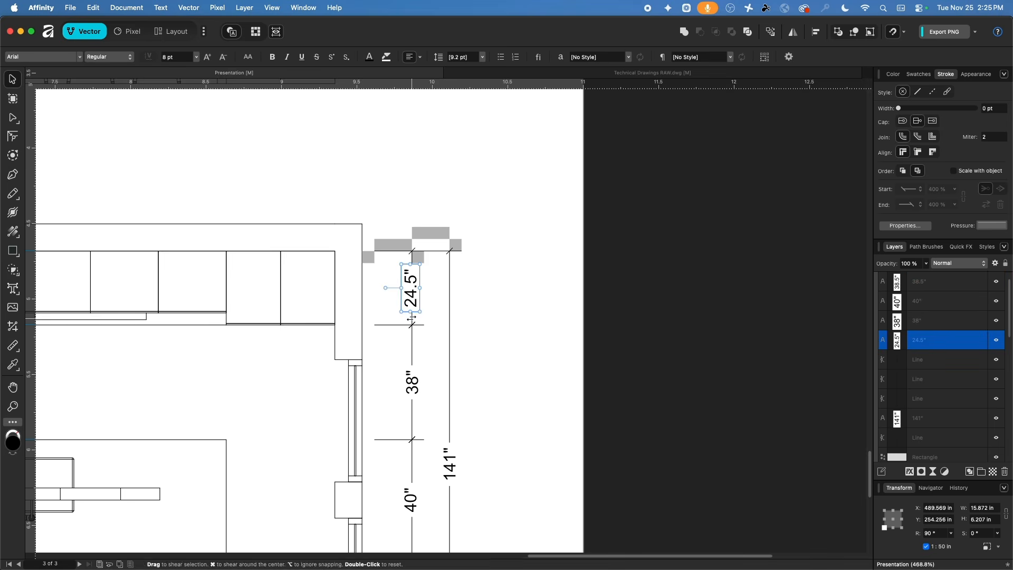
pyautogui.keyDown('shift'); pyautogui.click(412, 318); pyautogui.keyUp('shift')
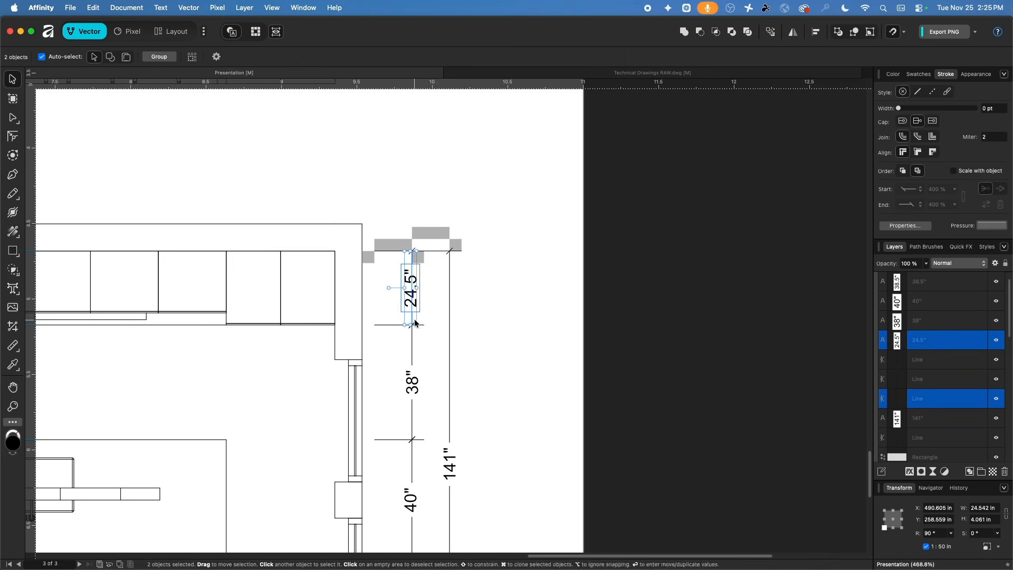
pyautogui.click(817, 32)
pyautogui.click(938, 129)
# - Select the four inner dimension labels and align them horizontally by their centres within the selection bounds
pyautogui.scroll(-3, 521, 314)
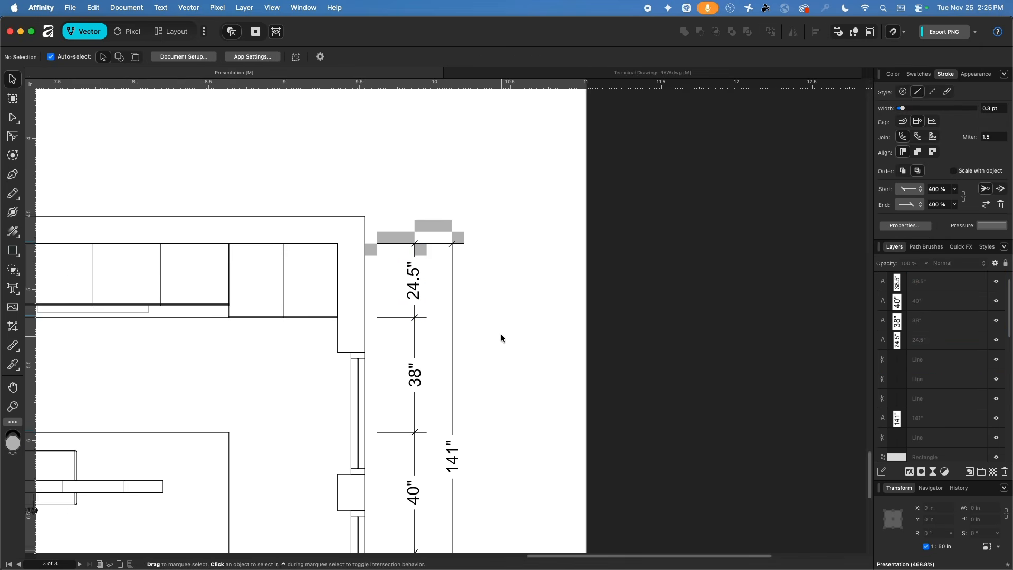
pyautogui.scroll(-3, 501, 270)
pyautogui.click(429, 216)
pyautogui.scroll(-3, 473, 327)
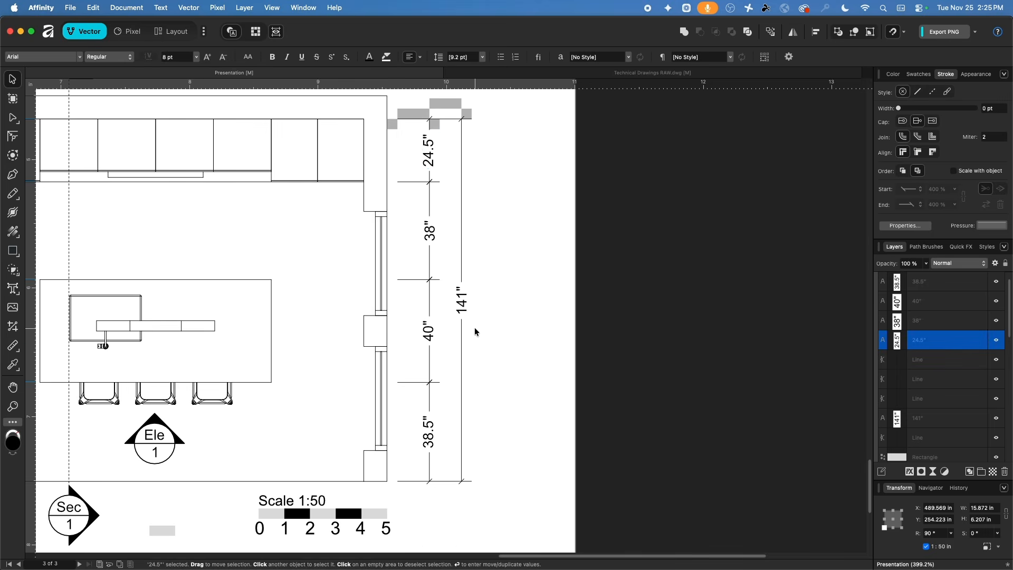
pyautogui.keyDown('shift'); pyautogui.click(430, 232); pyautogui.keyUp('shift')
pyautogui.keyDown('shift'); pyautogui.click(427, 334); pyautogui.keyUp('shift')
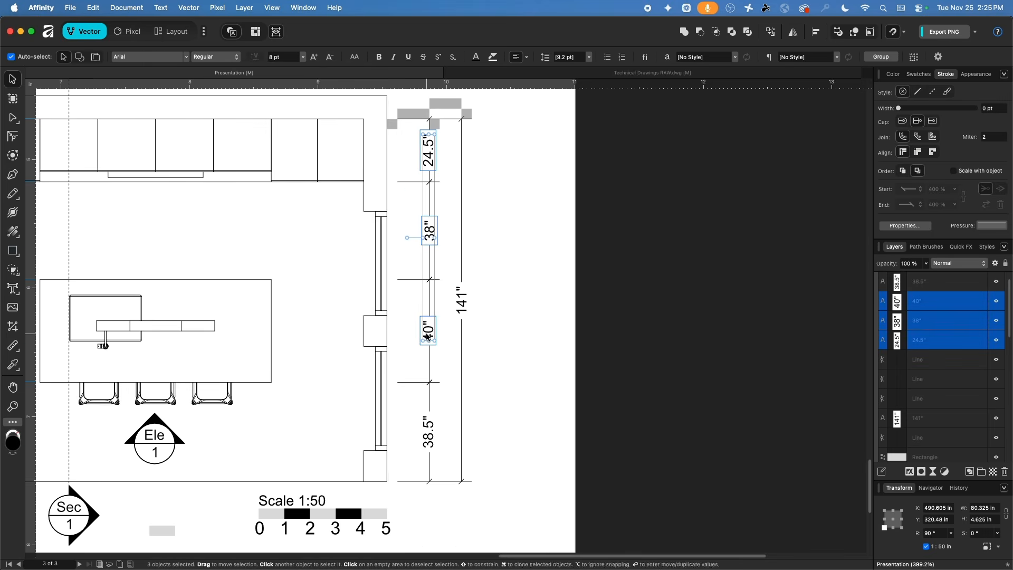
pyautogui.keyDown('shift'); pyautogui.click(426, 448); pyautogui.keyUp('shift')
pyautogui.click(815, 32)
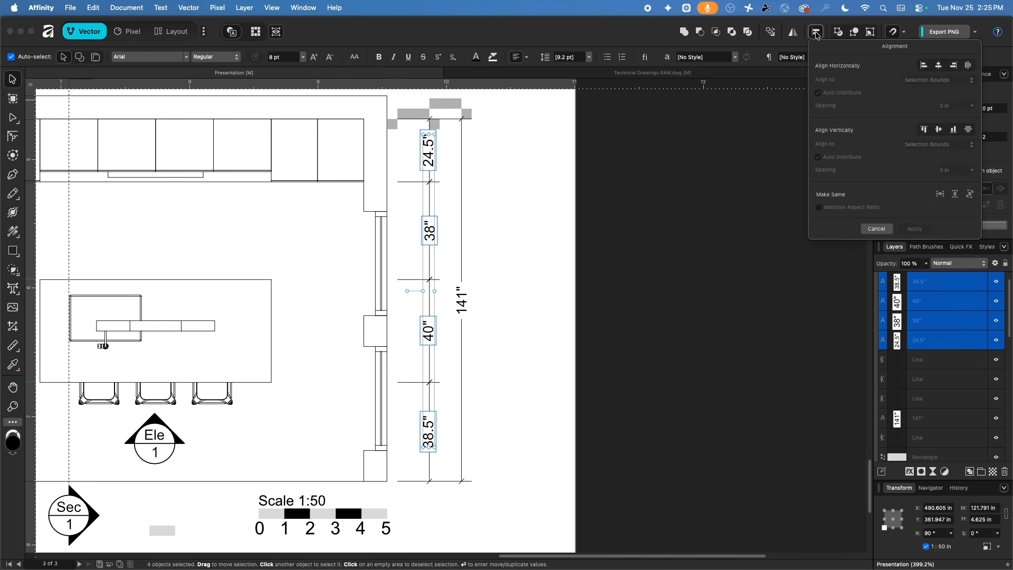
pyautogui.click(938, 65)
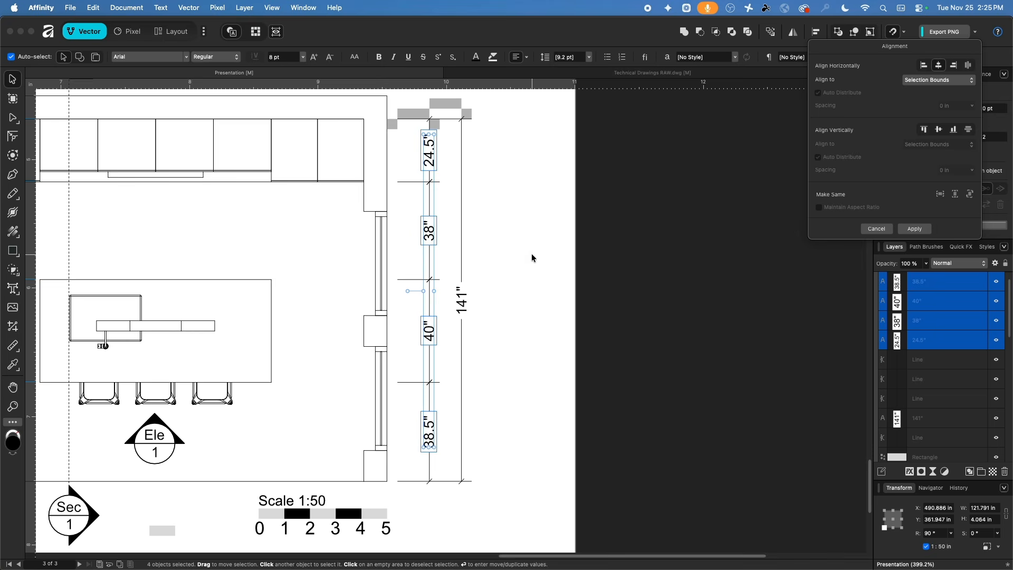
pyautogui.scroll(5, 454, 328)
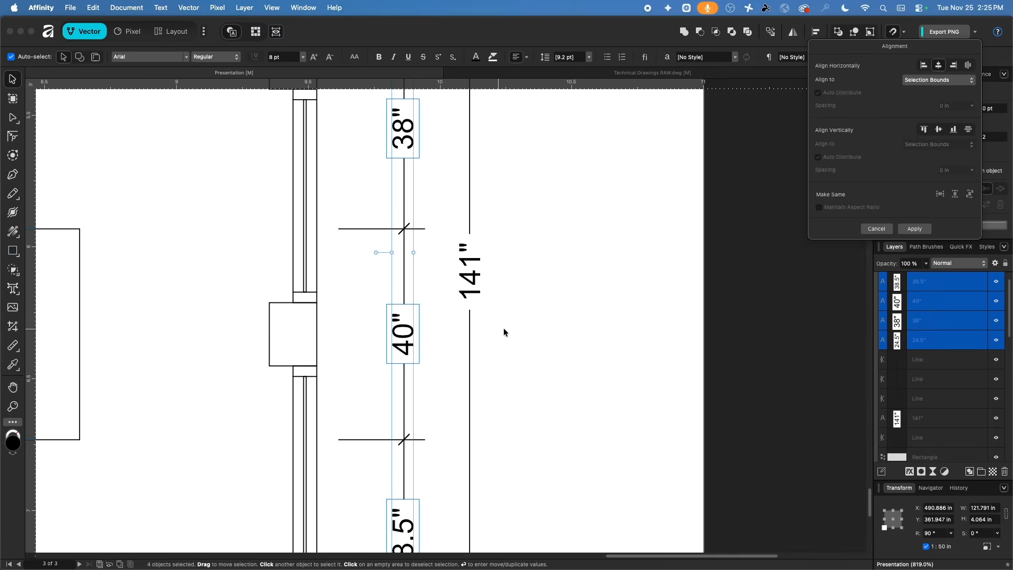
pyautogui.click(532, 326)
# - Move the five grey spacer rectangles together off the dimension lines into the blank area above the plan view
pyautogui.scroll(-6, 538, 326)
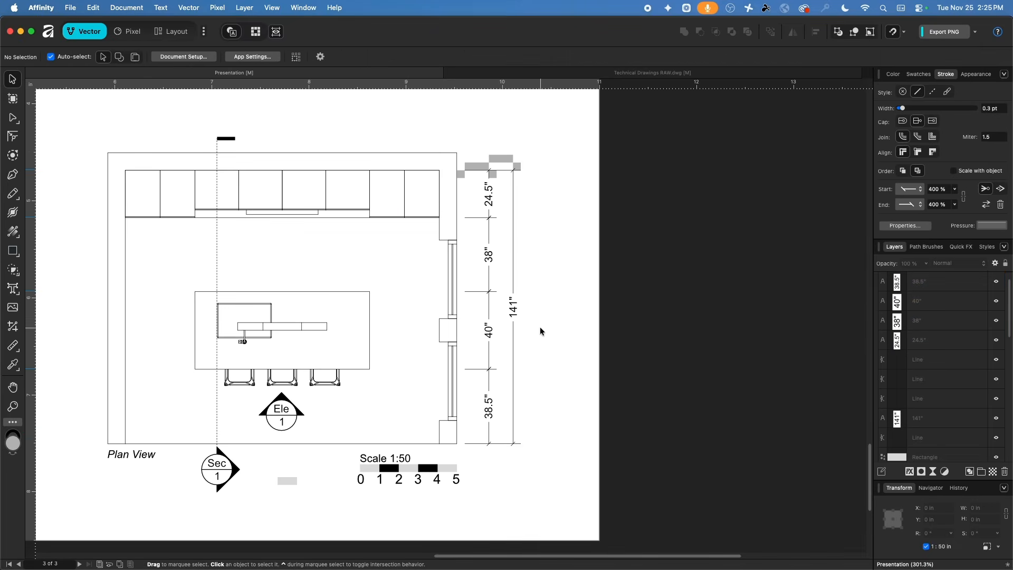
pyautogui.scroll(4, 518, 186)
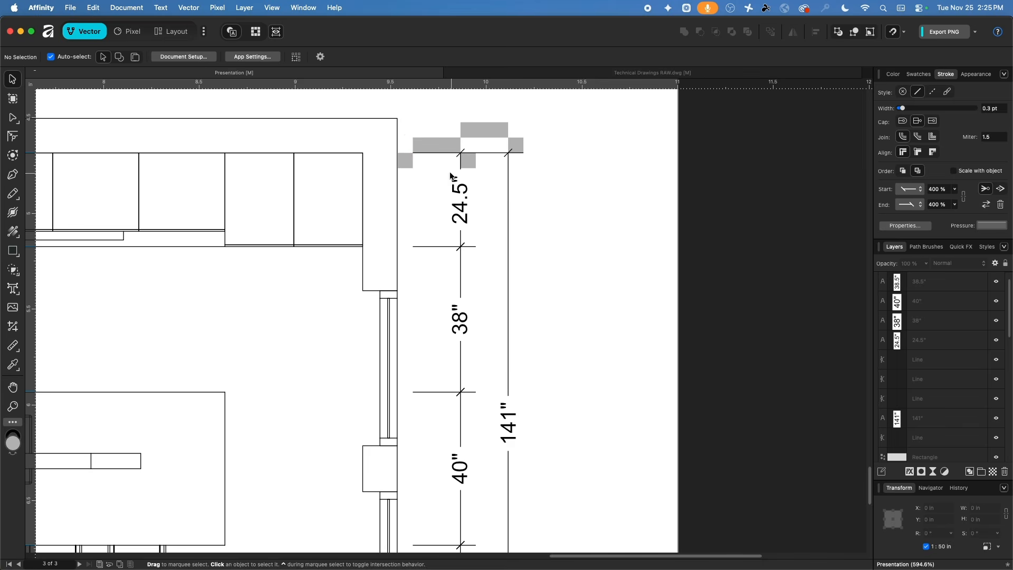
pyautogui.click(405, 161)
pyautogui.keyDown('shift'); pyautogui.click(436, 145); pyautogui.keyUp('shift')
pyautogui.keyDown('shift'); pyautogui.click(468, 160); pyautogui.keyUp('shift')
pyautogui.keyDown('shift'); pyautogui.click(481, 128); pyautogui.keyUp('shift')
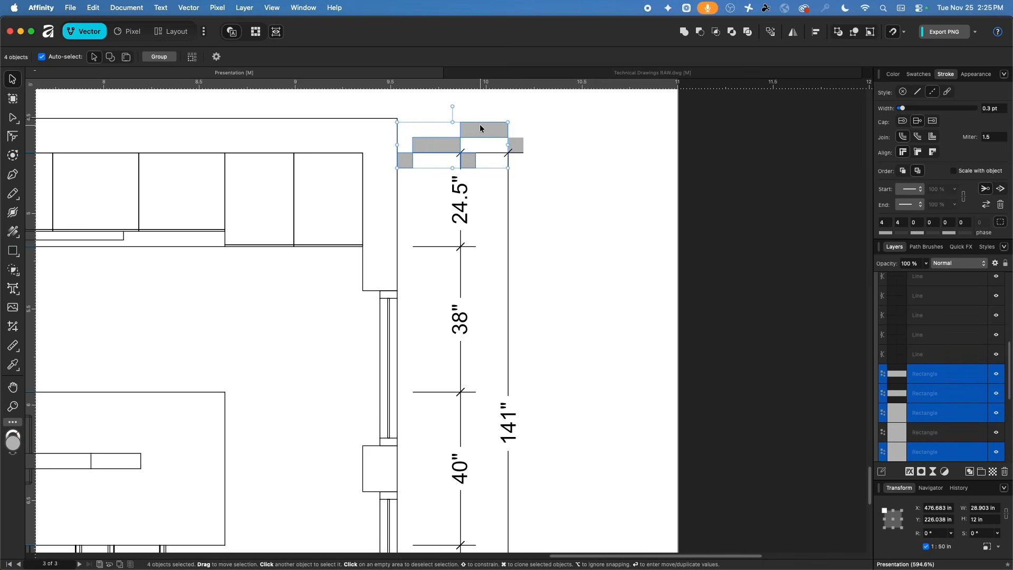
pyautogui.keyDown('shift'); pyautogui.click(516, 145); pyautogui.keyUp('shift')
pyautogui.scroll(6, 571, 198)
pyautogui.moveTo(483, 330); pyautogui.dragTo(528, 177)
pyautogui.scroll(-8, 562, 319)
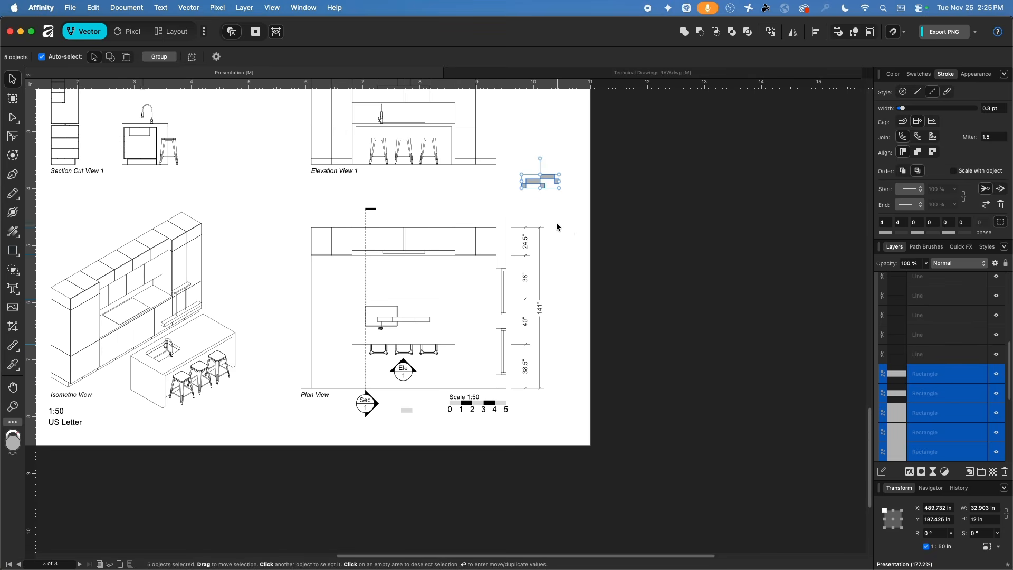
pyautogui.scroll(5, 559, 223)
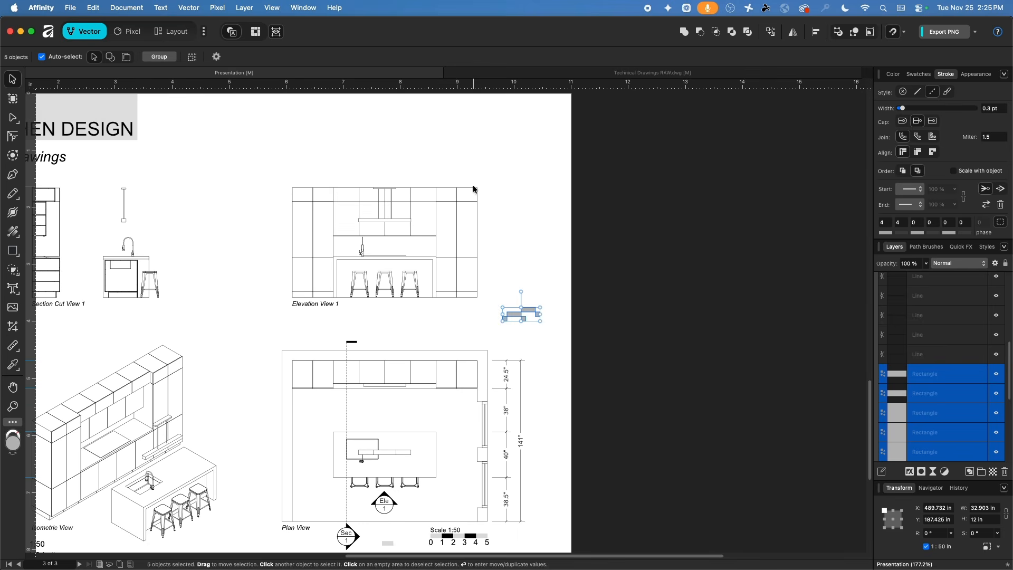
pyautogui.scroll(-3, 485, 207)
pyautogui.hscroll(3, 485, 208)
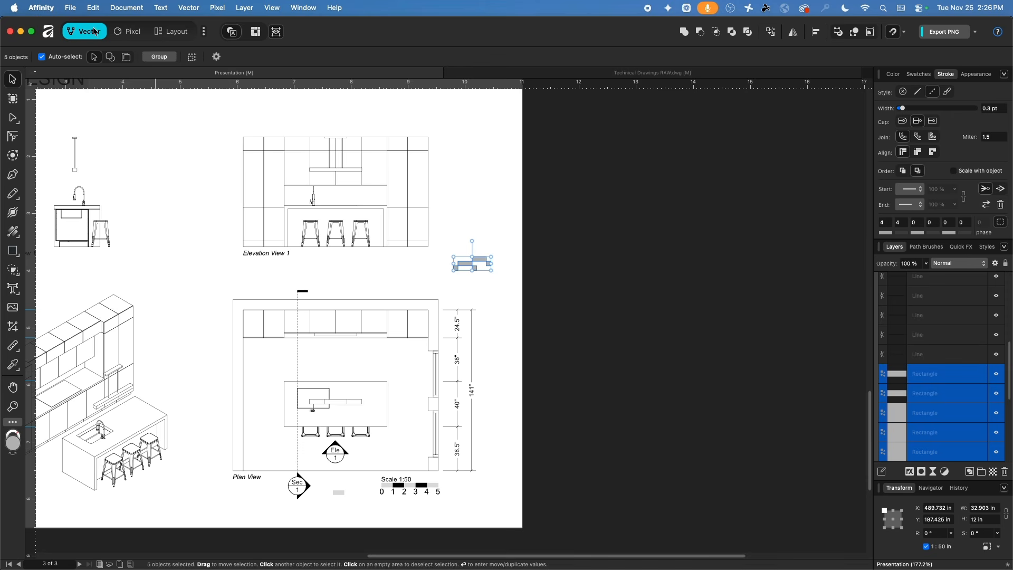
# - Open the recent document Kitchen Refined.af and show the dimensioned elevation view on page 3
pyautogui.click(67, 6)
pyautogui.moveTo(107, 113)
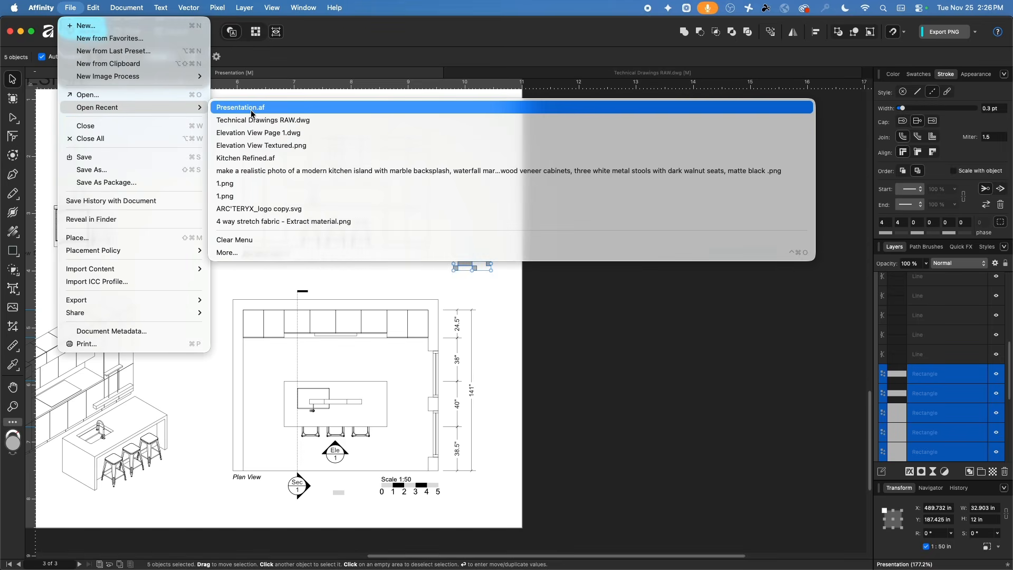
pyautogui.click(254, 157)
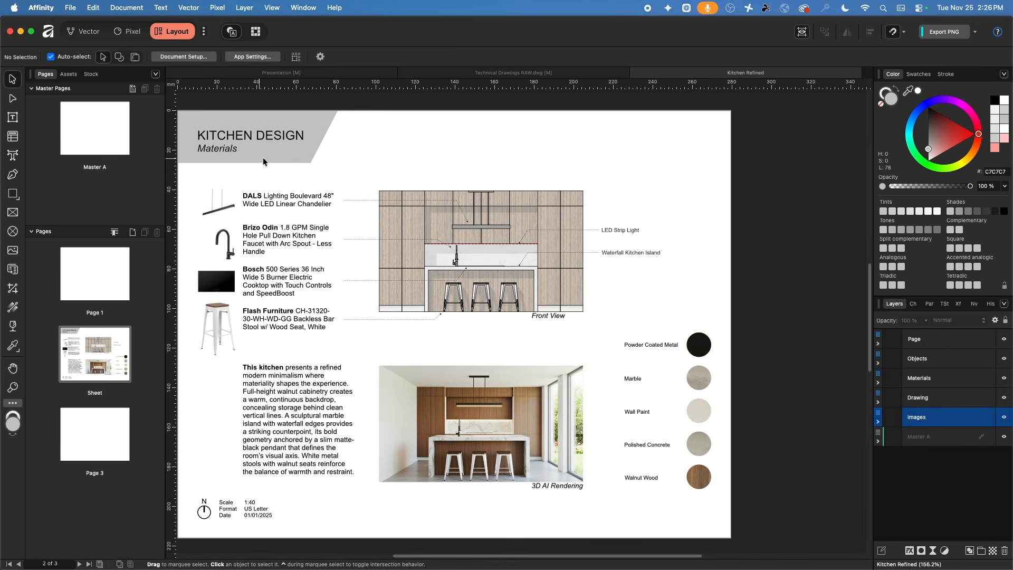
pyautogui.click(117, 426)
pyautogui.scroll(5, 719, 169)
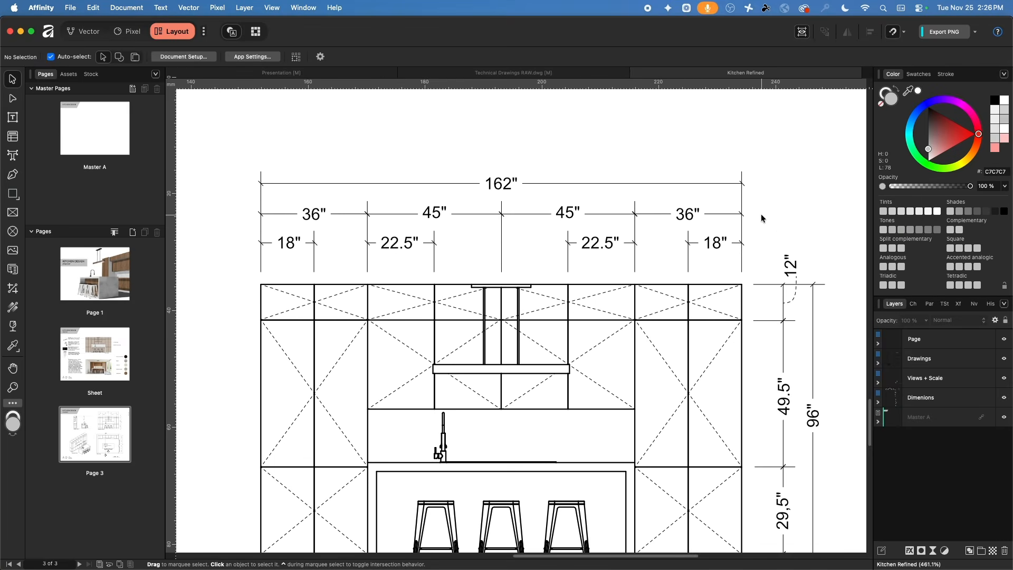
# - Draw a short curved leader with the Pen tool in the blank area above the 12" label, following the existing leader's shape
pyautogui.moveTo(796, 223); pyautogui.dragTo(727, 186)
pyautogui.scroll(-1, 727, 185)
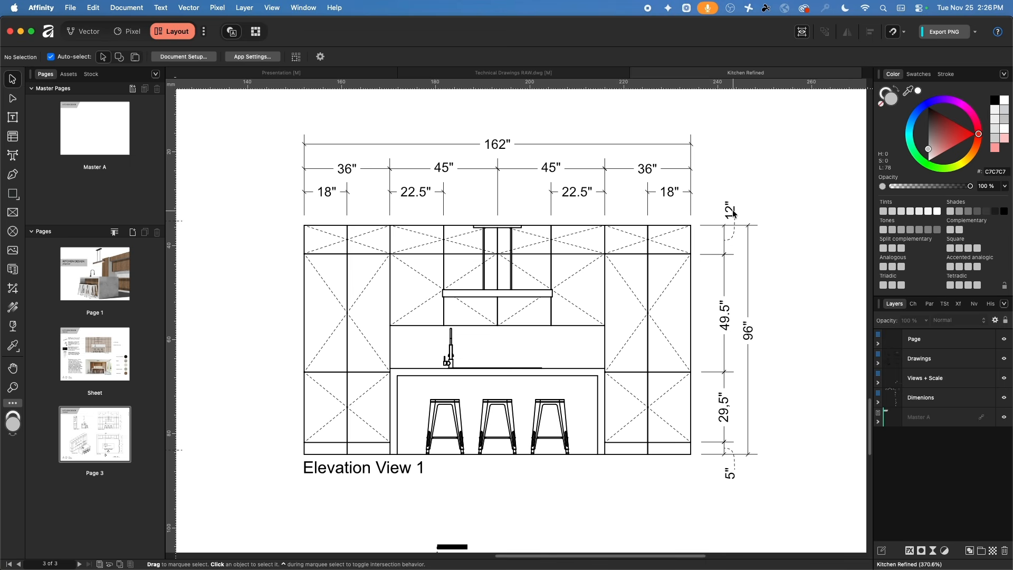
pyautogui.click(734, 233)
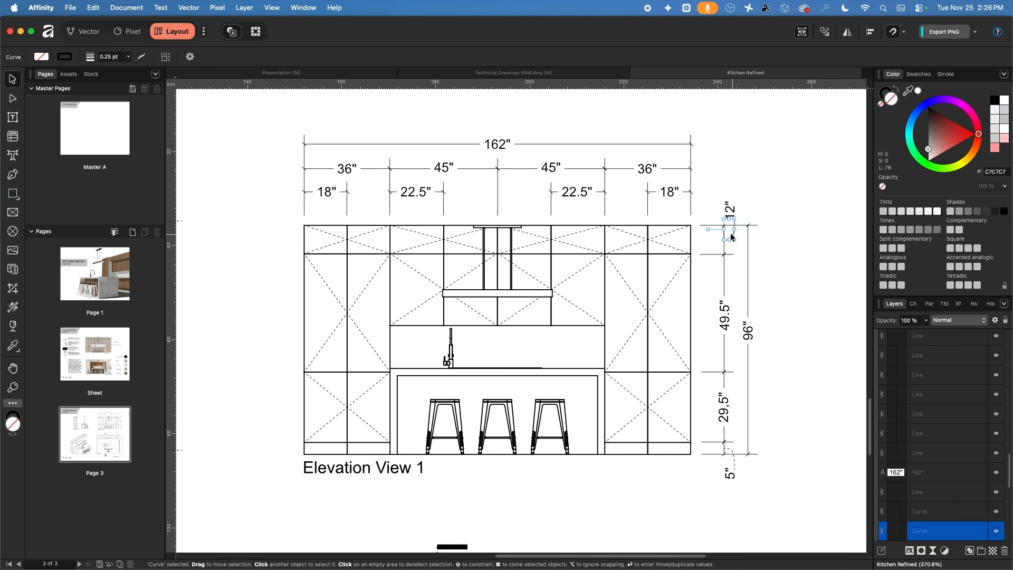
pyautogui.click(12, 177)
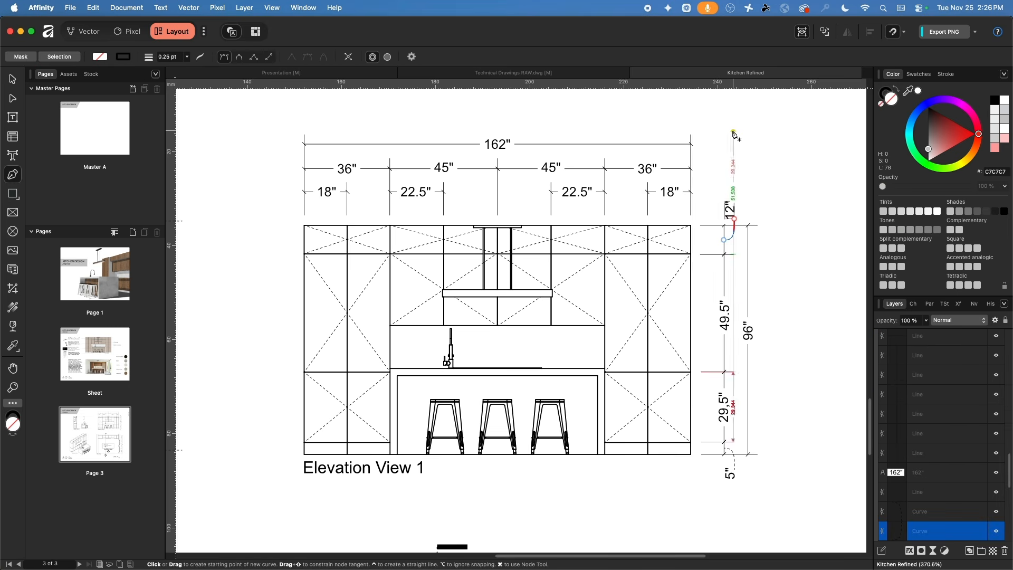
pyautogui.moveTo(734, 126); pyautogui.dragTo(757, 175)
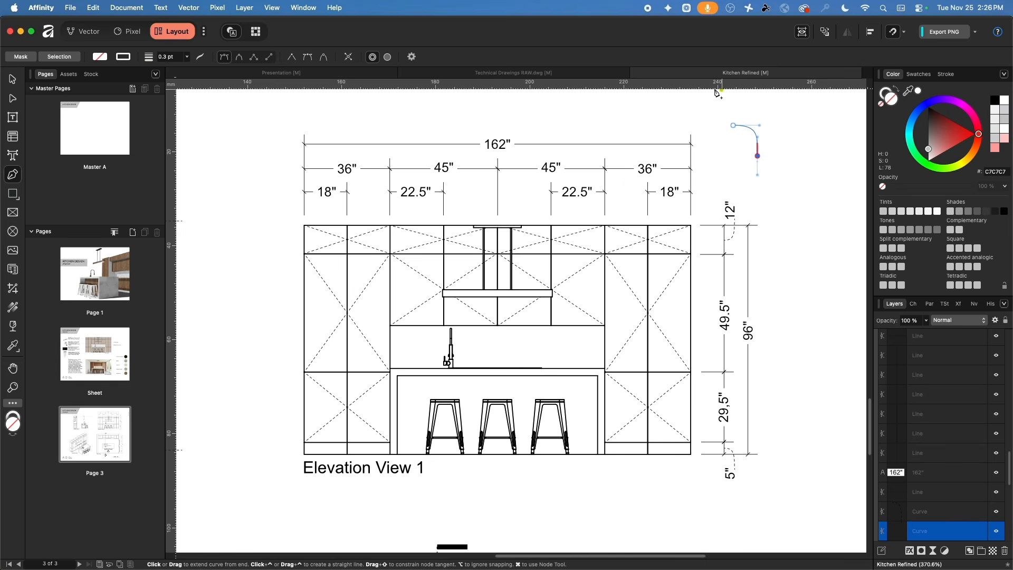
# - Shorten the upper curve handle of the new leader with the Node tool to even out its bend
pyautogui.click(12, 98)
pyautogui.scroll(10, 776, 127)
pyautogui.scroll(3, 755, 153)
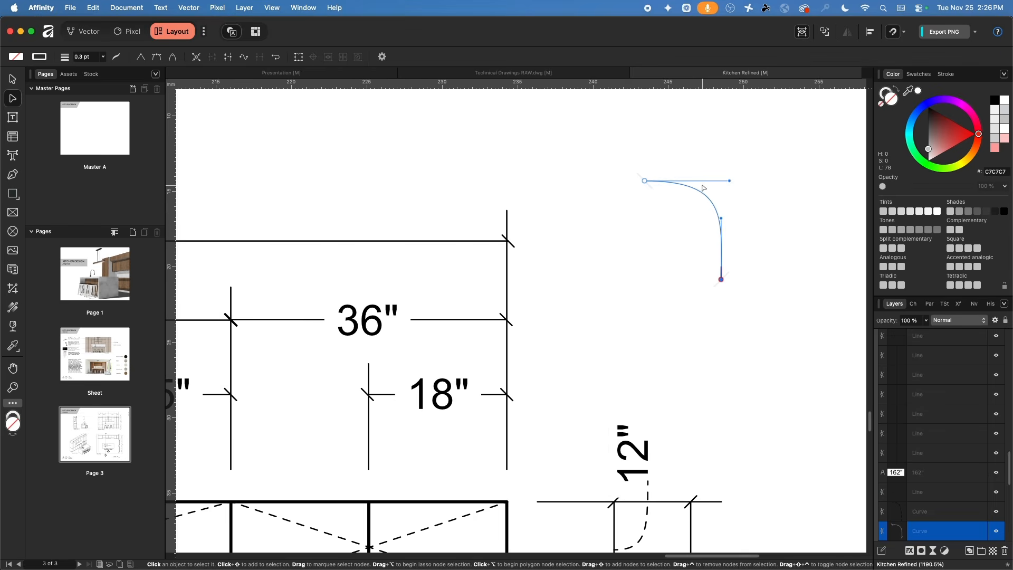
pyautogui.moveTo(733, 181); pyautogui.dragTo(722, 218)
# - Give the curved leader a dashed stroke and set both its start and end arrowheads to None
pyautogui.click(940, 75)
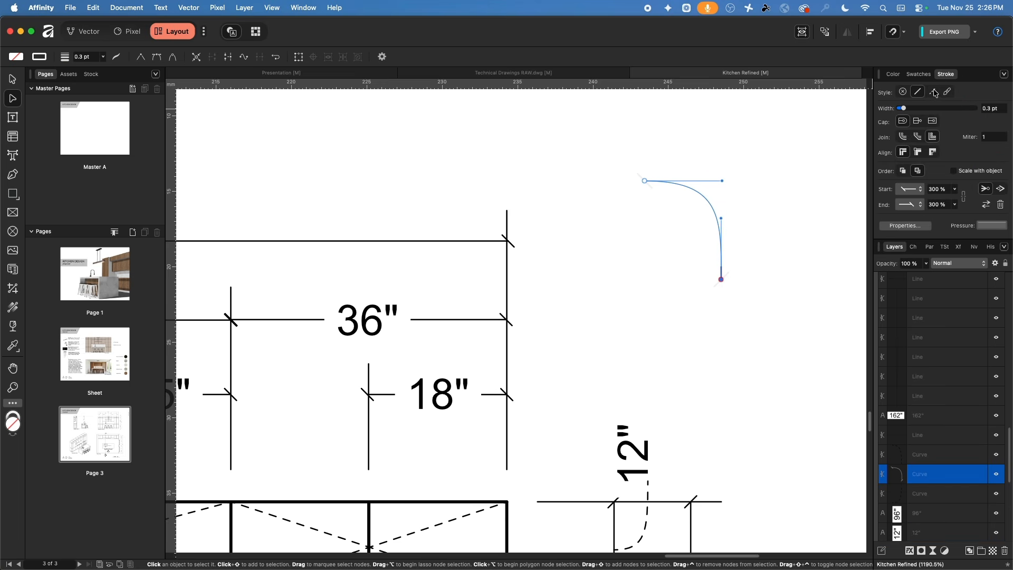
pyautogui.click(933, 93)
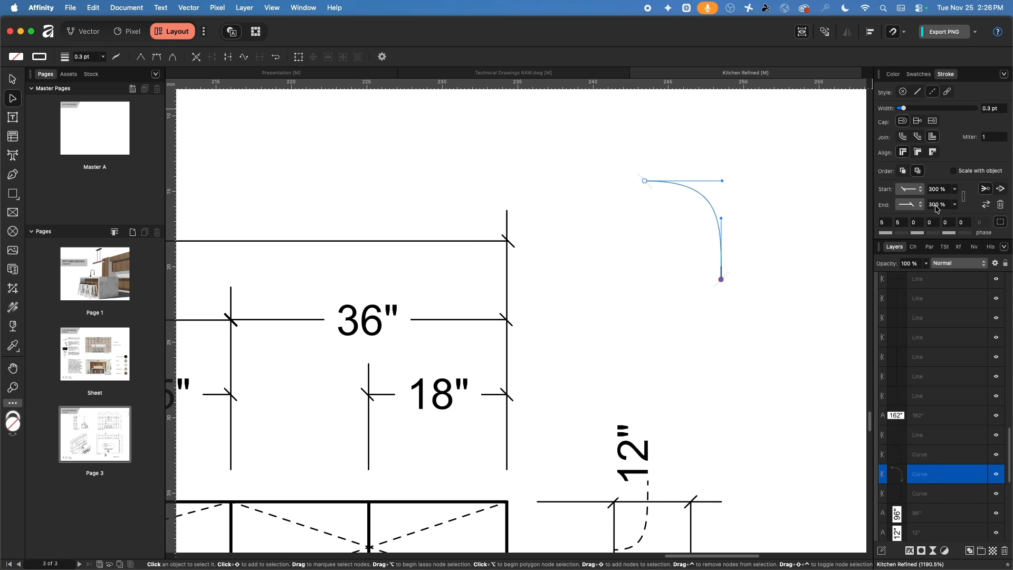
pyautogui.click(911, 189)
pyautogui.scroll(2, 914, 32)
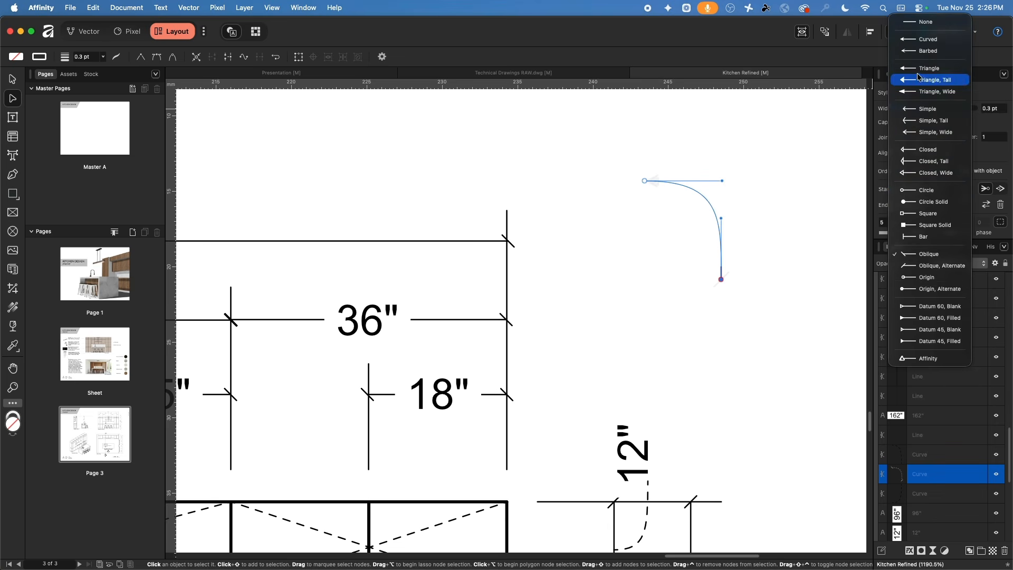
pyautogui.click(928, 21)
pyautogui.click(910, 205)
pyautogui.scroll(2, 944, 32)
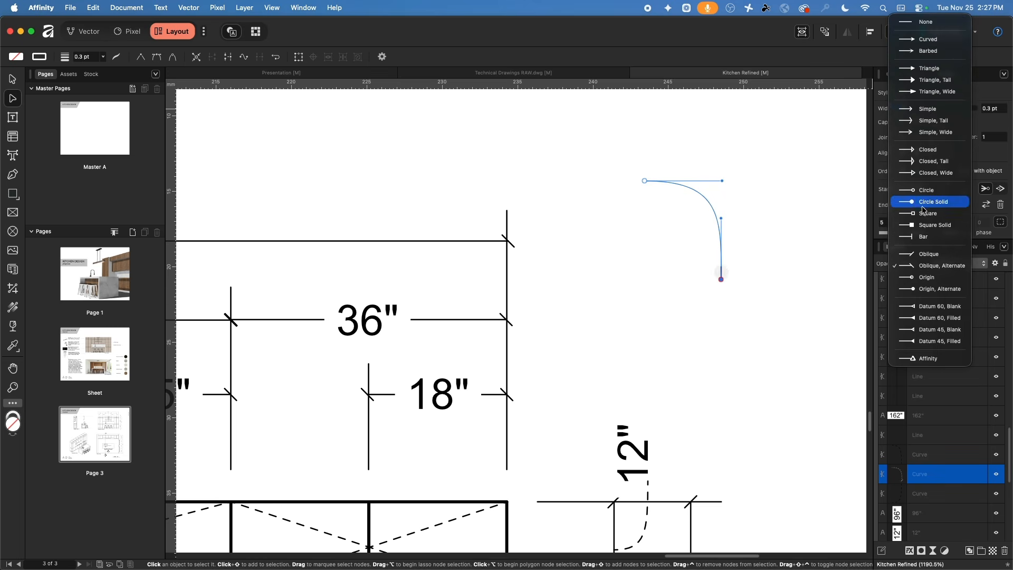
pyautogui.click(943, 27)
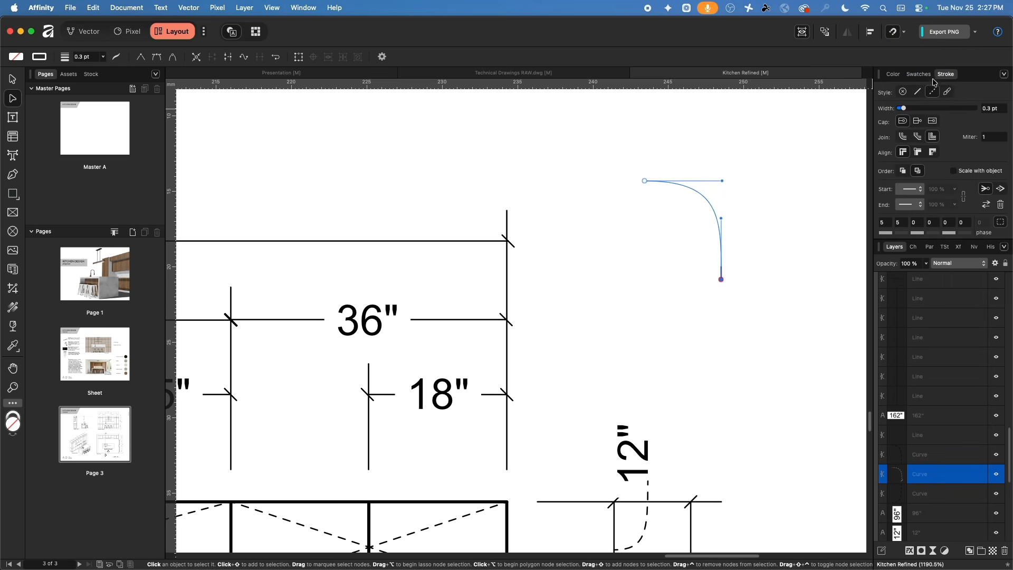
# - Set the curved leader's stroke colour to black (000000) and deselect it
pyautogui.click(895, 75)
pyautogui.click(884, 92)
pyautogui.click(927, 107)
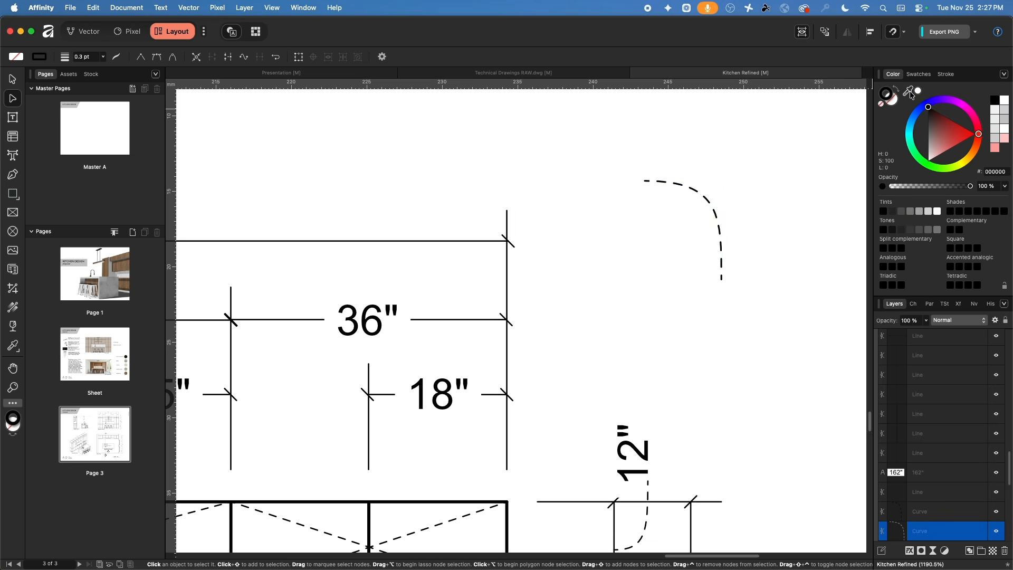
pyautogui.click(794, 200)
# - Compare the practice curve with the existing 12" leader and delete the practice curve
pyautogui.scroll(-5, 749, 201)
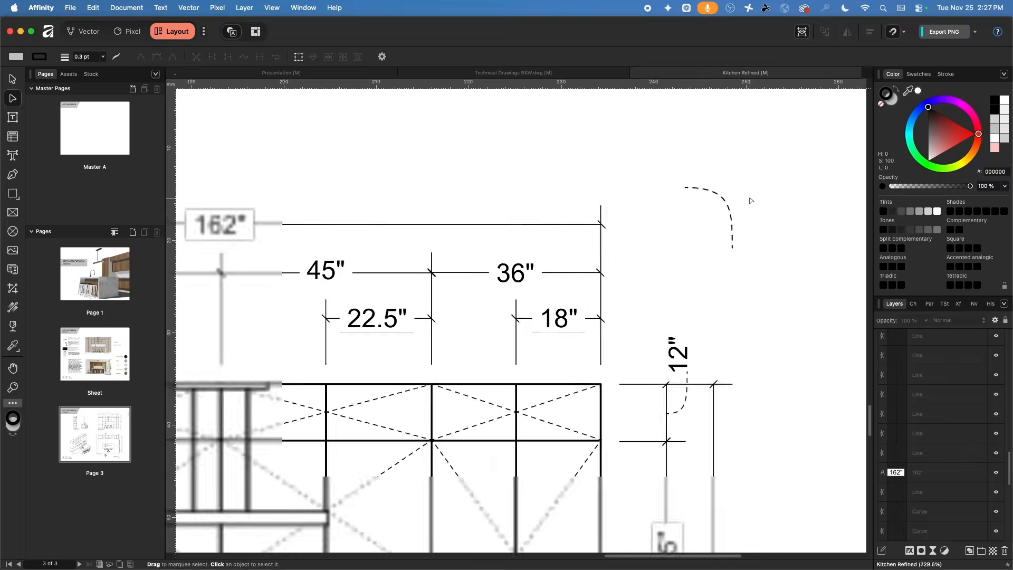
pyautogui.click(693, 385)
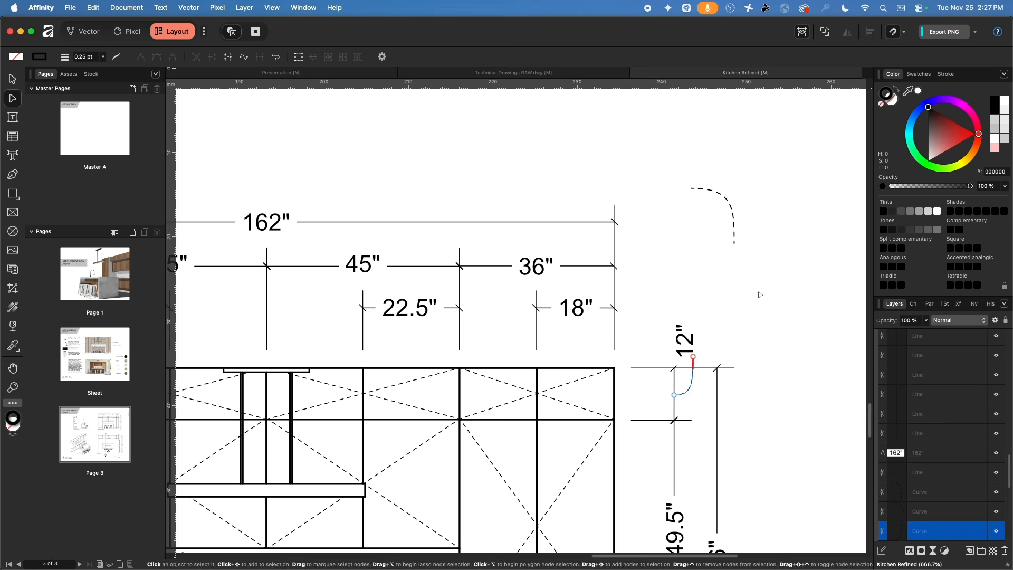
pyautogui.click(758, 293)
pyautogui.click(731, 205)
pyautogui.press('Delete')
# - Switch back to the Presentation document and show Elevation View 1 with blank space around it
pyautogui.scroll(-4, 632, 205)
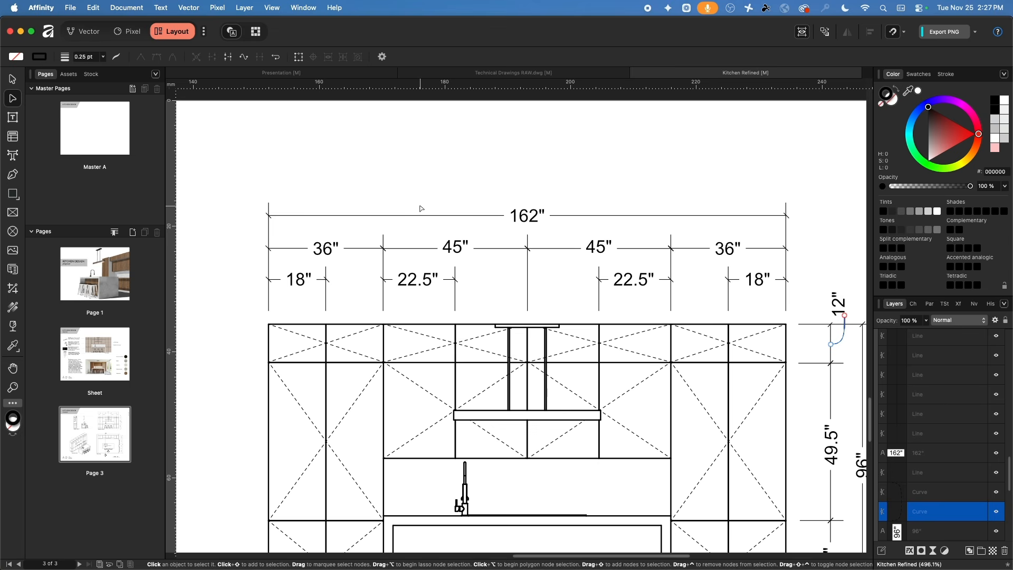
pyautogui.scroll(-3, 421, 208)
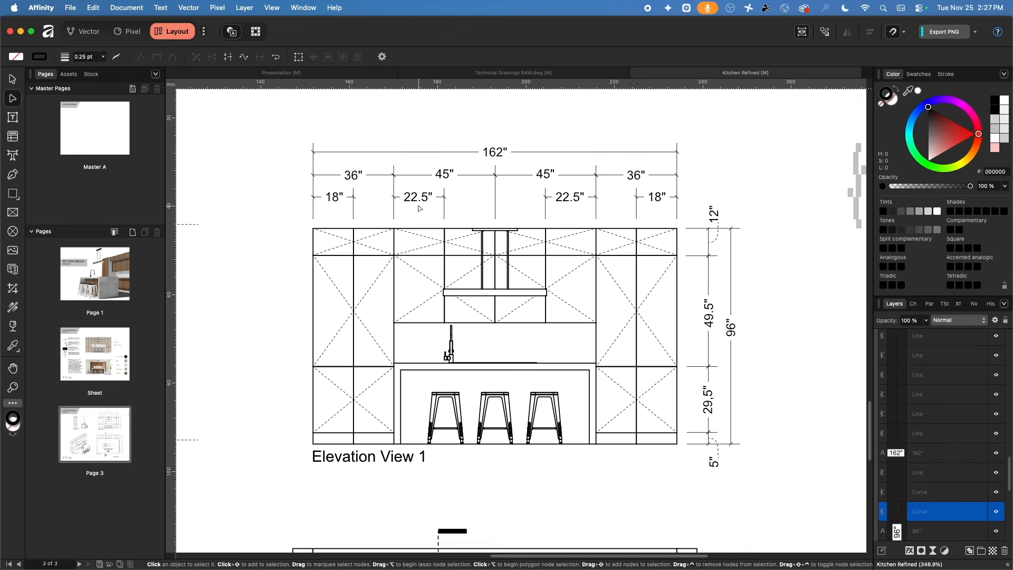
pyautogui.scroll(-5, 419, 208)
pyautogui.scroll(1, 430, 208)
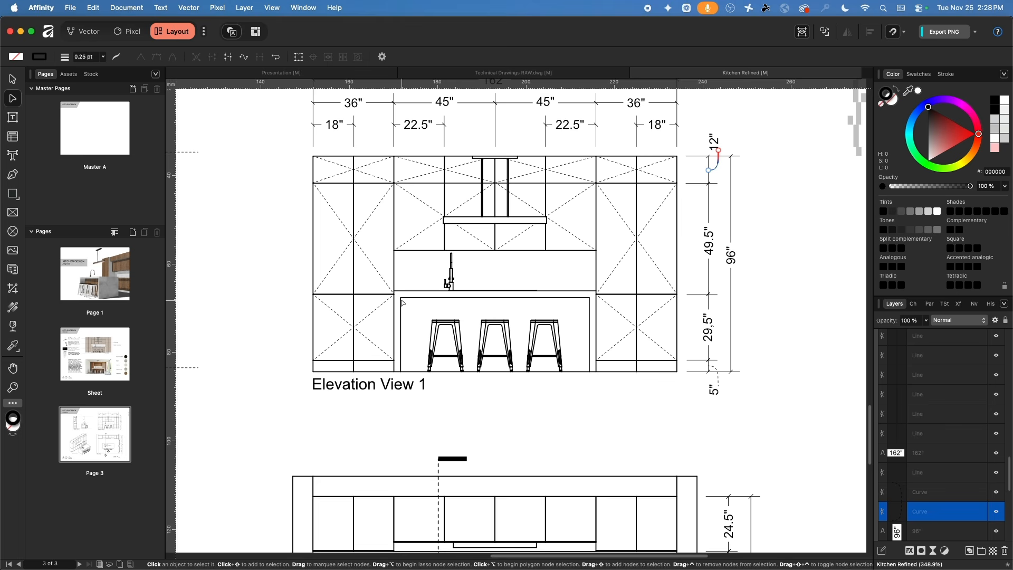
pyautogui.click(326, 72)
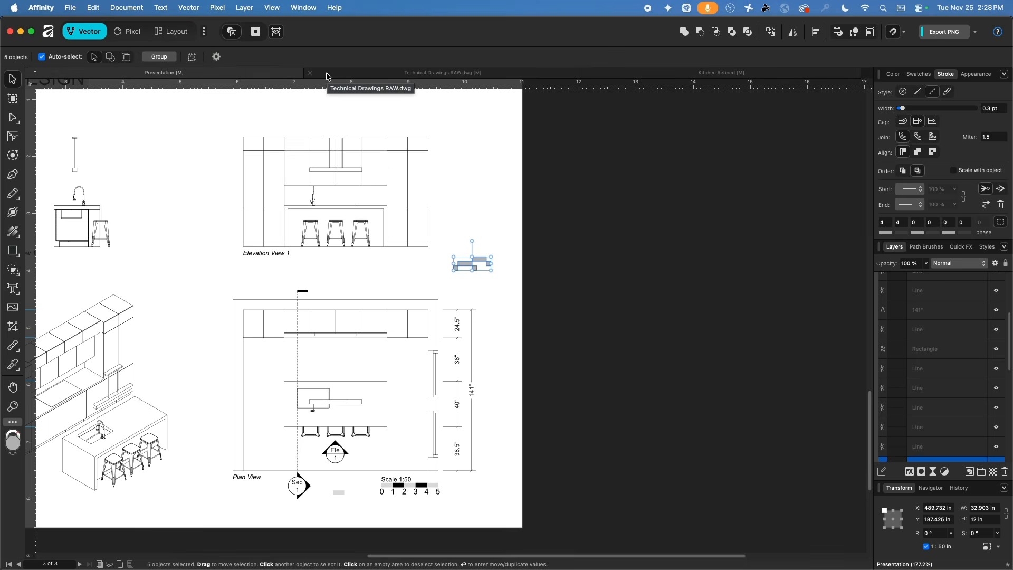
pyautogui.scroll(8, 406, 170)
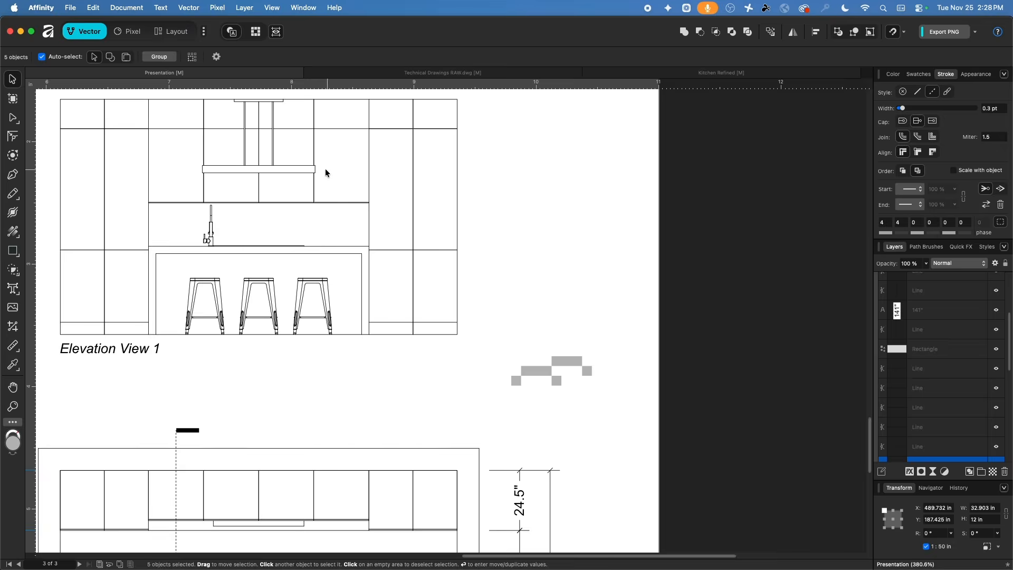
pyautogui.moveTo(280, 212); pyautogui.dragTo(241, 193)
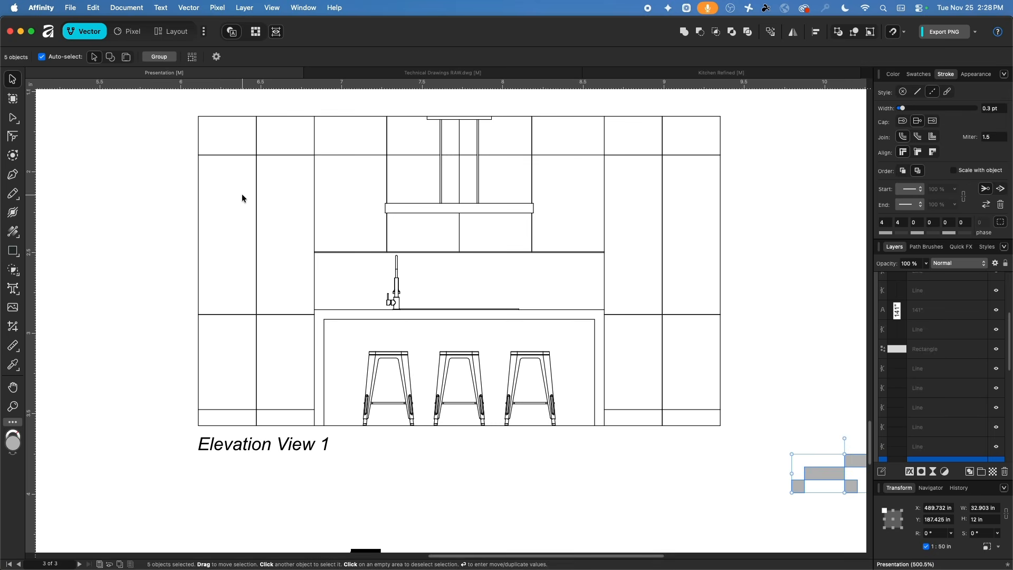
pyautogui.scroll(-4, 756, 237)
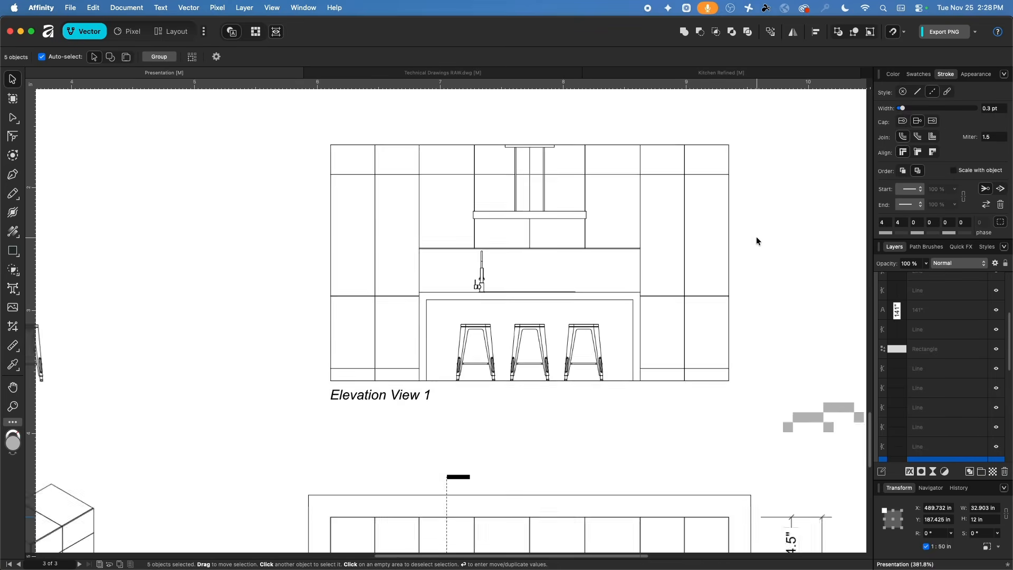
pyautogui.moveTo(763, 217); pyautogui.dragTo(601, 271)
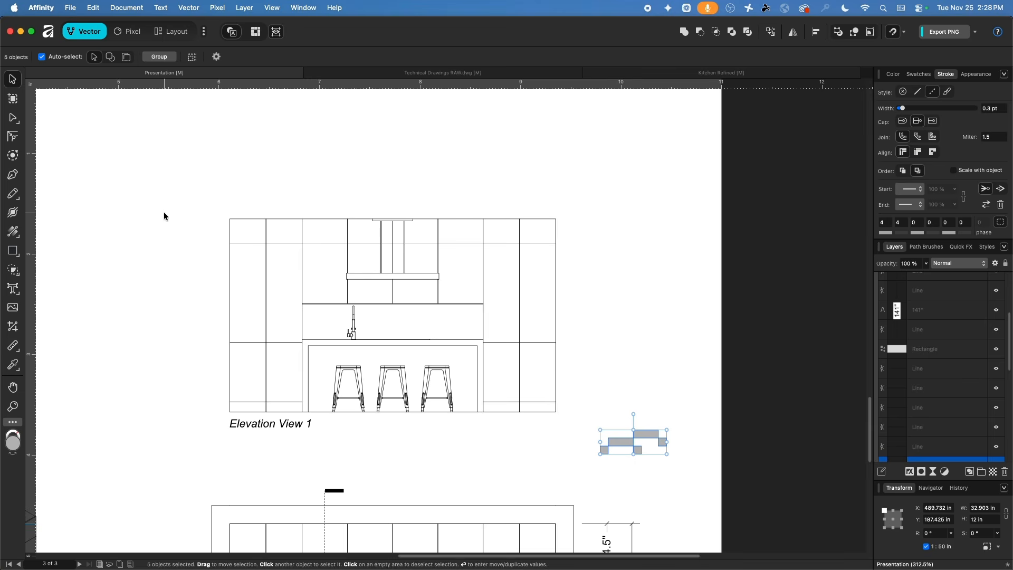
# - Check the snapping options for drawing over the elevation's upper cabinets
pyautogui.click(13, 174)
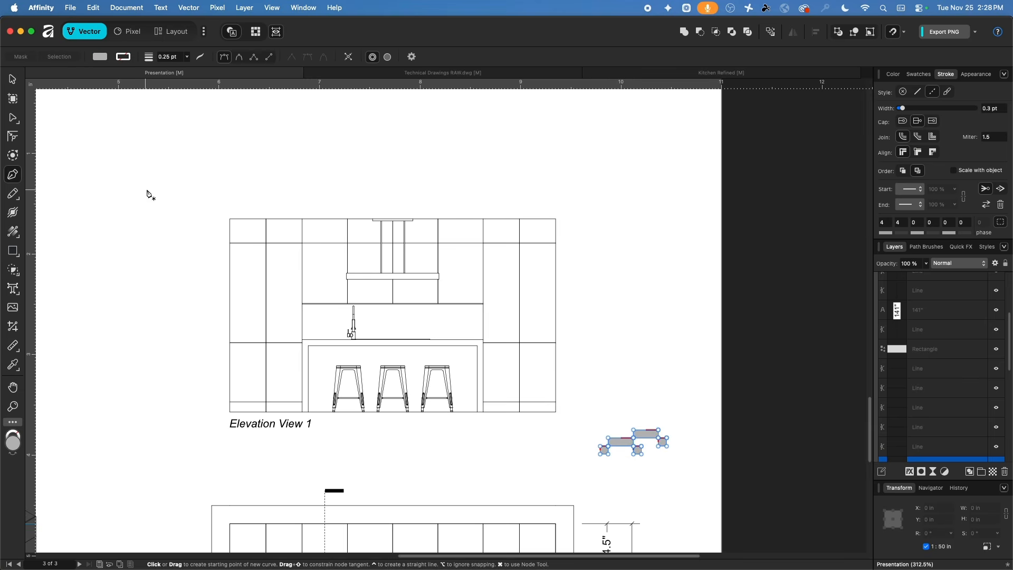
pyautogui.click(905, 33)
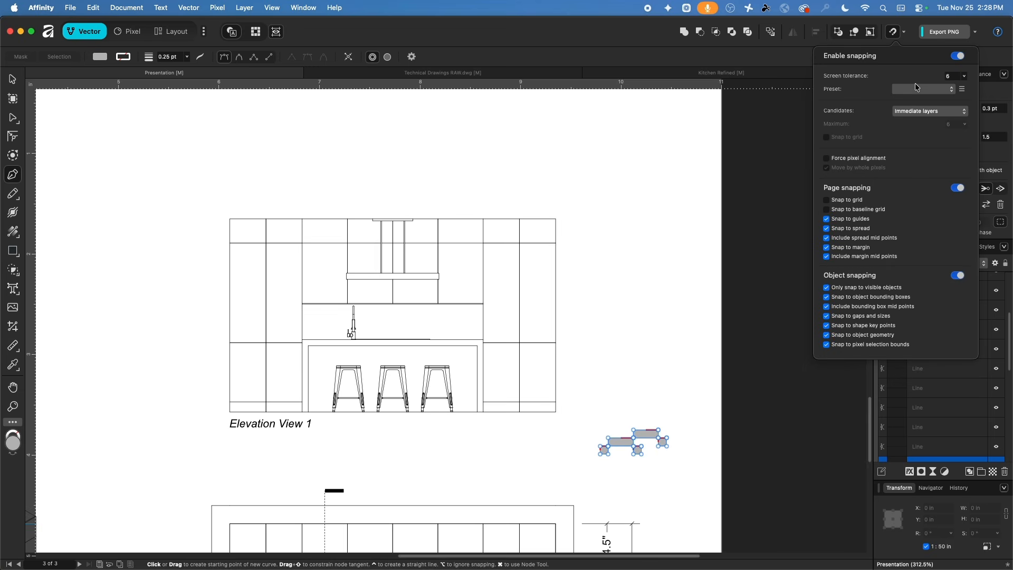
pyautogui.scroll(5, 244, 233)
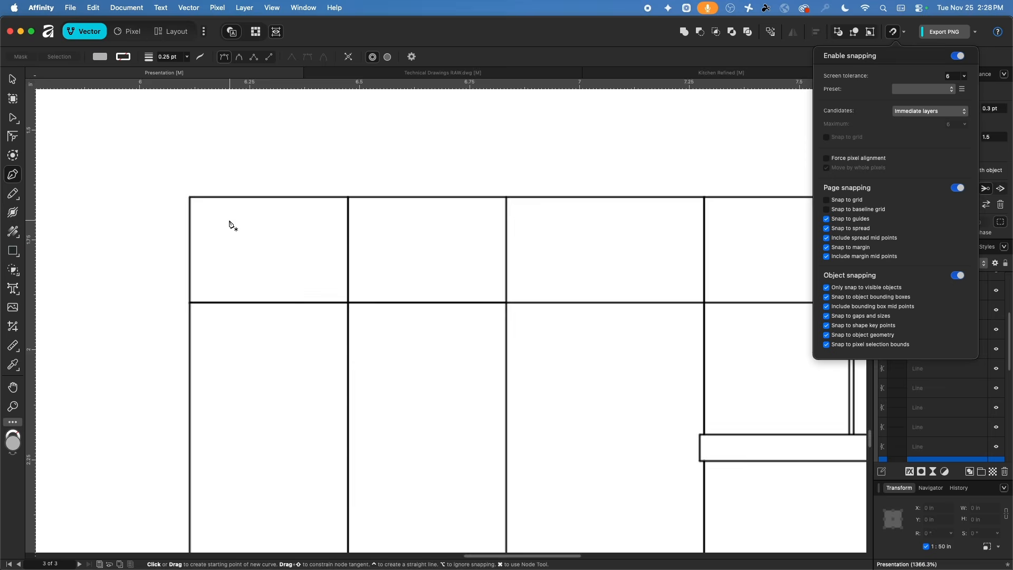
pyautogui.click(9, 81)
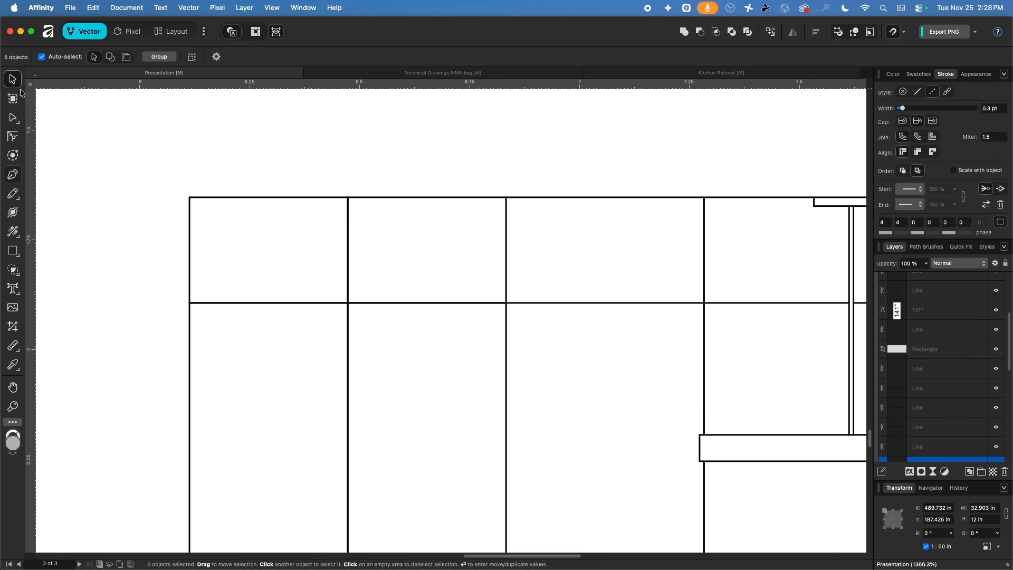
# - Toggle the Elevation View layer's visibility off and on, and make it the active layer
pyautogui.scroll(10, 950, 367)
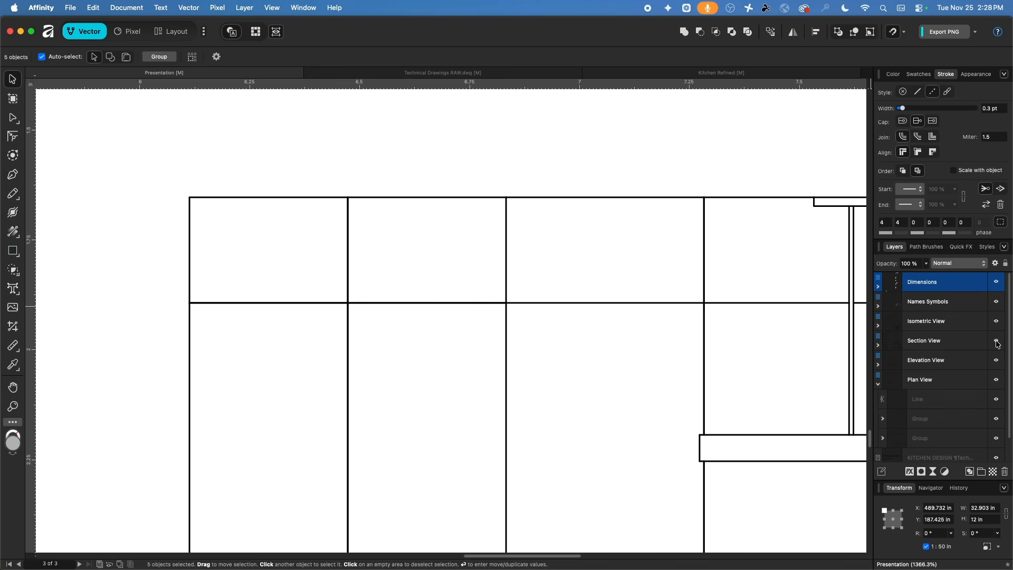
pyautogui.click(997, 363)
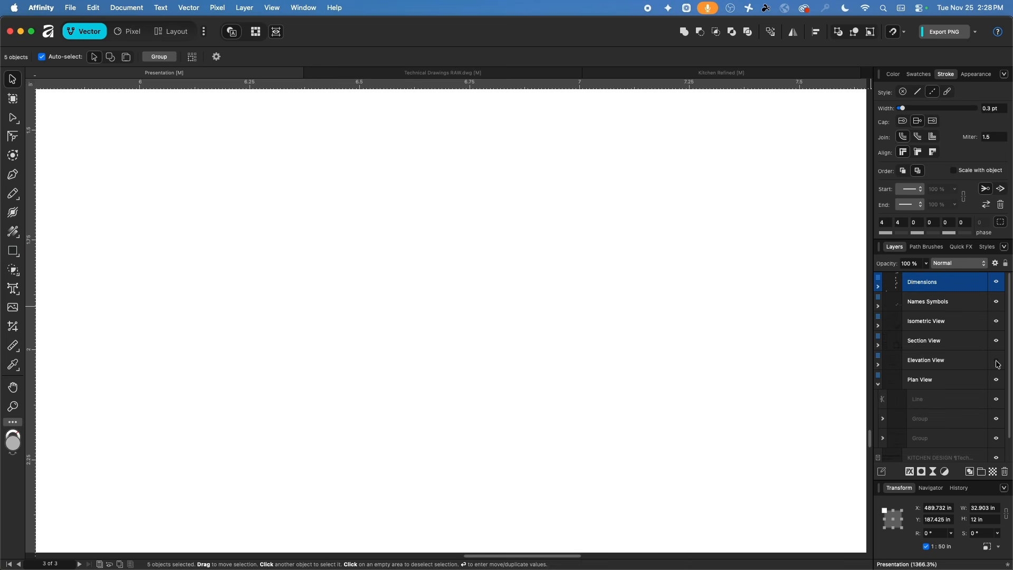
pyautogui.click(996, 364)
pyautogui.click(940, 364)
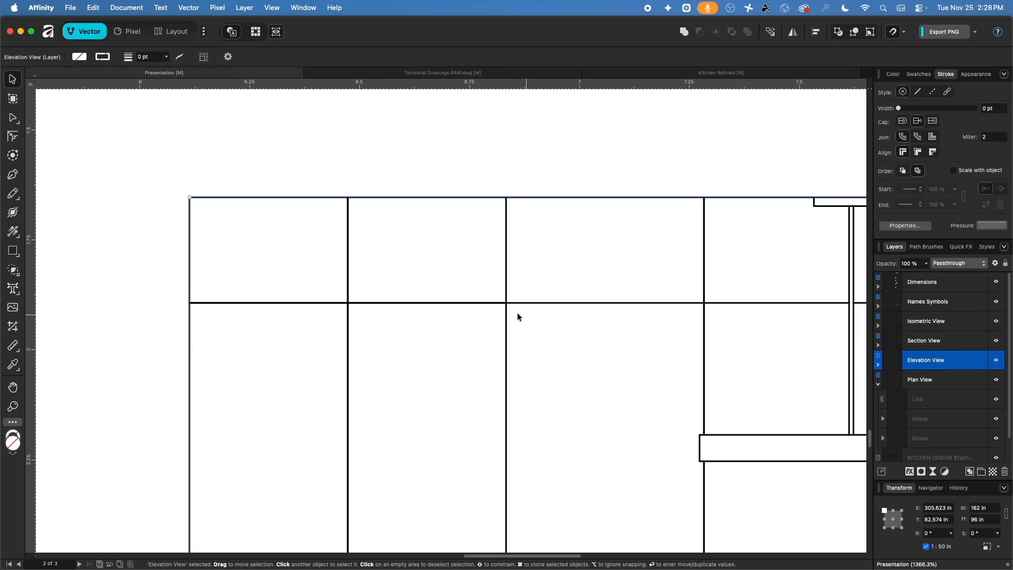
pyautogui.click(157, 219)
# - Draw a diagonal line about 38 in long across the first two upper cabinet doors, from their upper-left to lower-right corner
pyautogui.click(14, 177)
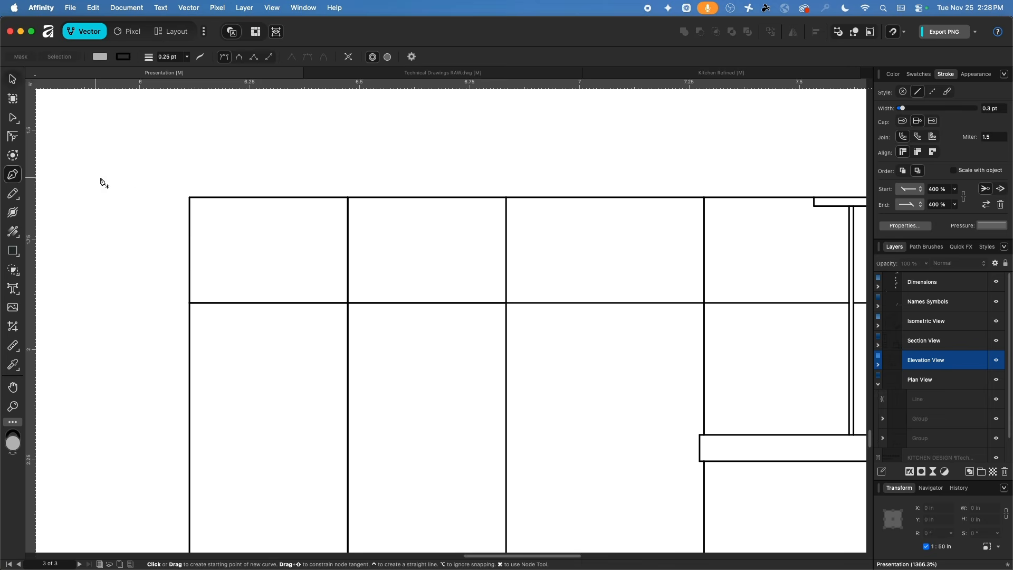
pyautogui.click(189, 198)
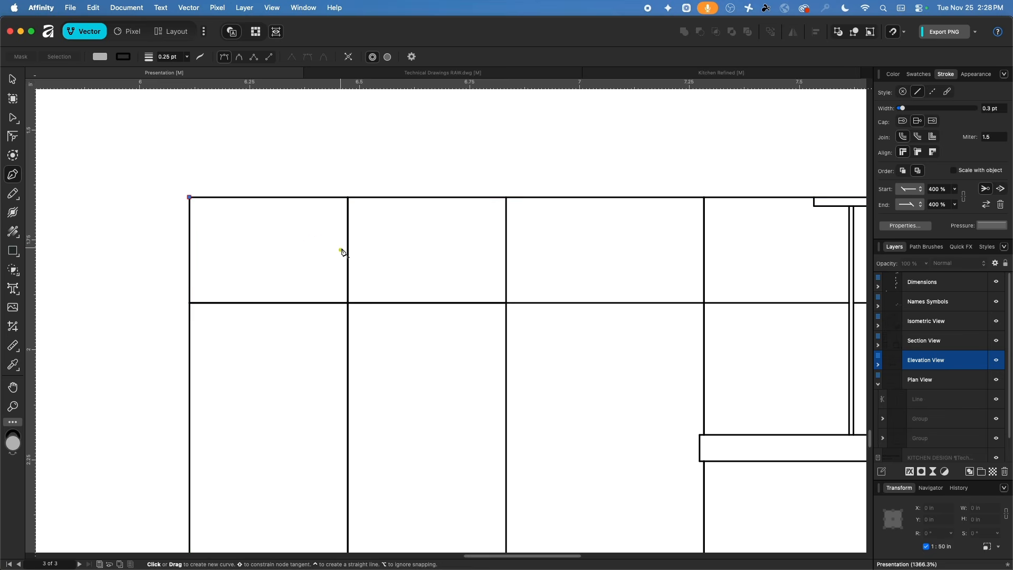
pyautogui.click(506, 303)
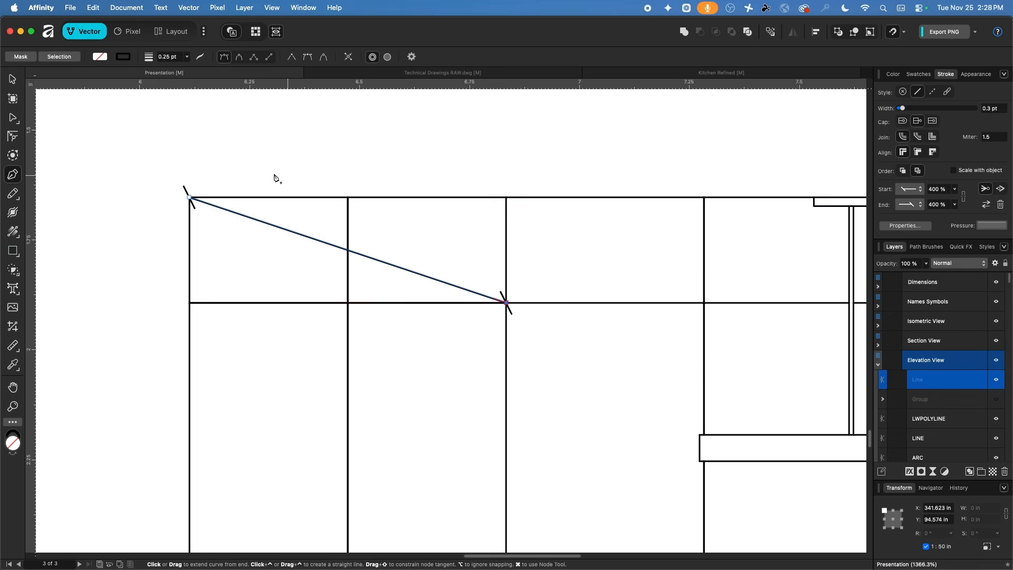
pyautogui.click(12, 81)
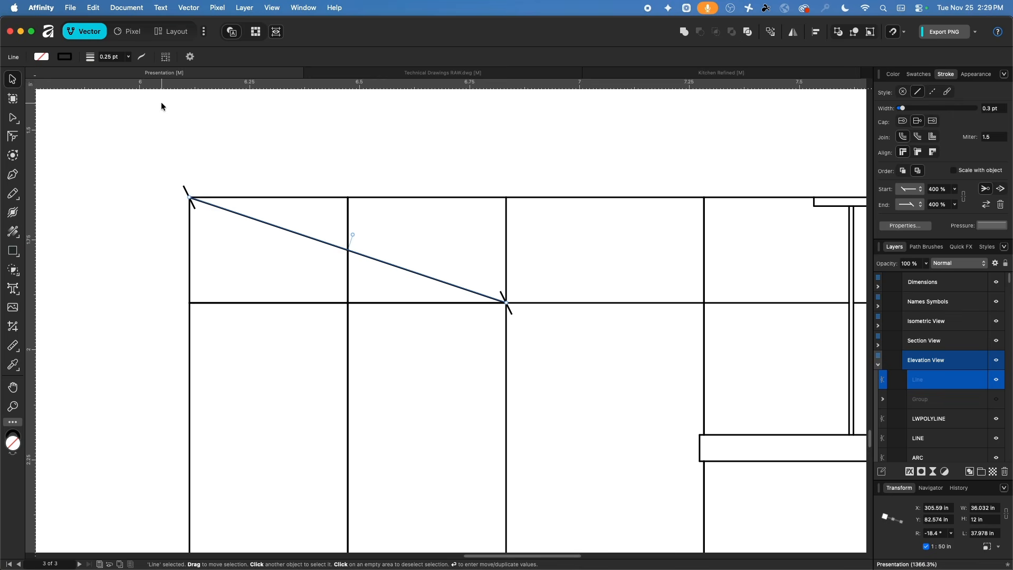
# - Remove the arrowheads from both ends of the diagonal line by setting start and end to None
pyautogui.click(129, 58)
pyautogui.click(142, 57)
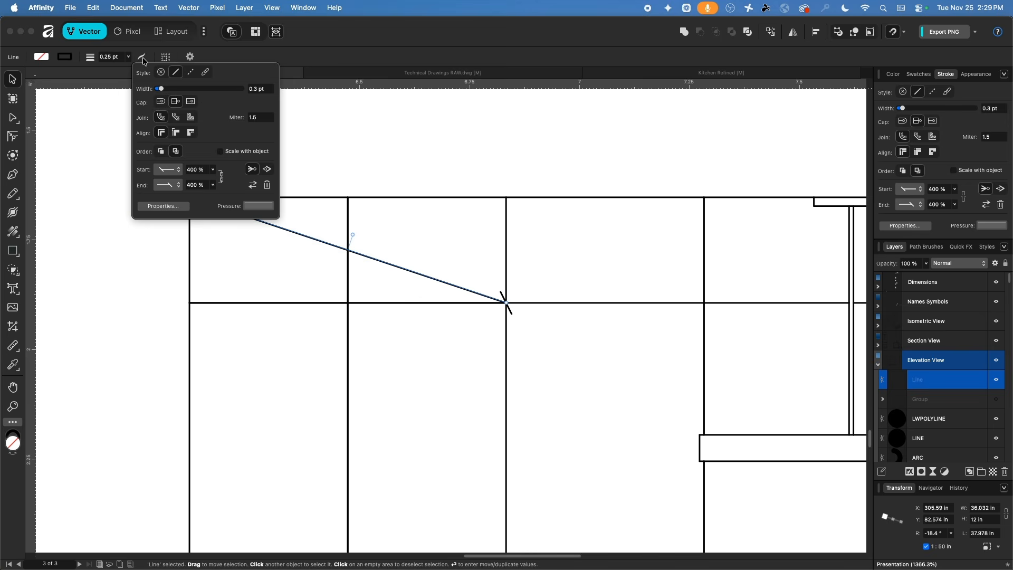
pyautogui.click(182, 168)
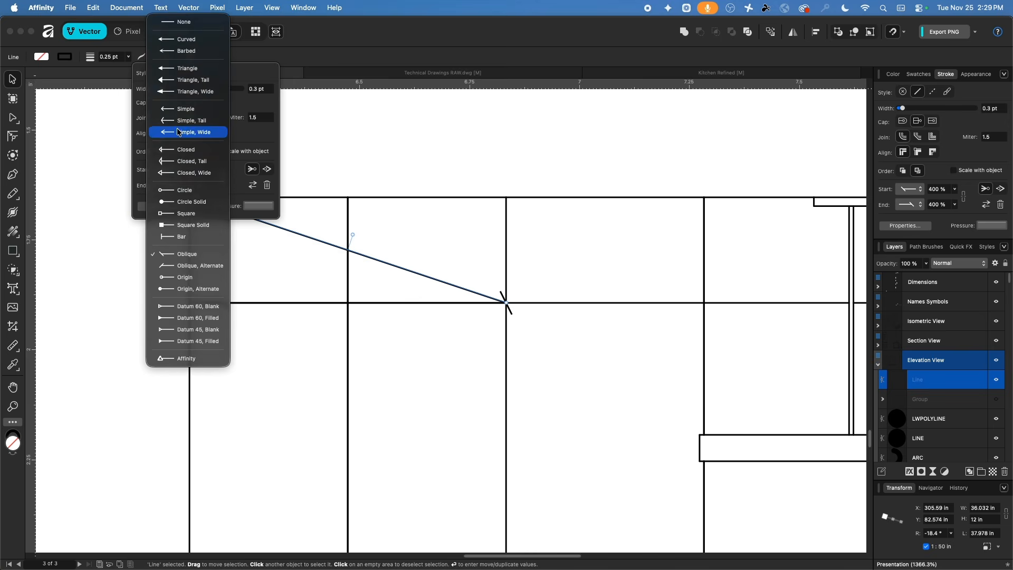
pyautogui.click(172, 23)
pyautogui.click(172, 187)
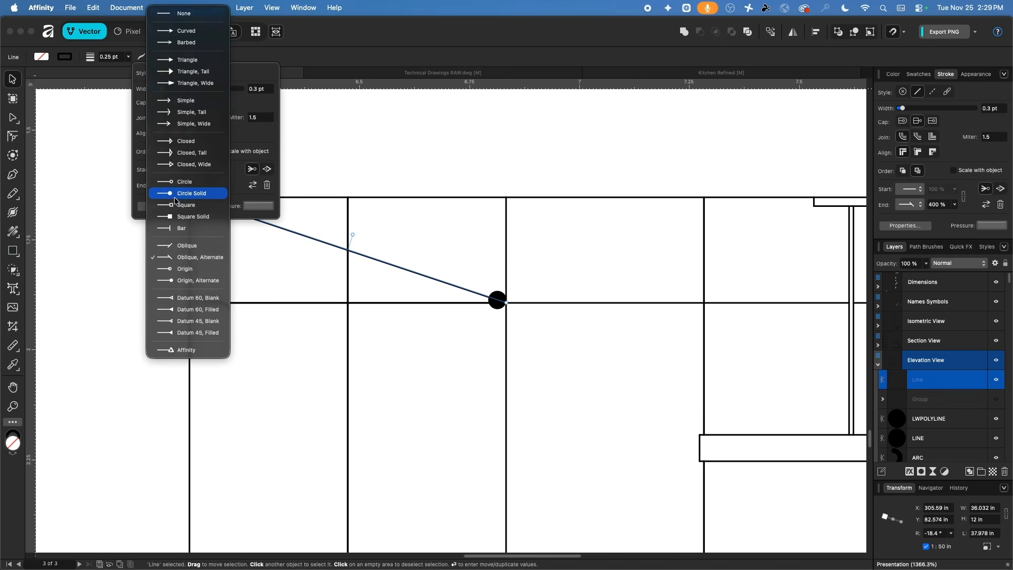
pyautogui.click(188, 13)
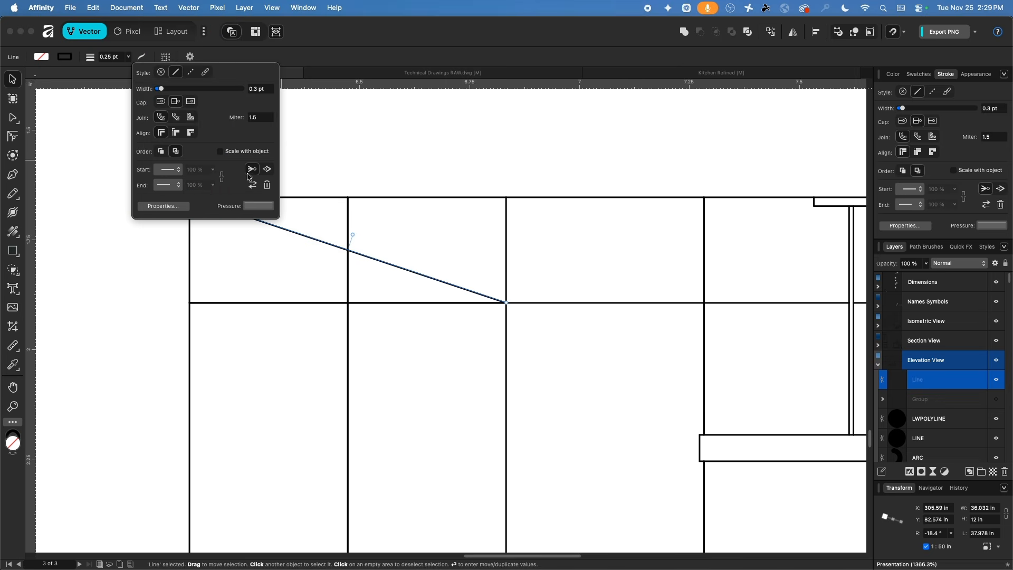
# - Make the diagonal line dashed and set its stroke width to 0.15 pt
pyautogui.click(190, 72)
pyautogui.click(141, 203)
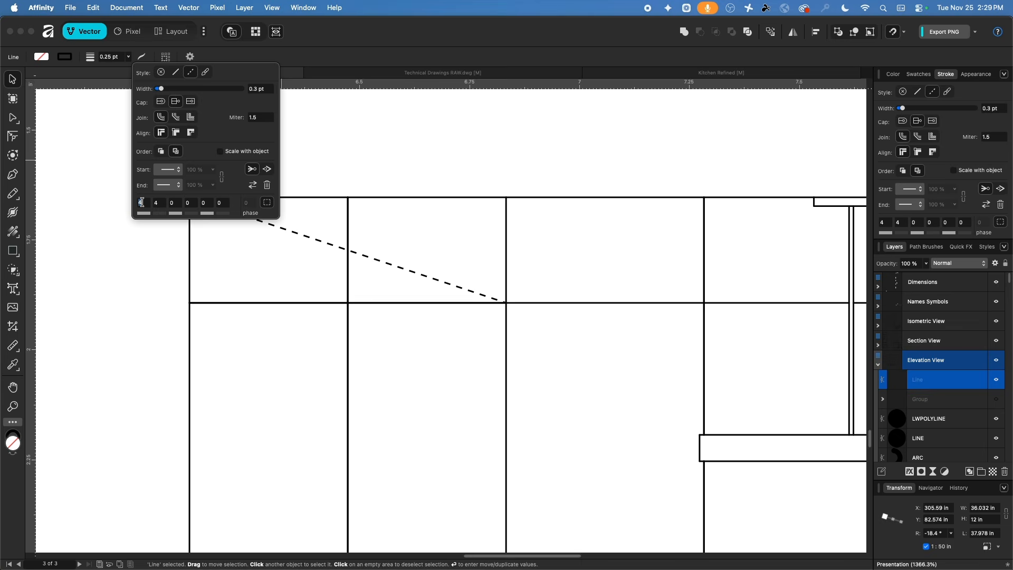
pyautogui.click(253, 91)
pyautogui.write('.15')
pyautogui.press('Return')
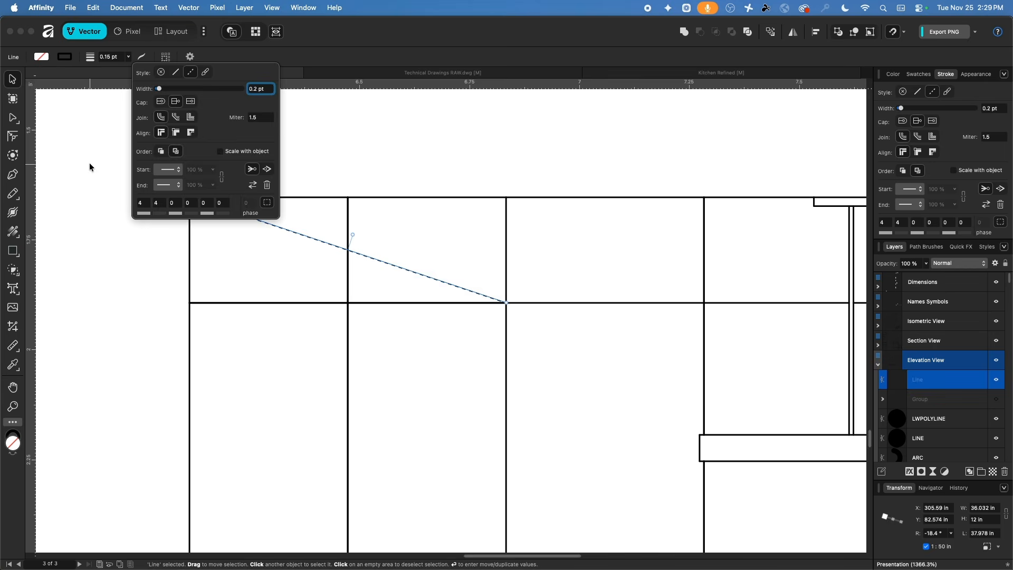
pyautogui.click(89, 159)
# - Draw the opposite dashed diagonal with the Pen tool, from the lower-left to the upper-right corner of the same two upper doors
pyautogui.click(13, 175)
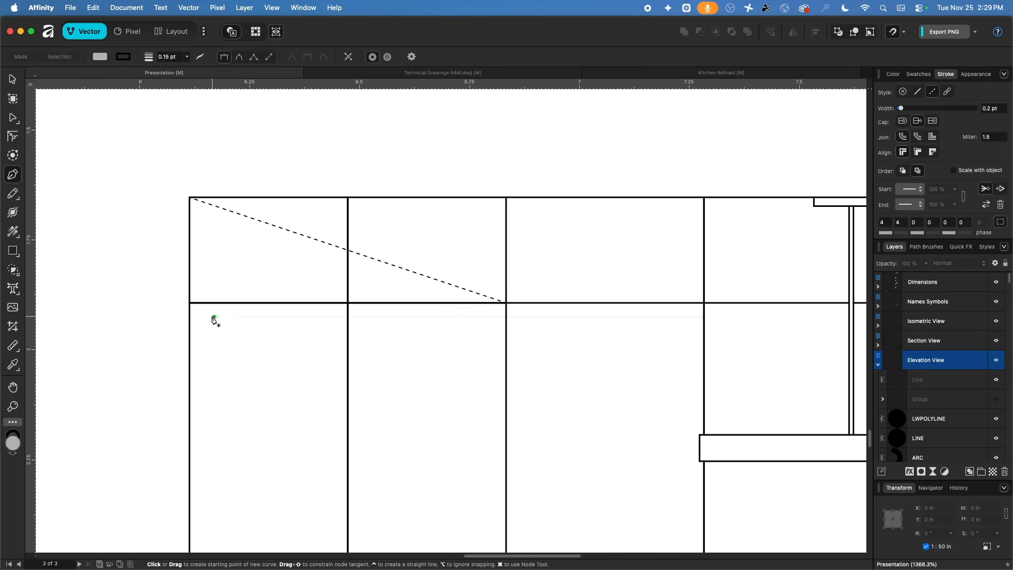
pyautogui.click(189, 303)
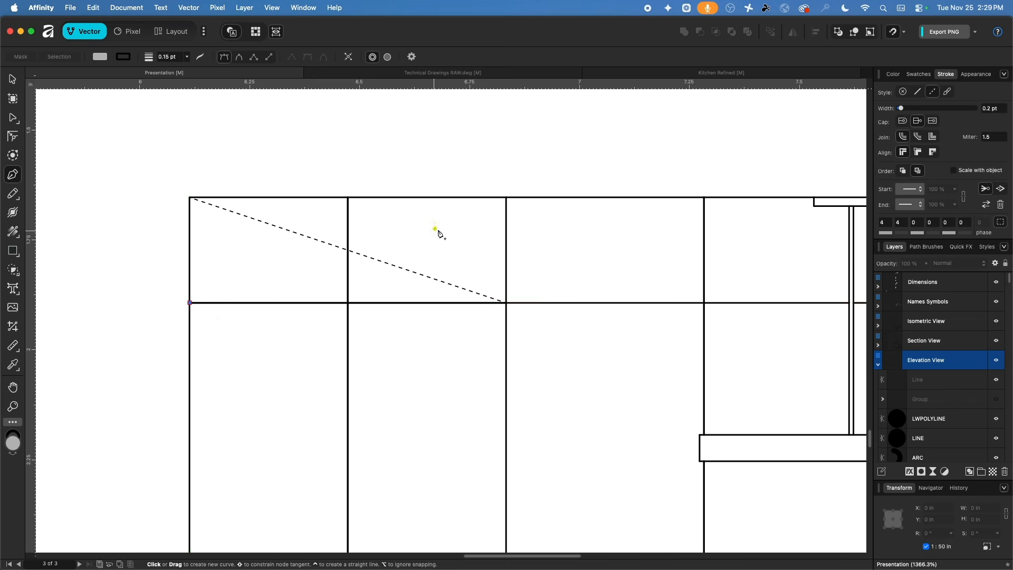
pyautogui.click(507, 197)
pyautogui.click(12, 79)
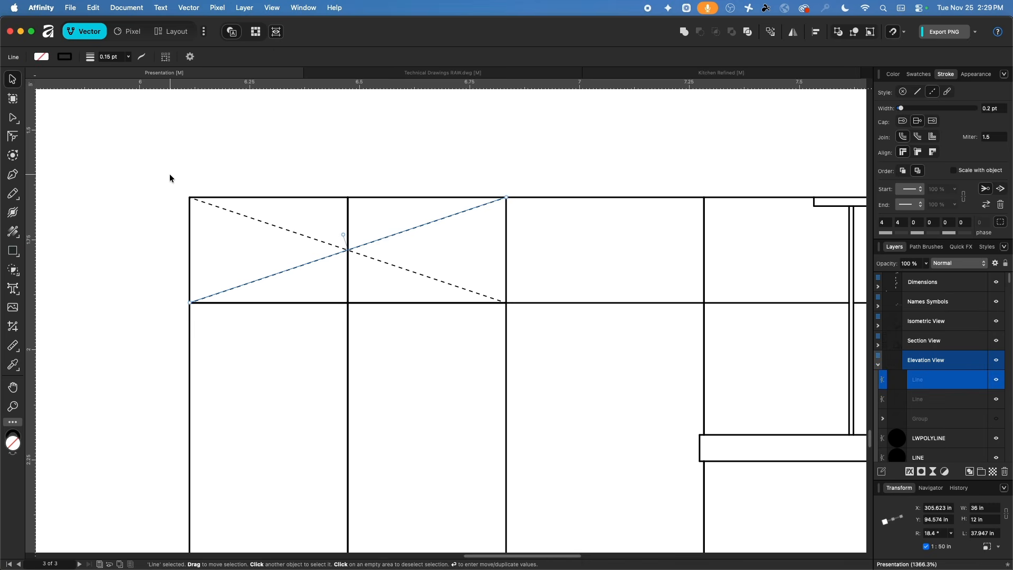
# - Select both dashed diagonals and group them
pyautogui.scroll(-2, 195, 175)
pyautogui.keyDown('shift'); pyautogui.click(291, 226); pyautogui.keyUp('shift')
pyautogui.scroll(-2, 323, 238)
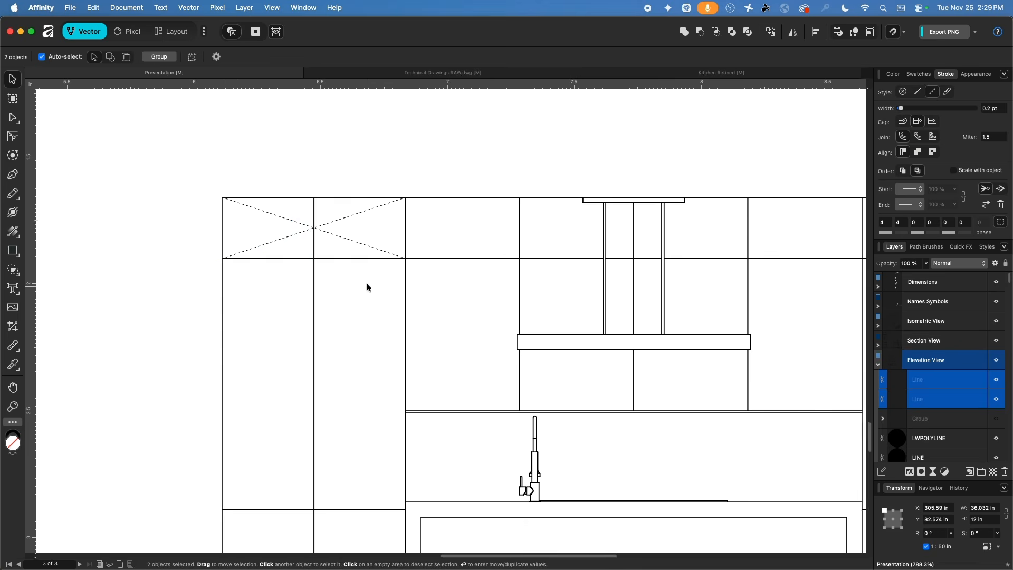
pyautogui.scroll(-2, 367, 283)
pyautogui.press('super+g')
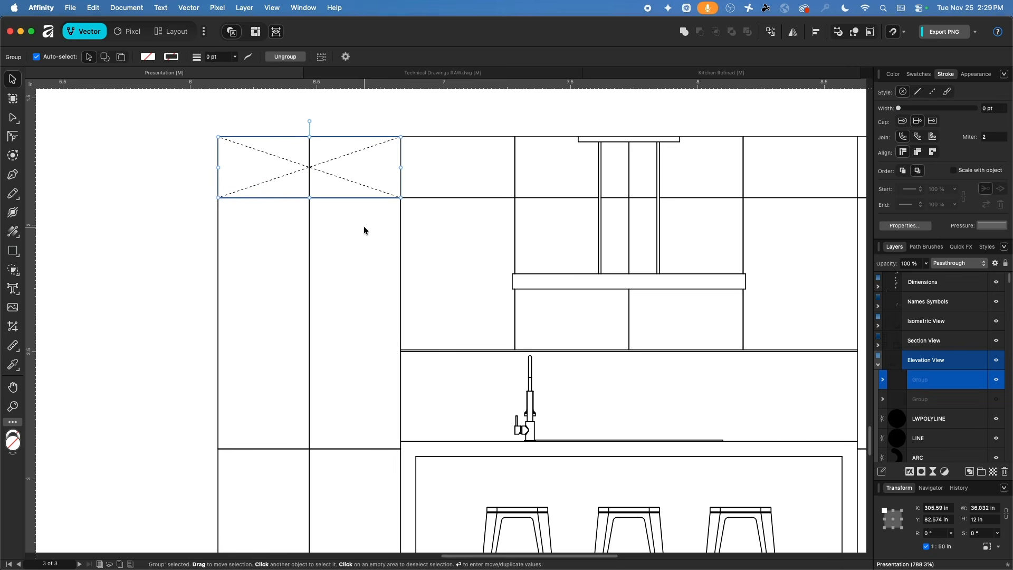
# - Duplicate the crossed-line group and align the copy with the upper corners of the tall doors directly below
pyautogui.press('super+j')
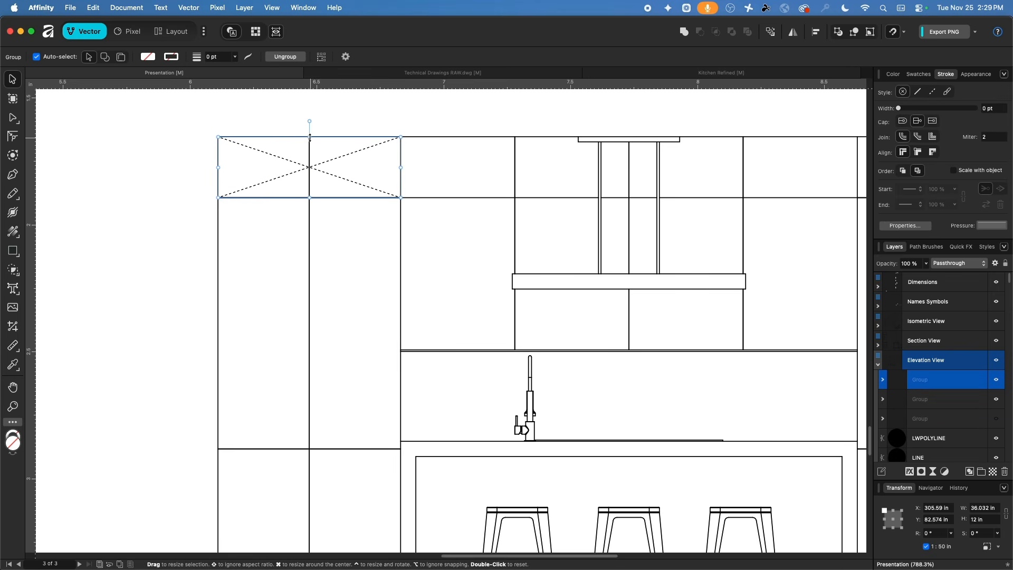
pyautogui.moveTo(310, 137); pyautogui.dragTo(310, 346)
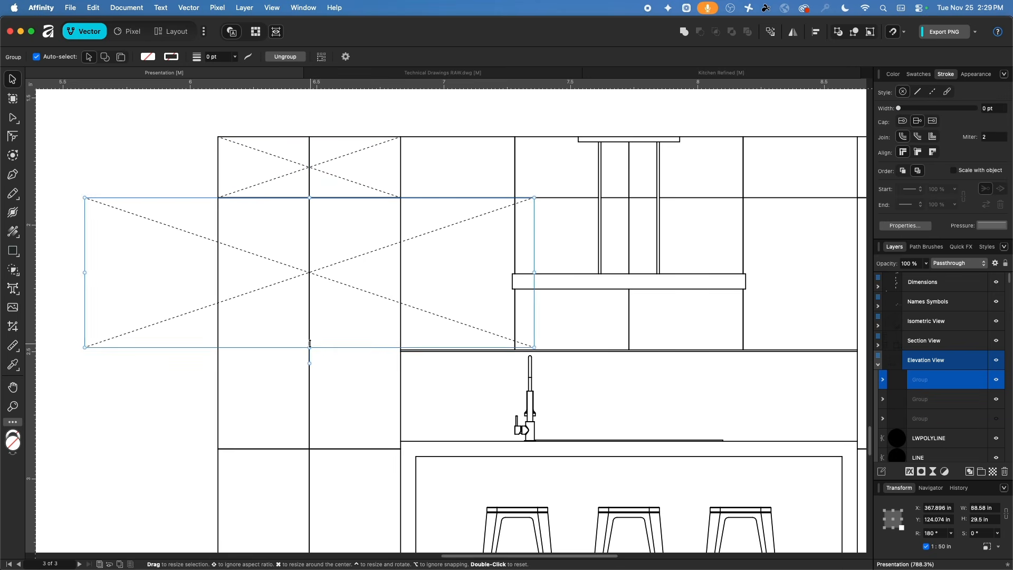
pyautogui.press('super+z')
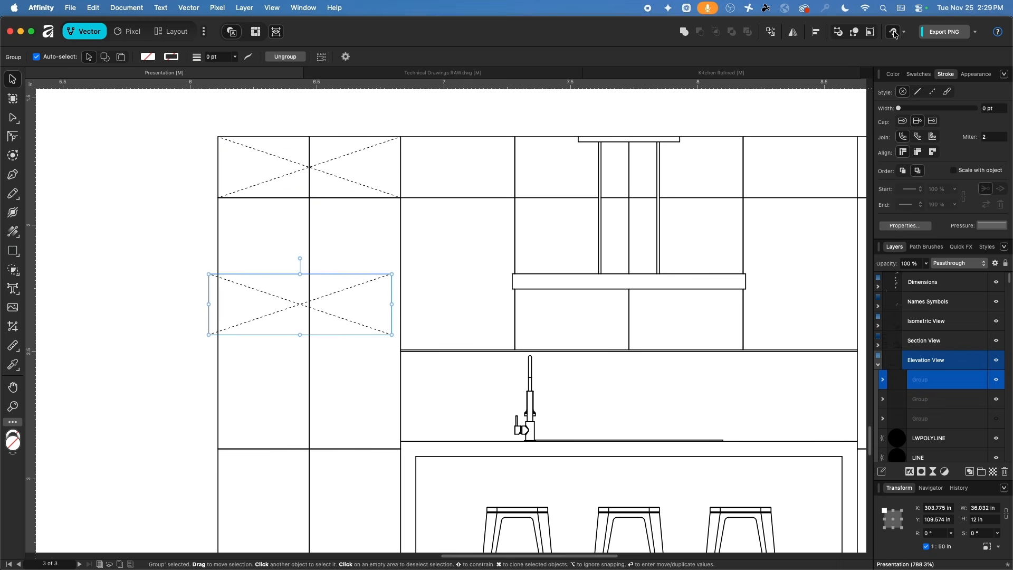
pyautogui.moveTo(256, 290); pyautogui.dragTo(265, 219)
pyautogui.scroll(6, 218, 199)
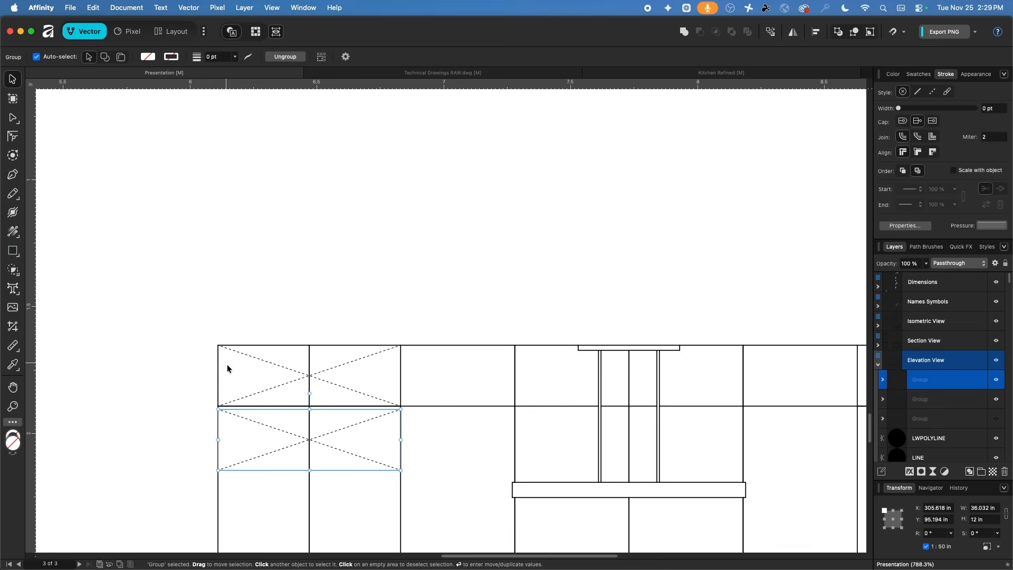
pyautogui.scroll(5, 227, 380)
pyautogui.scroll(4, 268, 326)
pyautogui.hscroll(-3, 269, 323)
pyautogui.moveTo(267, 268)
pyautogui.mouseDown()
pyautogui.moveTo(284, 253)
pyautogui.moveTo(271, 249)
pyautogui.mouseUp()
# - Stretch the copied cross to fill the two tall doors, about 35.9 in wide and 49.4 in high
pyautogui.scroll(-6, 276, 264)
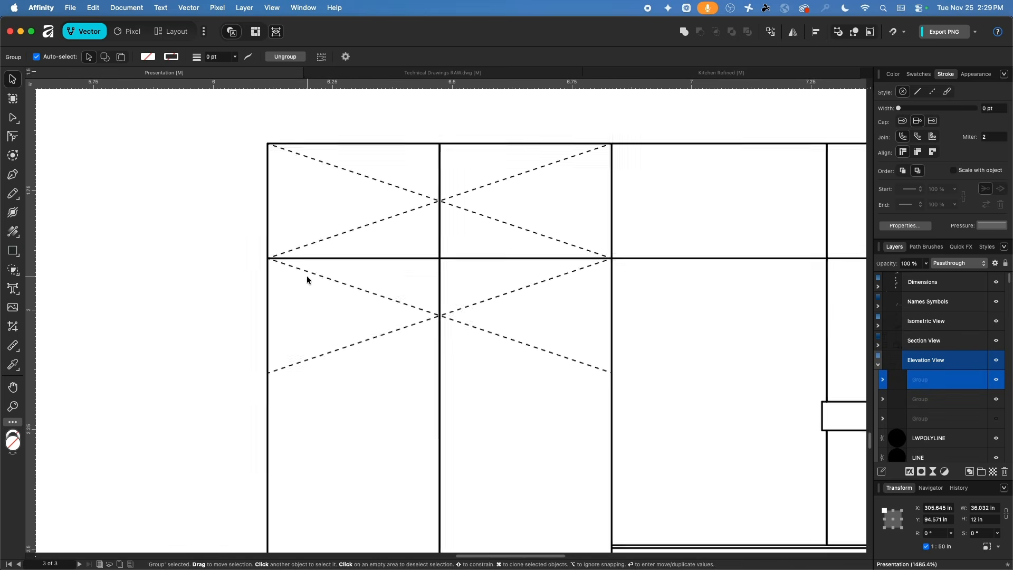
pyautogui.moveTo(490, 238); pyautogui.dragTo(546, 318)
pyautogui.moveTo(564, 261); pyautogui.dragTo(491, 527)
pyautogui.scroll(-5, 389, 405)
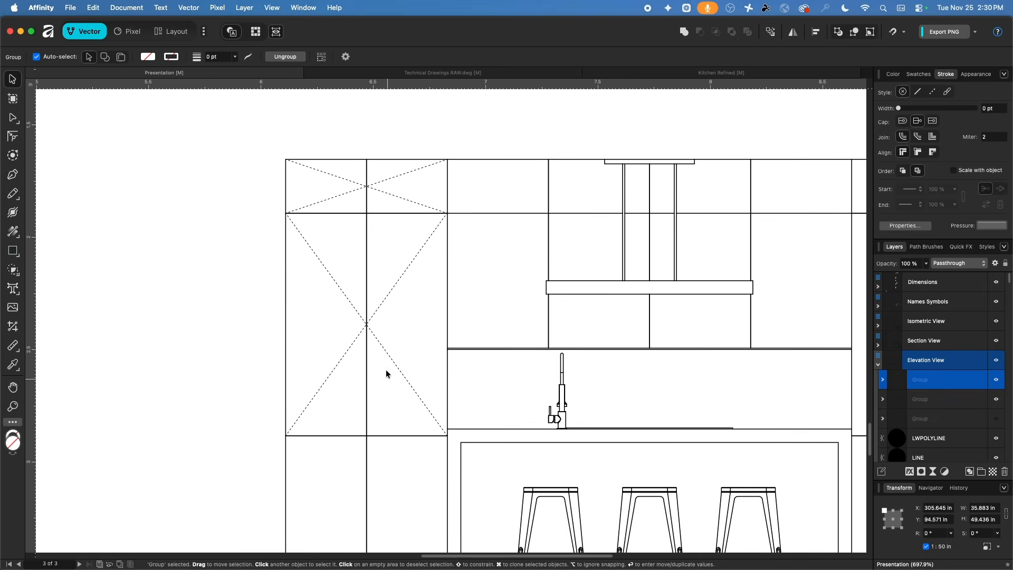
# - Add copies of the crossed lines below, fitted to the lower cabinet doors and the base strip, and deselect
pyautogui.scroll(-5, 370, 348)
pyautogui.scroll(4, 375, 303)
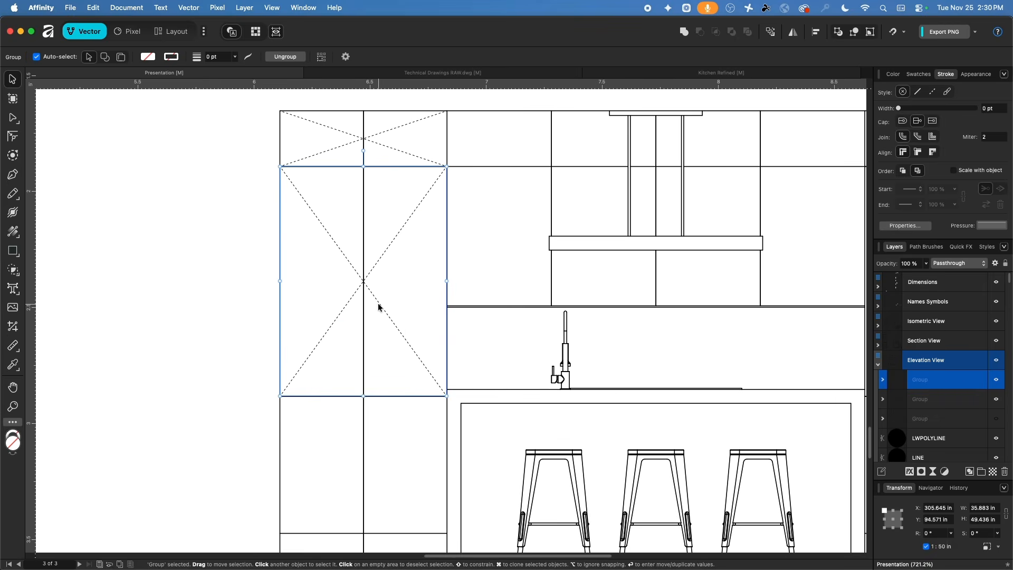
pyautogui.moveTo(363, 166); pyautogui.dragTo(364, 533)
pyautogui.moveTo(392, 384); pyautogui.dragTo(363, 340)
pyautogui.click(209, 331)
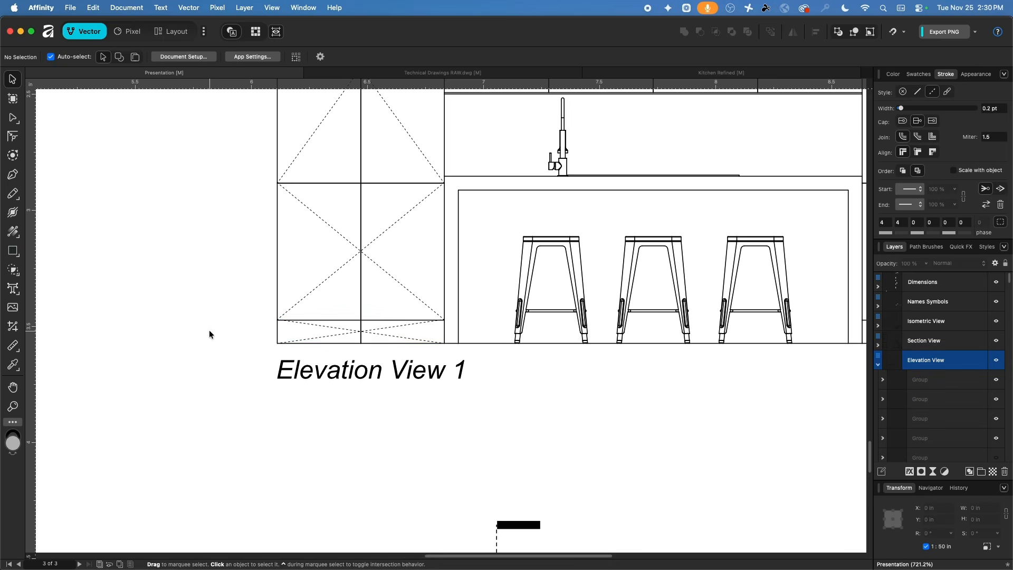
# - Examine the new door lines on Elevation View 1 within the whole Tech Drawings page
pyautogui.scroll(-3, 209, 330)
pyautogui.scroll(-2, 208, 333)
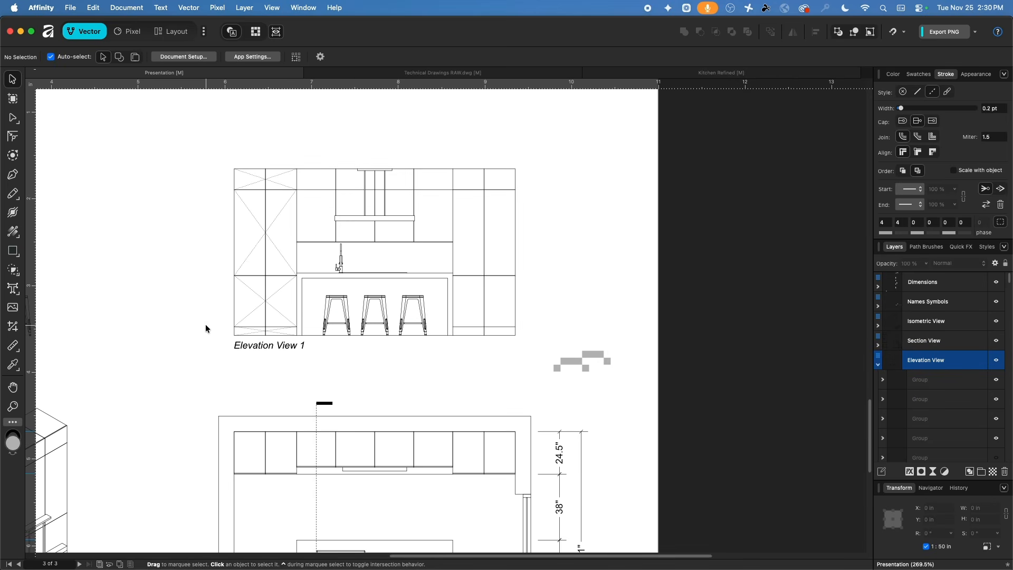
pyautogui.scroll(-5, 206, 325)
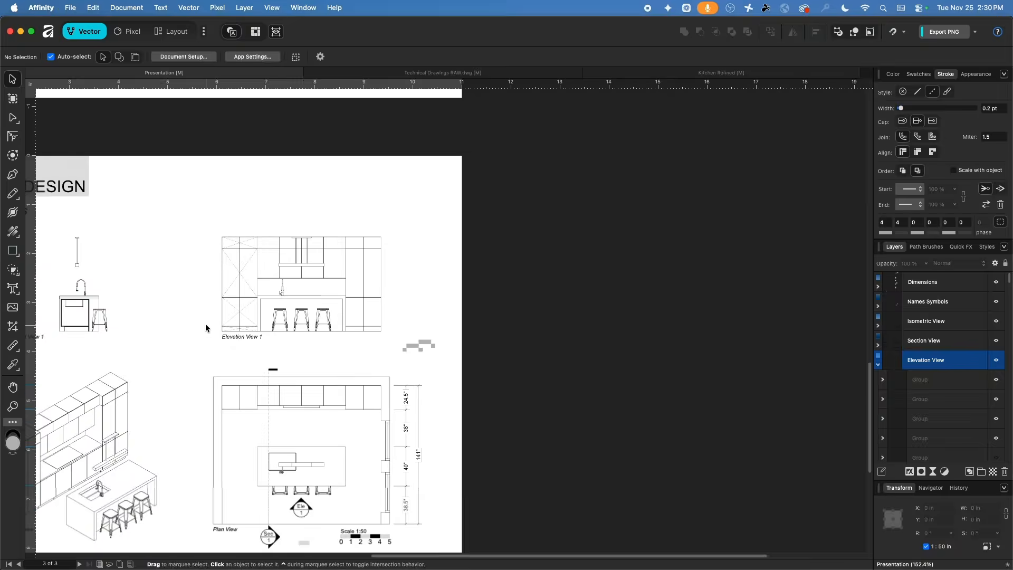
pyautogui.moveTo(185, 307); pyautogui.dragTo(466, 268)
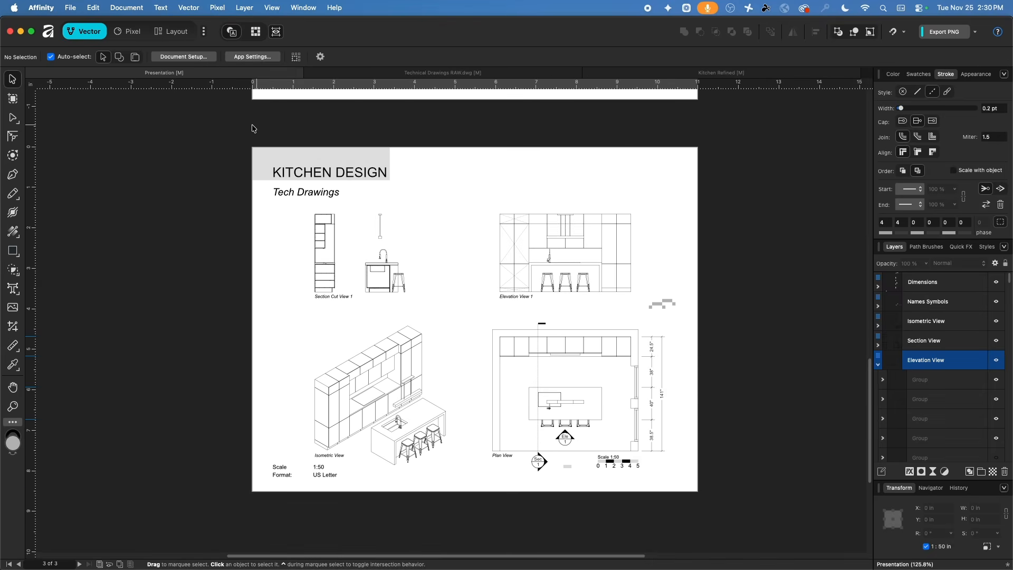
# - Switch to the Kitchen Refined document and review its cover, Materials and Drawings pages, returning to the Materials page
pyautogui.click(454, 74)
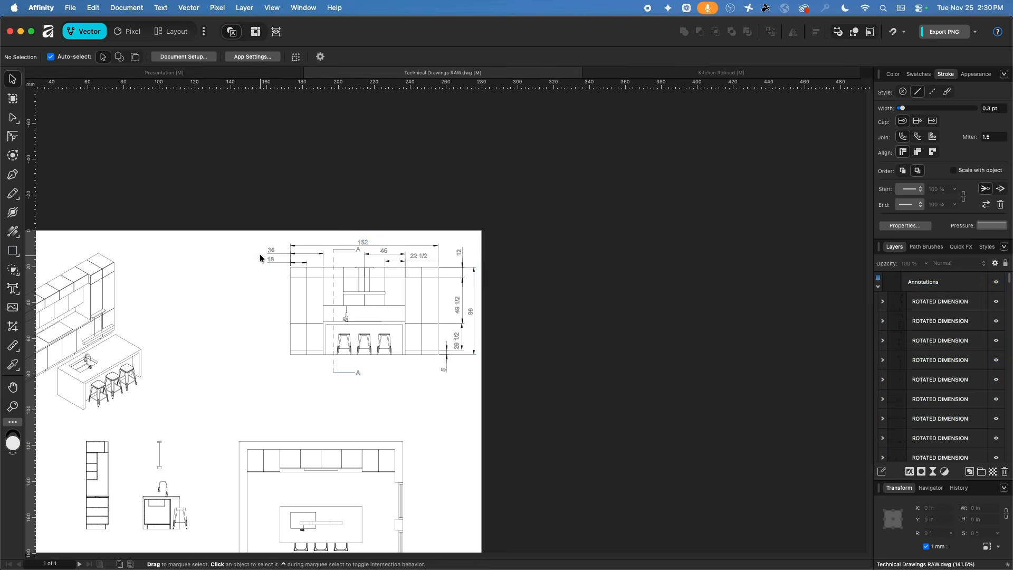
pyautogui.click(714, 74)
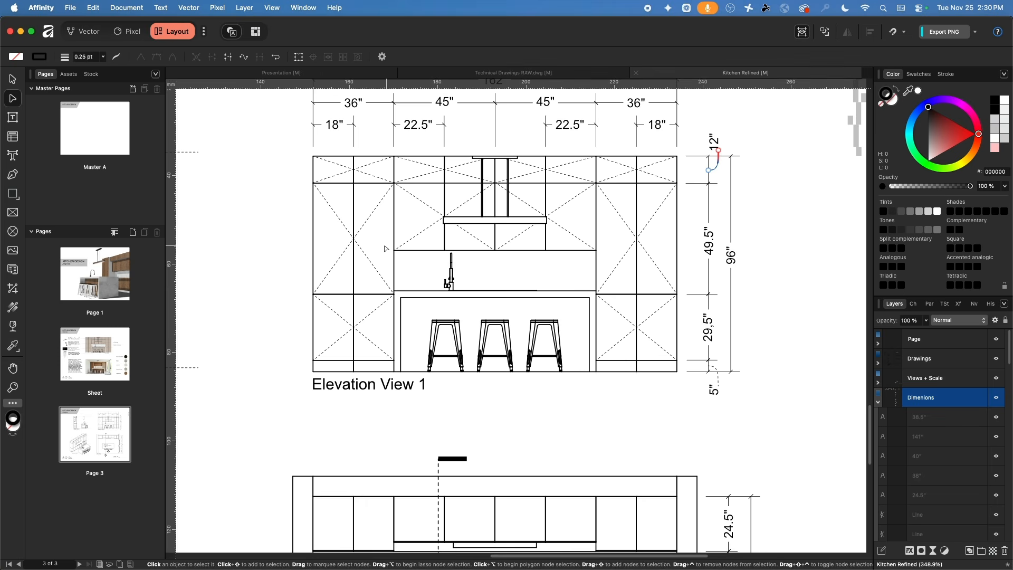
pyautogui.click(104, 285)
pyautogui.doubleClick(94, 265)
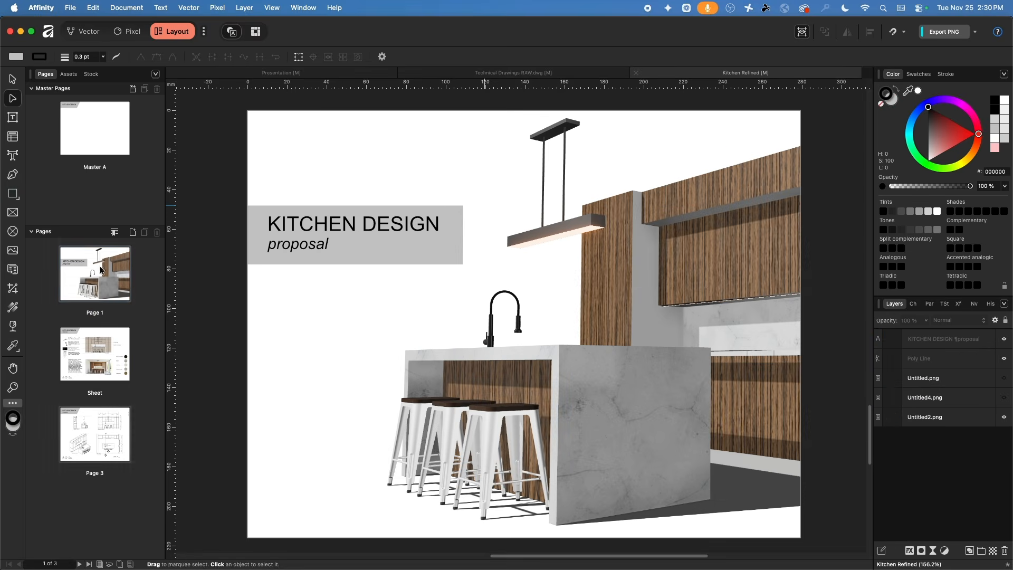
pyautogui.press('space')
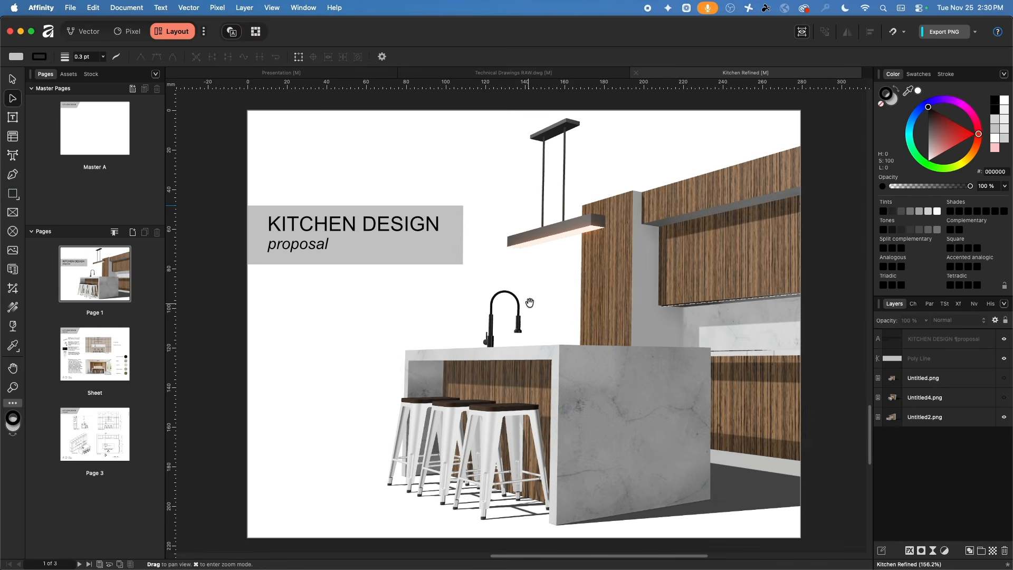
pyautogui.doubleClick(97, 349)
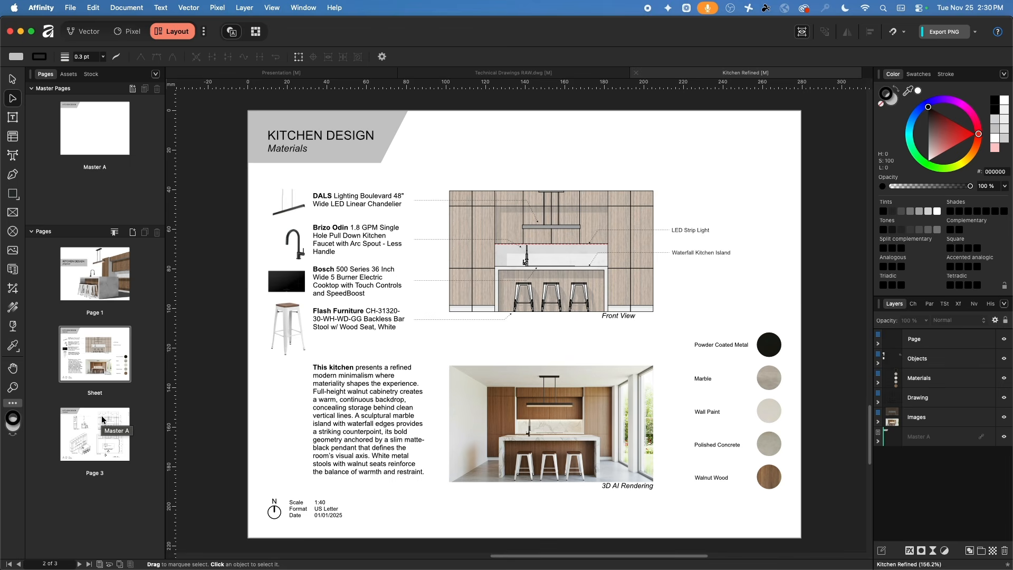
pyautogui.click(97, 423)
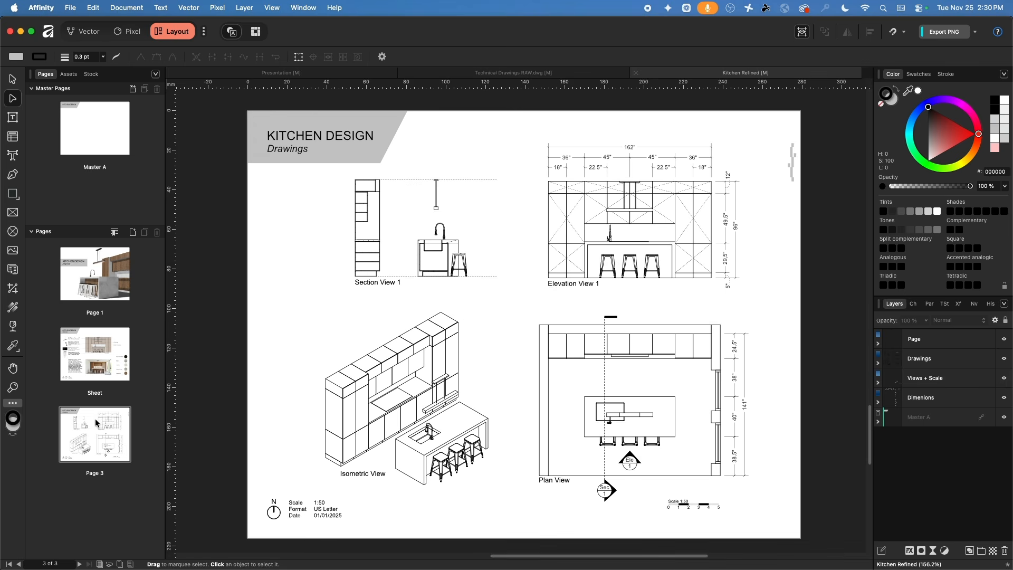
pyautogui.click(99, 357)
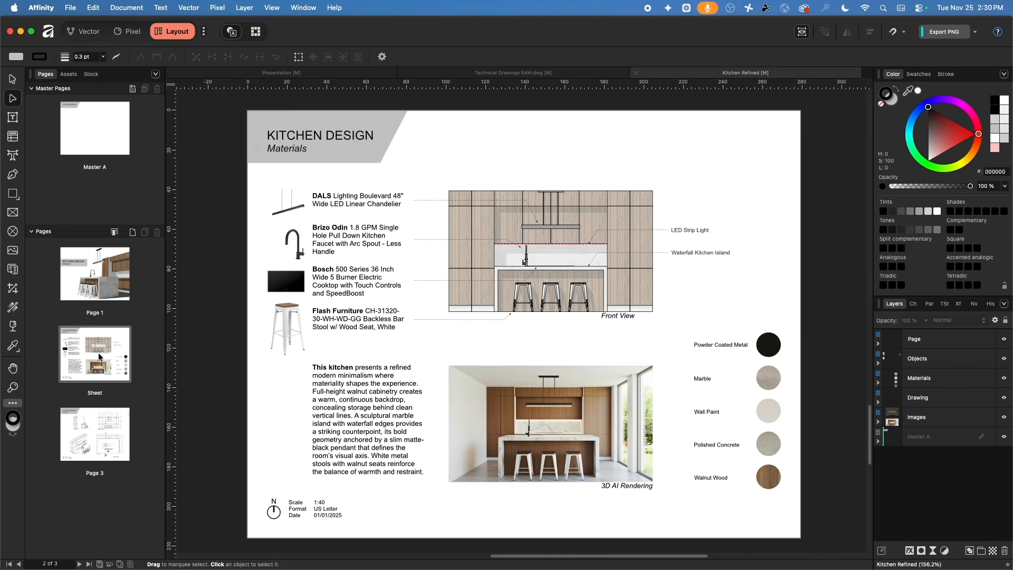